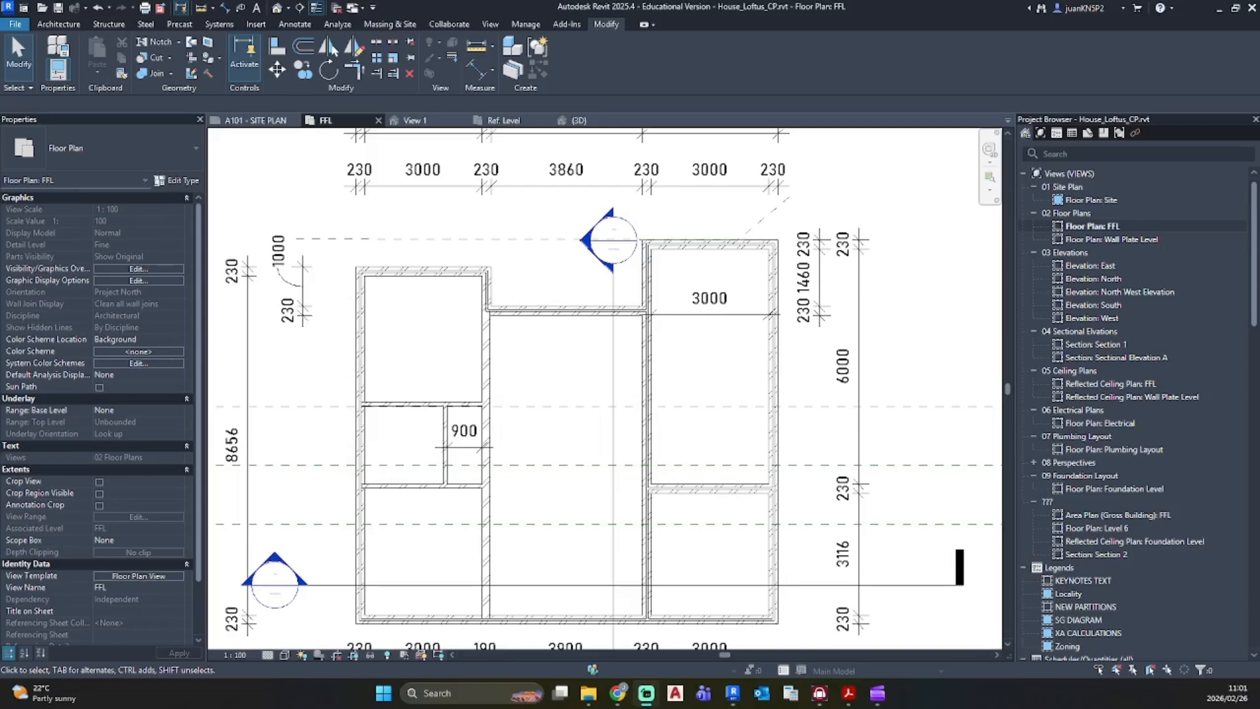
# Step: Switch to the approved house plans in Acrobat and examine Section B-B's timber deck, support beams, railing, levels and the timber deck notes
pyautogui.moveTo(0, 10); pyautogui.dragTo(601, 3)
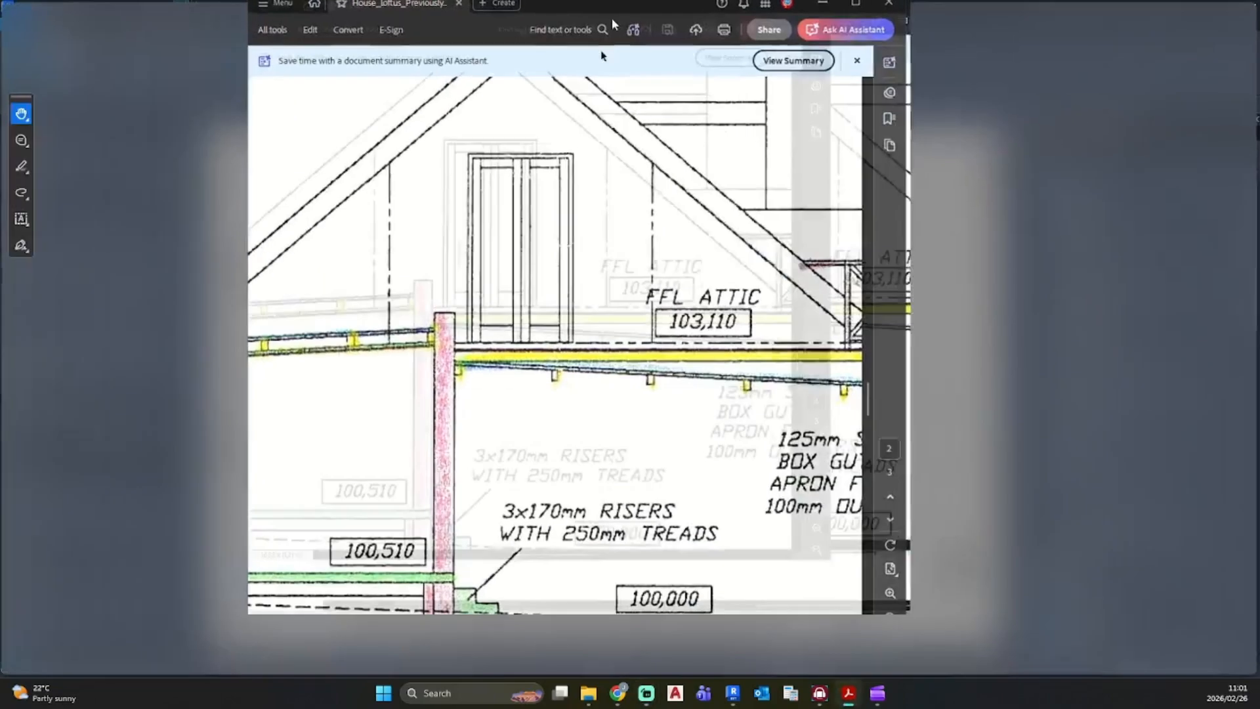
pyautogui.moveTo(445, 403); pyautogui.dragTo(755, 404)
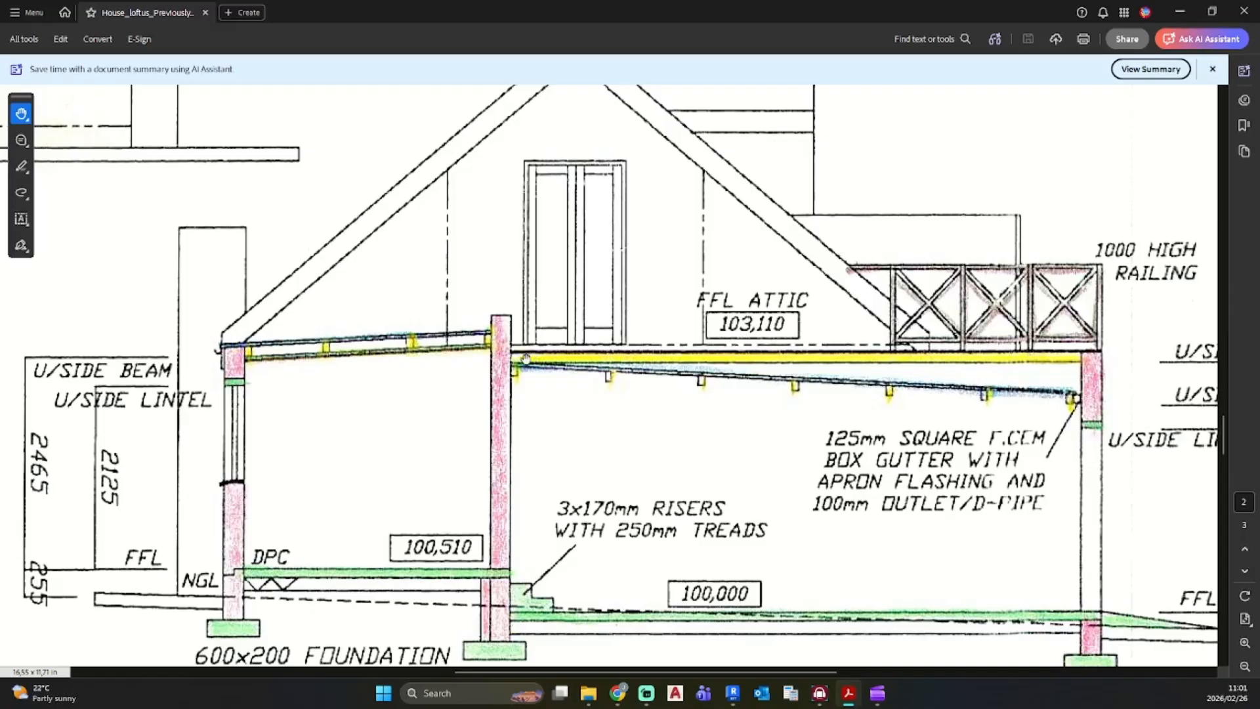
pyautogui.moveTo(961, 243); pyautogui.dragTo(599, 587)
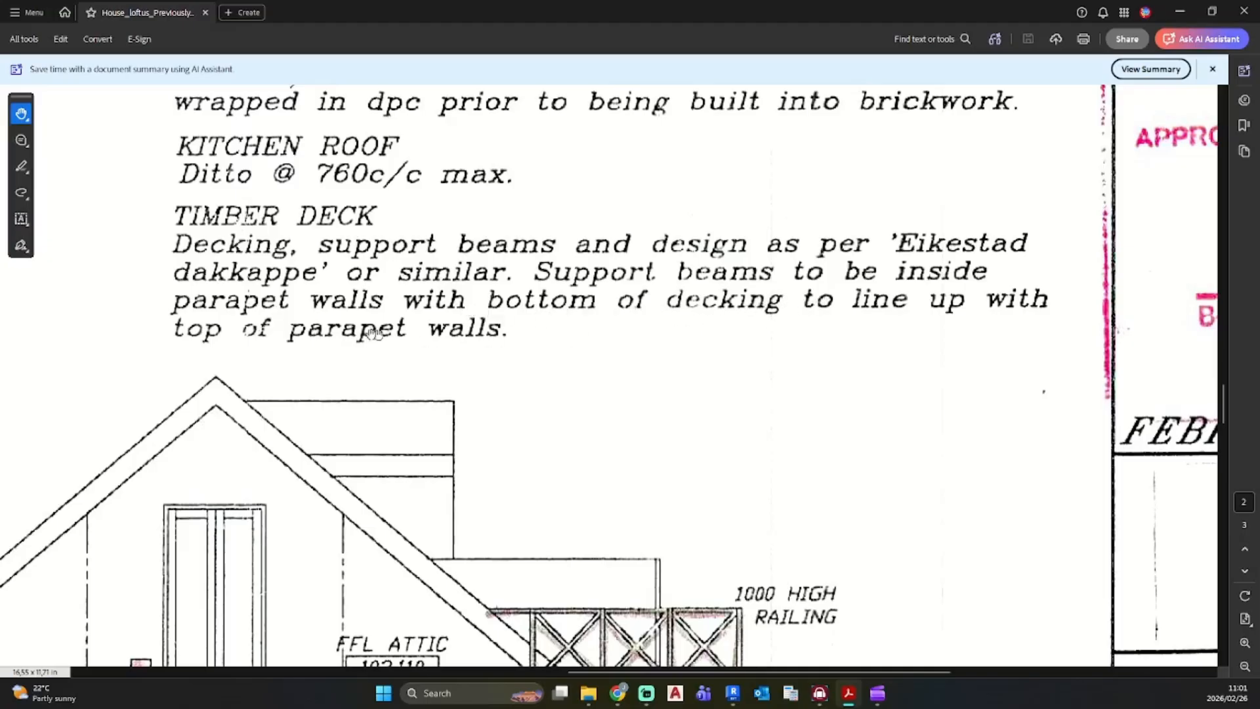
pyautogui.moveTo(658, 475); pyautogui.dragTo(712, 218)
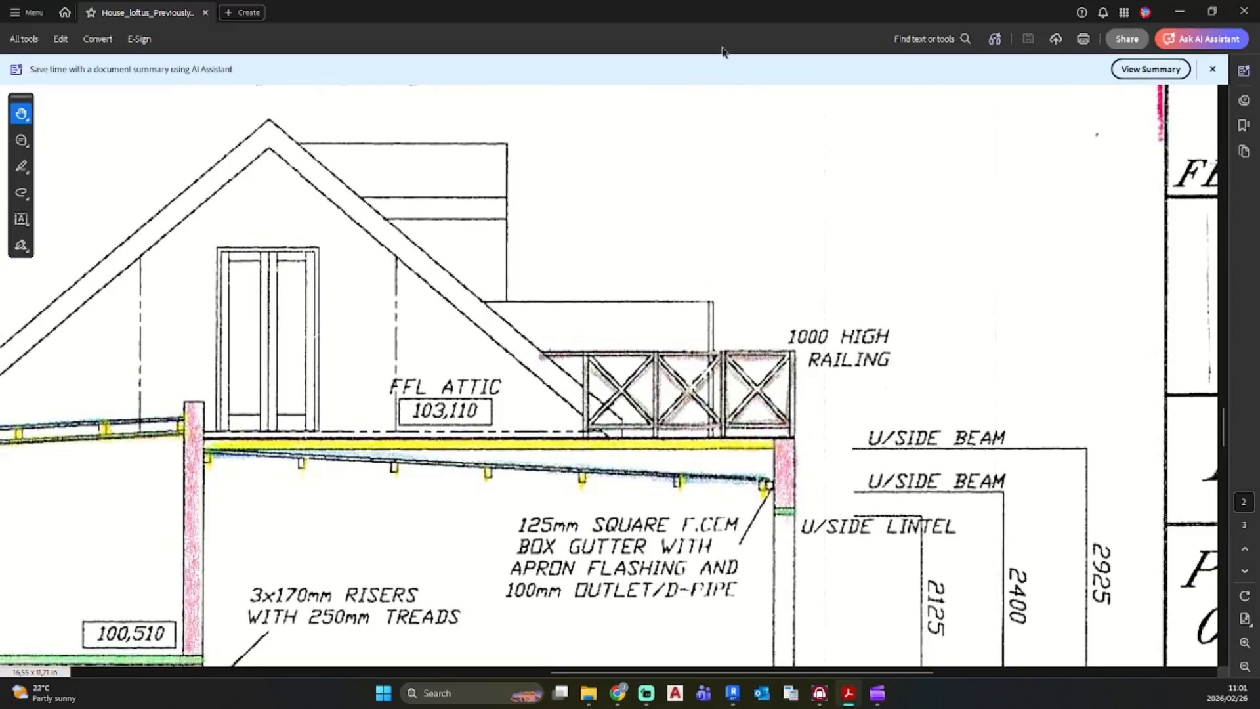
pyautogui.moveTo(1057, 563); pyautogui.dragTo(942, 450)
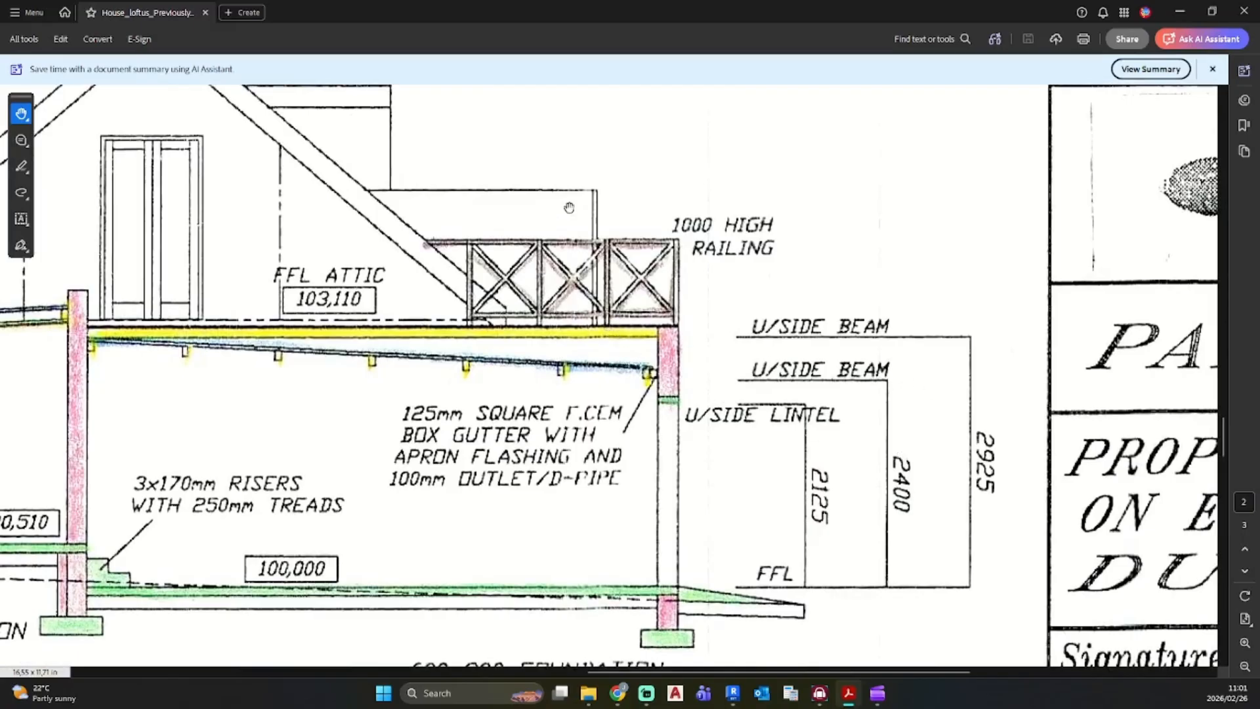
pyautogui.moveTo(569, 207); pyautogui.dragTo(720, 256)
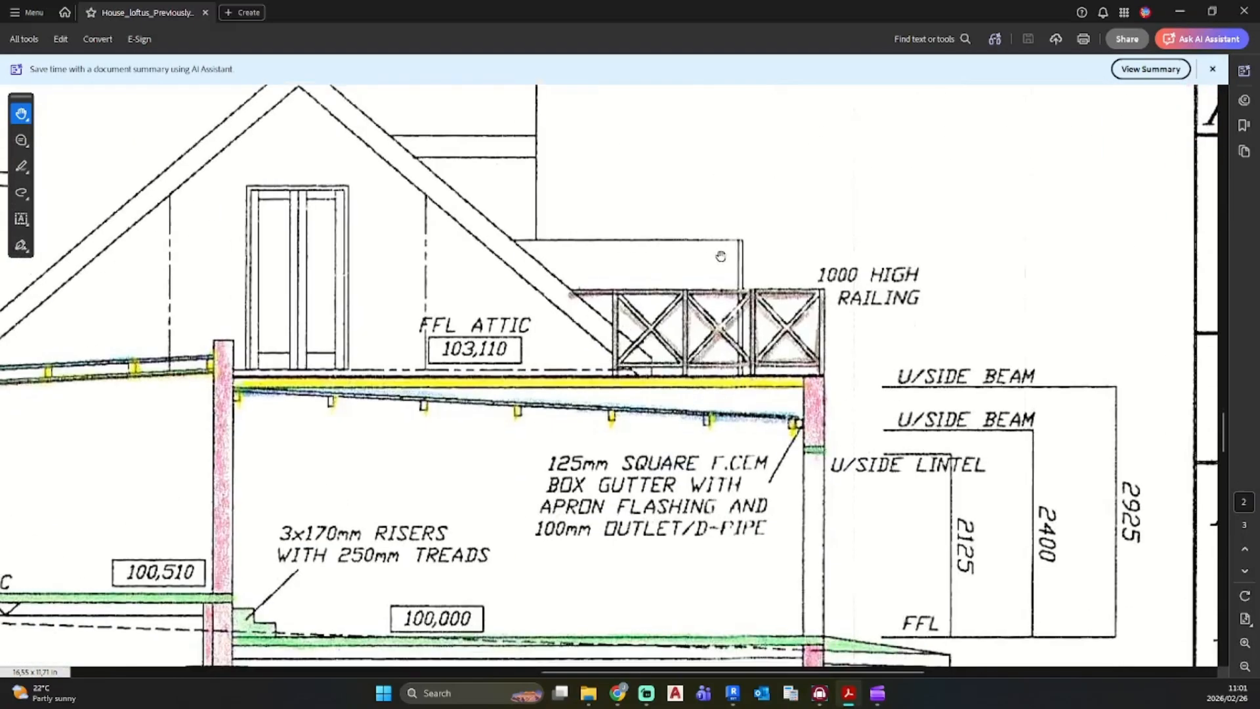
pyautogui.keyDown('ctrl'); pyautogui.scroll(1, 783, 392); pyautogui.keyUp('ctrl')
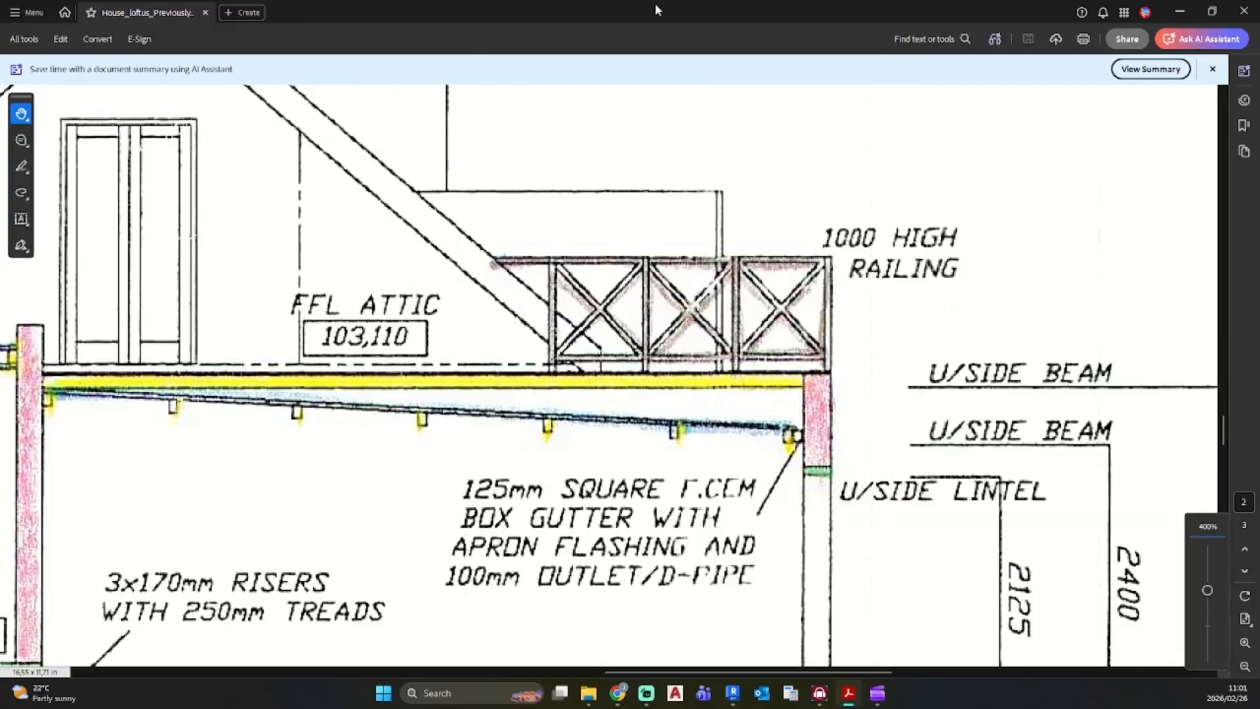
pyautogui.hotkey('alt', 'Tab')
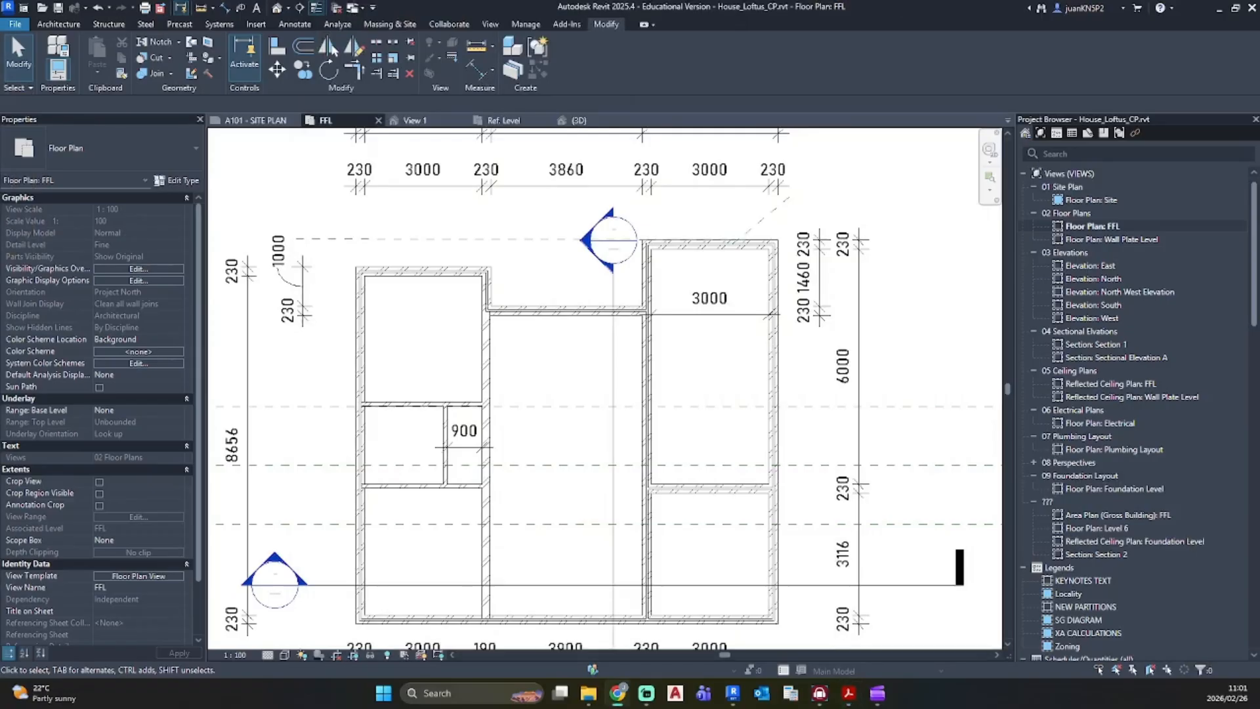
# Step: Switch to the SANS 10082:2025 document in Chrome and examine the 48 x 225 mm joist row in Table 6
pyautogui.moveTo(0, 178); pyautogui.dragTo(0, 178)
pyautogui.moveTo(0, 131); pyautogui.dragTo(643, 2)
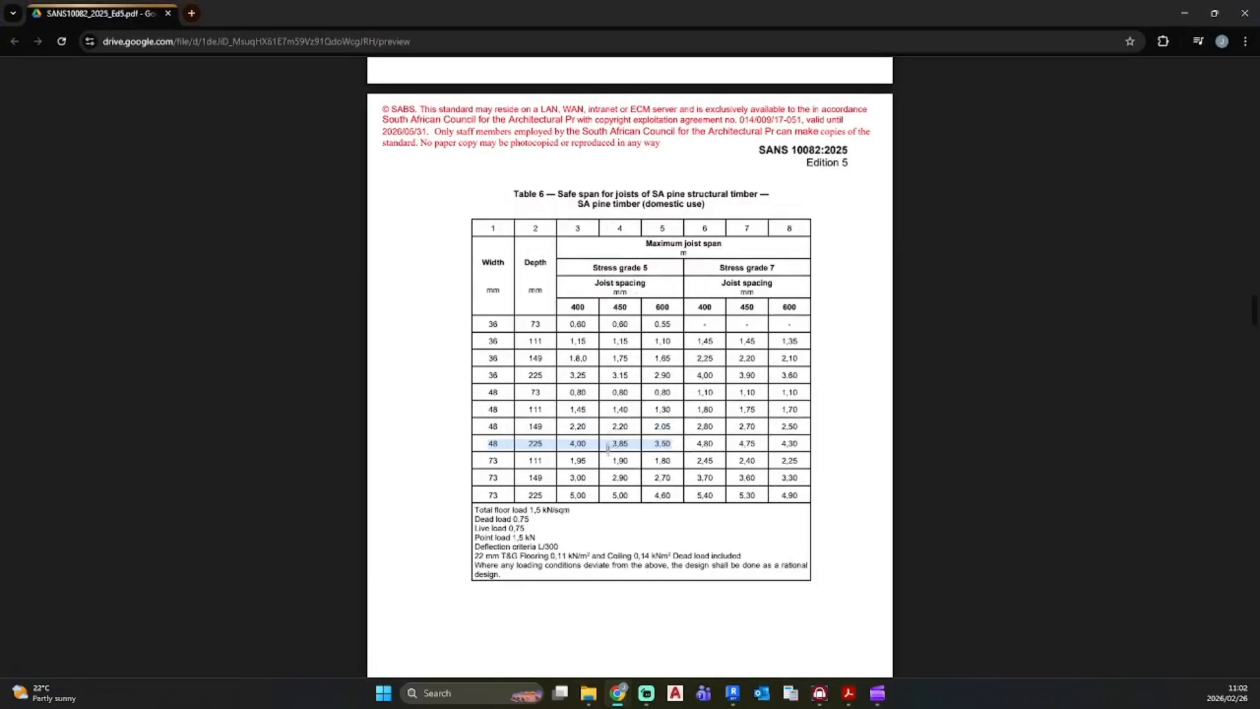
pyautogui.click(665, 295)
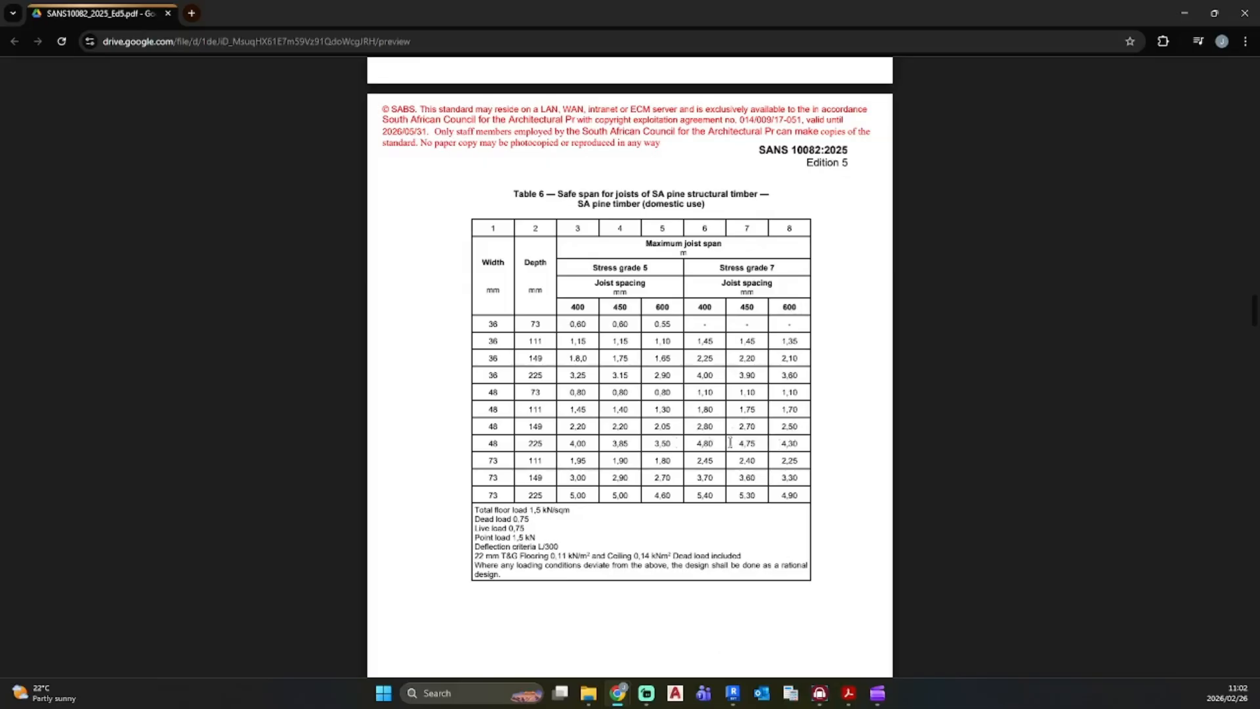
pyautogui.moveTo(795, 443); pyautogui.dragTo(488, 441)
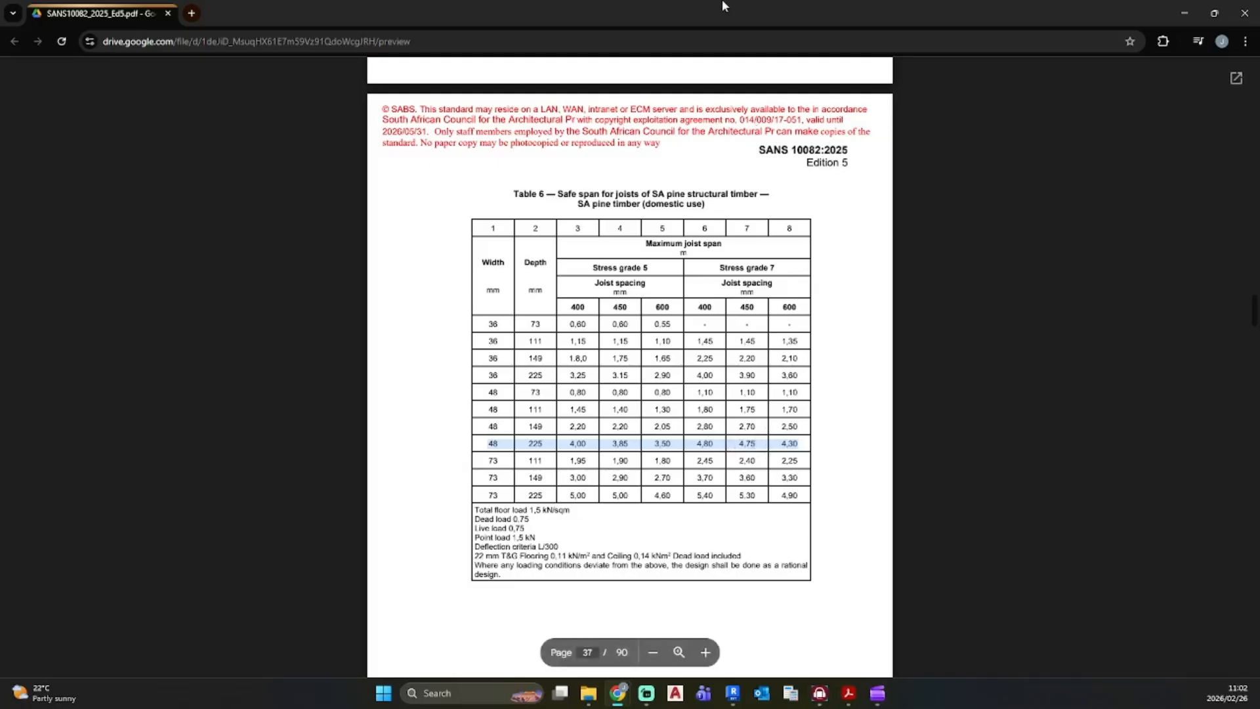
pyautogui.moveTo(722, 5); pyautogui.dragTo(0, 204)
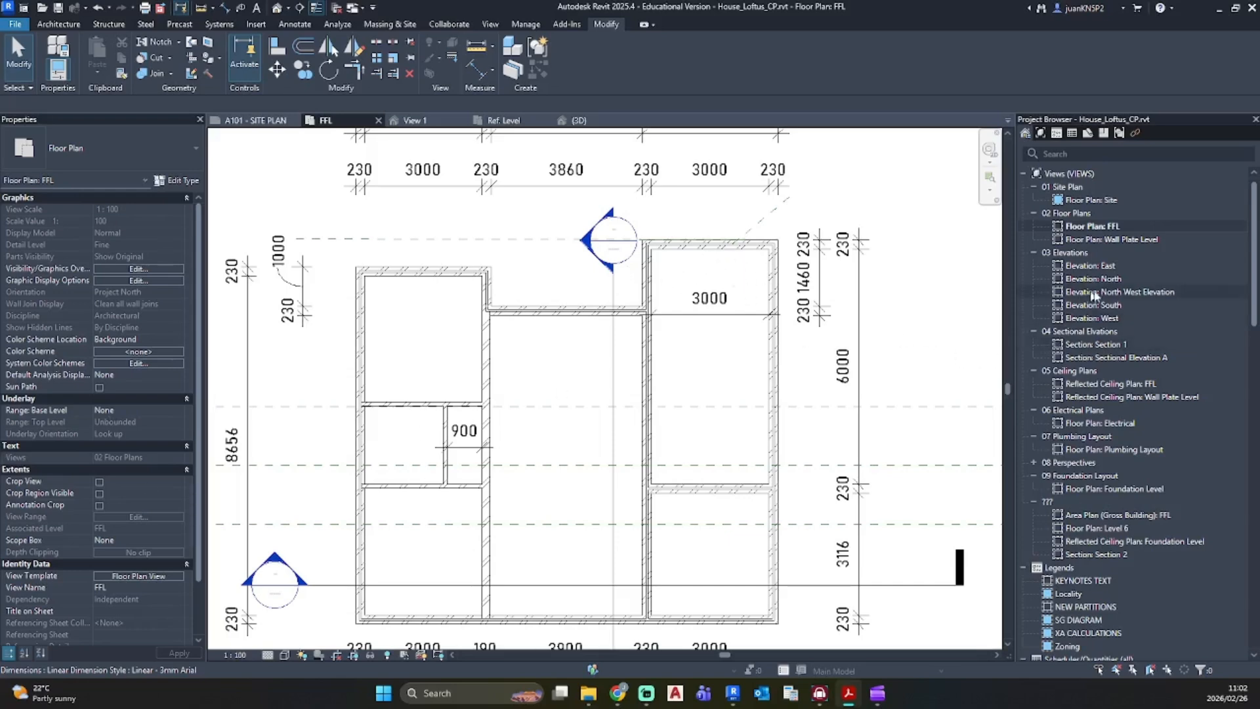
# Step: Switch to Revit and cut a vertical building section through the two rooms along the 6000 and 3116 dimensions, and open its view
pyautogui.click(300, 9)
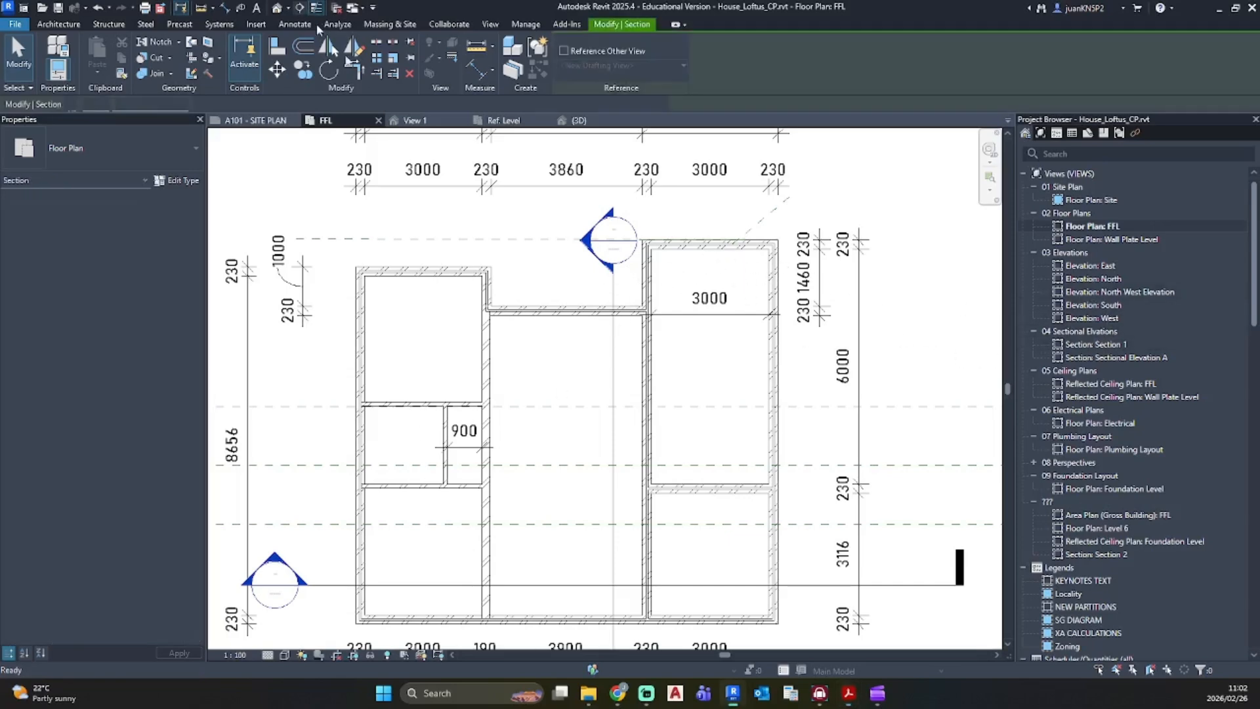
pyautogui.moveTo(692, 574); pyautogui.dragTo(687, 436, button='middle')
pyautogui.click(722, 555)
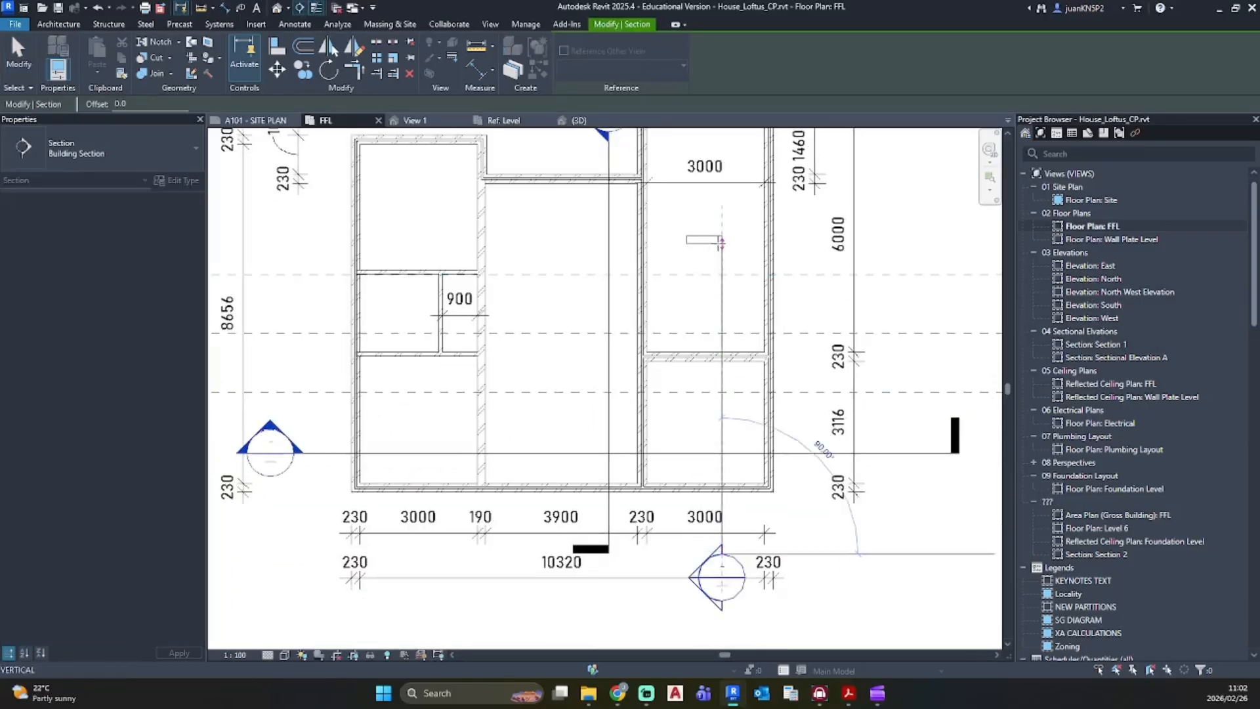
pyautogui.moveTo(722, 236); pyautogui.dragTo(687, 445, button='middle')
pyautogui.click(689, 288)
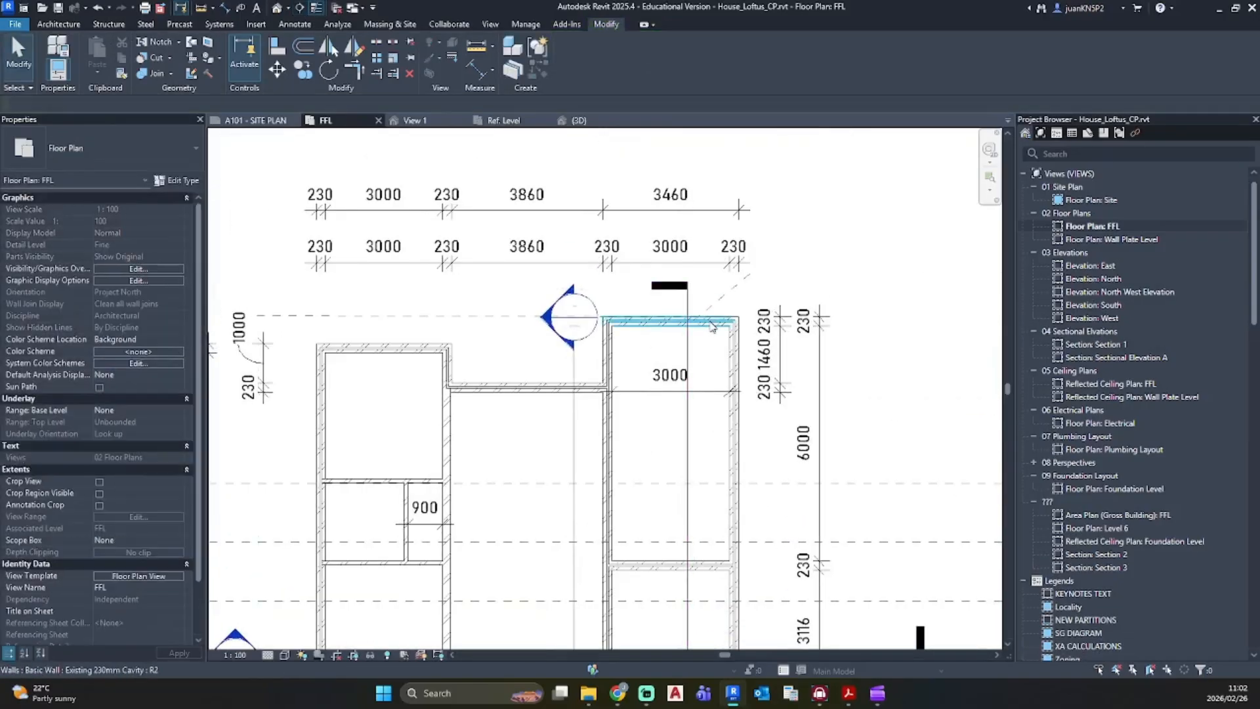
pyautogui.click(1108, 568)
pyautogui.doubleClick(1107, 567)
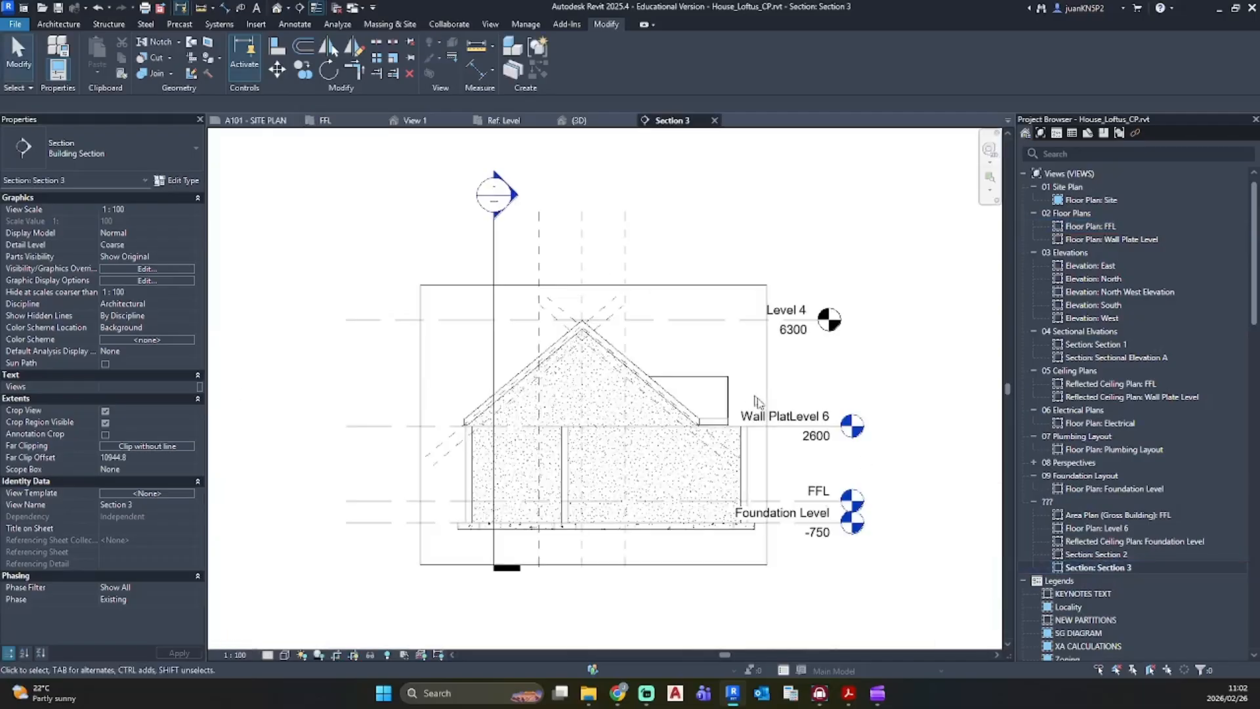
# Step: Compare the new section's walls, foundations and levels with Section B-B, the elevations, Section A-A and the ground floor plan in the approved plans
pyautogui.scroll(3, 826, 447)
pyautogui.moveTo(826, 447); pyautogui.dragTo(643, 376, button='middle')
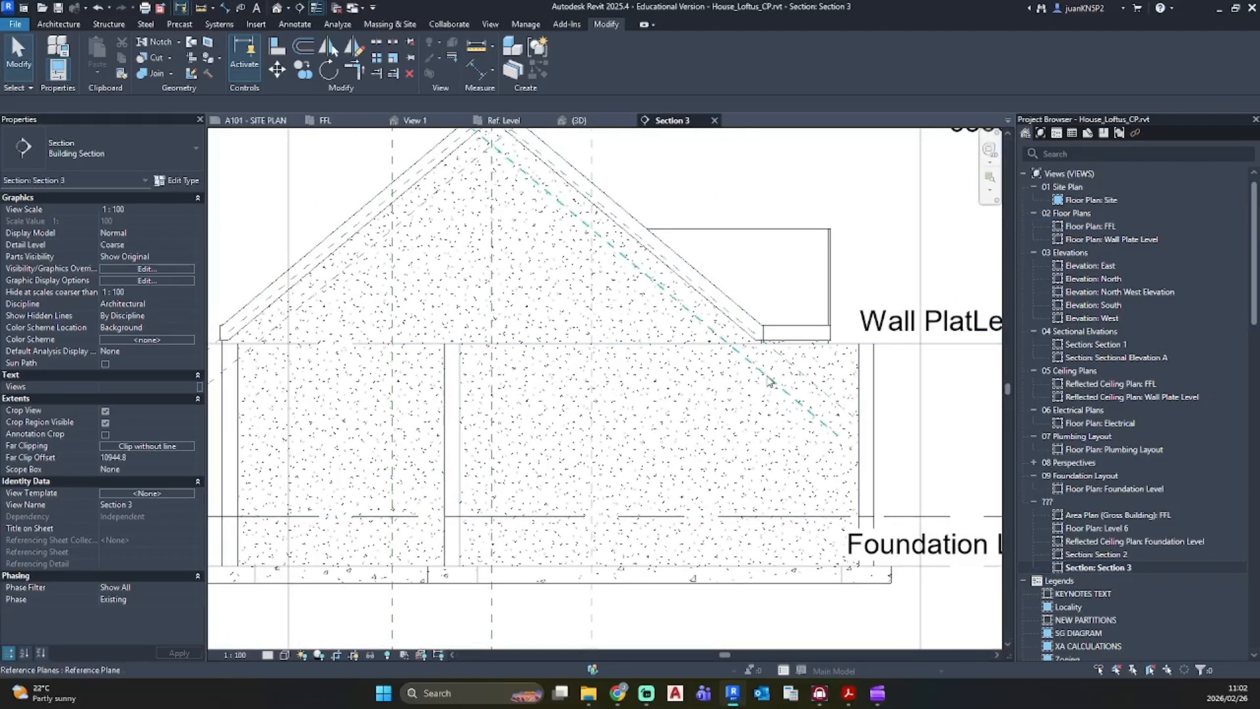
pyautogui.moveTo(820, 443); pyautogui.dragTo(596, 412, button='middle')
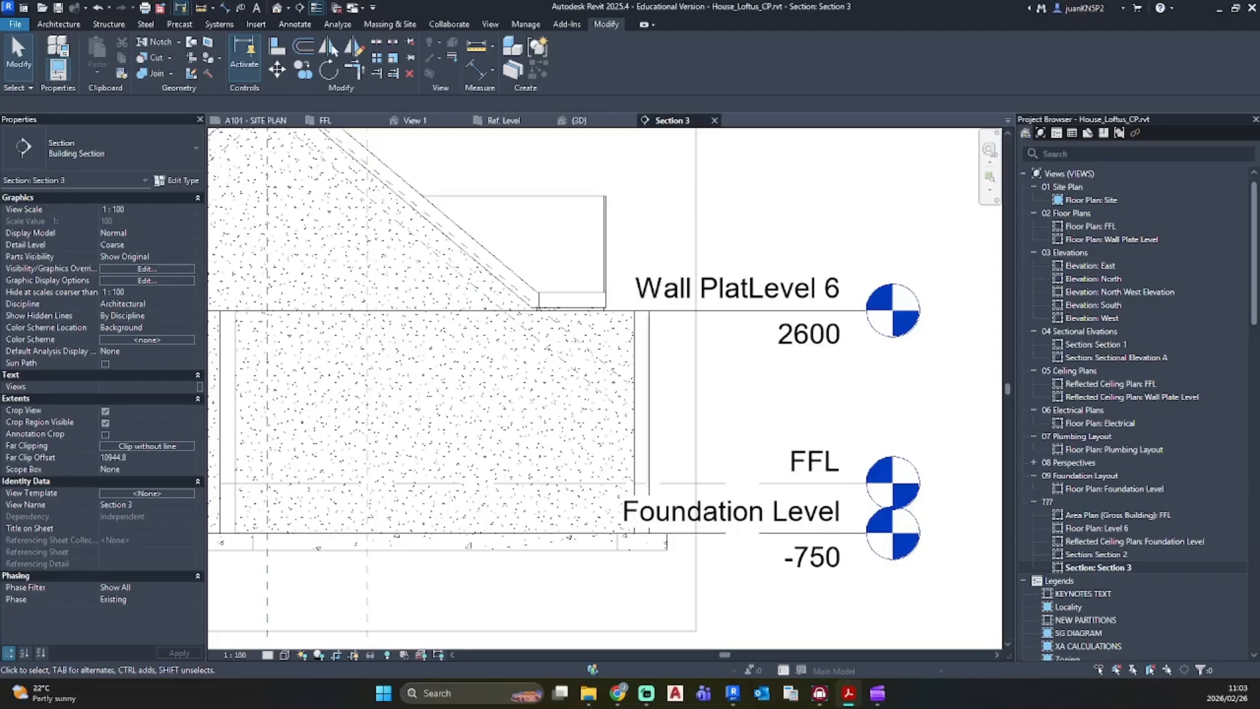
pyautogui.moveTo(604, 708); pyautogui.dragTo(620, 2)
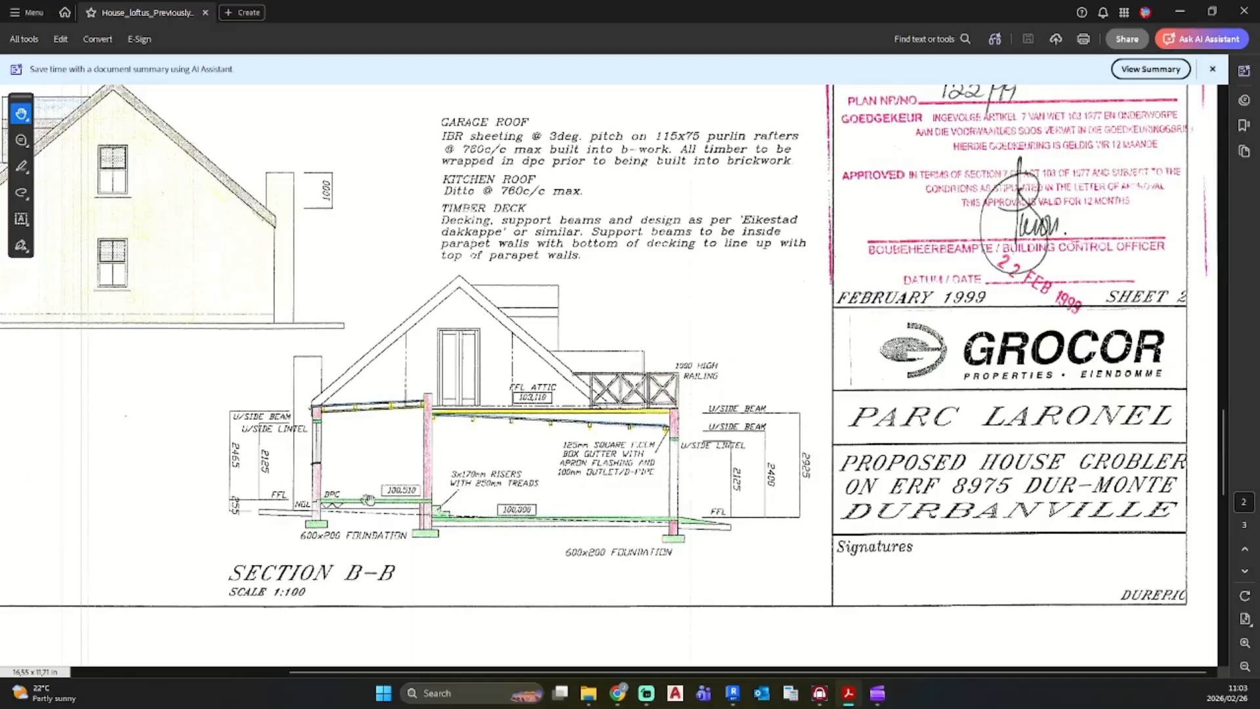
pyautogui.moveTo(380, 313)
pyautogui.mouseDown()
pyautogui.moveTo(441, 368)
pyautogui.moveTo(473, 313)
pyautogui.mouseUp()
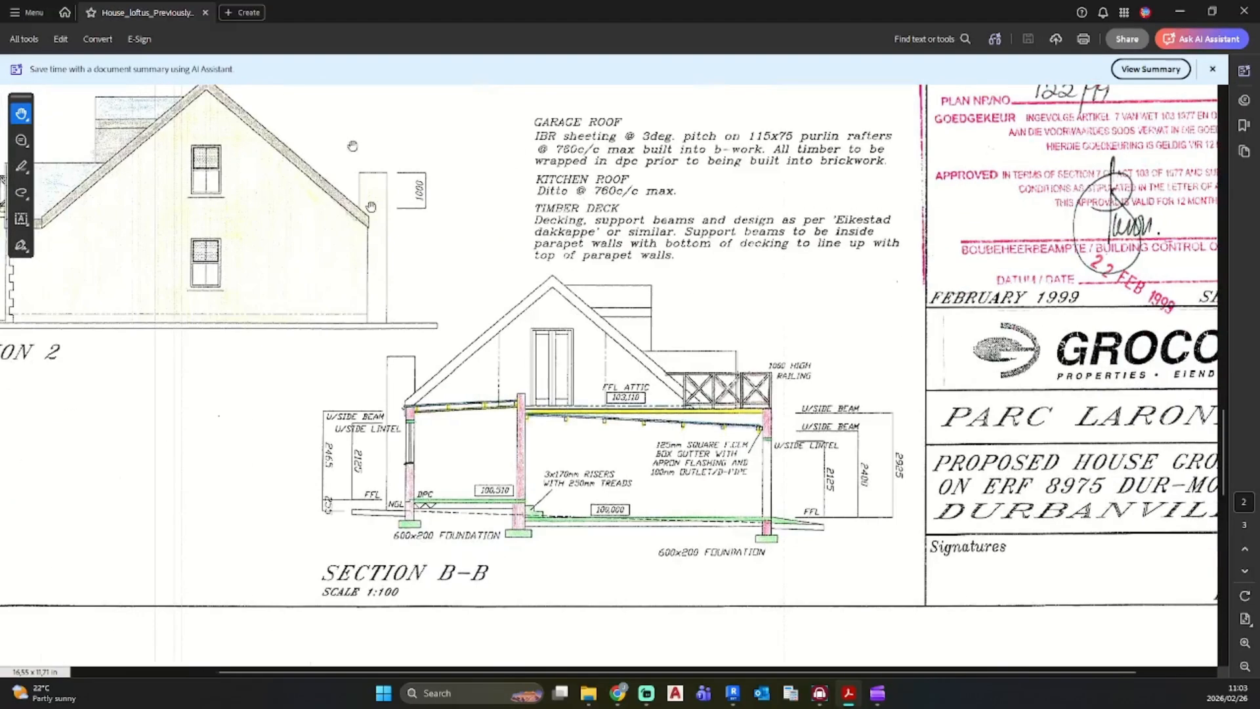
pyautogui.moveTo(380, 147); pyautogui.dragTo(569, 556)
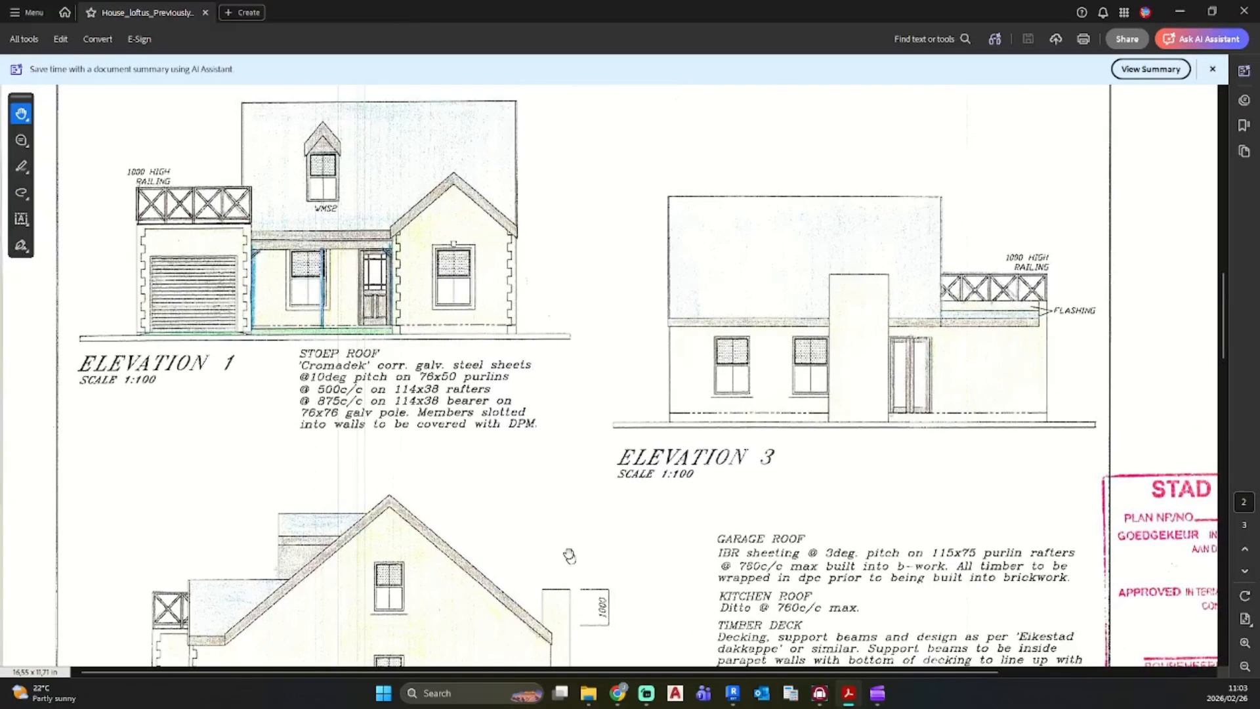
pyautogui.moveTo(295, 210); pyautogui.dragTo(334, 349)
pyautogui.moveTo(283, 205); pyautogui.dragTo(467, 561)
pyautogui.keyDown('ctrl'); pyautogui.scroll(3, 259, 229); pyautogui.keyUp('ctrl')
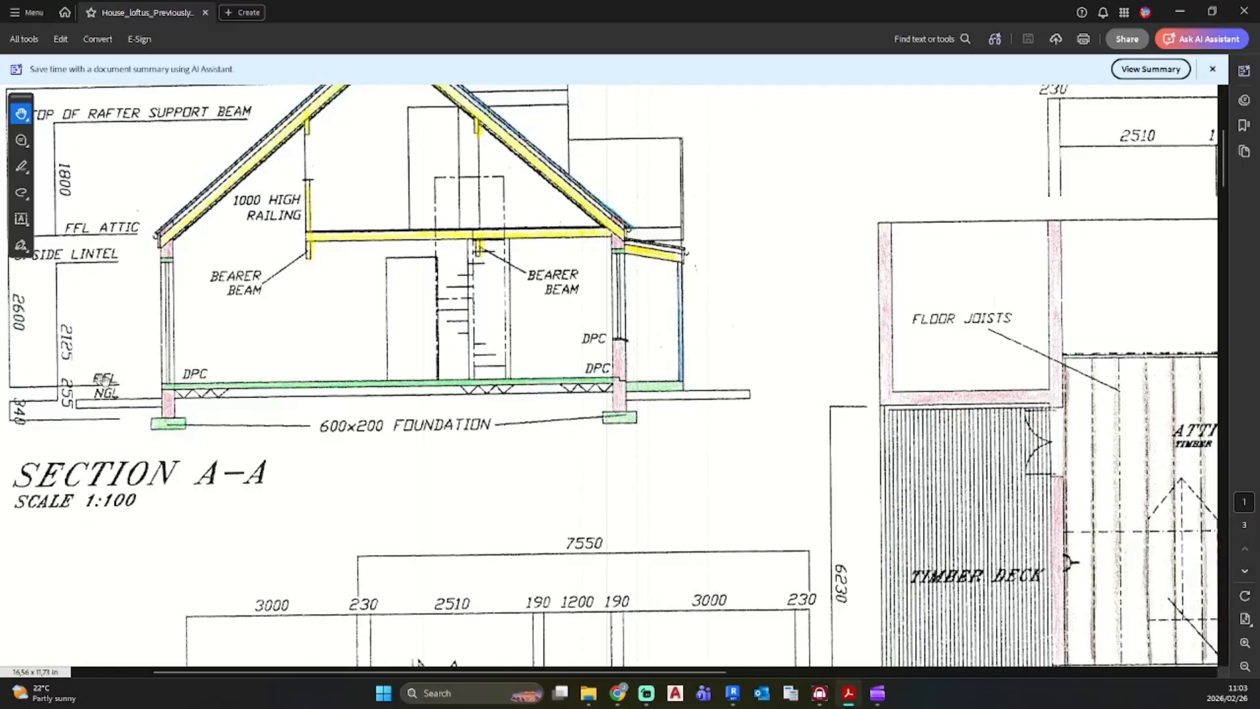
pyautogui.moveTo(595, 508); pyautogui.dragTo(630, 239)
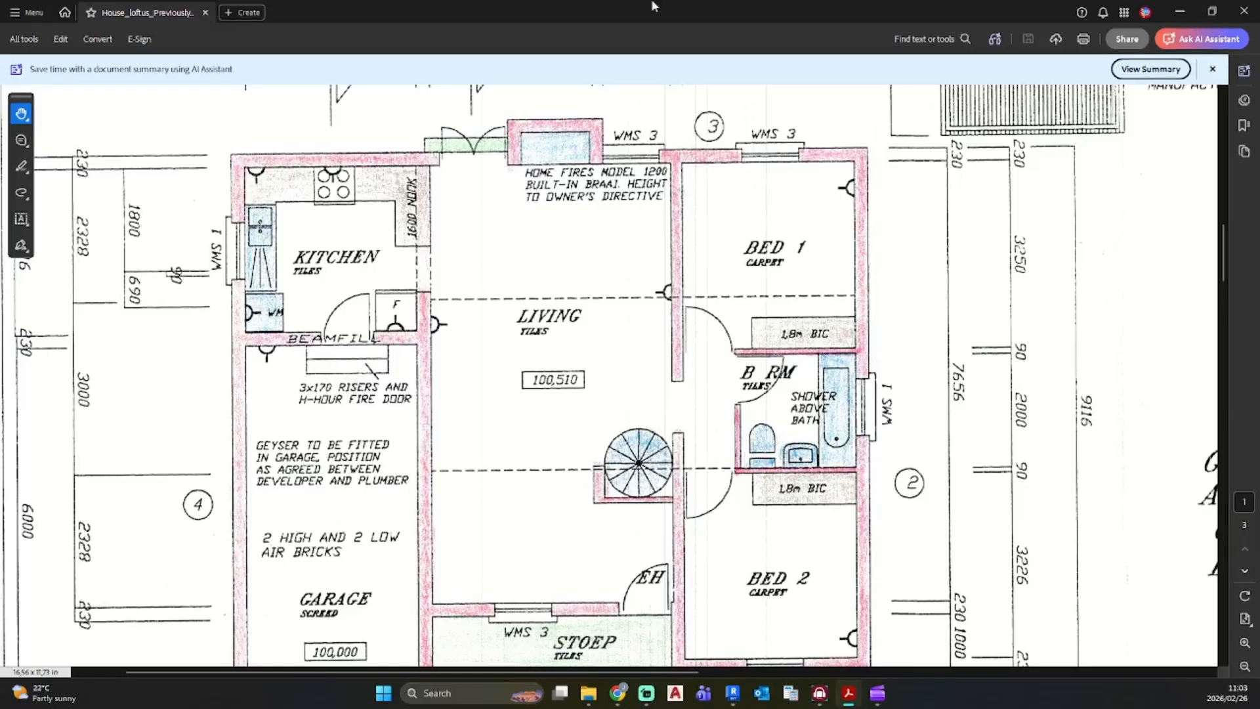
pyautogui.hotkey('alt', 'Tab')
pyautogui.moveTo(534, 450); pyautogui.dragTo(636, 425, button='middle')
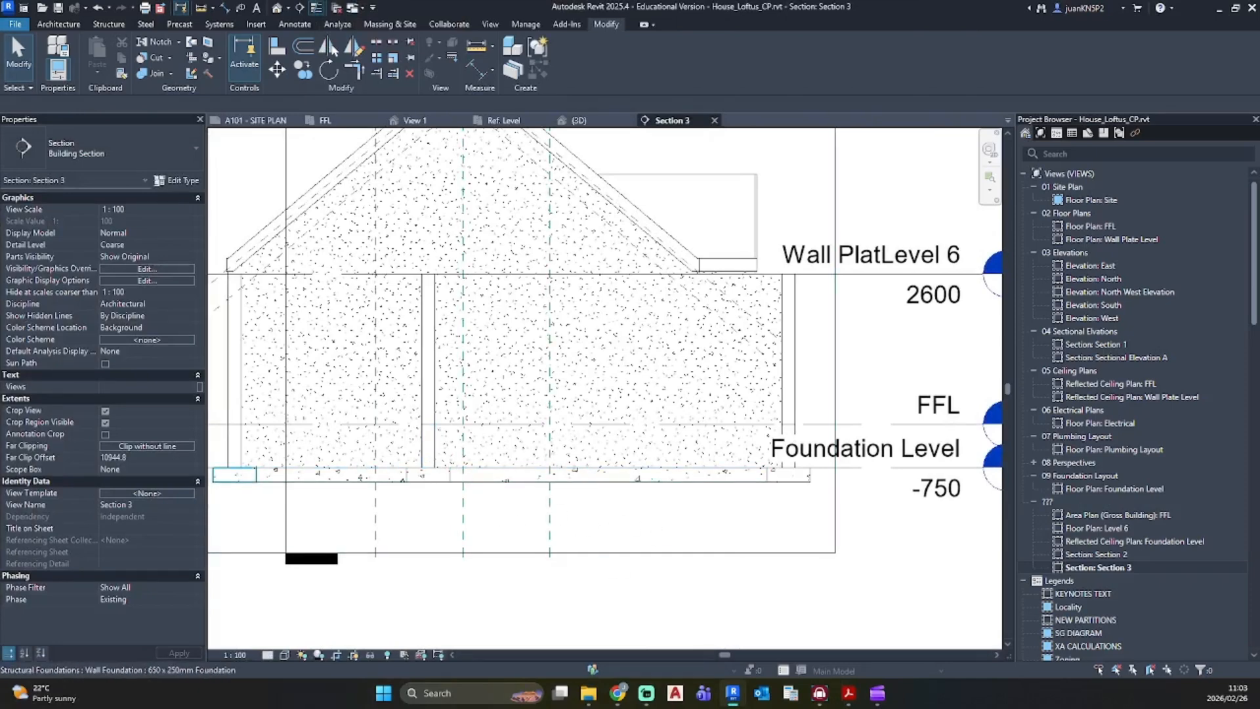
pyautogui.hotkey('alt', 'Tab')
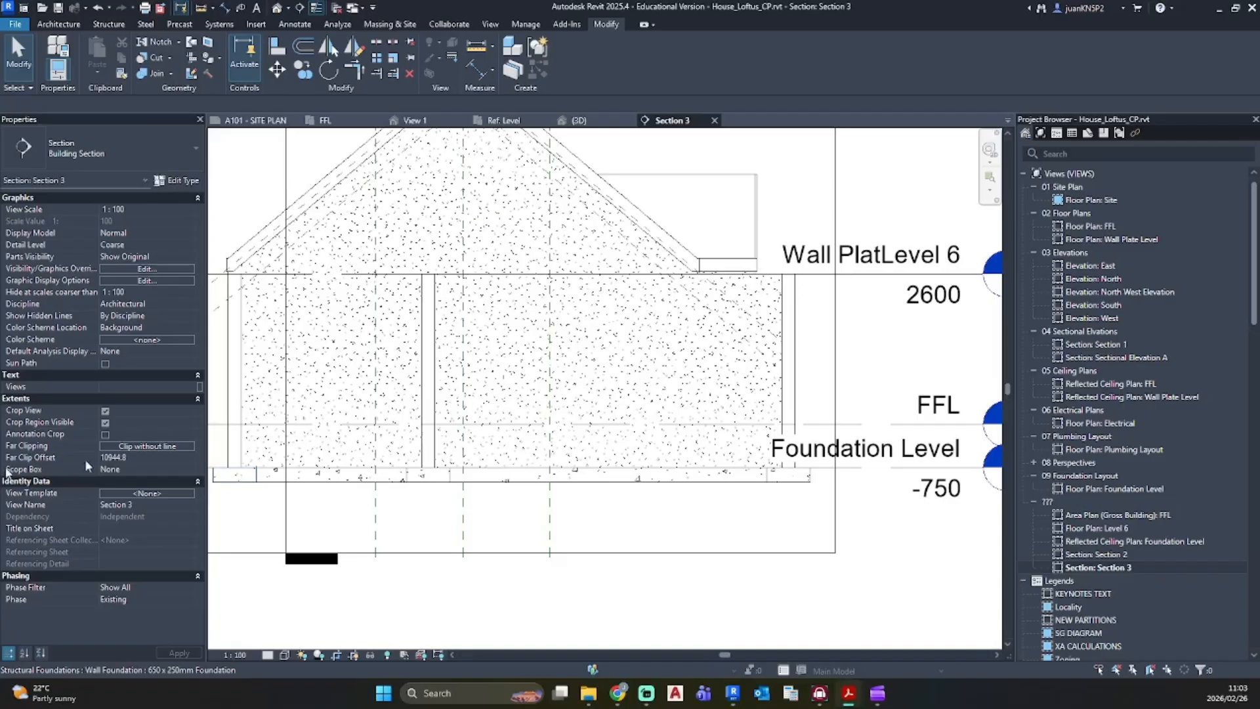
pyautogui.click(427, 447)
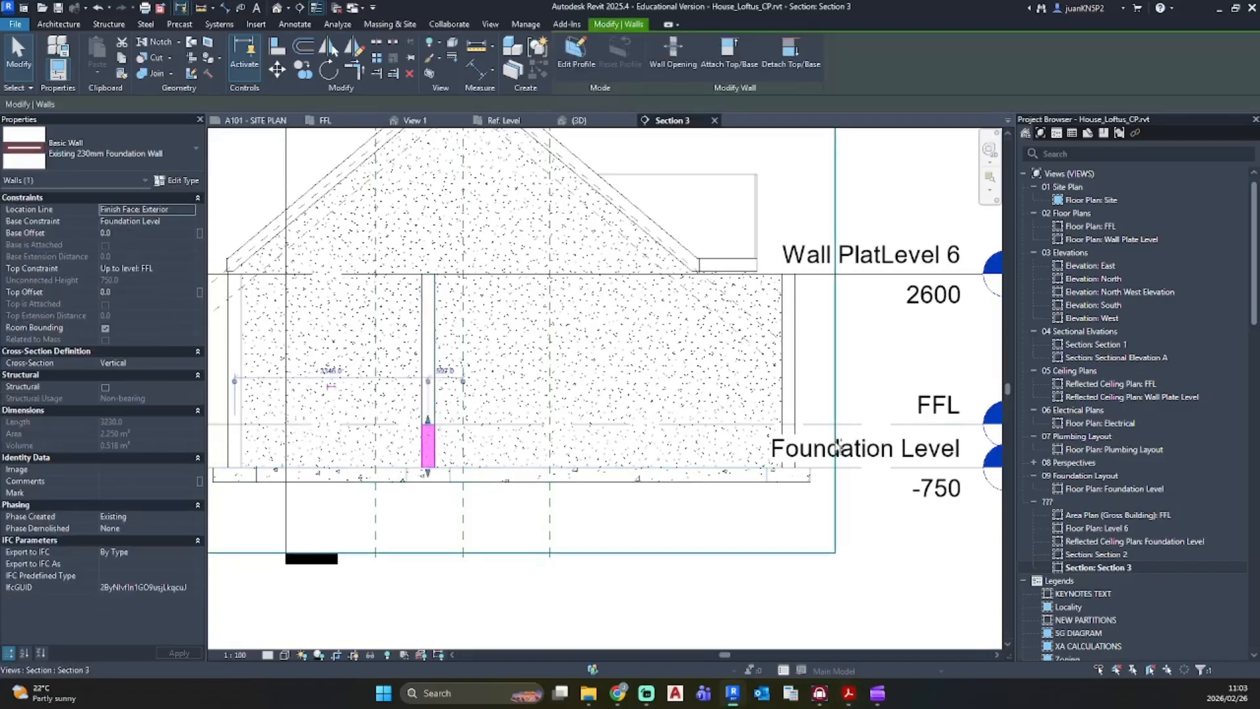
pyautogui.keyDown('ctrl'); pyautogui.click(788, 439); pyautogui.keyUp('ctrl')
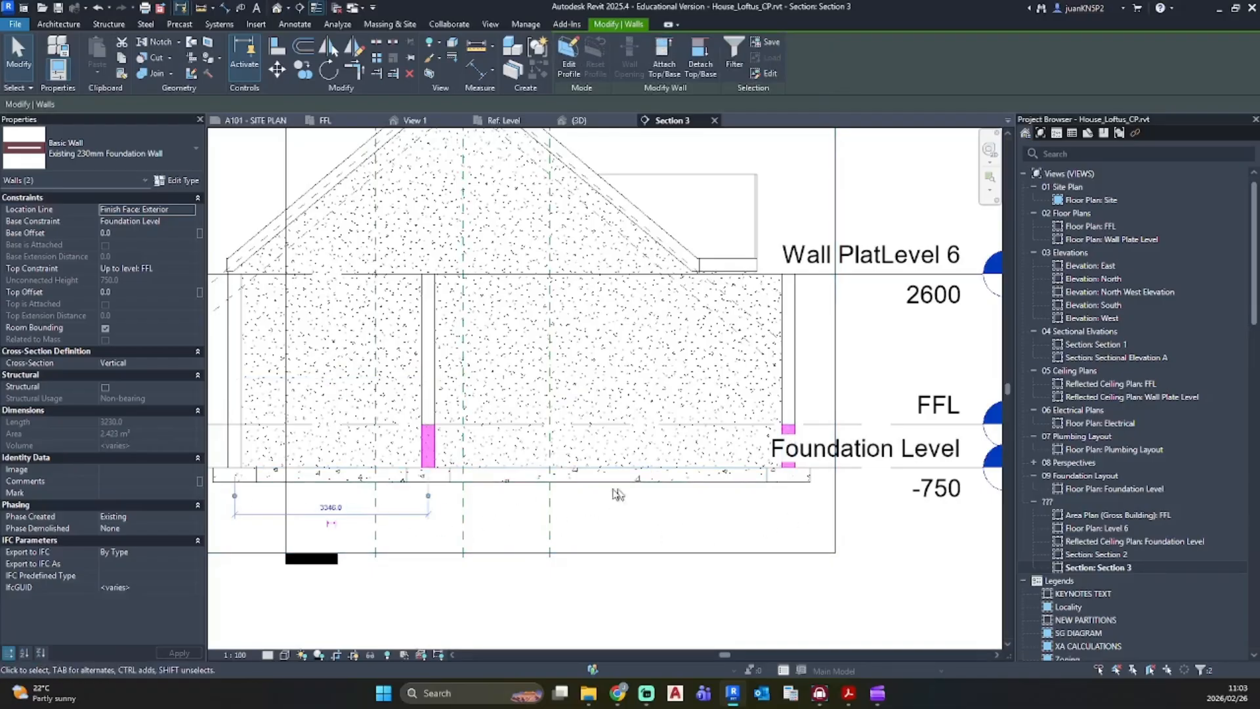
pyautogui.press('Escape')
# Step: Hide every level except FFL in the new section view
pyautogui.scroll(-1, 851, 467)
pyautogui.moveTo(851, 468); pyautogui.dragTo(650, 451, button='middle')
pyautogui.click(714, 267)
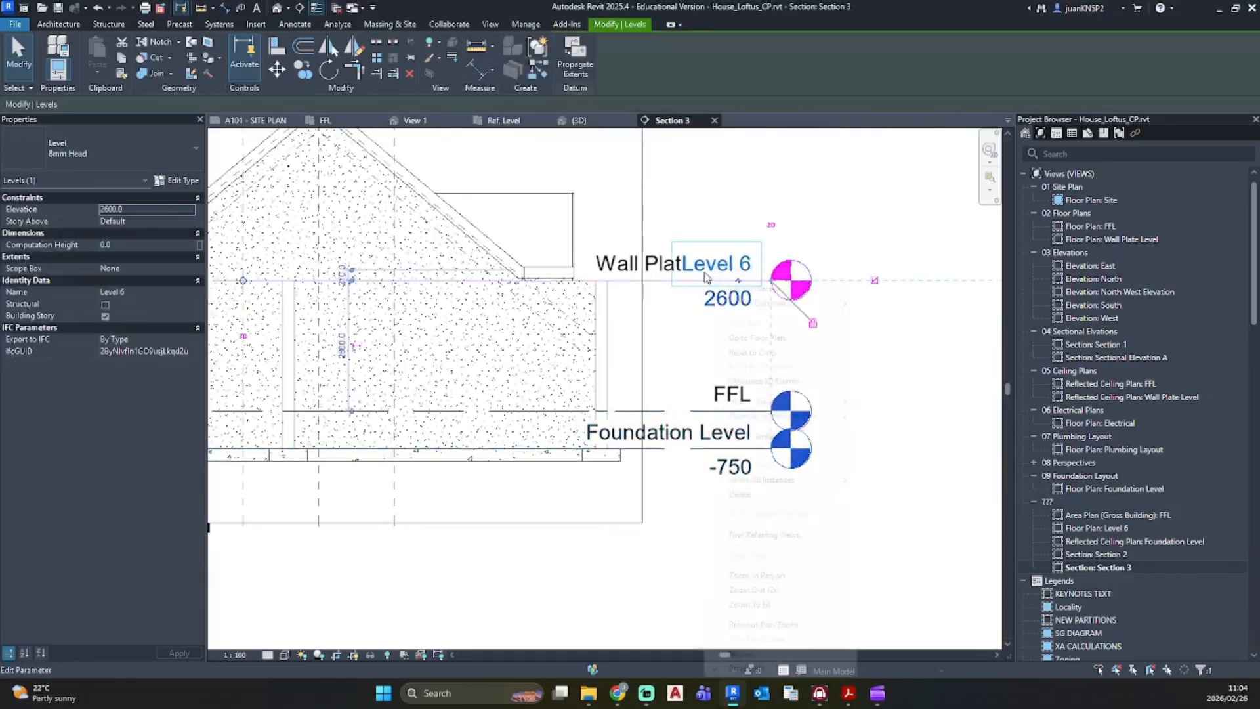
pyautogui.rightClick(708, 264)
pyautogui.moveTo(817, 480)
pyautogui.click(887, 480)
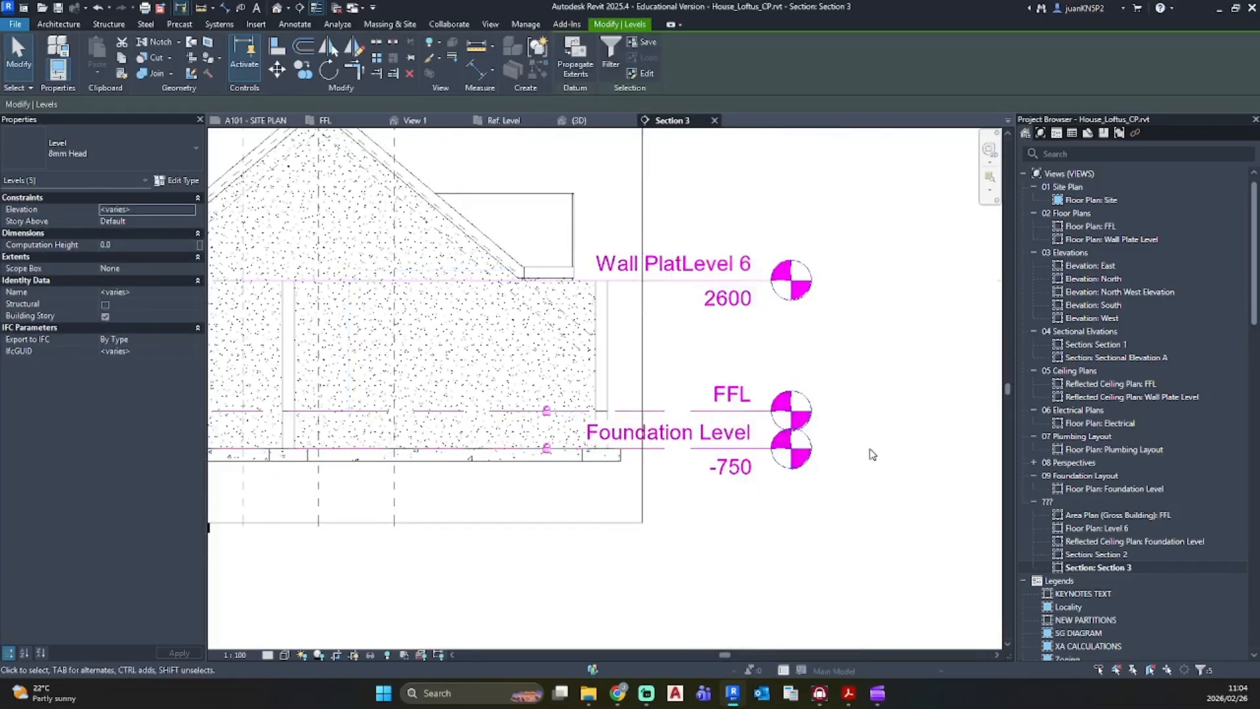
pyautogui.rightClick(870, 446)
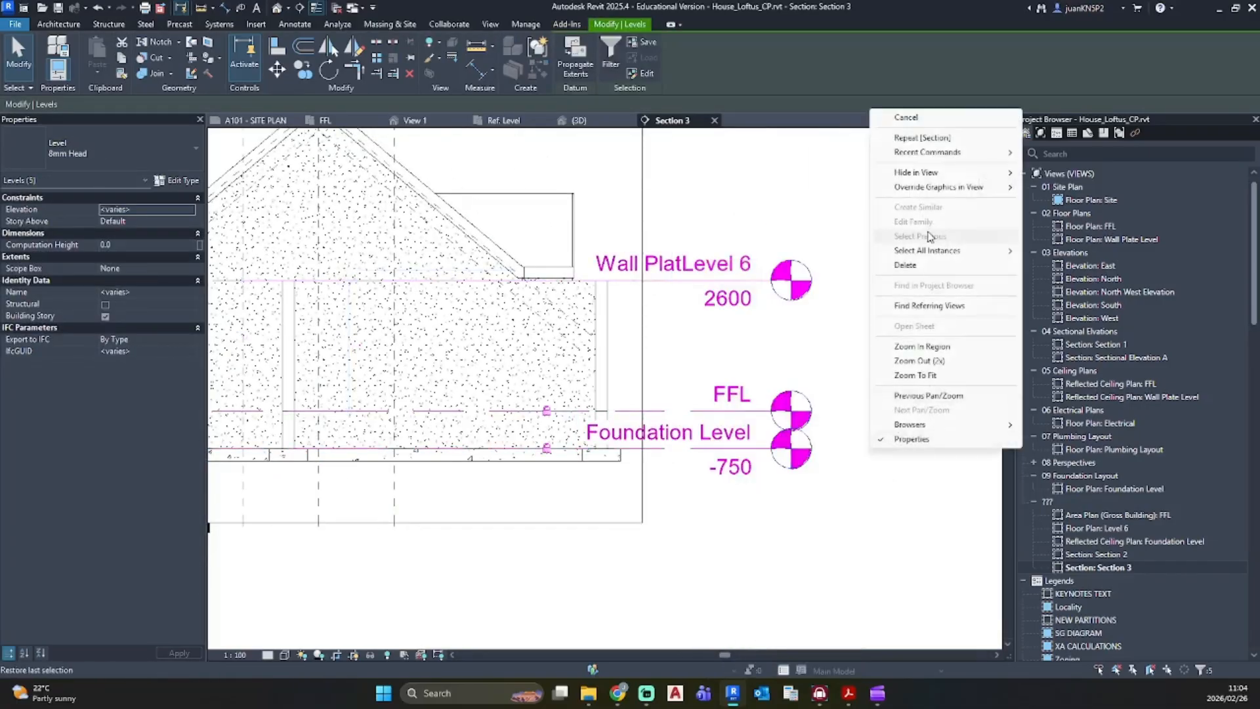
pyautogui.click(688, 412)
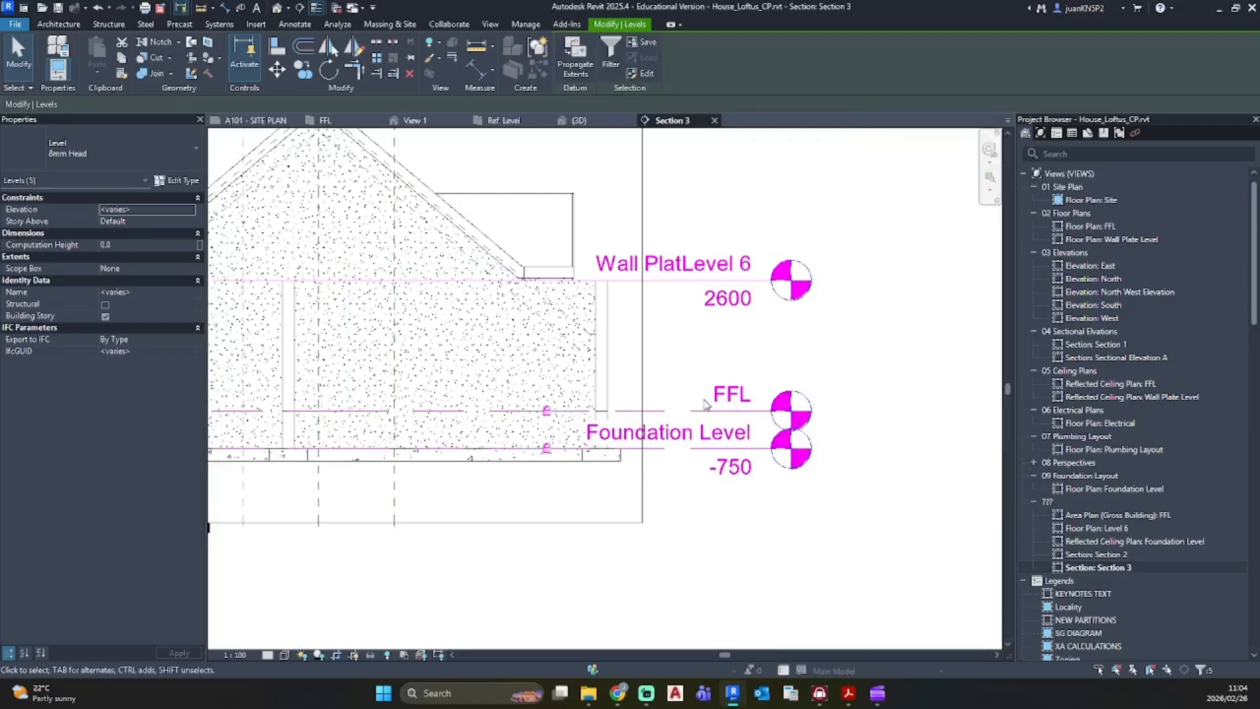
pyautogui.keyDown('shift'); pyautogui.click(697, 412); pyautogui.keyUp('shift')
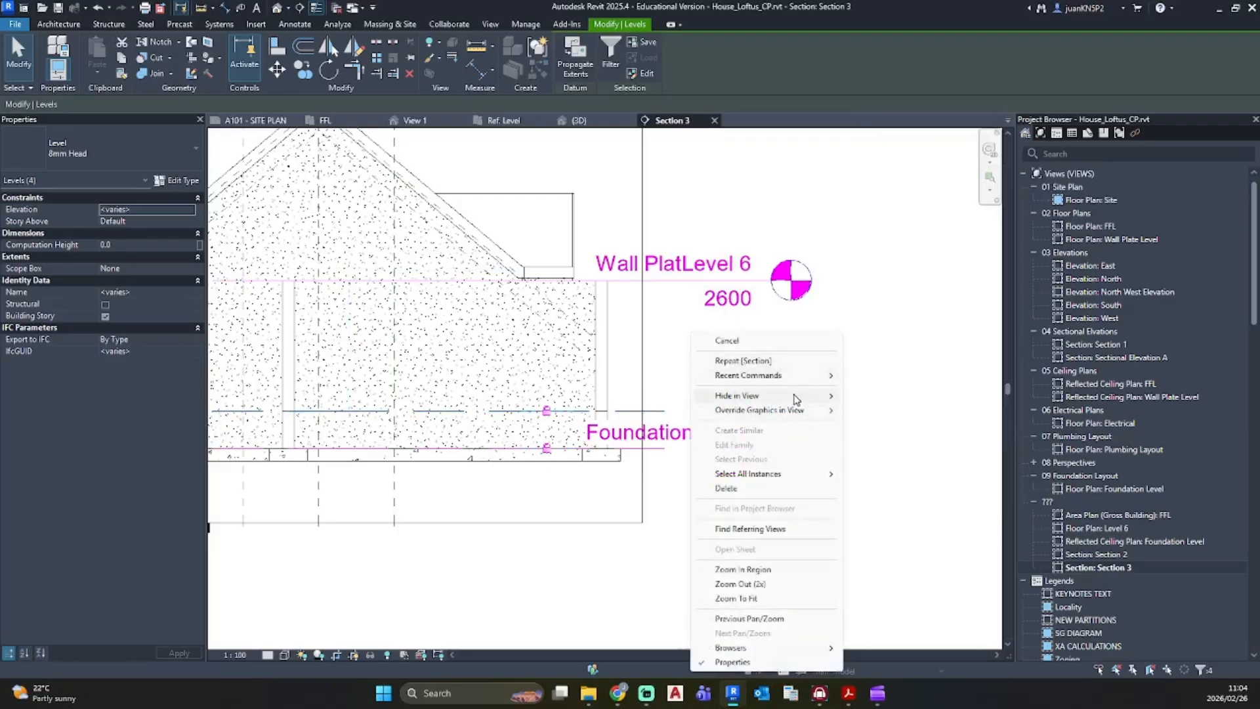
pyautogui.click(853, 395)
# Step: Delete the wall foundations beneath the intermediate wall and the outer wall nearest the FFL marker in the section
pyautogui.moveTo(542, 487); pyautogui.dragTo(739, 473, button='middle')
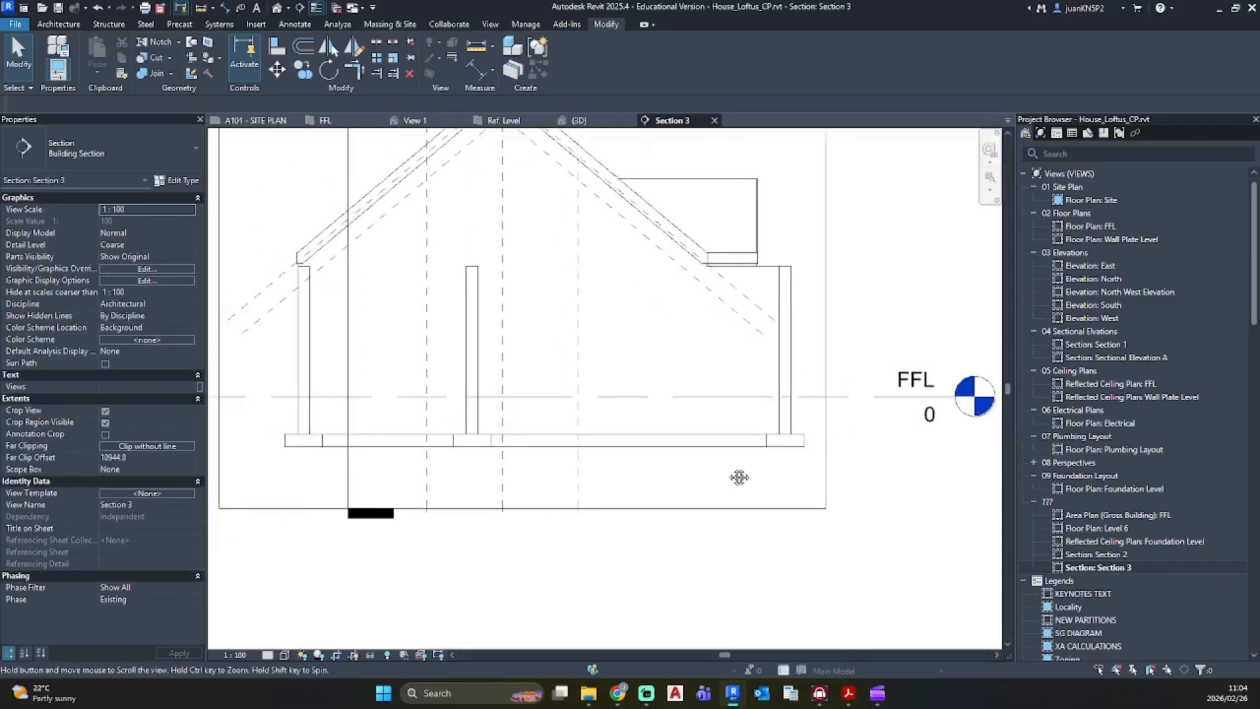
pyautogui.click(503, 449)
pyautogui.press('Delete')
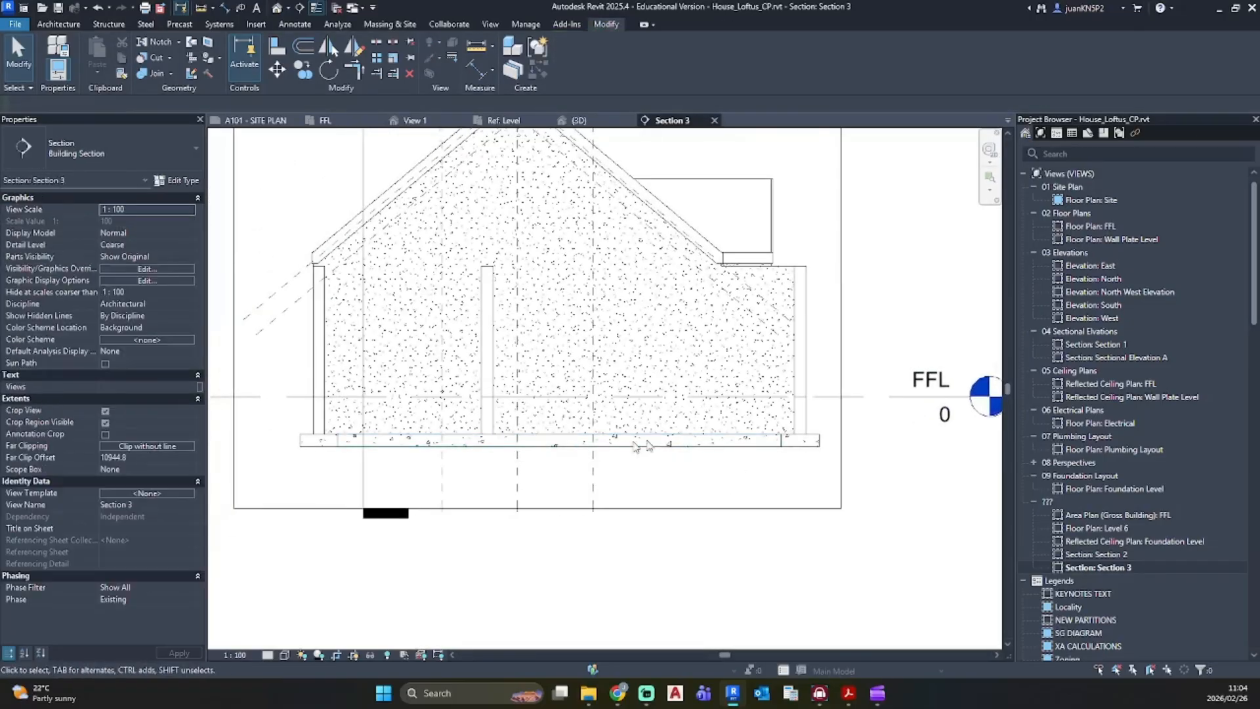
pyautogui.click(783, 439)
pyautogui.press('Delete')
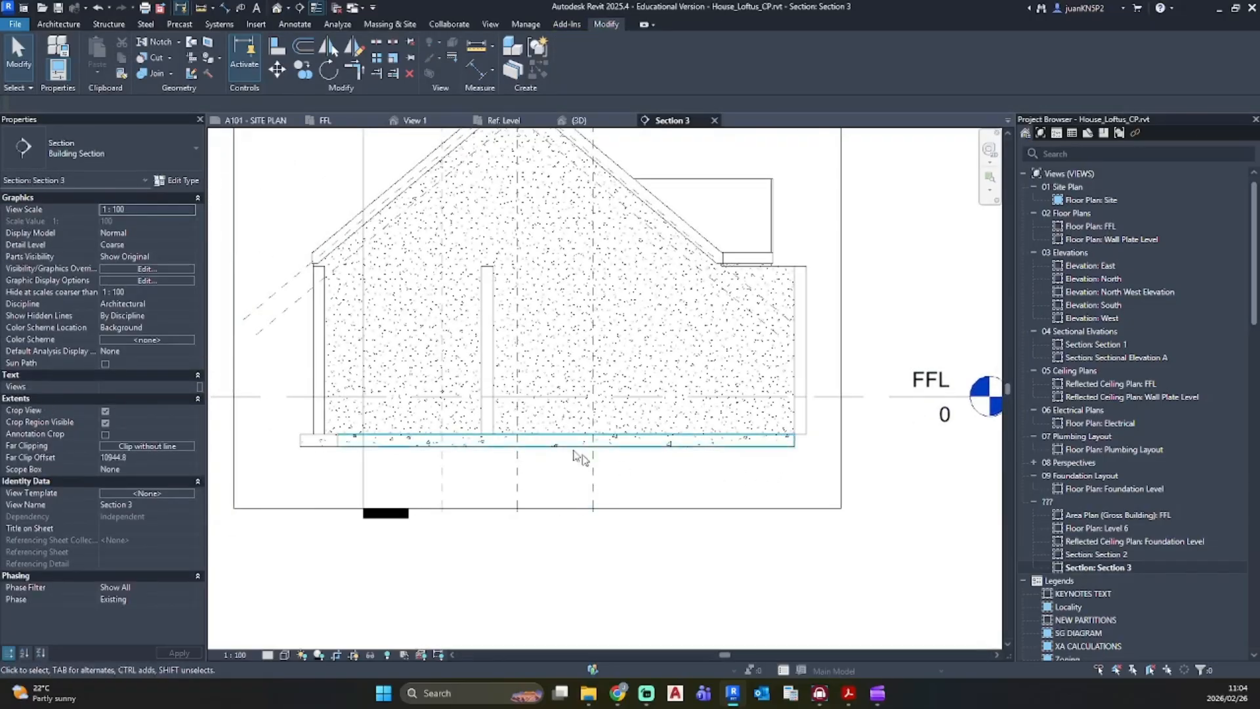
# Step: Check the garage step risers in Section B-B of the approved plans PDF and calculate 170 × 3 in Calculator
pyautogui.moveTo(640, 453); pyautogui.dragTo(500, 450, button='middle')
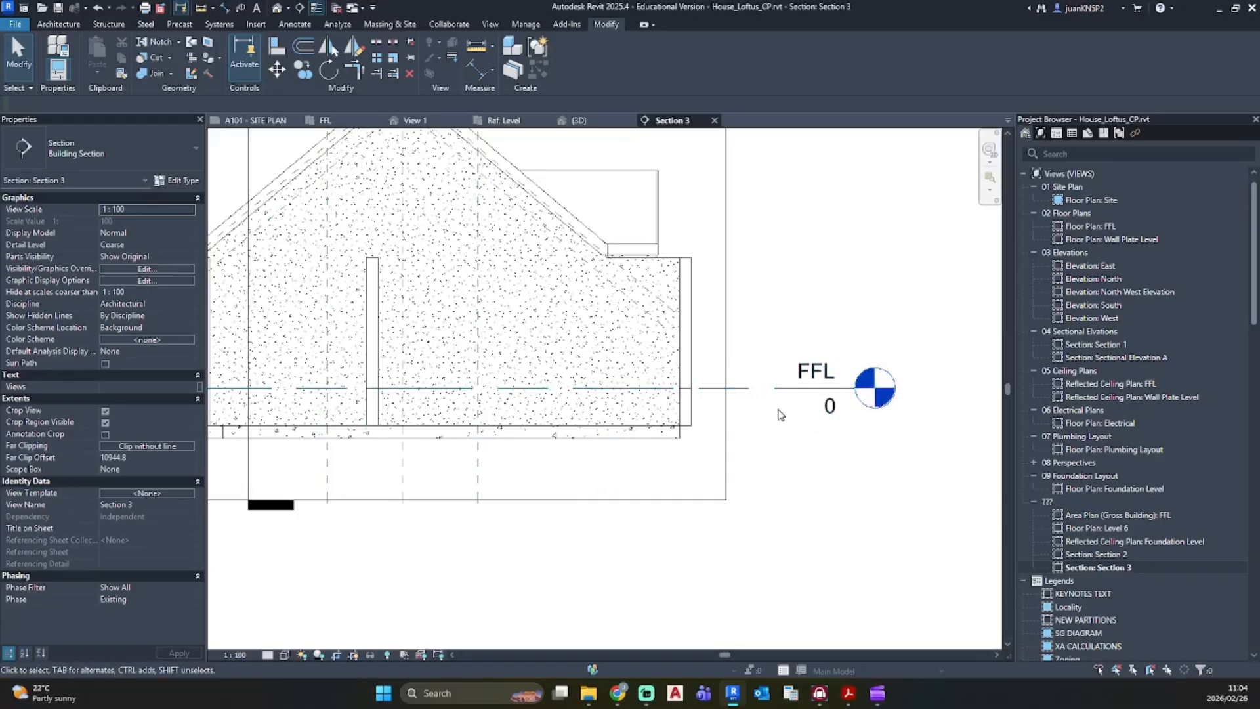
pyautogui.hotkey('alt', 'Tab')
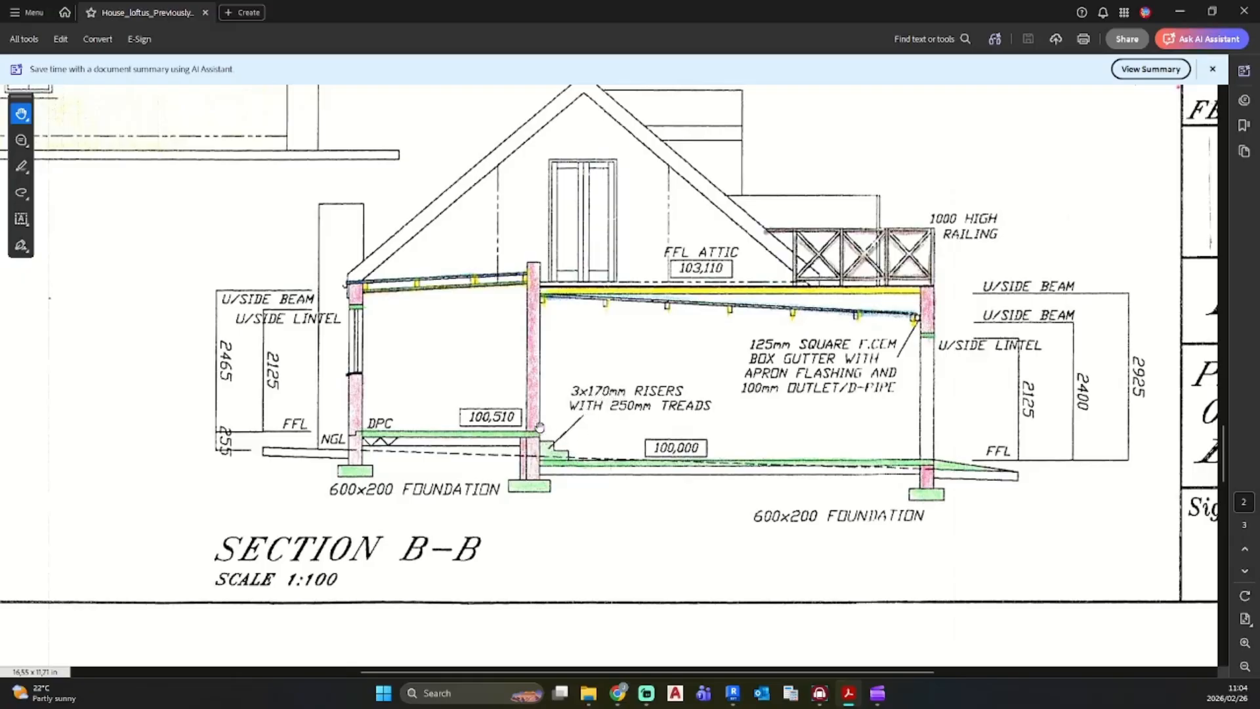
pyautogui.hotkey('alt', 'Tab')
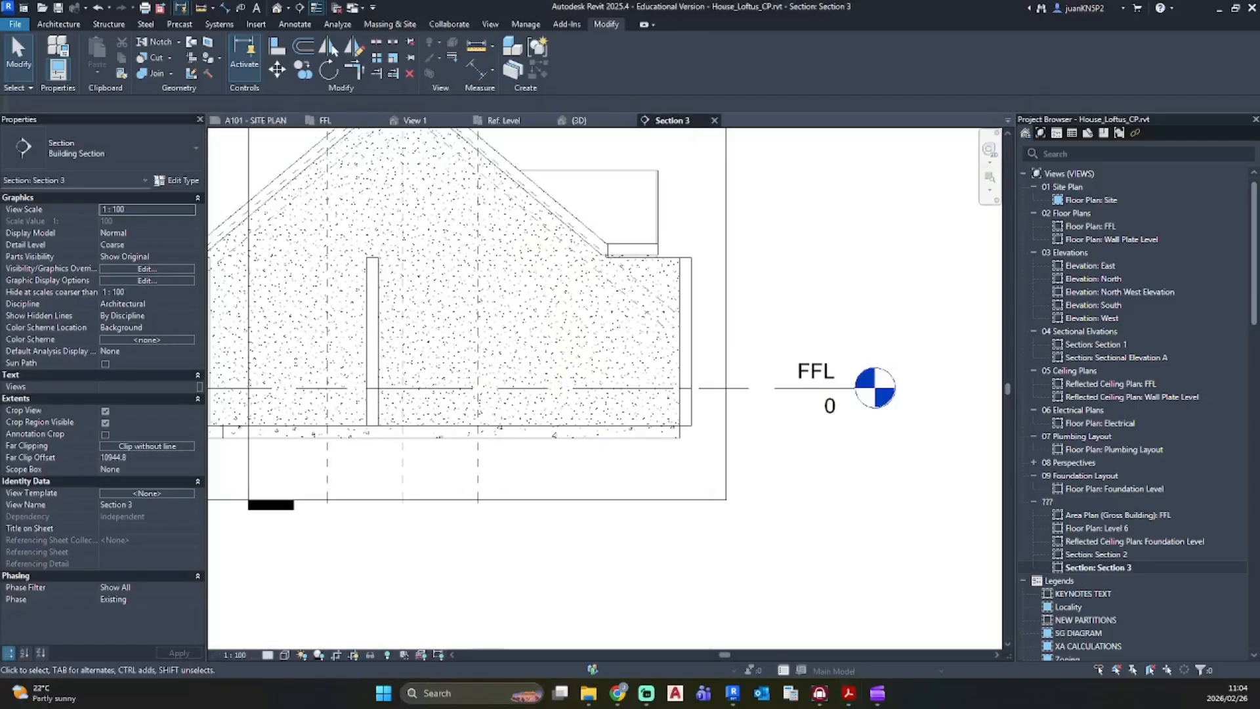
pyautogui.moveTo(0, 252); pyautogui.dragTo(643, 225)
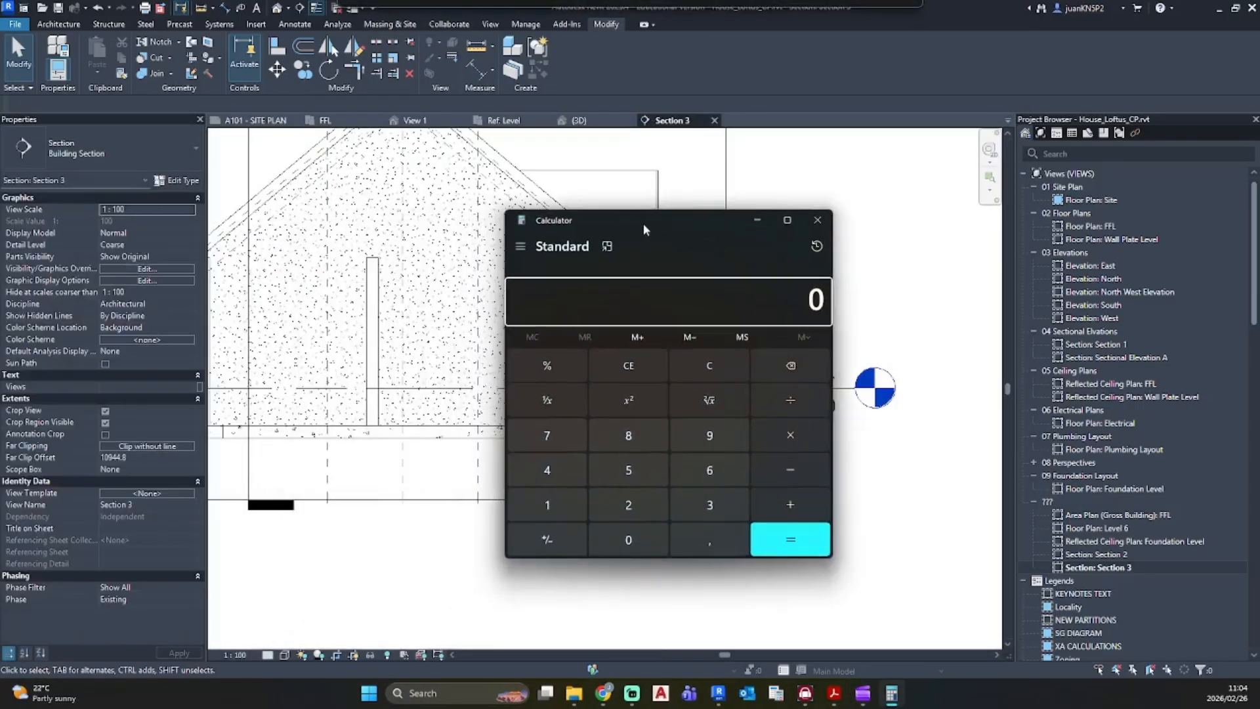
pyautogui.write('170*3')
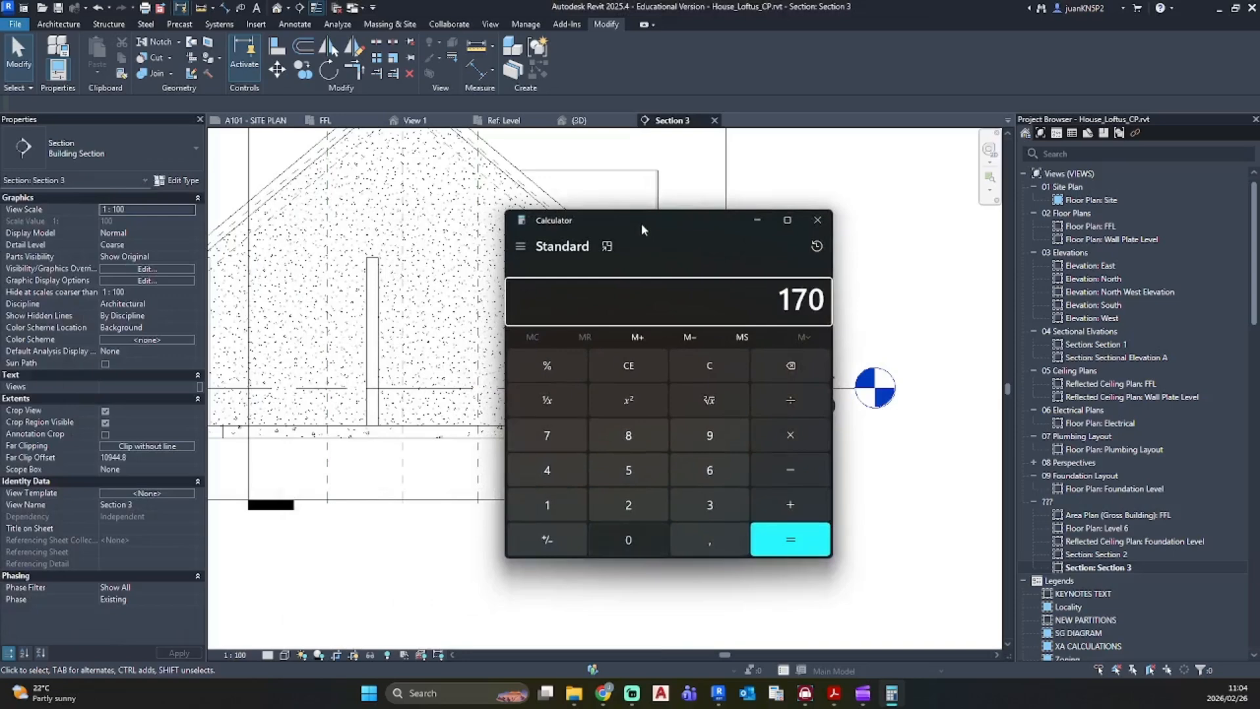
pyautogui.press('Return')
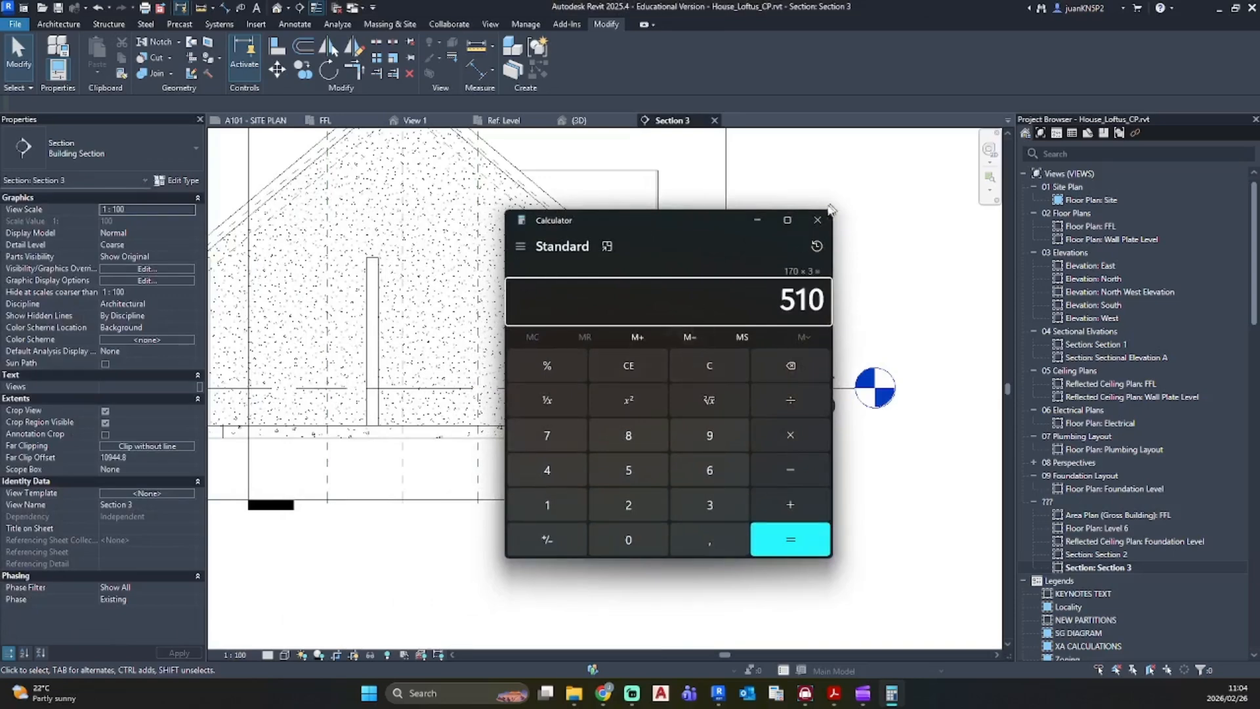
pyautogui.click(818, 222)
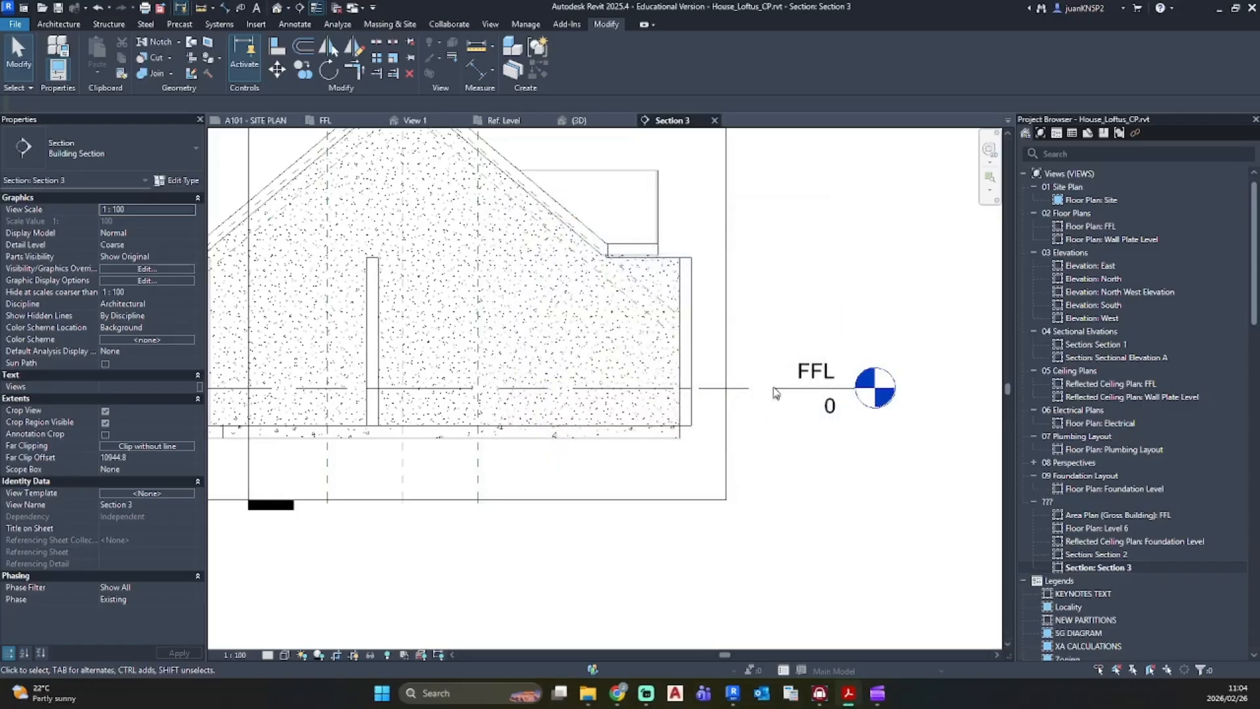
# Step: Copy the FFL level 510 mm downward in the Revit section
pyautogui.click(775, 395)
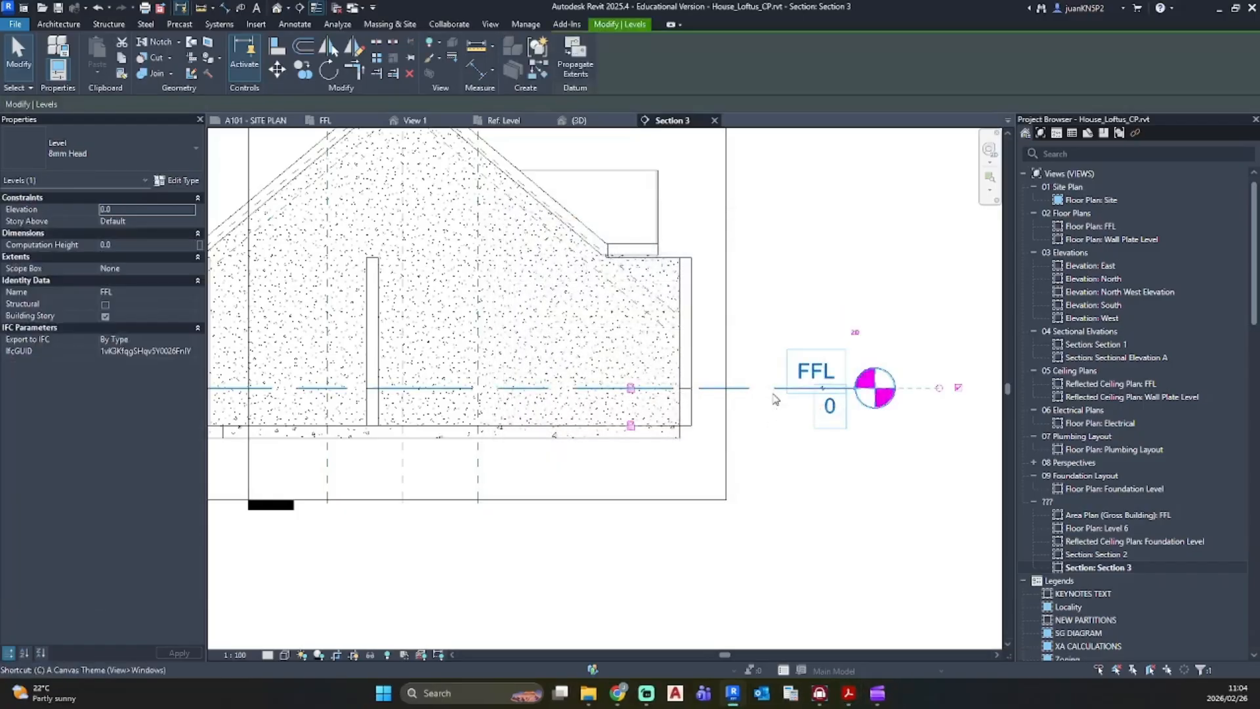
pyautogui.press('c')
pyautogui.press('o')
pyautogui.click(772, 391)
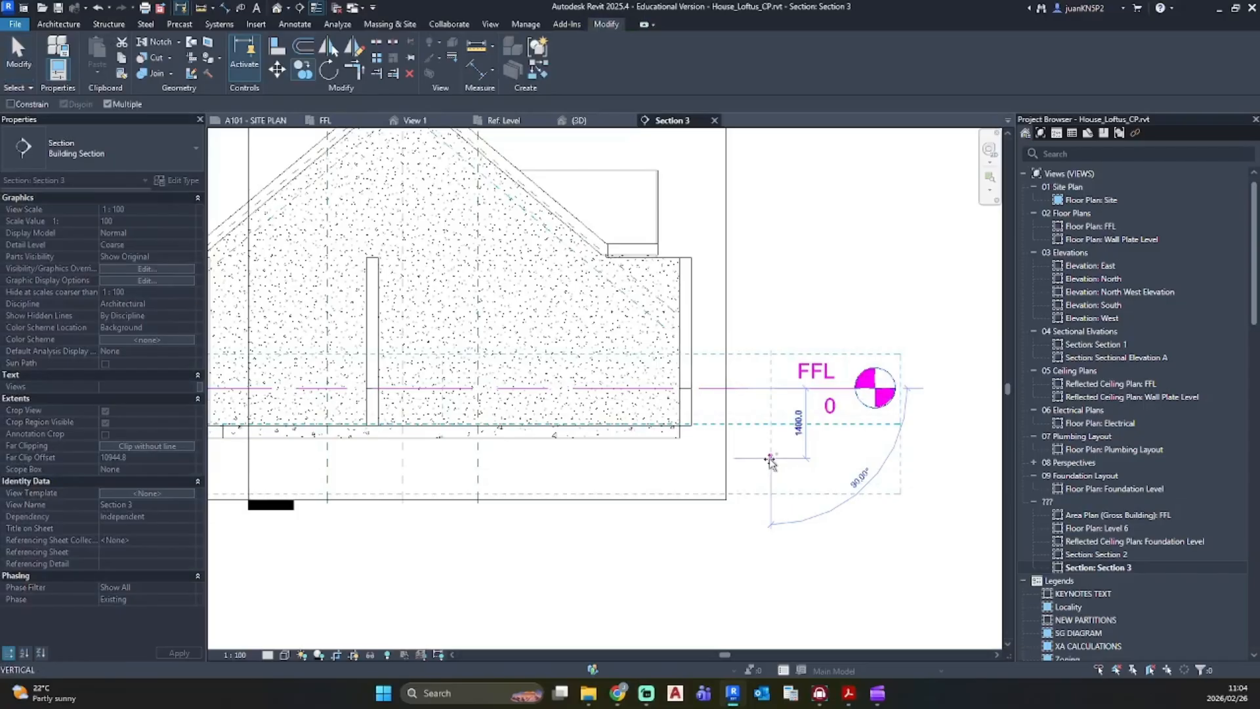
pyautogui.write('510')
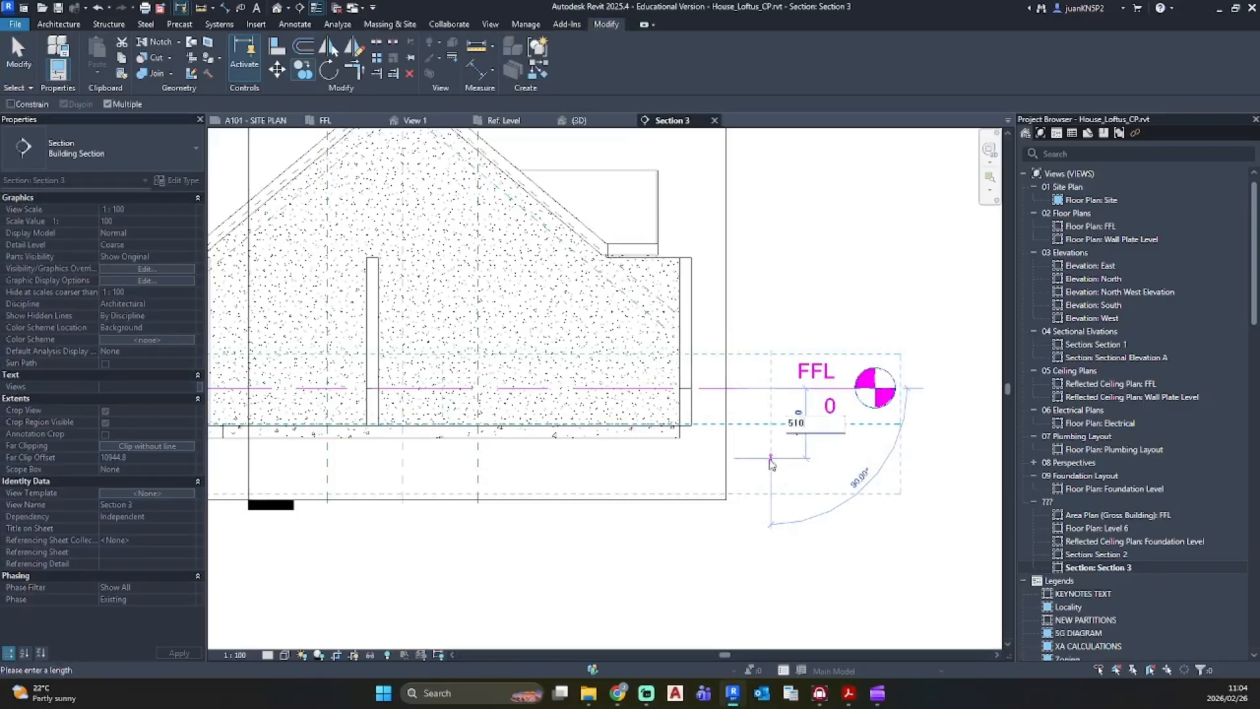
pyautogui.press('Return')
pyautogui.press('Escape')
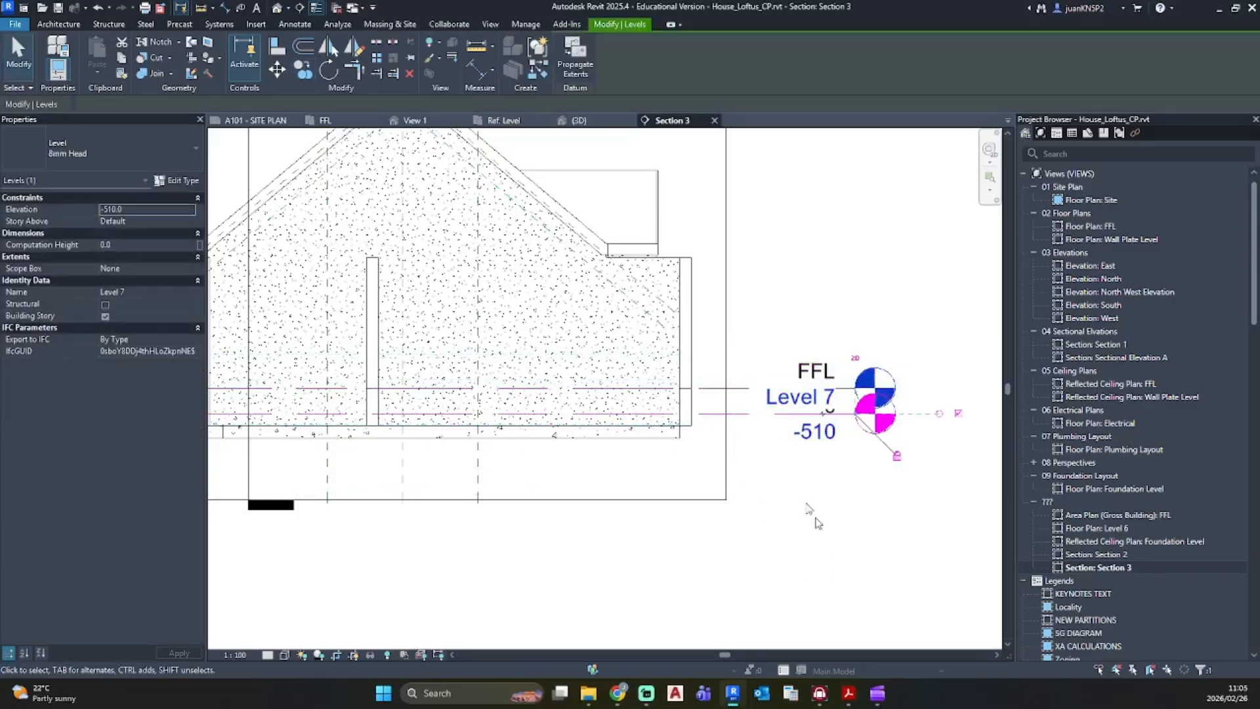
# Step: Rename the copied level below FFL as Garage FFL
pyautogui.click(777, 412)
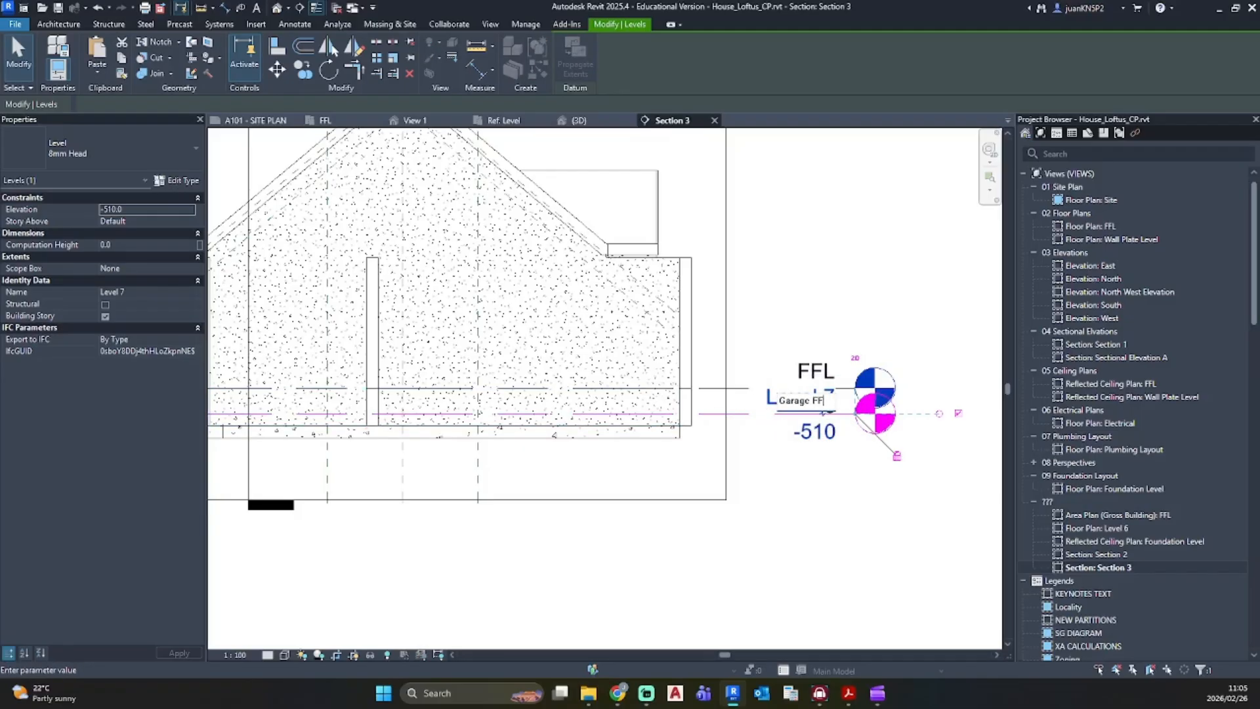
pyautogui.click(825, 476)
pyautogui.click(824, 511)
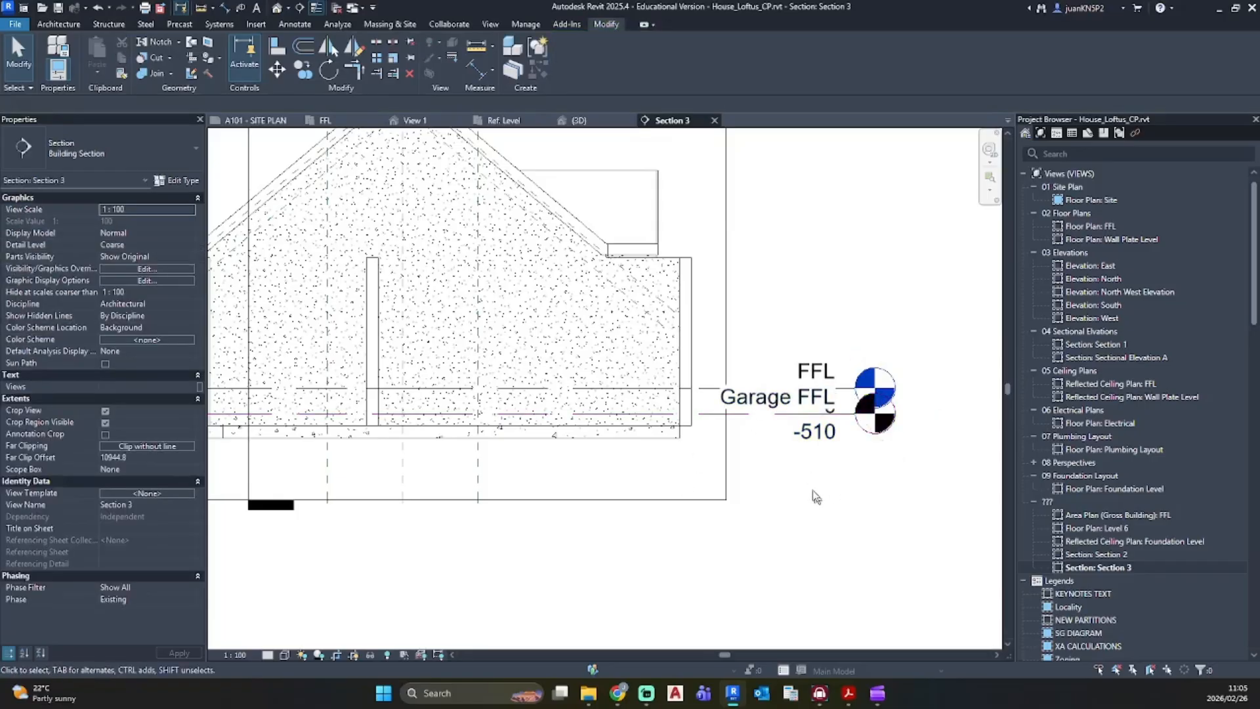
# Step: Offset the Garage FFL level head downward with an elbow, and set the section view to Fine detail and 1:50 scale
pyautogui.click(812, 418)
pyautogui.moveTo(812, 417); pyautogui.dragTo(698, 472)
pyautogui.click(236, 655)
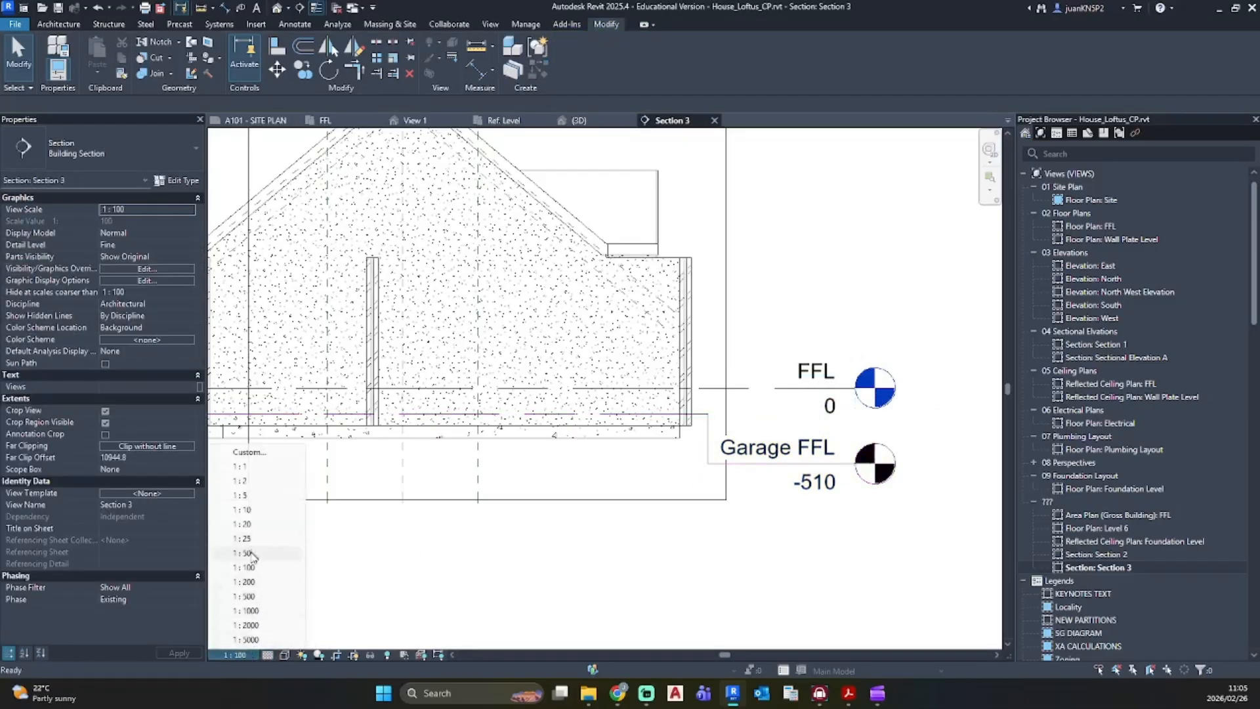
pyautogui.click(249, 553)
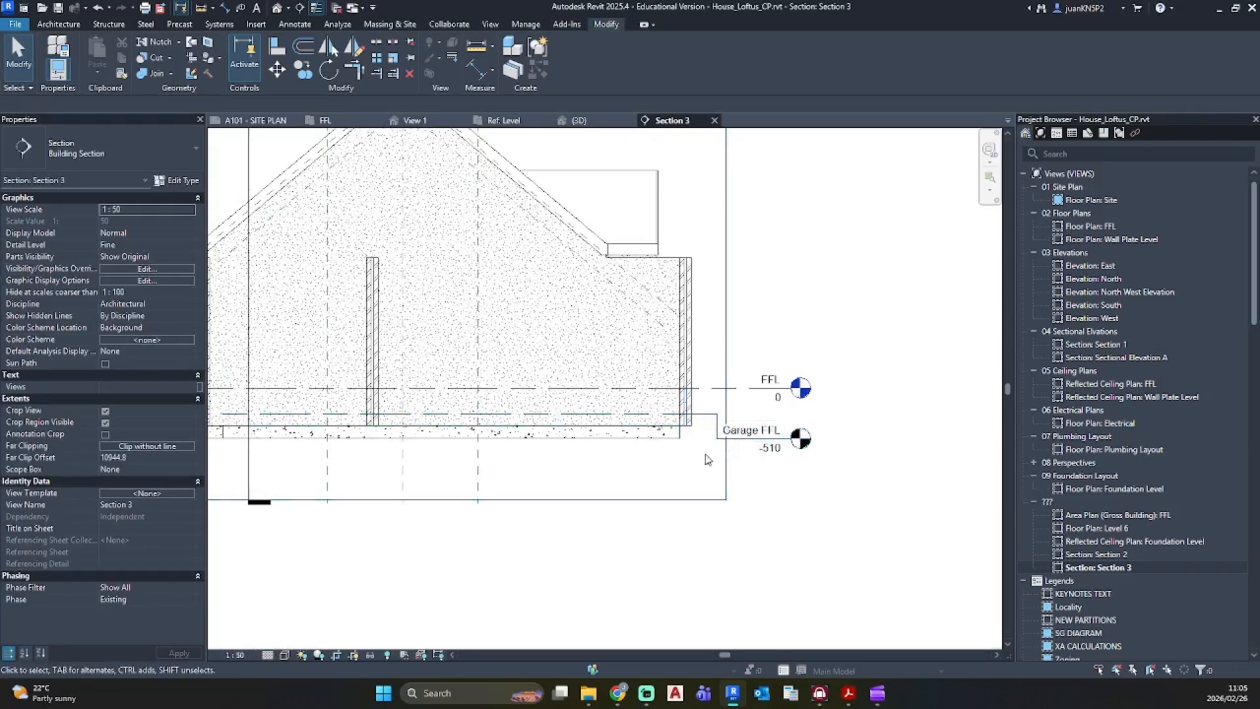
# Step: Copy the Garage FFL level 750 mm downward
pyautogui.scroll(3, 705, 453)
pyautogui.click(768, 390)
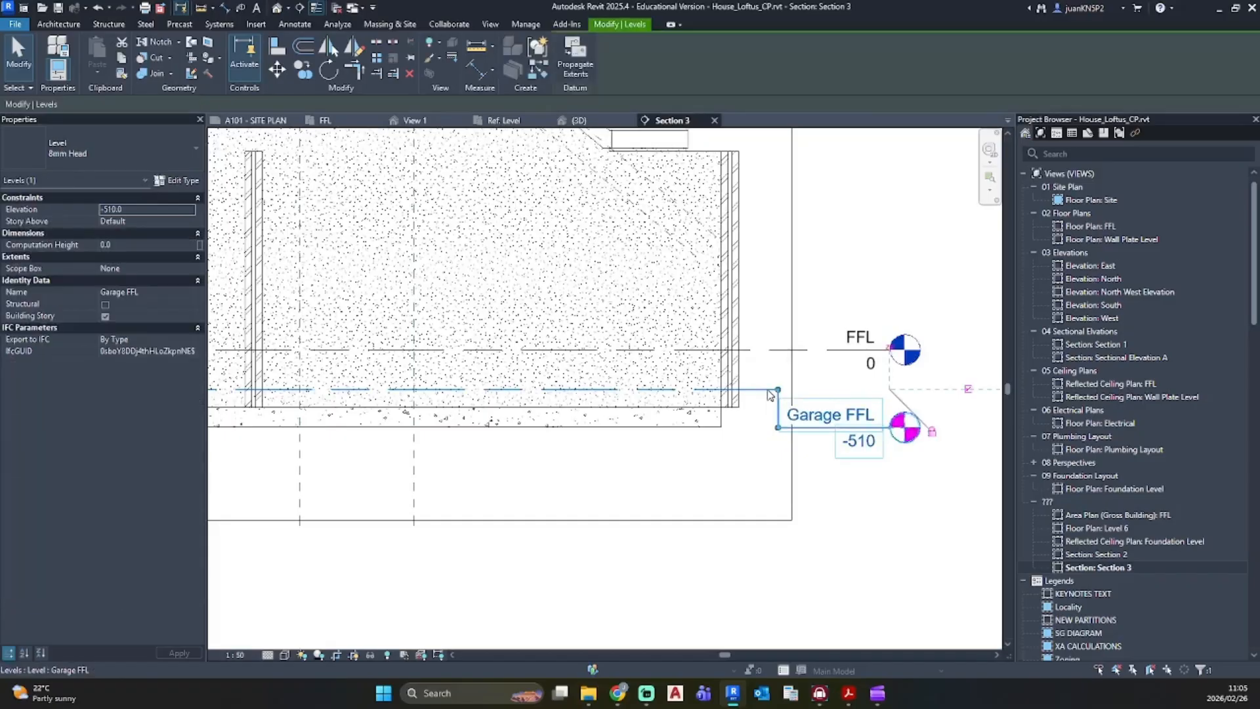
pyautogui.press('c')
pyautogui.press('o')
pyautogui.click(768, 389)
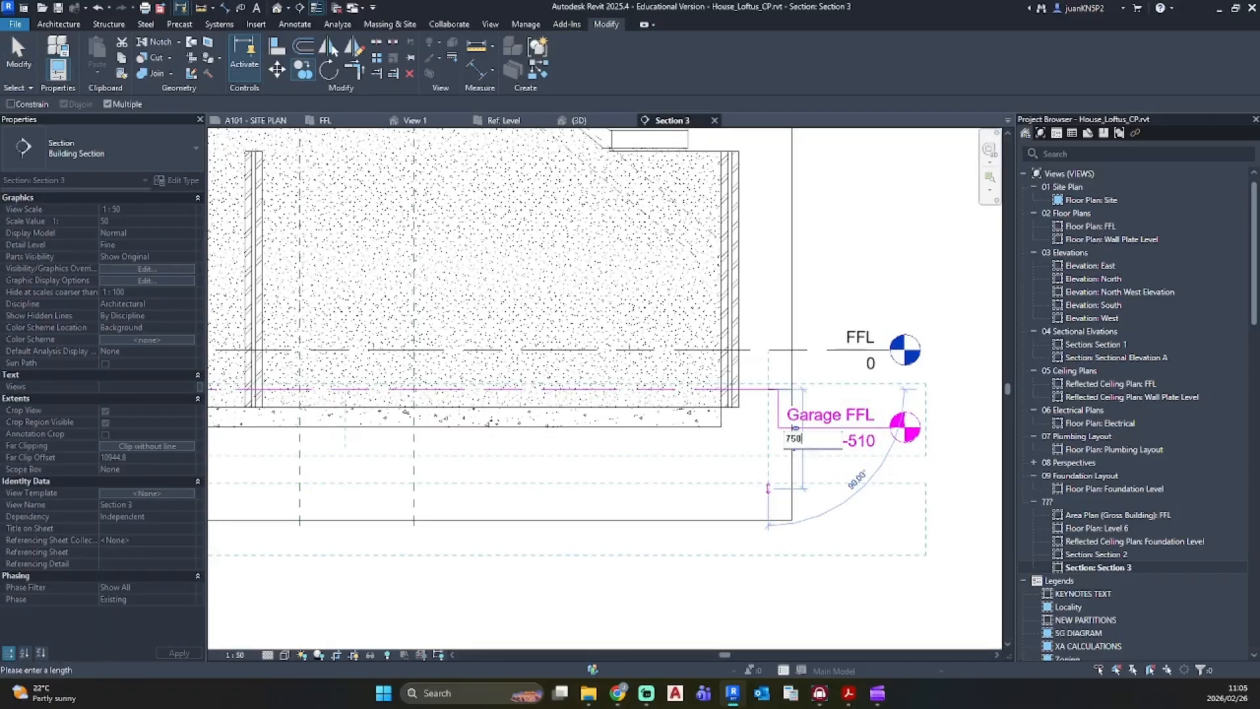
pyautogui.press('Return')
pyautogui.press('Escape')
pyautogui.press('Escape')
# Step: Extend the outer and intermediate foundation walls down to the lowest level line in the section
pyautogui.click(732, 405)
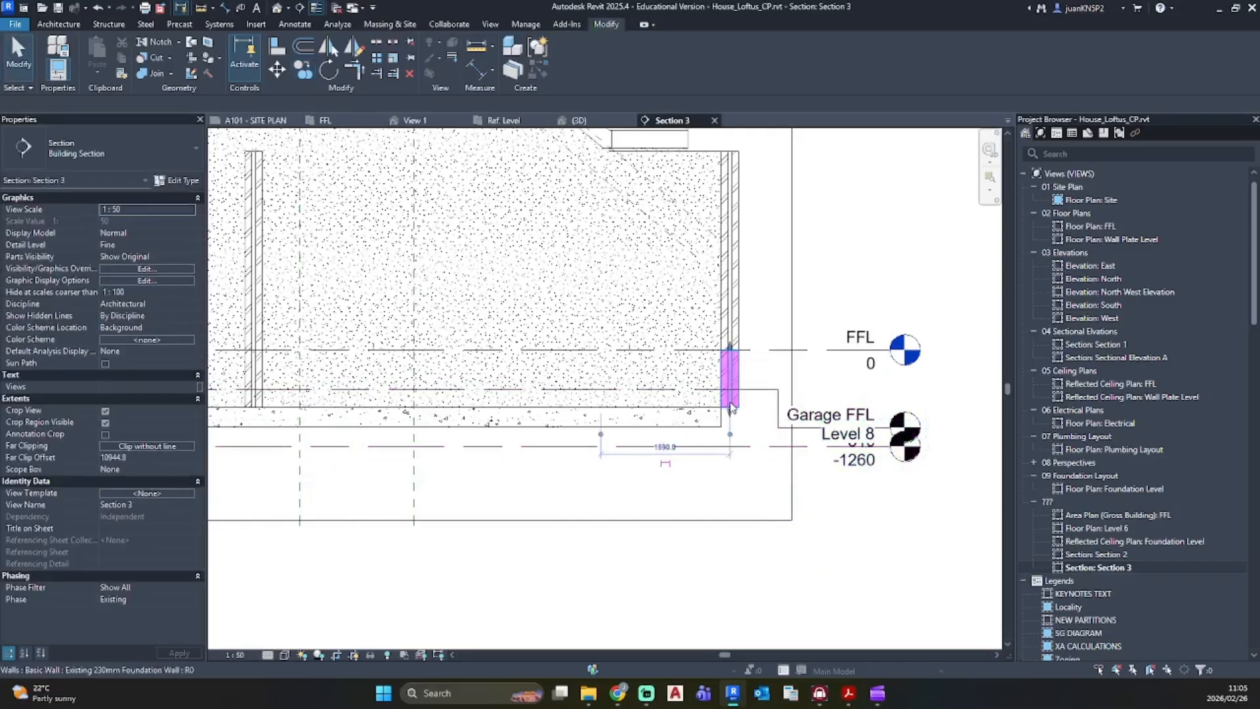
pyautogui.moveTo(683, 507); pyautogui.dragTo(859, 521, button='middle')
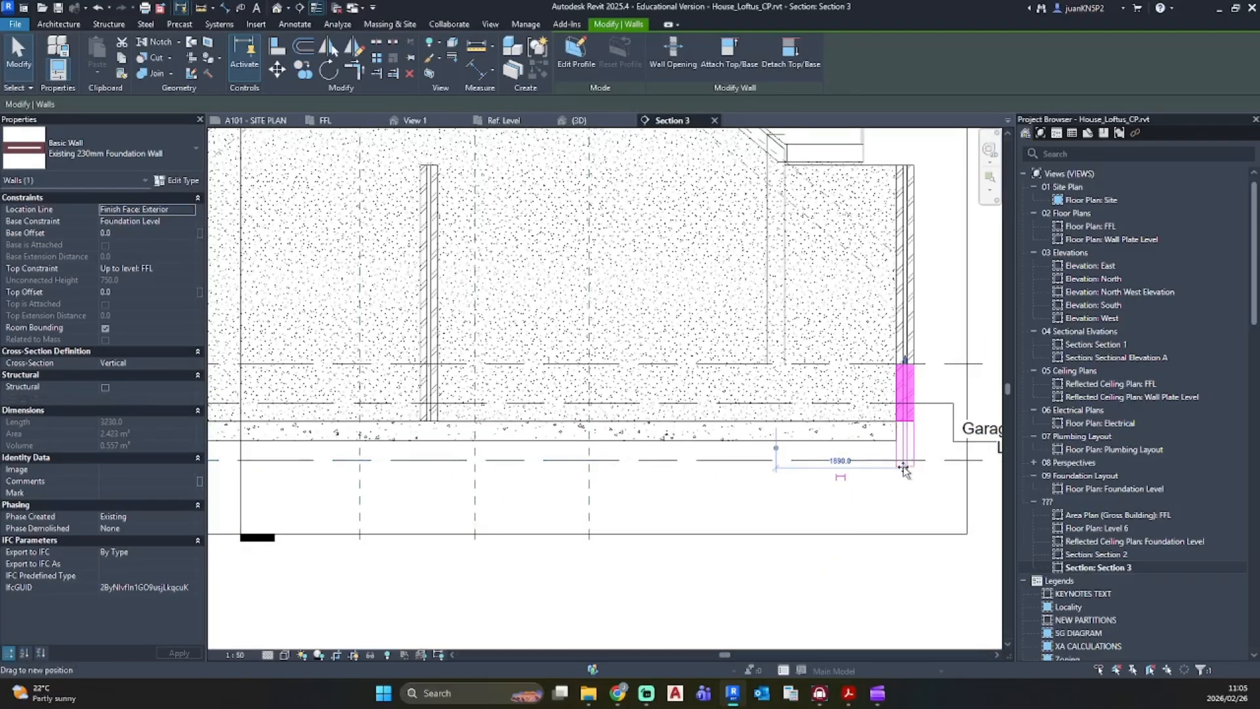
pyautogui.click(880, 477)
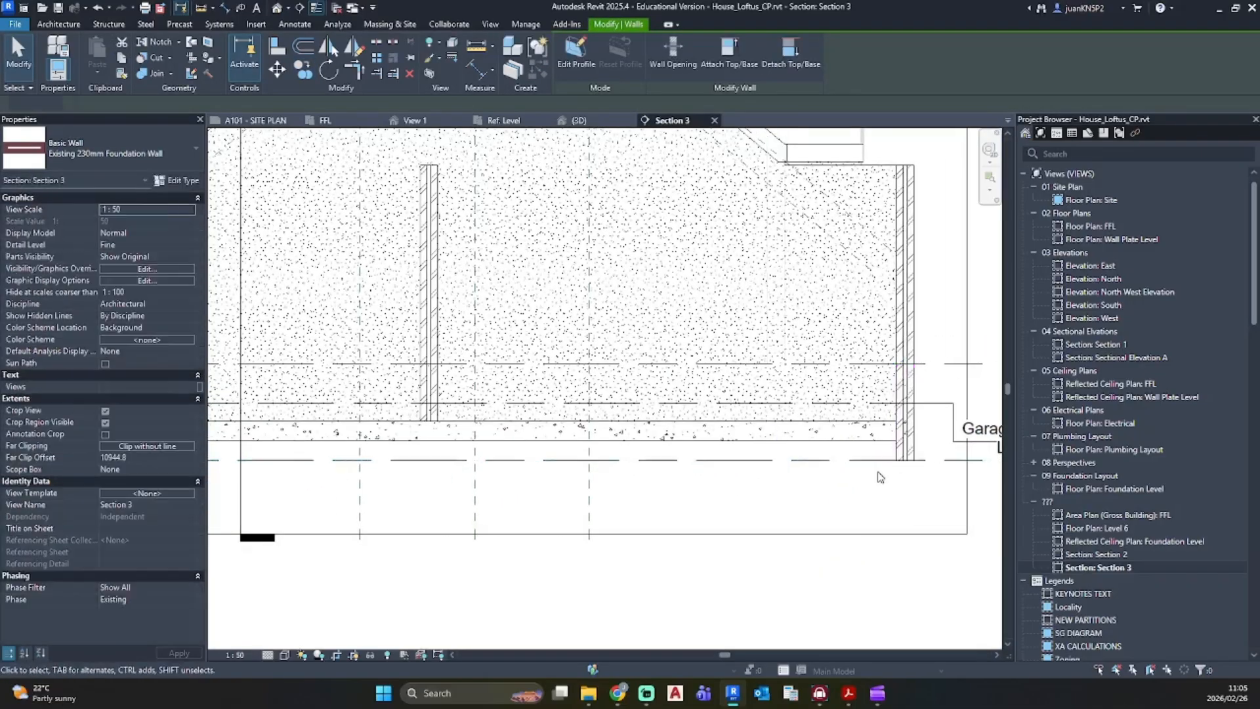
pyautogui.click(430, 425)
pyautogui.moveTo(427, 423); pyautogui.dragTo(428, 463)
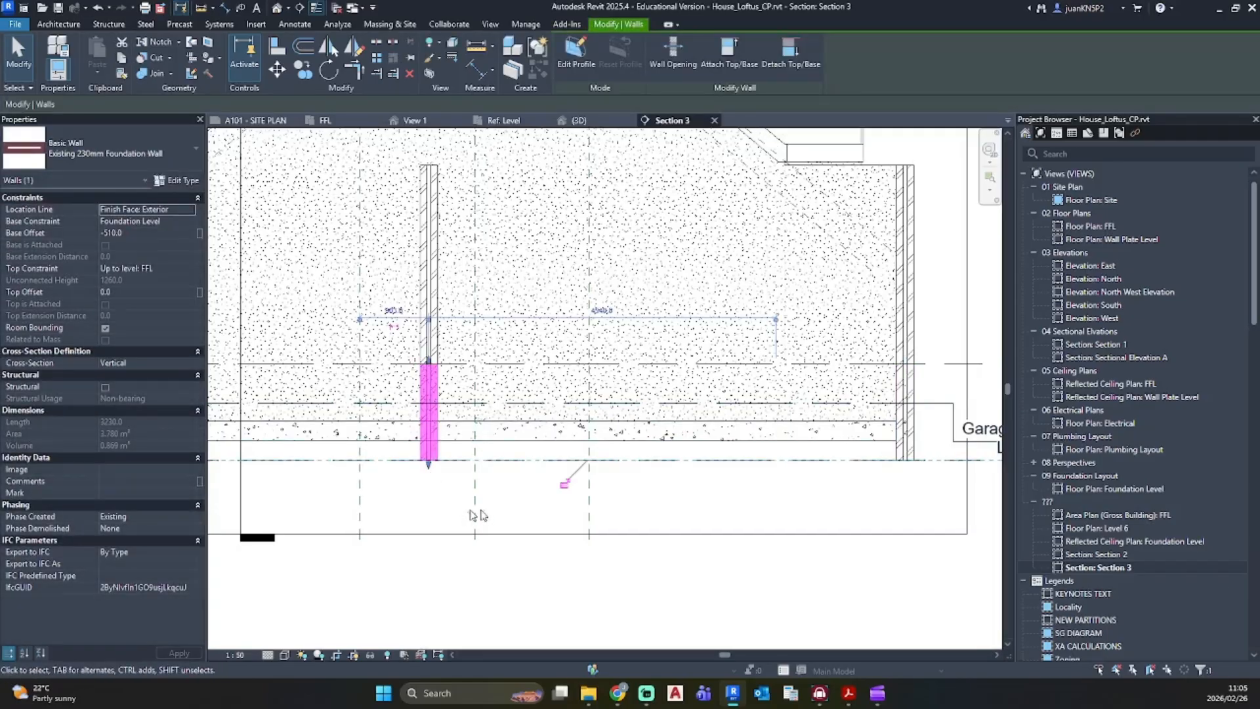
pyautogui.click(784, 507)
# Step: Rename the lowest level in the section as Garage Foundation
pyautogui.scroll(-2, 785, 508)
pyautogui.moveTo(793, 511); pyautogui.dragTo(643, 452, button='middle')
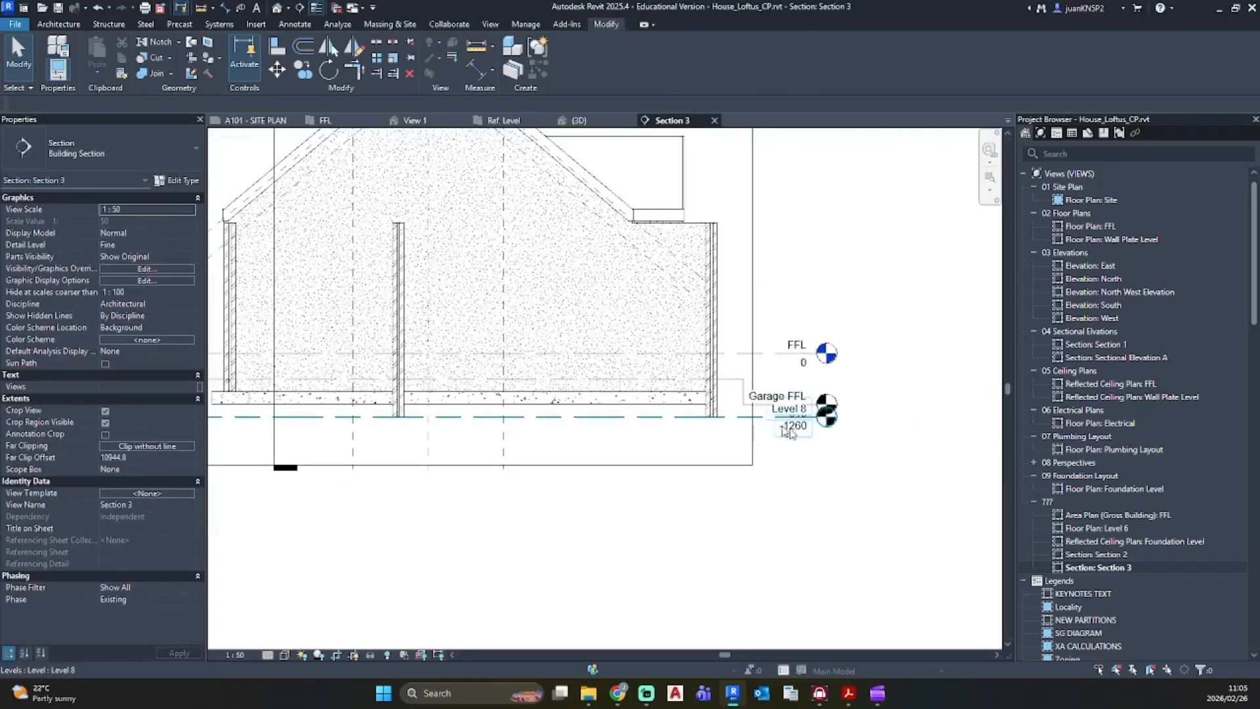
pyautogui.doubleClick(777, 408)
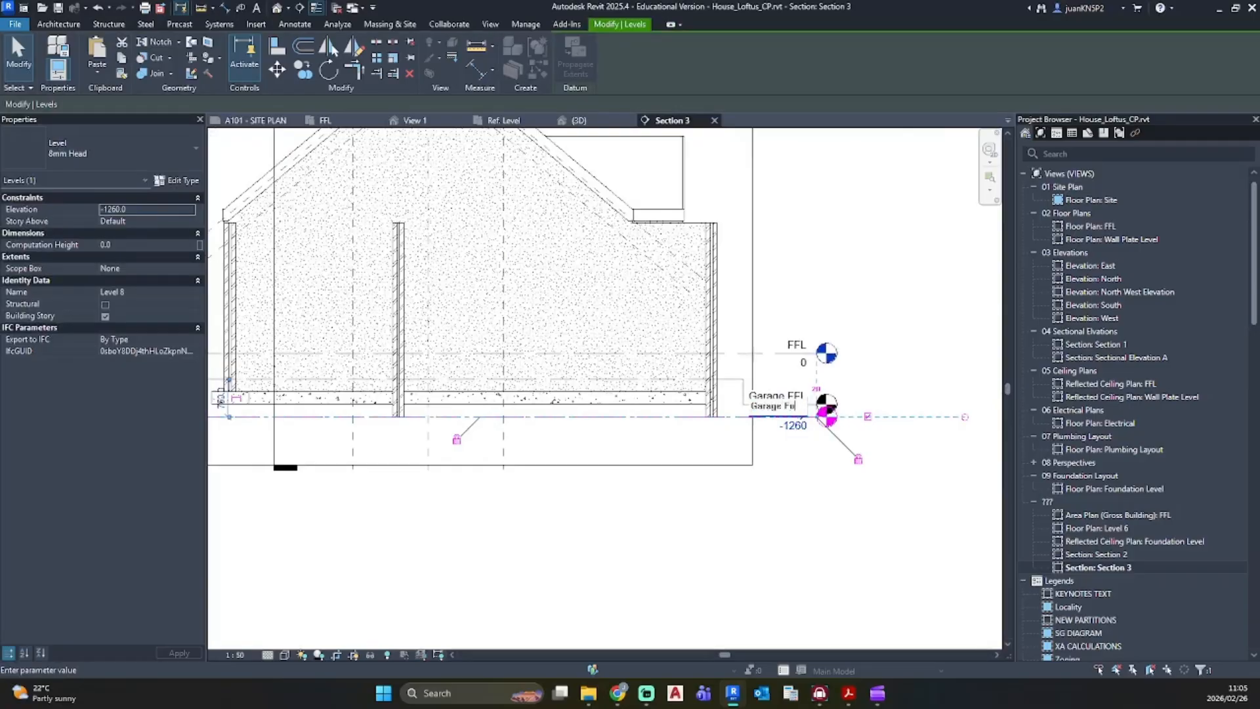
pyautogui.write('Garage Foundation')
pyautogui.press('Return')
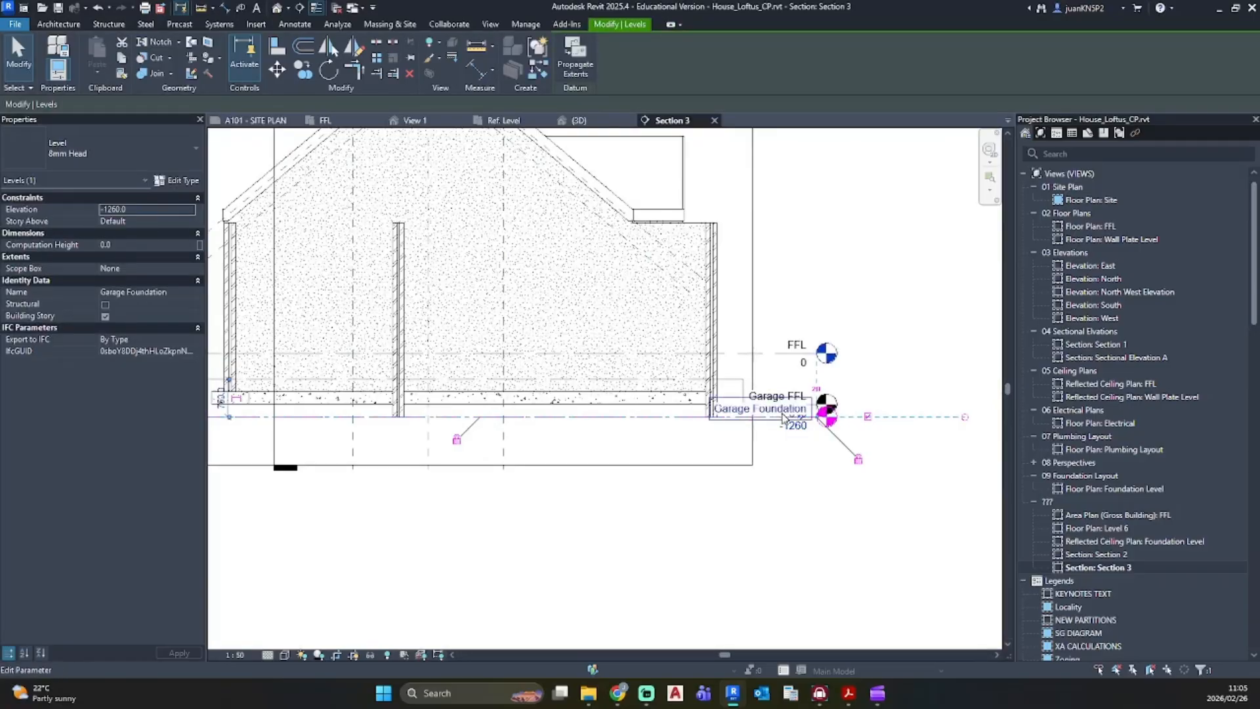
pyautogui.press('Escape')
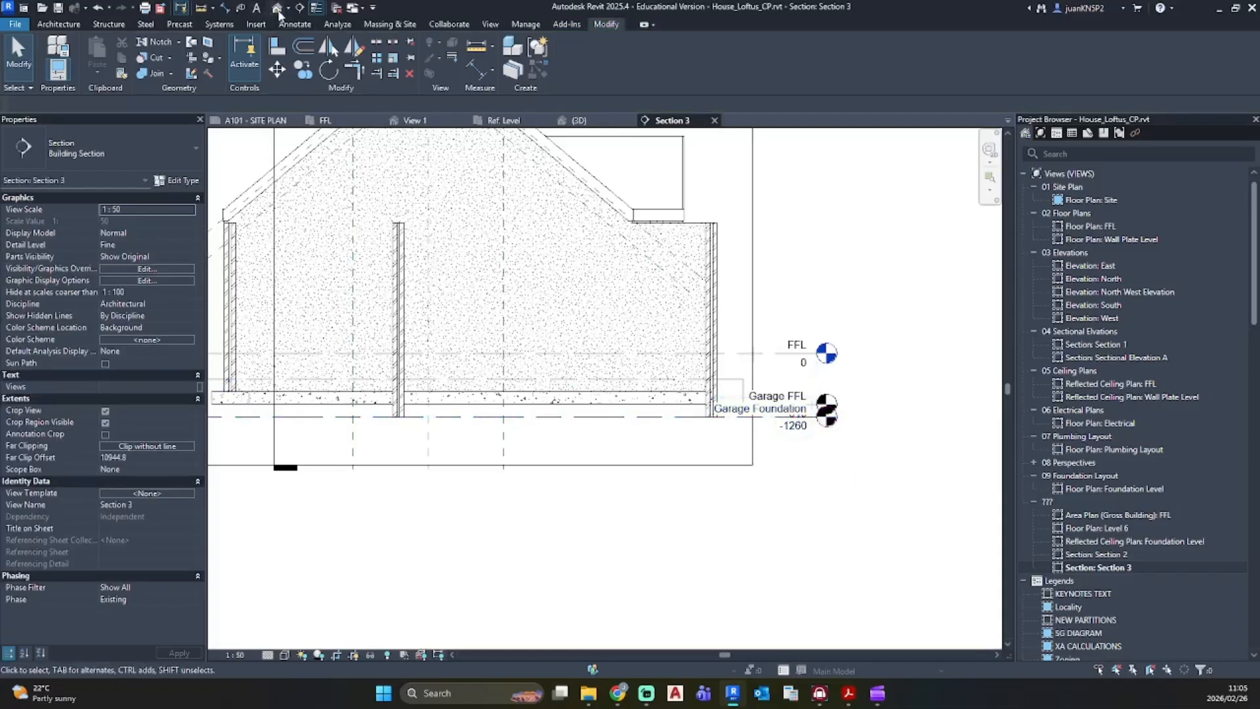
# Step: Open the 3D view and delete the wall foundations beneath the long outer garage wall and the parallel inner wall
pyautogui.click(277, 9)
pyautogui.scroll(-3, 453, 328)
pyautogui.keyDown('shift'); pyautogui.moveTo(490, 464); pyautogui.dragTo(535, 374, button='middle'); pyautogui.keyUp('shift')
pyautogui.moveTo(505, 479); pyautogui.dragTo(712, 164, button='middle')
pyautogui.keyDown('shift'); pyautogui.moveTo(540, 496); pyautogui.dragTo(521, 515, button='middle'); pyautogui.keyUp('shift')
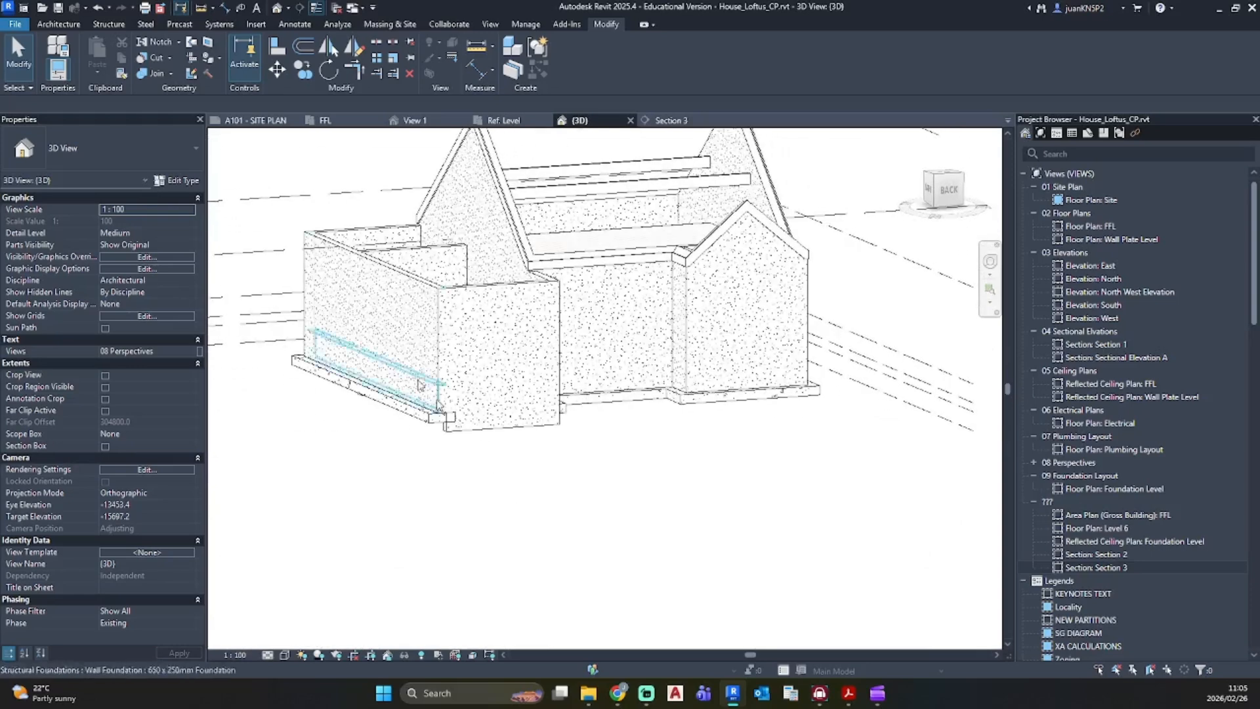
pyautogui.click(410, 288)
pyautogui.moveTo(417, 396); pyautogui.dragTo(453, 387, button='middle')
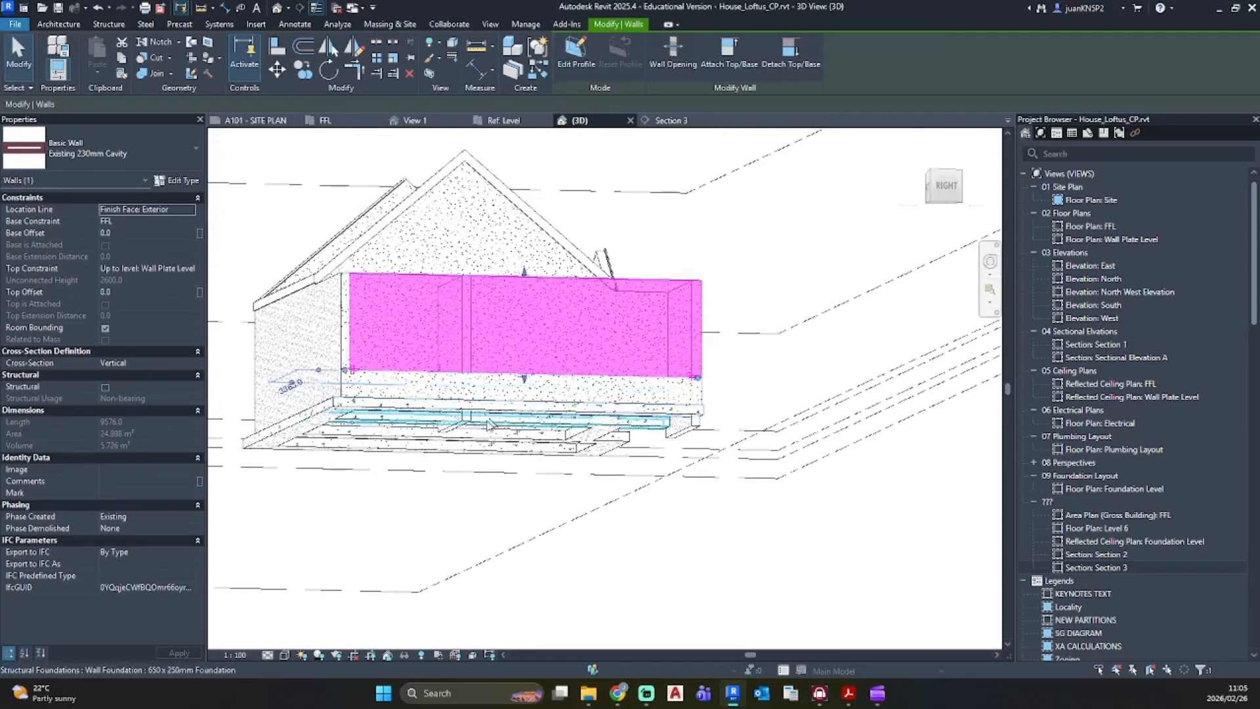
pyautogui.keyDown('shift'); pyautogui.moveTo(489, 425); pyautogui.dragTo(607, 431, button='middle'); pyautogui.keyUp('shift')
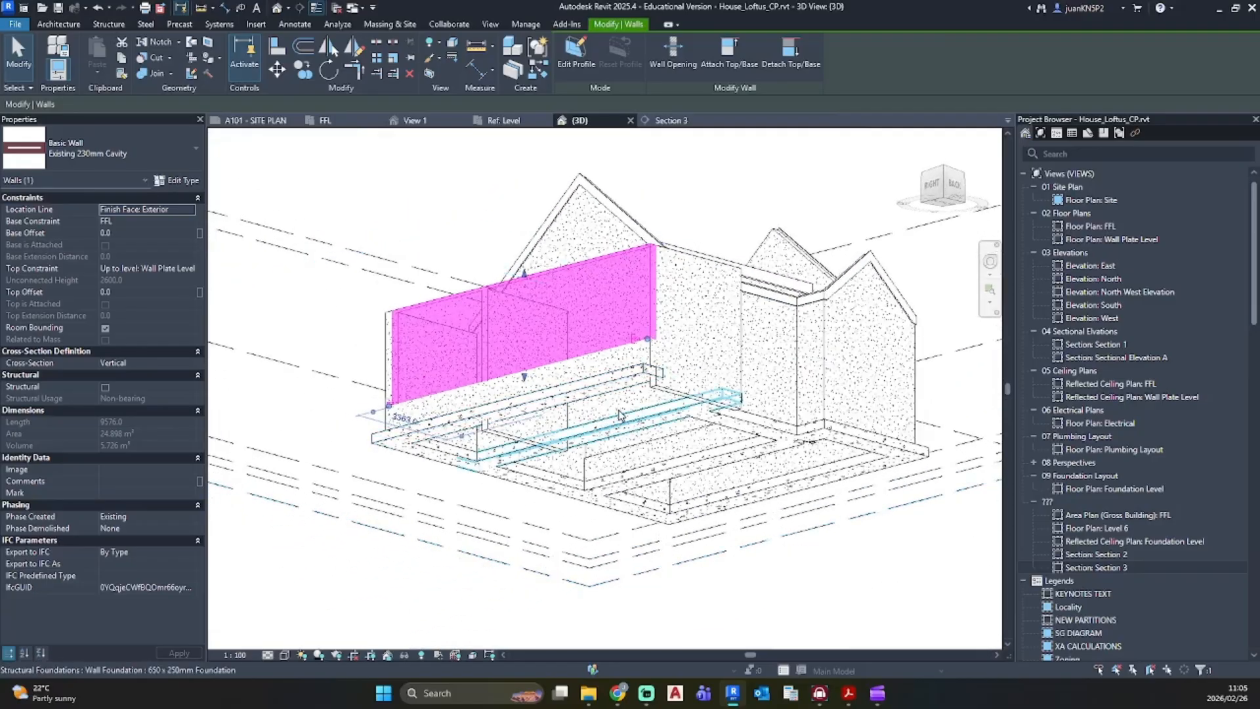
pyautogui.click(622, 416)
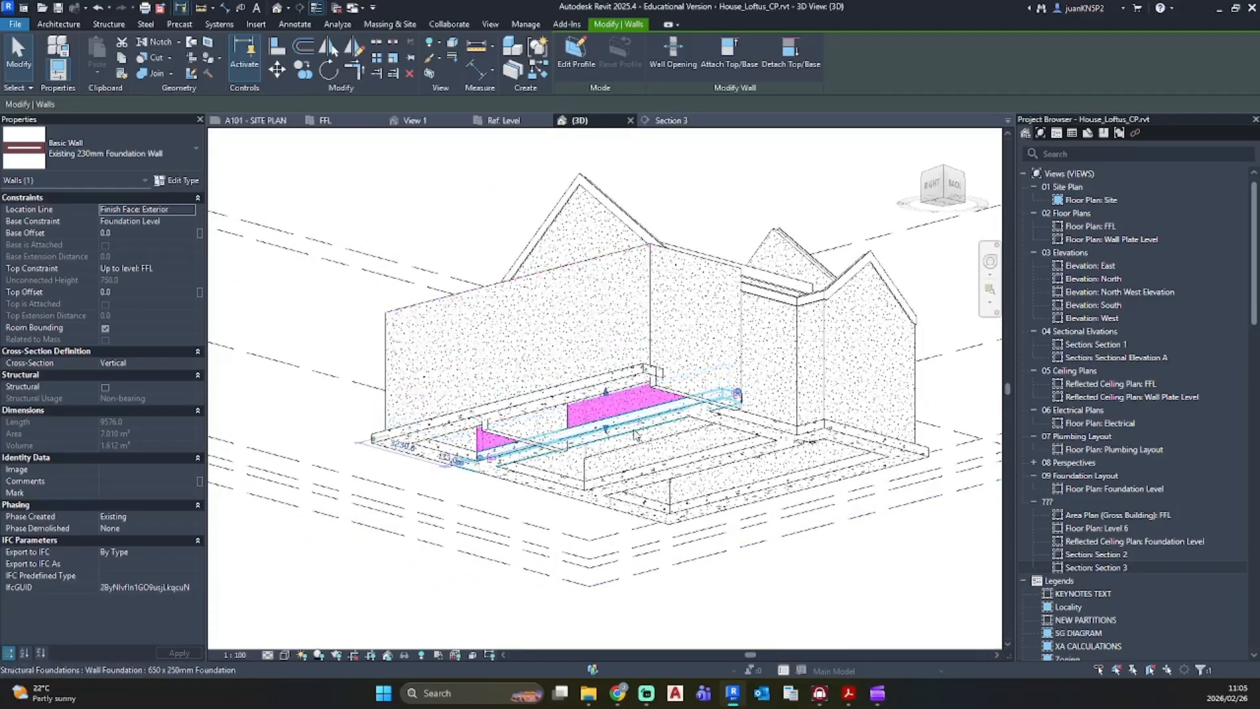
pyautogui.click(625, 423)
pyautogui.press('Escape')
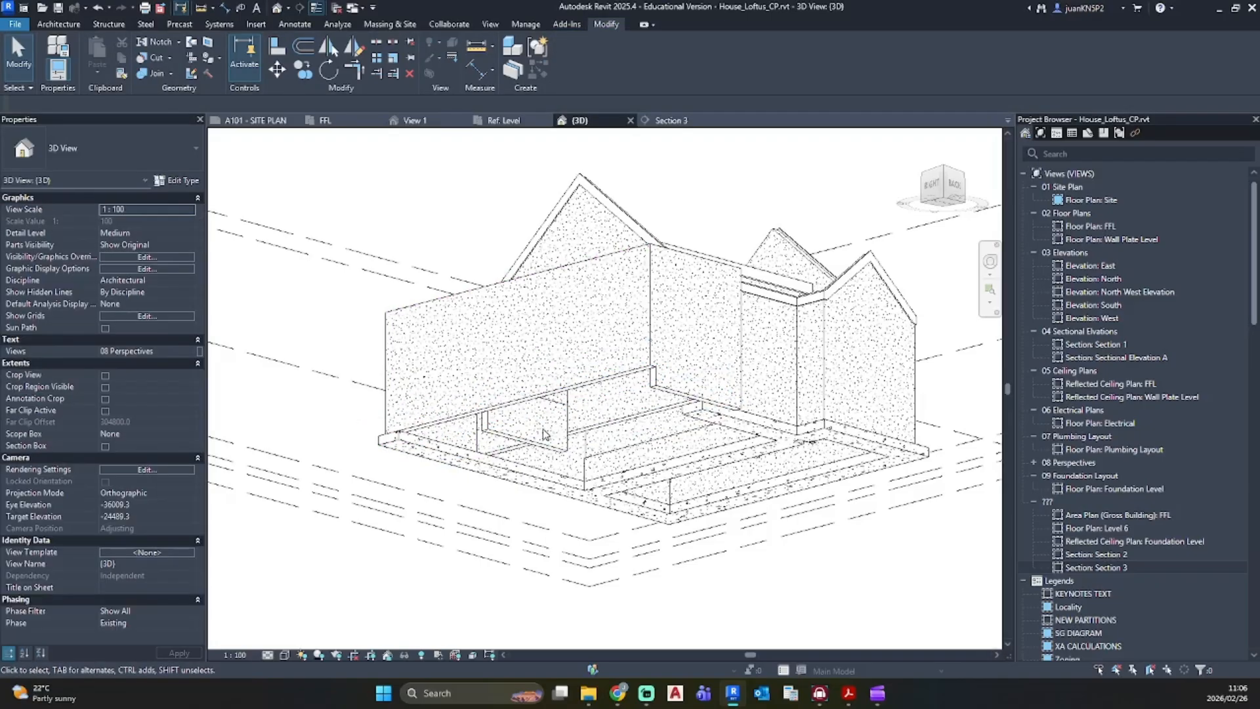
pyautogui.press('s')
pyautogui.press('l')
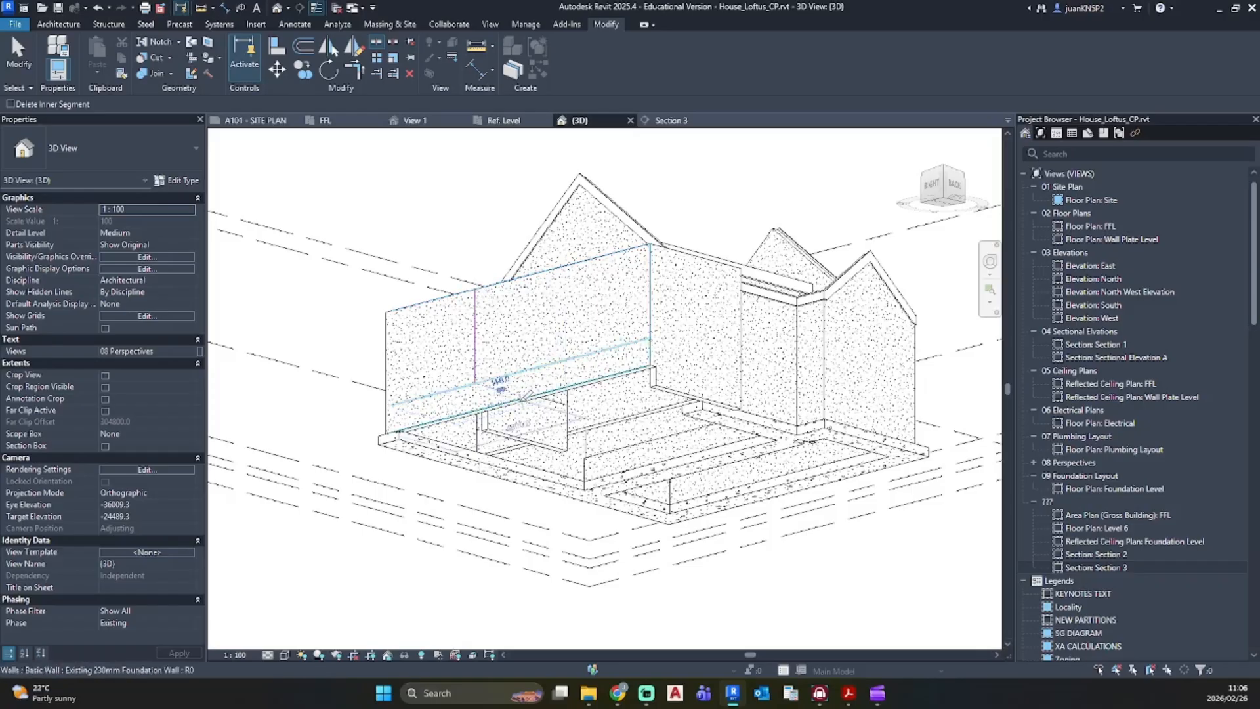
pyautogui.press('Escape')
pyautogui.click(446, 376)
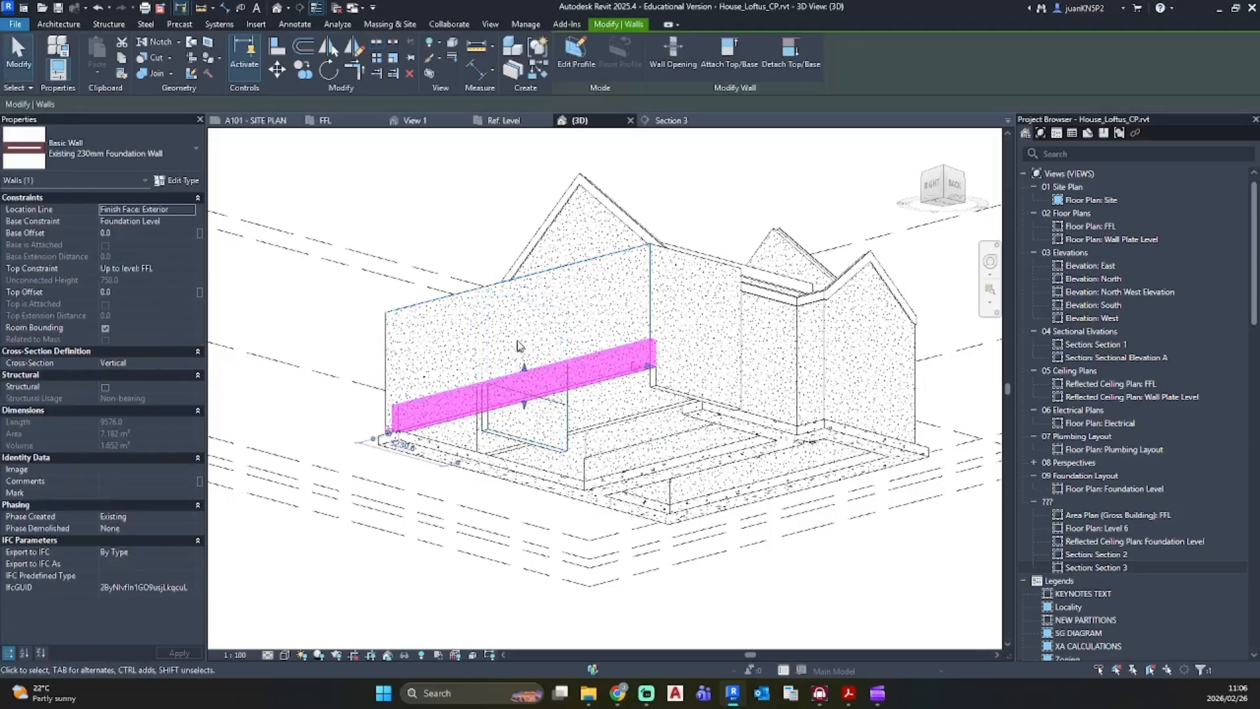
pyautogui.press('Escape')
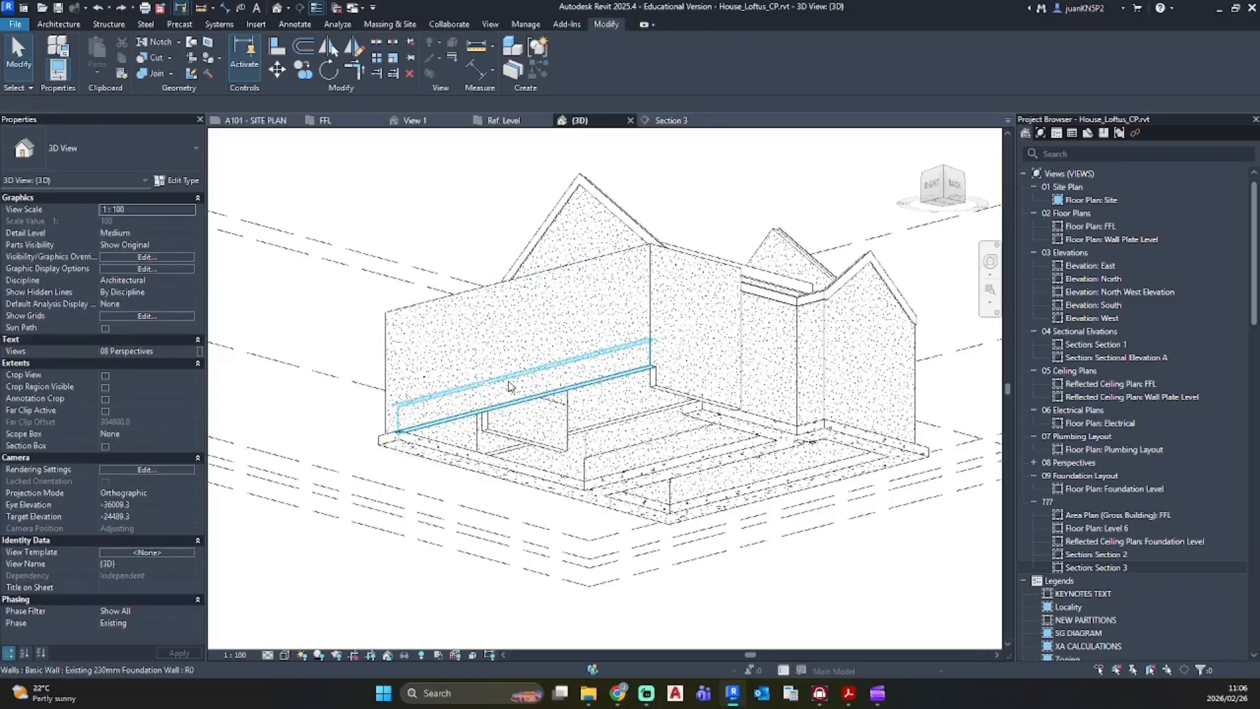
# Step: Split the long outer foundation wall where the intermediate foundation wall meets it
pyautogui.press('l')
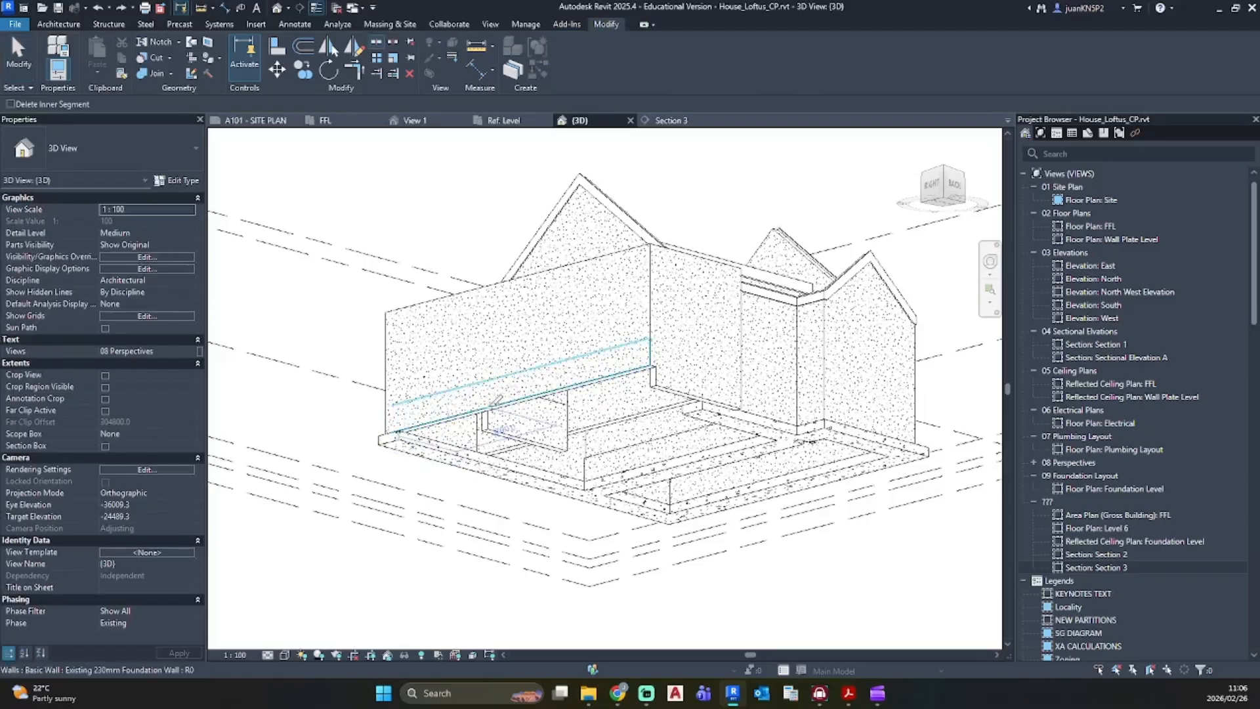
pyautogui.click(485, 407)
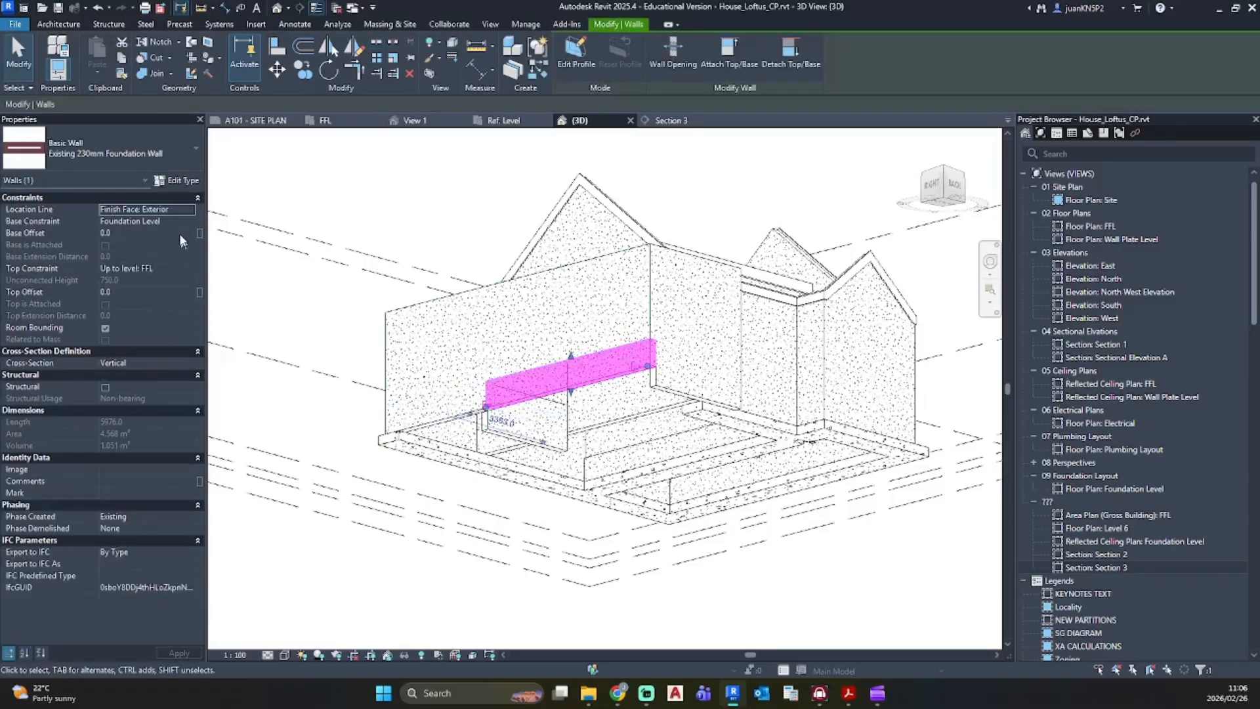
# Step: Set the base constraint of the selected outer foundation wall segment on the garage side to Garage Foundation
pyautogui.click(189, 222)
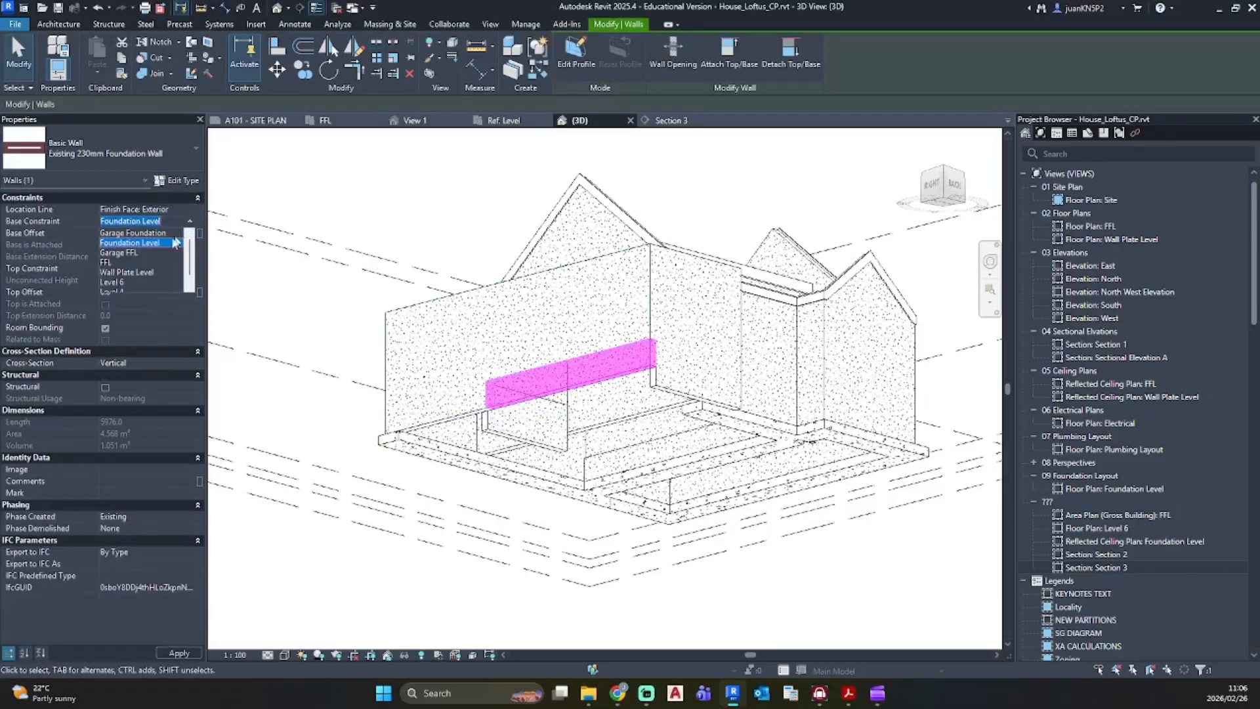
pyautogui.click(135, 232)
pyautogui.press('Escape')
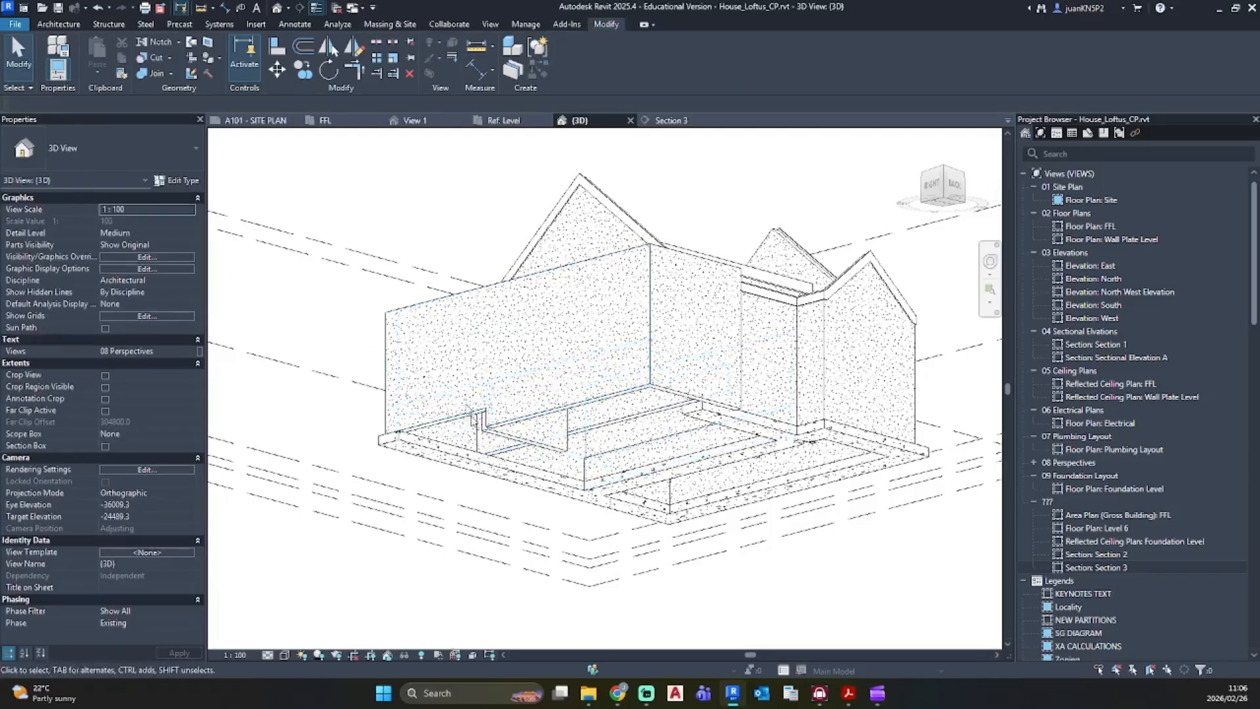
# Step: Trim the lowered outer wall segment and the intermediate foundation wall to meet in a corner
pyautogui.keyDown('shift'); pyautogui.moveTo(485, 417); pyautogui.dragTo(593, 424, button='middle'); pyautogui.keyUp('shift')
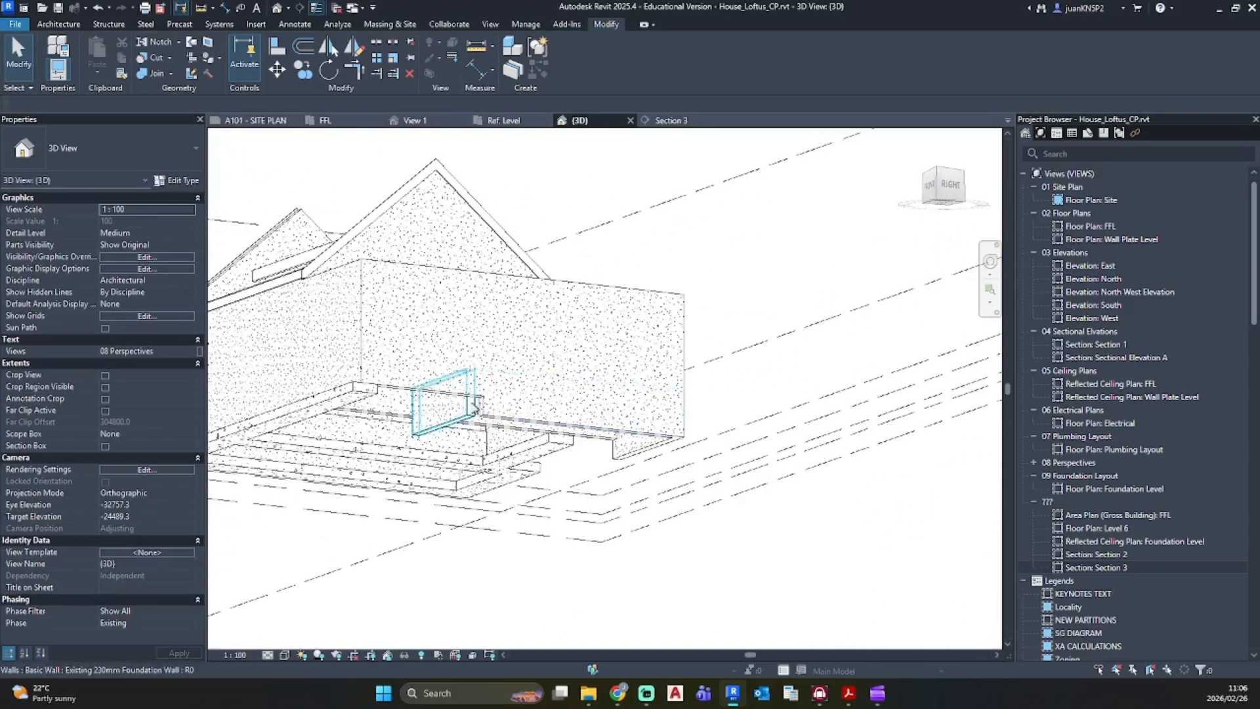
pyautogui.moveTo(494, 422); pyautogui.dragTo(504, 463, button='middle')
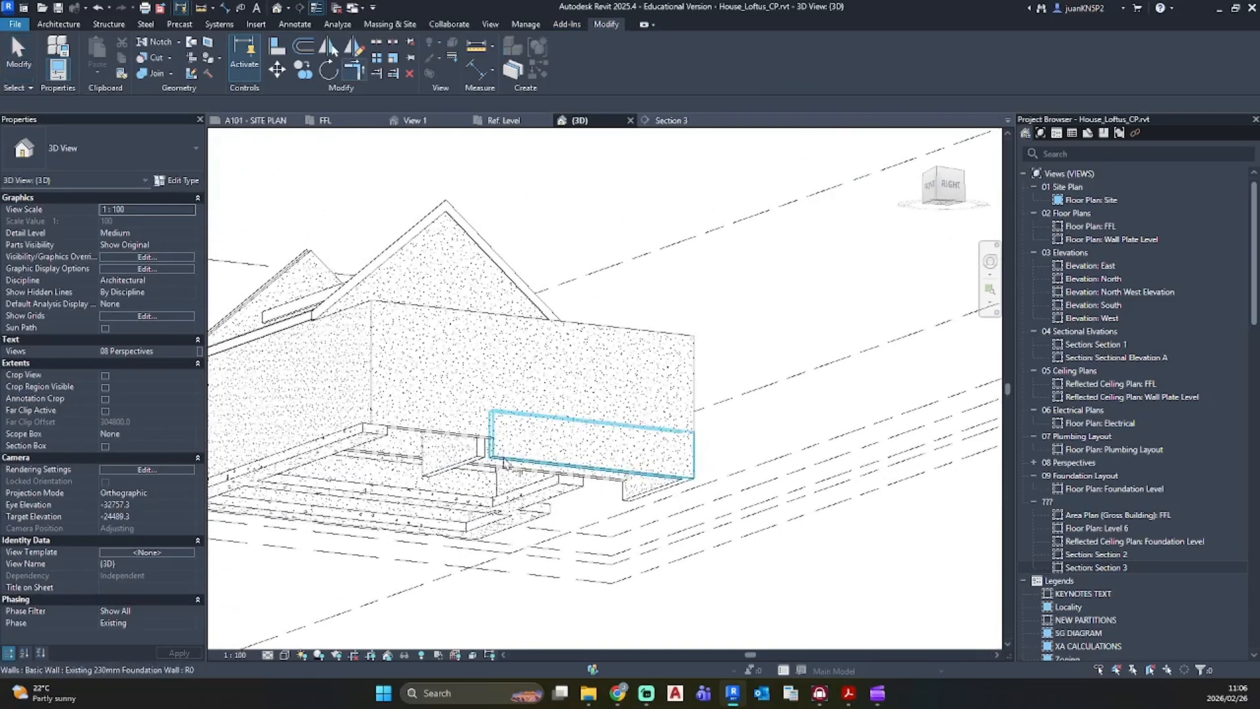
pyautogui.click(504, 462)
pyautogui.click(468, 461)
pyautogui.press('Escape')
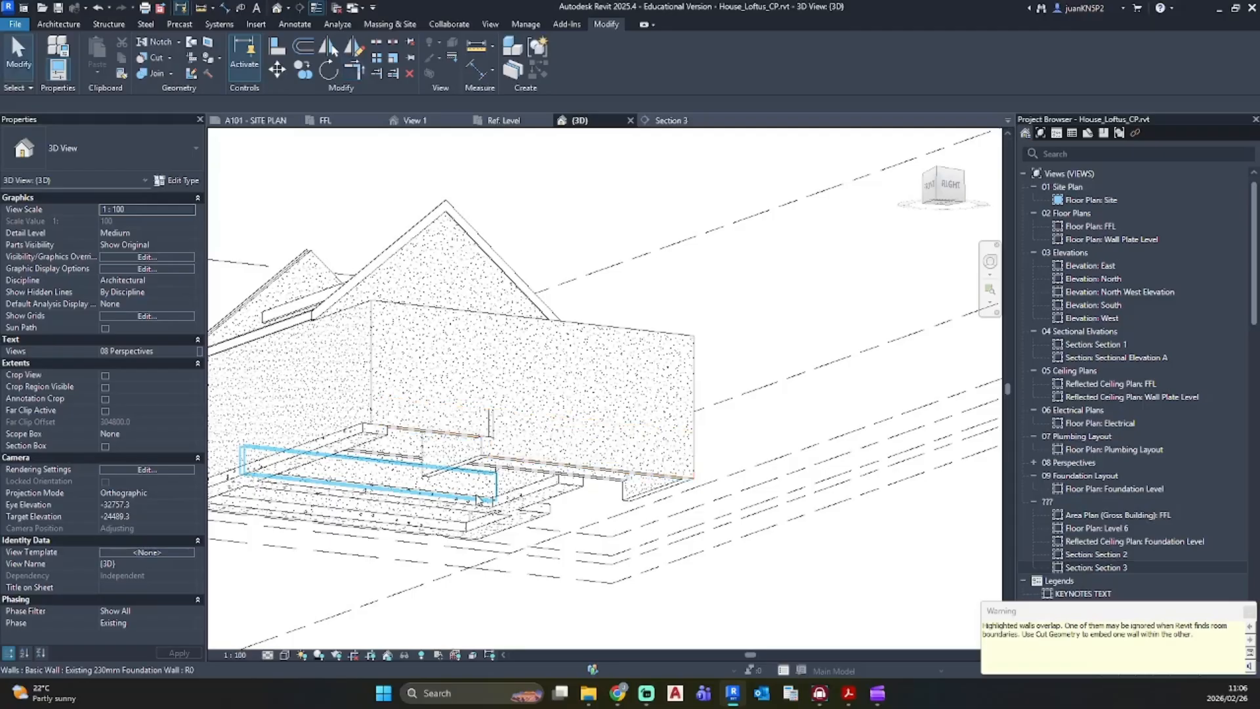
# Step: Shorten the outer foundation wall segment that stays at Foundation Level back to the intermediate wall, removing the overlap
pyautogui.scroll(3, 459, 441)
pyautogui.click(461, 443)
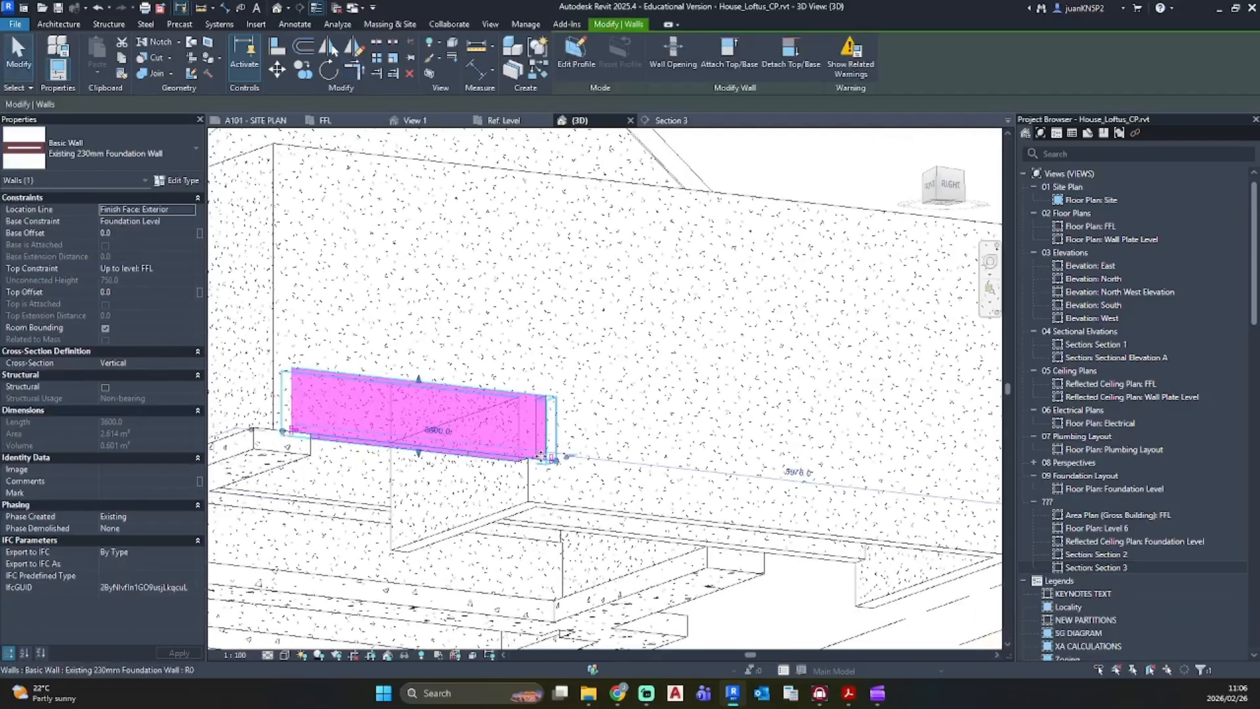
pyautogui.scroll(8, 542, 455)
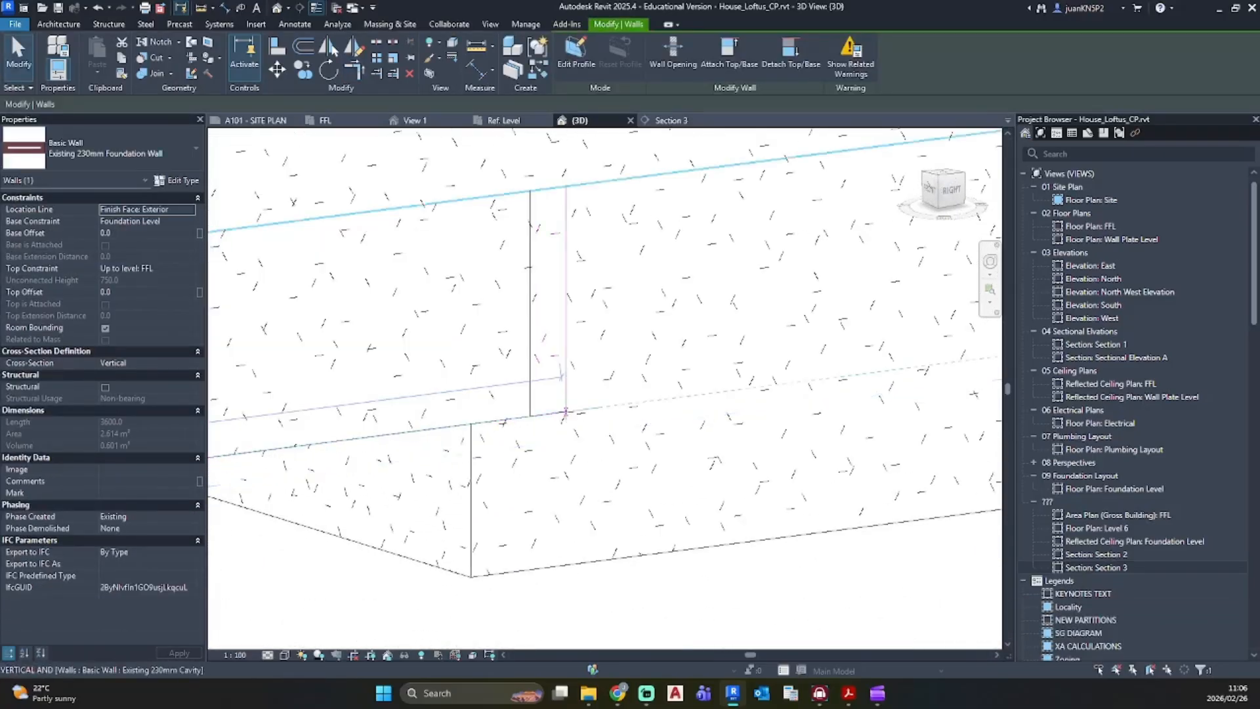
pyautogui.moveTo(566, 412); pyautogui.dragTo(506, 424)
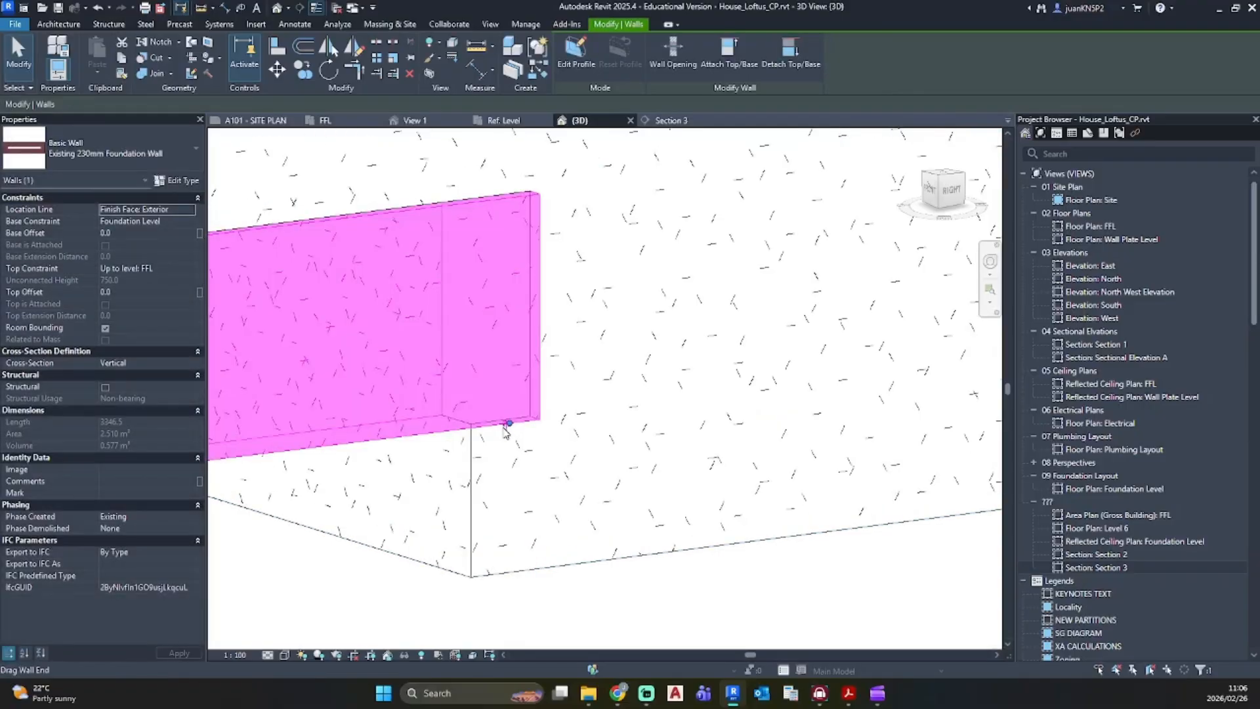
pyautogui.click(581, 482)
pyautogui.scroll(-3, 583, 483)
pyautogui.keyDown('shift'); pyautogui.moveTo(584, 484); pyautogui.dragTo(533, 514, button='middle'); pyautogui.keyUp('shift')
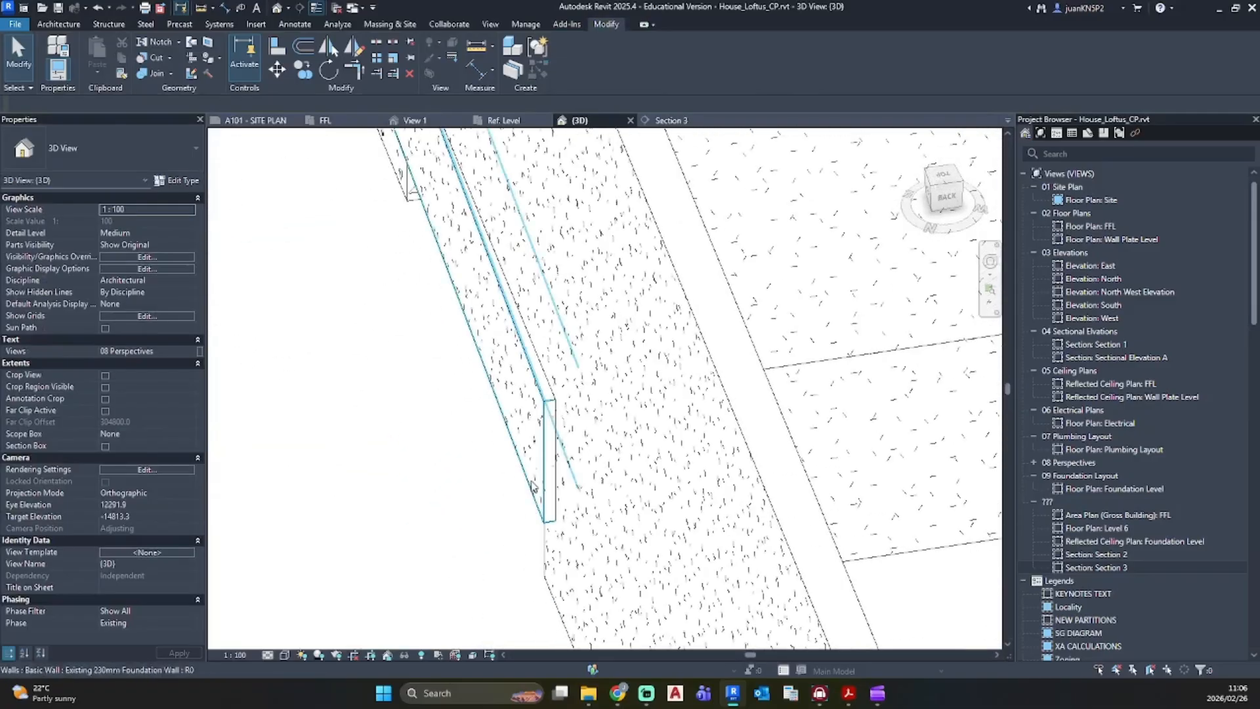
pyautogui.click(535, 514)
pyautogui.scroll(3, 535, 505)
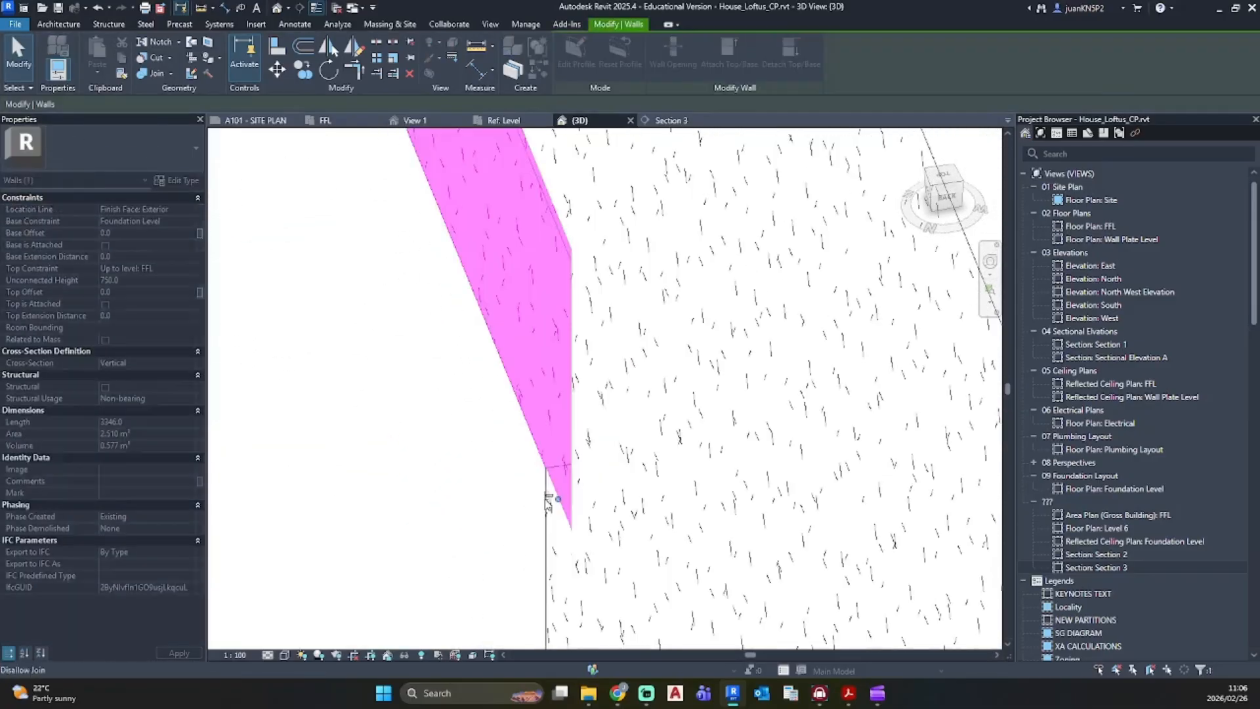
pyautogui.click(524, 512)
# Step: Split the parallel inner foundation wall close to where the intermediate foundation wall meets it
pyautogui.scroll(-5, 514, 503)
pyautogui.keyDown('shift'); pyautogui.moveTo(542, 528); pyautogui.dragTo(858, 322, button='middle'); pyautogui.keyUp('shift')
pyautogui.keyDown('shift'); pyautogui.moveTo(569, 523); pyautogui.dragTo(544, 423, button='middle'); pyautogui.keyUp('shift')
pyautogui.click(544, 426)
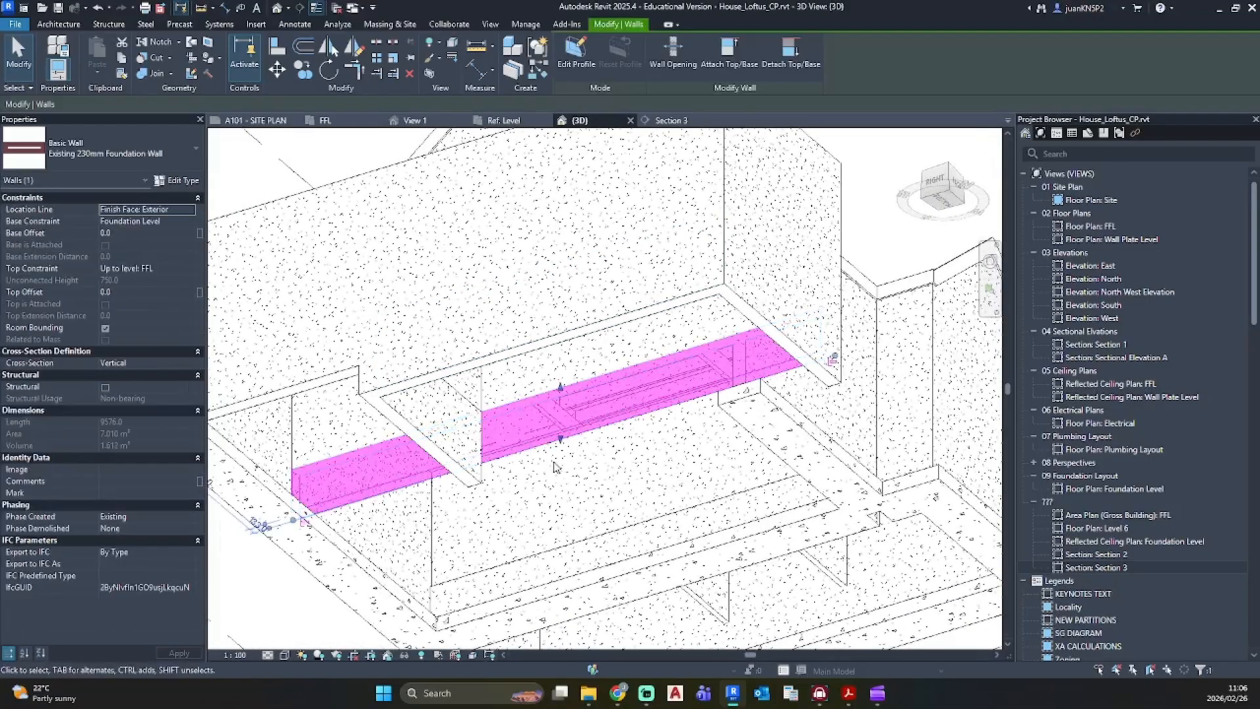
pyautogui.press('Escape')
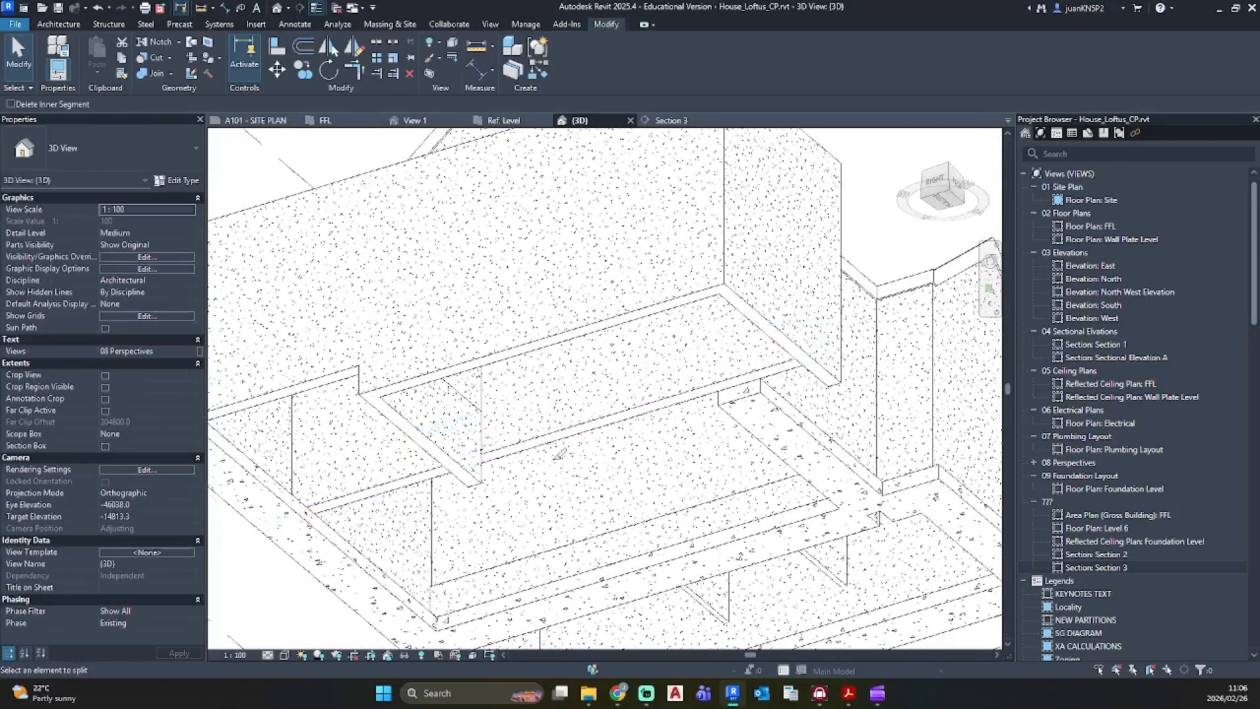
pyautogui.click(548, 446)
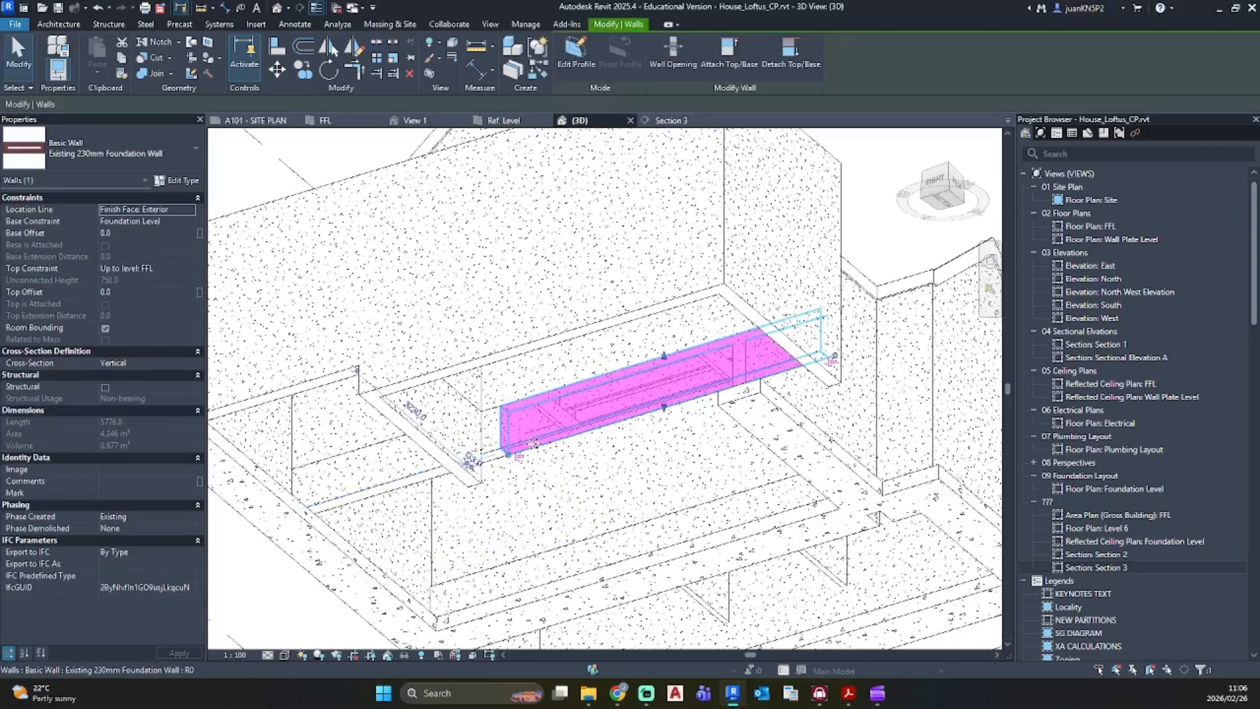
# Step: Set the garage-side inner wall segment's base constraint to Garage Foundation and trim it to a corner with the intermediate wall
pyautogui.click(189, 221)
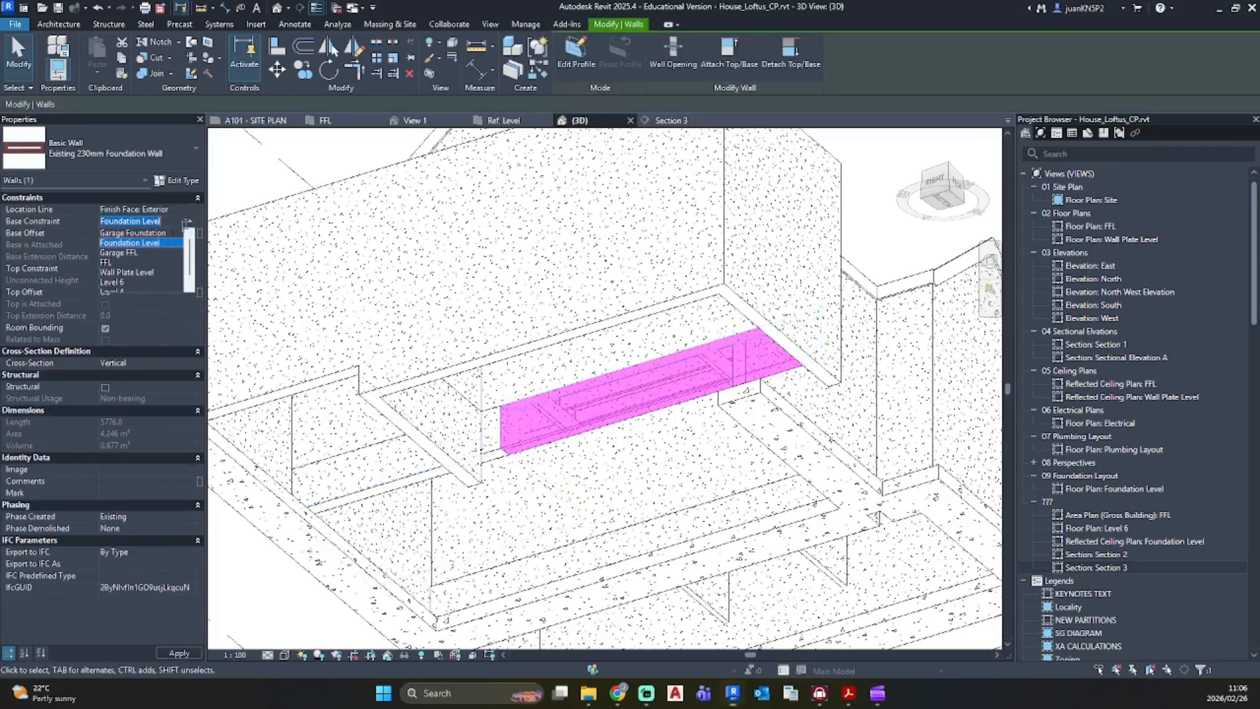
pyautogui.click(156, 240)
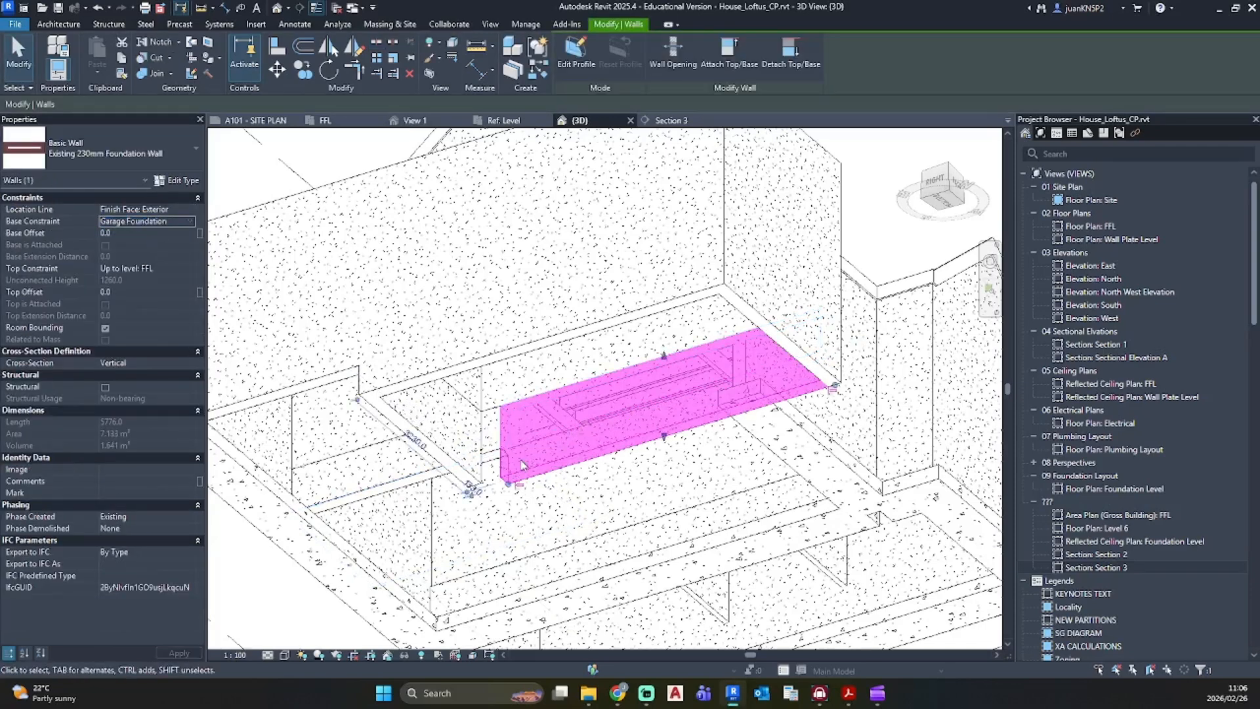
pyautogui.press('Escape')
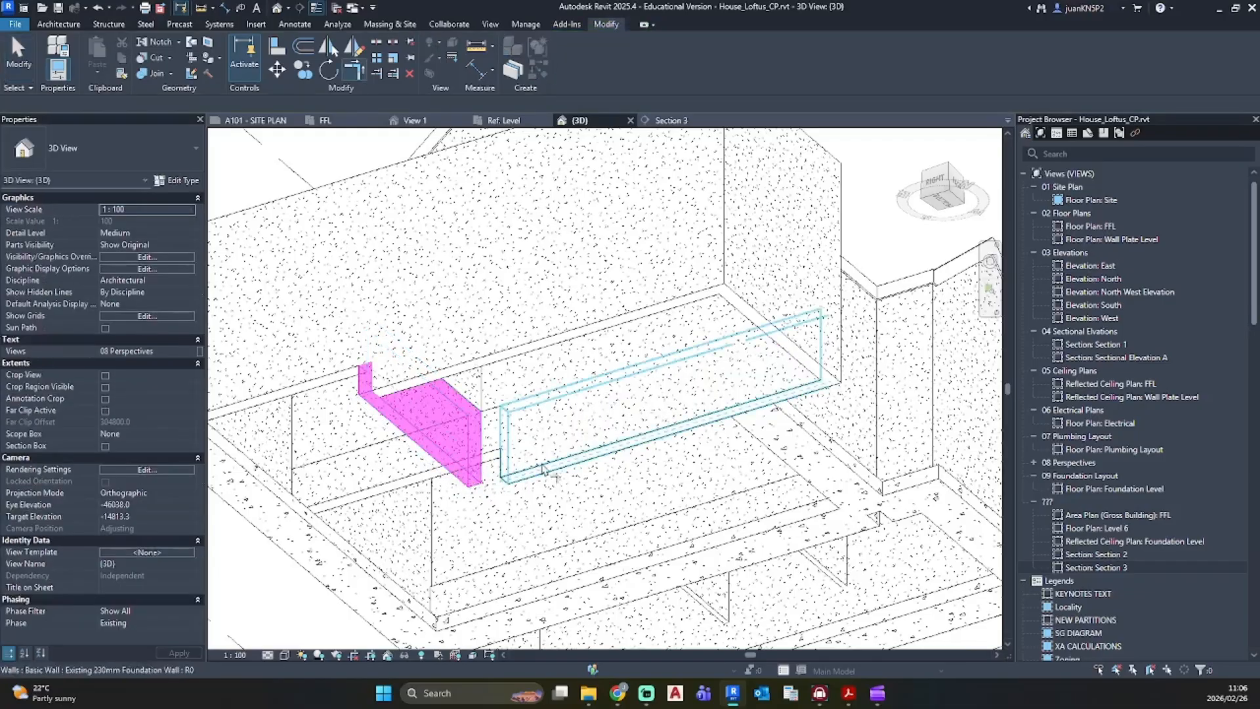
pyautogui.keyDown('shift'); pyautogui.moveTo(419, 446); pyautogui.dragTo(505, 453, button='middle'); pyautogui.keyUp('shift')
pyautogui.press('l')
pyautogui.click(414, 469)
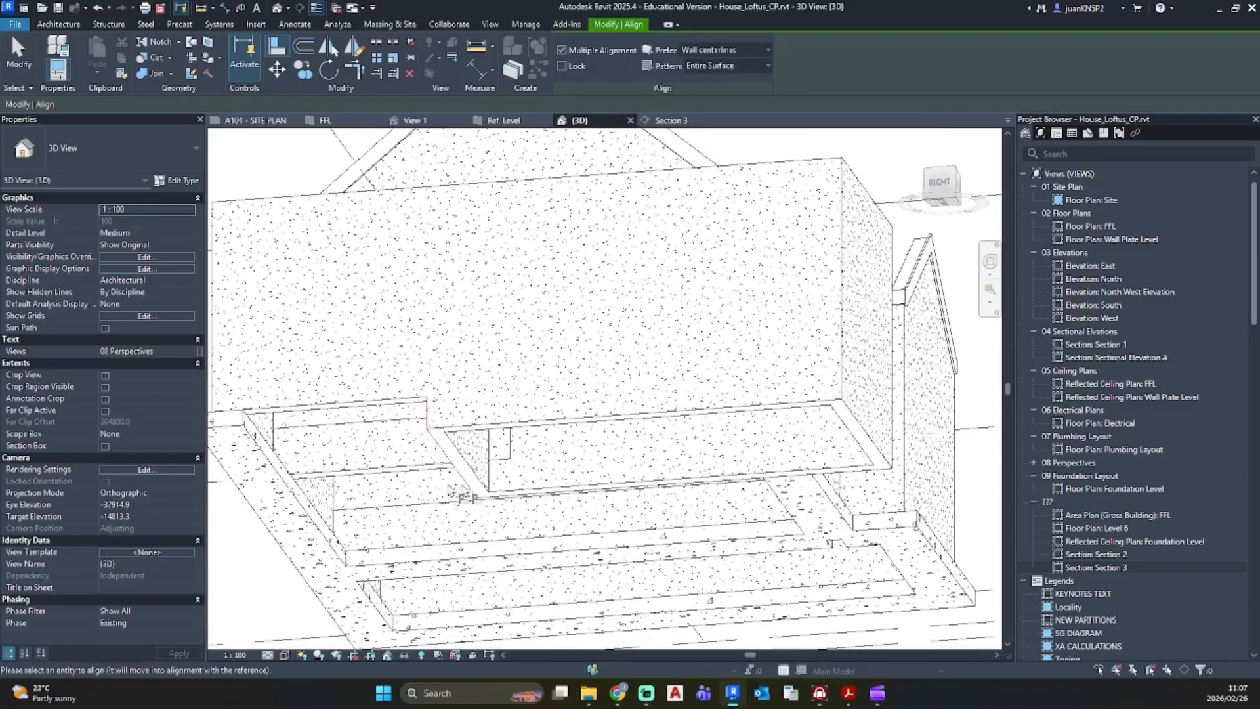
pyautogui.keyDown('shift'); pyautogui.moveTo(471, 516); pyautogui.dragTo(492, 541, button='middle'); pyautogui.keyUp('shift')
pyautogui.press('Escape')
pyautogui.press('Escape')
# Step: Pull the end of the outer wall segment at Foundation Level back beside the intermediate wall, to a length of about 3200 mm
pyautogui.scroll(3, 432, 437)
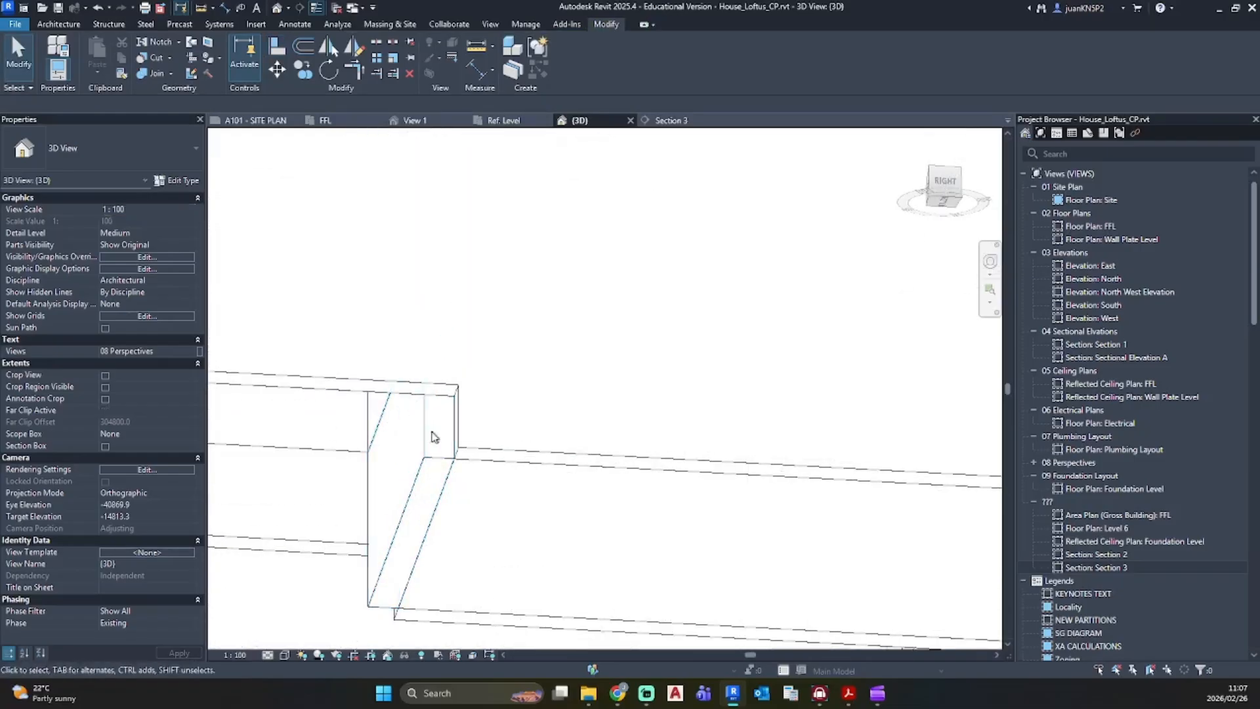
pyautogui.click(433, 392)
pyautogui.keyDown('shift'); pyautogui.moveTo(440, 396); pyautogui.dragTo(473, 571, button='middle'); pyautogui.keyUp('shift')
pyautogui.scroll(4, 439, 378)
pyautogui.moveTo(458, 383); pyautogui.dragTo(410, 383)
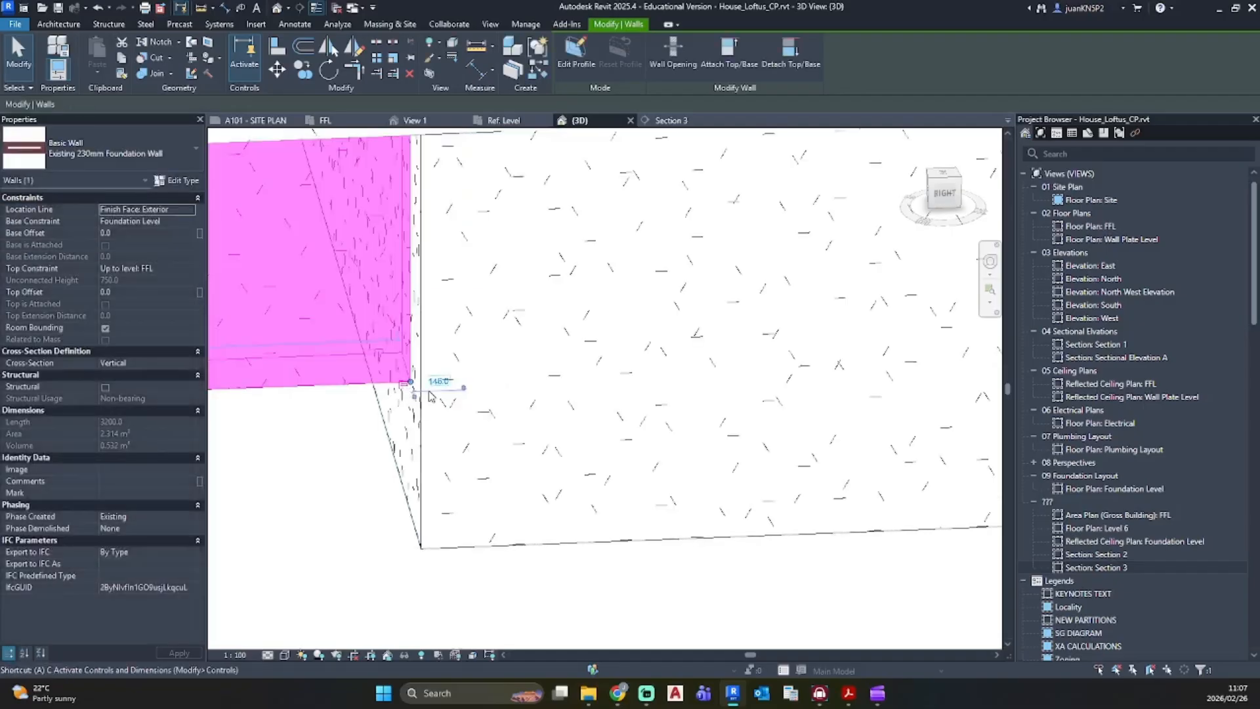
# Step: Align the end of the shortened outer wall segment with the face of the intermediate foundation wall
pyautogui.press('l')
pyautogui.click(422, 328)
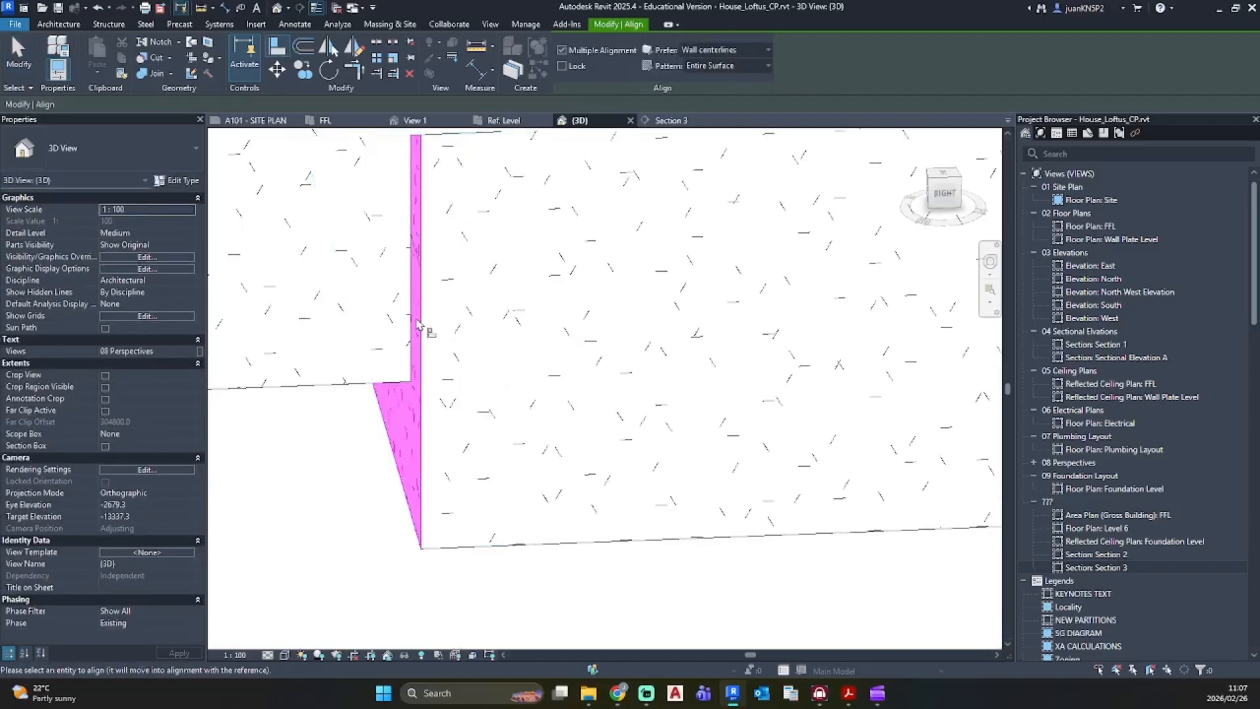
pyautogui.scroll(-3, 435, 414)
pyautogui.keyDown('shift'); pyautogui.moveTo(435, 413); pyautogui.dragTo(523, 425, button='middle'); pyautogui.keyUp('shift')
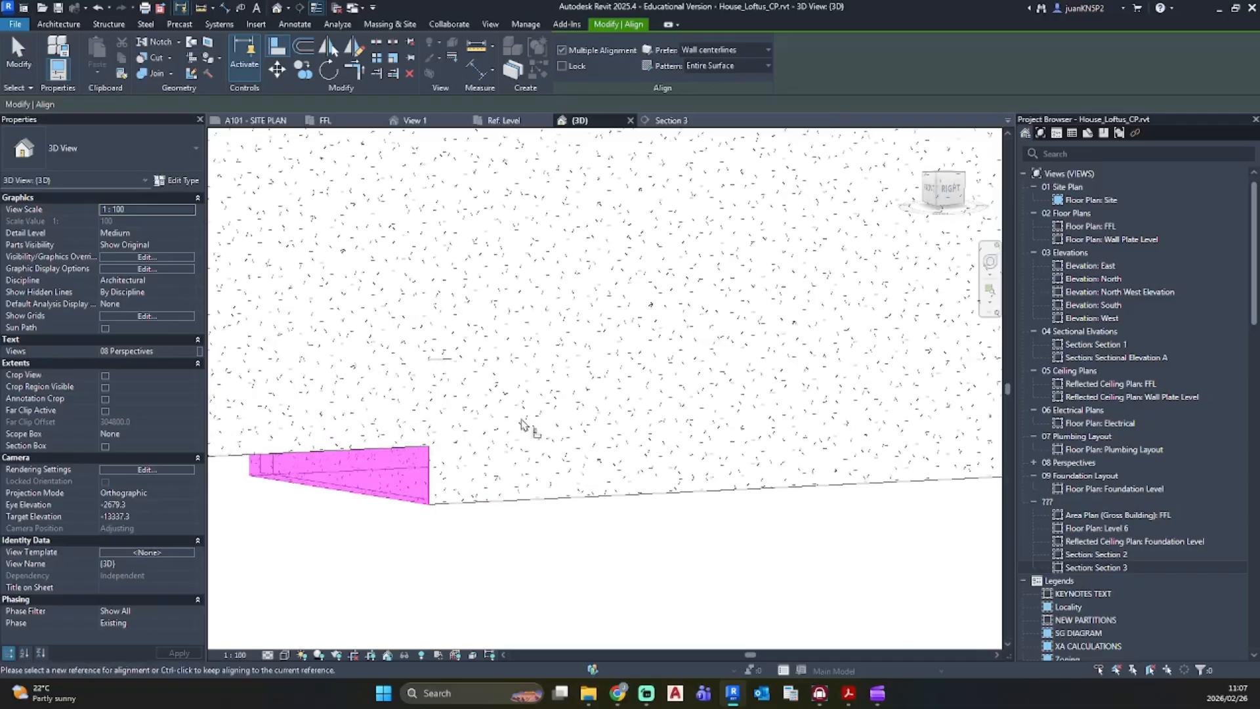
pyautogui.press('Escape')
pyautogui.press('Escape')
# Step: Pull the end of the inner wall segment at Foundation Level back towards the intermediate wall, to a length of about 3160 mm
pyautogui.moveTo(435, 516)
pyautogui.keyDown('shift'); pyautogui.mouseDown(button='middle')
pyautogui.moveTo(439, 531)
pyautogui.moveTo(523, 504)
pyautogui.moveTo(433, 546)
pyautogui.moveTo(565, 400)
pyautogui.moveTo(512, 365)
pyautogui.moveTo(532, 522)
pyautogui.moveTo(562, 497)
pyautogui.mouseUp(button='middle'); pyautogui.keyUp('shift')
pyautogui.click(529, 427)
pyautogui.scroll(-3, 495, 367)
pyautogui.keyDown('shift'); pyautogui.moveTo(489, 381); pyautogui.dragTo(776, 436, button='middle'); pyautogui.keyUp('shift')
pyautogui.scroll(5, 446, 331)
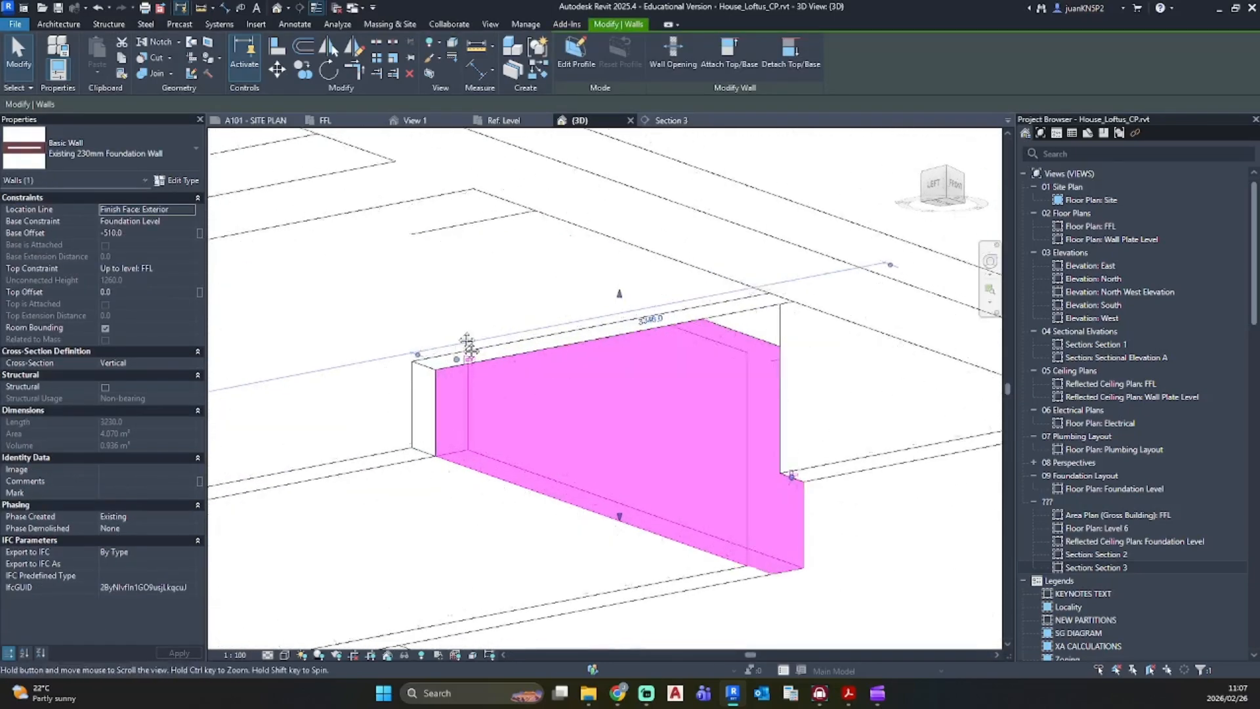
pyautogui.moveTo(470, 348); pyautogui.dragTo(479, 408, button='middle')
pyautogui.press('Escape')
pyautogui.click(474, 418)
pyautogui.moveTo(419, 430); pyautogui.dragTo(474, 418)
pyautogui.moveTo(473, 418); pyautogui.dragTo(474, 418)
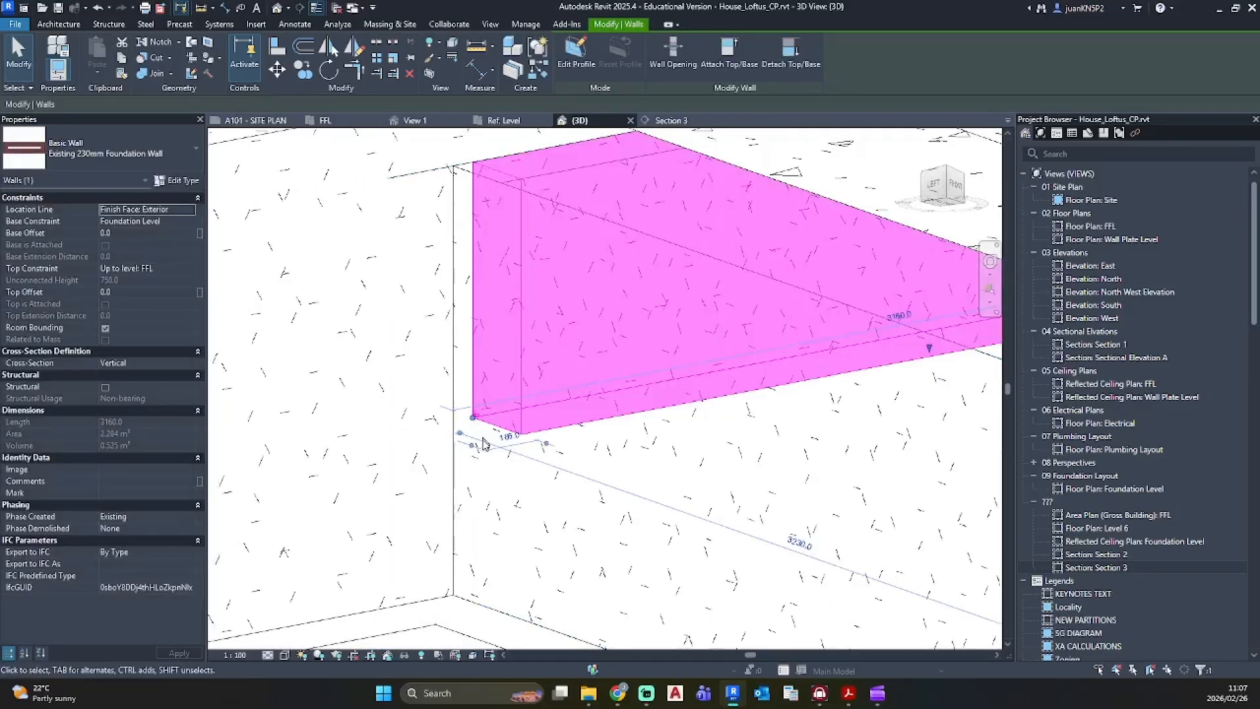
# Step: Align the end of the inner wall segment at Foundation Level with the intermediate foundation wall
pyautogui.click(490, 454)
pyautogui.press('l')
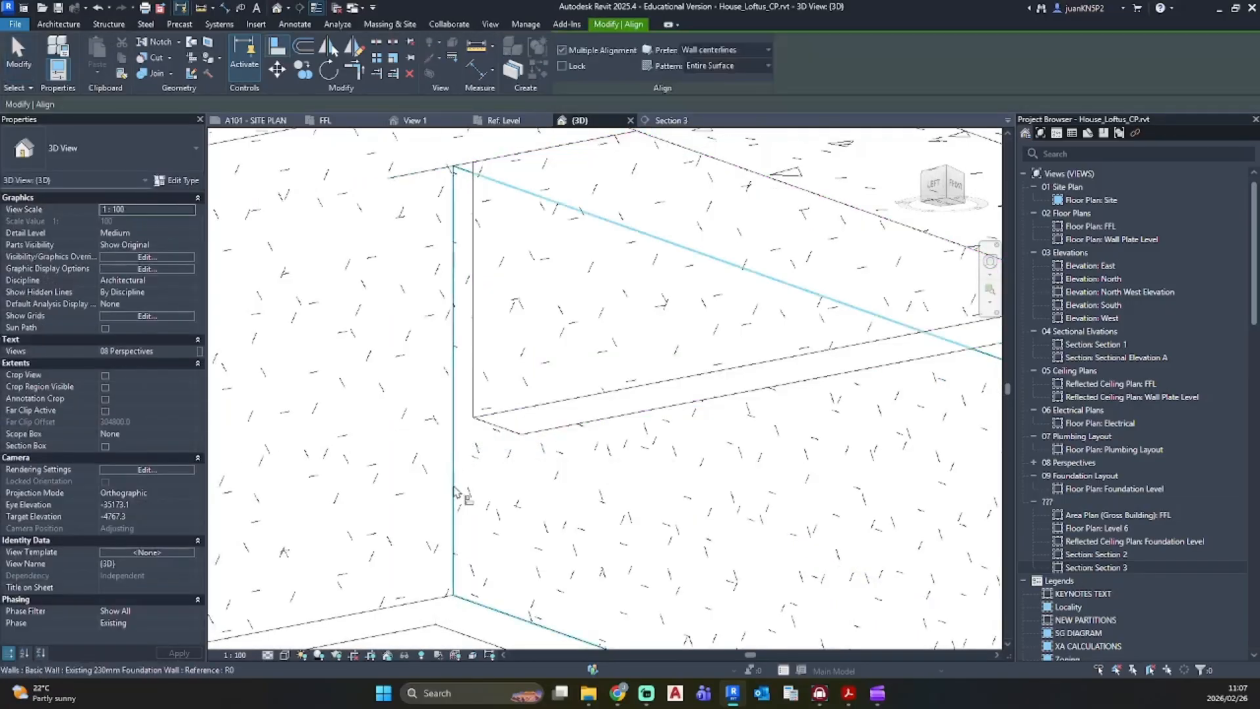
pyautogui.click(489, 428)
pyautogui.press('Escape')
pyautogui.press('Escape')
# Step: Place wall foundations of the existing 650 x 250mm type beneath the outer wall segments and the lowered garage walls
pyautogui.moveTo(500, 457)
pyautogui.keyDown('shift'); pyautogui.mouseDown(button='middle')
pyautogui.moveTo(612, 490)
pyautogui.moveTo(366, 500)
pyautogui.moveTo(602, 400)
pyautogui.moveTo(418, 396)
pyautogui.moveTo(268, 425)
pyautogui.mouseUp(button='middle'); pyautogui.keyUp('shift')
pyautogui.click(268, 426)
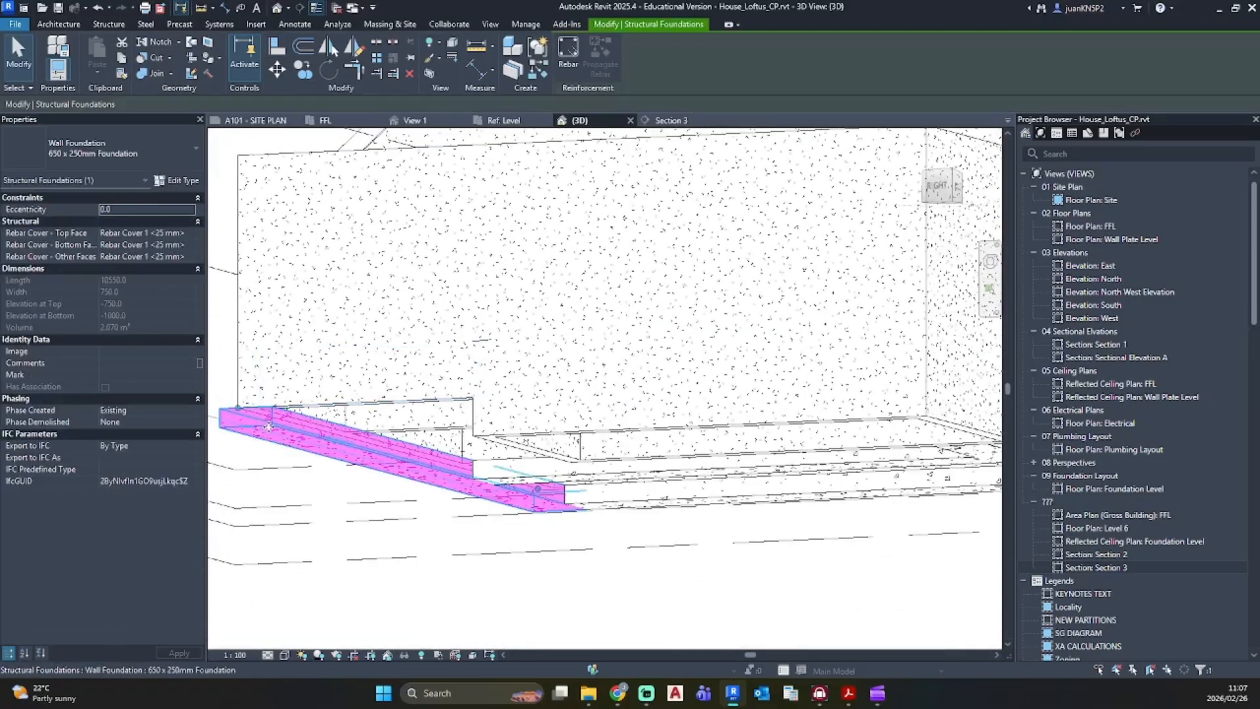
pyautogui.press('s')
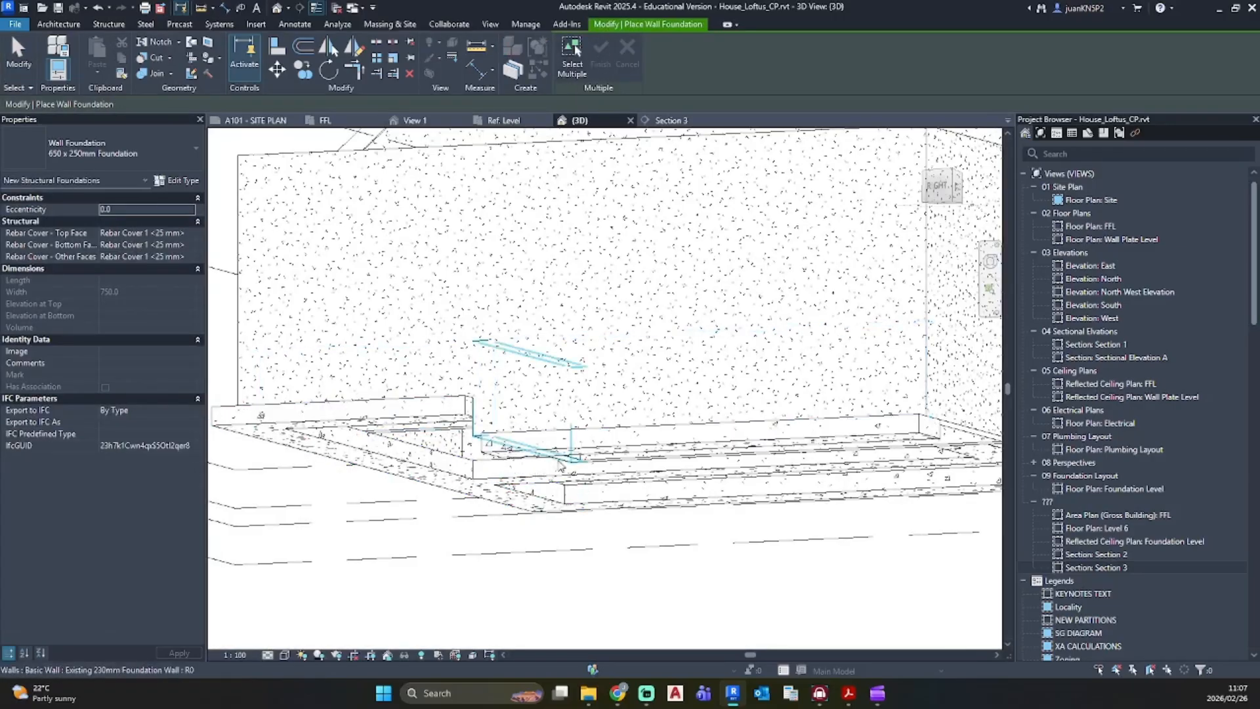
pyautogui.click(717, 468)
pyautogui.keyDown('shift'); pyautogui.moveTo(717, 468); pyautogui.dragTo(684, 425, button='middle'); pyautogui.keyUp('shift')
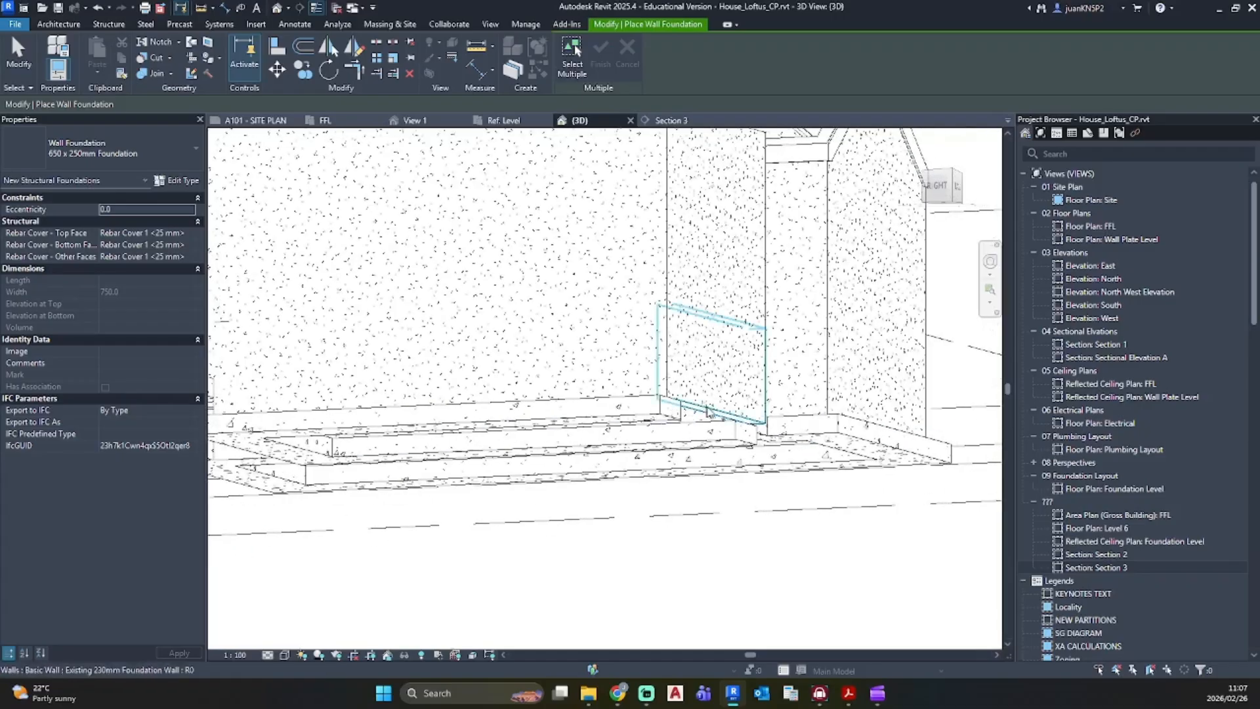
pyautogui.press('Escape')
pyautogui.press('Escape')
# Step: Join the geometry of the intermediate foundation wall with the long outer wall above it
pyautogui.keyDown('shift'); pyautogui.moveTo(576, 423); pyautogui.dragTo(438, 402, button='middle'); pyautogui.keyUp('shift')
pyautogui.scroll(3, 438, 402)
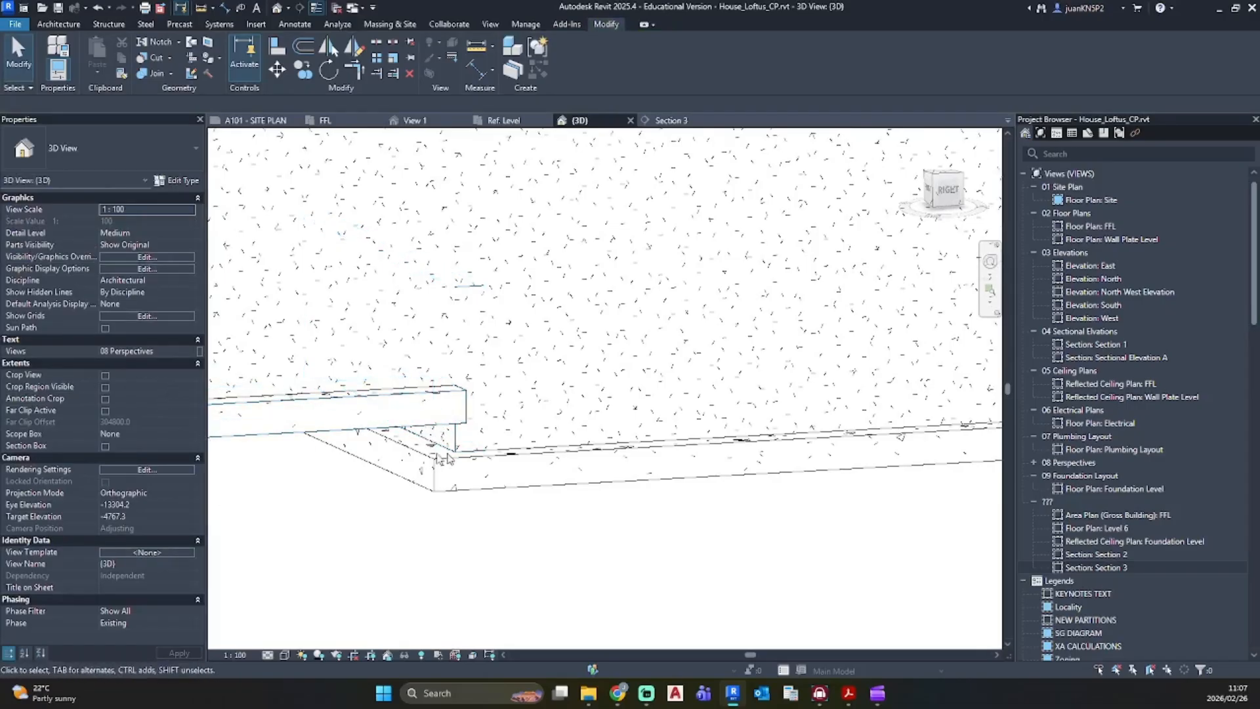
pyautogui.keyDown('shift'); pyautogui.moveTo(449, 459); pyautogui.dragTo(387, 455, button='middle'); pyautogui.keyUp('shift')
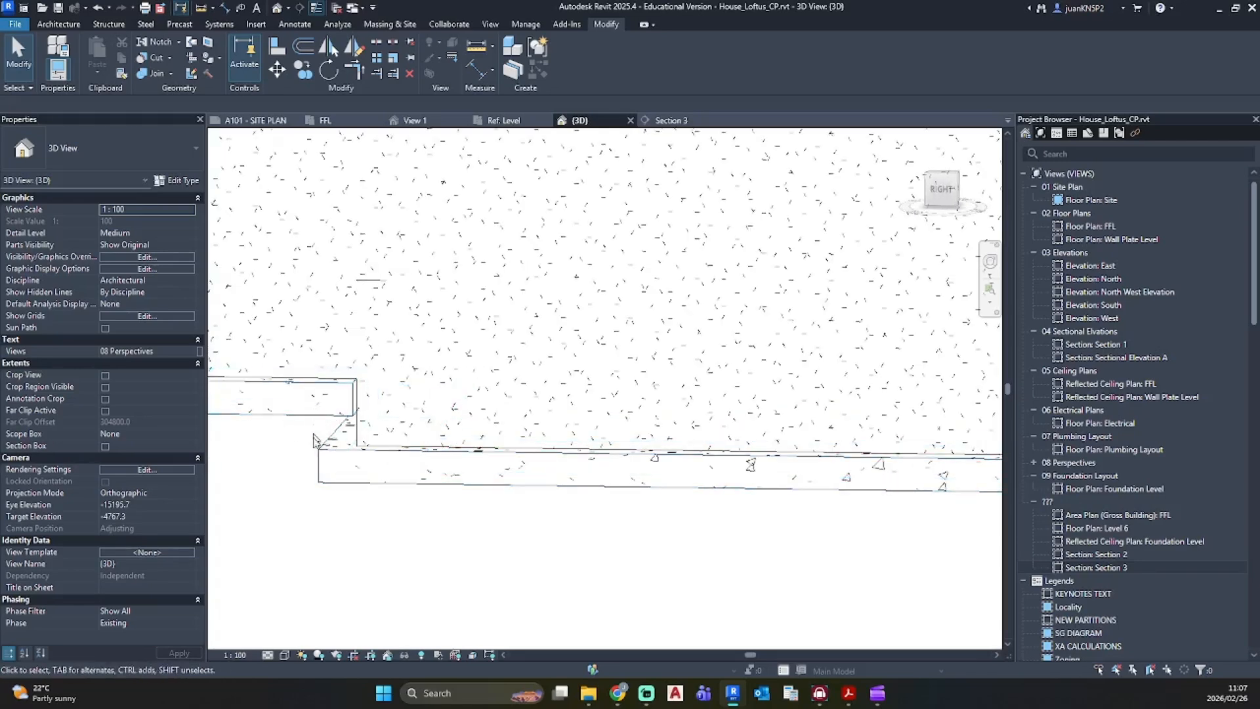
pyautogui.moveTo(393, 459)
pyautogui.keyDown('shift'); pyautogui.mouseDown(button='middle')
pyautogui.moveTo(368, 456)
pyautogui.moveTo(485, 462)
pyautogui.moveTo(567, 310)
pyautogui.mouseUp(button='middle'); pyautogui.keyUp('shift')
pyautogui.click(148, 75)
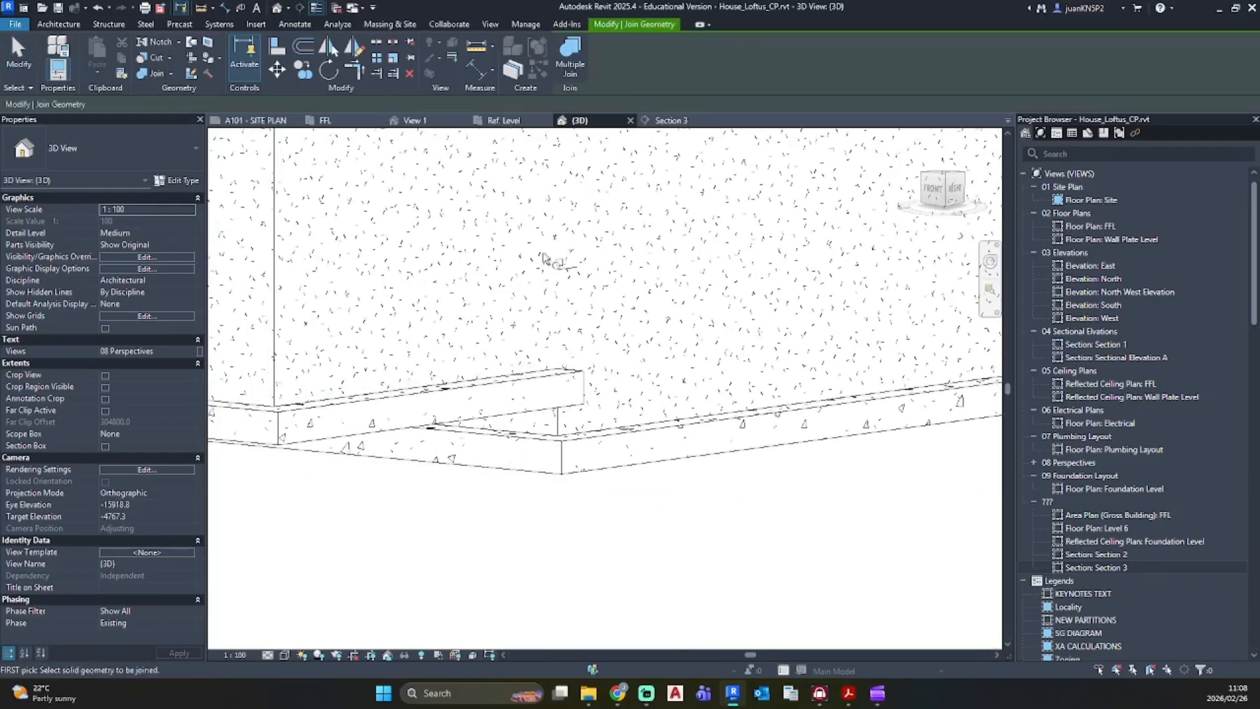
pyautogui.click(566, 245)
pyautogui.scroll(-5, 567, 263)
pyautogui.moveTo(567, 263); pyautogui.dragTo(514, 417, button='middle')
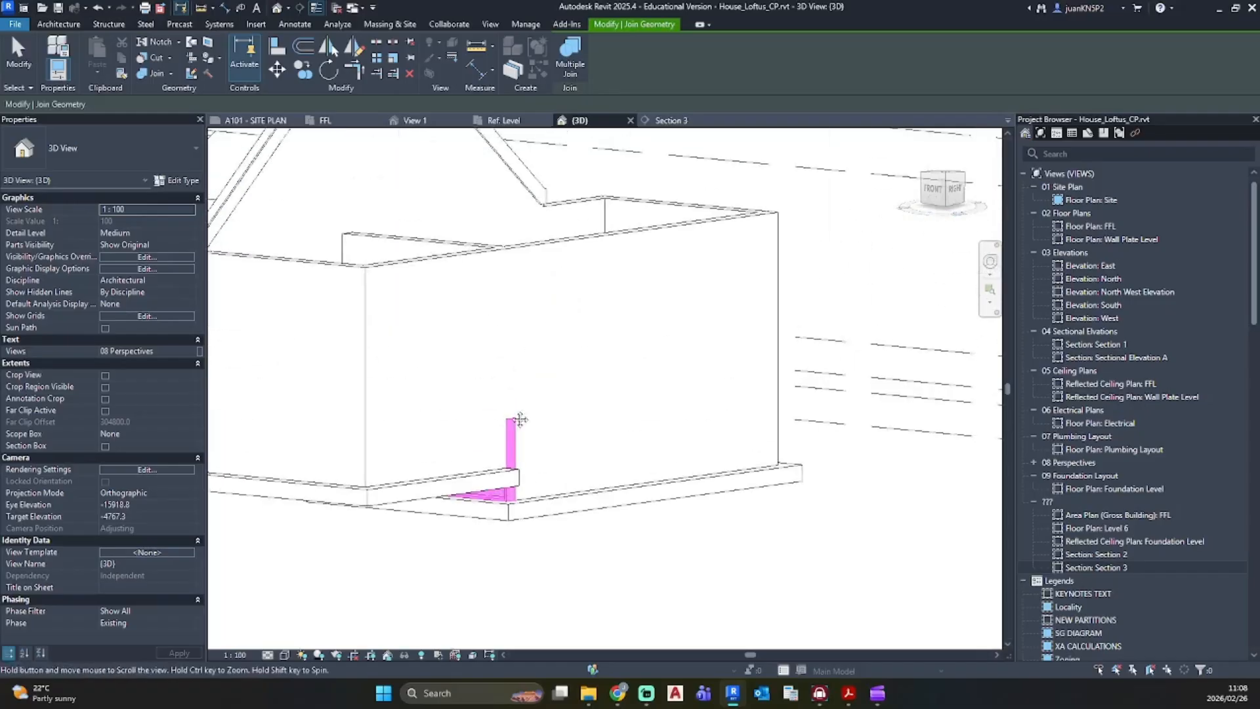
pyautogui.scroll(1, 514, 418)
pyautogui.click(517, 238)
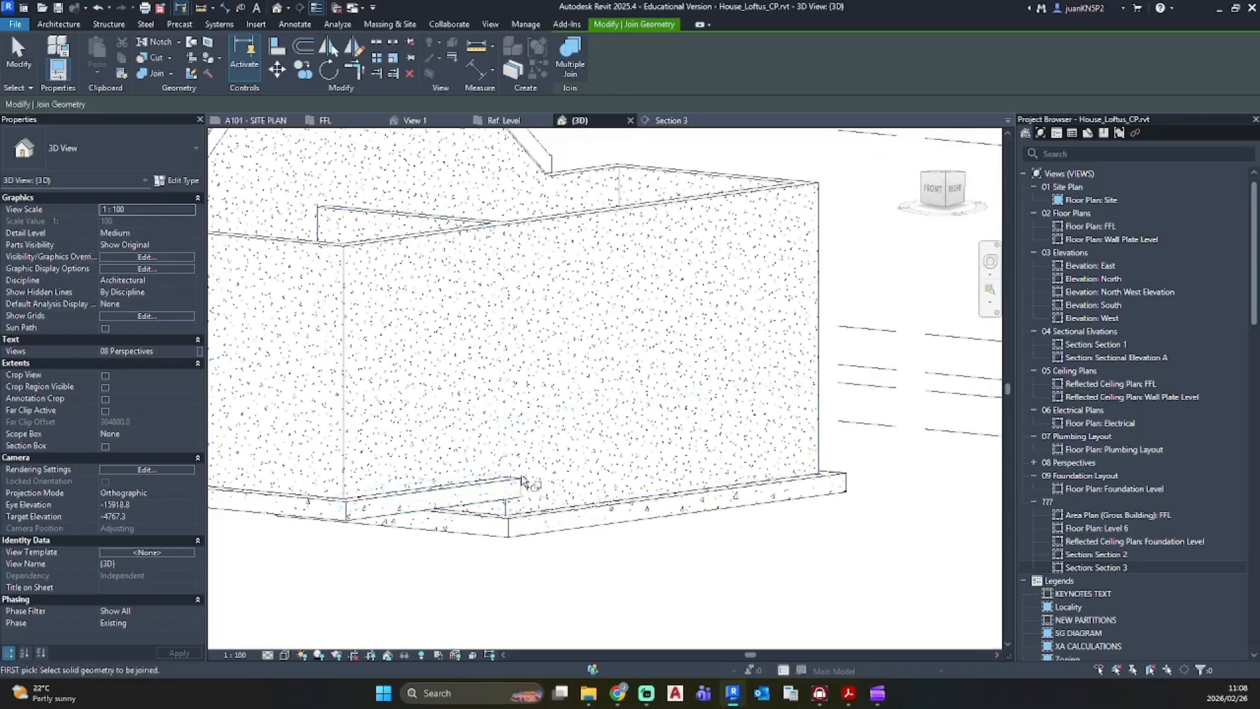
pyautogui.moveTo(520, 523)
pyautogui.keyDown('shift'); pyautogui.mouseDown(button='middle')
pyautogui.moveTo(514, 464)
pyautogui.moveTo(411, 446)
pyautogui.moveTo(498, 439)
pyautogui.moveTo(569, 475)
pyautogui.moveTo(540, 441)
pyautogui.moveTo(560, 413)
pyautogui.mouseUp(button='middle'); pyautogui.keyUp('shift')
pyautogui.press('Escape')
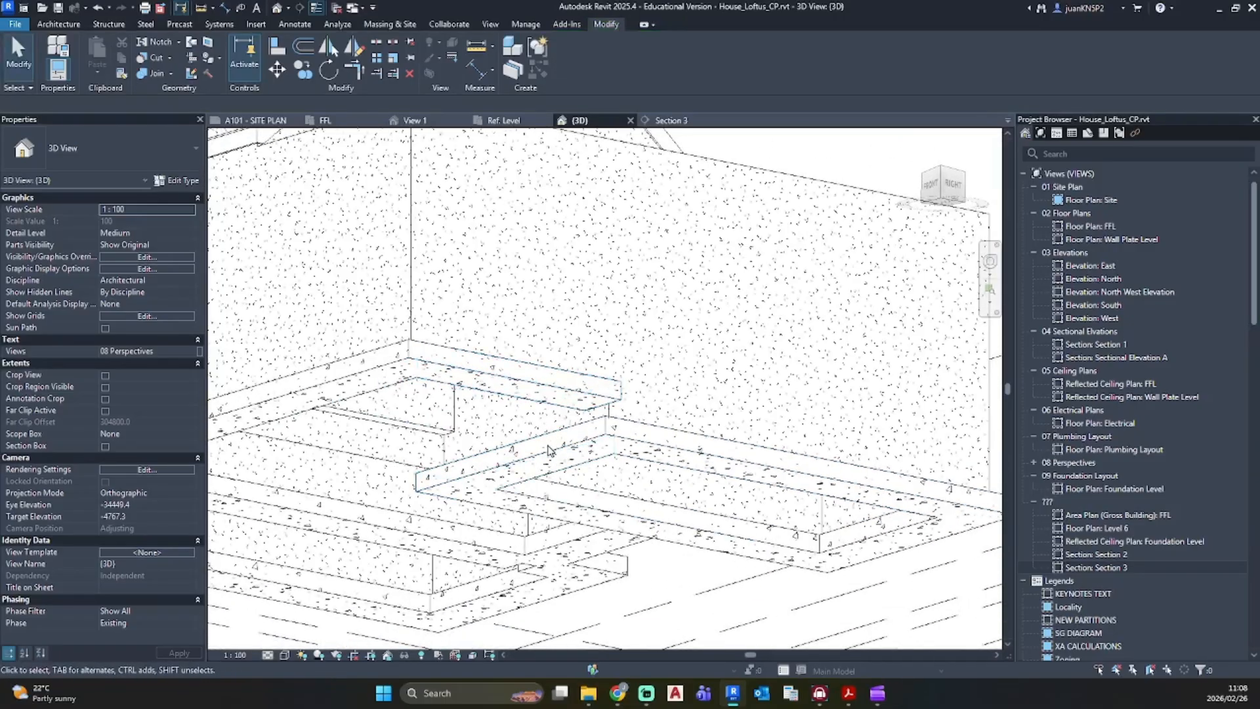
# Step: Place a 650 x 250mm wall foundation beneath the inner wall segment that stays at Foundation Level
pyautogui.click(548, 450)
pyautogui.press('c')
pyautogui.press('s')
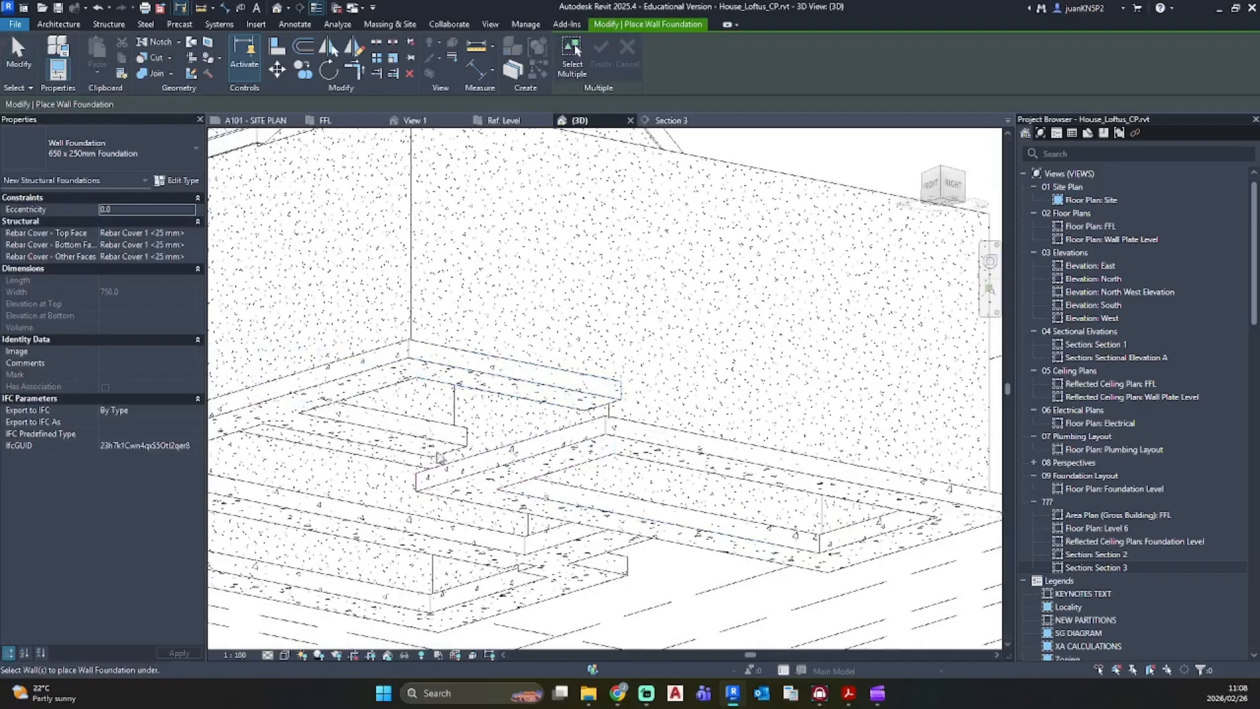
pyautogui.press('Escape')
# Step: Adjust the end of the foundation element at the stepped junction beside the intermediate wall
pyautogui.scroll(-5, 439, 457)
pyautogui.keyDown('shift'); pyautogui.moveTo(438, 457); pyautogui.dragTo(436, 430, button='middle'); pyautogui.keyUp('shift')
pyautogui.scroll(5, 426, 293)
pyautogui.click(349, 386)
pyautogui.keyDown('shift'); pyautogui.moveTo(354, 386); pyautogui.dragTo(458, 388, button='middle'); pyautogui.keyUp('shift')
pyautogui.scroll(2, 460, 390)
pyautogui.moveTo(462, 406); pyautogui.dragTo(511, 398)
pyautogui.scroll(-8, 489, 489)
pyautogui.press('Escape')
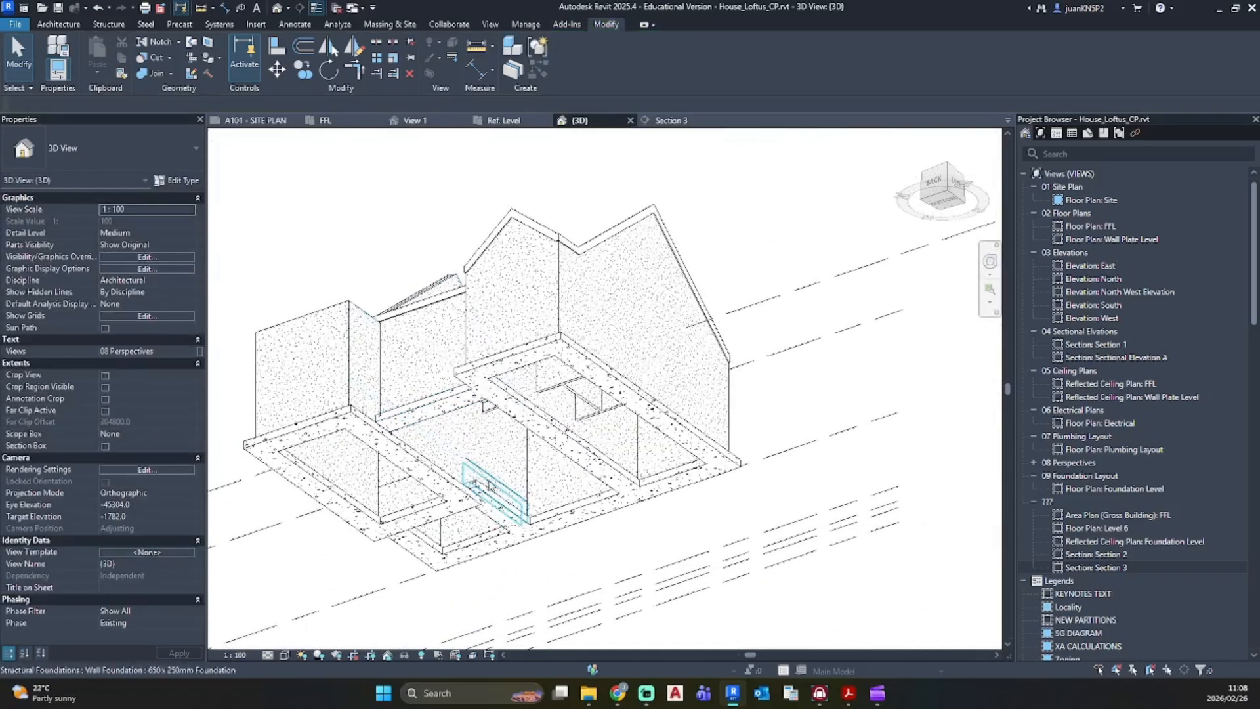
# Step: Examine the stepped wall foundations and the foundation wall at the garage junction from several angles in 3D
pyautogui.keyDown('shift'); pyautogui.moveTo(489, 487); pyautogui.dragTo(422, 526, button='middle'); pyautogui.keyUp('shift')
pyautogui.scroll(3, 284, 448)
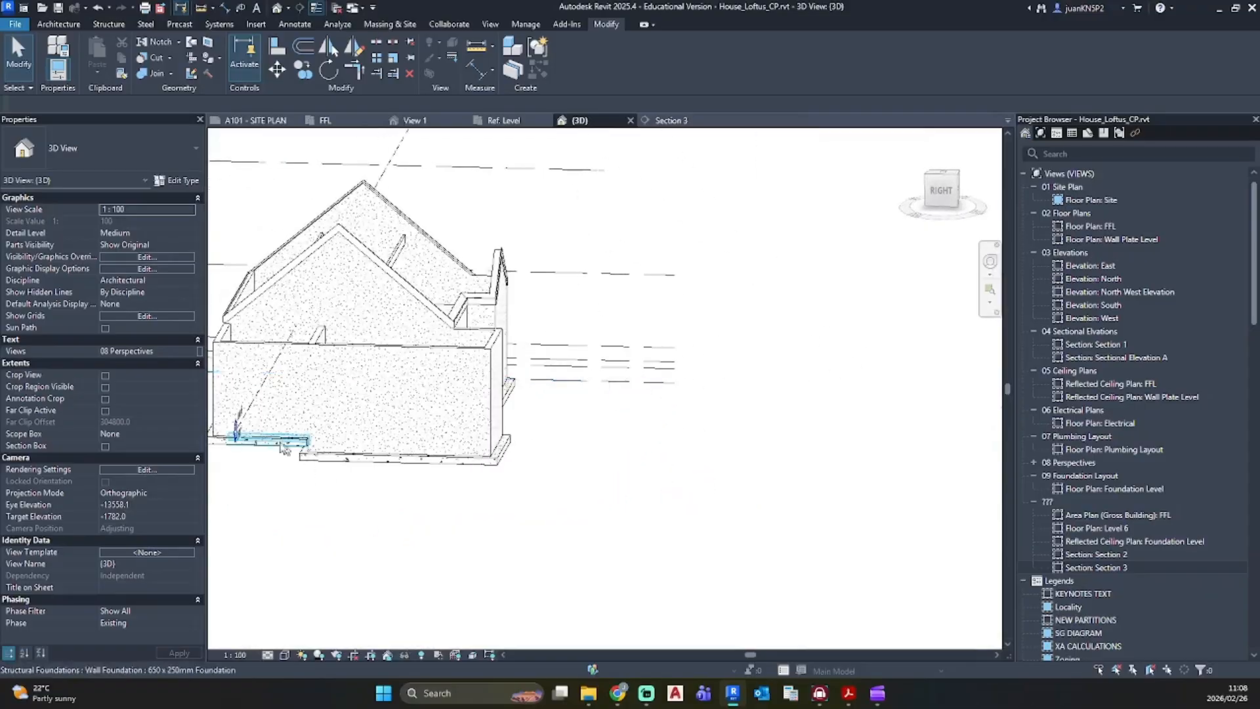
pyautogui.keyDown('shift'); pyautogui.moveTo(284, 448); pyautogui.dragTo(578, 453, button='middle'); pyautogui.keyUp('shift')
pyautogui.scroll(5, 530, 416)
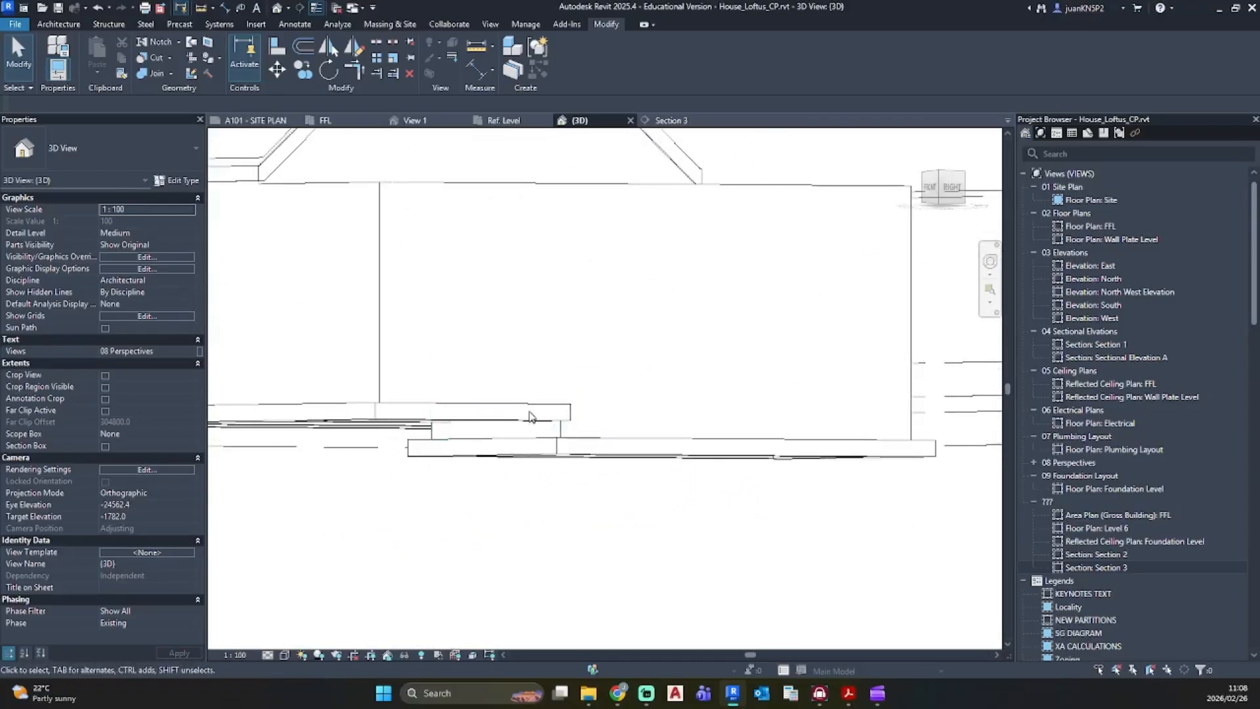
pyautogui.click(540, 420)
pyautogui.scroll(-5, 658, 506)
pyautogui.moveTo(659, 506)
pyautogui.keyDown('shift'); pyautogui.mouseDown(button='middle')
pyautogui.moveTo(623, 472)
pyautogui.moveTo(544, 438)
pyautogui.moveTo(705, 425)
pyautogui.moveTo(619, 492)
pyautogui.moveTo(646, 525)
pyautogui.mouseUp(button='middle'); pyautogui.keyUp('shift')
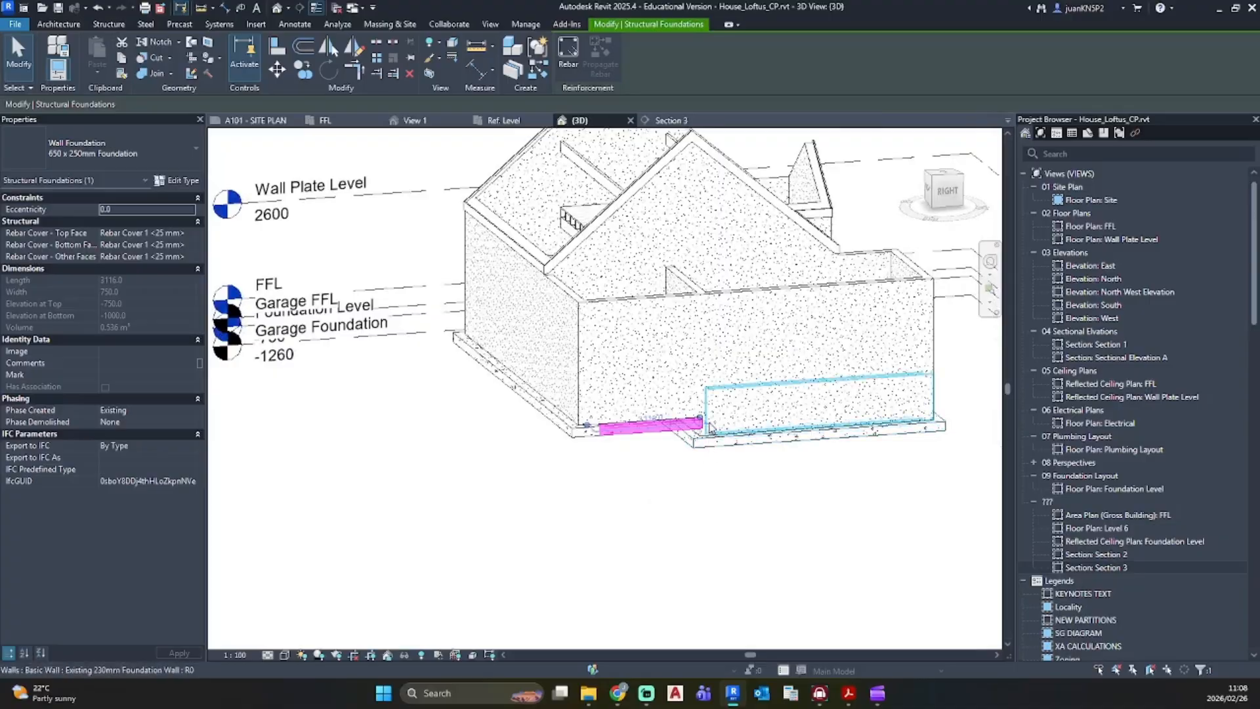
pyautogui.scroll(1, 709, 460)
pyautogui.click(711, 484)
pyautogui.scroll(5, 704, 463)
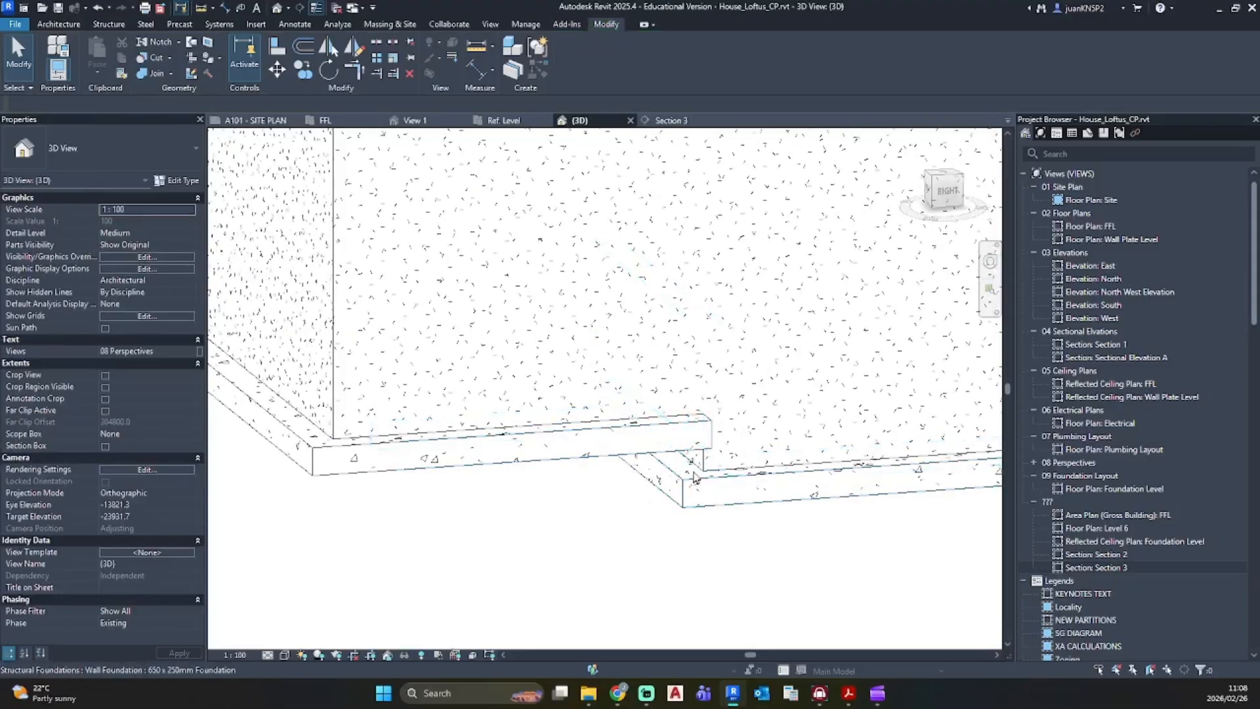
pyautogui.moveTo(705, 479)
pyautogui.keyDown('shift'); pyautogui.mouseDown(button='middle')
pyautogui.moveTo(696, 463)
pyautogui.moveTo(726, 443)
pyautogui.moveTo(598, 433)
pyautogui.moveTo(722, 418)
pyautogui.mouseUp(button='middle'); pyautogui.keyUp('shift')
pyautogui.click(523, 421)
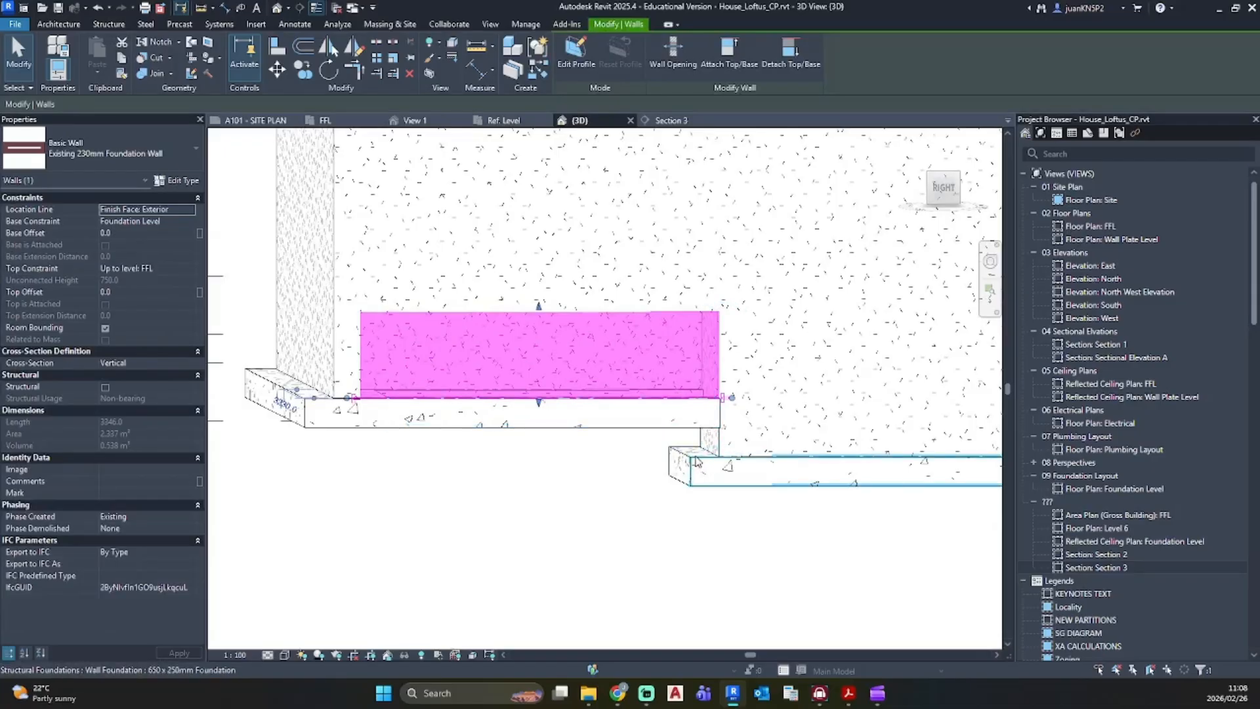
pyautogui.keyDown('shift'); pyautogui.moveTo(701, 457); pyautogui.dragTo(701, 424, button='middle'); pyautogui.keyUp('shift')
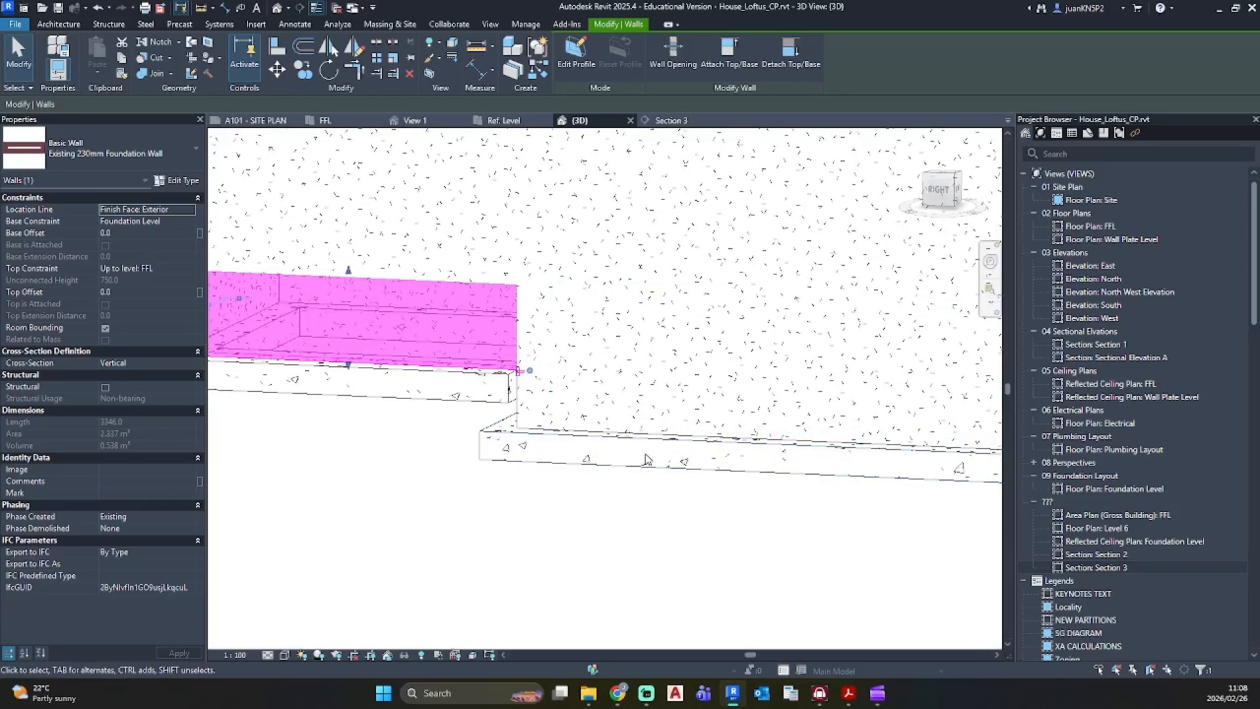
# Step: Switch to the approved plans PDF in Acrobat and check Section B-B and the written notes for foundation requirements
pyautogui.hotkey('alt', 'Tab')
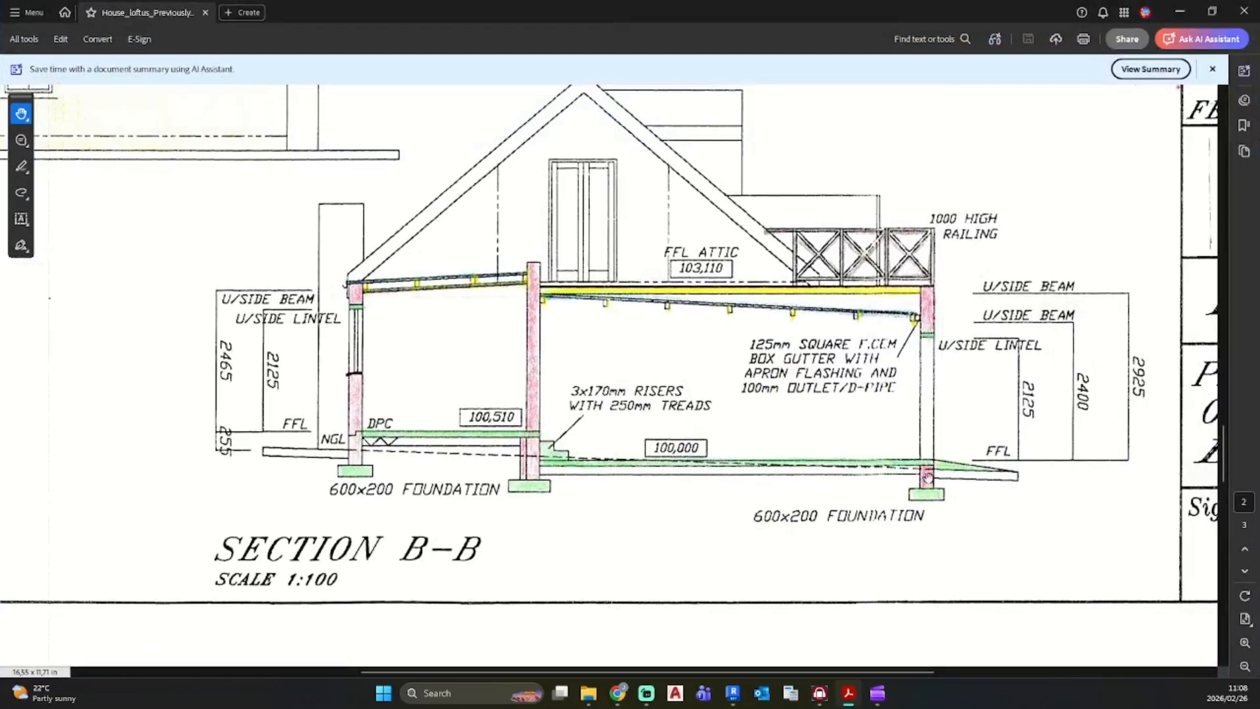
pyautogui.moveTo(993, 270); pyautogui.dragTo(420, 663)
pyautogui.moveTo(40, 140)
pyautogui.mouseDown()
pyautogui.moveTo(305, 512)
pyautogui.moveTo(376, 513)
pyautogui.mouseUp()
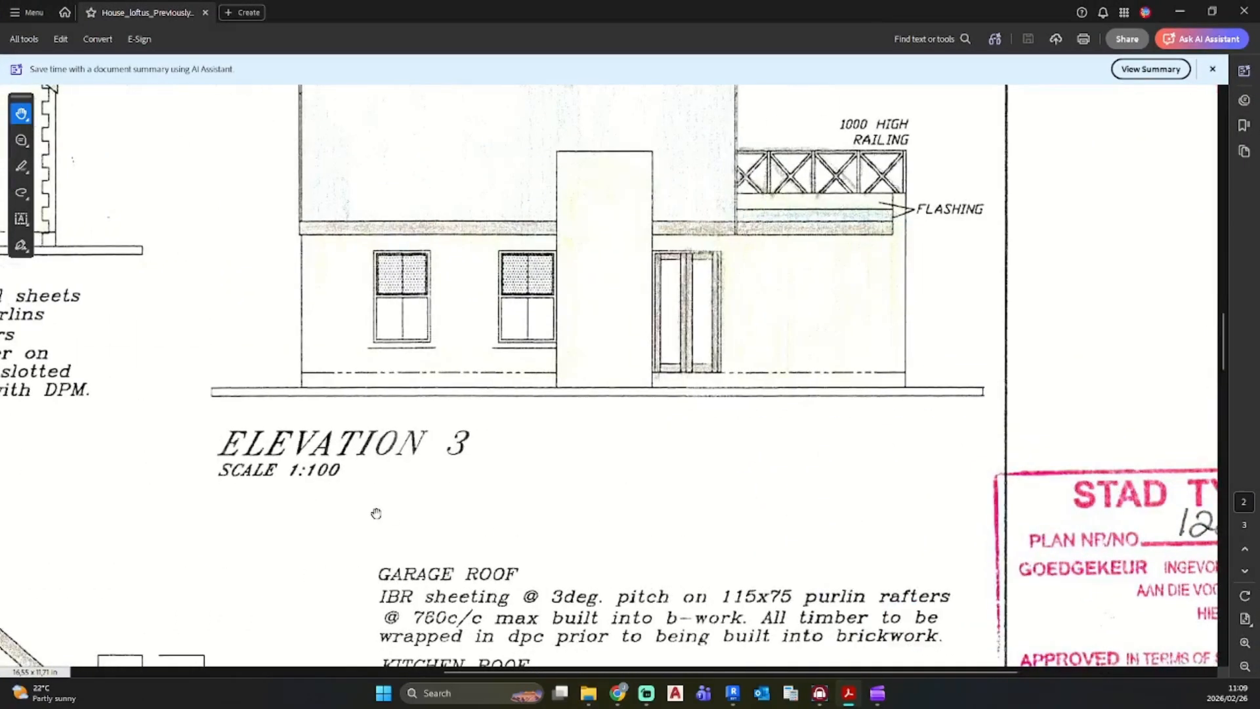
pyautogui.scroll(10, 397, 504)
pyautogui.moveTo(860, 309)
pyautogui.mouseDown()
pyautogui.moveTo(511, 651)
pyautogui.moveTo(347, 622)
pyautogui.mouseUp()
pyautogui.moveTo(907, 332); pyautogui.dragTo(778, 367)
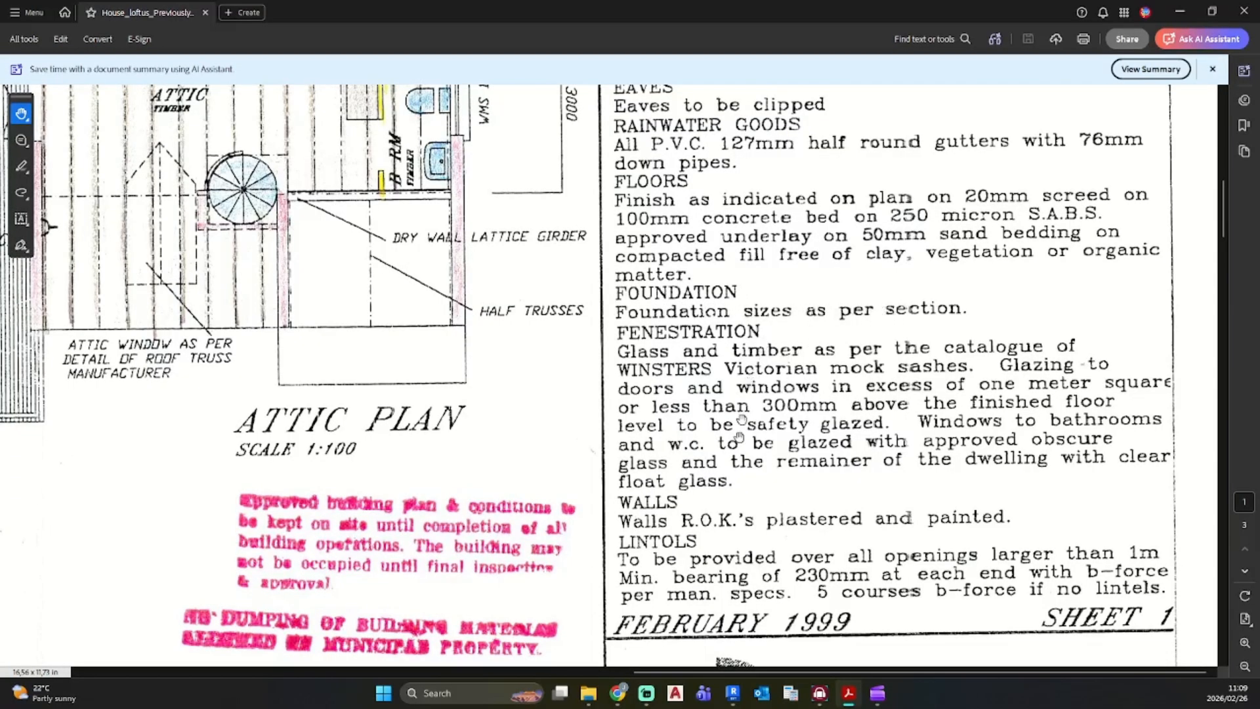
pyautogui.click(1179, 12)
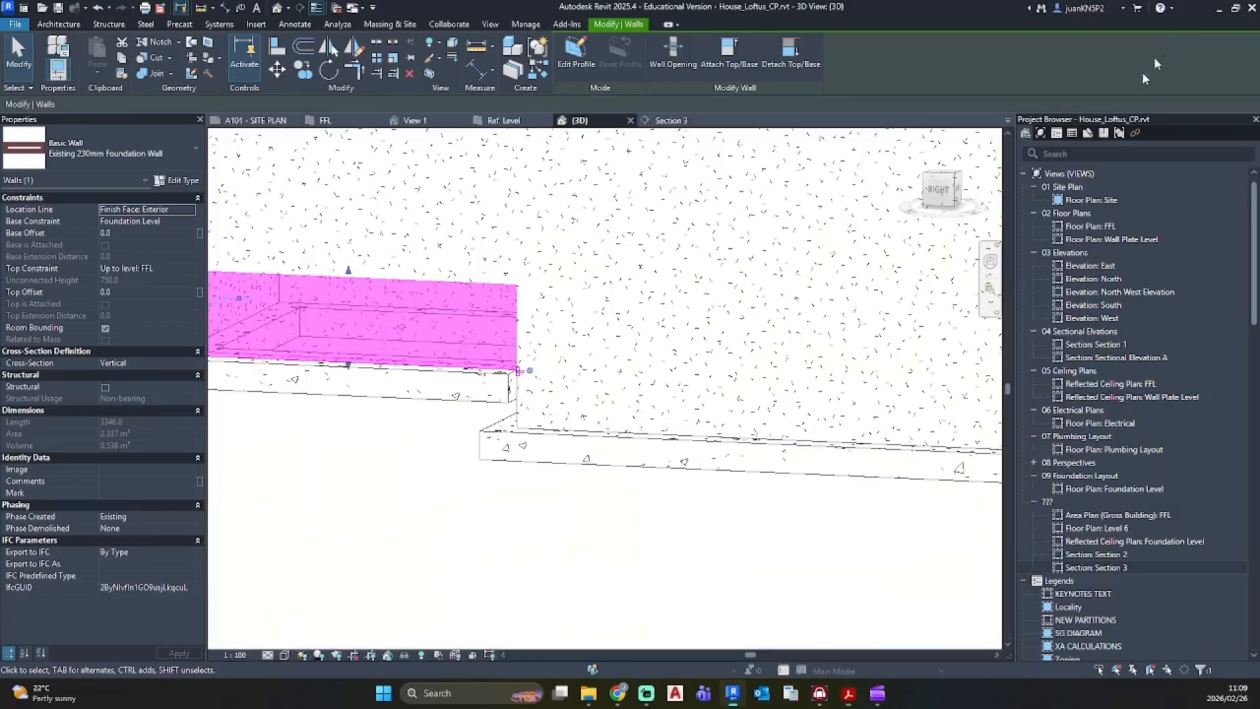
pyautogui.press('Escape')
pyautogui.moveTo(430, 512)
pyautogui.keyDown('shift'); pyautogui.mouseDown(button='middle')
pyautogui.moveTo(580, 494)
pyautogui.moveTo(621, 442)
pyautogui.moveTo(566, 453)
pyautogui.mouseUp(button='middle'); pyautogui.keyUp('shift')
pyautogui.press('a')
pyautogui.press('l')
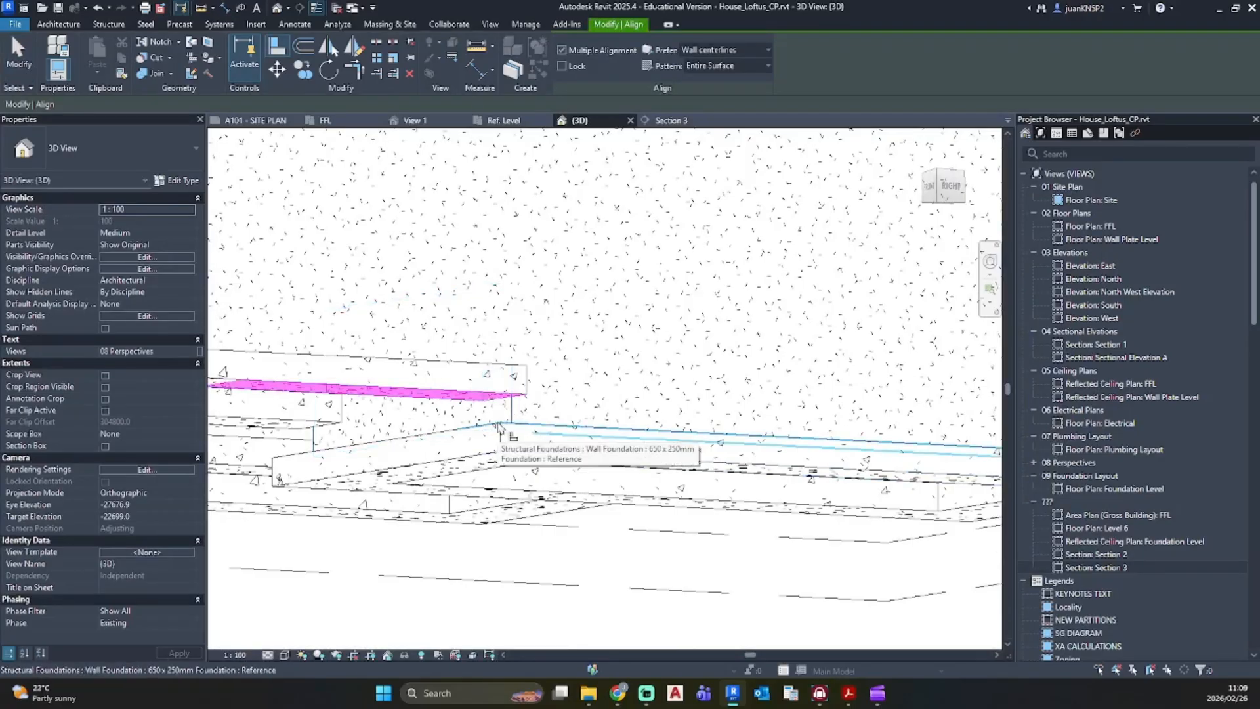
pyautogui.click(500, 428)
pyautogui.keyDown('shift'); pyautogui.moveTo(536, 401); pyautogui.dragTo(545, 441, button='middle'); pyautogui.keyUp('shift')
pyautogui.press('Escape')
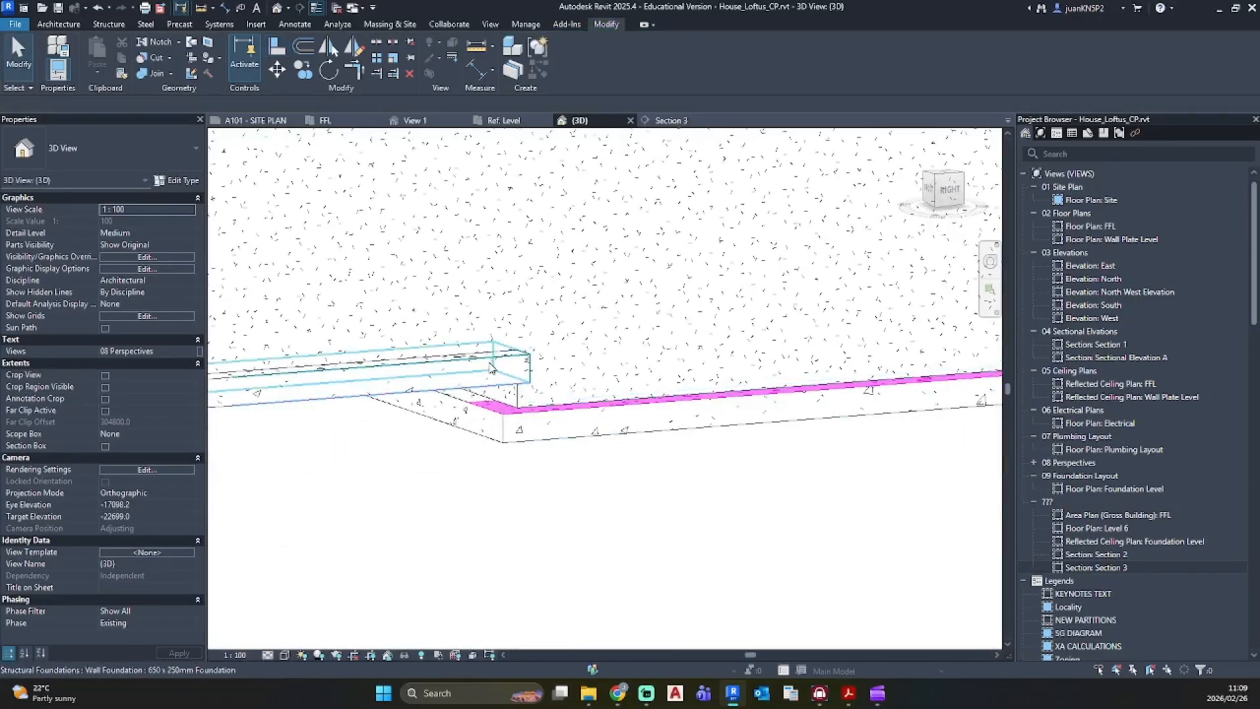
pyautogui.click(492, 368)
pyautogui.click(585, 371)
pyautogui.click(590, 402)
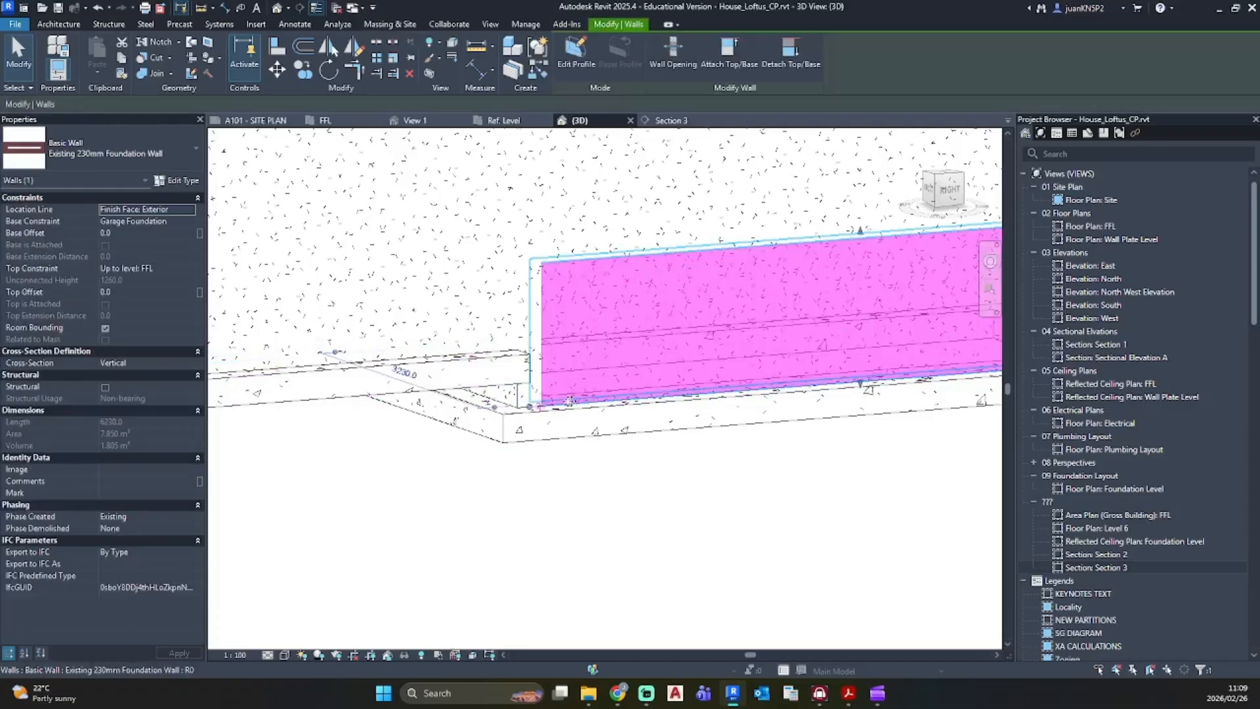
pyautogui.scroll(-3, 505, 399)
# Step: Open Section 3 and set the Garage Foundation level's elevation to -1060
pyautogui.doubleClick(1128, 568)
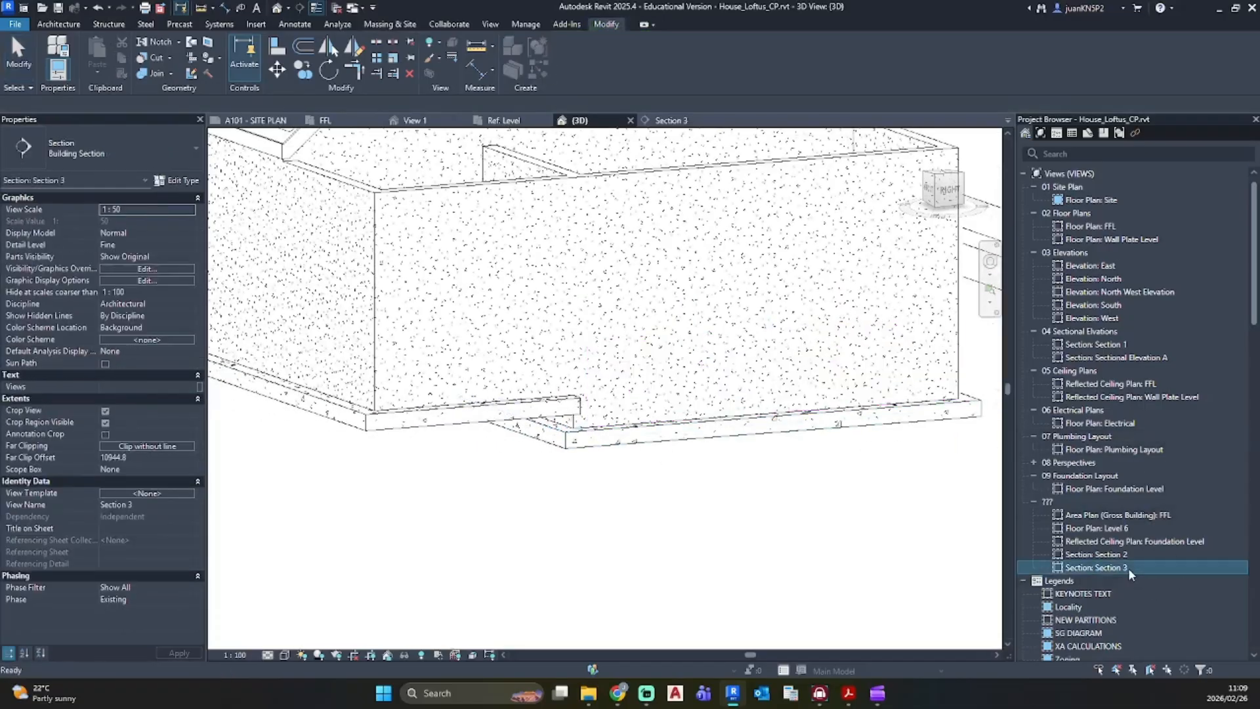
pyautogui.click(784, 423)
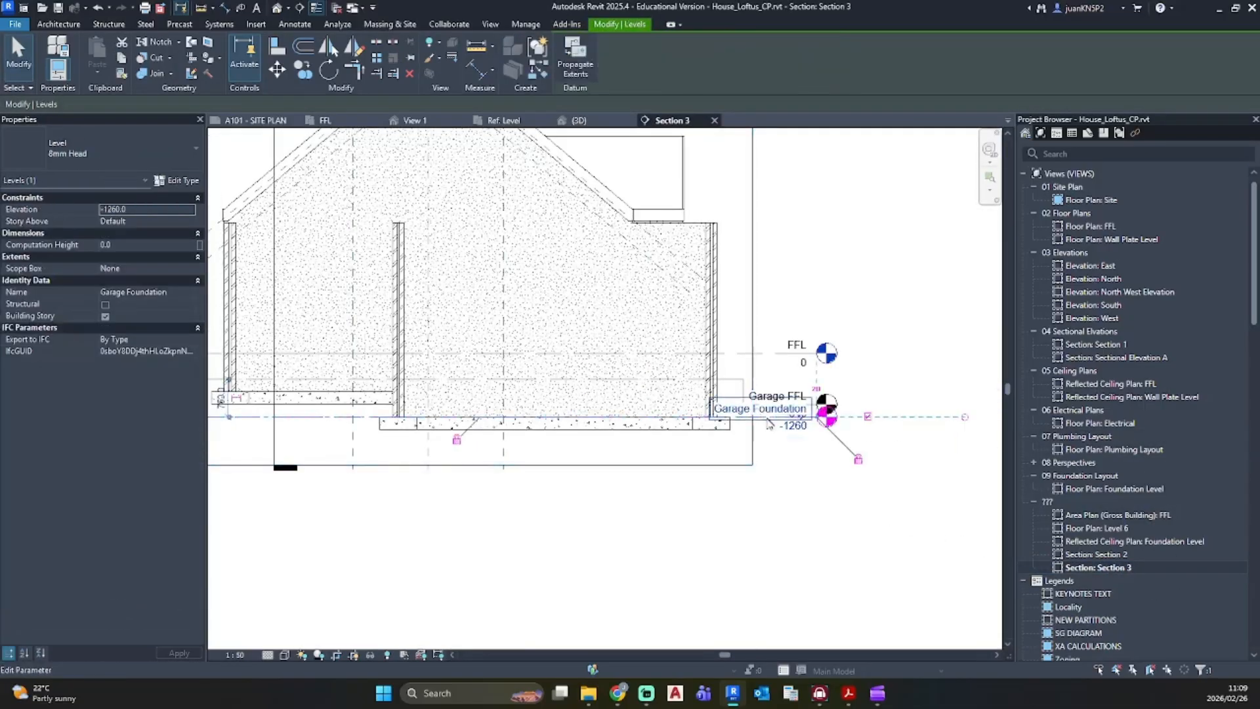
pyautogui.scroll(2, 787, 432)
pyautogui.click(787, 432)
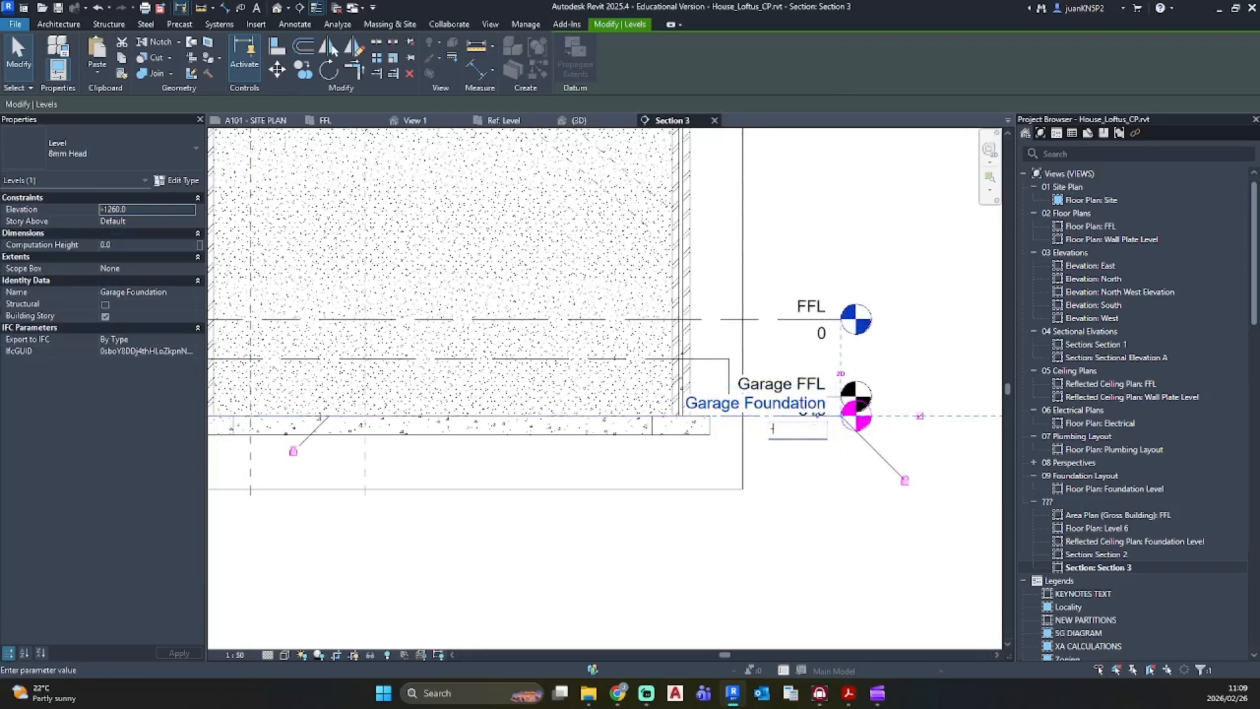
pyautogui.press('Return')
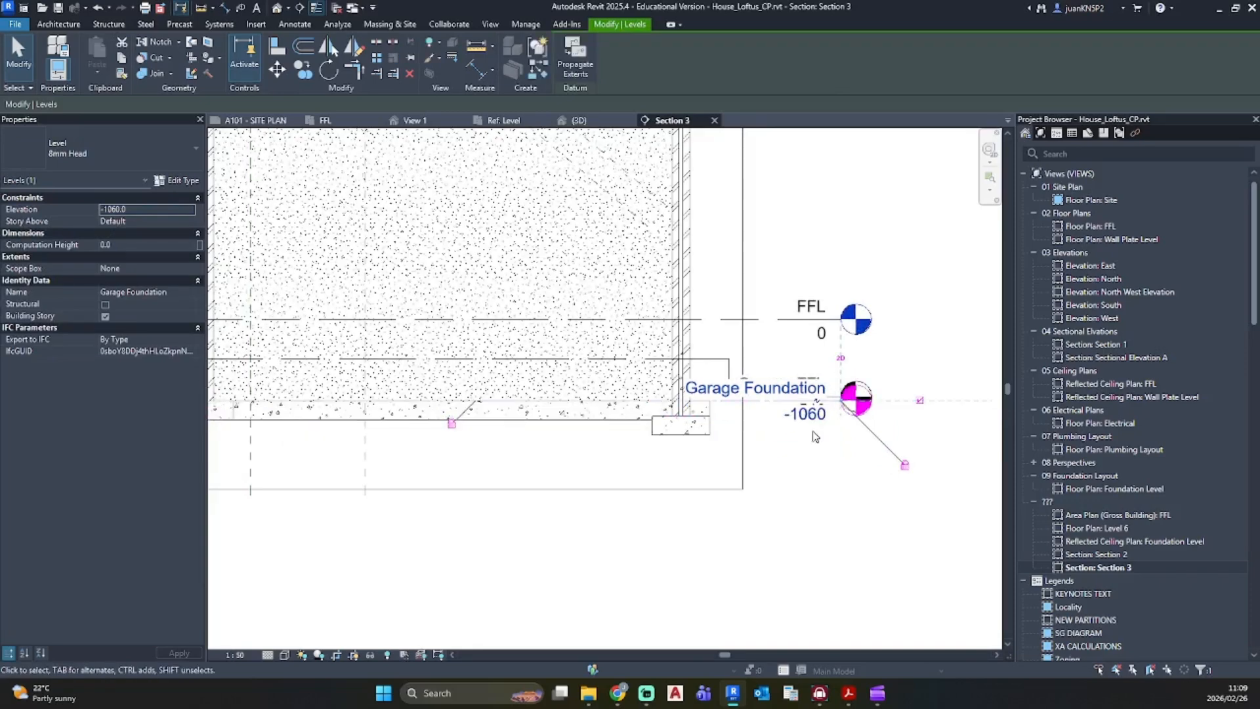
pyautogui.moveTo(643, 458); pyautogui.dragTo(822, 469, button='middle')
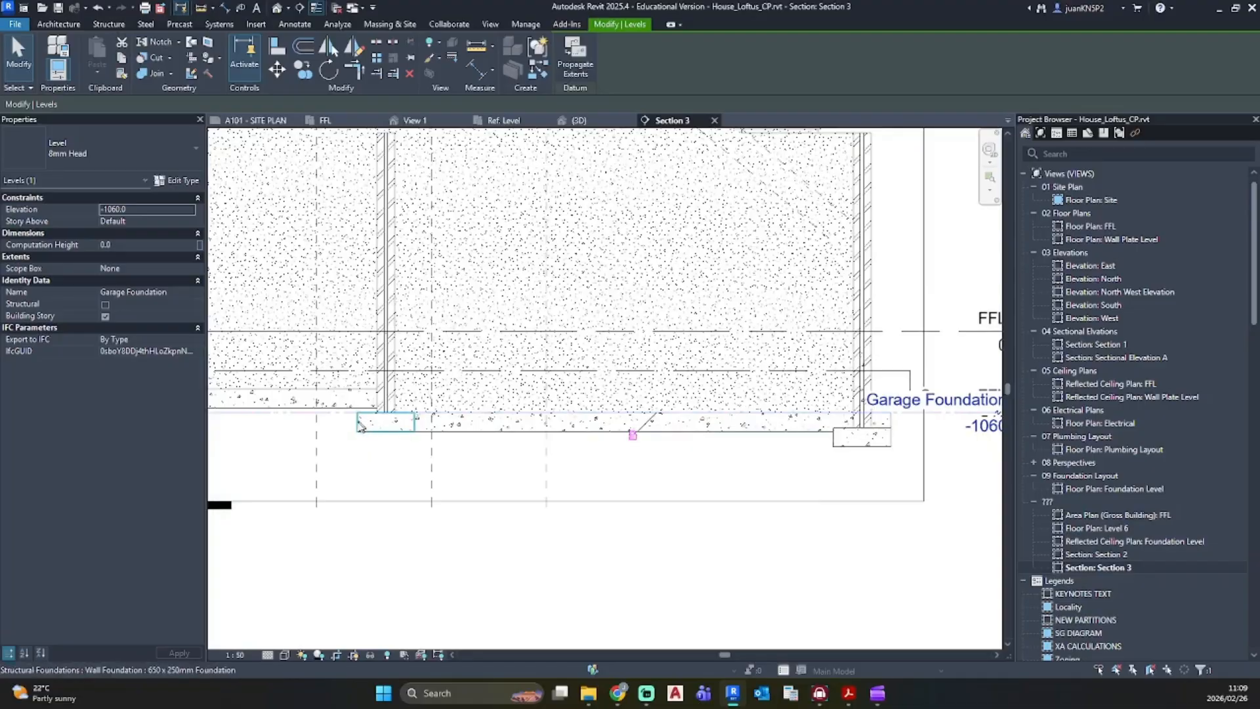
pyautogui.press('d')
pyautogui.press('i')
pyautogui.scroll(4, 341, 420)
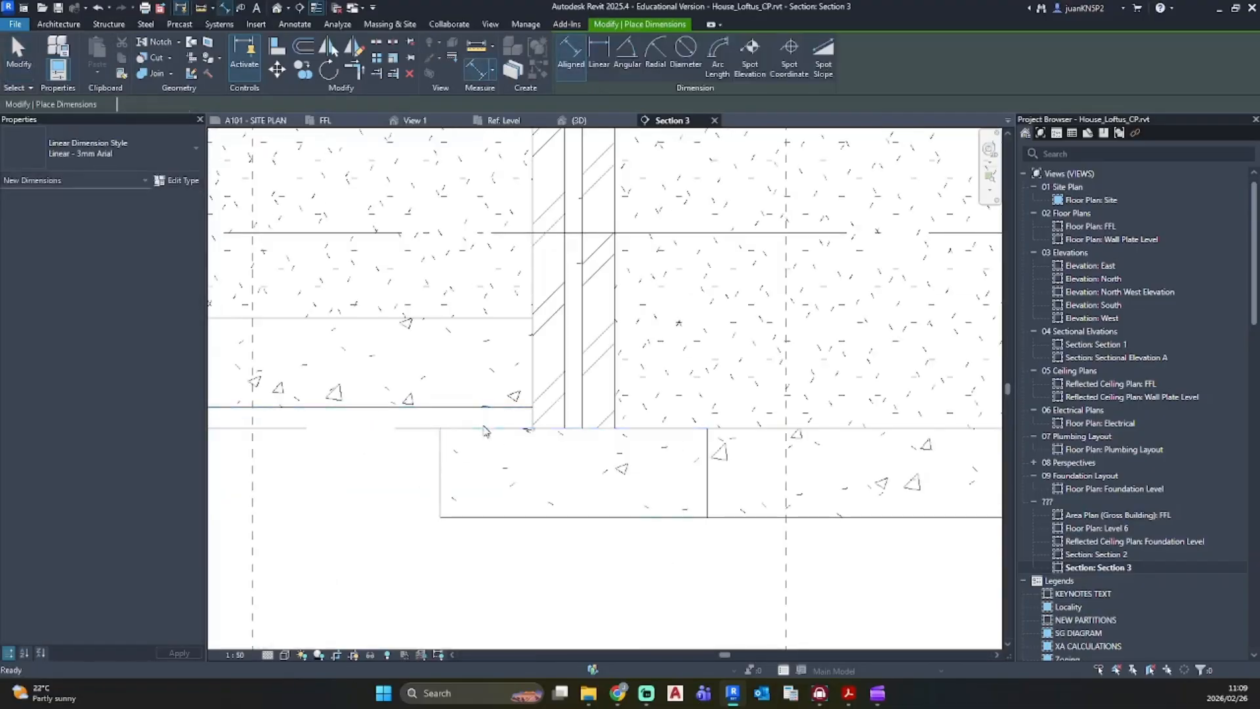
pyautogui.press('Escape')
# Step: Set the Garage Foundation level's elevation to -1000 in Section 3
pyautogui.scroll(-3, 484, 430)
pyautogui.scroll(5, 808, 459)
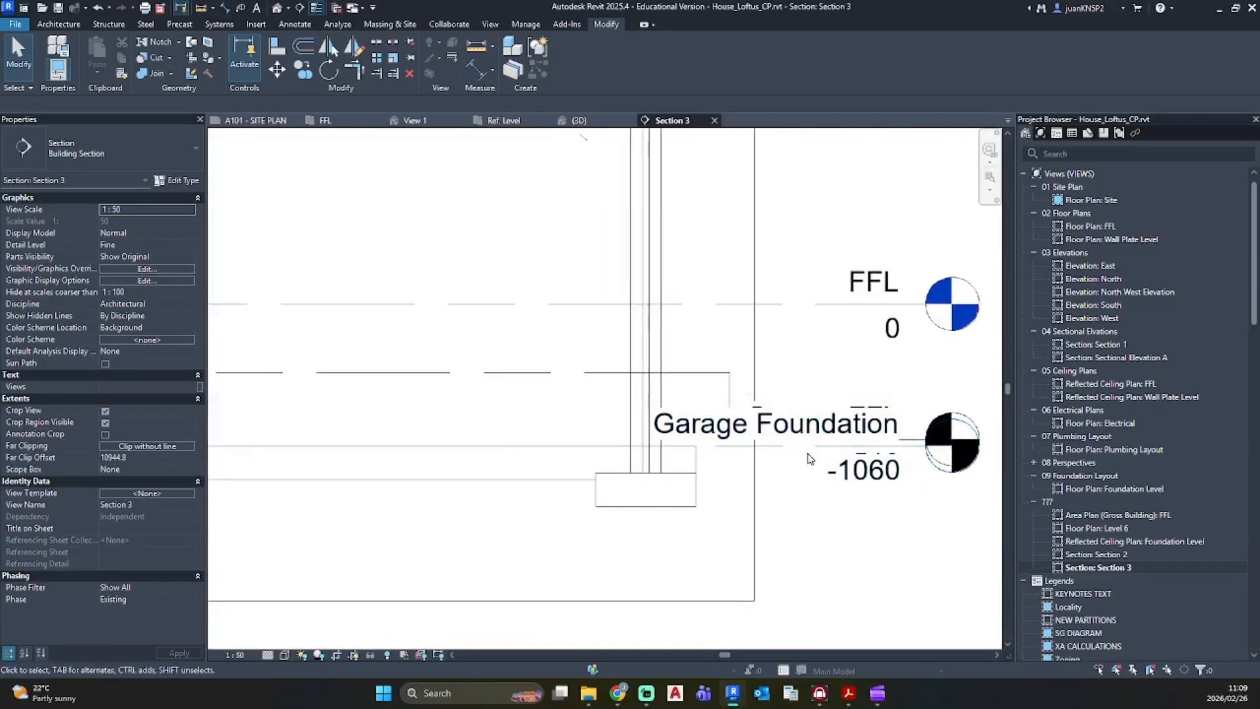
pyautogui.click(808, 453)
pyautogui.click(853, 472)
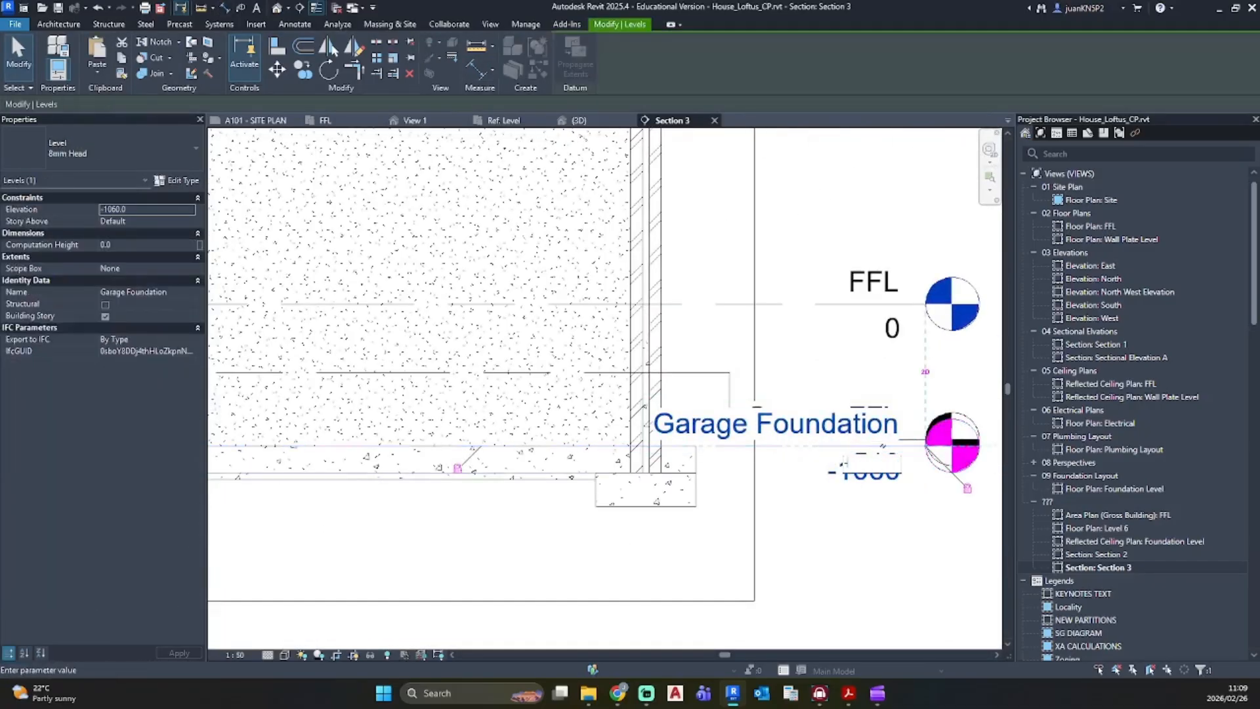
pyautogui.write('-1000')
pyautogui.press('Return')
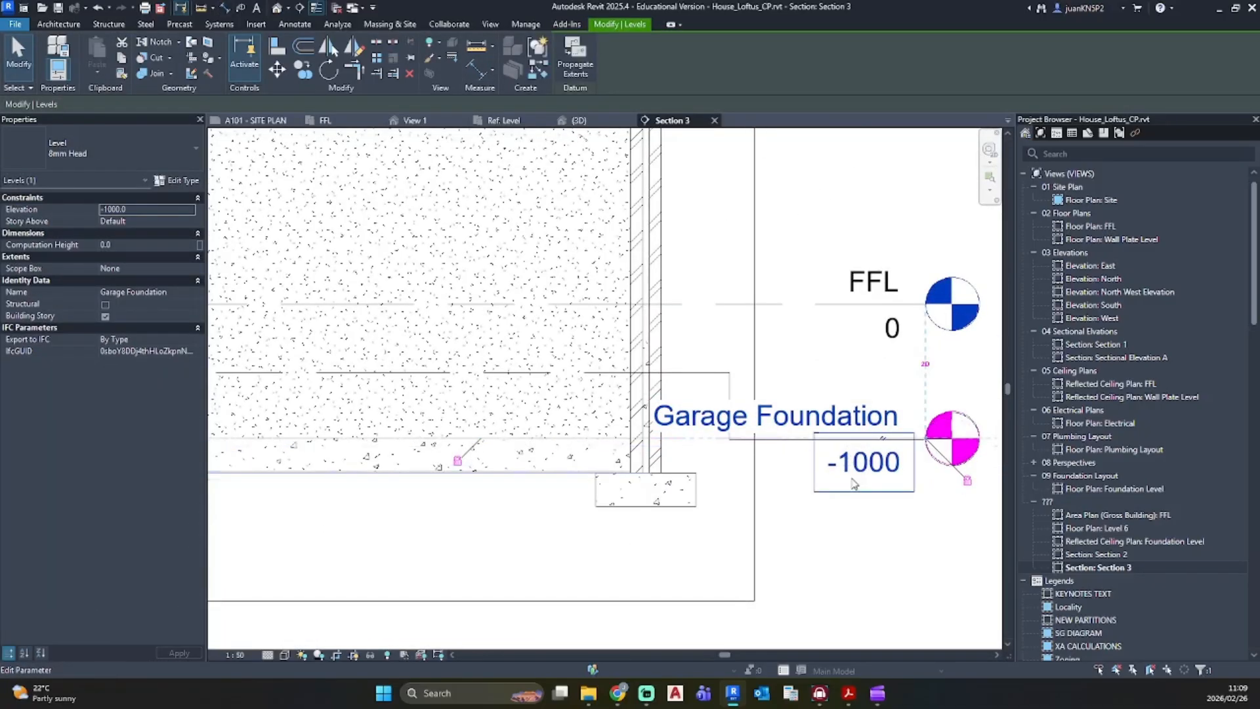
pyautogui.press('Escape')
# Step: Constrain the outer garage foundation wall's base to Garage Foundation with a 0.0 offset, and check the foundation step in 3D
pyautogui.click(631, 463)
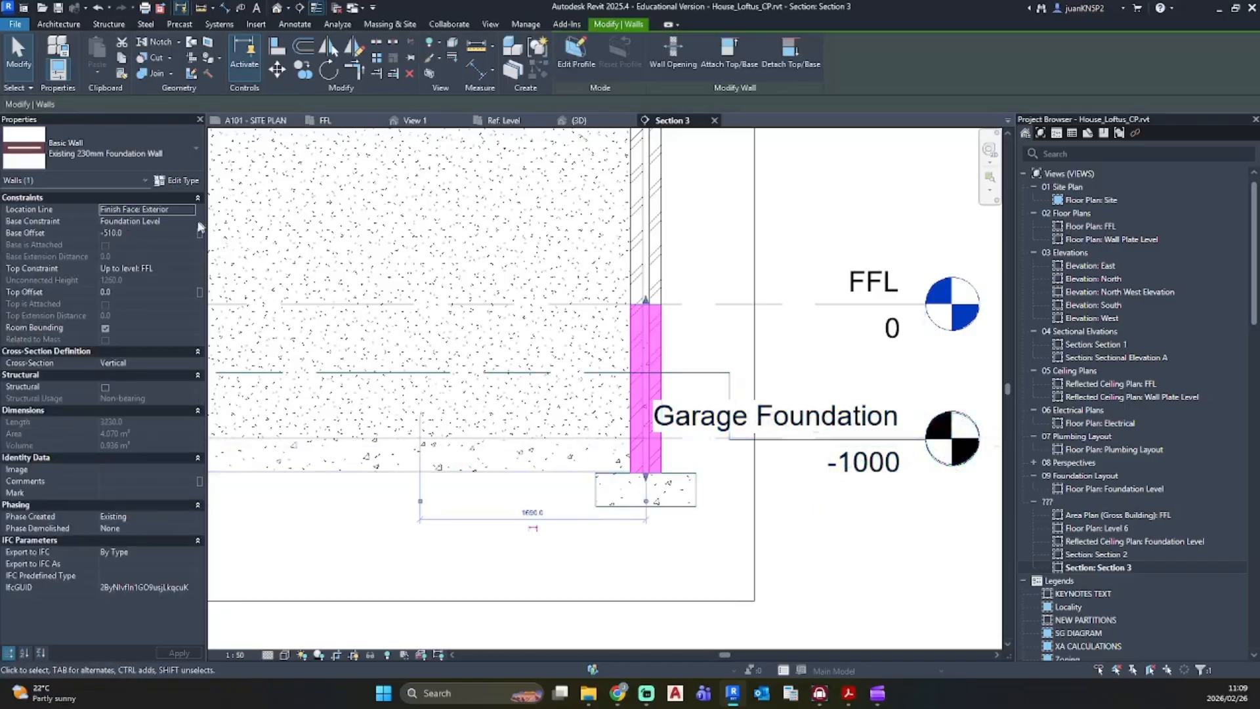
pyautogui.click(168, 233)
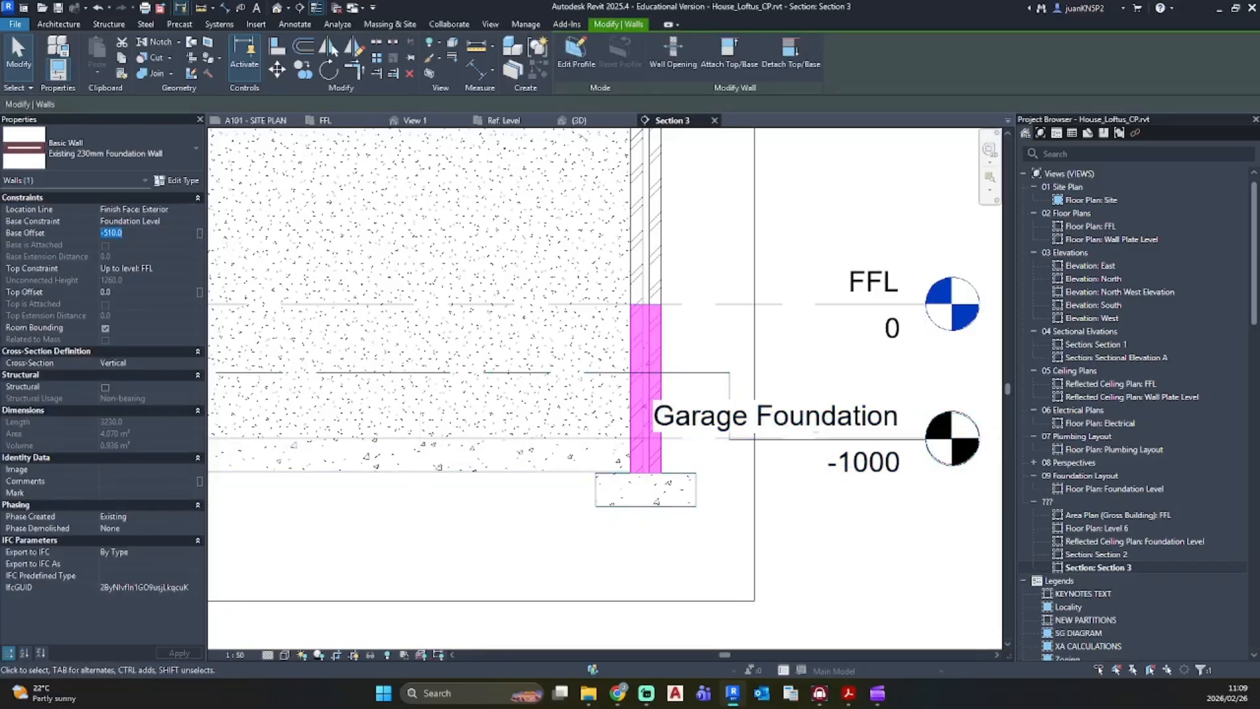
pyautogui.click(185, 222)
pyautogui.click(150, 235)
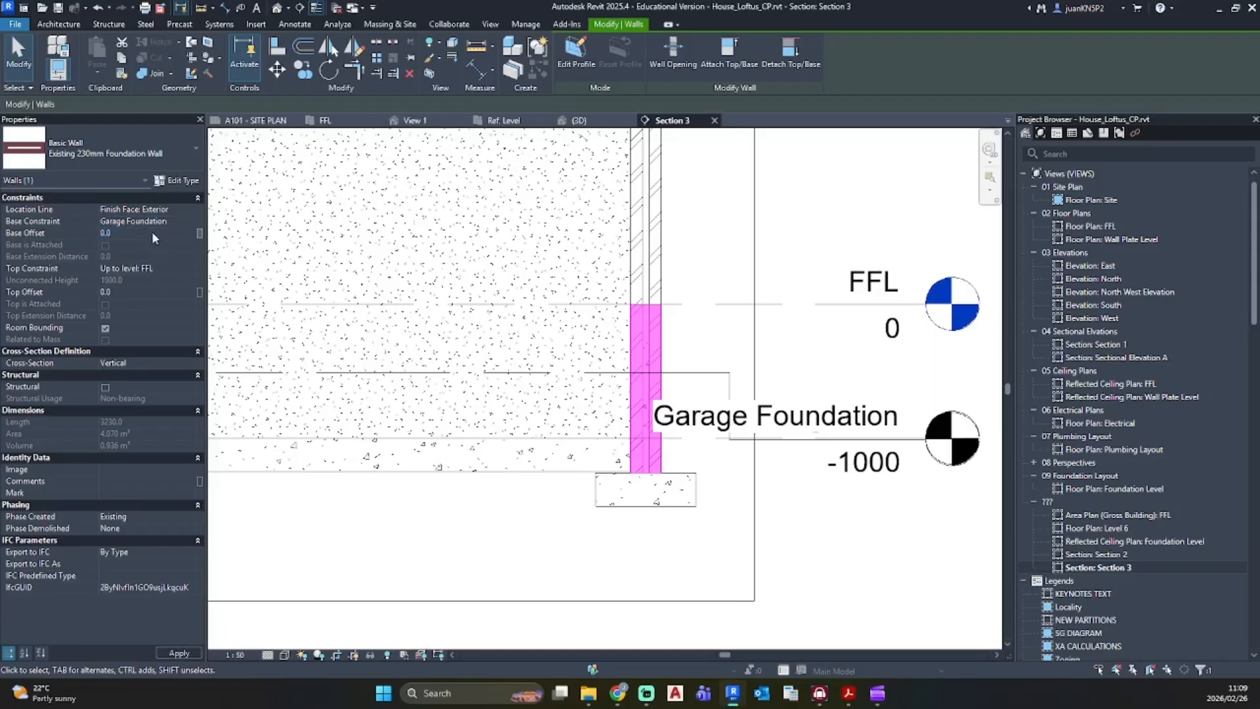
pyautogui.press('Escape')
pyautogui.scroll(-3, 749, 501)
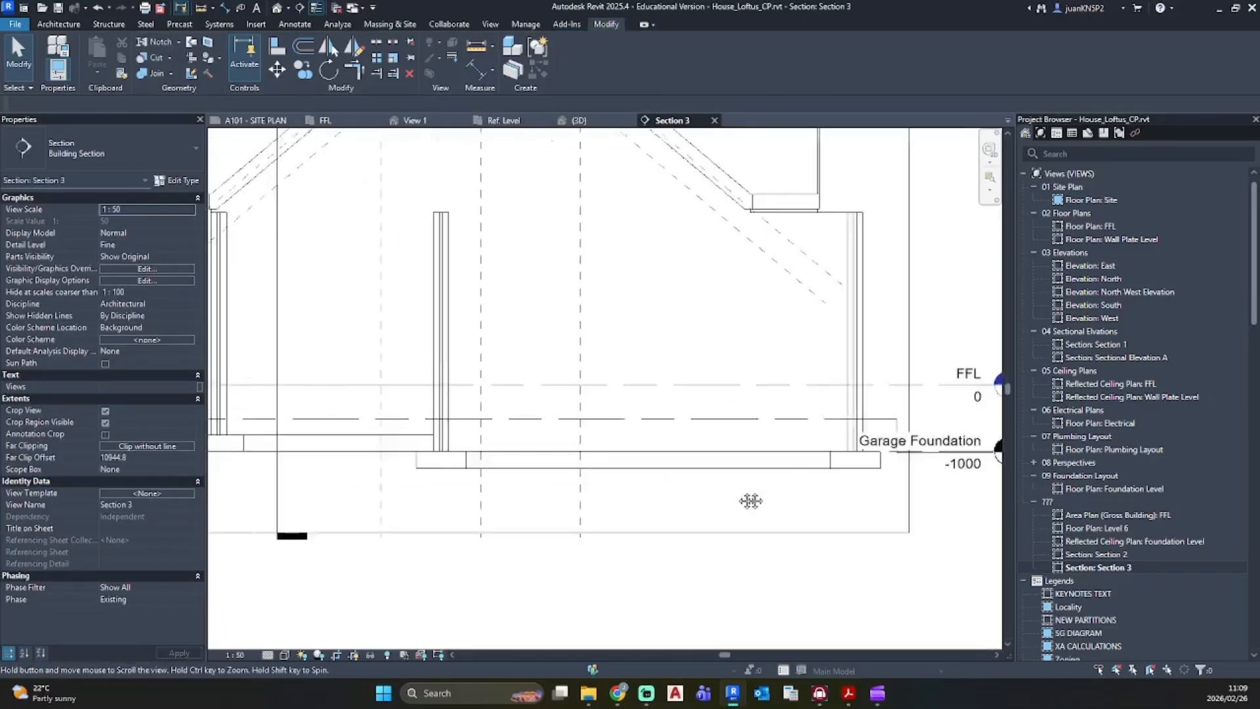
pyautogui.click(287, 12)
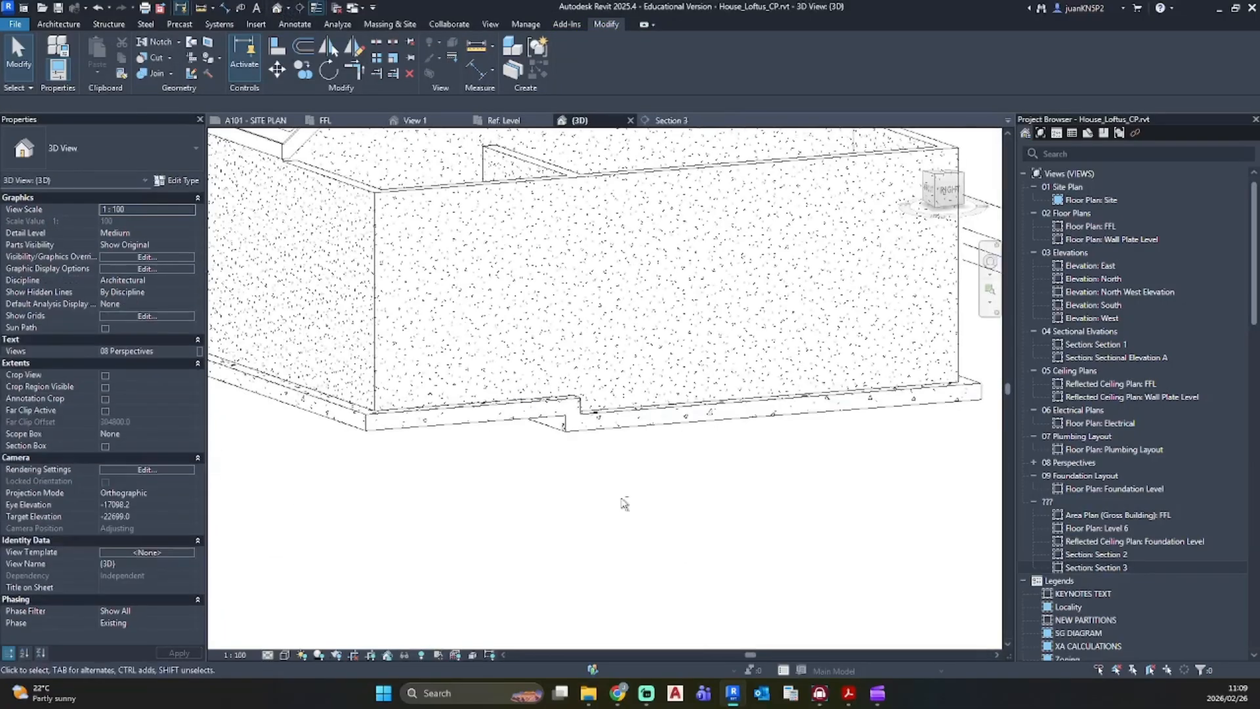
pyautogui.scroll(4, 624, 500)
pyautogui.scroll(3, 535, 451)
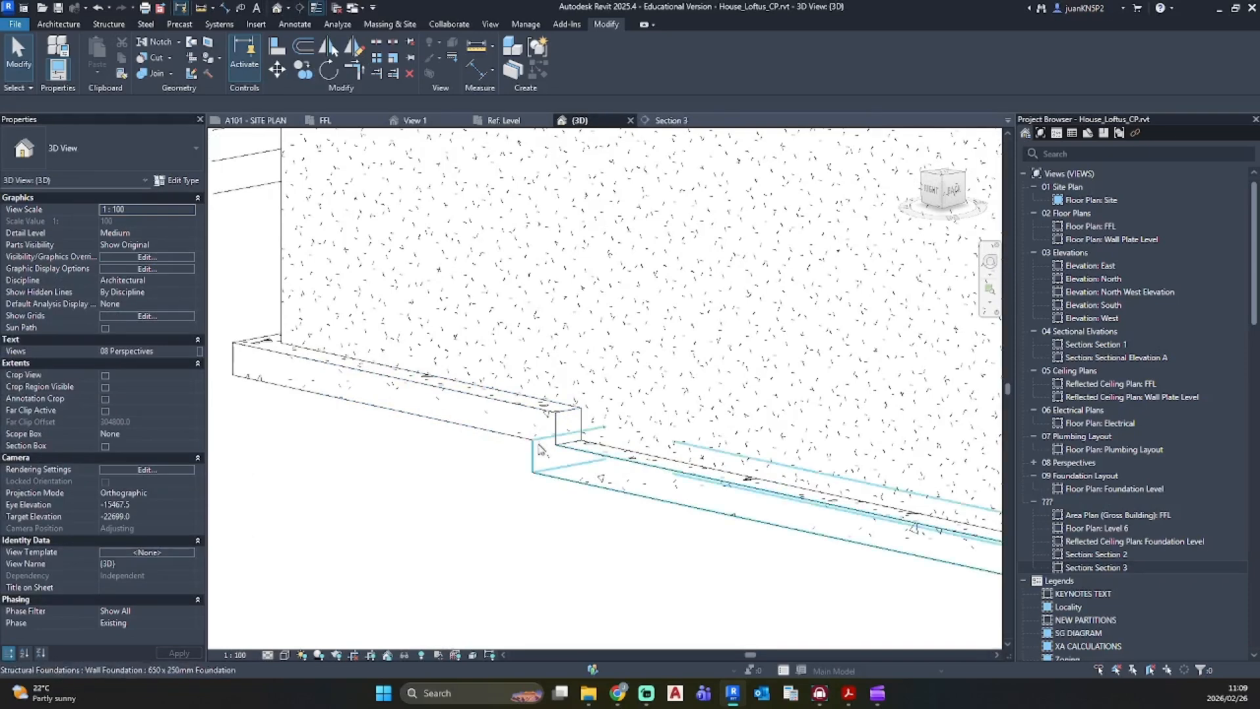
pyautogui.keyDown('shift'); pyautogui.moveTo(678, 506); pyautogui.dragTo(649, 607, button='middle'); pyautogui.keyUp('shift')
# Step: Start a new floor in the FFL floor plan and duplicate the 36mm wooden floor type as Existing Floor
pyautogui.doubleClick(1127, 228)
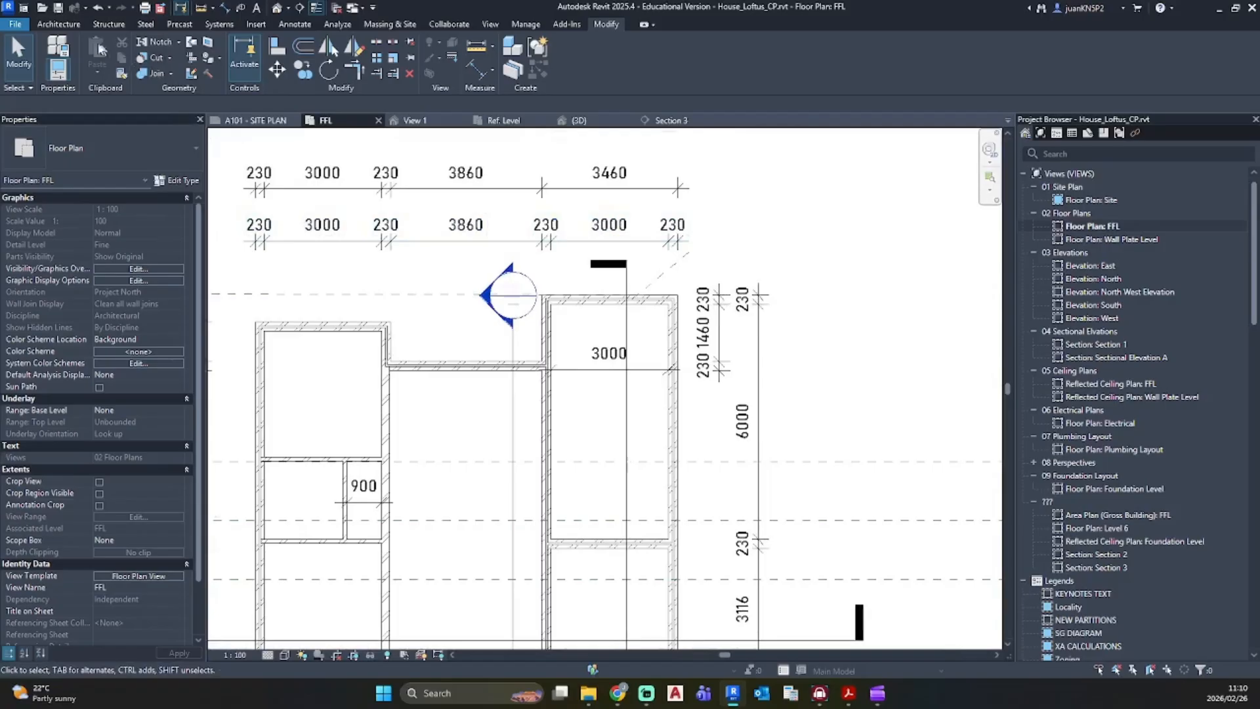
pyautogui.click(70, 25)
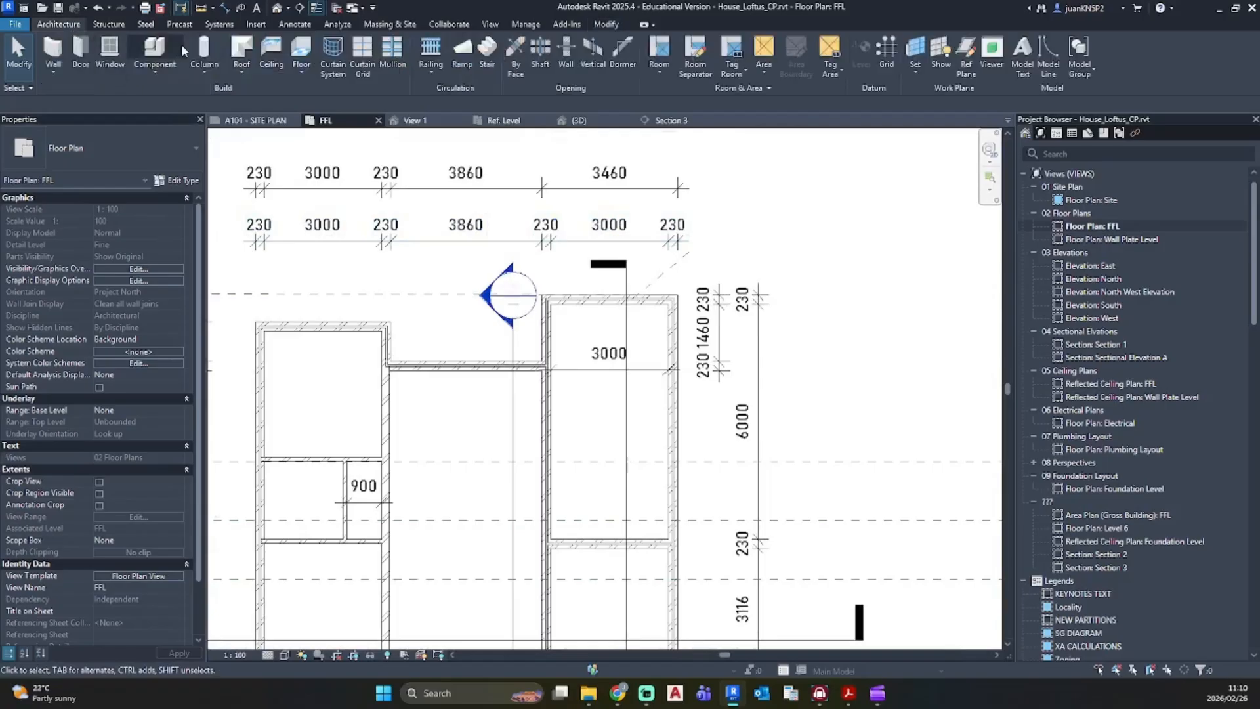
pyautogui.click(295, 52)
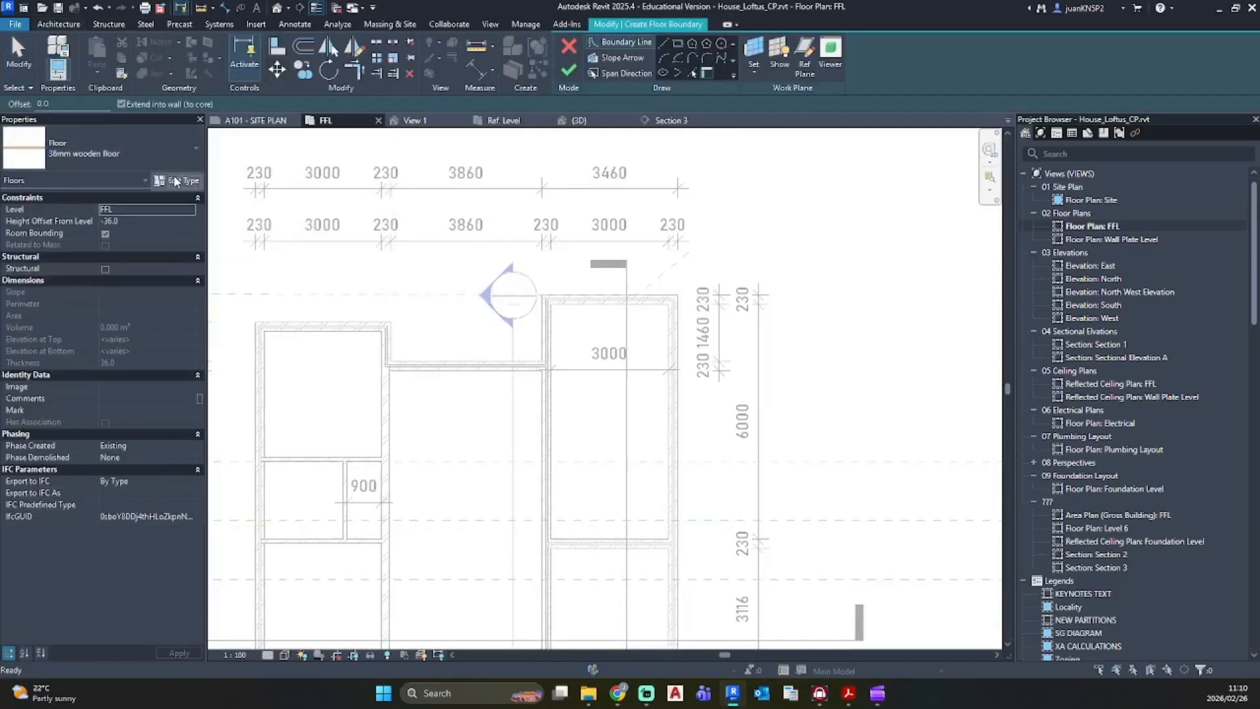
pyautogui.click(172, 181)
pyautogui.click(1088, 202)
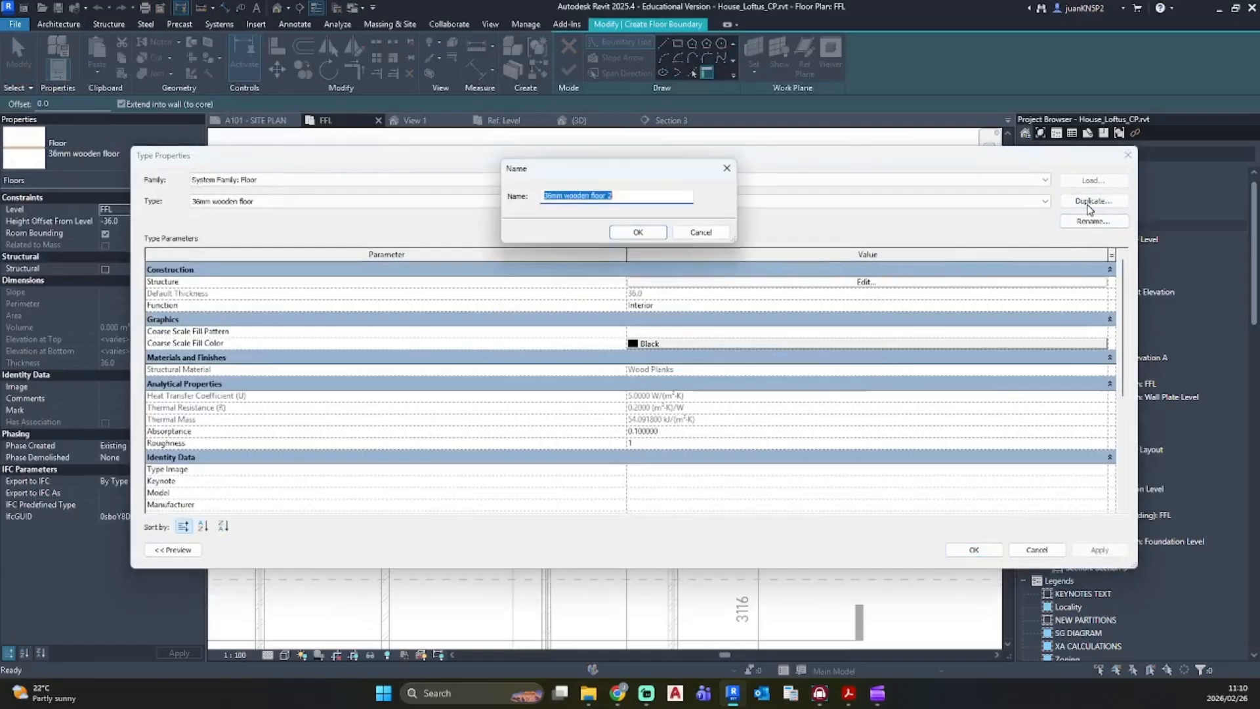
pyautogui.write('Fx')
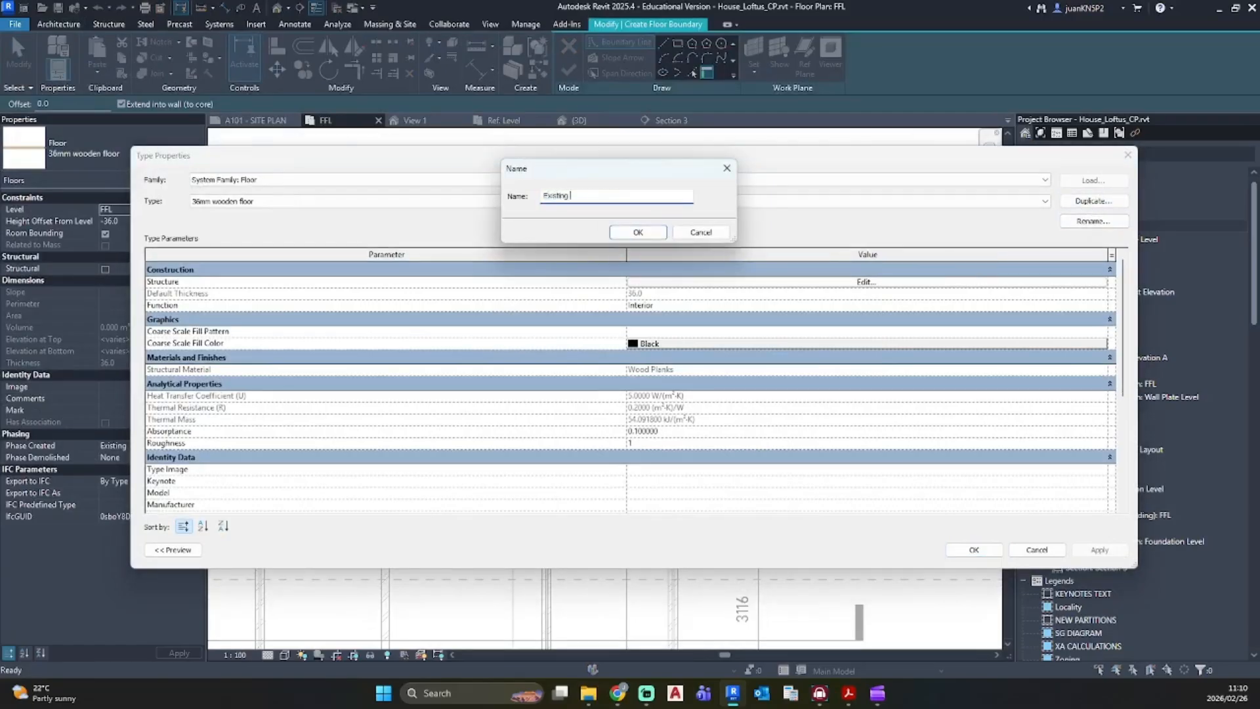
pyautogui.write('isting Floor')
pyautogui.press('Return')
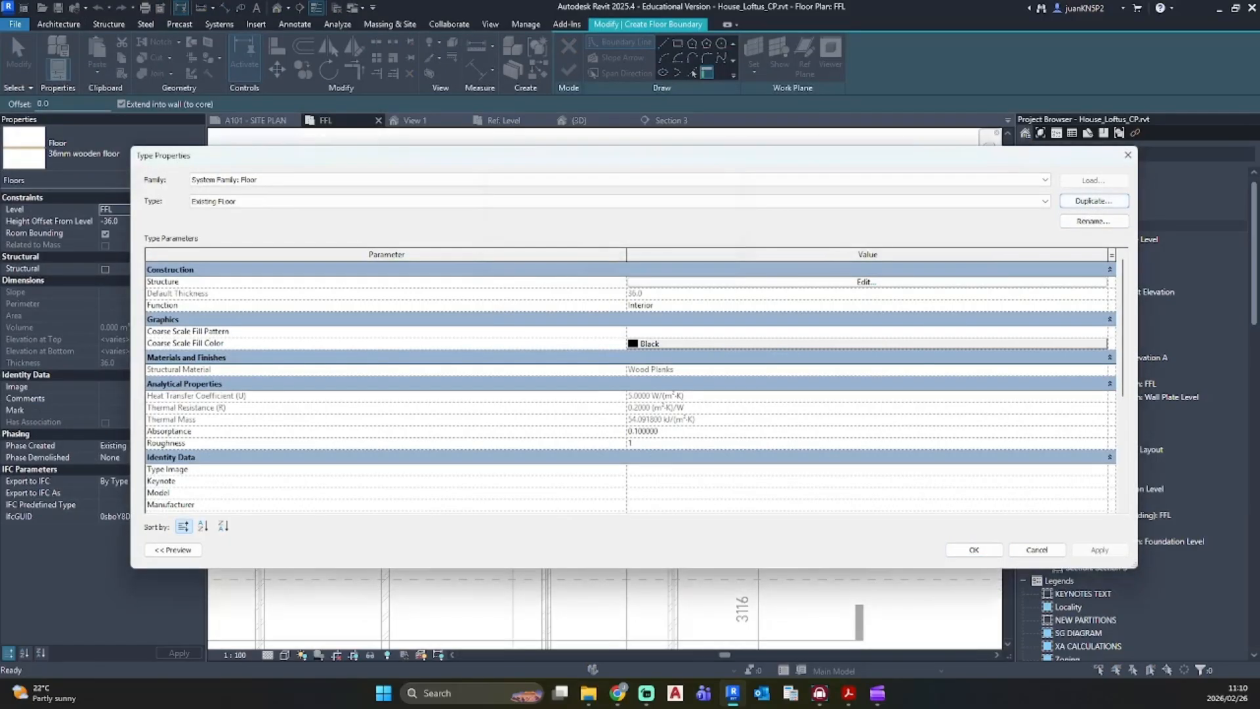
# Step: Read the FLOORS specification in the approved plans PDF for the screed and concrete bed thicknesses, and return to Revit
pyautogui.click(848, 696)
pyautogui.scroll(5, 718, 401)
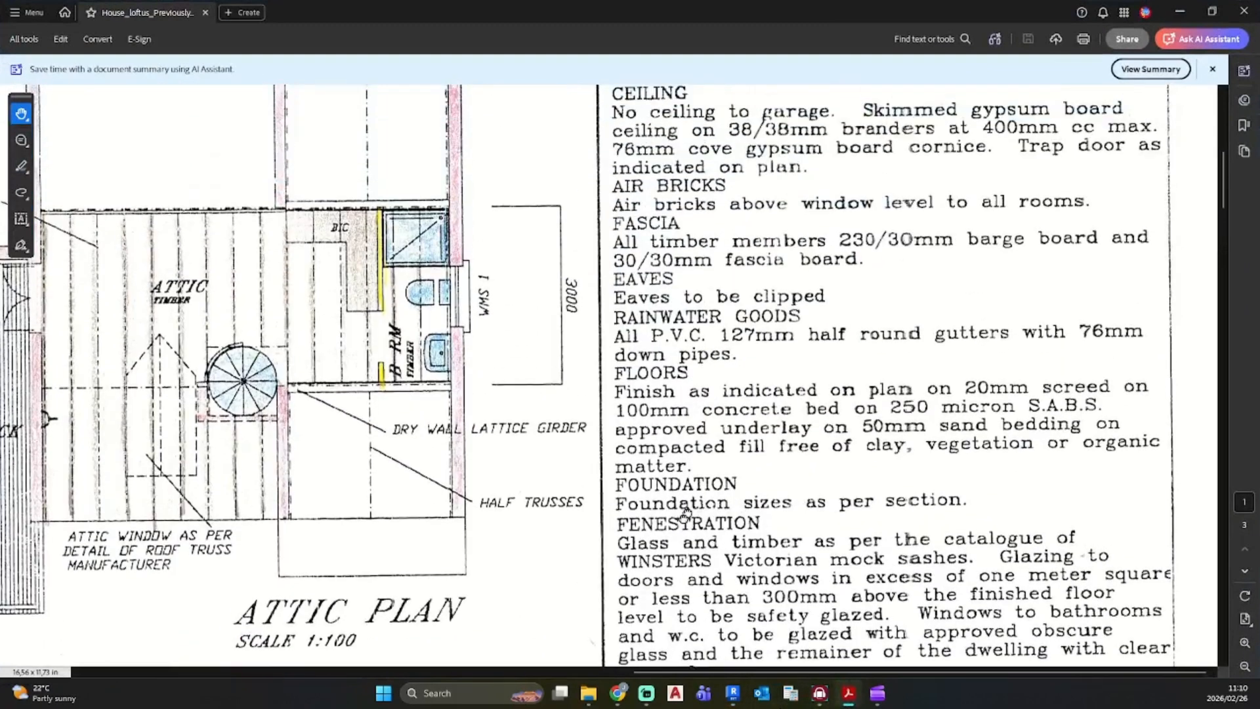
pyautogui.scroll(3, 719, 402)
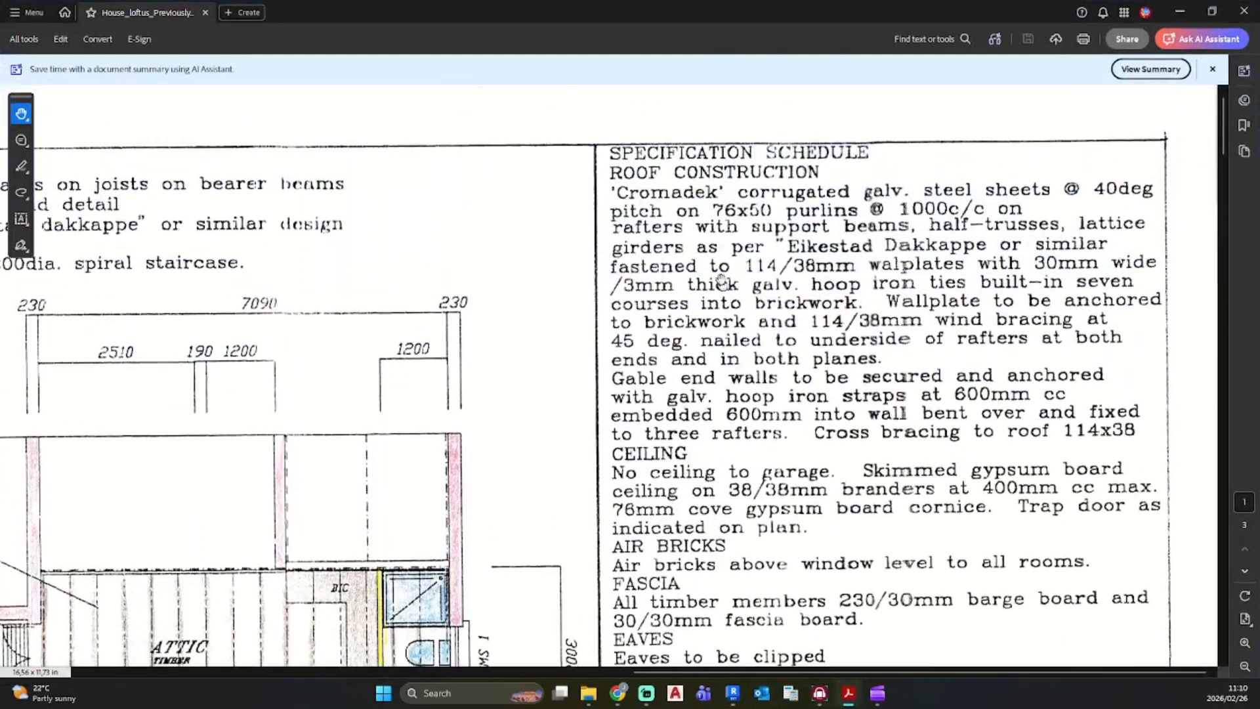
pyautogui.scroll(-2, 709, 510)
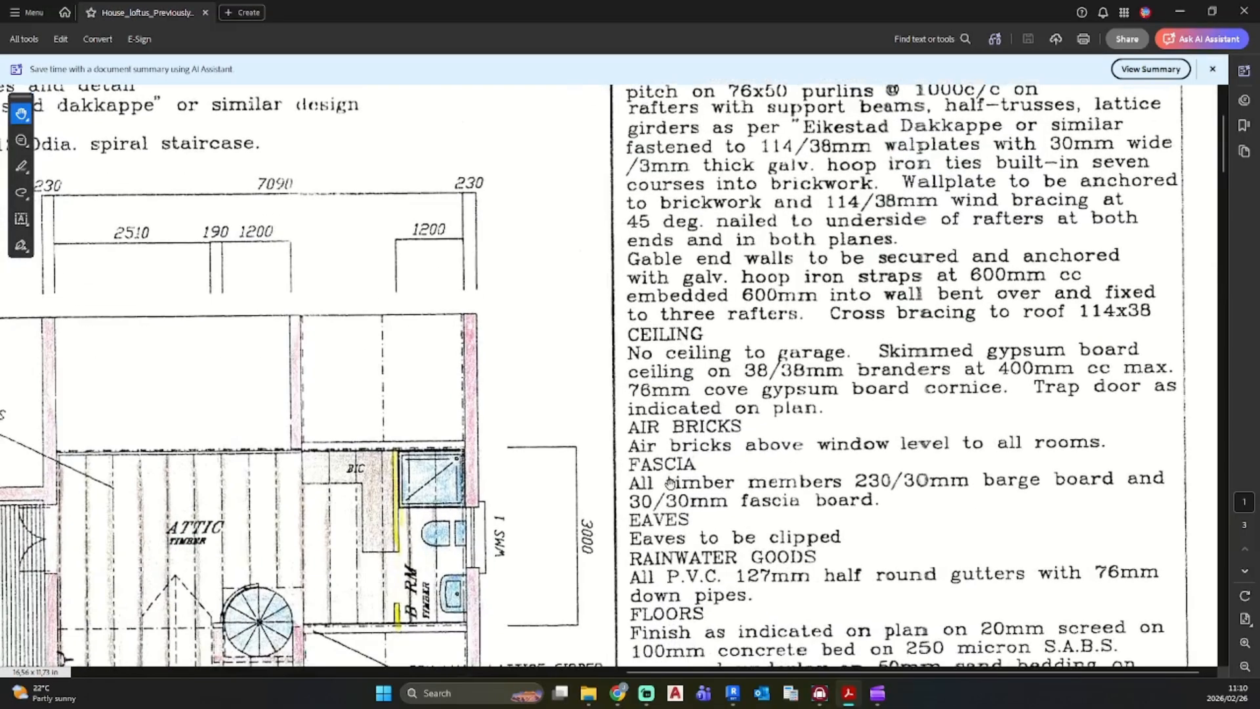
pyautogui.scroll(-2, 672, 556)
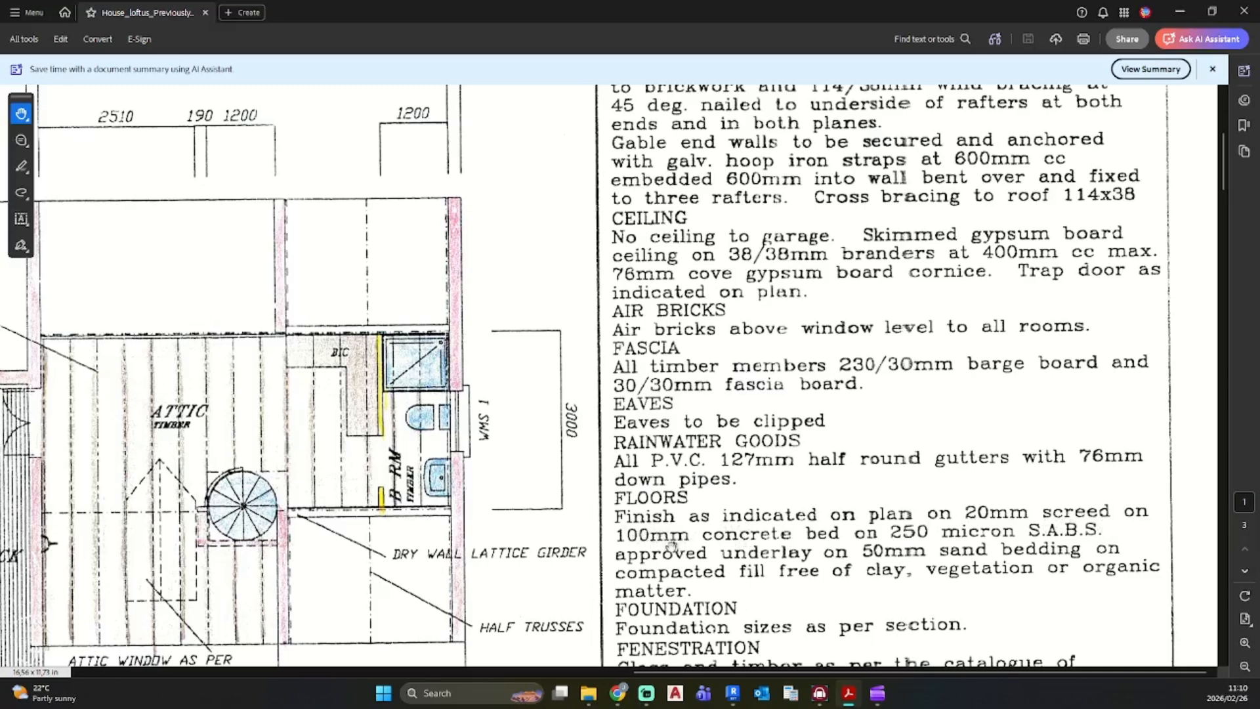
pyautogui.moveTo(734, 4); pyautogui.dragTo(0, 216)
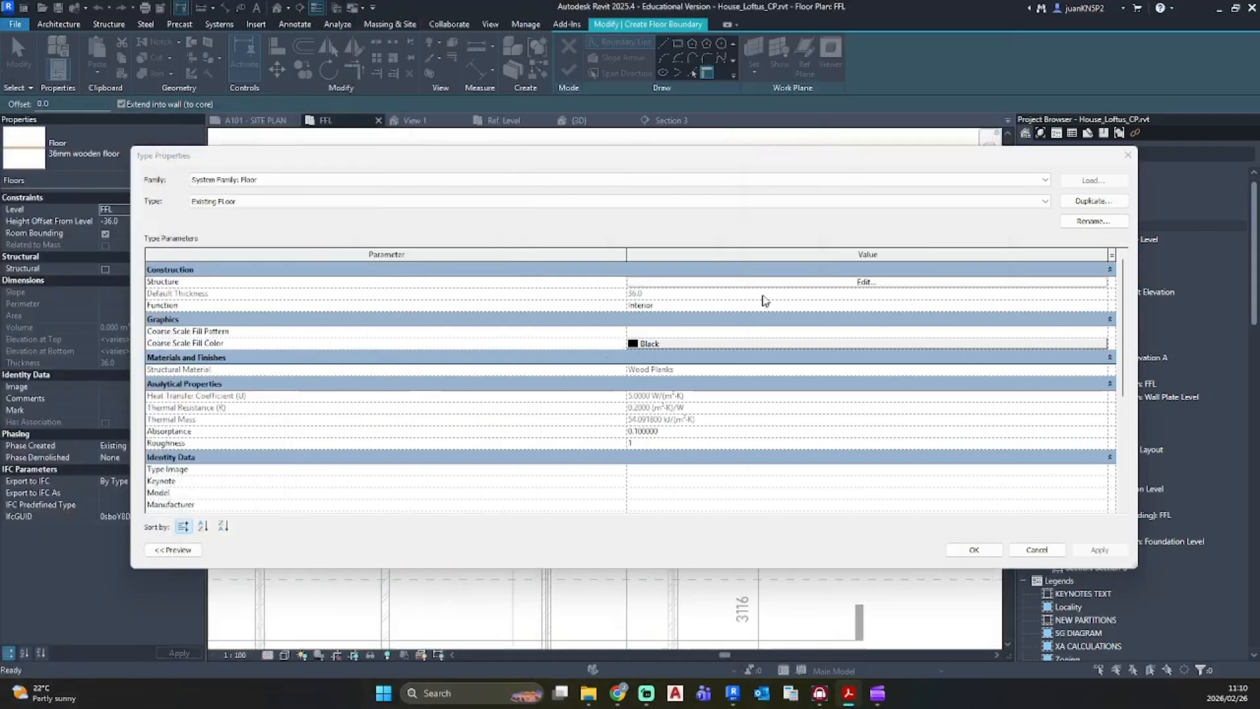
# Step: Edit the Existing Floor structure so its core layer uses Existing INfill Concrete with a thickness of 100
pyautogui.click(833, 283)
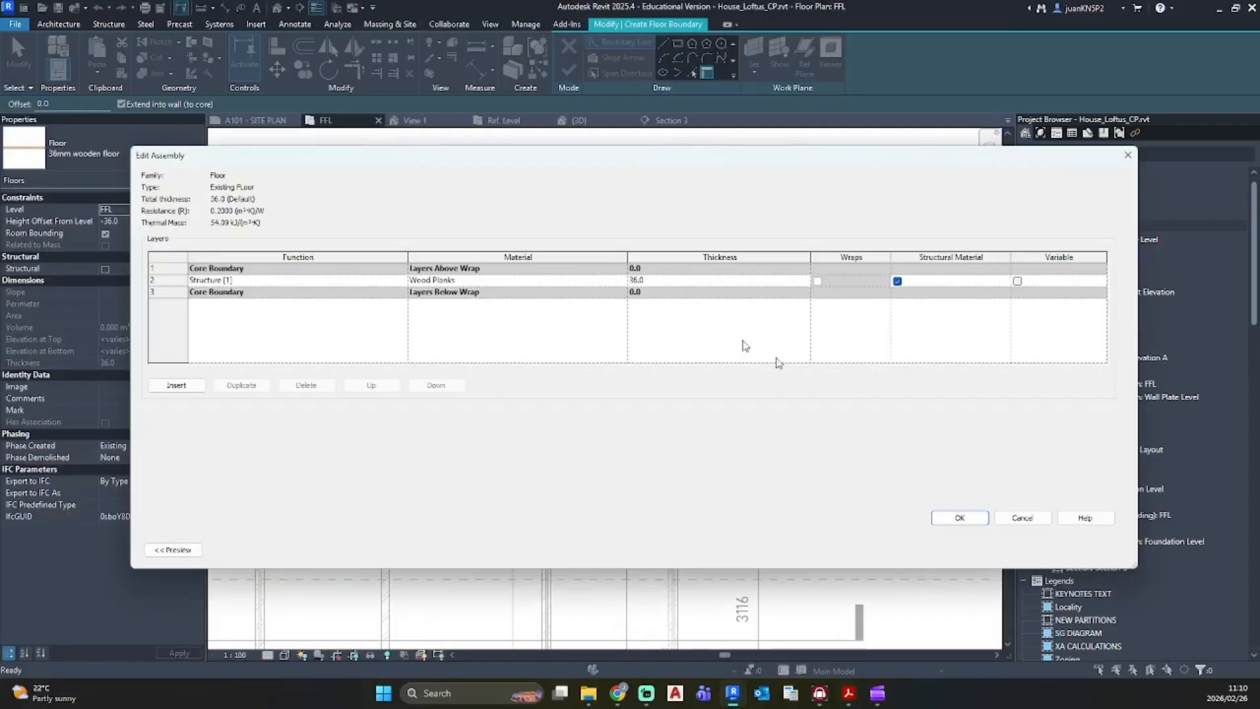
pyautogui.click(623, 281)
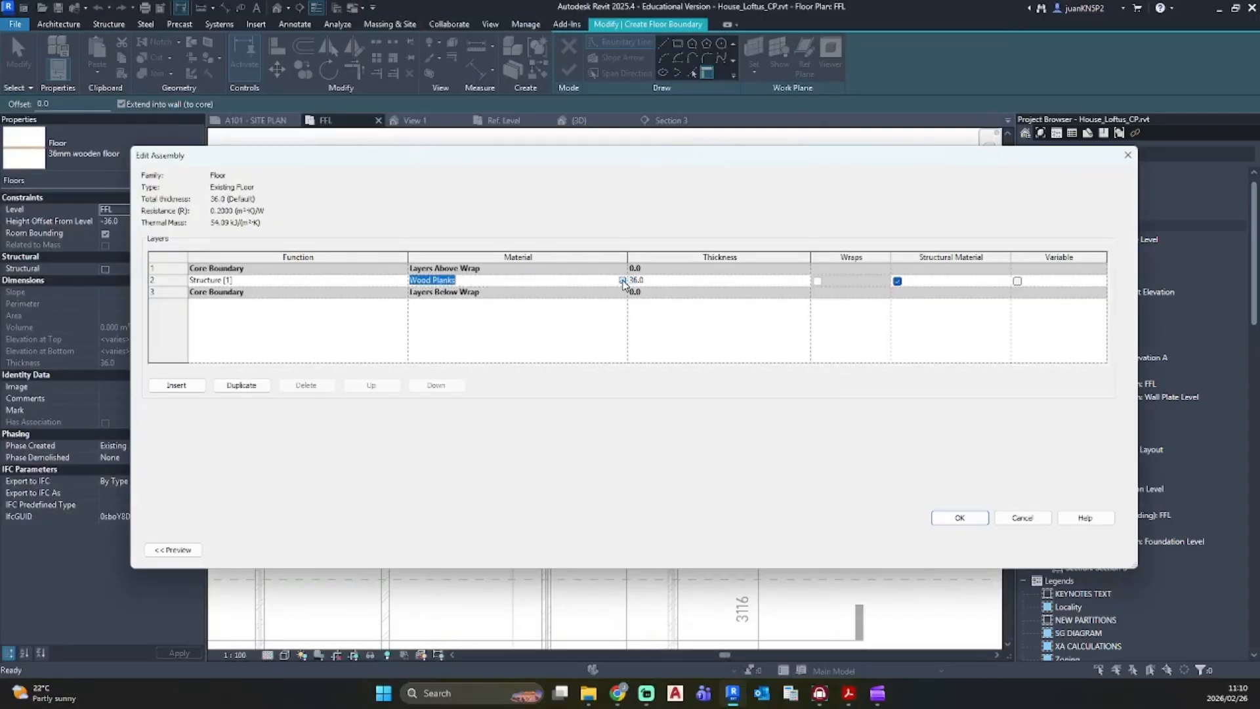
pyautogui.click(623, 281)
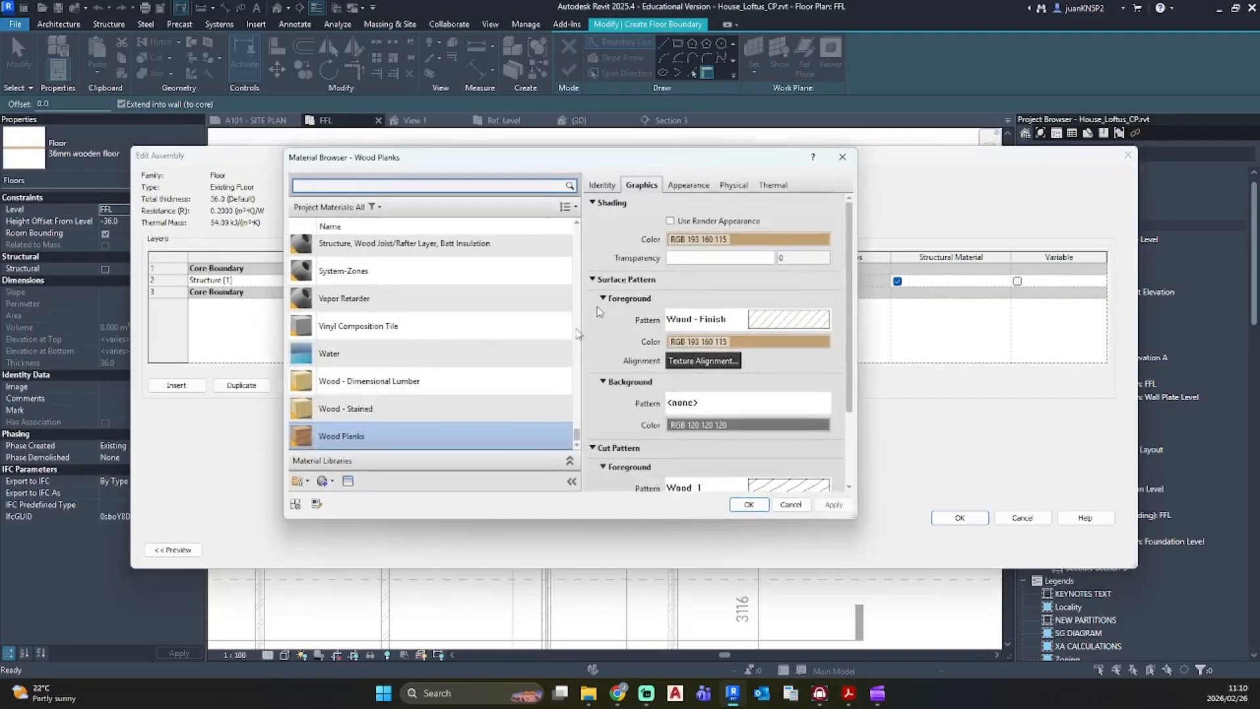
pyautogui.scroll(4, 448, 380)
pyautogui.scroll(15, 449, 384)
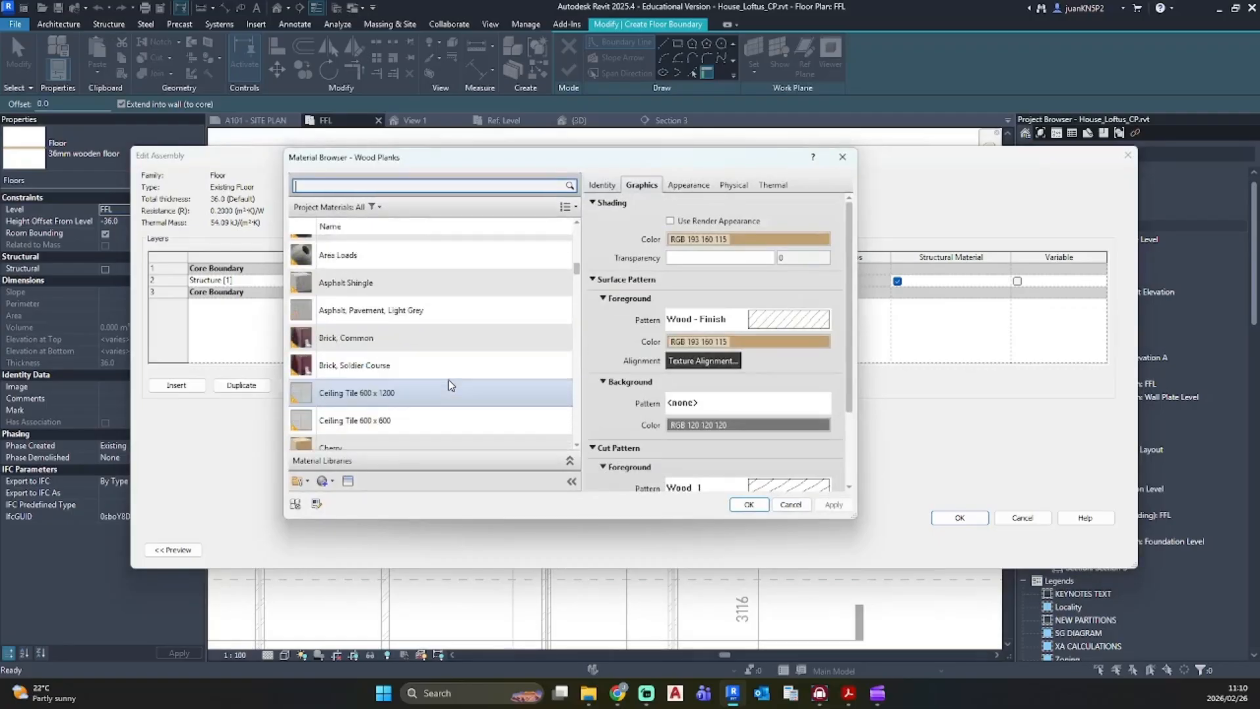
pyautogui.scroll(-5, 449, 385)
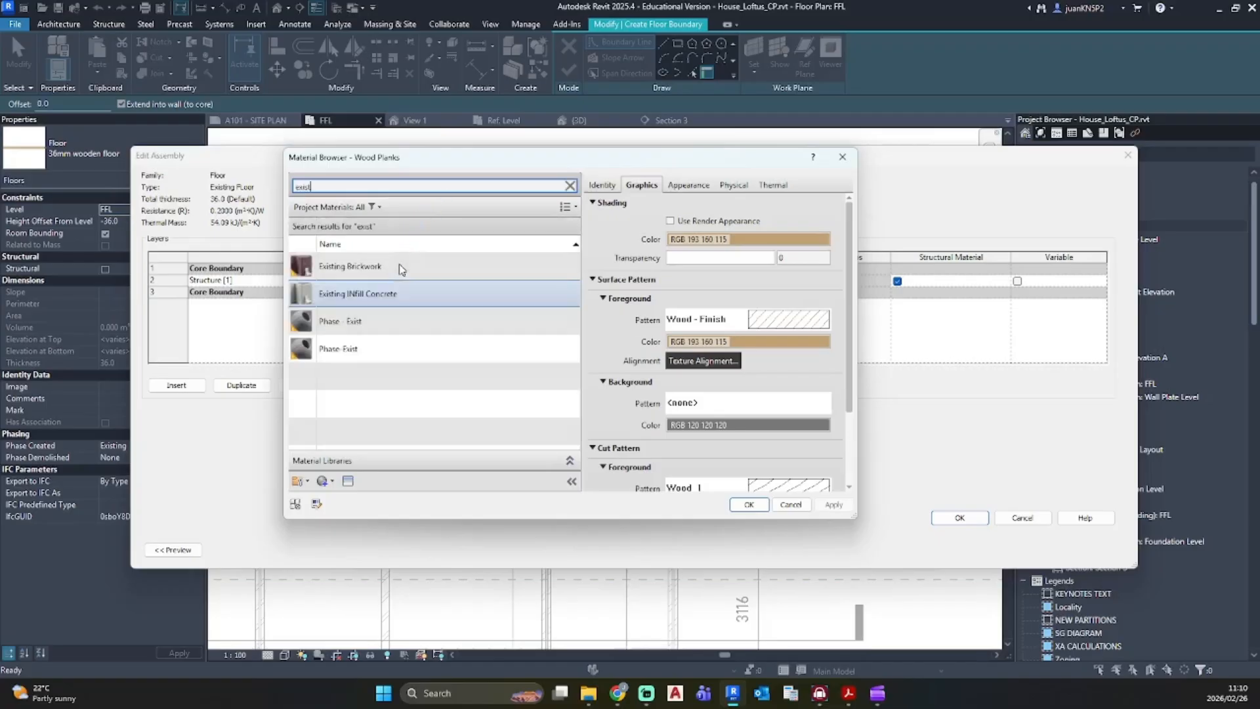
pyautogui.click(381, 301)
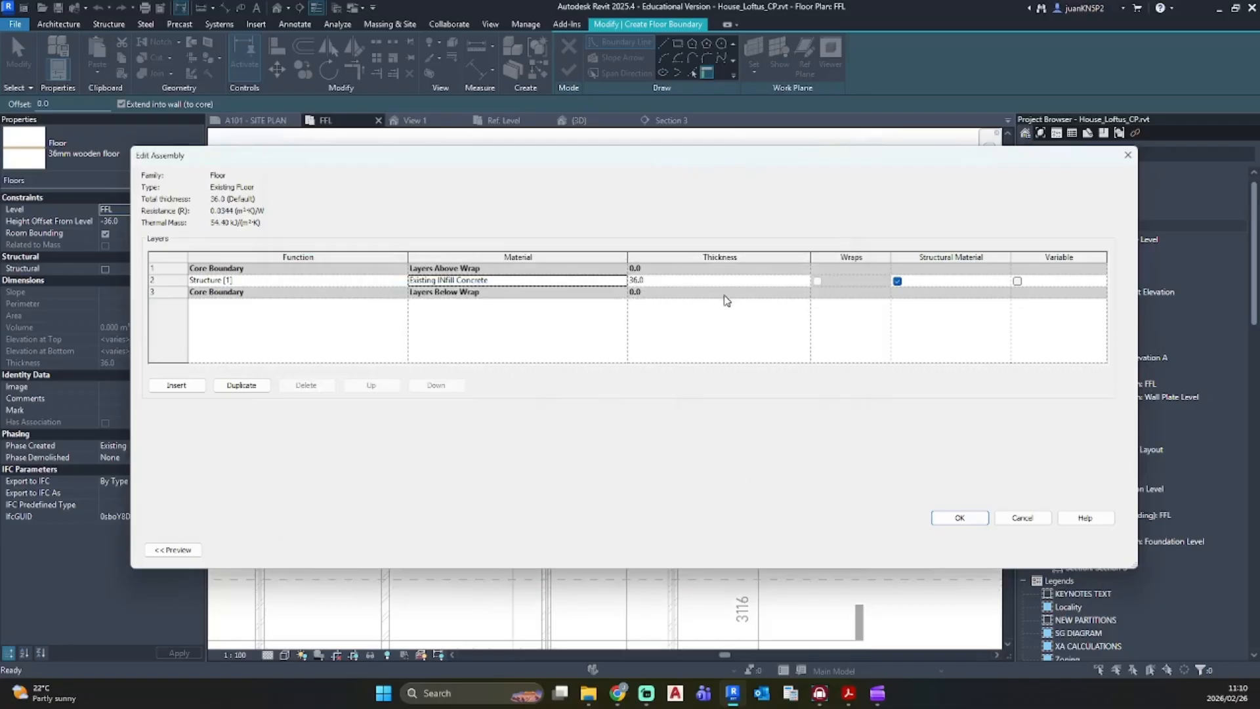
pyautogui.press('Tab')
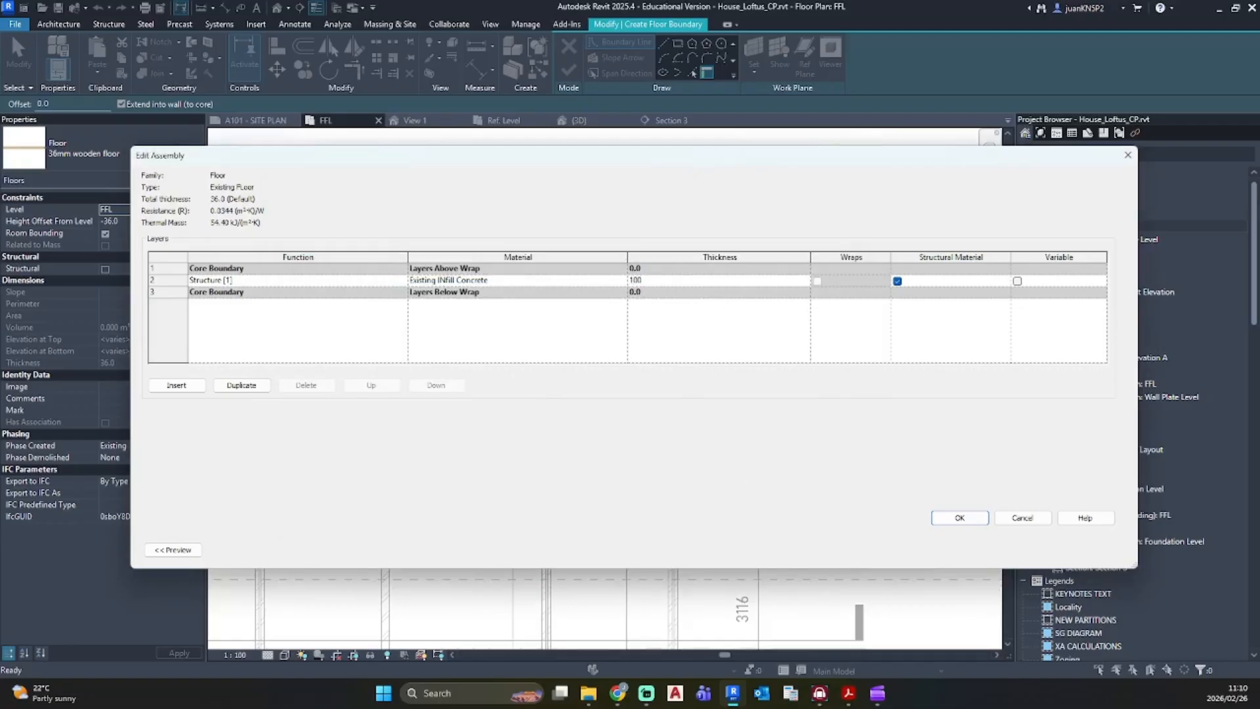
pyautogui.click(733, 323)
# Step: Insert a layer above the upper core boundary and duplicate the Existing INfill Concrete material as Existing Screed for it
pyautogui.click(187, 387)
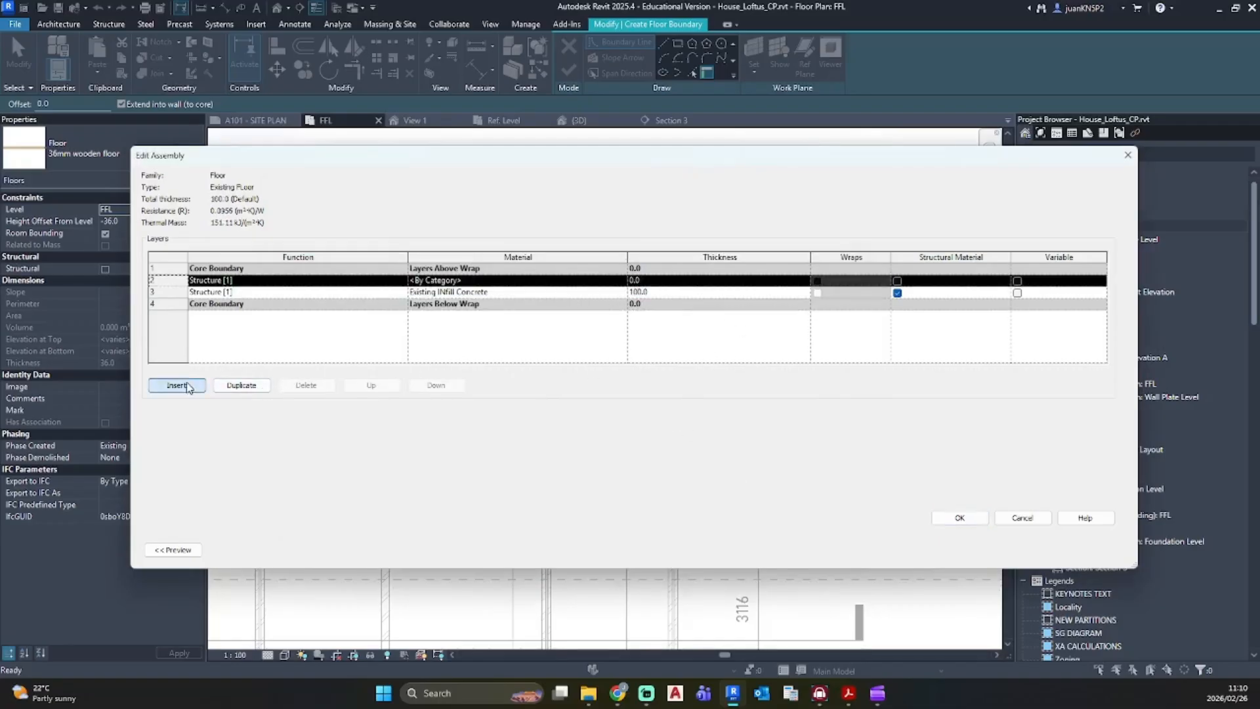
pyautogui.click(373, 387)
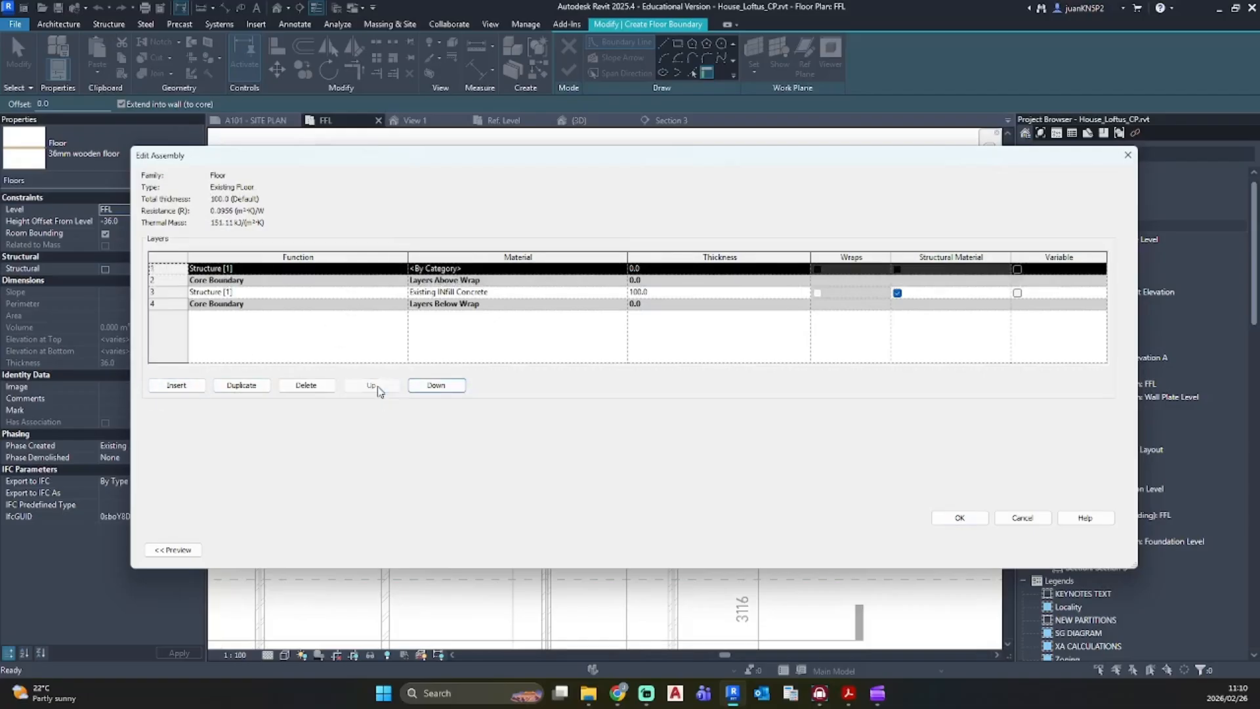
pyautogui.click(622, 269)
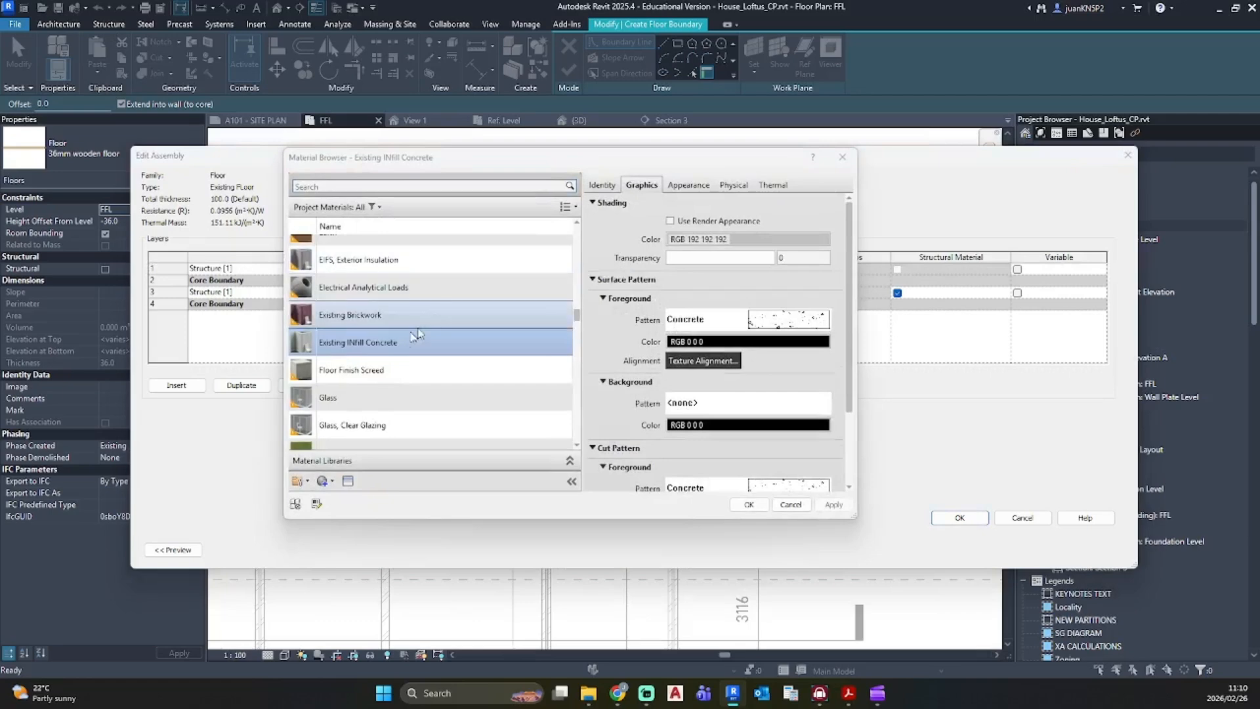
pyautogui.rightClick(402, 337)
pyautogui.click(448, 362)
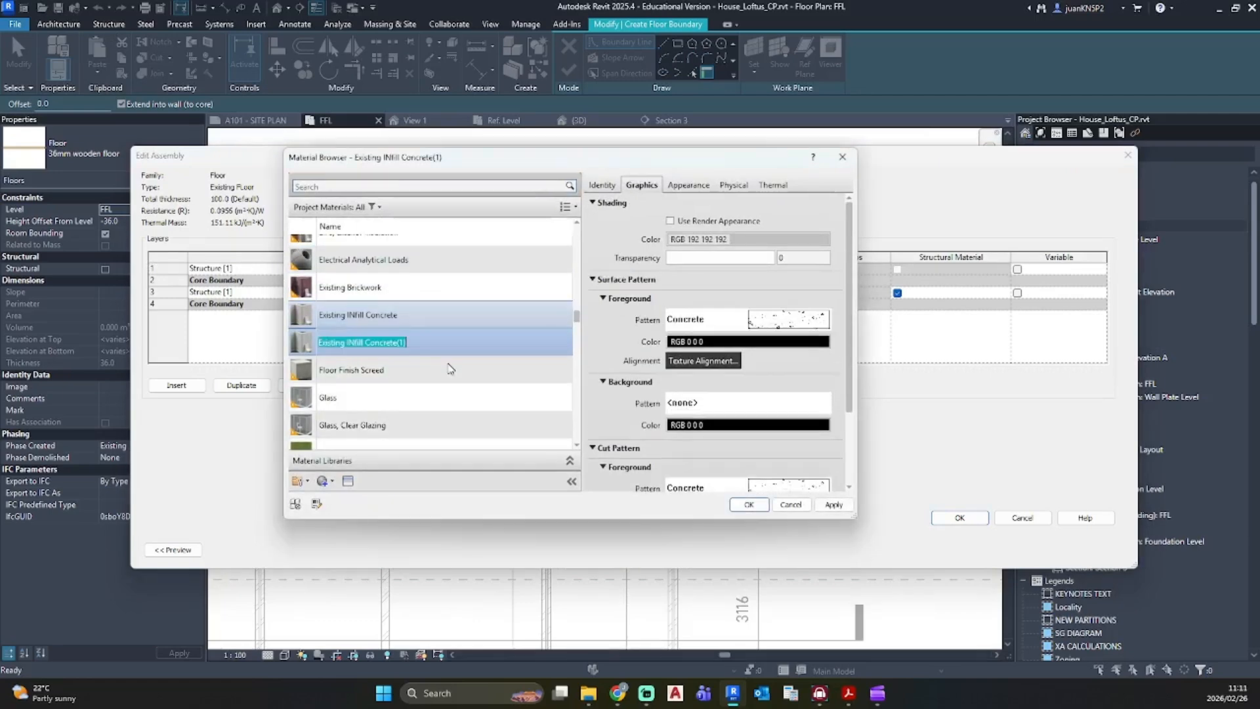
pyautogui.write('Existi')
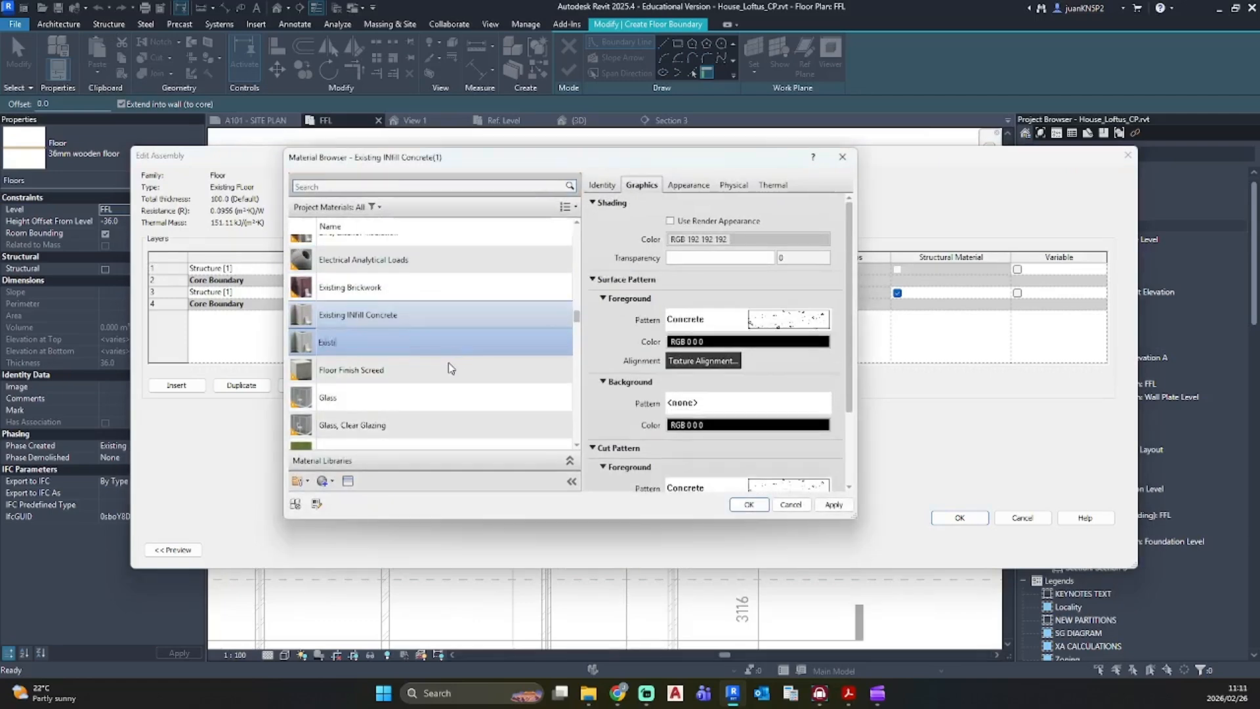
pyautogui.write('ng Screed')
pyautogui.press('Return')
# Step: Set Existing Screed's foreground surface pattern to No pattern and assign the material to the new layer
pyautogui.click(776, 321)
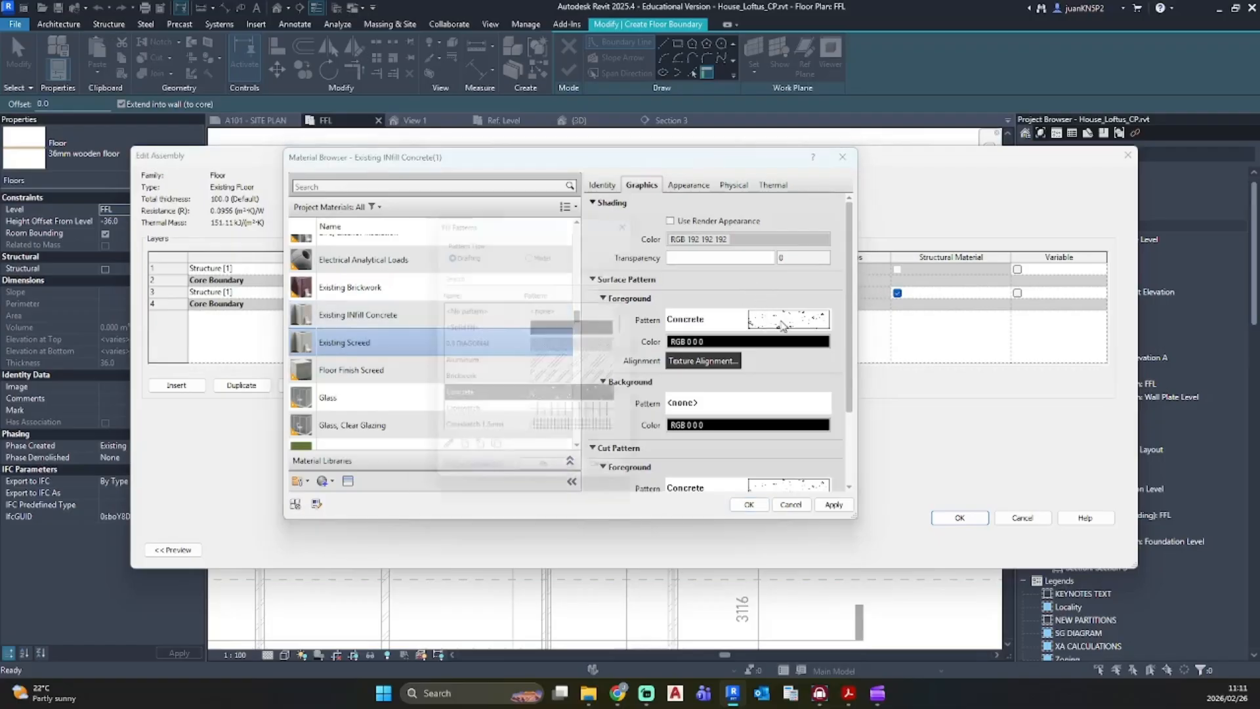
pyautogui.click(548, 312)
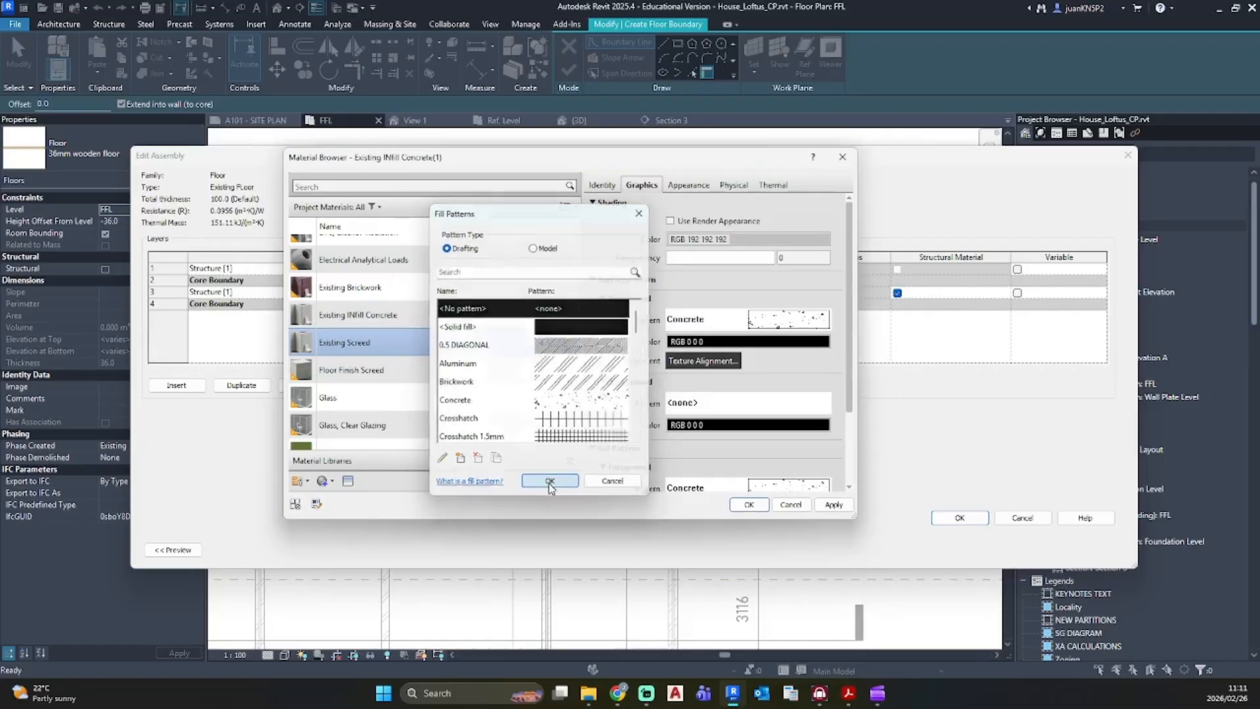
pyautogui.click(552, 481)
pyautogui.click(748, 503)
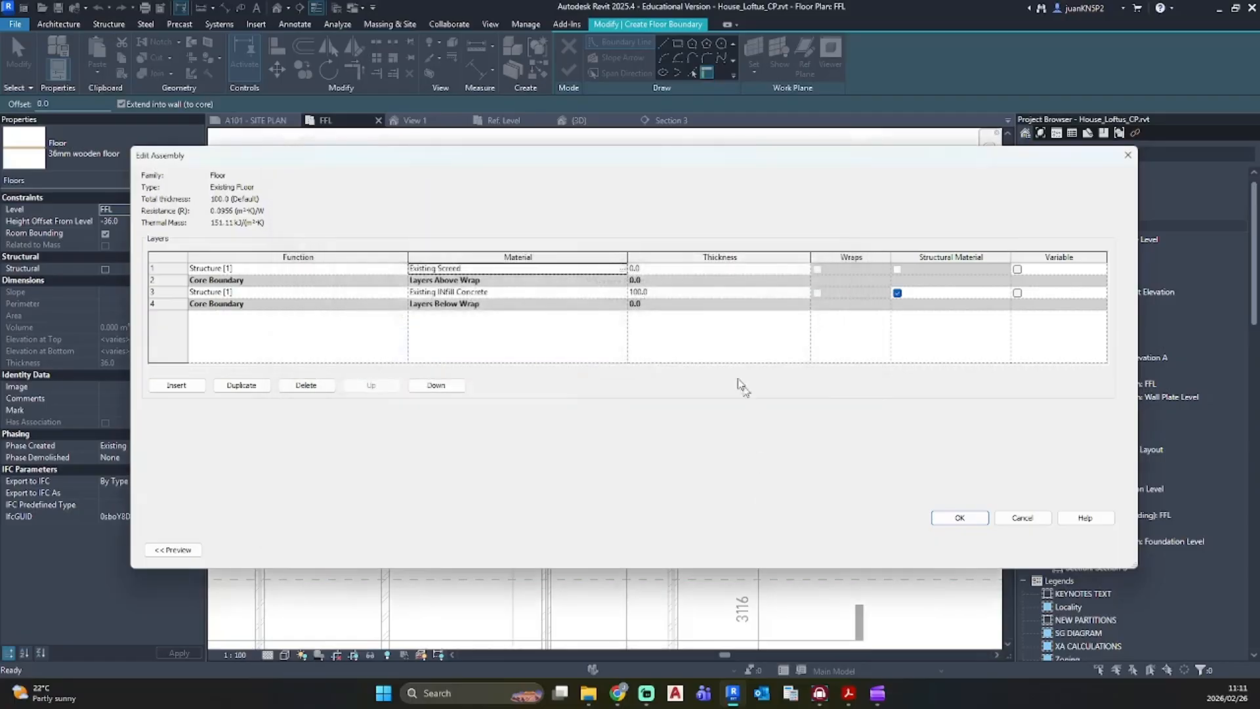
# Step: Set the screed layer's thickness to 20 and apply the Existing Floor type changes
pyautogui.click(692, 270)
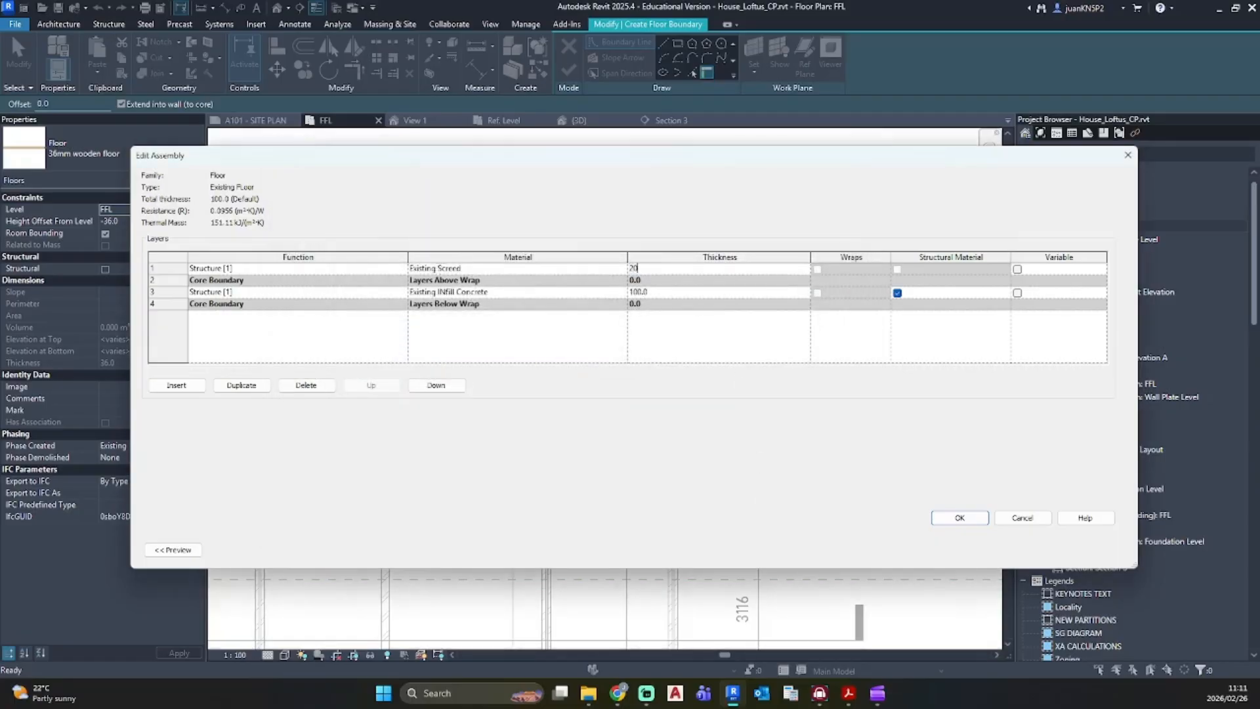
pyautogui.click(959, 517)
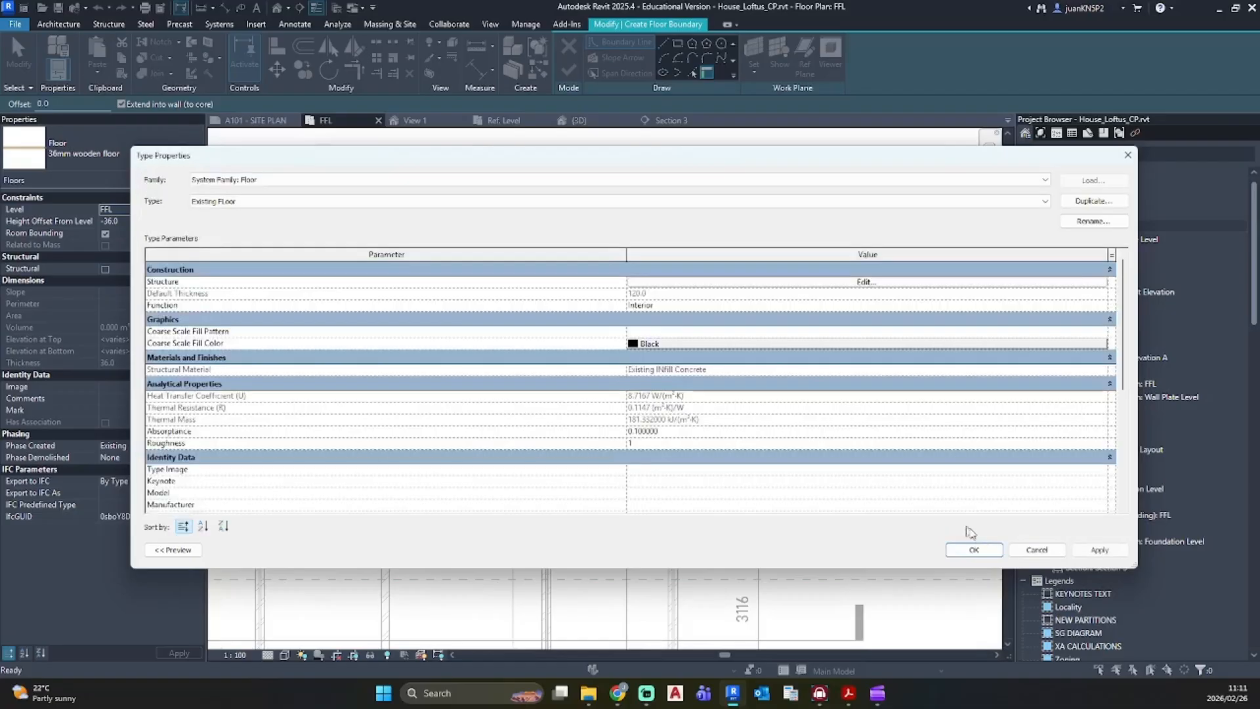
pyautogui.click(1100, 550)
pyautogui.click(965, 549)
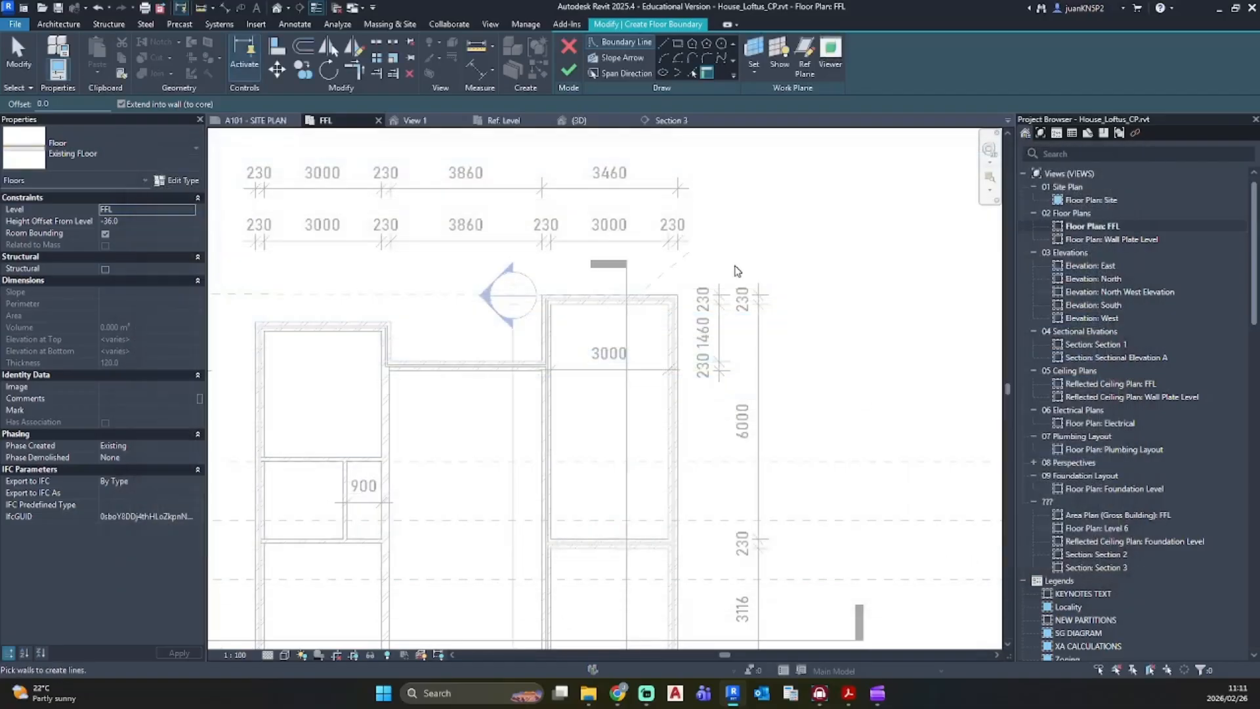
# Step: Sketch a rectangular floor boundary about 3140 mm wide around the garage room, with its corners on the wall leaf faces
pyautogui.click(677, 43)
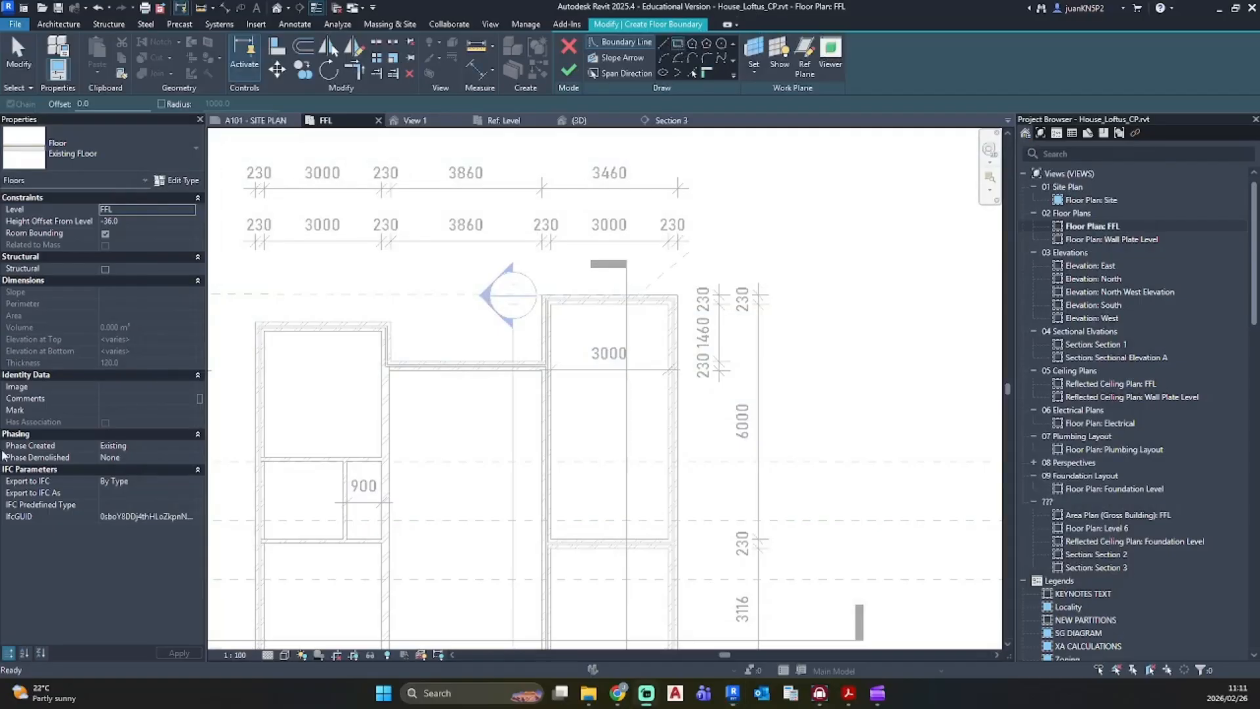
pyautogui.scroll(6, 563, 351)
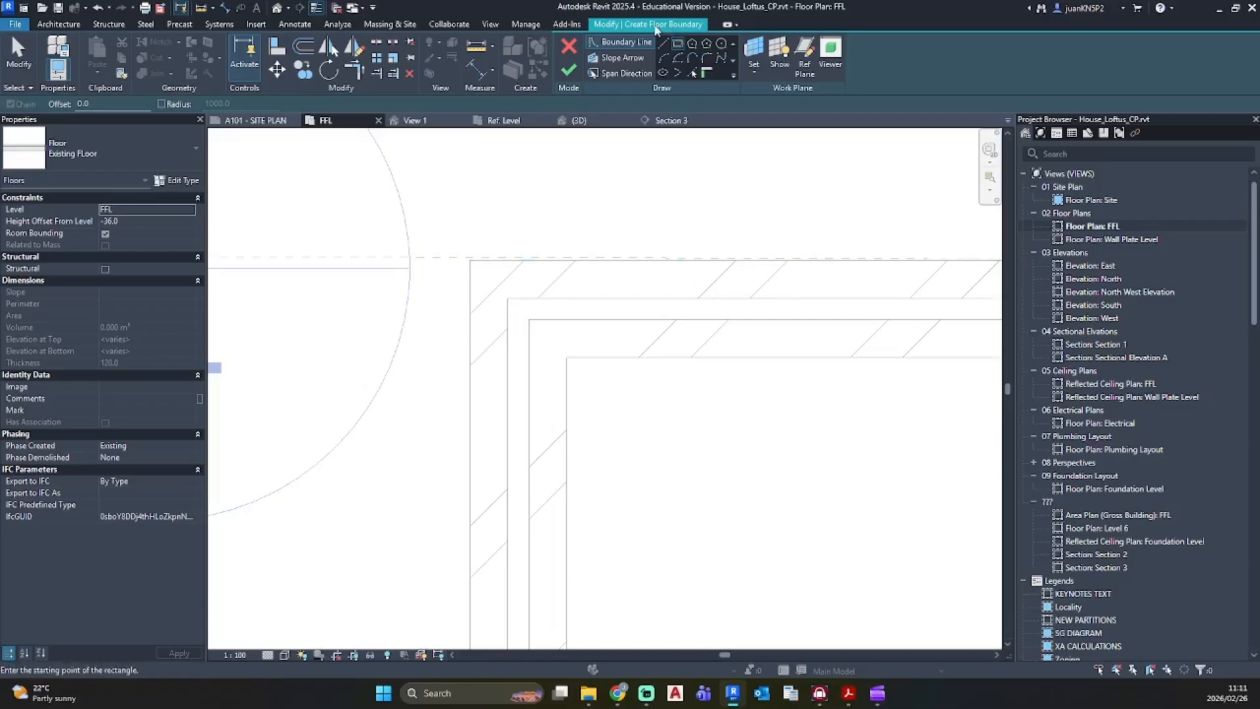
pyautogui.click(567, 299)
pyautogui.scroll(-6, 713, 487)
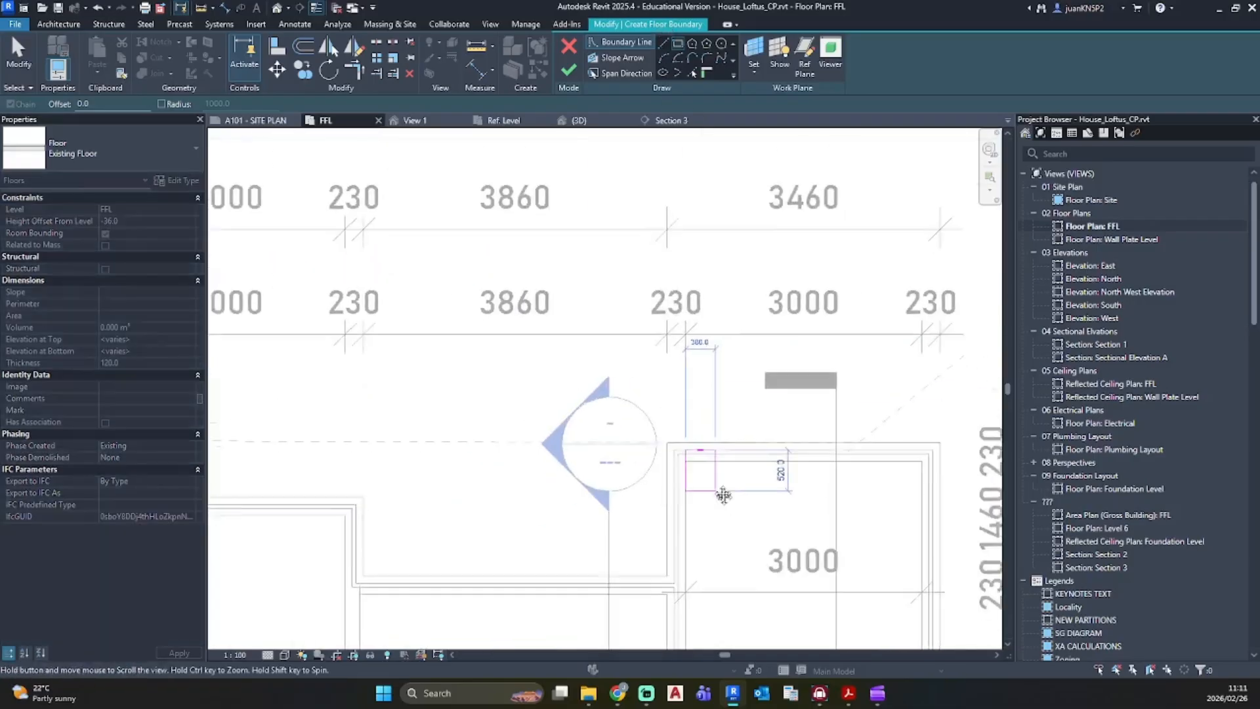
pyautogui.moveTo(722, 494); pyautogui.dragTo(568, 200, button='middle')
pyautogui.moveTo(720, 539); pyautogui.dragTo(650, 431, button='middle')
pyautogui.scroll(4, 698, 570)
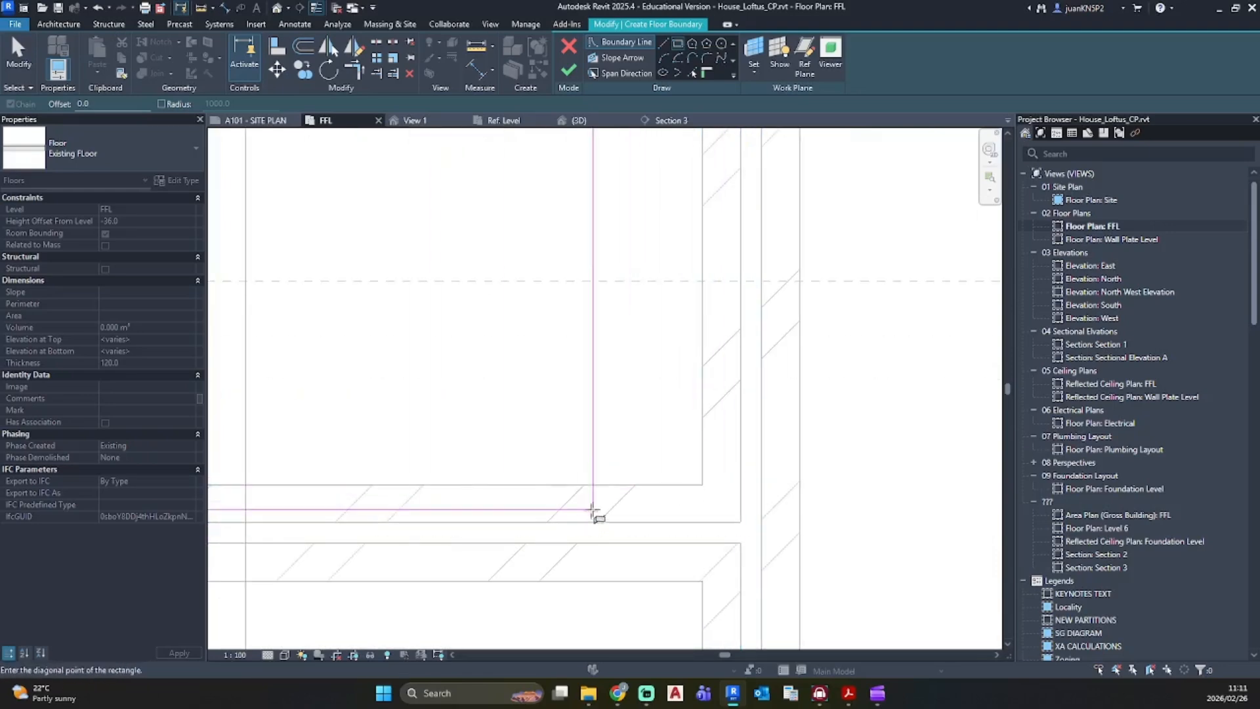
pyautogui.click(752, 485)
# Step: Examine how the garage floor boundary lines sit against the cavity wall leaves at the room's corners and upper edge
pyautogui.scroll(3, 714, 493)
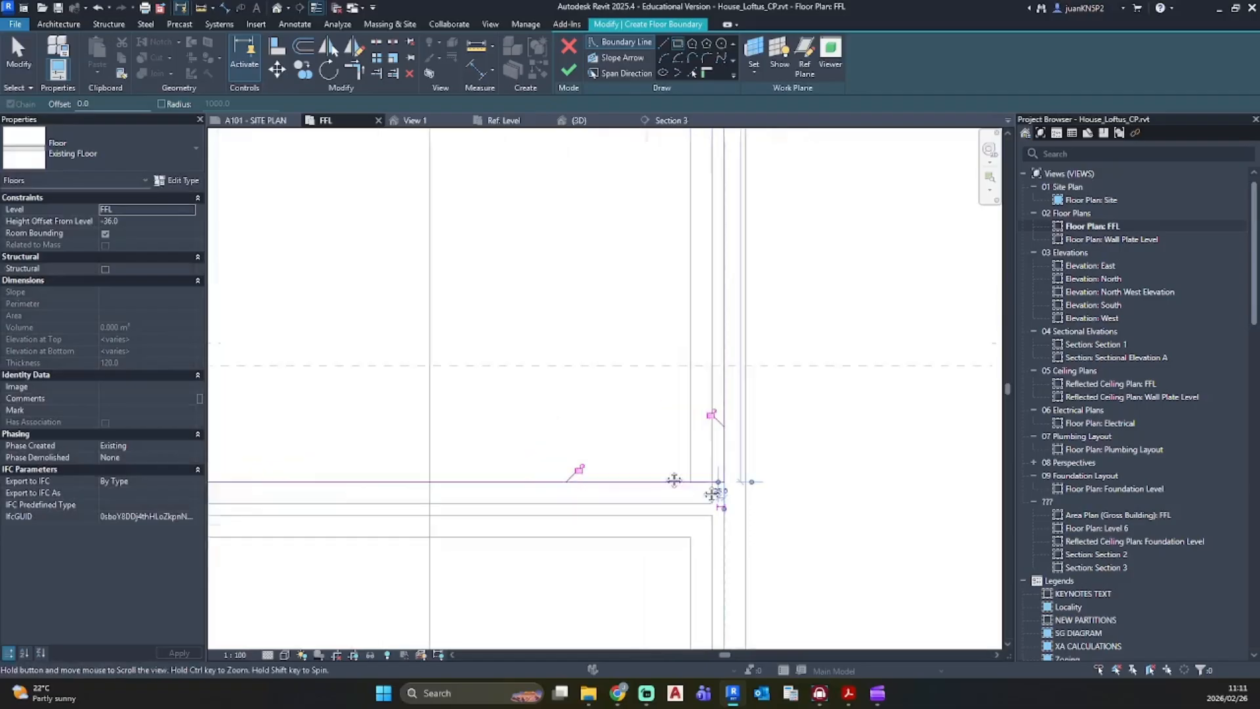
pyautogui.scroll(-2, 548, 473)
pyautogui.scroll(4, 562, 416)
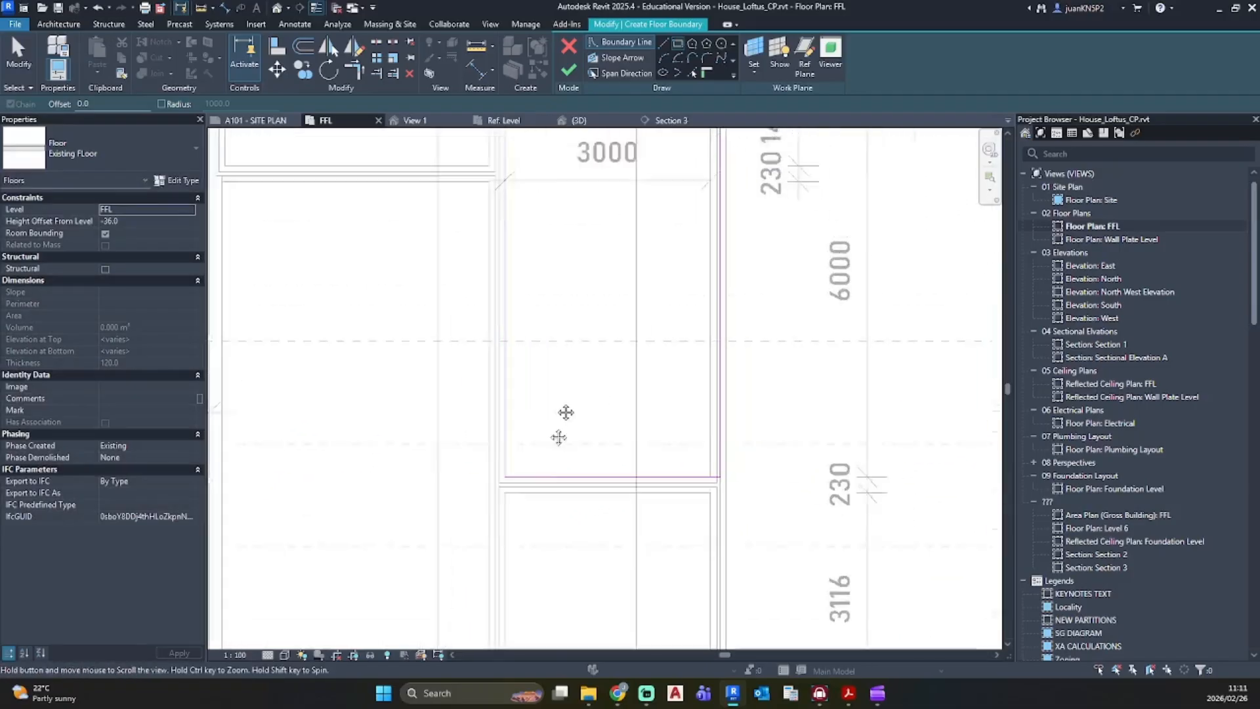
pyautogui.moveTo(527, 313); pyautogui.dragTo(516, 347, button='middle')
pyautogui.scroll(3, 632, 304)
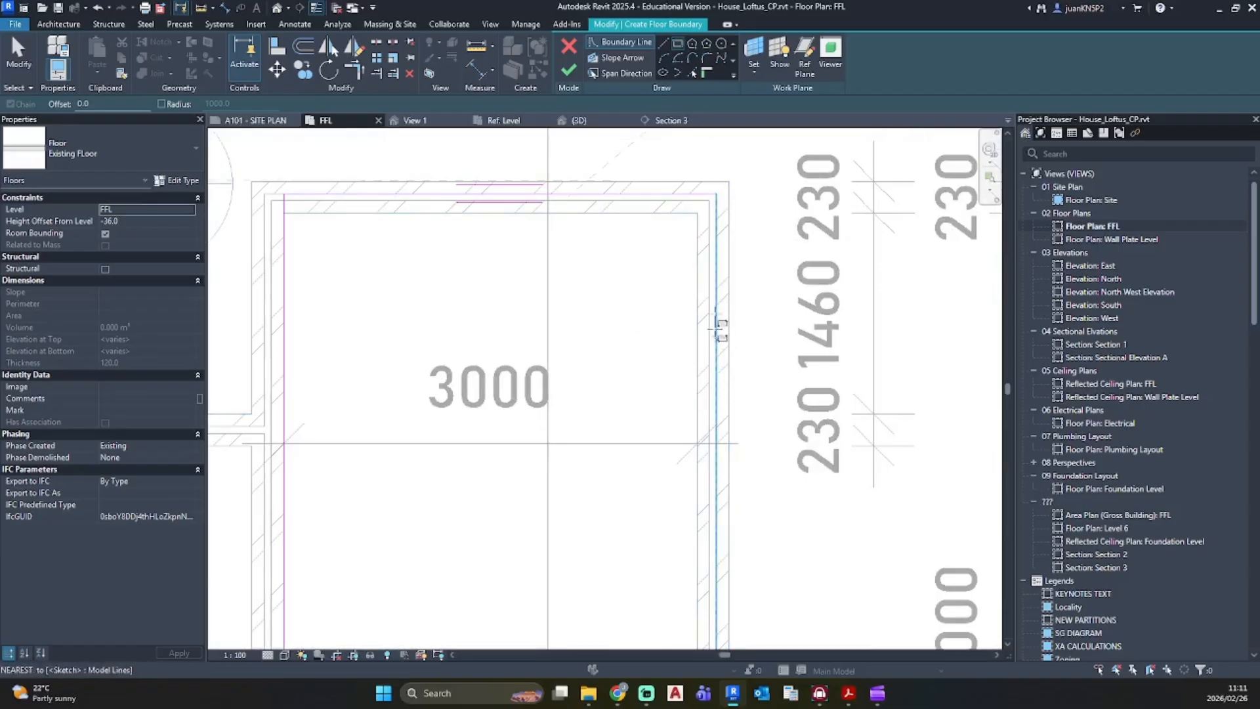
pyautogui.click(366, 195)
pyautogui.scroll(3, 367, 198)
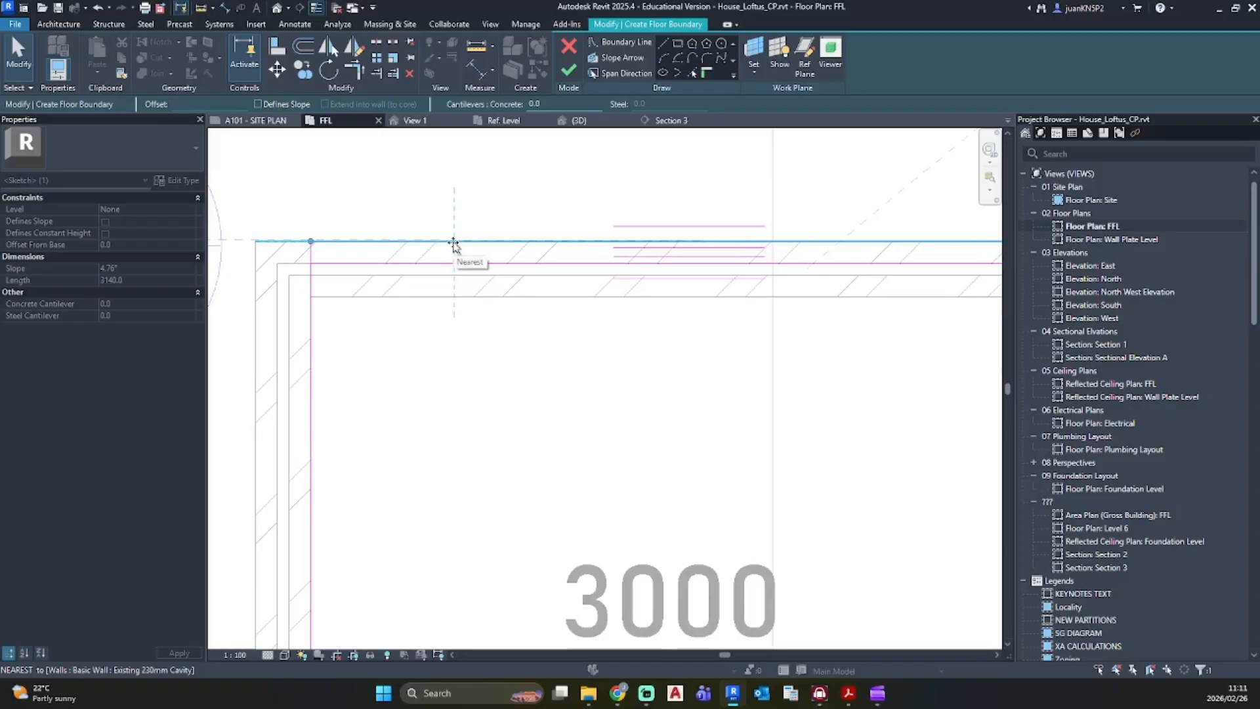
pyautogui.press('Escape')
pyautogui.scroll(-3, 555, 317)
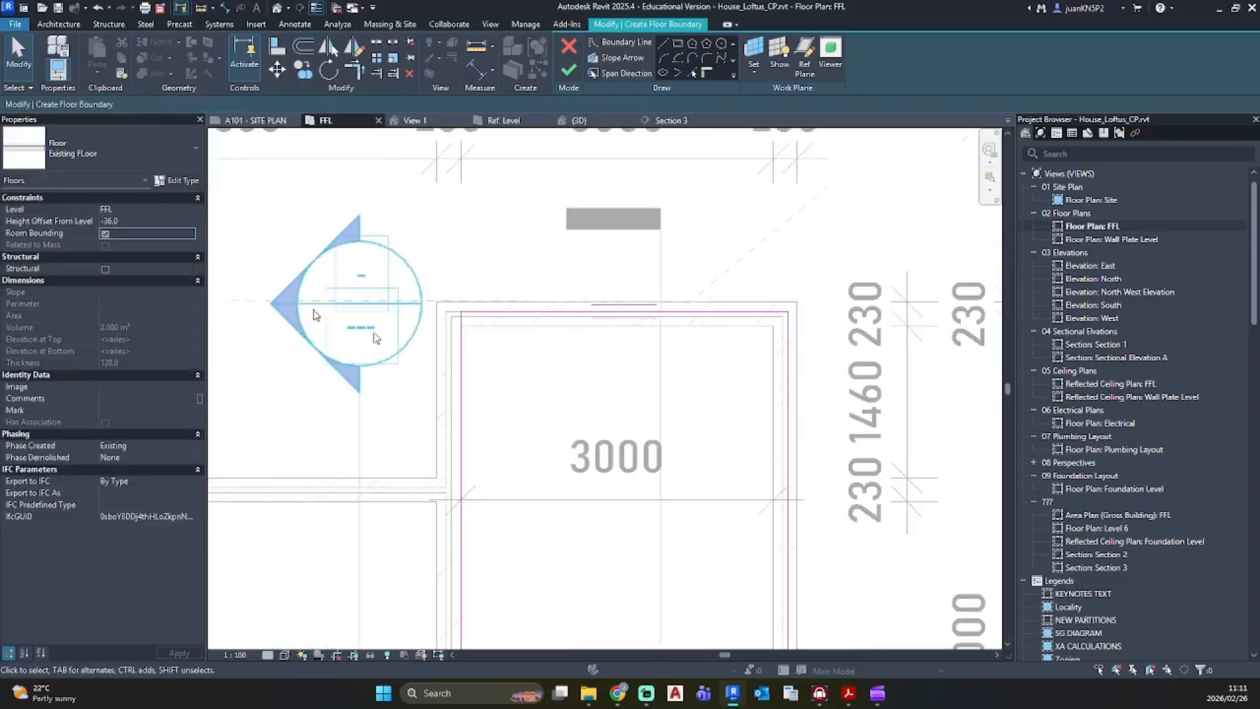
# Step: Set the floor's level to Garage FFL with a 0.0 height offset and finish the floor sketch
pyautogui.click(190, 210)
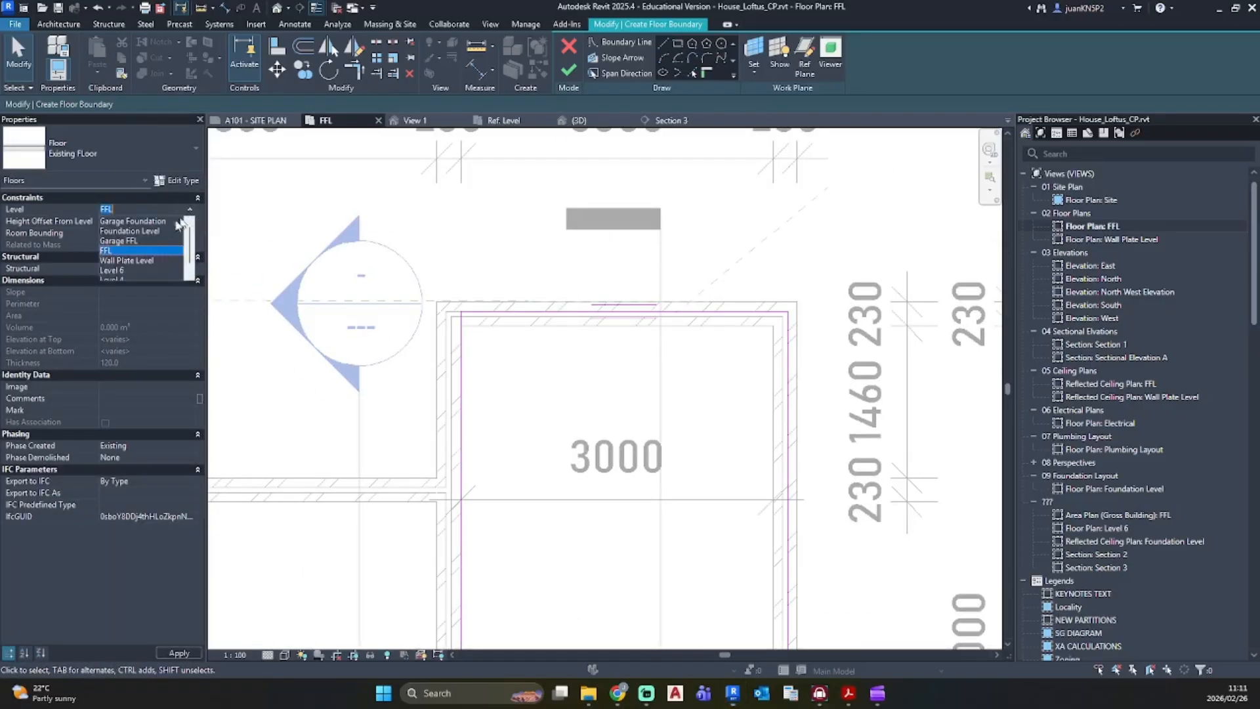
pyautogui.click(134, 240)
pyautogui.click(142, 224)
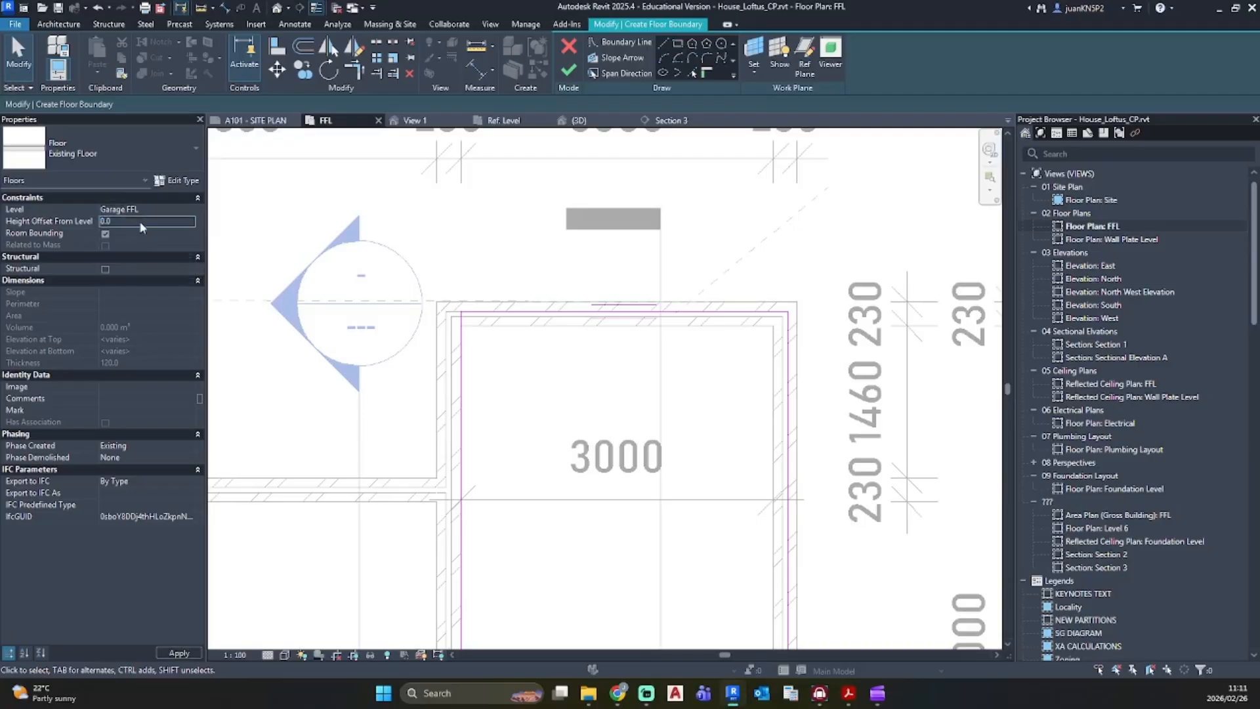
pyautogui.click(569, 69)
pyautogui.press('Escape')
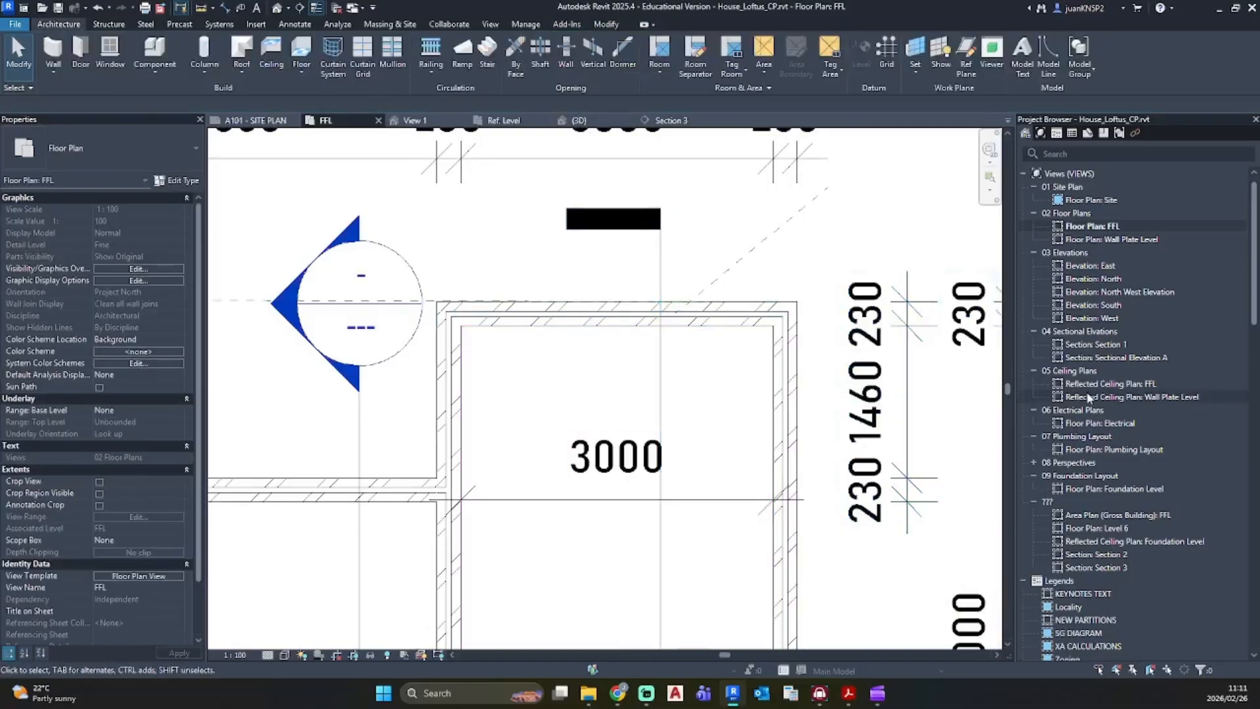
# Step: In Section 3, join the outer garage foundation wall's geometry with the existing garage floor slab
pyautogui.doubleClick(1089, 568)
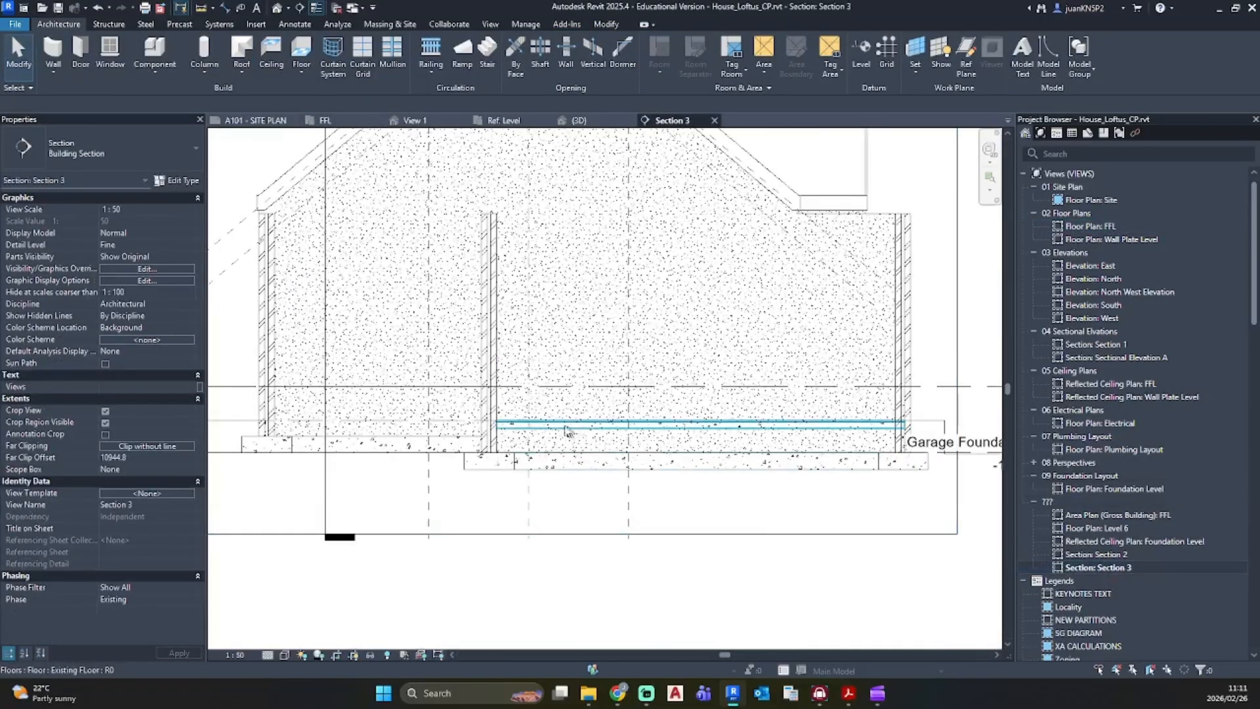
pyautogui.scroll(8, 518, 440)
pyautogui.scroll(-2, 754, 441)
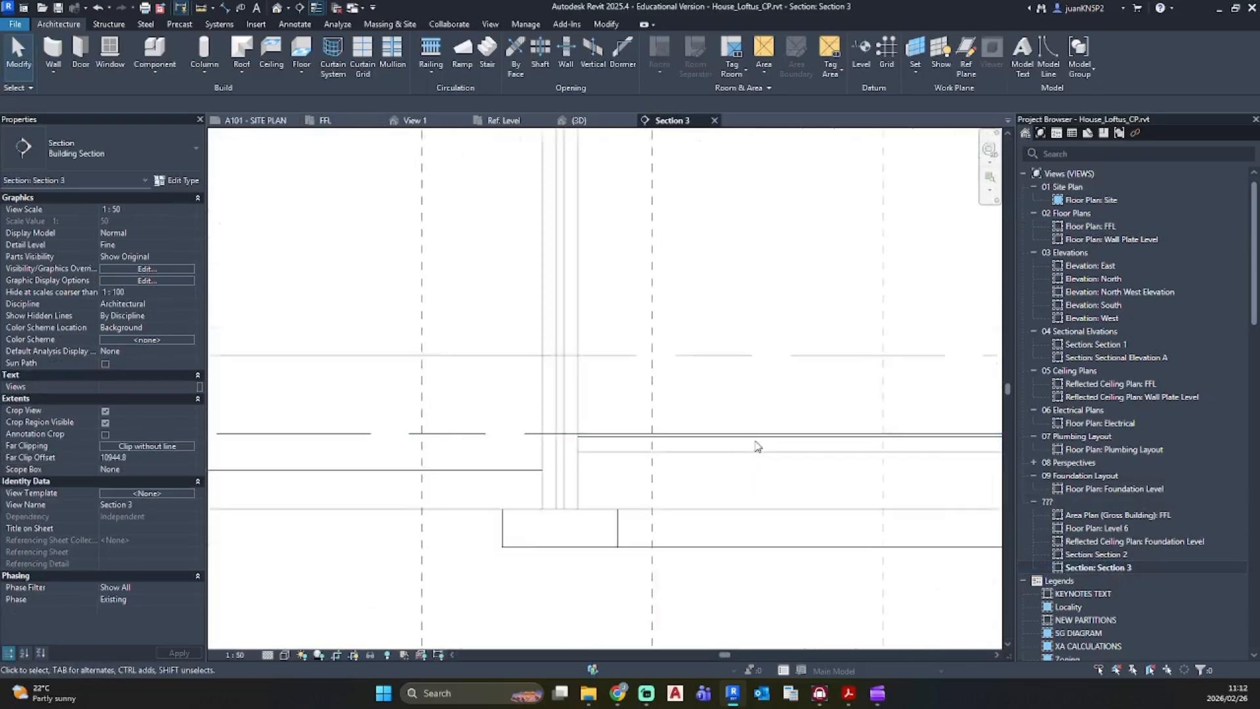
pyautogui.moveTo(784, 441); pyautogui.dragTo(348, 368, button='middle')
pyautogui.moveTo(908, 388); pyautogui.dragTo(697, 370, button='middle')
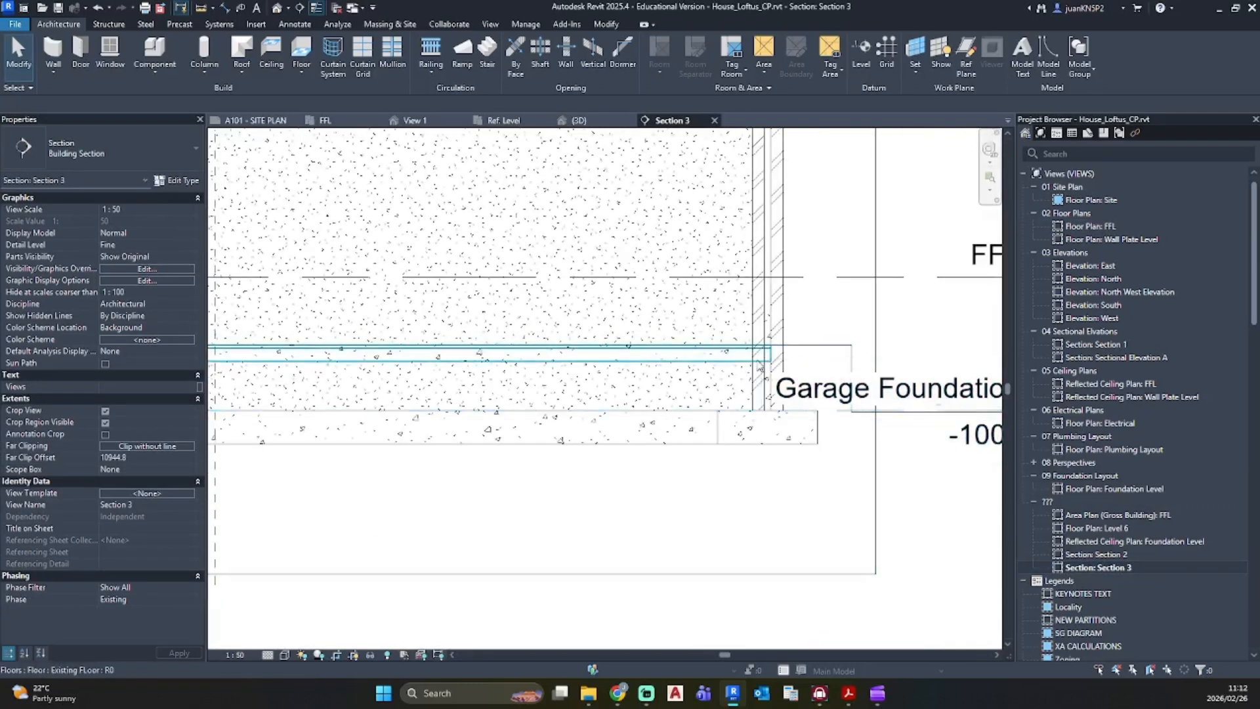
pyautogui.scroll(4, 755, 361)
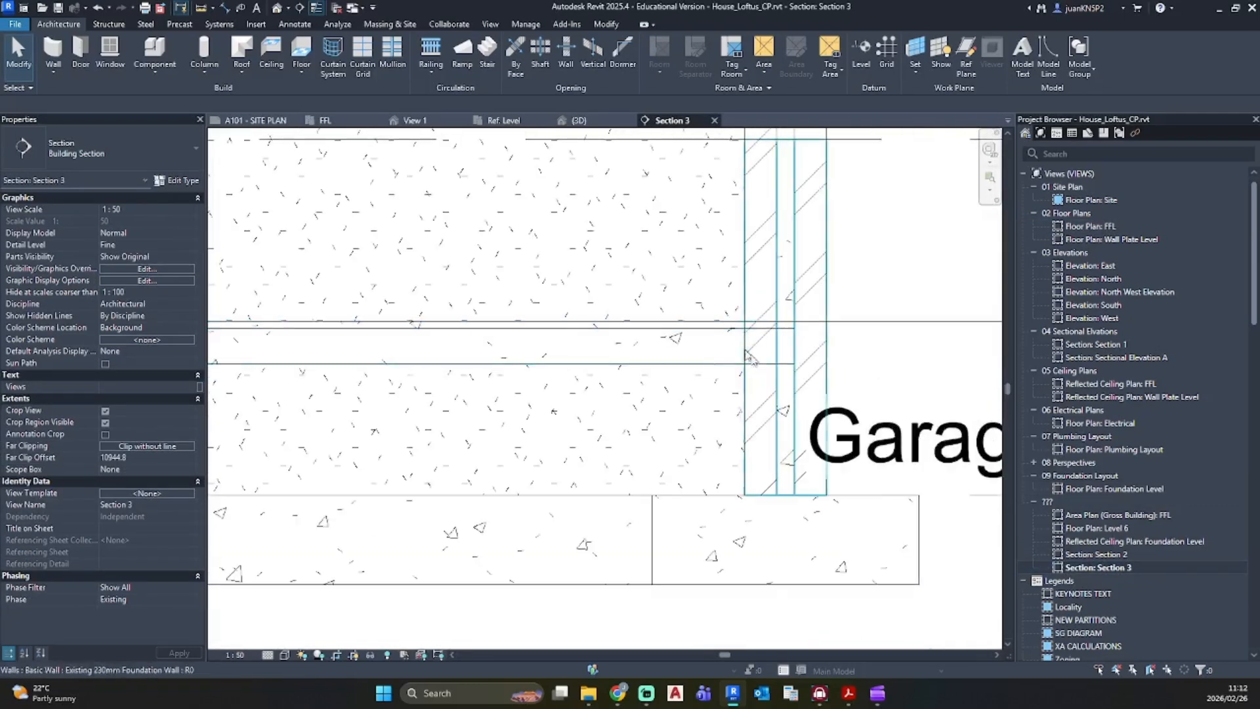
pyautogui.click(606, 25)
pyautogui.click(146, 73)
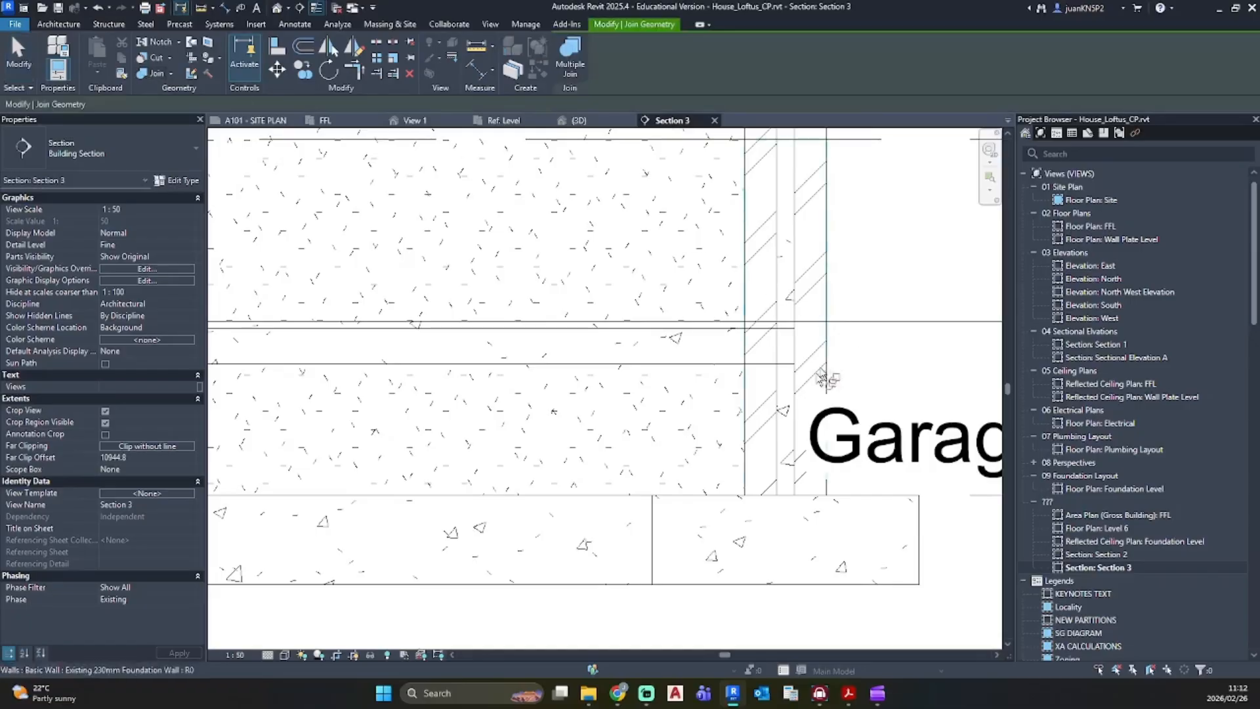
pyautogui.click(787, 396)
pyautogui.click(728, 366)
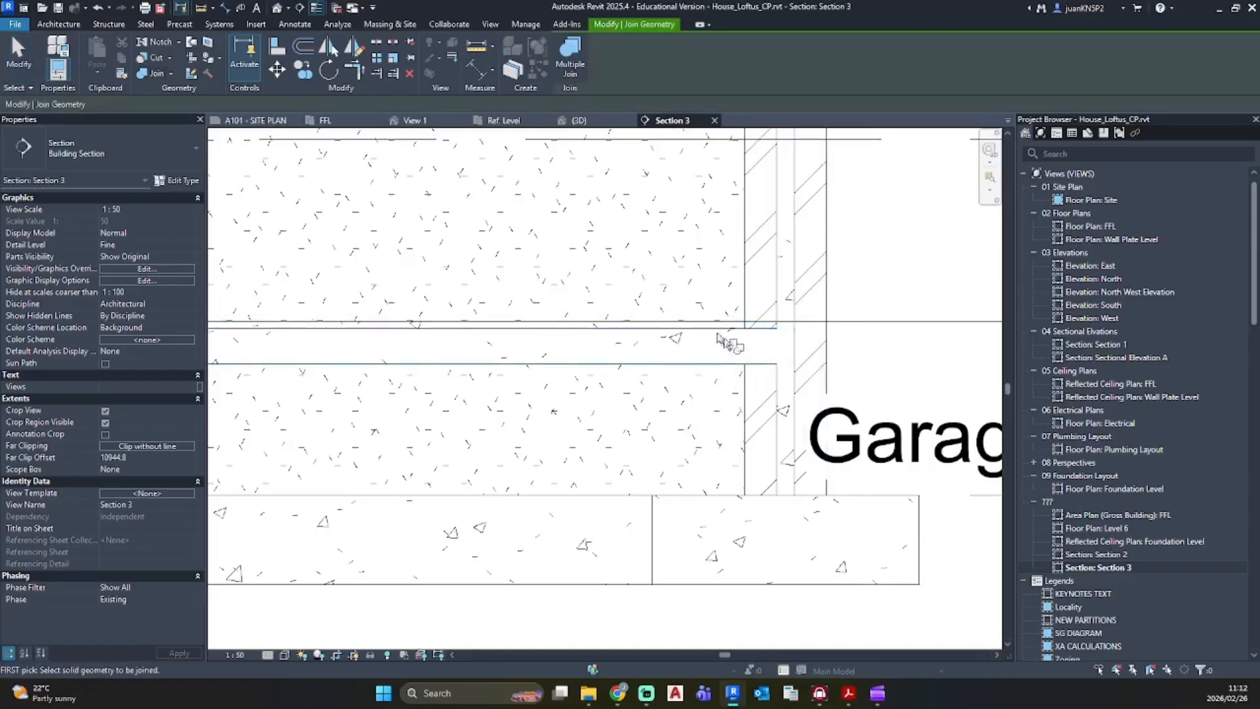
pyautogui.press('Escape')
pyautogui.scroll(1, 779, 360)
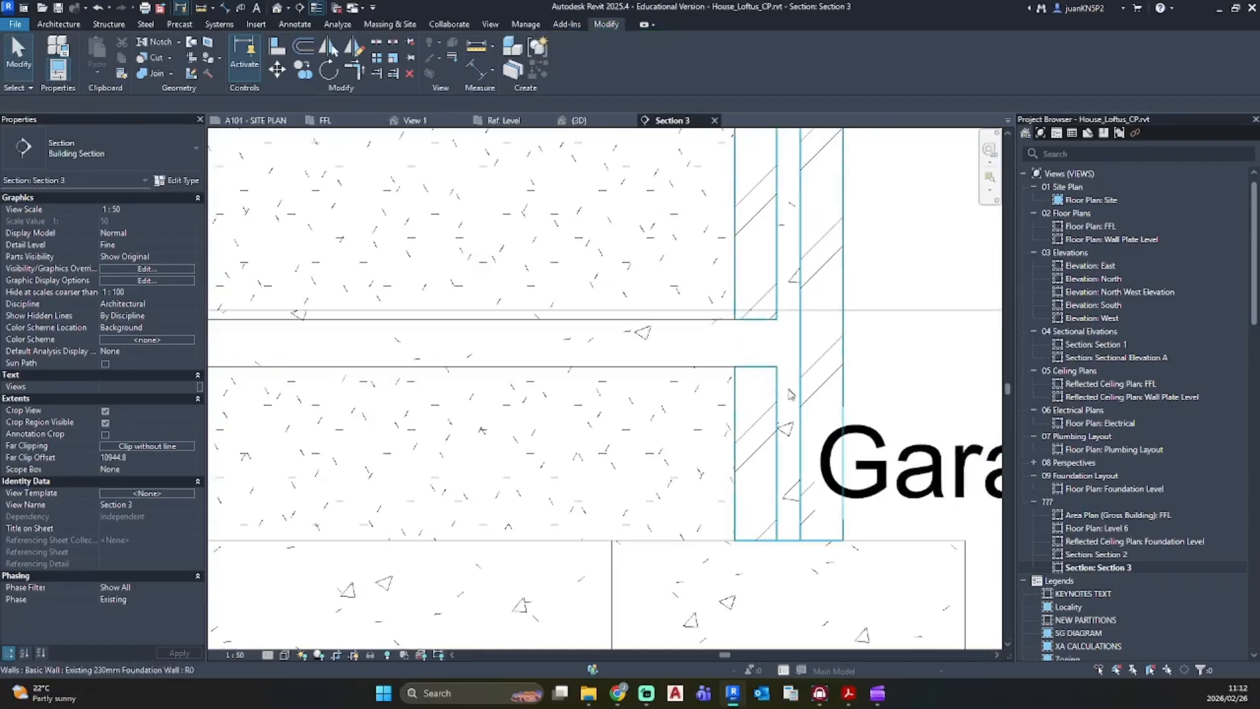
# Step: Set the top constraint of the outer 230mm garage foundation wall to Garage FFL
pyautogui.click(782, 255)
pyautogui.scroll(-1, 781, 254)
pyautogui.scroll(-2, 781, 255)
pyautogui.scroll(2, 697, 236)
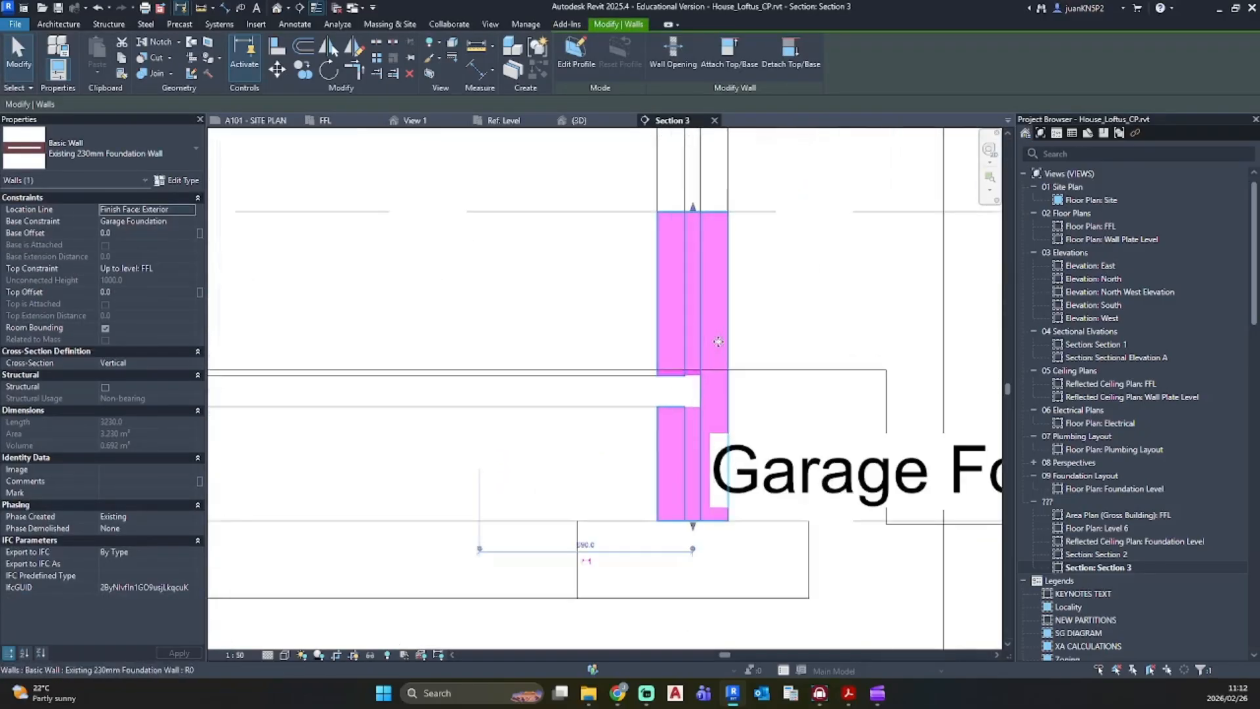
pyautogui.click(184, 268)
pyautogui.click(177, 314)
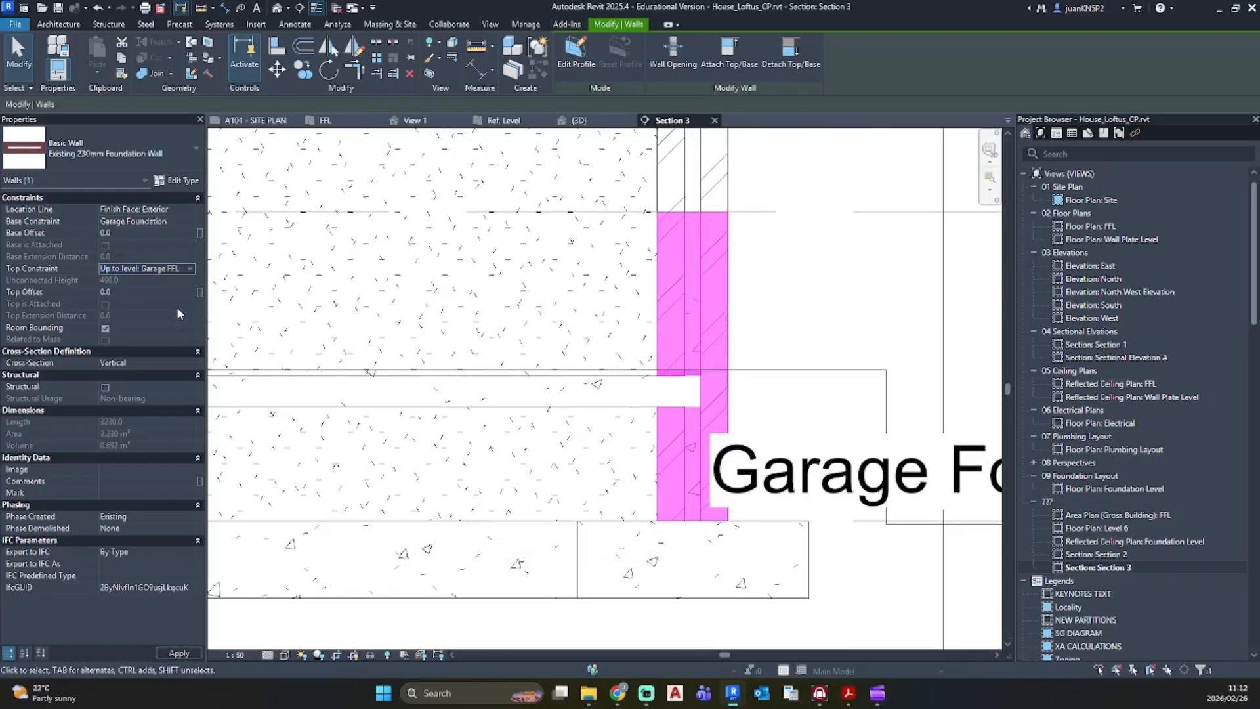
pyautogui.click(692, 174)
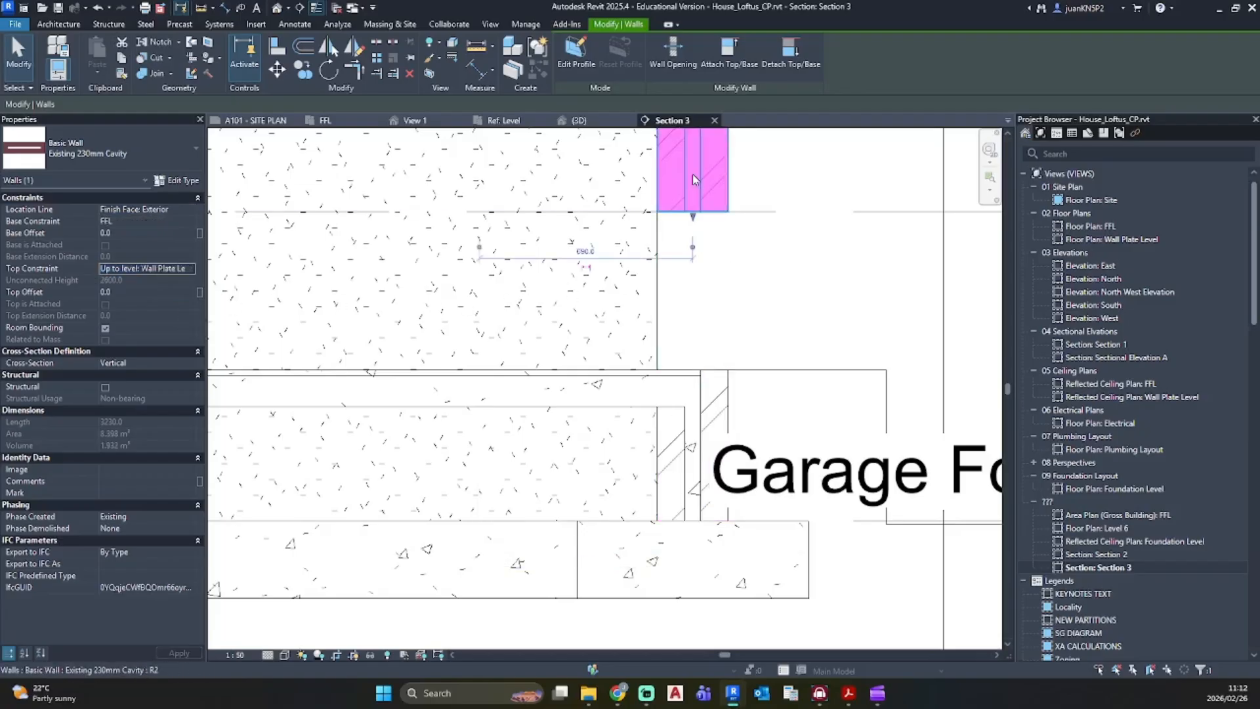
pyautogui.click(185, 268)
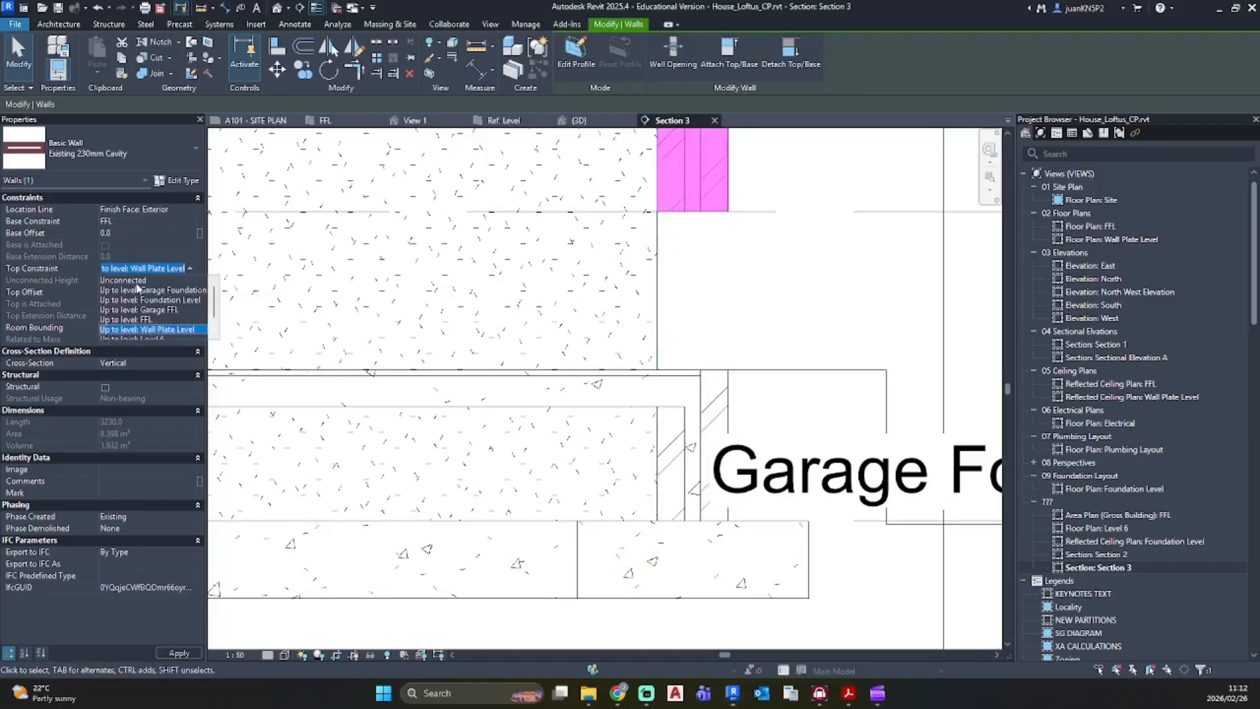
pyautogui.click(148, 310)
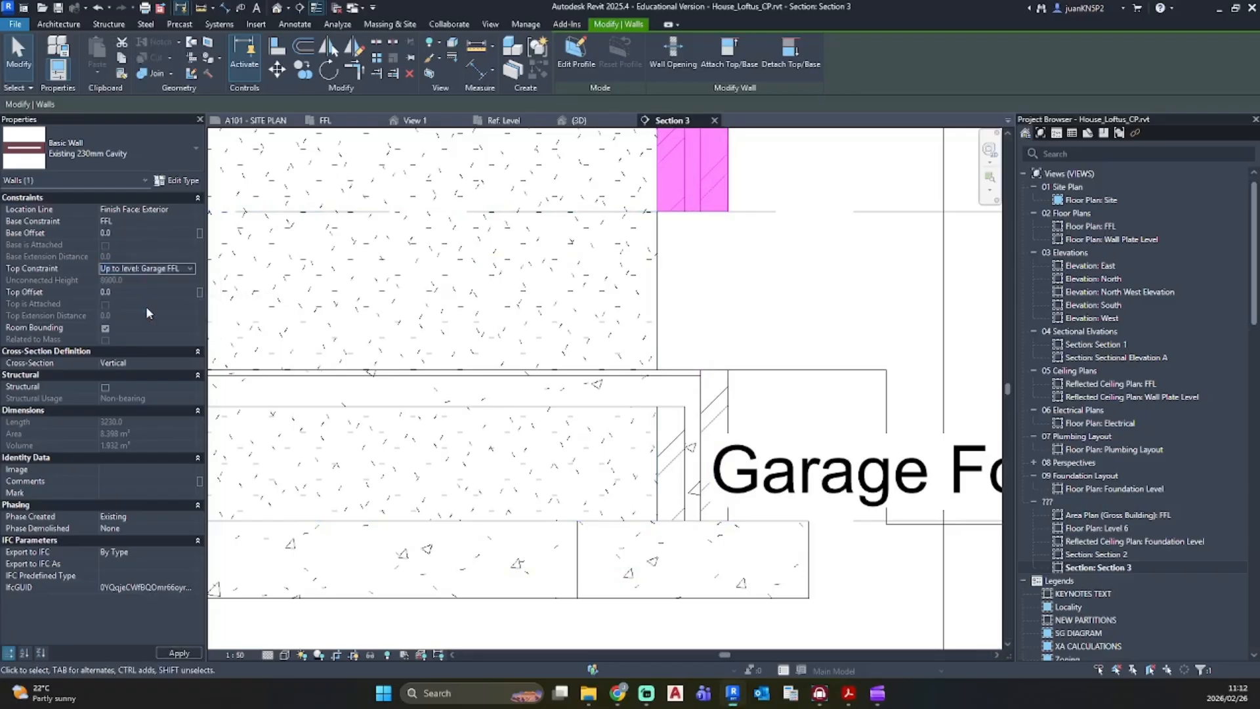
pyautogui.press('Escape')
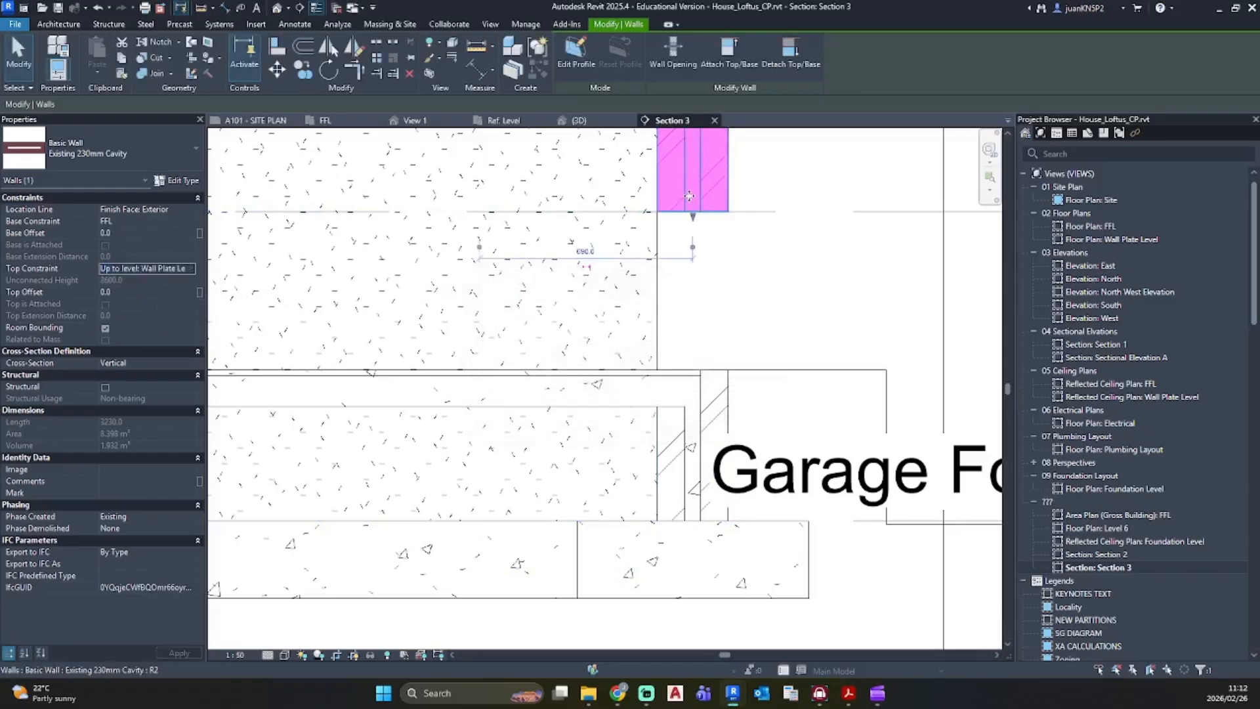
# Step: Set the base constraint of the outer Existing 230mm Cavity garage wall to Garage FFL
pyautogui.click(191, 220)
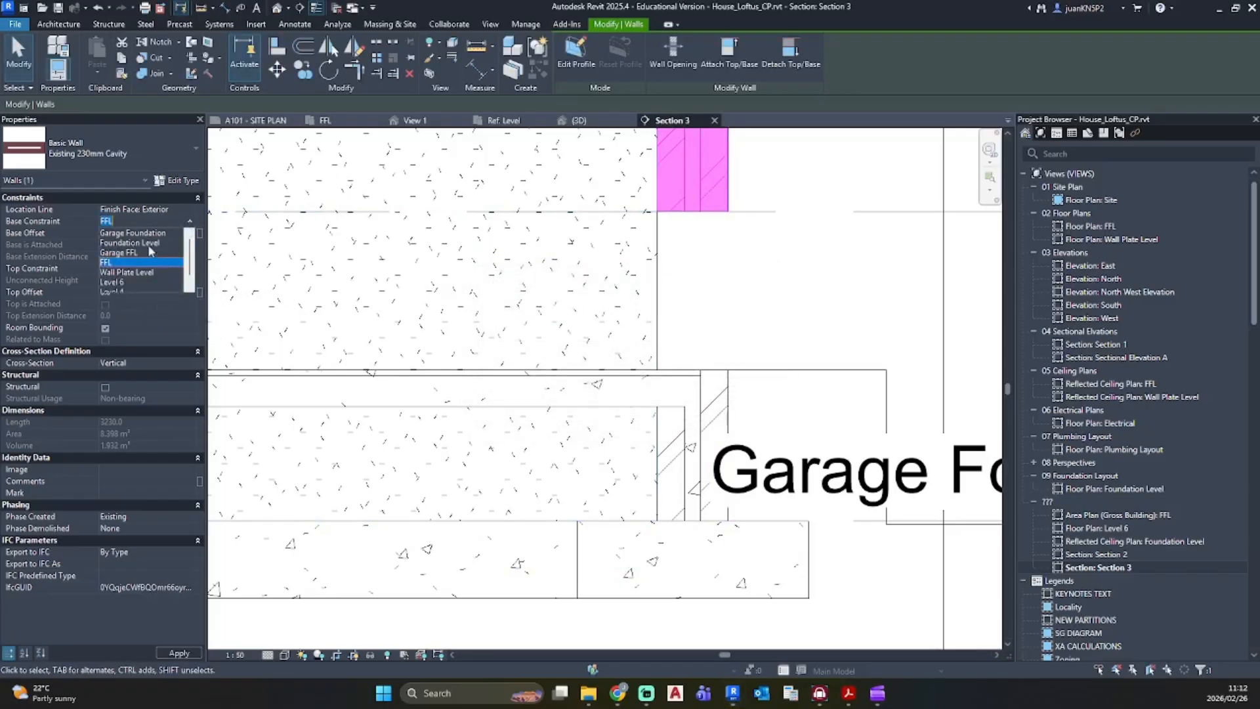
pyautogui.click(141, 262)
pyautogui.press('Escape')
# Step: Examine in section how the garage floor slab meets the foundation walls and footings on both sides of the garage
pyautogui.scroll(-5, 714, 289)
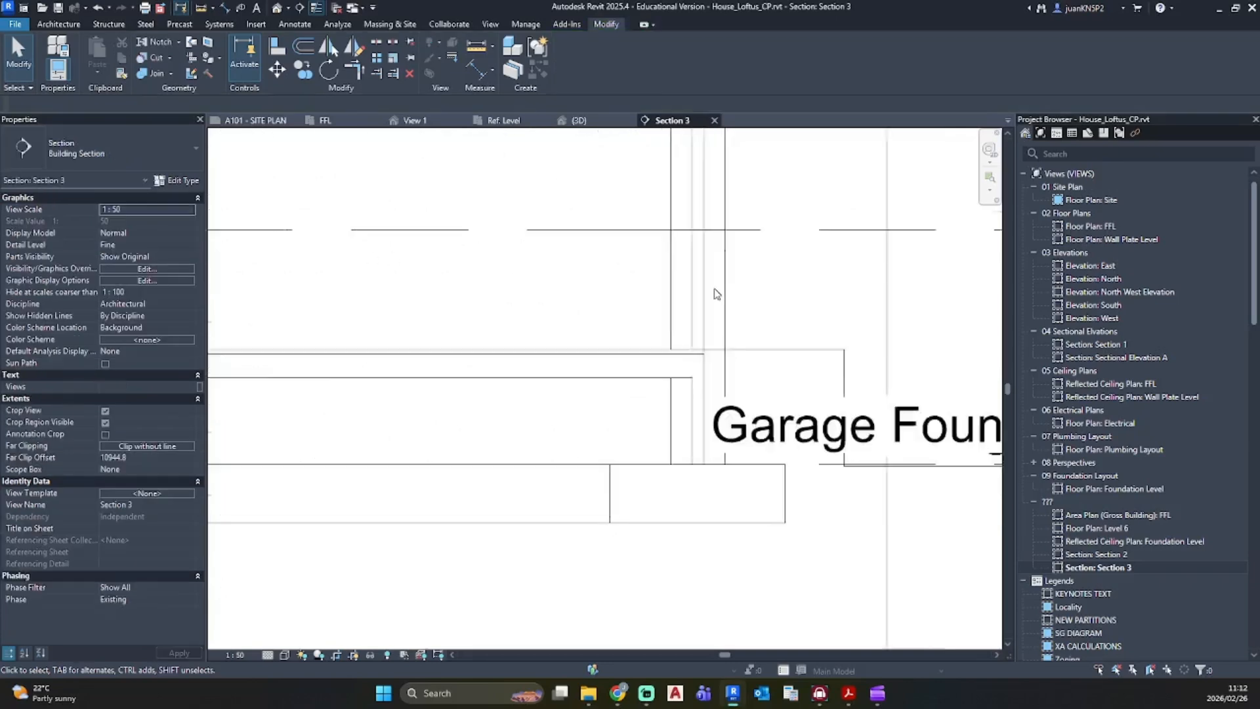
pyautogui.moveTo(394, 333); pyautogui.dragTo(664, 330, button='middle')
pyautogui.scroll(4, 459, 315)
pyautogui.click(478, 284)
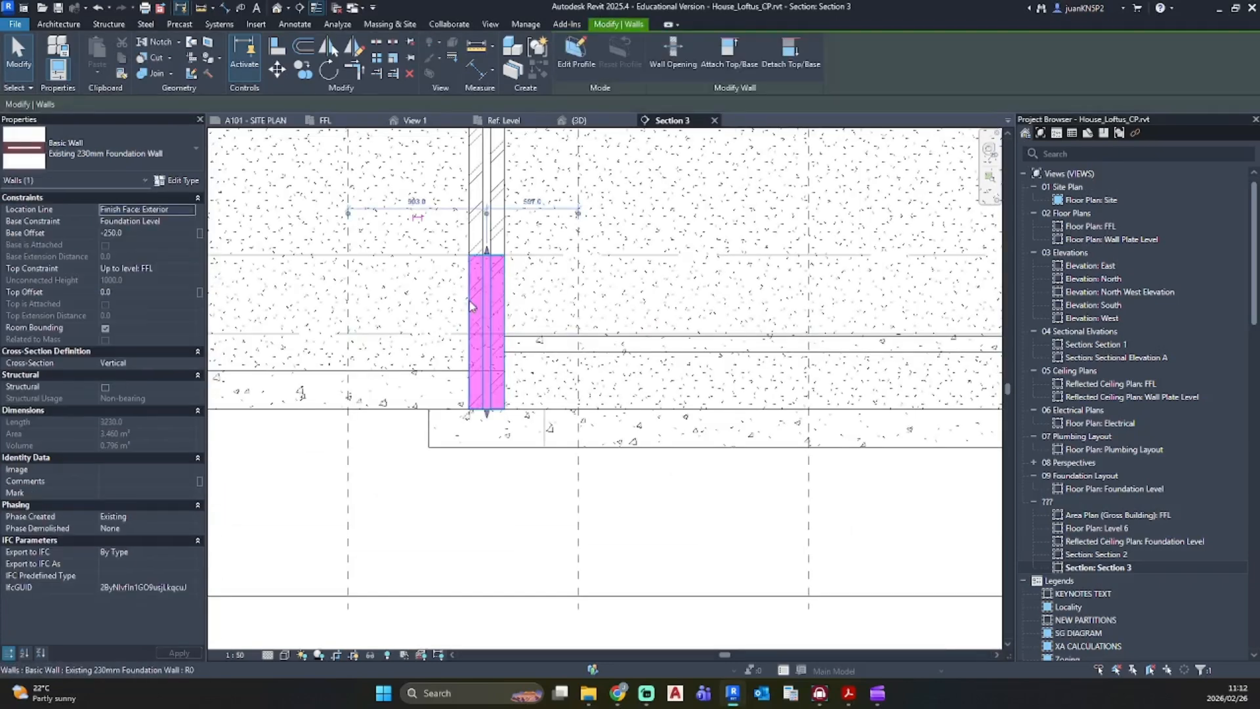
pyautogui.press('Escape')
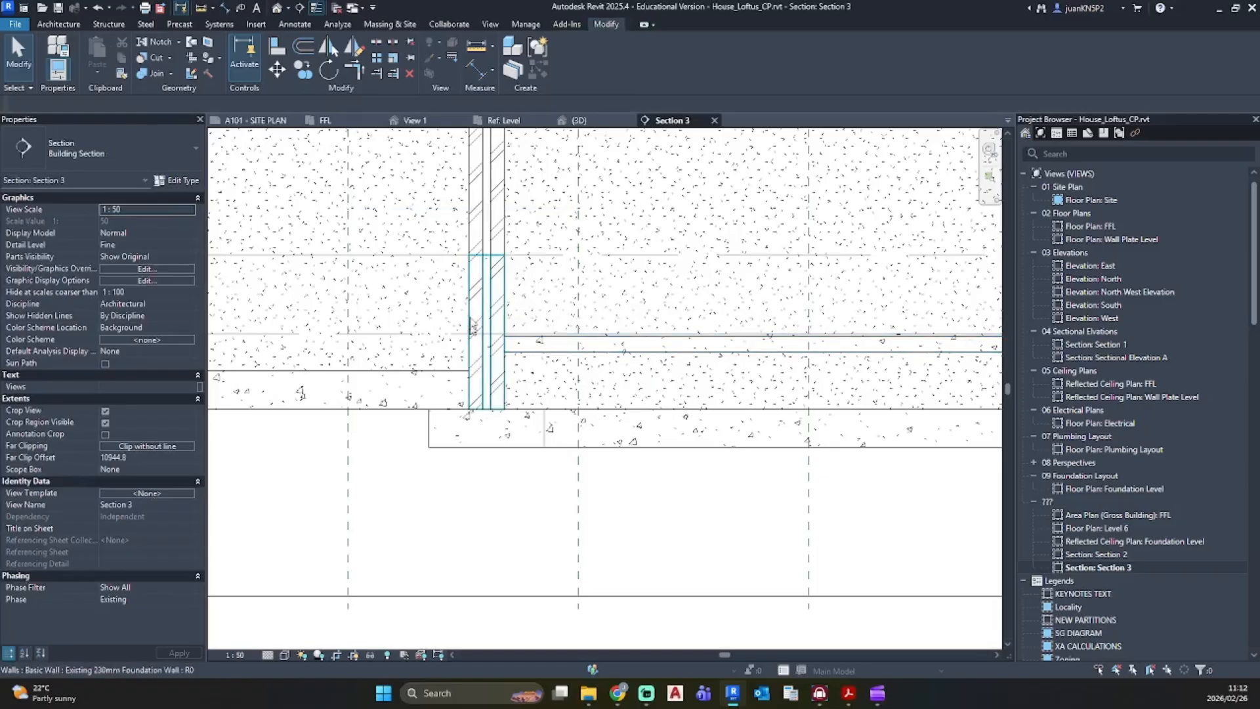
pyautogui.click(470, 284)
pyautogui.press('Escape')
pyautogui.scroll(-3, 591, 348)
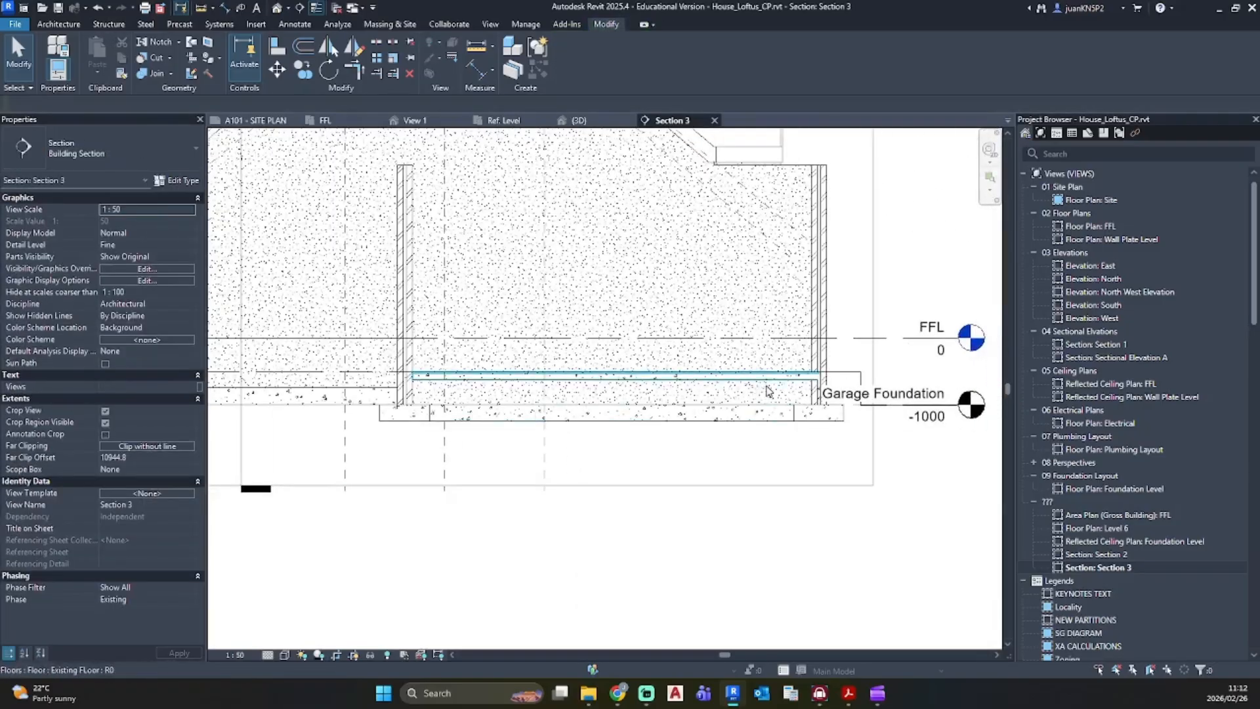
pyautogui.scroll(4, 818, 397)
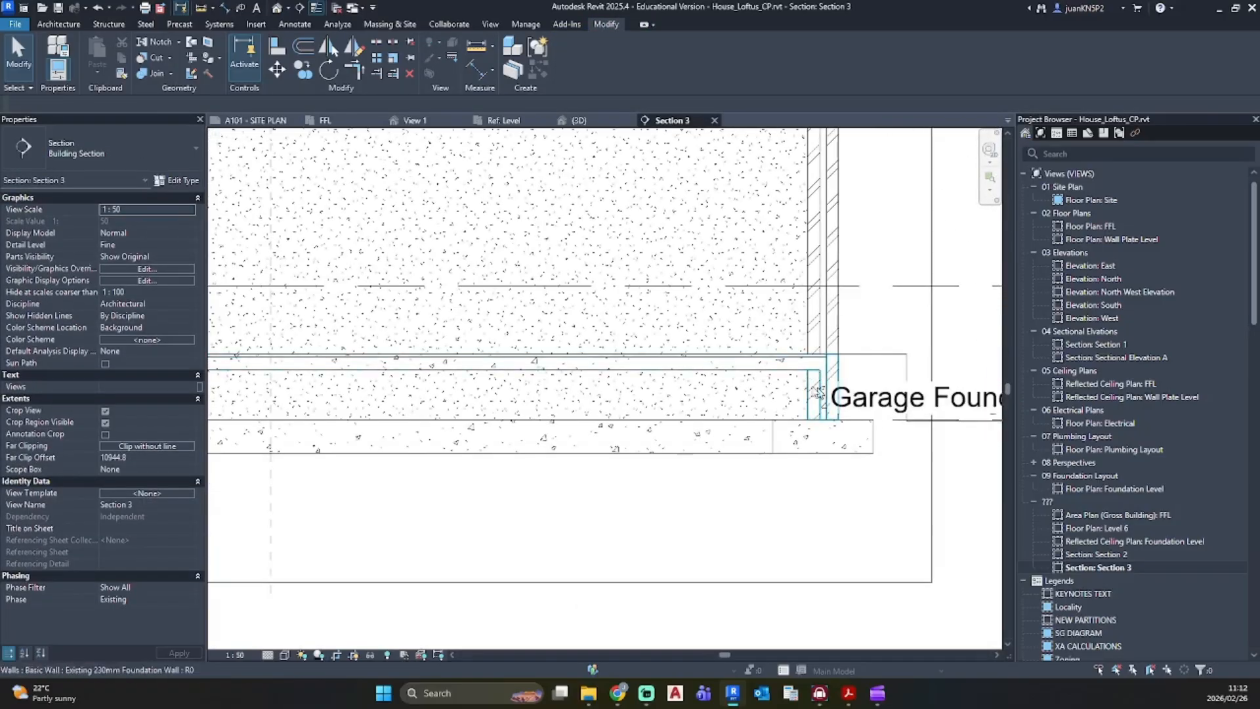
pyautogui.moveTo(537, 403); pyautogui.dragTo(846, 394, button='middle')
pyautogui.scroll(-1, 796, 444)
pyautogui.moveTo(799, 445); pyautogui.dragTo(566, 435, button='middle')
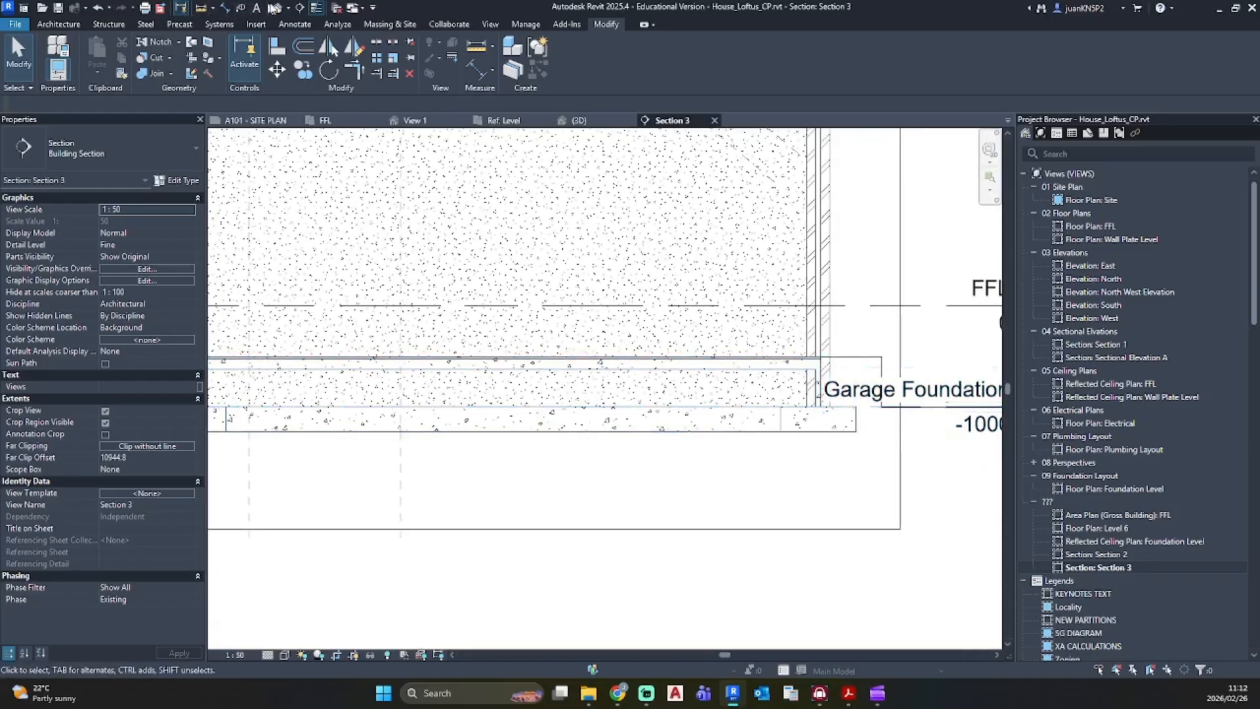
# Step: Inspect the garage floor slab between the garage walls from above in the 3D view
pyautogui.click(276, 8)
pyautogui.scroll(4, 595, 335)
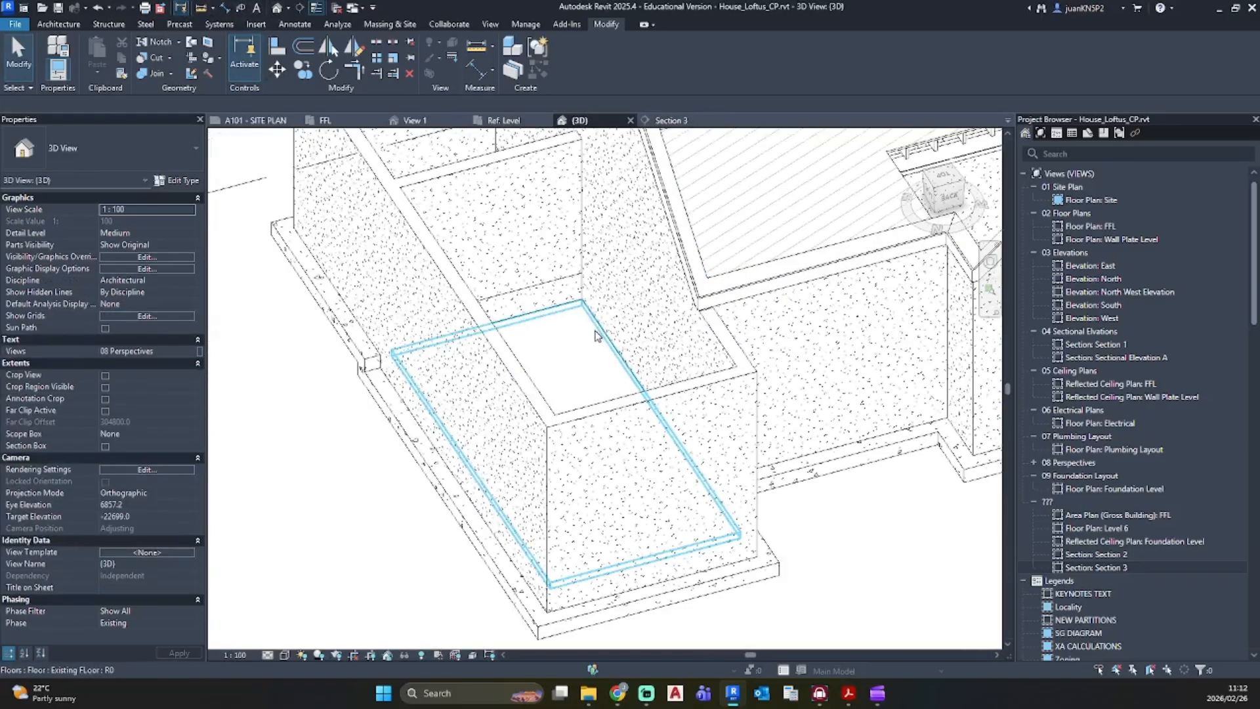
pyautogui.click(595, 335)
pyautogui.keyDown('shift'); pyautogui.moveTo(576, 394); pyautogui.dragTo(548, 492, button='middle'); pyautogui.keyUp('shift')
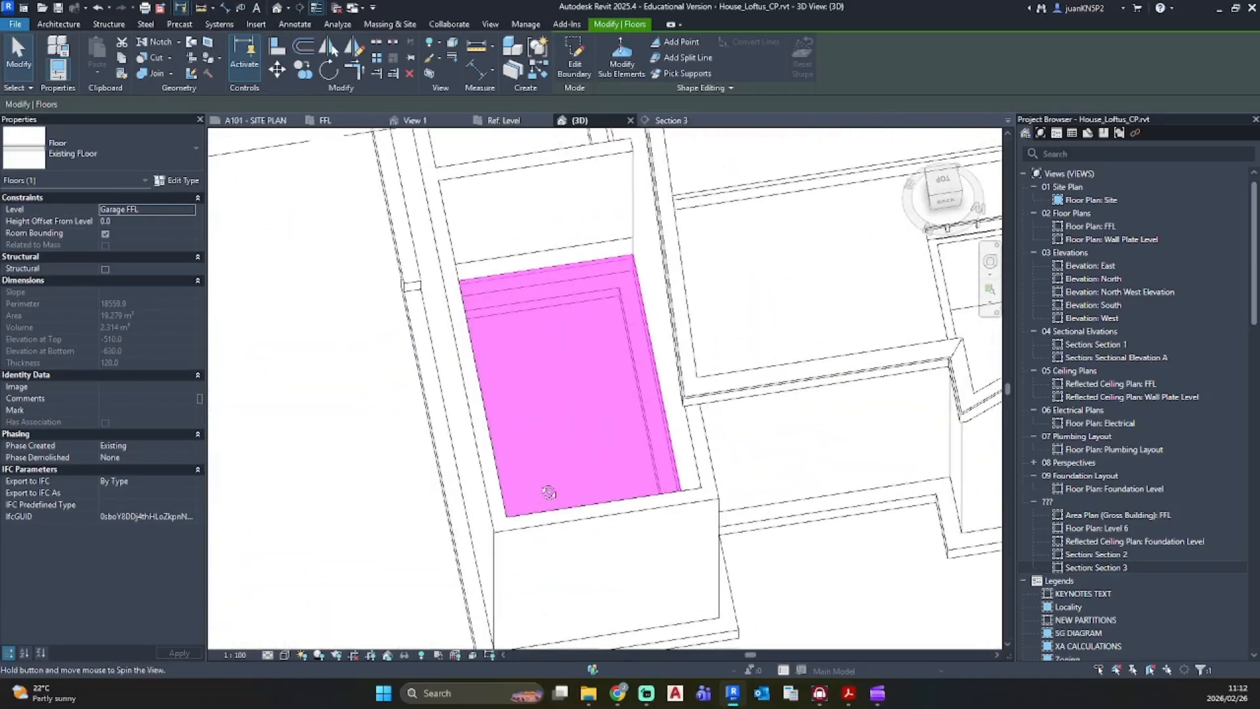
pyautogui.press('Escape')
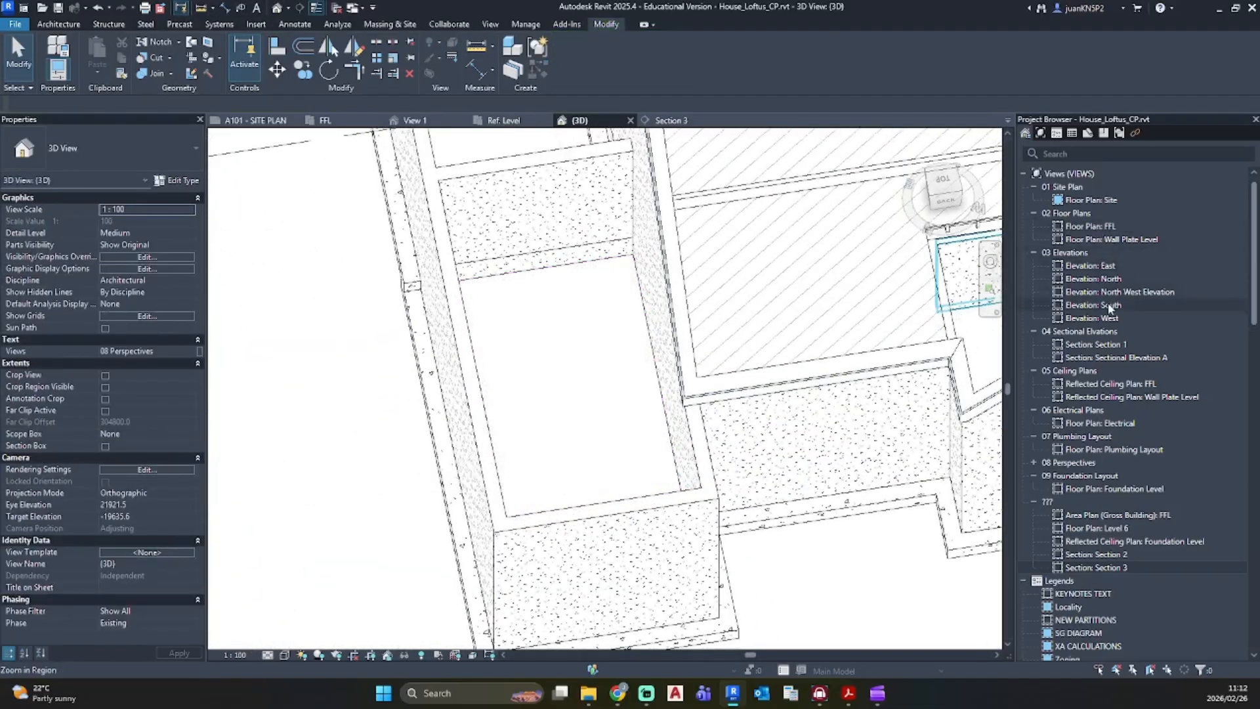
# Step: In Section 3, copy the FFL level upward to an elevation of 1600
pyautogui.doubleClick(1100, 570)
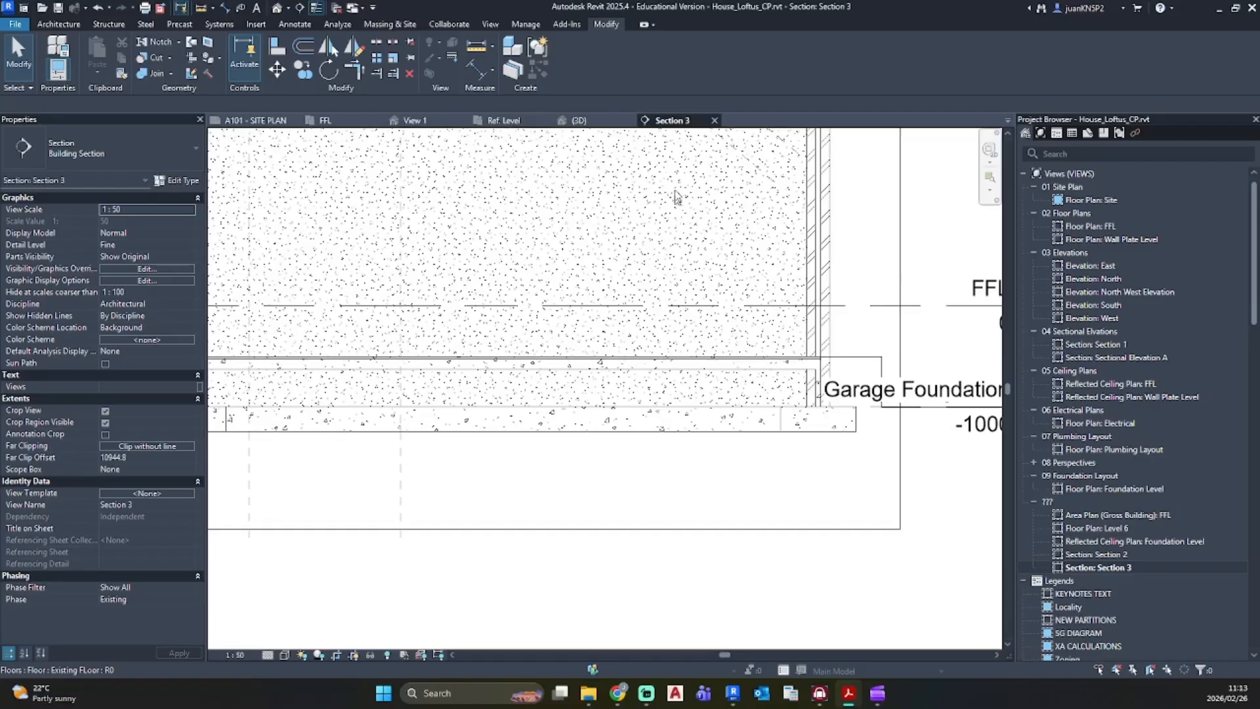
pyautogui.scroll(-3, 591, 210)
pyautogui.scroll(5, 664, 374)
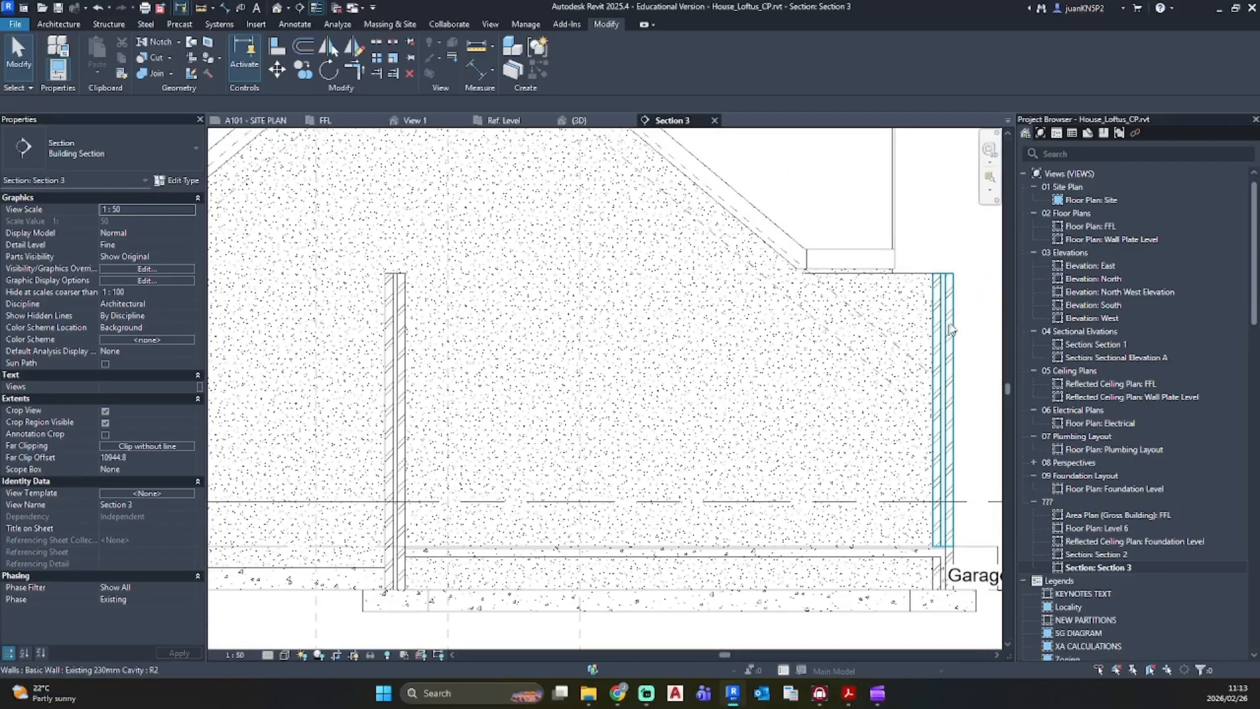
pyautogui.scroll(-2, 884, 338)
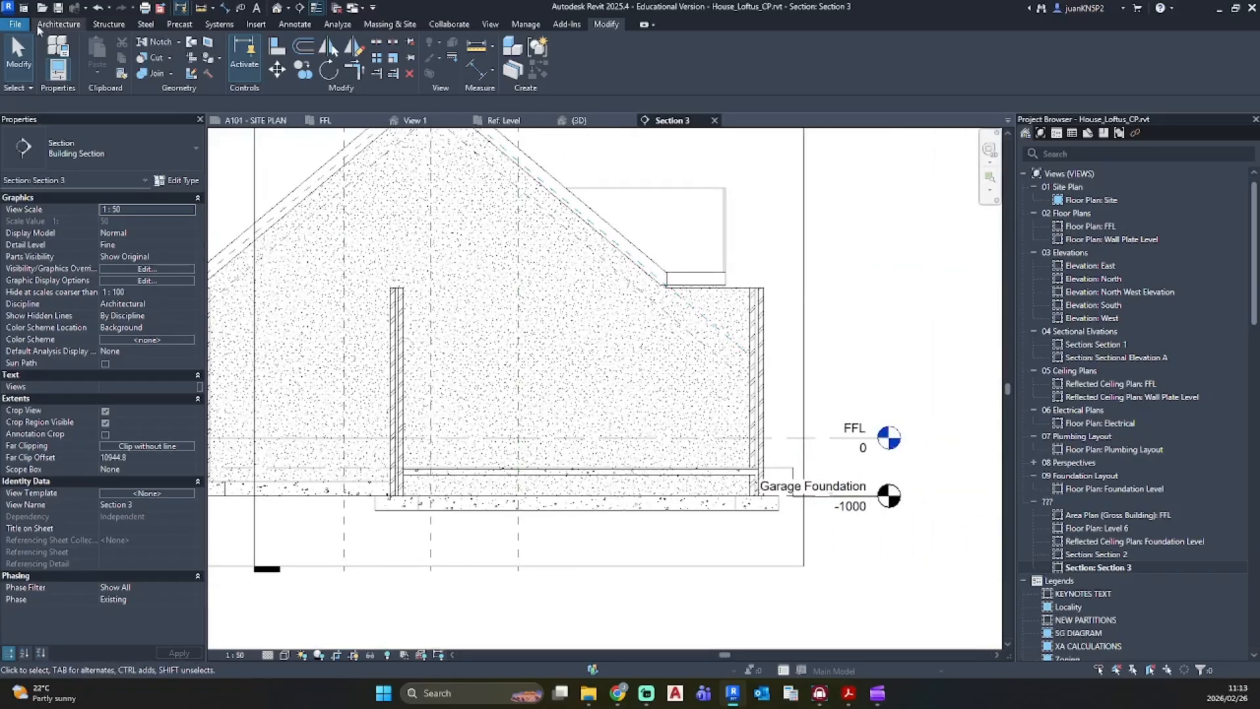
pyautogui.click(795, 438)
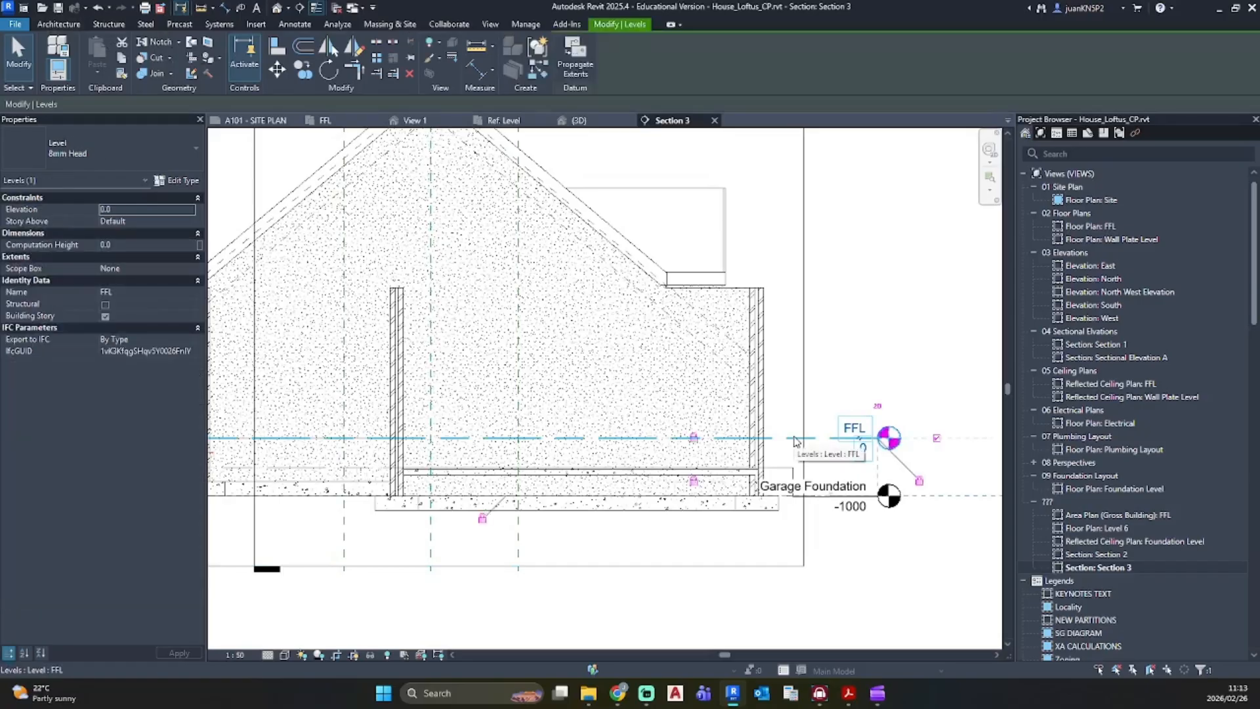
pyautogui.press('c')
pyautogui.press('o')
pyautogui.click(792, 437)
pyautogui.click(787, 345)
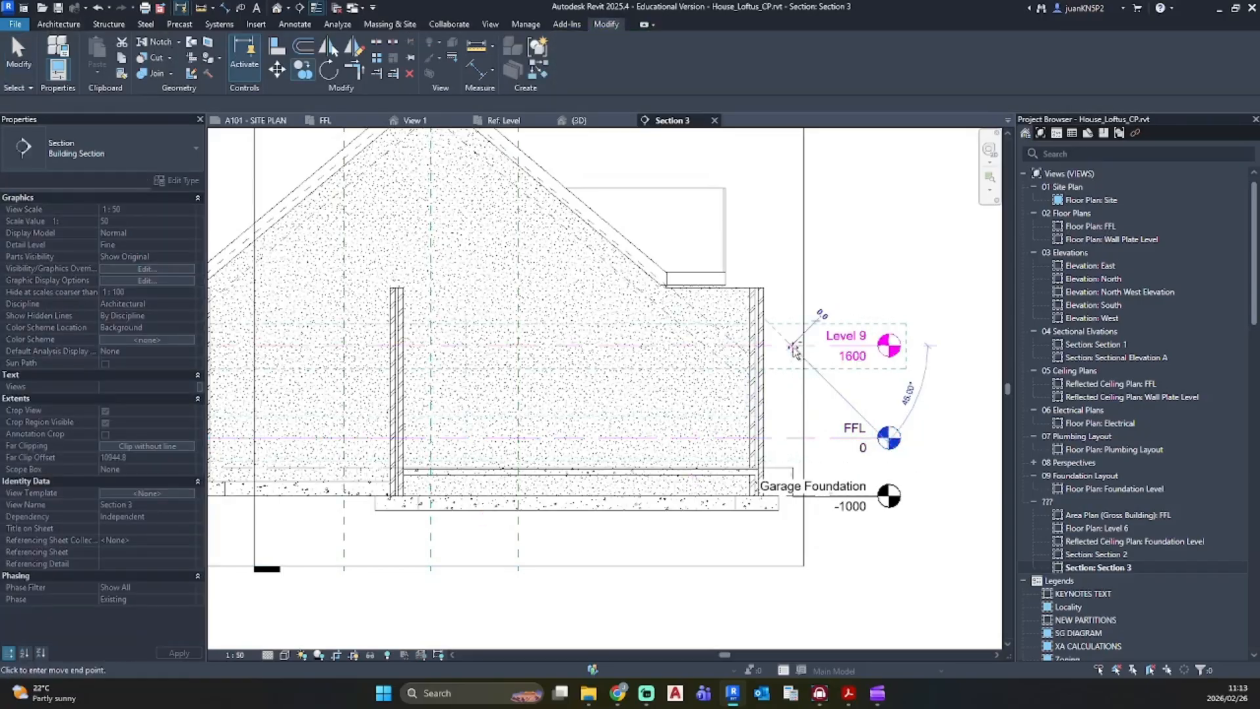
pyautogui.press('Escape')
pyautogui.press('Escape')
# Step: Rename the copied level as Underside of Deck Beam and extend the aligned level heads farther from the building
pyautogui.click(787, 346)
pyautogui.click(827, 335)
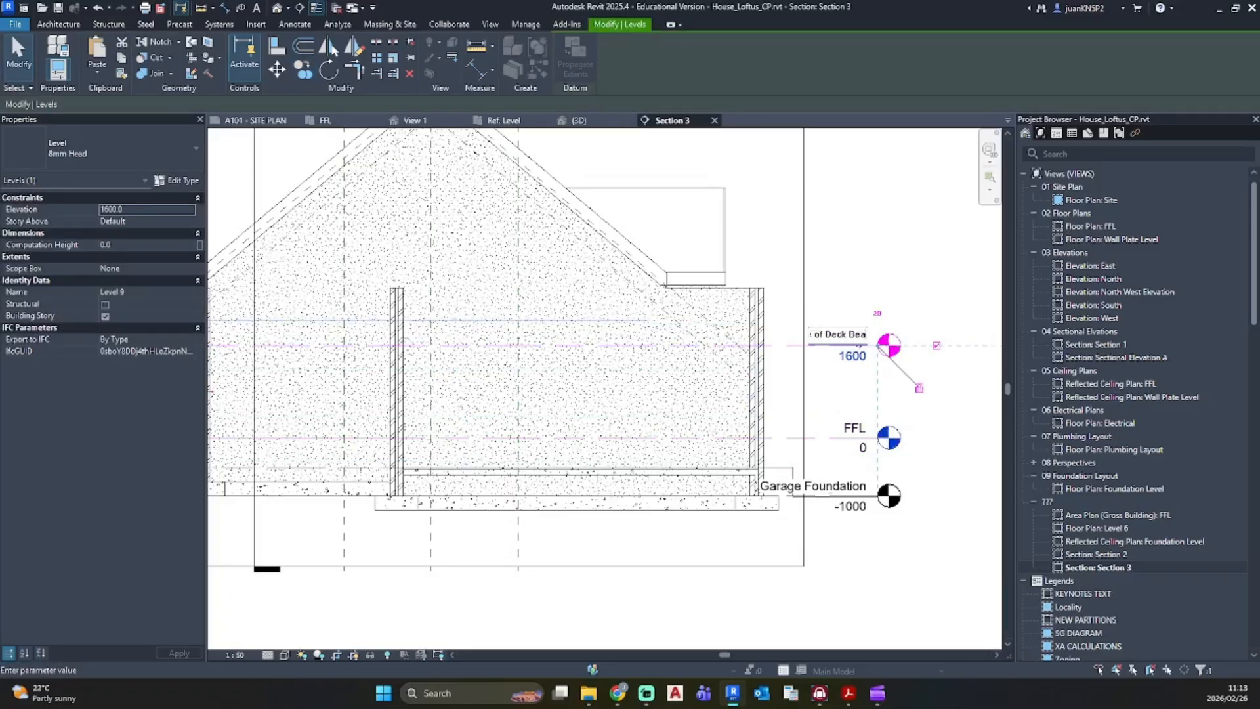
pyautogui.write('Underside of Deck Beam')
pyautogui.press('Return')
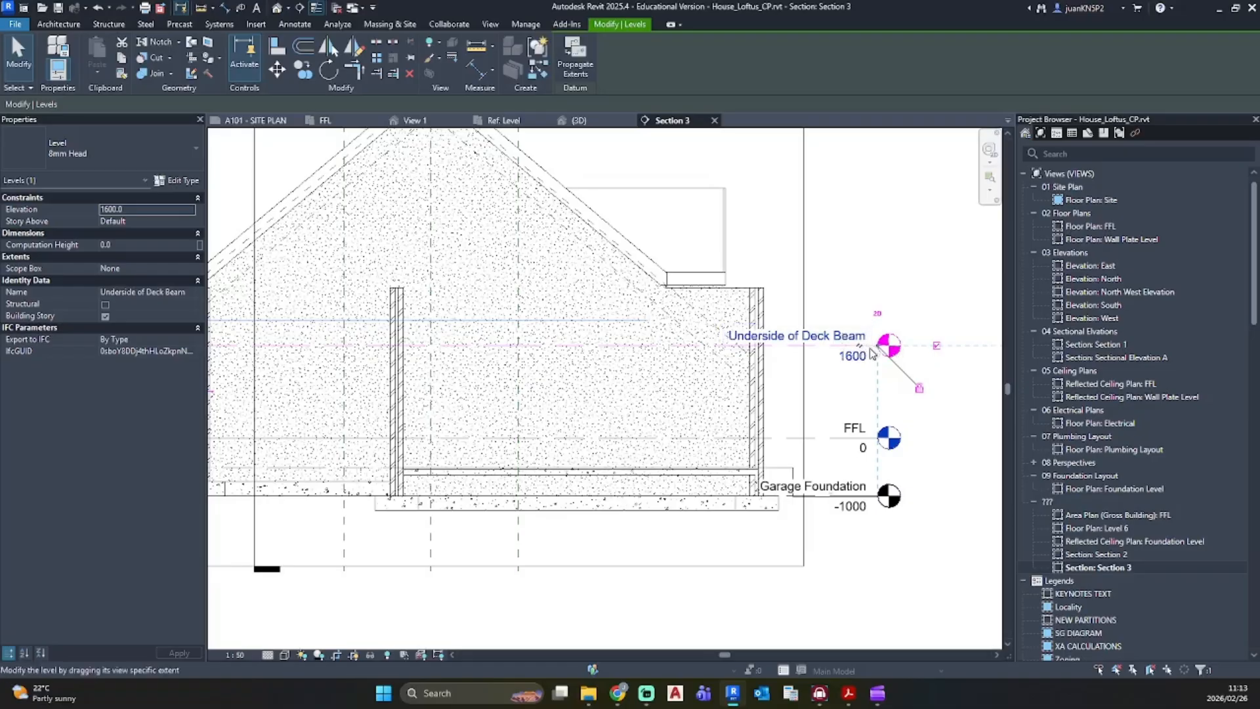
pyautogui.moveTo(878, 350); pyautogui.dragTo(992, 346)
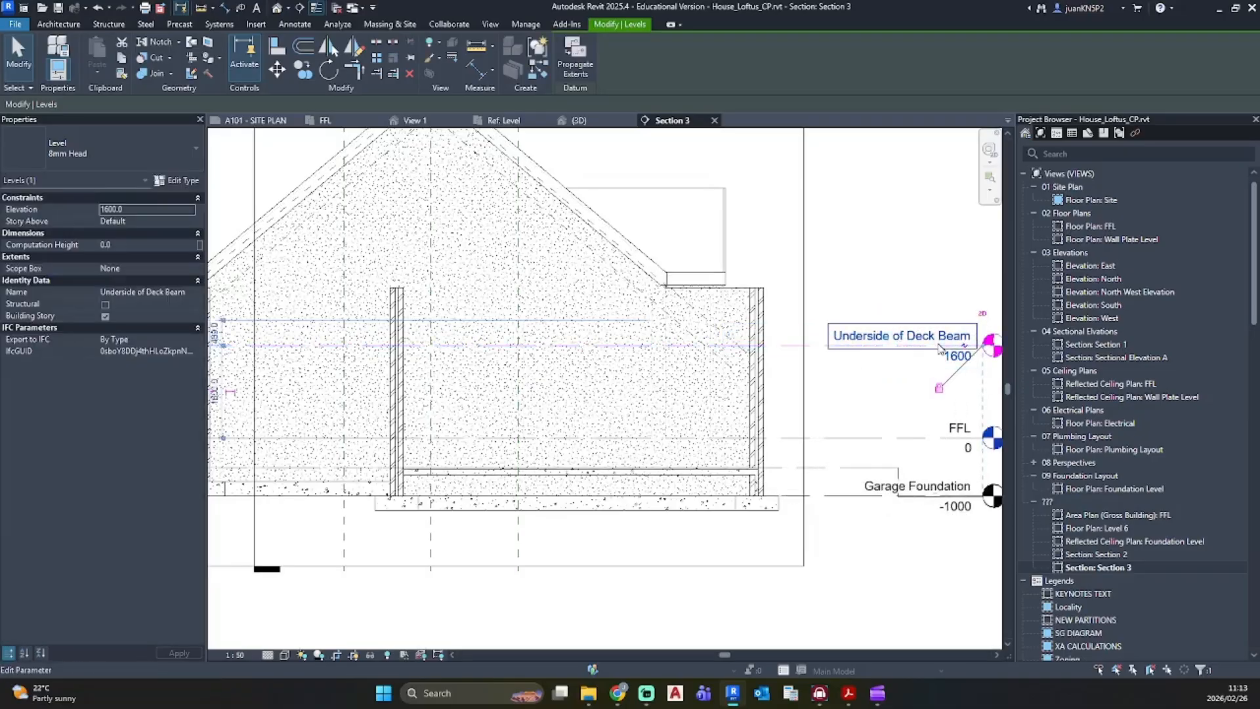
# Step: Adjust the elbows of the Garage FFL and Garage Foundation level heads to stack their labels clearly below FFL
pyautogui.click(912, 489)
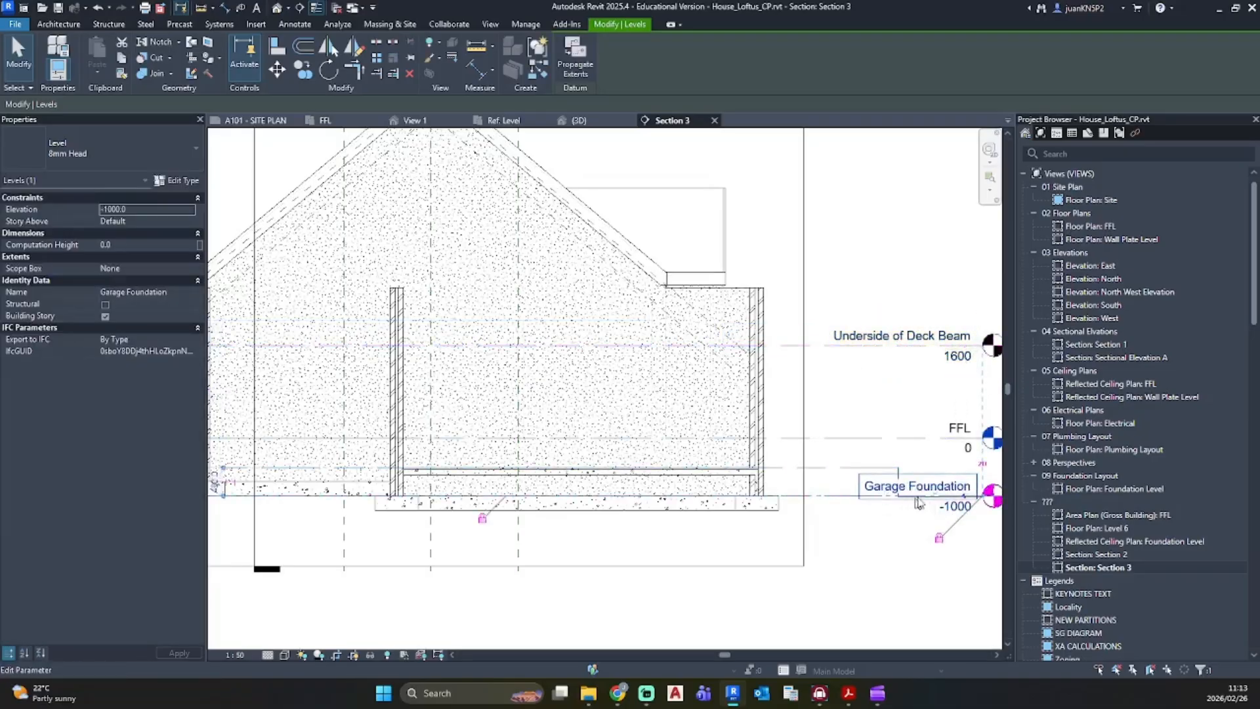
pyautogui.moveTo(966, 498); pyautogui.dragTo(854, 528)
pyautogui.scroll(3, 870, 513)
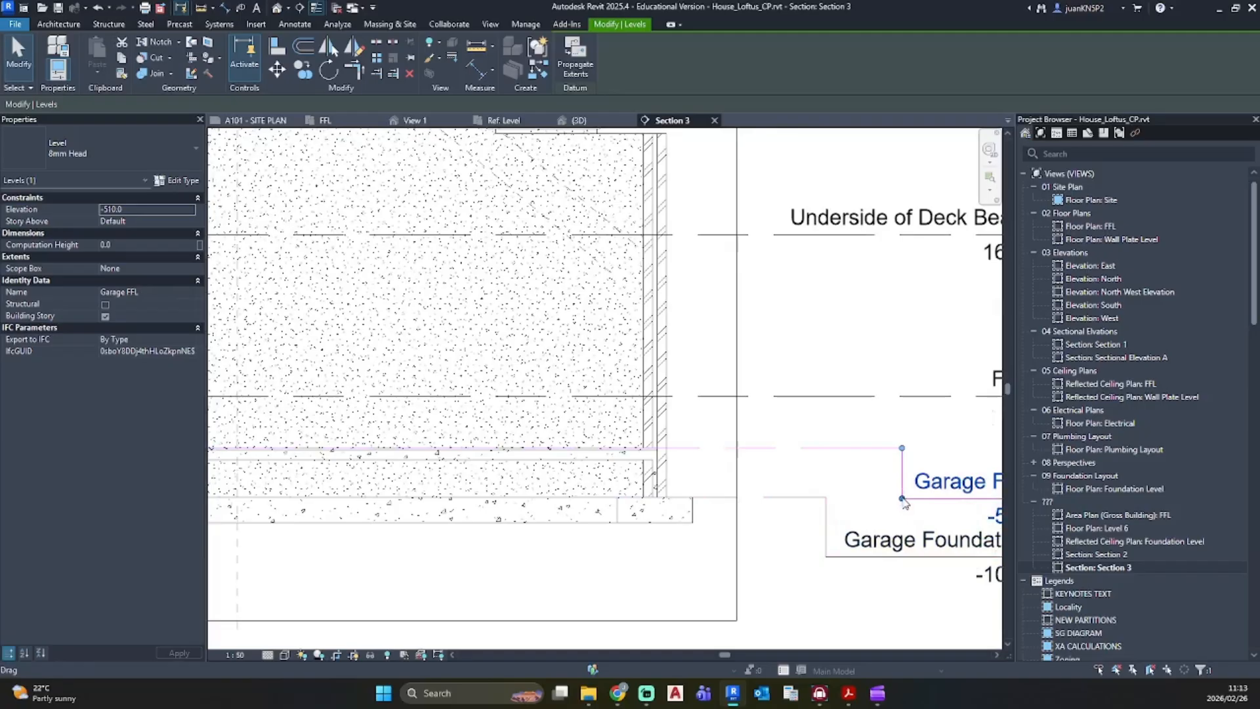
pyautogui.click(898, 488)
pyautogui.moveTo(899, 474); pyautogui.dragTo(899, 474)
pyautogui.click(827, 549)
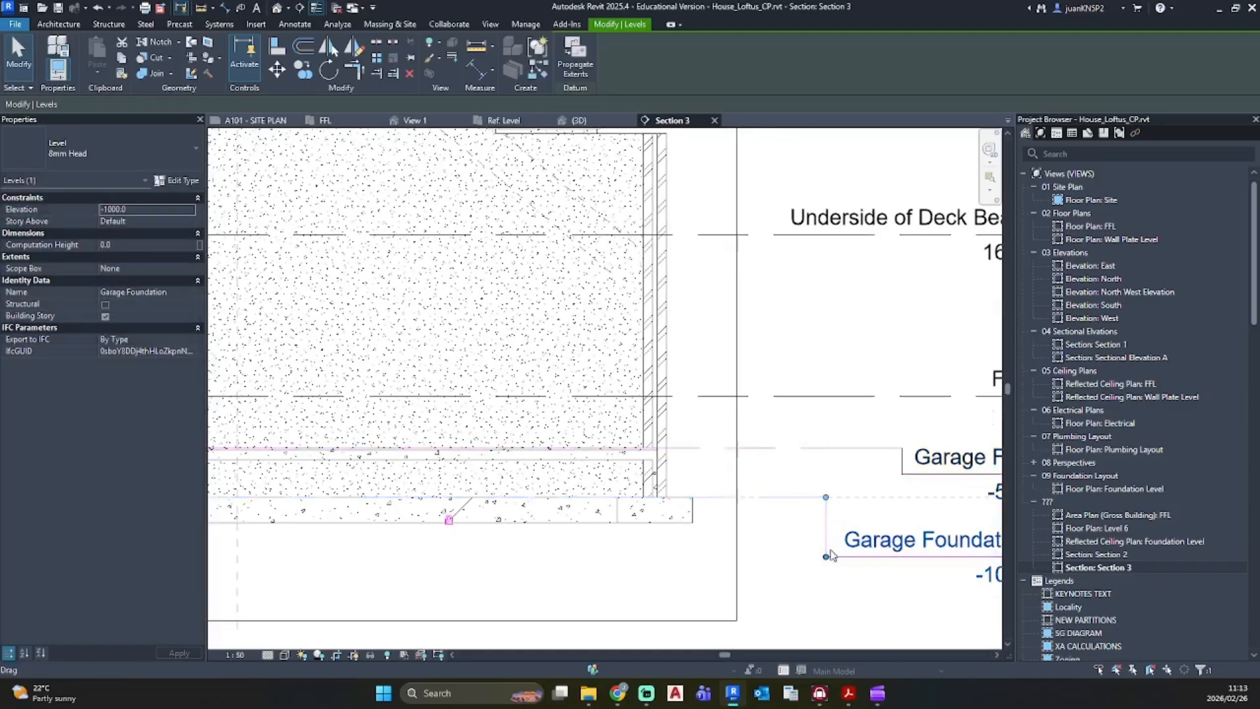
pyautogui.moveTo(826, 555); pyautogui.dragTo(827, 532)
pyautogui.click(814, 541)
pyautogui.scroll(-3, 800, 544)
pyautogui.moveTo(798, 558); pyautogui.dragTo(832, 542, button='middle')
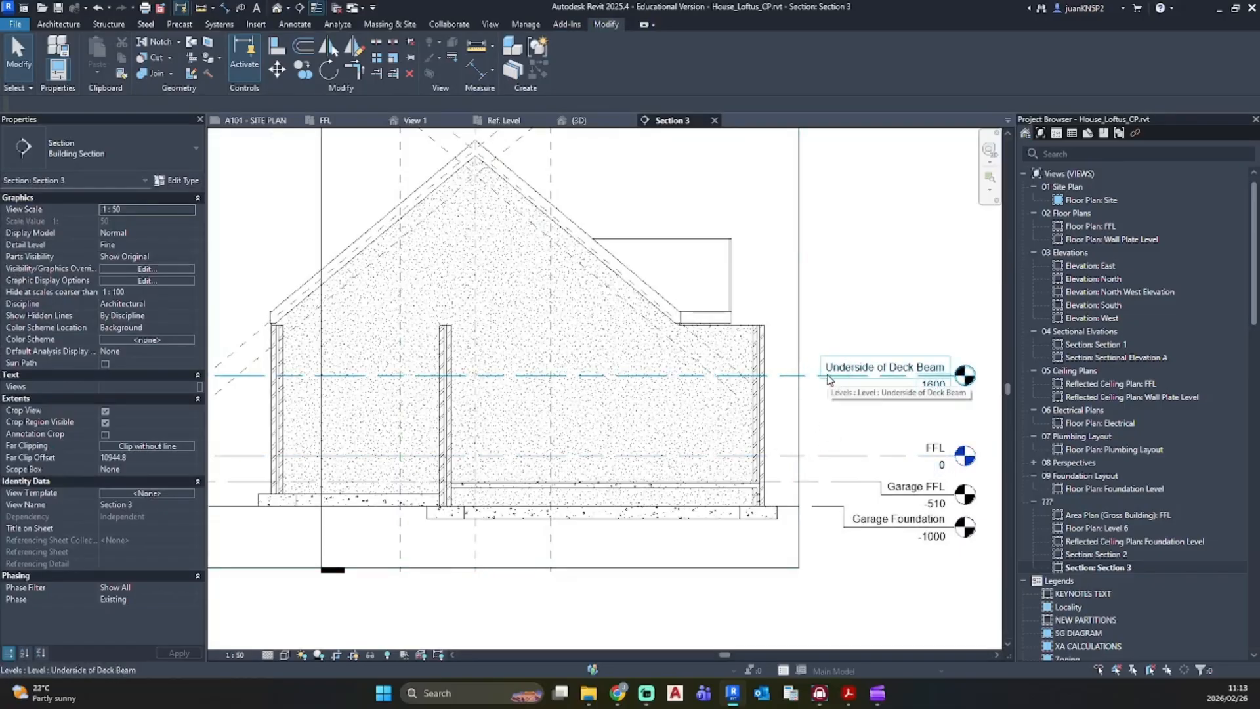
# Step: Dimension the vertical distance between the Garage FFL and Underside of Deck Beam levels in Section 3
pyautogui.press('d')
pyautogui.press('i')
pyautogui.click(813, 481)
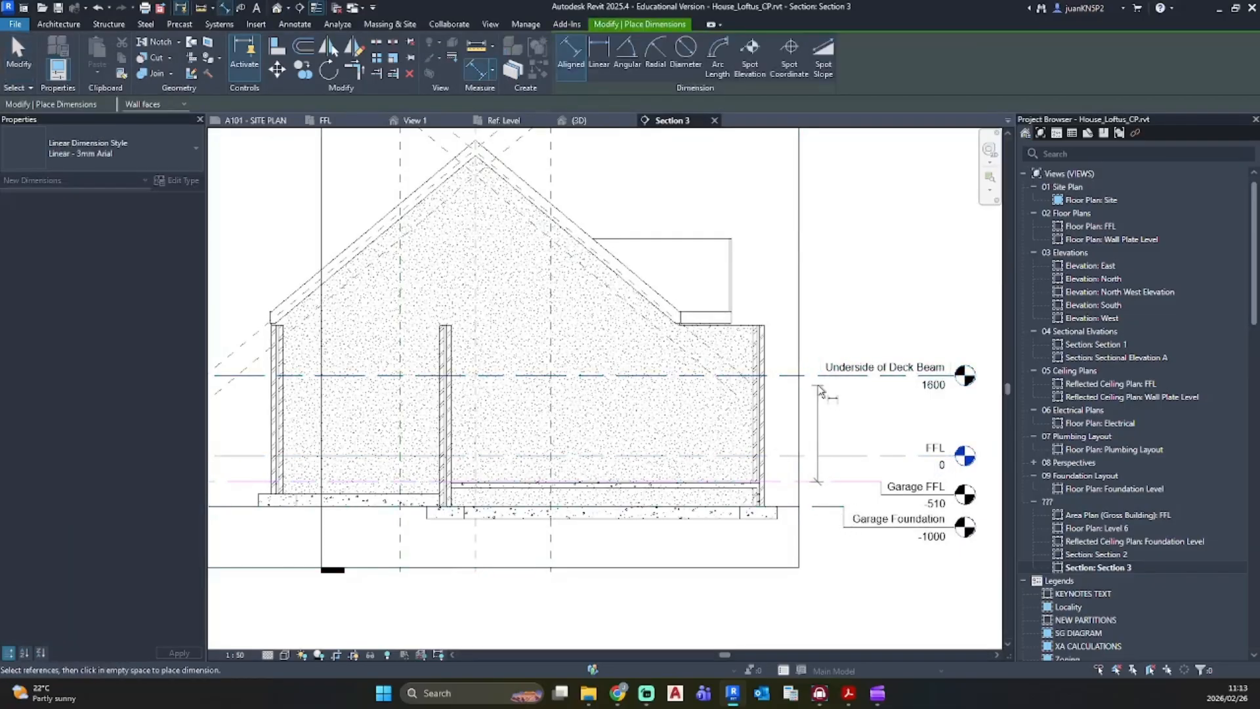
pyautogui.click(819, 376)
pyautogui.click(820, 407)
pyautogui.press('Escape')
pyautogui.press('Escape')
# Step: Set the elevation of the Underside of Deck Beam level to 2925
pyautogui.click(781, 376)
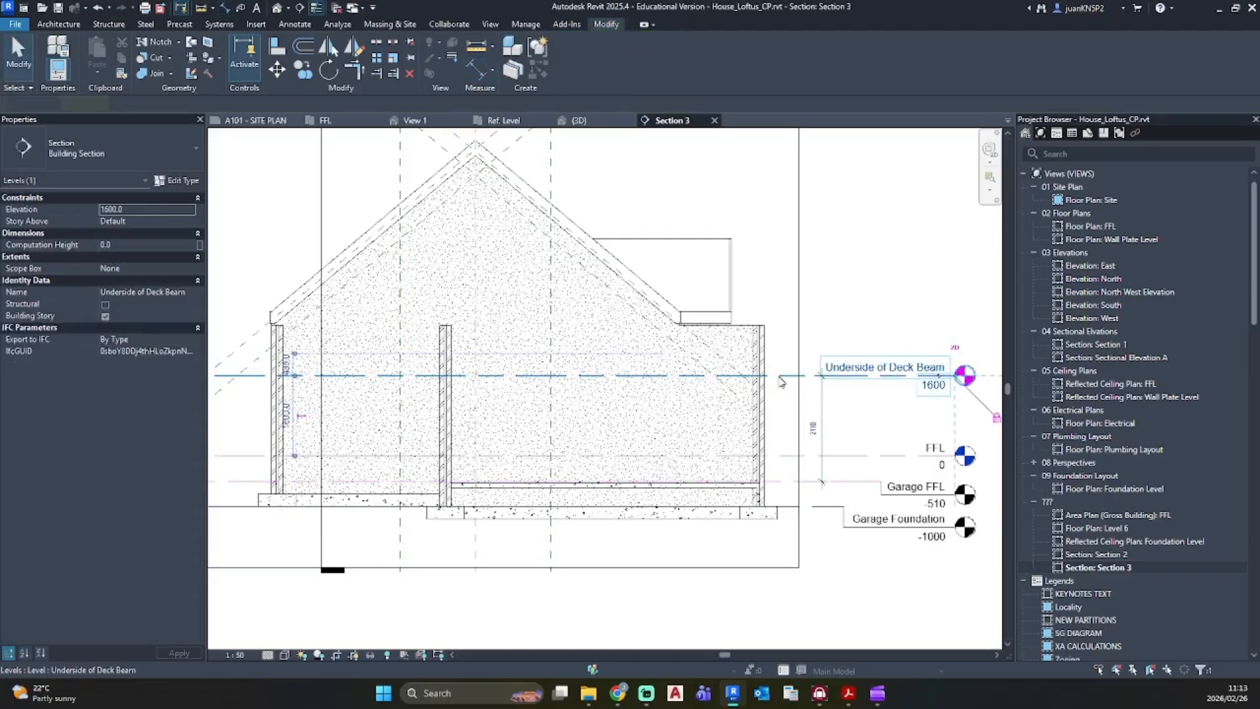
pyautogui.click(933, 384)
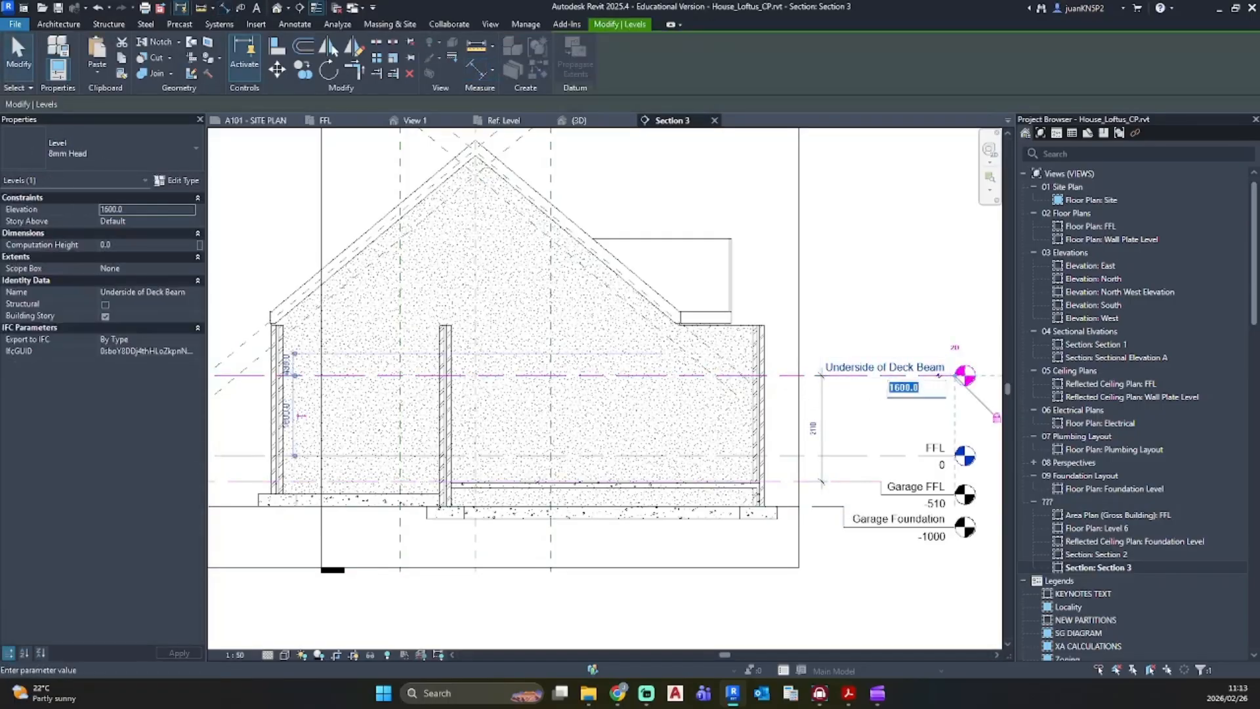
pyautogui.press('Return')
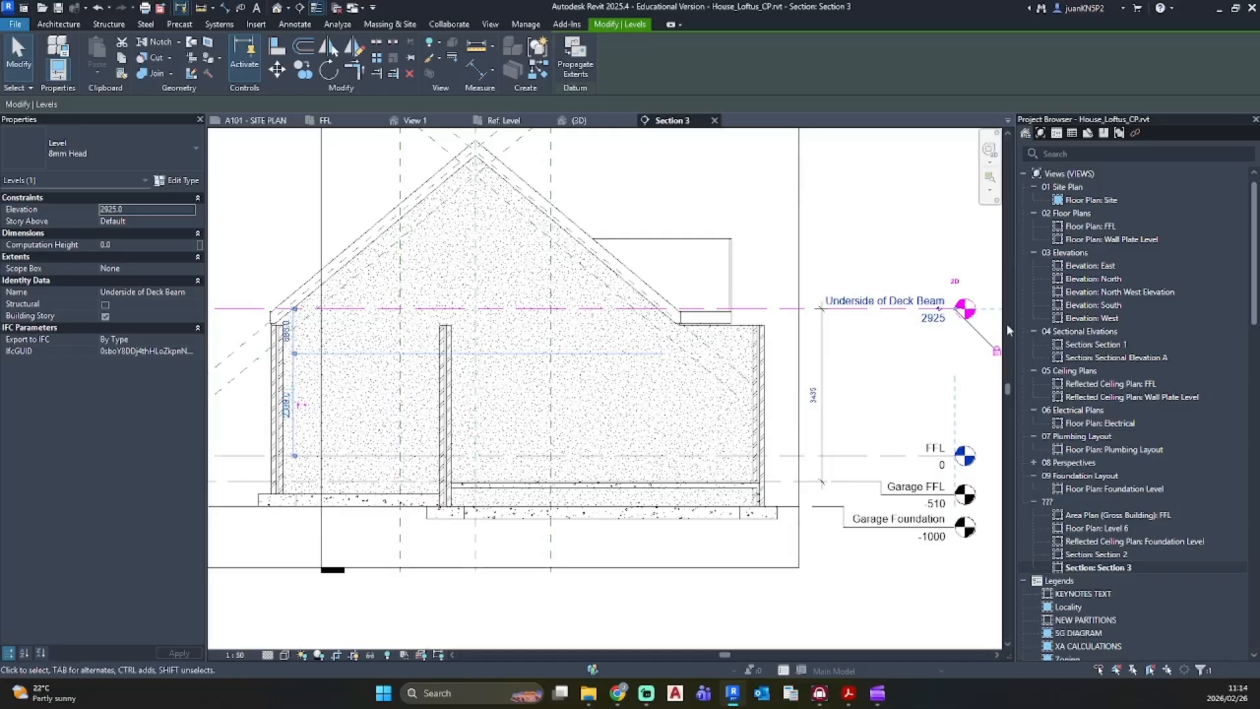
pyautogui.click(911, 373)
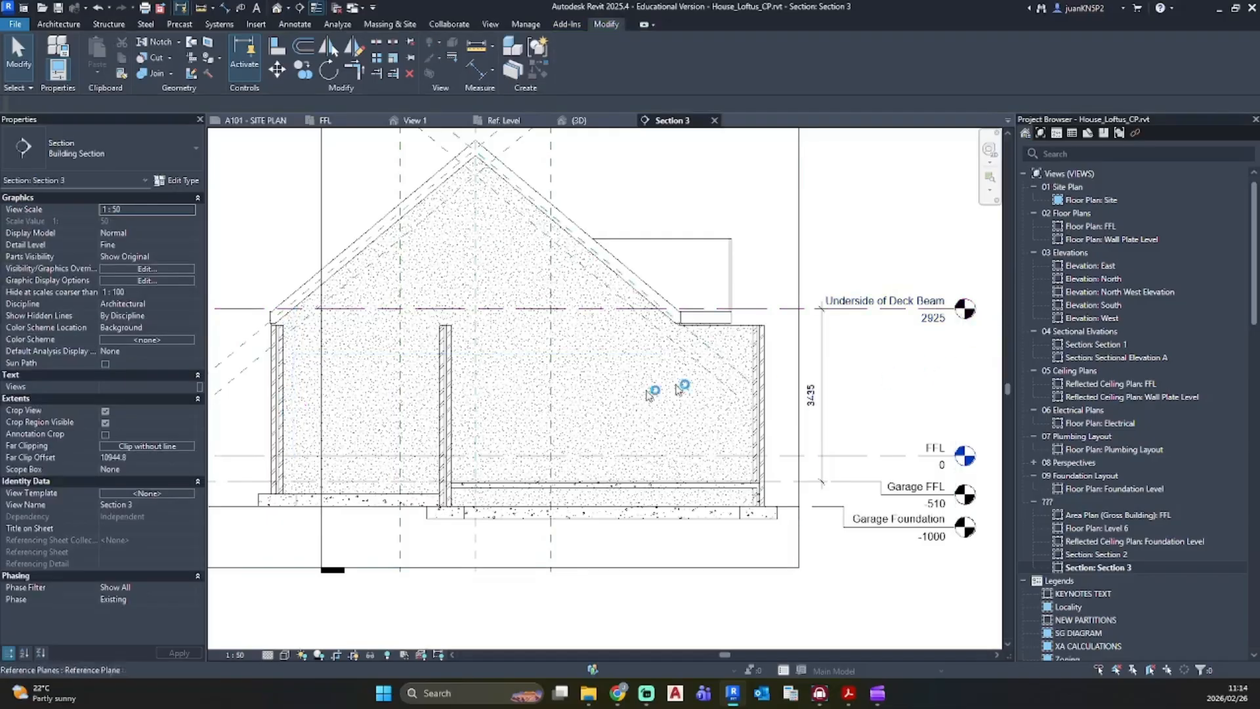
# Step: Reveal the hidden levels in Section 3 and check the attic floor level against the approved plans PDF
pyautogui.click(387, 655)
pyautogui.scroll(2, 783, 330)
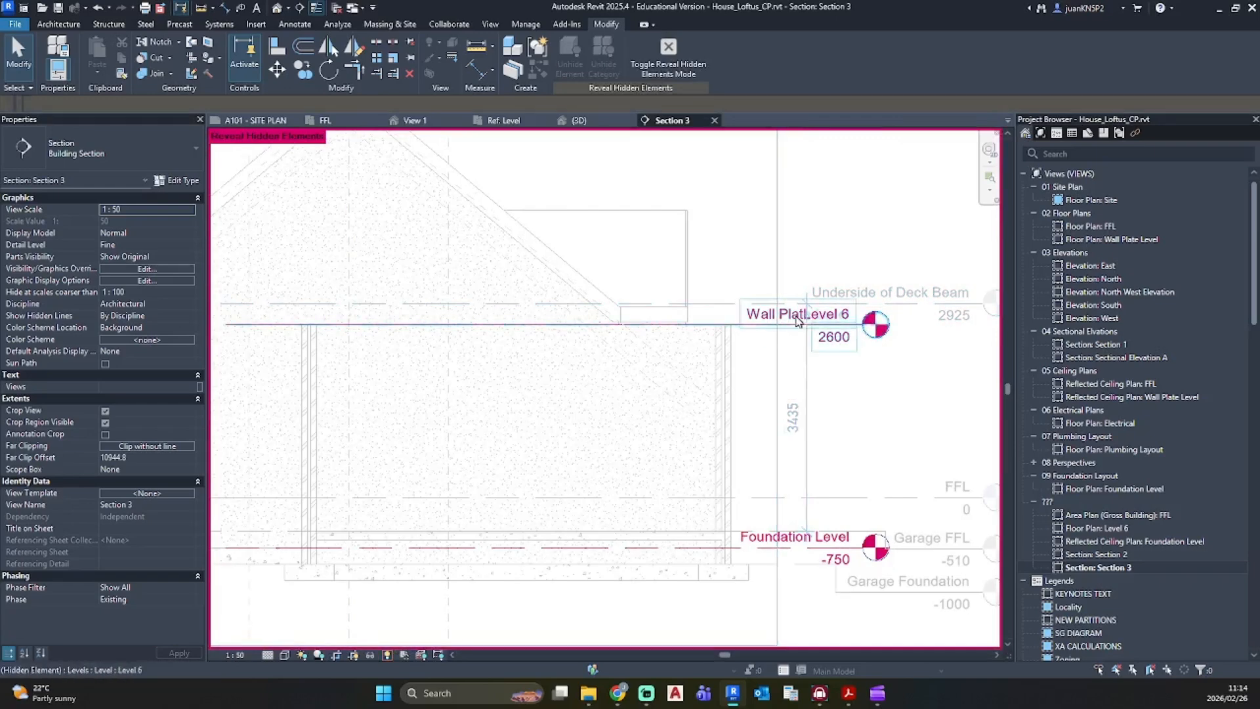
pyautogui.click(842, 333)
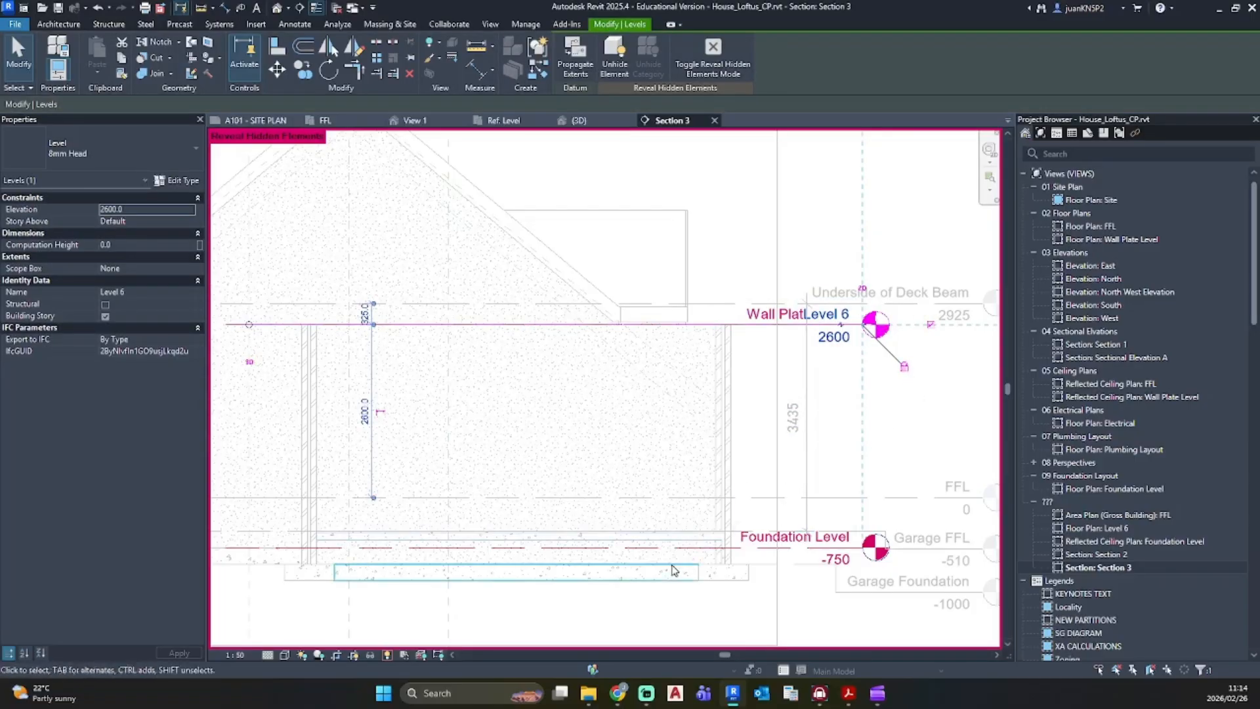
pyautogui.moveTo(0, 5); pyautogui.dragTo(630, 2)
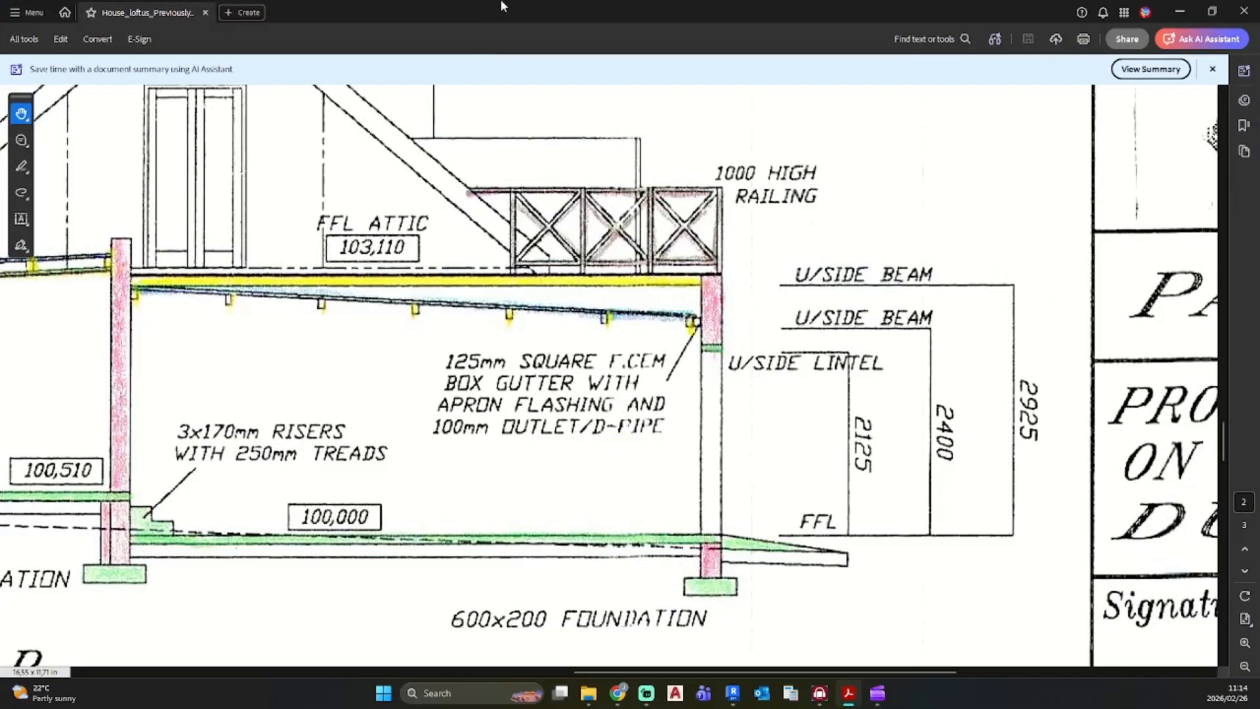
pyautogui.moveTo(499, 5); pyautogui.dragTo(0, 5)
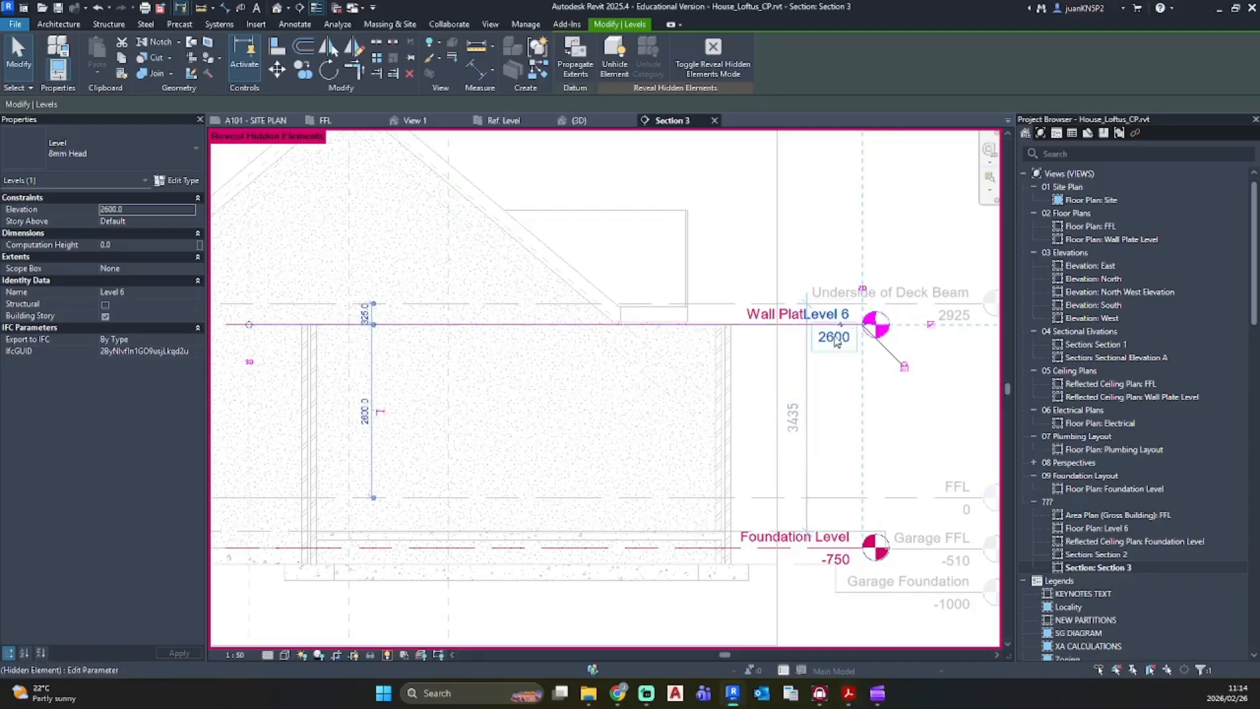
# Step: Rename the hidden Level 6 as Attic Level and rename its corresponding views to match
pyautogui.click(828, 314)
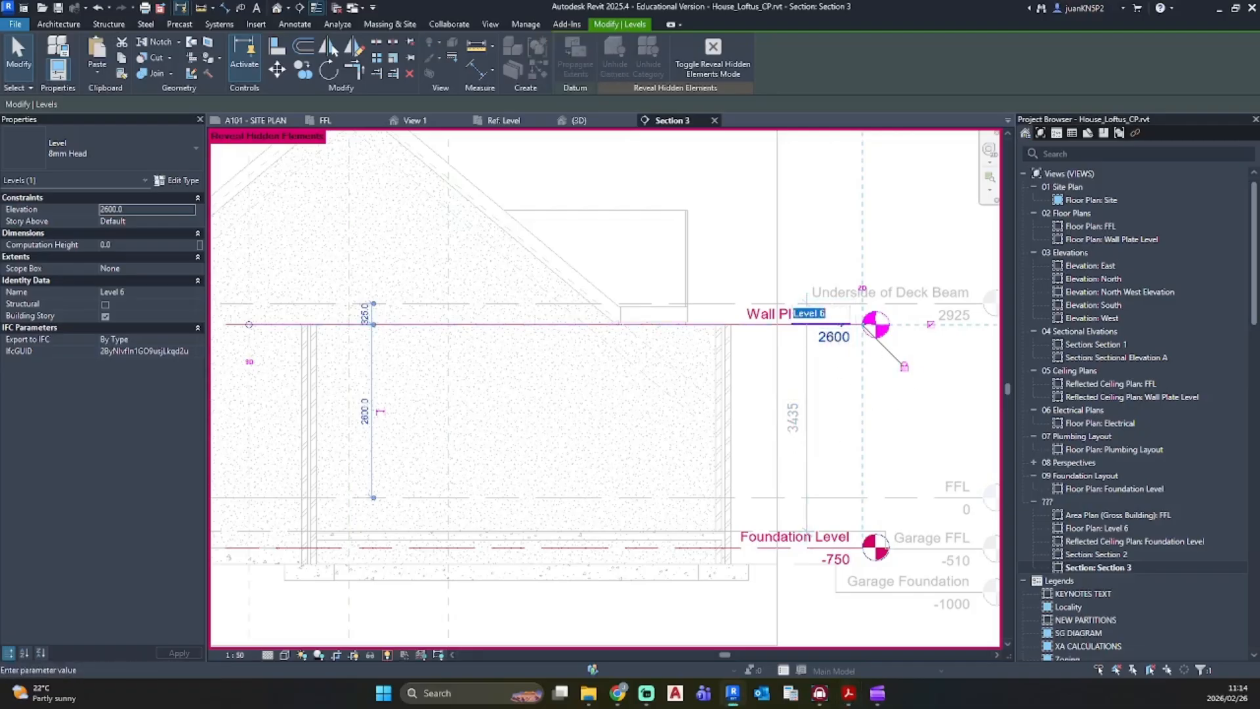
pyautogui.write('Attic')
pyautogui.press('Return')
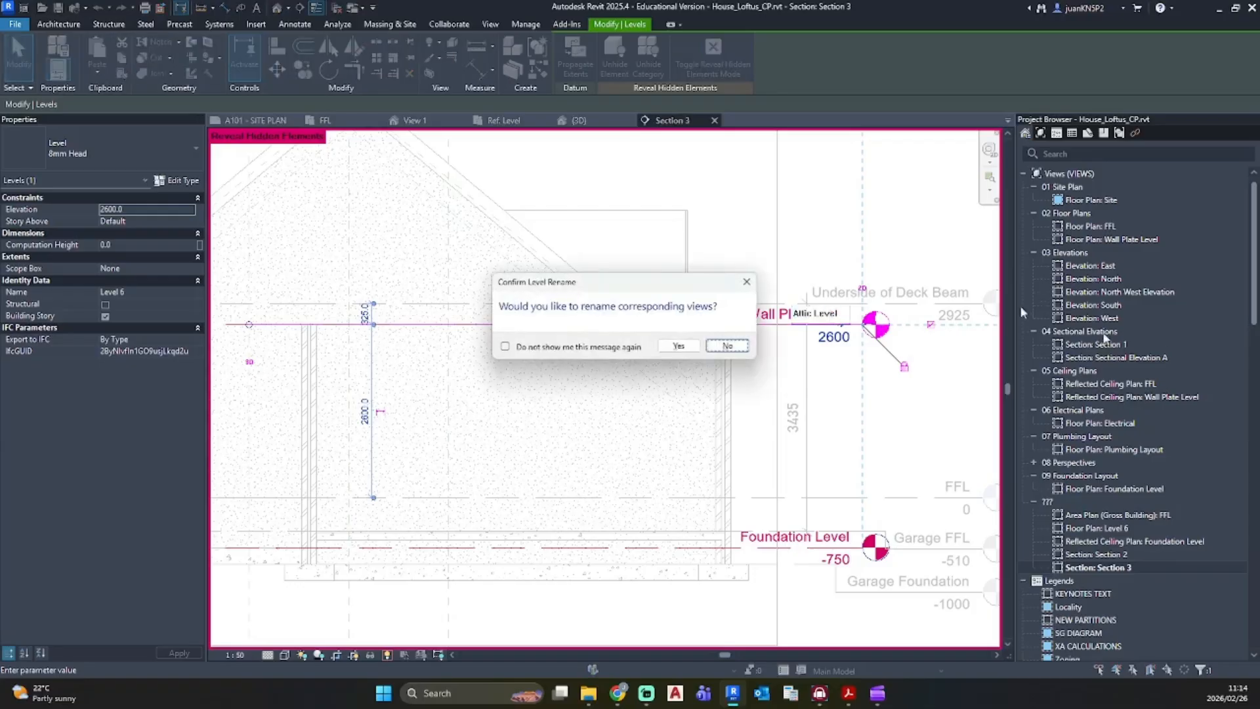
pyautogui.click(676, 346)
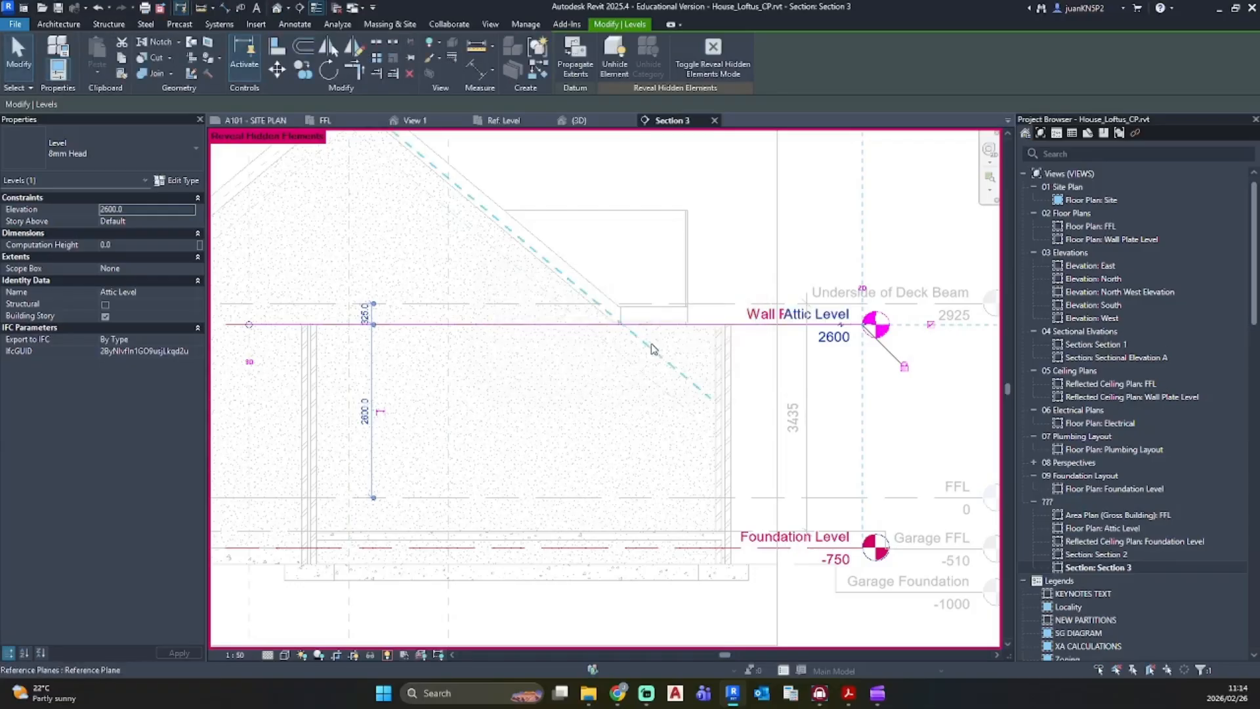
# Step: Unhide the Attic Level in Section 3 and turn off the display of hidden elements
pyautogui.click(833, 336)
pyautogui.press('Escape')
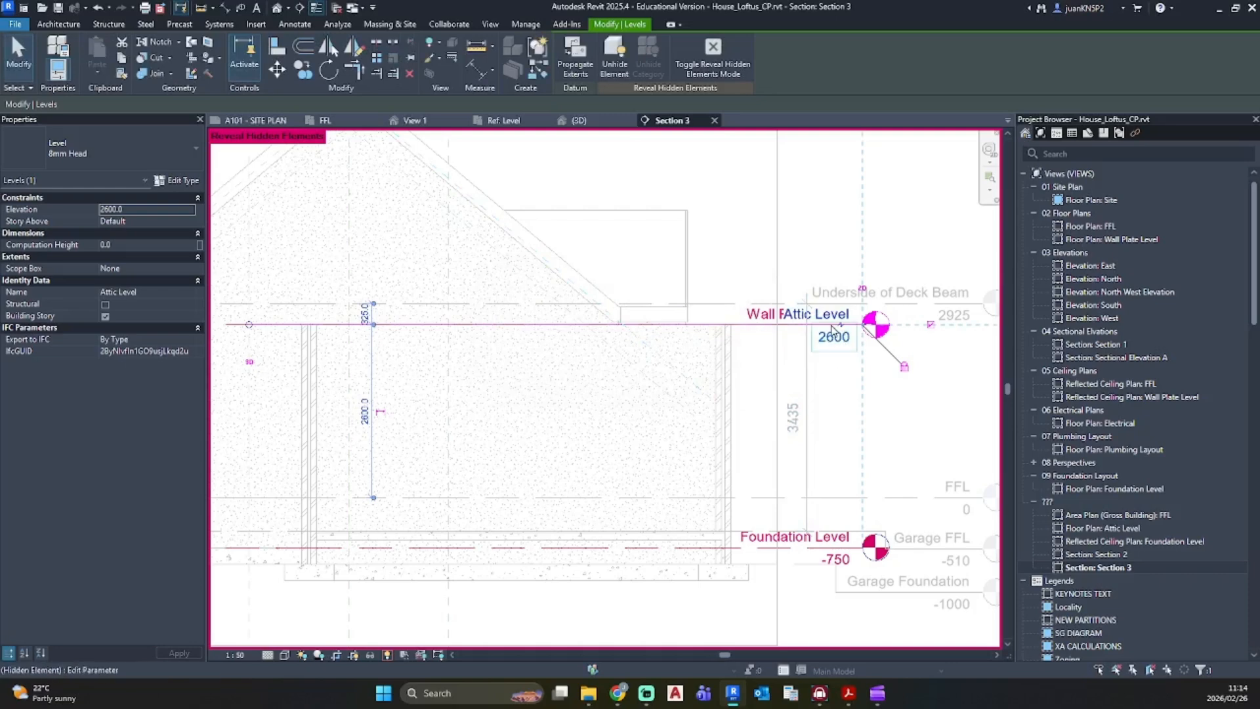
pyautogui.click(820, 330)
pyautogui.press('Escape')
pyautogui.scroll(3, 820, 329)
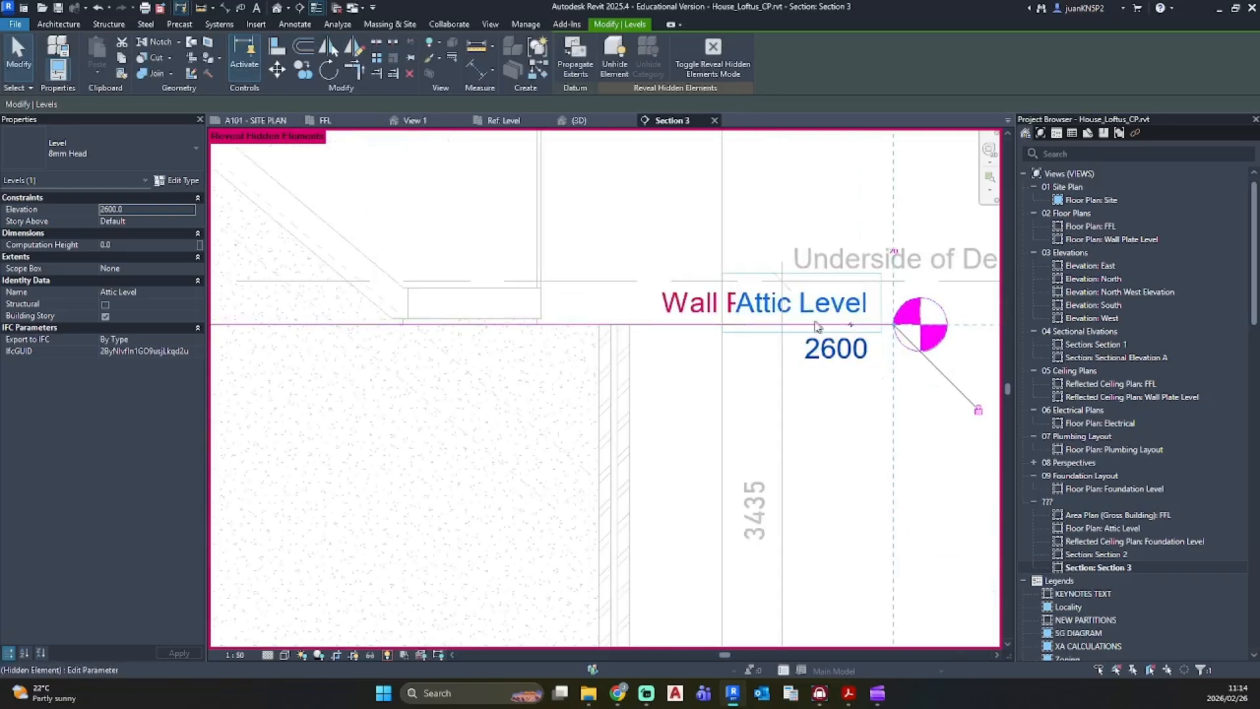
pyautogui.rightClick(662, 324)
pyautogui.moveTo(727, 403)
pyautogui.click(855, 408)
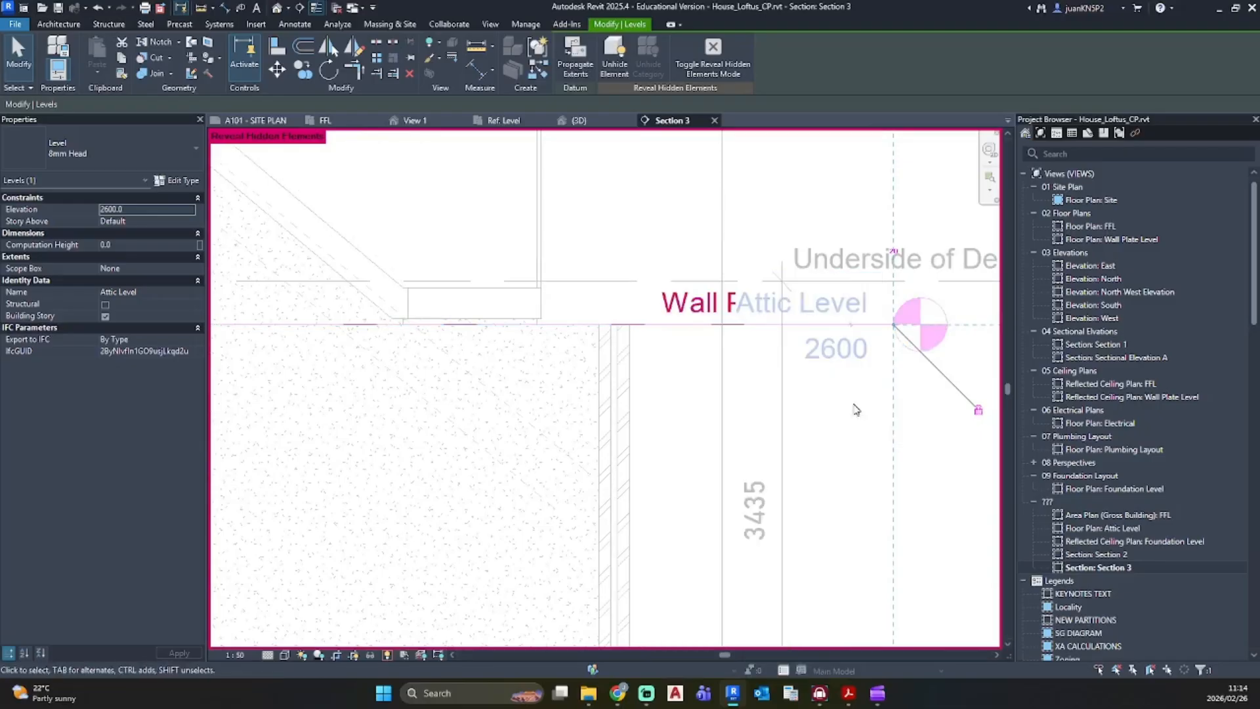
pyautogui.click(387, 655)
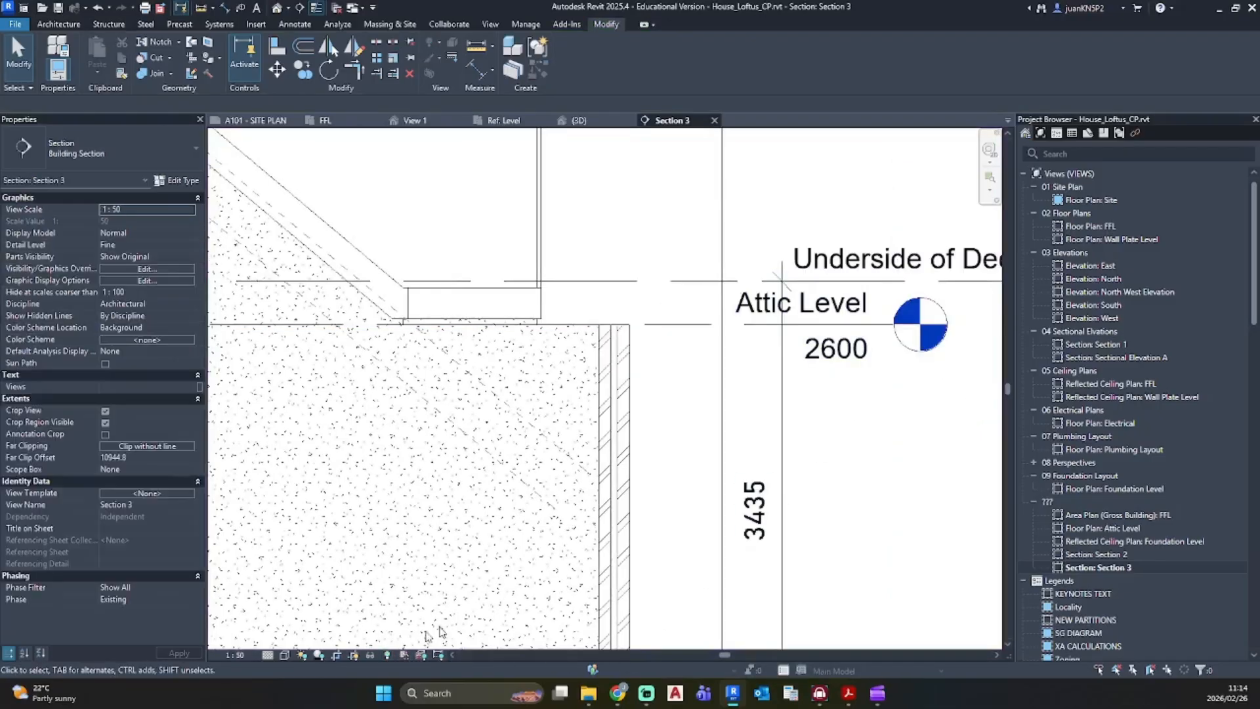
# Step: Set the elevation of the Attic Level to 3110
pyautogui.scroll(-3, 803, 454)
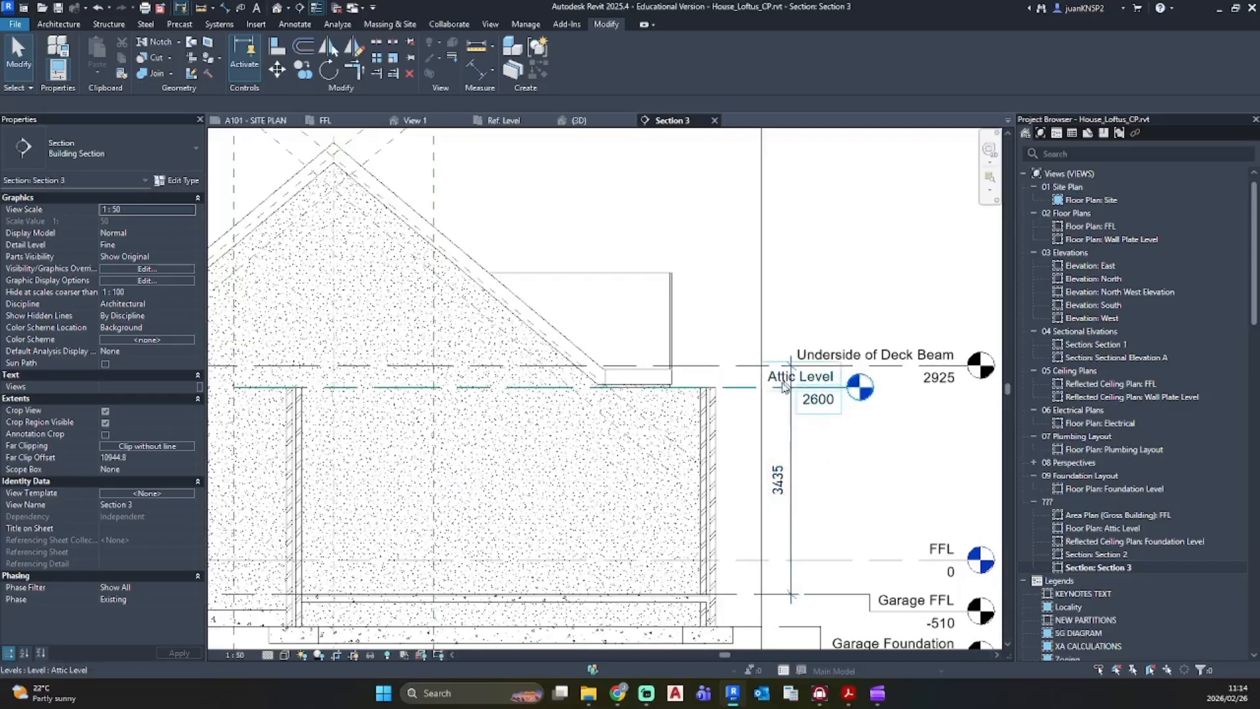
pyautogui.click(724, 390)
pyautogui.click(818, 398)
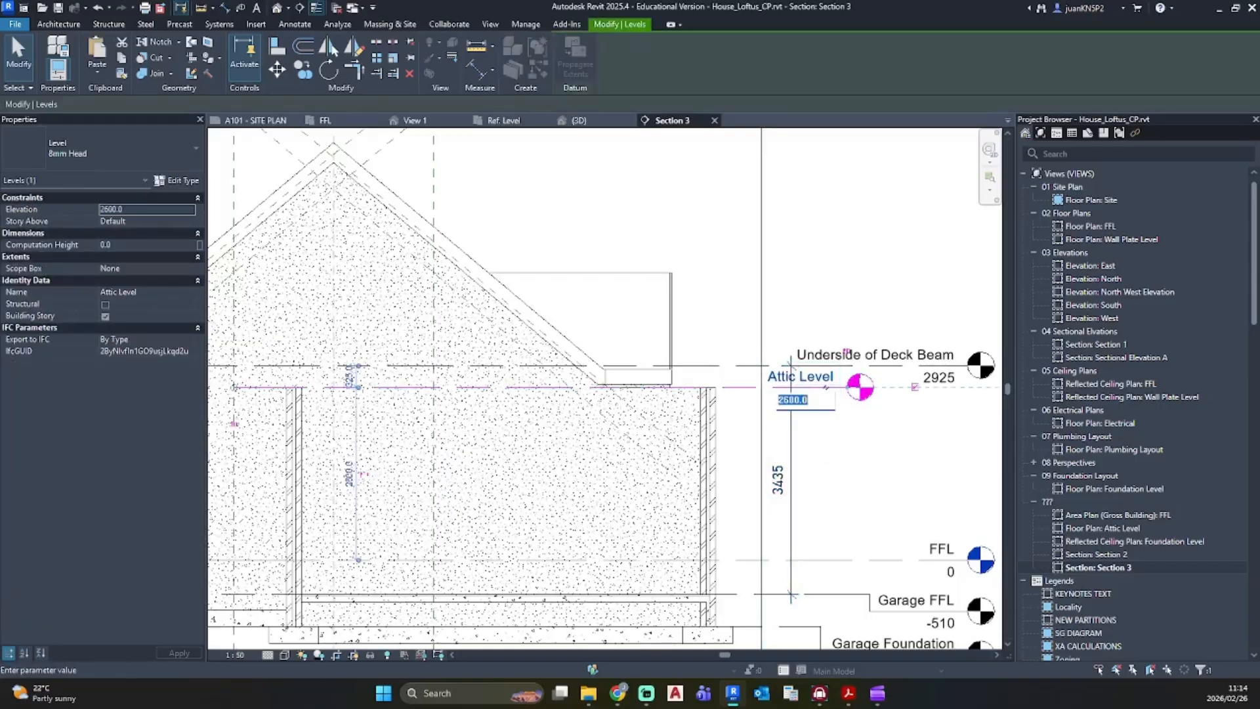
pyautogui.write('3110')
pyautogui.press('Return')
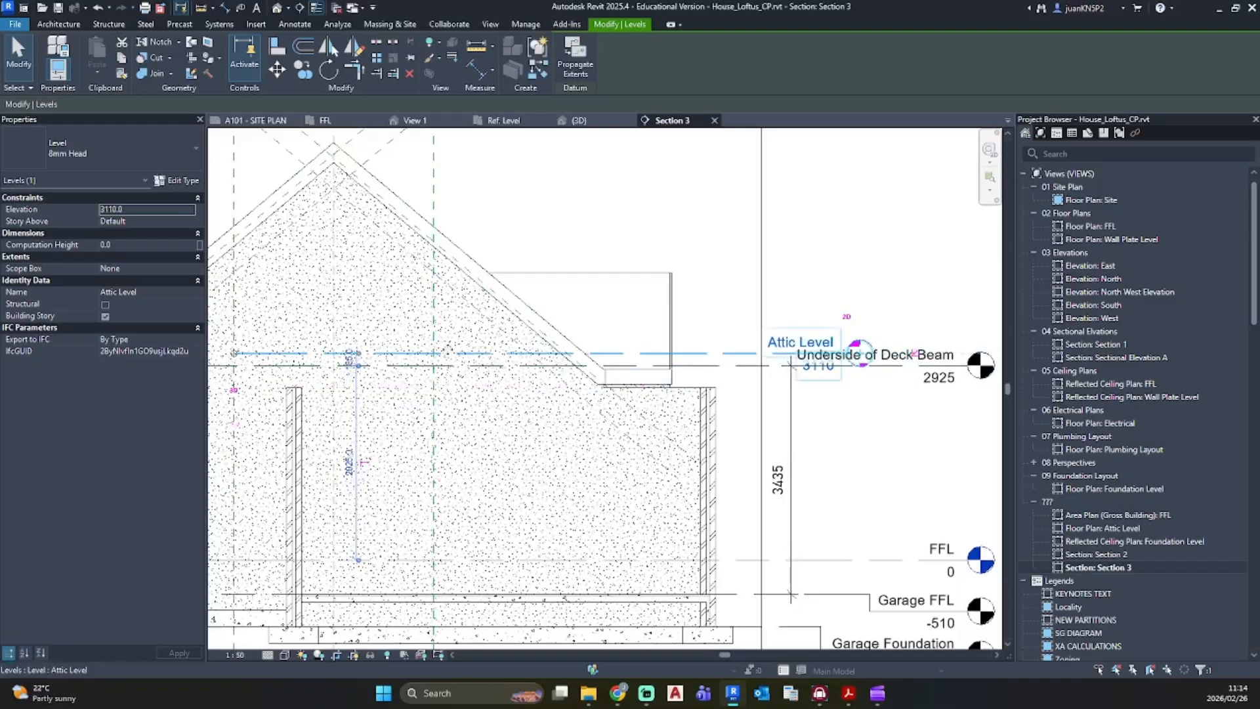
pyautogui.press('Escape')
# Step: In the 3D view, examine the level constraints of the wooden attic floor, a 48x225mm joist and the 300x80mm bearer beam
pyautogui.click(277, 8)
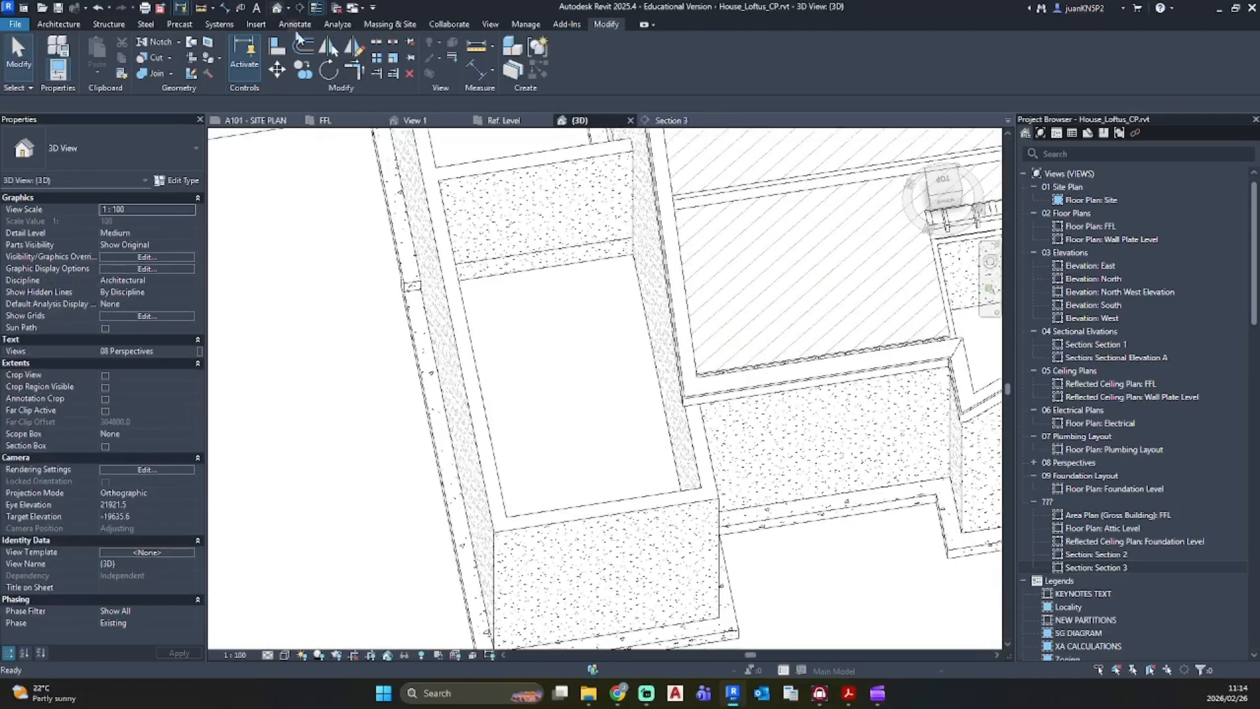
pyautogui.scroll(-3, 646, 391)
pyautogui.keyDown('shift'); pyautogui.moveTo(650, 387); pyautogui.dragTo(558, 253, button='middle'); pyautogui.keyUp('shift')
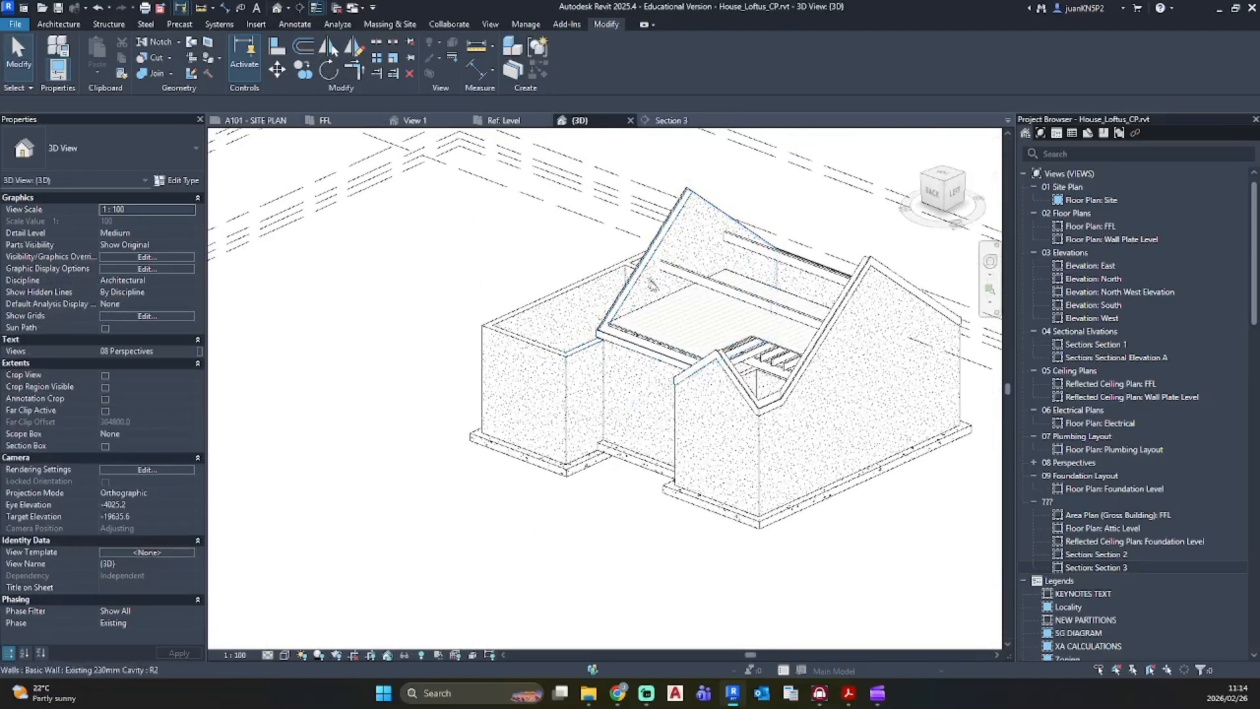
pyautogui.click(649, 315)
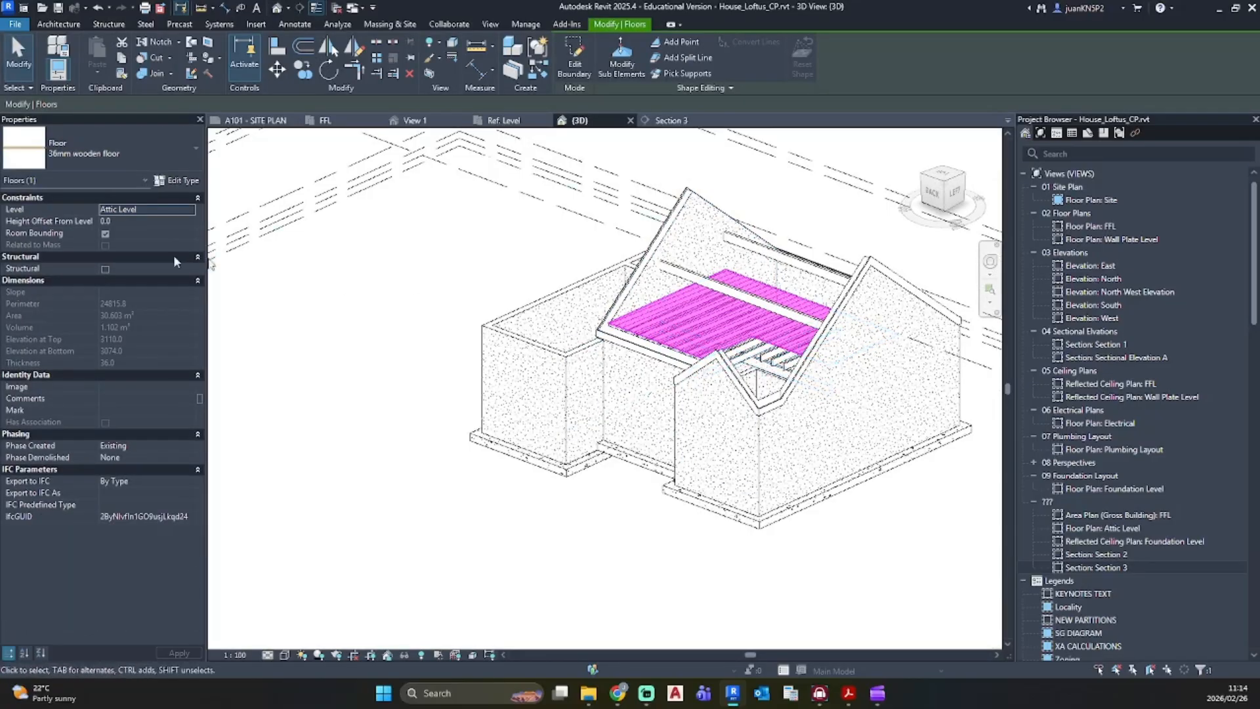
pyautogui.press('h')
pyautogui.press('h')
pyautogui.scroll(5, 740, 332)
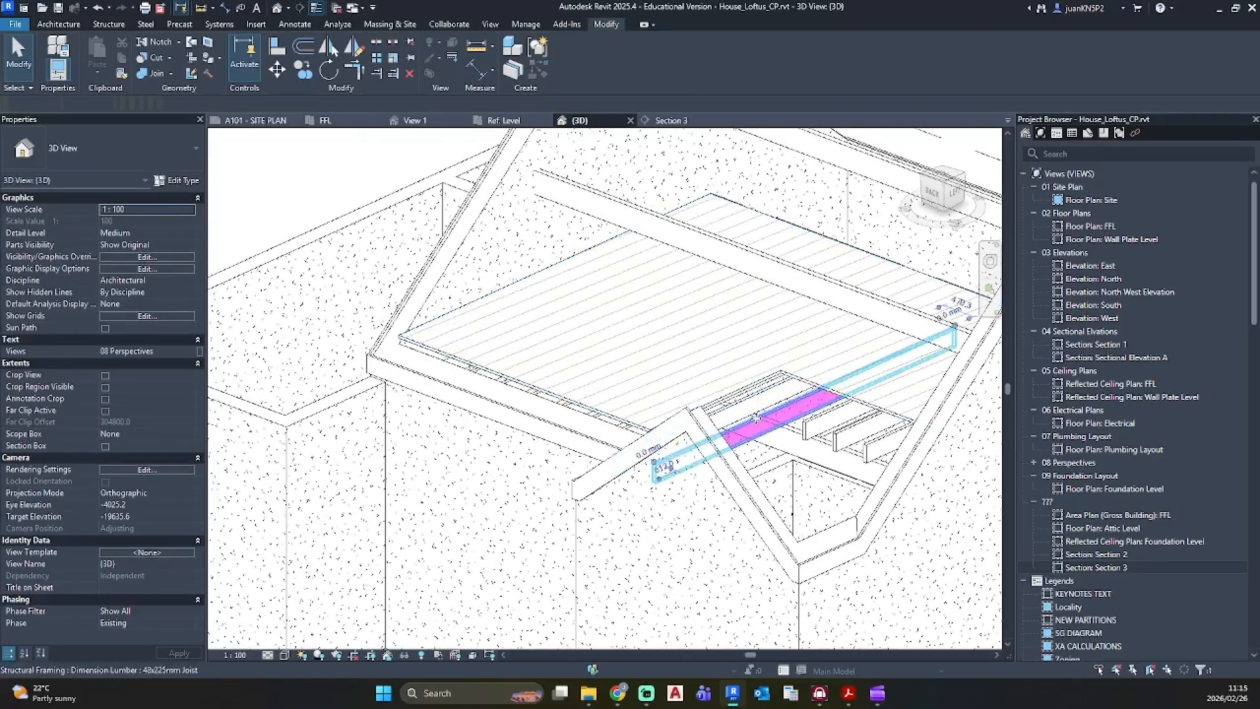
pyautogui.click(722, 411)
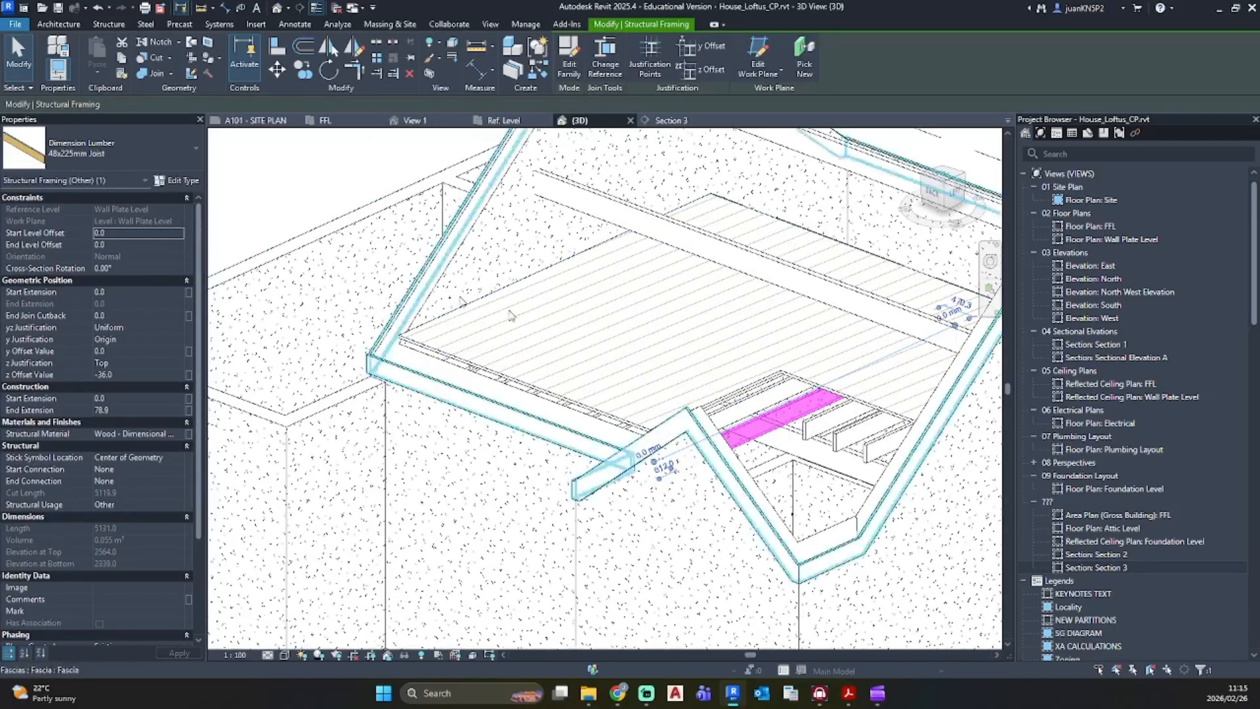
pyautogui.keyDown('shift'); pyautogui.moveTo(859, 426); pyautogui.dragTo(759, 453, button='middle'); pyautogui.keyUp('shift')
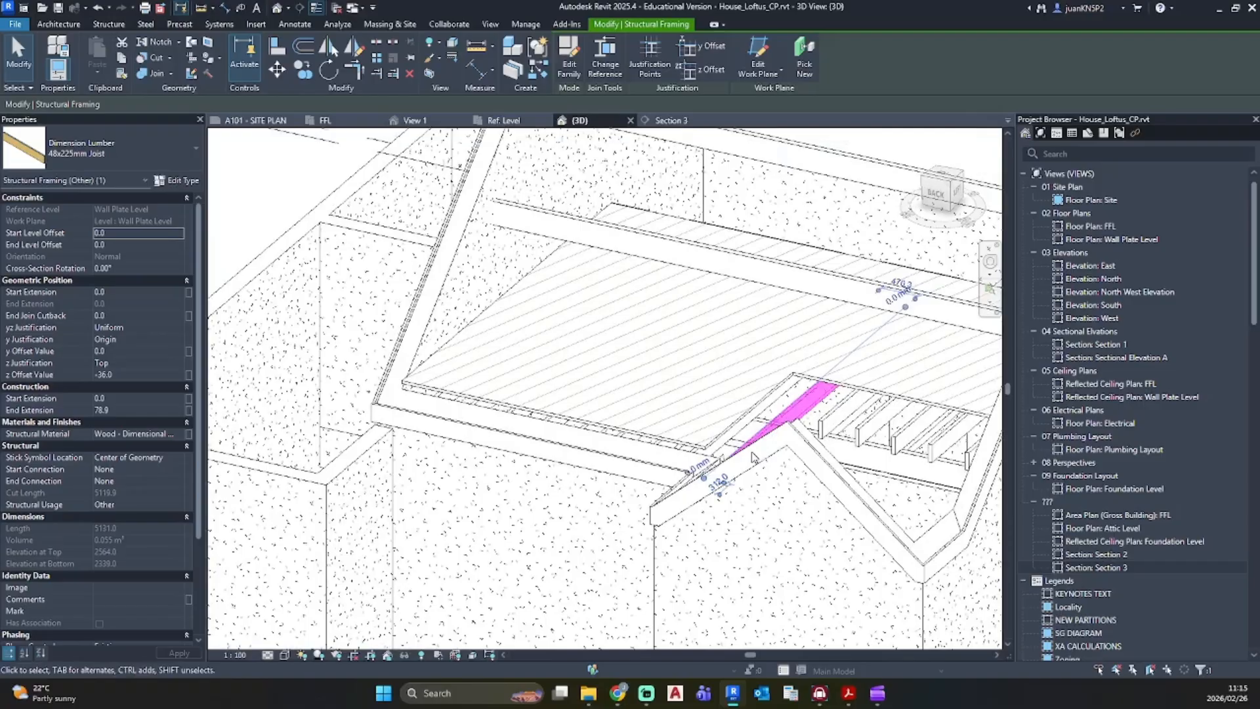
pyautogui.click(879, 451)
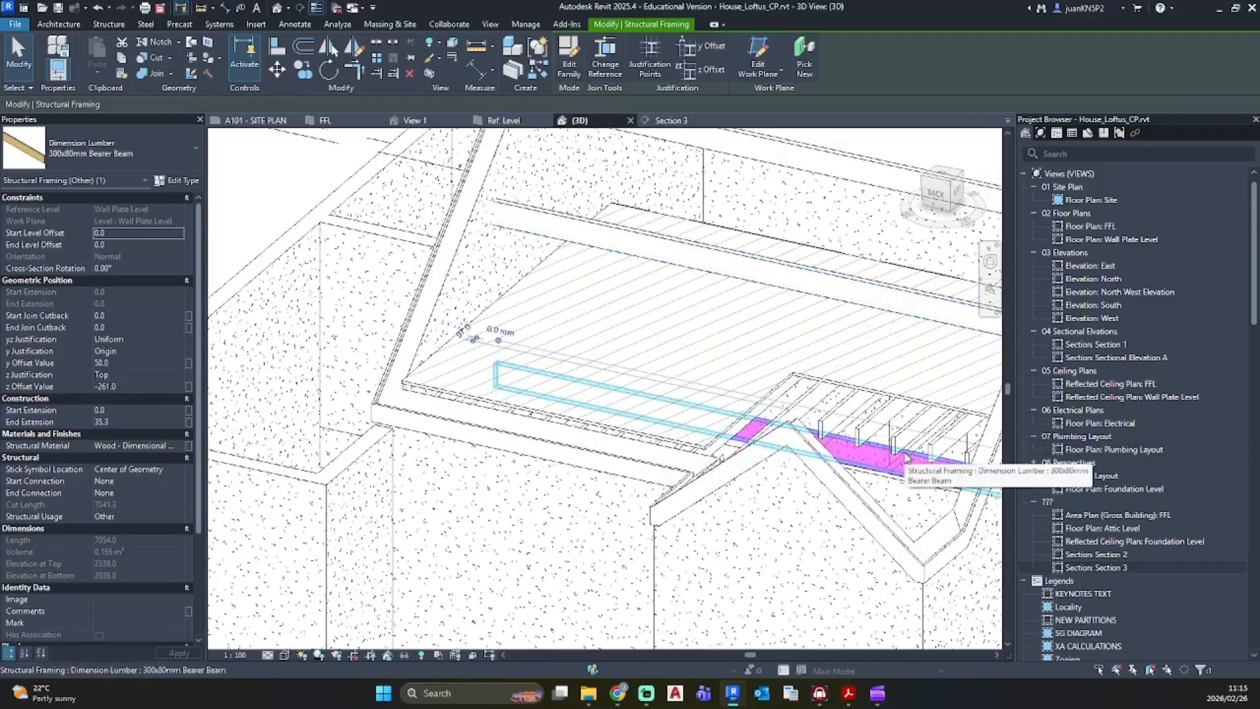
pyautogui.press('Escape')
# Step: Open Sectional Elevation A, reveal its hidden elements in Wireframe and compare the model with the approved Section A-A underlay
pyautogui.click(1109, 357)
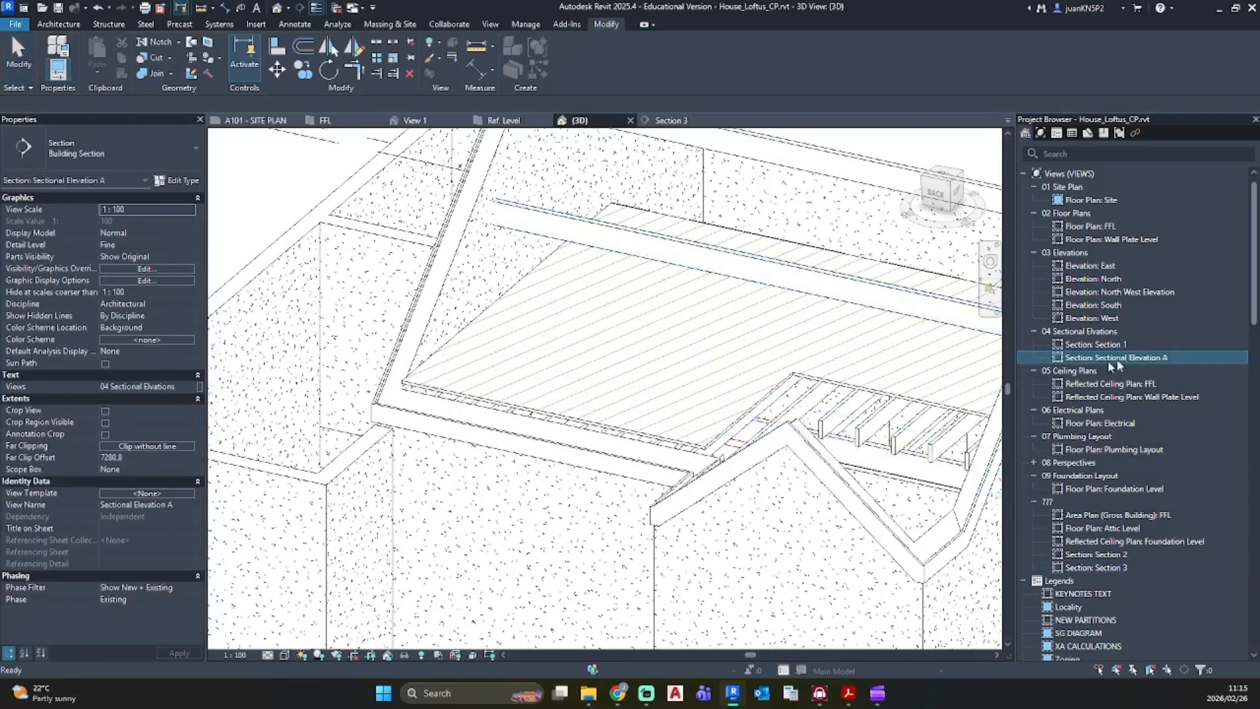
pyautogui.doubleClick(1109, 358)
pyautogui.scroll(6, 590, 449)
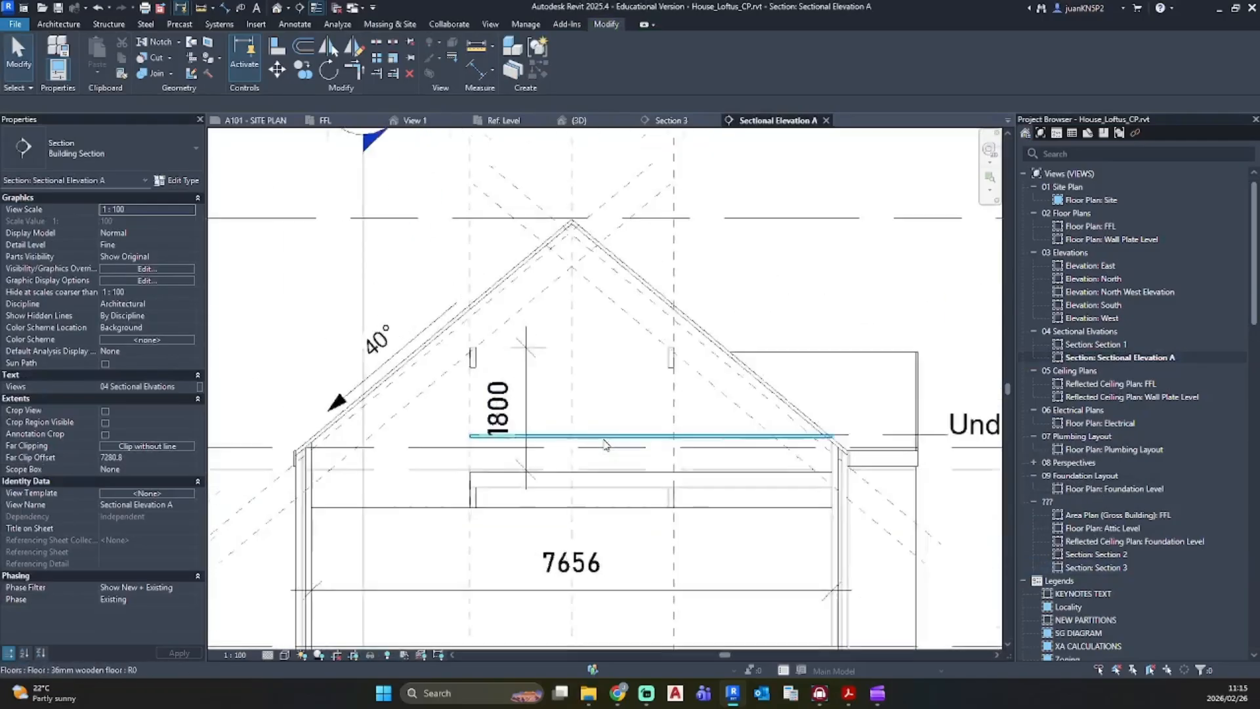
pyautogui.scroll(-2, 604, 445)
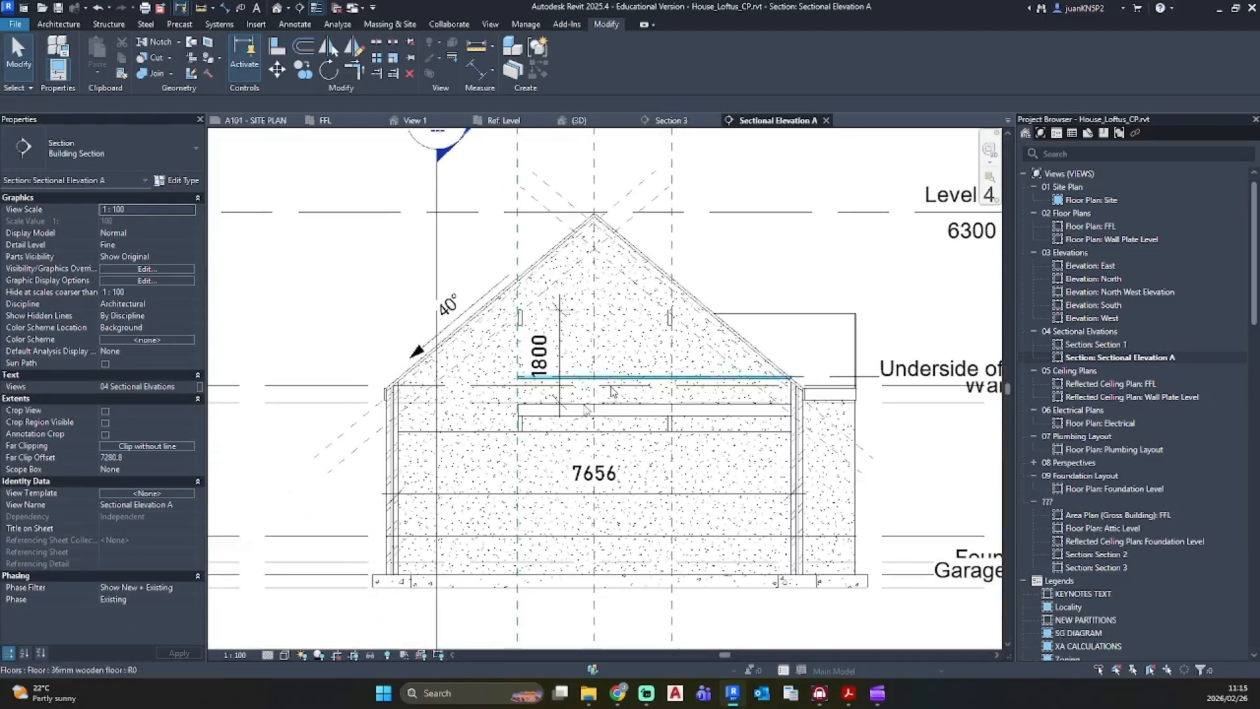
pyautogui.click(386, 655)
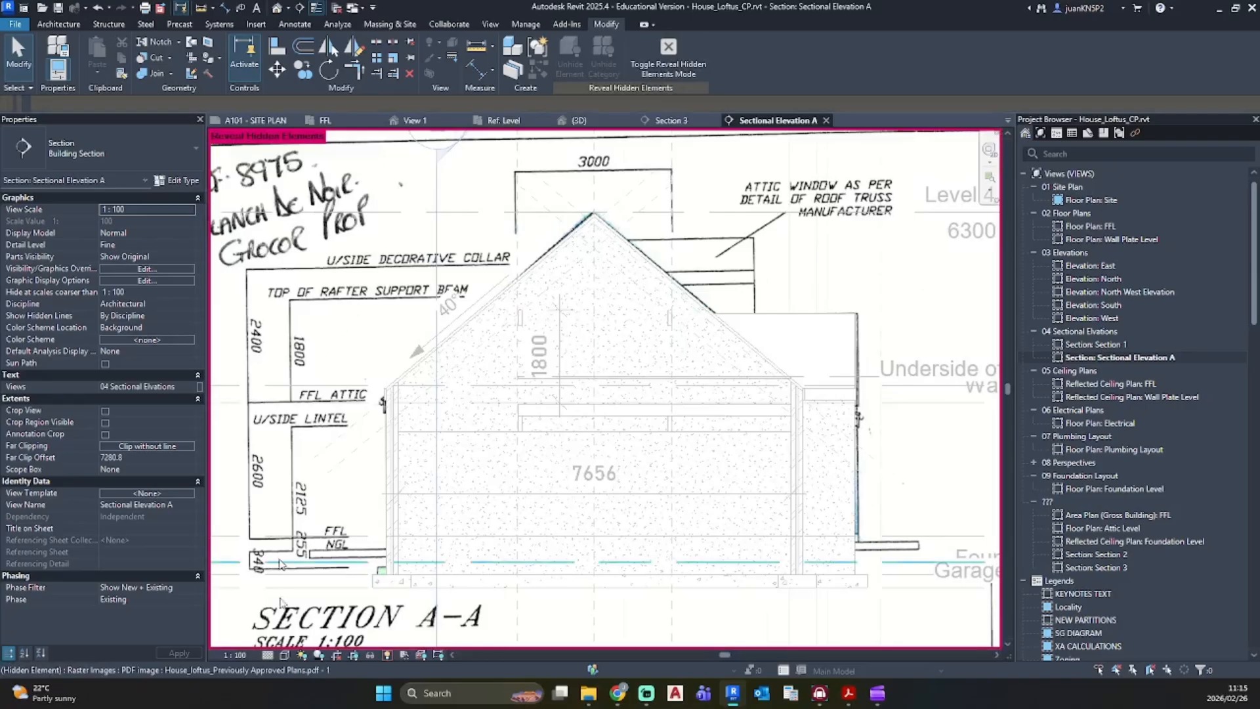
pyautogui.click(285, 655)
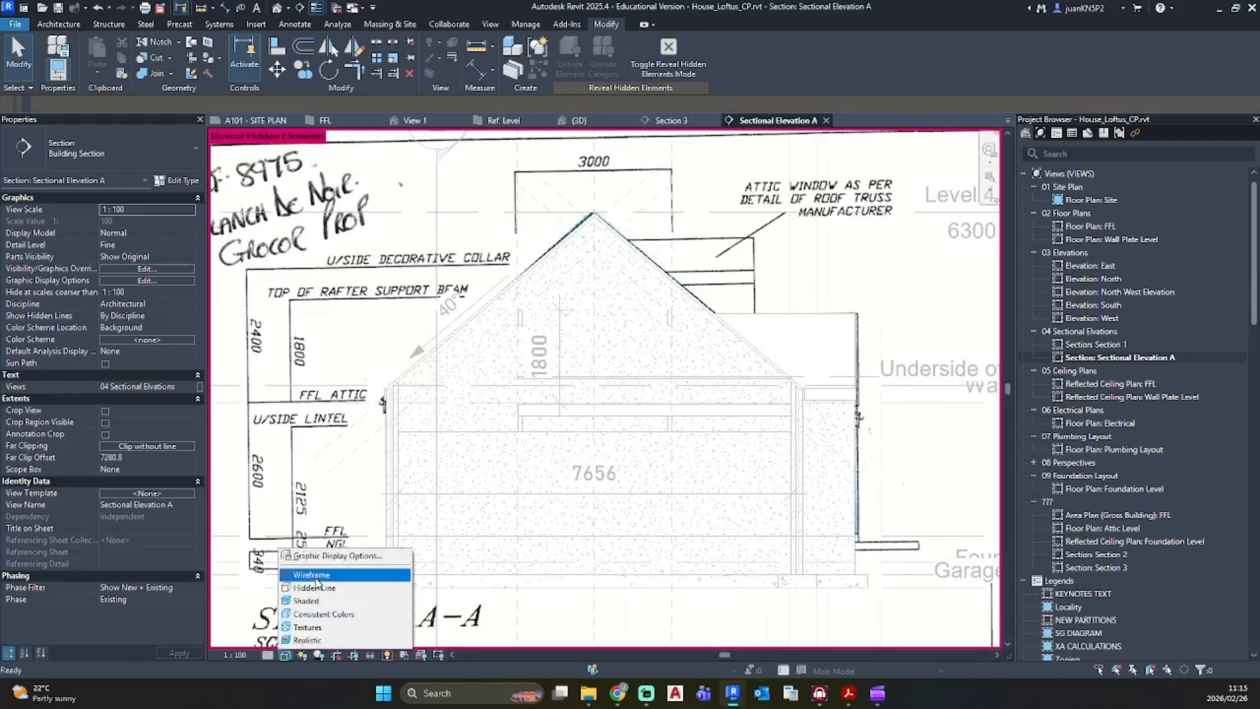
pyautogui.click(316, 577)
pyautogui.scroll(3, 632, 432)
pyautogui.moveTo(632, 431)
pyautogui.mouseDown(button='middle')
pyautogui.moveTo(612, 369)
pyautogui.moveTo(694, 403)
pyautogui.mouseUp(button='middle')
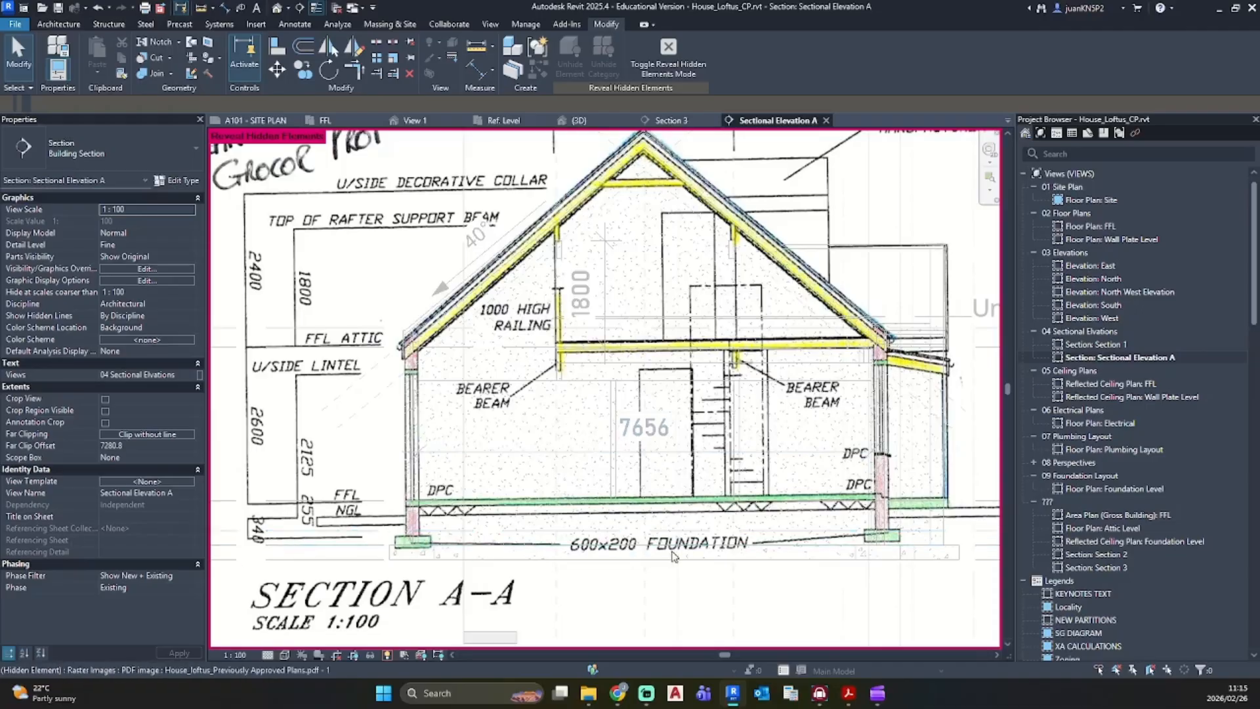
pyautogui.moveTo(1046, 525)
pyautogui.mouseDown(button='middle')
pyautogui.moveTo(777, 506)
pyautogui.moveTo(778, 447)
pyautogui.moveTo(957, 471)
pyautogui.mouseUp(button='middle')
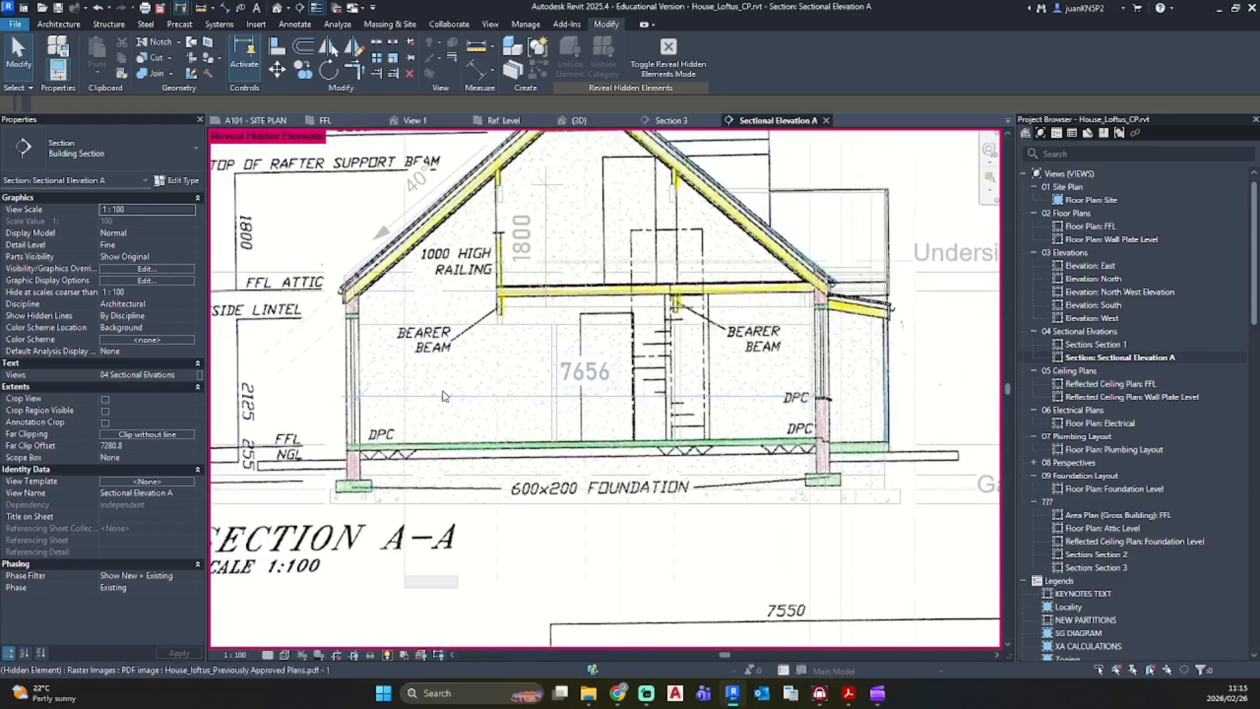
pyautogui.moveTo(239, 349); pyautogui.dragTo(348, 346, button='middle')
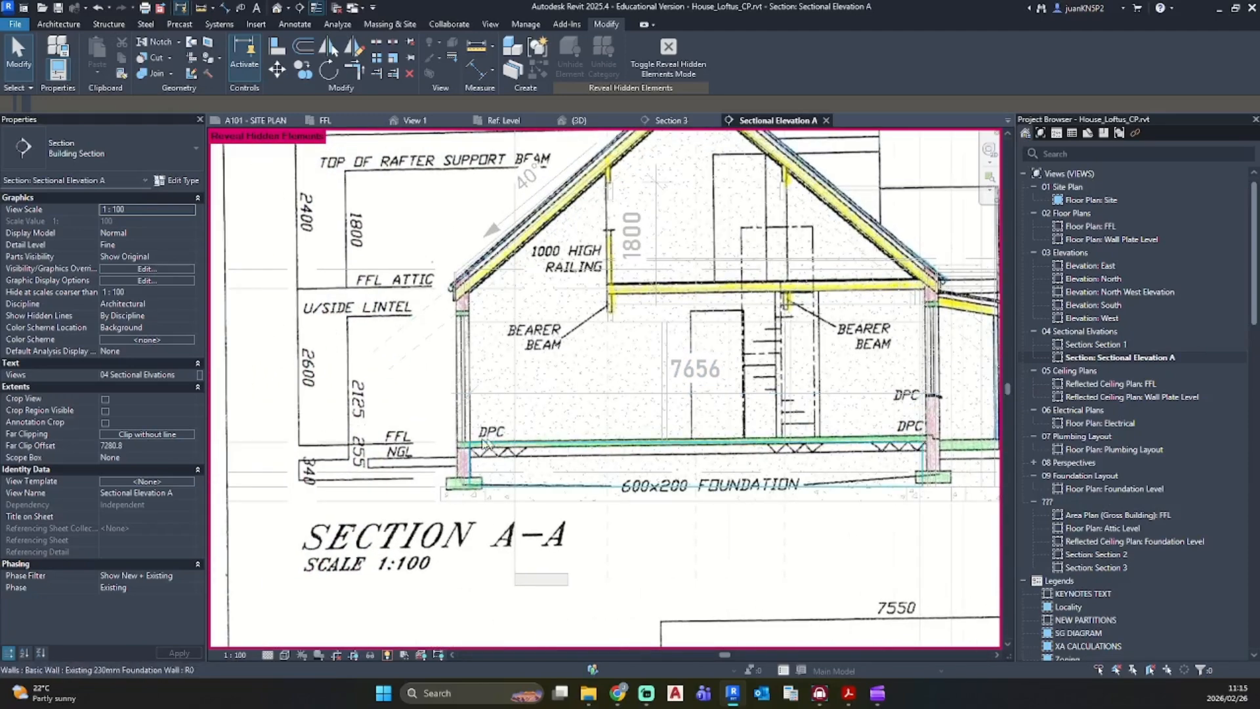
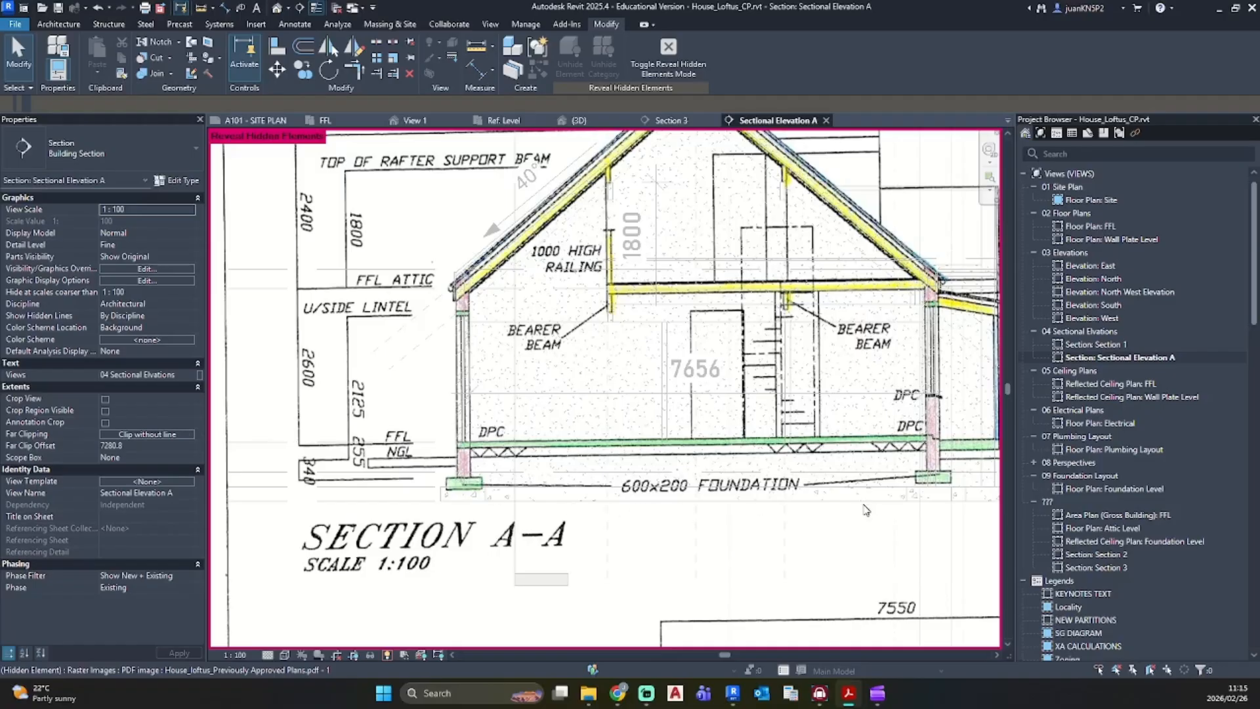
# Step: Hide the Garage Foundation level element in Sectional Elevation A
pyautogui.moveTo(945, 539); pyautogui.dragTo(482, 502, button='middle')
pyautogui.click(786, 467)
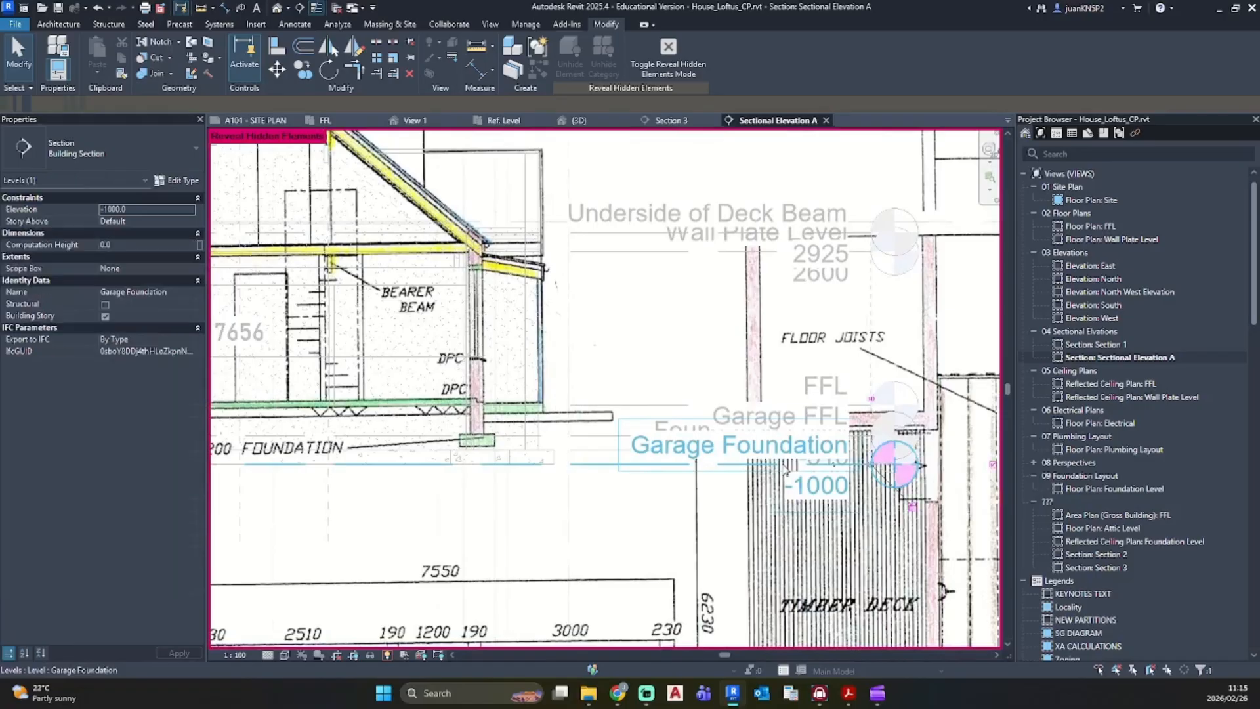
pyautogui.rightClick(786, 467)
pyautogui.moveTo(910, 188)
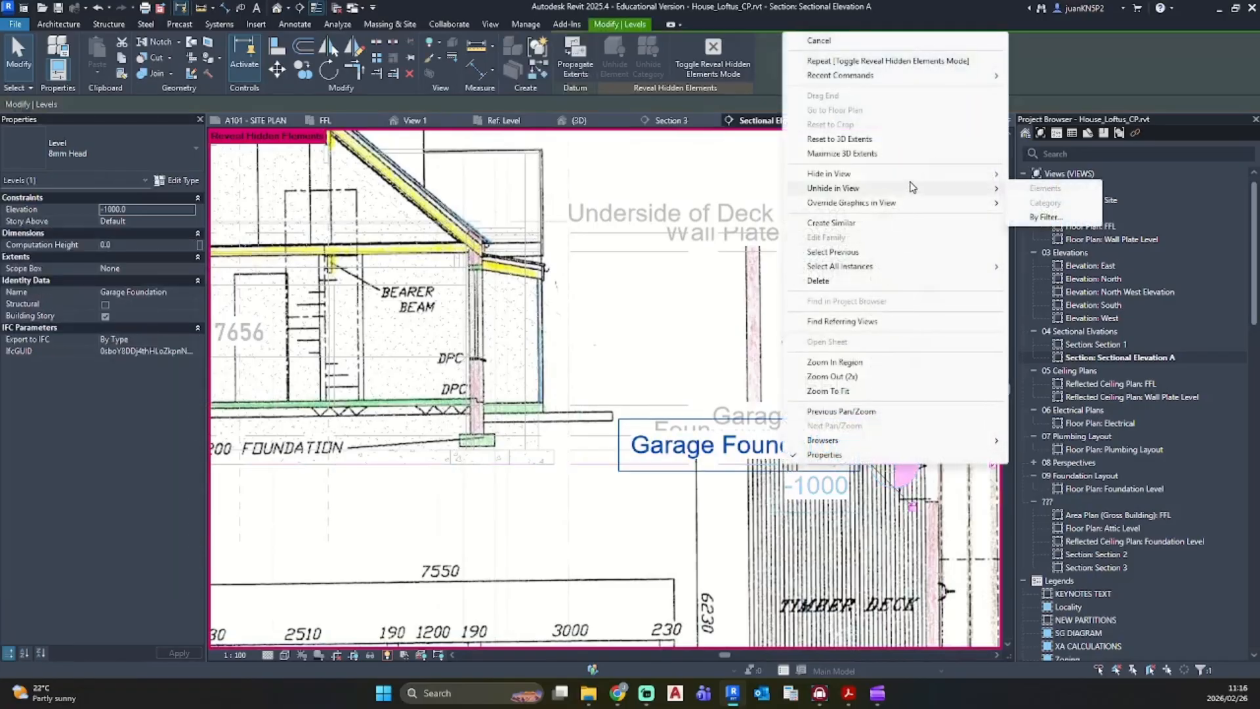
pyautogui.click(1035, 179)
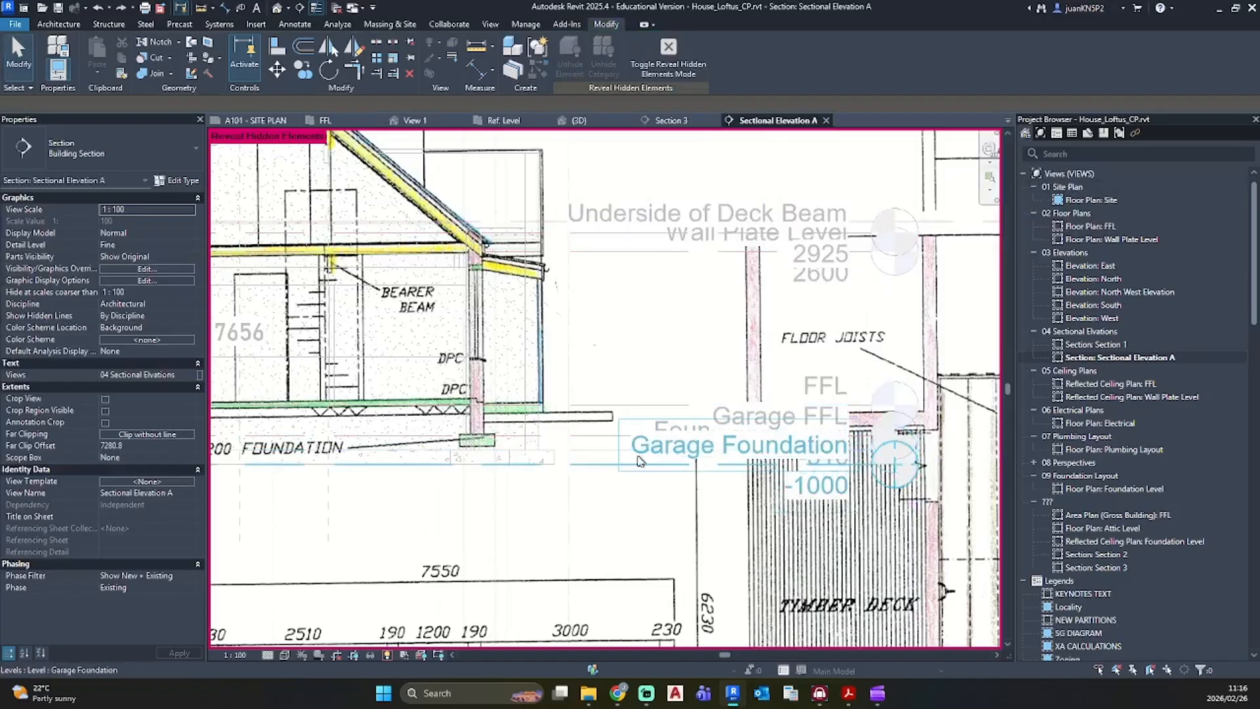
pyautogui.click(616, 460)
pyautogui.rightClick(615, 460)
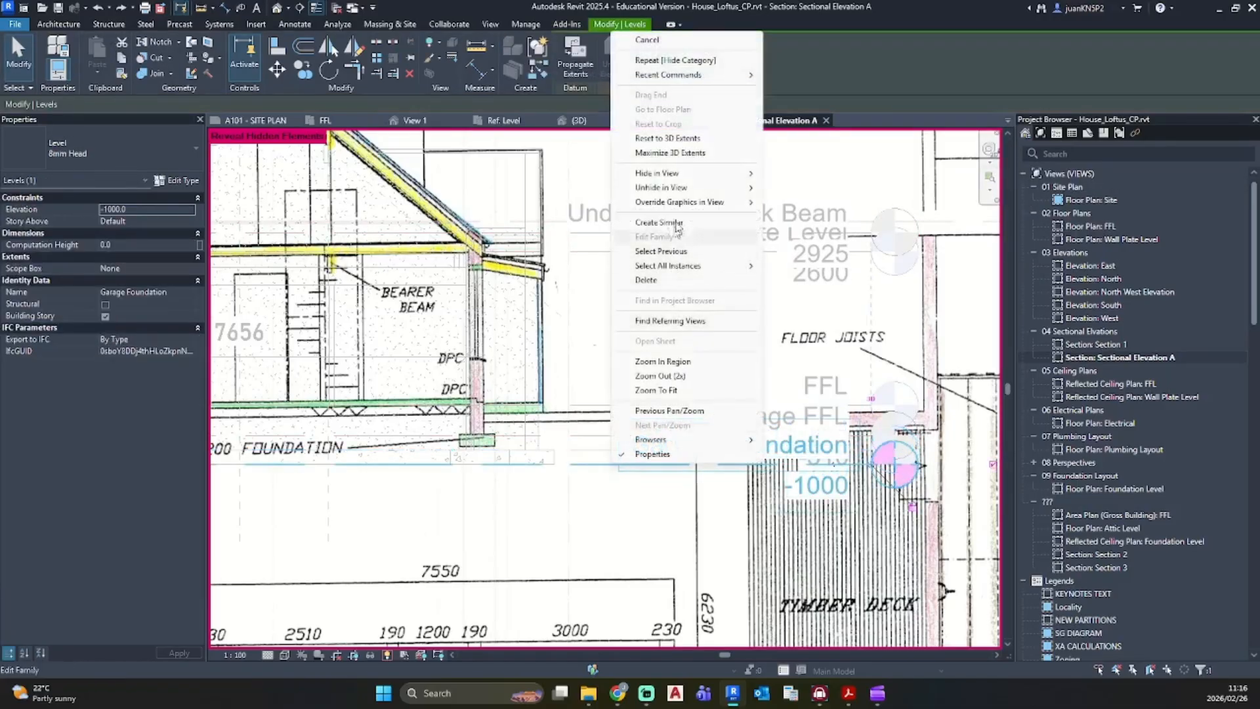
pyautogui.moveTo(701, 187)
pyautogui.click(798, 188)
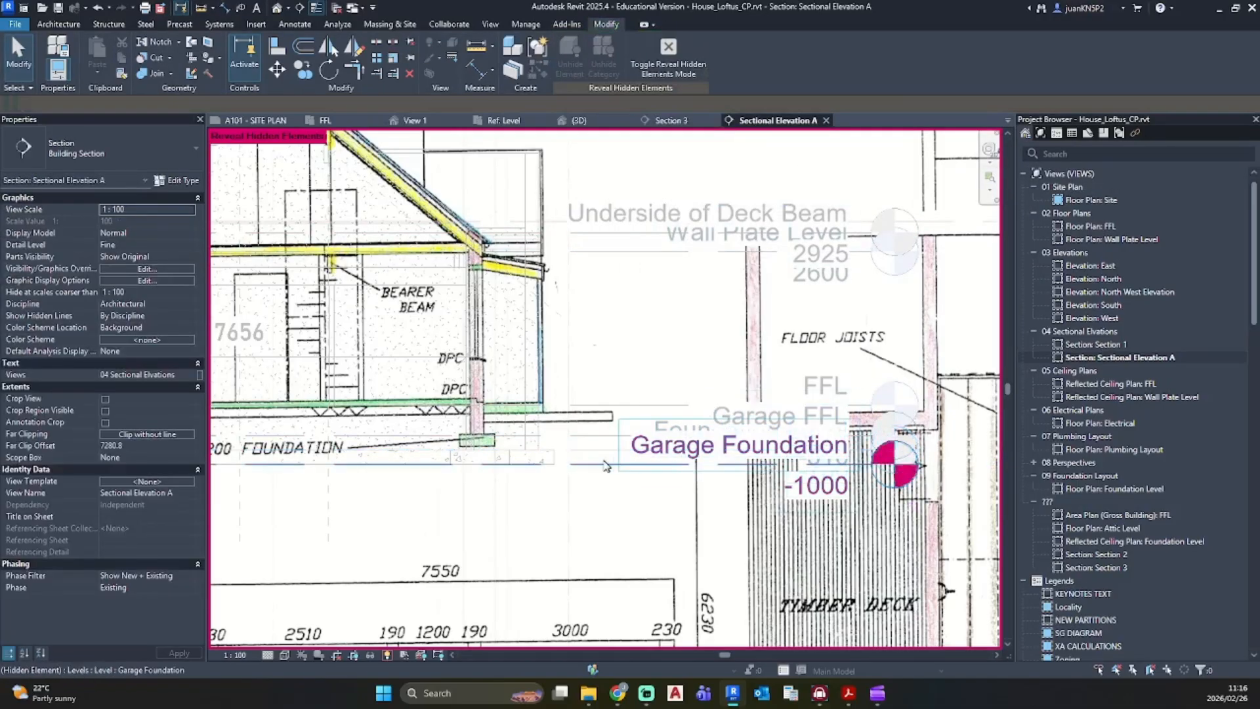
# Step: Unhide the approved plans PDF underlay in Sectional Elevation A and turn off the display of hidden elements
pyautogui.rightClick(616, 548)
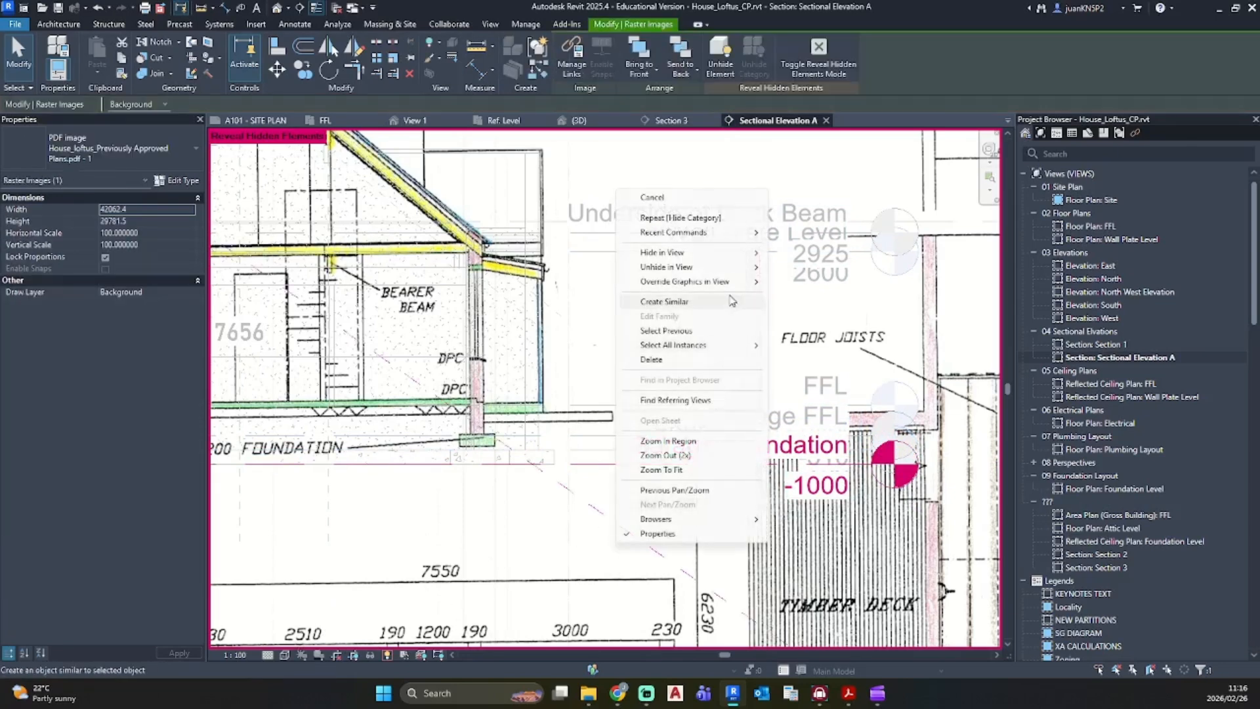
pyautogui.moveTo(722, 267)
pyautogui.click(803, 268)
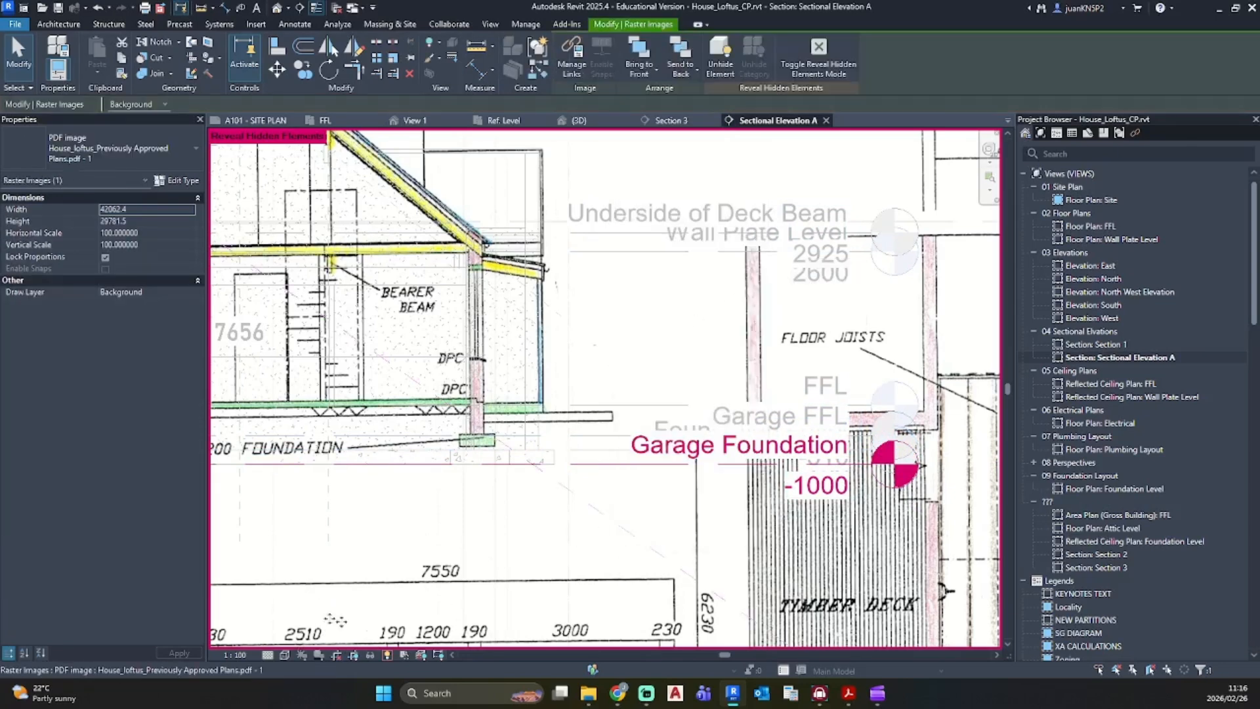
pyautogui.click(387, 655)
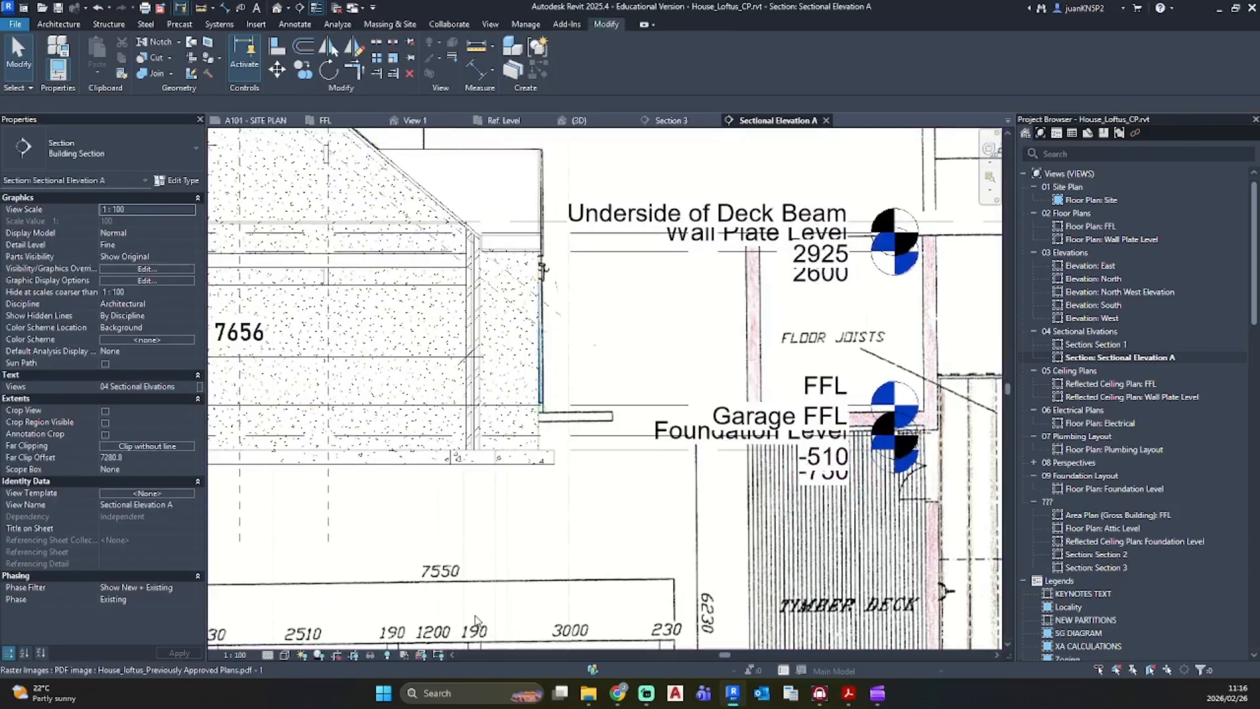
# Step: Hide the Foundation Level element in Sectional Elevation A
pyautogui.click(646, 437)
pyautogui.rightClick(634, 444)
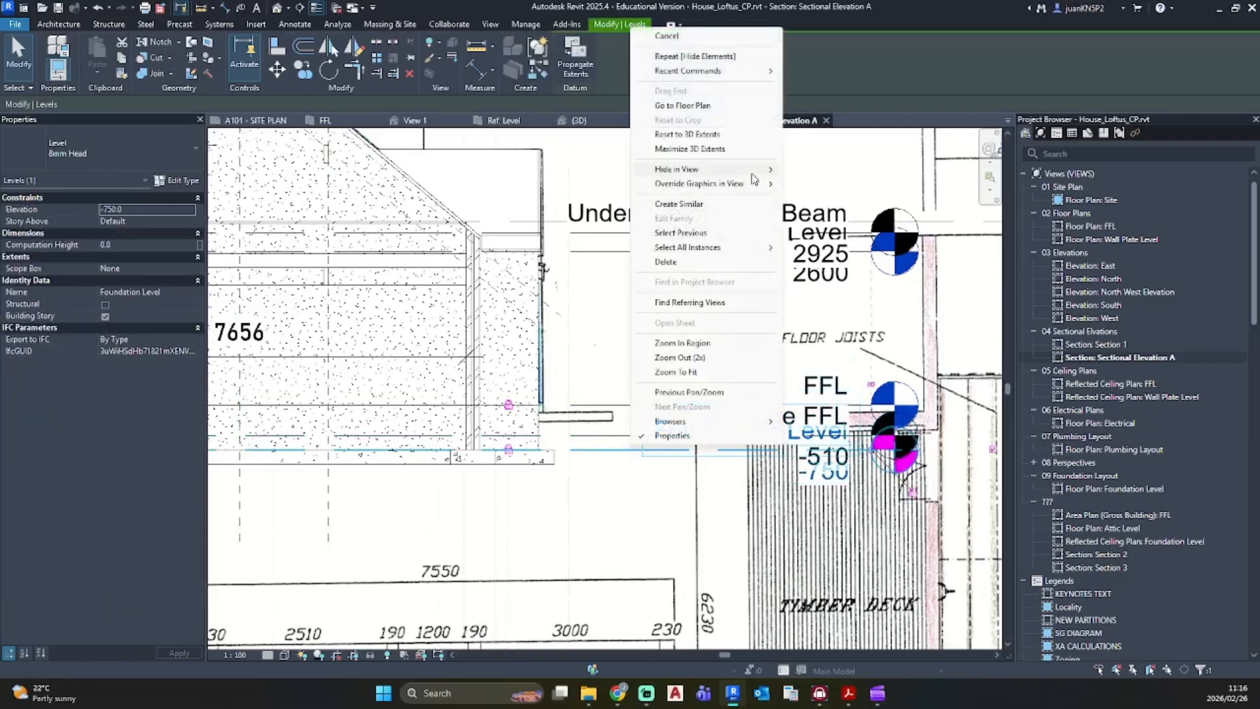
pyautogui.moveTo(754, 169)
pyautogui.click(806, 170)
# Step: Add an elbow to the FFL level line and raise its head clear of the Garage FFL label
pyautogui.click(860, 402)
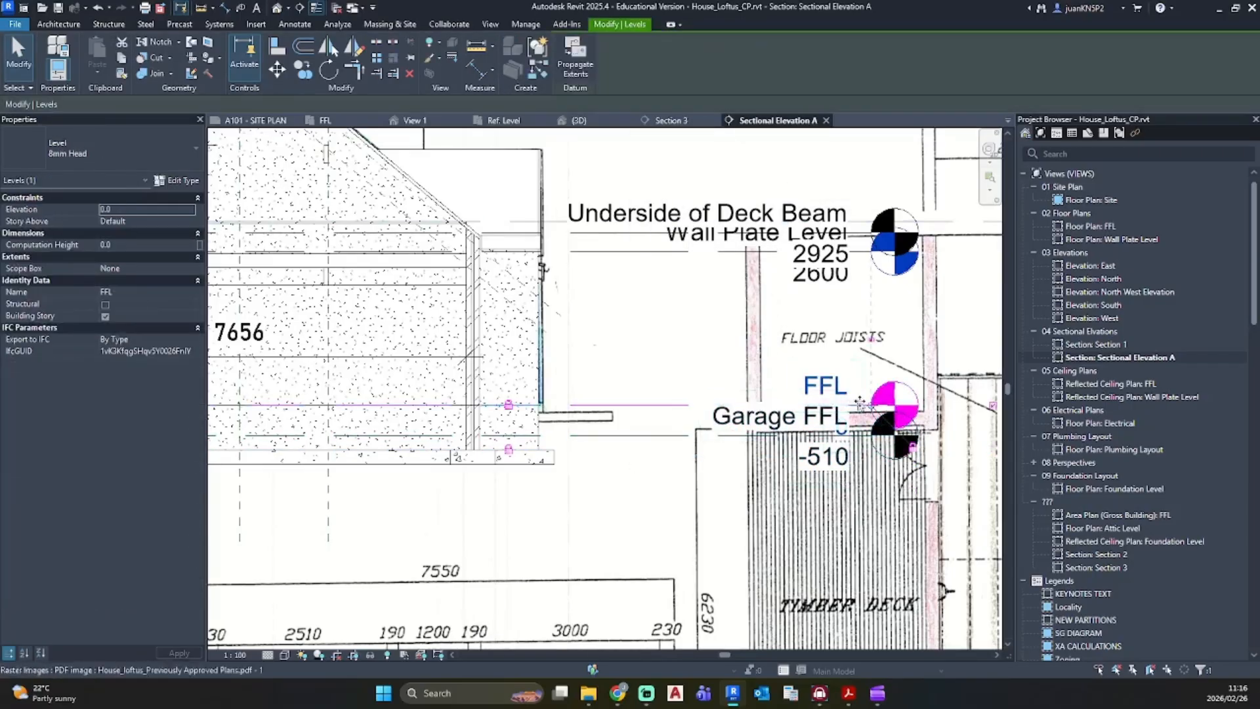
pyautogui.moveTo(859, 402); pyautogui.dragTo(690, 403)
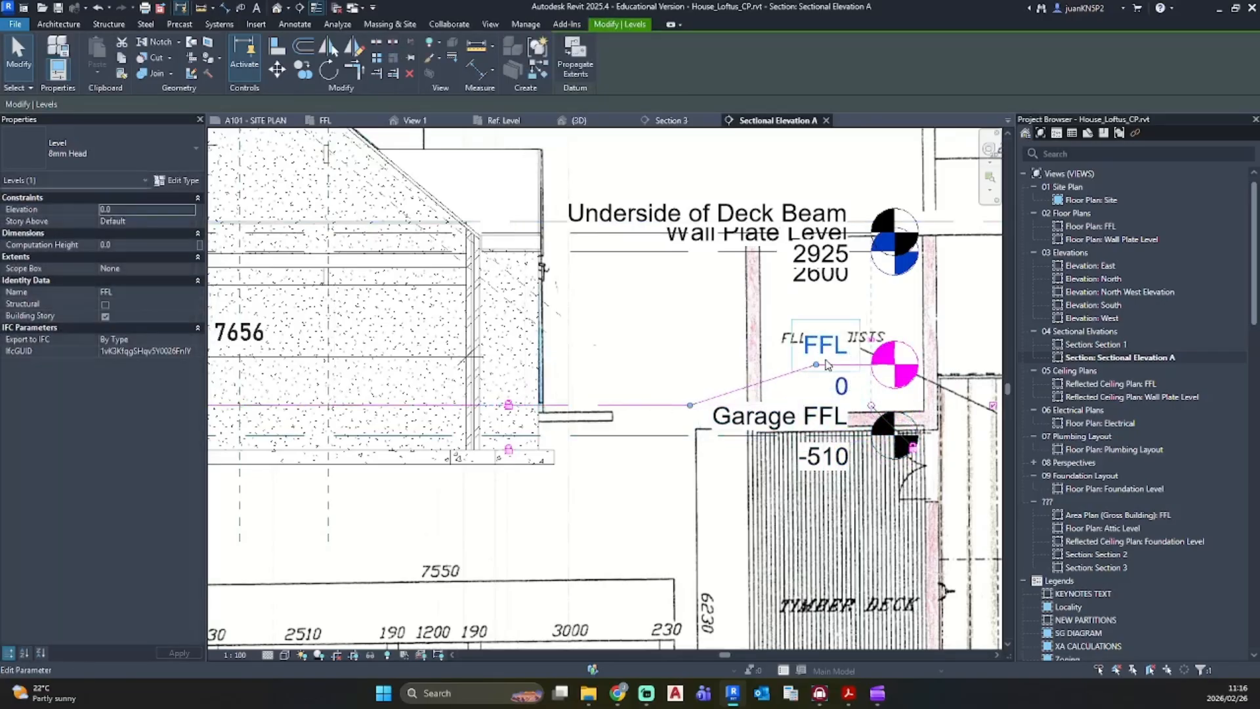
pyautogui.moveTo(816, 364); pyautogui.dragTo(637, 360)
pyautogui.press('Escape')
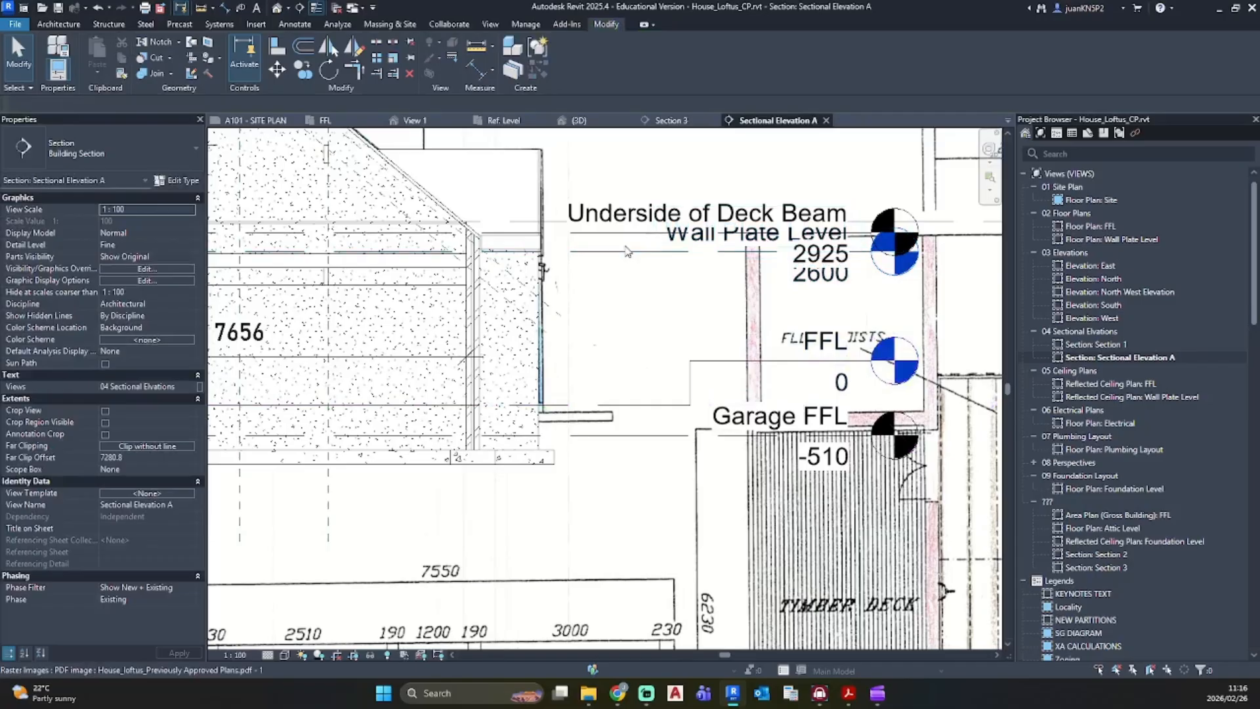
# Step: Place a chained aligned dimension from Garage FFL through FFL up to the Attic Level beside the house
pyautogui.click(626, 251)
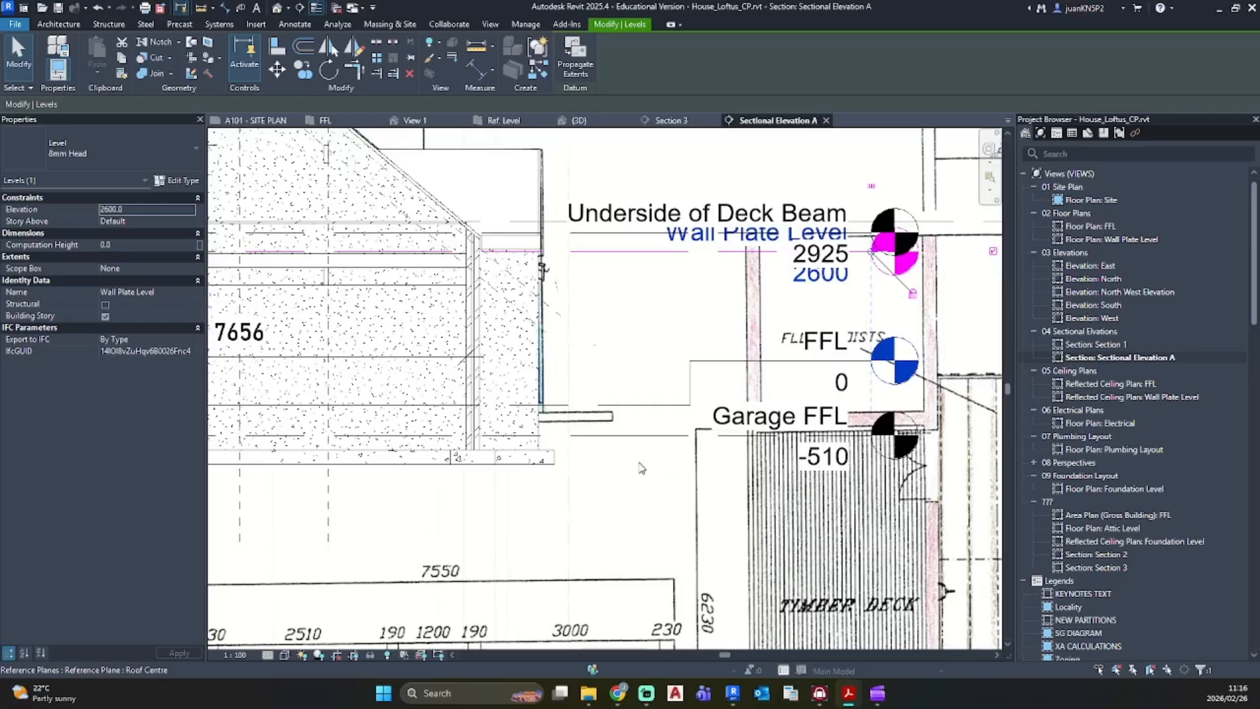
pyautogui.press('d')
pyautogui.press('i')
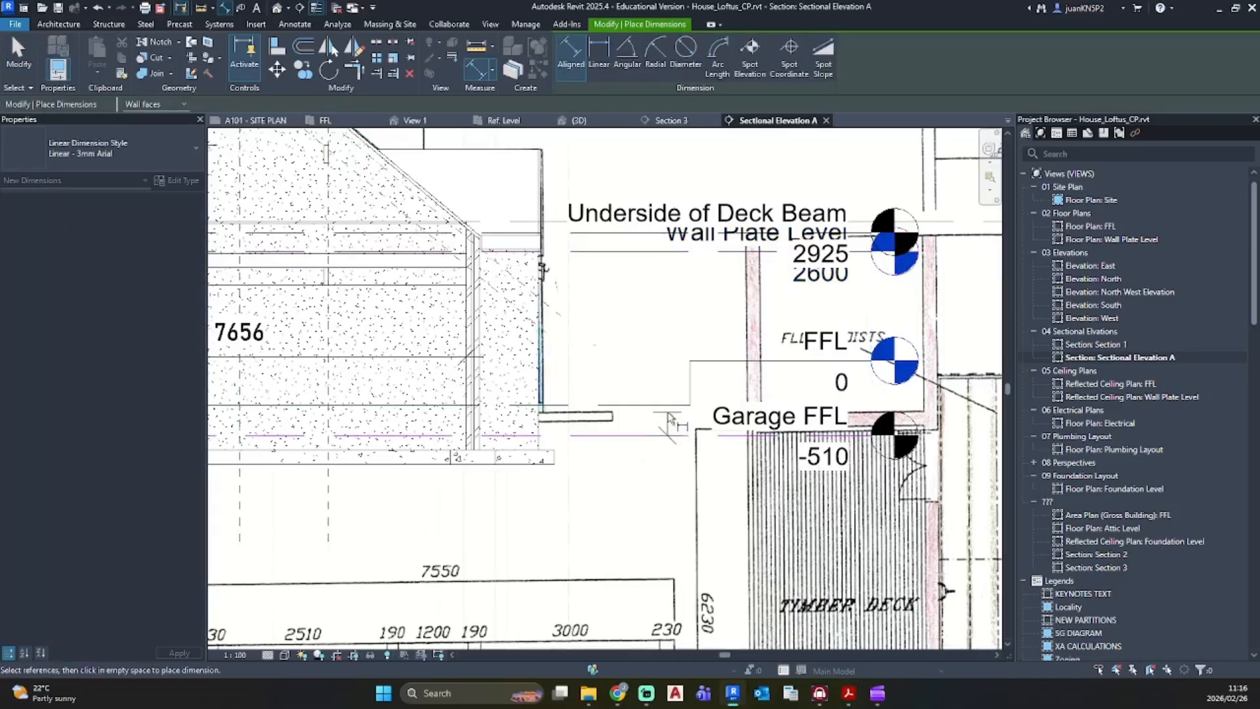
pyautogui.click(667, 405)
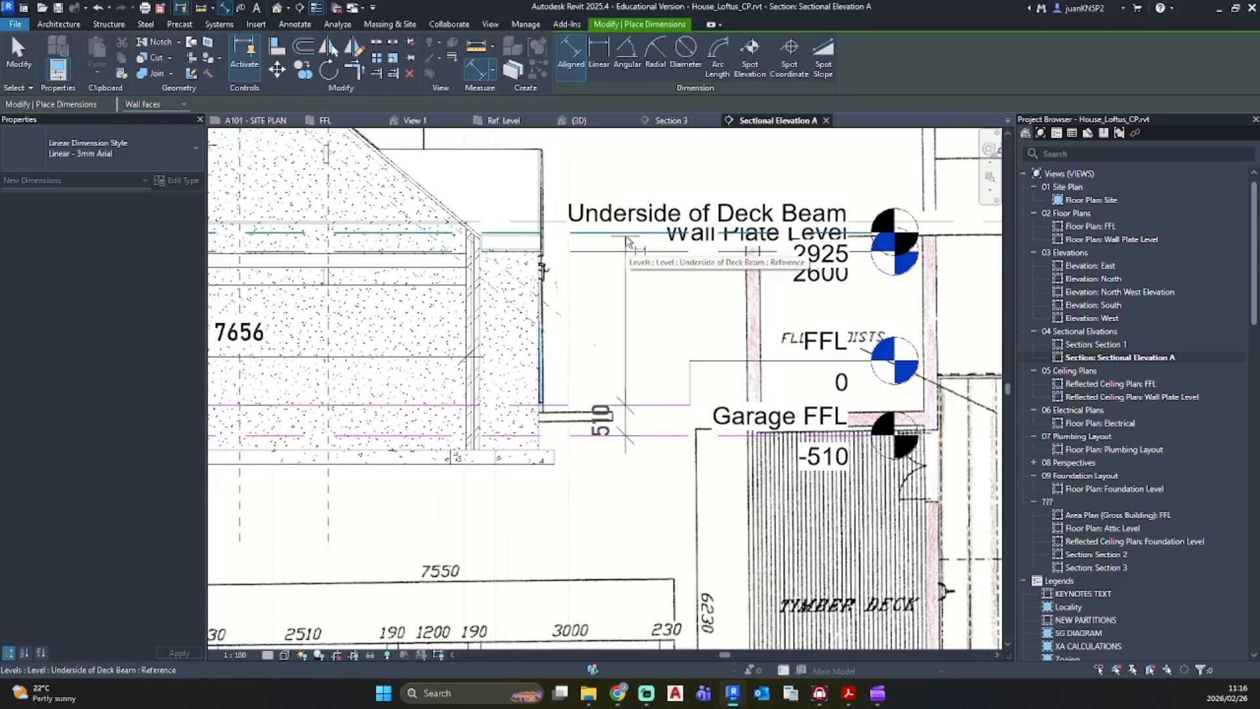
pyautogui.scroll(-2, 610, 275)
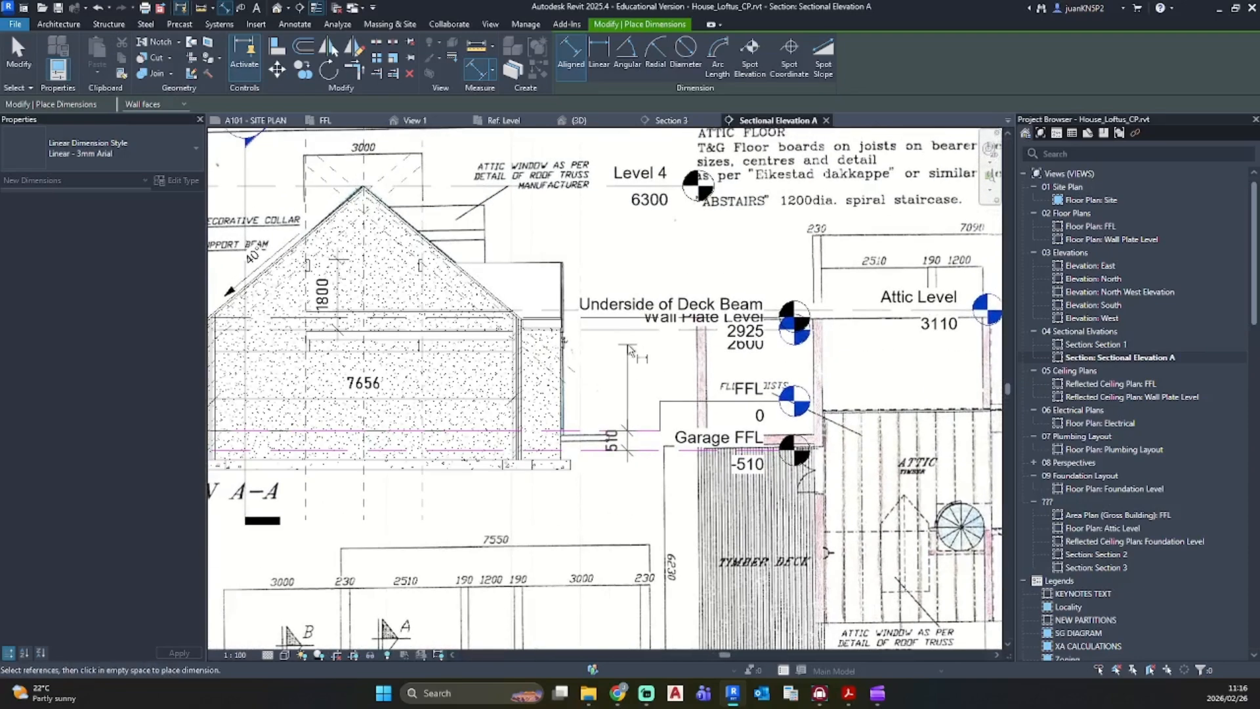
pyautogui.click(581, 308)
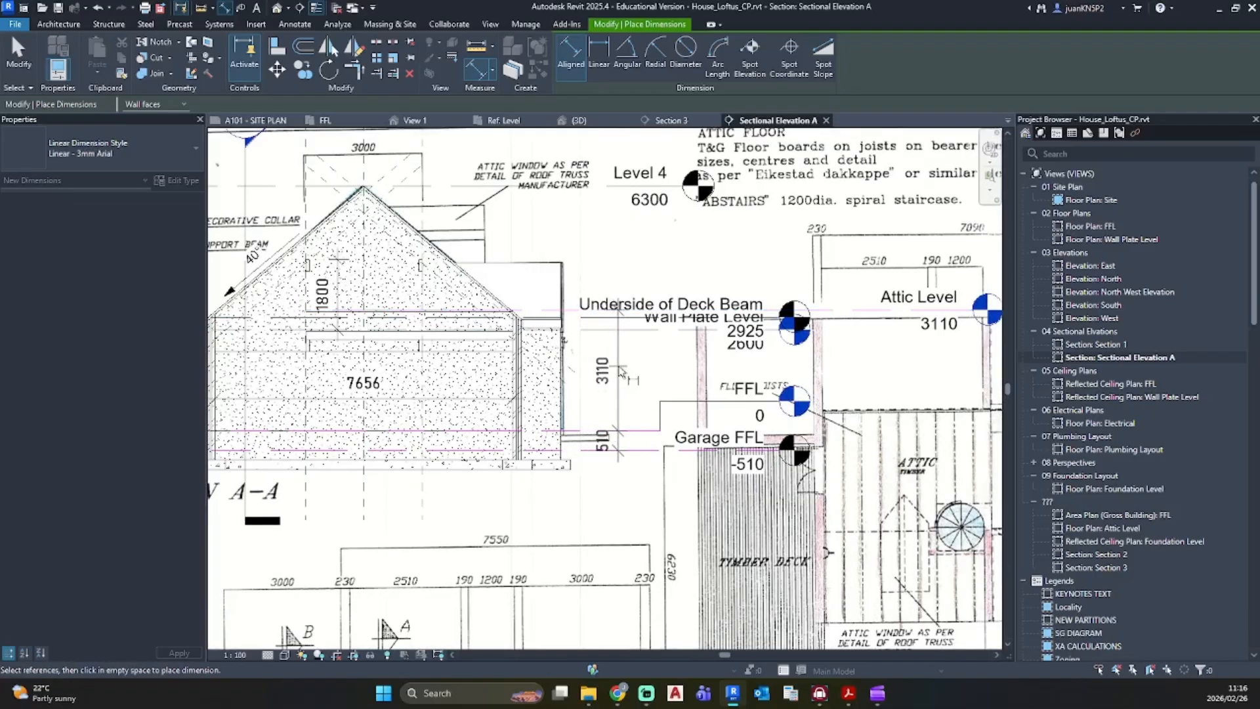
pyautogui.click(621, 372)
pyautogui.press('Escape')
pyautogui.press('Escape')
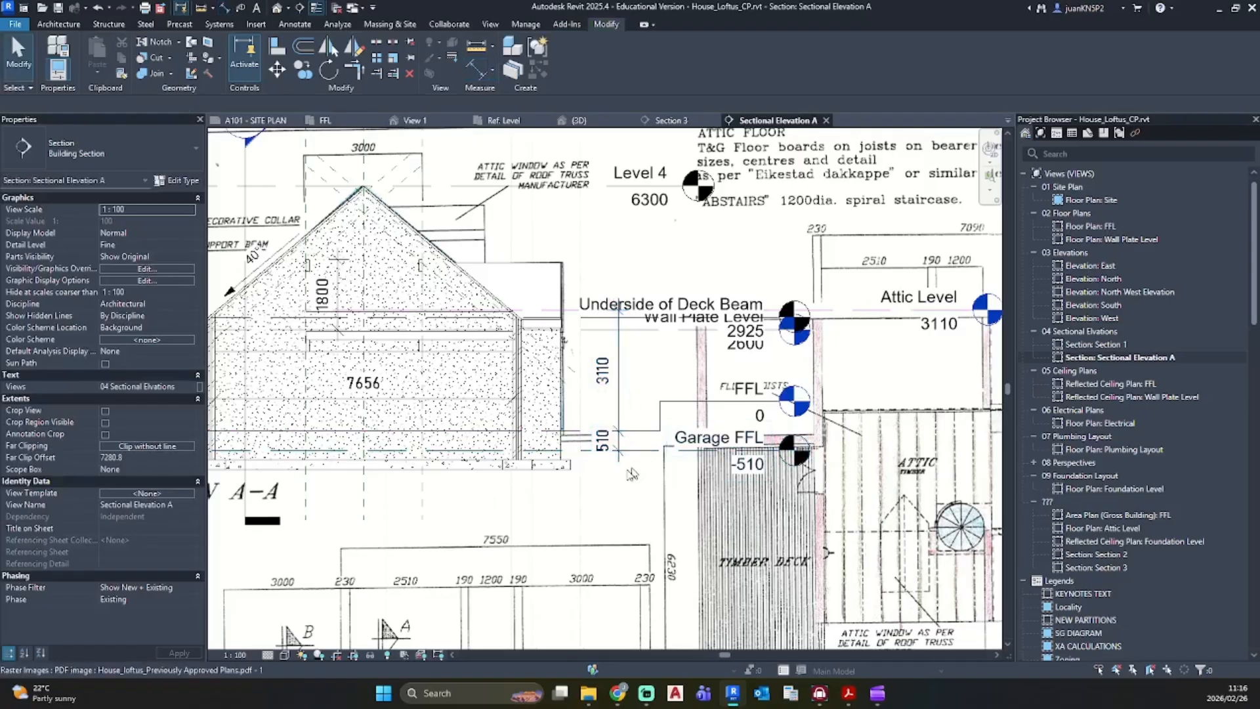
# Step: Set the dimensioned height from FFL to the Attic Level to 2600
pyautogui.scroll(2, 628, 468)
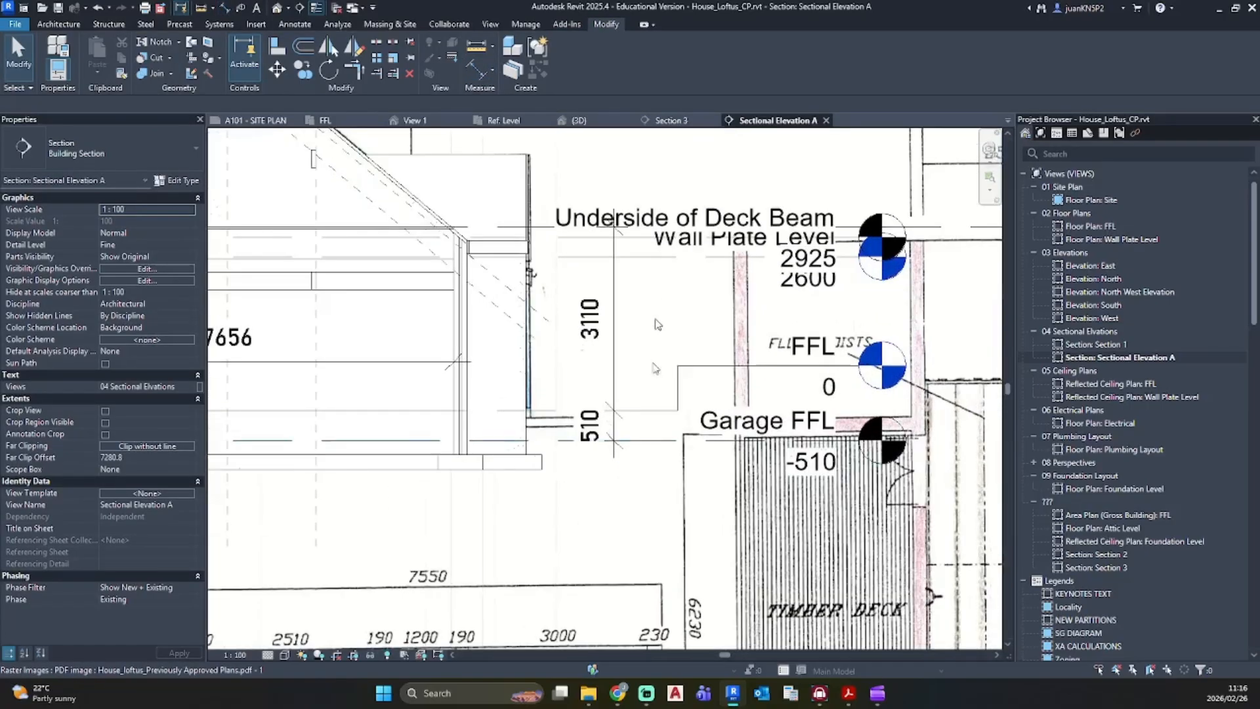
pyautogui.click(518, 231)
pyautogui.click(590, 318)
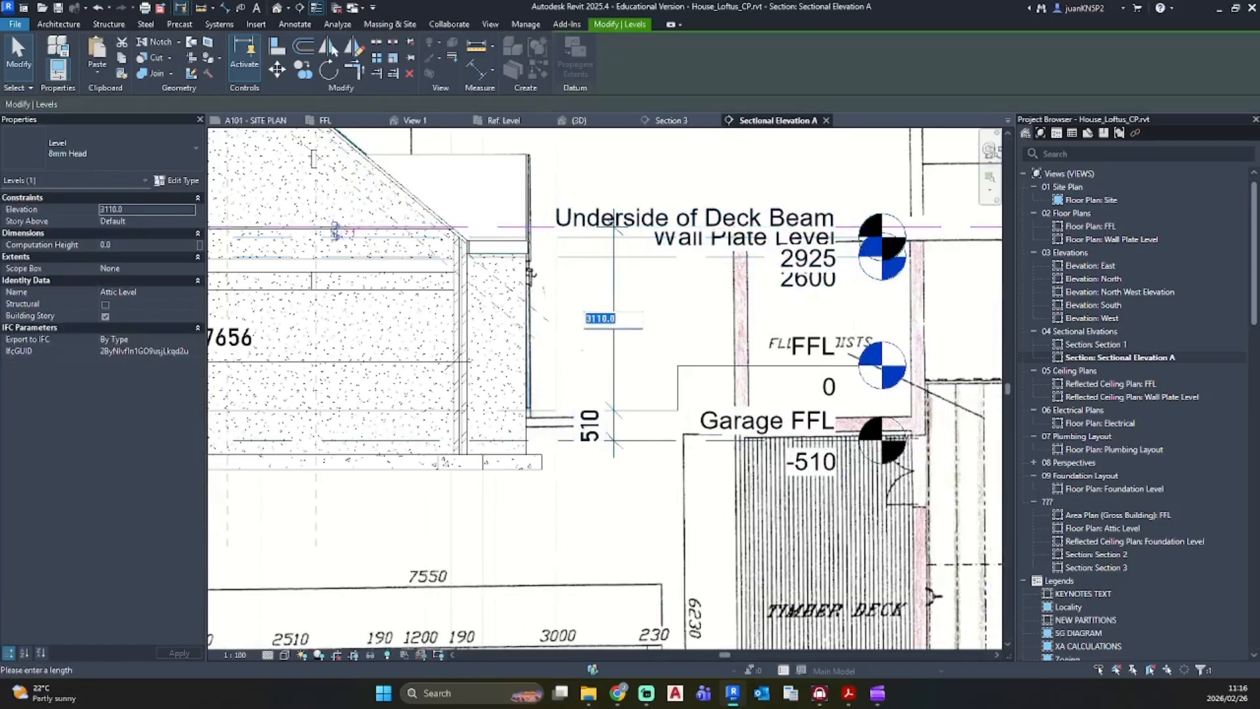
pyautogui.write('2600')
pyautogui.press('Return')
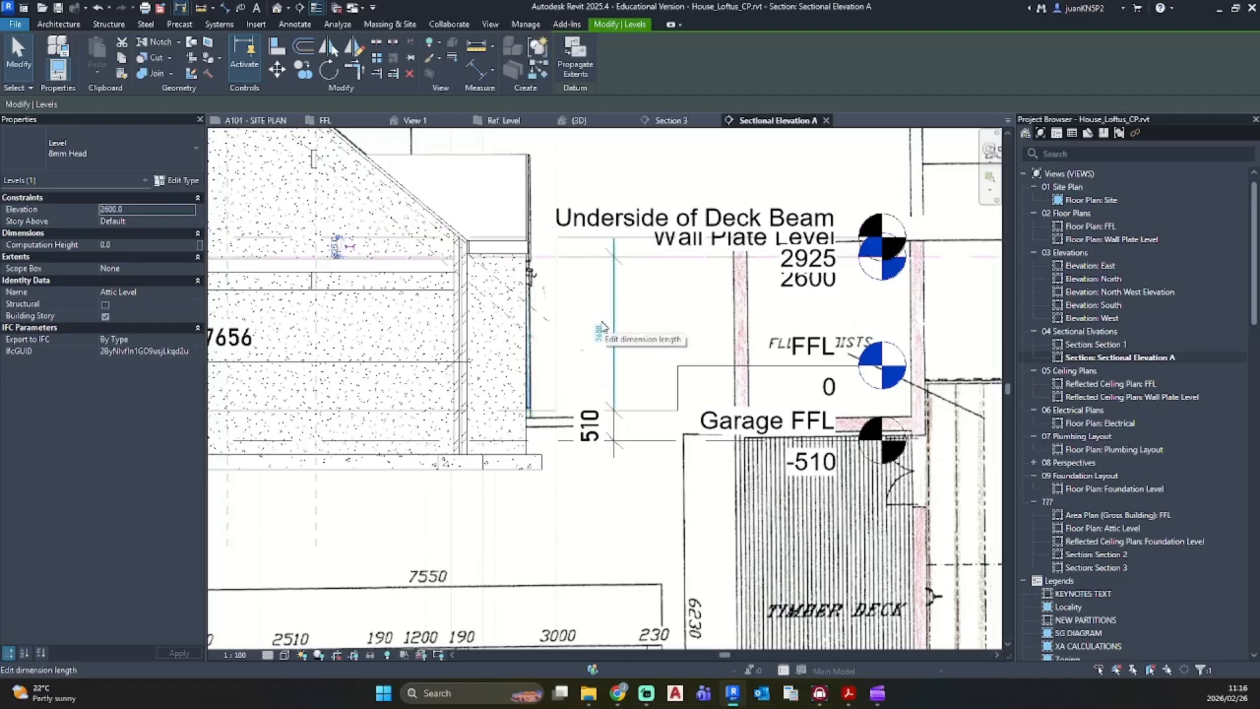
pyautogui.click(669, 303)
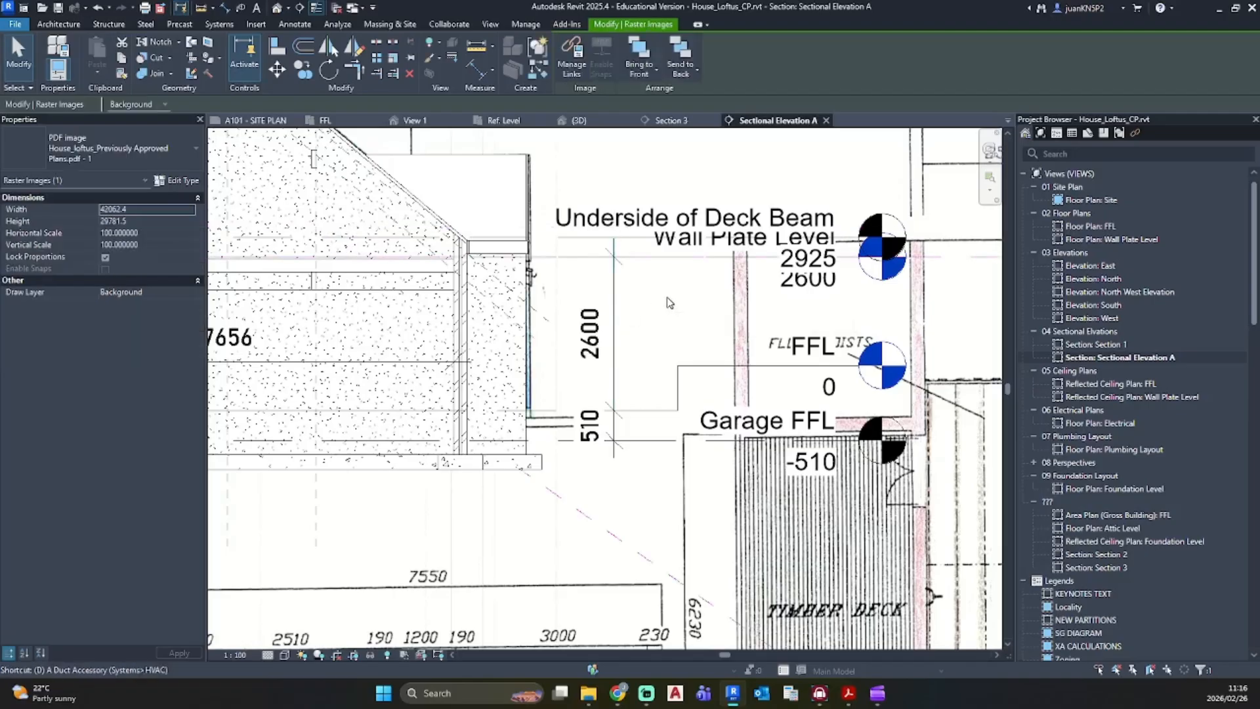
# Step: Place an aligned dimension from Garage FFL to the Underside of Deck Beam level
pyautogui.press('d')
pyautogui.press('i')
pyautogui.click(640, 440)
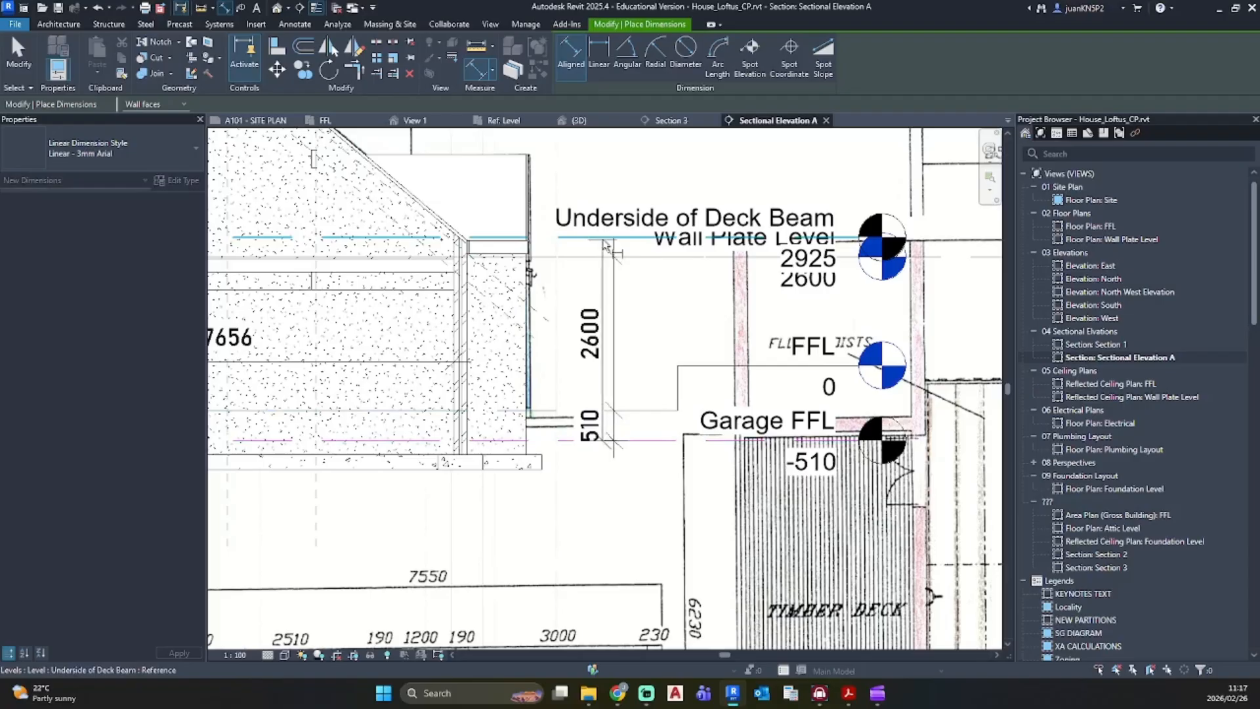
pyautogui.click(605, 237)
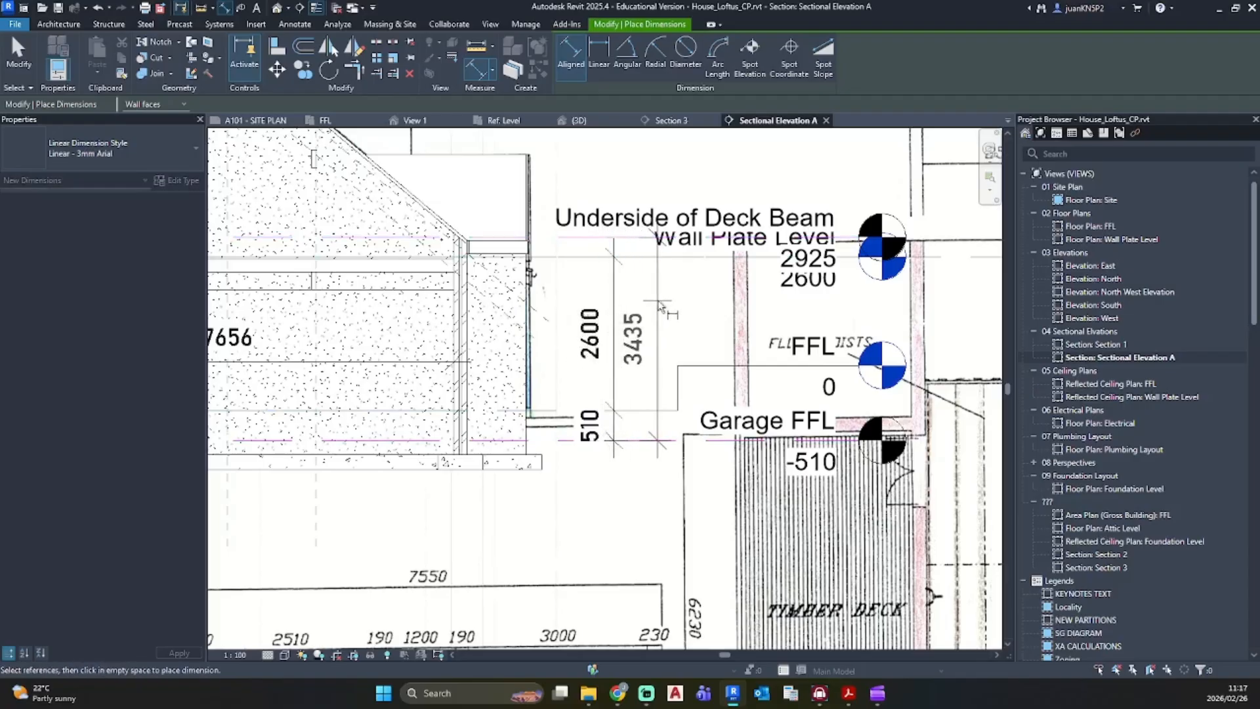
pyautogui.click(659, 303)
pyautogui.press('Escape')
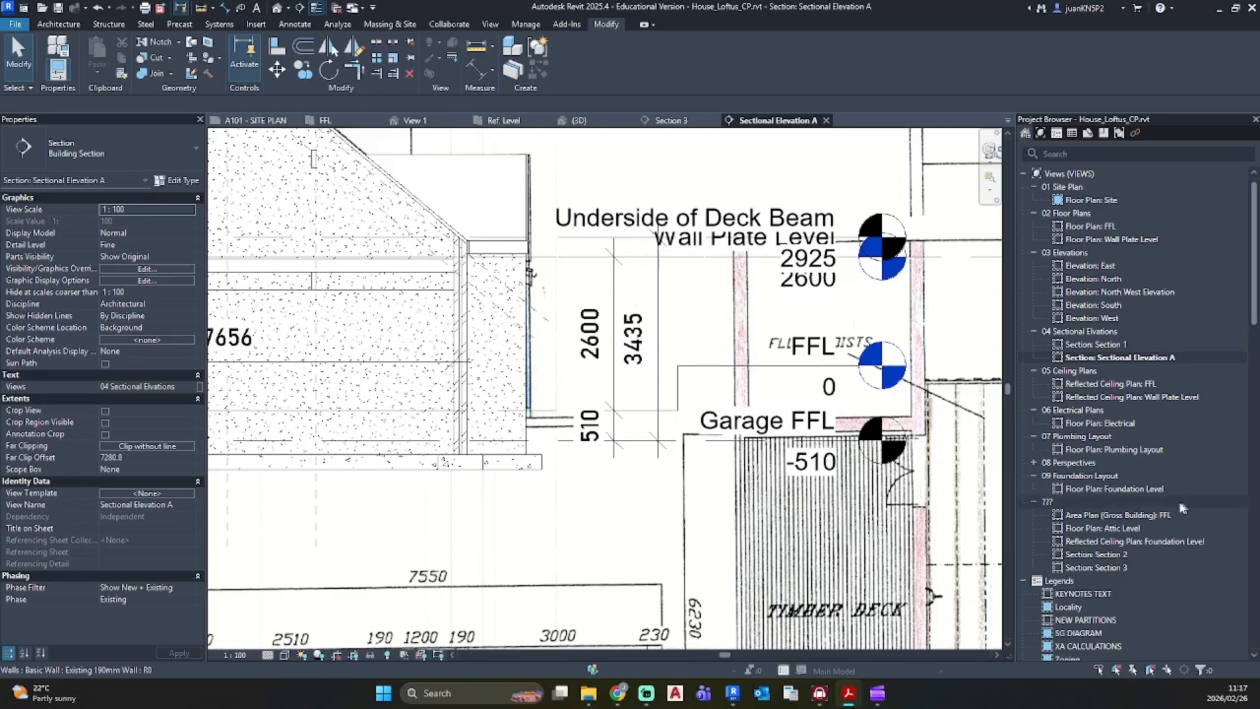
# Step: In Section 3, set the dimensioned height from Garage FFL to the Underside of Deck Beam level to 3110
pyautogui.doubleClick(1120, 566)
pyautogui.moveTo(823, 519); pyautogui.dragTo(813, 475, button='middle')
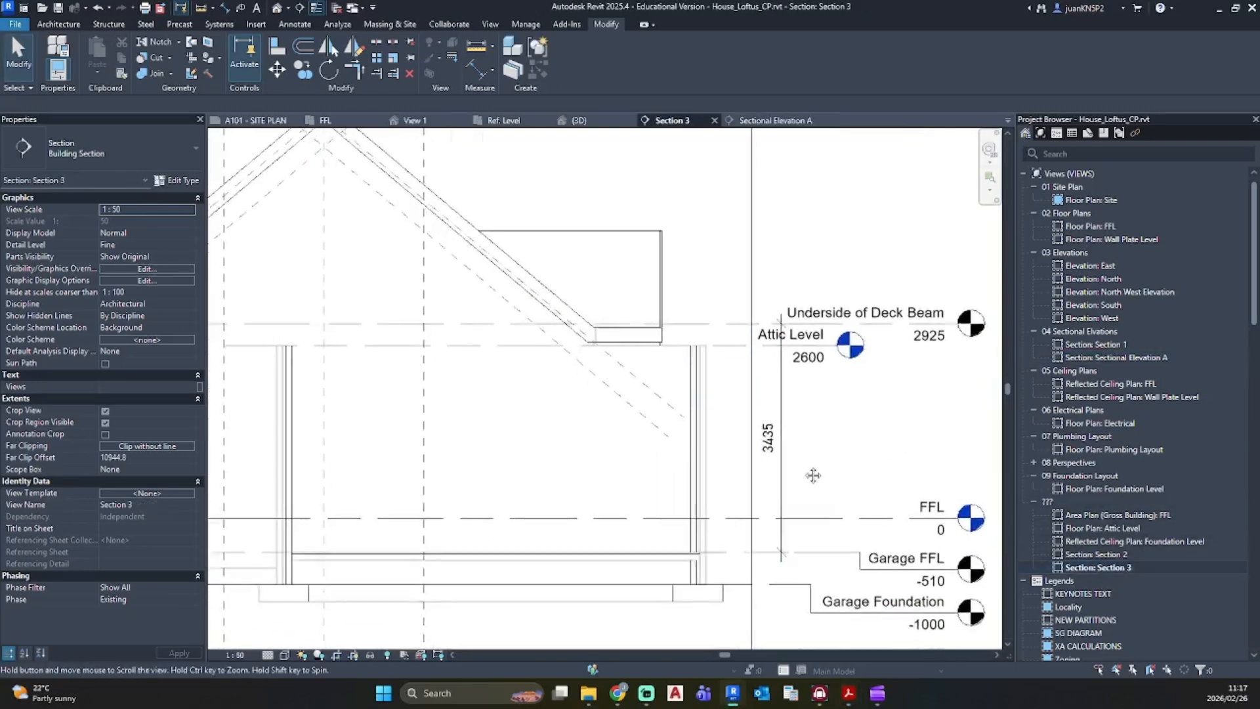
pyautogui.click(728, 322)
pyautogui.click(767, 436)
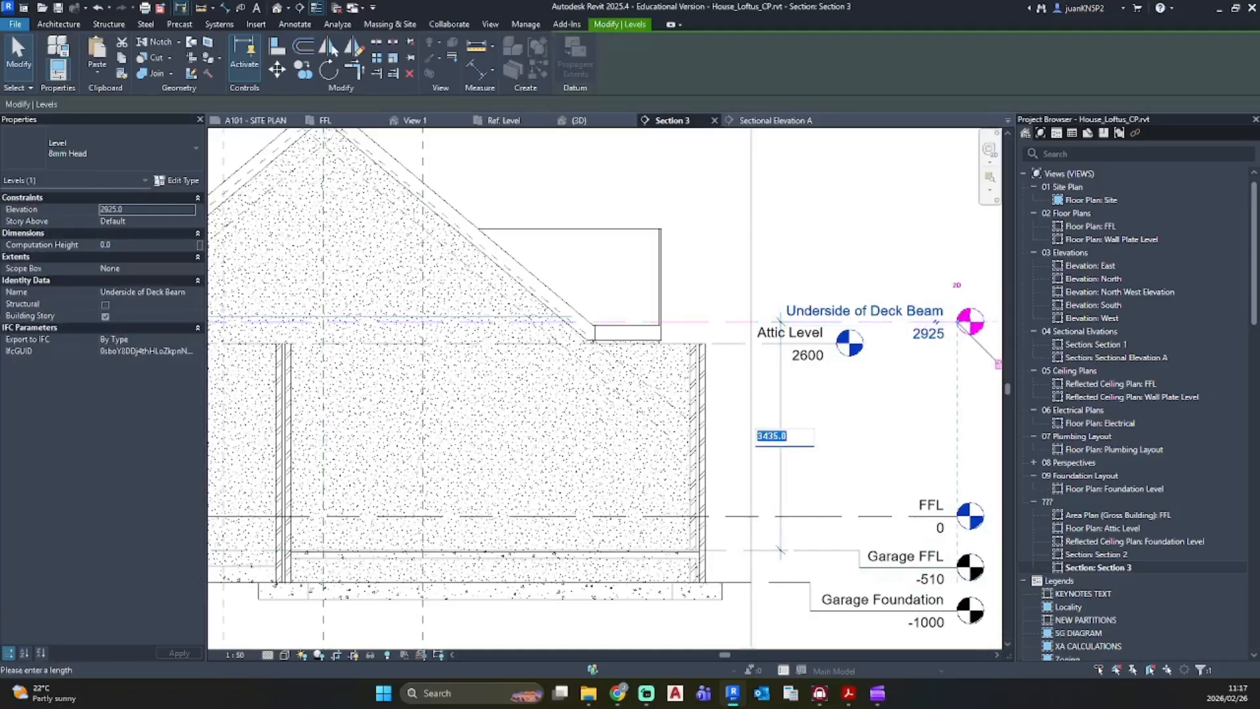
pyautogui.write('3110')
pyautogui.press('Return')
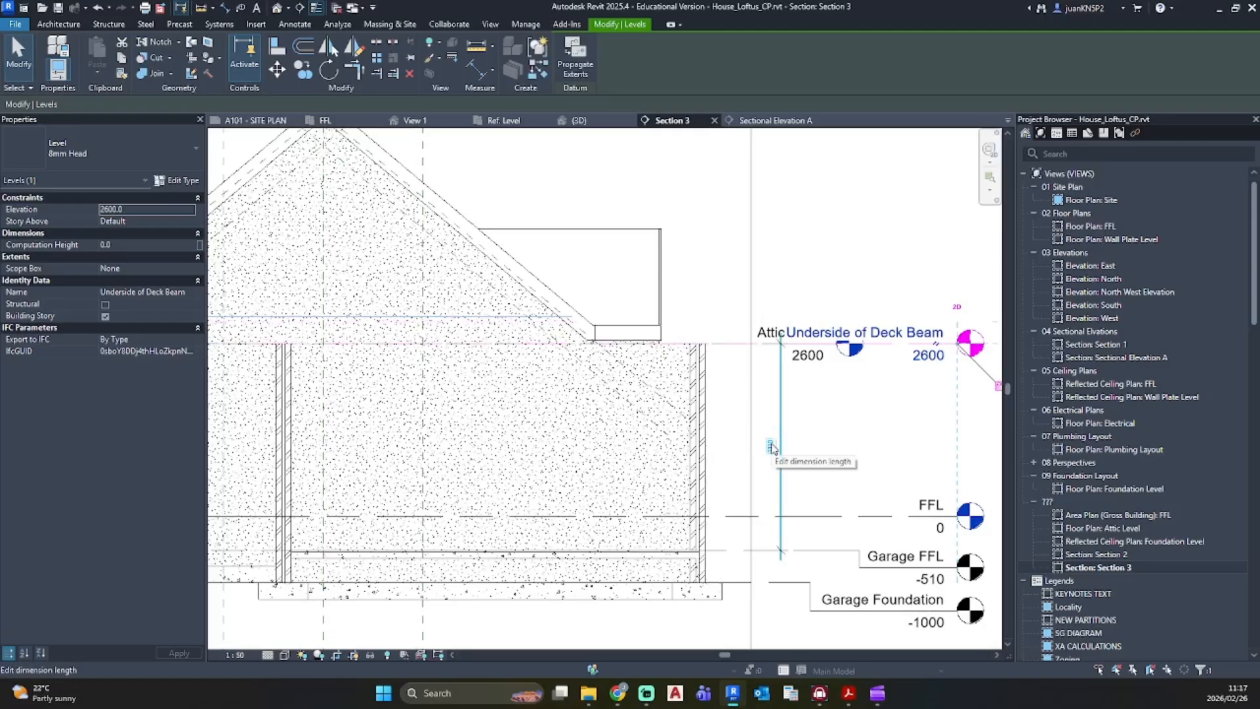
pyautogui.click(832, 450)
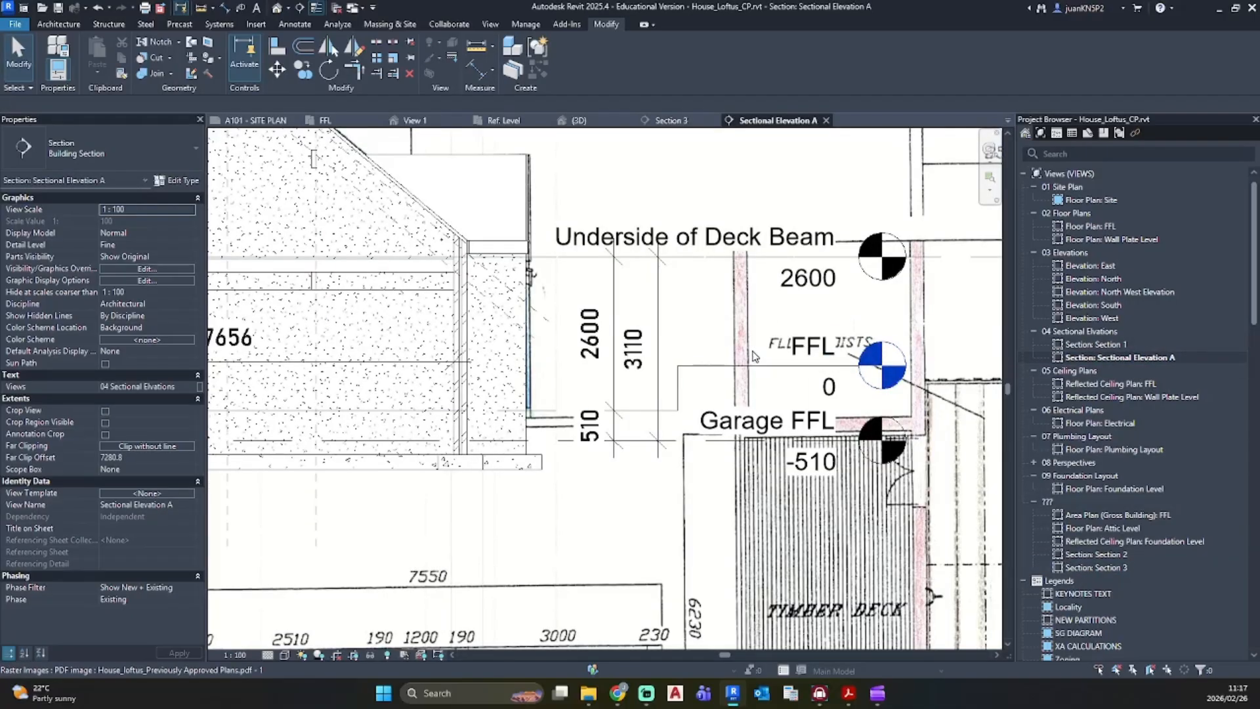
# Step: Check the moved levels in Sectional Elevation A, then undo the Underside of Deck Beam change and its dimension
pyautogui.scroll(-2, 679, 292)
pyautogui.moveTo(683, 297); pyautogui.dragTo(694, 325, button='middle')
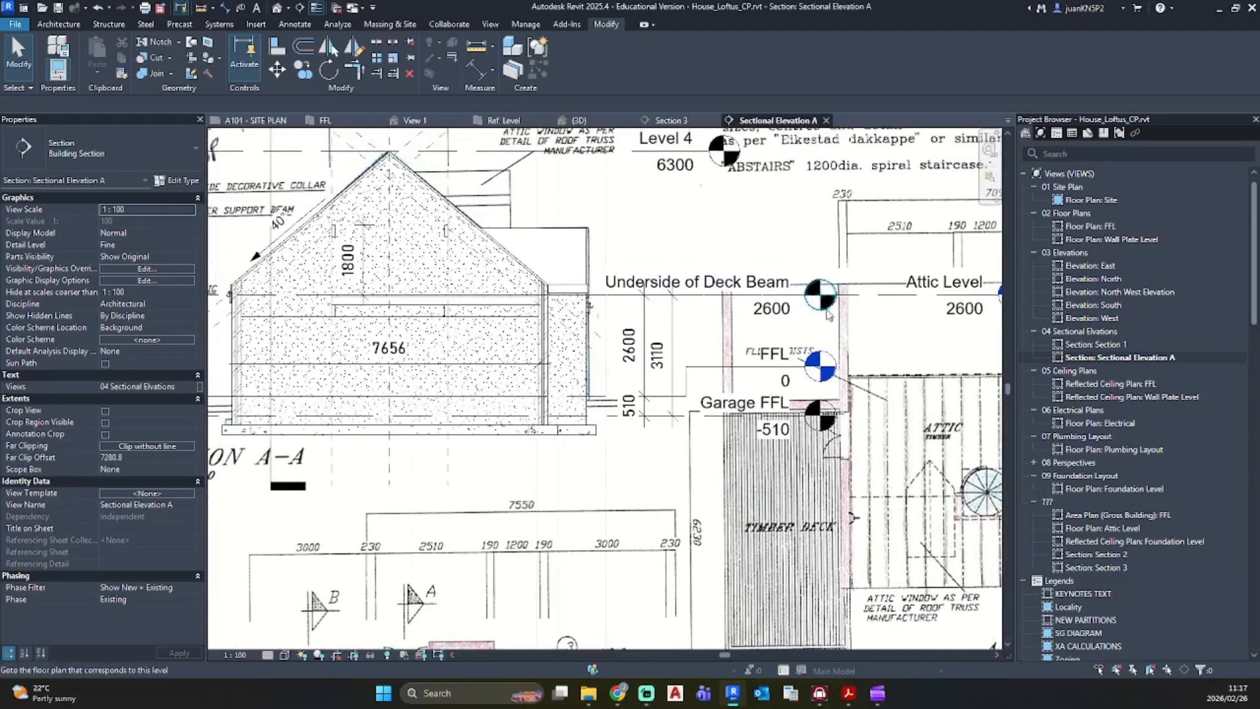
pyautogui.click(652, 278)
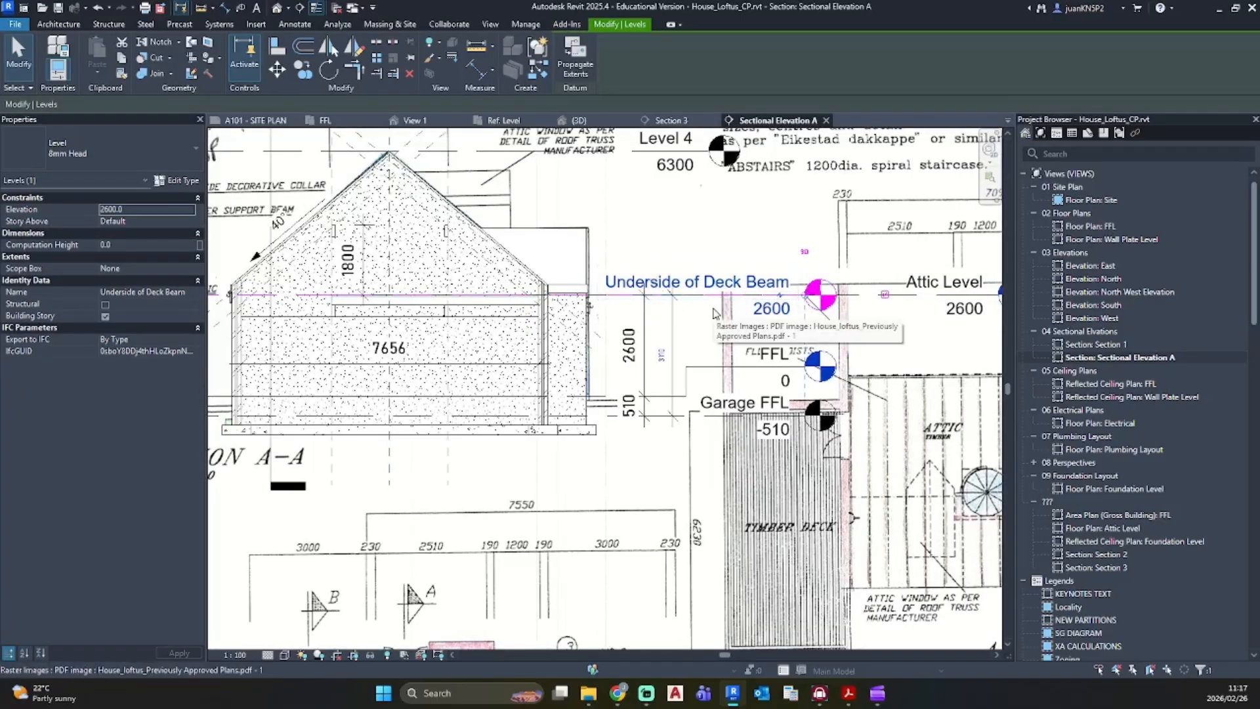
pyautogui.press('Escape')
pyautogui.scroll(2, 710, 315)
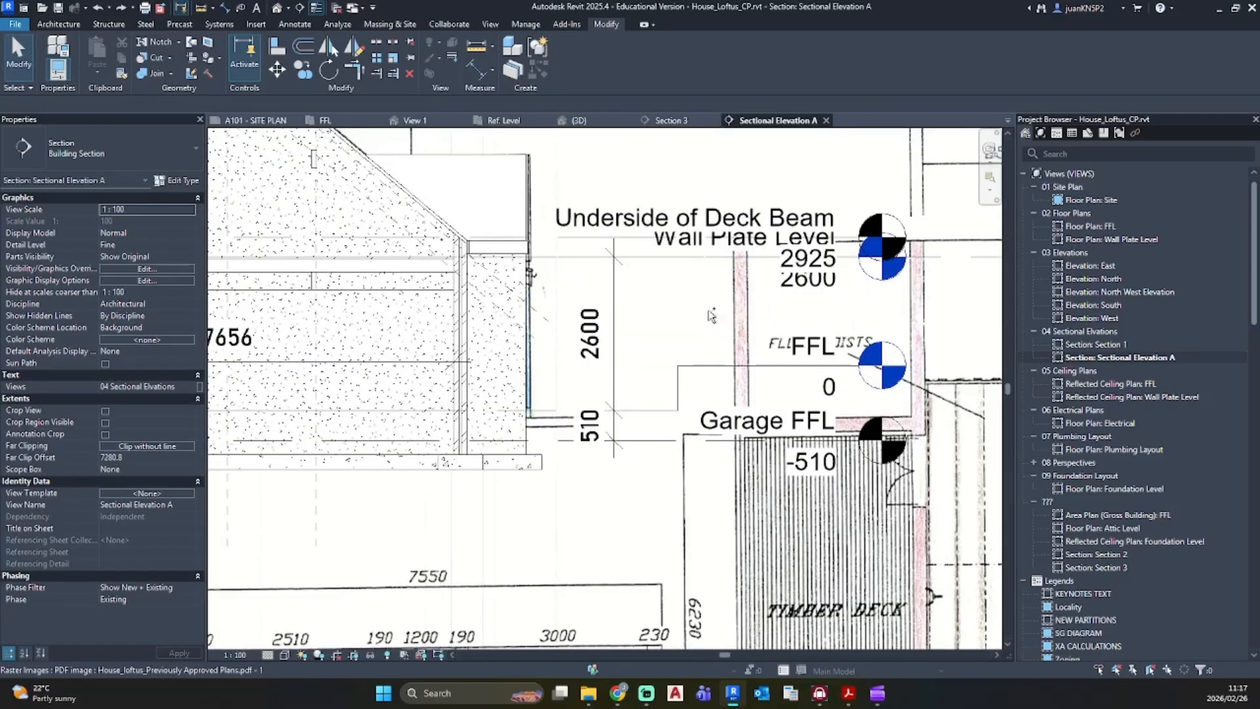
pyautogui.scroll(-2, 752, 268)
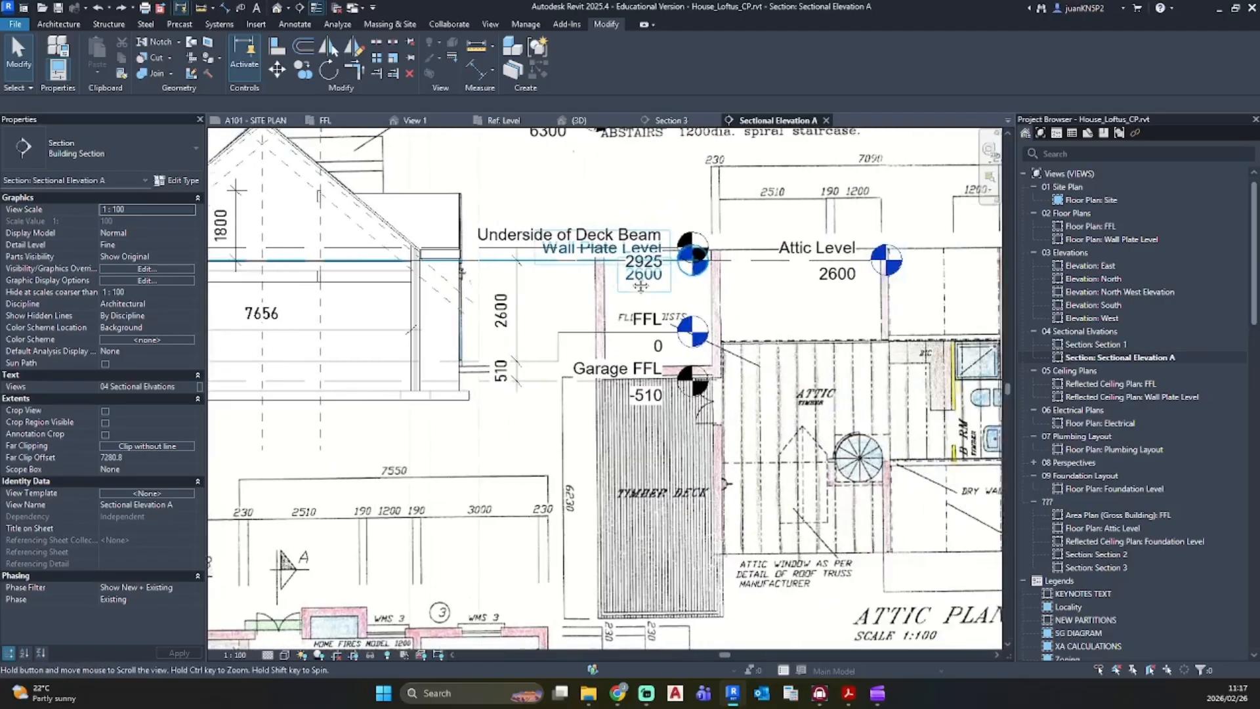
# Step: Place an aligned dimension in Sectional Elevation A from Garage FFL to the Attic Level
pyautogui.click(753, 268)
pyautogui.click(518, 285)
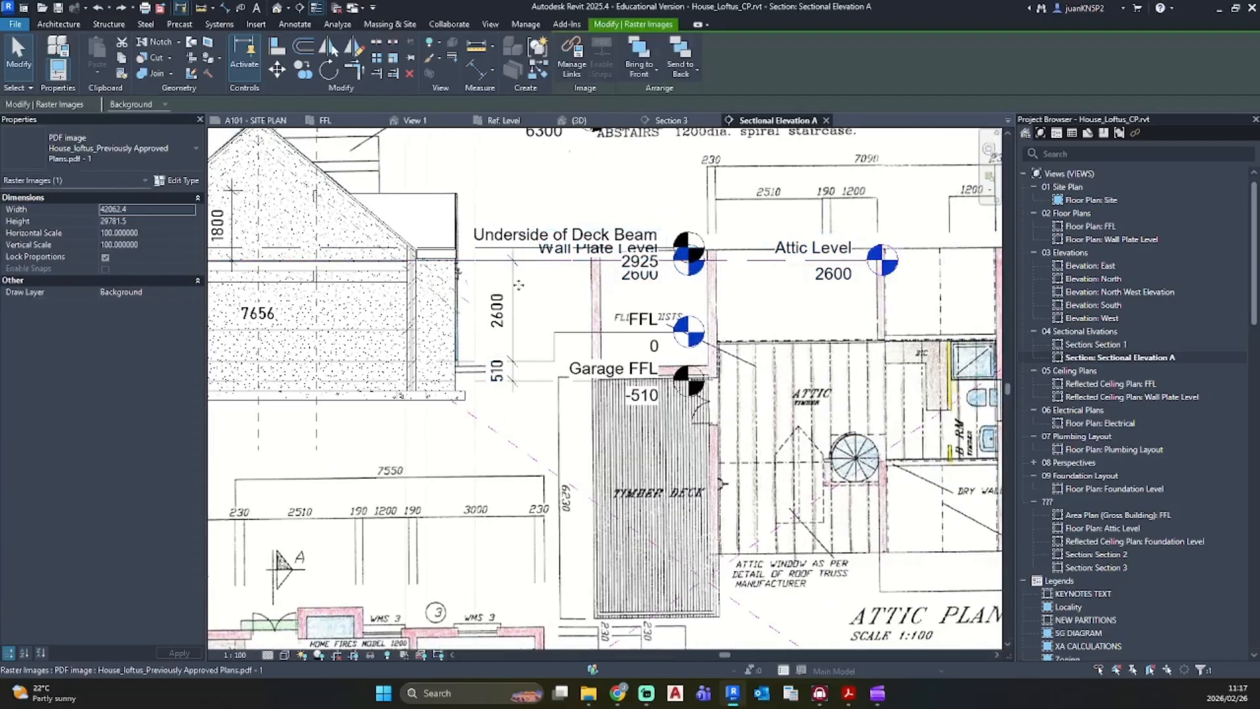
pyautogui.press('d')
pyautogui.press('i')
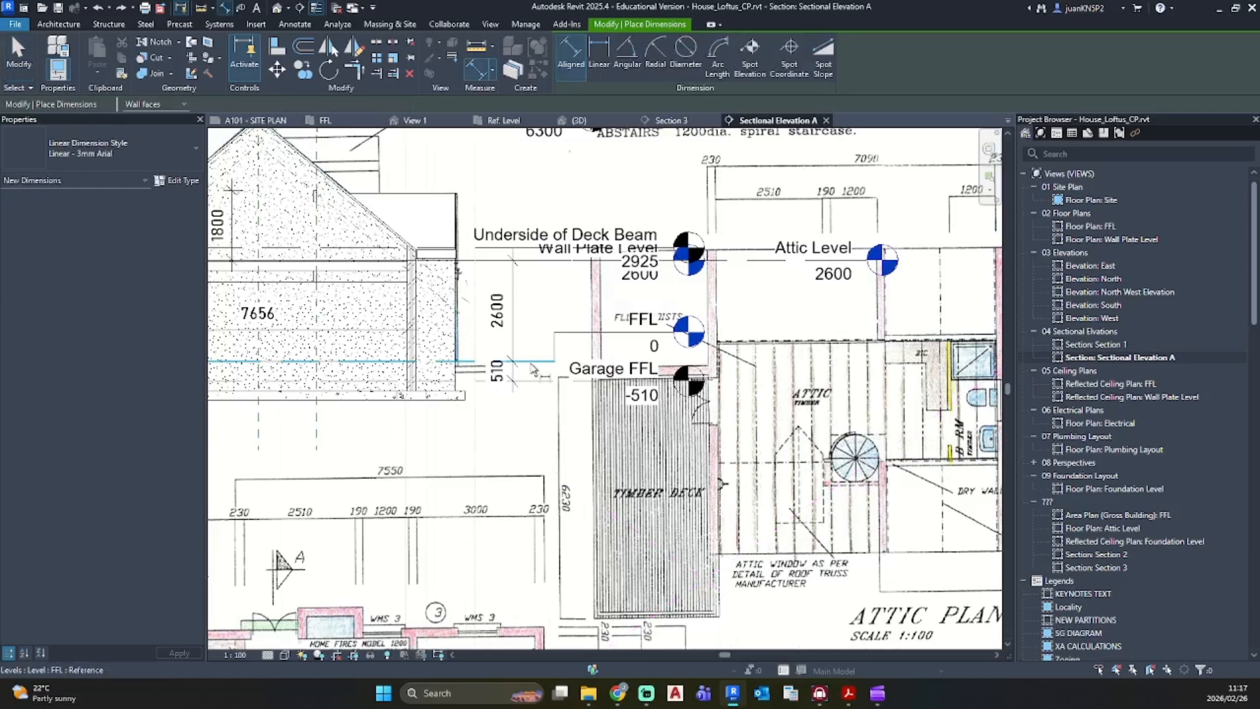
pyautogui.click(528, 381)
pyautogui.click(750, 261)
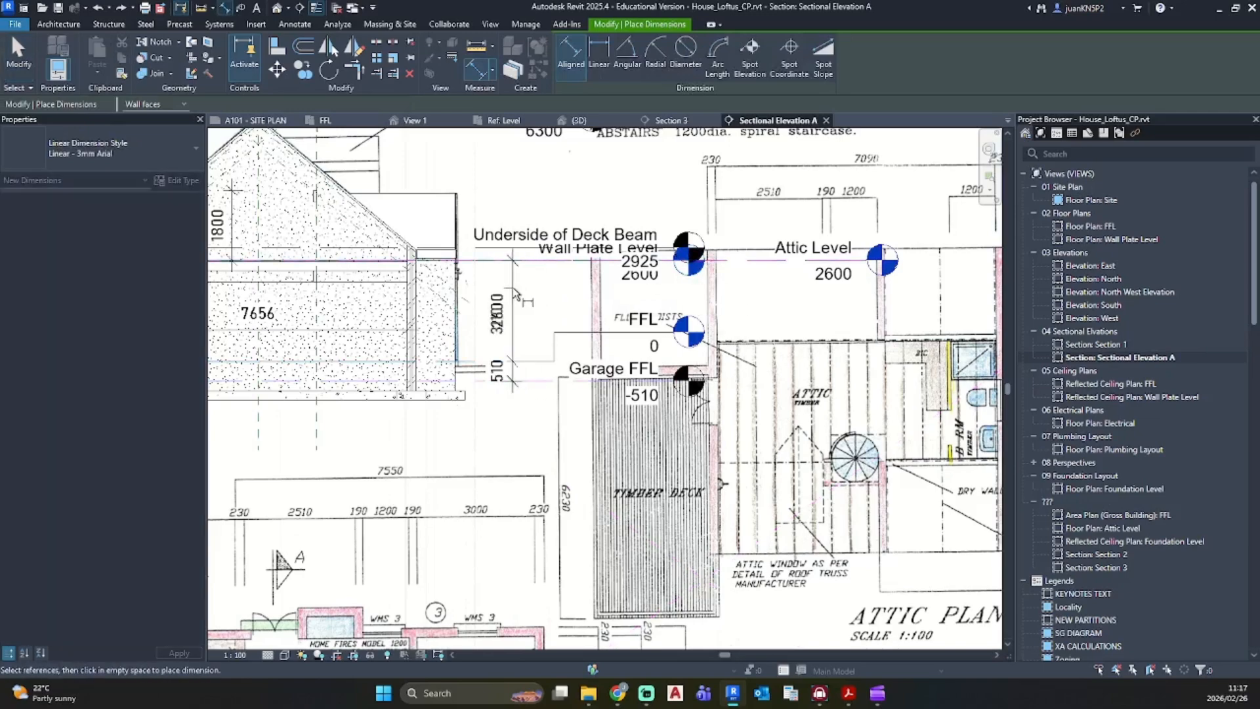
pyautogui.click(544, 294)
pyautogui.press('Escape')
pyautogui.moveTo(549, 307); pyautogui.dragTo(756, 320, button='middle')
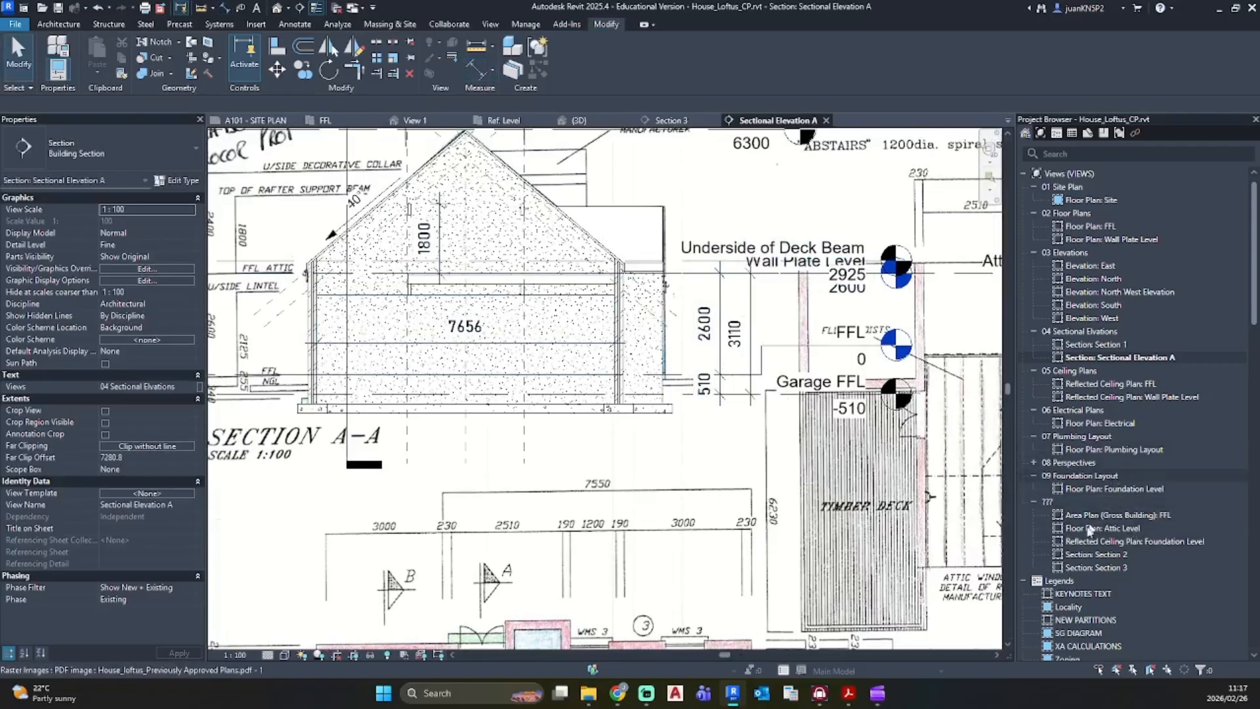
# Step: In Section 3, set the dimensioned height from Garage FFL to the Underside of Deck Beam level to 2925
pyautogui.doubleClick(1095, 567)
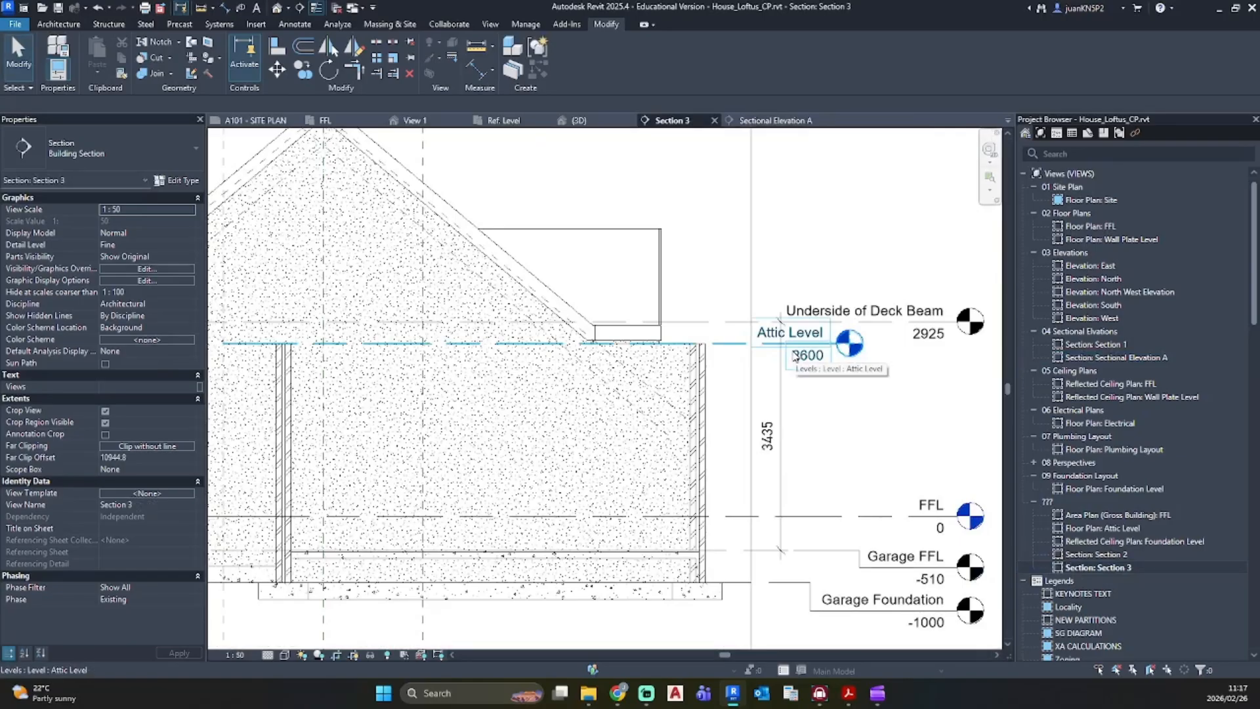
pyautogui.click(781, 322)
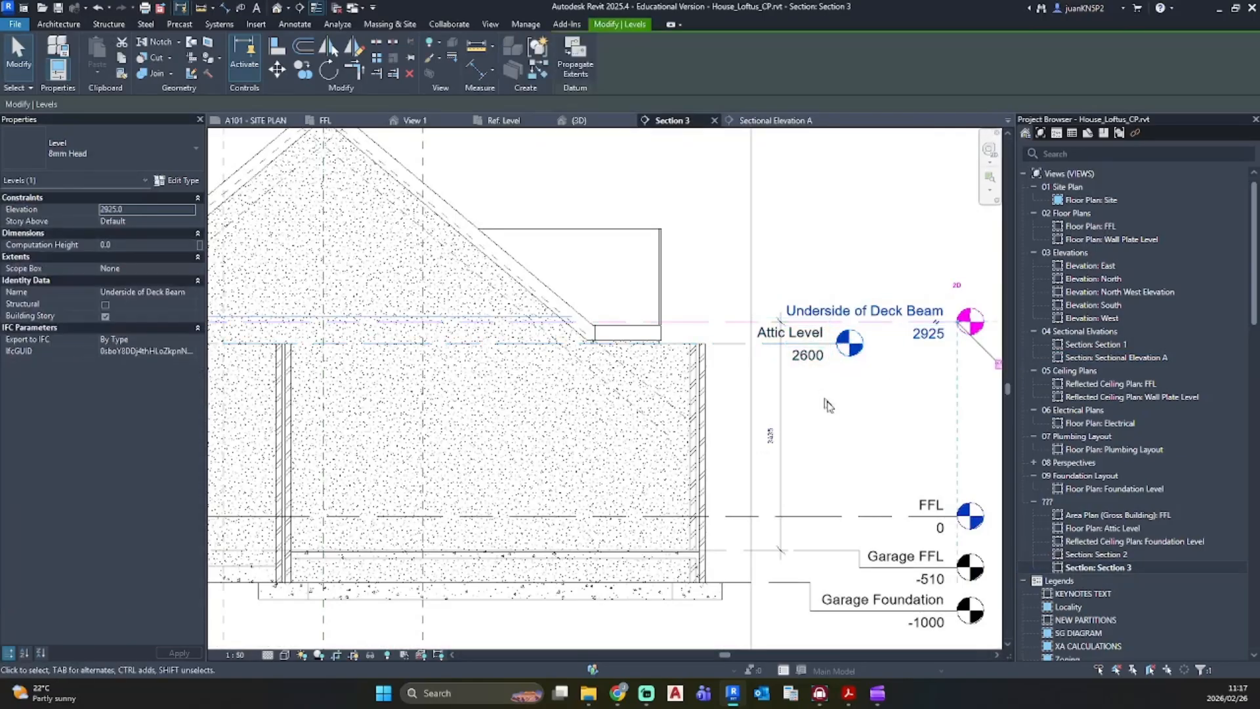
pyautogui.click(770, 435)
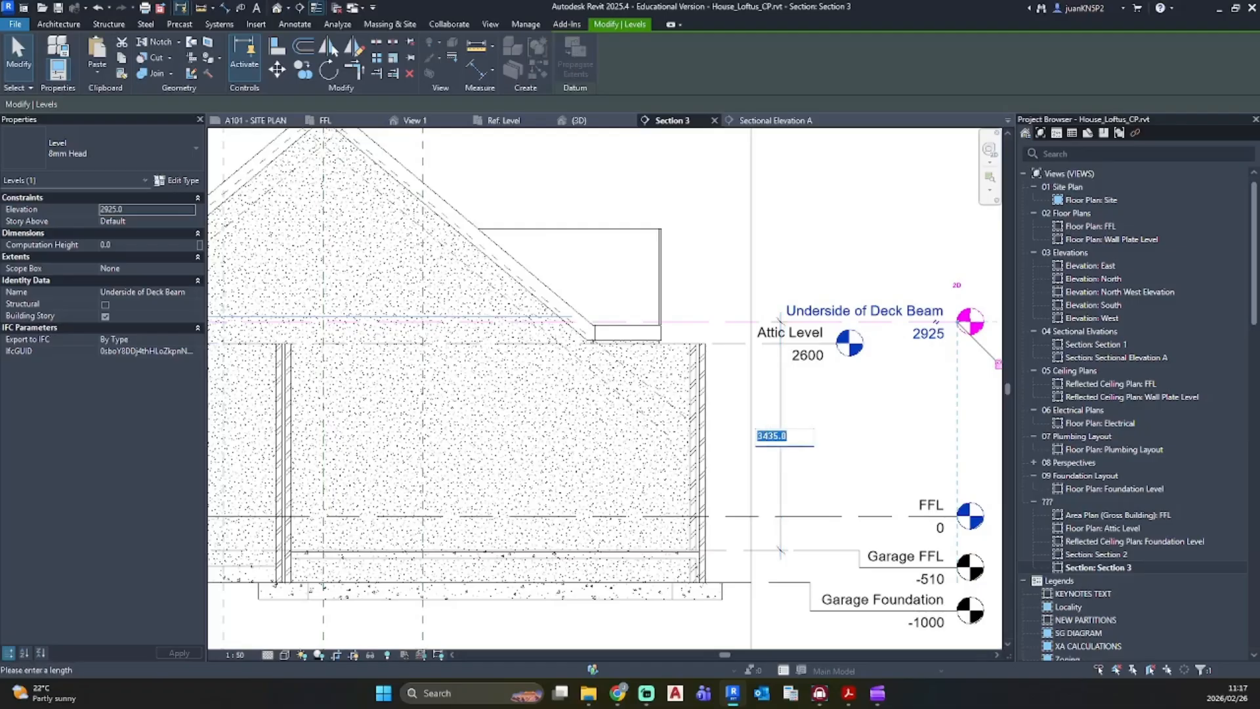
pyautogui.write('2925')
pyautogui.press('Return')
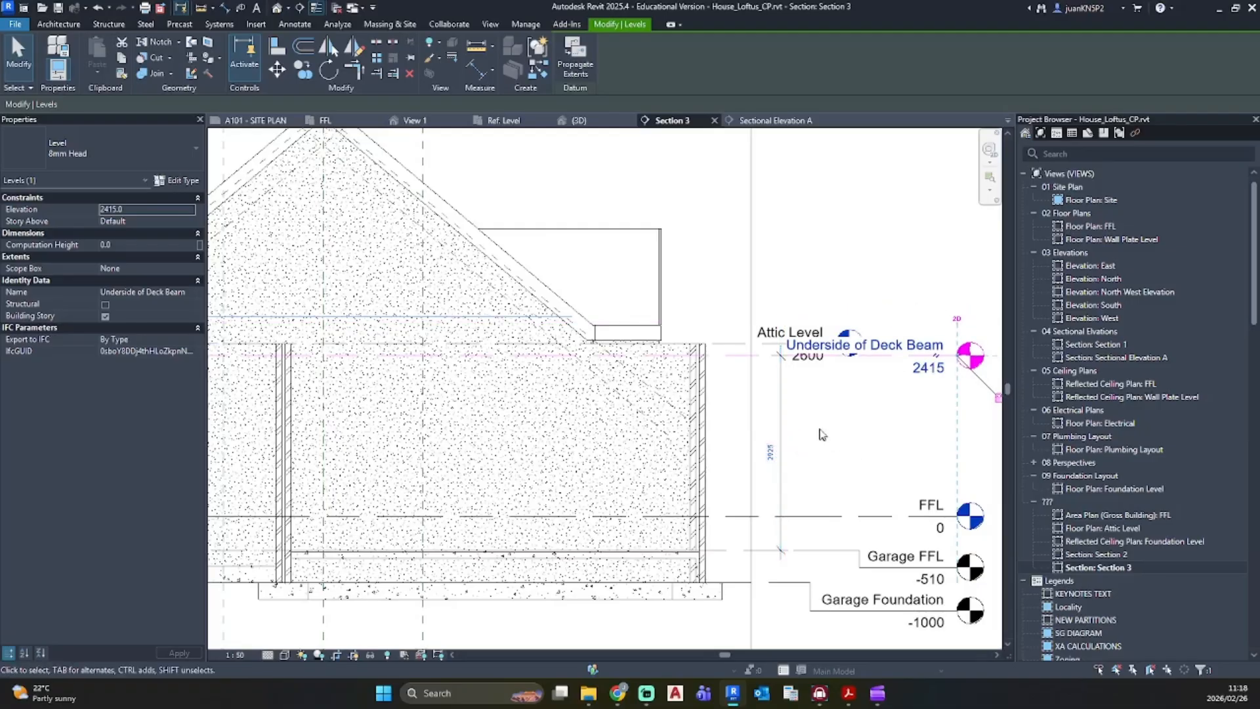
pyautogui.click(854, 436)
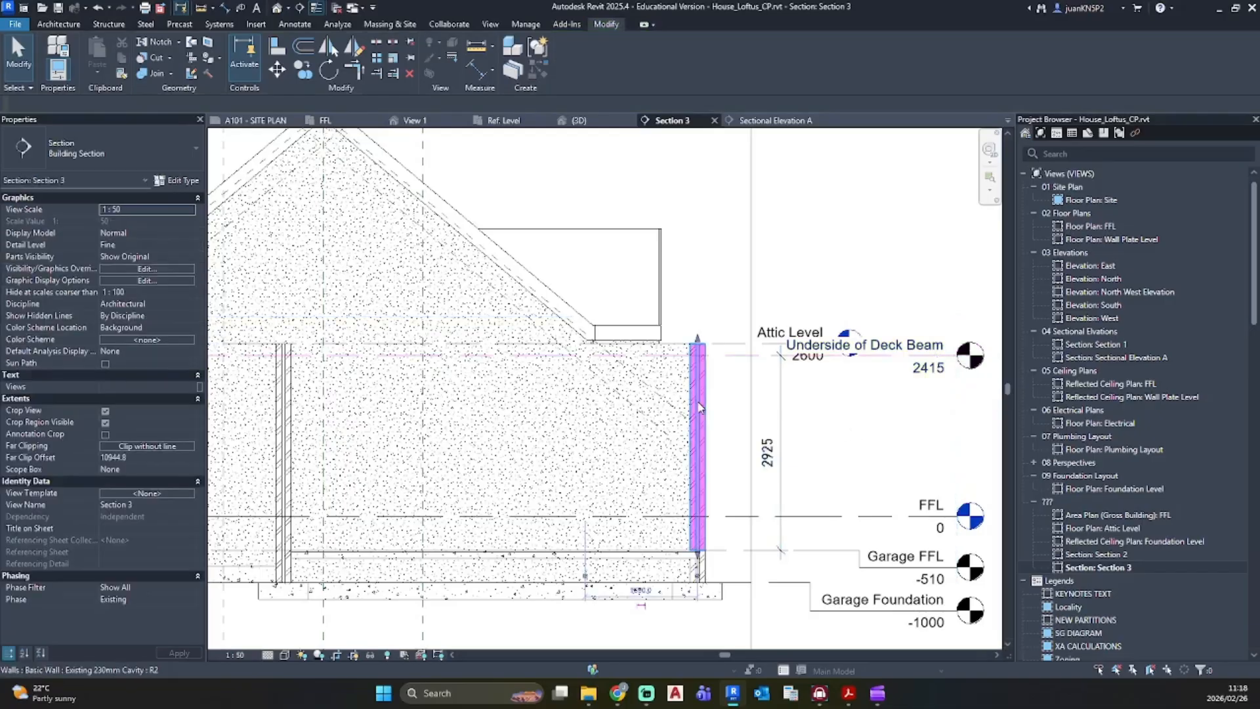
# Step: Try lowering the top of the garage's outer cavity wall to the Underside of Deck Beam level
pyautogui.click(700, 348)
pyautogui.scroll(4, 700, 343)
pyautogui.moveTo(700, 340); pyautogui.dragTo(699, 358)
pyautogui.click(767, 416)
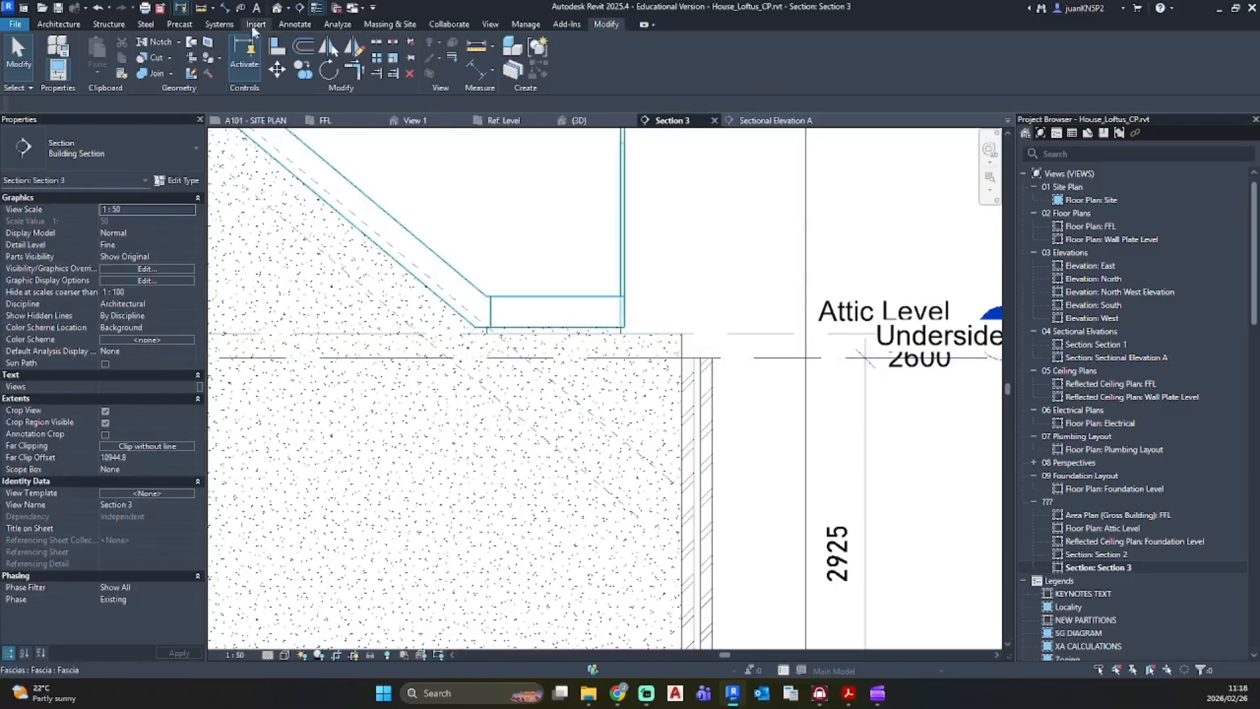
# Step: Check the lowered wall in 3D and the underside of beam heights in the approved plans PDF, then undo the wall change in Revit
pyautogui.click(277, 8)
pyautogui.scroll(-5, 556, 297)
pyautogui.scroll(6, 492, 459)
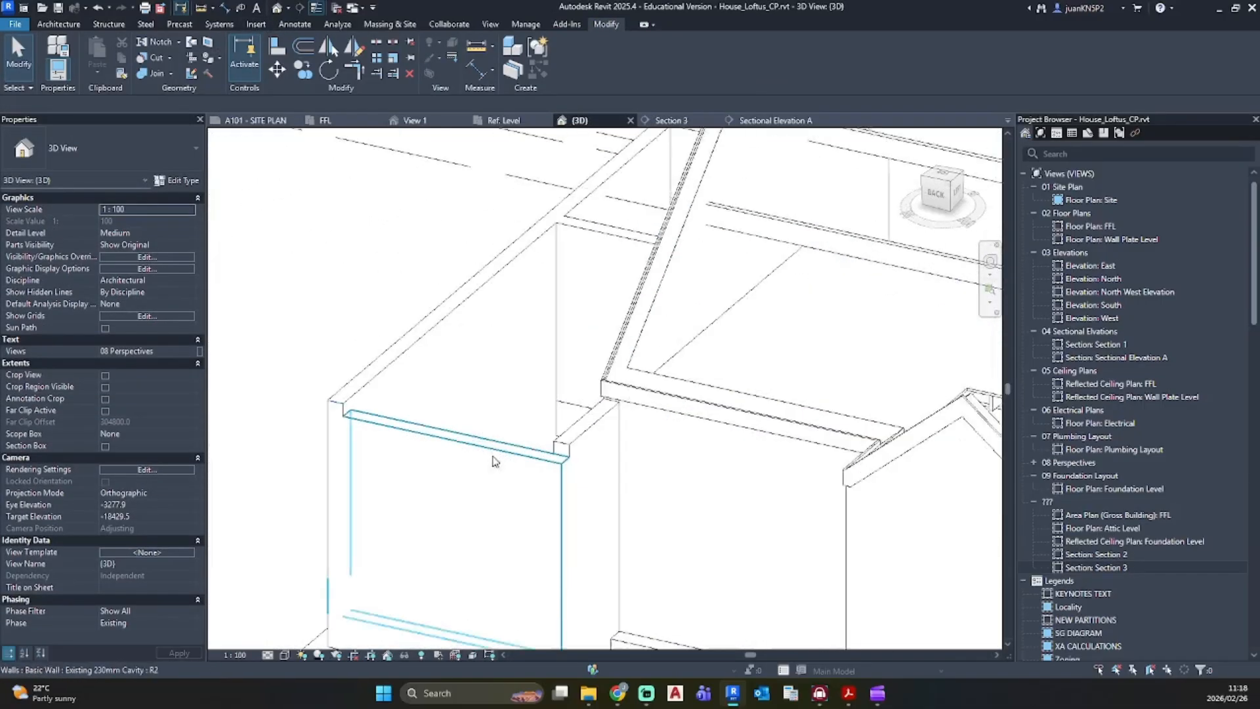
pyautogui.hotkey('alt', 'Tab')
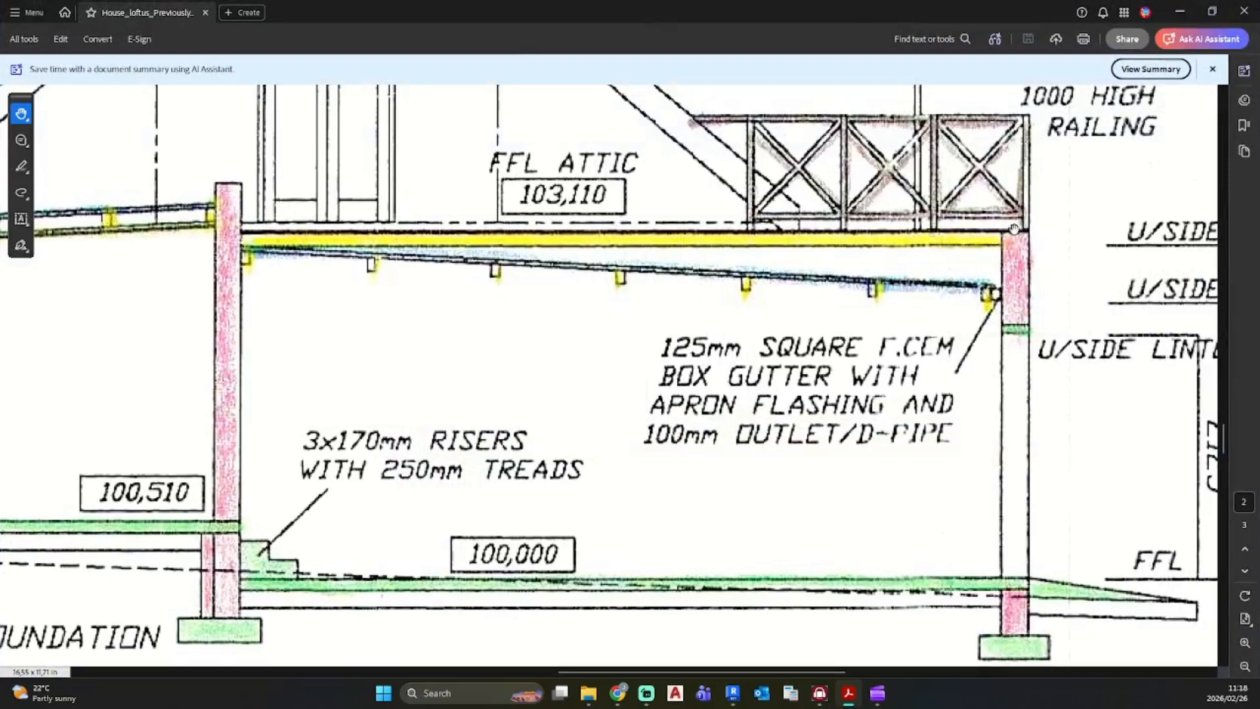
pyautogui.moveTo(1014, 233); pyautogui.dragTo(855, 273)
pyautogui.keyDown('shift'); pyautogui.hscroll(2, 939, 309); pyautogui.keyUp('shift')
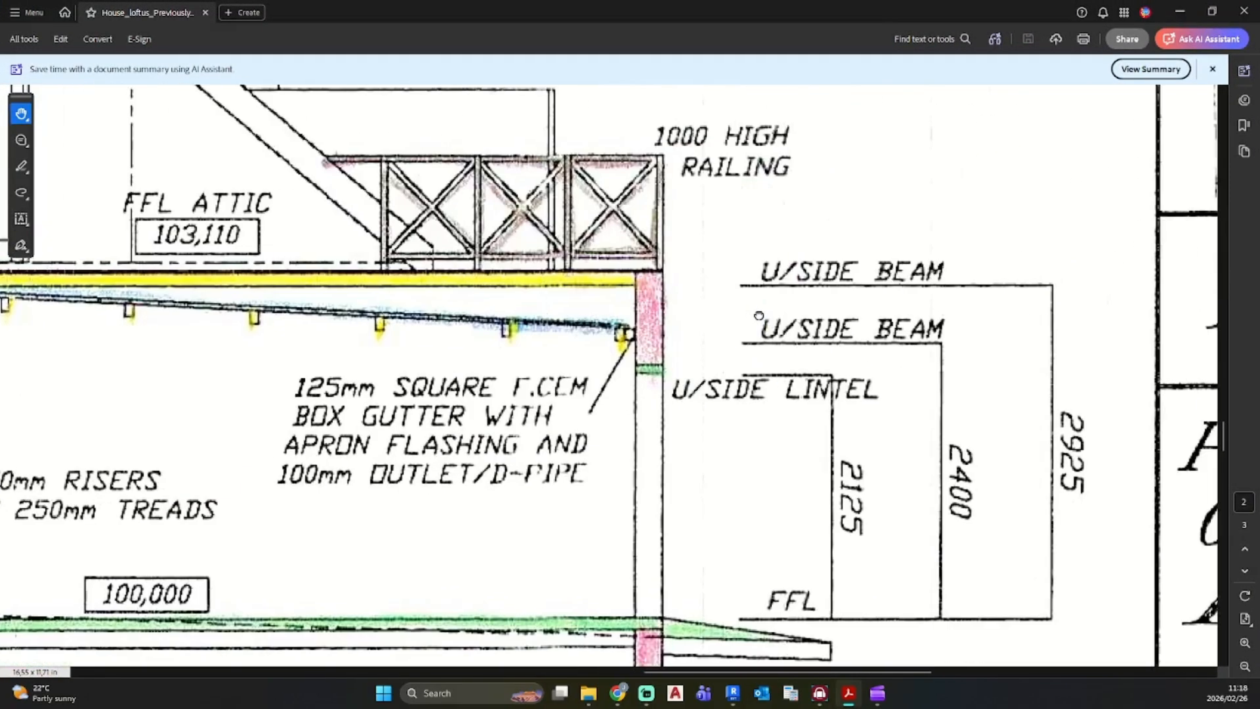
pyautogui.hotkey('alt', 'Tab')
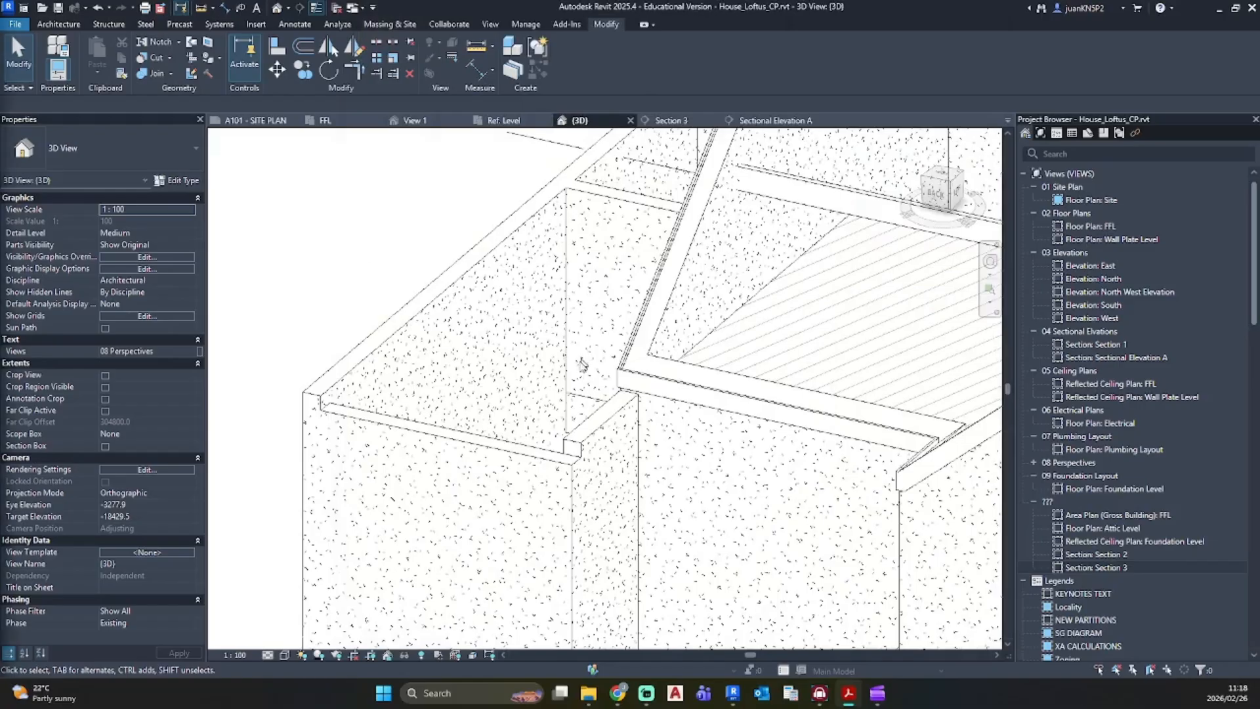
pyautogui.hotkey('ctrl', 'z')
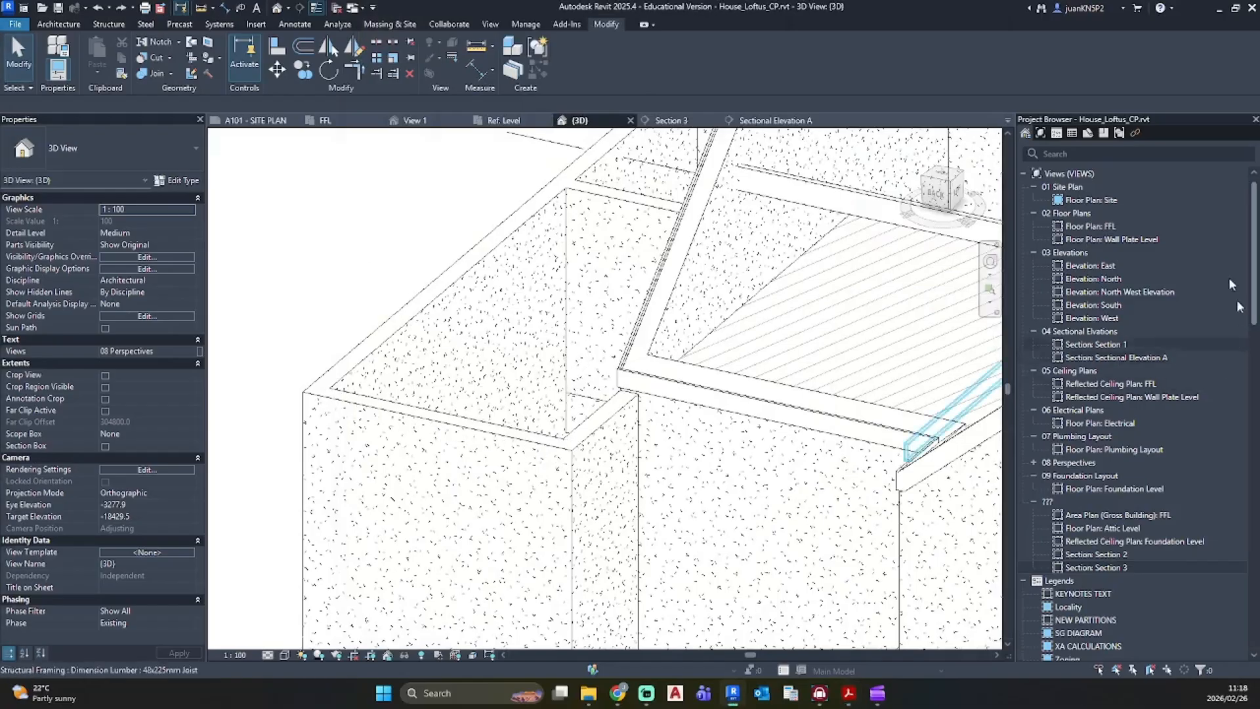
# Step: In Section 3, line up the Attic Level head with the other levels and offset the Underside of Deck Beam head below it with an elbow
pyautogui.doubleClick(1107, 565)
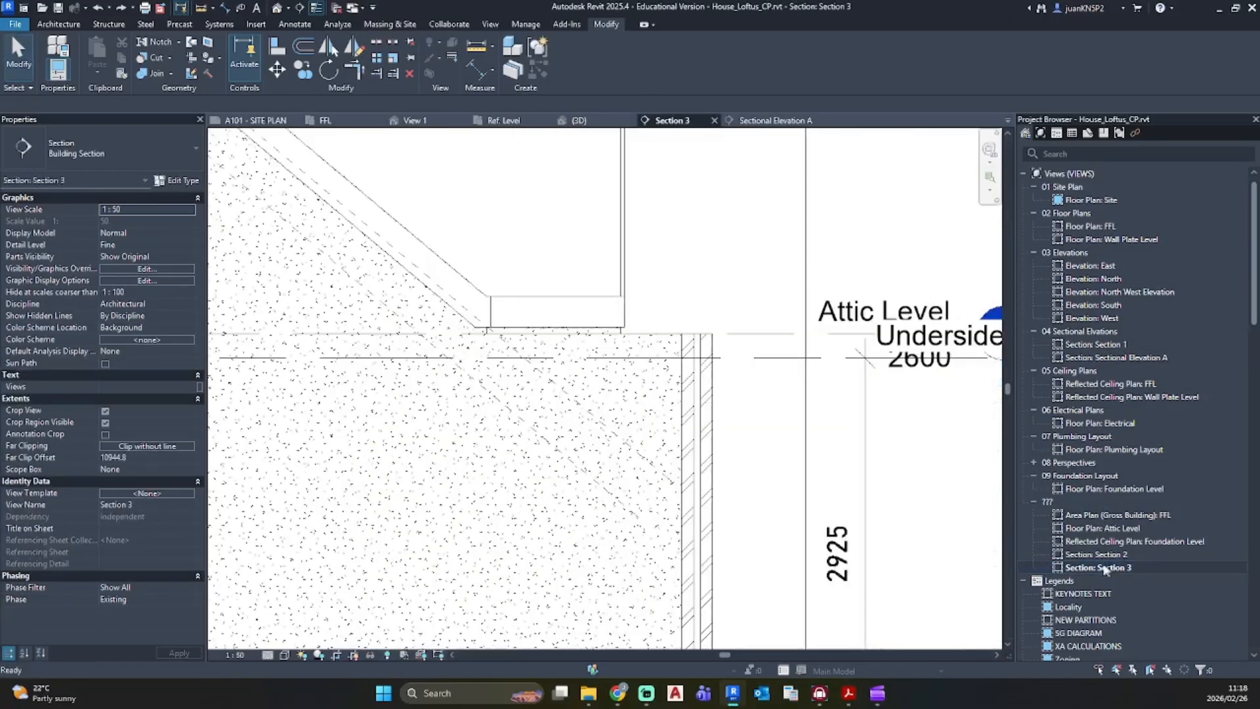
pyautogui.scroll(-4, 760, 389)
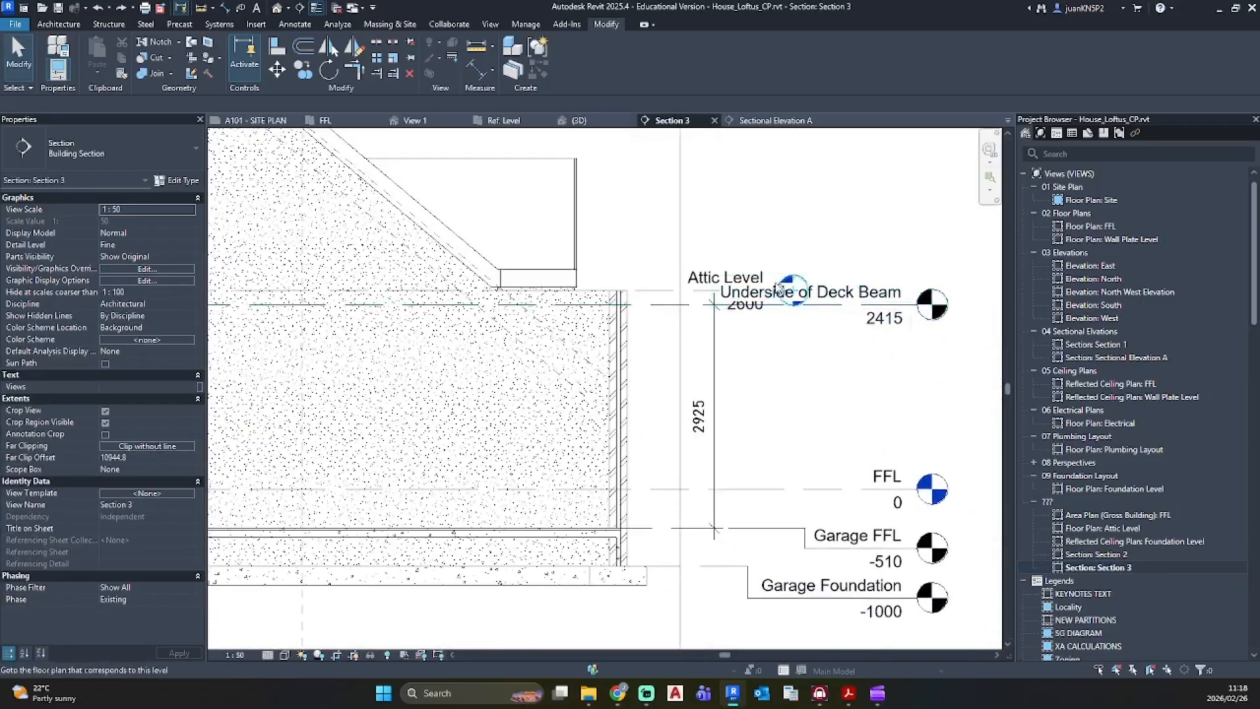
pyautogui.click(796, 290)
pyautogui.moveTo(796, 290); pyautogui.dragTo(690, 344)
pyautogui.click(836, 305)
pyautogui.click(889, 305)
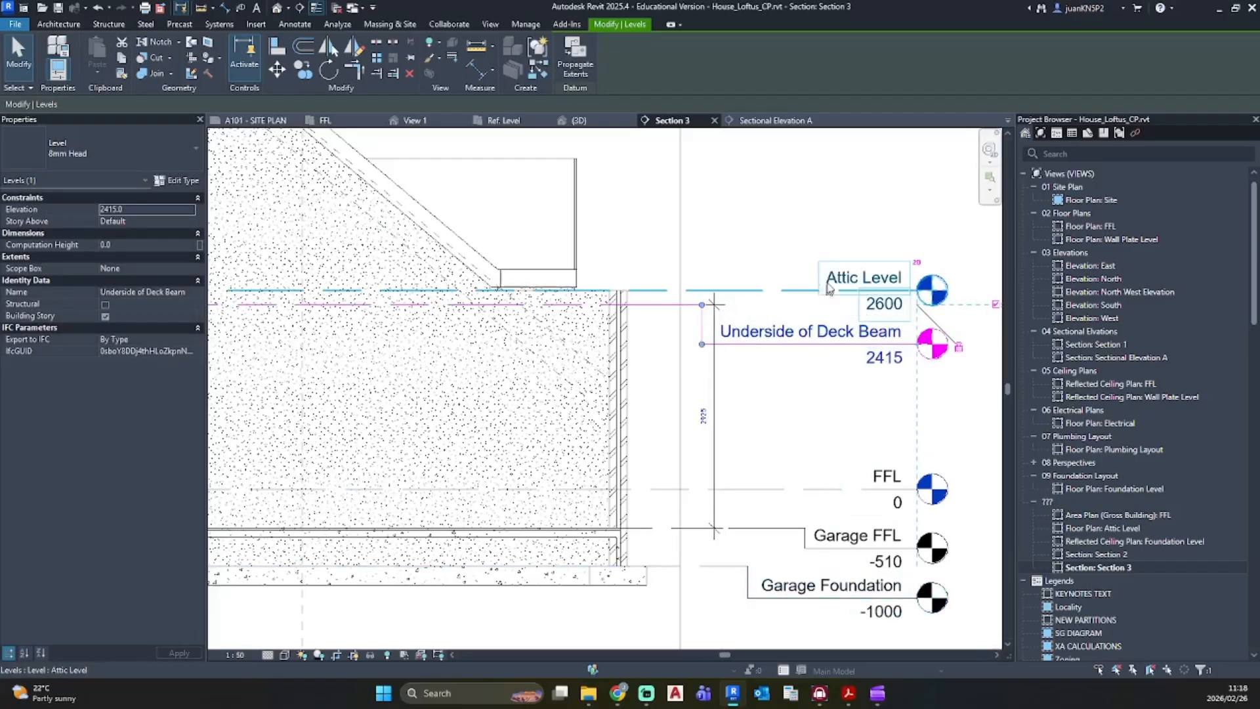
pyautogui.click(833, 234)
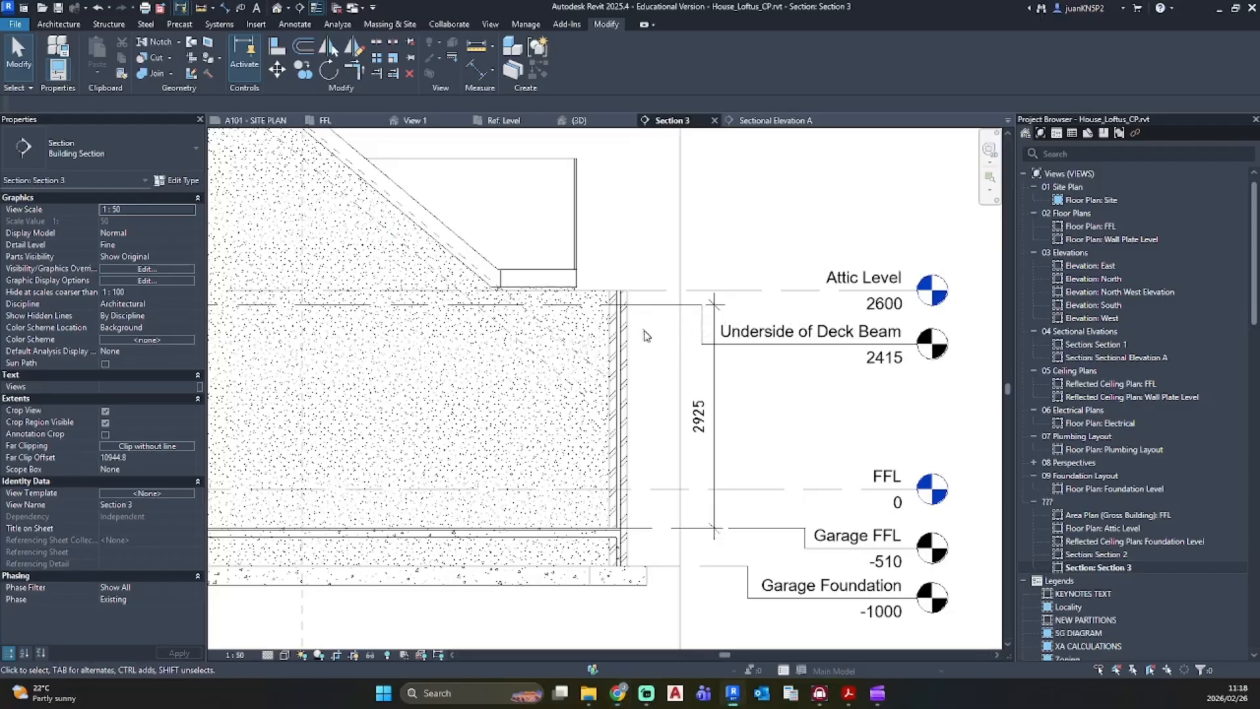
# Step: Place an aligned dimension between the Attic Level and the Underside of Deck Beam level in Section 3
pyautogui.press('d')
pyautogui.press('i')
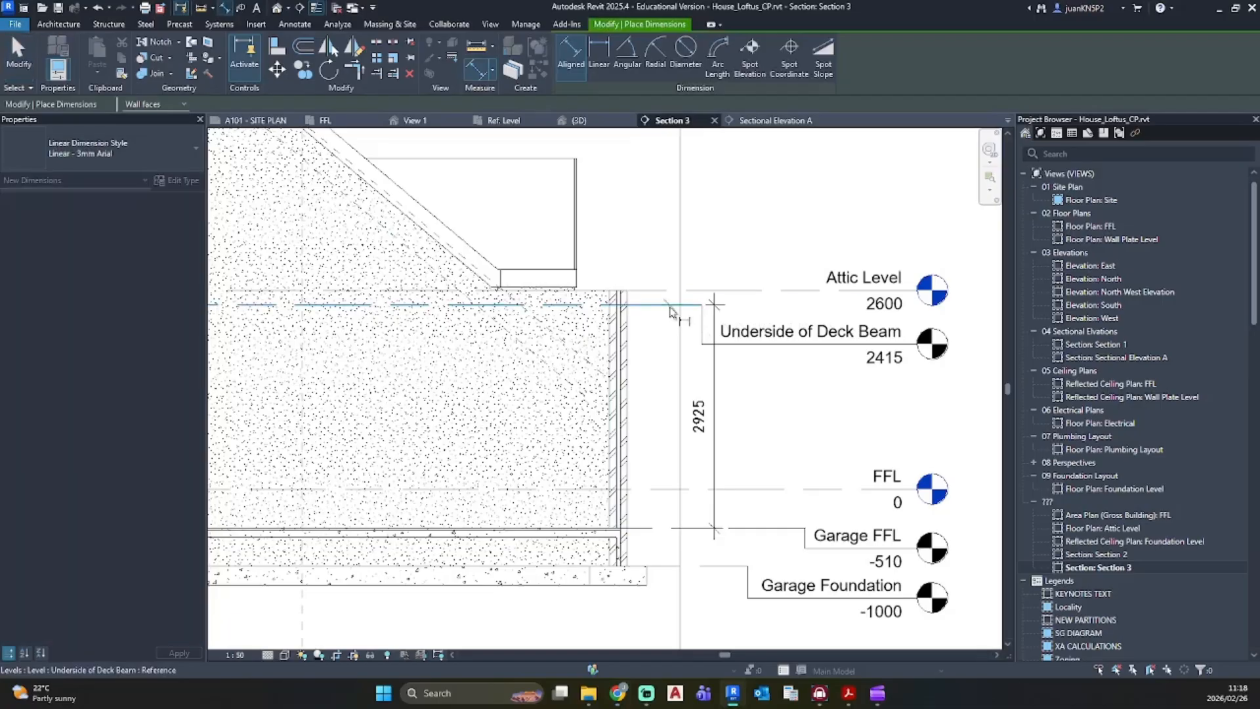
pyautogui.click(666, 290)
pyautogui.scroll(5, 669, 292)
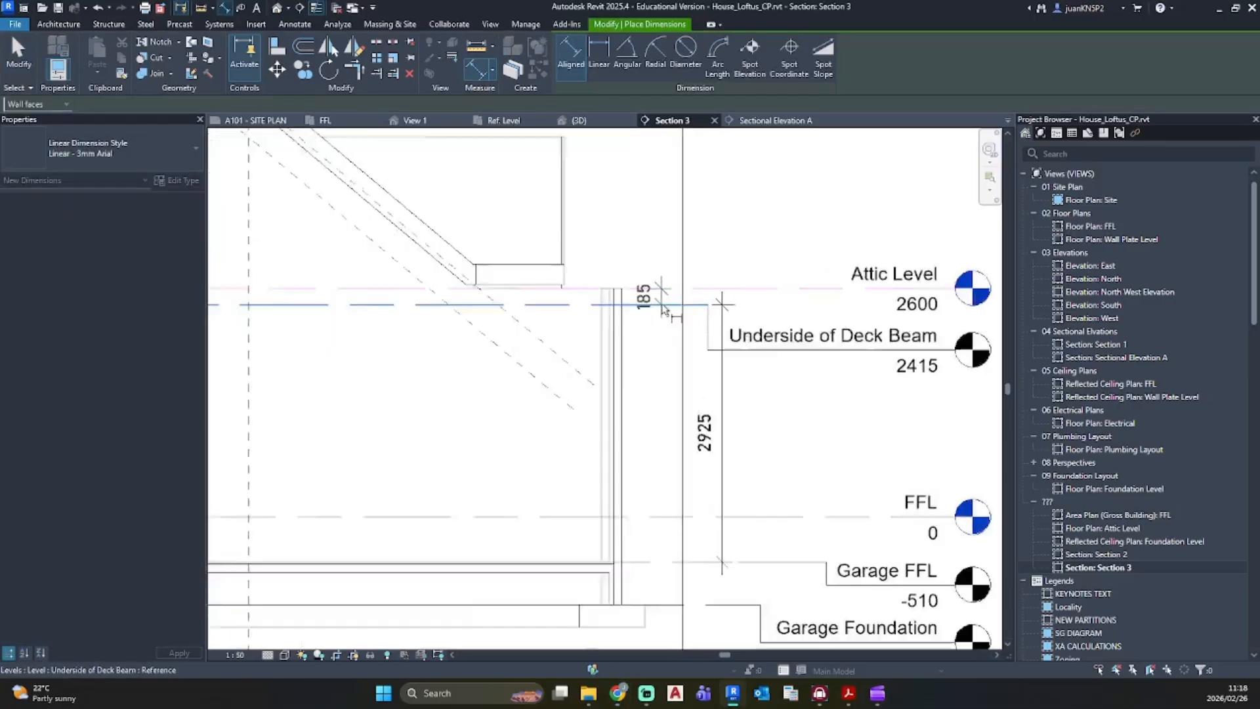
pyautogui.click(678, 297)
pyautogui.press('Escape')
pyautogui.press('Escape')
pyautogui.scroll(-4, 653, 422)
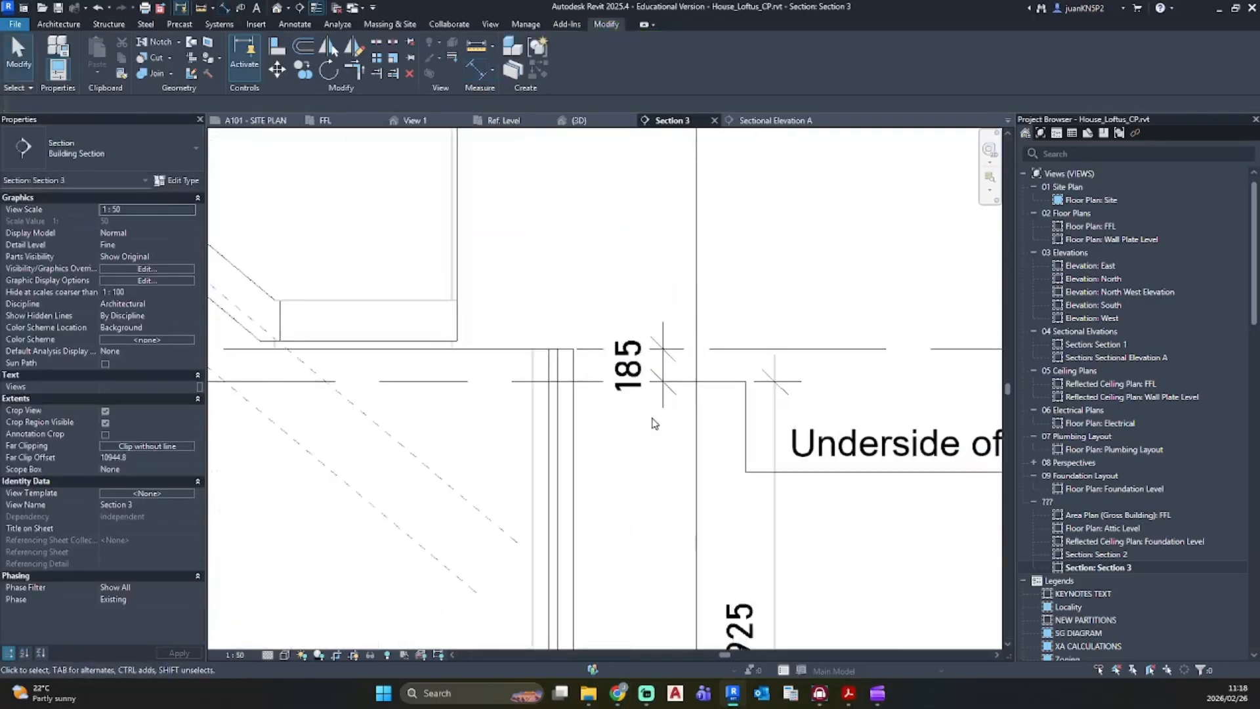
pyautogui.moveTo(662, 421); pyautogui.dragTo(659, 387, button='middle')
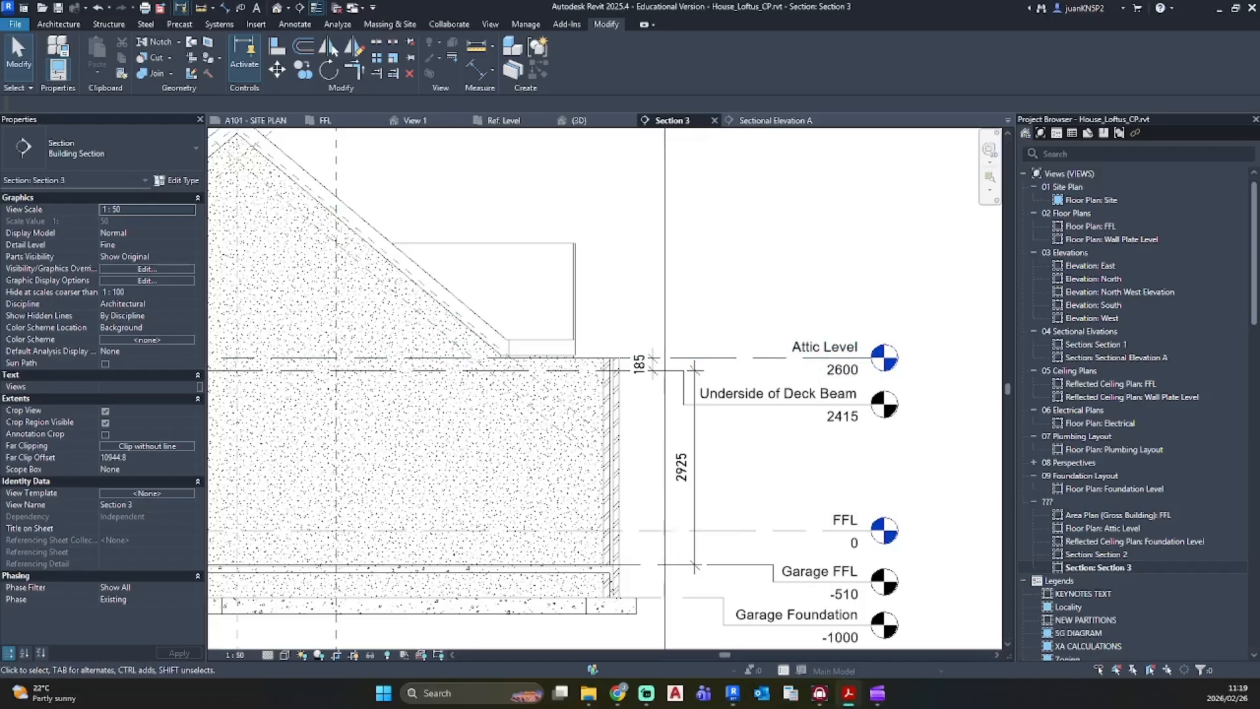
# Step: Examine the deck beam in the approved plans PDF and the joist spans in SANS 10082:2025 Table 6 in Chrome, then return to Revit
pyautogui.click(848, 693)
pyautogui.moveTo(290, 337); pyautogui.dragTo(537, 353)
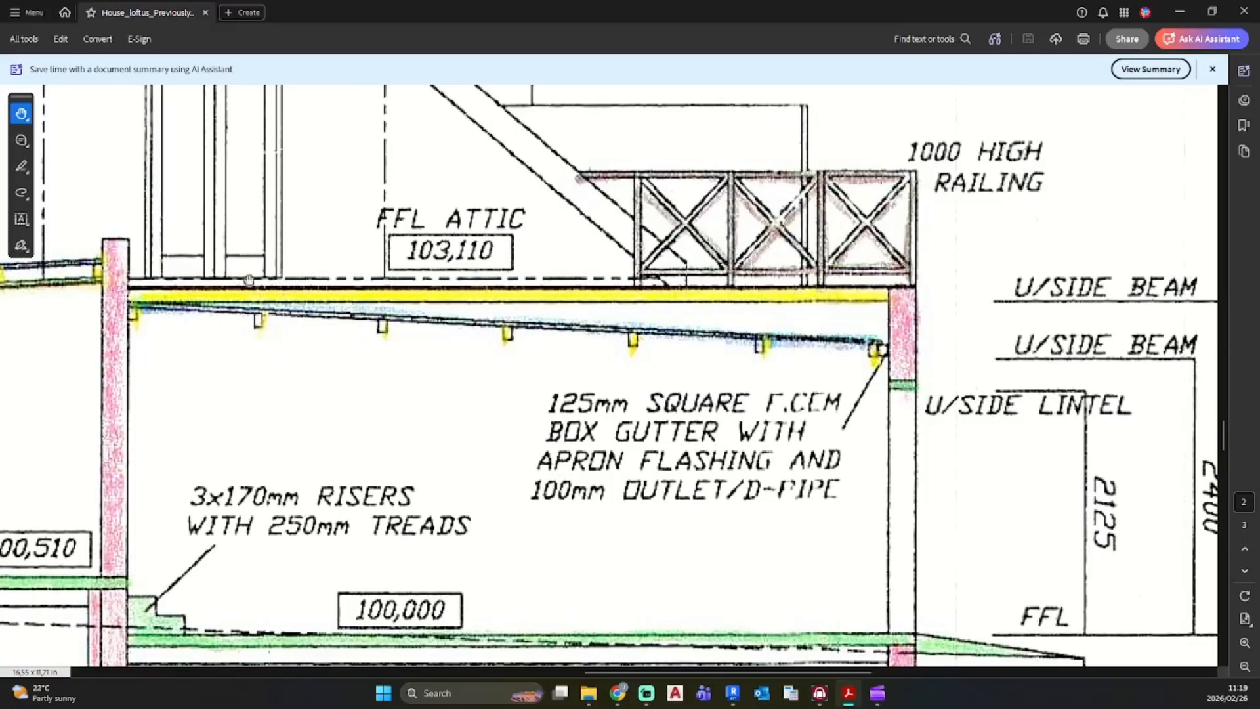
pyautogui.hotkey('alt', 'Tab')
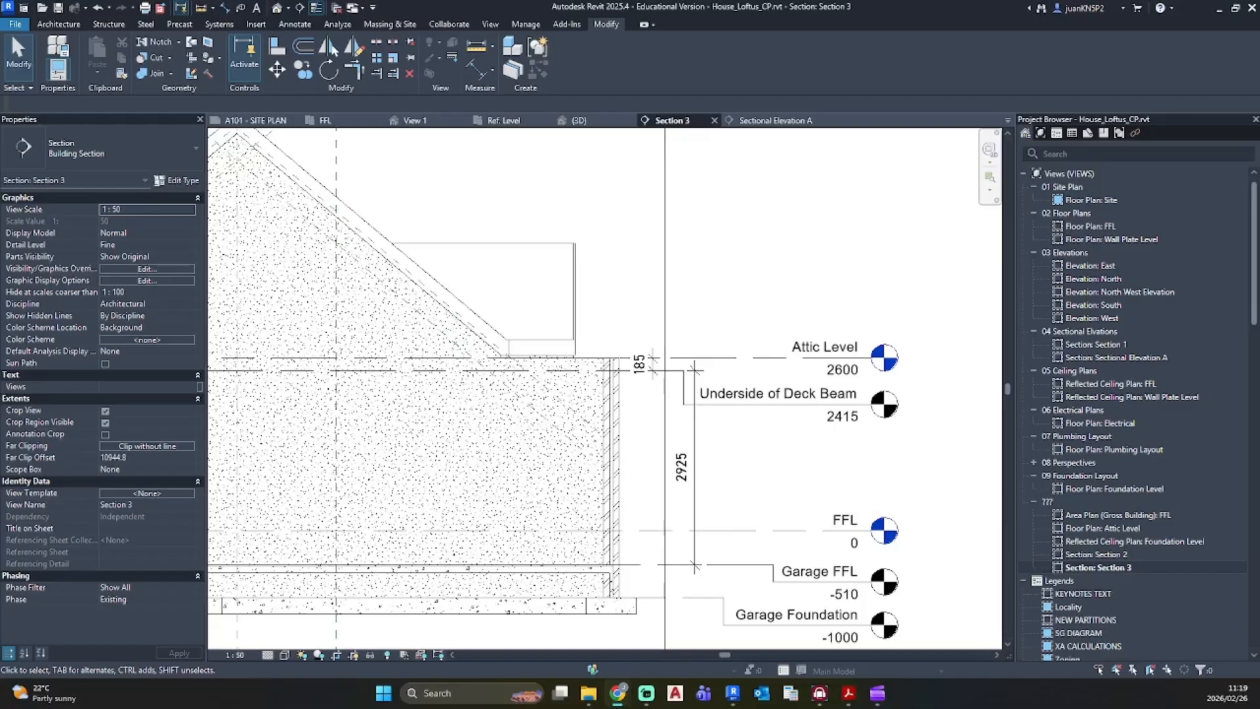
pyautogui.scroll(2, 643, 361)
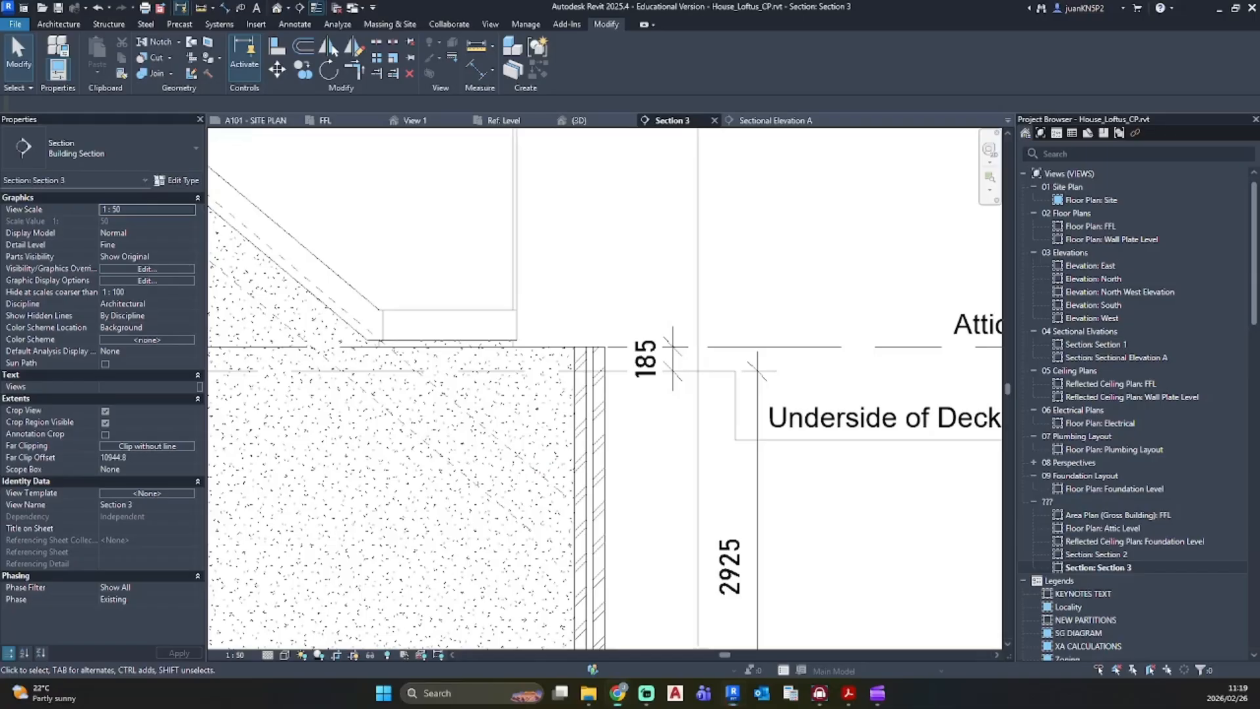
pyautogui.click(617, 693)
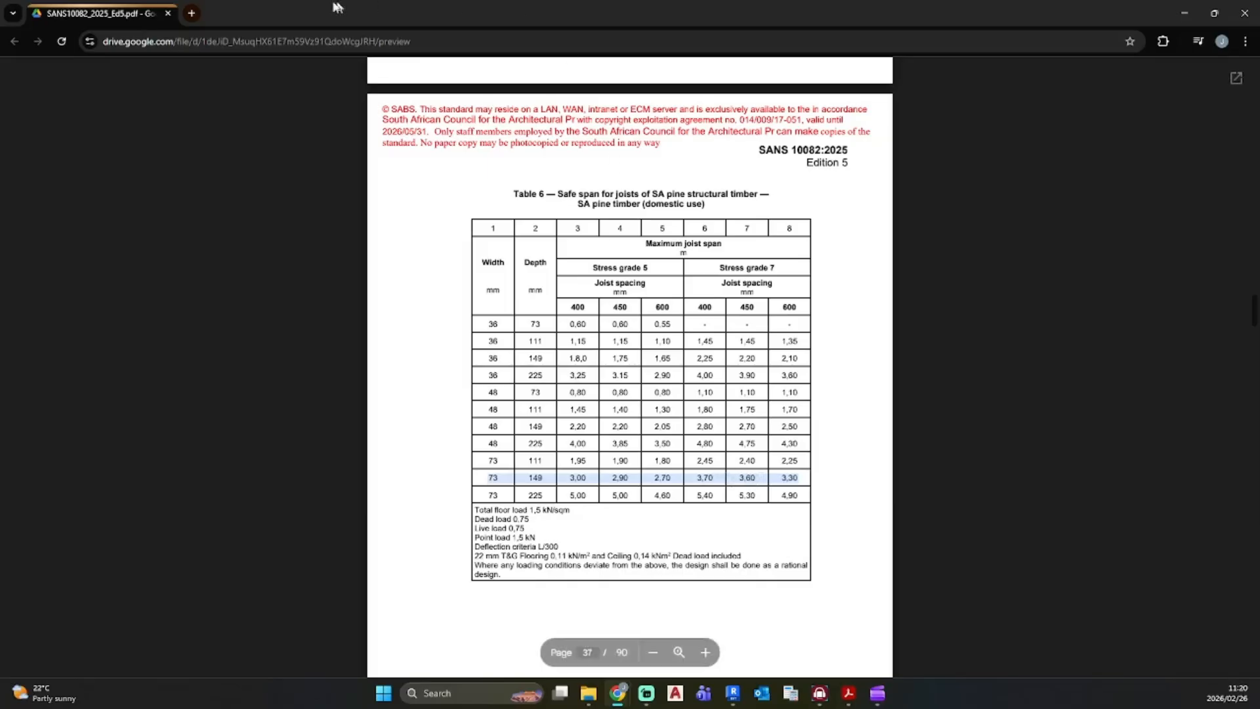
pyautogui.hotkey('alt', 'Tab')
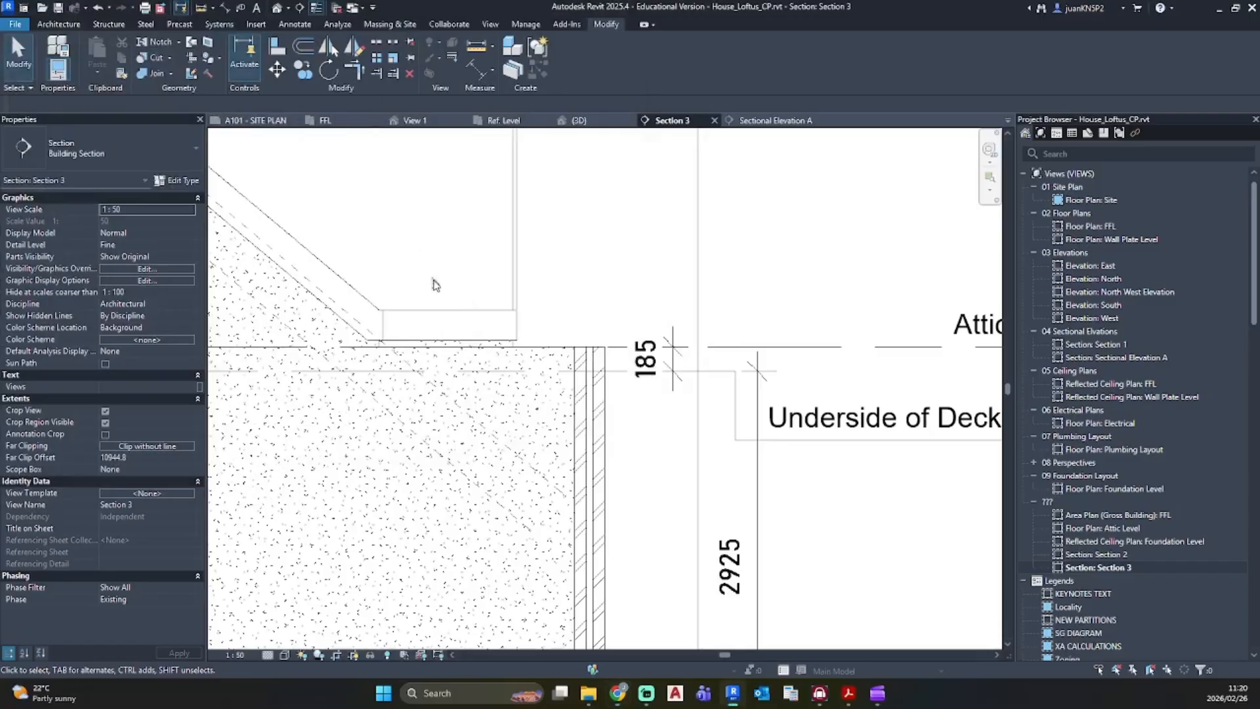
# Step: Select all the reference planes visible in Section 3 and hide them in the view
pyautogui.scroll(-2, 711, 317)
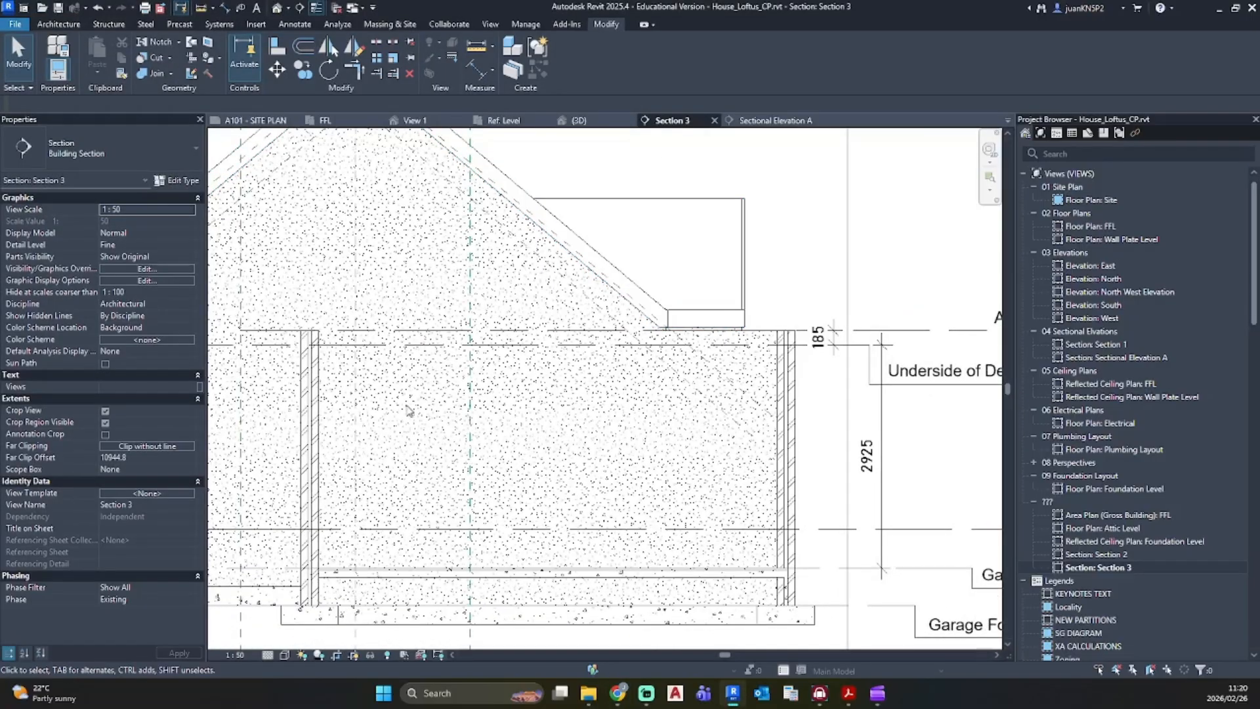
pyautogui.rightClick(473, 265)
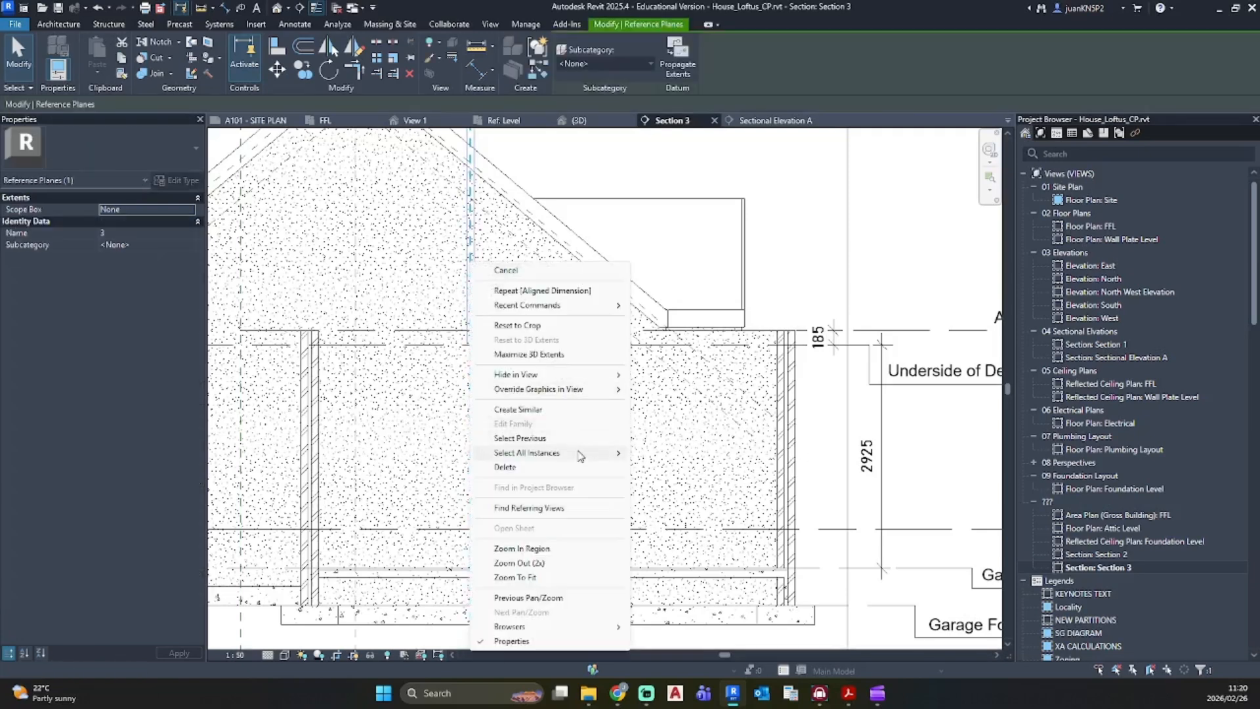
pyautogui.moveTo(558, 453)
pyautogui.click(680, 453)
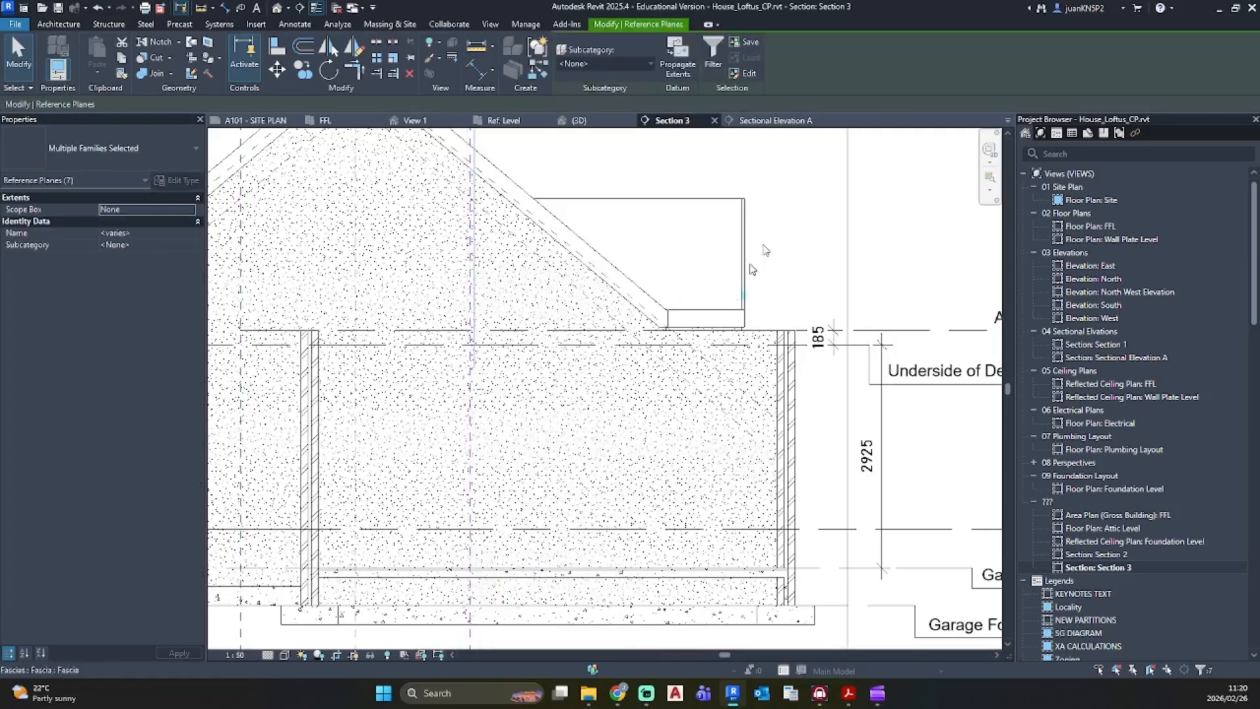
pyautogui.rightClick(786, 197)
pyautogui.moveTo(872, 260)
pyautogui.click(973, 258)
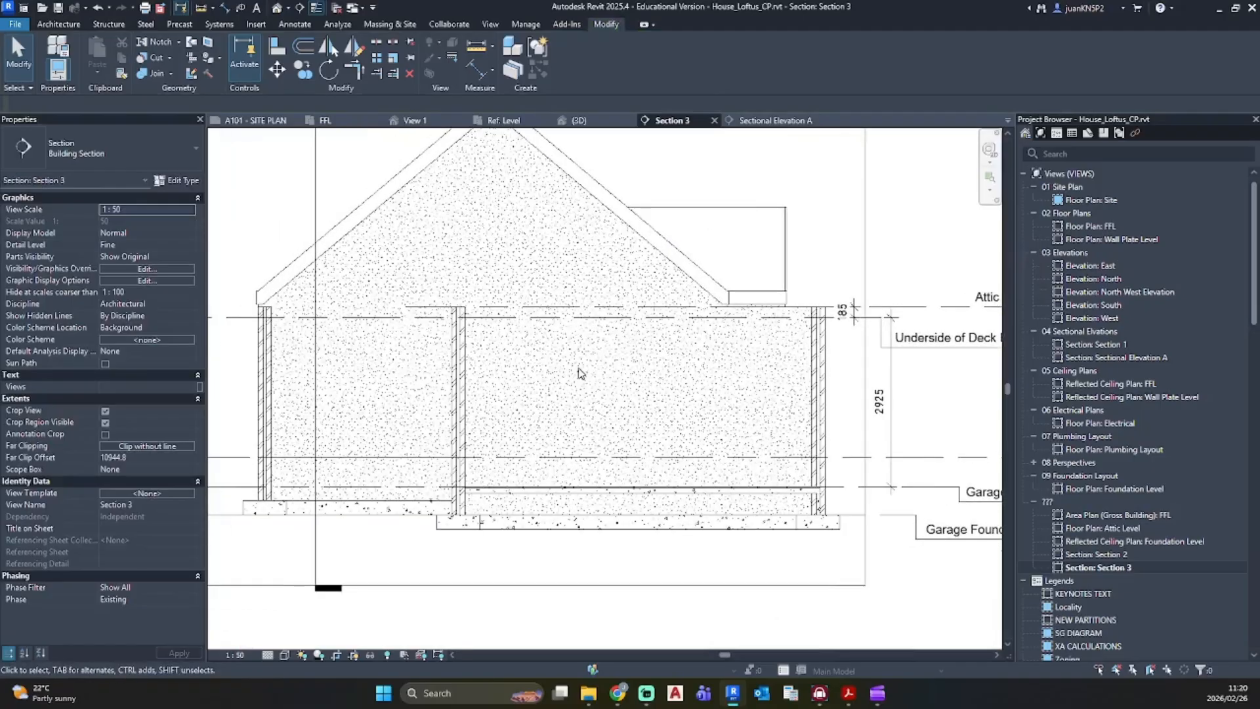
# Step: In the FFL floor plan, start a roof by footprint and duplicate the Generic Roof - 300mm type as Garage IBR Sheeting
pyautogui.doubleClick(1092, 226)
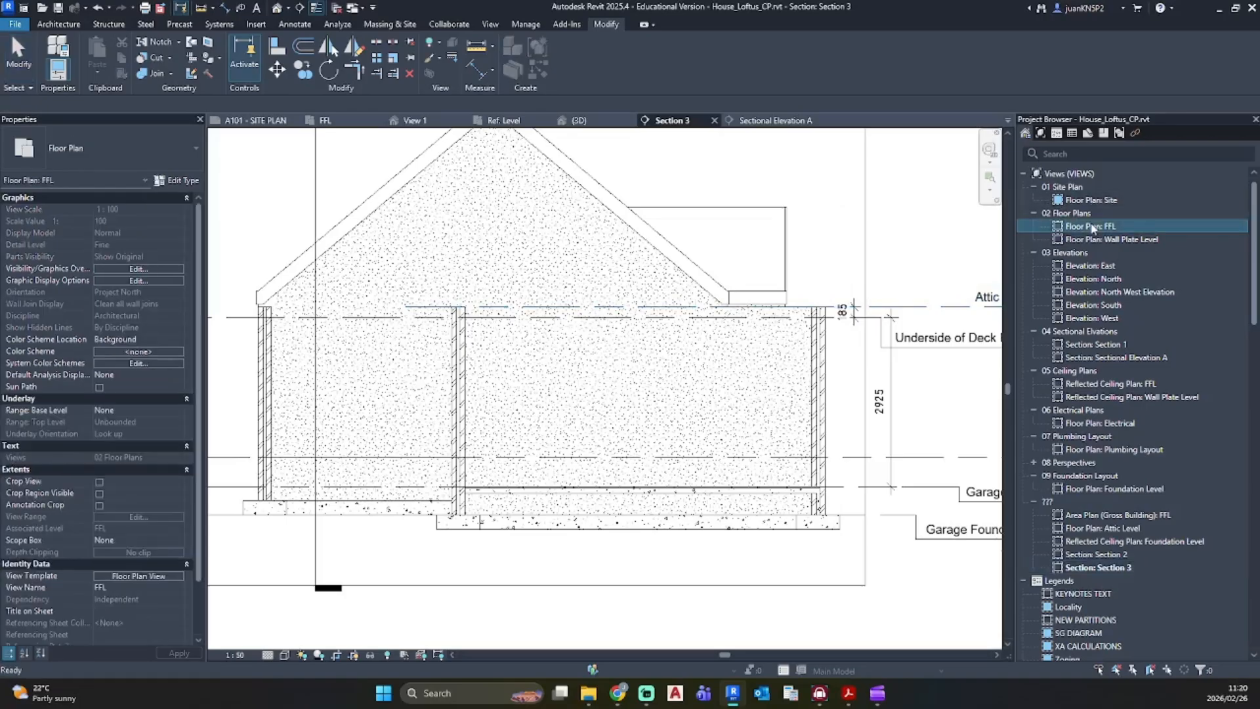
pyautogui.scroll(-3, 542, 322)
pyautogui.moveTo(577, 389); pyautogui.dragTo(605, 293, button='middle')
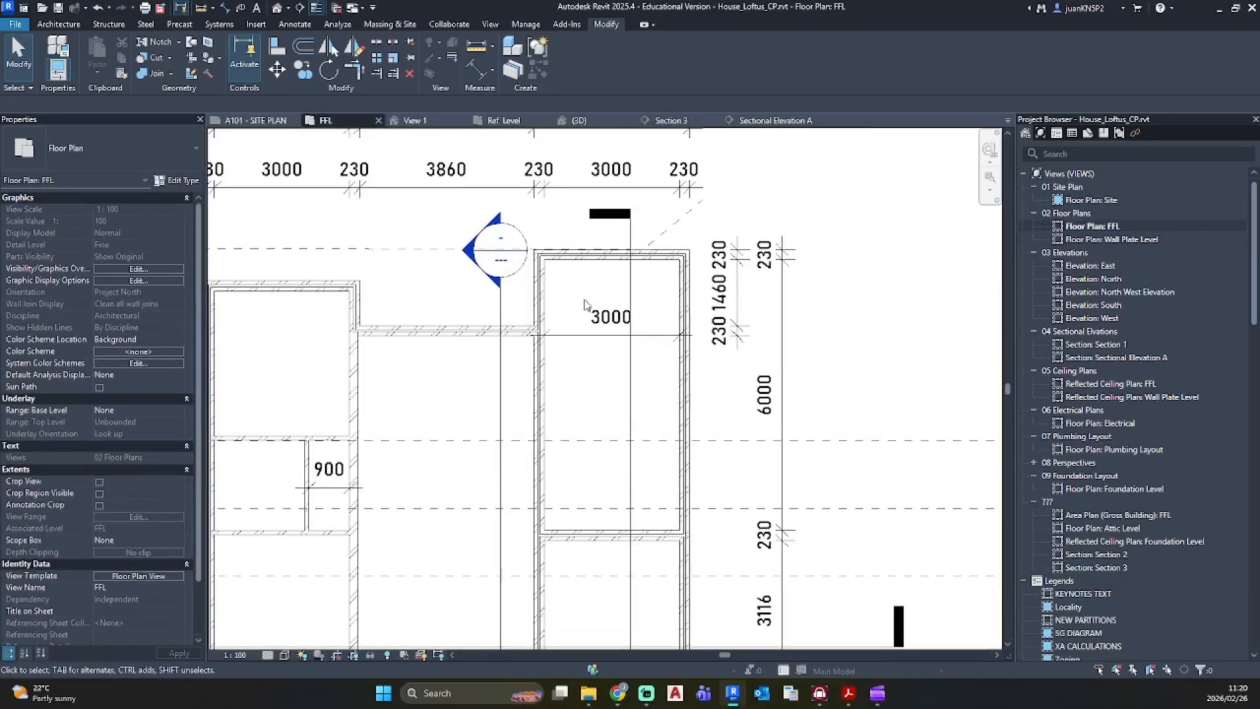
pyautogui.click(61, 24)
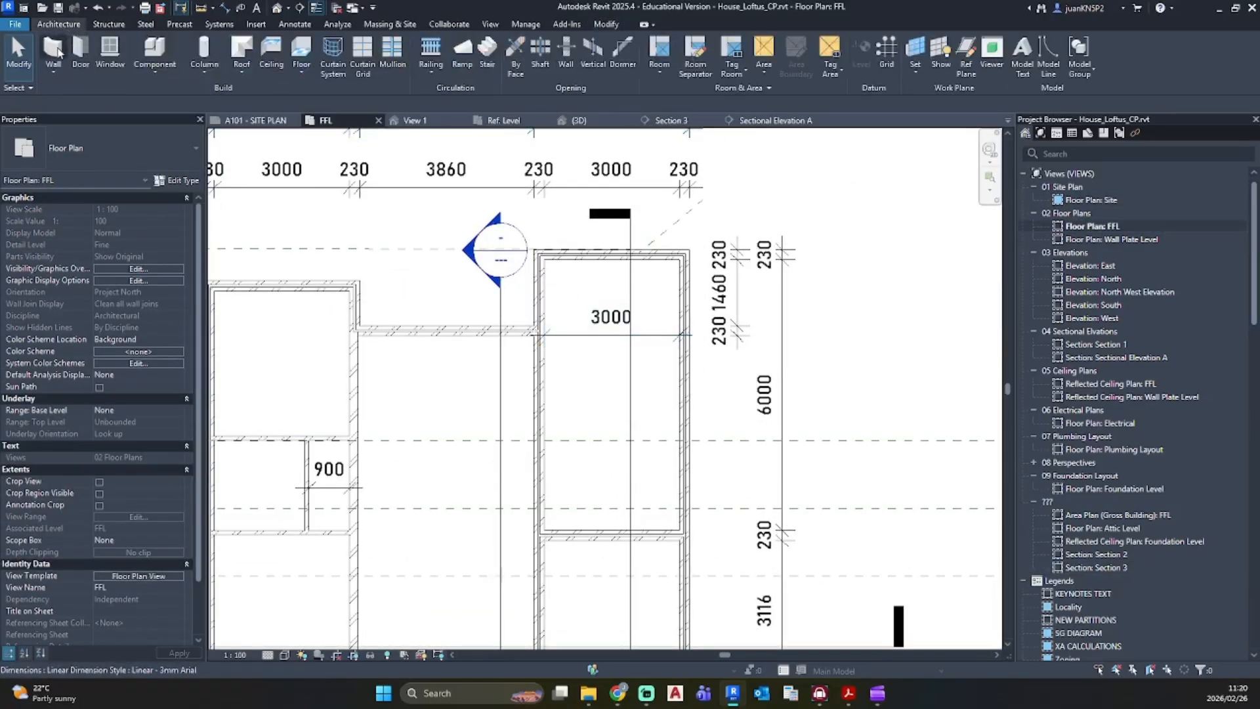
pyautogui.click(241, 73)
pyautogui.click(262, 84)
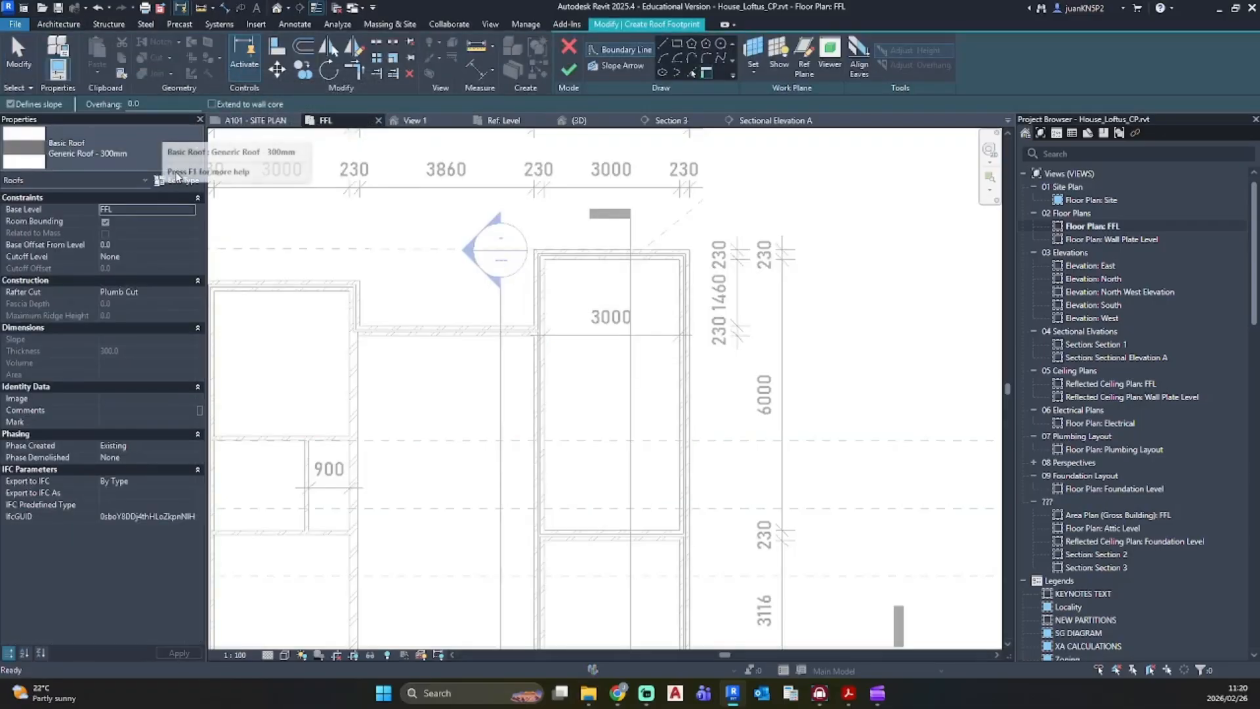
pyautogui.click(174, 180)
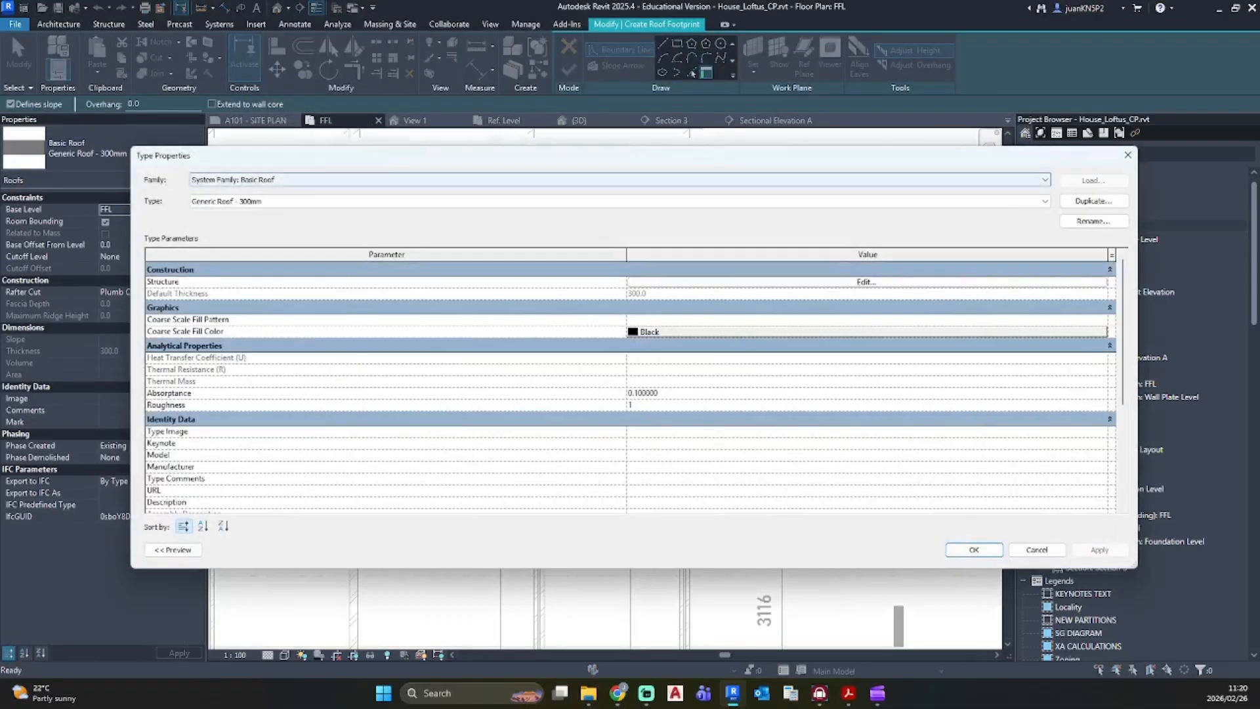
pyautogui.hotkey('alt', 'Tab')
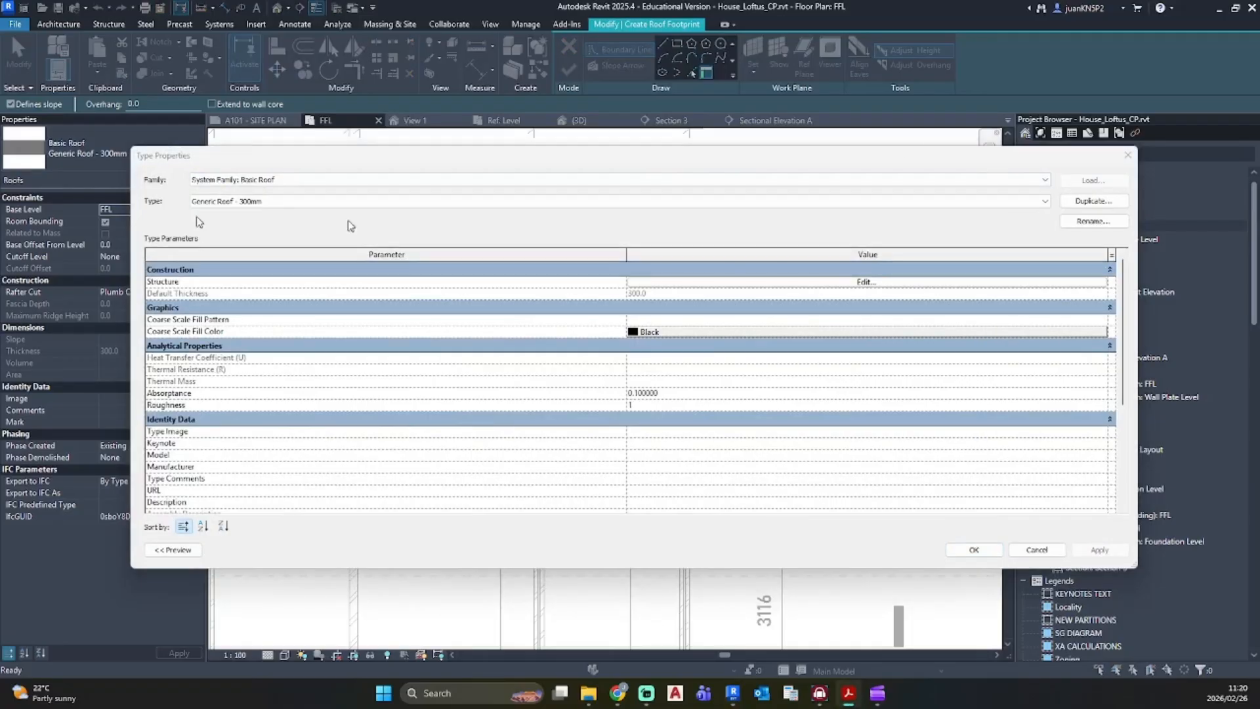
pyautogui.click(1115, 205)
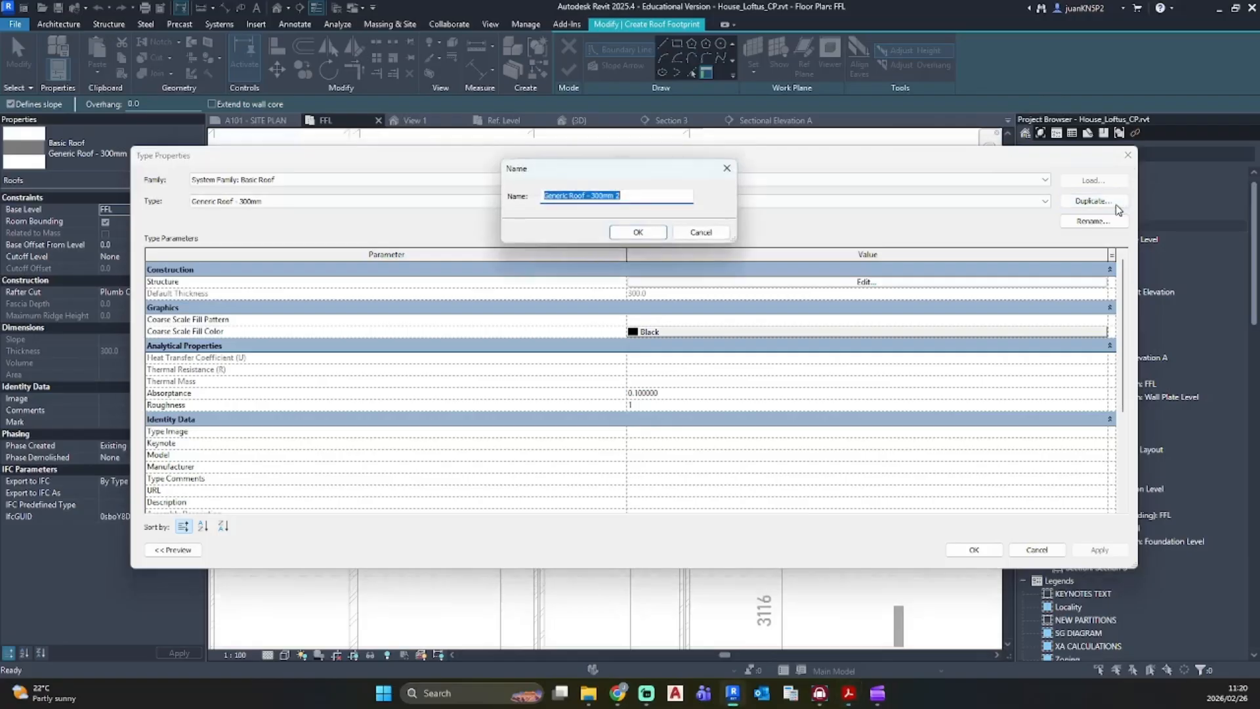
pyautogui.write('Garage IBR Sheeting')
pyautogui.click(647, 233)
# Step: Set the Garage IBR Sheeting structure layer to 50 mm thick and duplicate the Existing Screed material as Existing Garage Roof
pyautogui.click(686, 282)
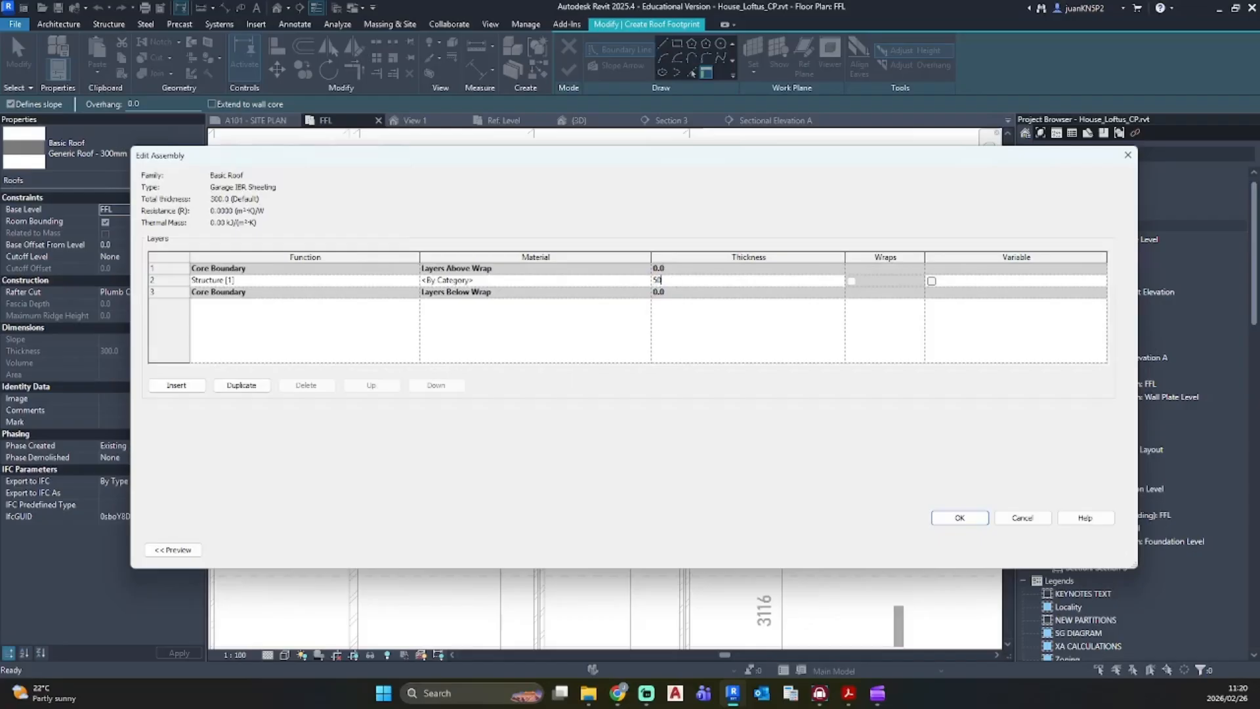
pyautogui.click(645, 281)
pyautogui.click(646, 281)
pyautogui.click(439, 186)
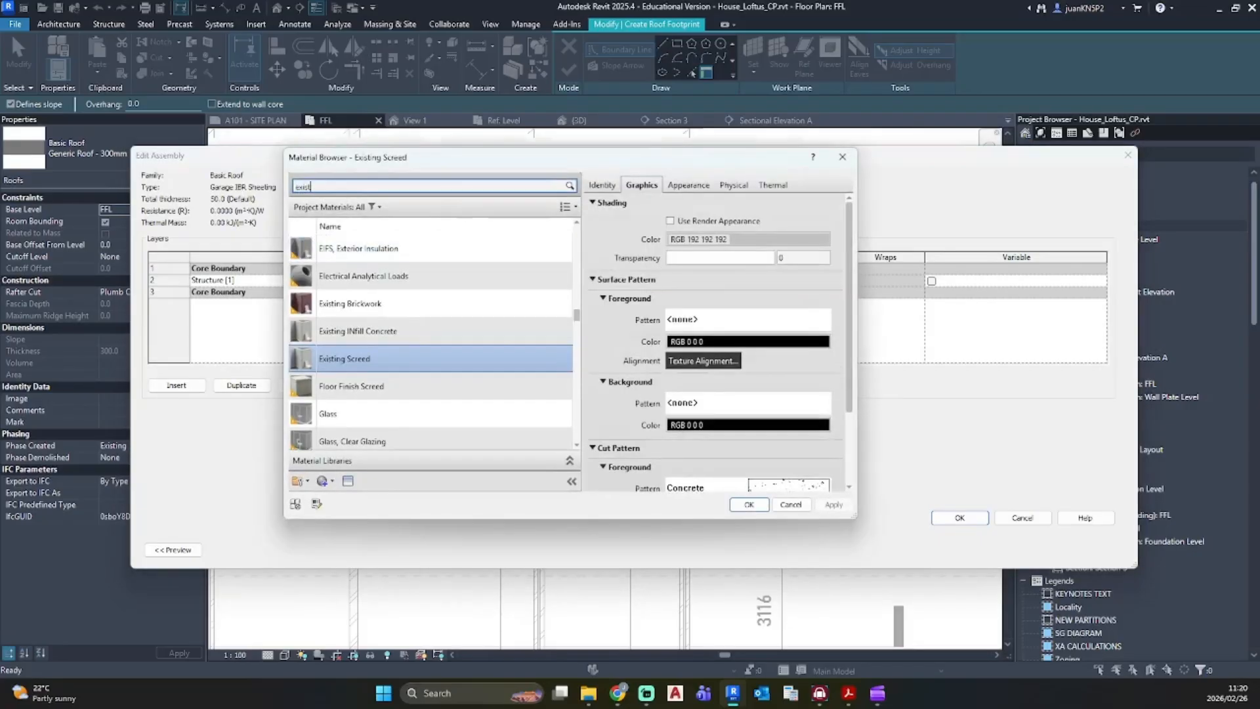
pyautogui.write('exist')
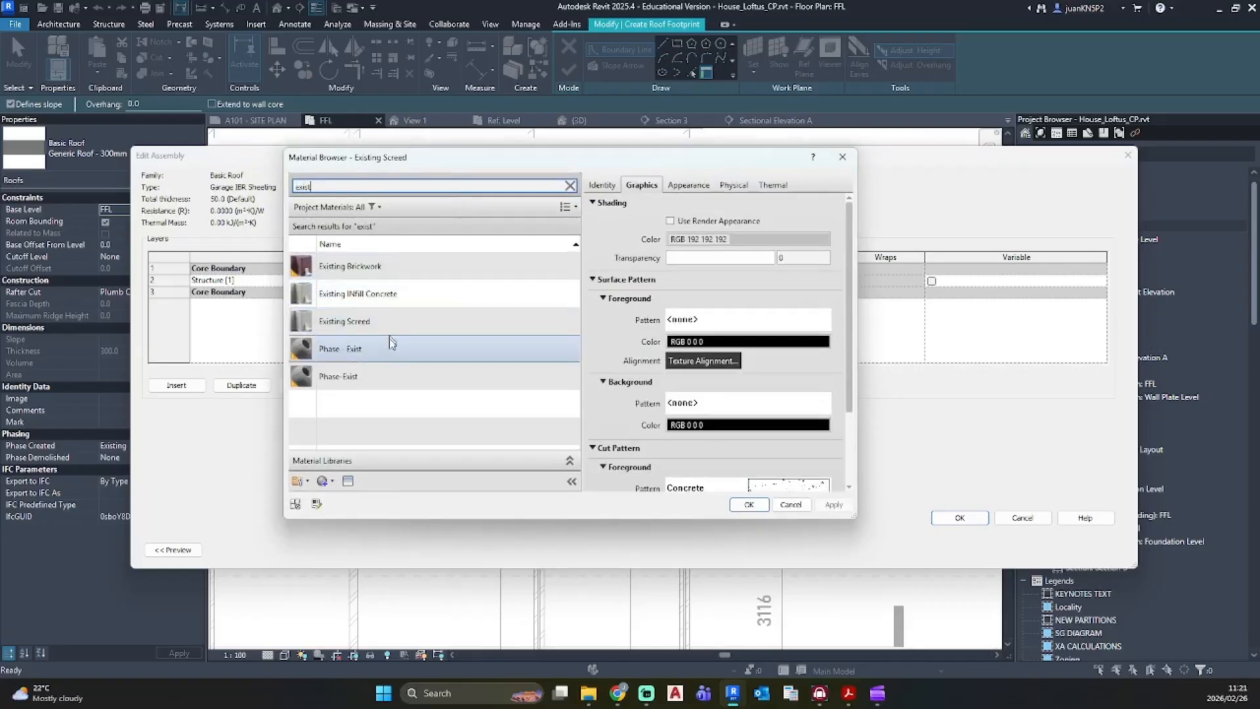
pyautogui.click(371, 322)
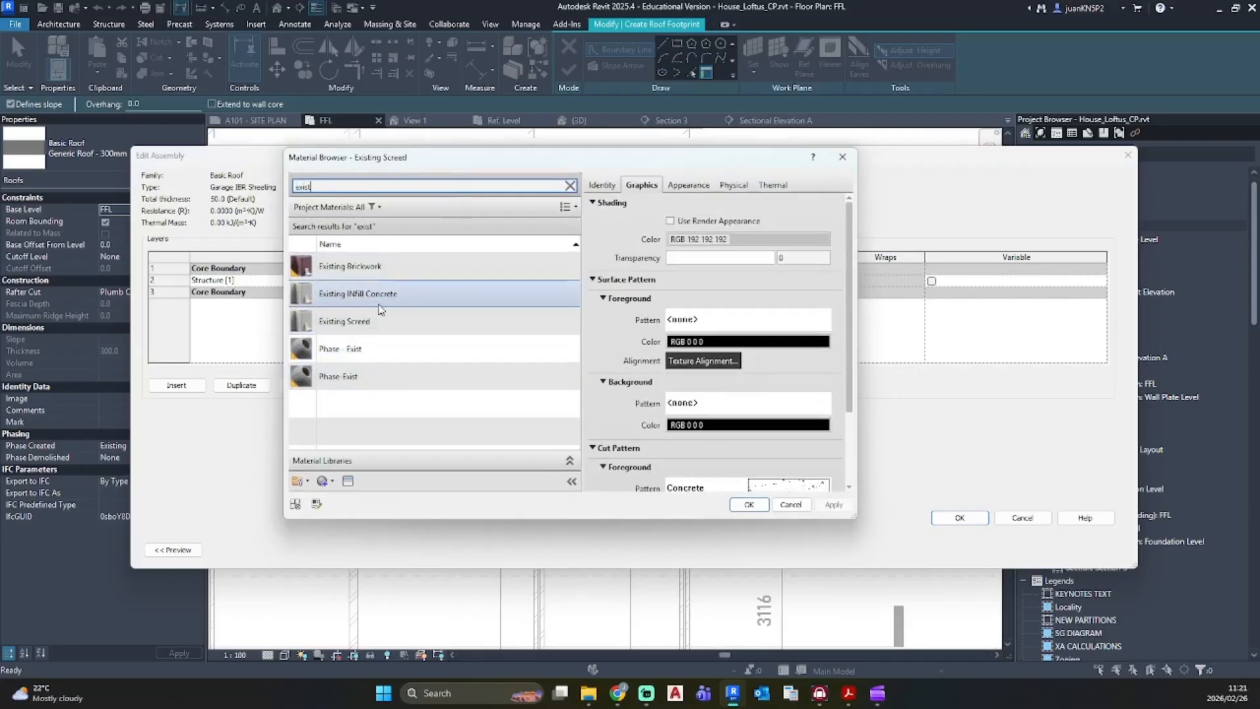
pyautogui.rightClick(376, 321)
pyautogui.click(434, 346)
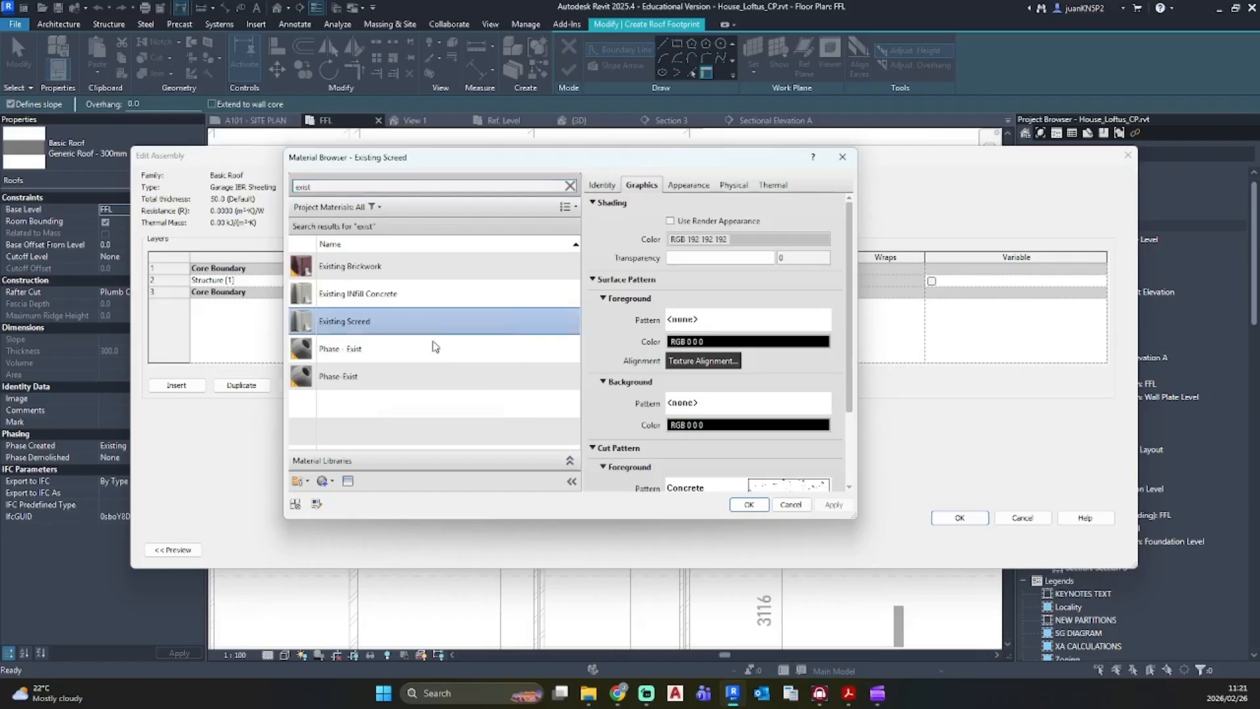
pyautogui.write('Existi')
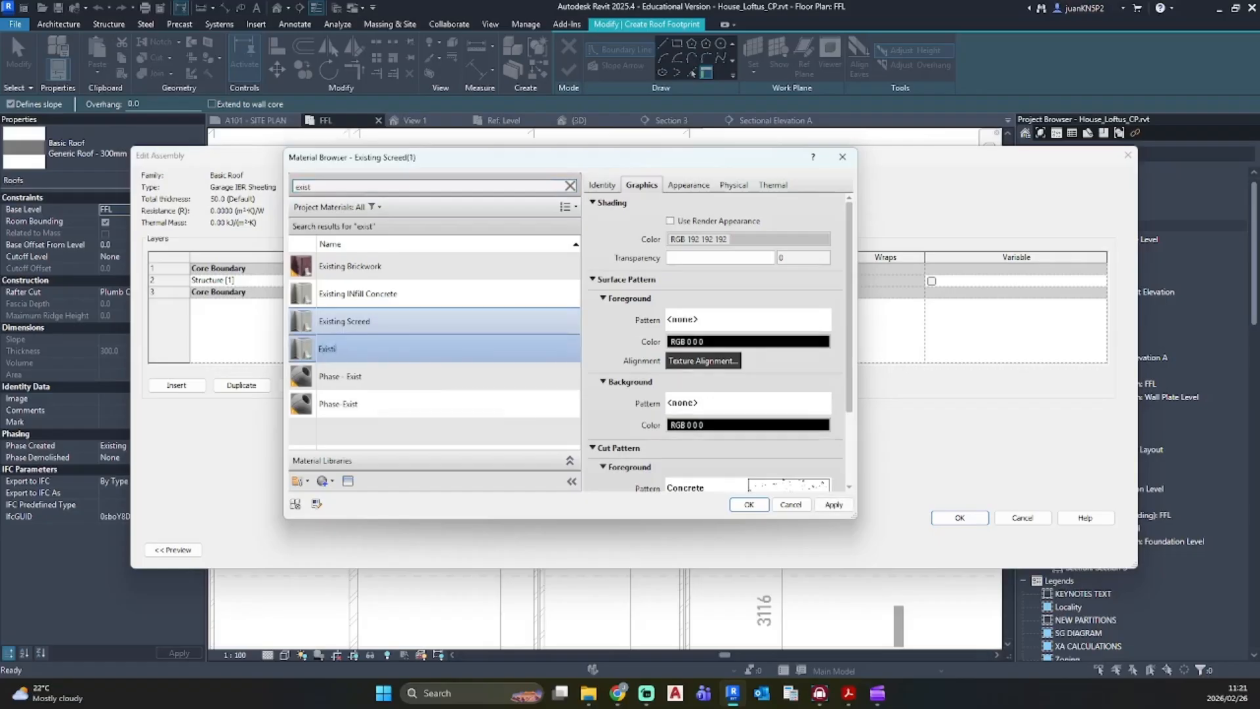
pyautogui.write('ng Garage Roof')
pyautogui.press('Return')
# Step: Set the Existing Garage Roof material's cut foreground pattern to none and assign it to the structure layer of Garage IBR Sheeting
pyautogui.click(422, 297)
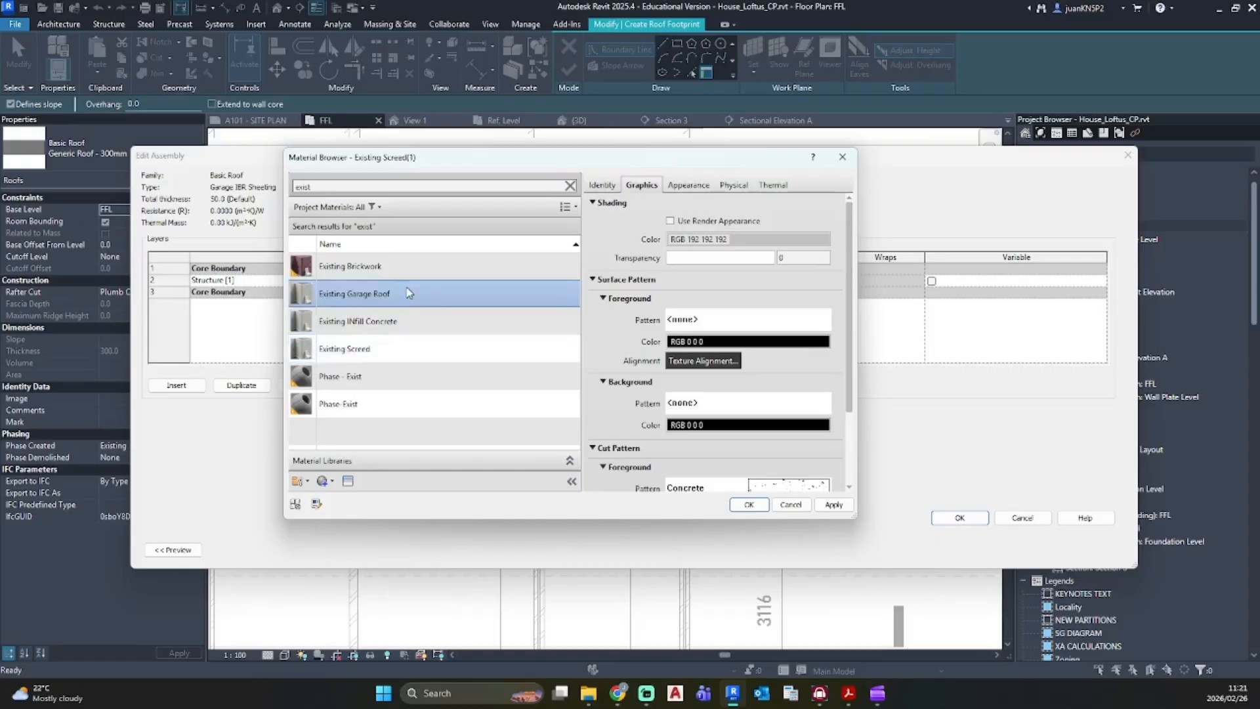
pyautogui.scroll(-1, 780, 454)
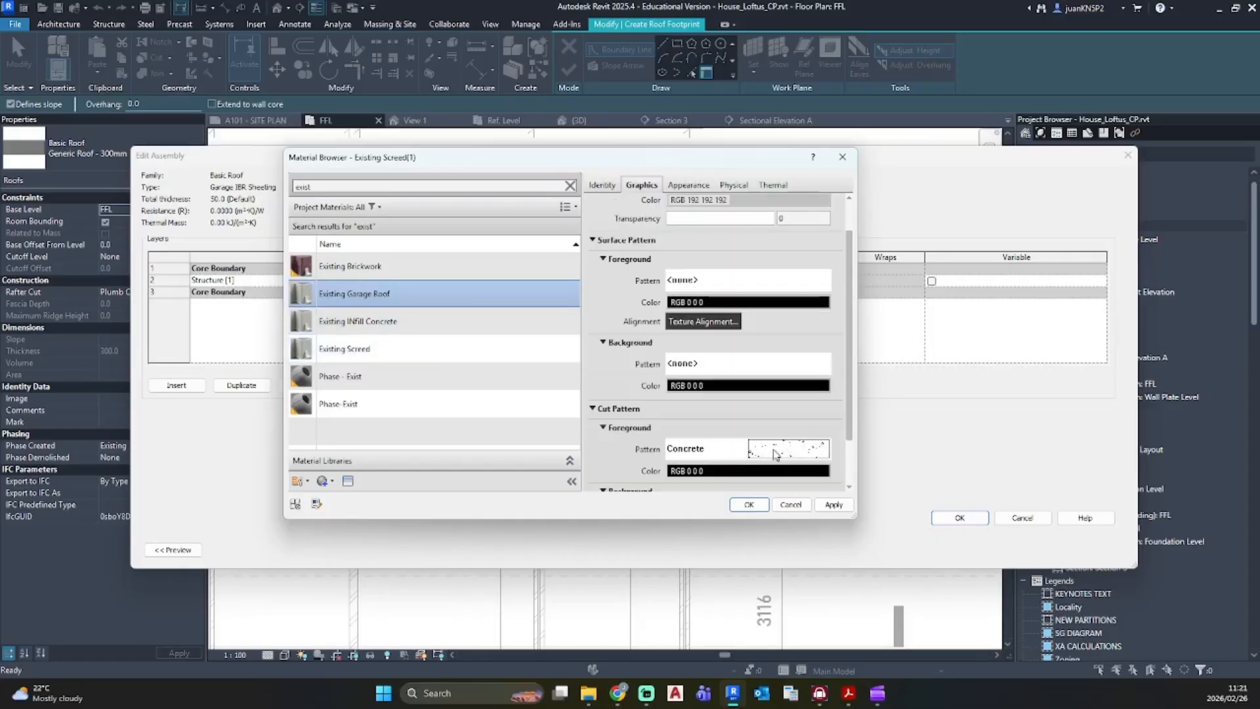
pyautogui.click(775, 452)
pyautogui.click(540, 308)
pyautogui.click(550, 481)
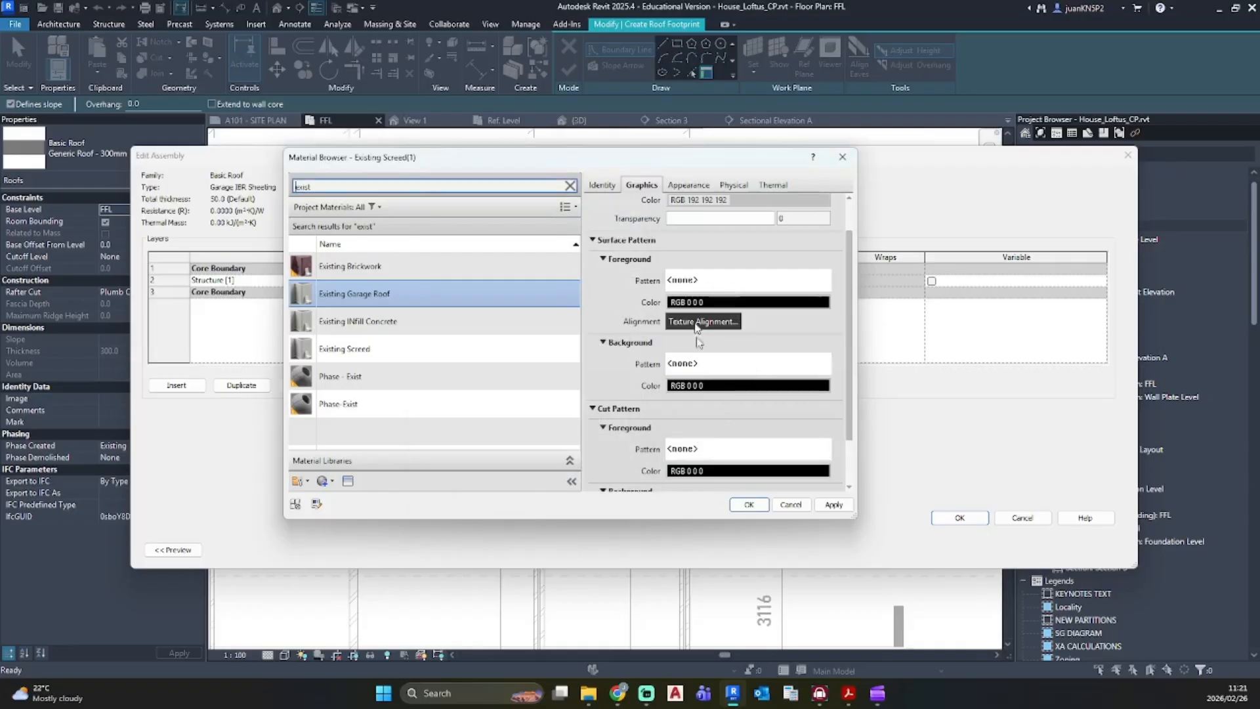
pyautogui.click(833, 504)
pyautogui.click(749, 506)
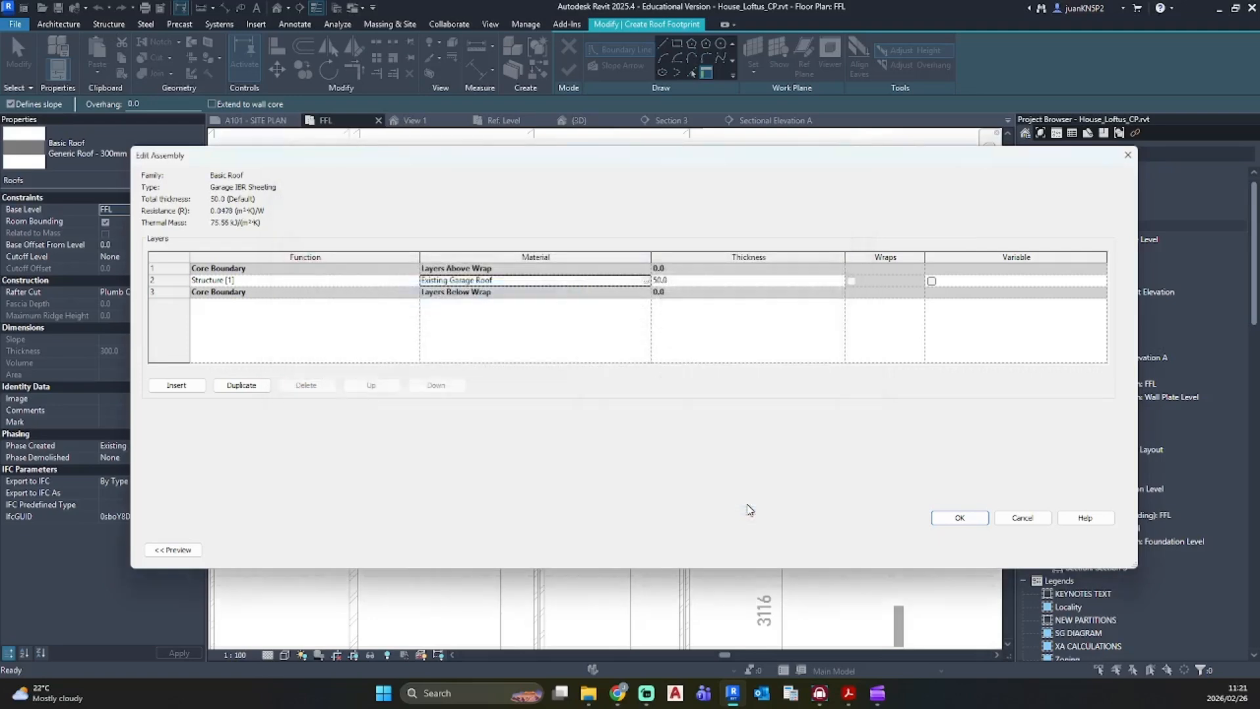
pyautogui.click(959, 519)
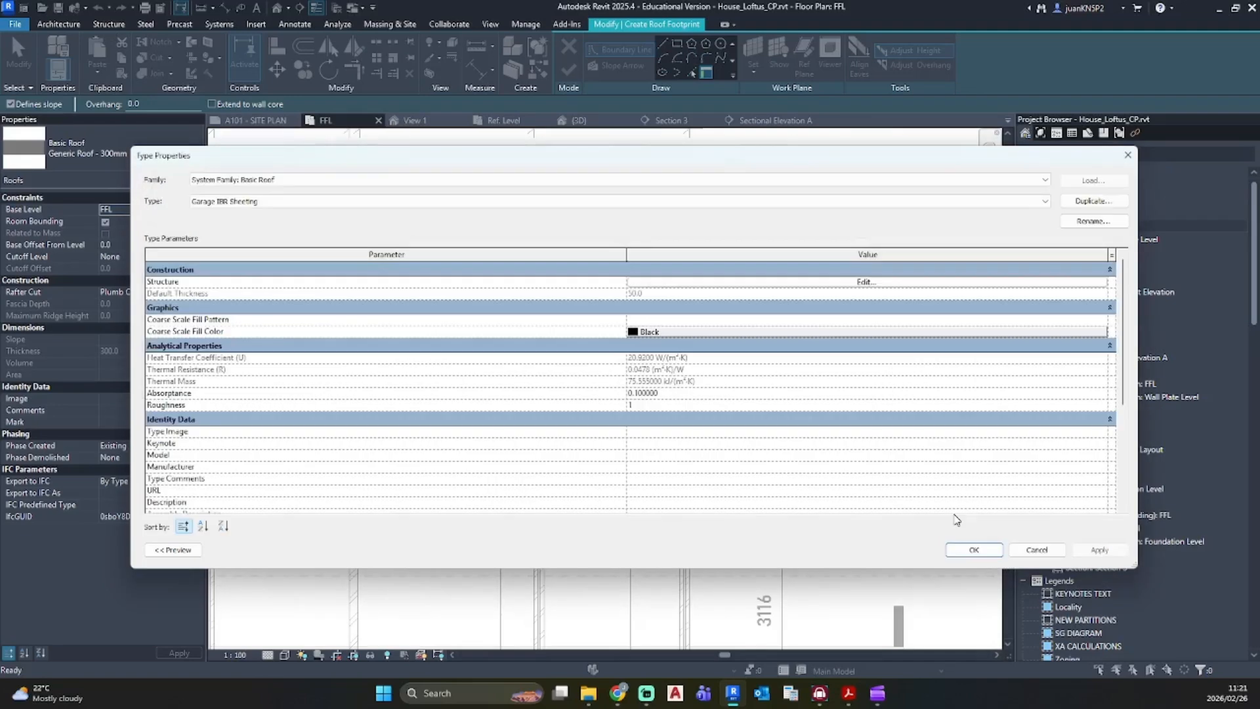
pyautogui.click(964, 549)
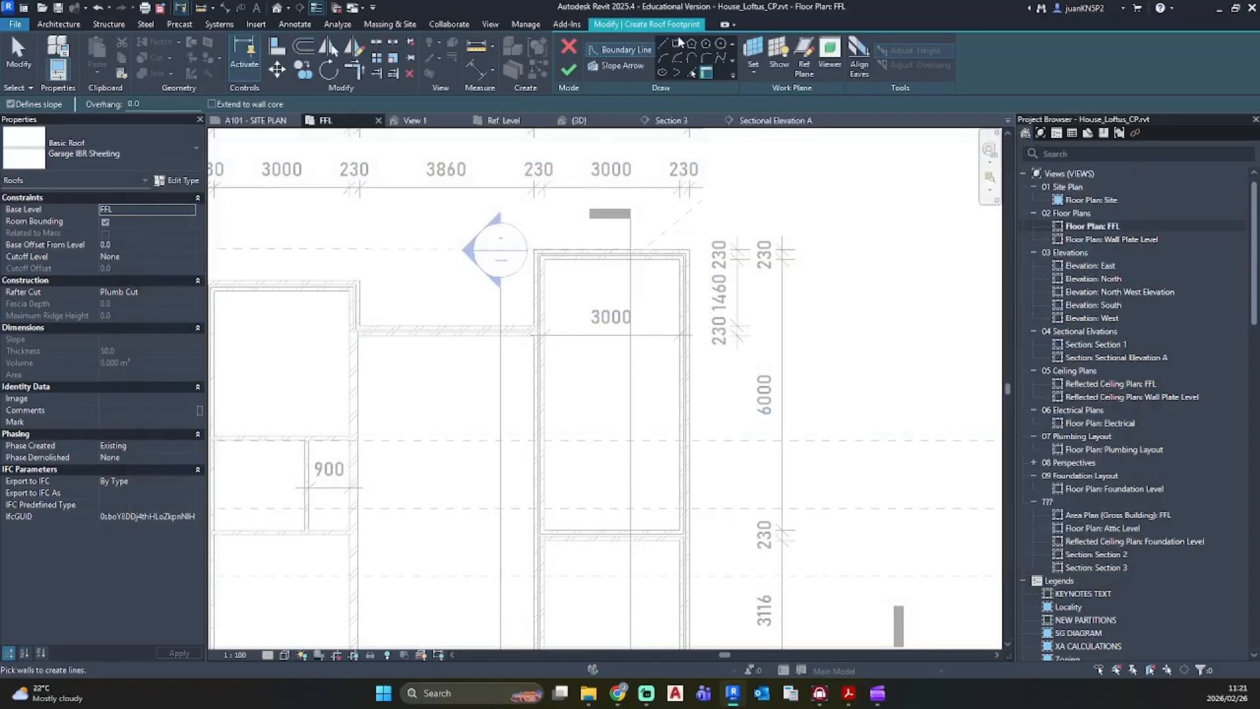
# Step: Sketch a 3000 by 6000 mm rectangular roof boundary along the inner wall faces of the upper garage room
pyautogui.click(676, 43)
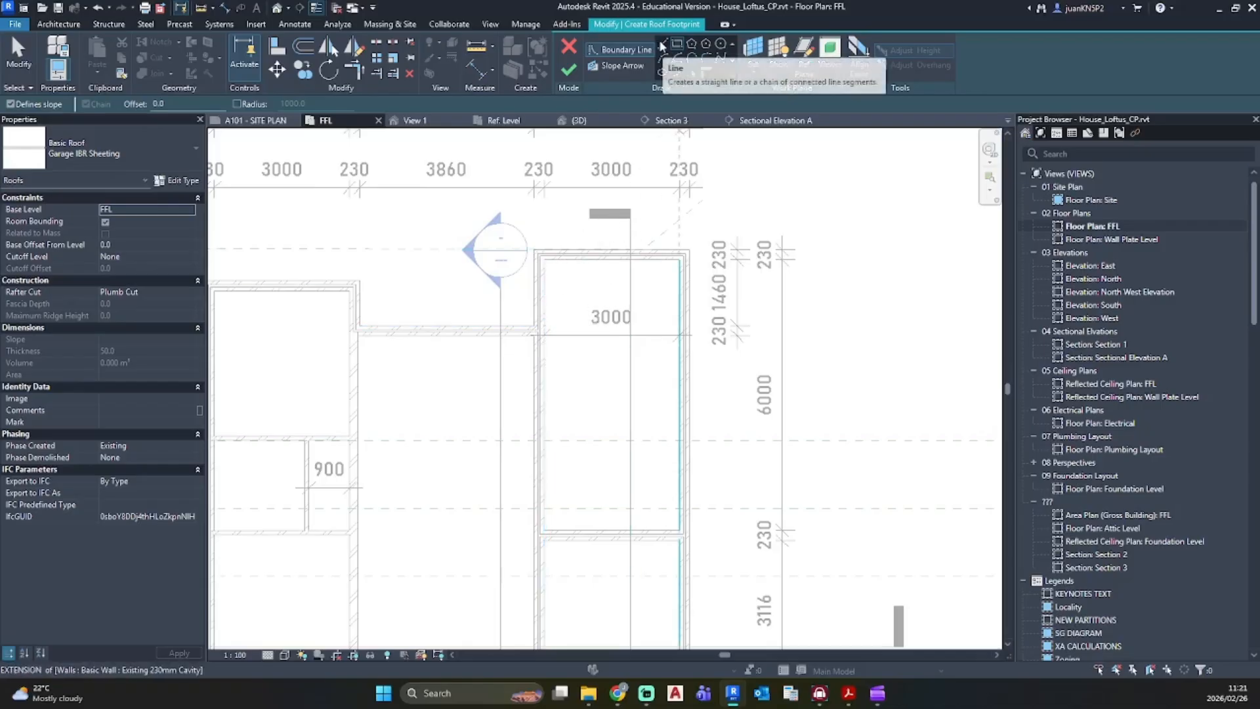
pyautogui.click(662, 43)
pyautogui.click(679, 531)
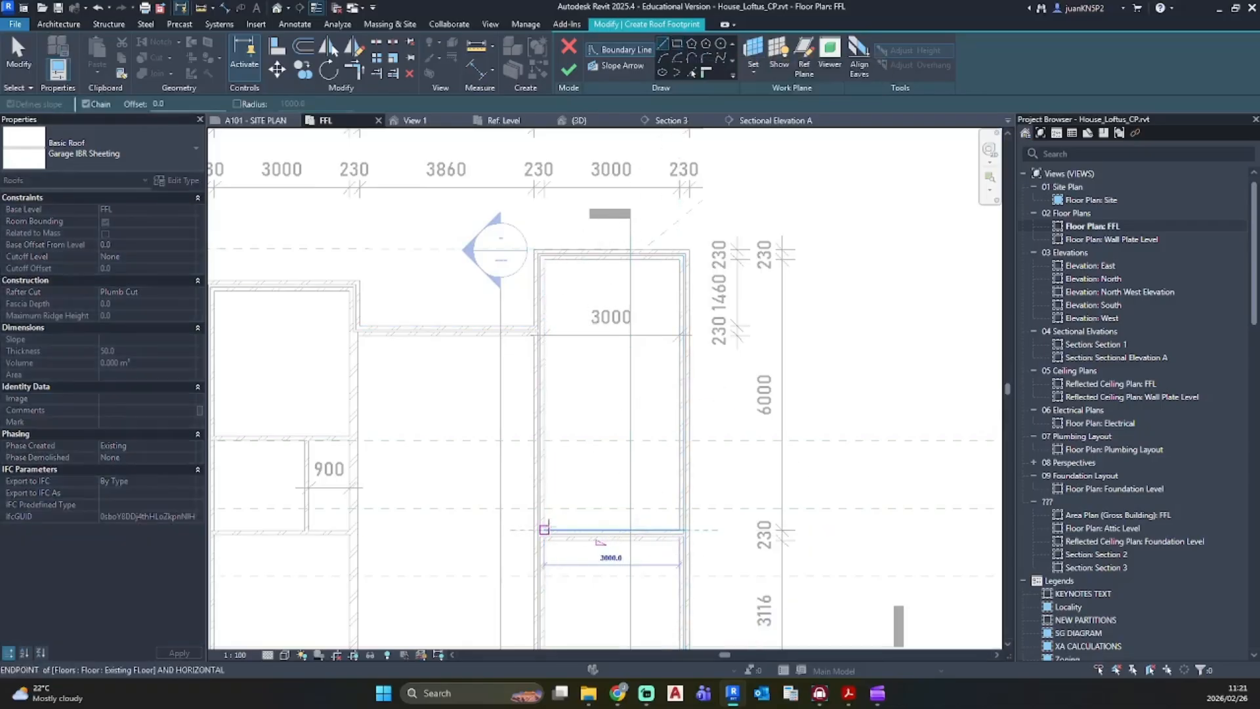
pyautogui.click(545, 531)
pyautogui.click(545, 273)
pyautogui.click(679, 259)
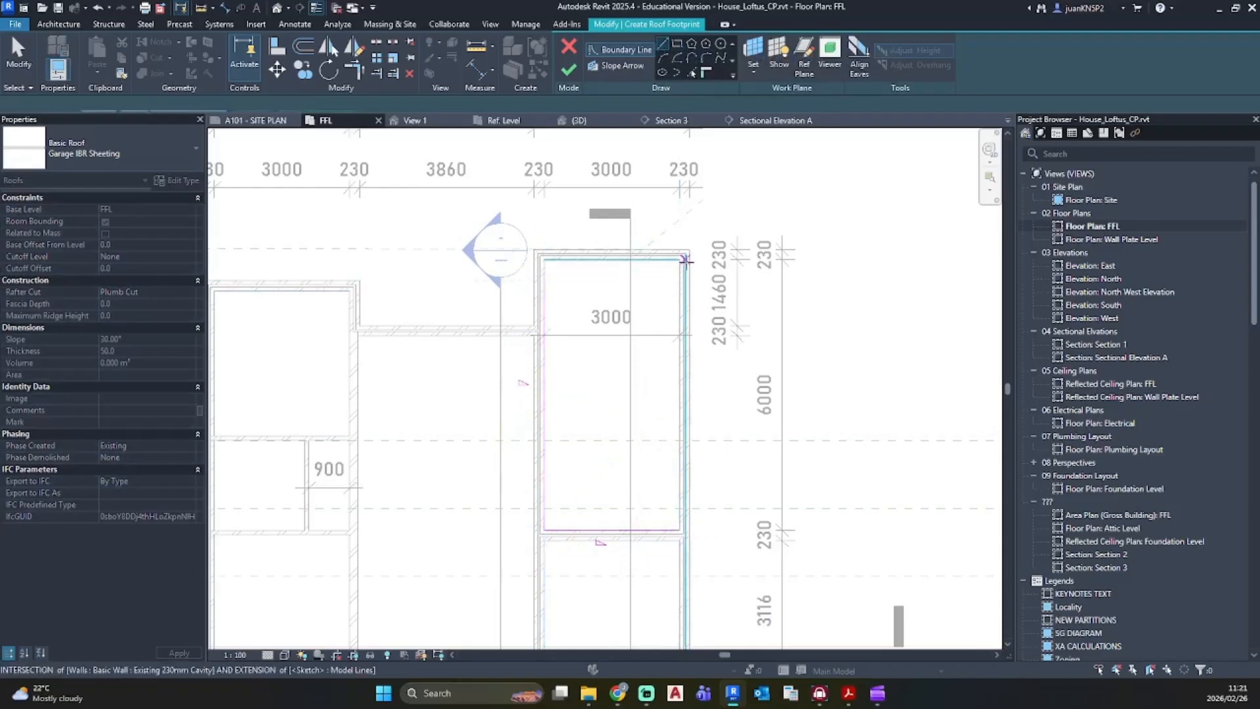
pyautogui.click(679, 537)
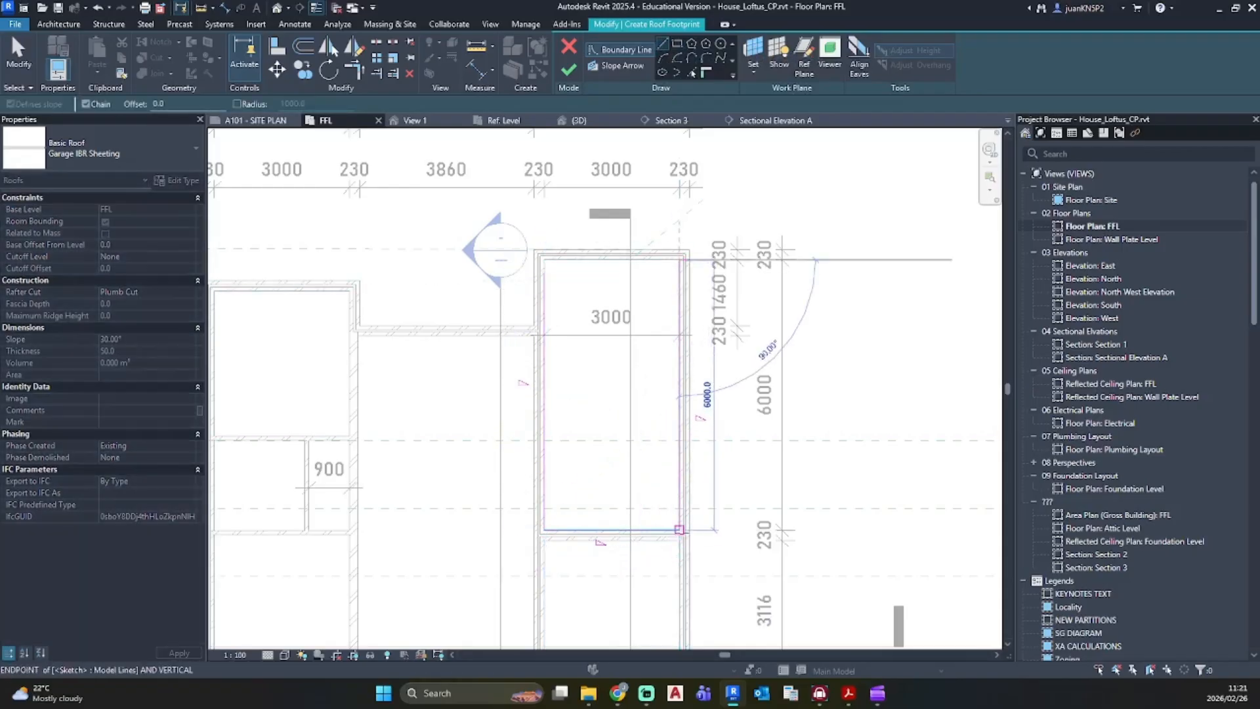
# Step: Offset the short edges of the roof boundary inward by 125 mm and trim the sketch to them
pyautogui.click(693, 71)
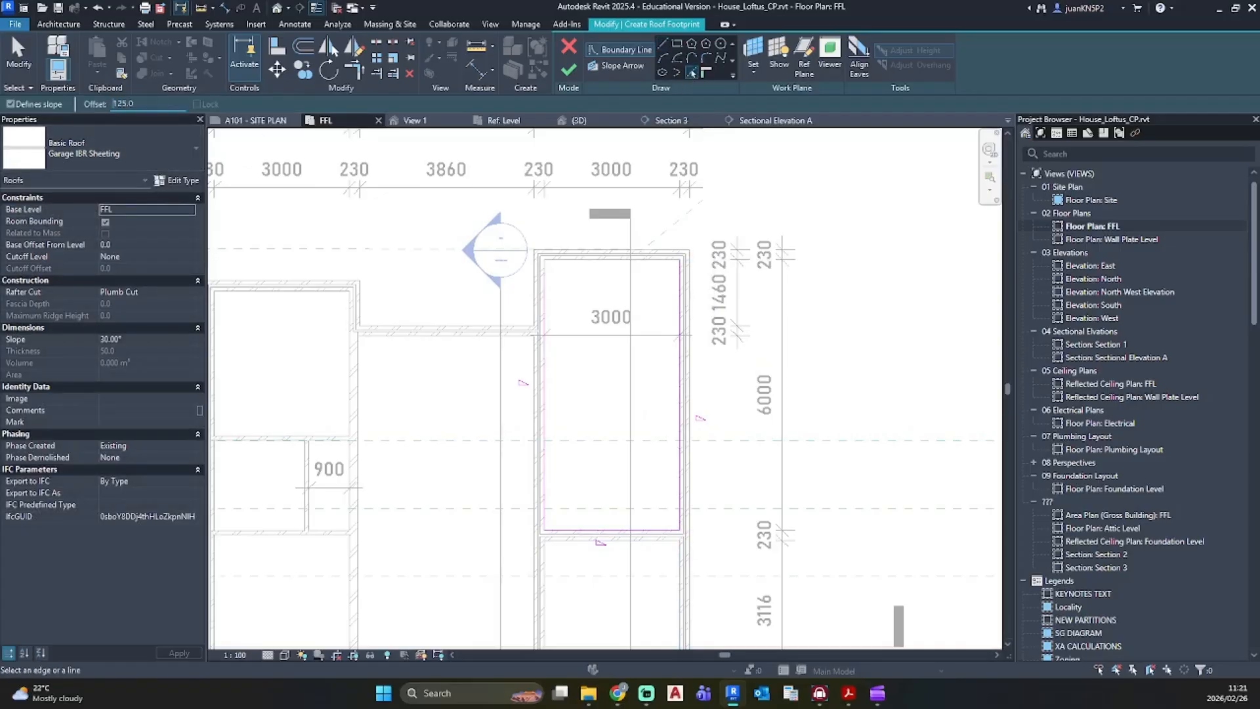
pyautogui.press('Escape')
pyautogui.scroll(4, 583, 264)
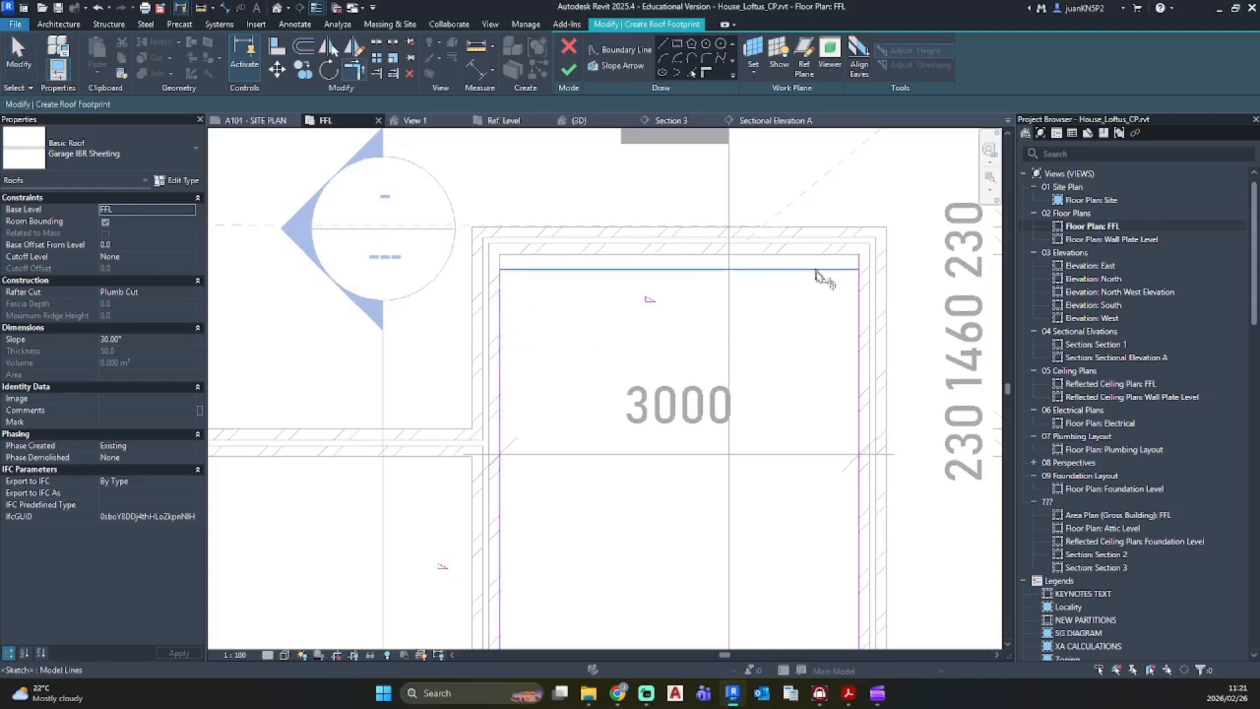
pyautogui.scroll(-3, 838, 284)
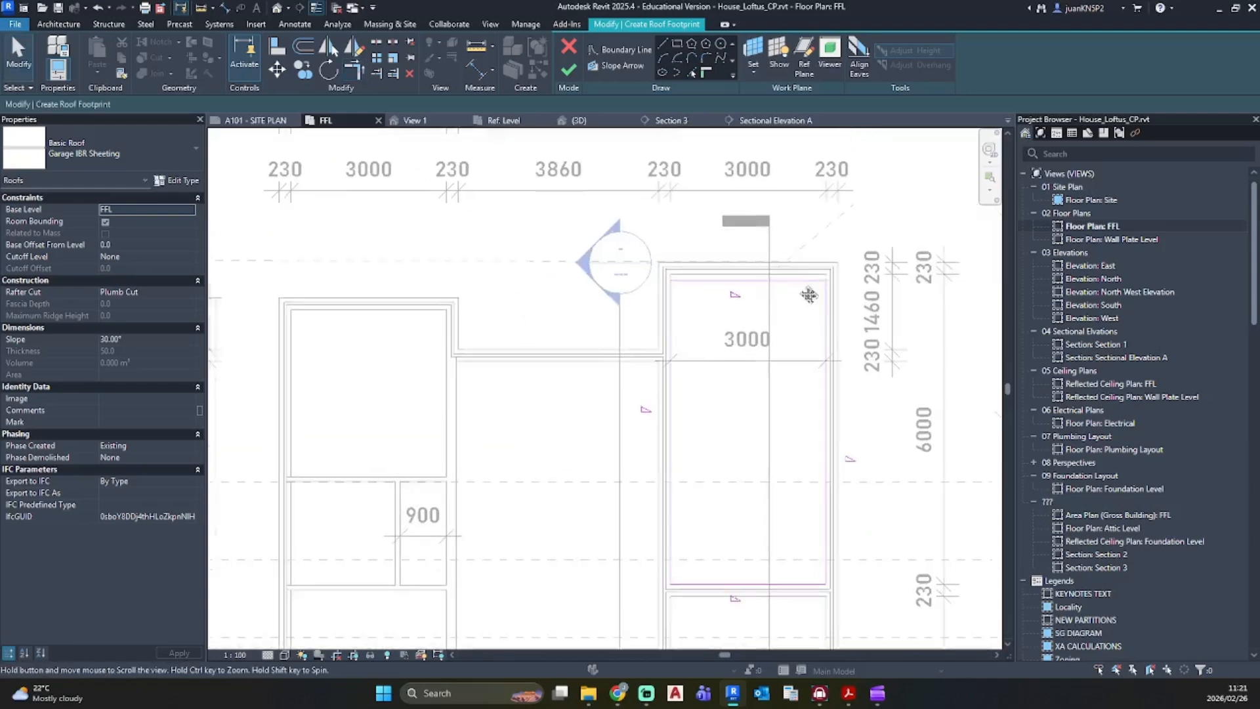
# Step: Clear the slope definition on all roof boundary lines except the lower short edge, and finish the roof with the project saved
pyautogui.moveTo(809, 295); pyautogui.dragTo(728, 231, button='middle')
pyautogui.moveTo(735, 199)
pyautogui.mouseDown()
pyautogui.moveTo(513, 346)
pyautogui.moveTo(523, 386)
pyautogui.mouseUp()
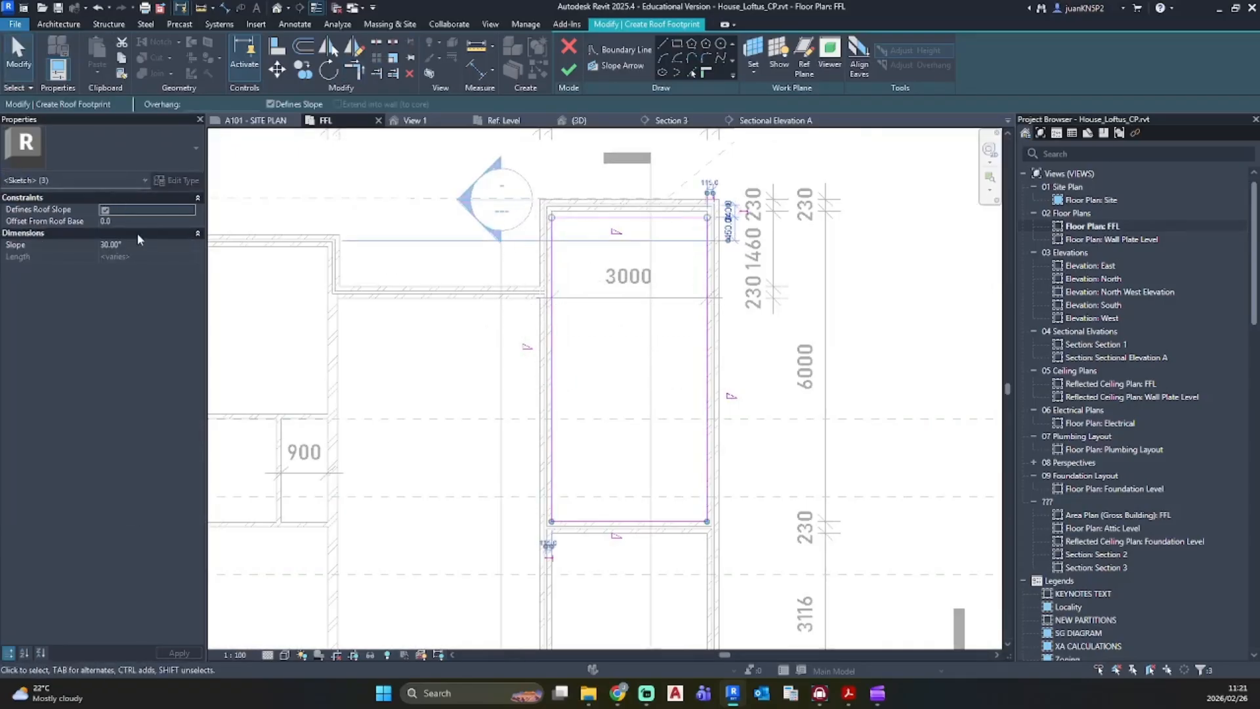
pyautogui.click(111, 244)
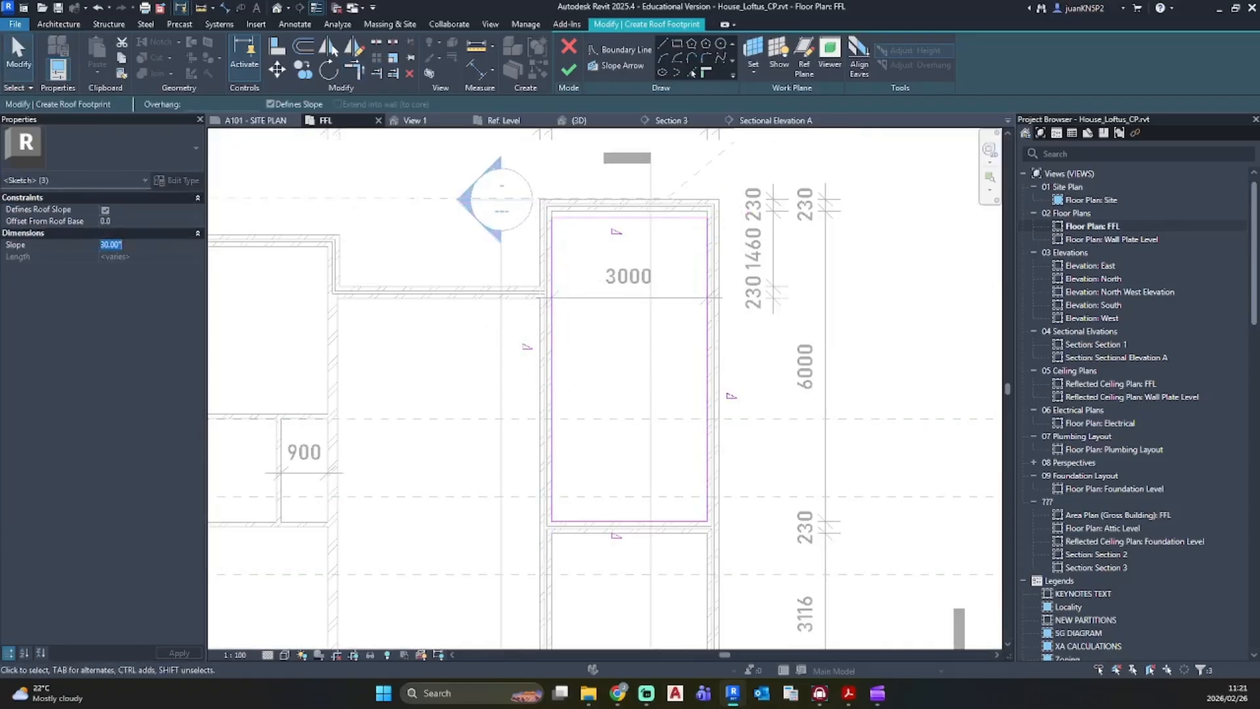
pyautogui.click(105, 210)
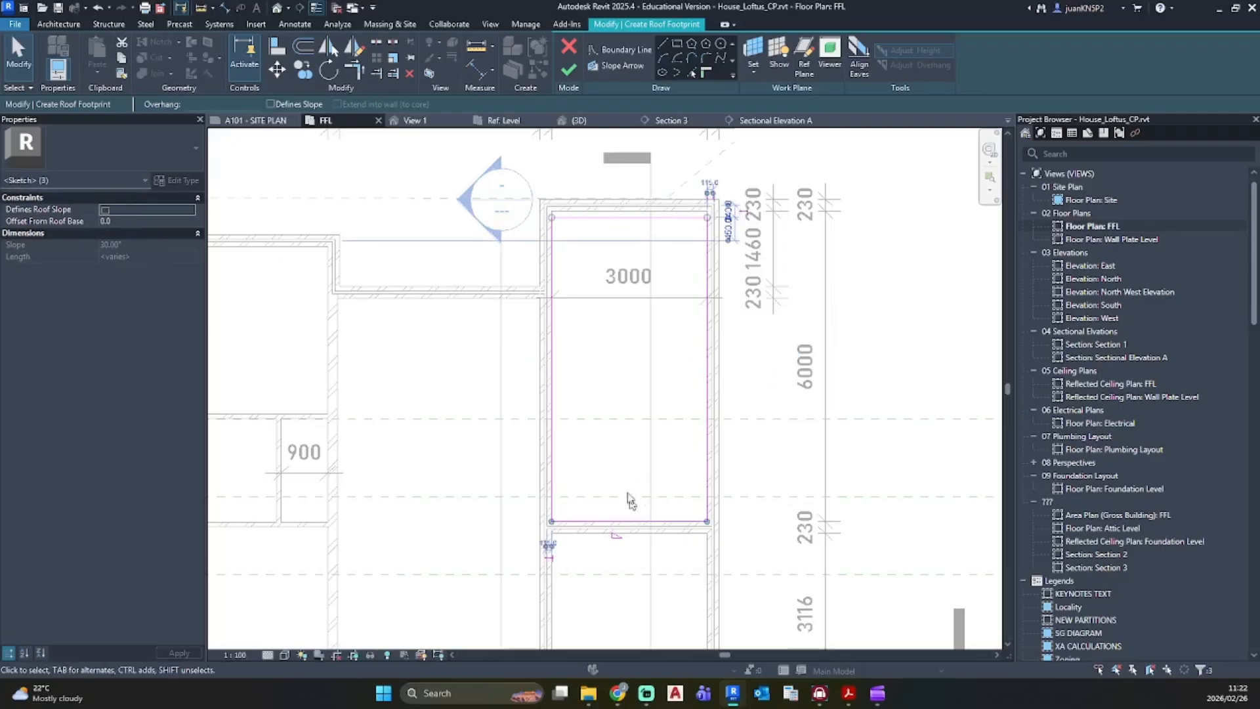
pyautogui.click(591, 409)
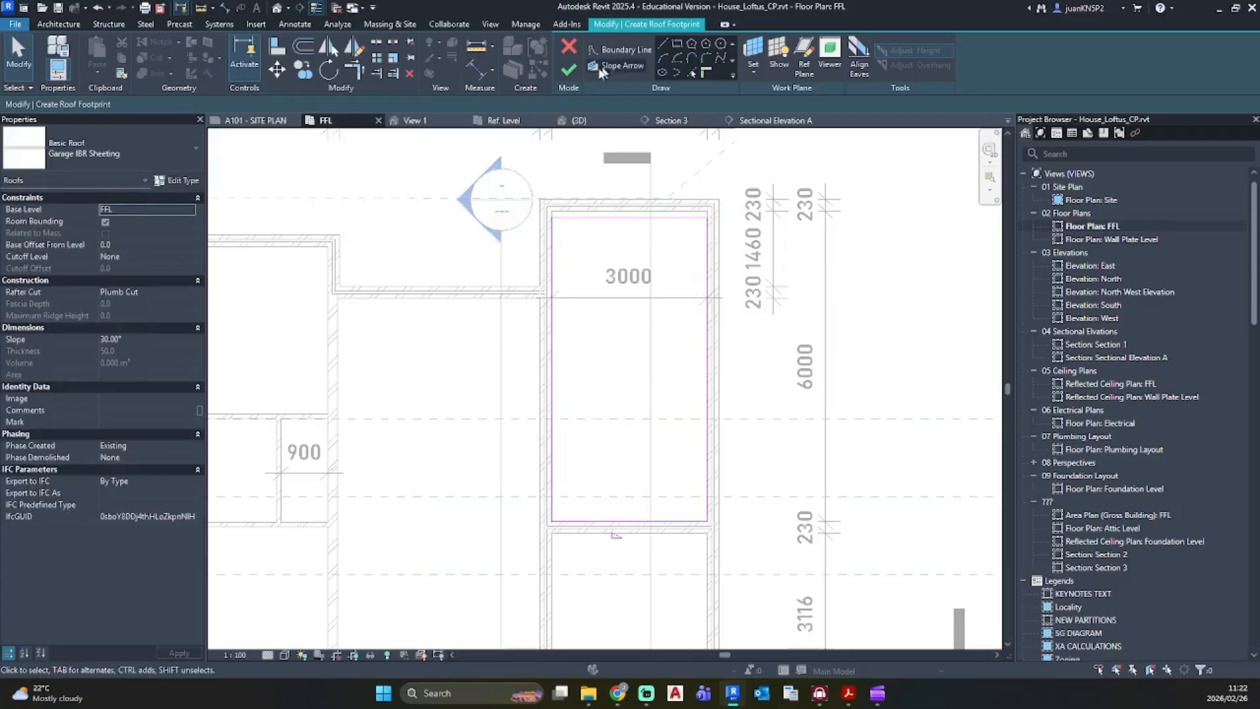
pyautogui.click(569, 69)
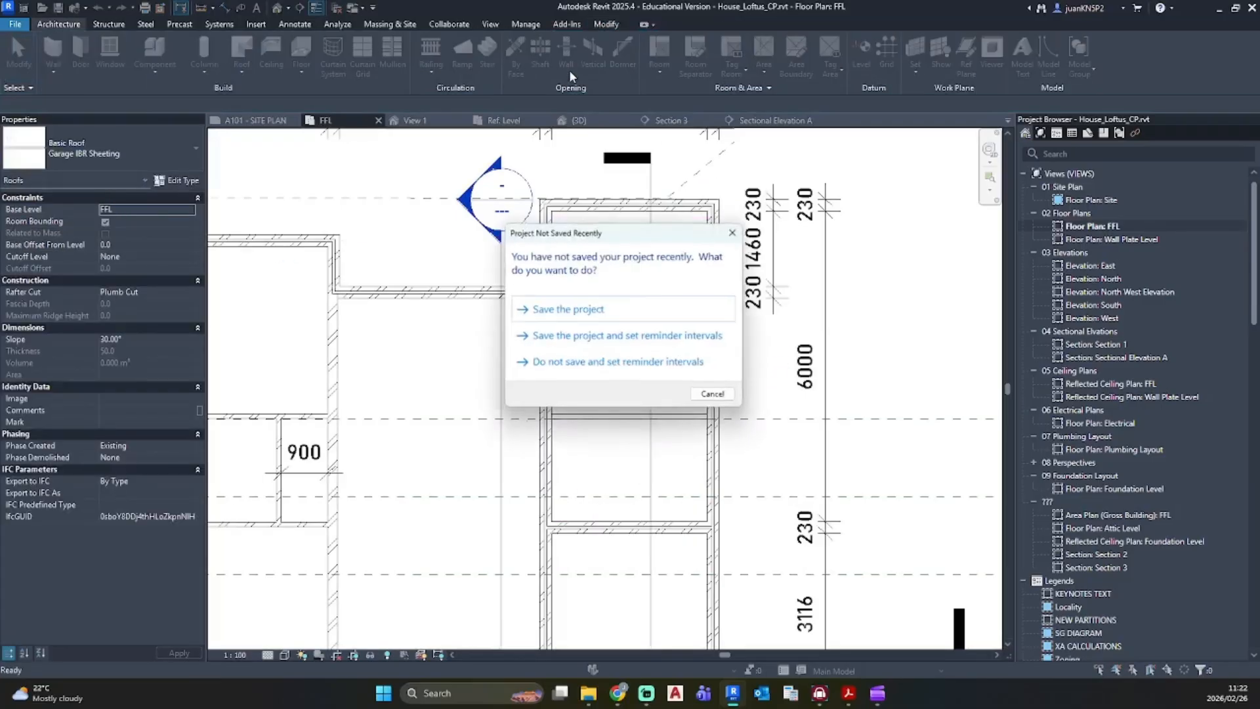
pyautogui.click(593, 309)
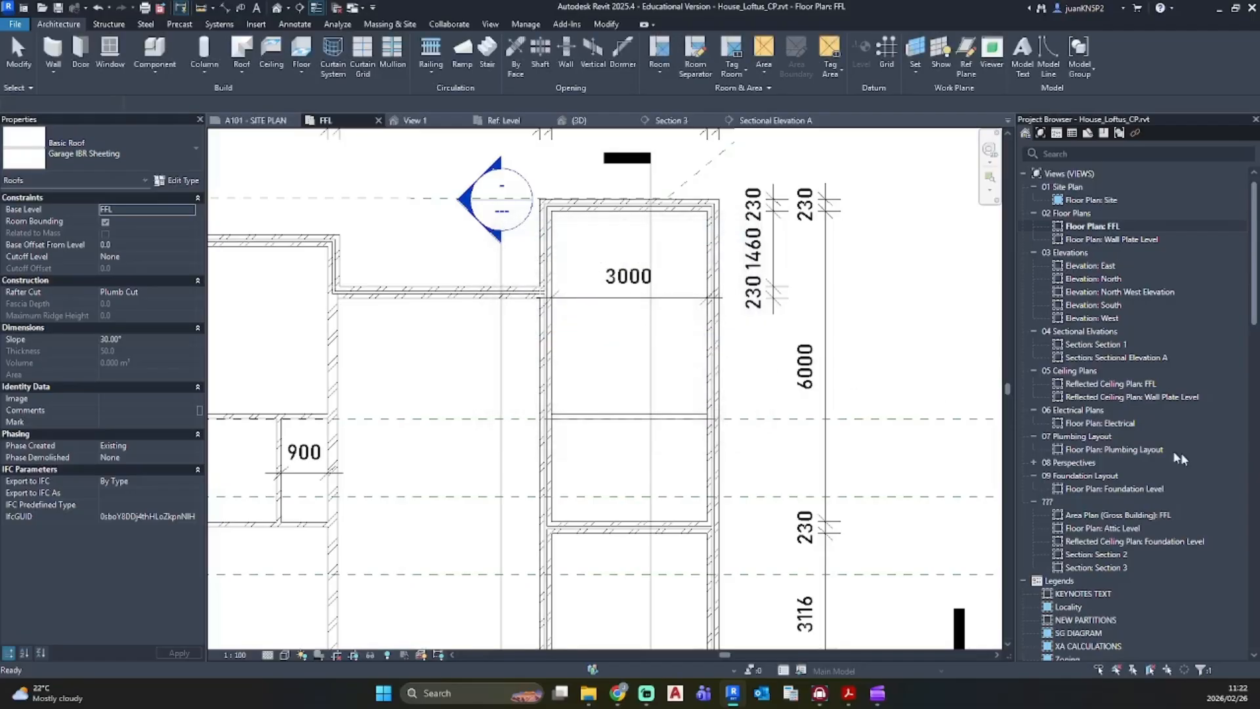
# Step: In Section 3, set the garage roof's slope to -3°
pyautogui.doubleClick(1096, 567)
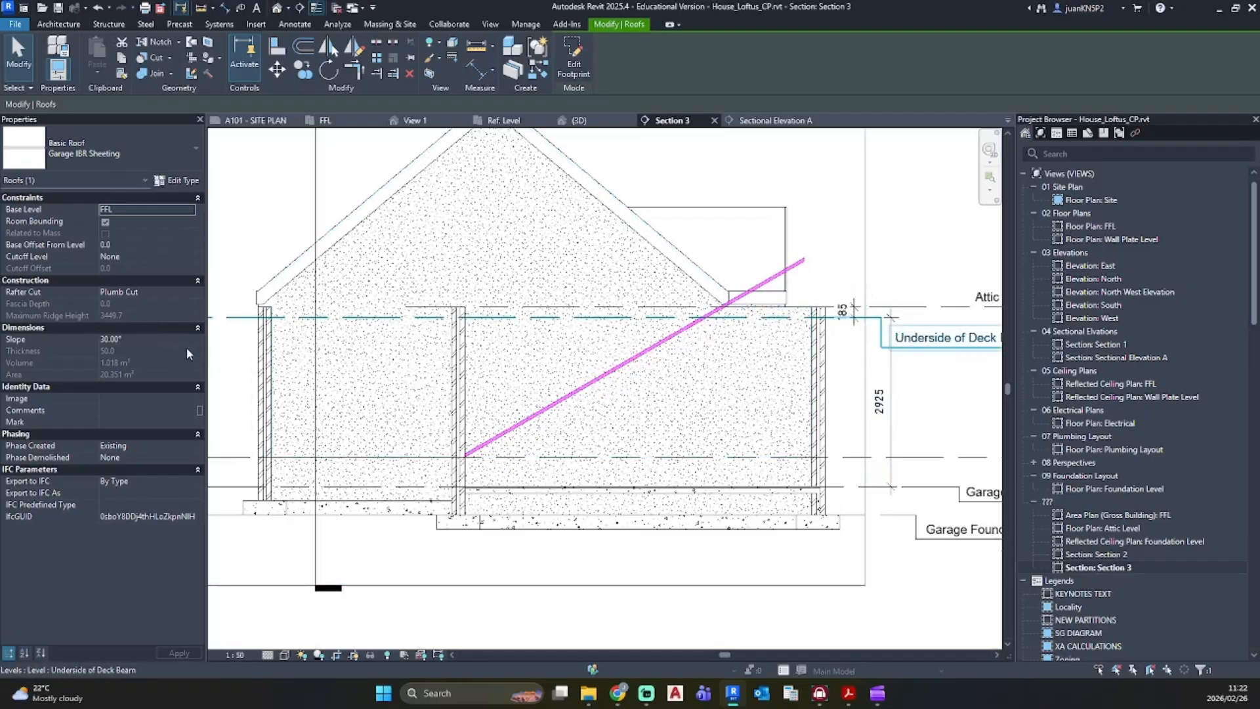
pyautogui.click(110, 339)
pyautogui.write('-')
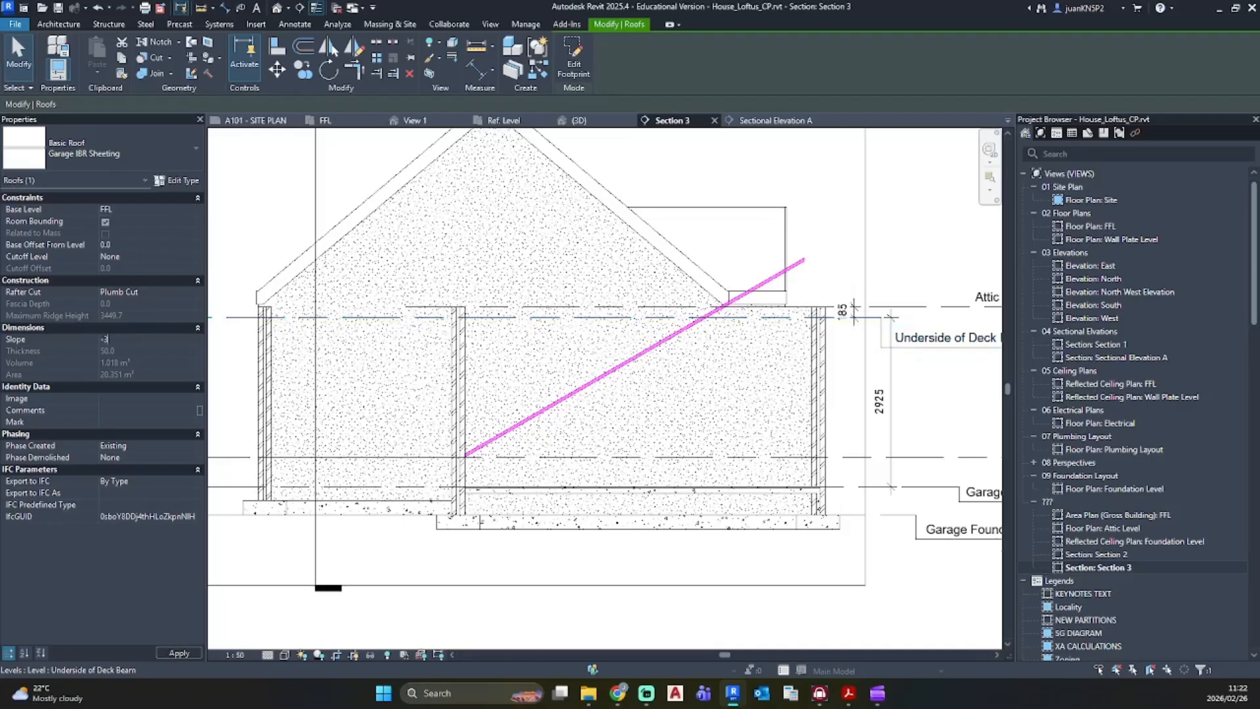
pyautogui.press('Return')
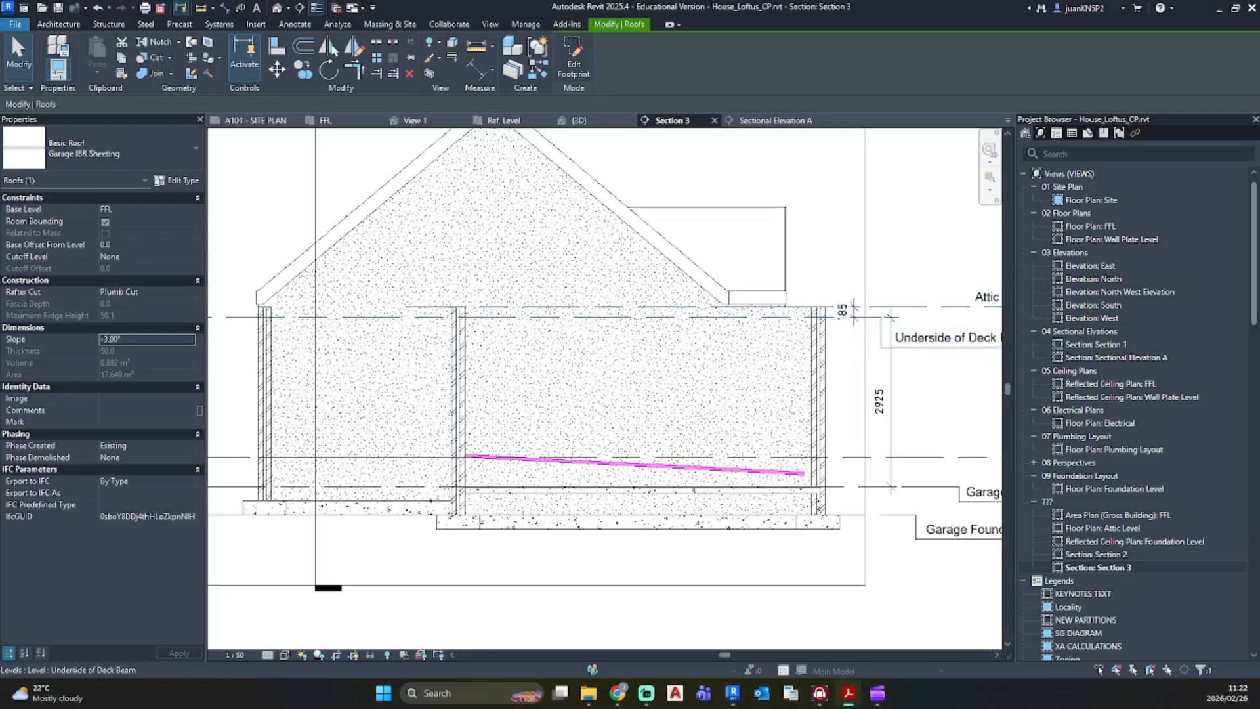
# Step: Check Section B-B of the approved plans in the PDF and set the garage roof's base level to Underside of Deck Beam
pyautogui.hotkey('alt', 'Tab')
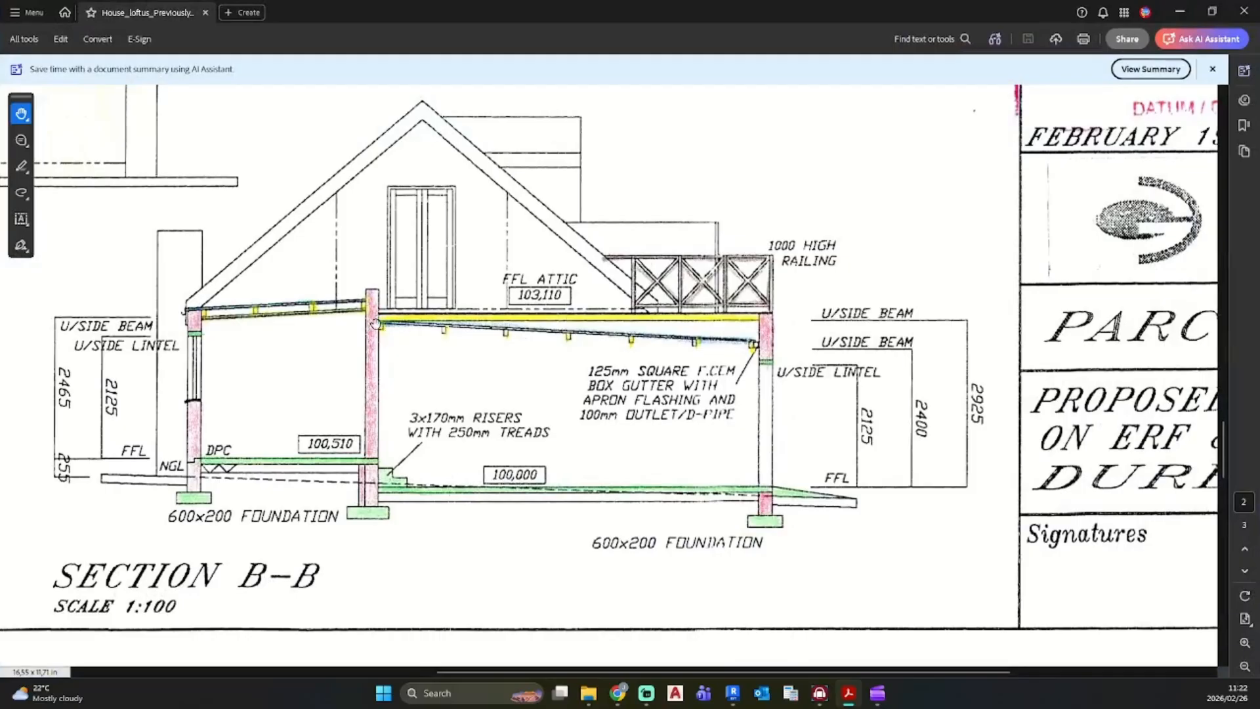
pyautogui.hotkey('alt', 'Tab')
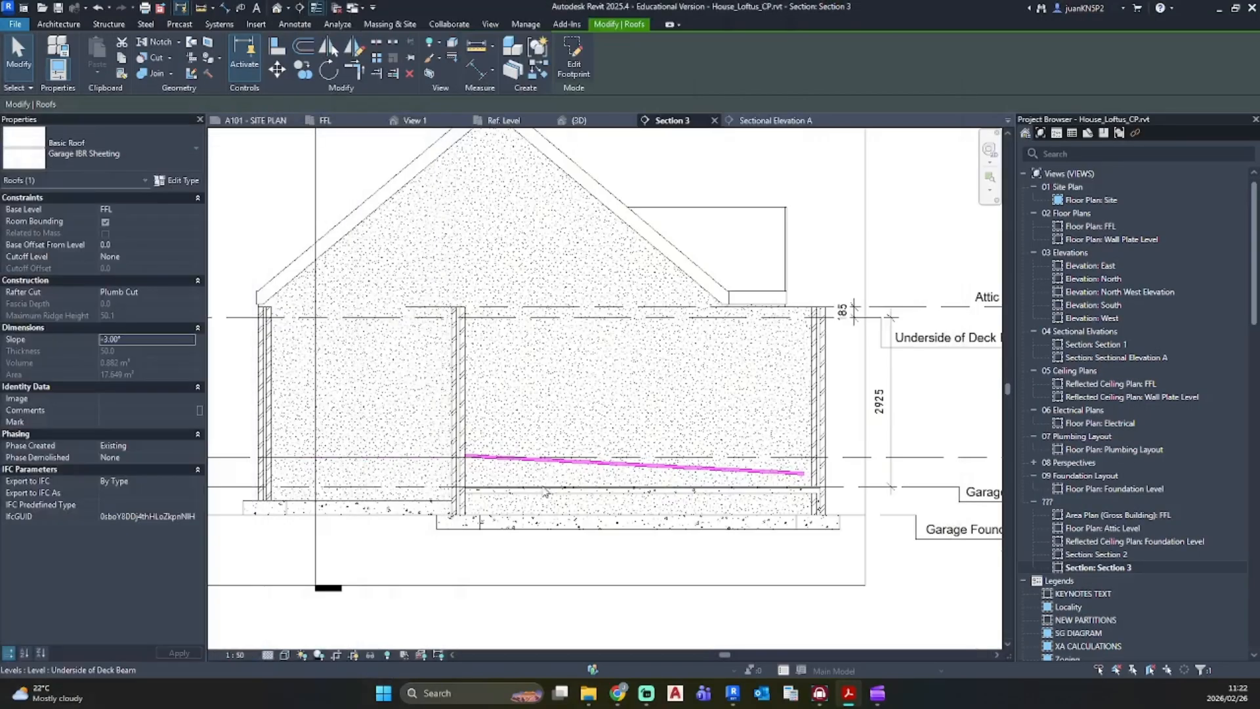
pyautogui.click(189, 208)
pyautogui.click(190, 209)
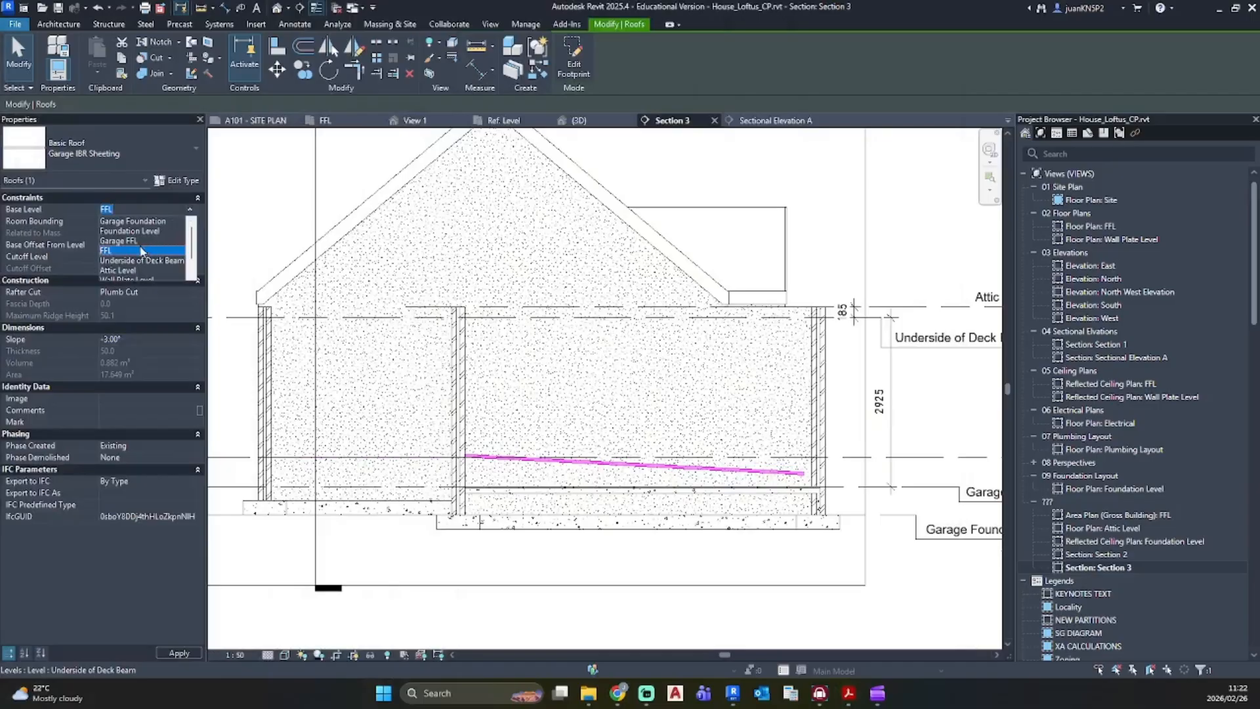
pyautogui.click(142, 261)
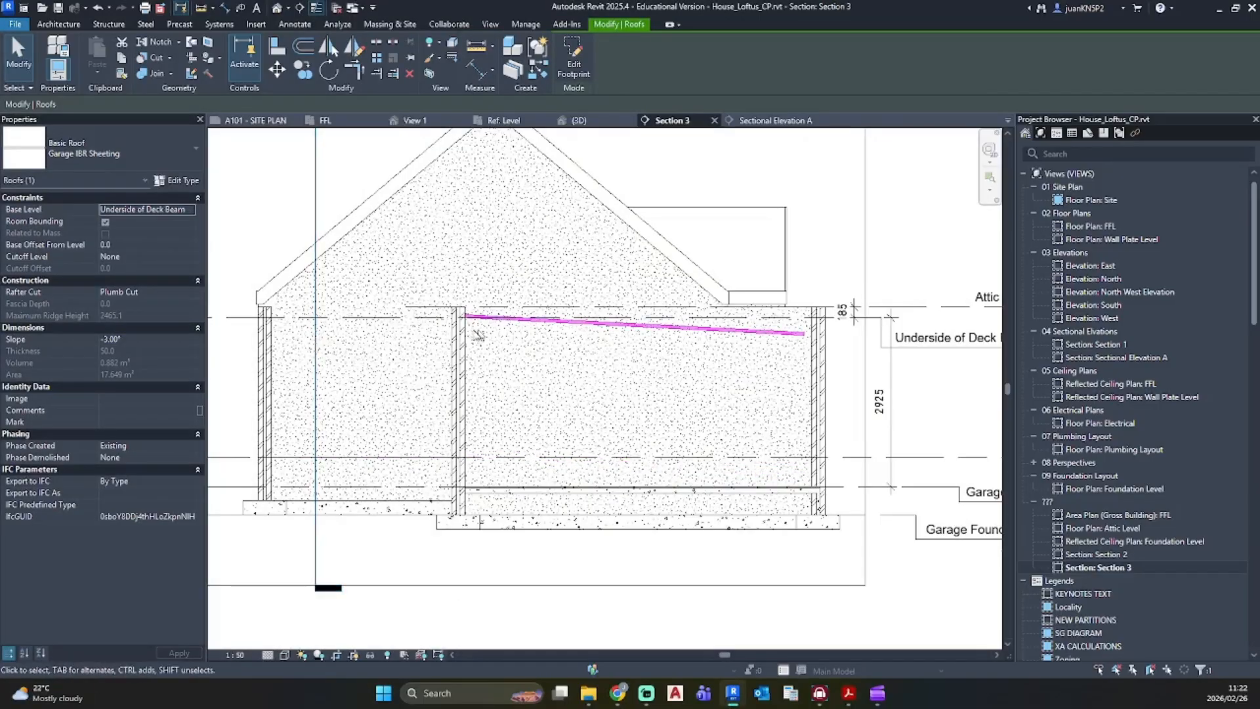
# Step: Set the garage roof's base offset from its level to -50 mm
pyautogui.scroll(6, 473, 329)
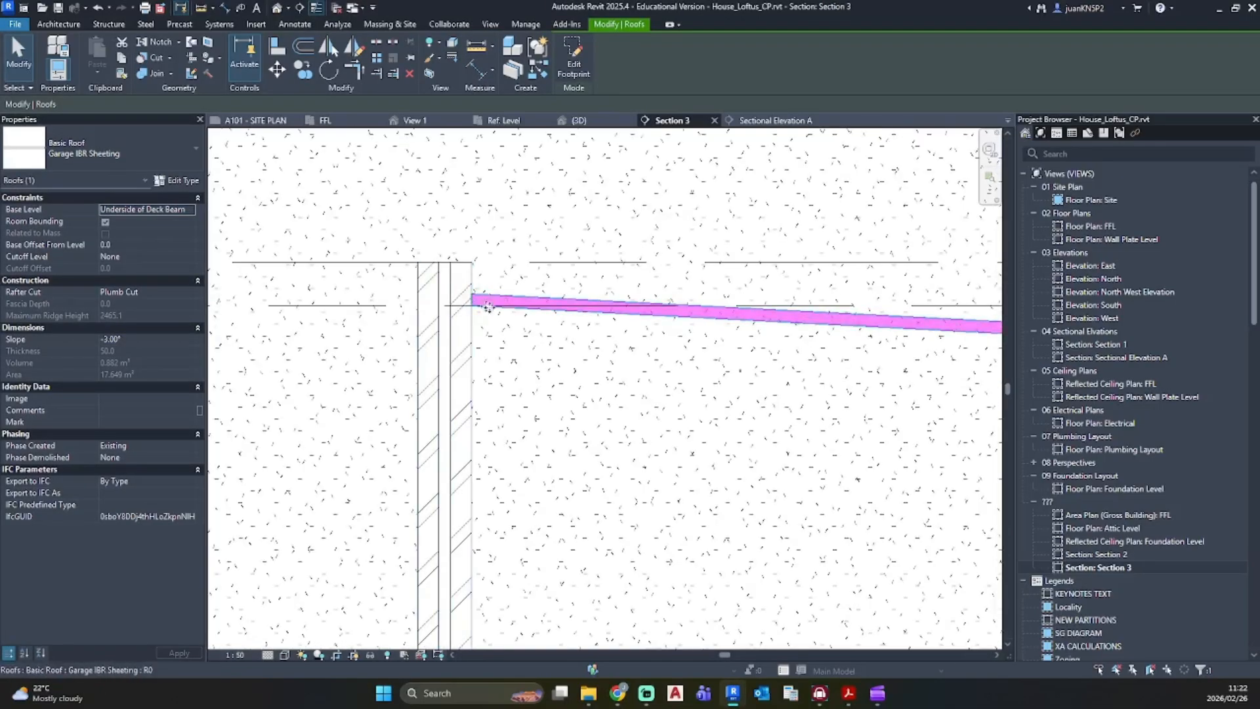
pyautogui.click(134, 245)
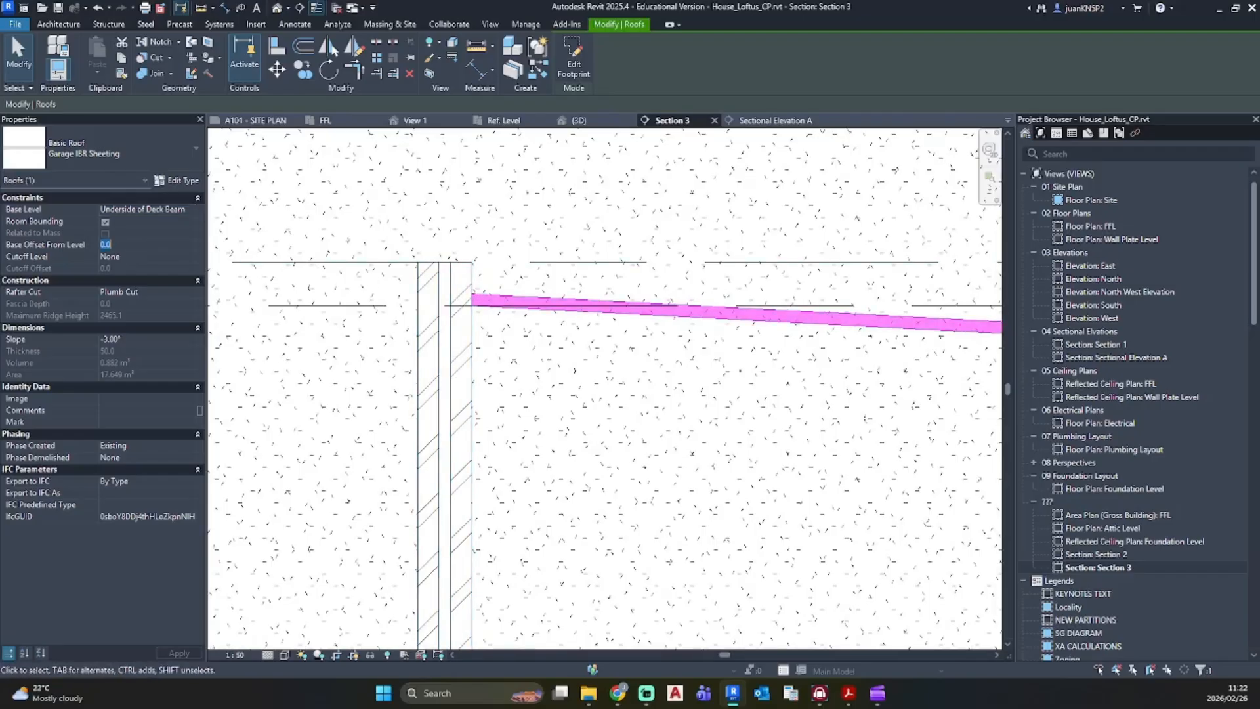
pyautogui.write('-50.0')
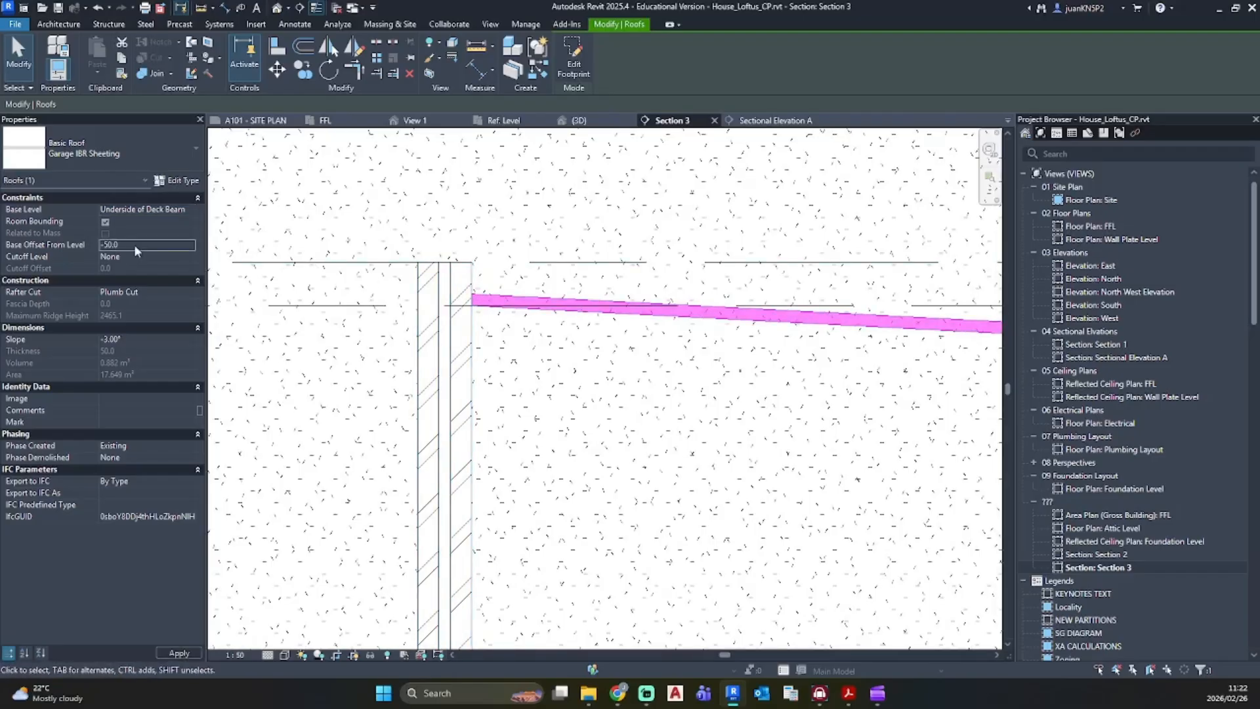
pyautogui.press('Return')
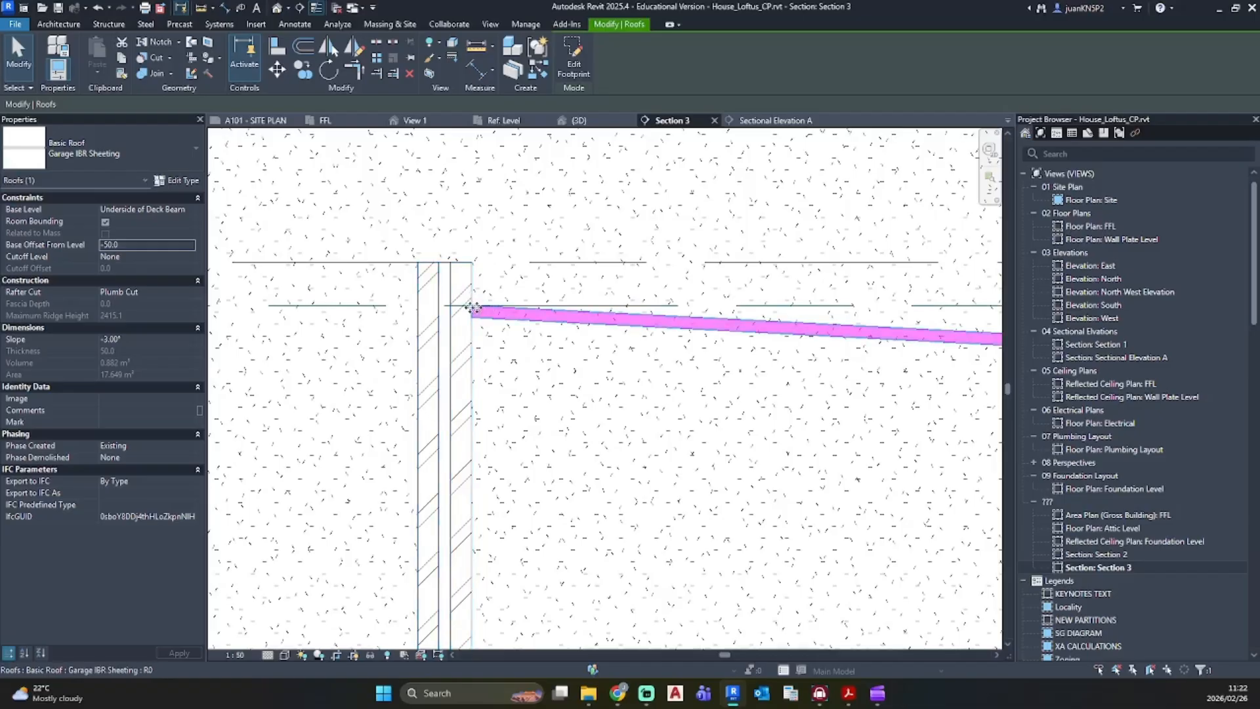
pyautogui.scroll(-5, 680, 408)
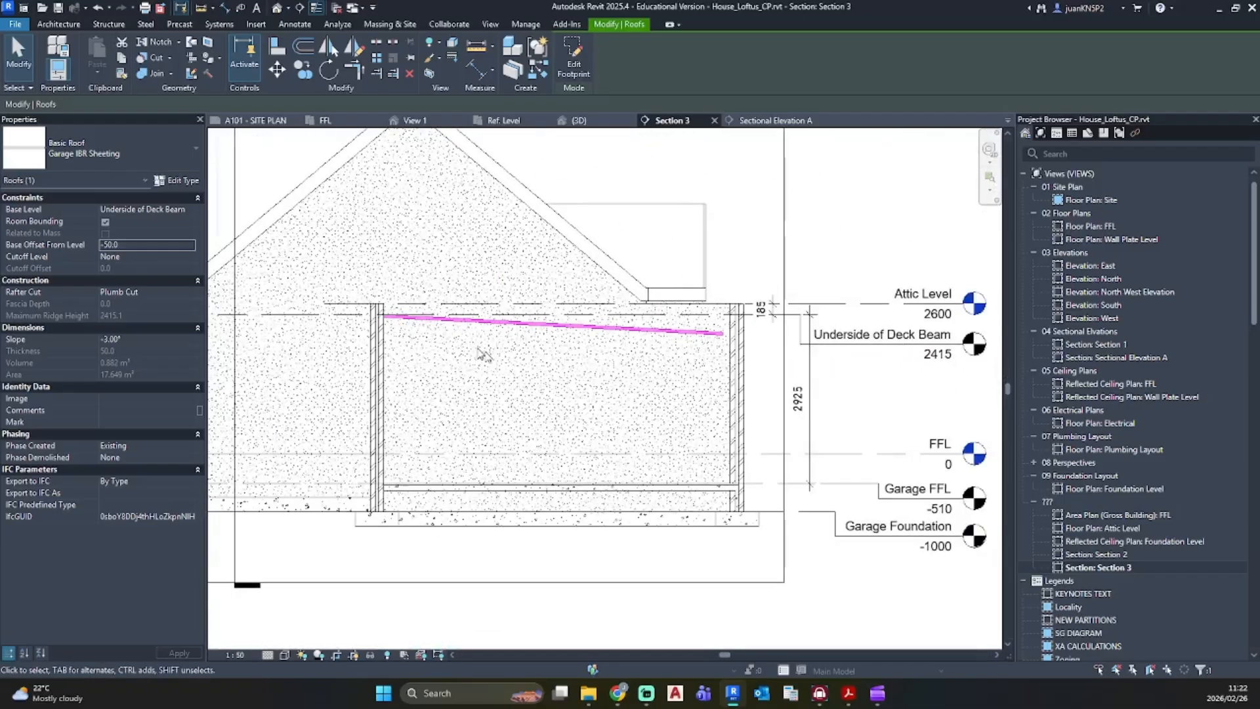
pyautogui.press('Escape')
# Step: In the 3D view, add a roof gutter along the lower short edge of the garage roof
pyautogui.scroll(3, 557, 351)
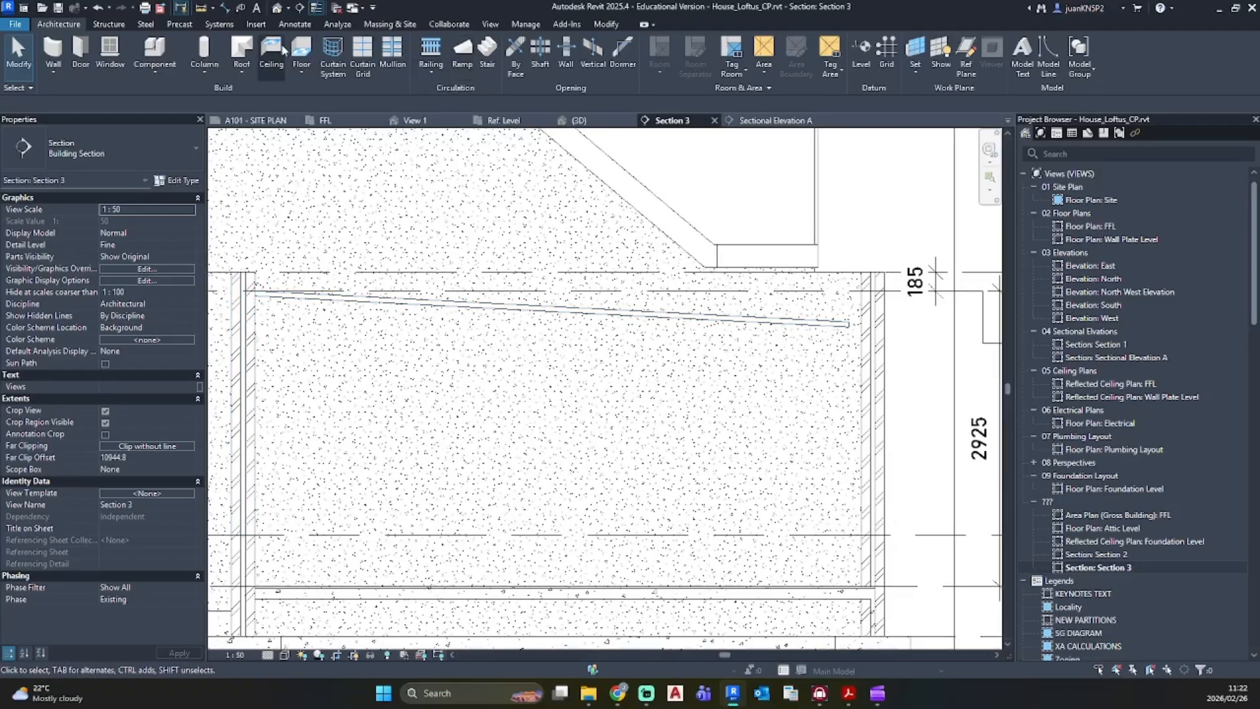
pyautogui.click(277, 9)
pyautogui.scroll(-3, 557, 318)
pyautogui.keyDown('shift'); pyautogui.moveTo(593, 332); pyautogui.dragTo(575, 245, button='middle'); pyautogui.keyUp('shift')
pyautogui.keyDown('shift'); pyautogui.moveTo(553, 328); pyautogui.dragTo(645, 367, button='middle'); pyautogui.keyUp('shift')
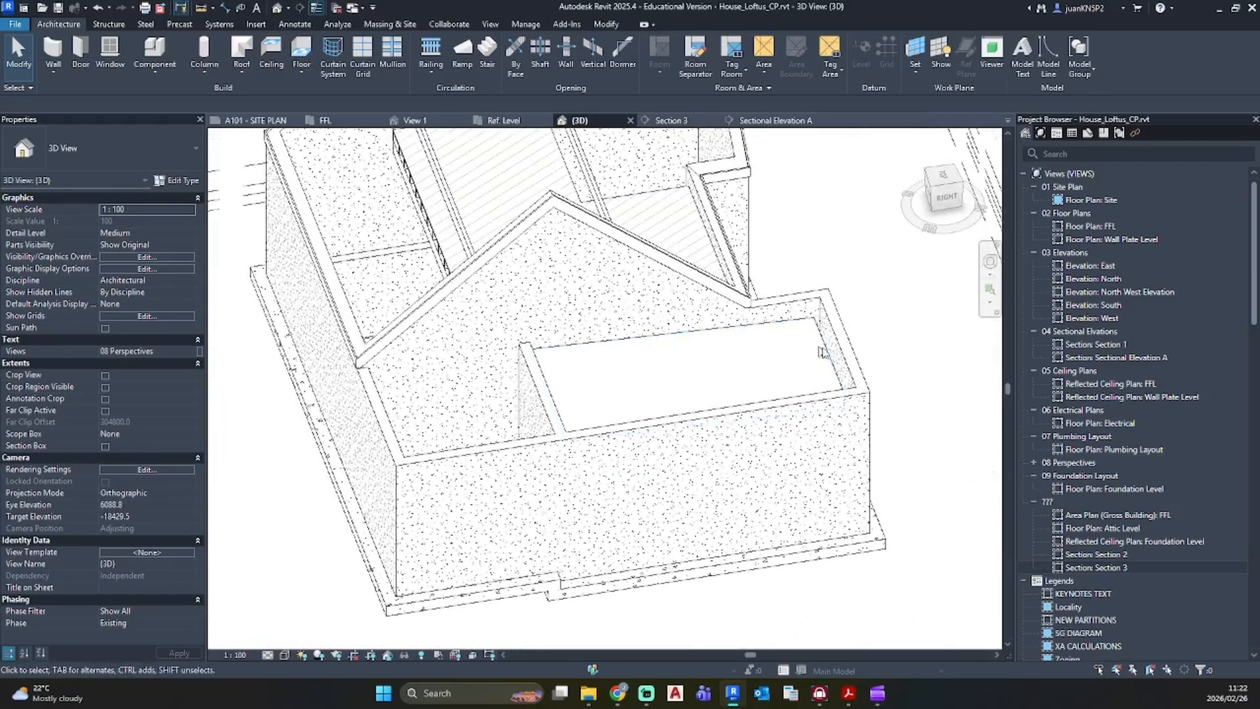
pyautogui.scroll(3, 847, 358)
pyautogui.click(242, 71)
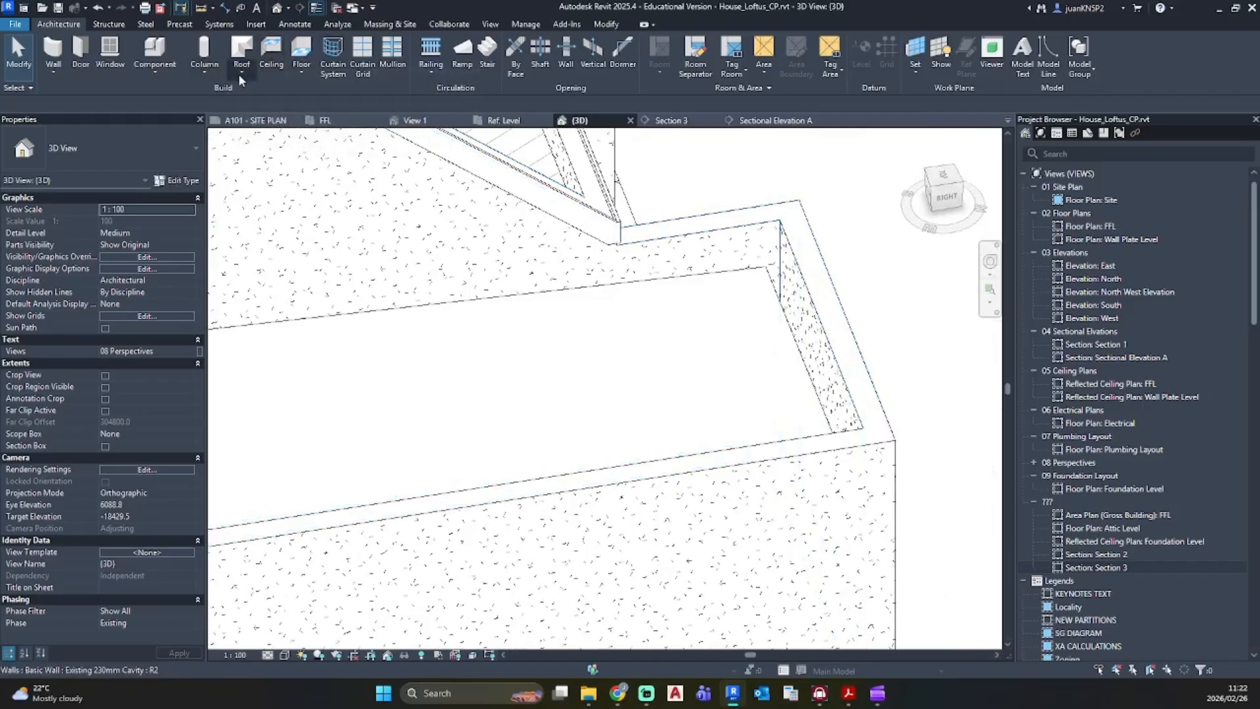
pyautogui.click(273, 229)
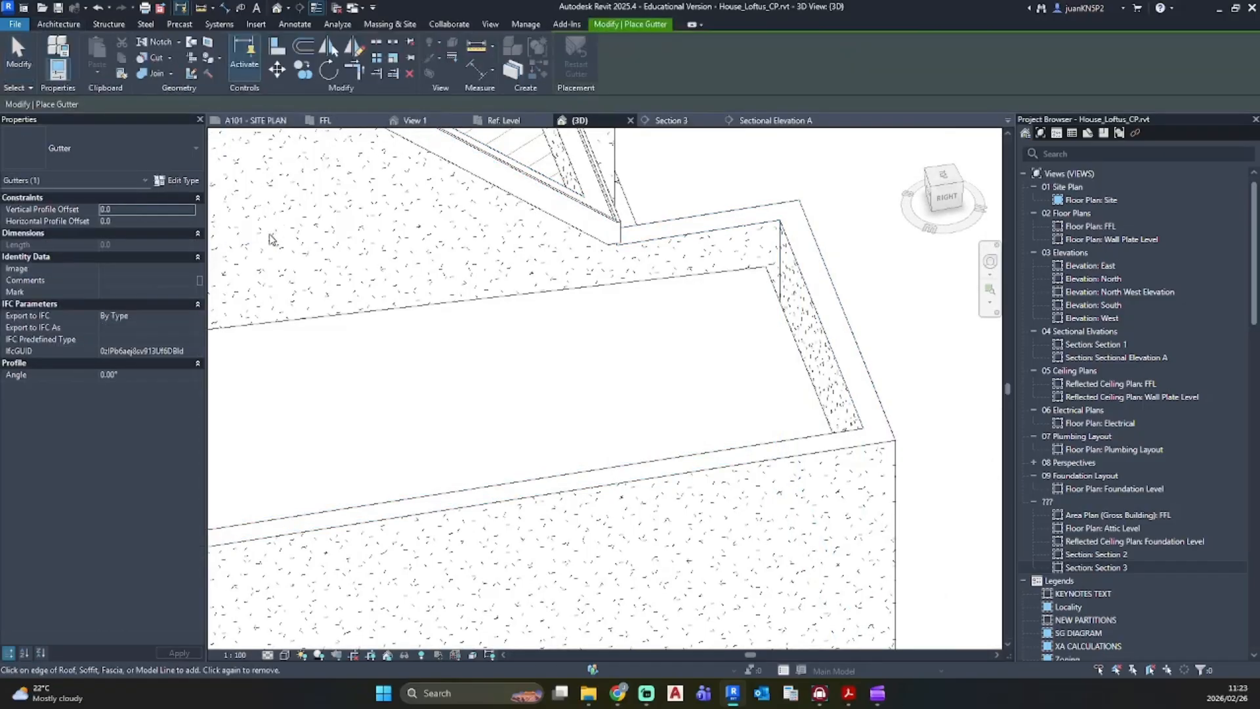
pyautogui.click(806, 335)
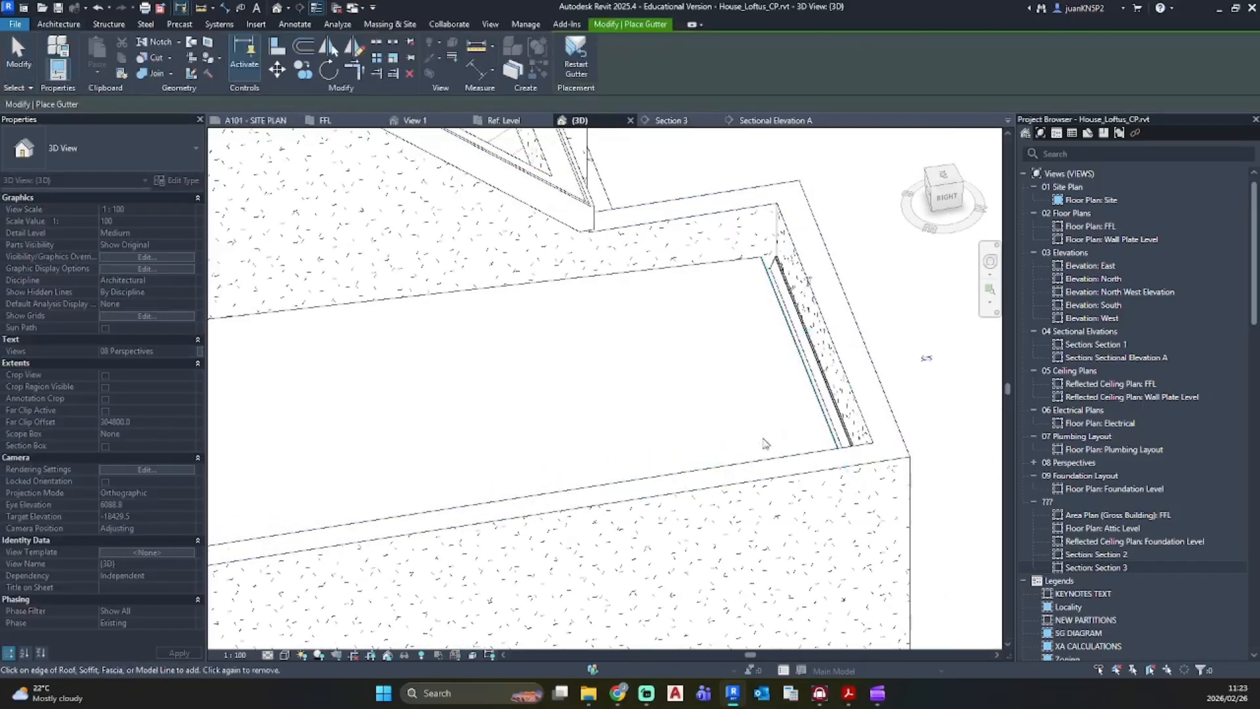
pyautogui.press('Escape')
# Step: Check the Phase Created setting of the gutter and of the garage roof
pyautogui.click(817, 367)
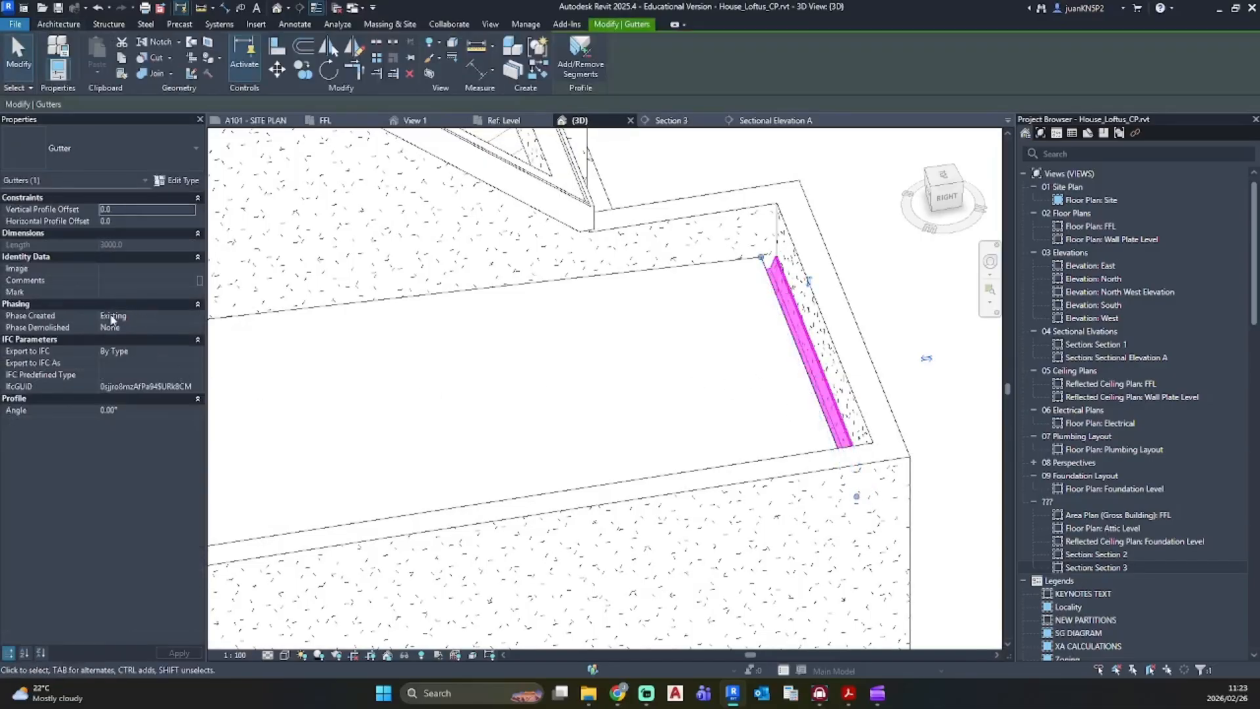
pyautogui.press('Escape')
pyautogui.click(596, 283)
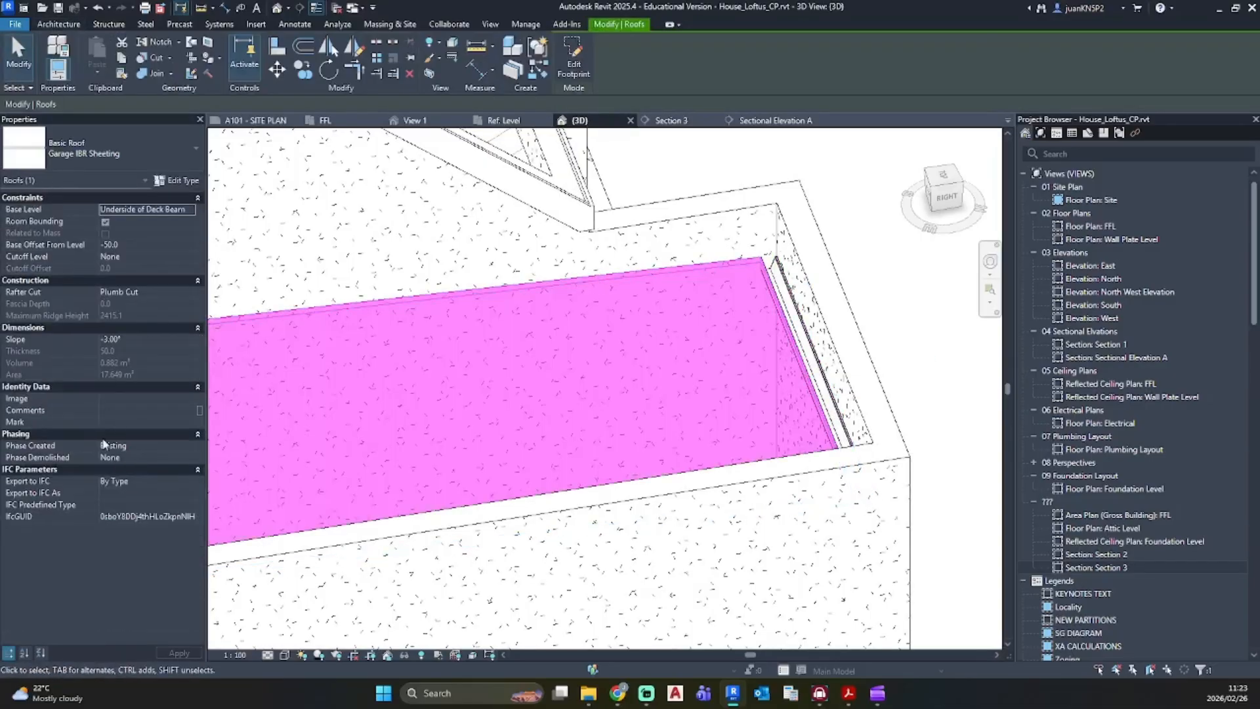
pyautogui.press('Escape')
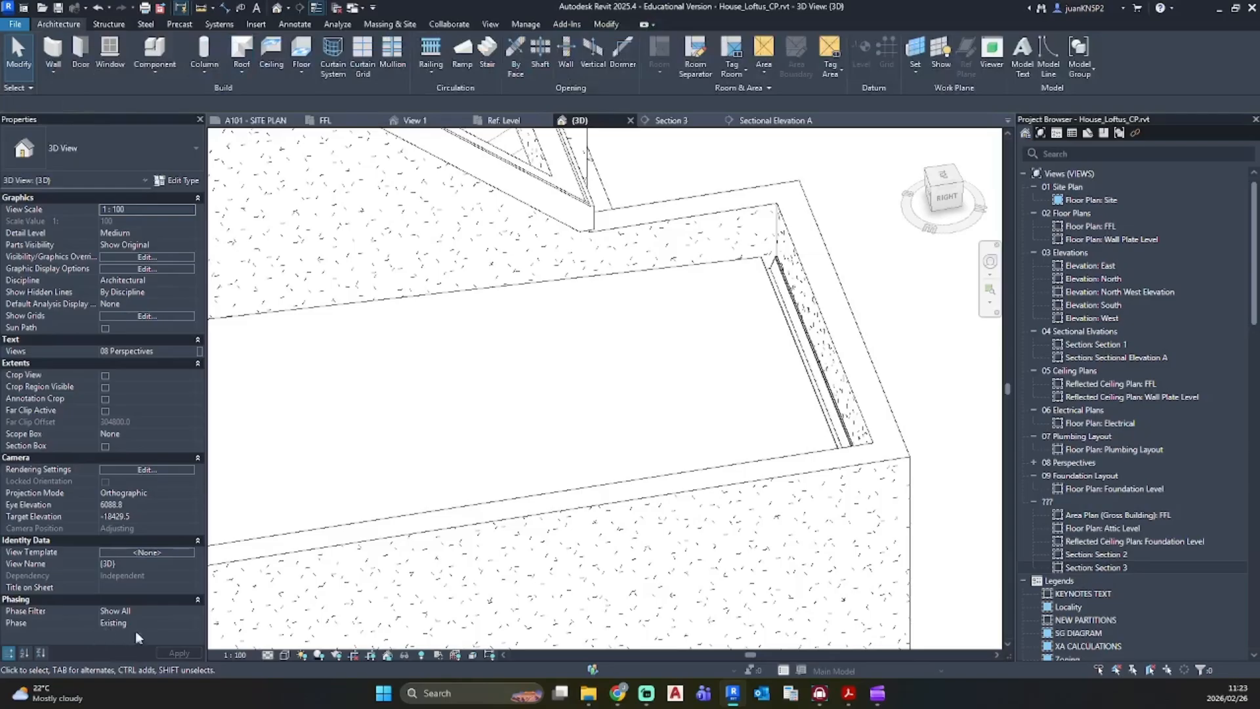
# Step: Temporarily switch the 3D view's phase to New Construction to check the tree's phase, and restore it to Existing
pyautogui.click(177, 622)
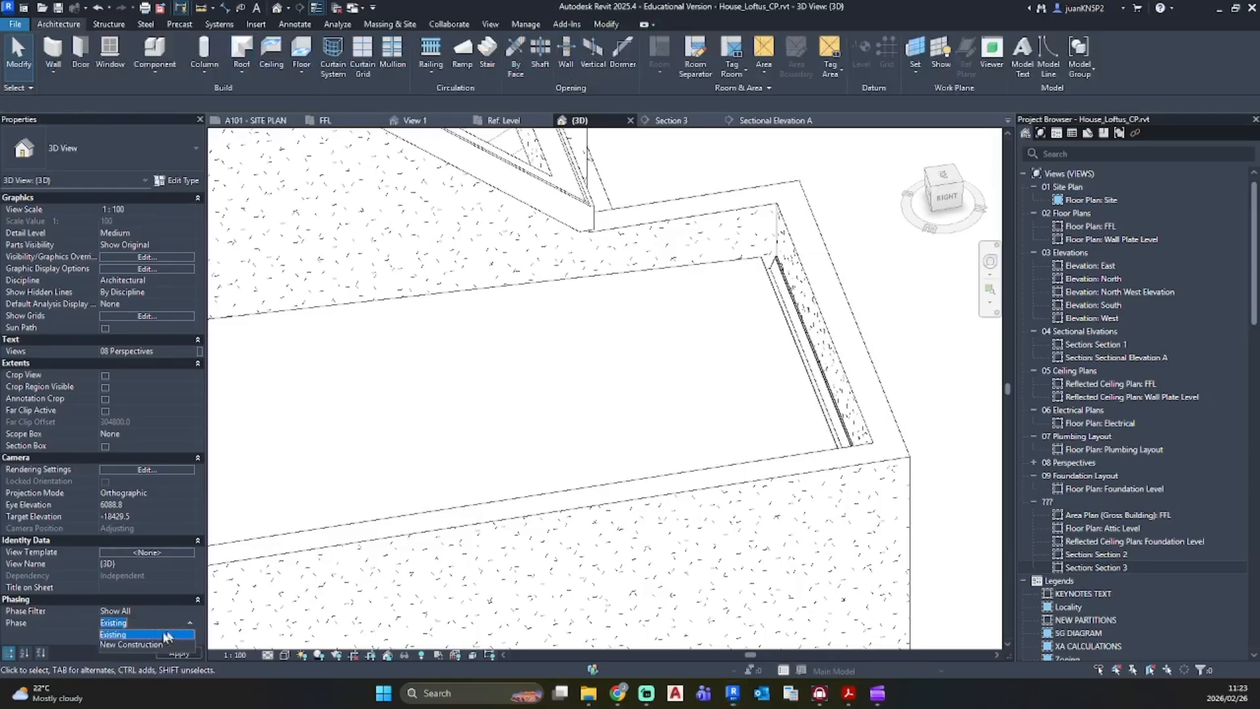
pyautogui.click(147, 644)
pyautogui.scroll(-5, 436, 374)
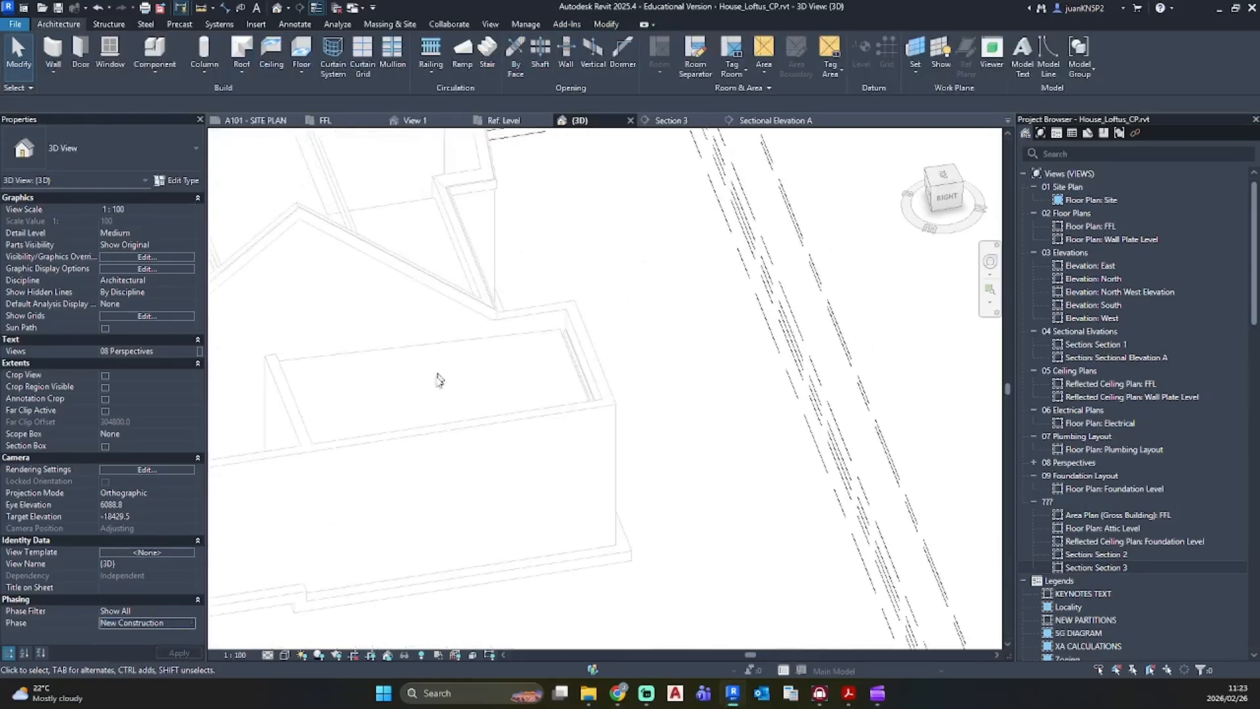
pyautogui.moveTo(436, 374); pyautogui.dragTo(586, 444, button='middle')
pyautogui.click(382, 278)
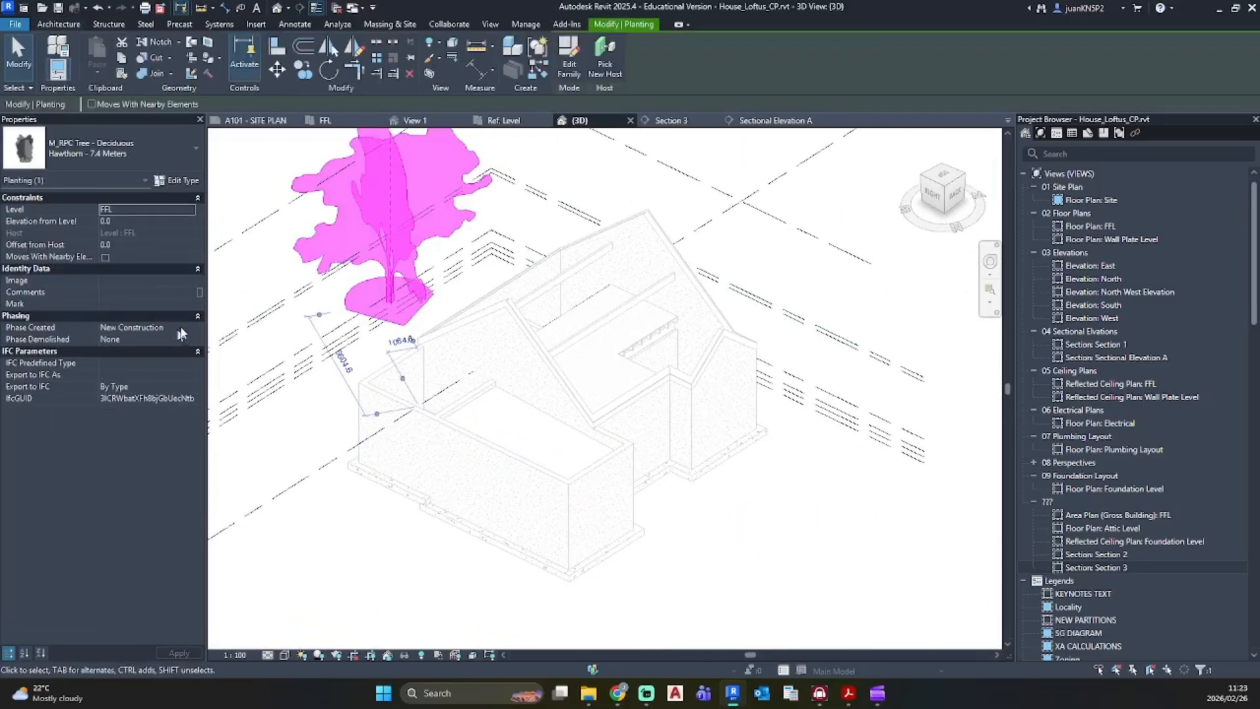
pyautogui.press('Escape')
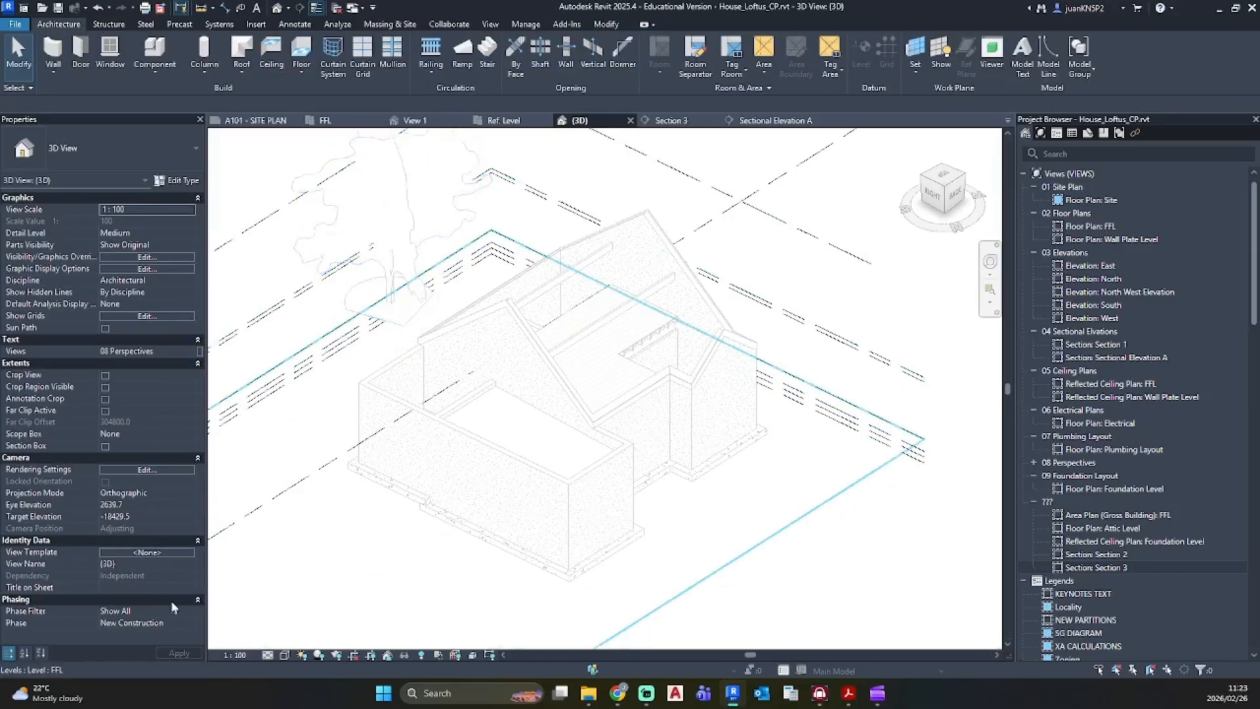
pyautogui.click(194, 624)
pyautogui.click(147, 636)
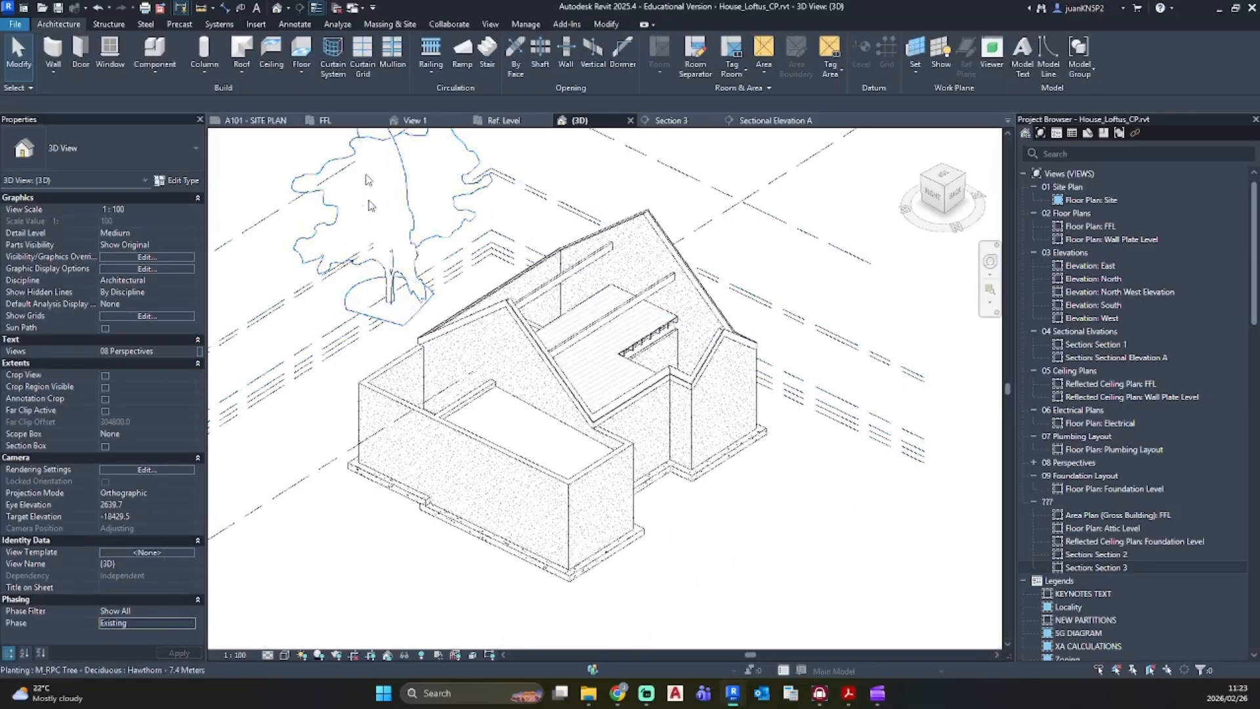
# Step: Inspect the garage roof and its gutter against the end wall in the 3D view and in Section 3
pyautogui.keyDown('shift'); pyautogui.moveTo(393, 366); pyautogui.dragTo(578, 477, button='middle'); pyautogui.keyUp('shift')
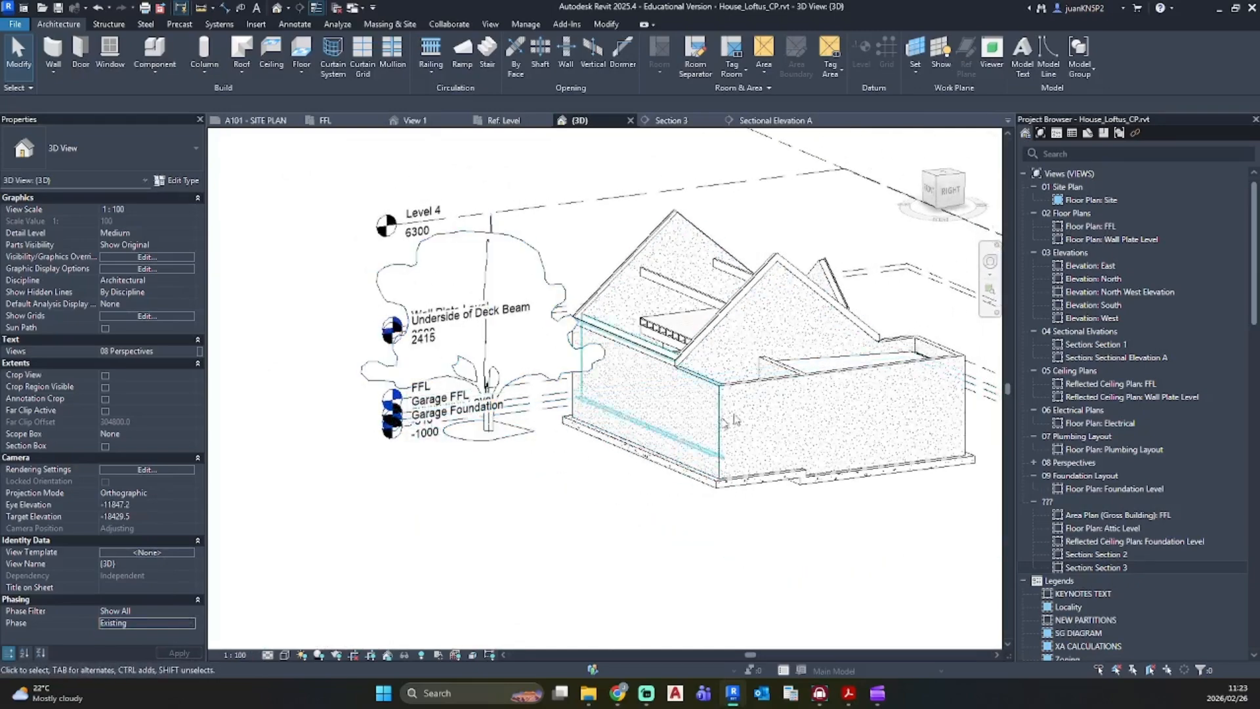
pyautogui.keyDown('shift'); pyautogui.moveTo(696, 449); pyautogui.dragTo(792, 433, button='middle'); pyautogui.keyUp('shift')
pyautogui.keyDown('shift'); pyautogui.moveTo(643, 453); pyautogui.dragTo(869, 447, button='middle'); pyautogui.keyUp('shift')
pyautogui.moveTo(870, 446); pyautogui.dragTo(645, 502, button='middle')
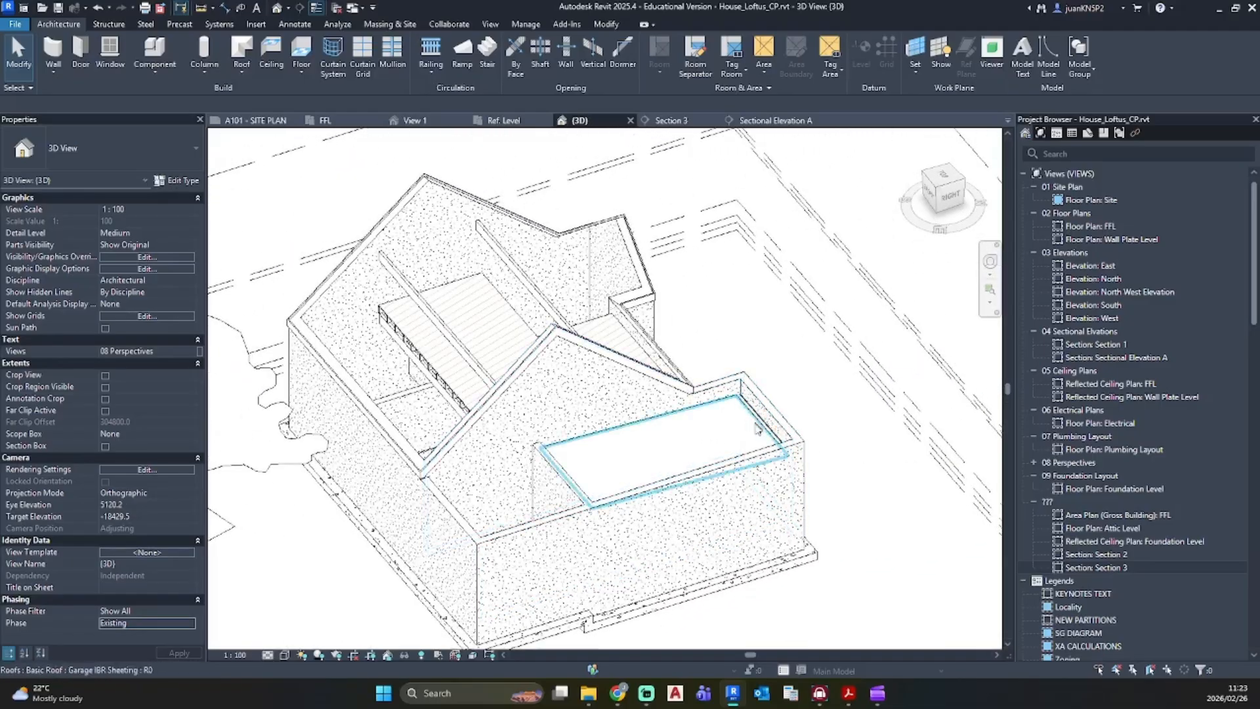
pyautogui.keyDown('shift'); pyautogui.moveTo(760, 419); pyautogui.dragTo(728, 388, button='middle'); pyautogui.keyUp('shift')
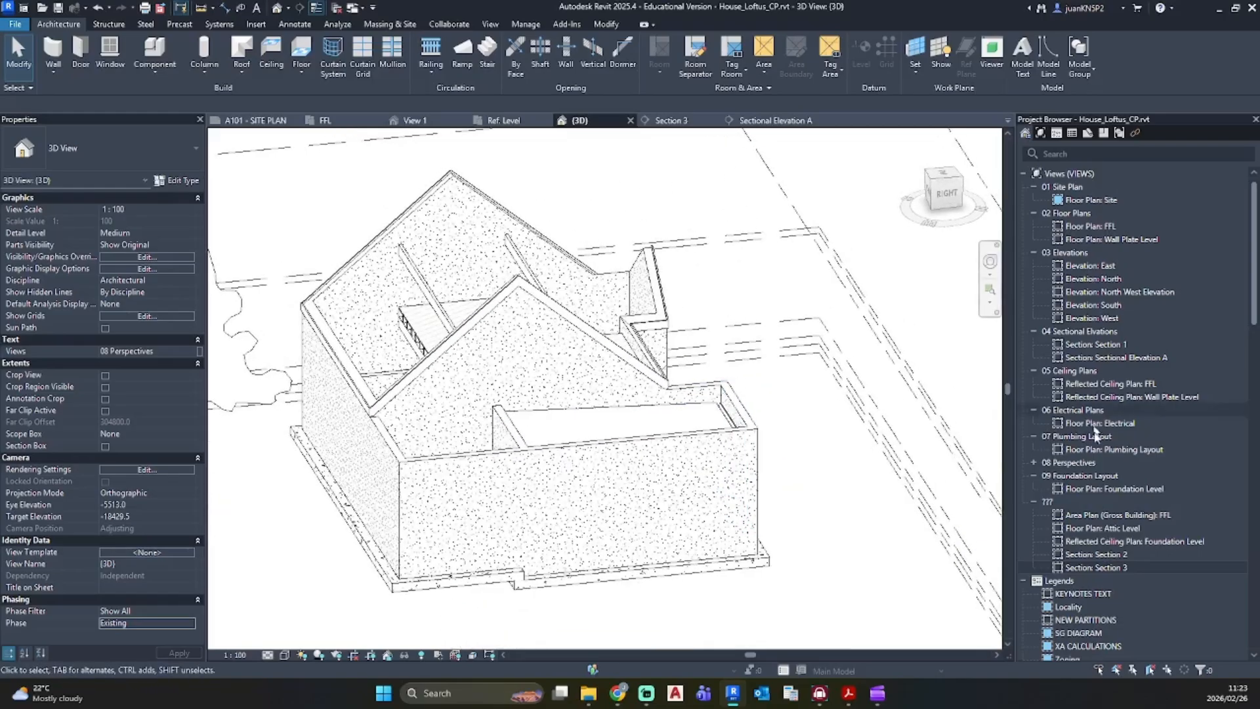
pyautogui.doubleClick(1116, 569)
pyautogui.scroll(6, 857, 328)
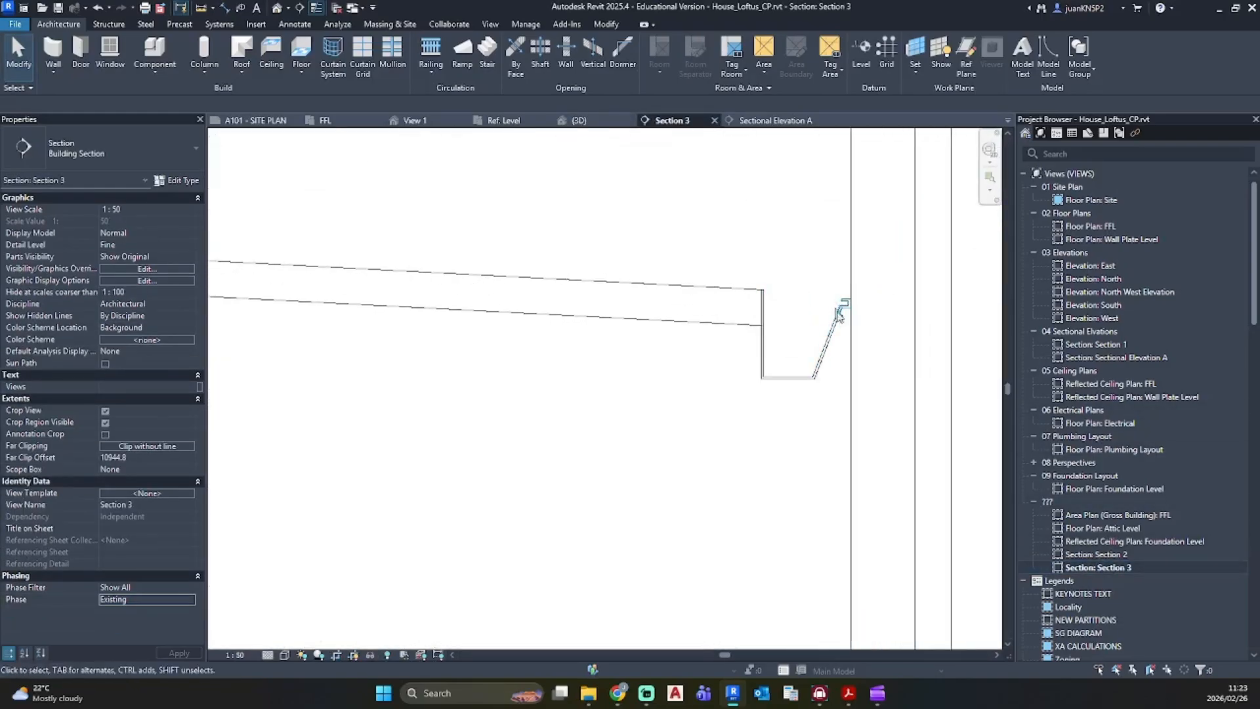
pyautogui.scroll(-6, 662, 360)
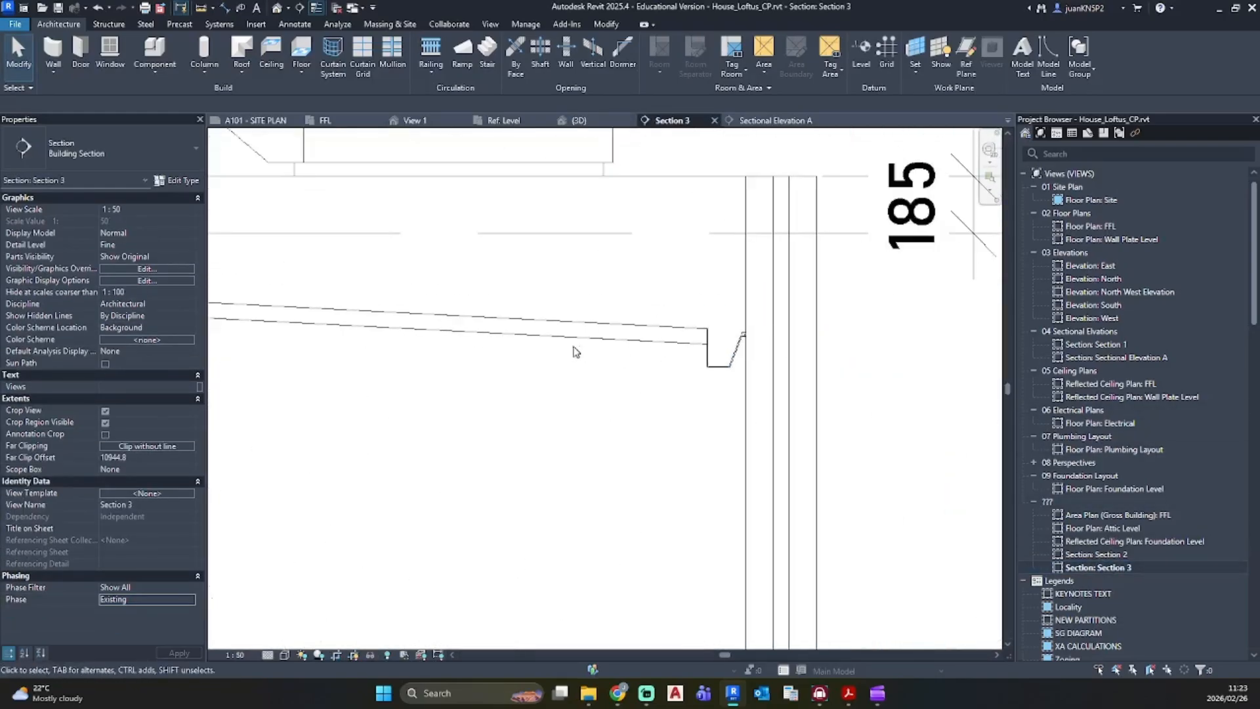
pyautogui.moveTo(433, 369); pyautogui.dragTo(679, 346, button='middle')
pyautogui.moveTo(420, 347); pyautogui.dragTo(462, 349, button='middle')
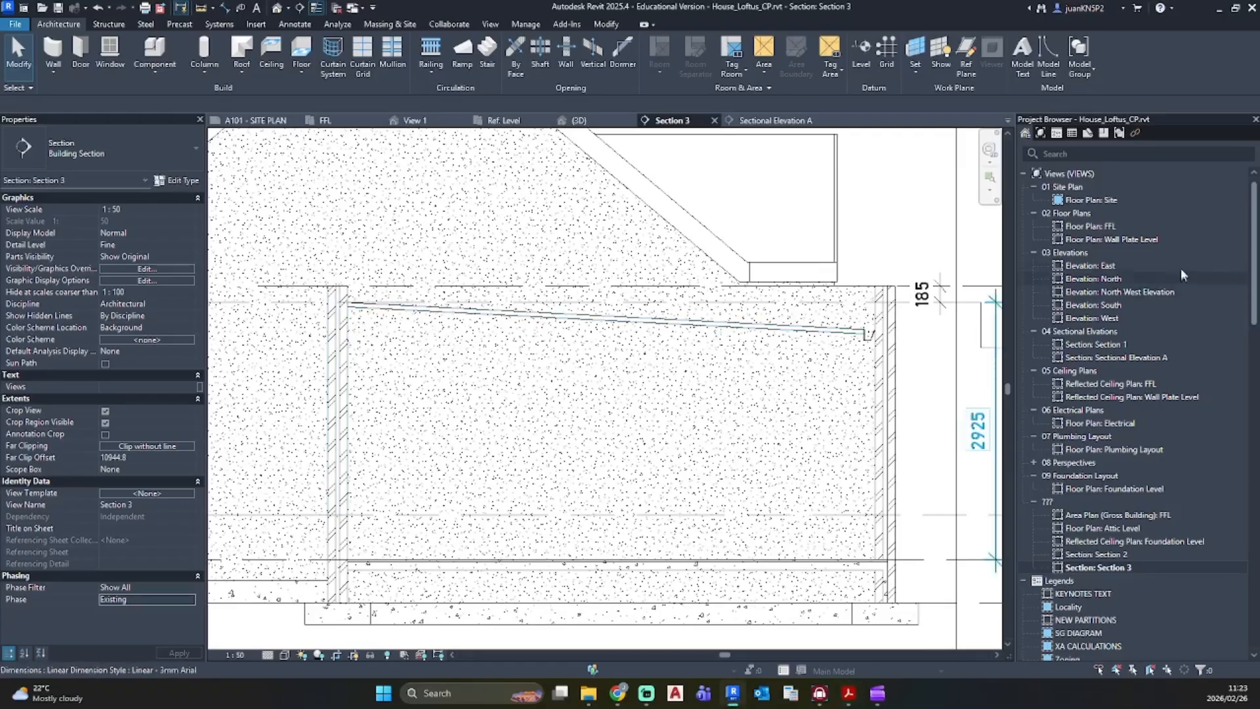
# Step: For a beam in the FFL floor plan, duplicate the 48x225mm Joist type as "Existing garage Purlin Rafter"
pyautogui.doubleClick(1124, 229)
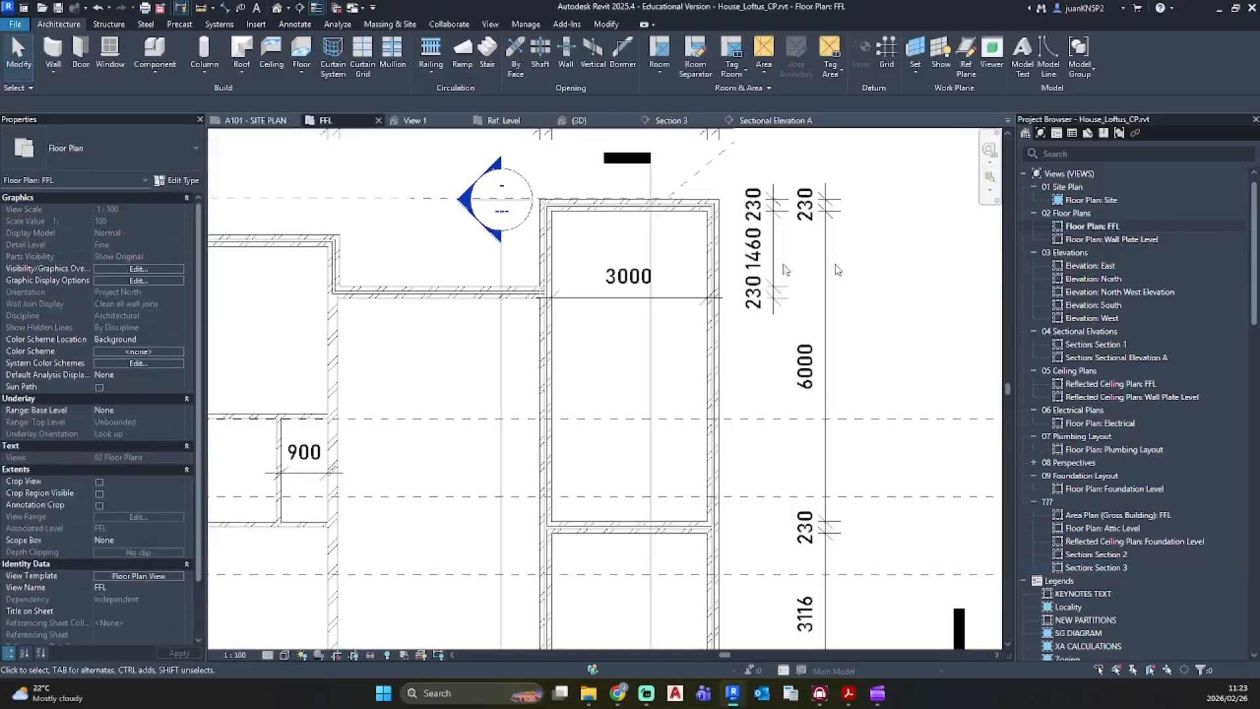
pyautogui.click(109, 24)
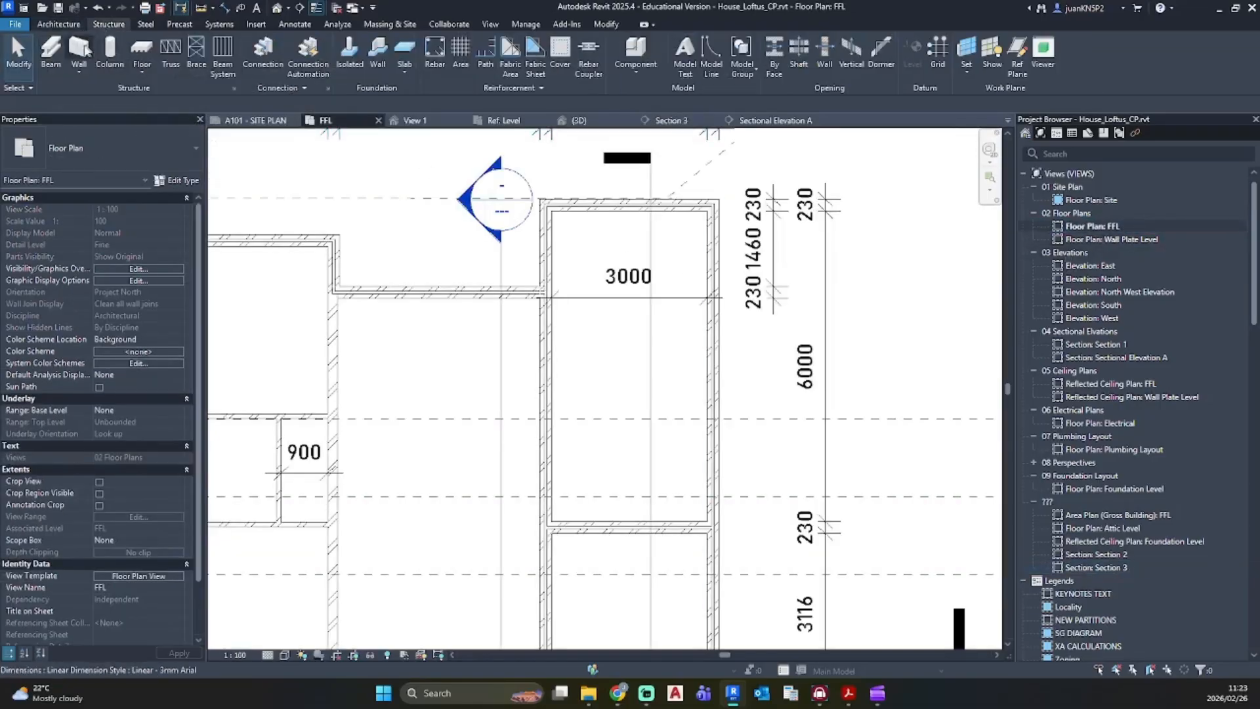
pyautogui.click(48, 60)
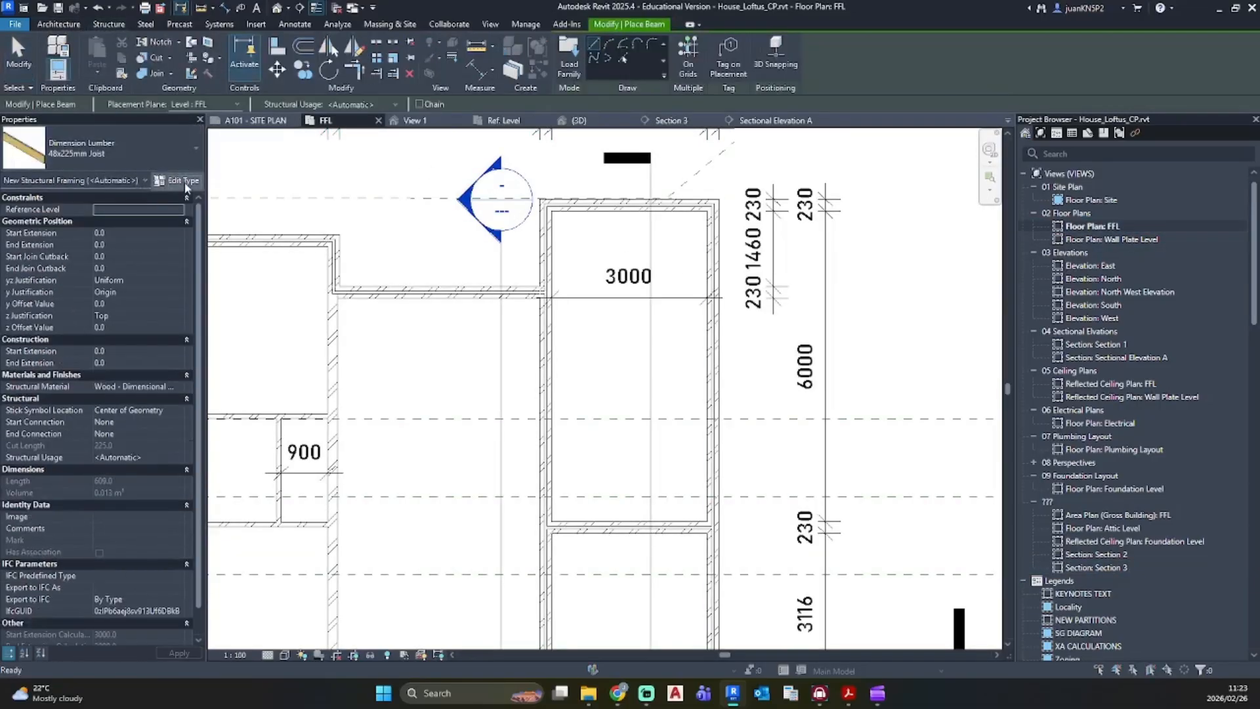
pyautogui.click(176, 180)
pyautogui.click(1092, 201)
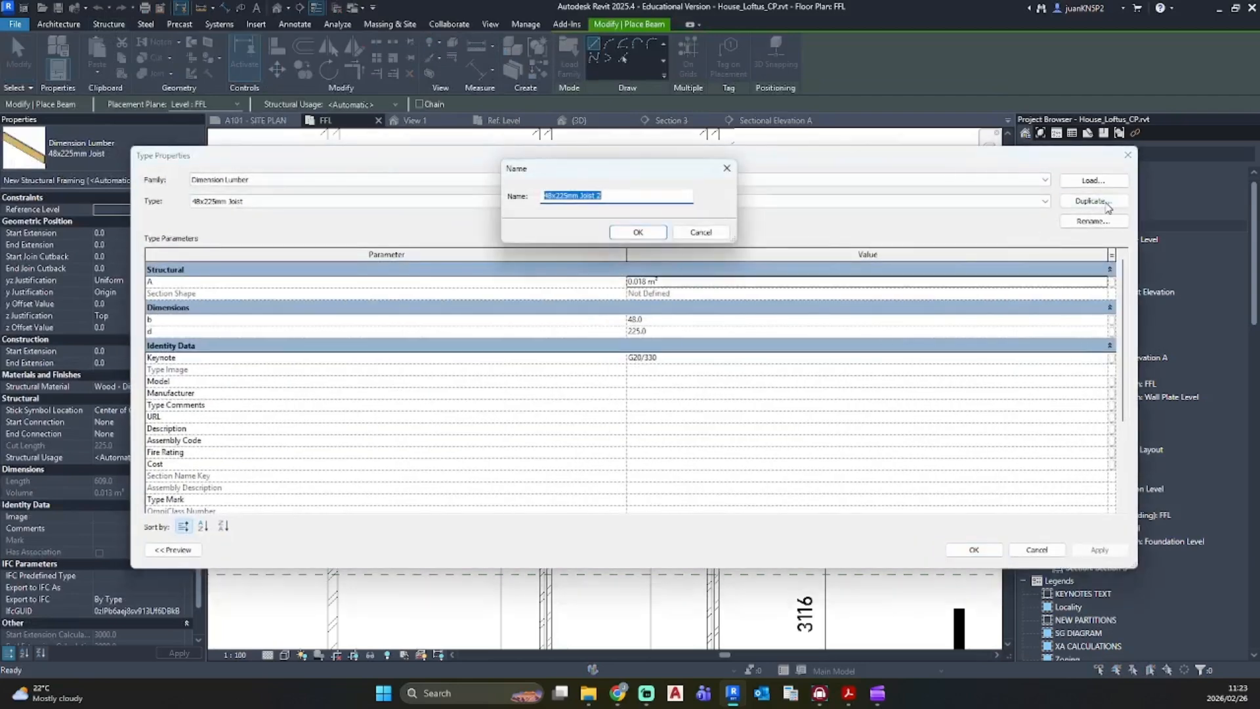
pyautogui.write('Existing garage Purlin Rafter')
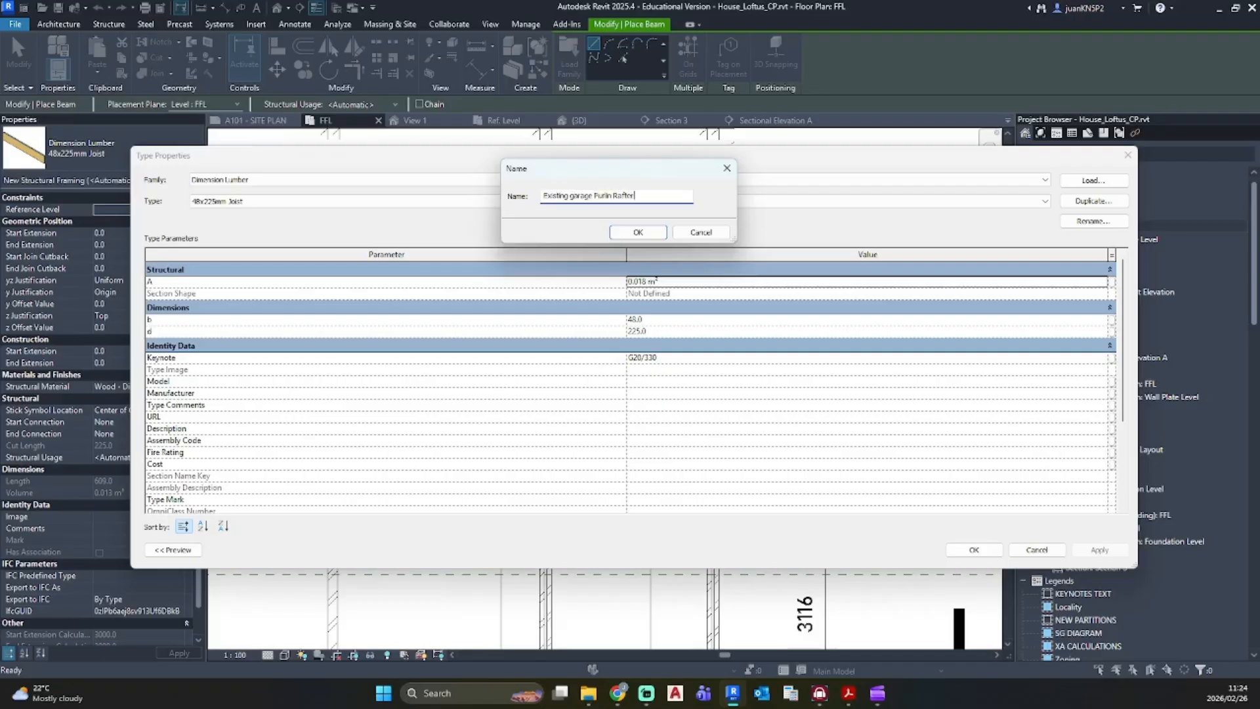
pyautogui.press('Return')
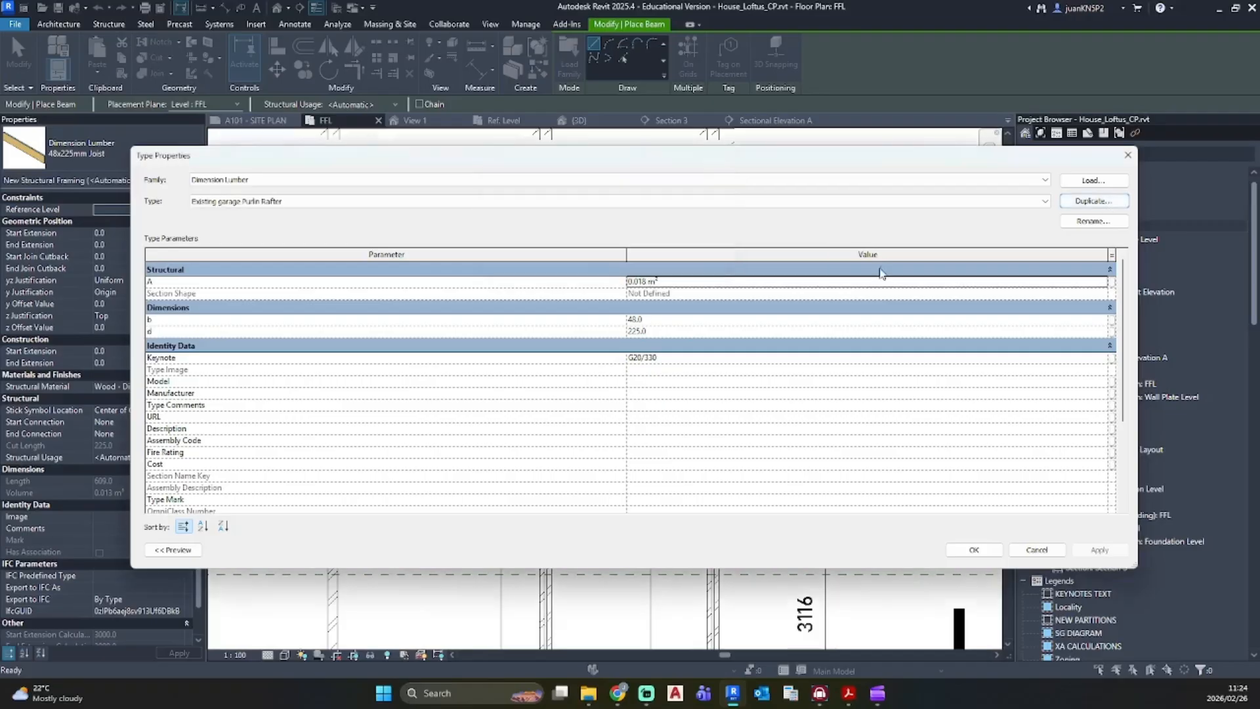
# Step: Set the new purlin rafter type's dimensions to b 75 and d 115 and apply them
pyautogui.press('Tab')
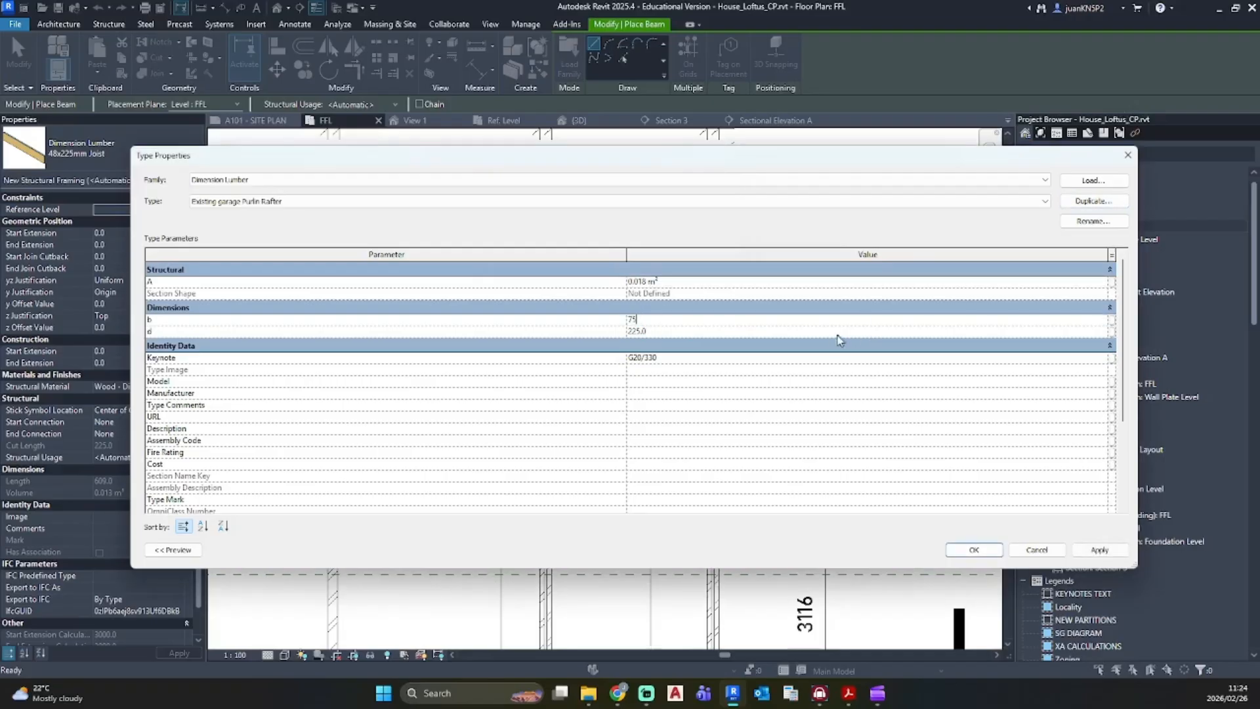
pyautogui.press('Tab')
pyautogui.click(1093, 550)
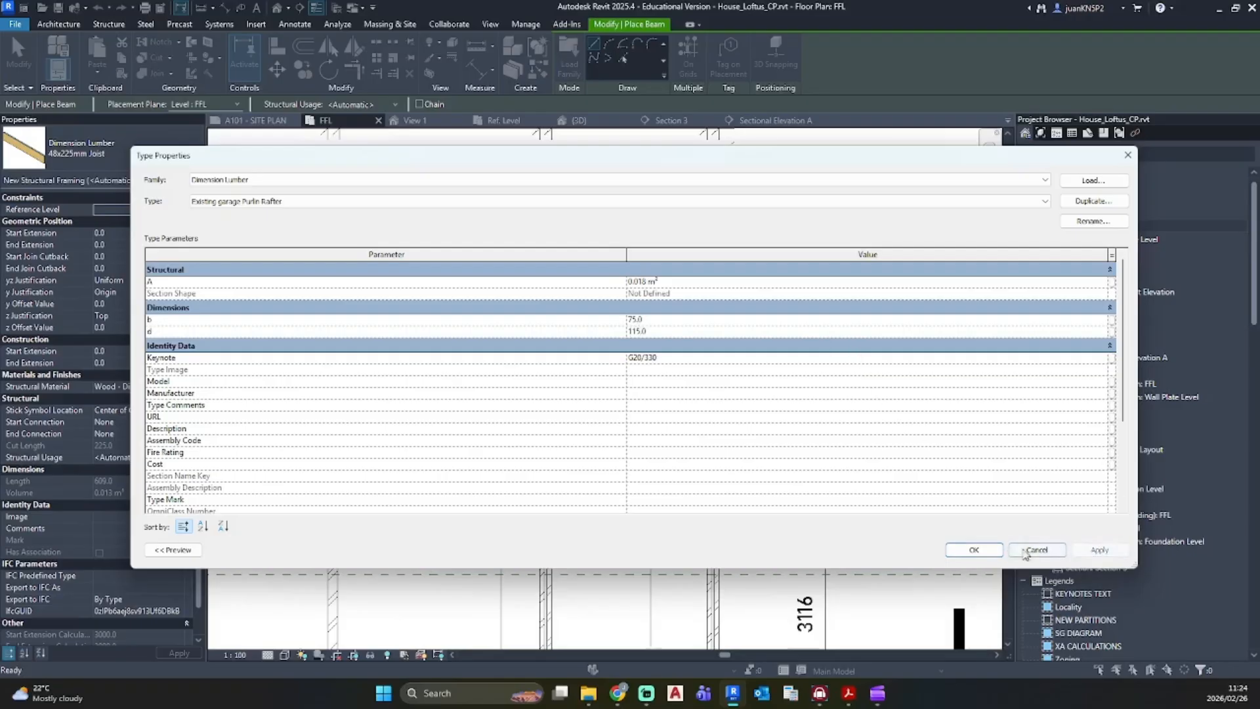
pyautogui.click(972, 550)
# Step: Place a purlin rafter about 2980 mm long across the garage between its side walls, near the upper end wall in plan
pyautogui.scroll(2, 731, 270)
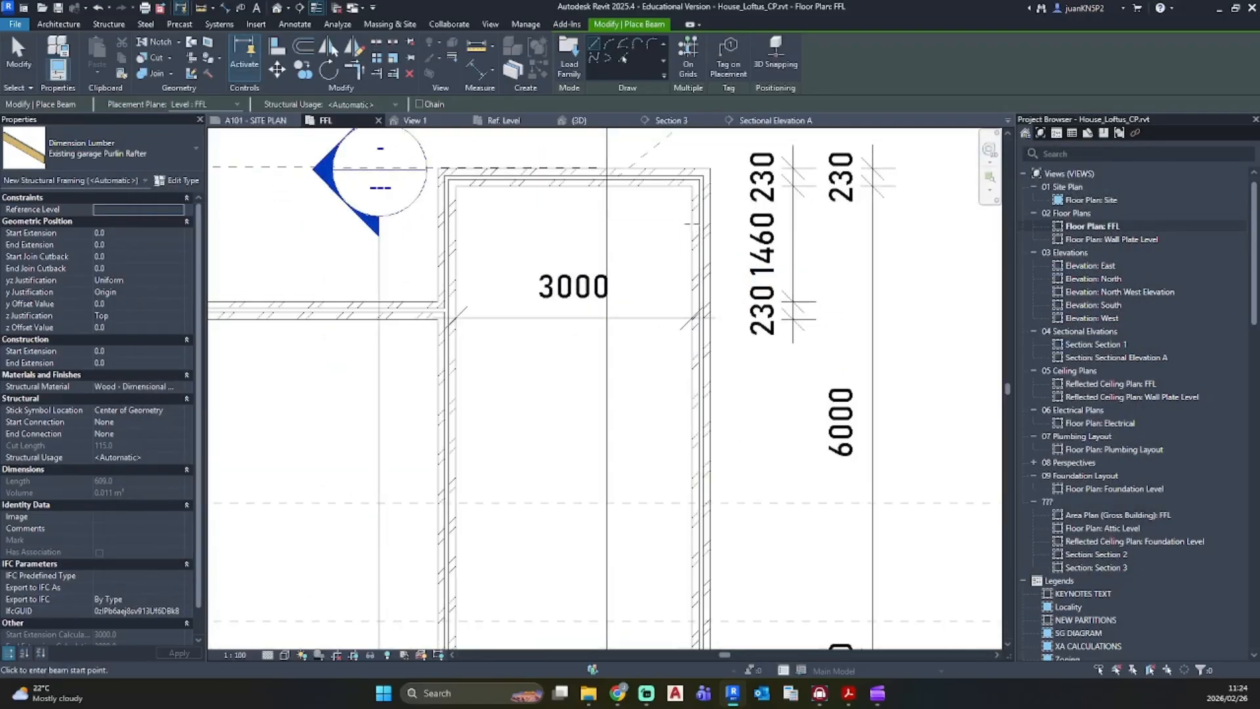
pyautogui.click(691, 223)
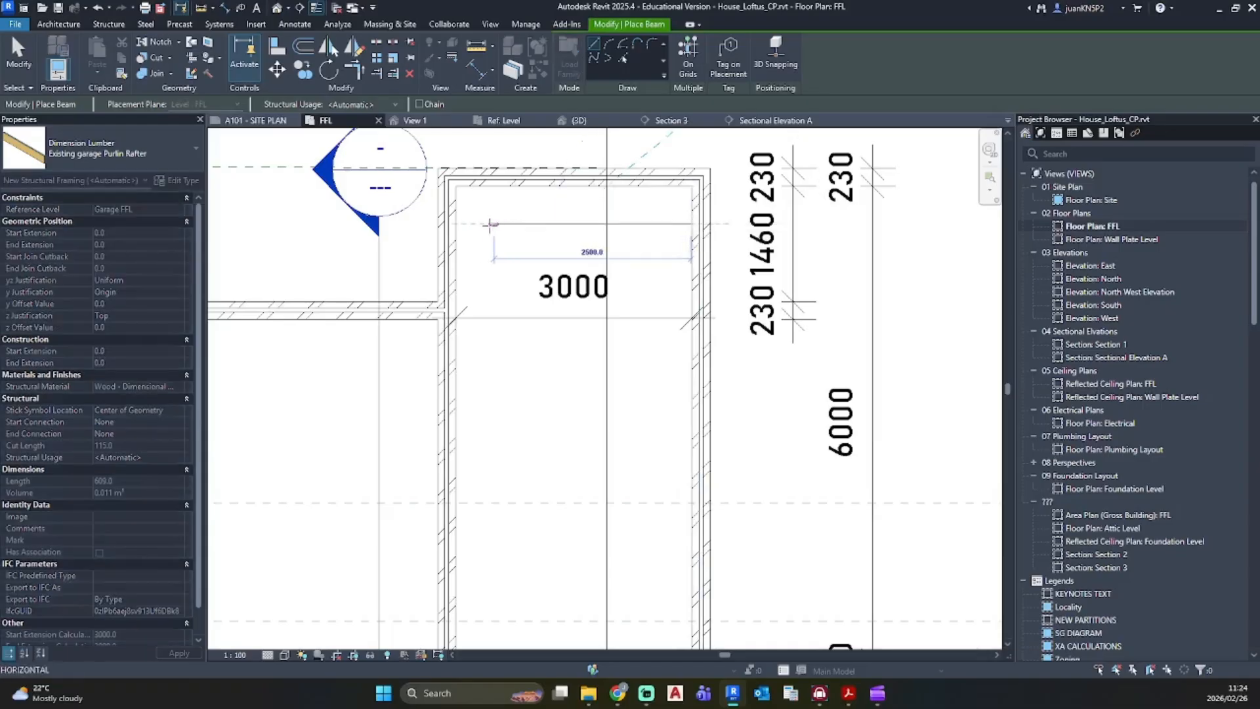
pyautogui.click(456, 225)
pyautogui.press('Escape')
pyautogui.press('Escape')
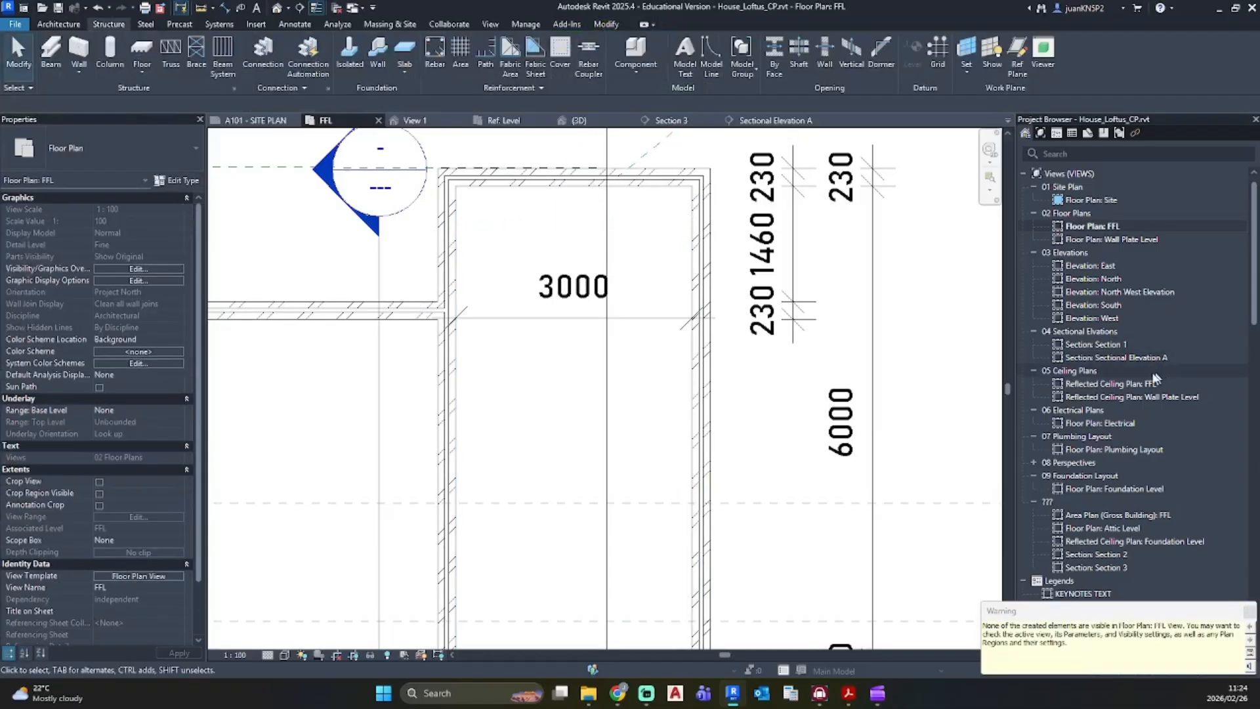
# Step: Open Section 3 and select the new purlin rafter at FFL level
pyautogui.doubleClick(1101, 569)
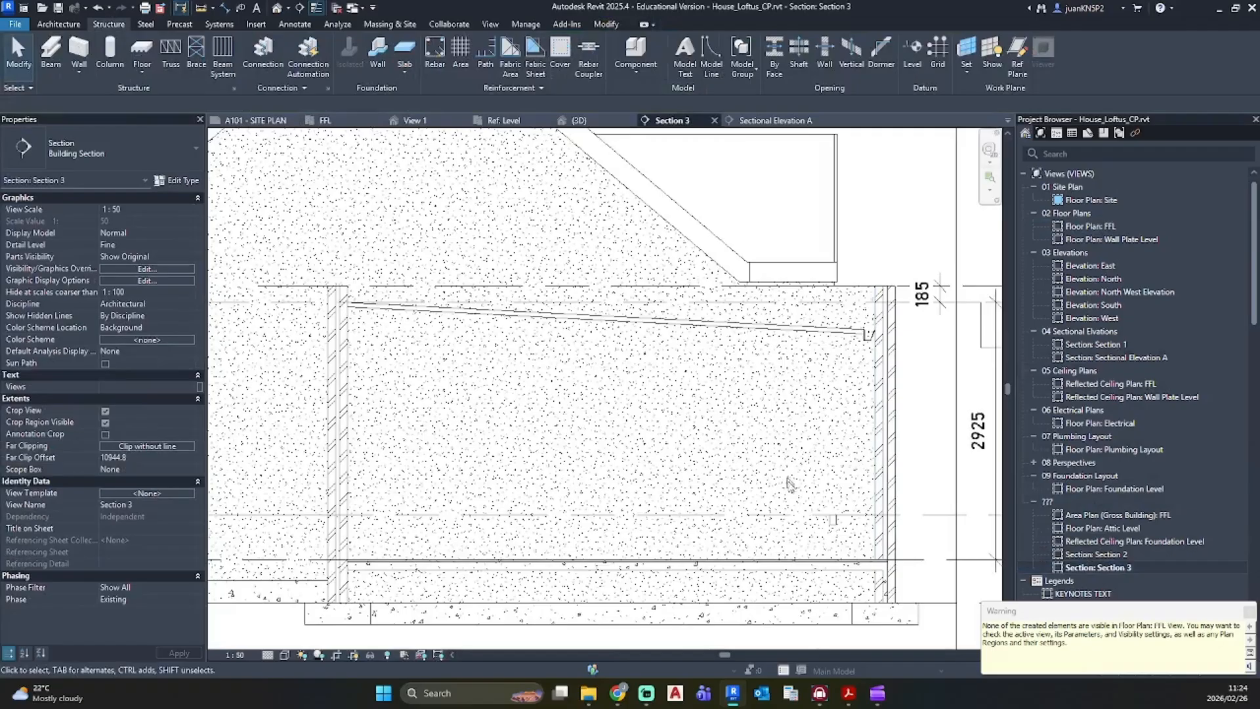
pyautogui.click(834, 522)
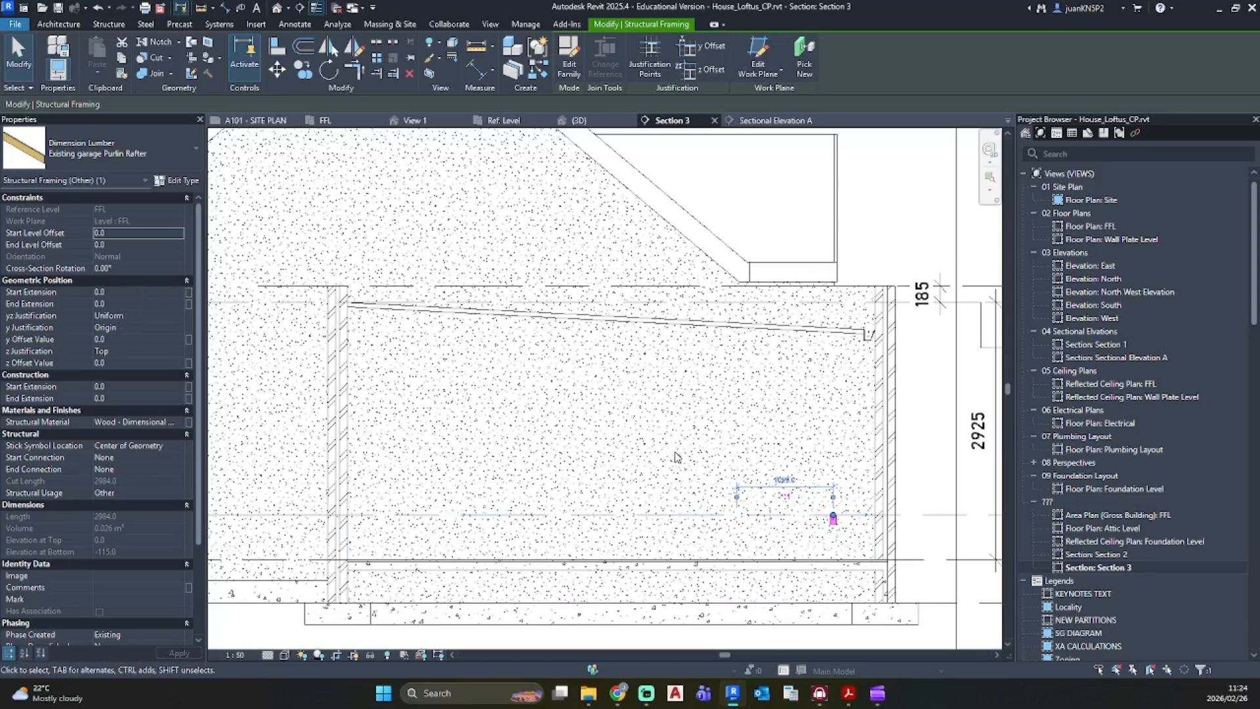
pyautogui.moveTo(676, 454); pyautogui.dragTo(443, 379, button='middle')
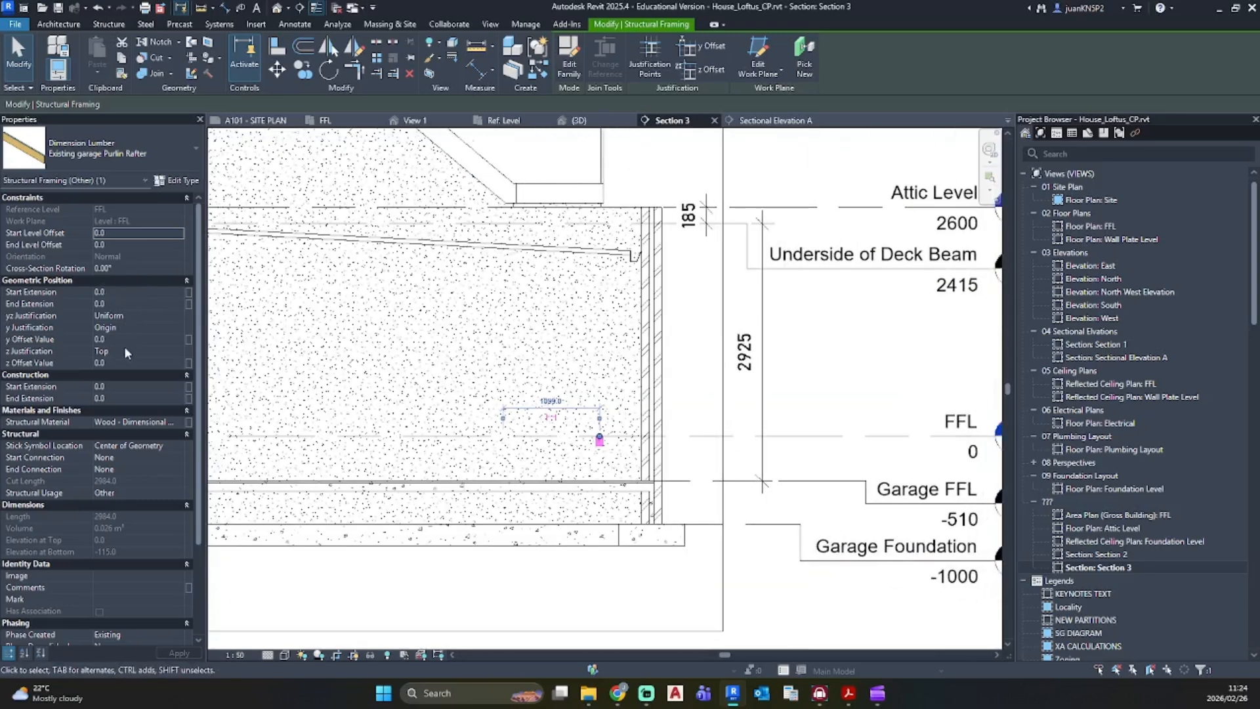
# Step: Try Start and End Extensions of 2100 on the purlin rafter, and reset both to 0
pyautogui.click(128, 292)
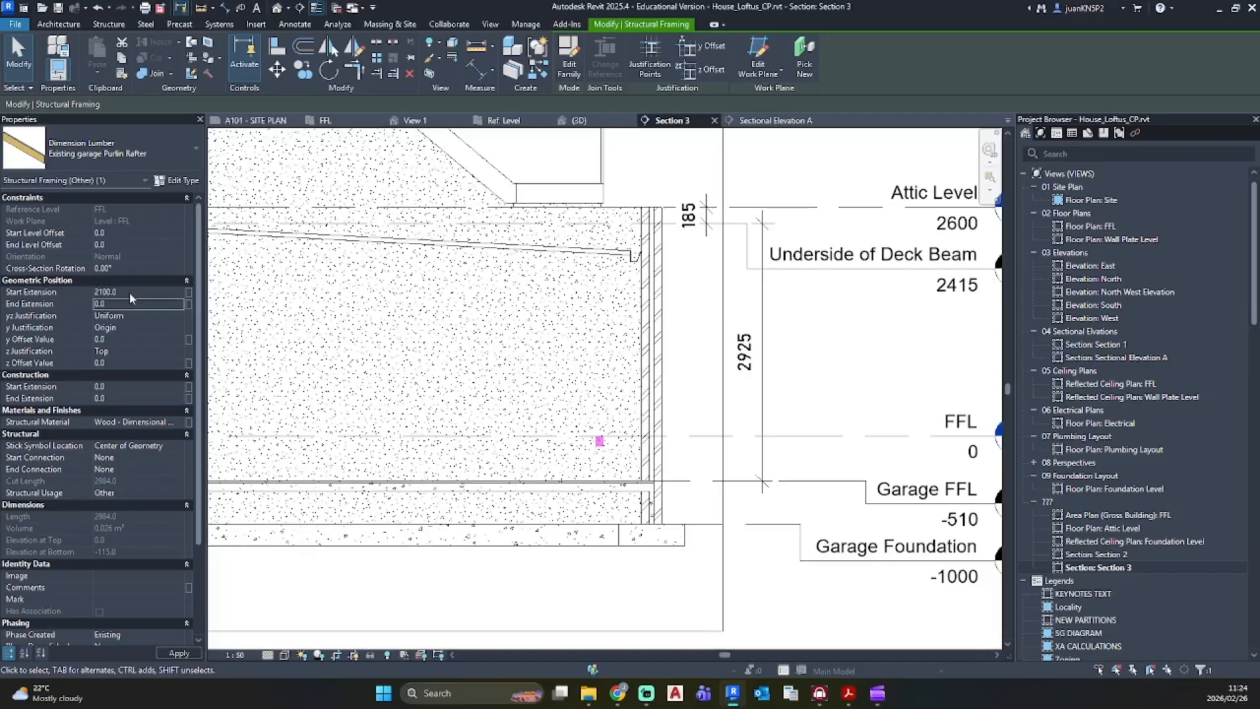
pyautogui.write('2100')
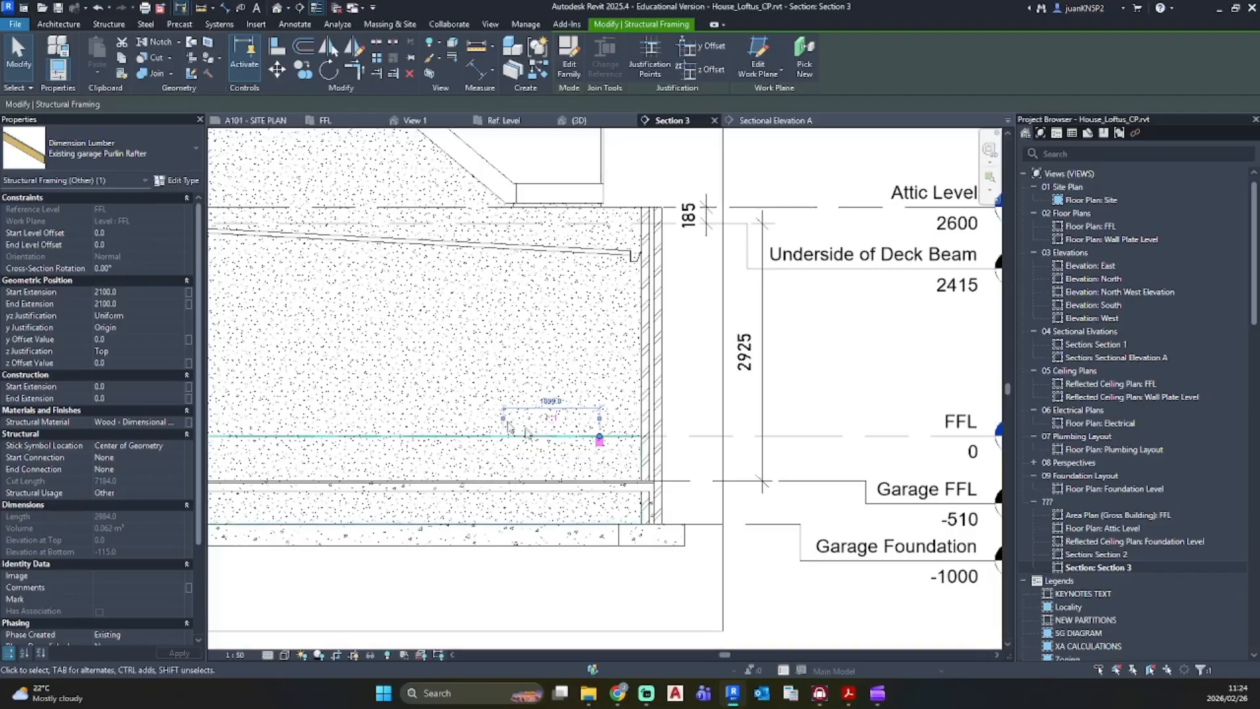
pyautogui.press('Escape')
pyautogui.click(594, 443)
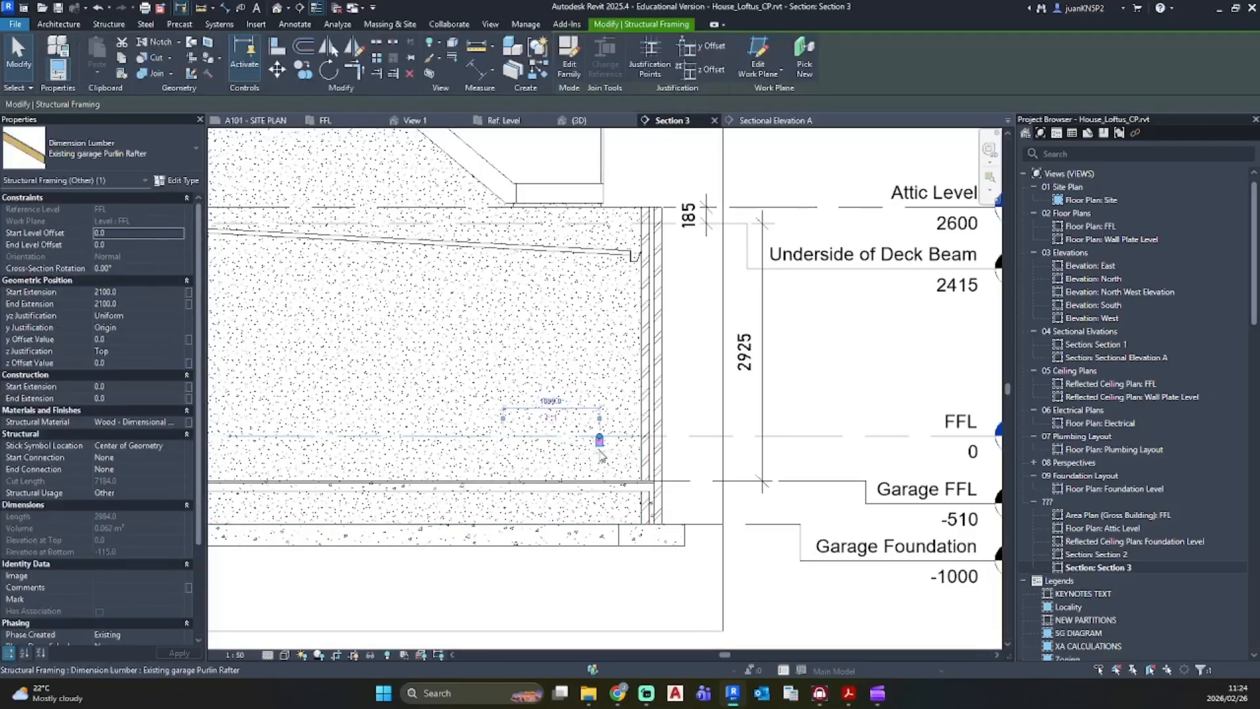
pyautogui.click(131, 292)
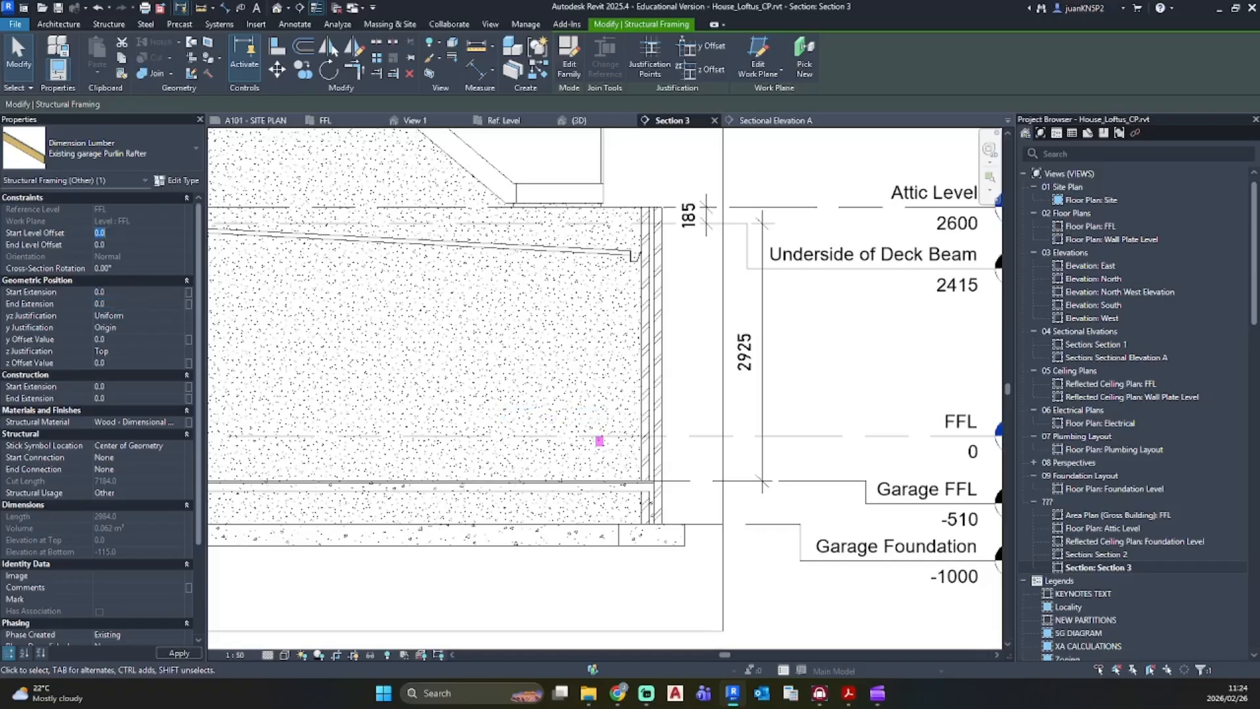
# Step: Raise the purlin rafter to the garage roof by setting its Start and End Level Offsets to 2100
pyautogui.press('Return')
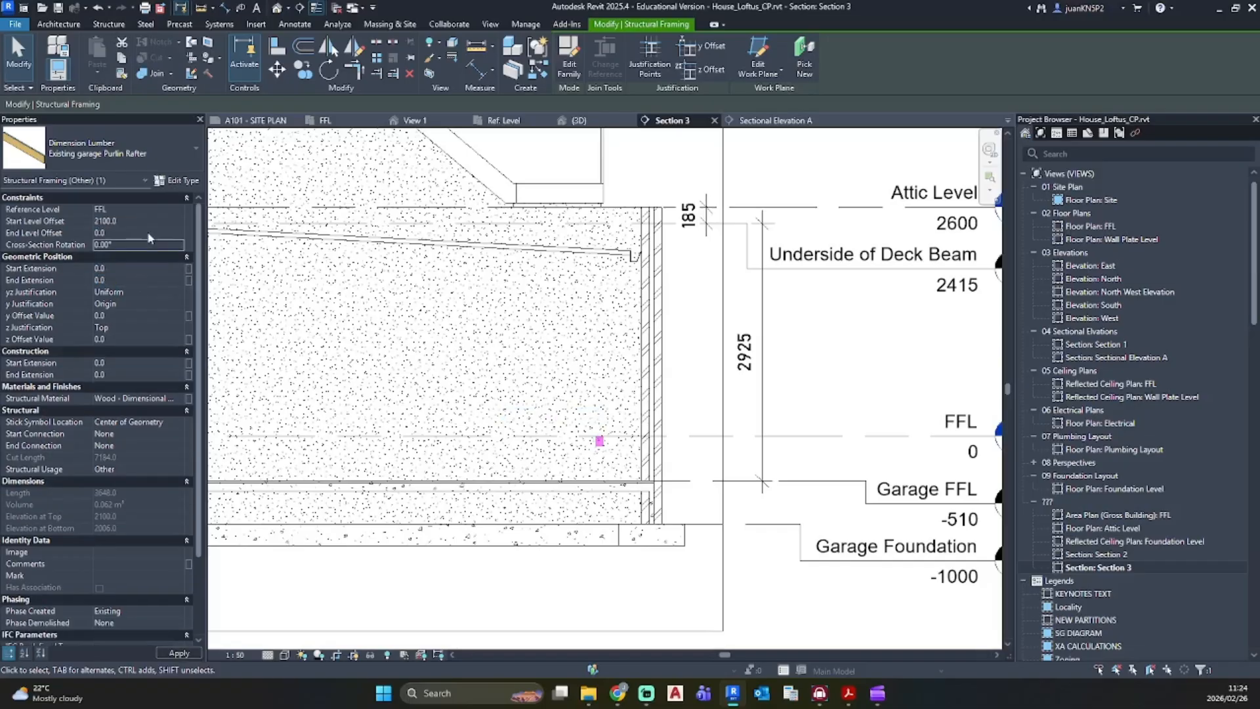
pyautogui.click(150, 238)
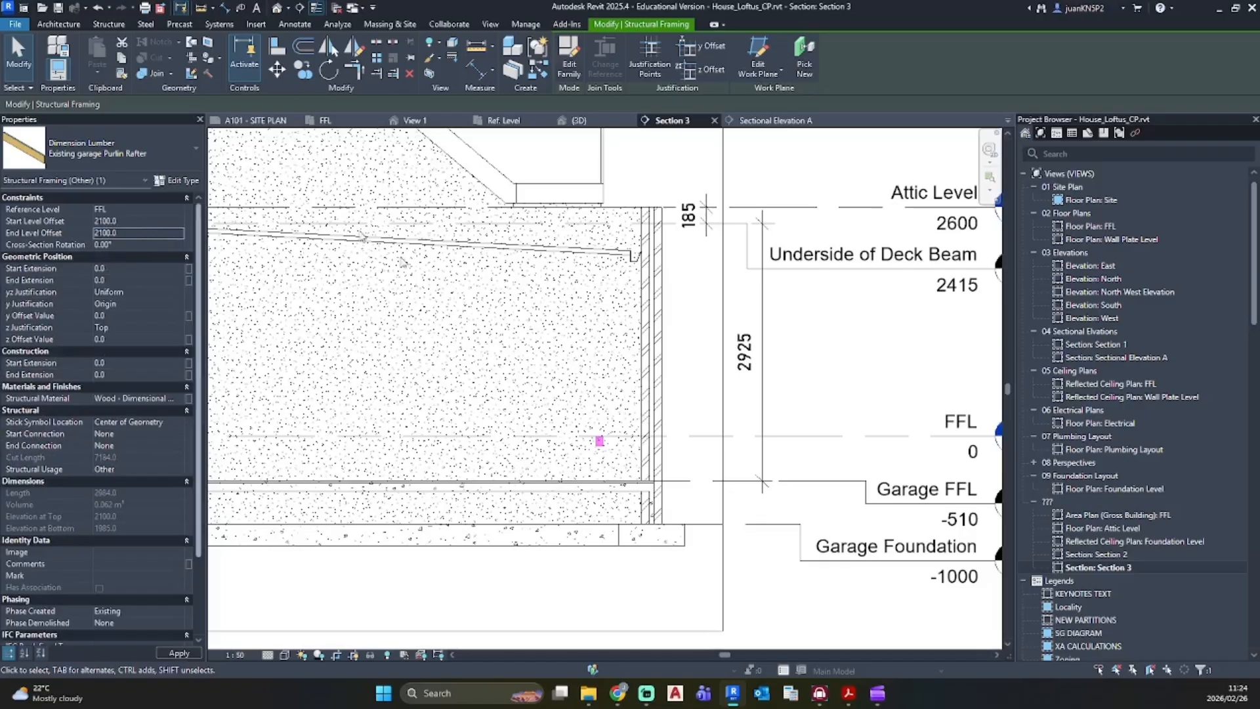
pyautogui.scroll(5, 617, 259)
pyautogui.scroll(3, 433, 258)
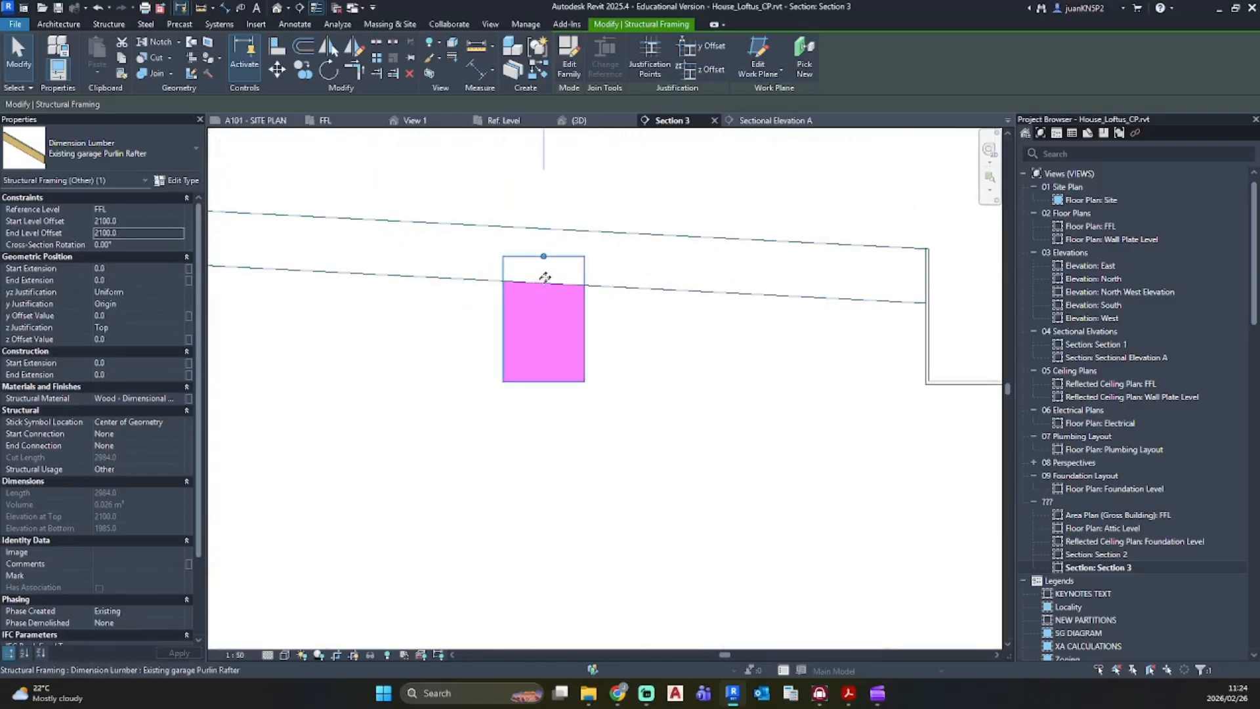
# Step: Set the purlin rafter's Cross-Section Rotation to -3.00° to follow the roof slope
pyautogui.click(147, 248)
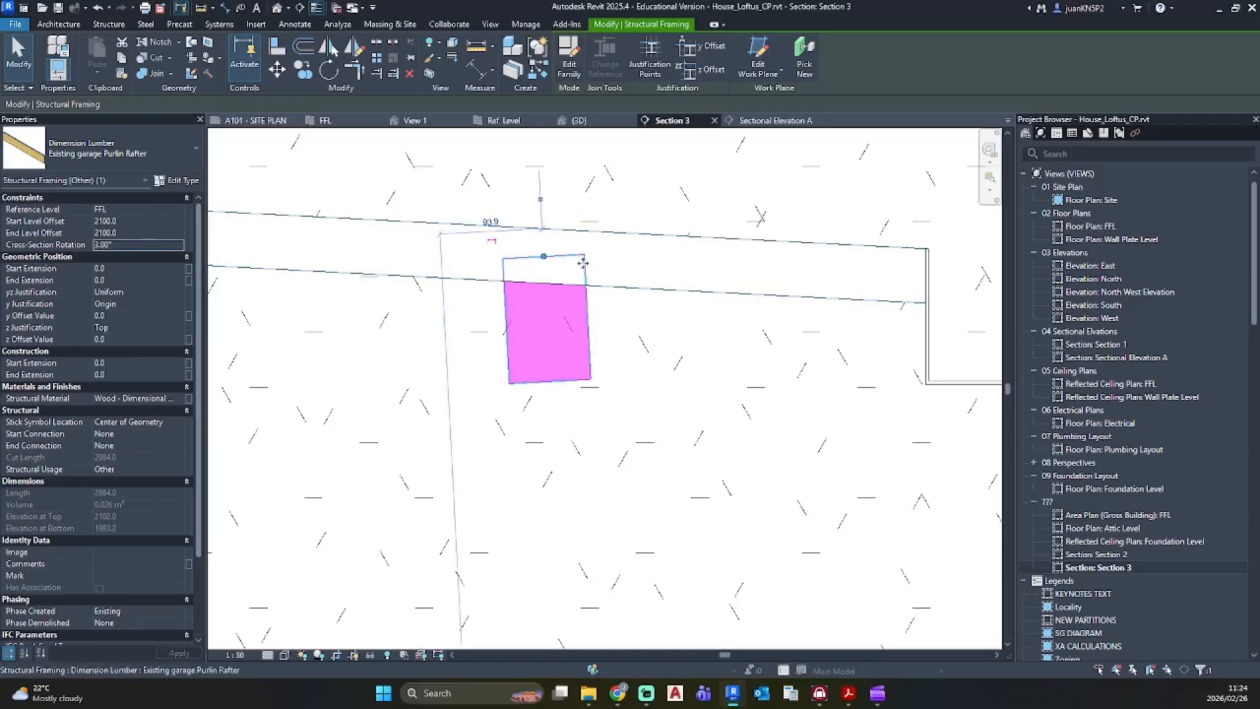
pyautogui.click(143, 247)
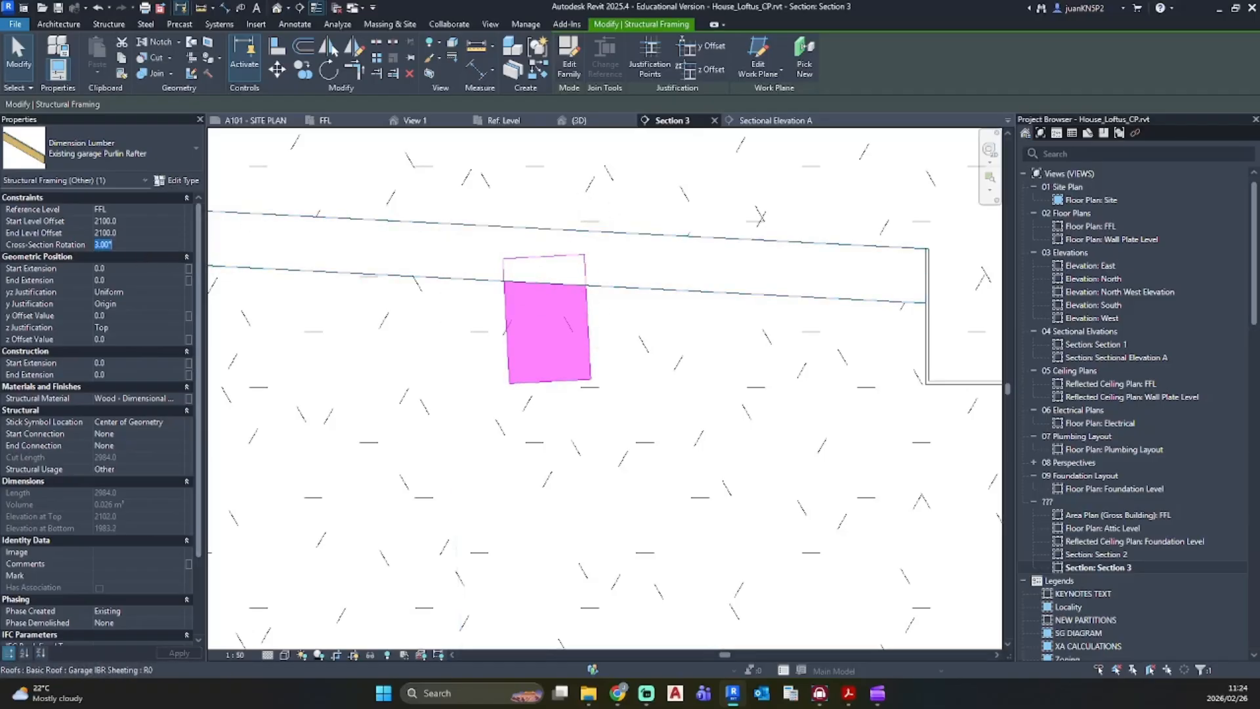
pyautogui.press('Return')
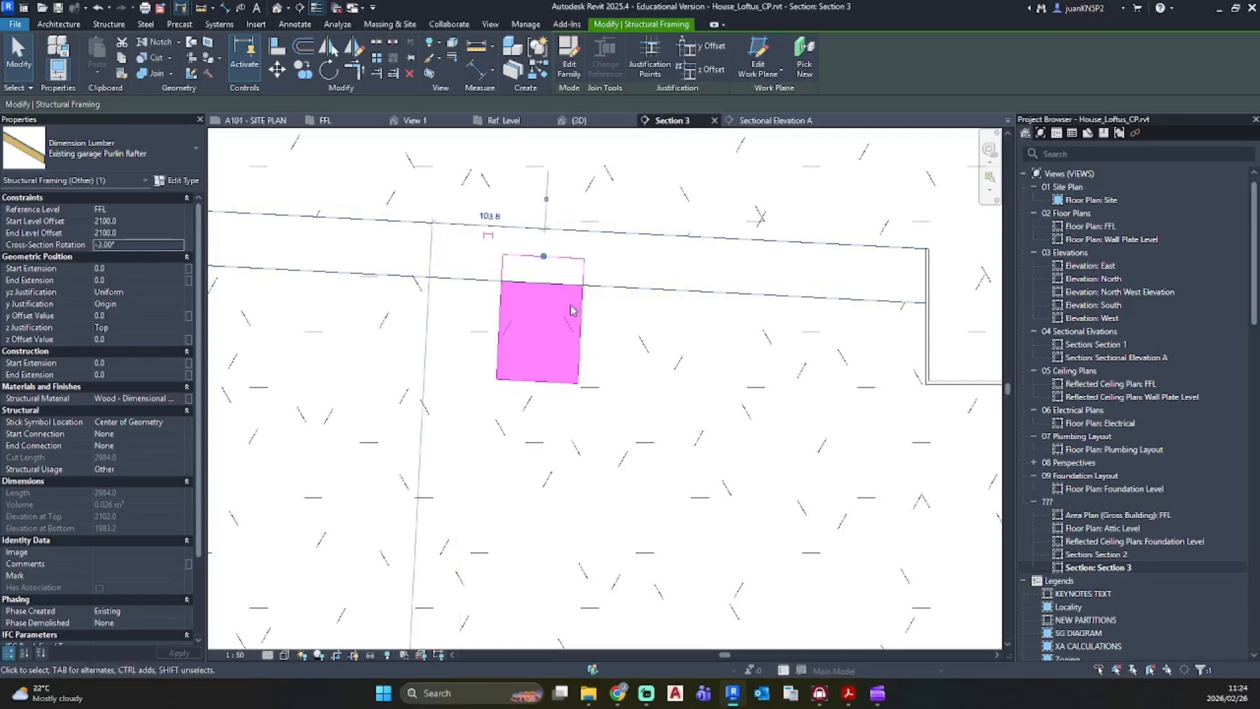
# Step: Align the purlin rafter with the garage roof sheeting in Section 3
pyautogui.press('a')
pyautogui.press('l')
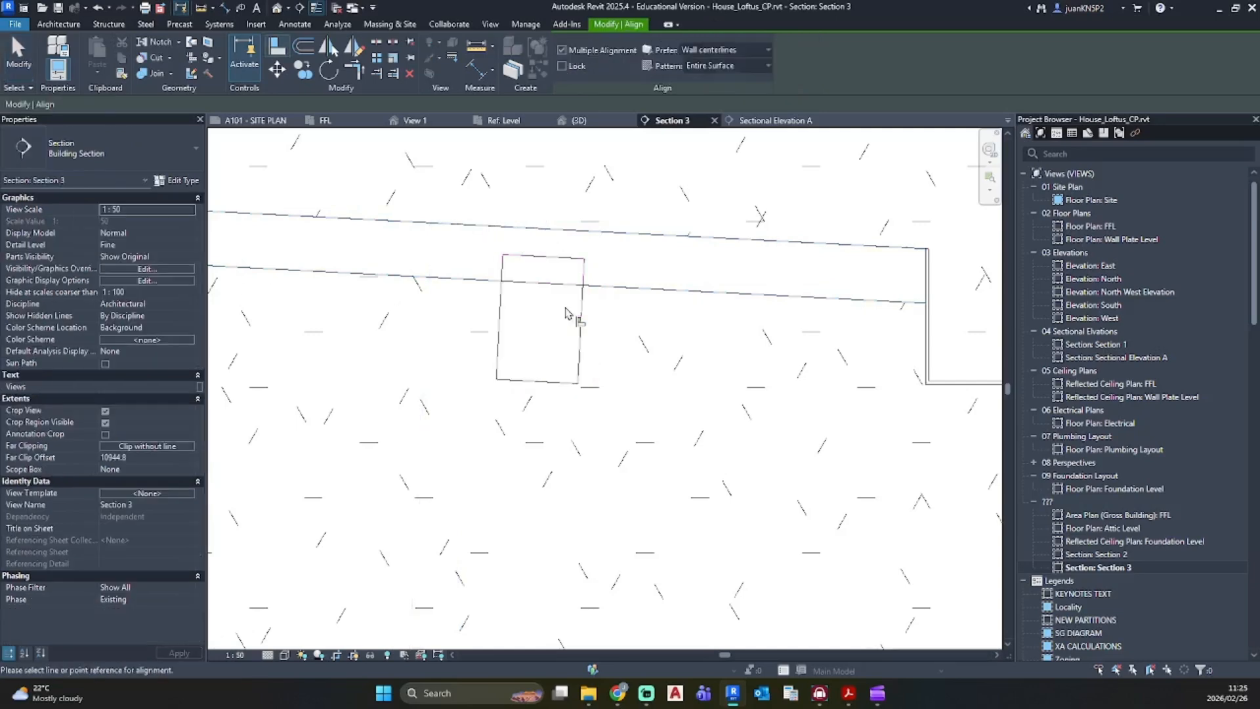
# Step: Align the top edge of the purlin rafter with the underside of the garage roof sheeting in Section 3
pyautogui.click(617, 287)
pyautogui.click(566, 264)
pyautogui.scroll(-3, 626, 330)
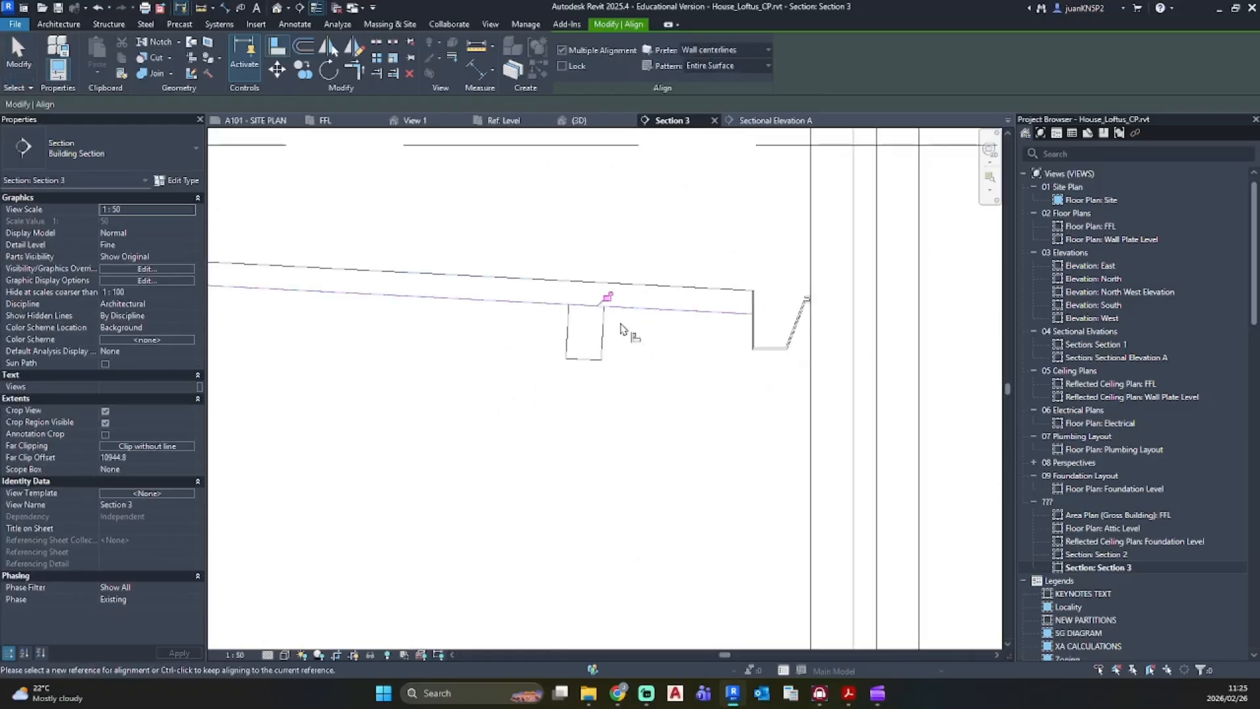
pyautogui.press('Escape')
pyautogui.press('Escape')
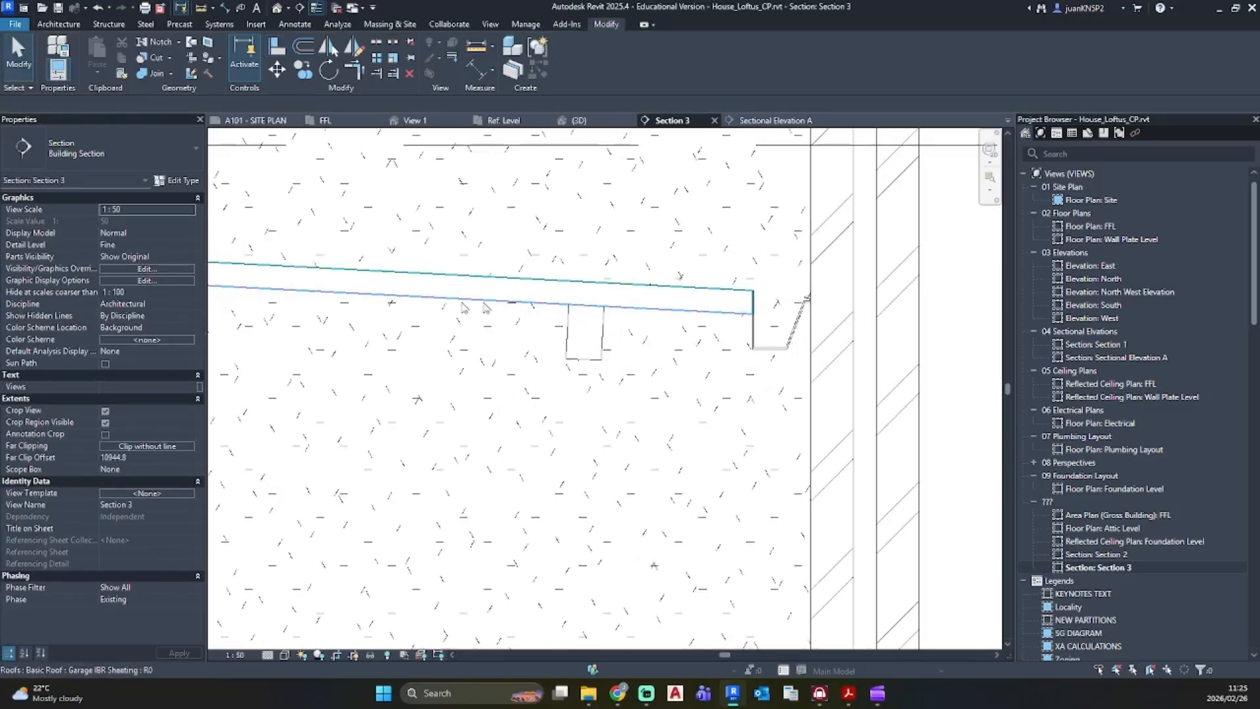
# Step: Move the purlin rafter down the roof slope so its upper corner meets the back edge of the gutter
pyautogui.click(594, 334)
pyautogui.moveTo(599, 337); pyautogui.dragTo(742, 347)
pyautogui.press('m')
pyautogui.press('v')
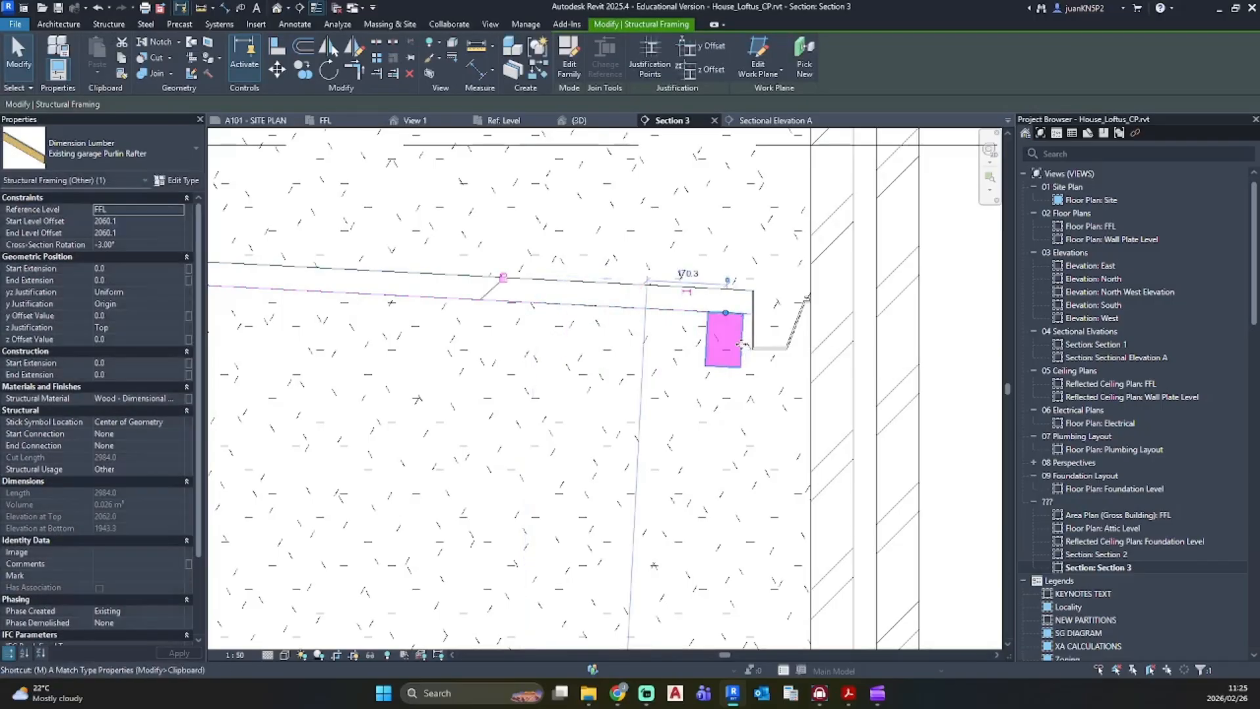
pyautogui.scroll(3, 765, 313)
pyautogui.scroll(5, 765, 313)
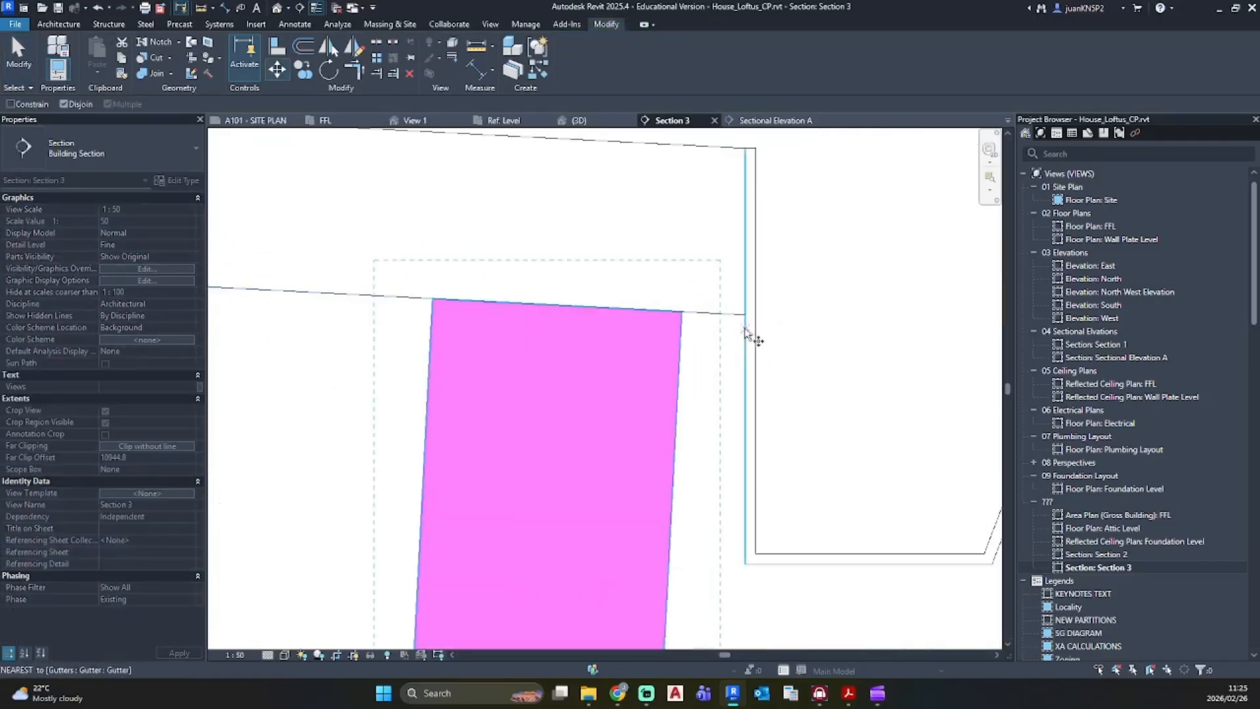
pyautogui.click(681, 312)
pyautogui.scroll(2, 744, 312)
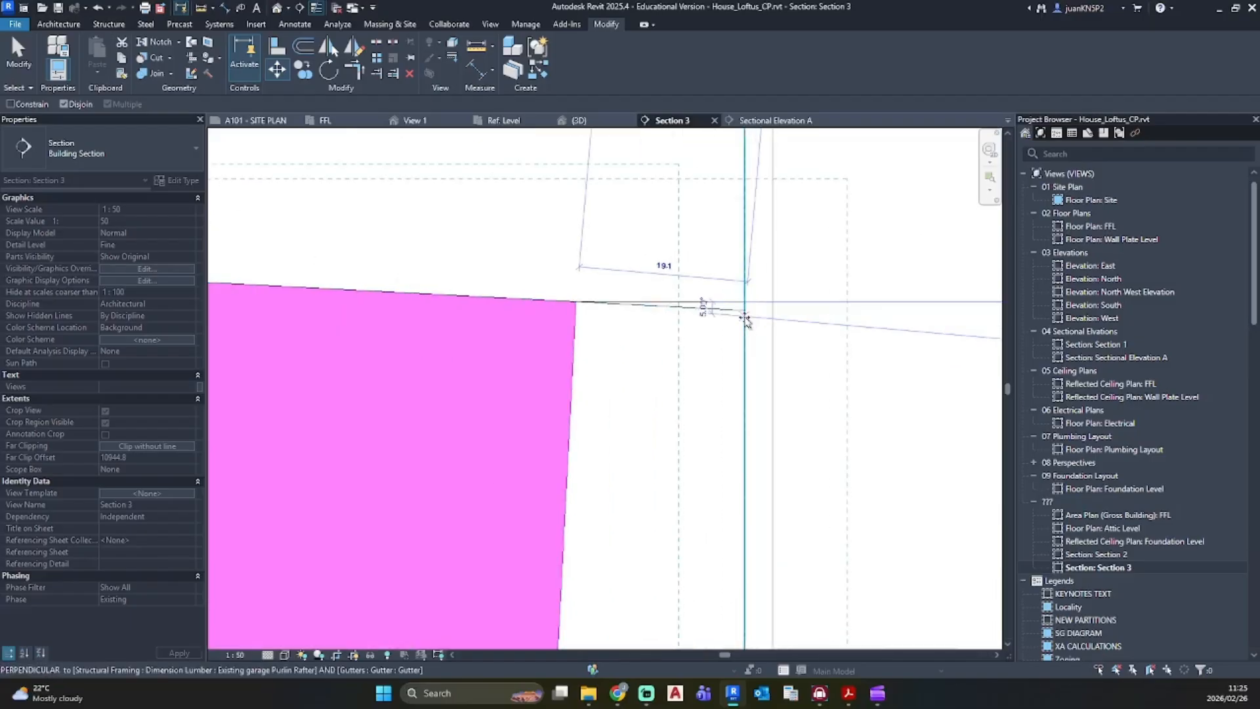
pyautogui.click(744, 311)
pyautogui.click(678, 354)
pyautogui.scroll(-9, 656, 363)
pyautogui.moveTo(596, 383)
pyautogui.mouseDown(button='middle')
pyautogui.moveTo(554, 405)
pyautogui.moveTo(641, 394)
pyautogui.moveTo(683, 368)
pyautogui.mouseUp(button='middle')
pyautogui.scroll(-3, 556, 407)
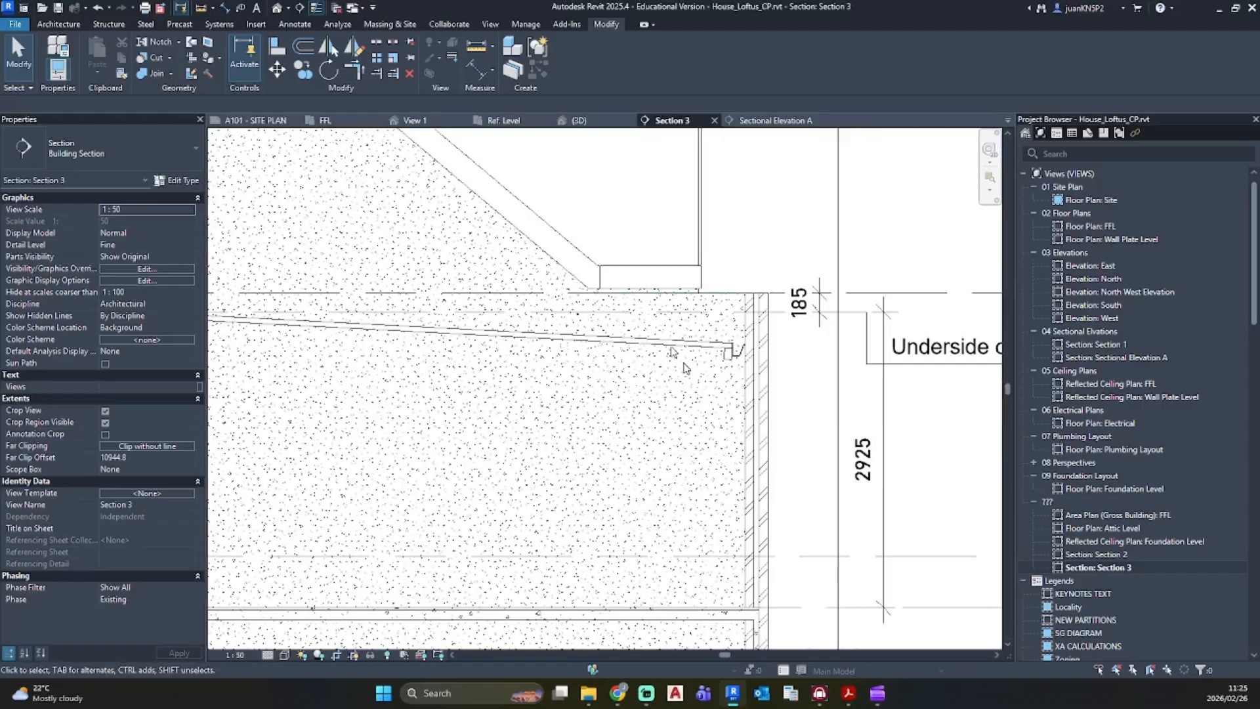
# Step: Hide the Garage IBR Sheeting roof in the 3D view and inspect the purlin rafter beside the gutter
pyautogui.click(277, 7)
pyautogui.rightClick(561, 425)
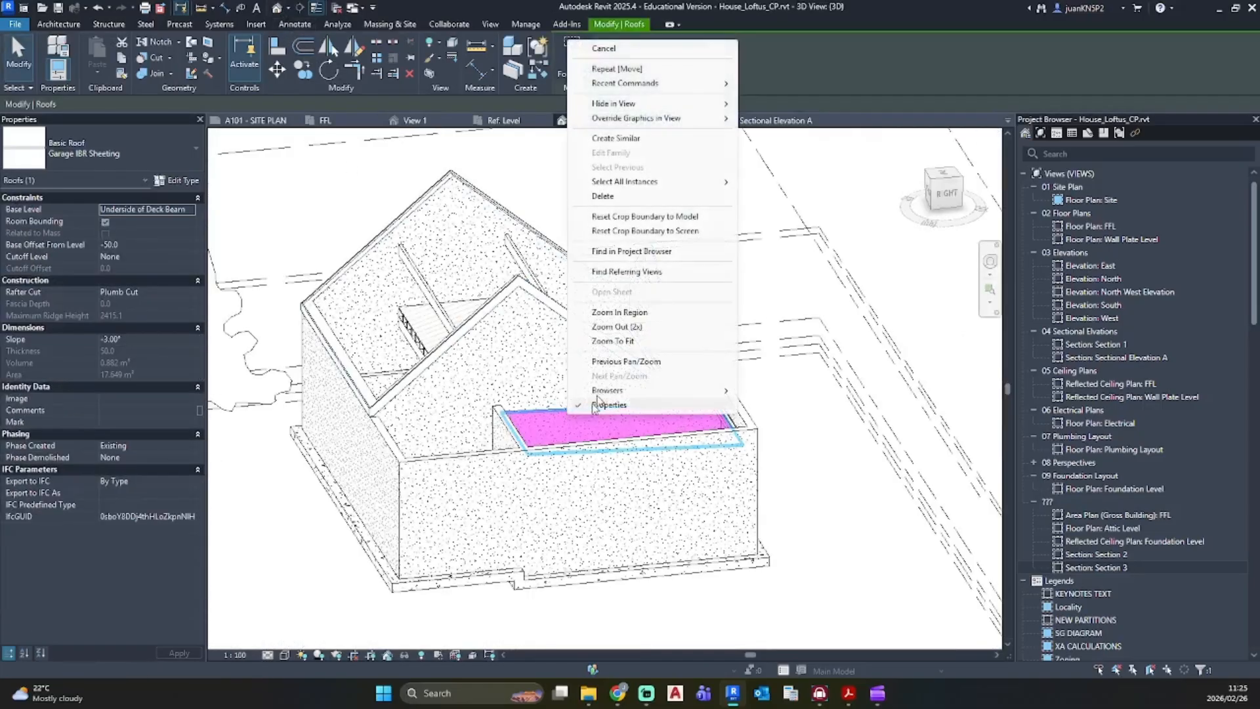
pyautogui.moveTo(712, 105)
pyautogui.click(775, 104)
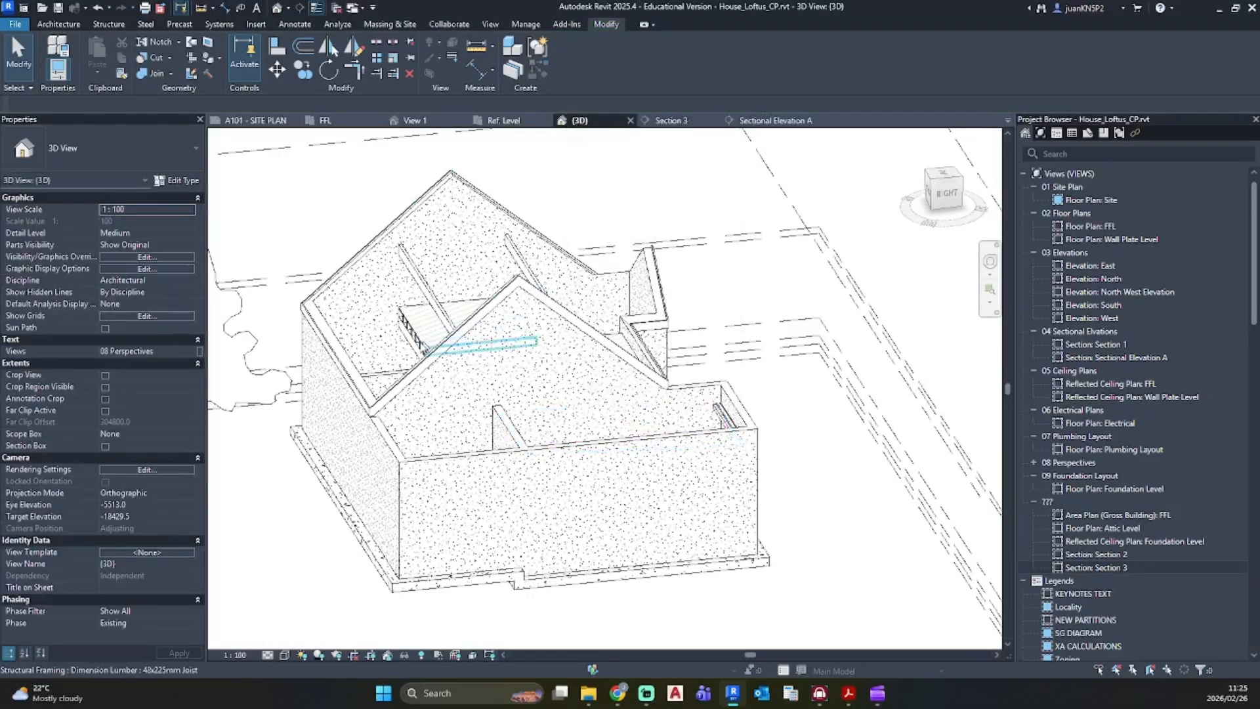
pyautogui.keyDown('shift'); pyautogui.moveTo(499, 401); pyautogui.dragTo(521, 408, button='middle'); pyautogui.keyUp('shift')
pyautogui.scroll(6, 824, 391)
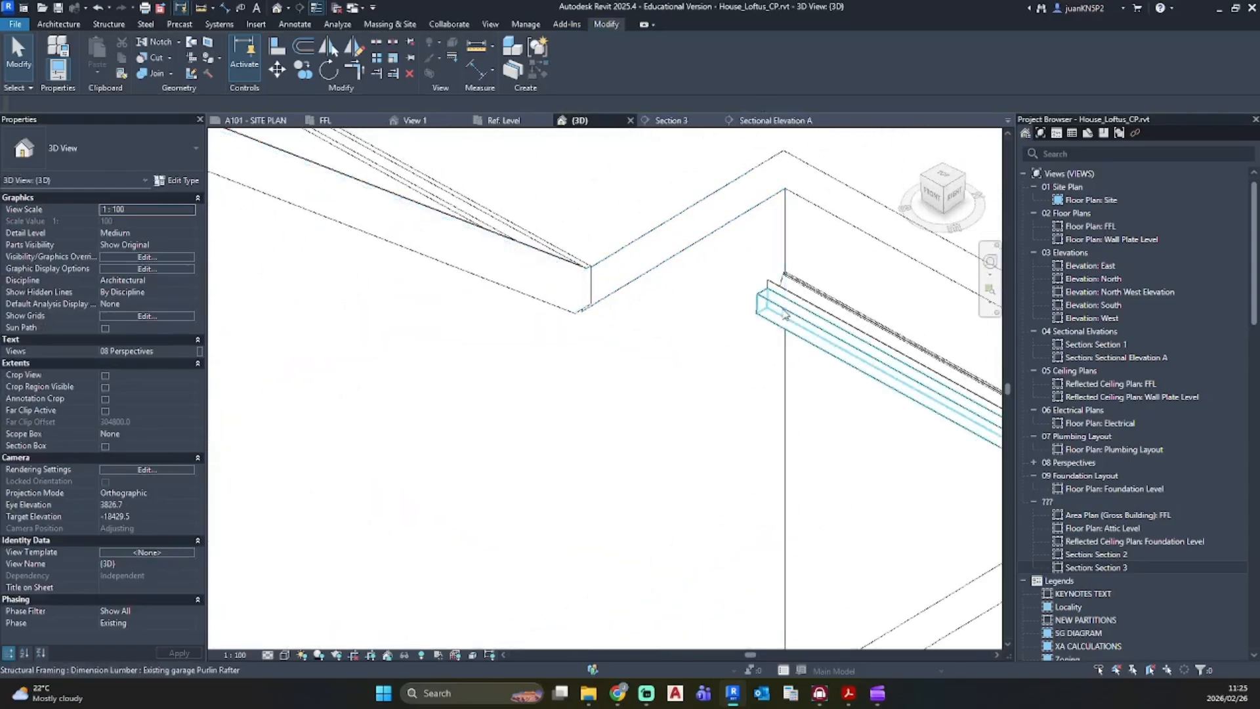
pyautogui.click(754, 324)
pyautogui.keyDown('shift'); pyautogui.moveTo(762, 424); pyautogui.dragTo(734, 316, button='middle'); pyautogui.keyUp('shift')
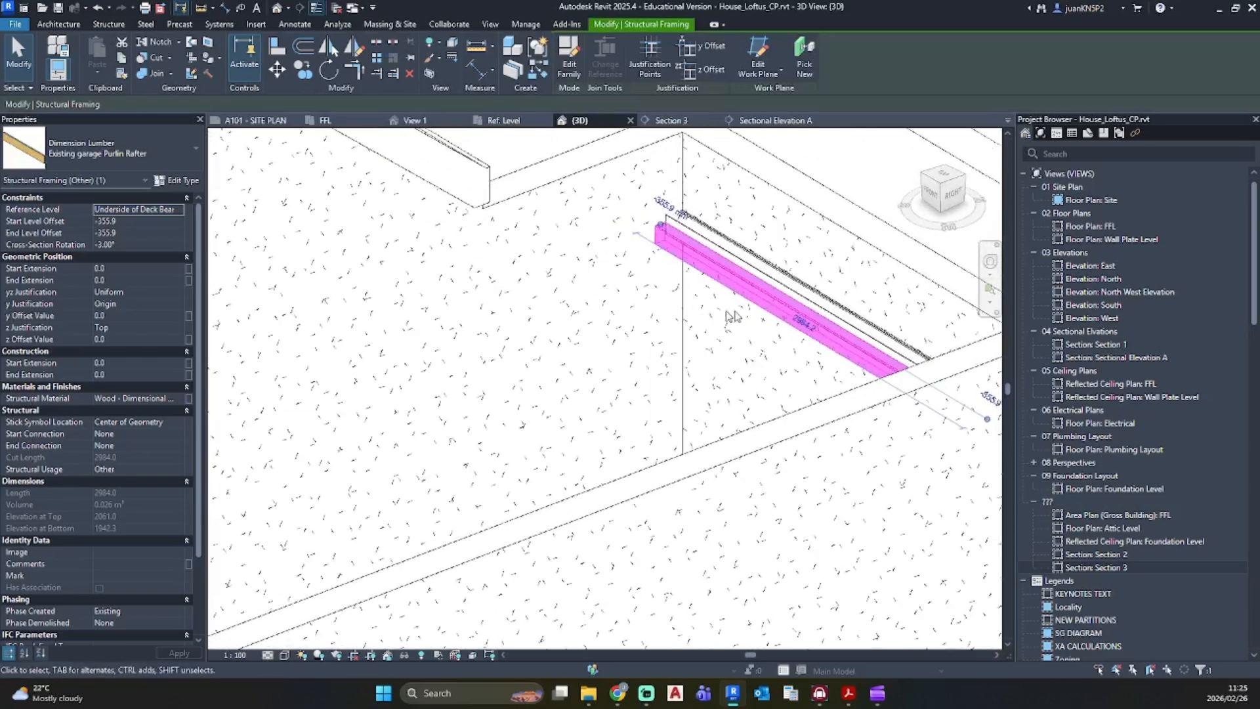
pyautogui.press('Escape')
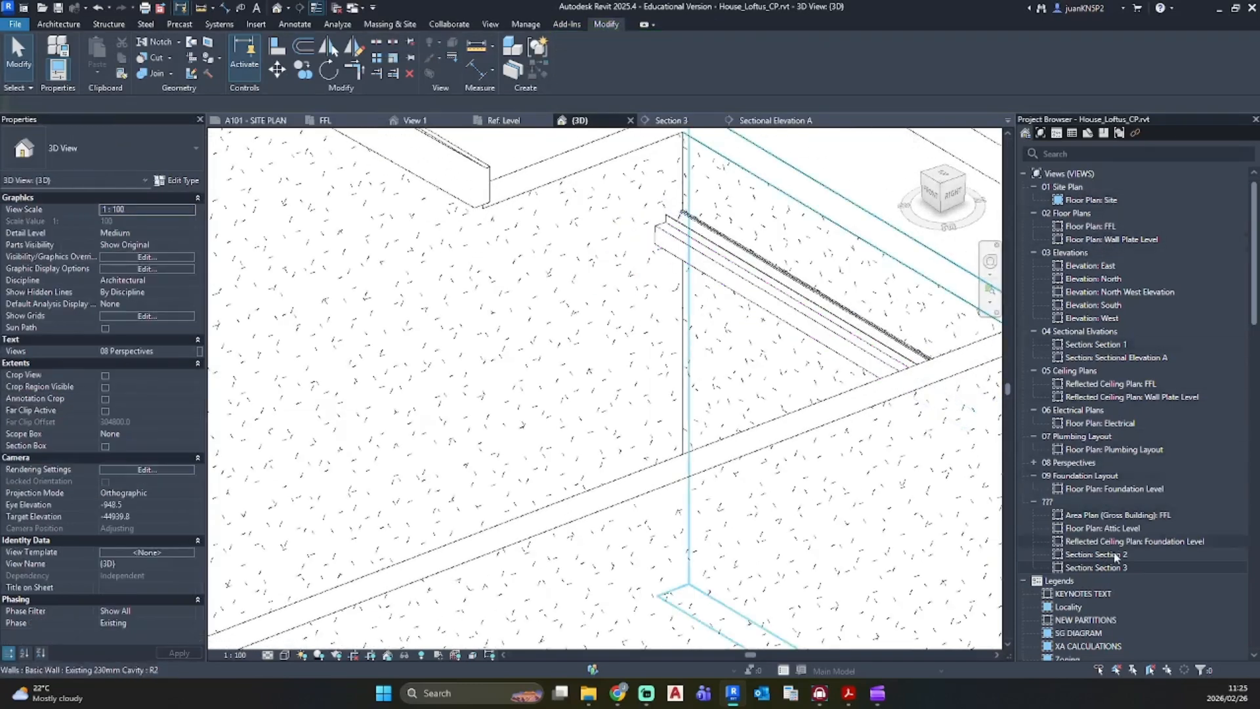
# Step: Reopen Section 3 and compare it with the garage roof purlin layout in the reference PDF
pyautogui.doubleClick(1109, 566)
pyautogui.scroll(3, 722, 358)
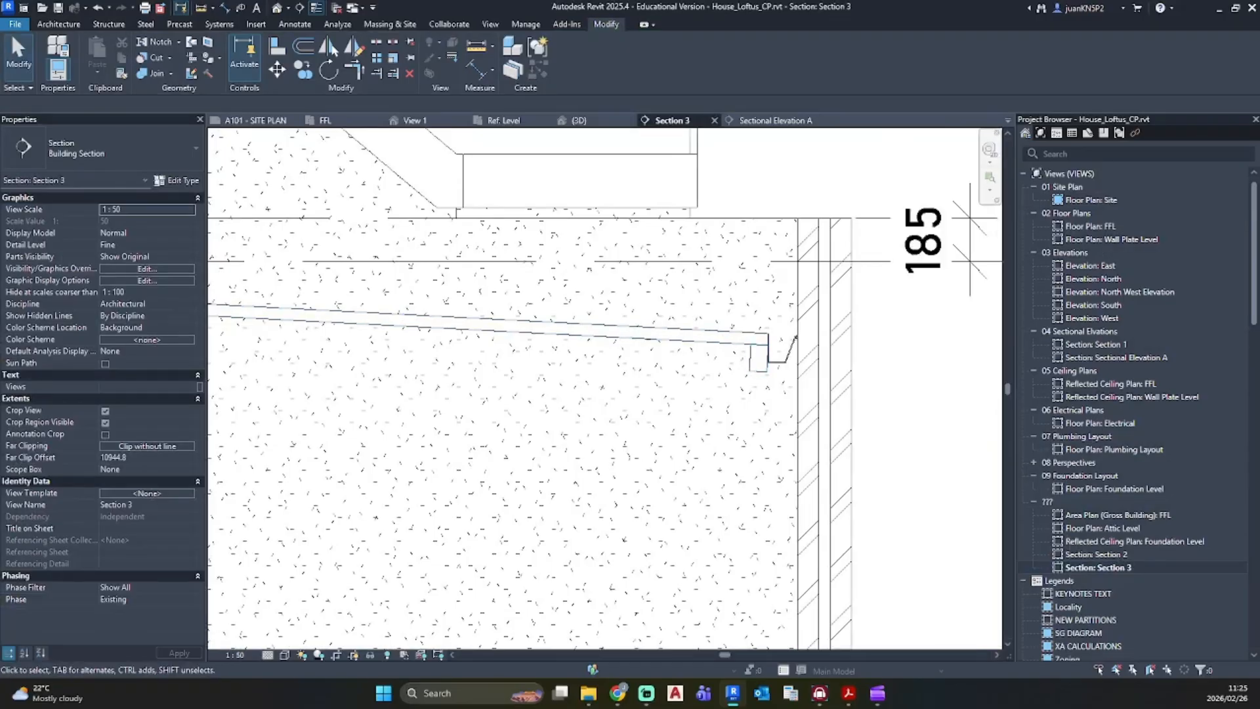
pyautogui.hotkey('alt', 'Tab')
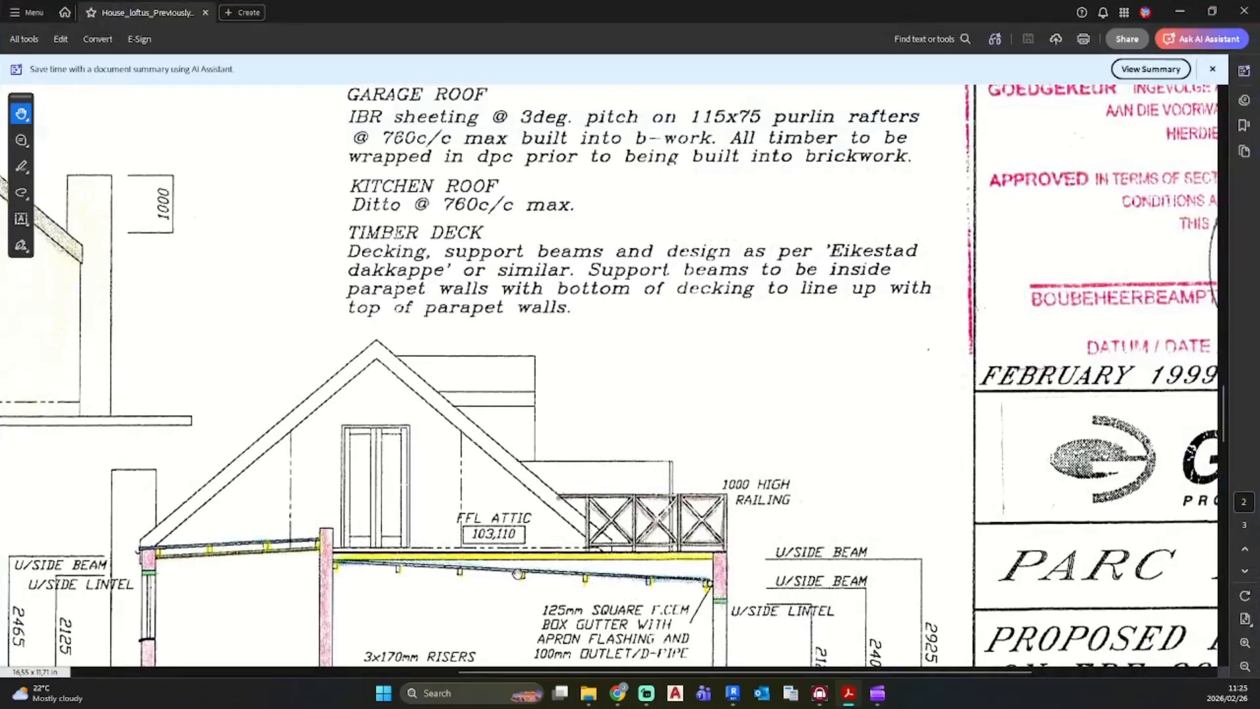
pyautogui.hotkey('alt', 'Tab')
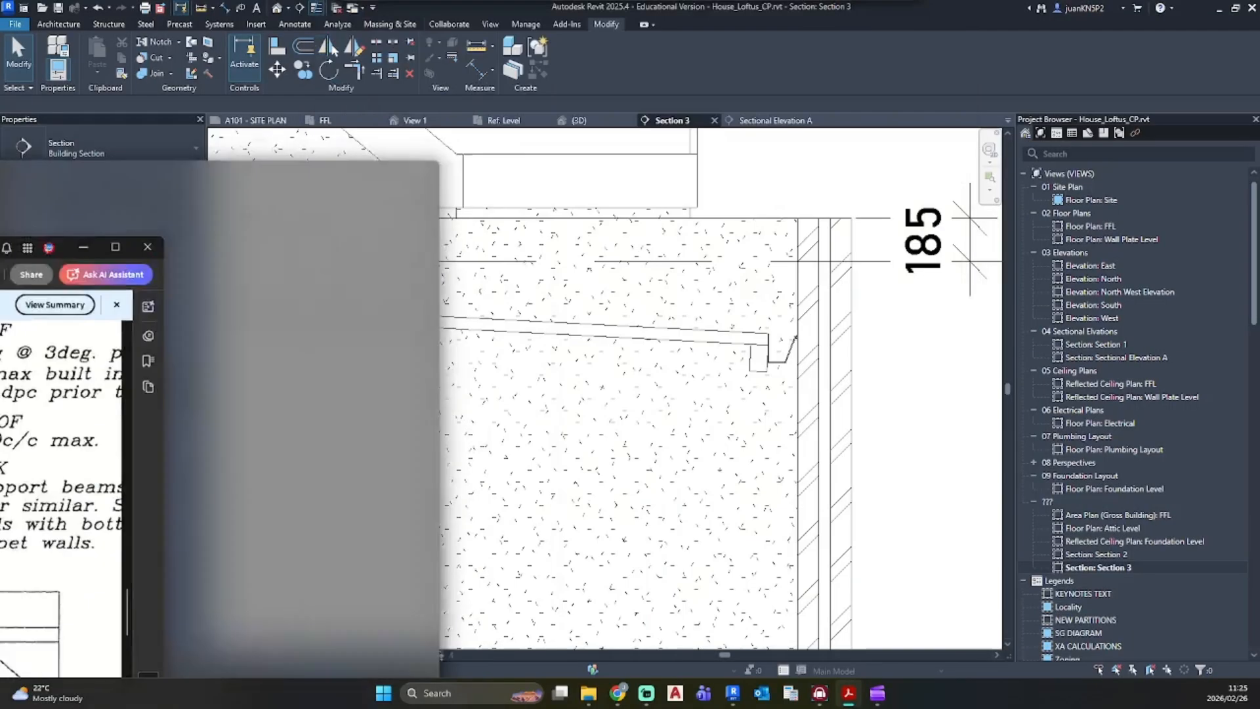
pyautogui.click(736, 366)
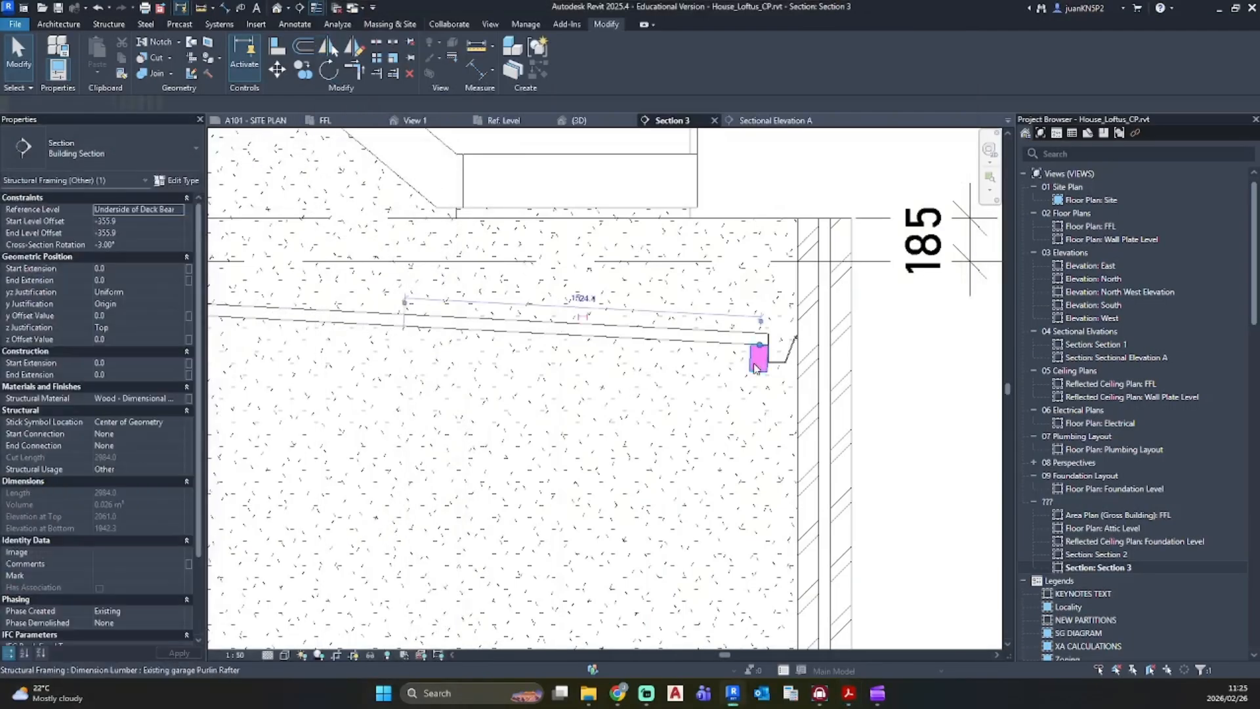
pyautogui.scroll(-3, 656, 366)
pyautogui.press('a')
pyautogui.press('r')
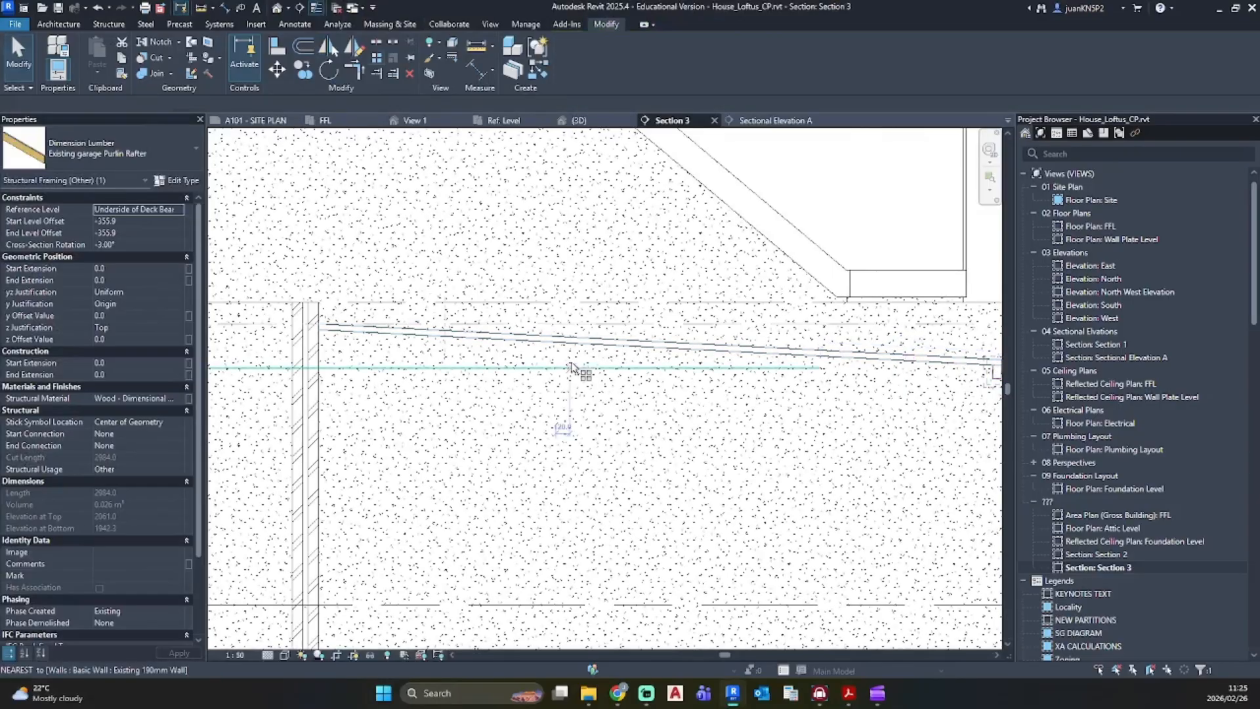
pyautogui.scroll(5, 873, 367)
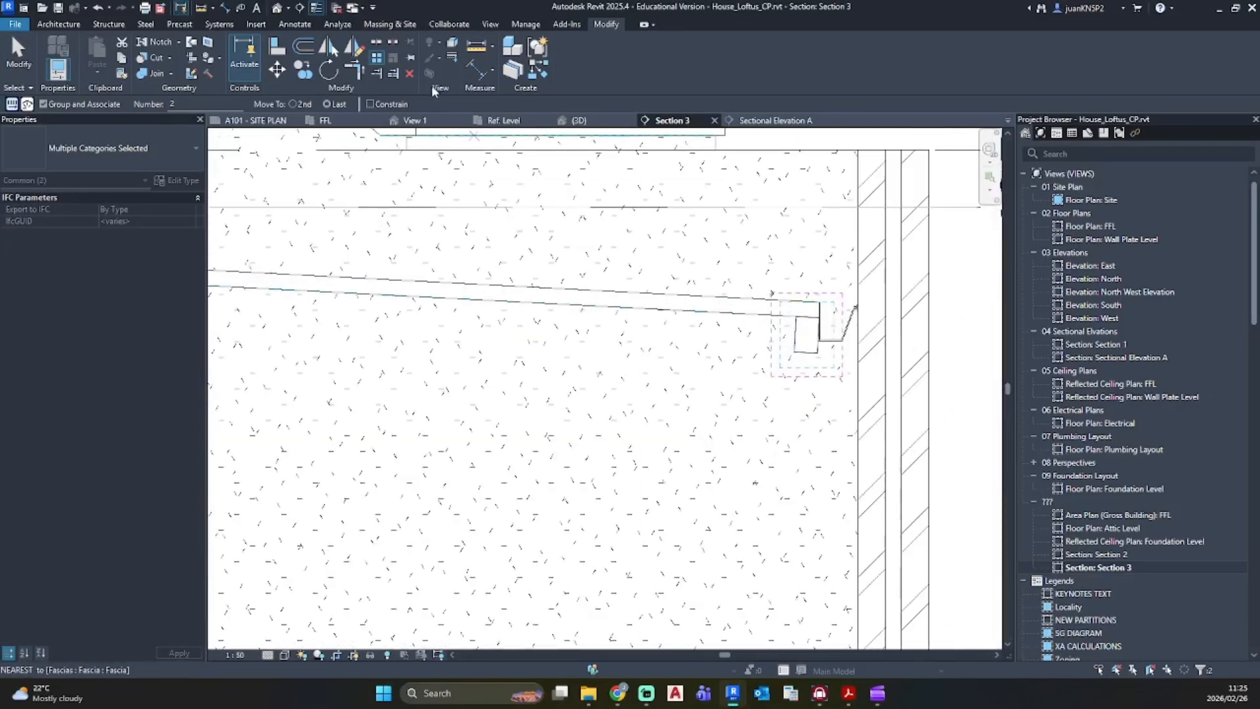
pyautogui.click(797, 315)
pyautogui.scroll(-2, 266, 297)
pyautogui.scroll(3, 269, 299)
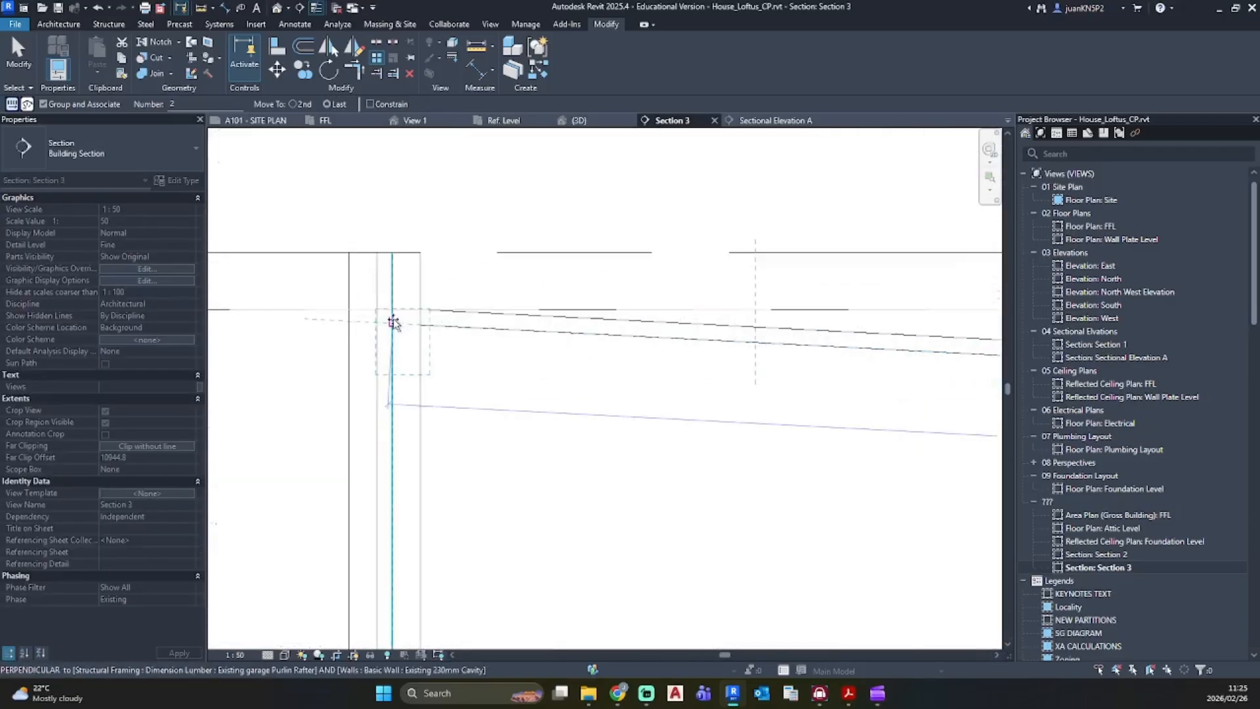
pyautogui.click(441, 328)
pyautogui.scroll(-3, 788, 361)
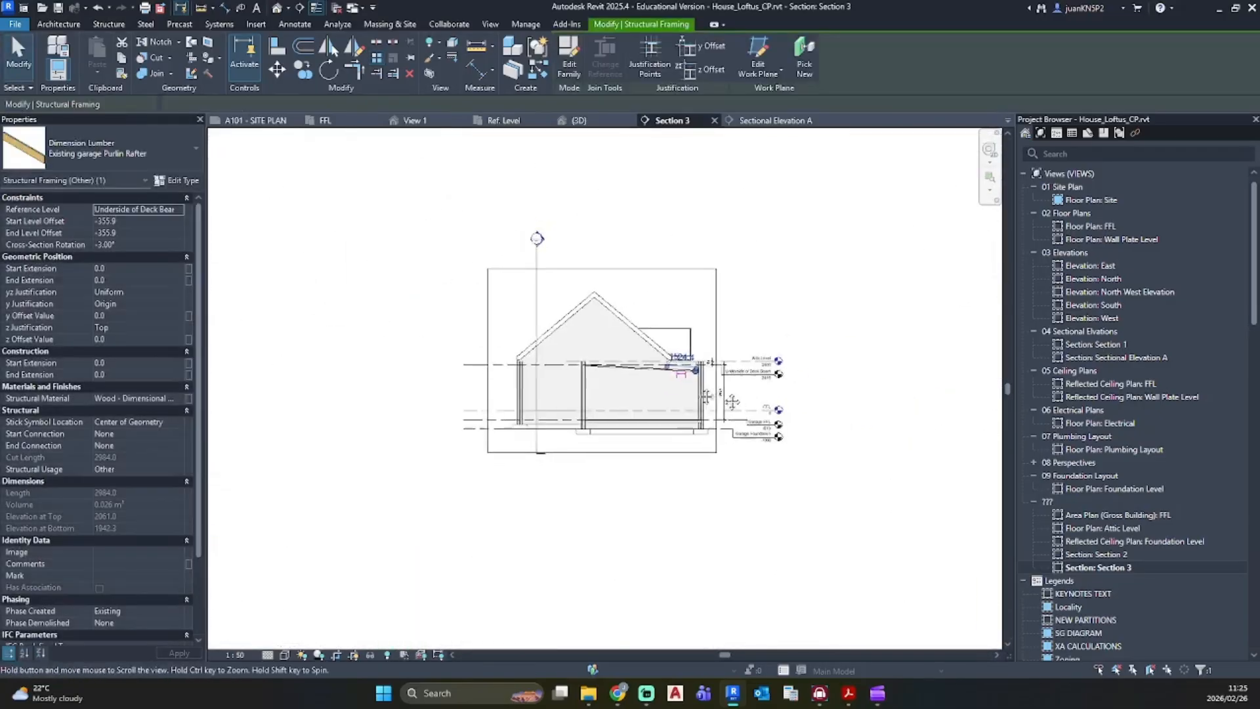
# Step: Array the purlin rafter up the roof slope from the gutter, placing the last member against the inner cavity wall
pyautogui.scroll(6, 559, 325)
pyautogui.scroll(5, 559, 325)
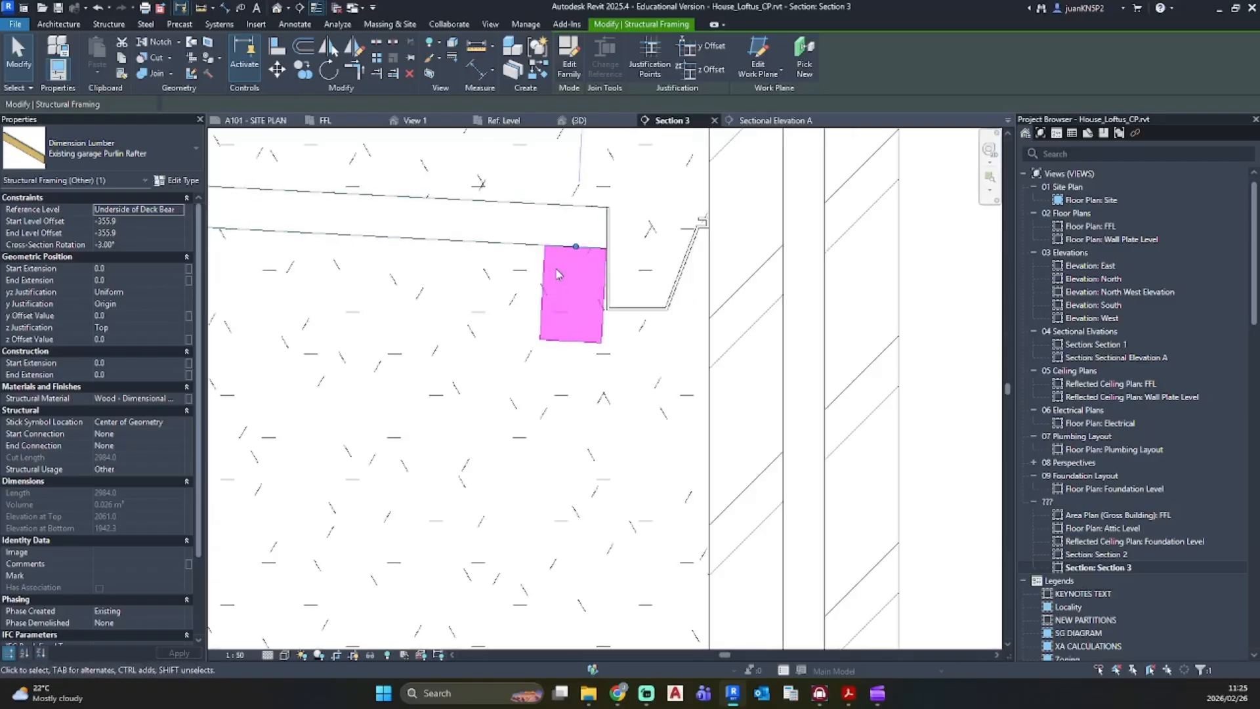
pyautogui.press('a')
pyautogui.press('r')
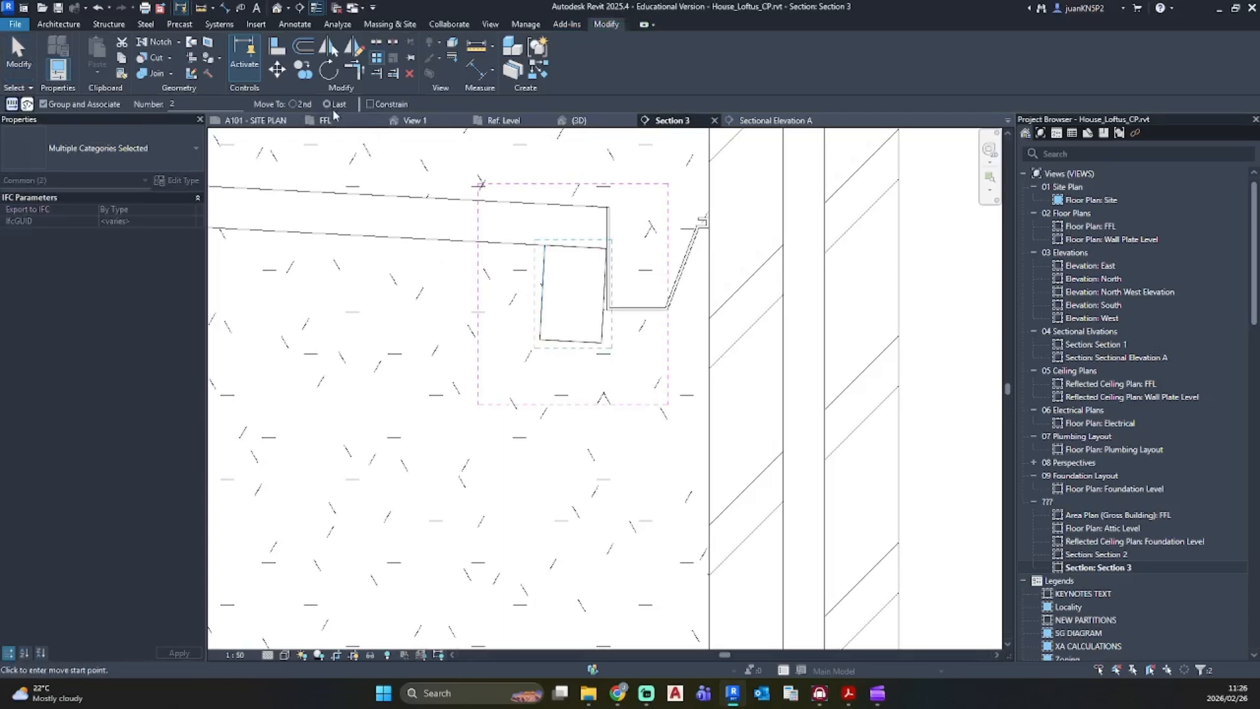
pyautogui.click(539, 340)
pyautogui.scroll(-4, 417, 347)
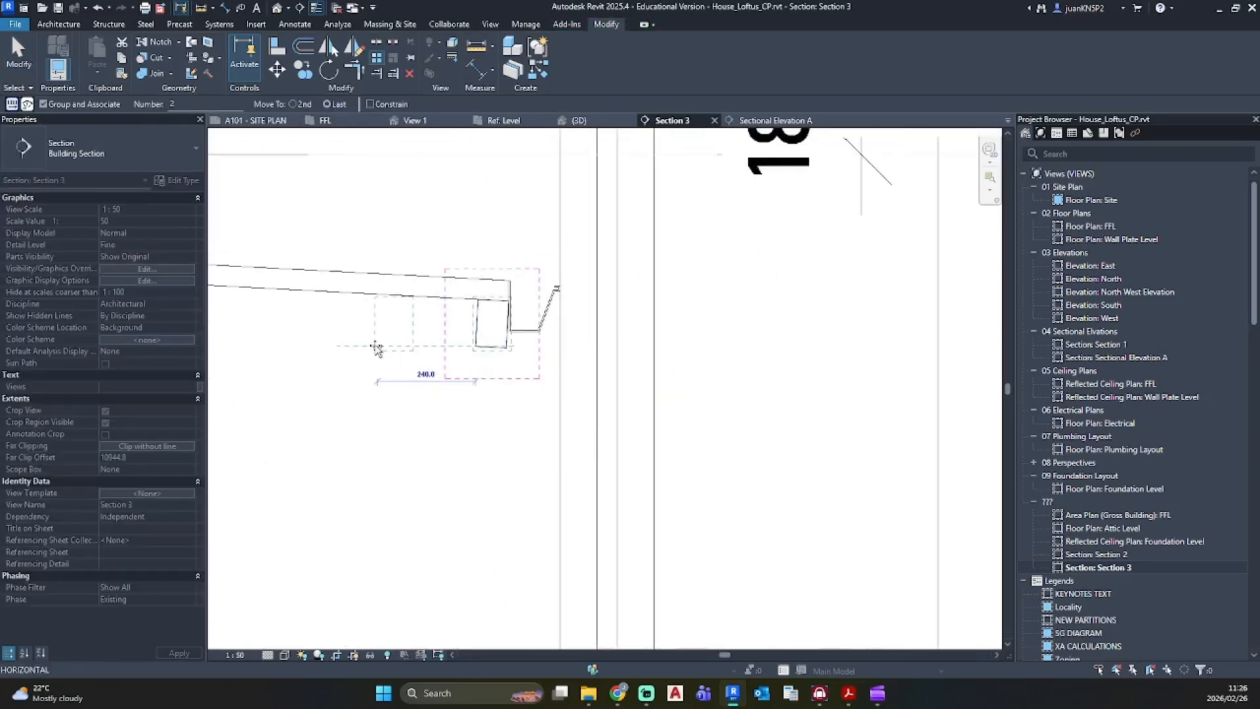
pyautogui.moveTo(374, 350); pyautogui.dragTo(1012, 384, button='middle')
pyautogui.scroll(1, 371, 355)
pyautogui.moveTo(371, 354); pyautogui.dragTo(770, 369, button='middle')
pyautogui.moveTo(398, 335); pyautogui.dragTo(895, 388, button='middle')
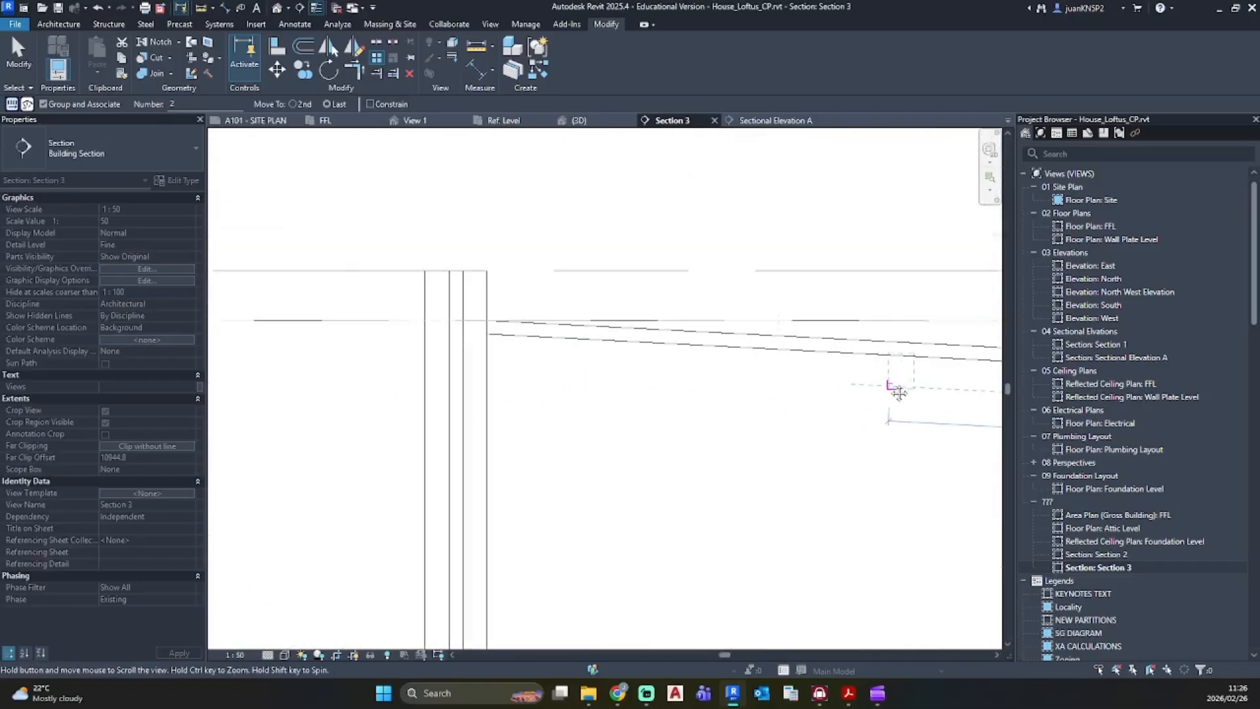
pyautogui.click(494, 360)
pyautogui.press('Return')
# Step: Set the purlin array count to 7
pyautogui.scroll(-5, 472, 375)
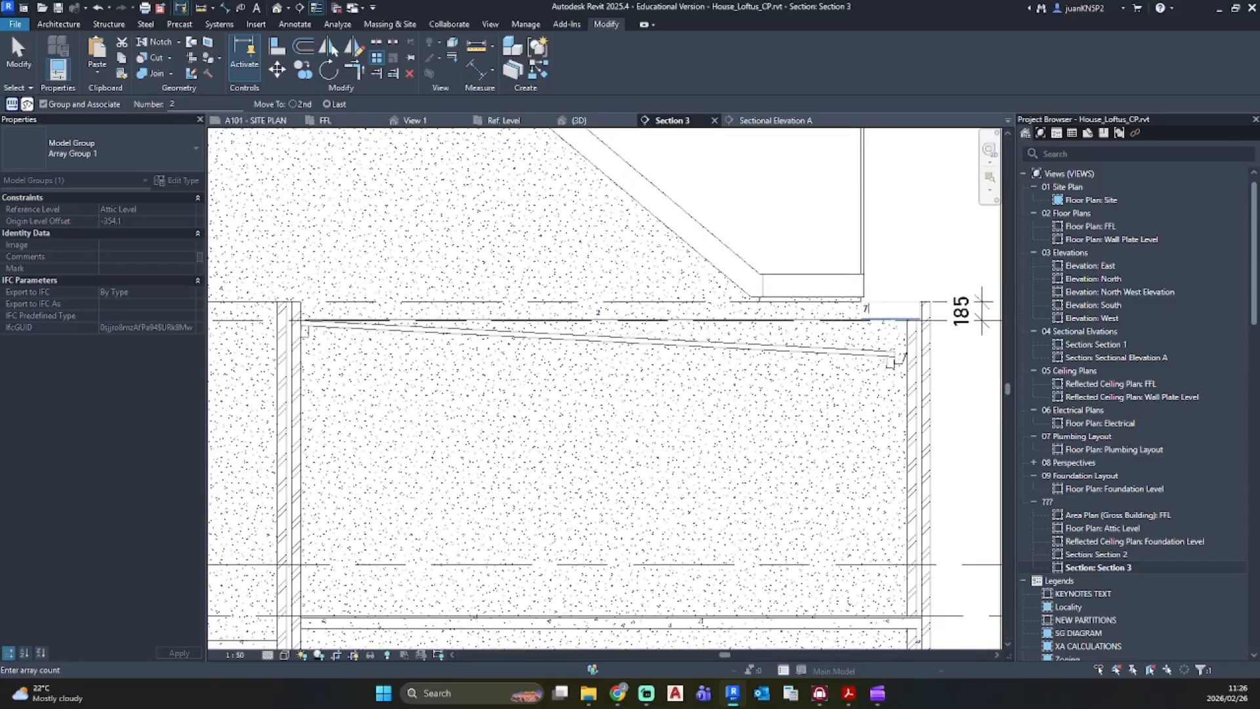
pyautogui.press('Return')
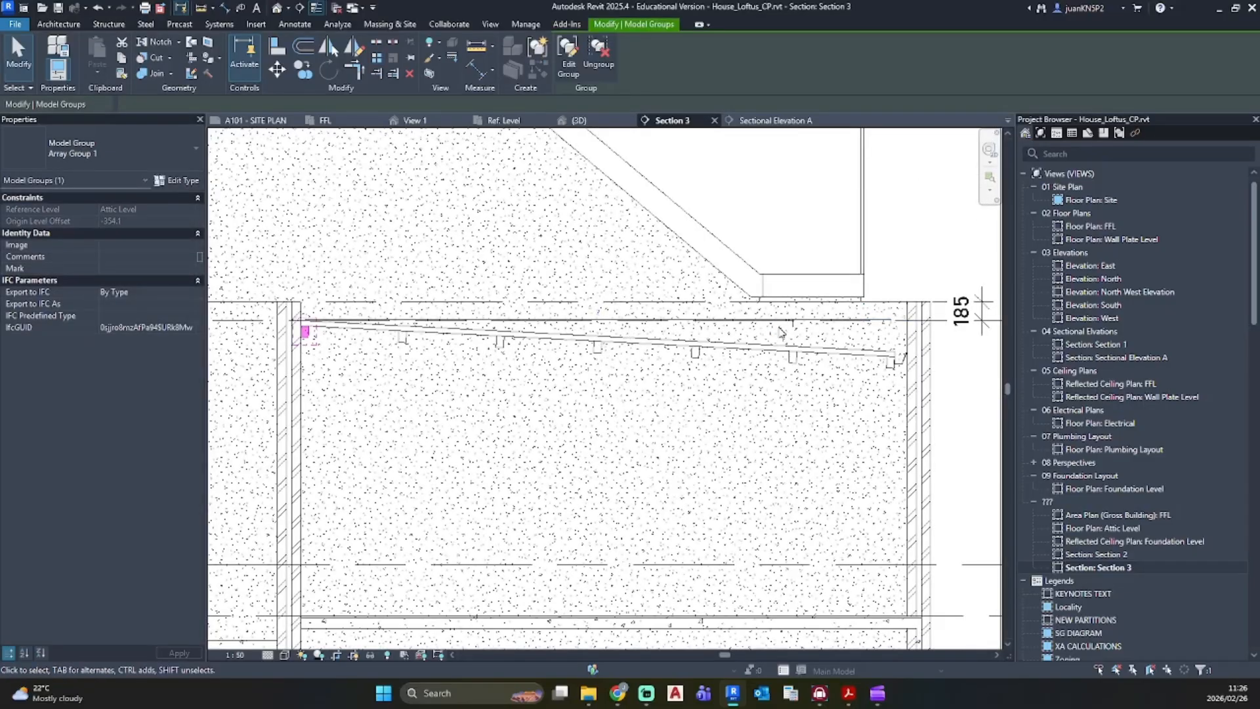
pyautogui.press('Escape')
pyautogui.scroll(-4, 707, 408)
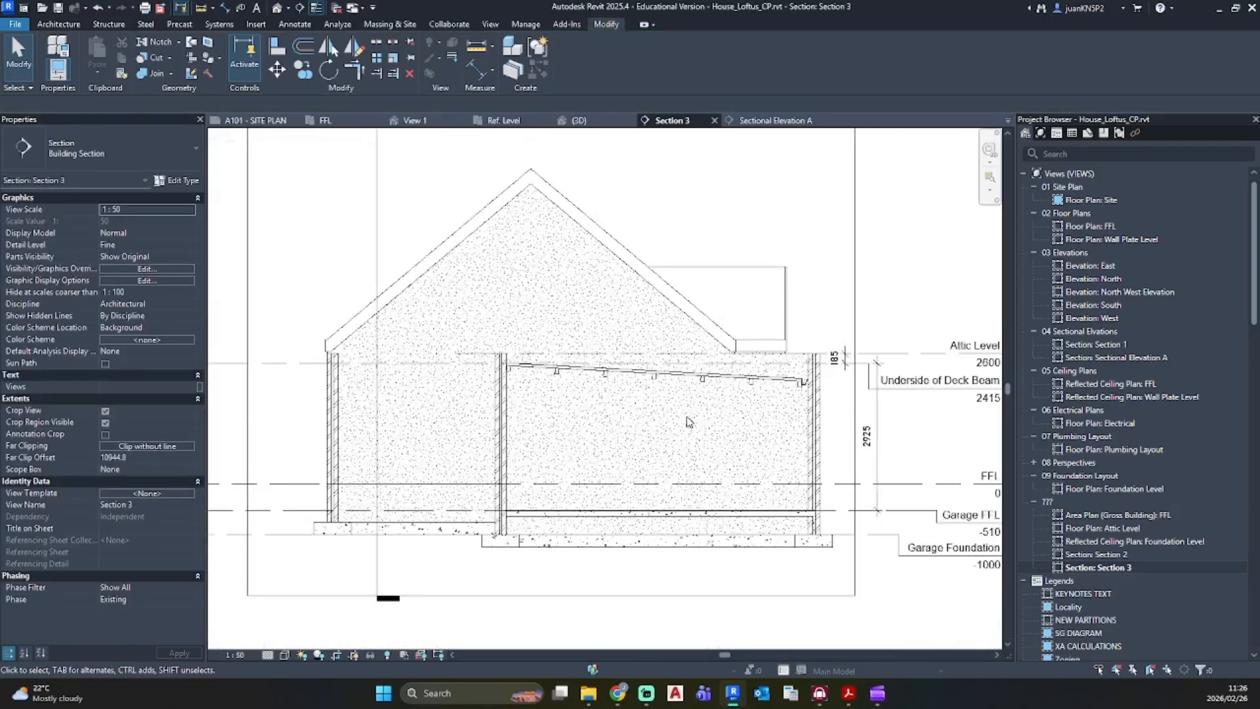
# Step: Examine the arrayed garage purlins in the 3D view from the right side of the house
pyautogui.click(280, 8)
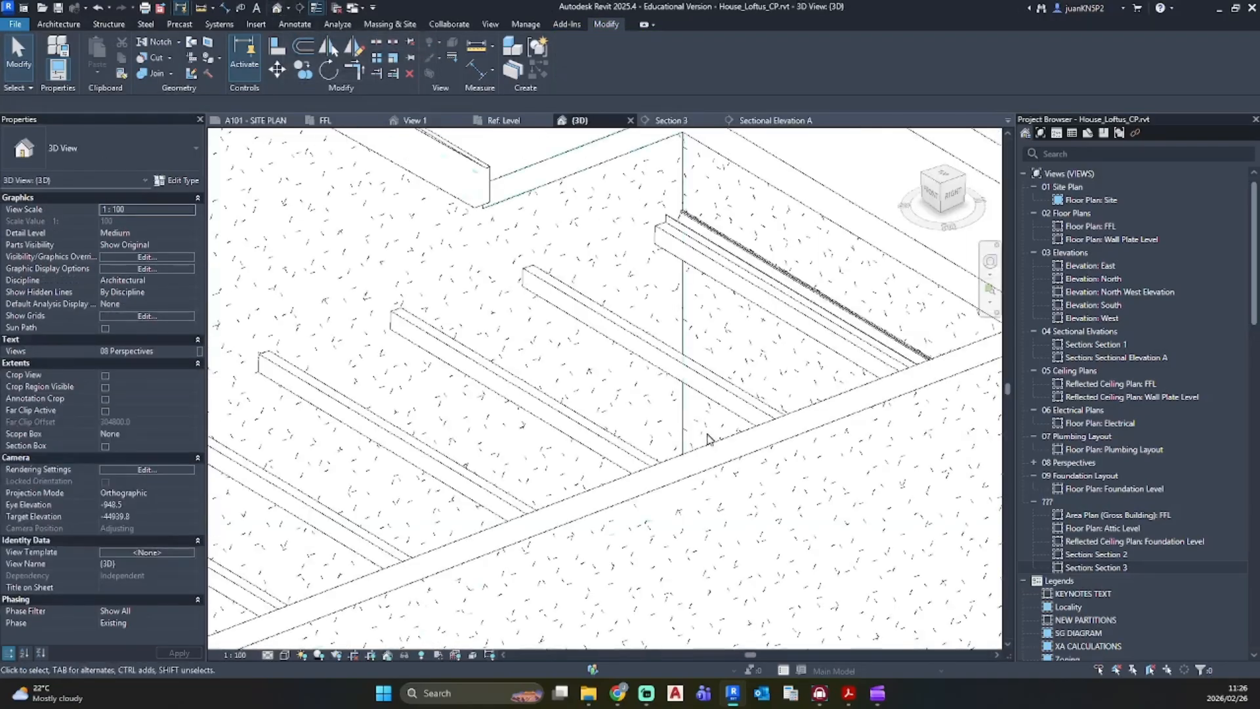
pyautogui.keyDown('shift'); pyautogui.moveTo(498, 394); pyautogui.dragTo(591, 420, button='middle'); pyautogui.keyUp('shift')
pyautogui.click(1111, 567)
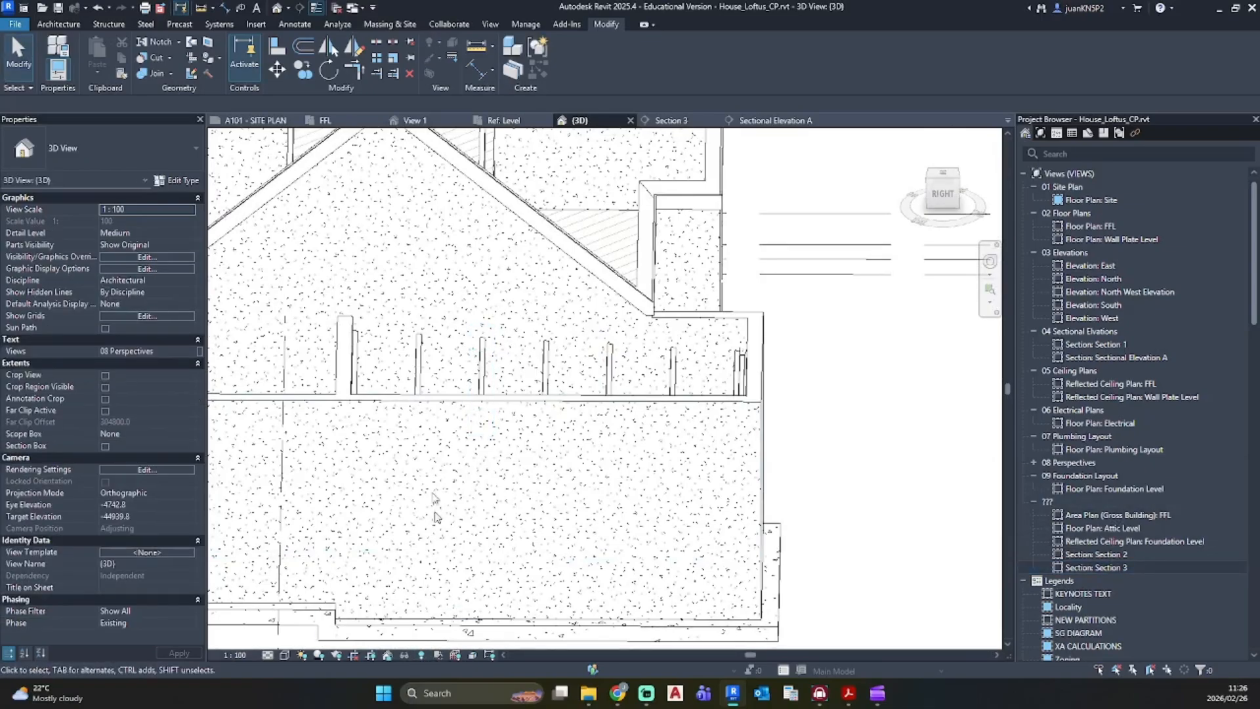
# Step: Reveal the hidden elements in the 3D view, hide the garage roof's whole category and leave the reveal mode
pyautogui.click(421, 654)
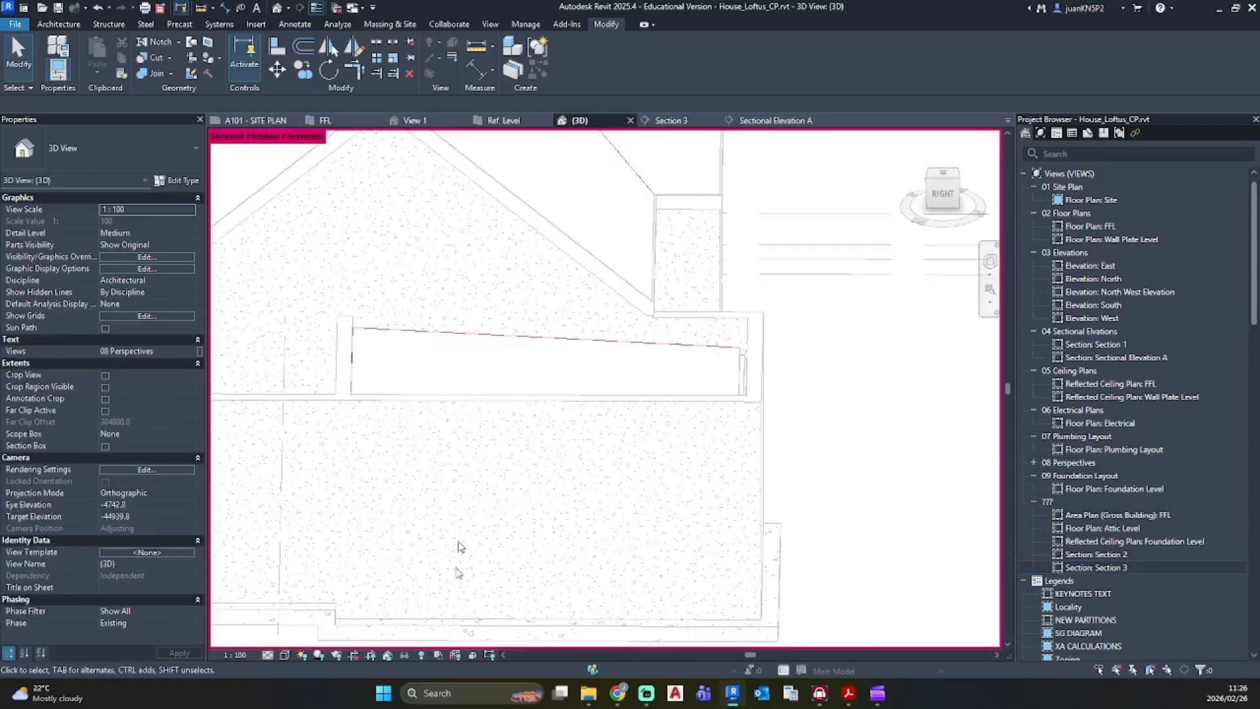
pyautogui.rightClick(496, 339)
pyautogui.moveTo(568, 359)
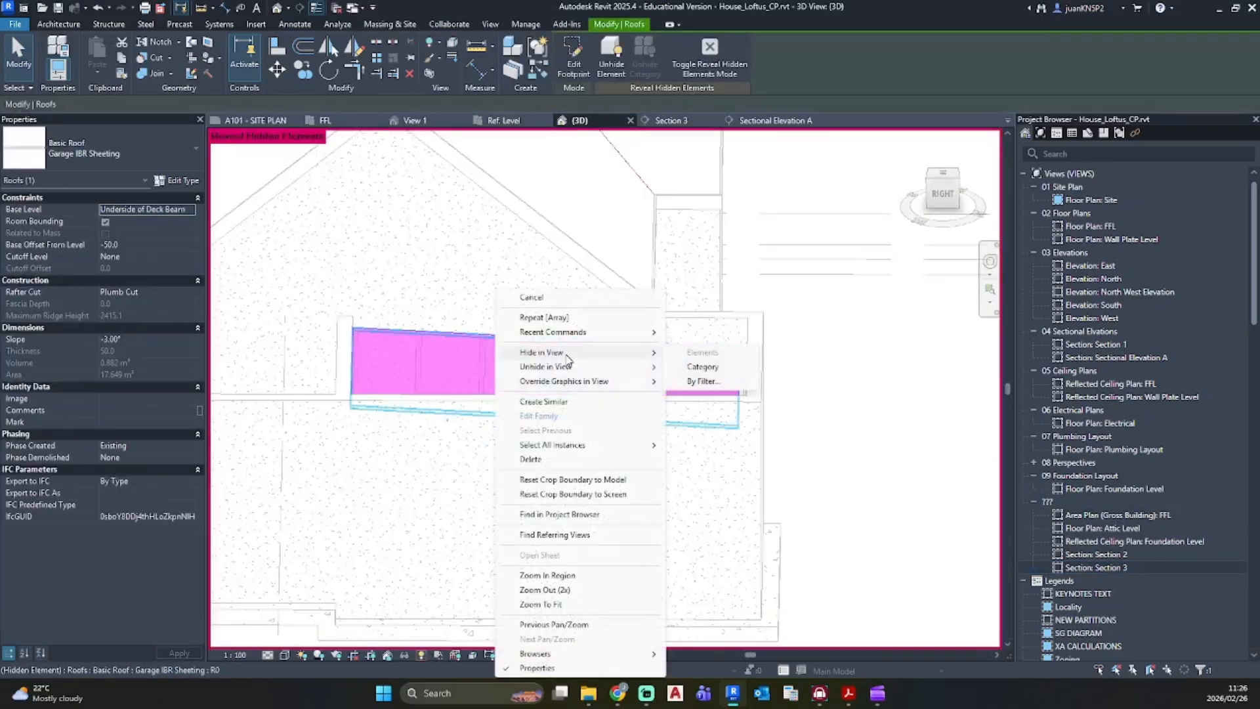
pyautogui.click(673, 368)
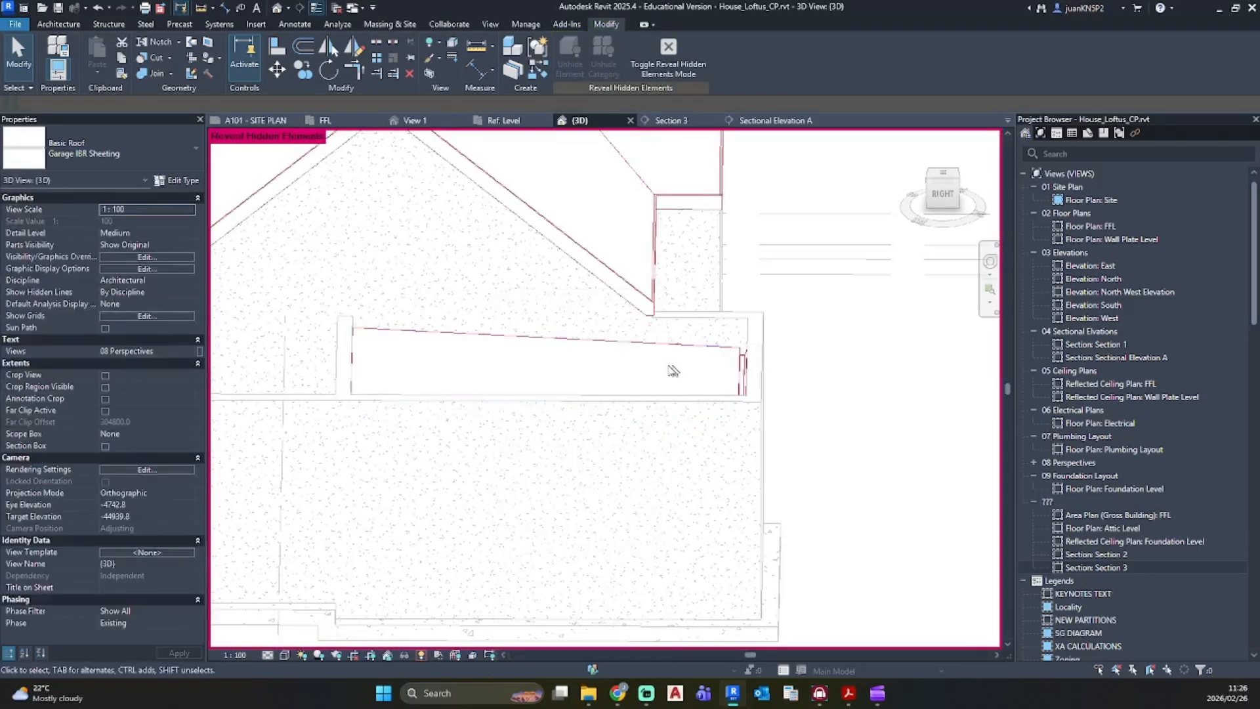
pyautogui.click(420, 655)
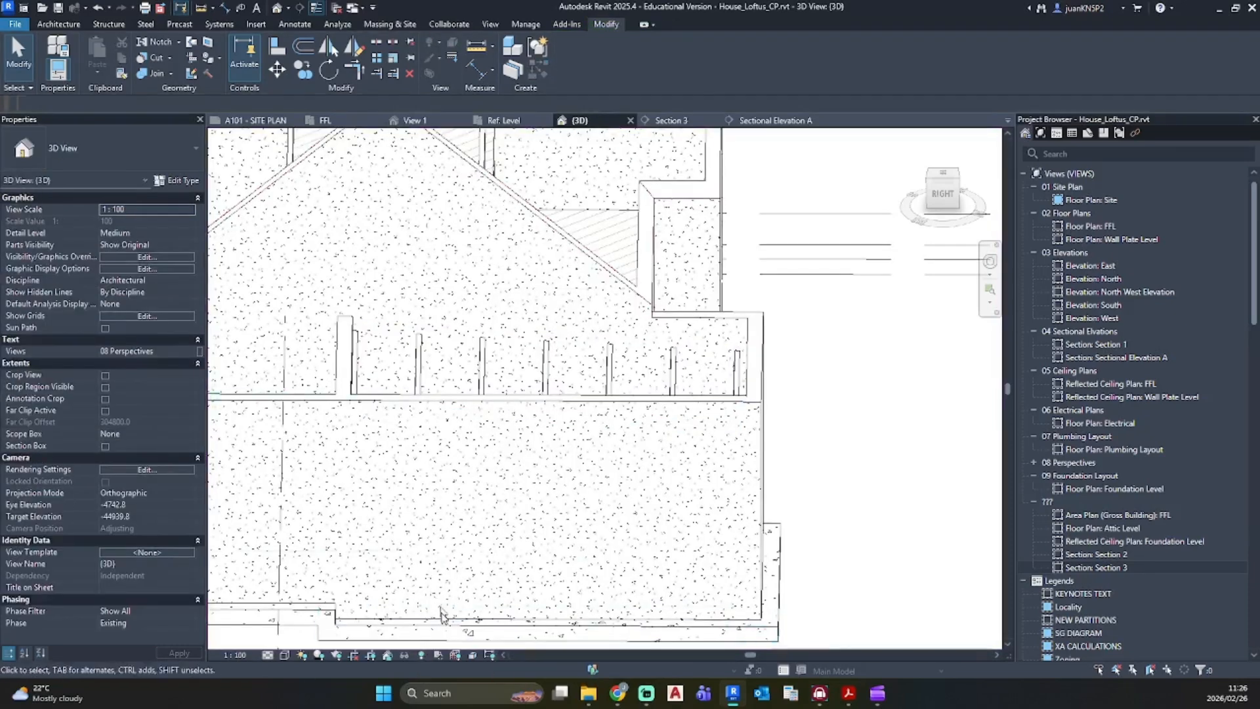
# Step: Reveal the hidden elements again and unhide the Garage IBR Sheeting roof element
pyautogui.click(421, 654)
pyautogui.rightClick(514, 344)
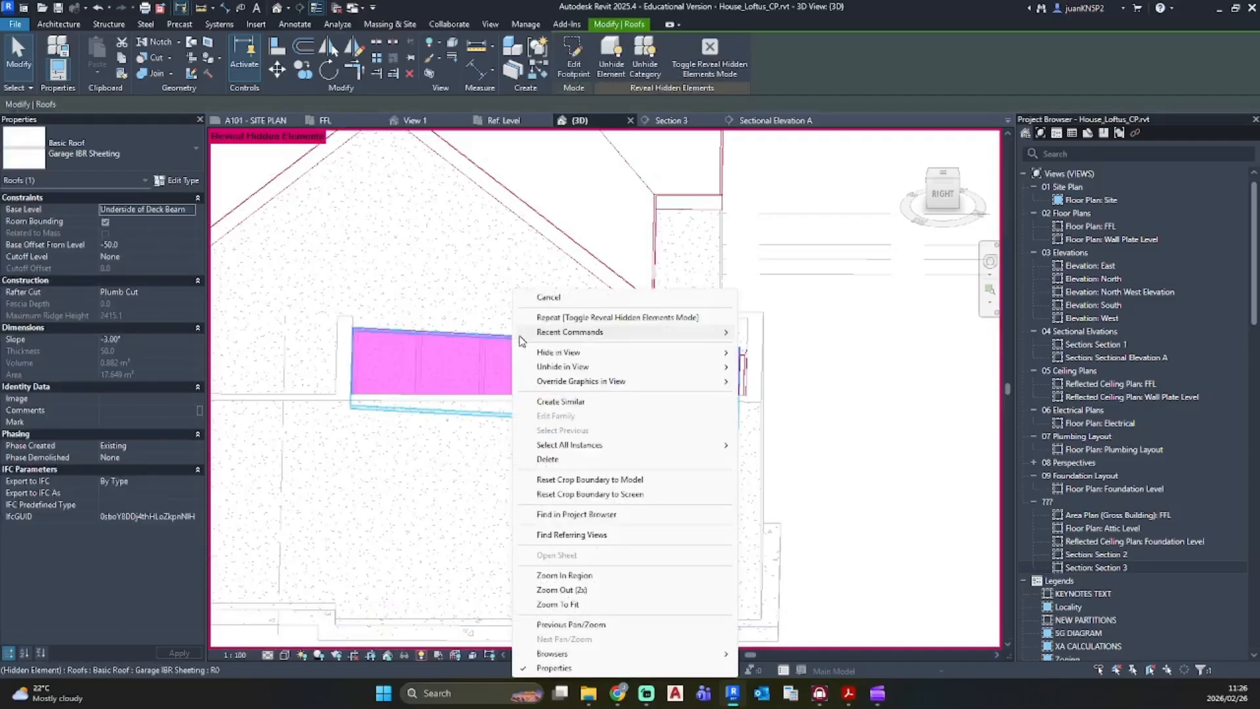
pyautogui.moveTo(578, 366)
pyautogui.click(774, 367)
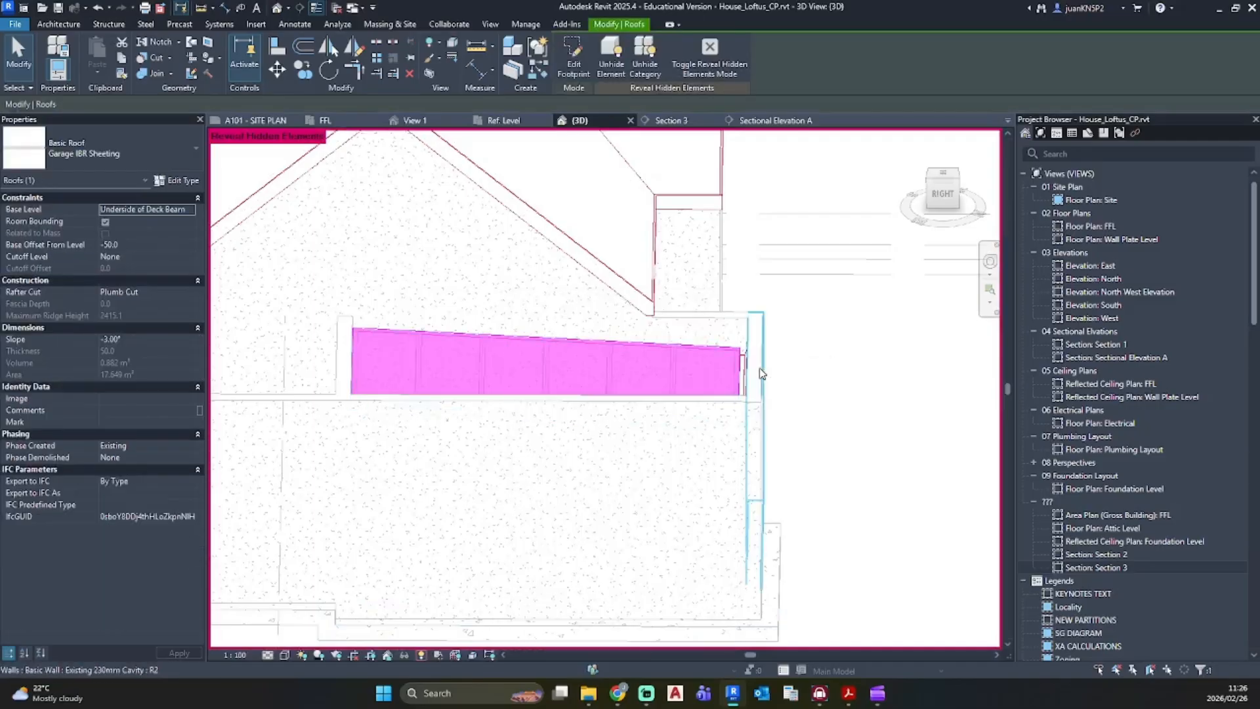
# Step: Unhide the Existing Roof Sheeting of the main house in the 3D view
pyautogui.click(652, 182)
pyautogui.click(641, 186)
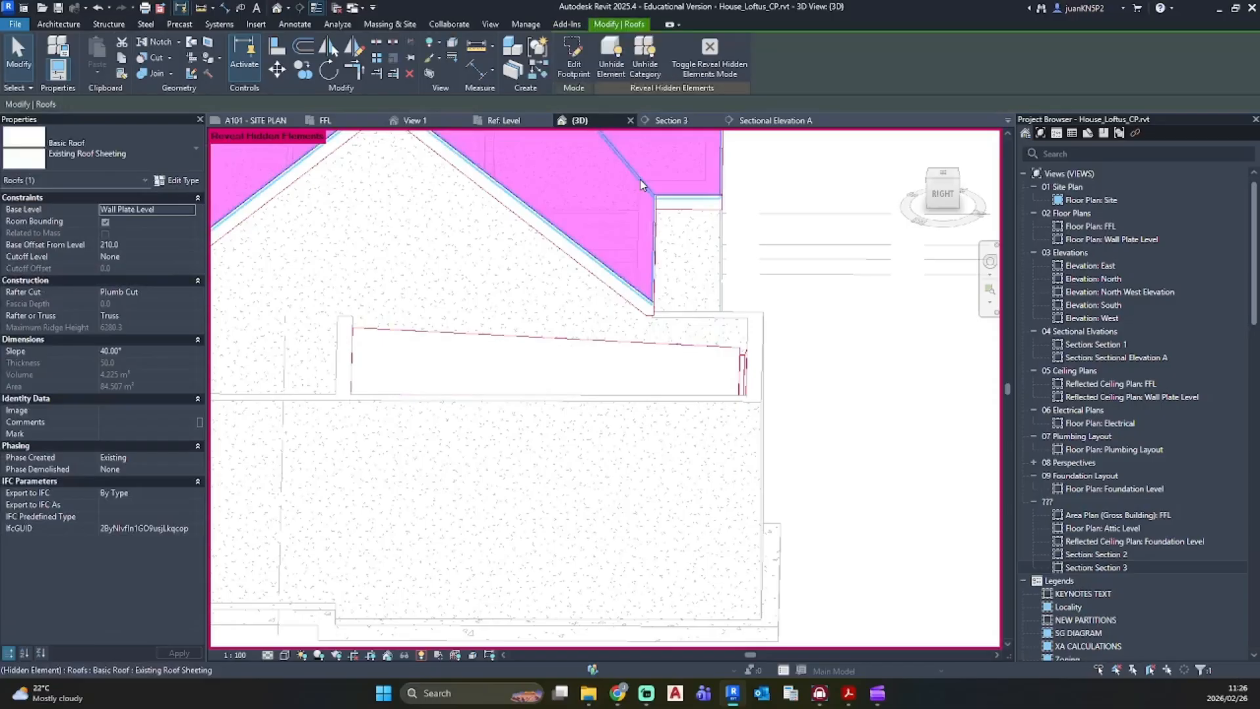
pyautogui.rightClick(633, 189)
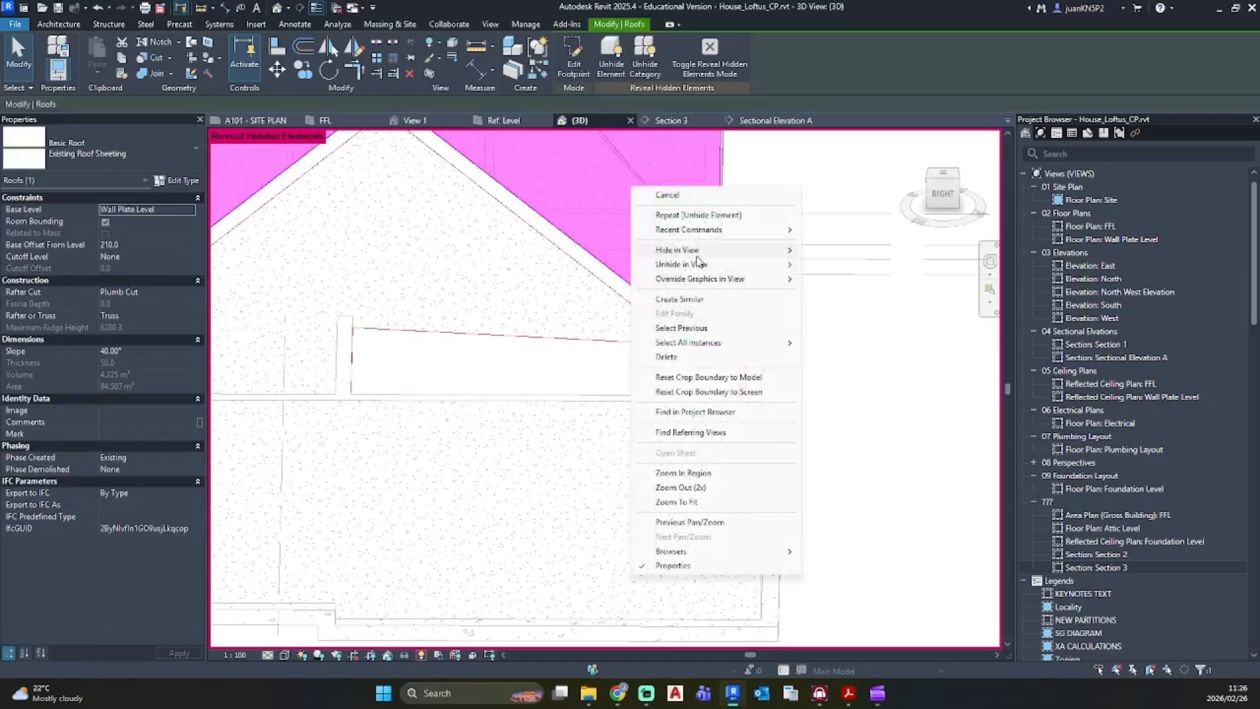
pyautogui.moveTo(699, 265)
pyautogui.click(838, 265)
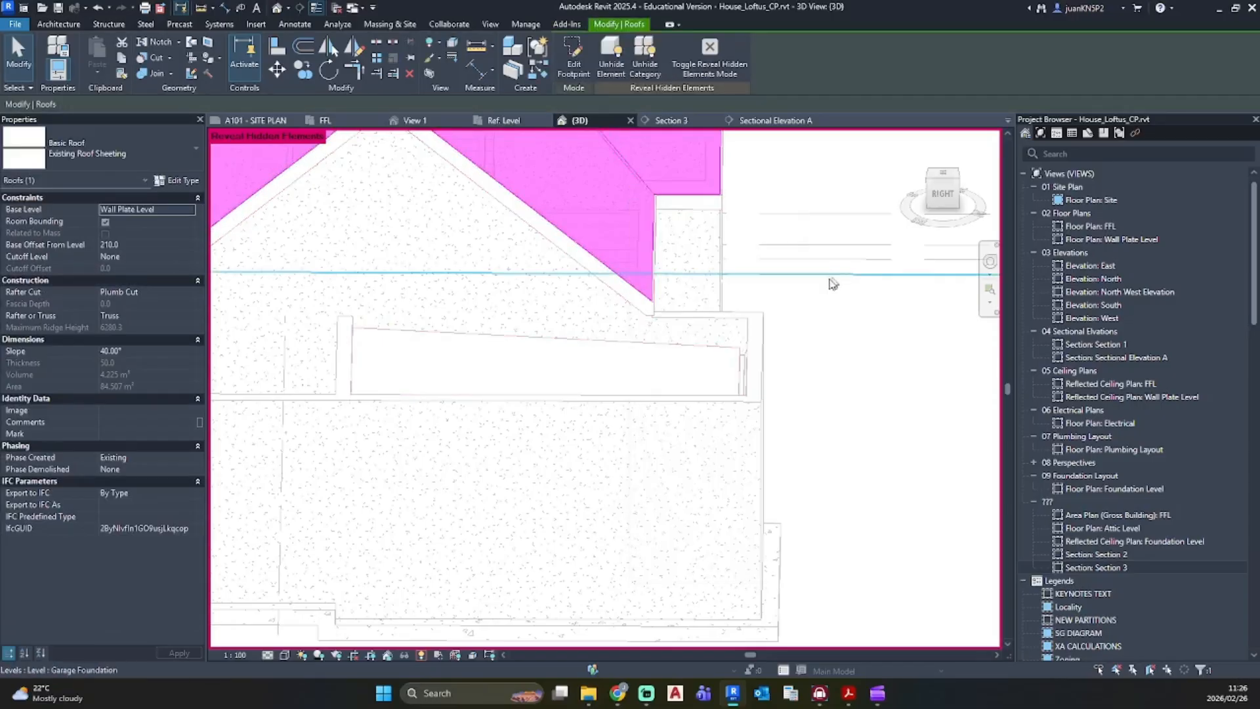
pyautogui.rightClick(624, 225)
pyautogui.click(657, 231)
pyautogui.click(880, 392)
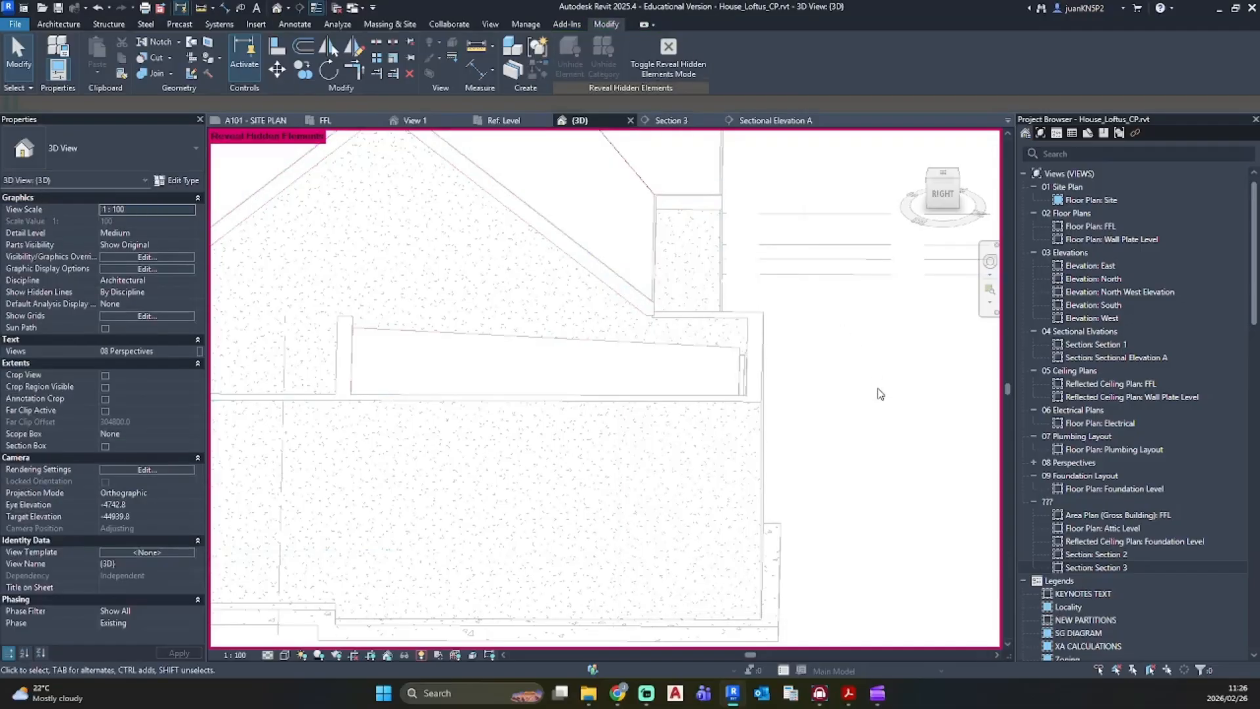
# Step: Select the main house's Existing Roof Sheeting again, apply the unhide once more and leave the reveal mode
pyautogui.scroll(2, 656, 283)
pyautogui.moveTo(656, 282); pyautogui.dragTo(684, 509, button='middle')
pyautogui.click(605, 243)
pyautogui.rightClick(605, 242)
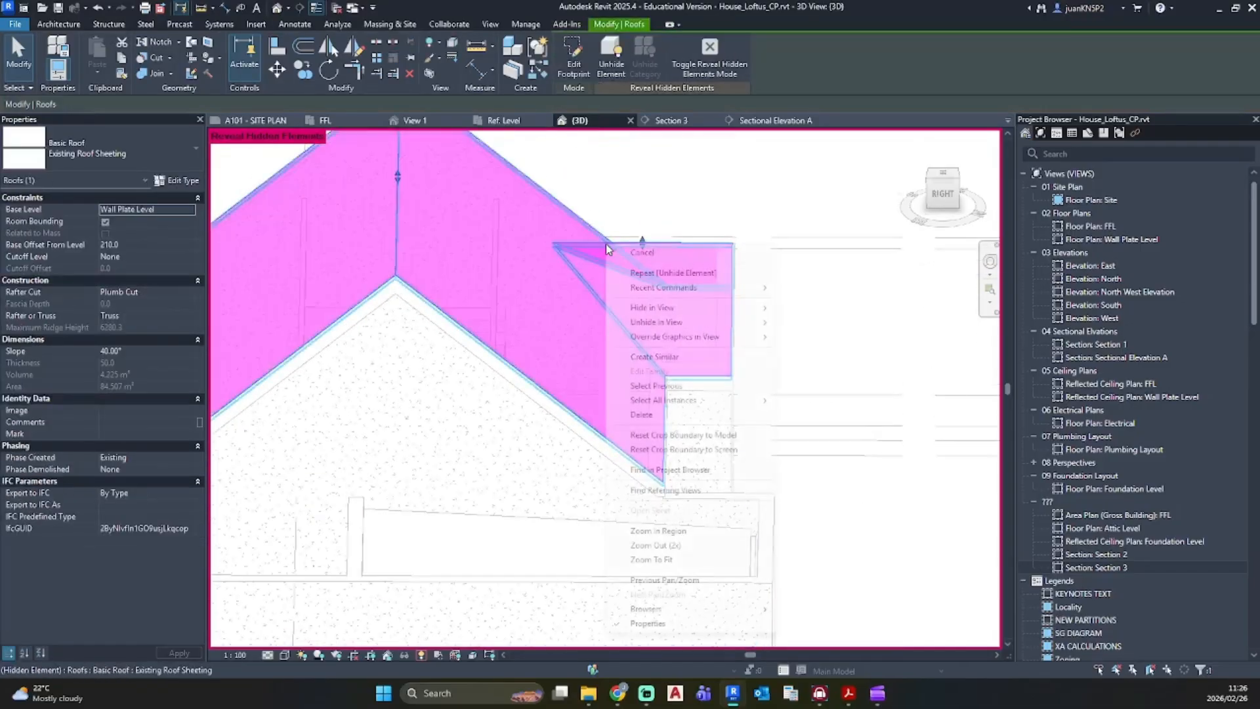
pyautogui.moveTo(721, 322)
pyautogui.click(798, 322)
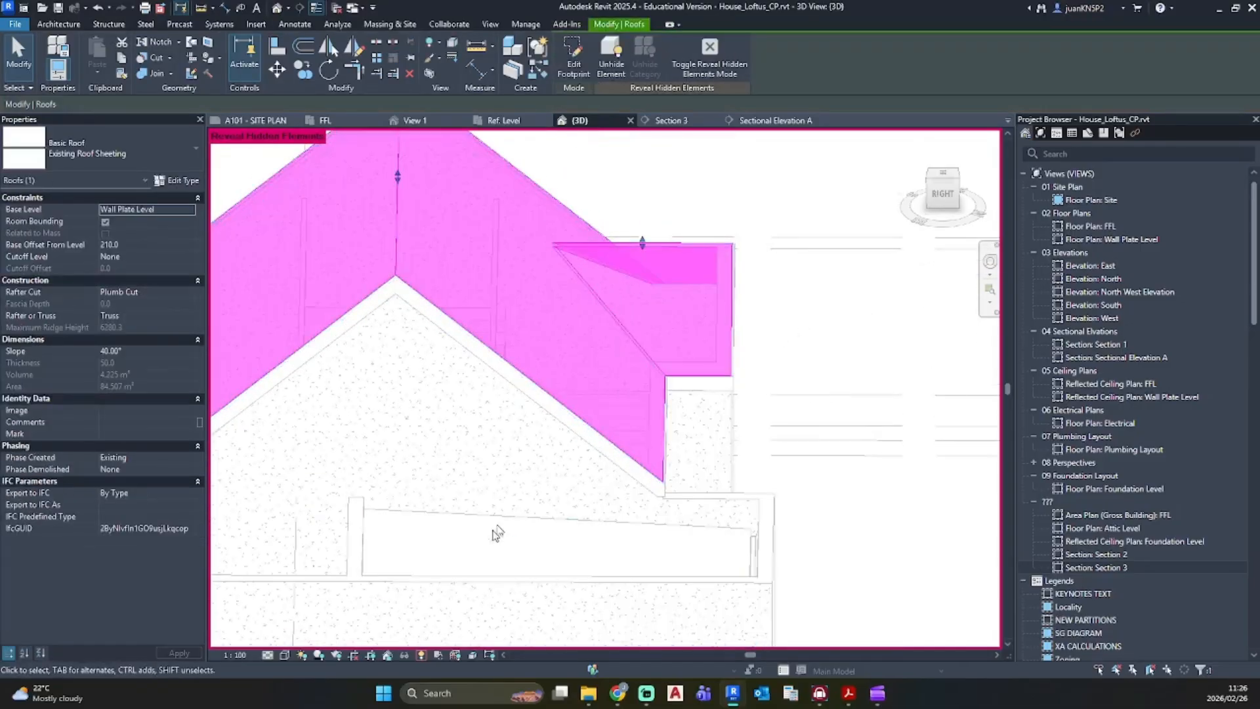
pyautogui.click(422, 654)
# Step: Examine the house roofs in 3D from several angles and consult the garage and kitchen roof notes in the reference drawing
pyautogui.scroll(-2, 785, 516)
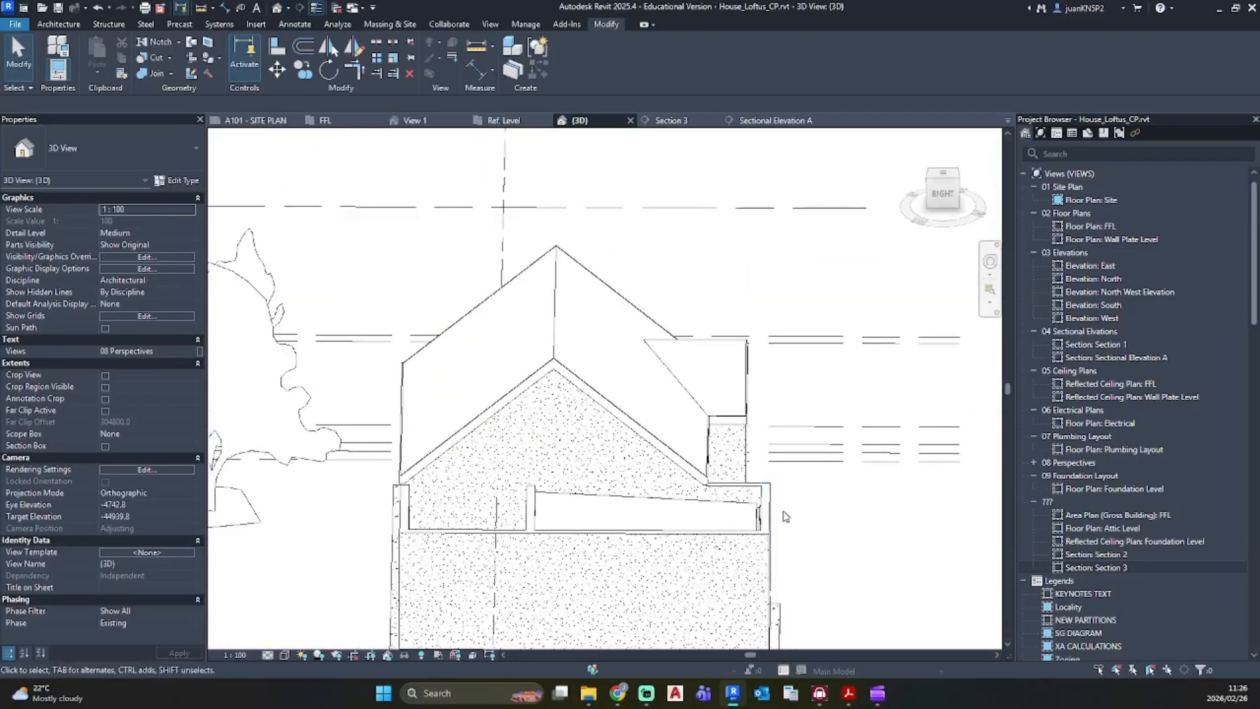
pyautogui.keyDown('shift'); pyautogui.moveTo(785, 516); pyautogui.dragTo(666, 517, button='middle'); pyautogui.keyUp('shift')
pyautogui.click(634, 285)
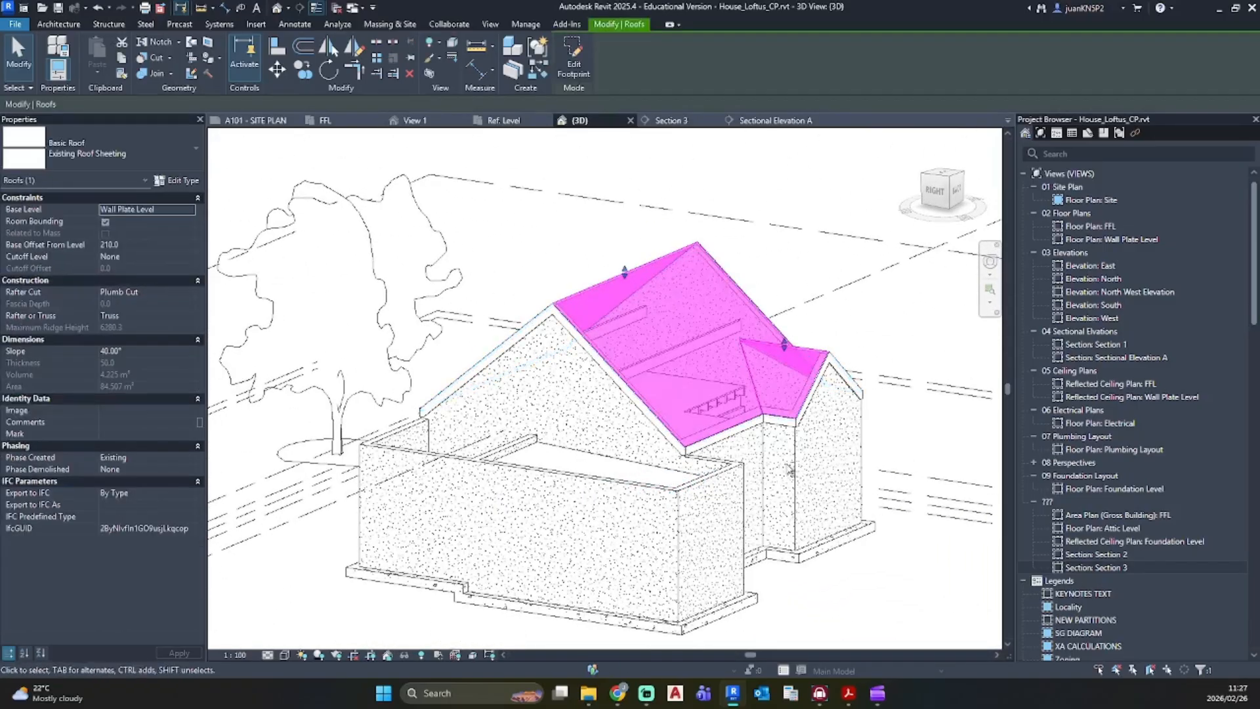
pyautogui.keyDown('shift'); pyautogui.moveTo(791, 472); pyautogui.dragTo(641, 430, button='middle'); pyautogui.keyUp('shift')
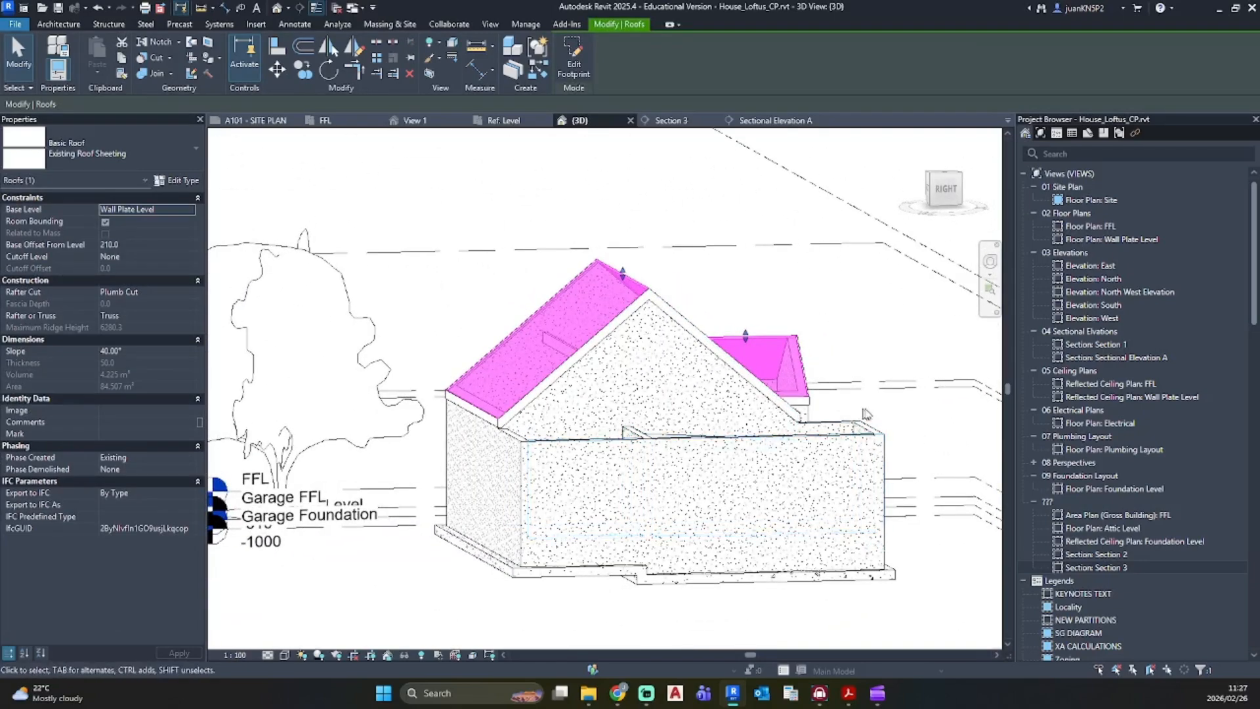
pyautogui.keyDown('shift'); pyautogui.moveTo(886, 496); pyautogui.dragTo(859, 550, button='middle'); pyautogui.keyUp('shift')
pyautogui.click(896, 559)
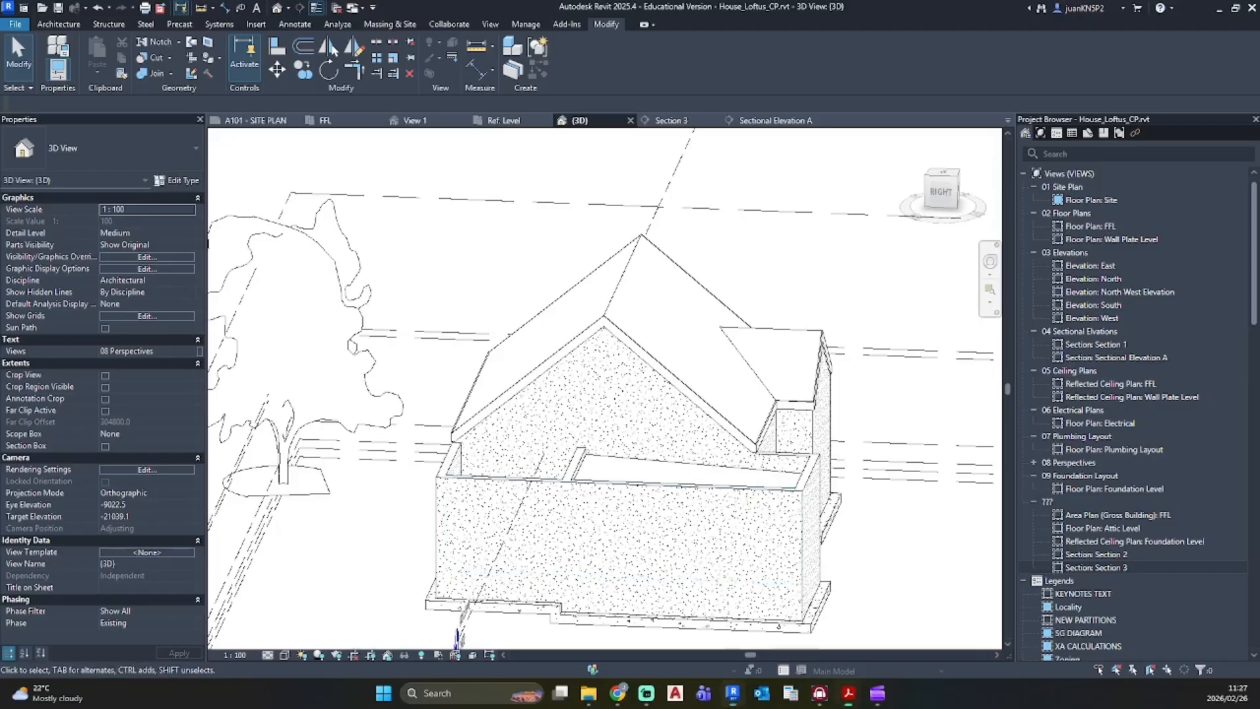
pyautogui.hotkey('alt', 'Tab')
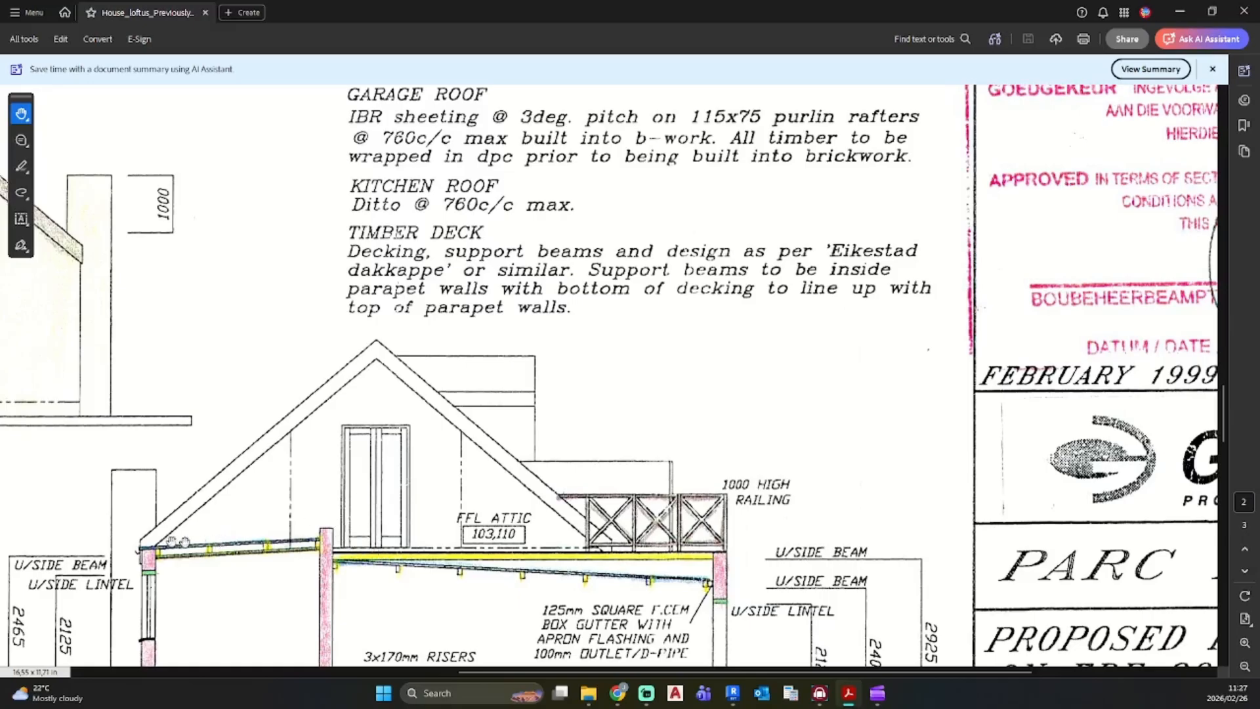
pyautogui.moveTo(603, 12); pyautogui.dragTo(0, 14)
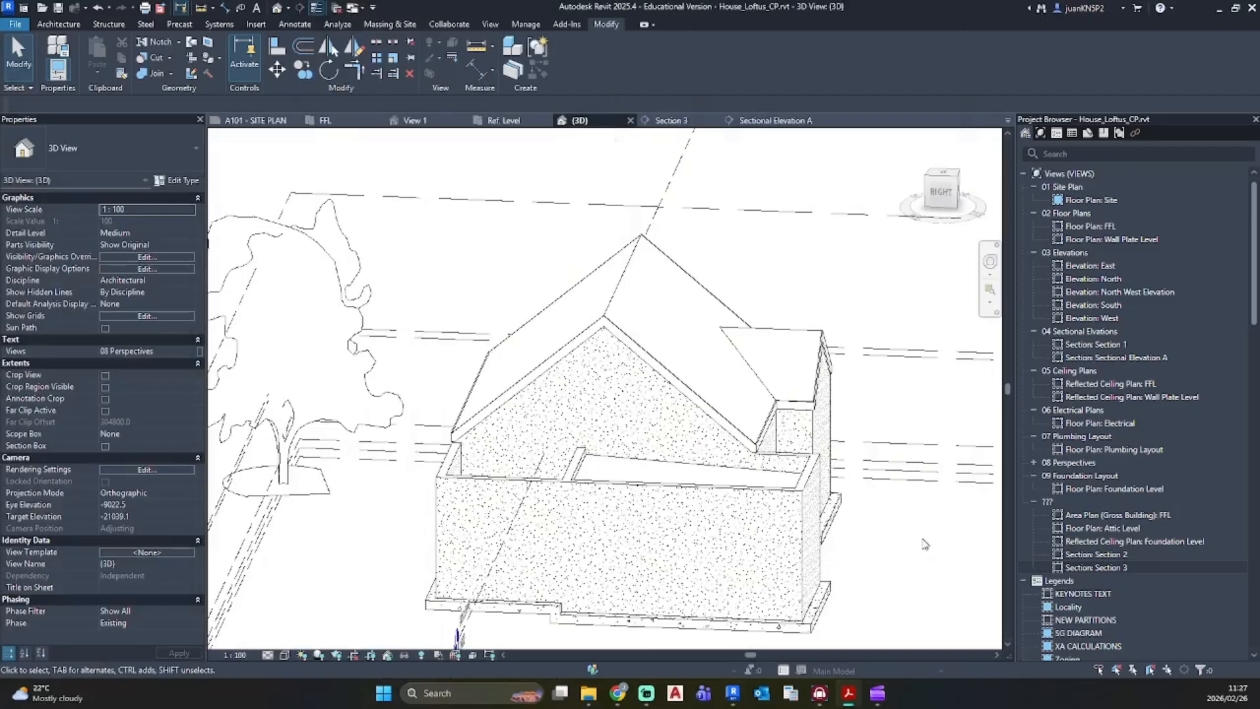
pyautogui.keyDown('shift'); pyautogui.moveTo(924, 543); pyautogui.dragTo(656, 518, button='middle'); pyautogui.keyUp('shift')
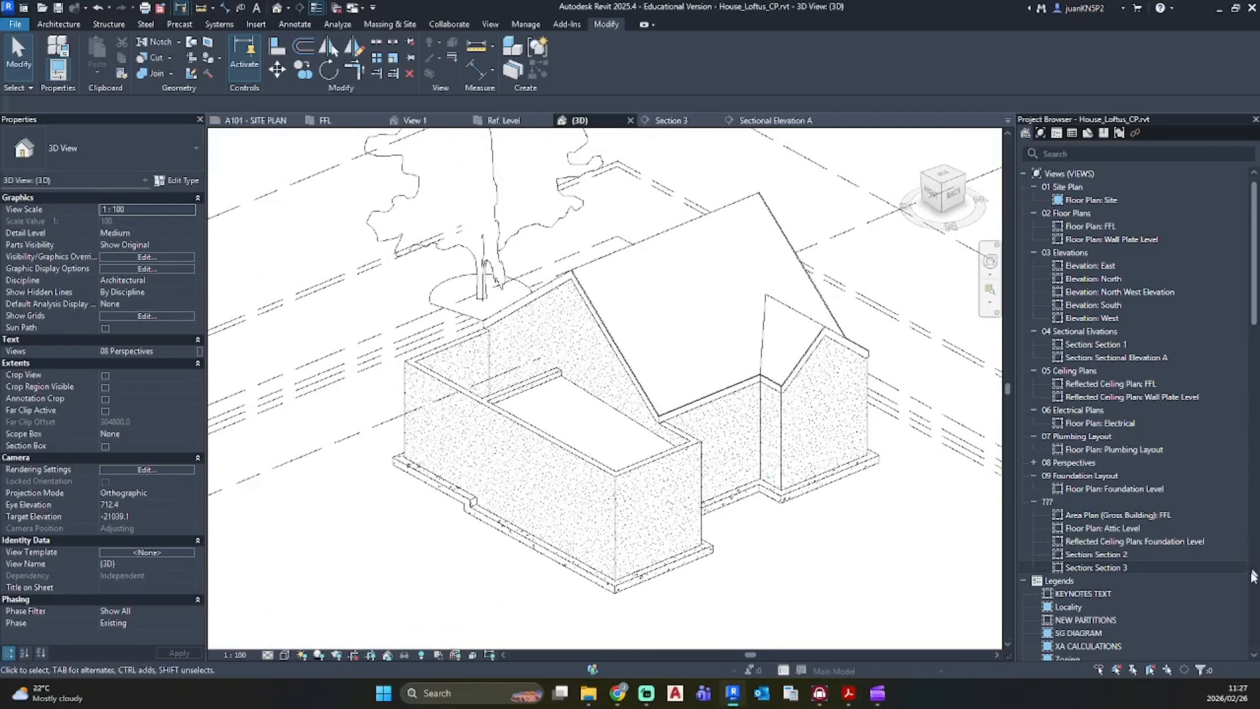
# Step: In the FFL floor plan, start a Garage IBR Sheeting footprint roof and sketch a rectangle 3000 mm wide over the room beside the garage
pyautogui.doubleClick(1092, 226)
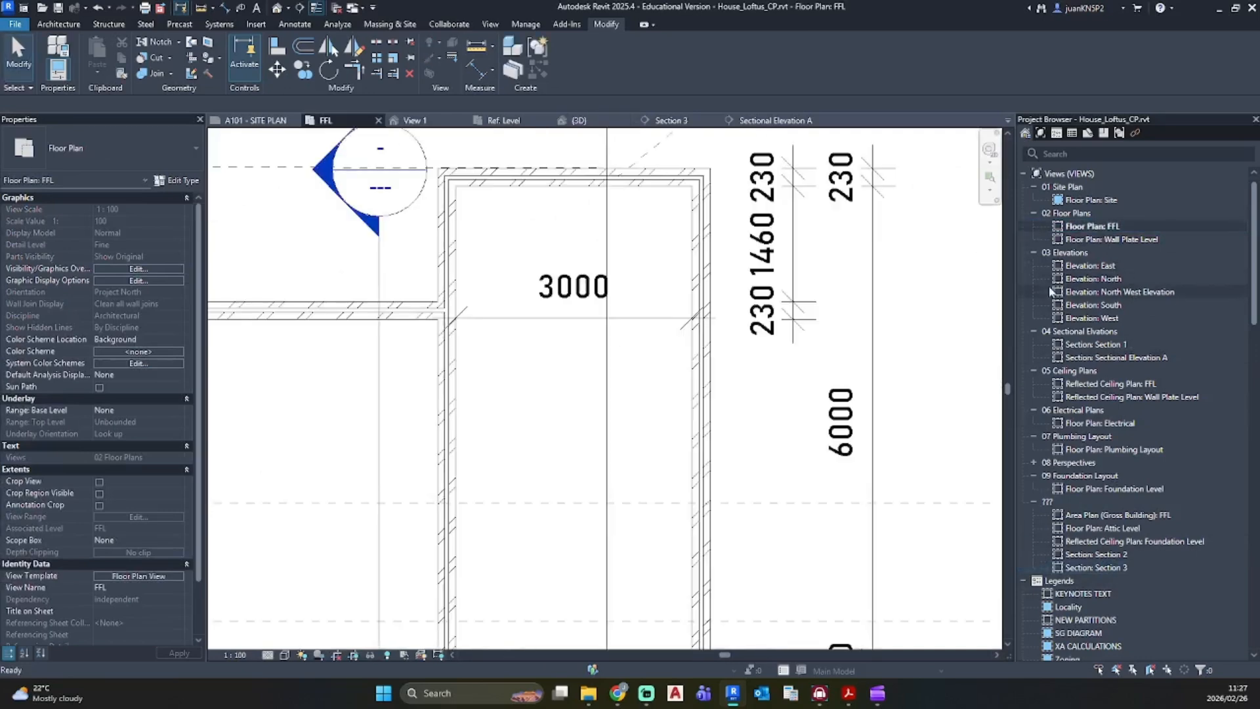
pyautogui.scroll(-5, 672, 511)
pyautogui.moveTo(671, 510); pyautogui.dragTo(740, 312, button='middle')
pyautogui.scroll(-2, 739, 313)
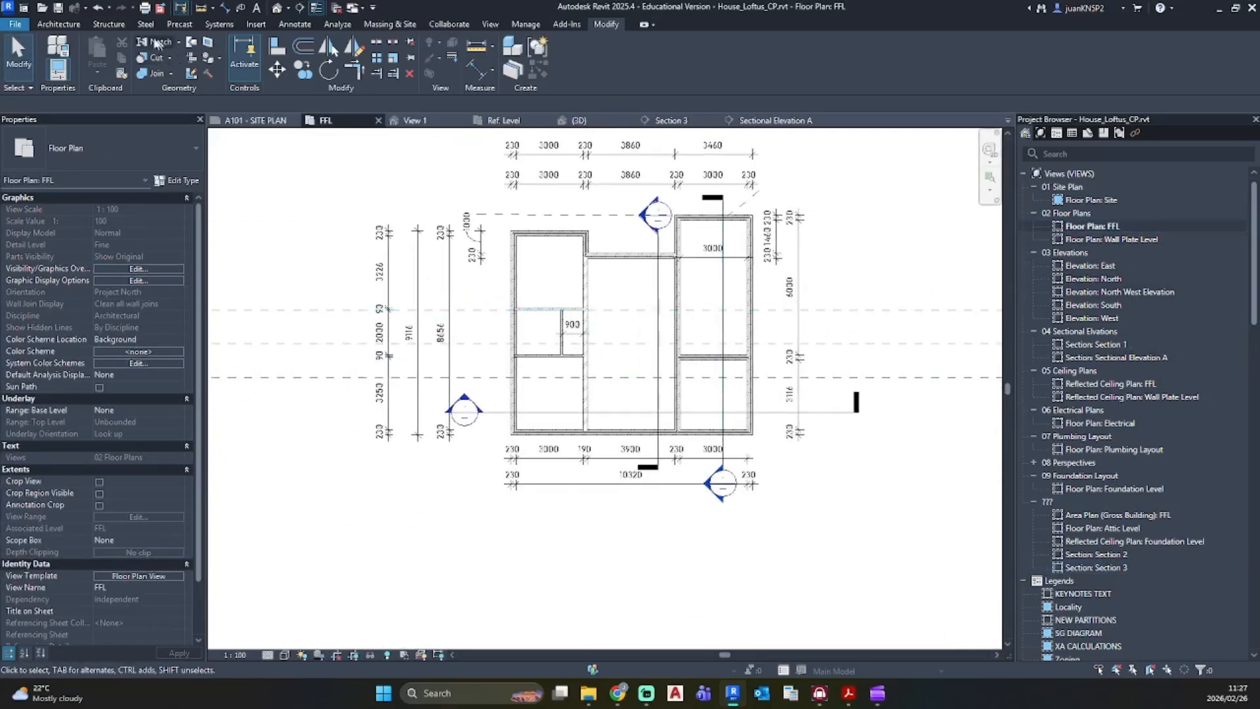
pyautogui.click(59, 23)
pyautogui.click(241, 42)
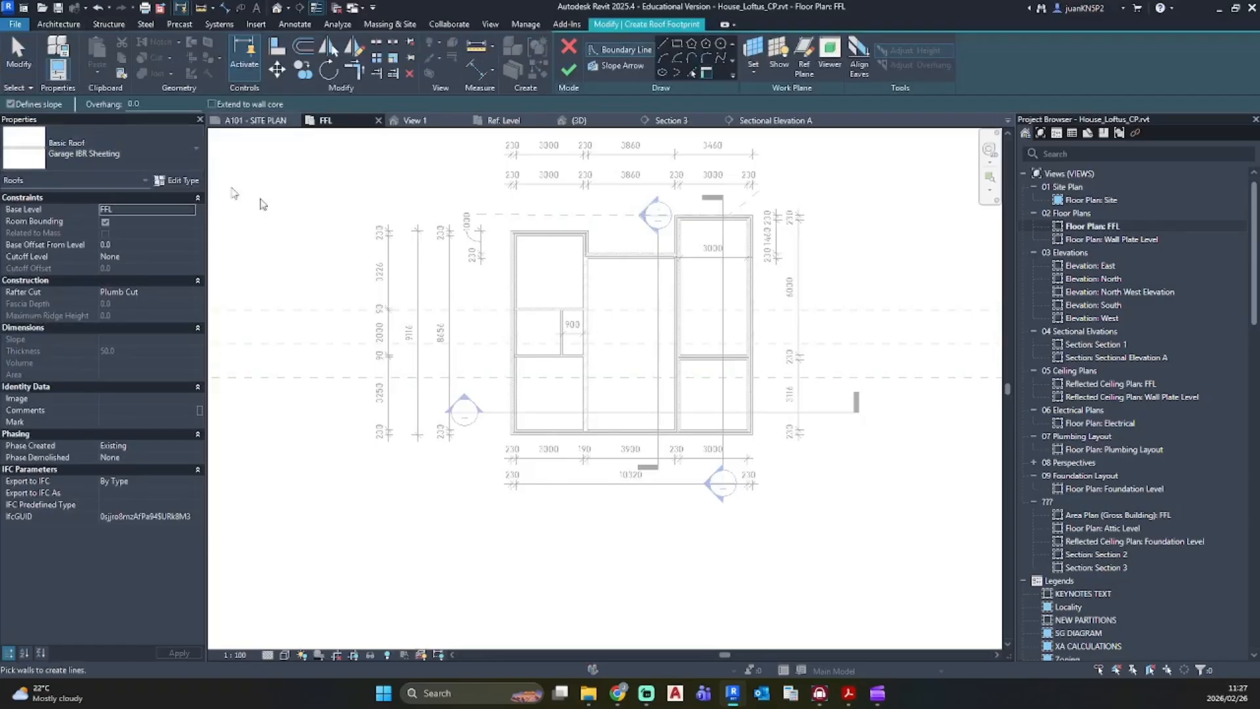
pyautogui.scroll(3, 713, 393)
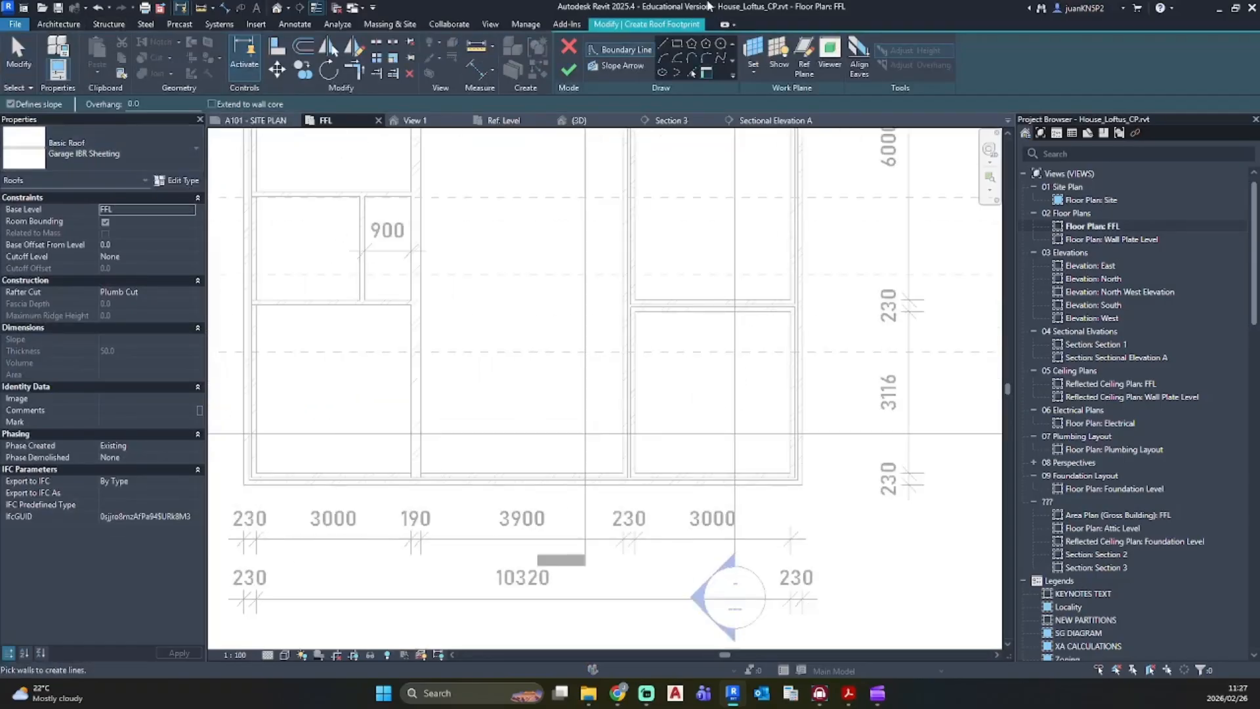
pyautogui.click(676, 44)
pyautogui.click(634, 311)
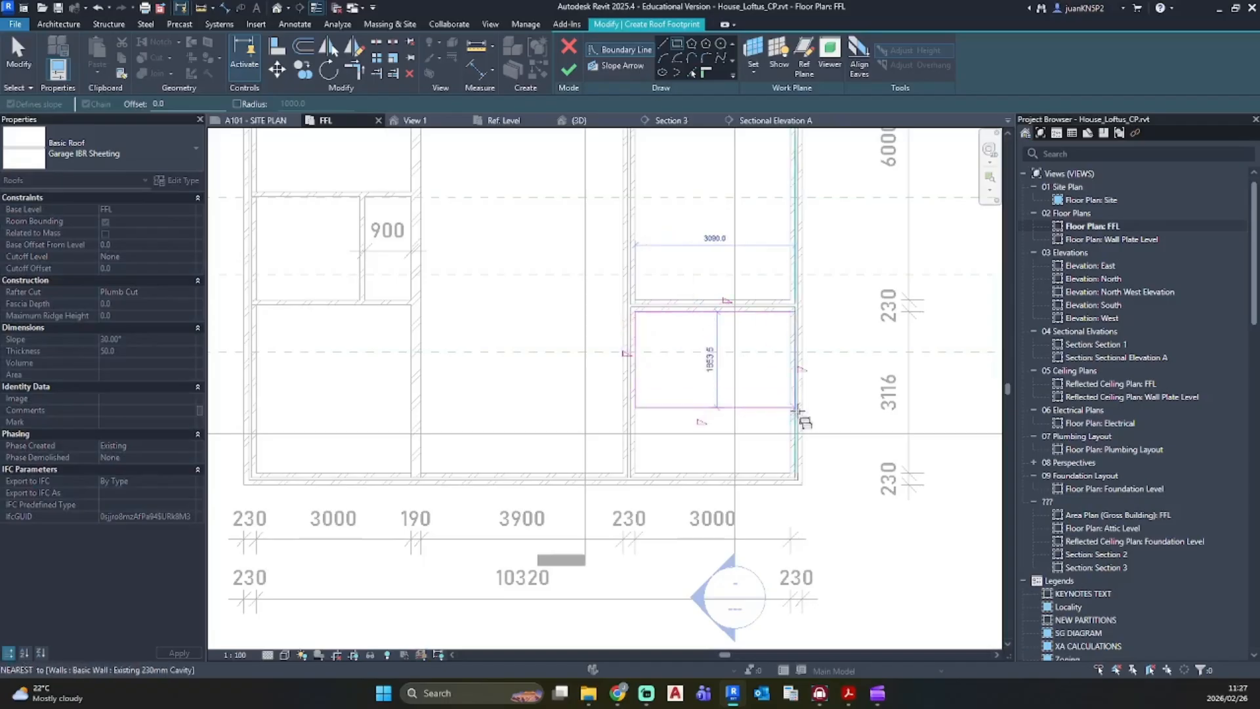
pyautogui.click(790, 485)
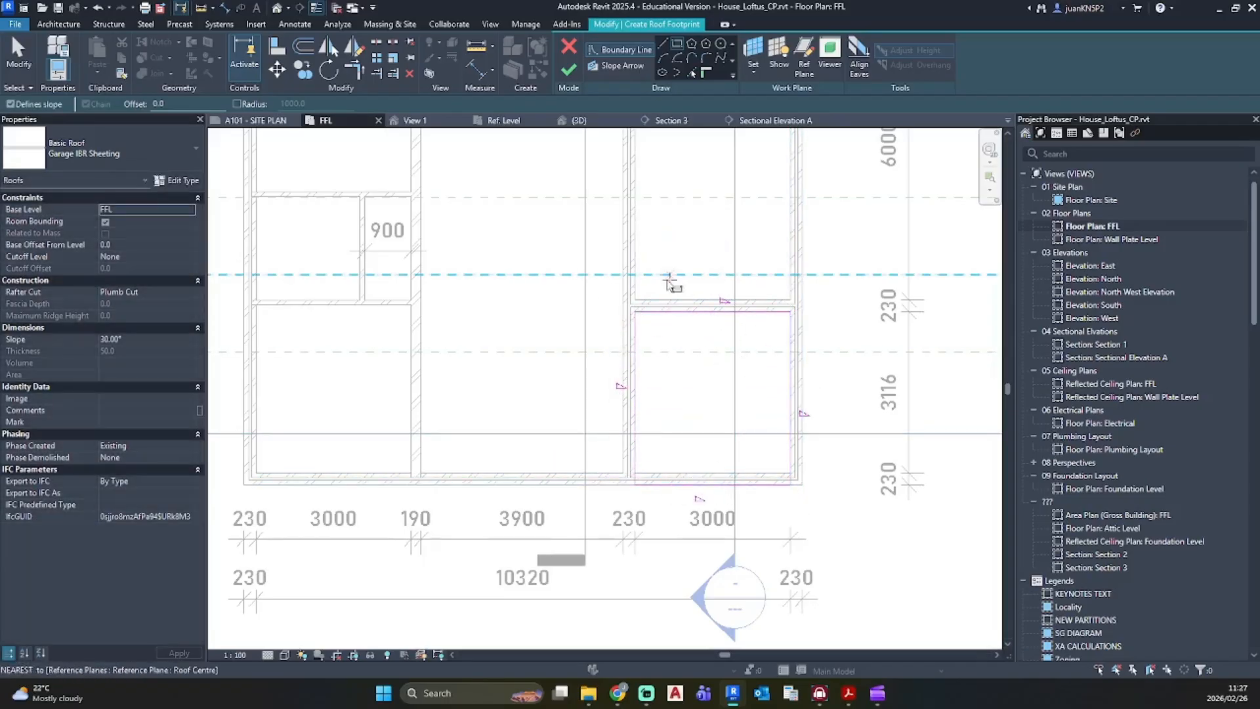
pyautogui.press('Escape')
pyautogui.press('Escape')
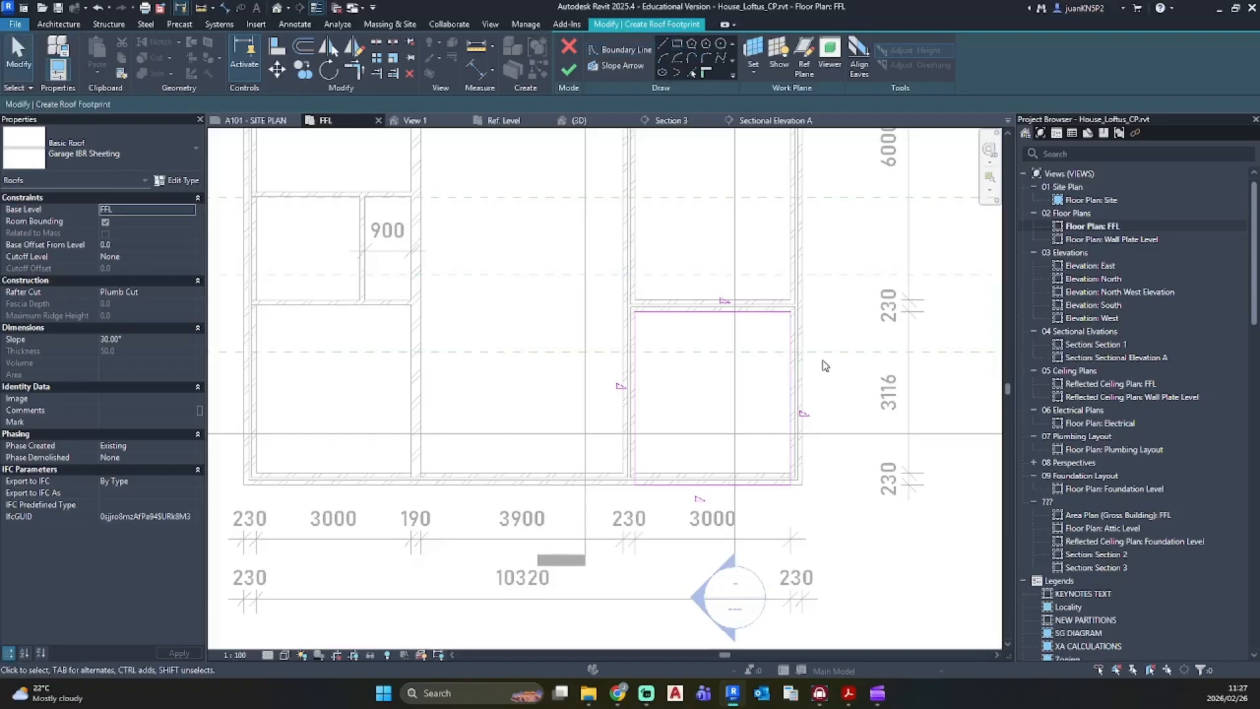
# Step: Remove the slope definition from all footprint edges except the one along the garage wall, and finish the roof
pyautogui.moveTo(825, 366); pyautogui.dragTo(597, 506)
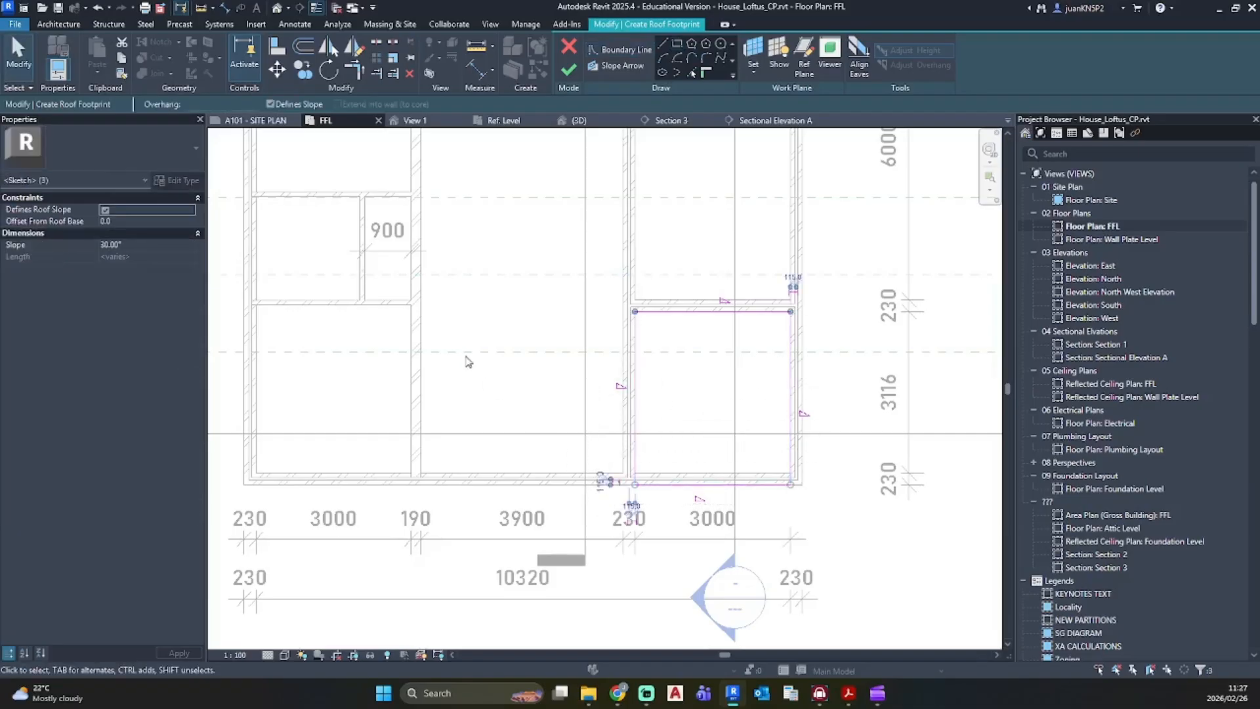
pyautogui.click(104, 210)
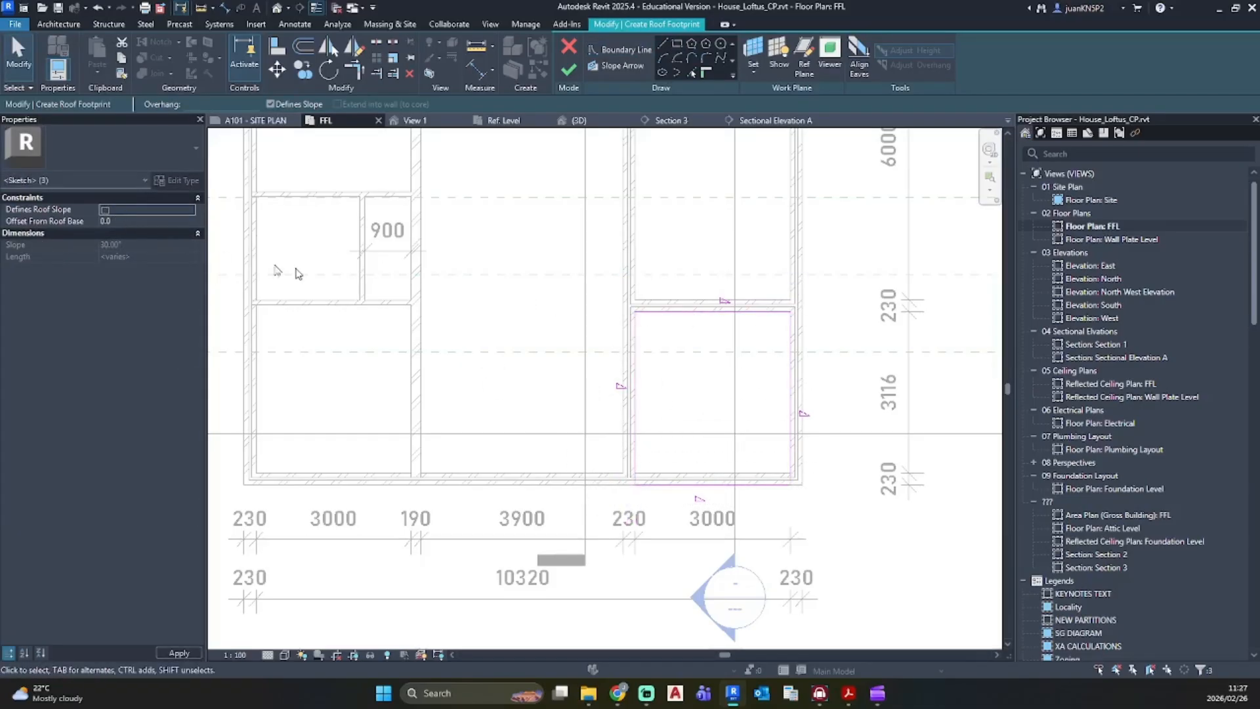
pyautogui.click(488, 295)
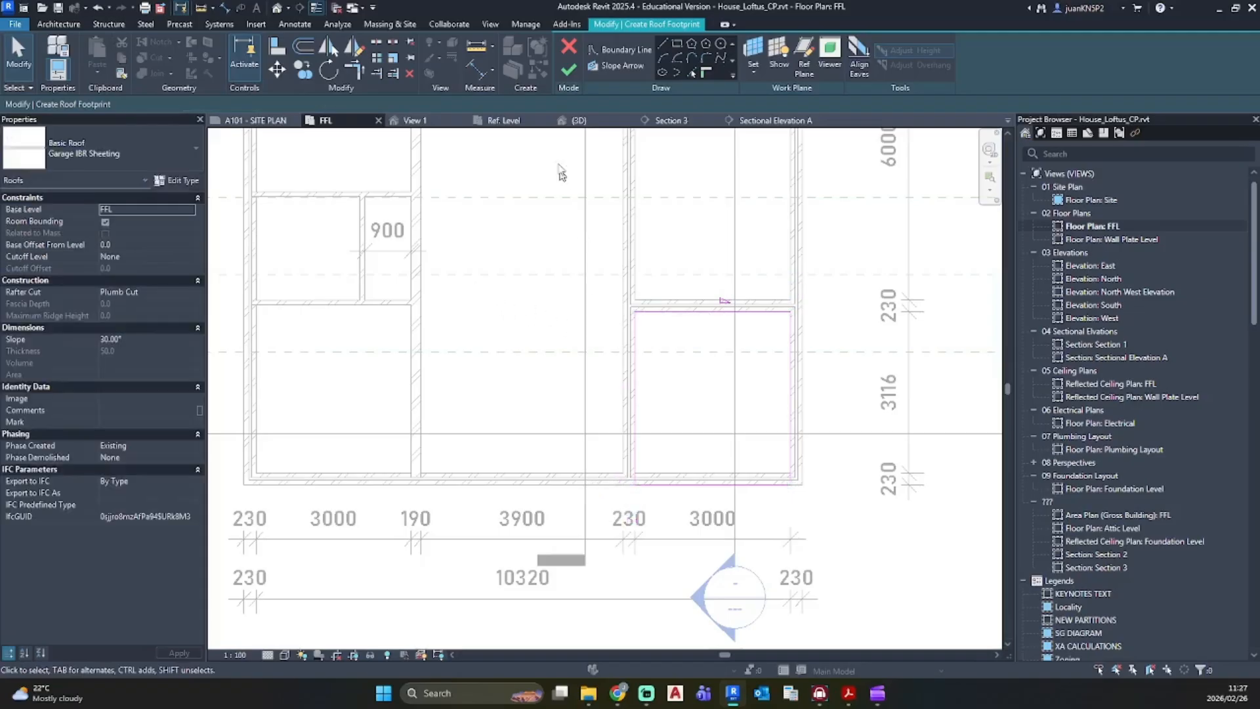
pyautogui.click(568, 70)
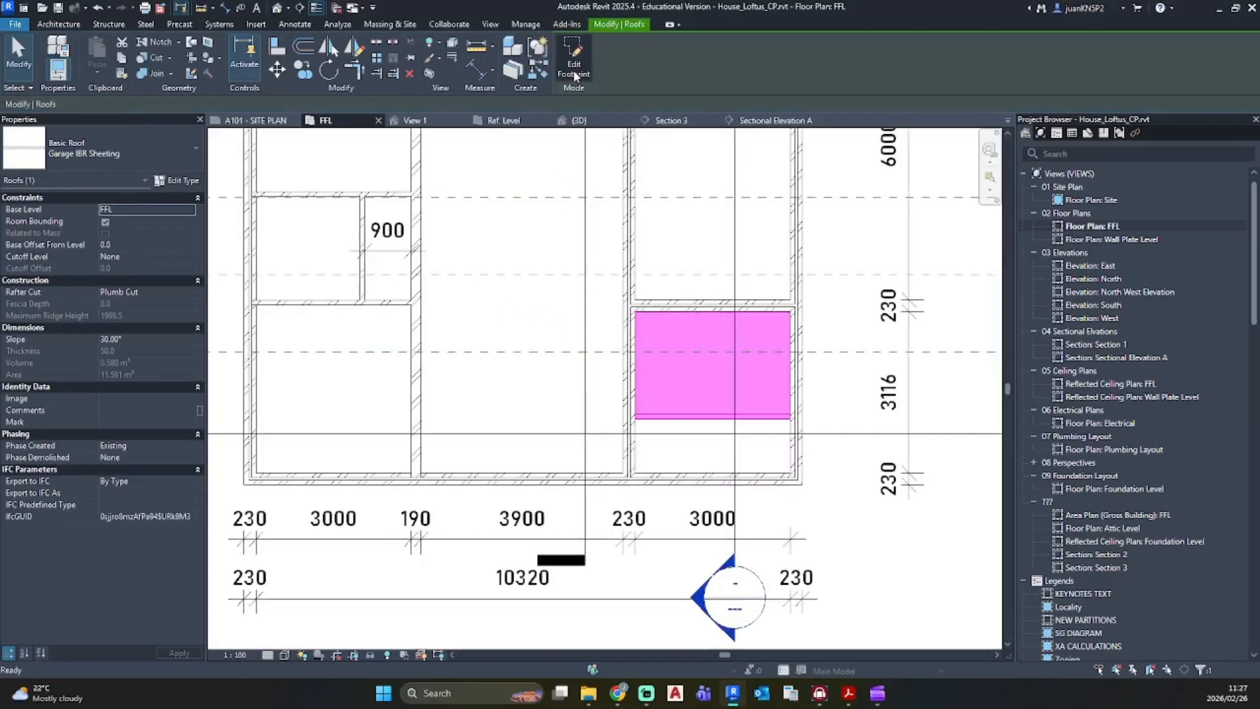
# Step: In Section 3, set the new roof's slope to -3° and its base level to Underside of Deck Beam
pyautogui.doubleClick(1094, 567)
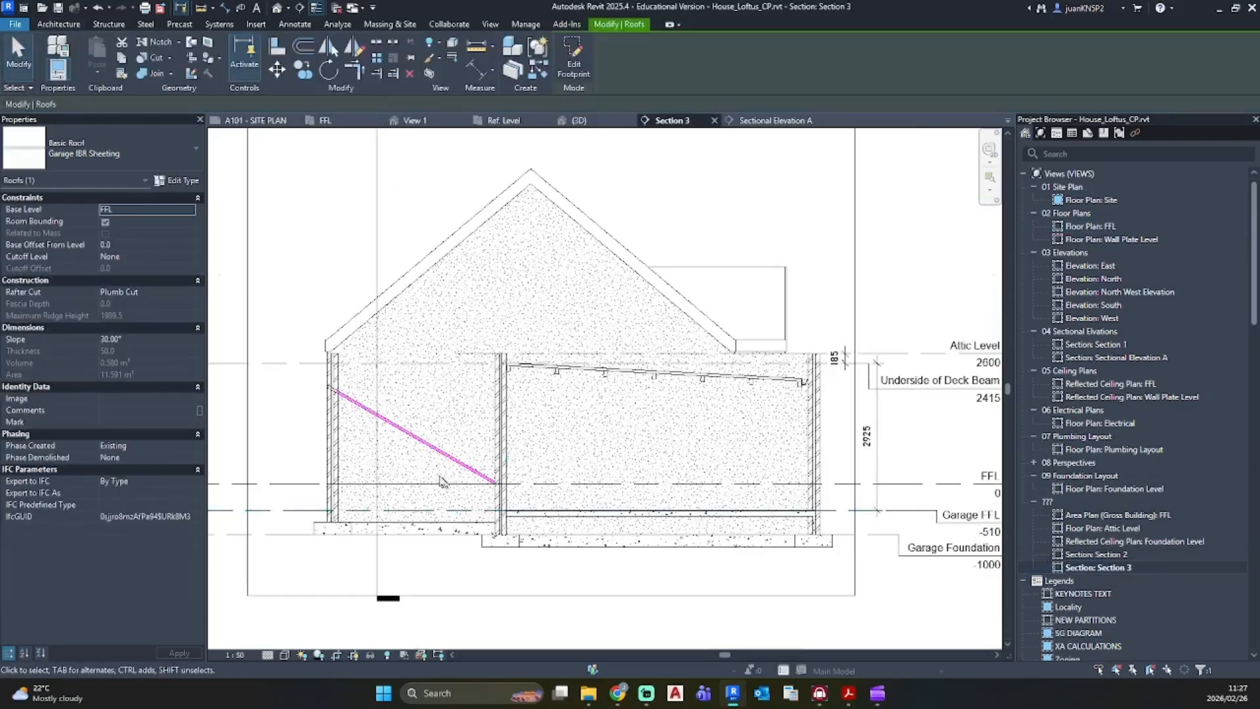
pyautogui.click(131, 339)
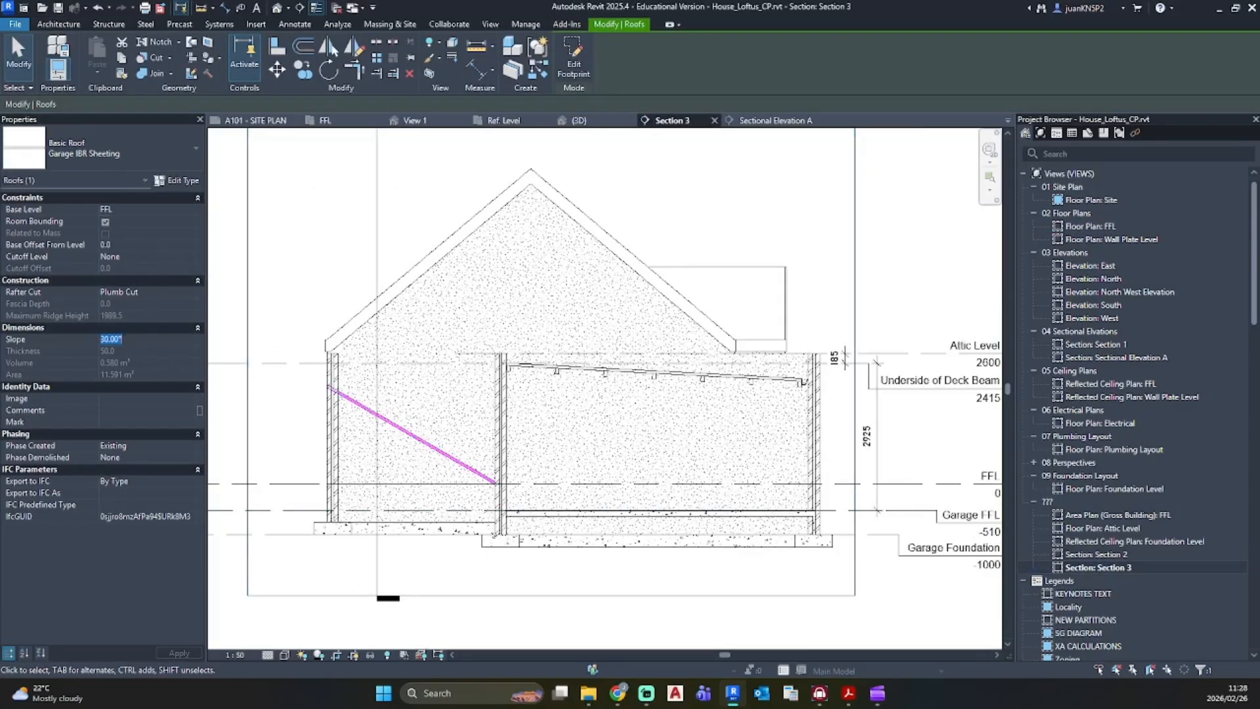
pyautogui.write('-3')
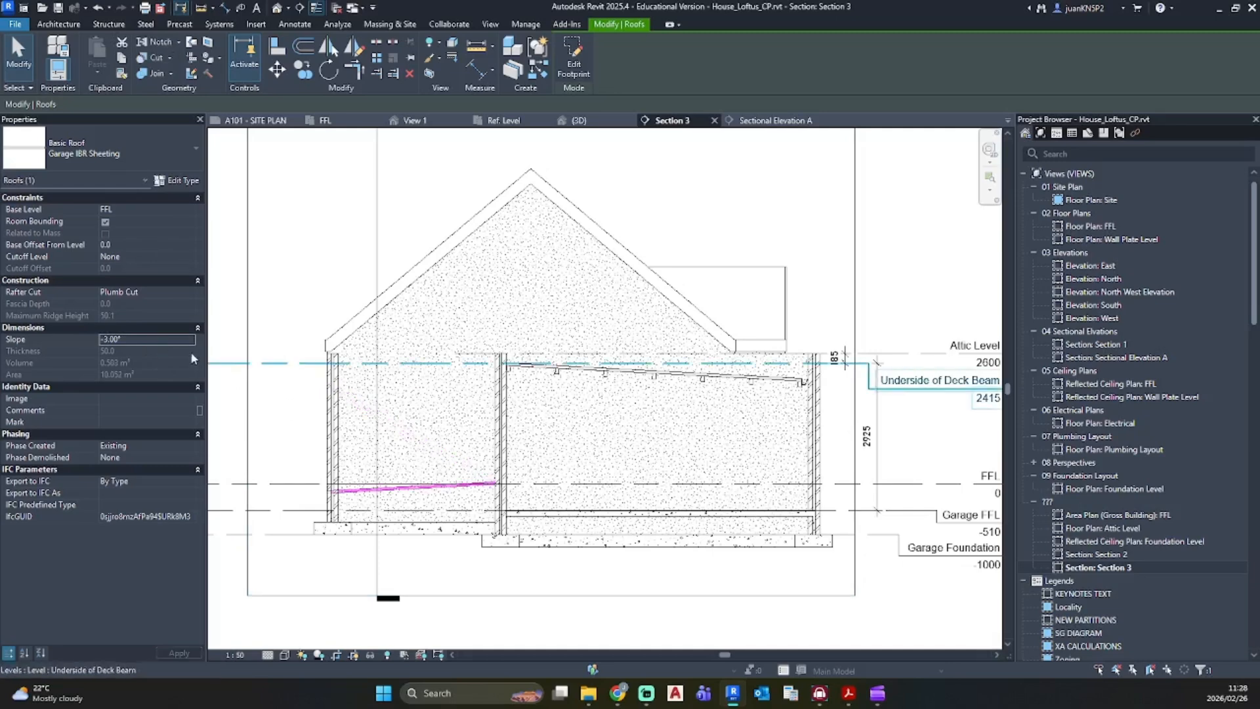
pyautogui.click(189, 210)
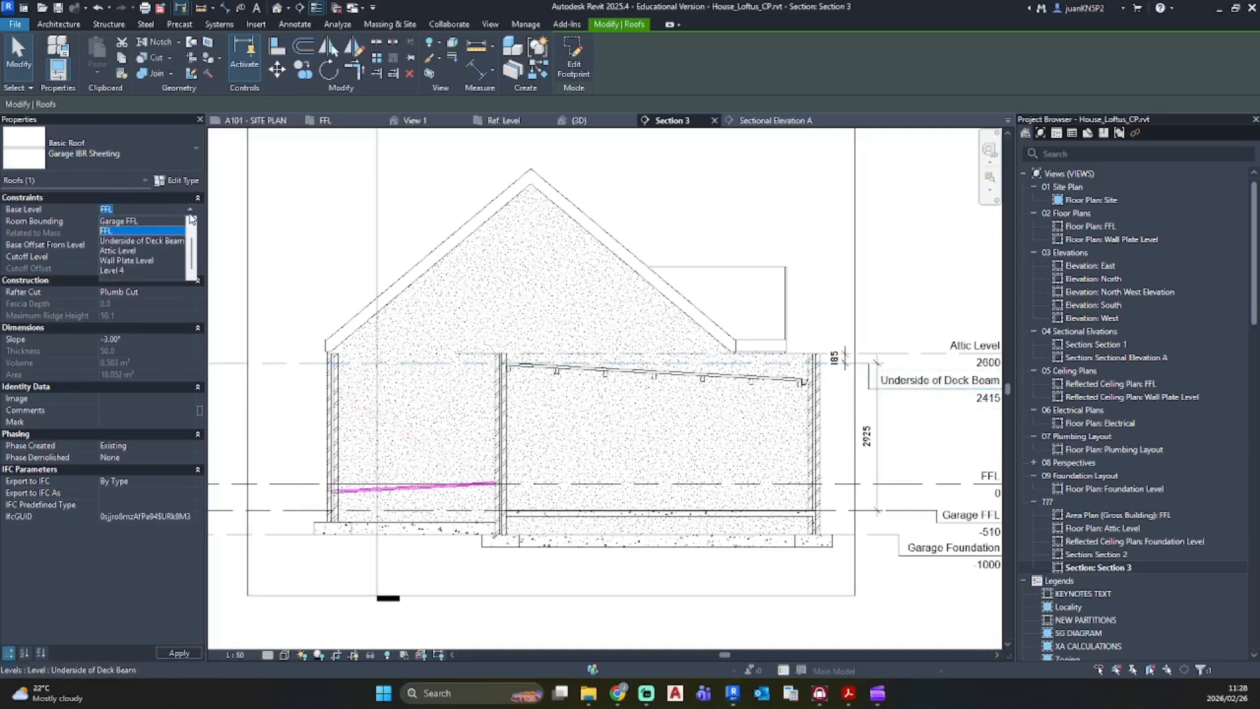
pyautogui.click(149, 241)
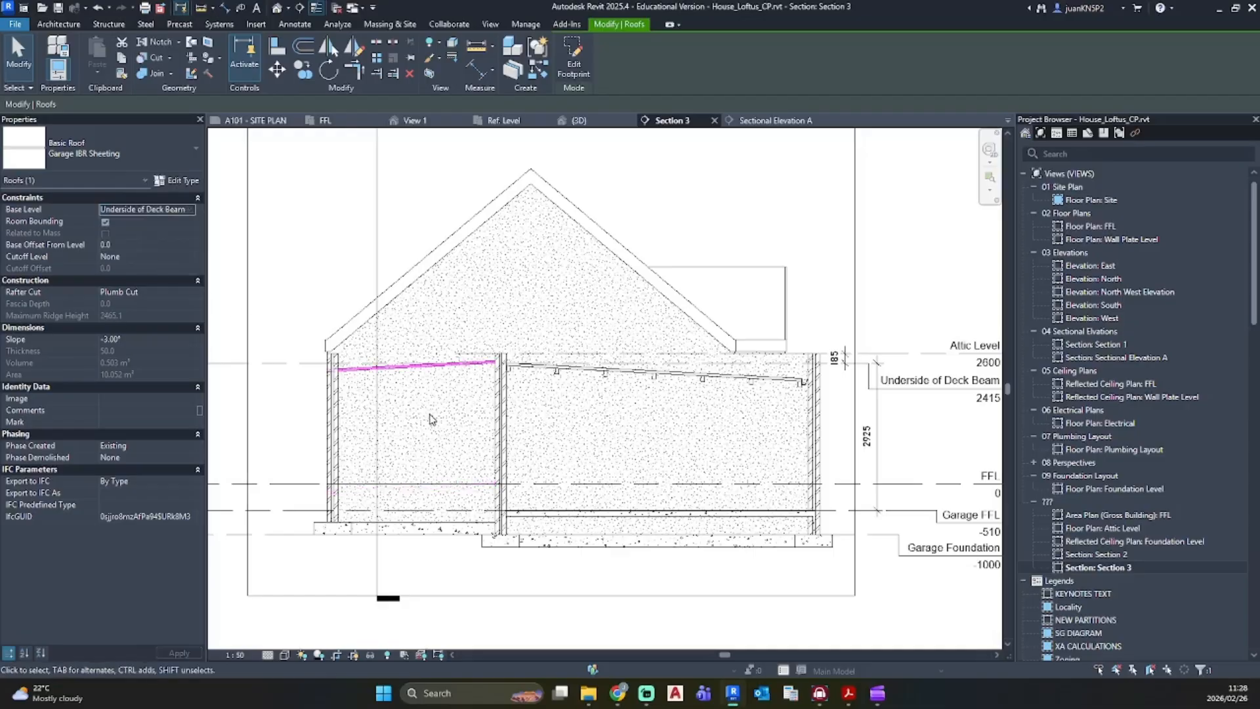
# Step: Examine the kitchen roof detail and its underside of beam and lintel levels in the reference drawing, and compare with Section 3
pyautogui.scroll(3, 437, 415)
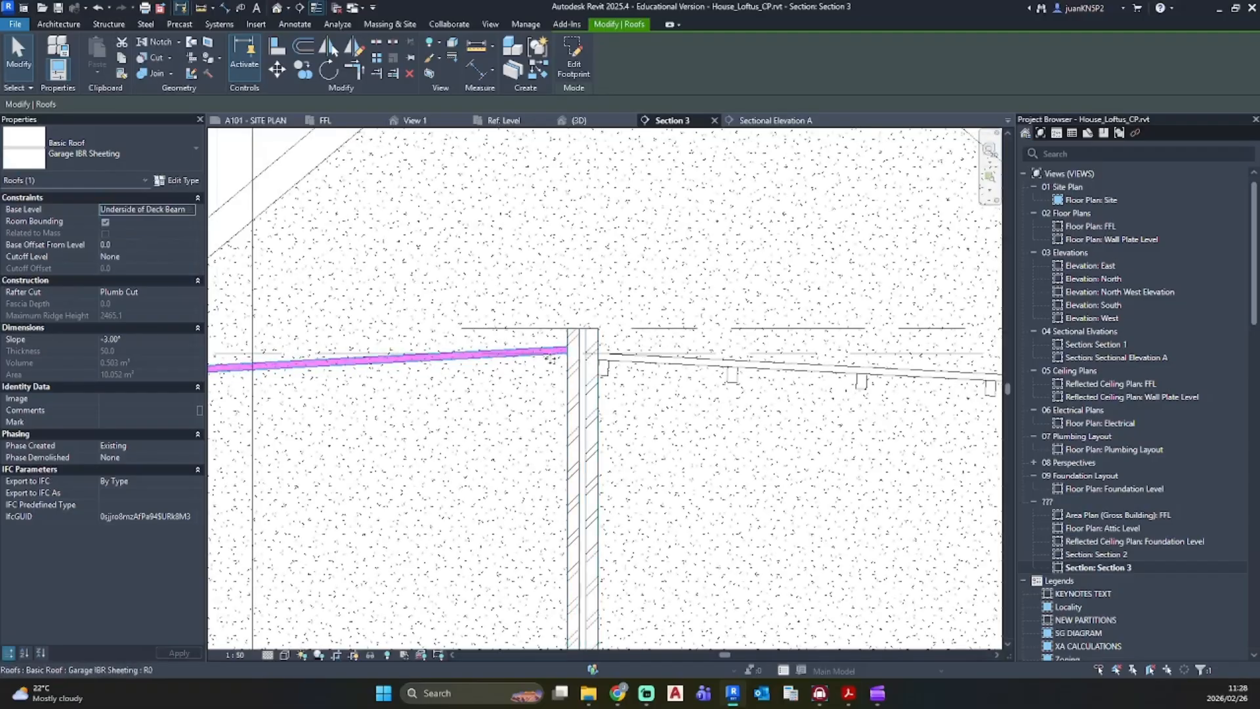
pyautogui.hotkey('alt', 'Tab')
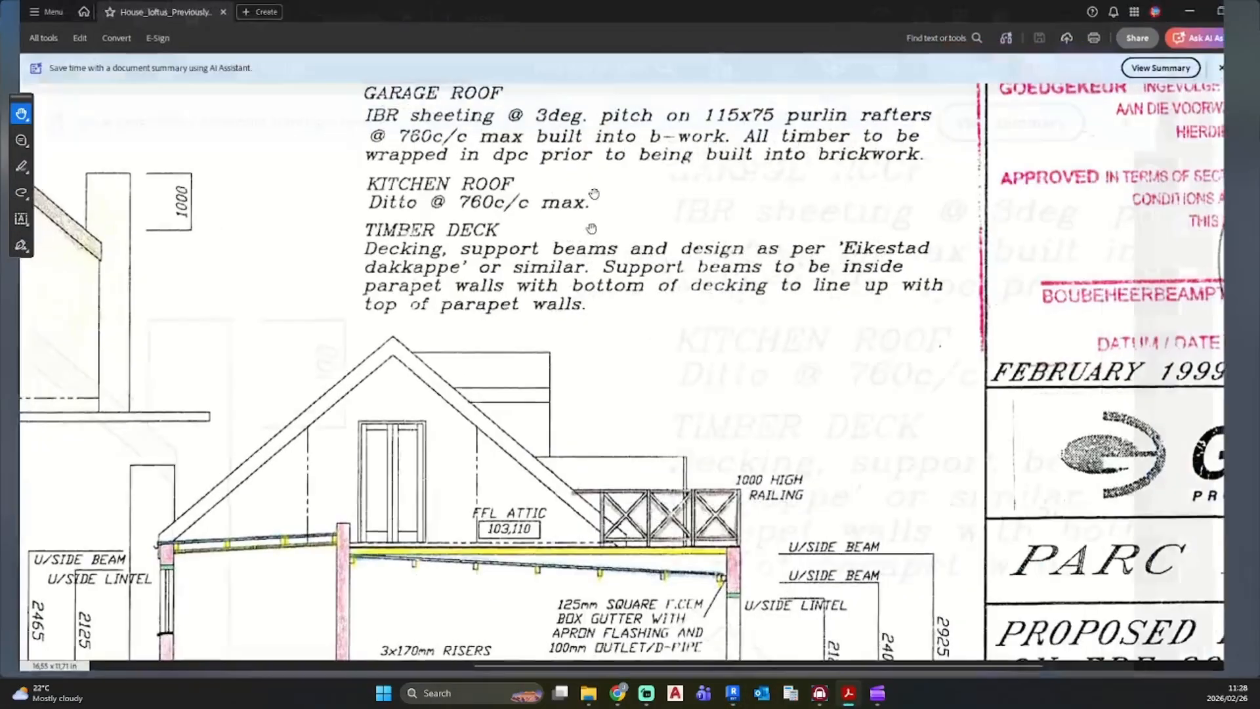
pyautogui.moveTo(386, 488); pyautogui.dragTo(761, 266)
pyautogui.keyDown('ctrl'); pyautogui.scroll(5, 654, 325); pyautogui.keyUp('ctrl')
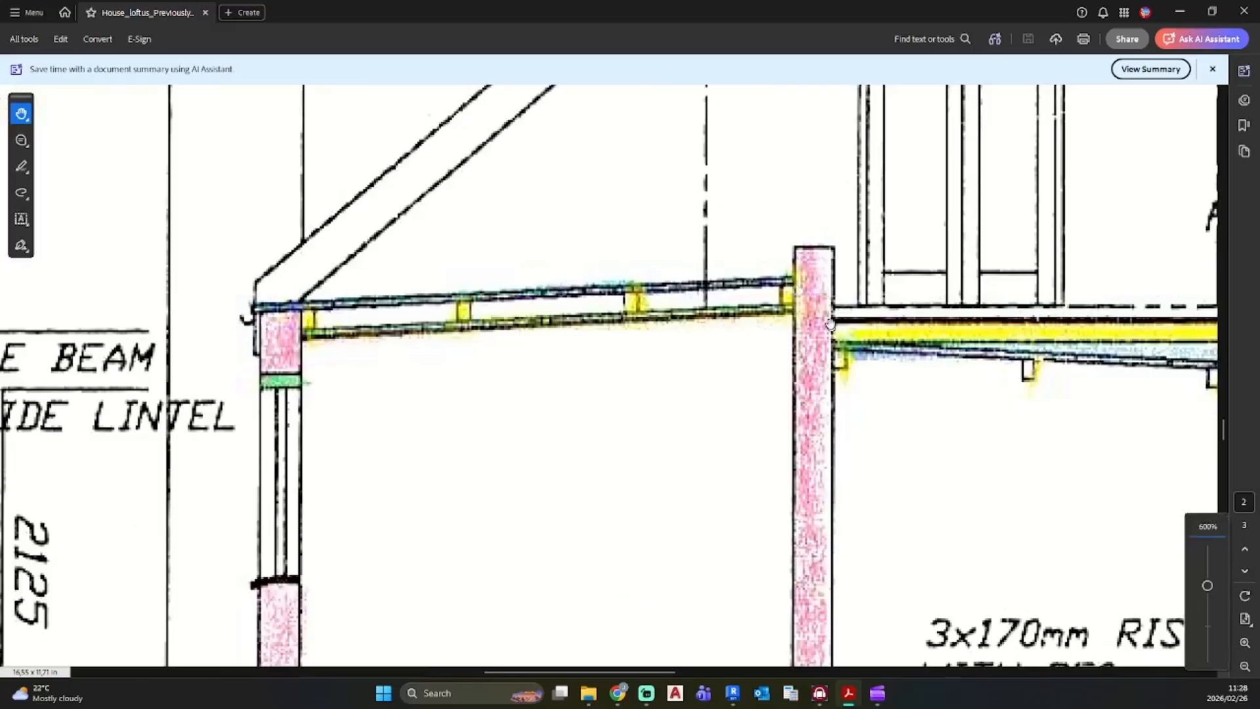
pyautogui.hscroll(-8, 832, 321)
pyautogui.scroll(-2, 831, 322)
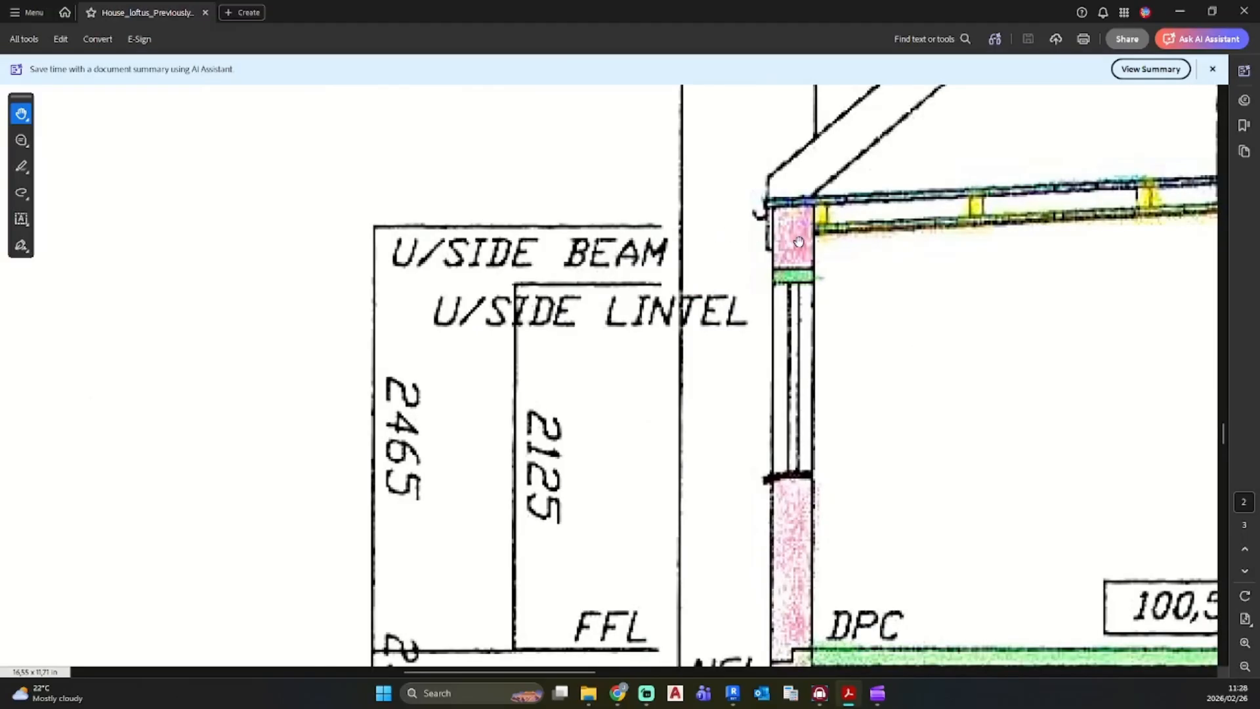
pyautogui.moveTo(943, 6); pyautogui.dragTo(0, 196)
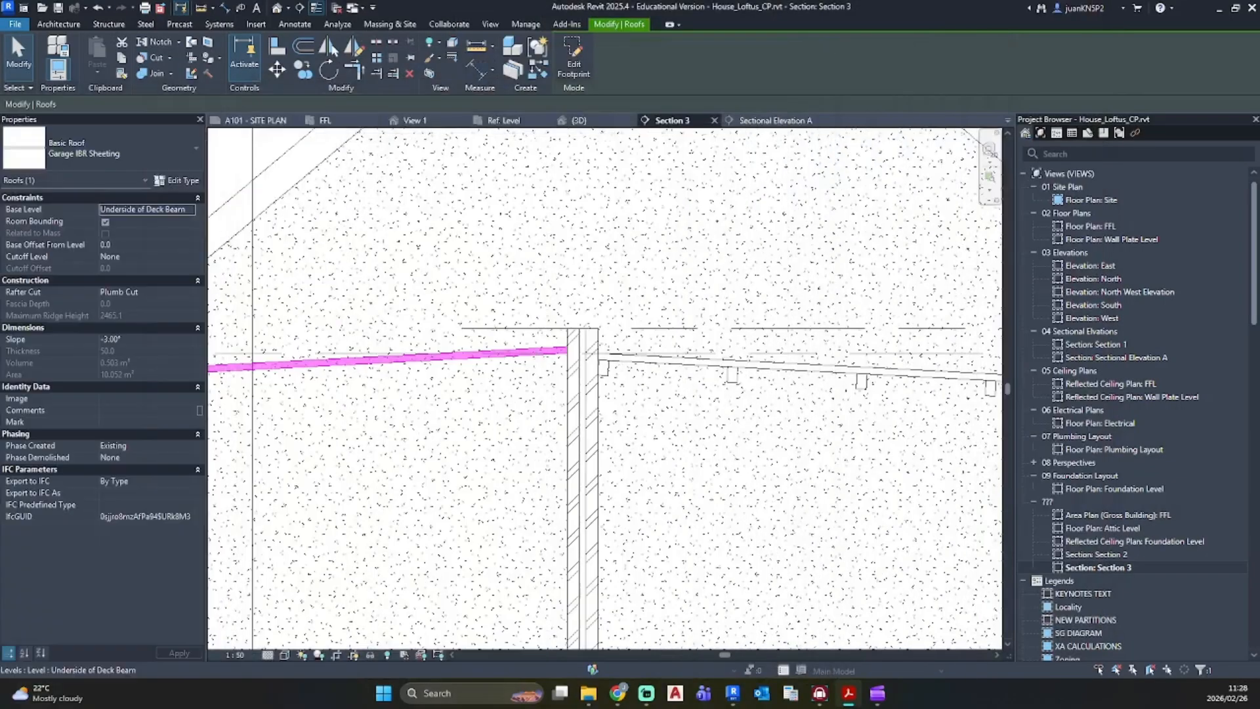
pyautogui.scroll(-2, 469, 427)
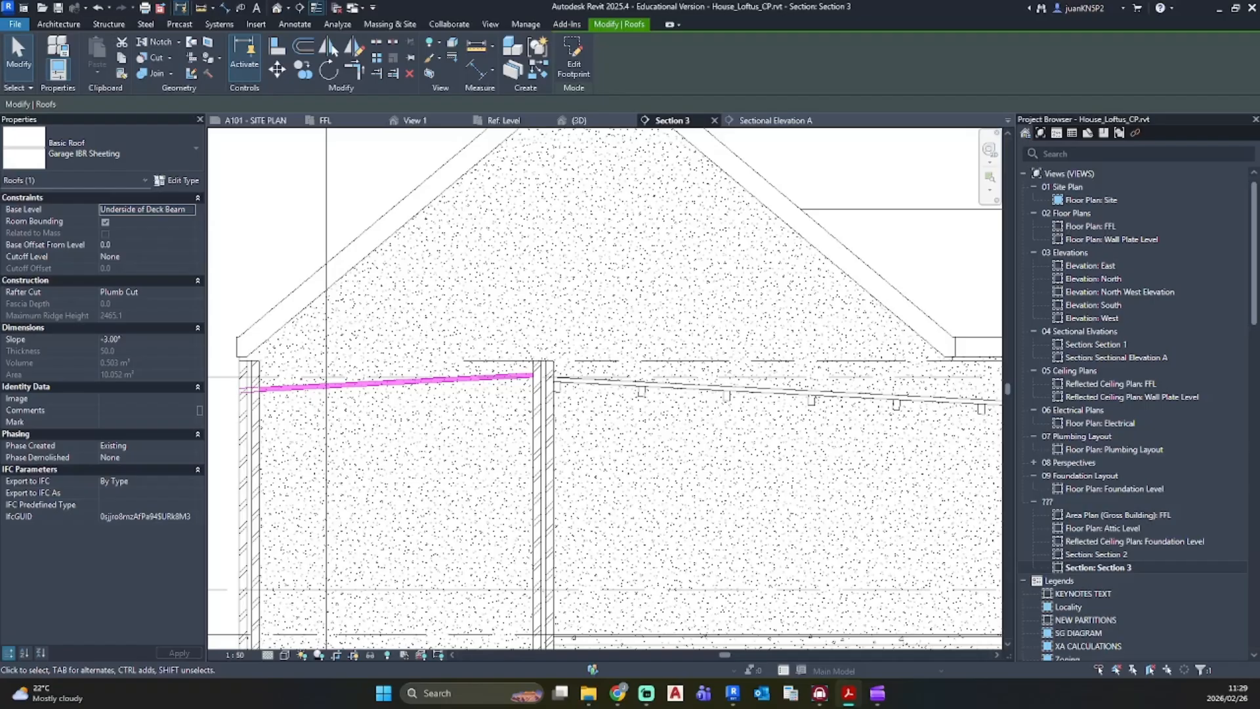
# Step: In Section 3, raise the roof beside the garage to a base offset of 80 mm from its level
pyautogui.click(377, 450)
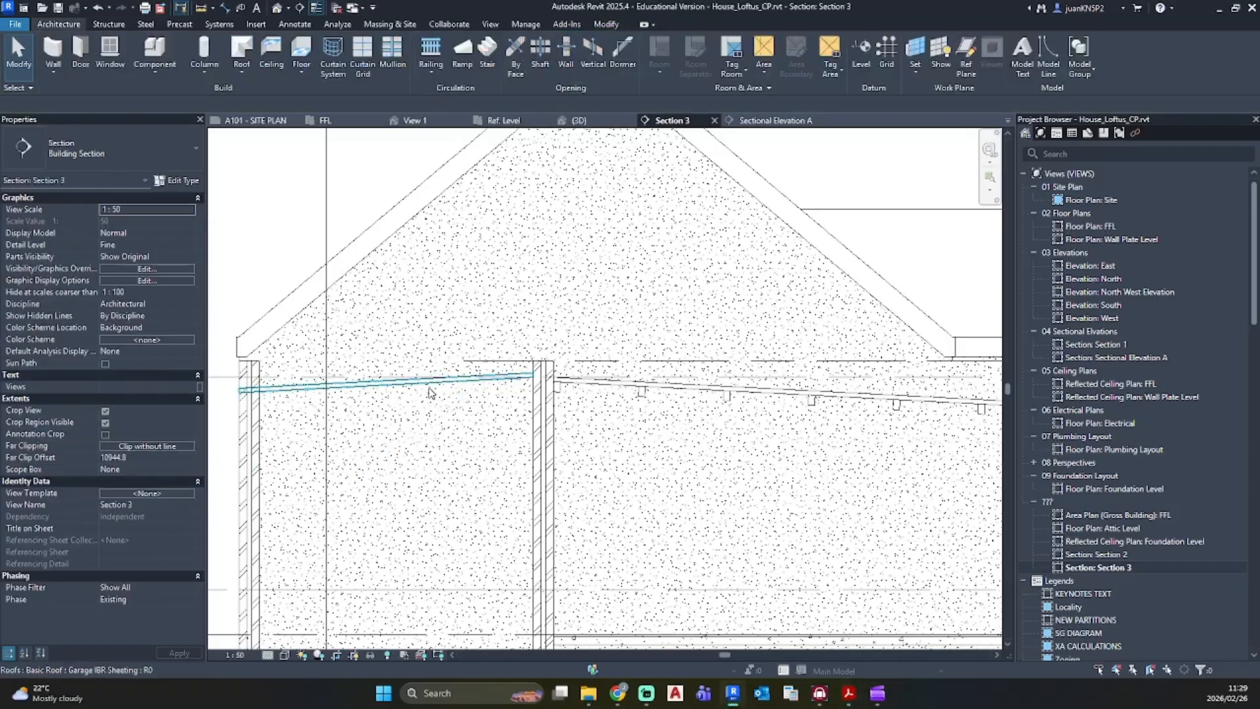
pyautogui.click(430, 391)
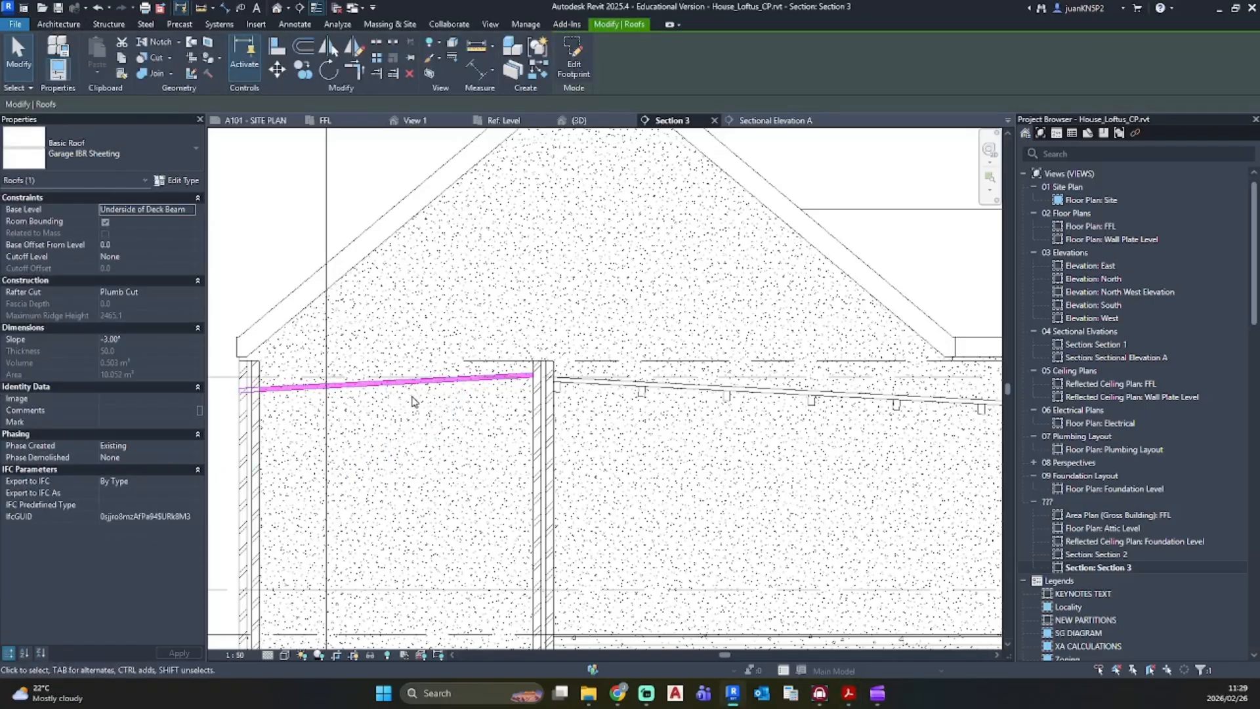
pyautogui.press('Up')
pyautogui.press('Up')
pyautogui.press('Up')
pyautogui.press('Up')
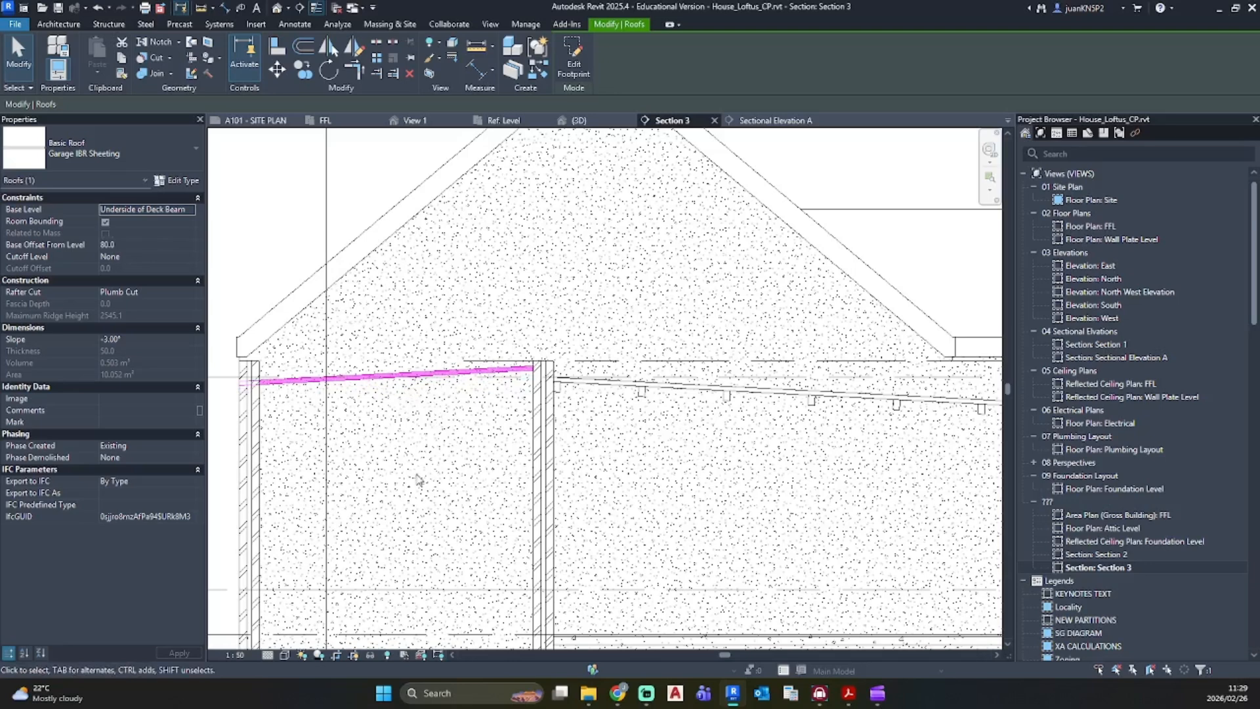
pyautogui.moveTo(417, 480); pyautogui.dragTo(549, 431, button='middle')
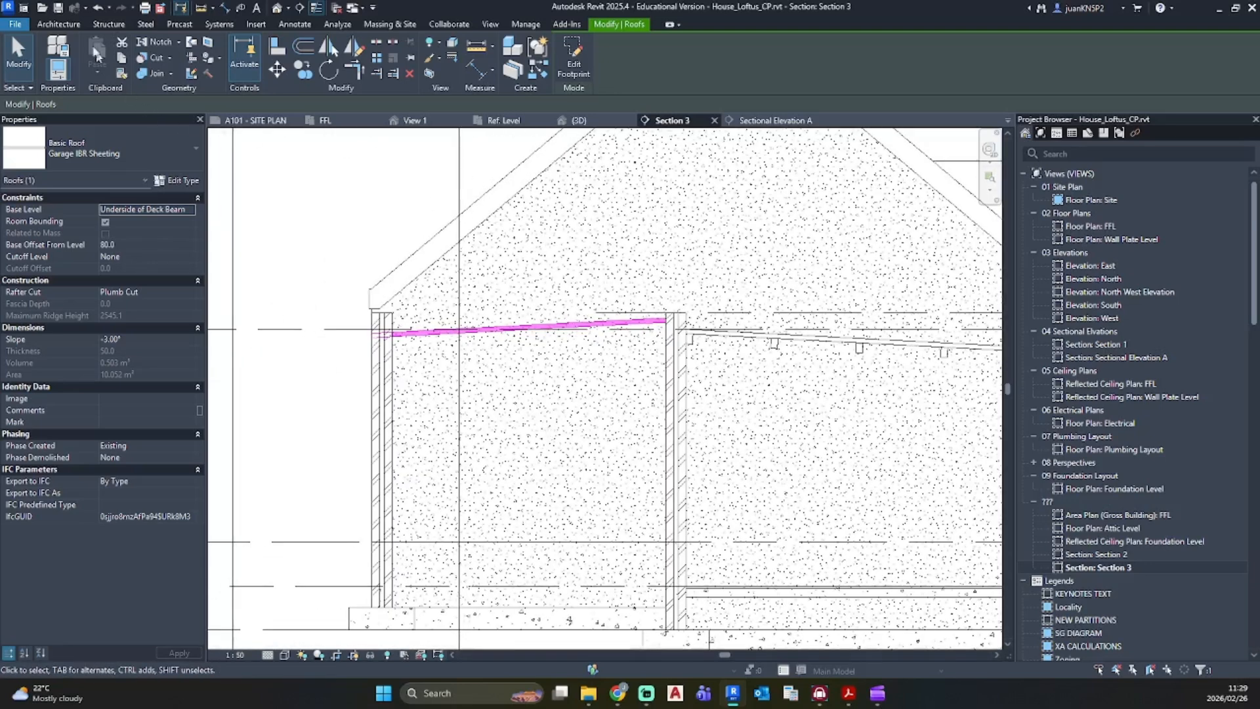
# Step: Create a detail line offset 115 mm below the underside of the raised roof by picking its edge
pyautogui.click(73, 24)
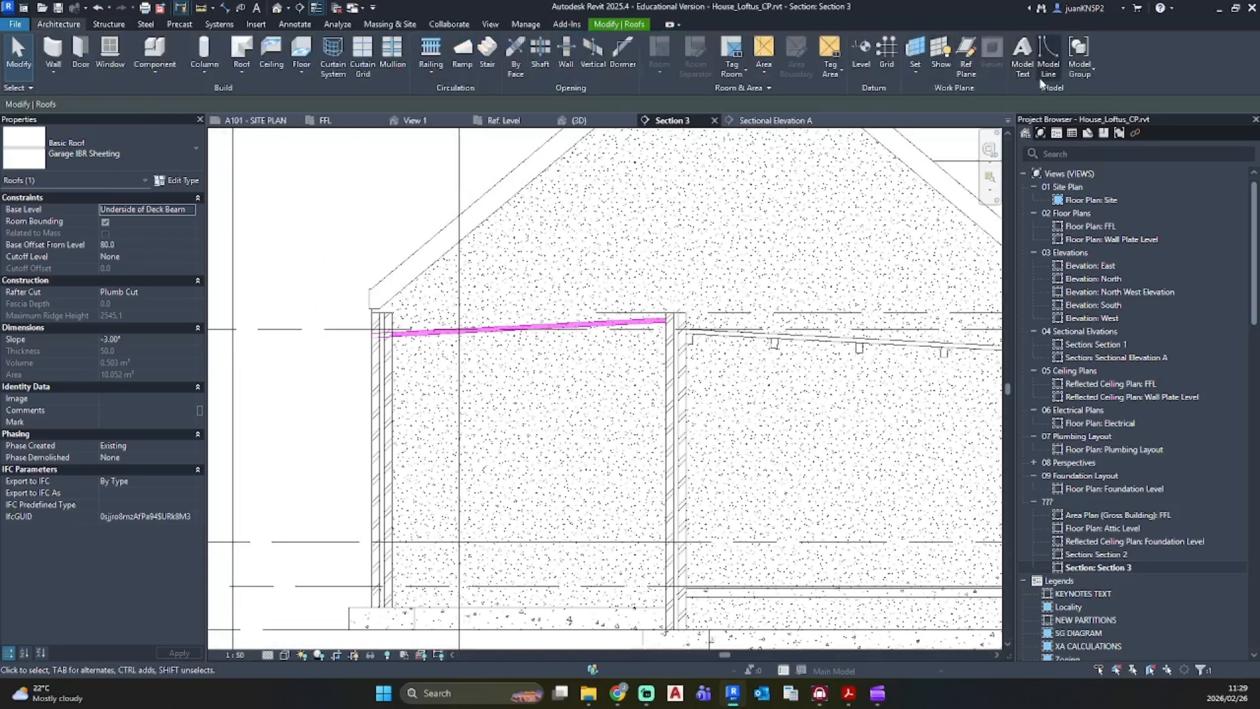
pyautogui.press('Escape')
pyautogui.press('d')
pyautogui.press('l')
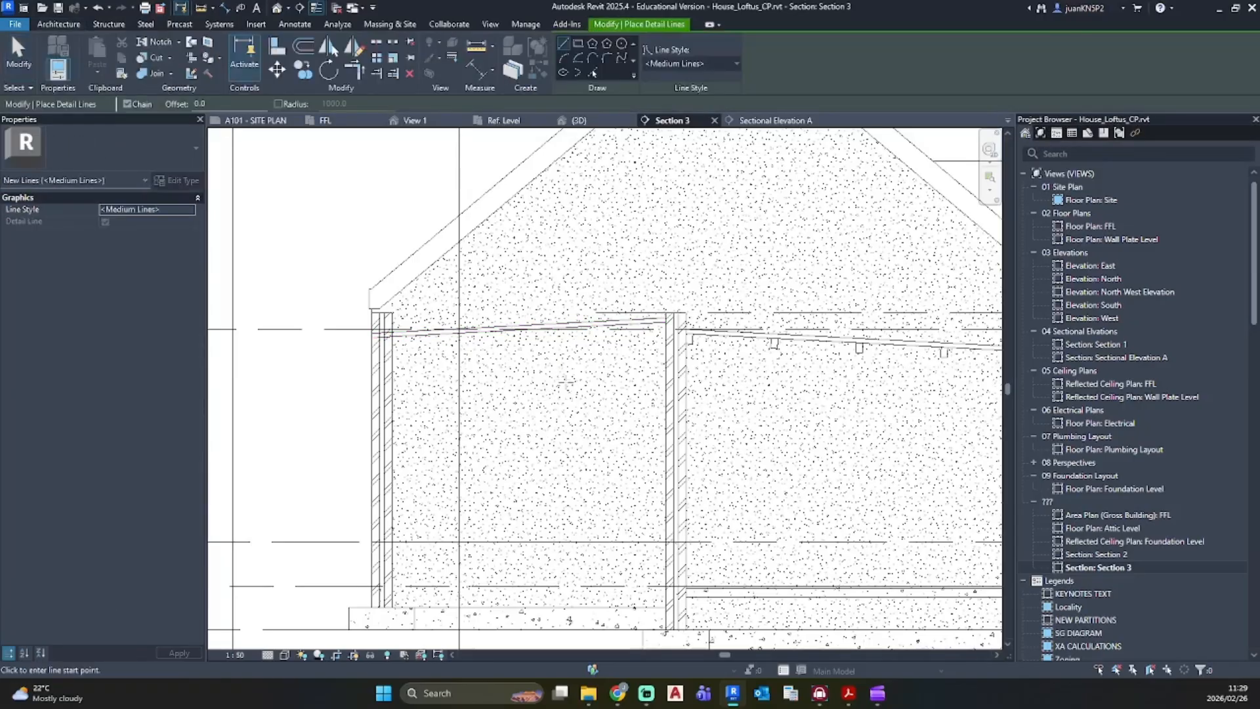
pyautogui.scroll(2, 411, 371)
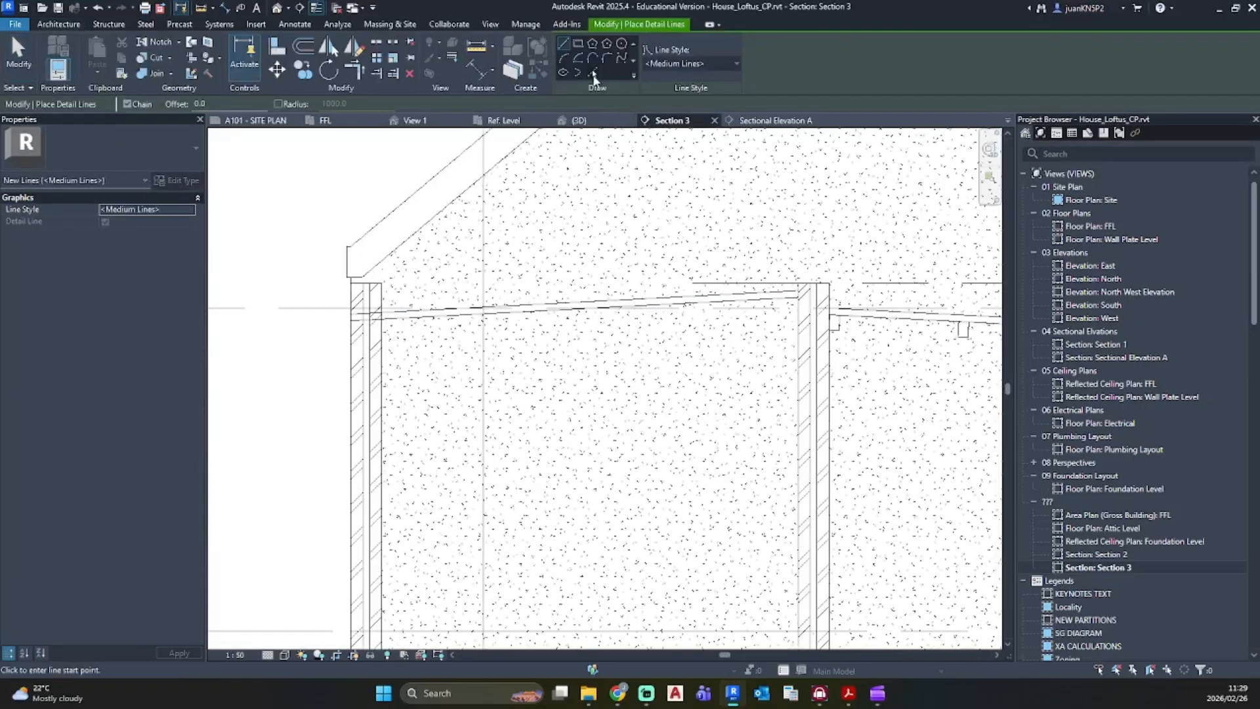
pyautogui.click(593, 74)
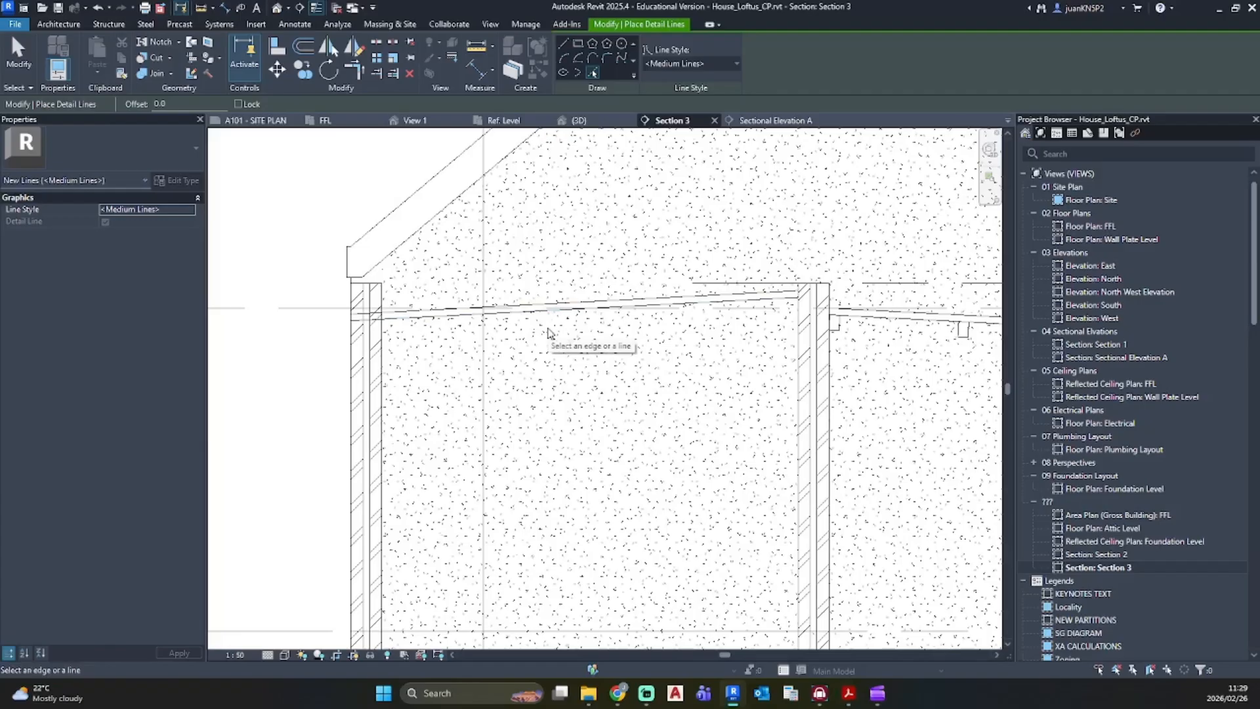
pyautogui.click(172, 104)
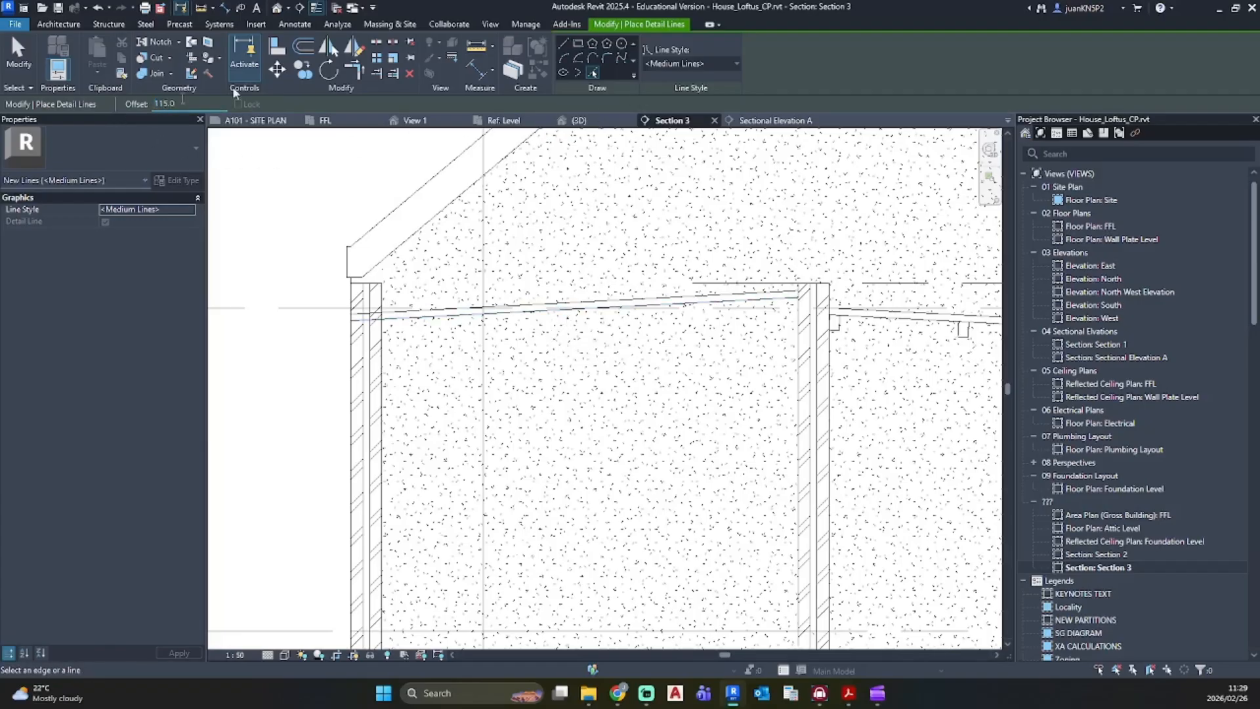
pyautogui.scroll(3, 513, 309)
pyautogui.click(524, 342)
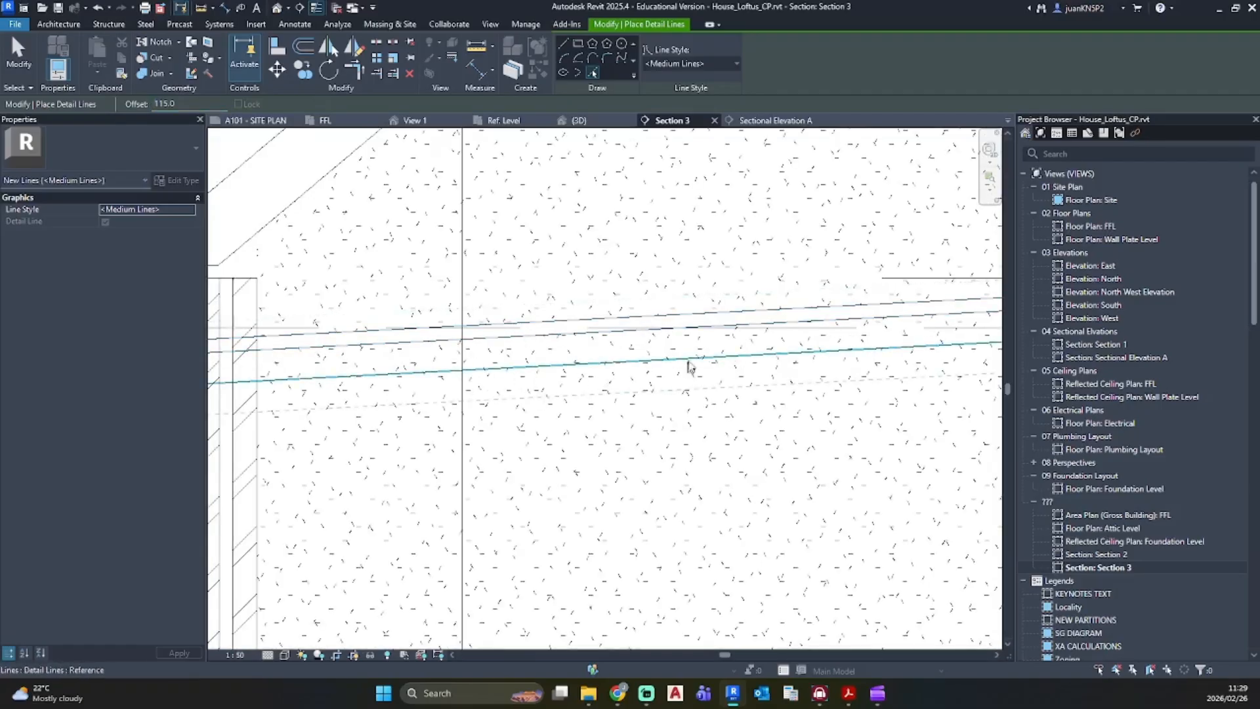
# Step: Add two more detail lines under the roof, offset 38 mm below the first line and 12 mm below the second
pyautogui.doubleClick(166, 103)
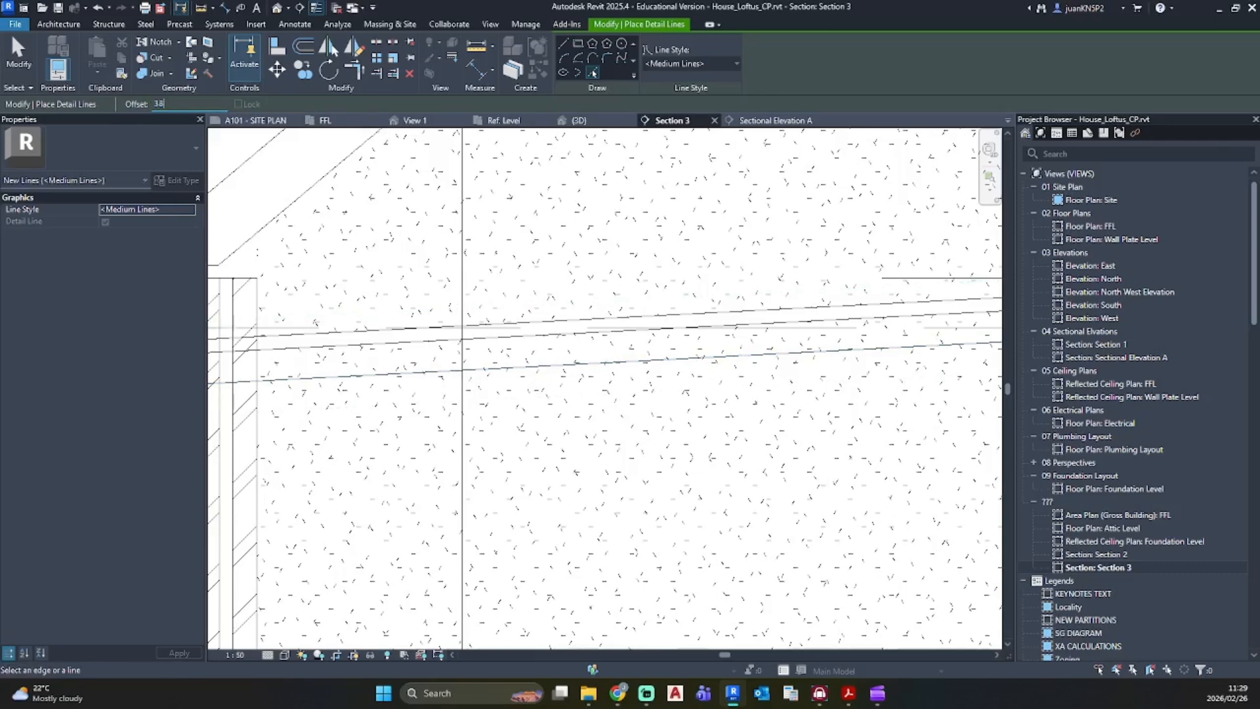
pyautogui.write('38.0')
pyautogui.click(734, 363)
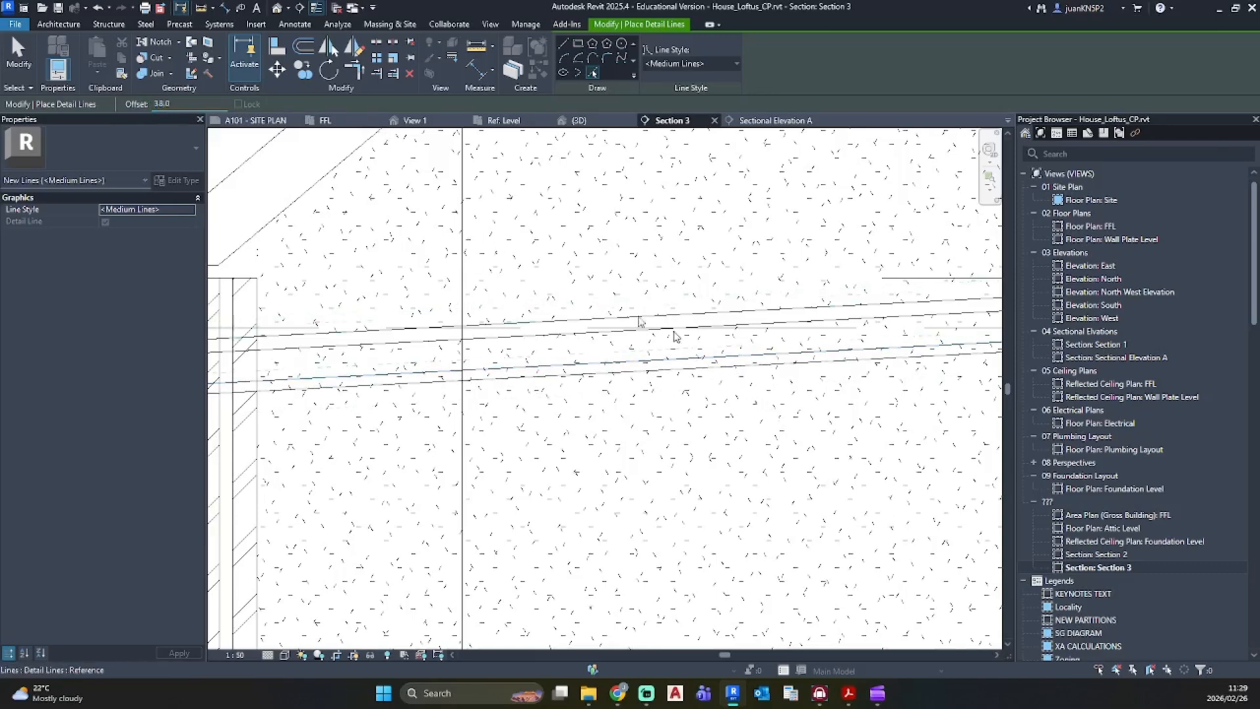
pyautogui.doubleClick(162, 104)
pyautogui.click(703, 372)
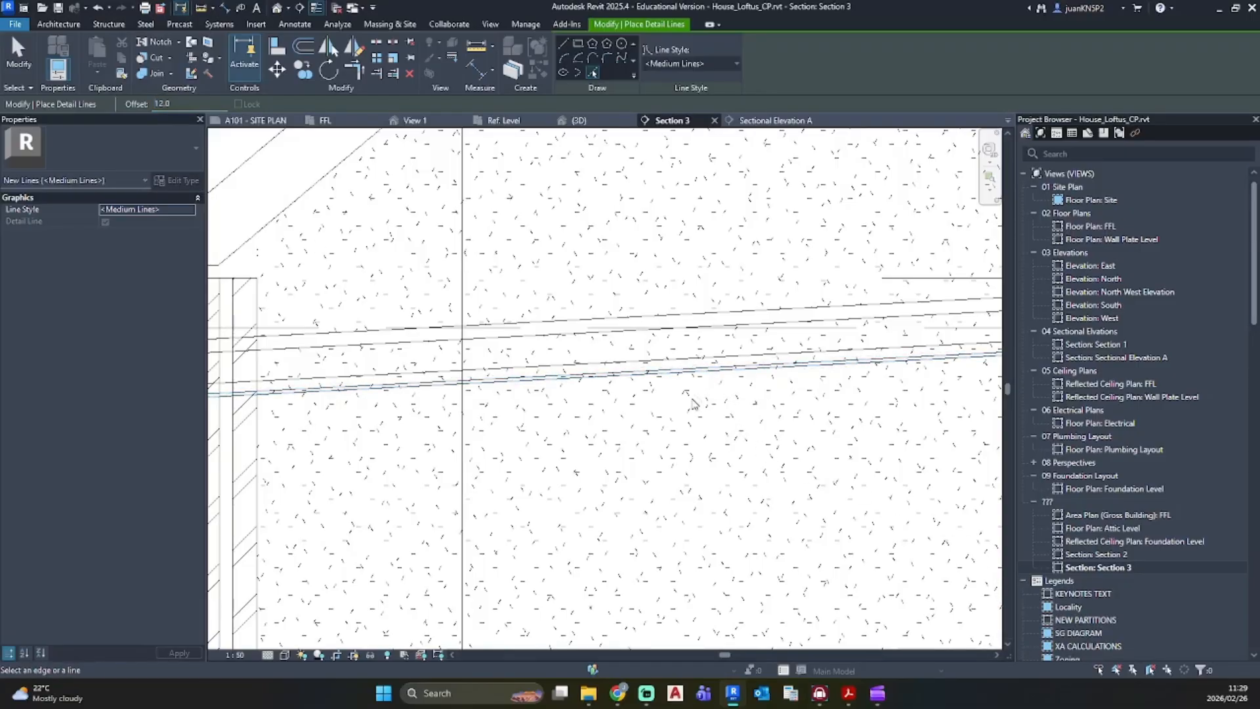
pyautogui.press('Escape')
pyautogui.press('Escape')
# Step: Group the sloped roof together with the three detail lines beneath it
pyautogui.scroll(2, 441, 375)
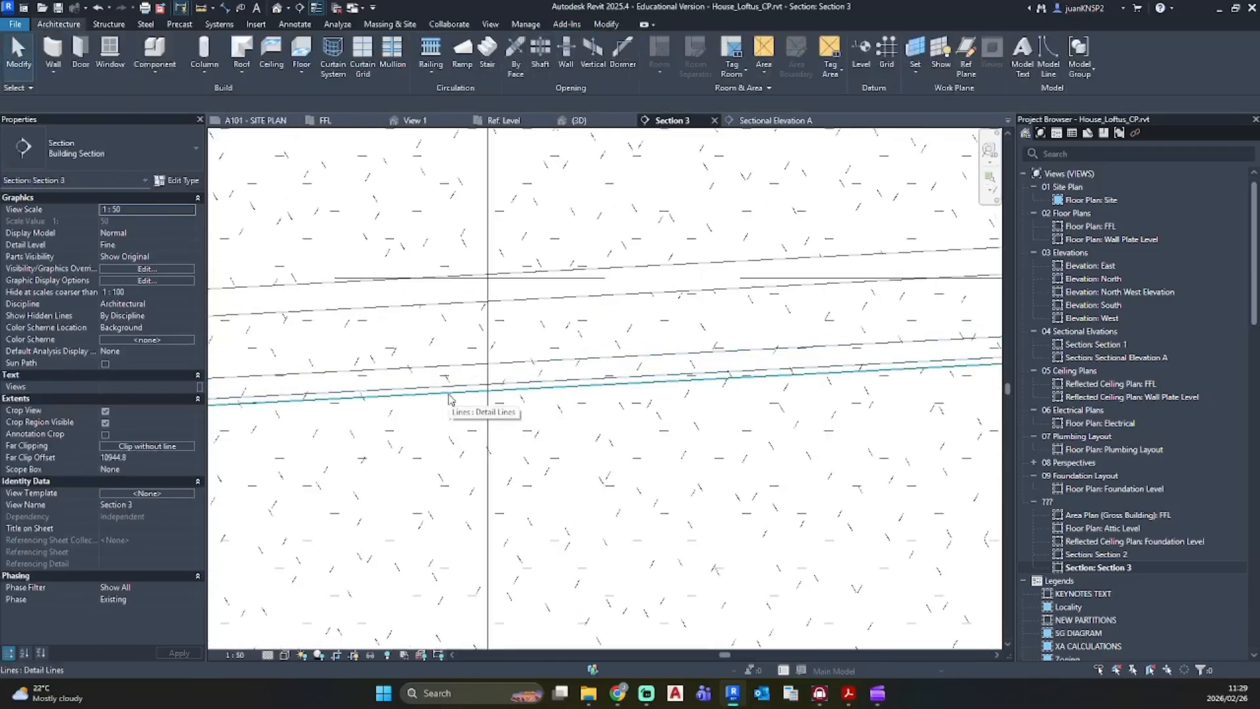
pyautogui.click(470, 389)
pyautogui.keyDown('ctrl'); pyautogui.click(478, 368); pyautogui.keyUp('ctrl')
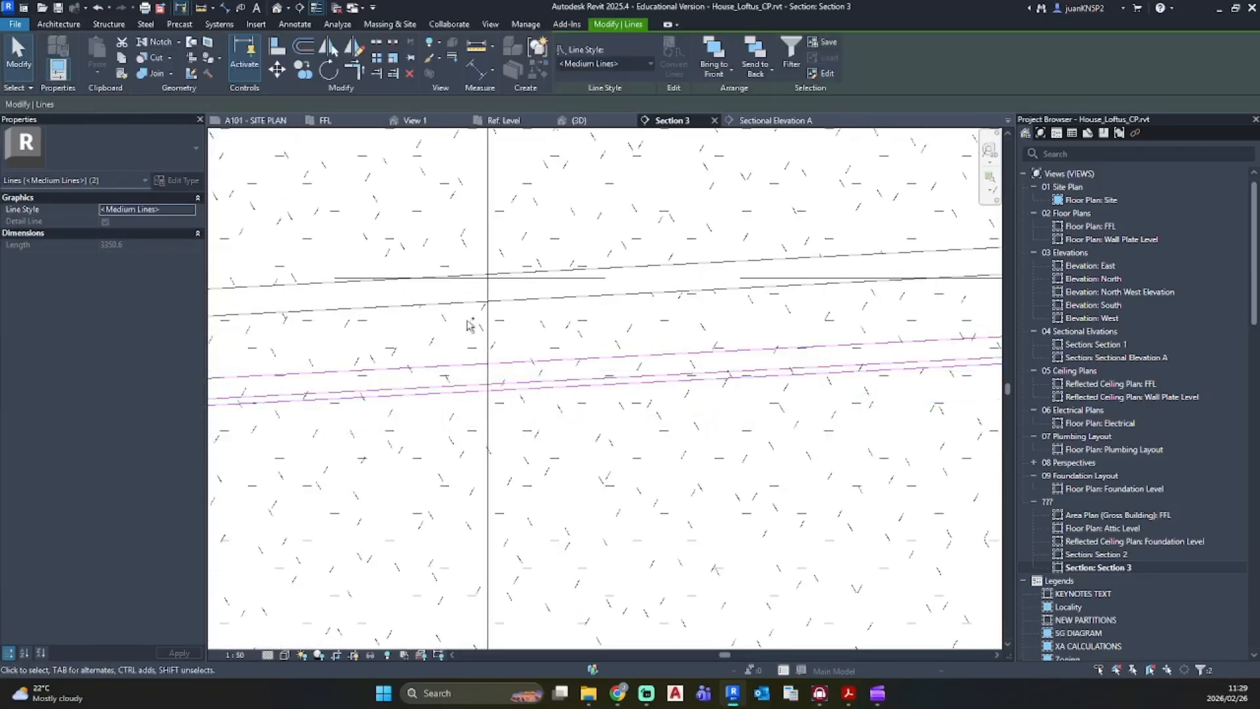
pyautogui.keyDown('ctrl'); pyautogui.click(472, 308); pyautogui.keyUp('ctrl')
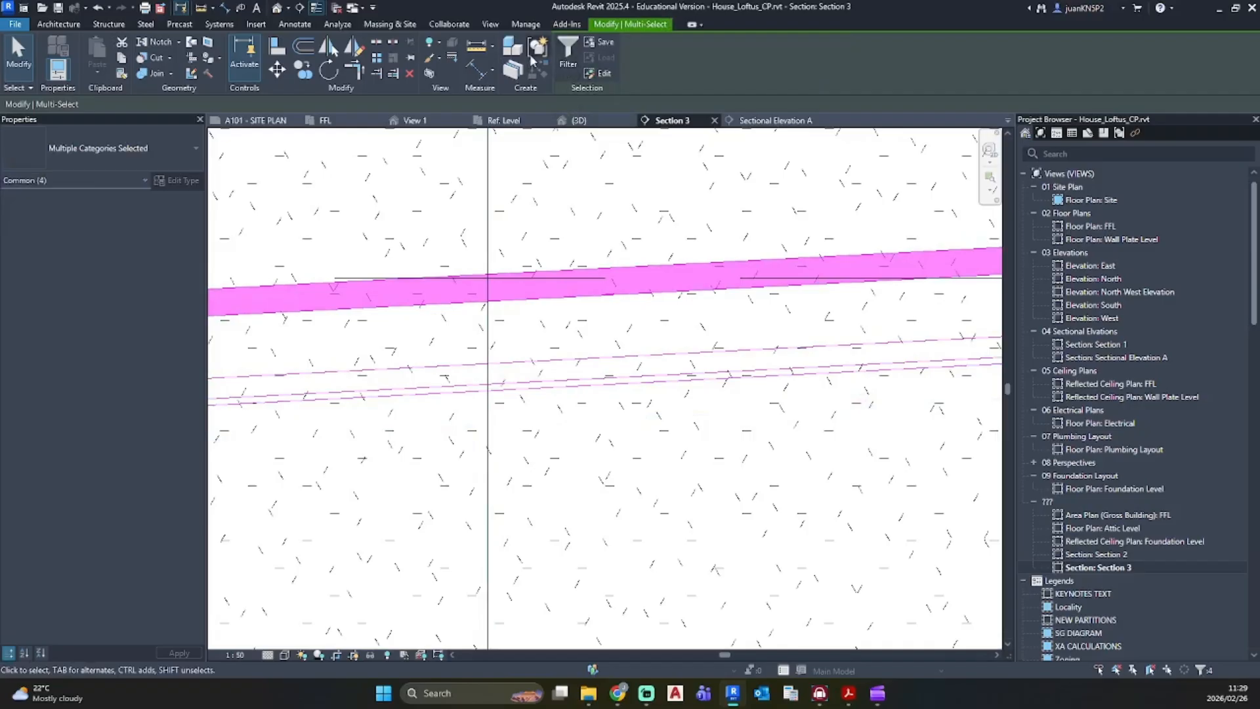
pyautogui.click(538, 48)
pyautogui.click(518, 398)
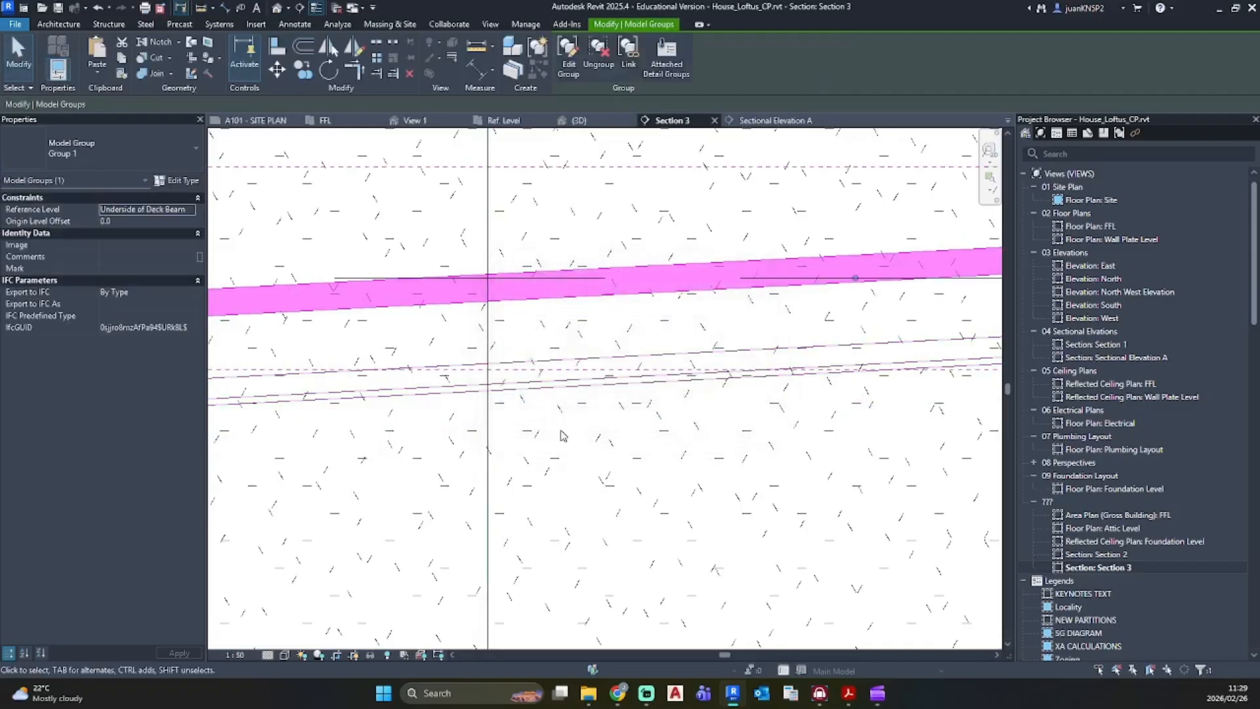
# Step: Raise the roof and line group to an origin level offset of 77.5 mm
pyautogui.press('Escape')
pyautogui.scroll(4, 630, 422)
pyautogui.click(641, 386)
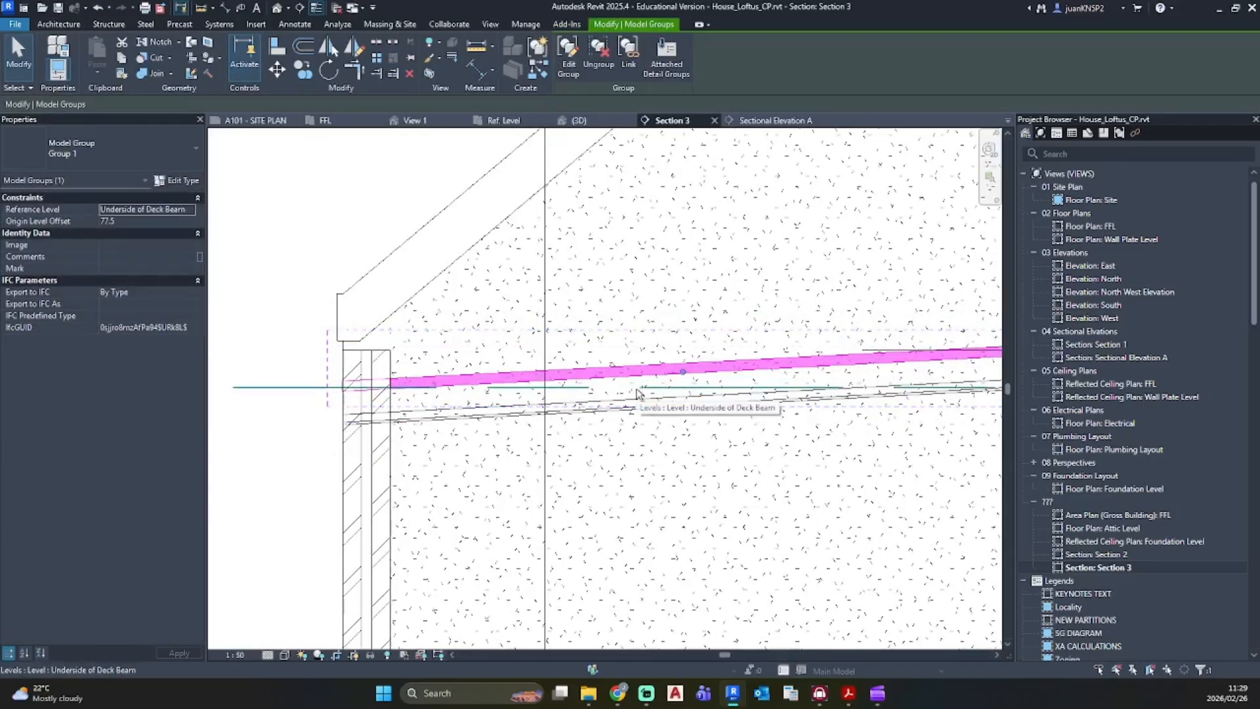
pyautogui.press('Escape')
pyautogui.moveTo(605, 436)
pyautogui.mouseDown(button='middle')
pyautogui.moveTo(530, 472)
pyautogui.moveTo(518, 357)
pyautogui.mouseUp(button='middle')
pyautogui.scroll(-2, 518, 357)
pyautogui.scroll(-2, 539, 420)
pyautogui.moveTo(549, 433); pyautogui.dragTo(518, 355, button='middle')
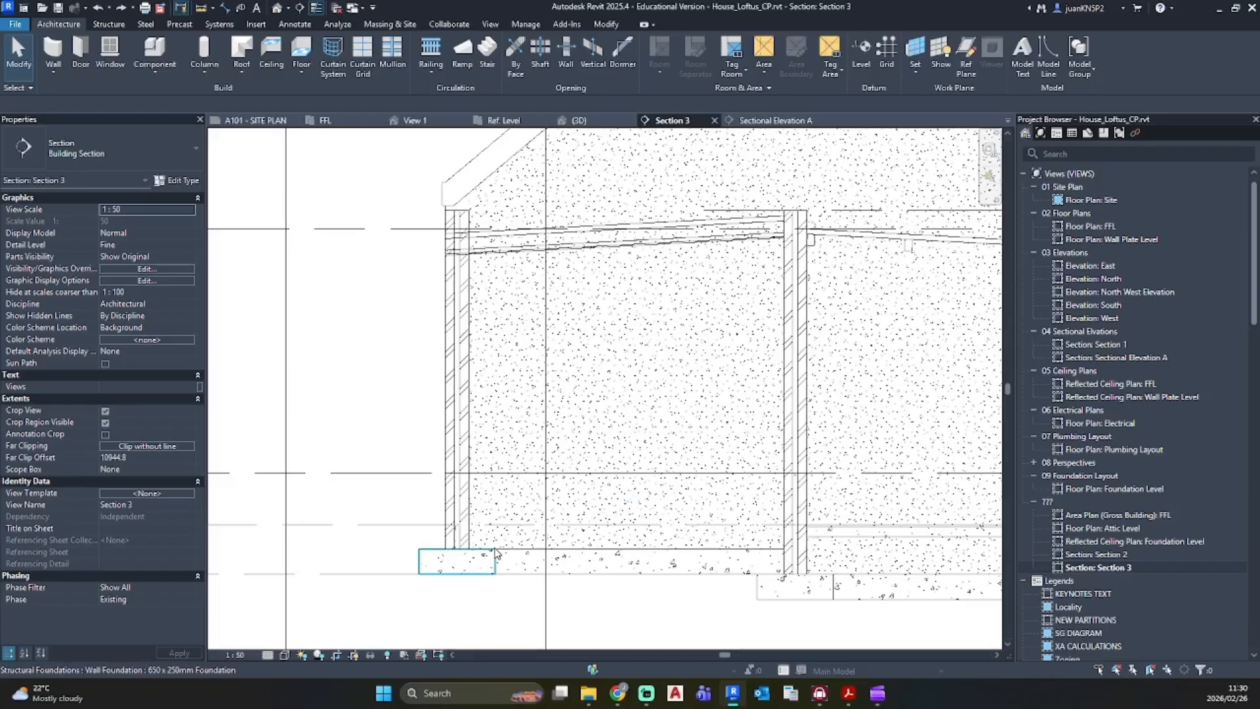
pyautogui.scroll(-3, 495, 553)
# Step: In the FFL floor plan, start an Existing Floor boundary and sketch a line along the wall cavity north of the 3116 mm deep room
pyautogui.doubleClick(1103, 226)
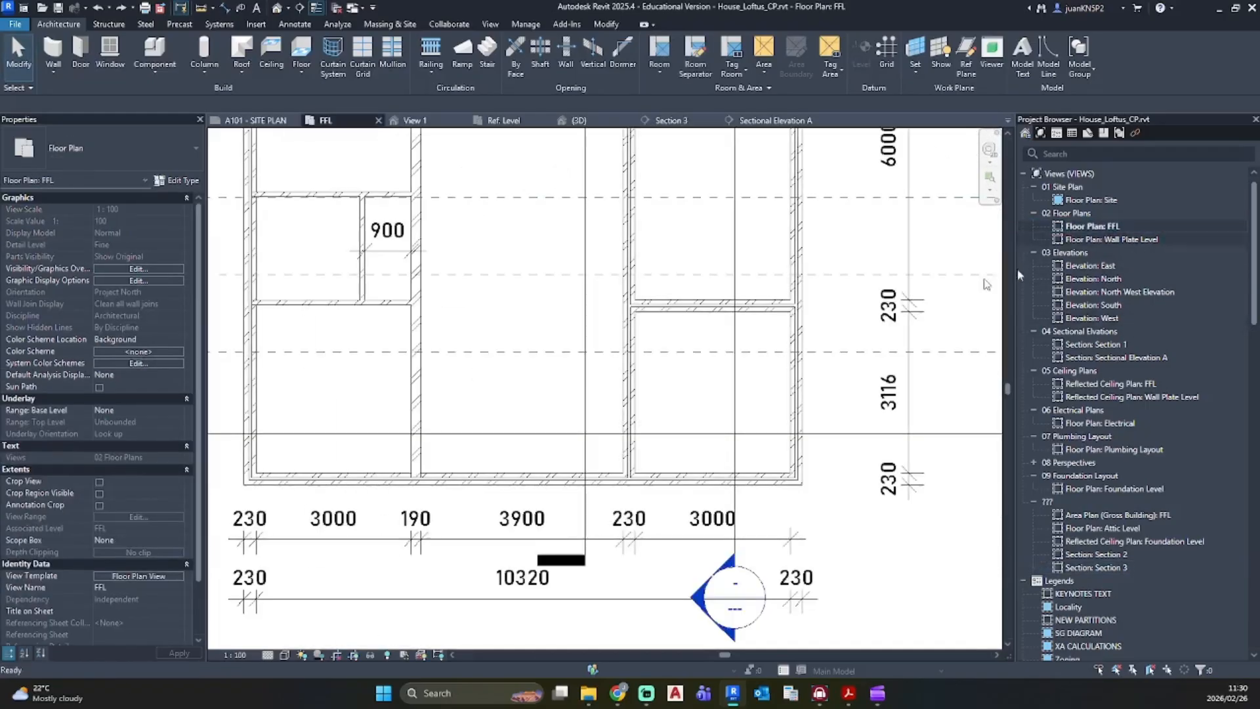
pyautogui.moveTo(528, 262); pyautogui.dragTo(534, 384, button='middle')
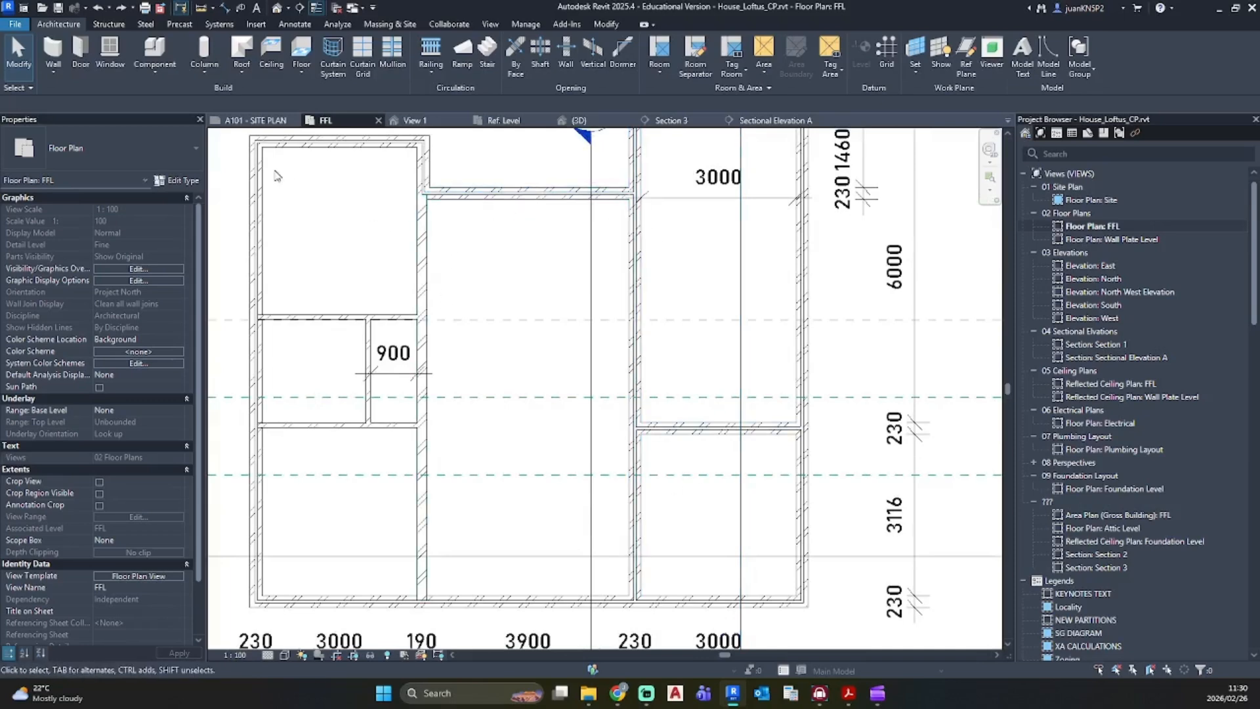
pyautogui.click(301, 51)
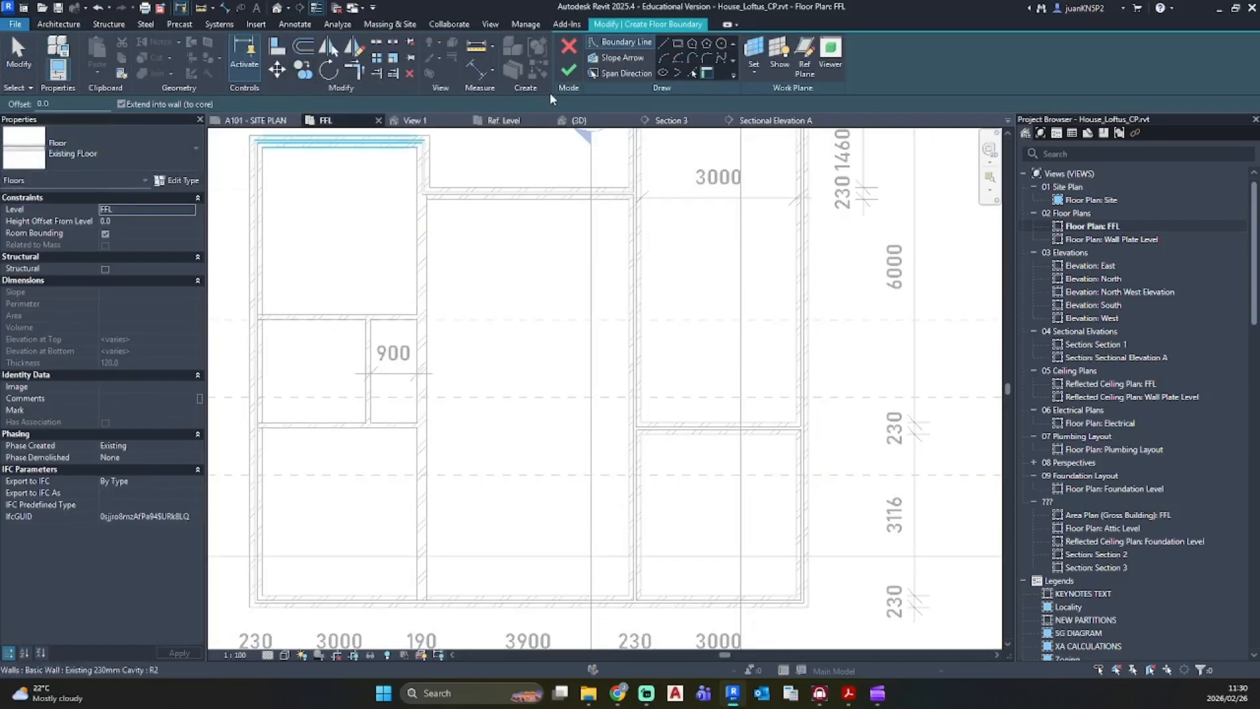
pyautogui.click(663, 42)
pyautogui.scroll(3, 502, 388)
pyautogui.scroll(4, 505, 393)
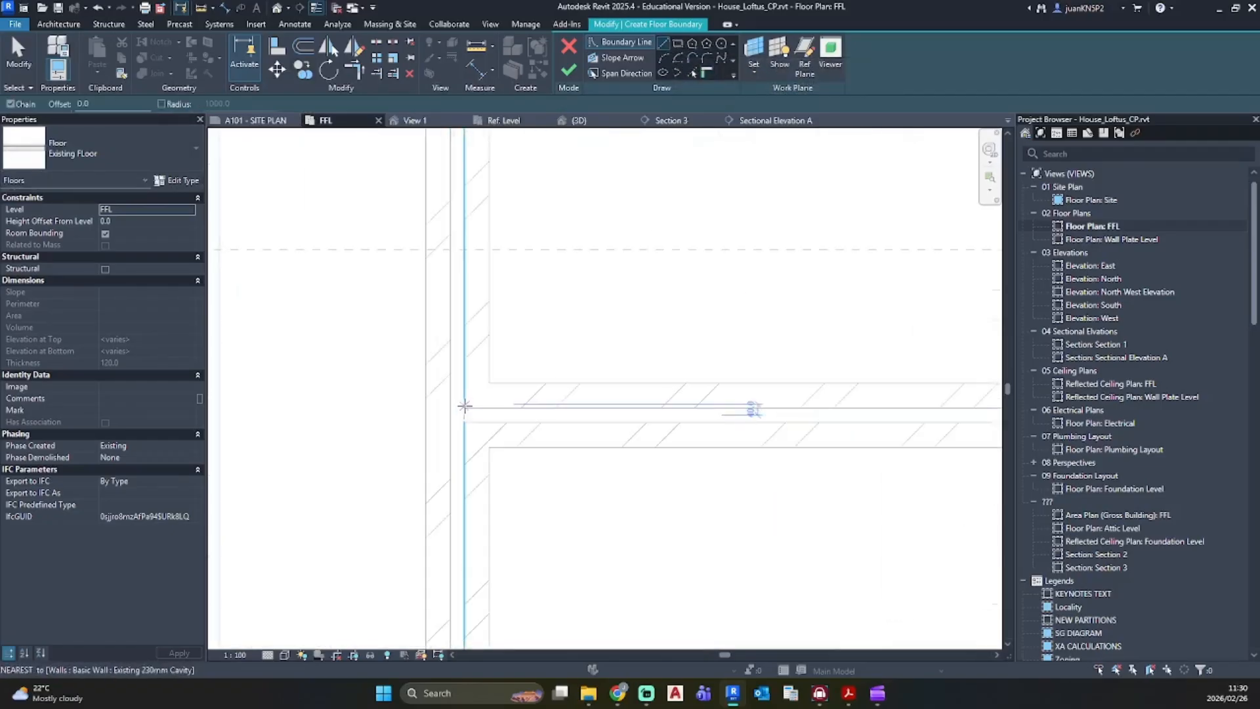
pyautogui.click(525, 408)
pyautogui.scroll(-3, 811, 408)
pyautogui.moveTo(828, 416); pyautogui.dragTo(382, 311, button='middle')
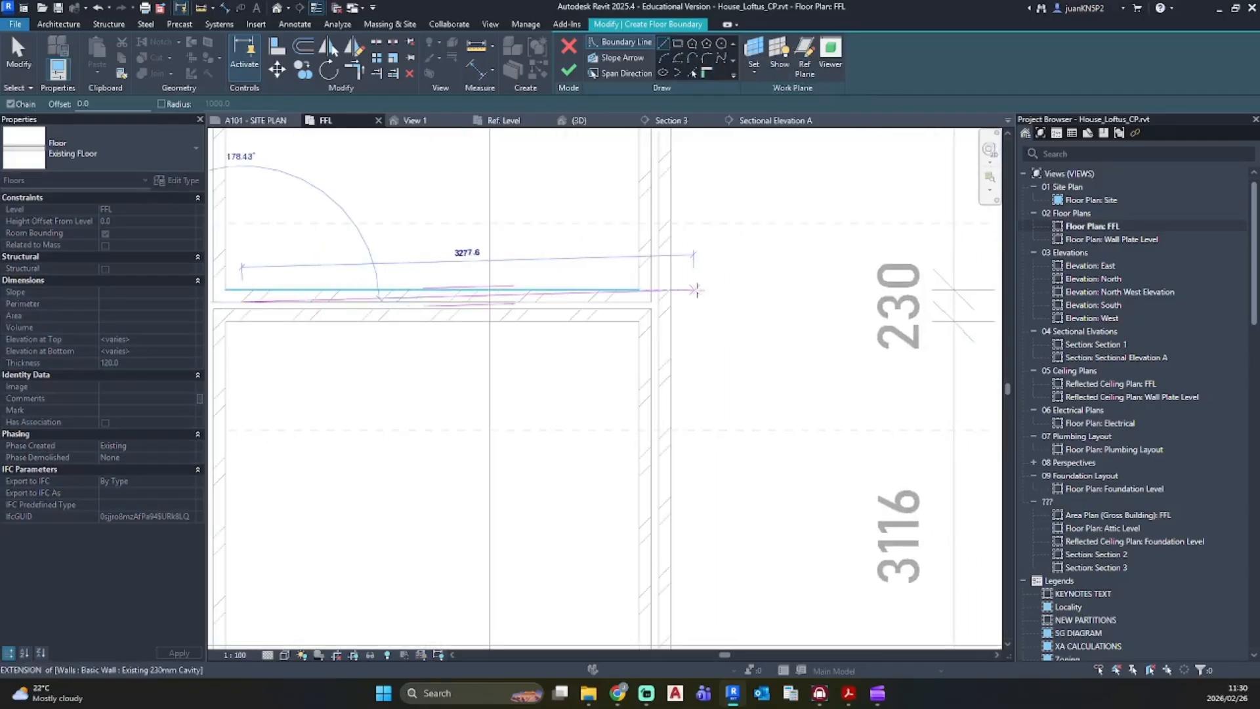
pyautogui.click(621, 302)
pyautogui.press('Escape')
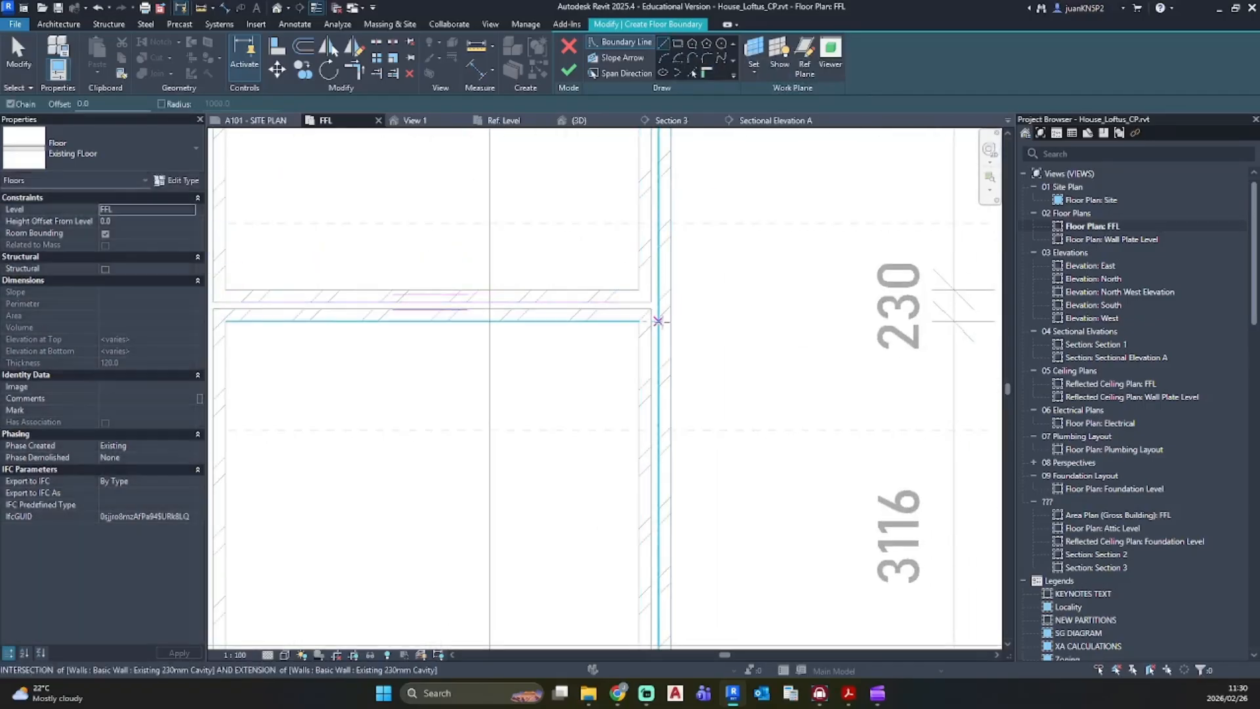
# Step: Sketch floor boundary lines in the cavity of the east wall beside the 3116 mm room and along the full south wall
pyautogui.click(659, 321)
pyautogui.moveTo(659, 516); pyautogui.dragTo(671, 218, button='middle')
pyautogui.click(676, 444)
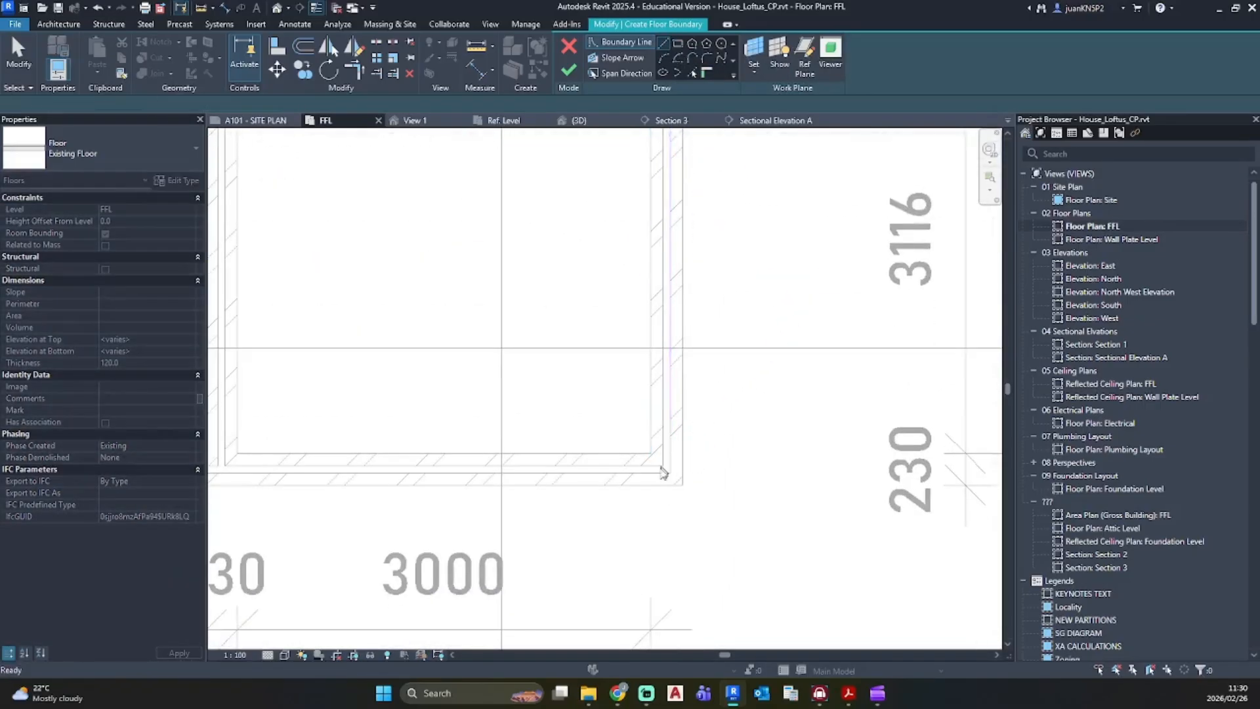
pyautogui.moveTo(329, 477); pyautogui.dragTo(971, 480, button='middle')
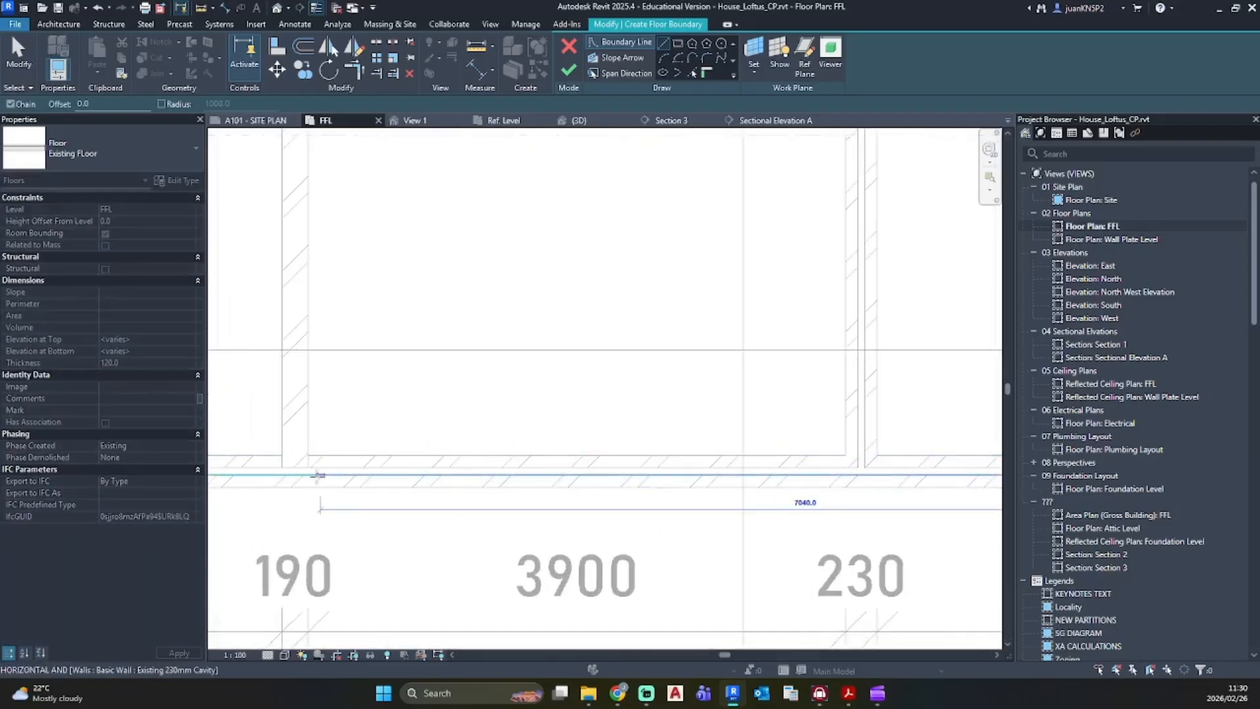
pyautogui.moveTo(311, 478); pyautogui.dragTo(658, 480, button='middle')
pyautogui.scroll(1, 654, 480)
pyautogui.moveTo(419, 478); pyautogui.dragTo(770, 479, button='middle')
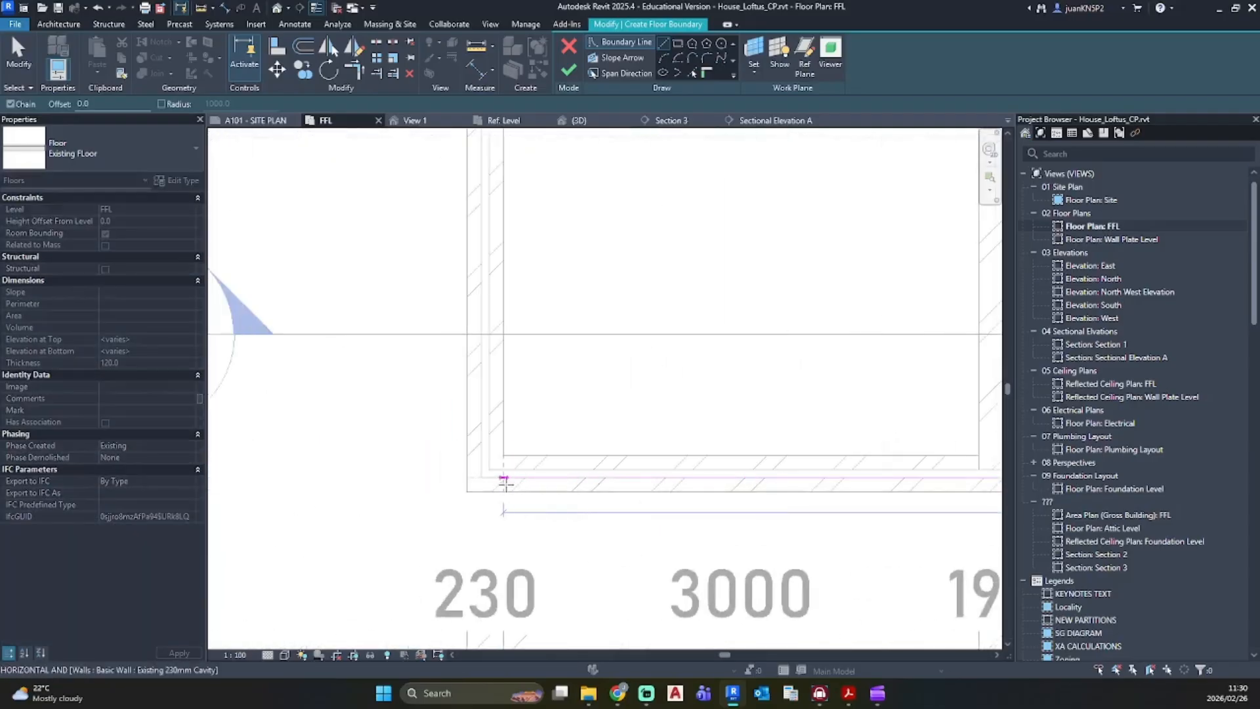
pyautogui.click(482, 478)
pyautogui.press('Escape')
# Step: Sketch floor boundary lines in the cavity of the west outer wall and along the northwest room's north wall
pyautogui.click(480, 449)
pyautogui.scroll(-2, 492, 242)
pyautogui.moveTo(488, 223); pyautogui.dragTo(450, 448, button='middle')
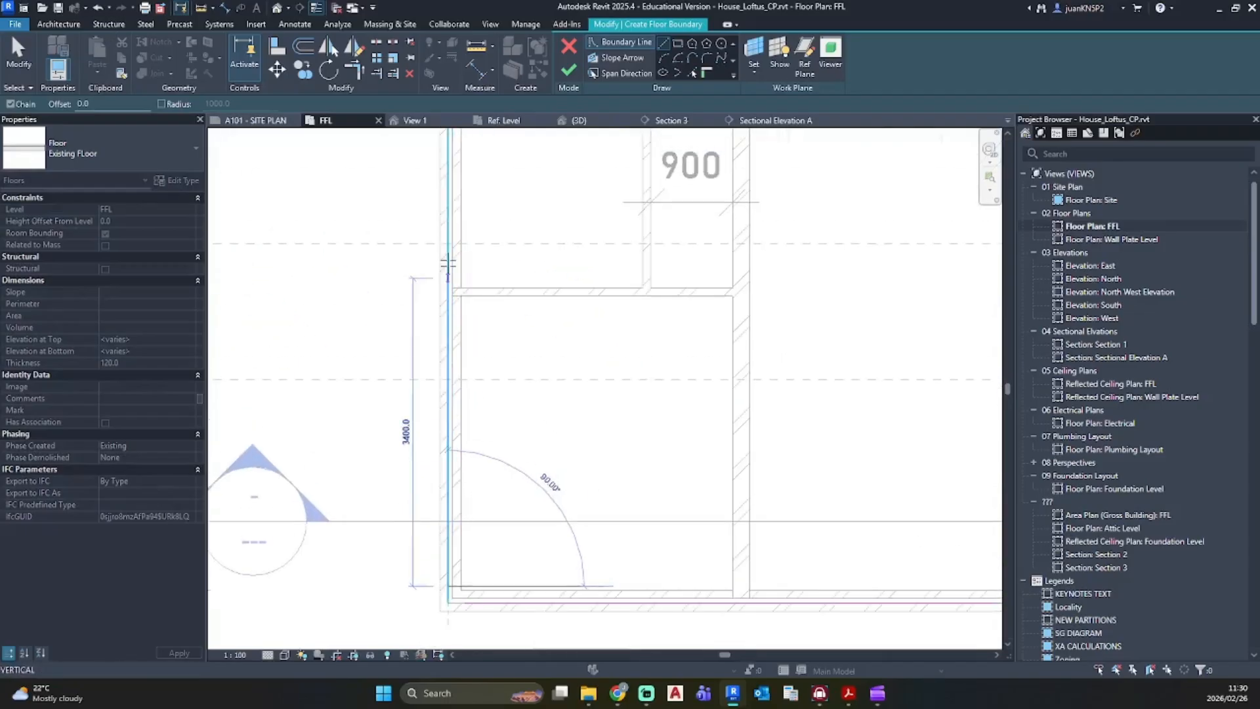
pyautogui.moveTo(450, 211); pyautogui.dragTo(431, 370, button='middle')
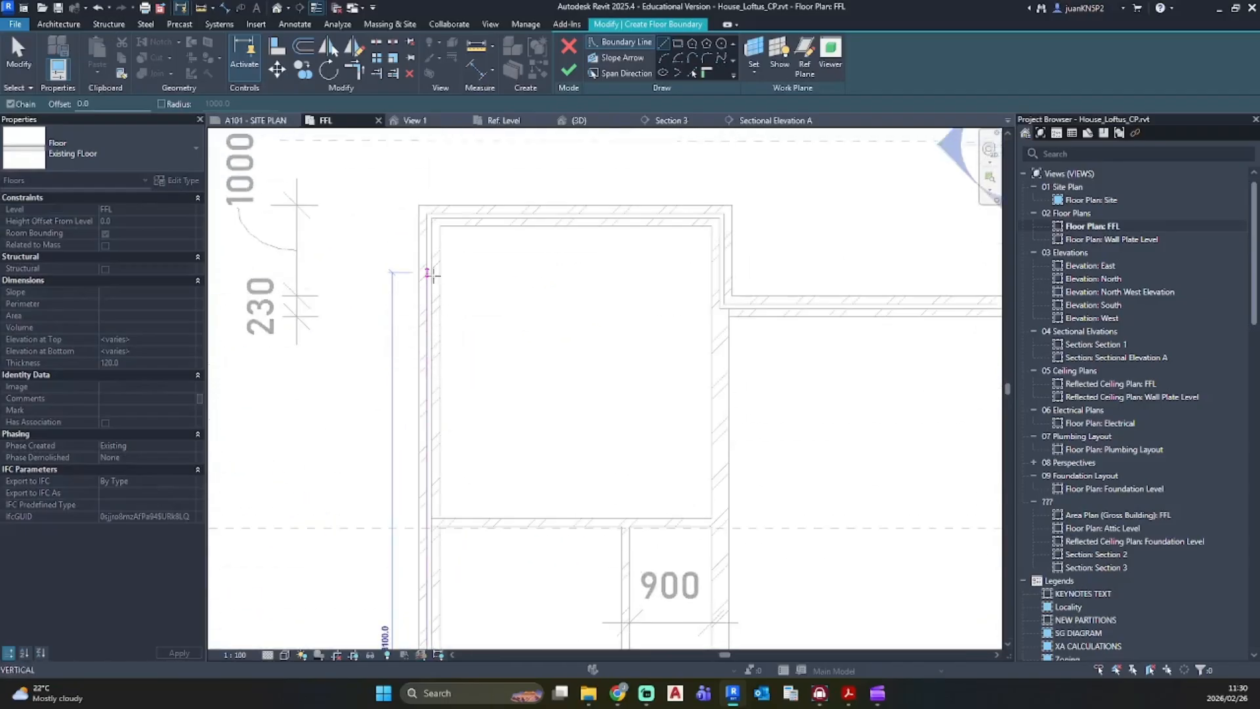
pyautogui.click(428, 273)
pyautogui.press('Escape')
pyautogui.click(430, 205)
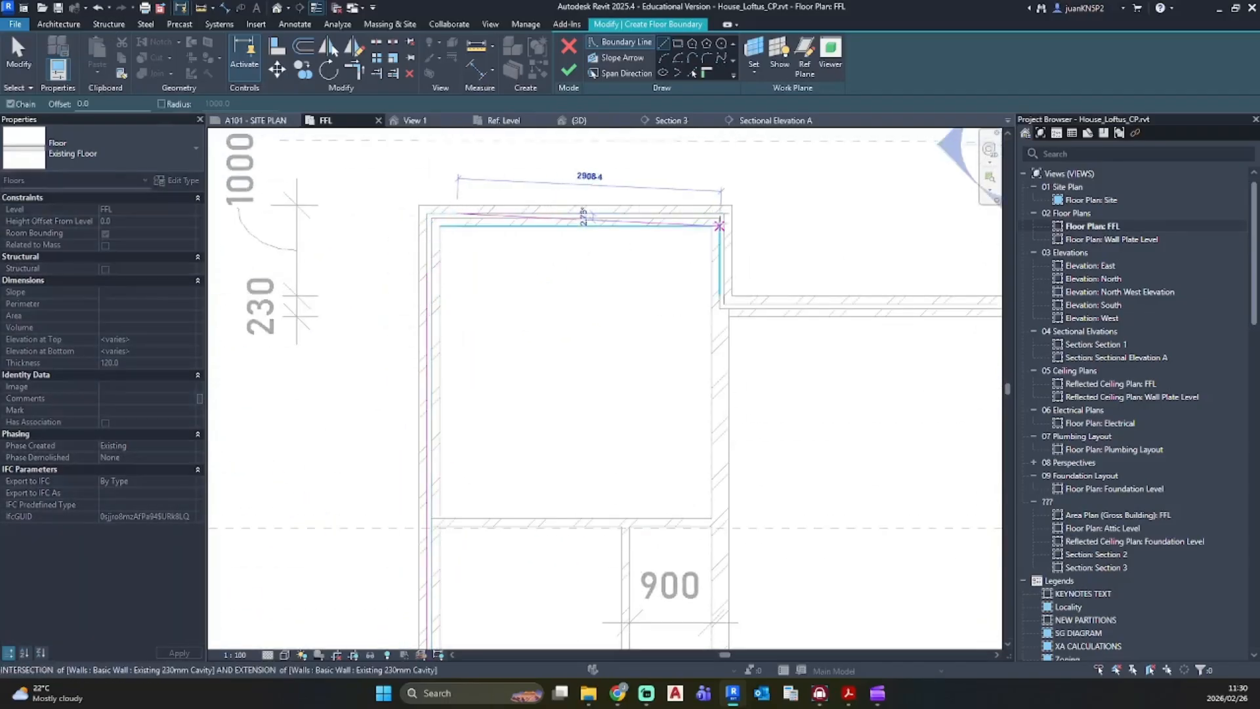
pyautogui.press('Escape')
# Step: Sketch boundary lines in the cavities of the short stepped wall and the north wall of the 3900 mm wide room
pyautogui.scroll(2, 729, 229)
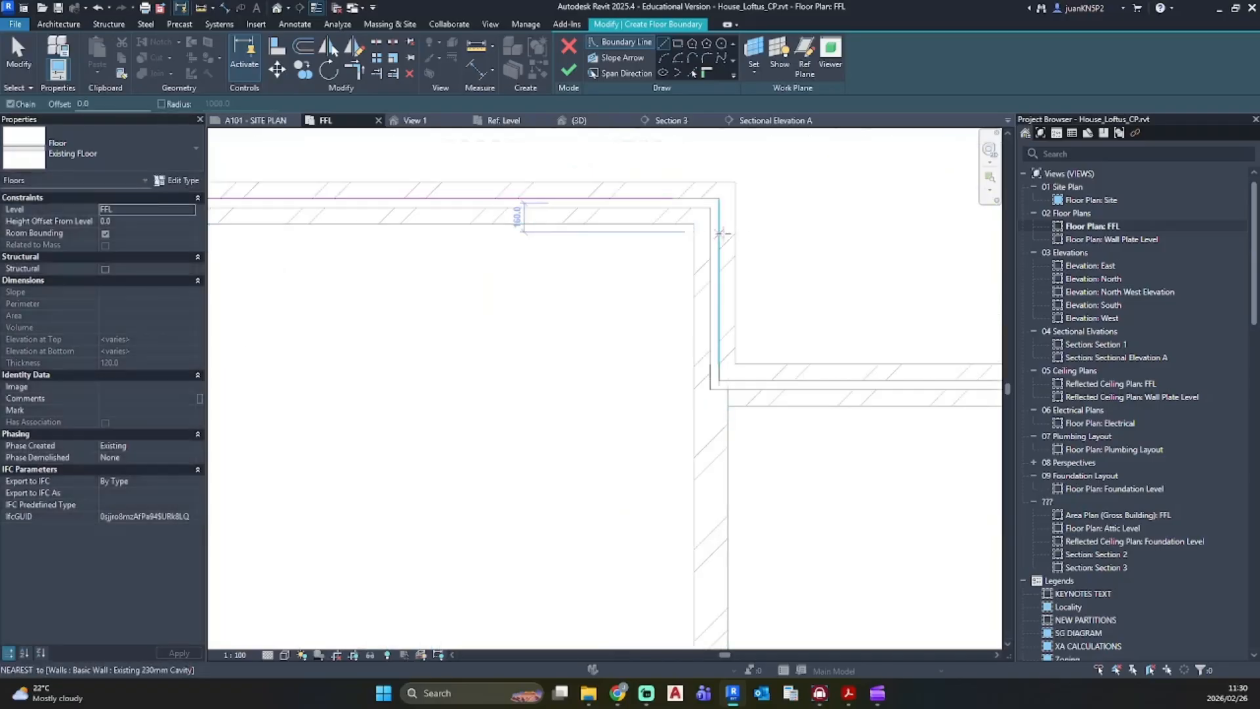
pyautogui.click(720, 233)
pyautogui.click(720, 307)
pyautogui.press('Escape')
pyautogui.click(779, 381)
pyautogui.scroll(-2, 915, 388)
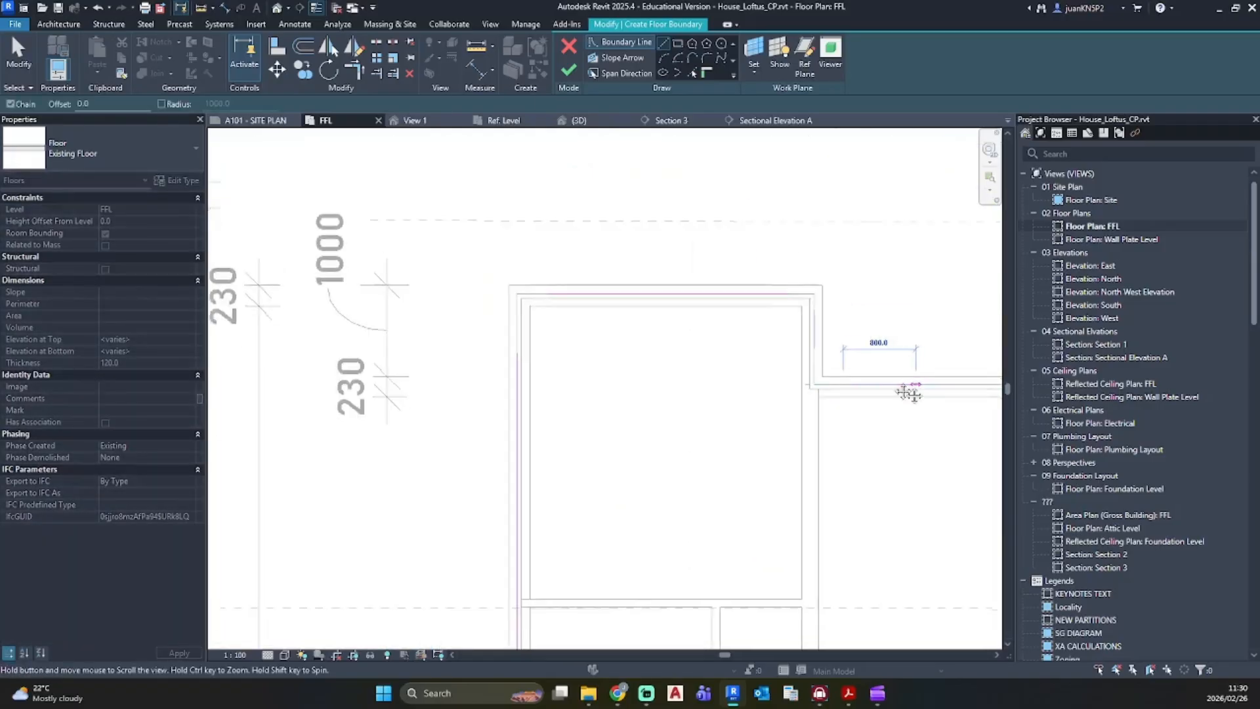
pyautogui.moveTo(908, 393); pyautogui.dragTo(322, 344, button='middle')
pyautogui.click(546, 339)
pyautogui.press('Escape')
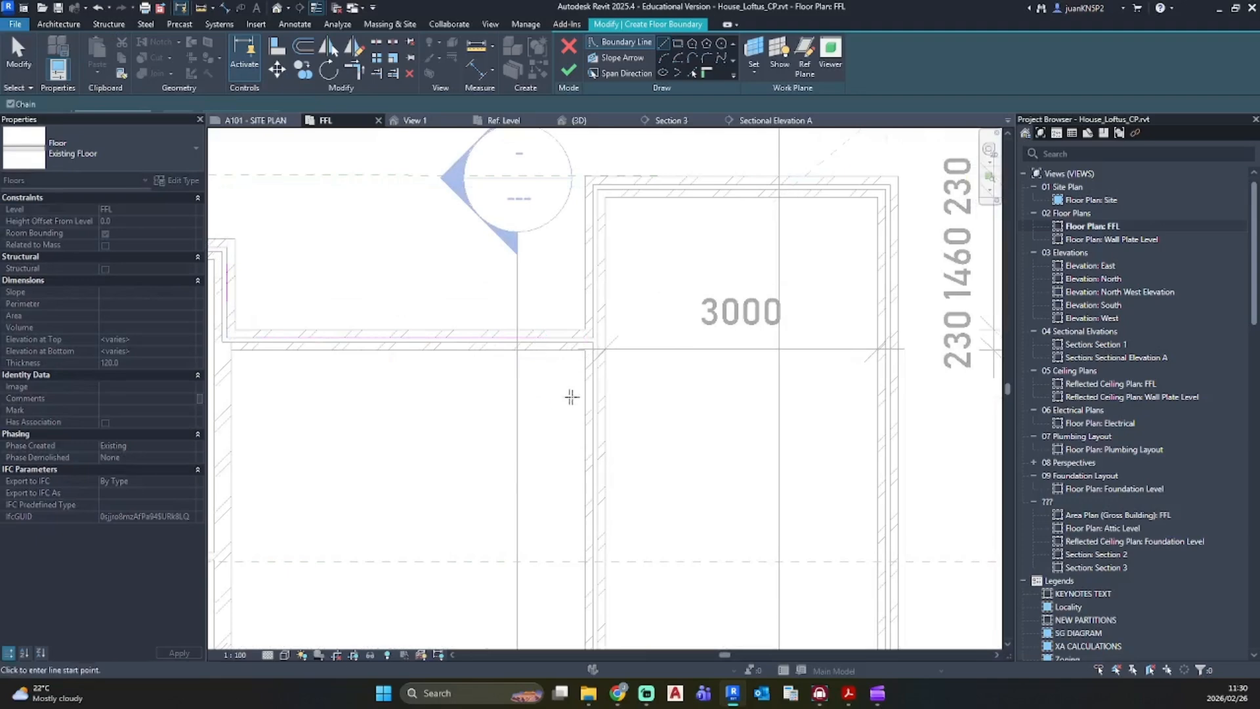
# Step: Sketch a floor boundary line about 1500 mm long in the cavity of the wall between the 3900 mm and northeast 3000 mm wide rooms
pyautogui.scroll(-4, 619, 442)
pyautogui.scroll(1, 619, 441)
pyautogui.moveTo(611, 497); pyautogui.dragTo(601, 386, button='middle')
pyautogui.scroll(2, 601, 386)
pyautogui.click(590, 273)
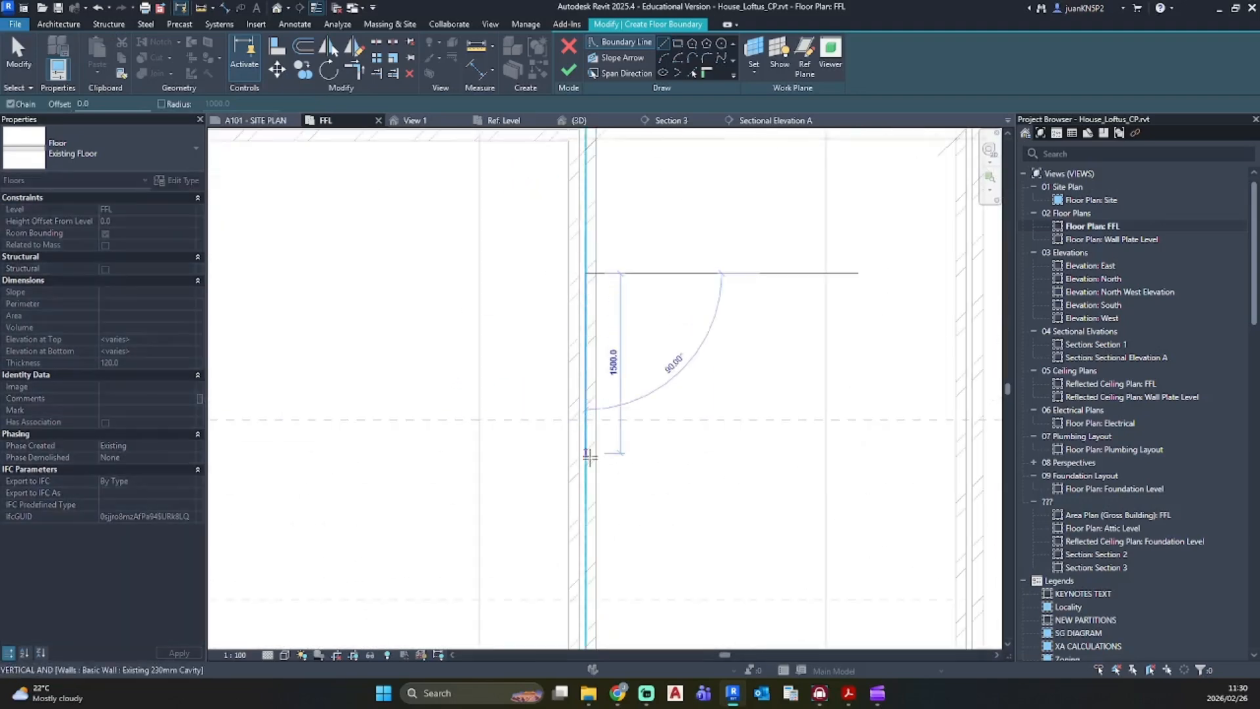
pyautogui.click(590, 465)
pyautogui.press('Escape')
pyautogui.press('Escape')
# Step: Trim the floor boundary lines into corners along the northeast room's west wall, the 3900 mm room's north wall and the short stepped wall
pyautogui.scroll(-2, 695, 468)
pyautogui.moveTo(696, 469); pyautogui.dragTo(678, 411, button='middle')
pyautogui.press('t')
pyautogui.press('r')
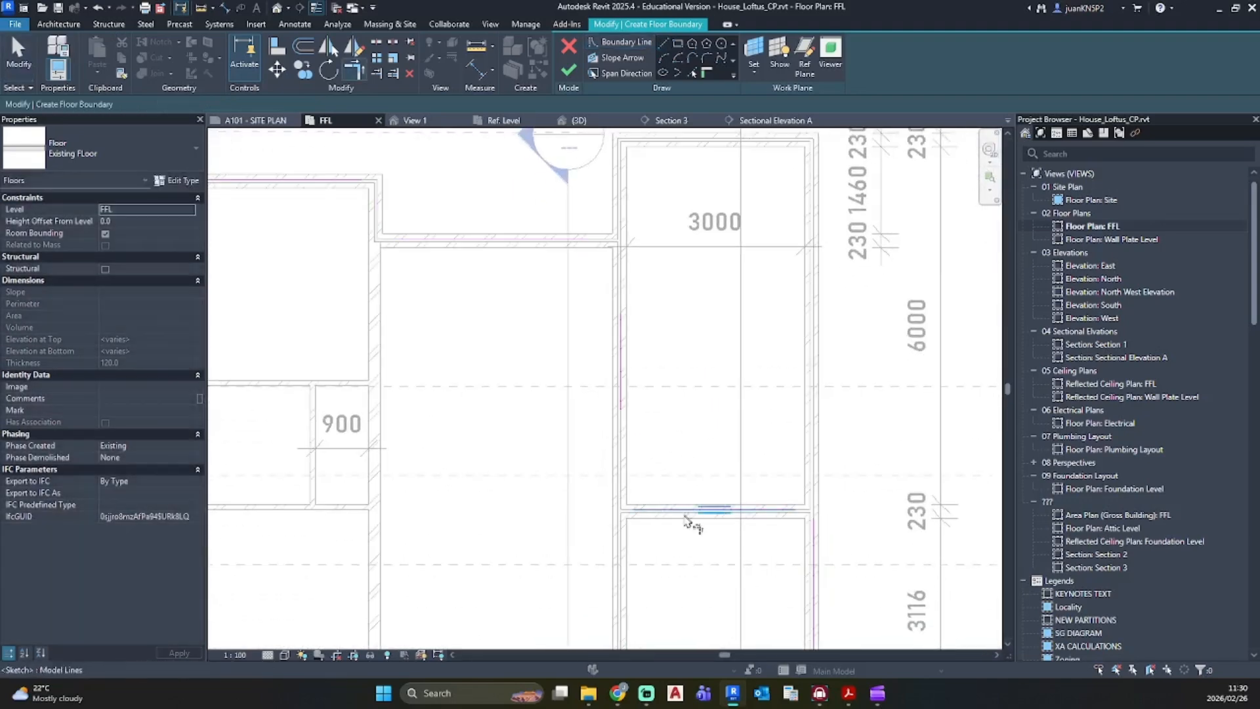
pyautogui.click(679, 510)
pyautogui.click(625, 385)
pyautogui.click(551, 246)
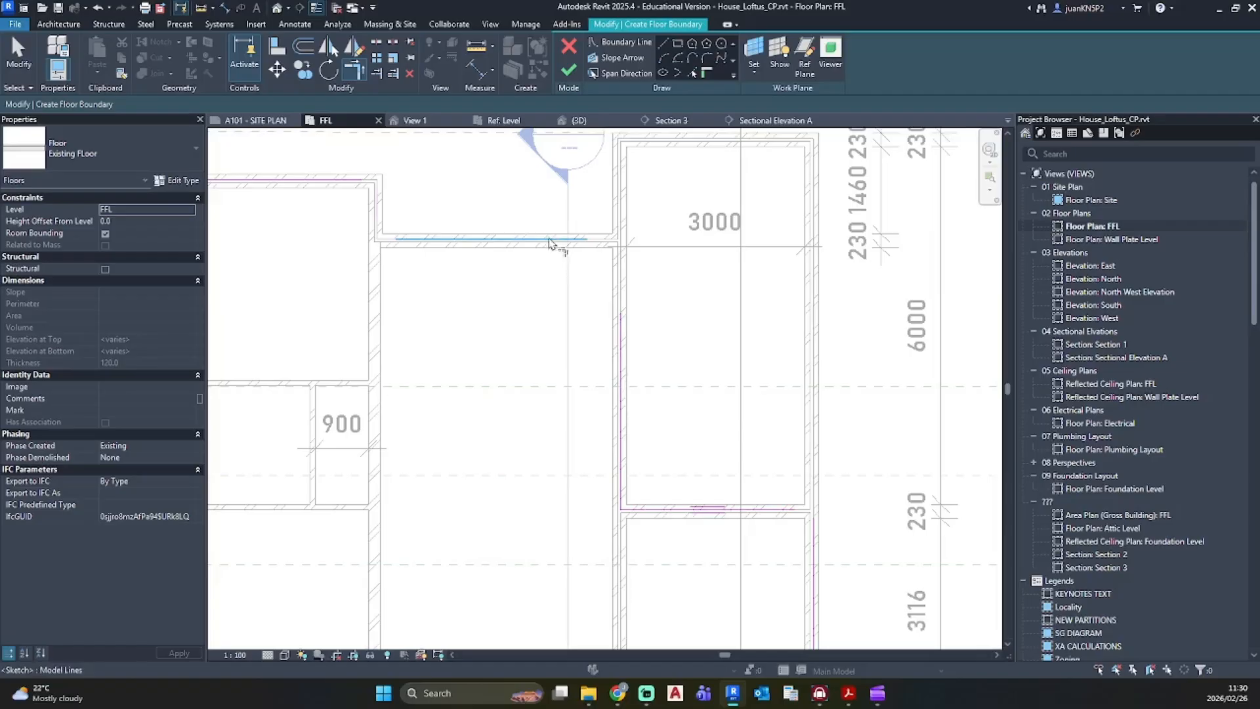
pyautogui.click(619, 343)
pyautogui.click(406, 235)
pyautogui.click(387, 209)
# Step: Trim the remaining outer corners of the boundary into a closed loop and finish the floor without attaching walls to its bottom
pyautogui.moveTo(629, 317); pyautogui.dragTo(639, 314, button='middle')
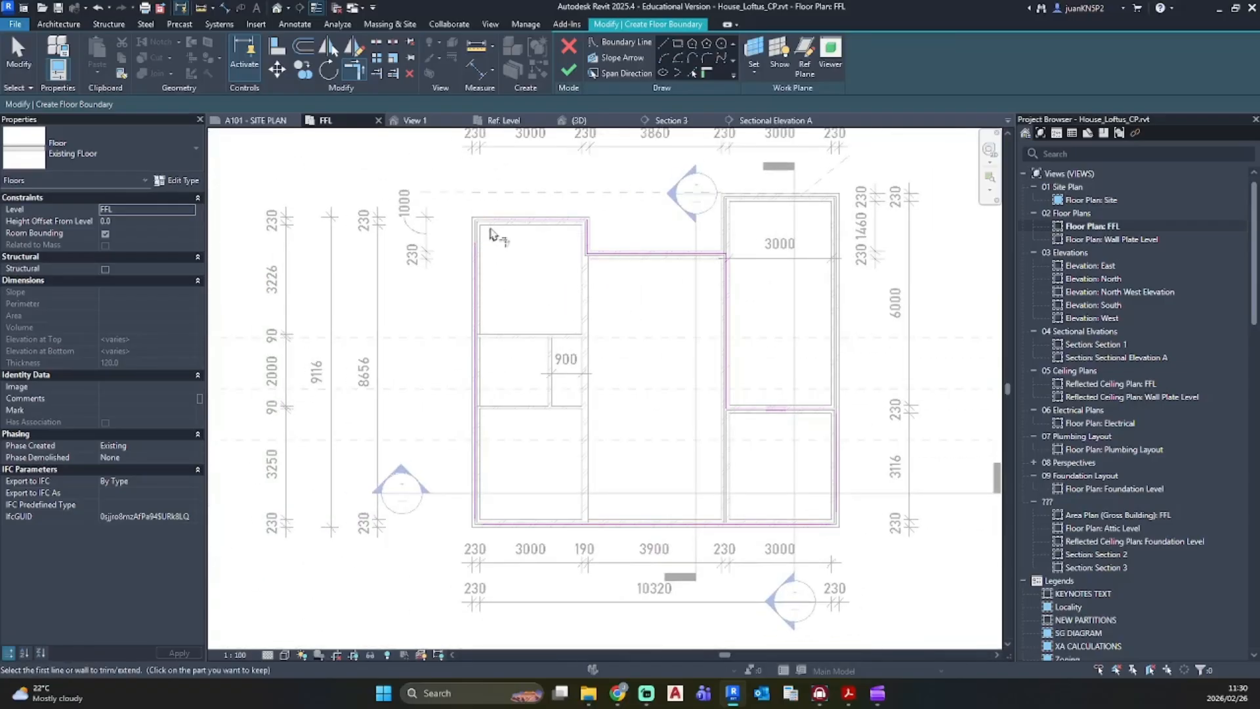
pyautogui.click(471, 405)
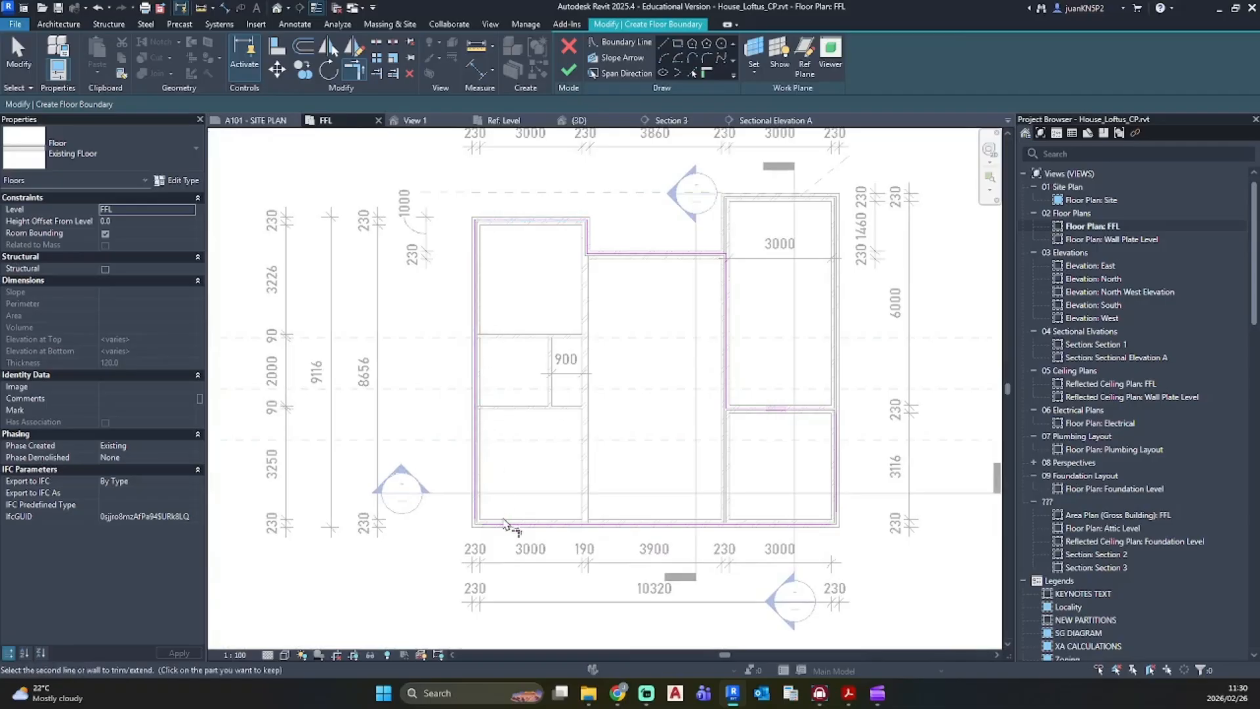
pyautogui.click(820, 523)
pyautogui.click(838, 492)
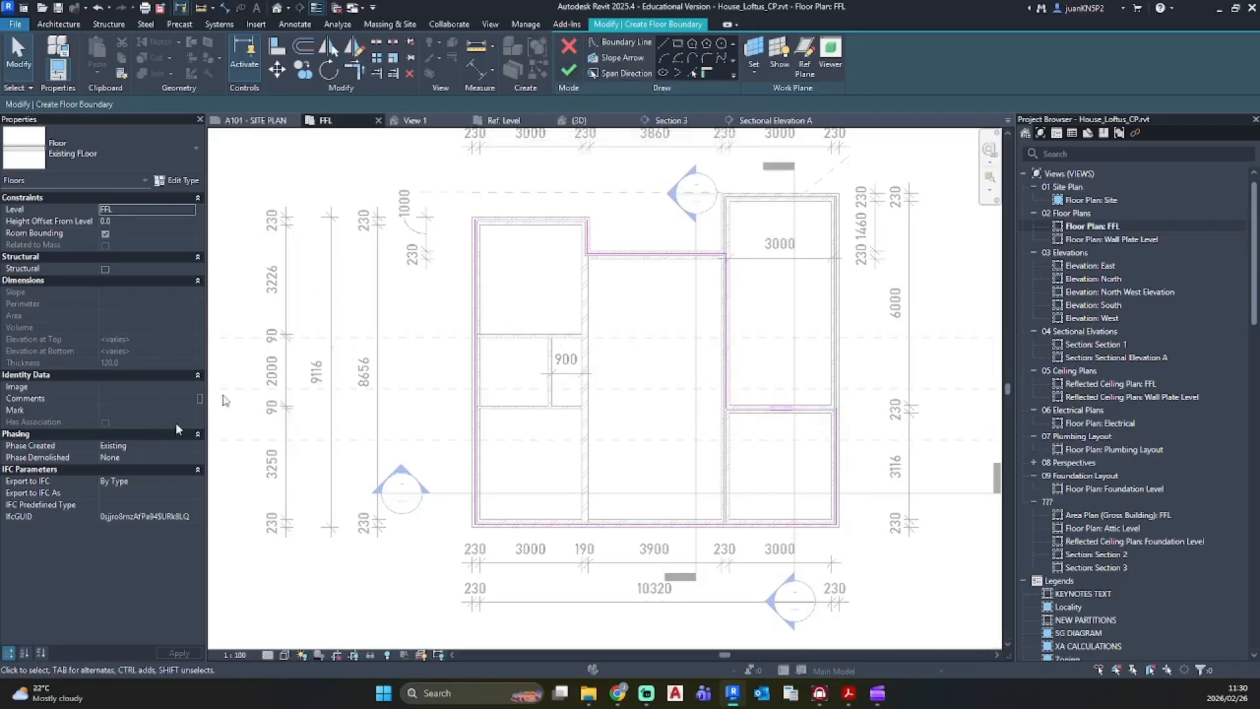
pyautogui.click(570, 68)
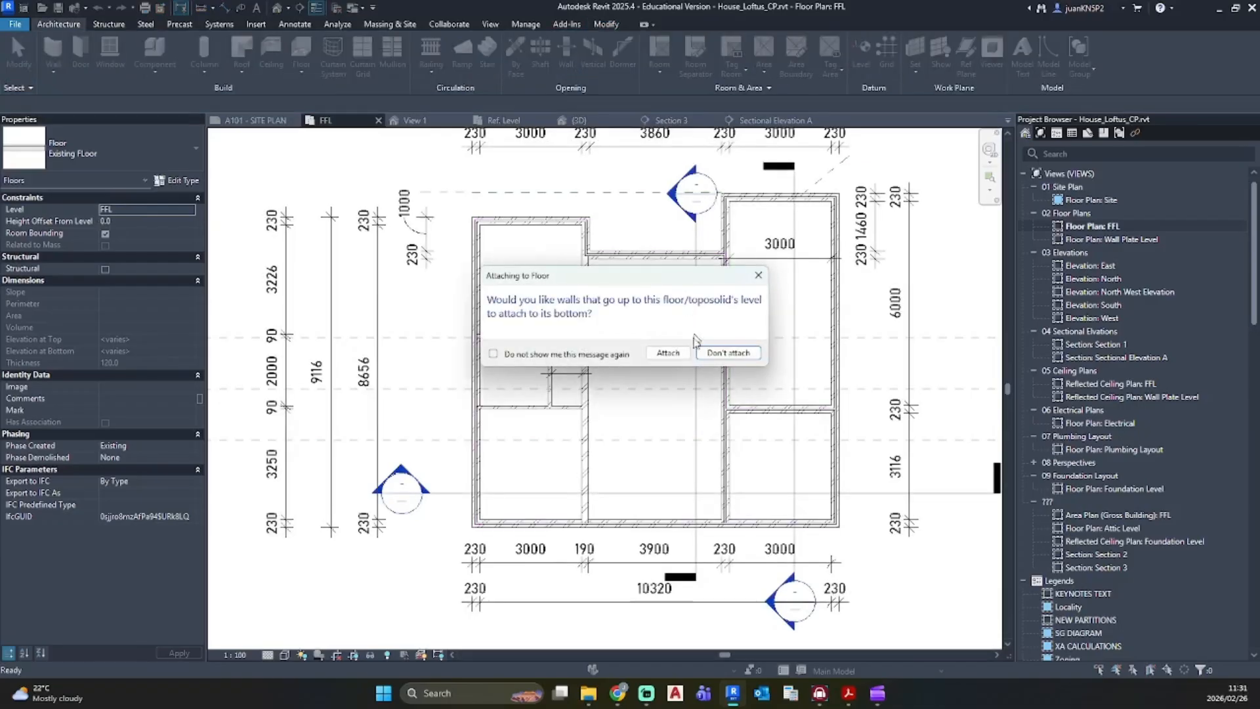
pyautogui.click(717, 354)
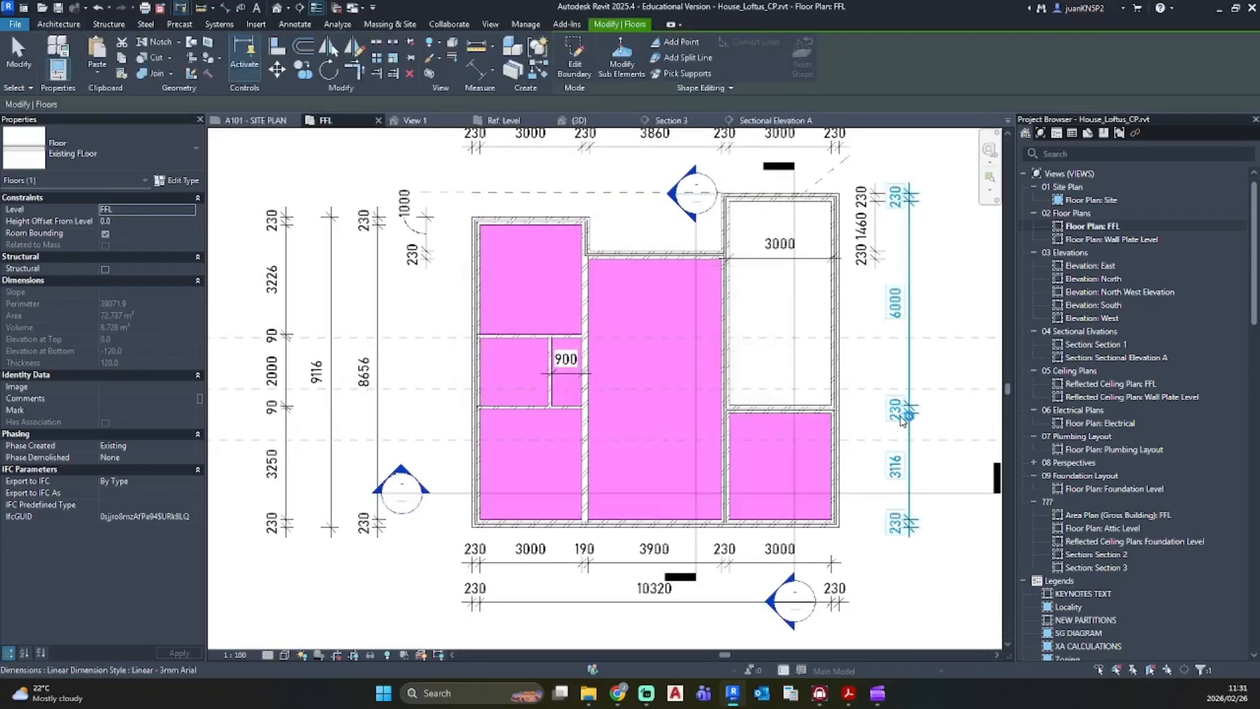
# Step: Open Section 3 and join the new floor with the foundation wall between the two rooms
pyautogui.click(1109, 567)
pyautogui.doubleClick(1127, 570)
pyautogui.scroll(5, 627, 554)
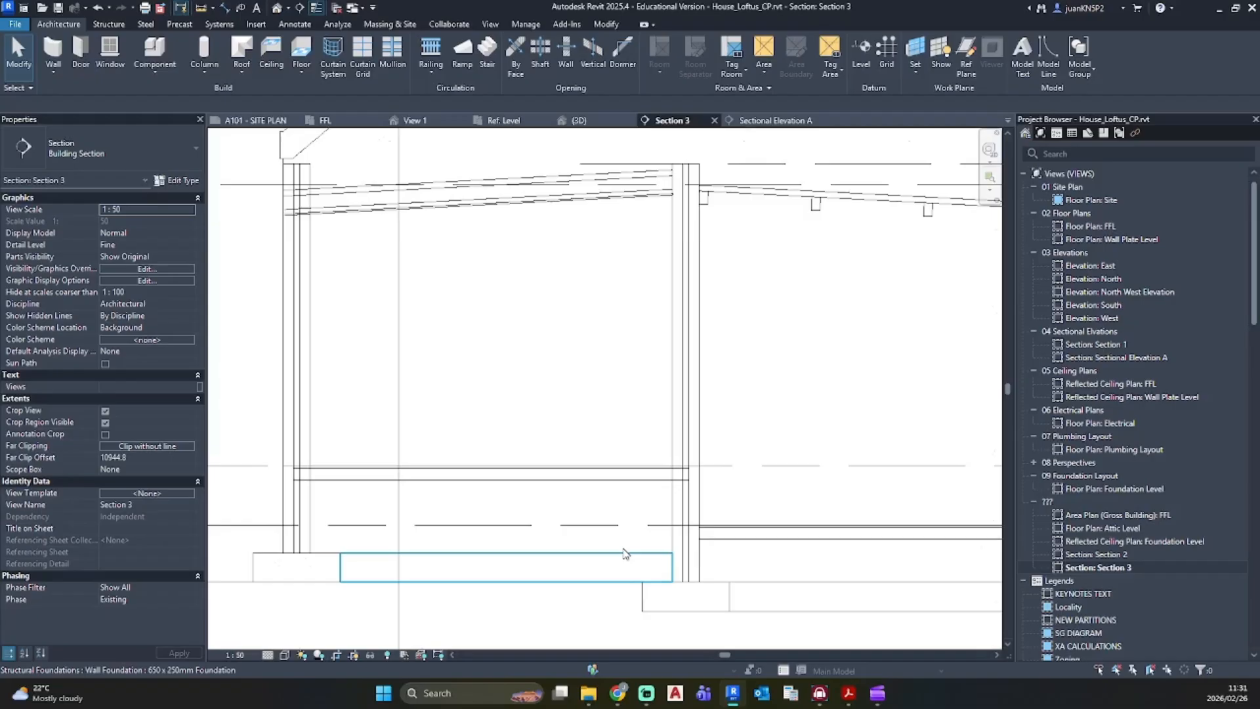
pyautogui.moveTo(664, 488); pyautogui.dragTo(704, 454, button='middle')
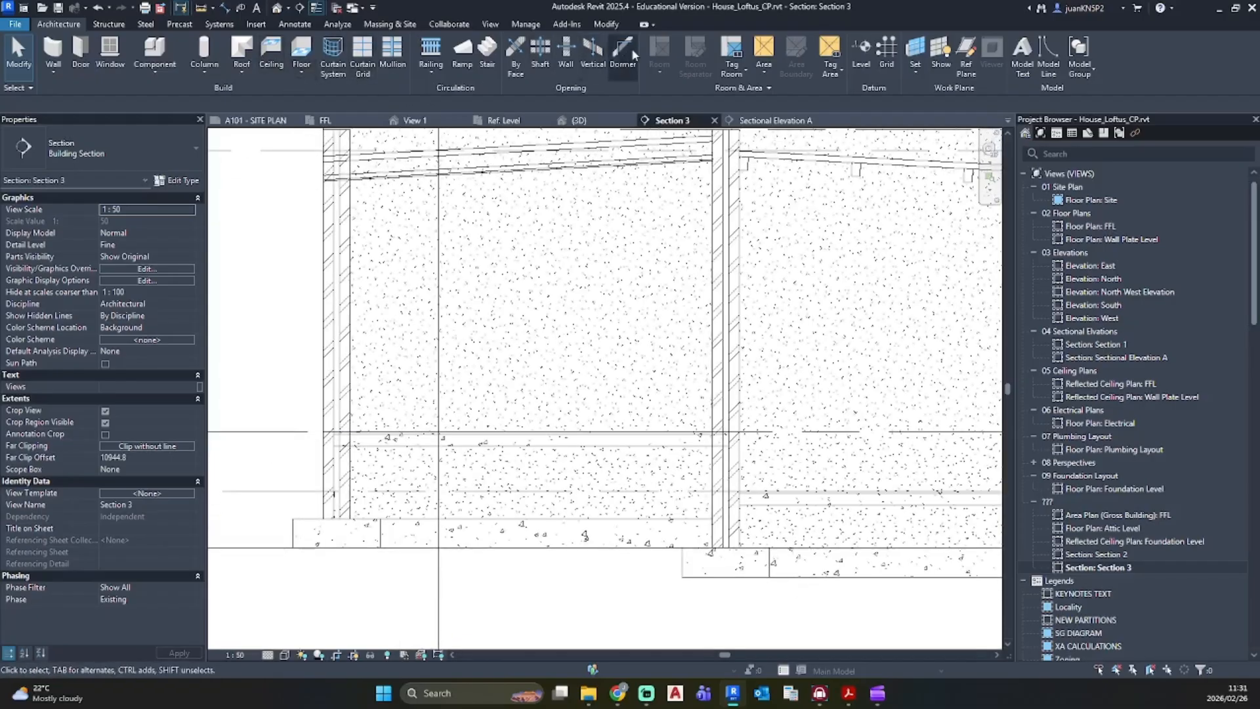
pyautogui.click(607, 26)
pyautogui.click(153, 73)
pyautogui.scroll(2, 701, 454)
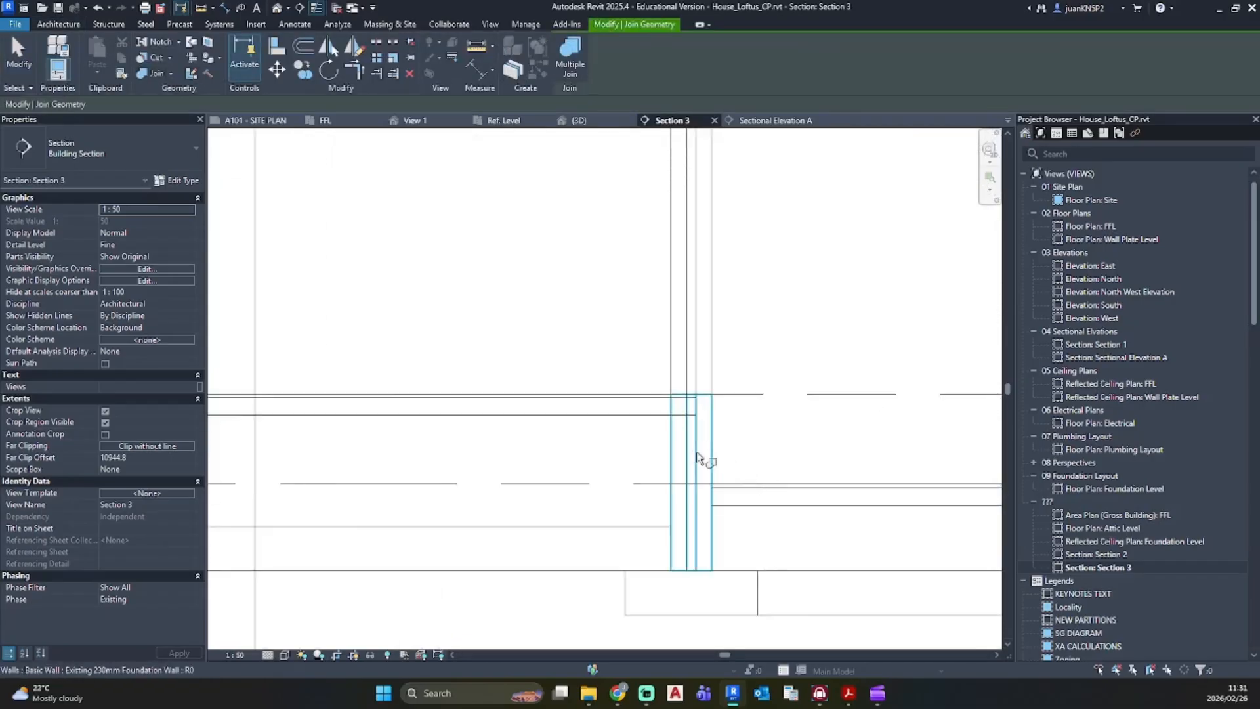
pyautogui.click(689, 453)
pyautogui.click(648, 419)
# Step: Join the new floor with the foundation wall below the outer cavity wall at the section's left end
pyautogui.moveTo(622, 455); pyautogui.dragTo(1125, 451, button='middle')
pyautogui.click(601, 455)
pyautogui.click(648, 392)
pyautogui.click(641, 403)
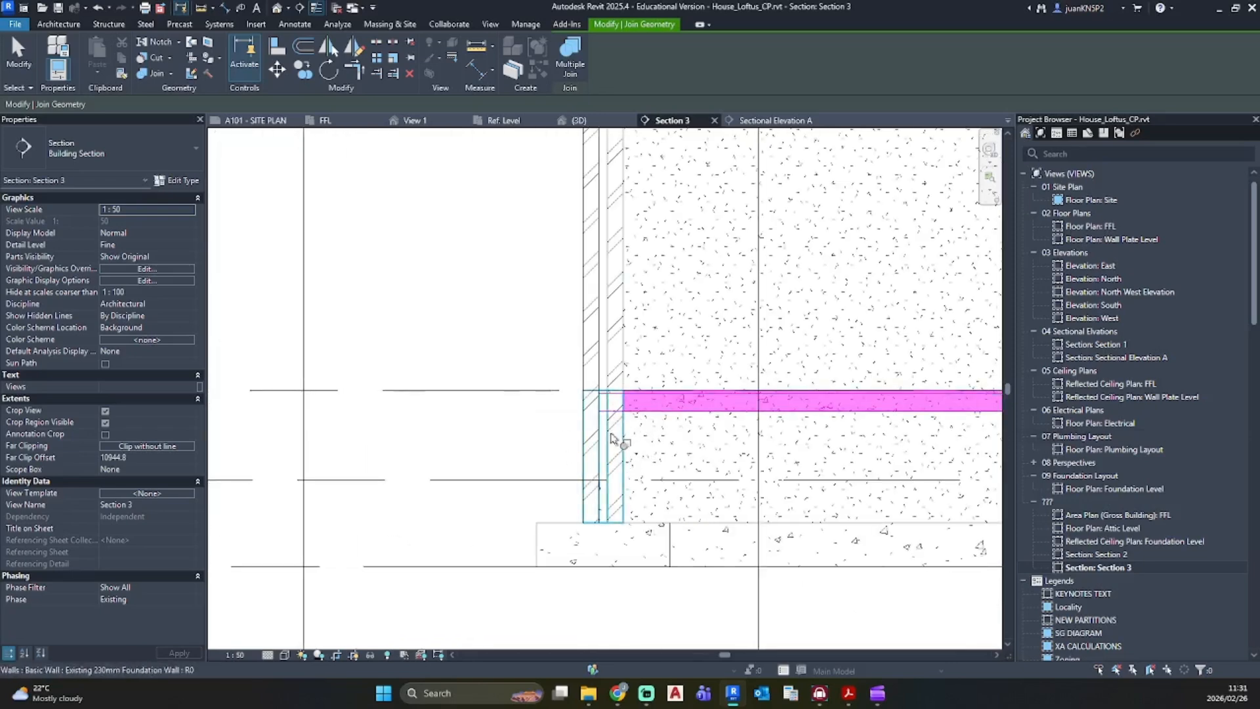
pyautogui.click(611, 433)
pyautogui.moveTo(671, 434); pyautogui.dragTo(430, 360, button='middle')
pyautogui.scroll(-2, 431, 360)
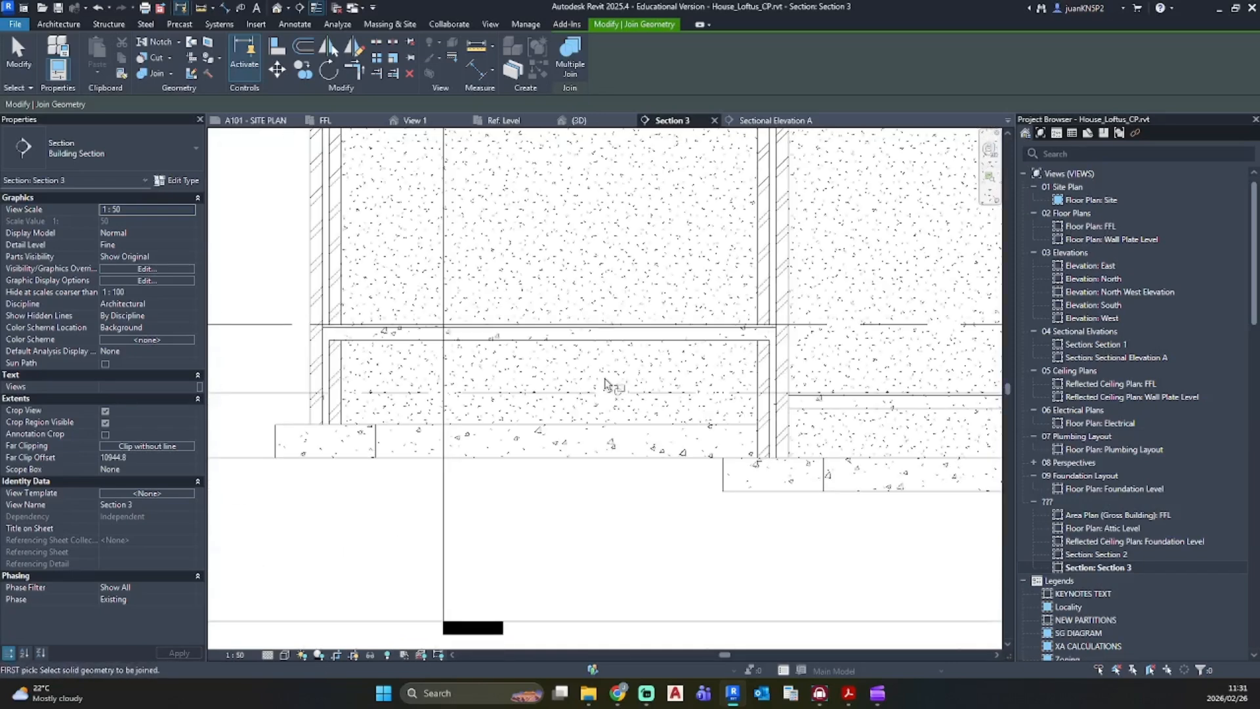
pyautogui.press('Escape')
# Step: Check the underside of beam height in the reference PDF's Section B-B and dimension the left rafter underside above FFL at the outer wall
pyautogui.scroll(-2, 605, 372)
pyautogui.moveTo(720, 407); pyautogui.dragTo(572, 462, button='middle')
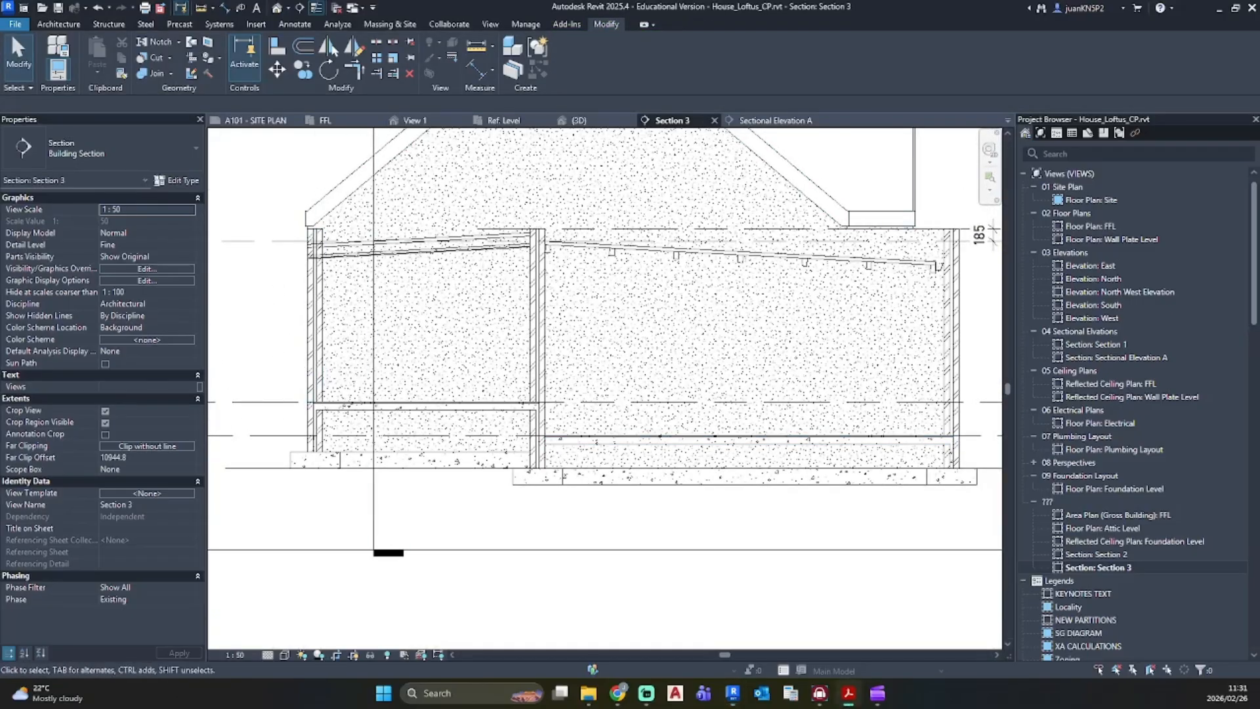
pyautogui.hotkey('alt', 'Tab')
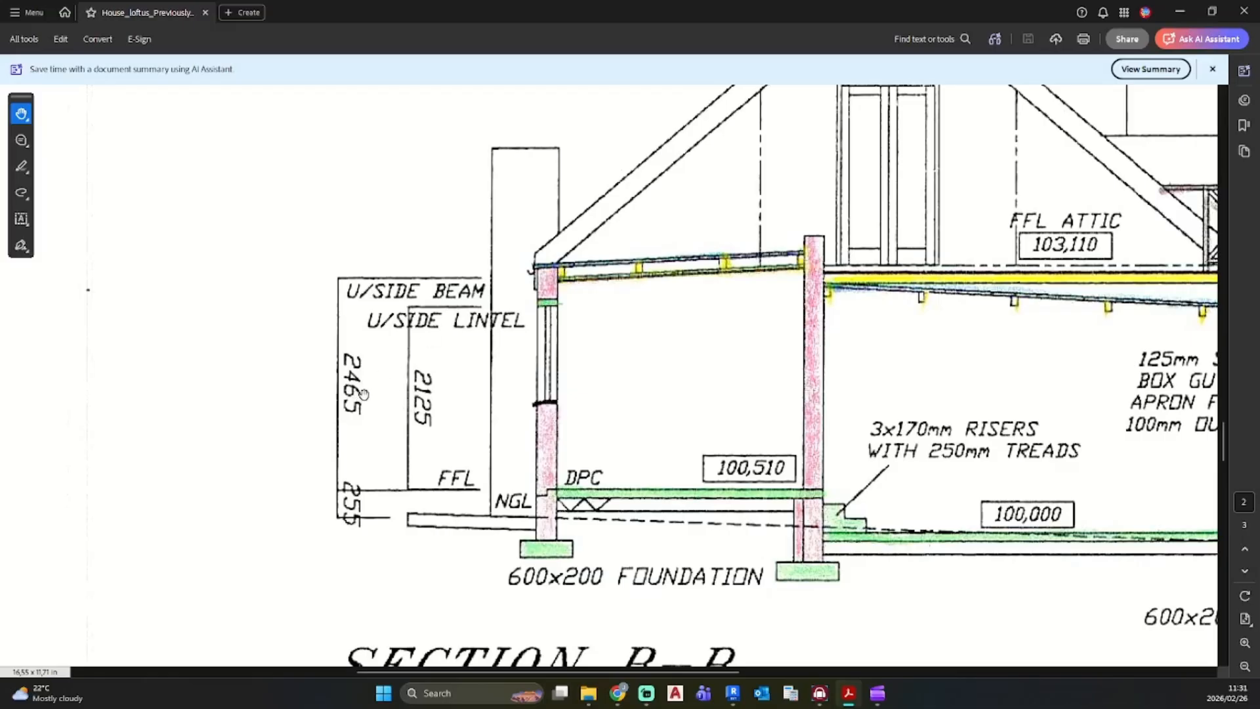
pyautogui.hotkey('alt', 'Tab')
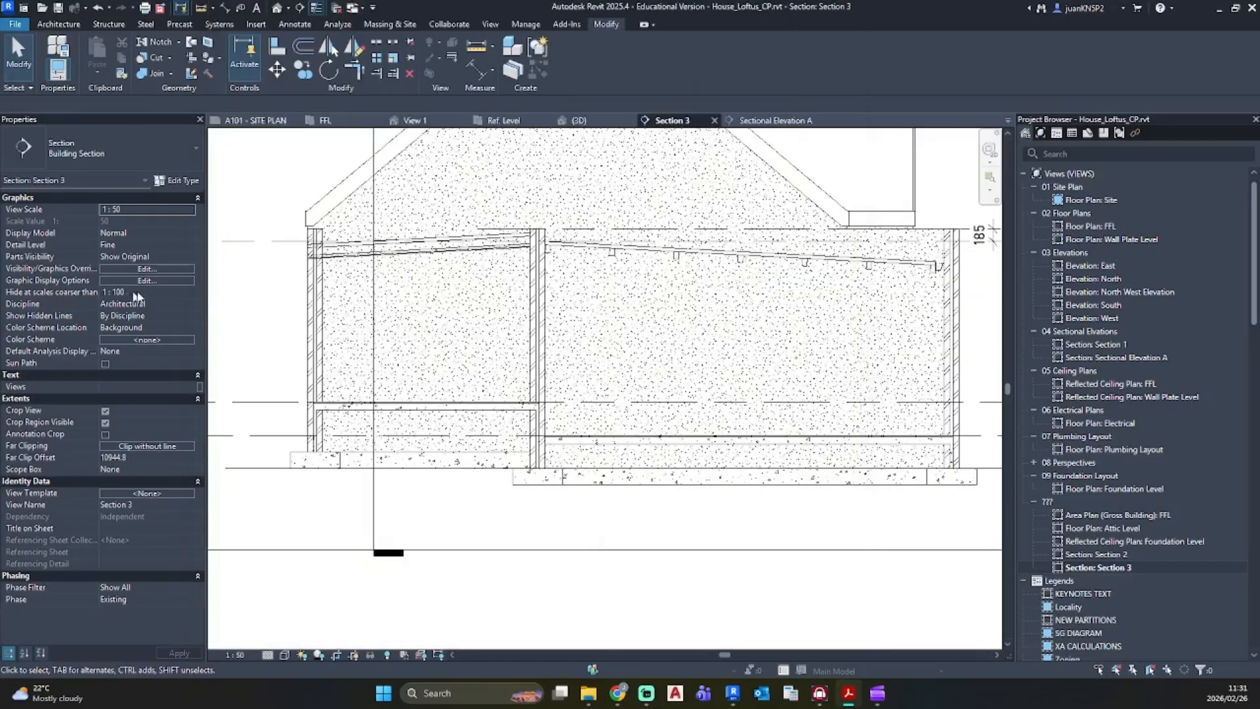
pyautogui.press('d')
pyautogui.press('i')
pyautogui.moveTo(343, 343); pyautogui.dragTo(445, 374, button='middle')
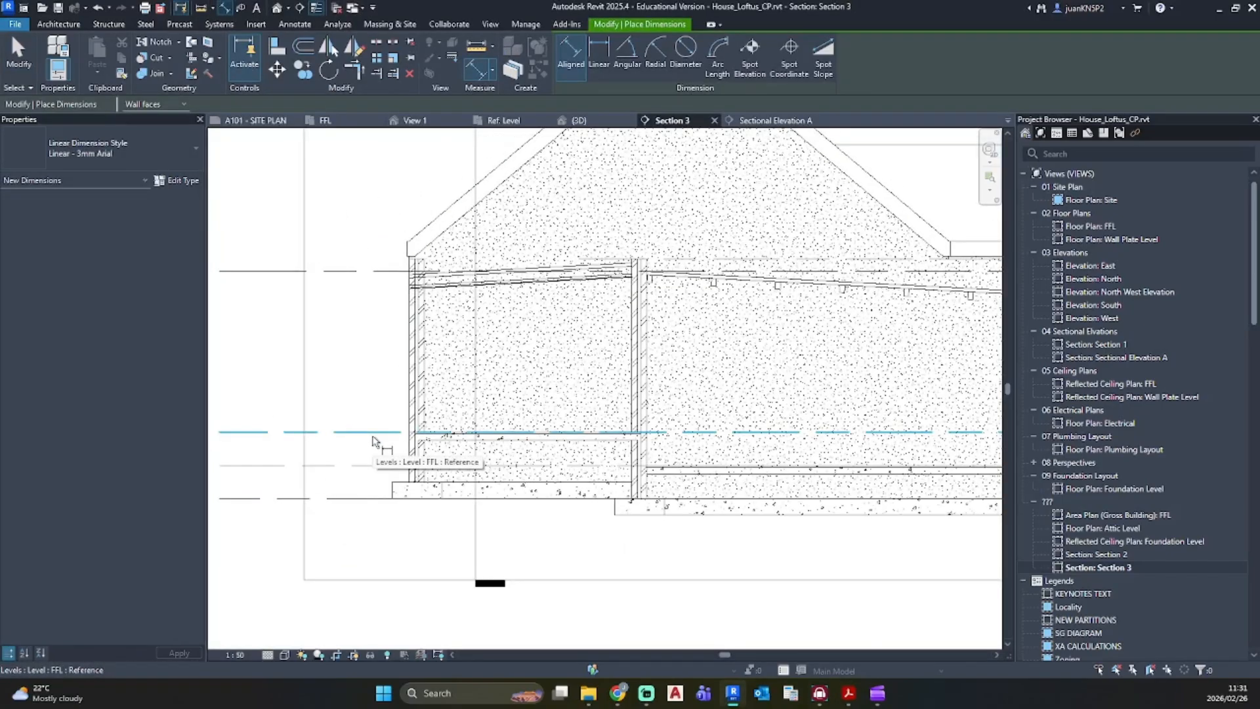
pyautogui.scroll(5, 420, 434)
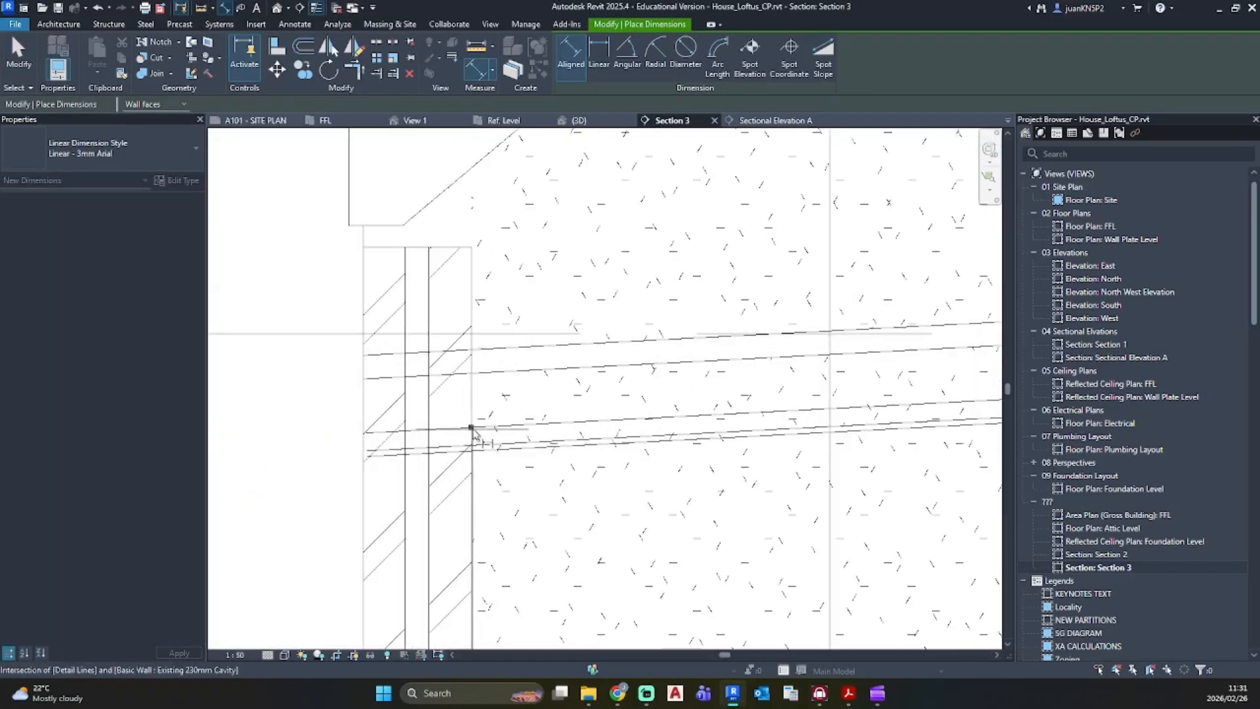
pyautogui.click(471, 427)
pyautogui.scroll(-5, 472, 427)
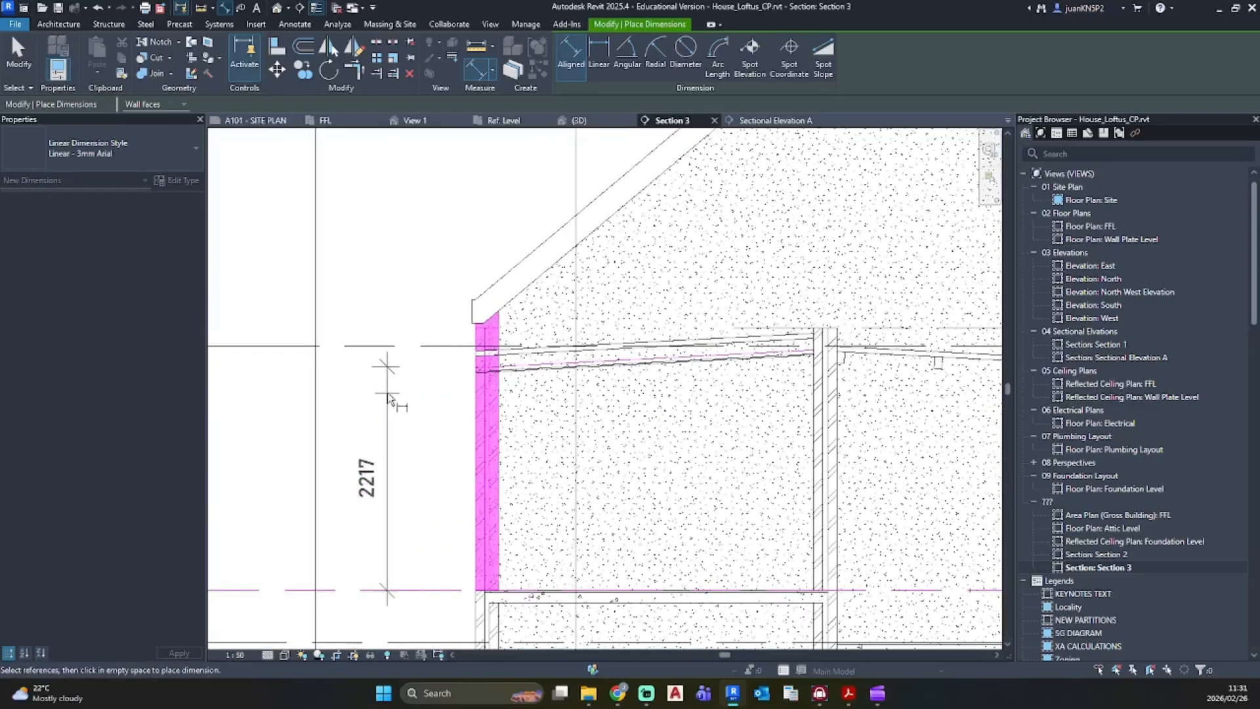
pyautogui.click(391, 399)
pyautogui.press('Escape')
pyautogui.press('Escape')
# Step: Raise the left room's sloping roof group to an origin level offset of 240 mm
pyautogui.click(516, 362)
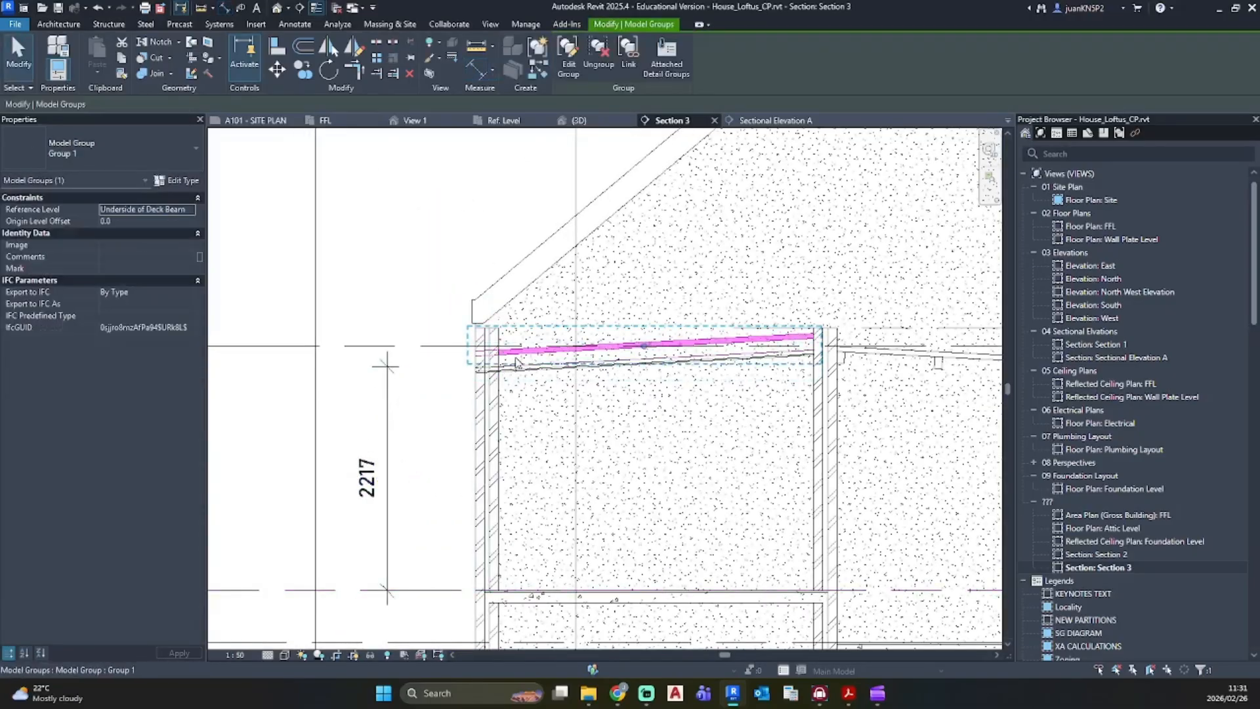
pyautogui.press('Up')
pyautogui.press('Up')
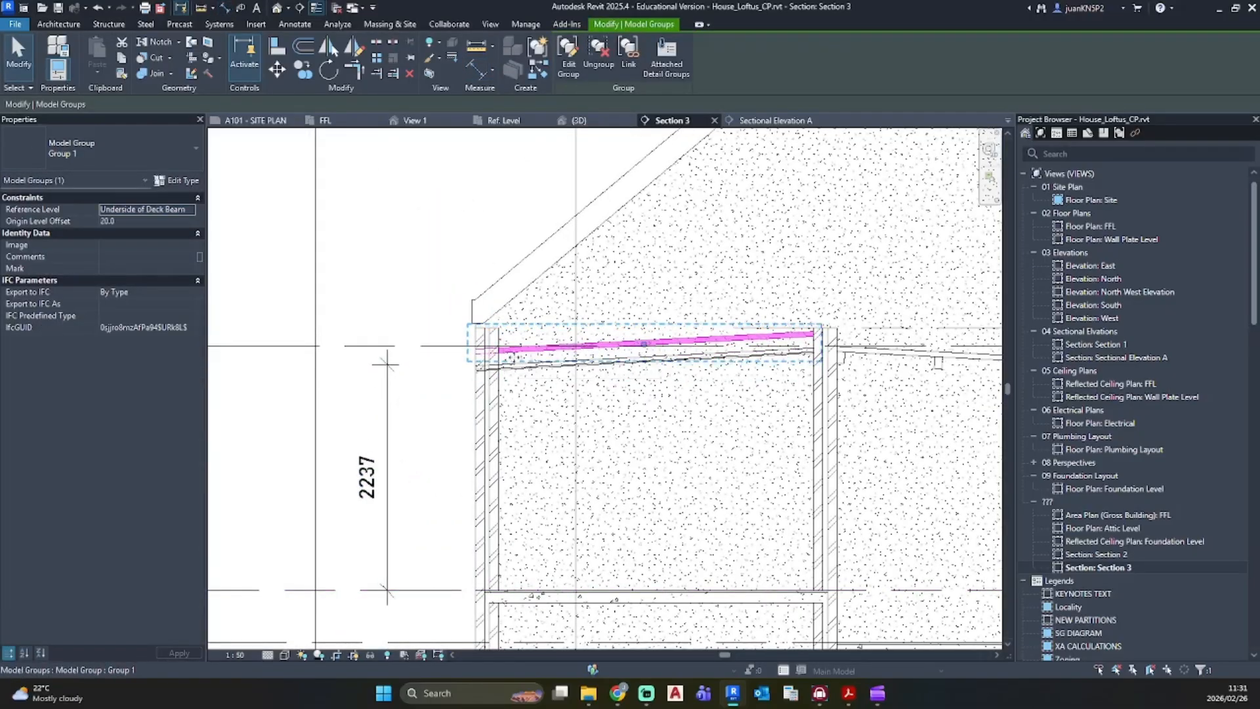
pyautogui.press('Up')
pyautogui.press('Up')
pyautogui.press('Up')
pyautogui.press('Up')
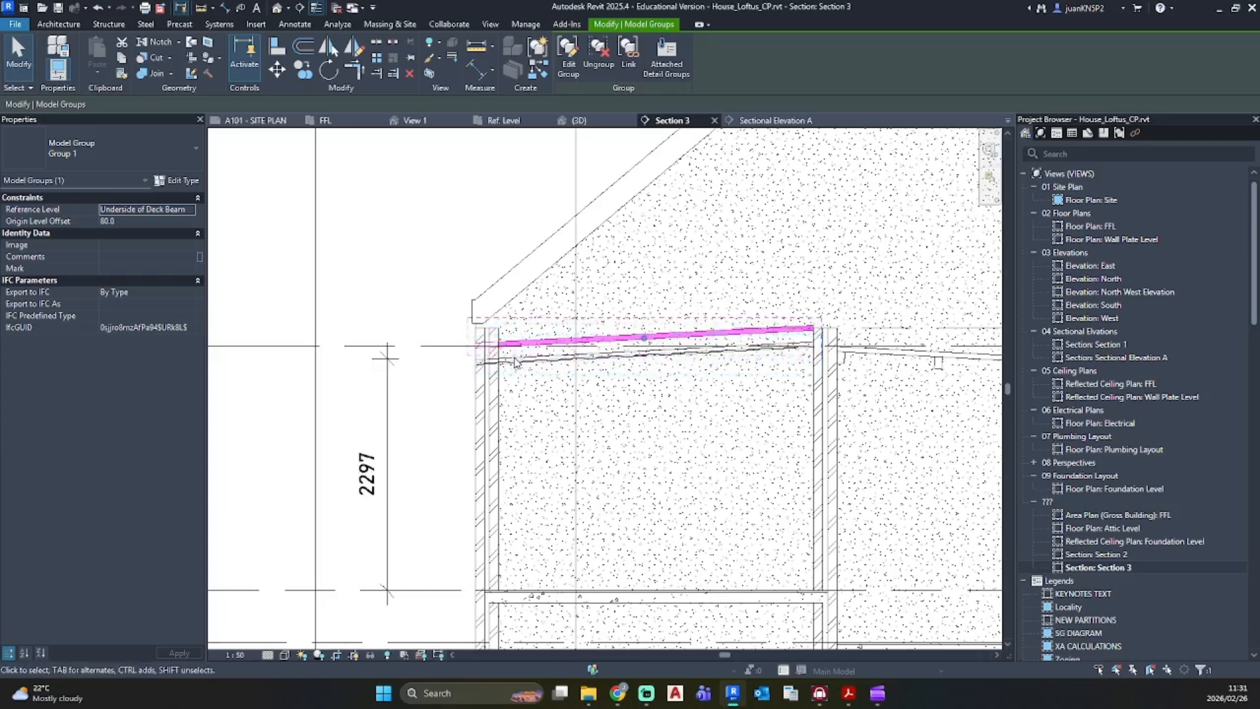
pyautogui.press('Up')
pyautogui.press('Up')
pyautogui.press('Up')
pyautogui.press('Up')
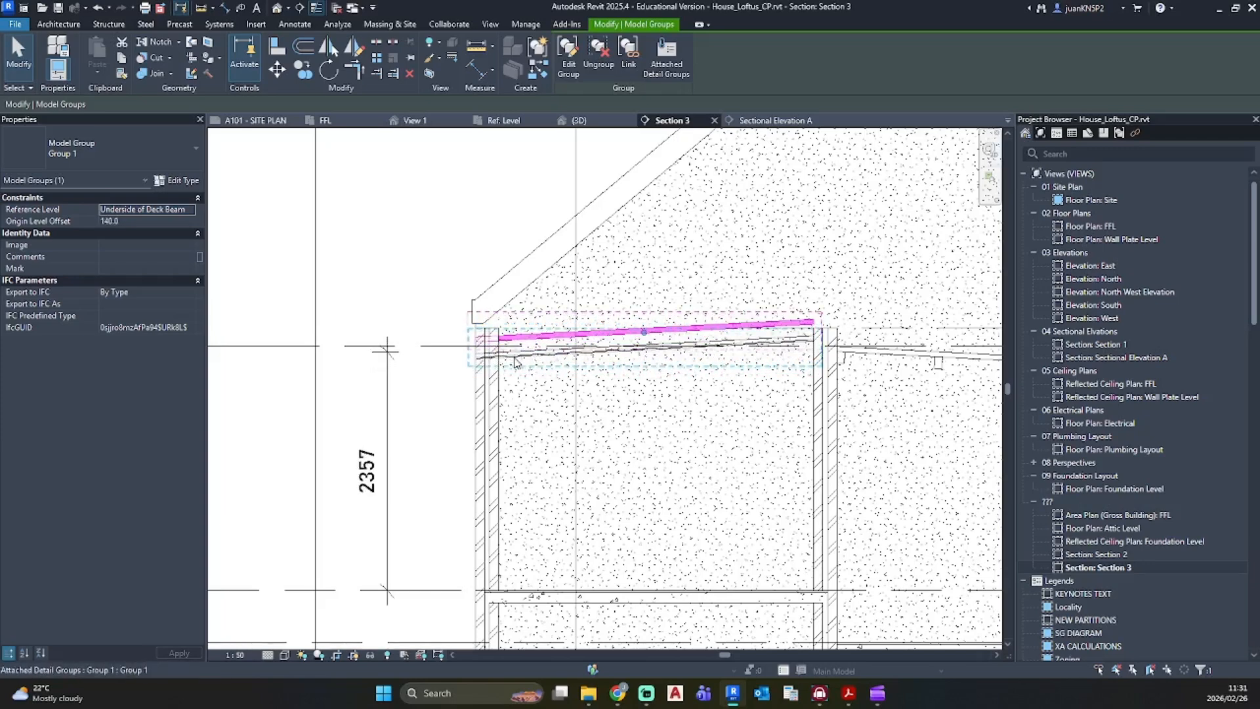
pyautogui.press('Up')
pyautogui.press('Up')
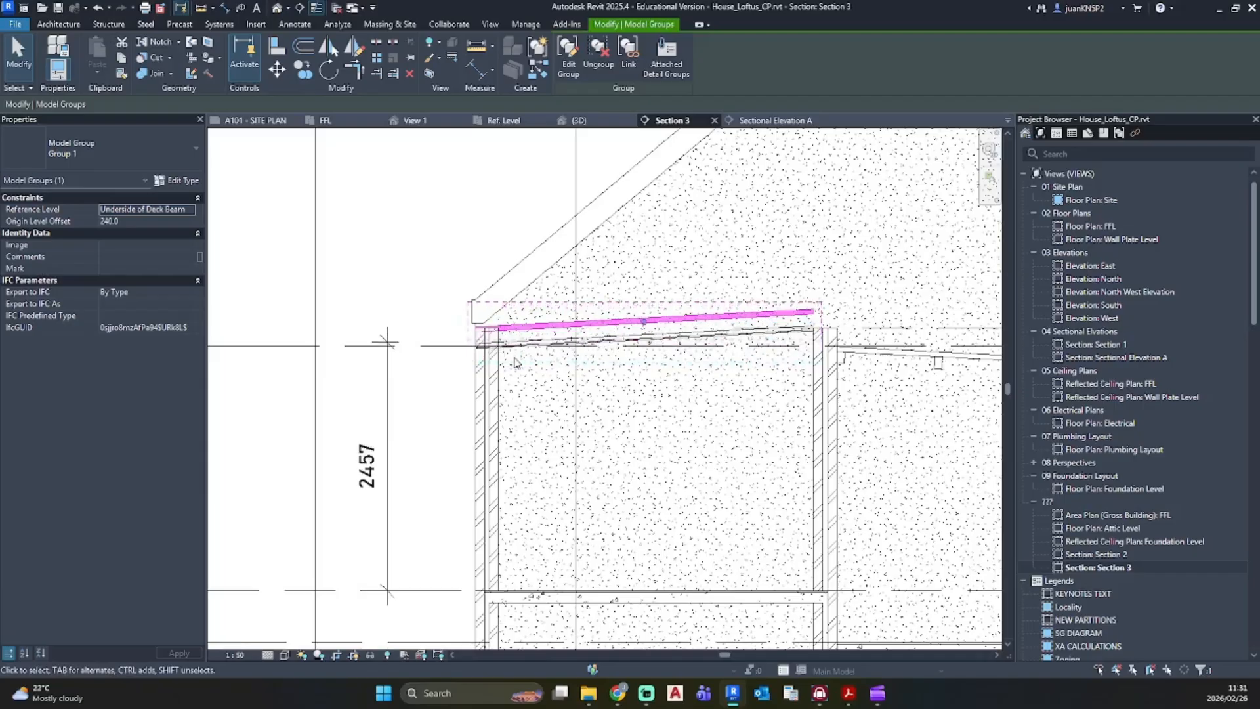
pyautogui.press('Up')
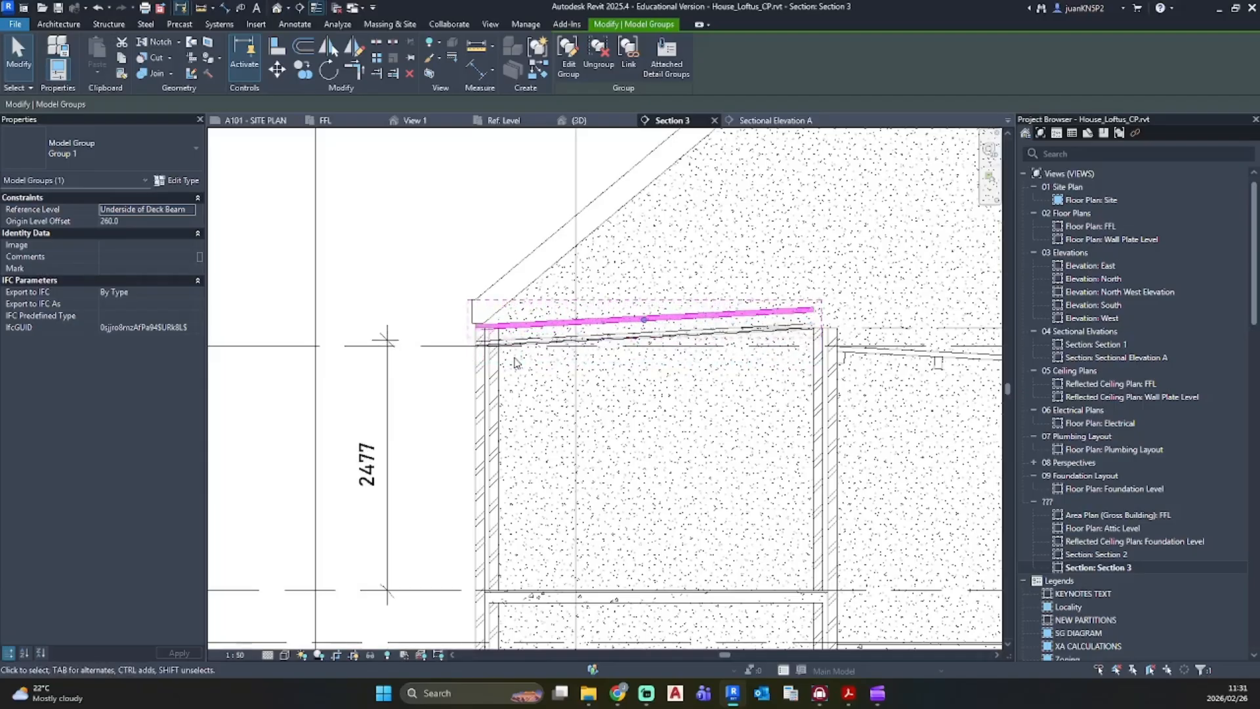
pyautogui.press('Down')
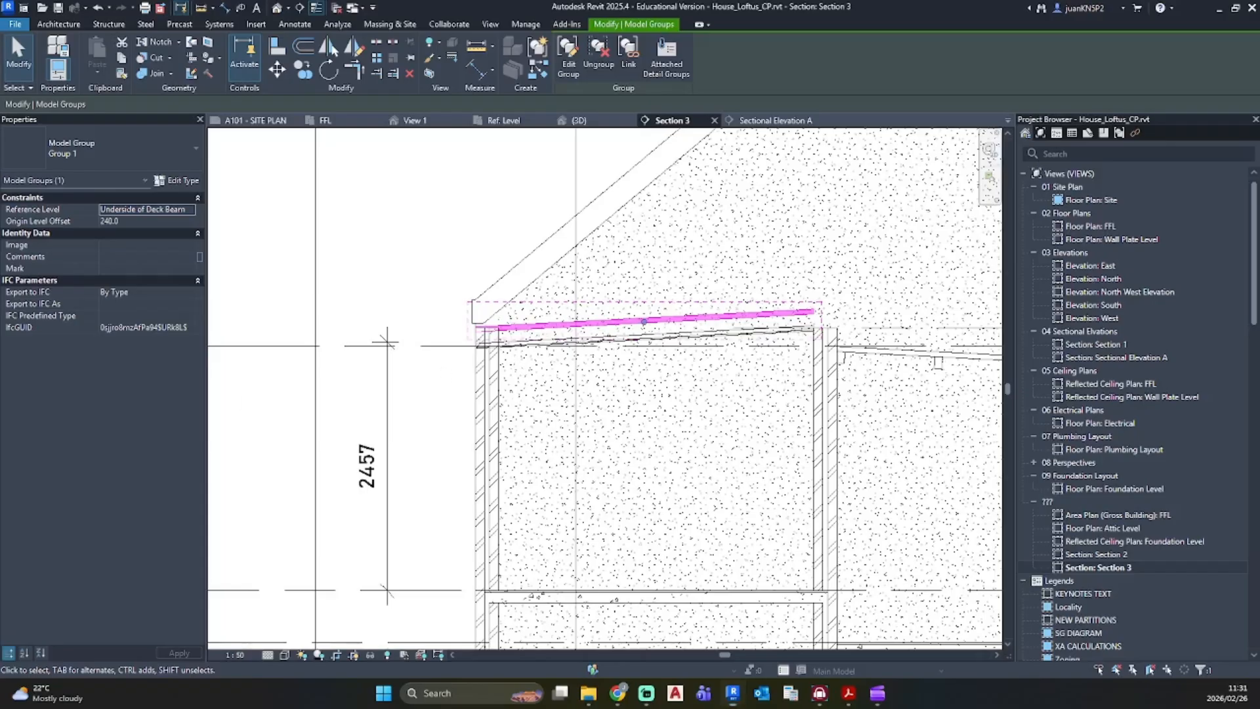
# Step: Calculate the remaining height difference, 2465 - 2457, in the Calculator and close it
pyautogui.press('XF86Calculator')
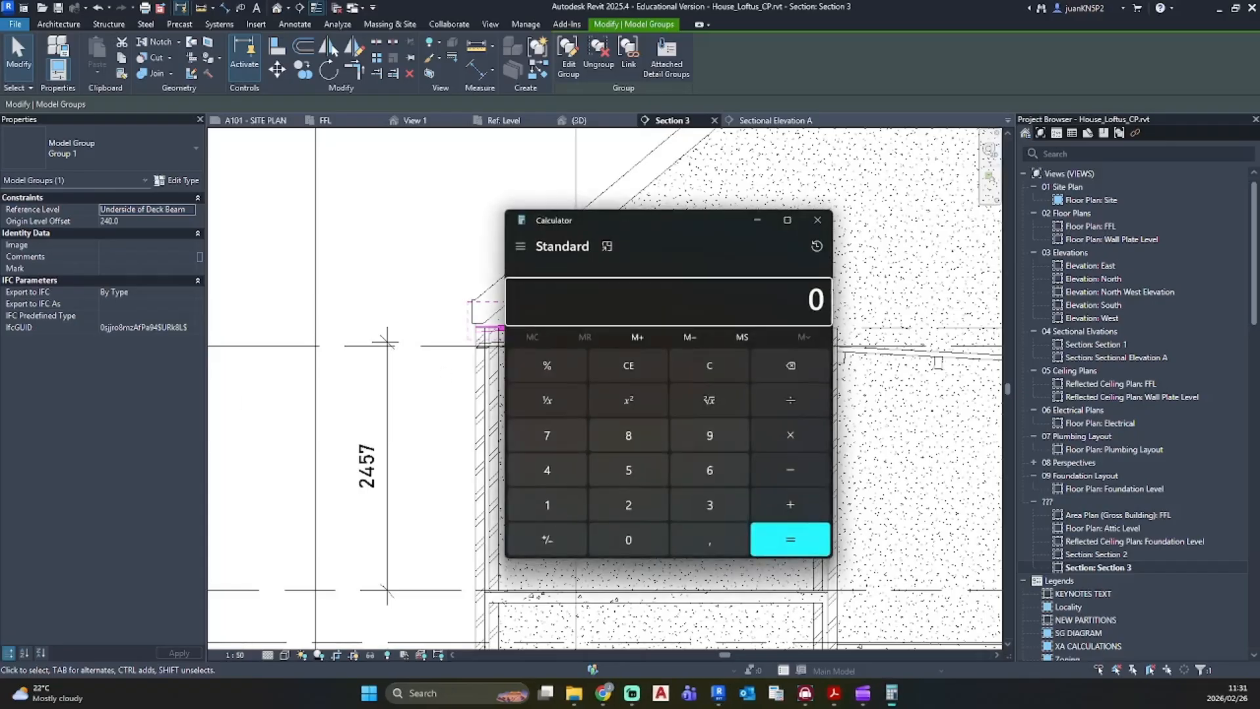
pyautogui.write('2465 - ')
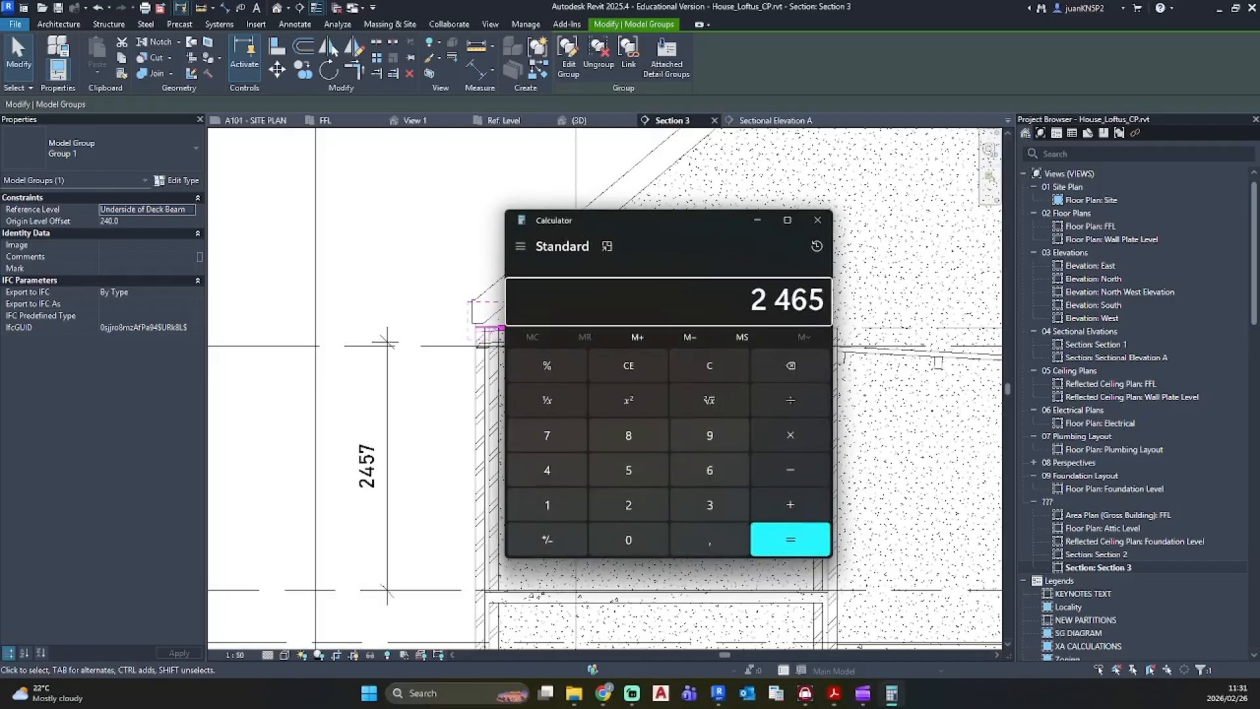
pyautogui.write('245')
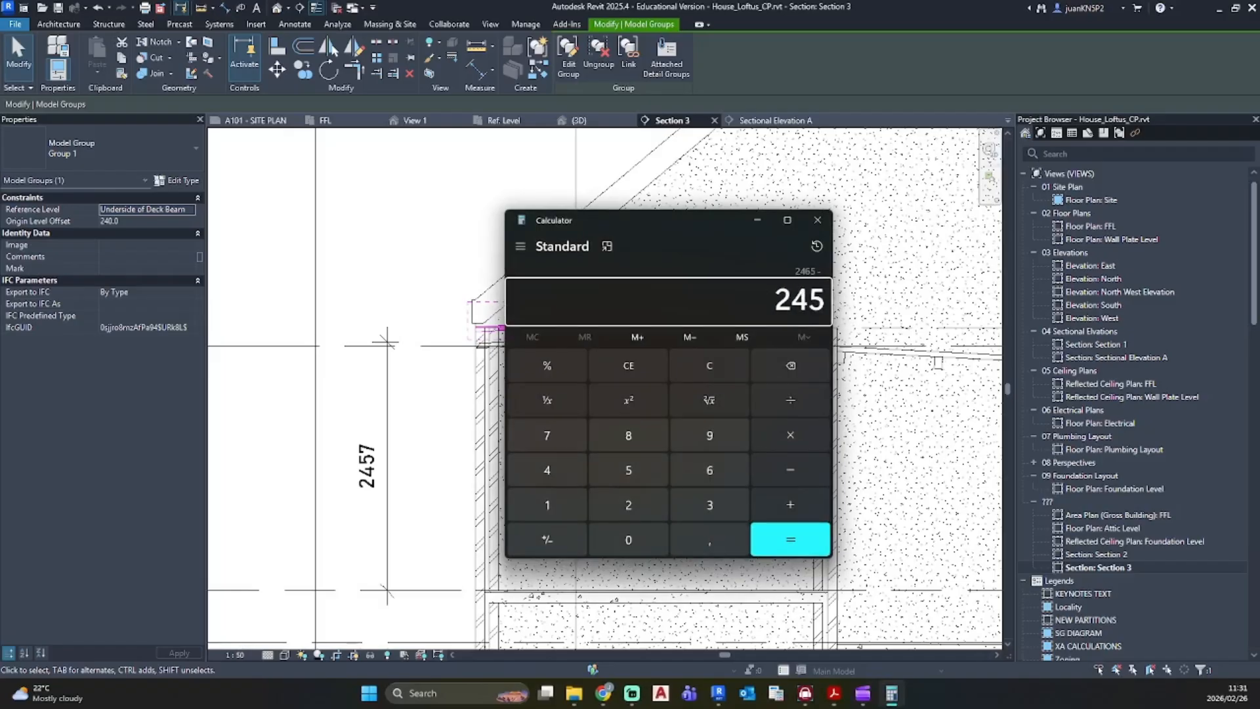
pyautogui.write('7')
pyautogui.press('Return')
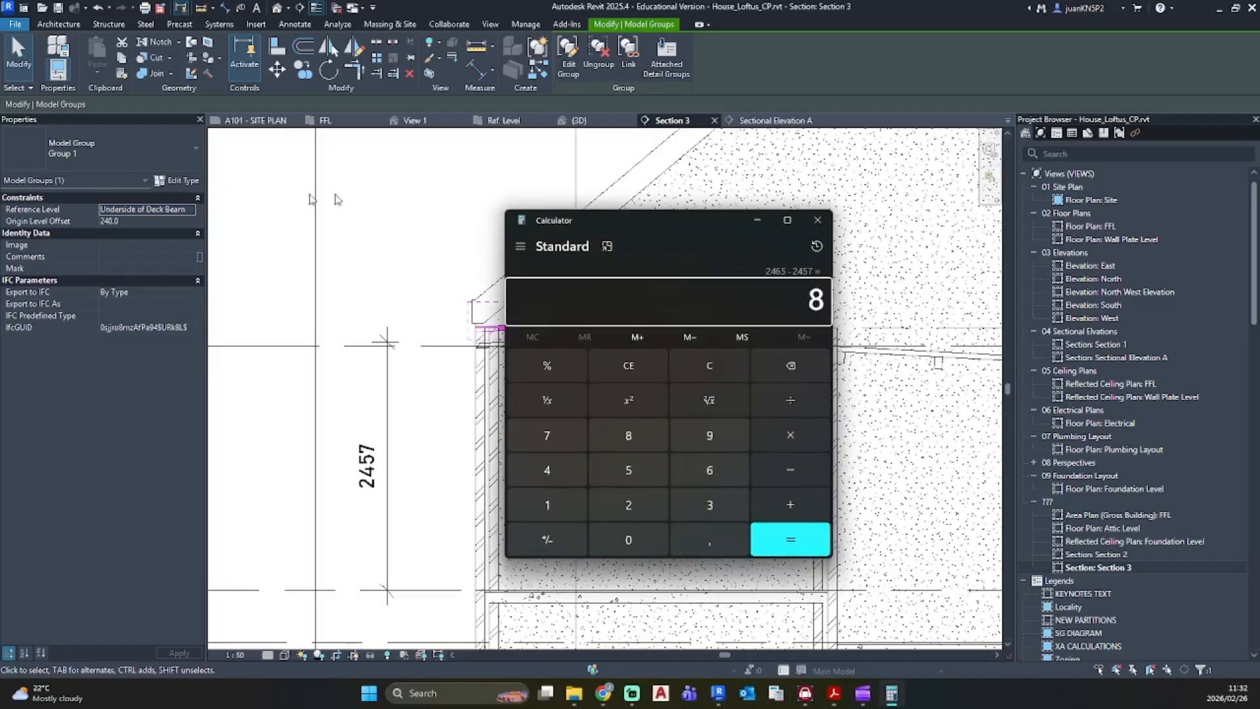
pyautogui.click(817, 220)
# Step: Move the left room's roof group vertically up by 8 mm, accept the deletion of affected elements and clear the selection
pyautogui.press('m')
pyautogui.press('v')
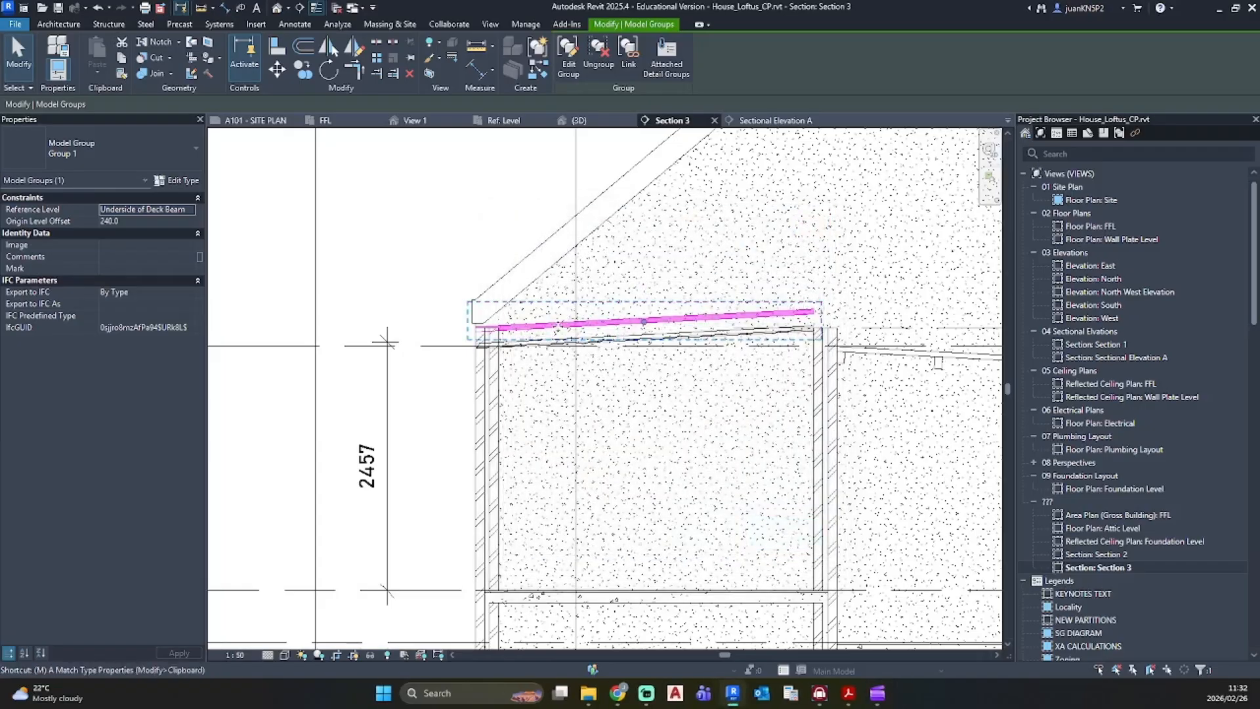
pyautogui.scroll(4, 553, 328)
pyautogui.click(554, 331)
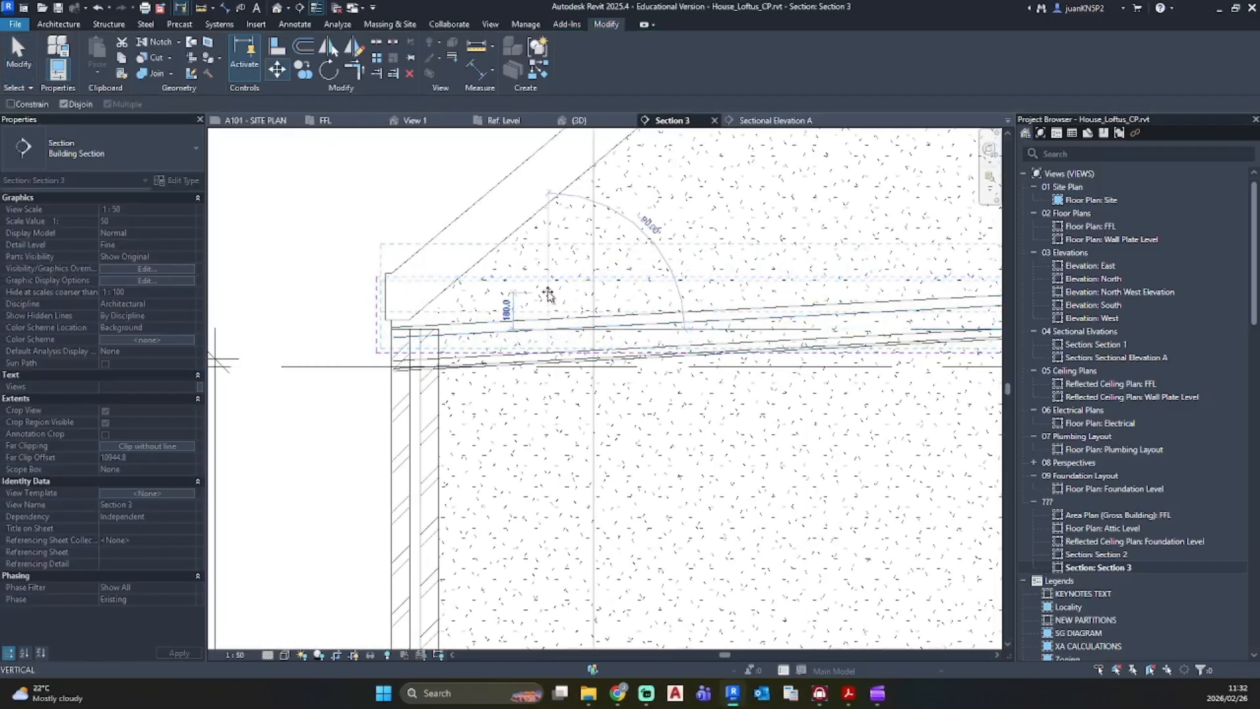
pyautogui.write('8')
pyautogui.press('Return')
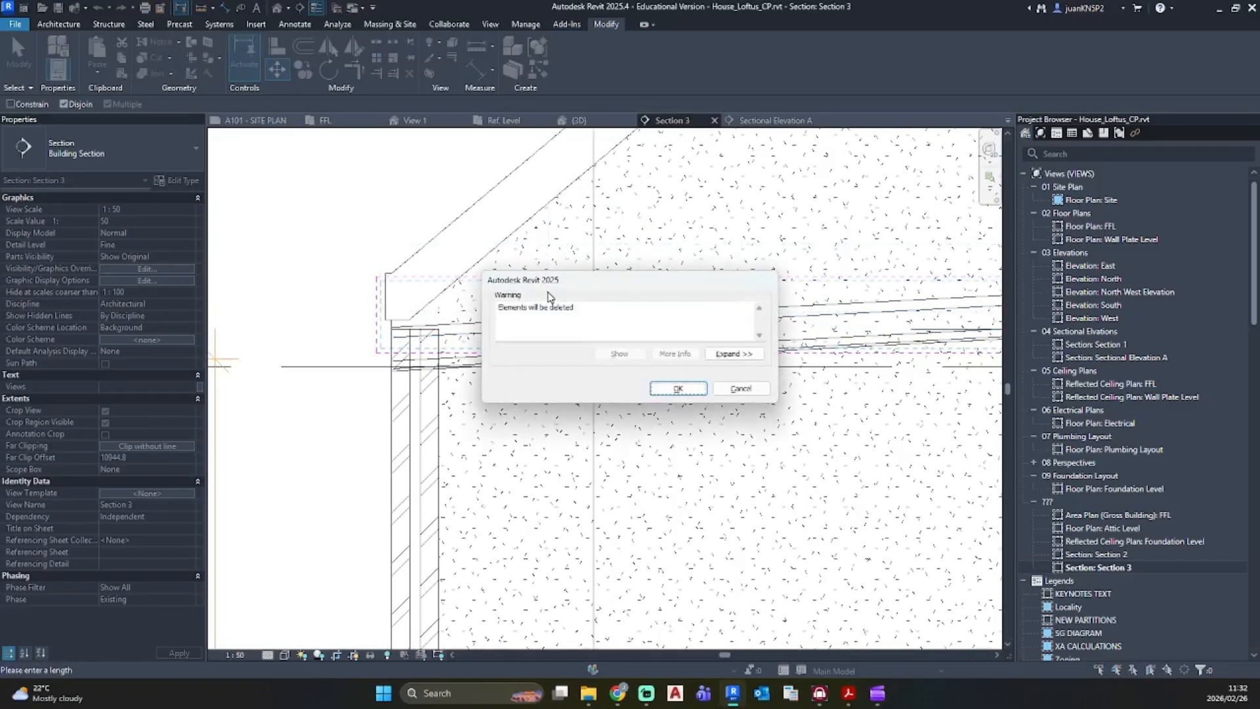
pyautogui.click(676, 388)
pyautogui.scroll(-5, 689, 420)
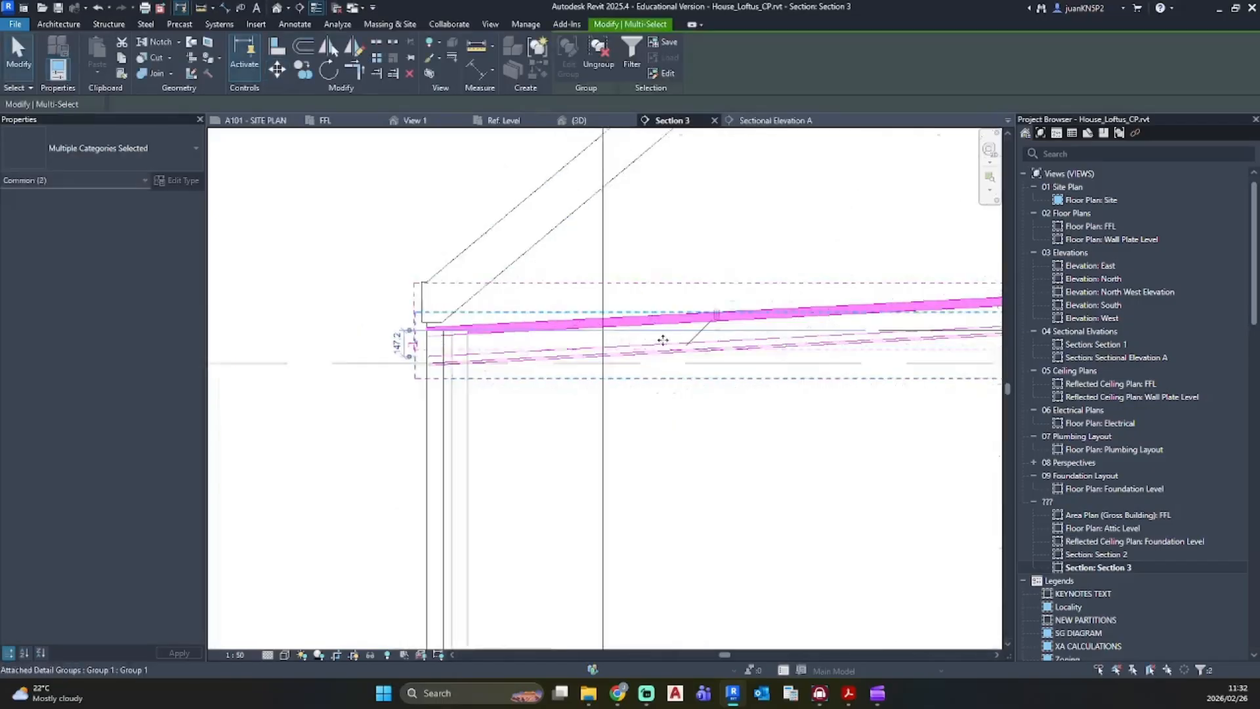
pyautogui.press('Escape')
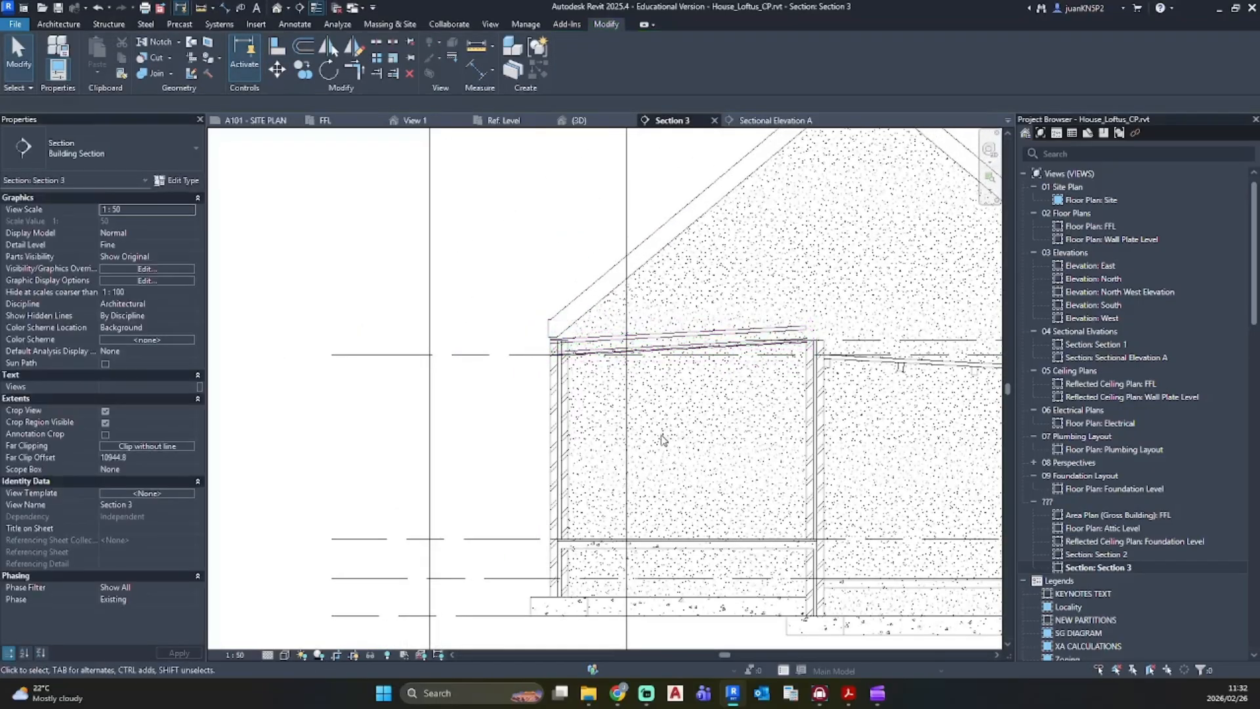
# Step: Dimension the left rafter underside above FFL at the outer wall in Section 3
pyautogui.press('d')
pyautogui.press('i')
pyautogui.scroll(3, 521, 554)
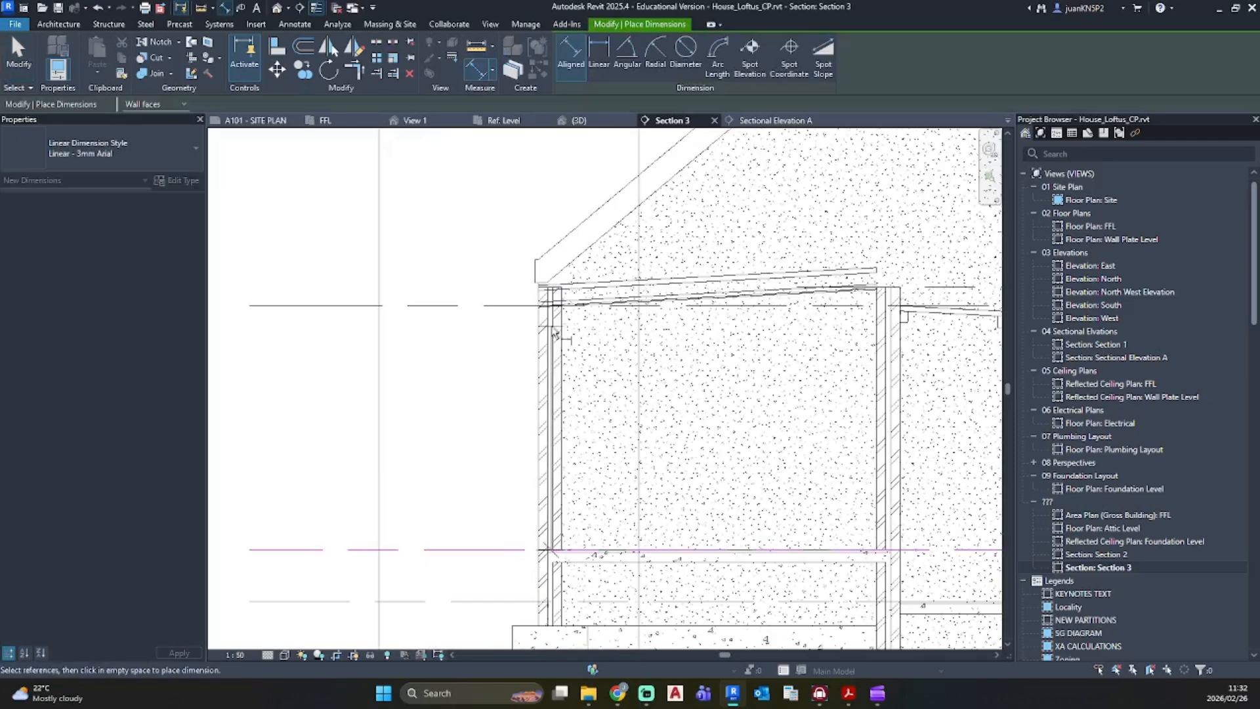
pyautogui.scroll(3, 586, 276)
pyautogui.click(577, 264)
pyautogui.scroll(-6, 540, 312)
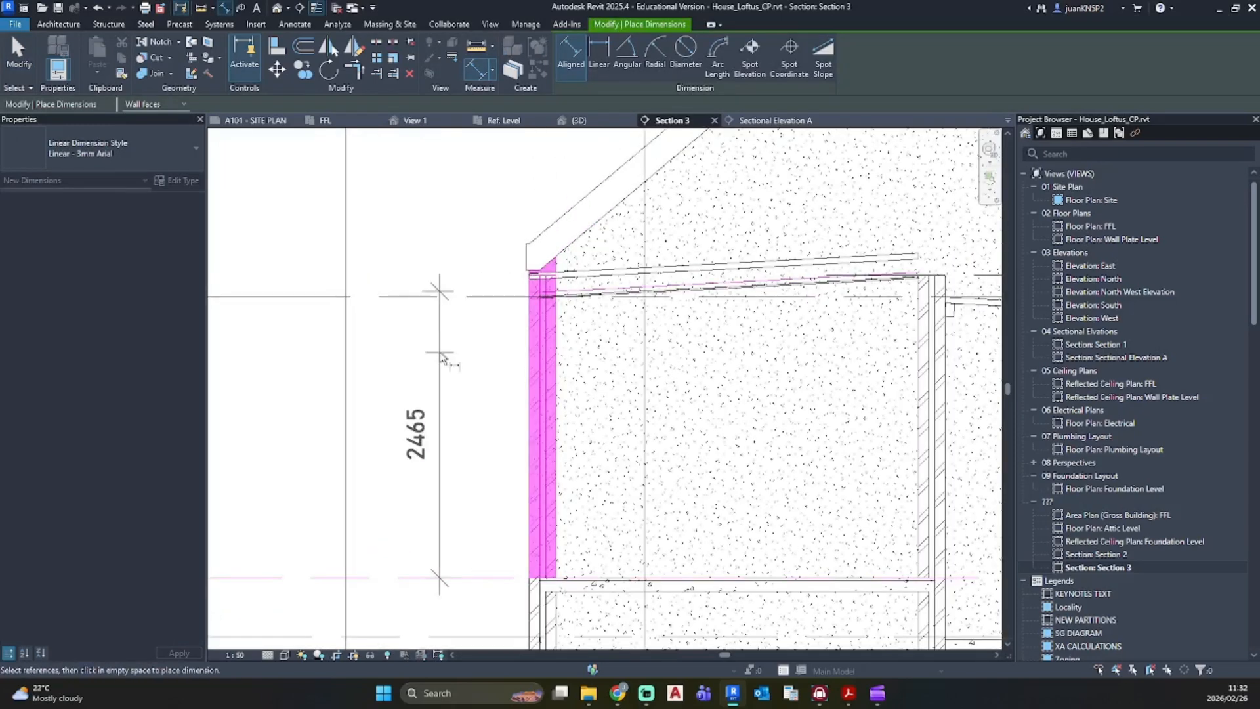
pyautogui.click(441, 356)
pyautogui.press('Escape')
pyautogui.press('Escape')
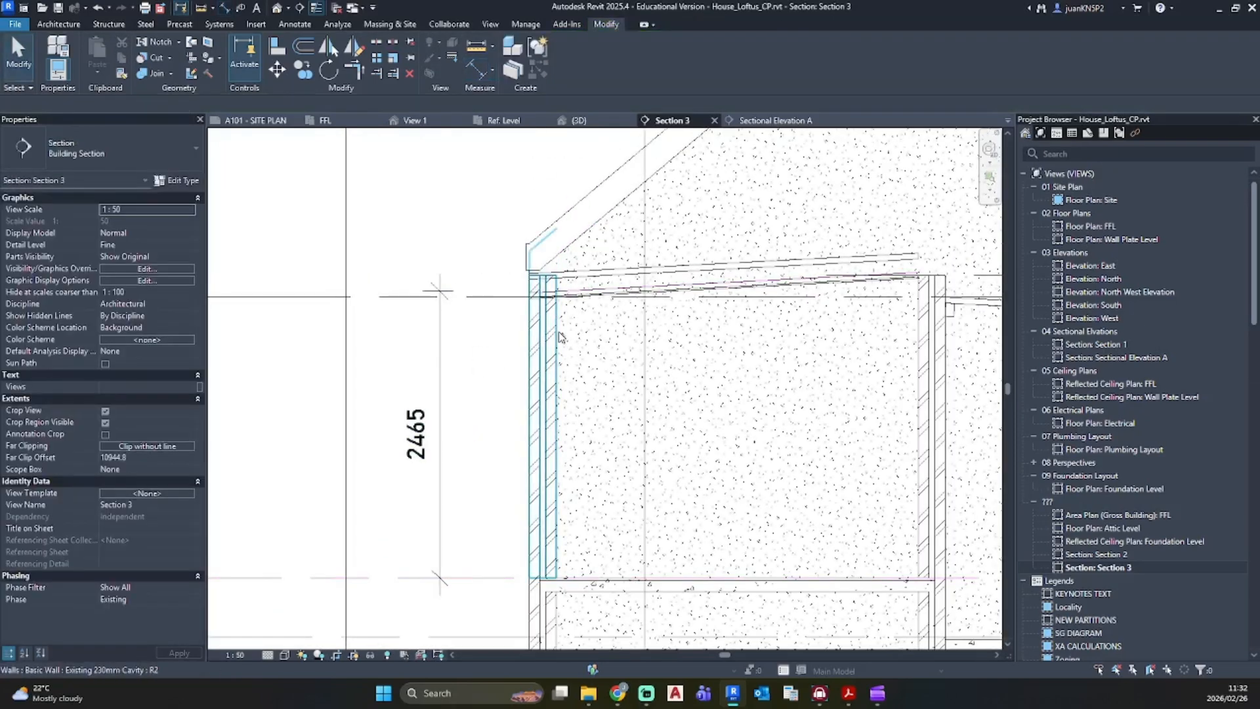
# Step: Stretch the top of the left room's inner cavity wall above its sloping roof to a top offset of 428.5 mm
pyautogui.click(932, 282)
pyautogui.moveTo(932, 272); pyautogui.dragTo(932, 221)
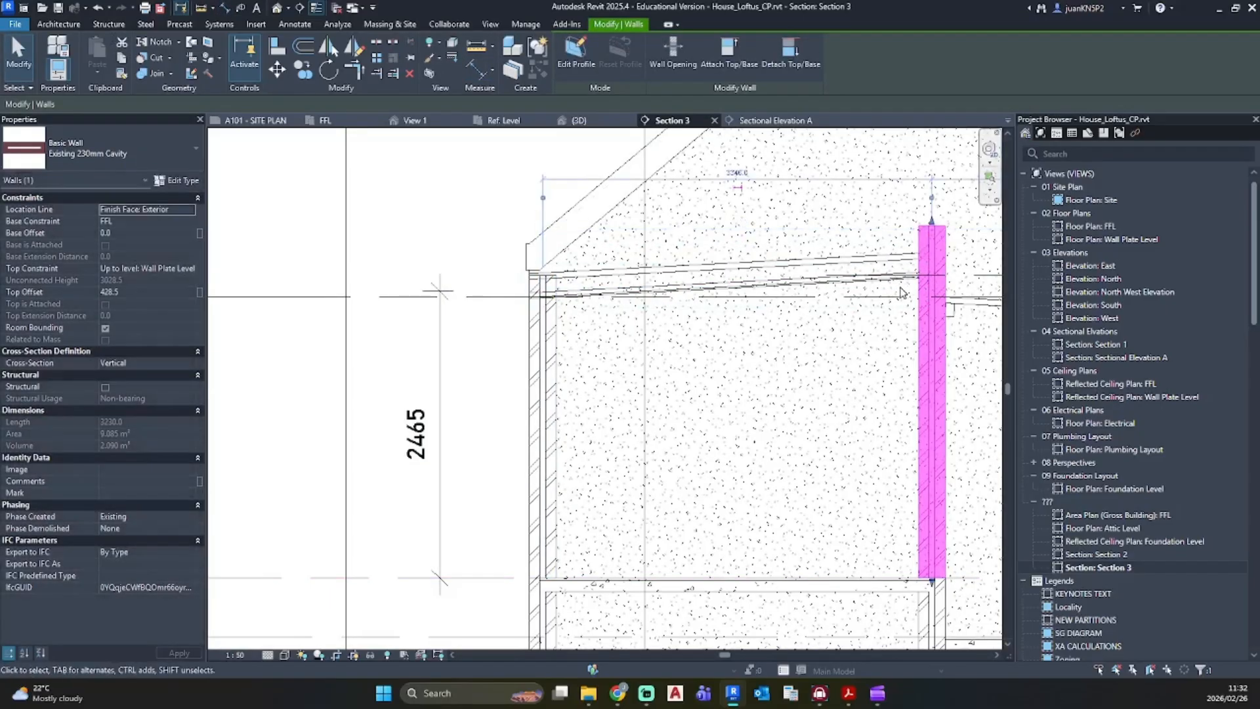
pyautogui.press('Escape')
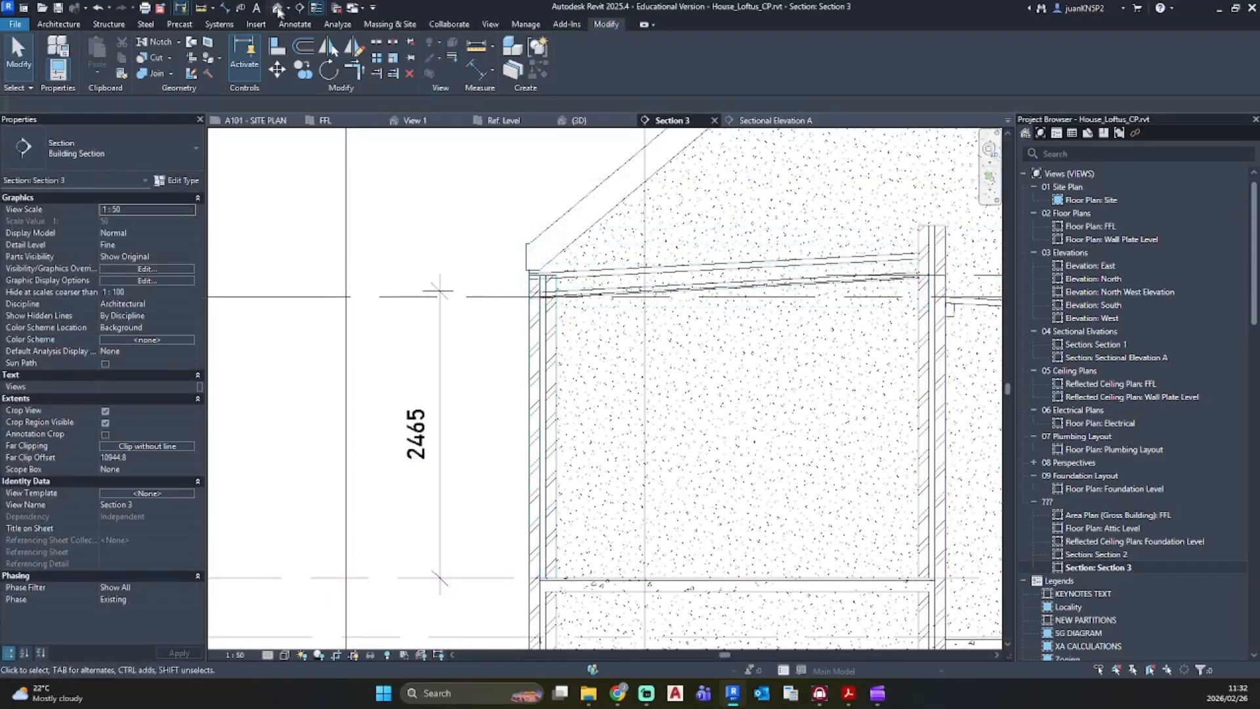
# Step: Open the 3D view and attach the top of the long outer wall to the left room's sloping roof group
pyautogui.click(278, 9)
pyautogui.moveTo(533, 444)
pyautogui.keyDown('shift'); pyautogui.mouseDown(button='middle')
pyautogui.moveTo(527, 422)
pyautogui.moveTo(697, 382)
pyautogui.moveTo(581, 323)
pyautogui.moveTo(670, 343)
pyautogui.mouseUp(button='middle'); pyautogui.keyUp('shift')
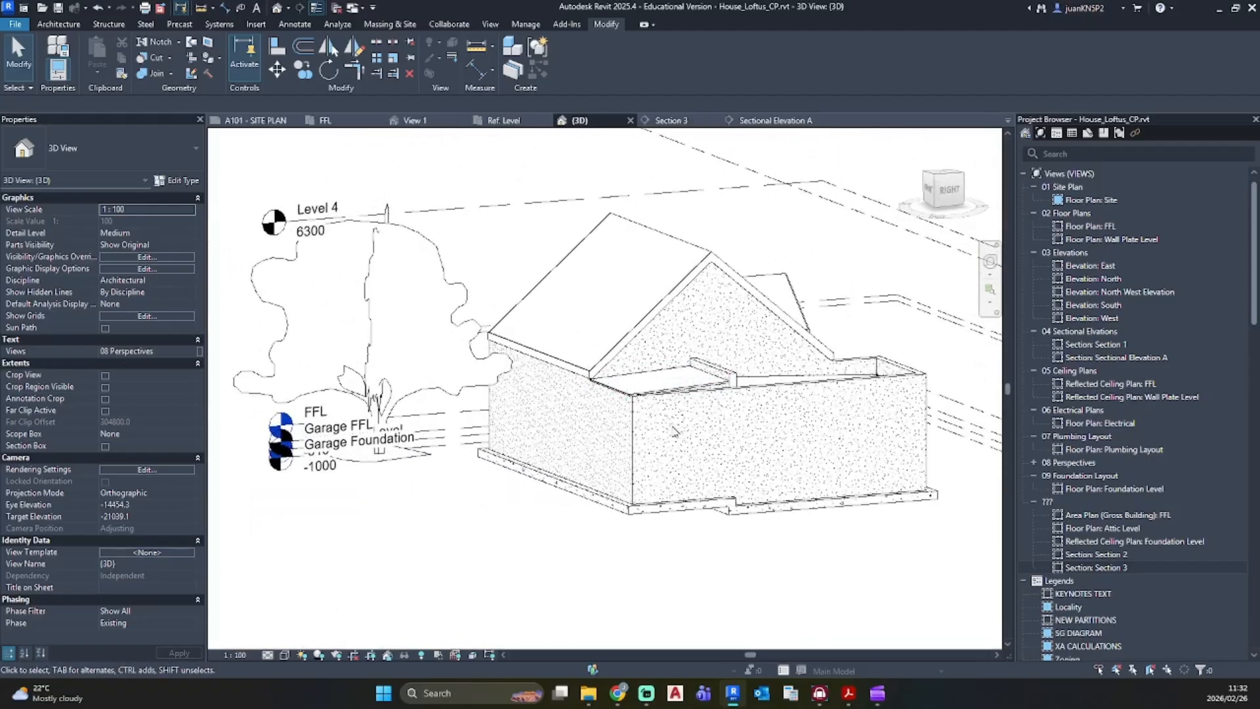
pyautogui.scroll(4, 668, 433)
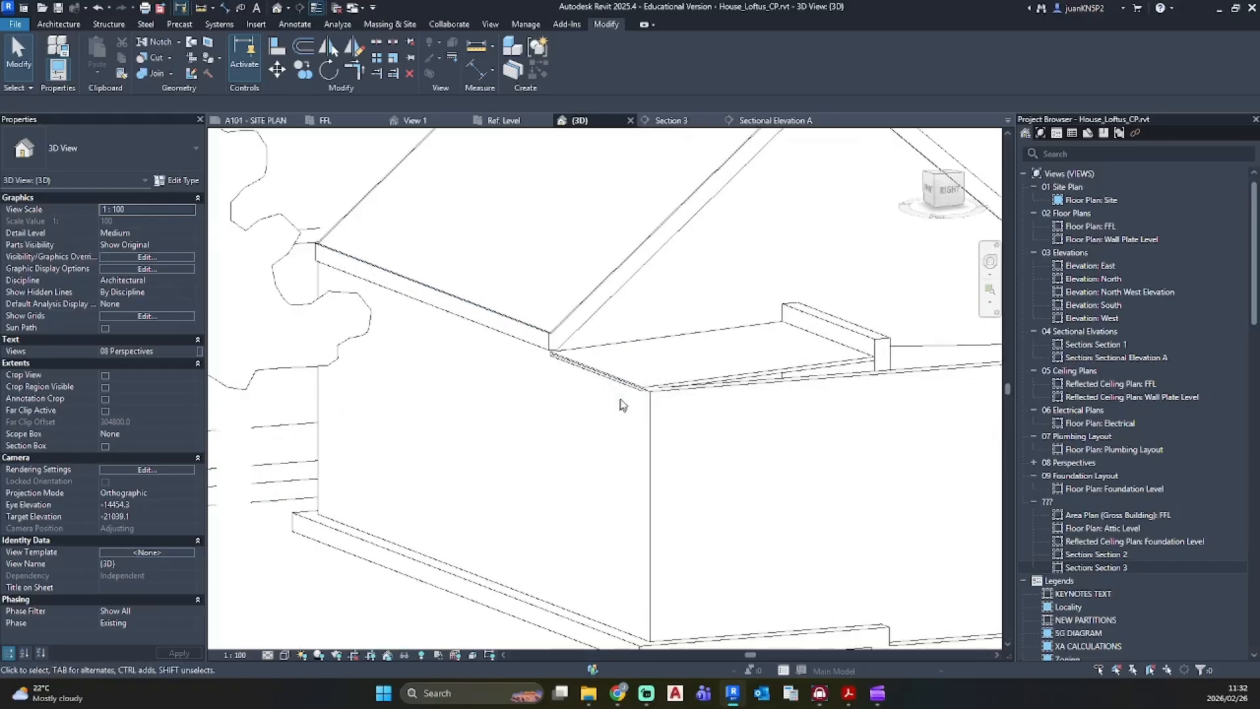
pyautogui.click(598, 551)
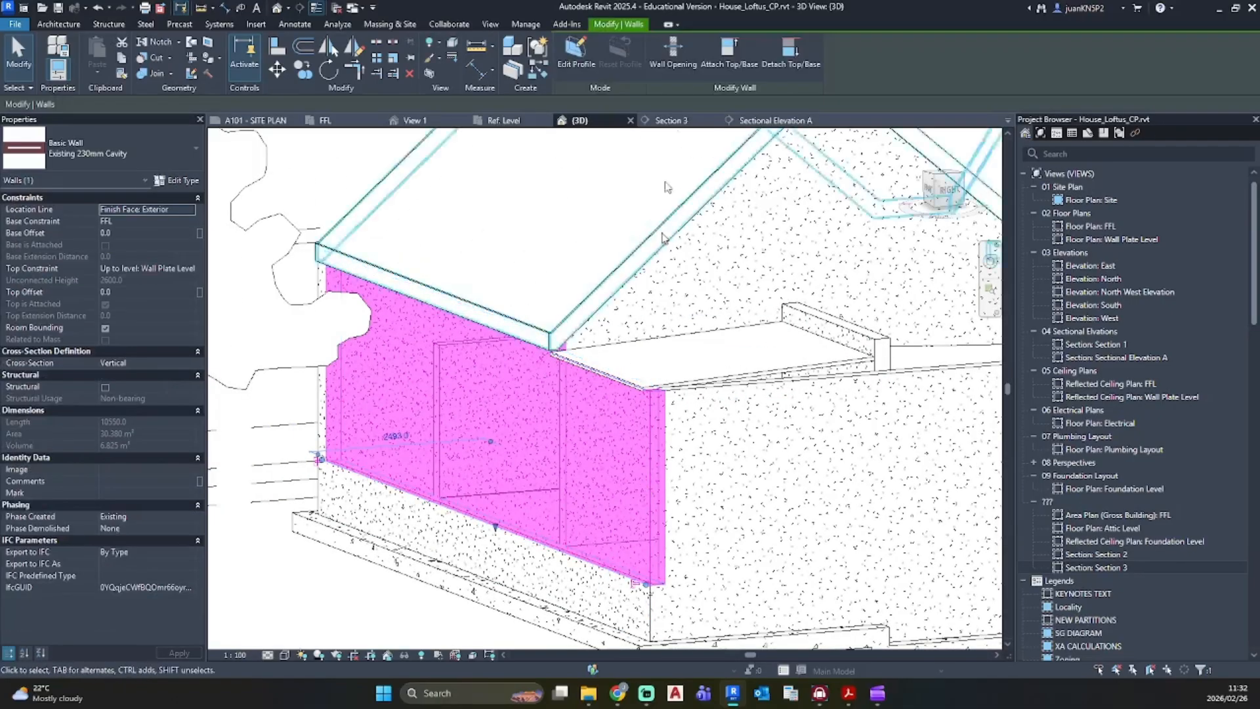
pyautogui.click(717, 61)
pyautogui.click(653, 346)
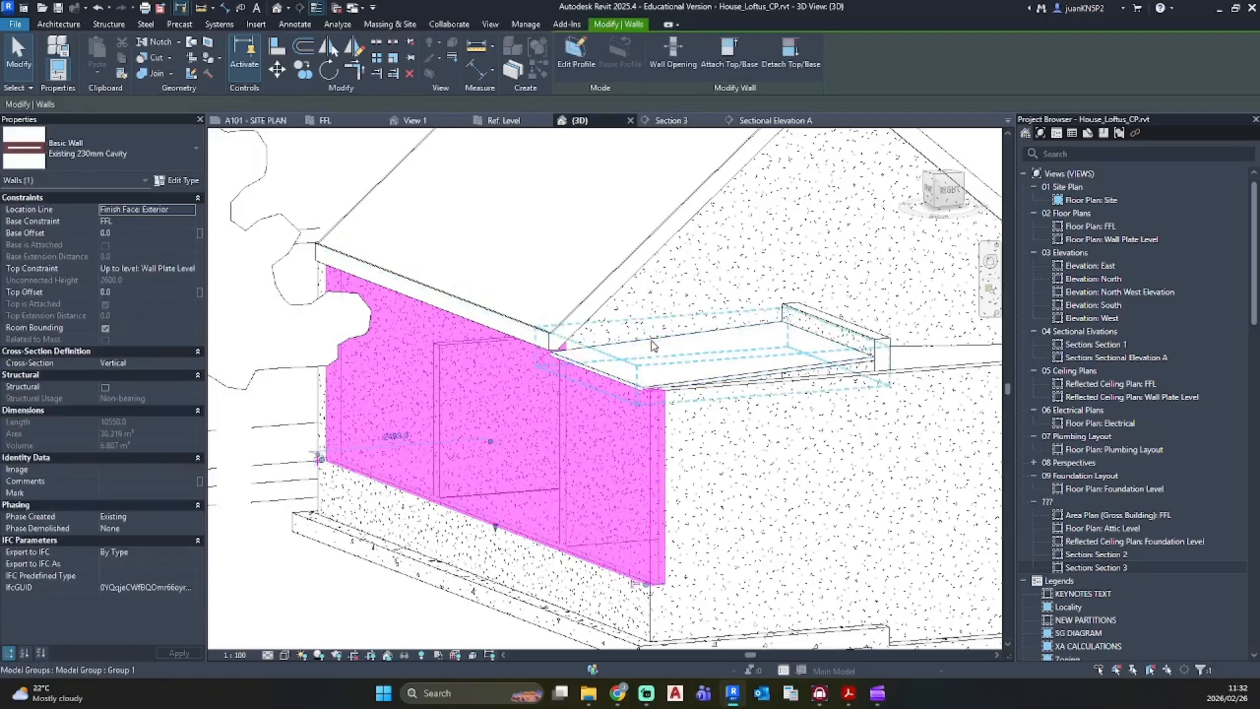
# Step: Split the long wall enclosing both low roofs where it meets the raised dividing wall
pyautogui.keyDown('shift'); pyautogui.moveTo(795, 407); pyautogui.dragTo(739, 351, button='middle'); pyautogui.keyUp('shift')
pyautogui.press('Escape')
pyautogui.click(834, 384)
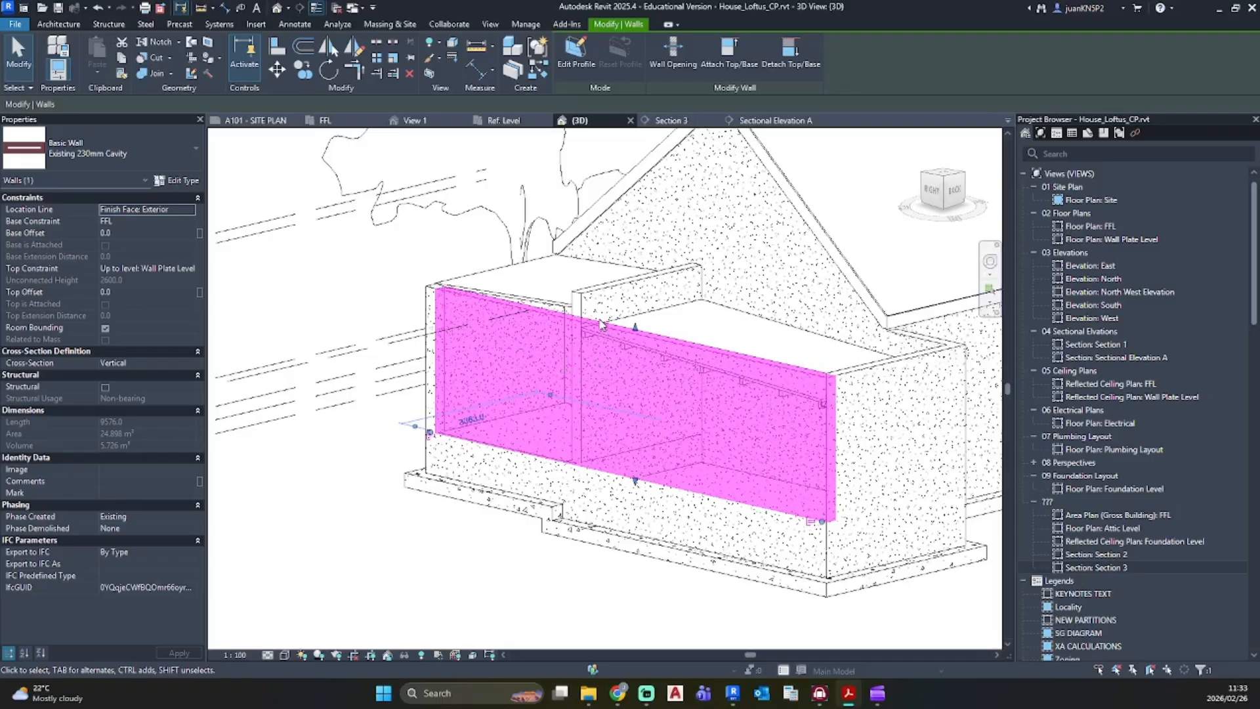
pyautogui.press('s')
pyautogui.press('l')
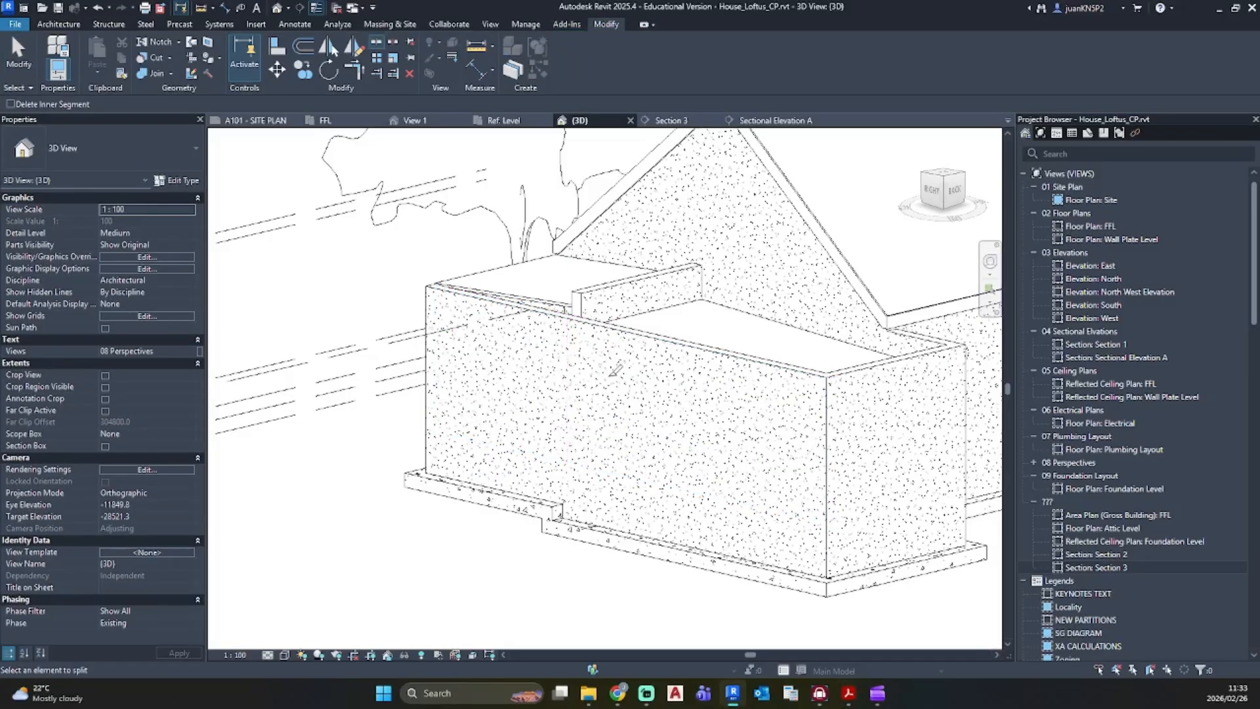
# Step: Align the top of the split wall segment beside the sloping roof with the top of the raised dividing wall
pyautogui.press('a')
pyautogui.press('l')
pyautogui.scroll(4, 600, 289)
pyautogui.click(596, 284)
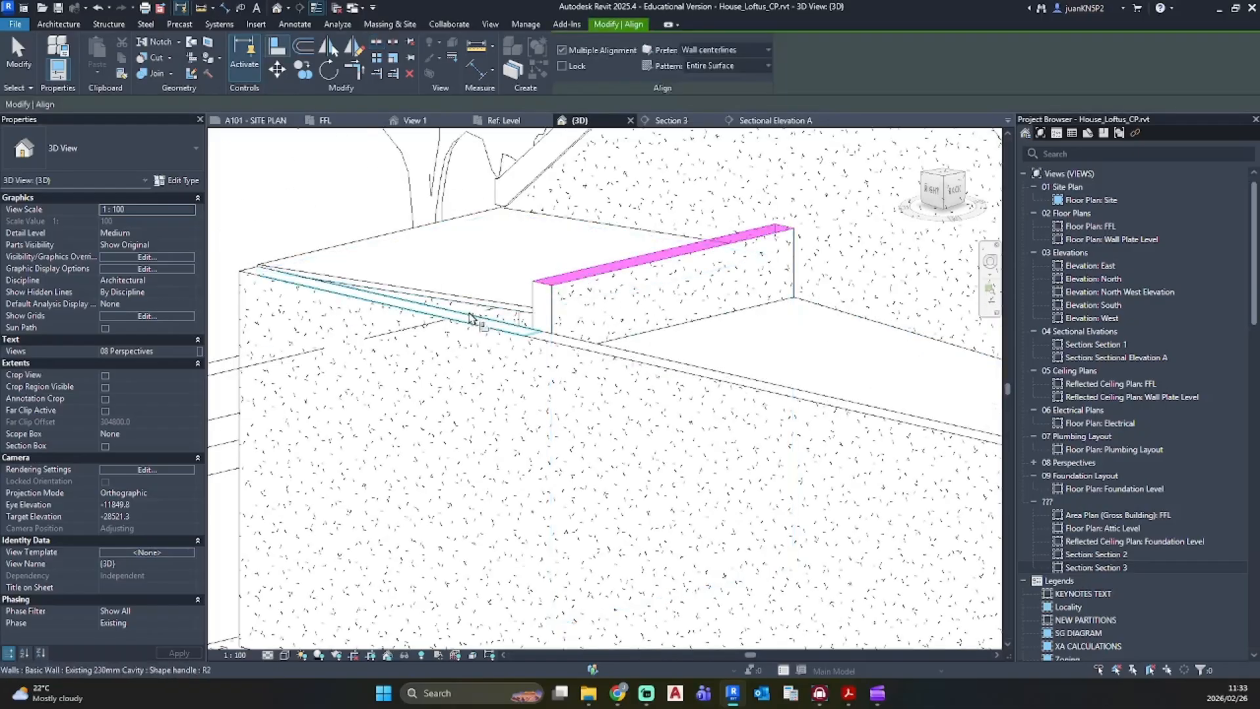
pyautogui.click(463, 320)
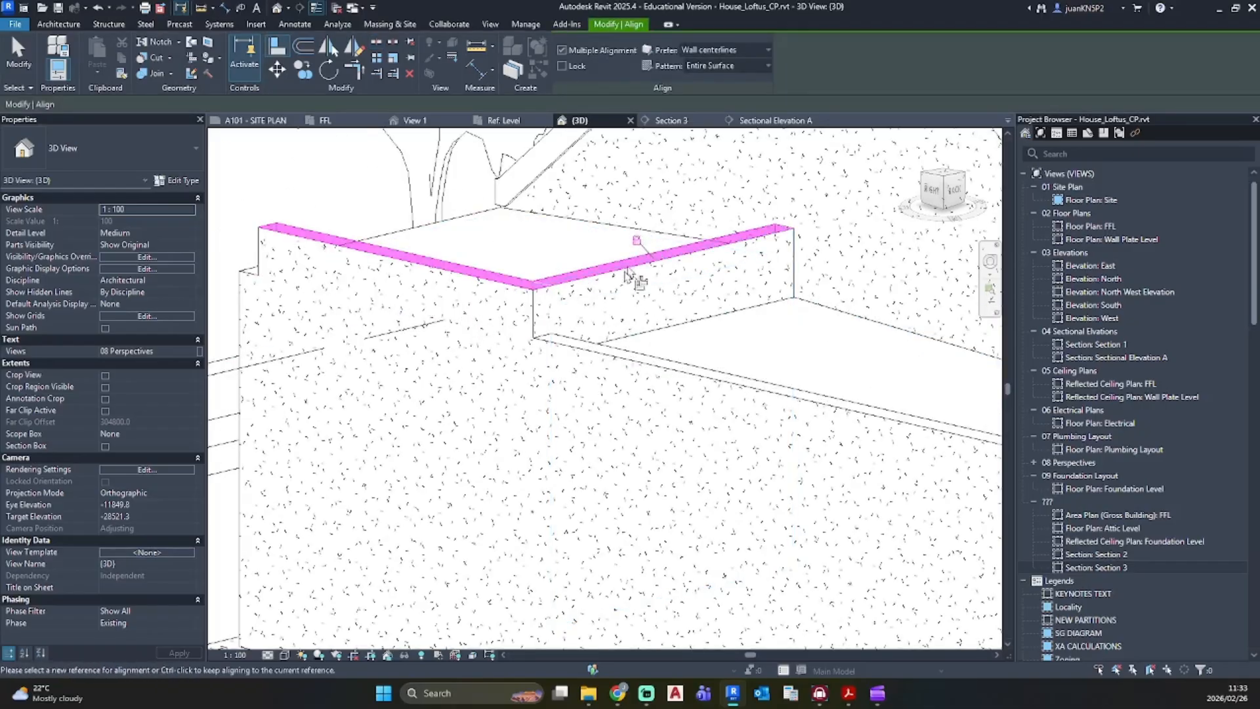
pyautogui.press('Escape')
# Step: Open the FFL floor plan and pull the long outer wall's end 150 mm back from the room's outer corner
pyautogui.keyDown('shift'); pyautogui.moveTo(571, 318); pyautogui.dragTo(595, 314, button='middle'); pyautogui.keyUp('shift')
pyautogui.scroll(5, 596, 302)
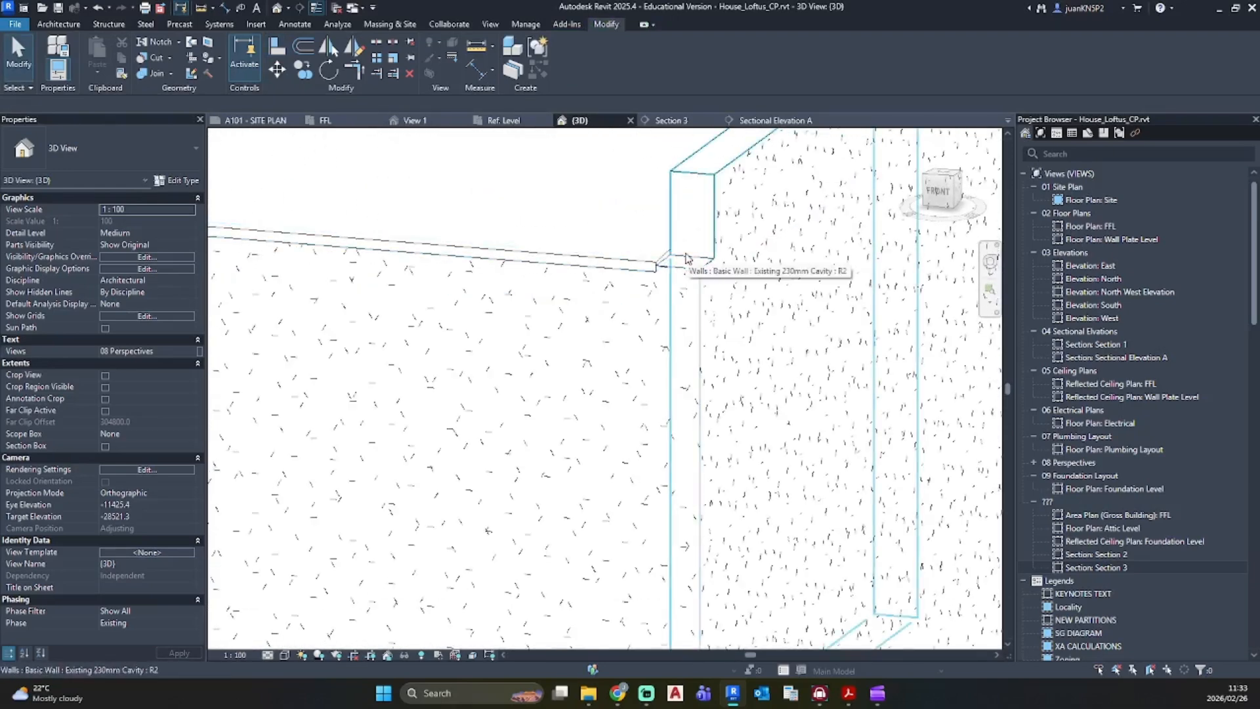
pyautogui.doubleClick(1092, 225)
pyautogui.scroll(-1, 715, 401)
pyautogui.scroll(5, 816, 518)
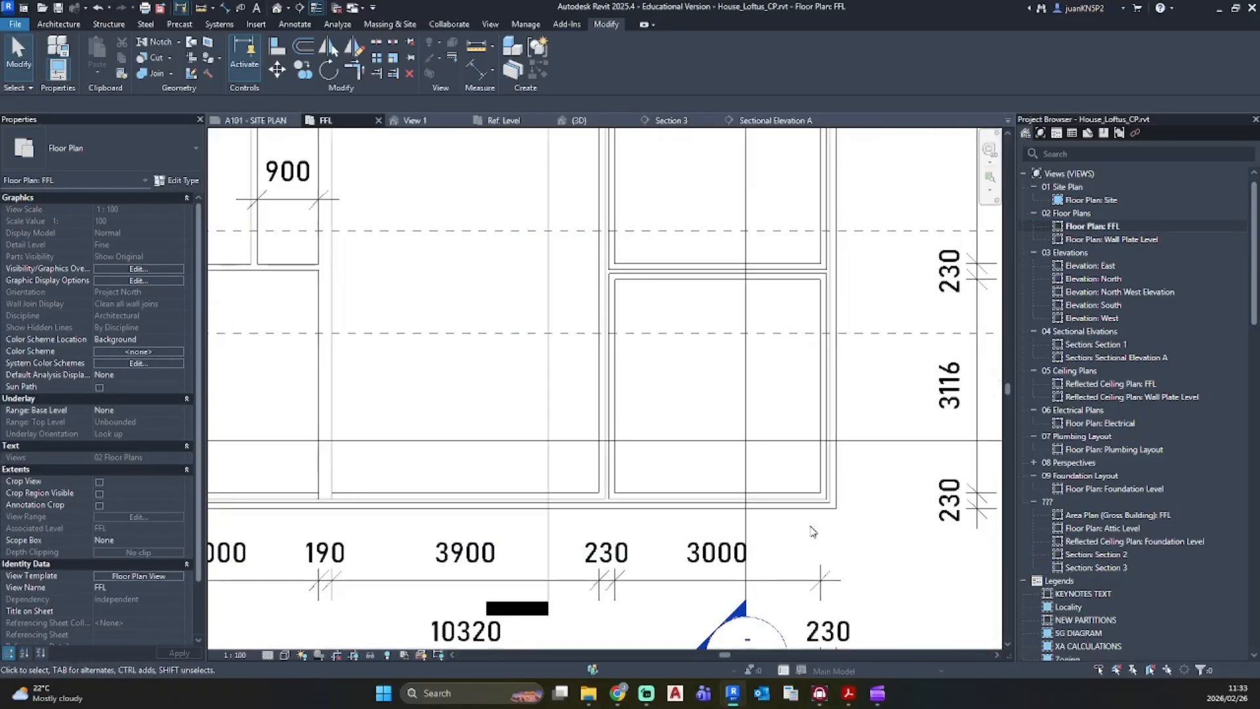
pyautogui.click(816, 508)
pyautogui.scroll(2, 820, 525)
pyautogui.moveTo(821, 534); pyautogui.dragTo(767, 540)
# Step: Extend the ends of both 230 mm cavity walls to meet and join at the room's outer corner
pyautogui.click(831, 497)
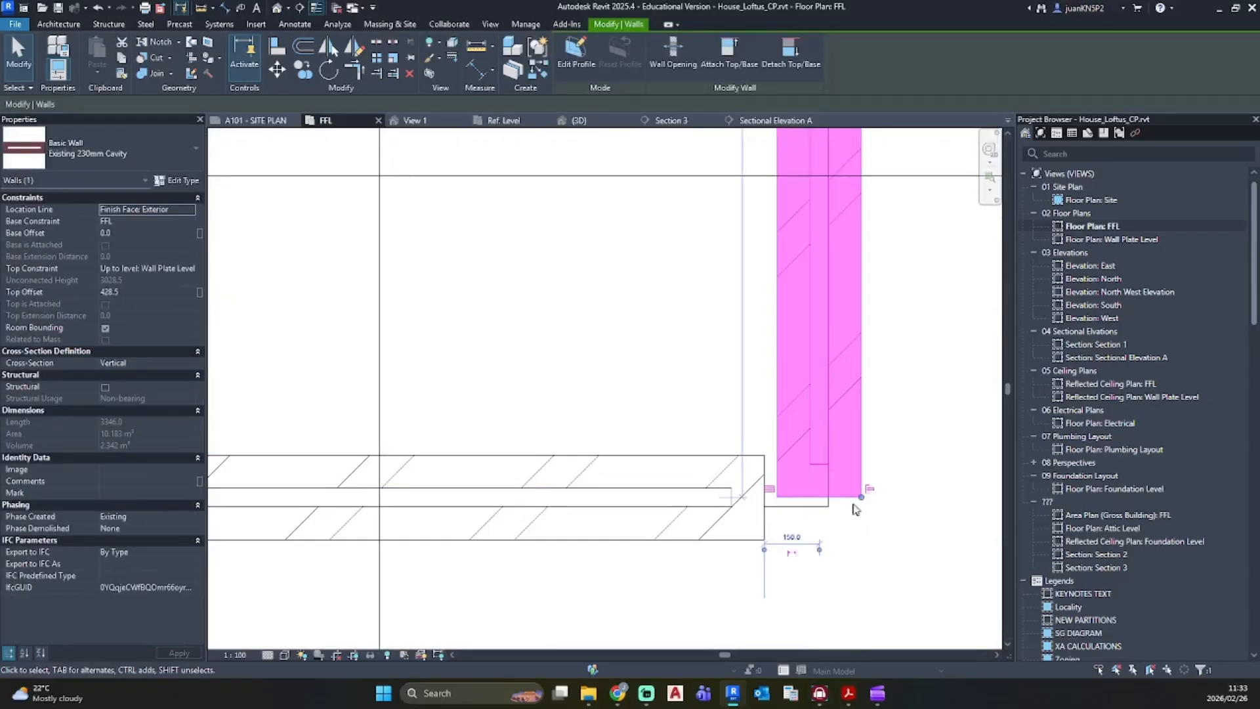
pyautogui.moveTo(860, 499); pyautogui.dragTo(856, 543)
pyautogui.click(754, 510)
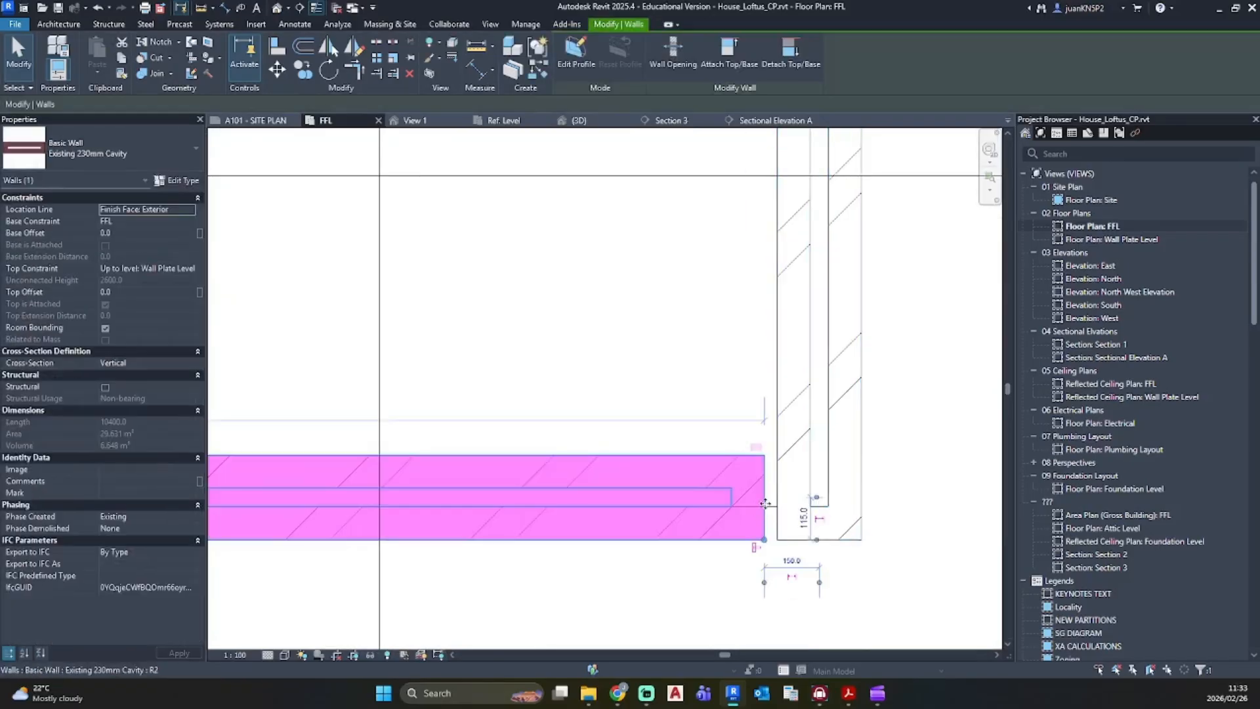
pyautogui.moveTo(768, 542); pyautogui.dragTo(777, 537)
pyautogui.press('Escape')
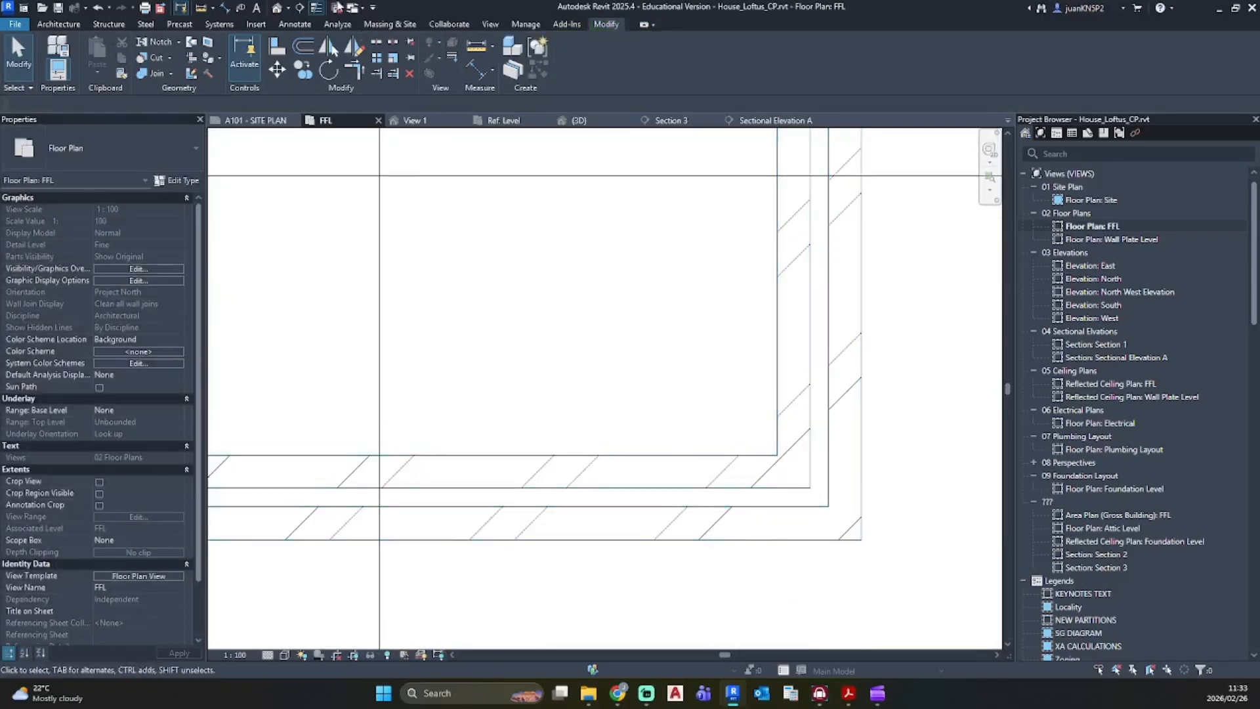
# Step: Return to the 3D view and add a fascia matching the main roof's along the sloping roof's open eave
pyautogui.click(277, 8)
pyautogui.scroll(-5, 669, 310)
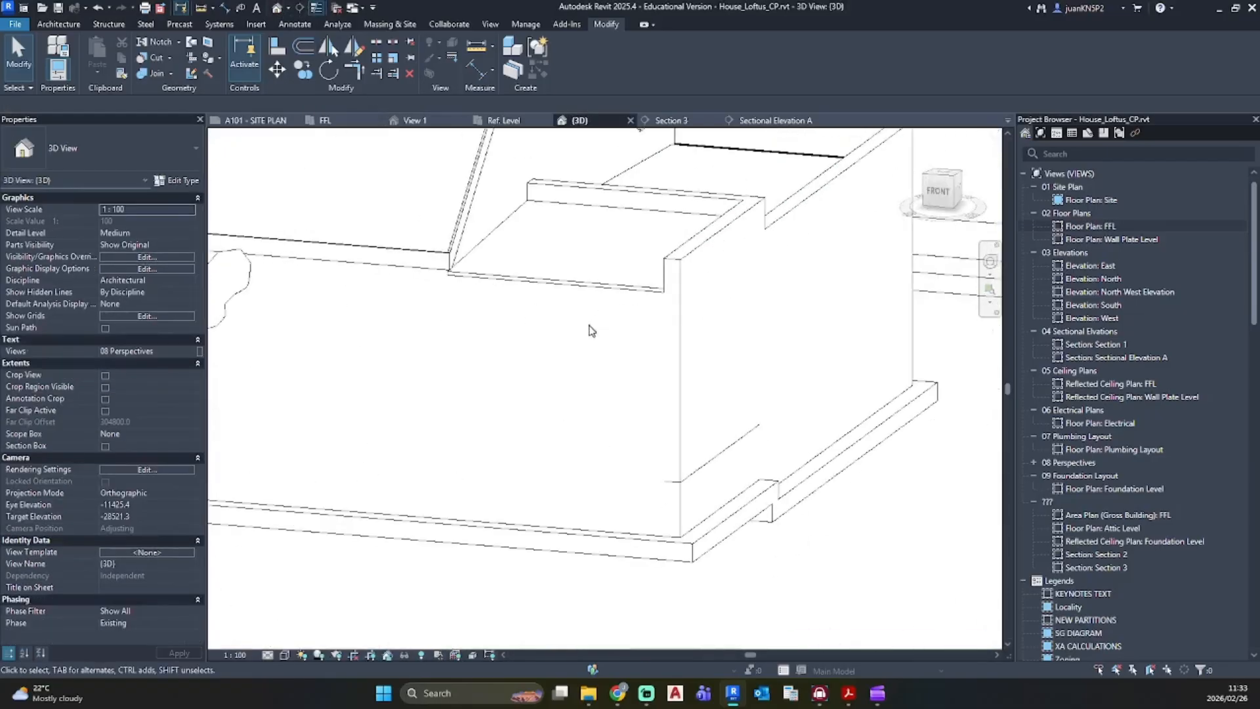
pyautogui.keyDown('shift'); pyautogui.moveTo(588, 329); pyautogui.dragTo(678, 349, button='middle'); pyautogui.keyUp('shift')
pyautogui.scroll(5, 863, 361)
pyautogui.scroll(-2, 852, 358)
pyautogui.moveTo(470, 238); pyautogui.dragTo(538, 349, button='middle')
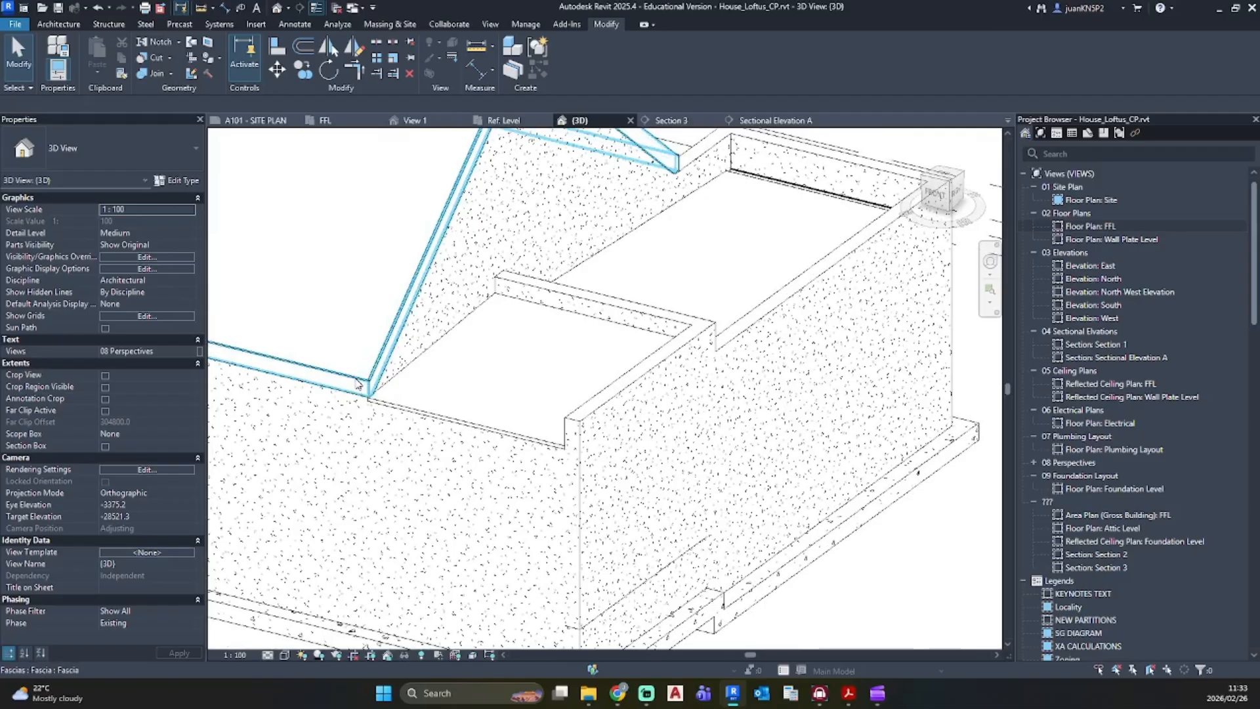
pyautogui.click(365, 384)
pyautogui.press('c')
pyautogui.press('s')
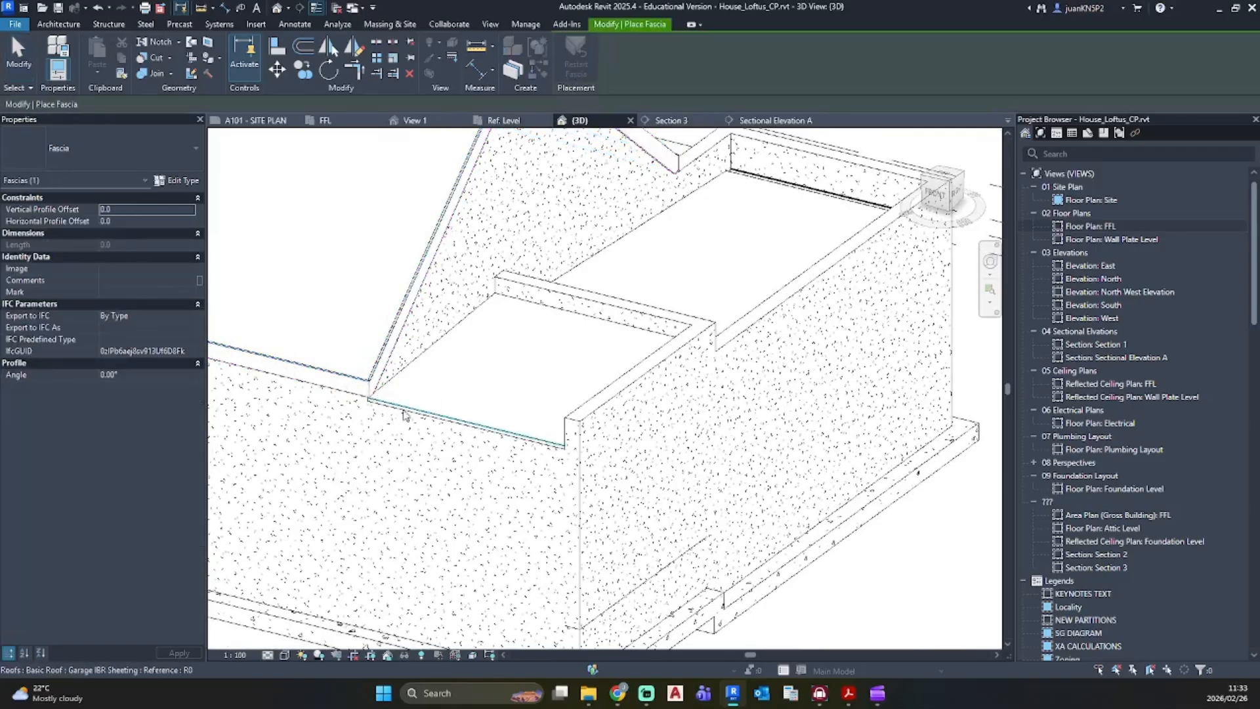
pyautogui.click(403, 414)
pyautogui.press('Escape')
pyautogui.press('Escape')
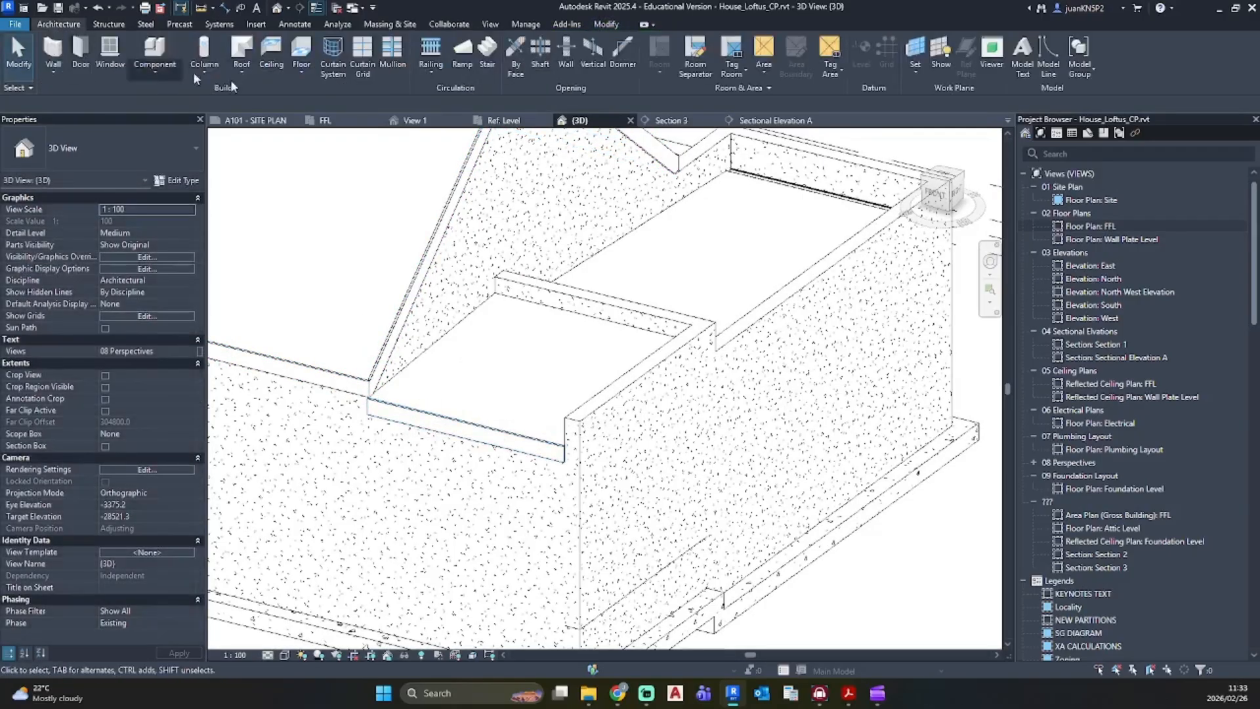
# Step: Add a roof gutter along the new fascia of the left room's sloping roof
pyautogui.click(243, 64)
pyautogui.click(265, 220)
pyautogui.scroll(5, 443, 428)
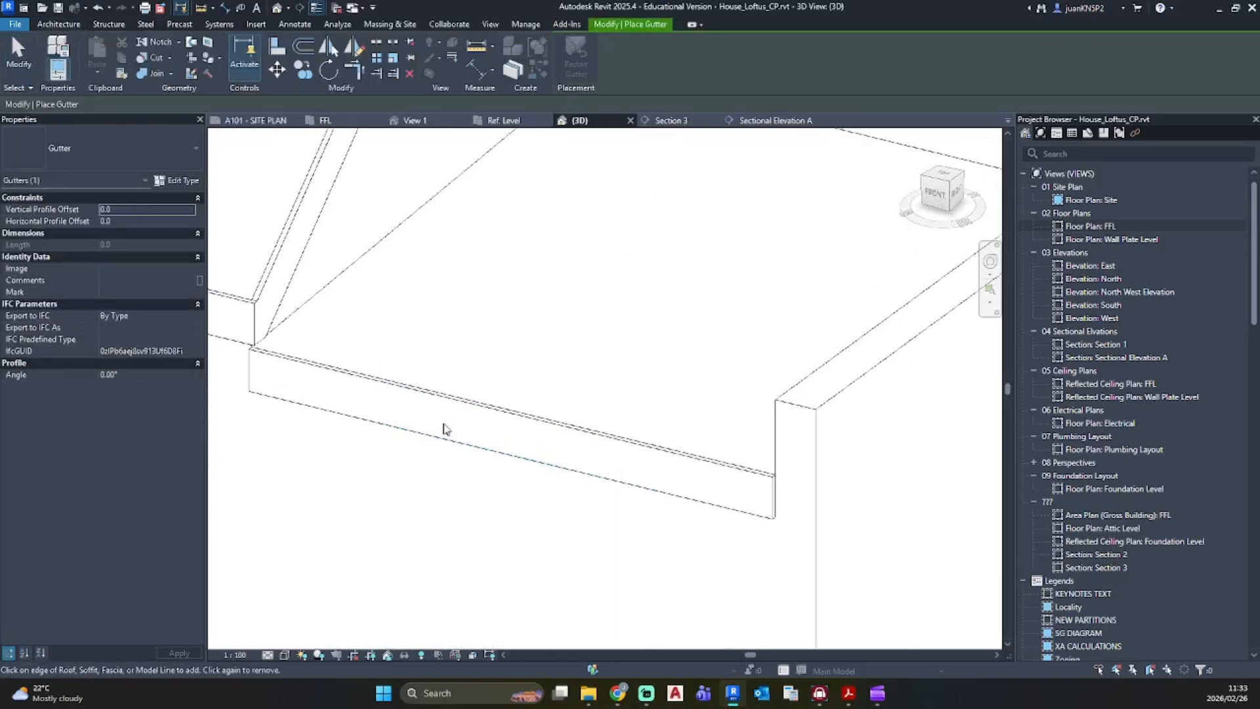
pyautogui.click(464, 413)
pyautogui.press('Escape')
pyautogui.press('Escape')
# Step: Ungroup the left room's sloping roof model group
pyautogui.scroll(-4, 654, 416)
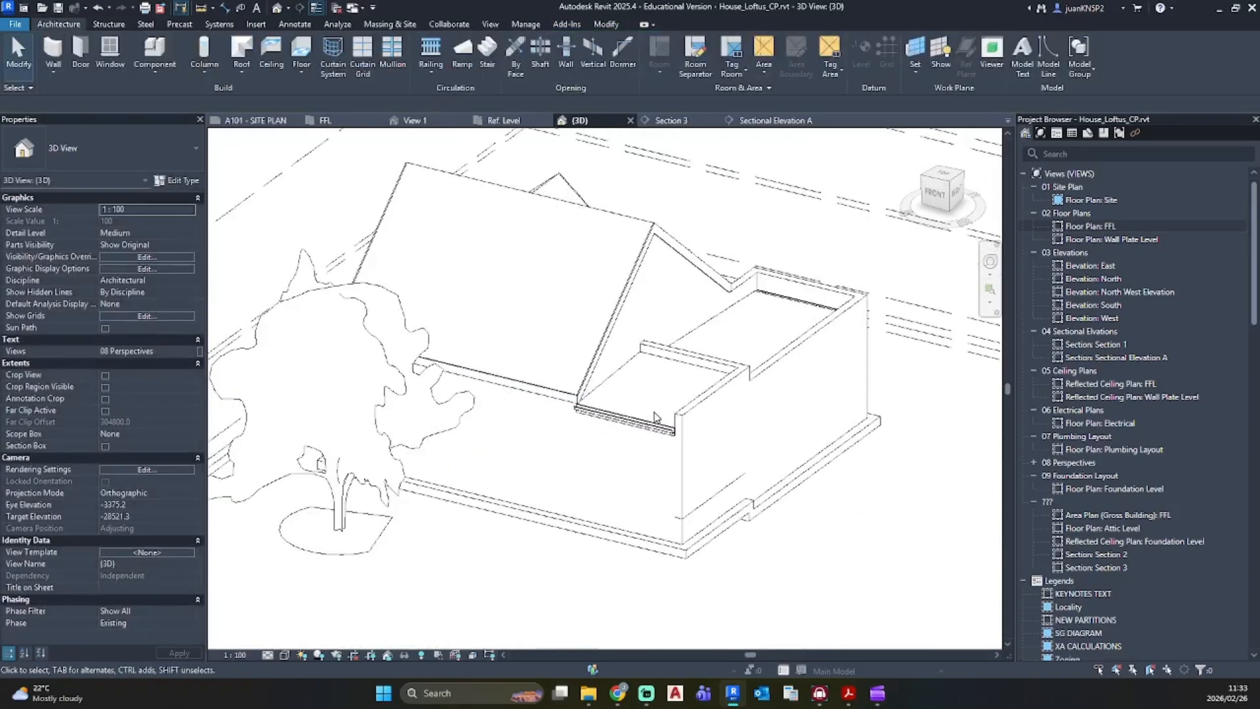
pyautogui.keyDown('shift'); pyautogui.moveTo(654, 416); pyautogui.dragTo(623, 371, button='middle'); pyautogui.keyUp('shift')
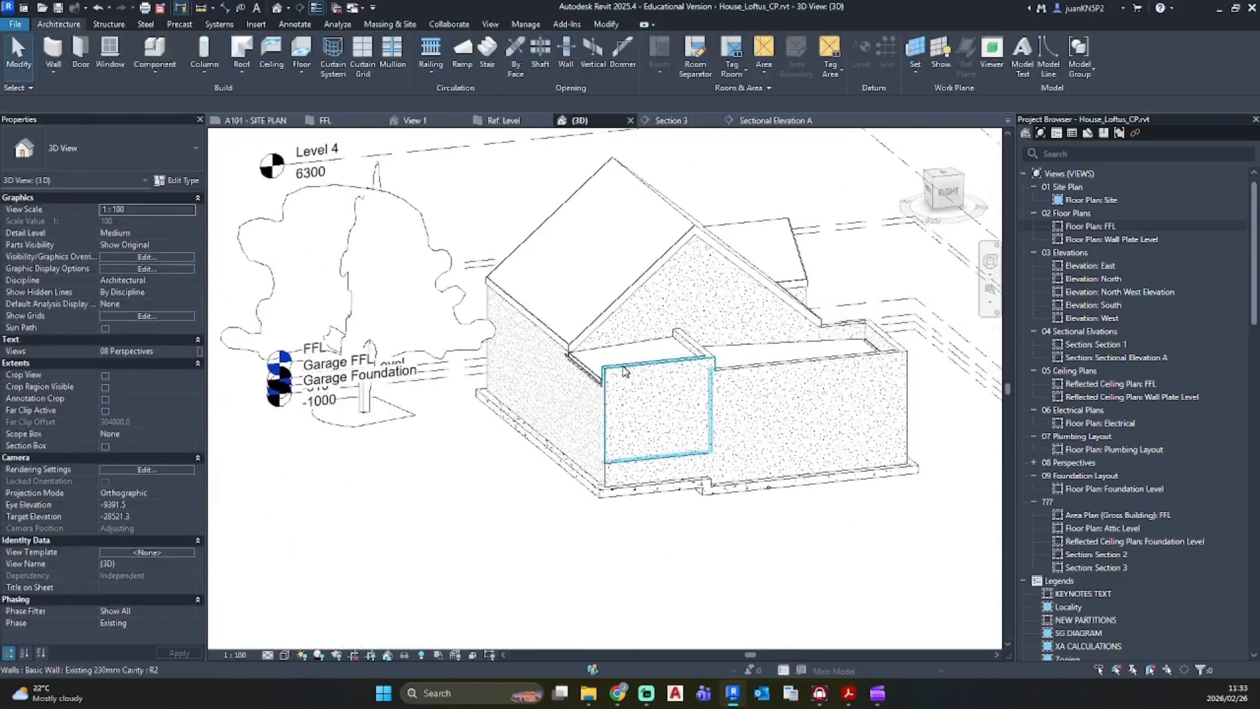
pyautogui.scroll(4, 624, 371)
pyautogui.click(666, 333)
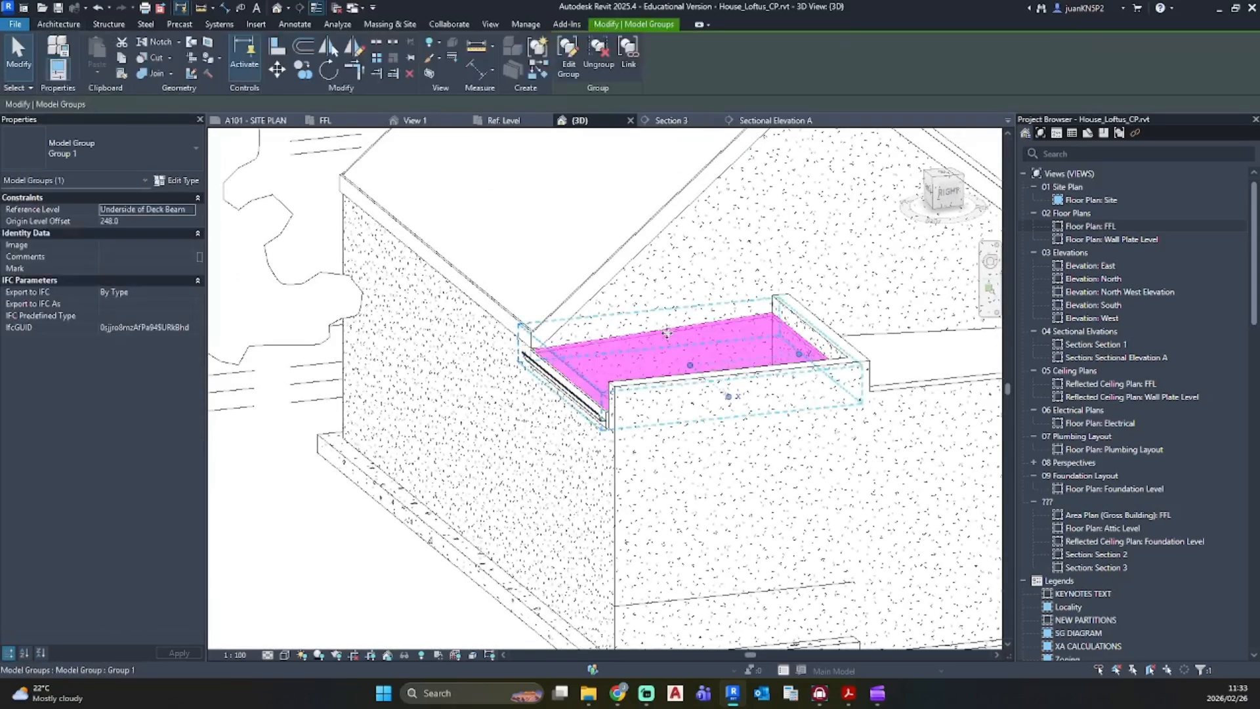
pyautogui.click(590, 67)
pyautogui.press('Escape')
pyautogui.scroll(-3, 604, 341)
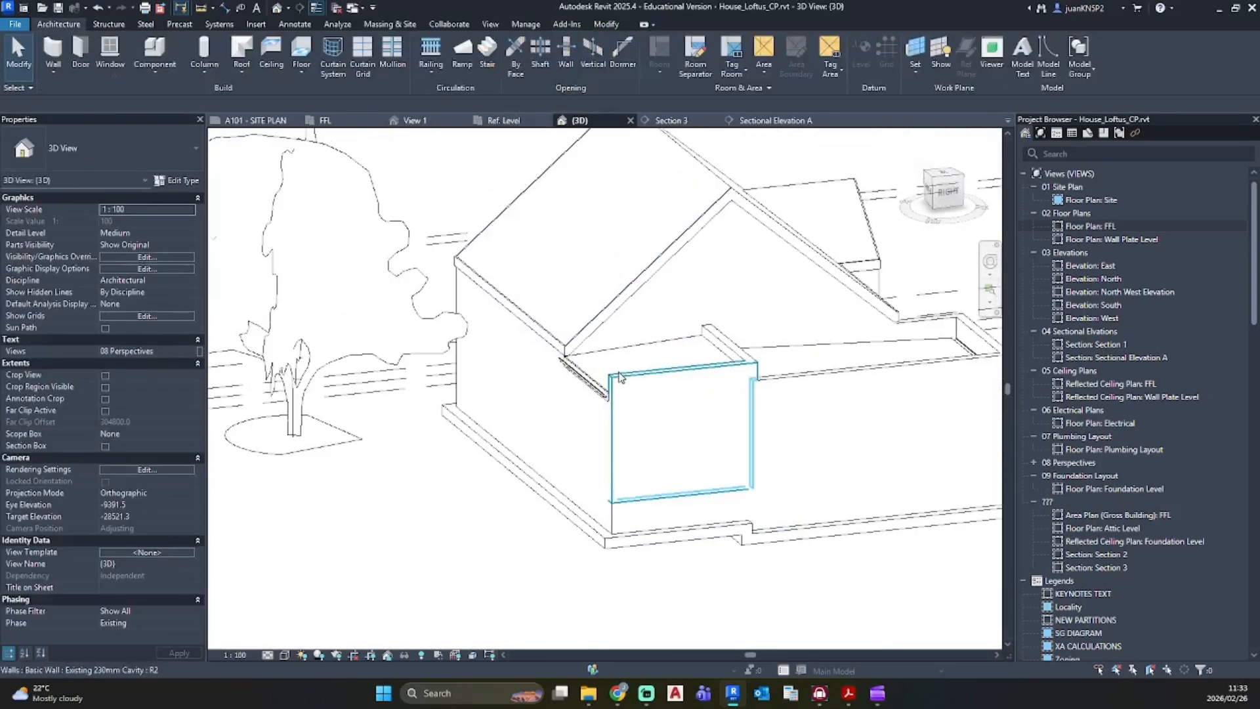
# Step: Place a gutter along the main roof's eave fascia adjoining the sloping roof
pyautogui.keyDown('shift'); pyautogui.moveTo(621, 374); pyautogui.dragTo(537, 420, button='middle'); pyautogui.keyUp('shift')
pyautogui.click(537, 420)
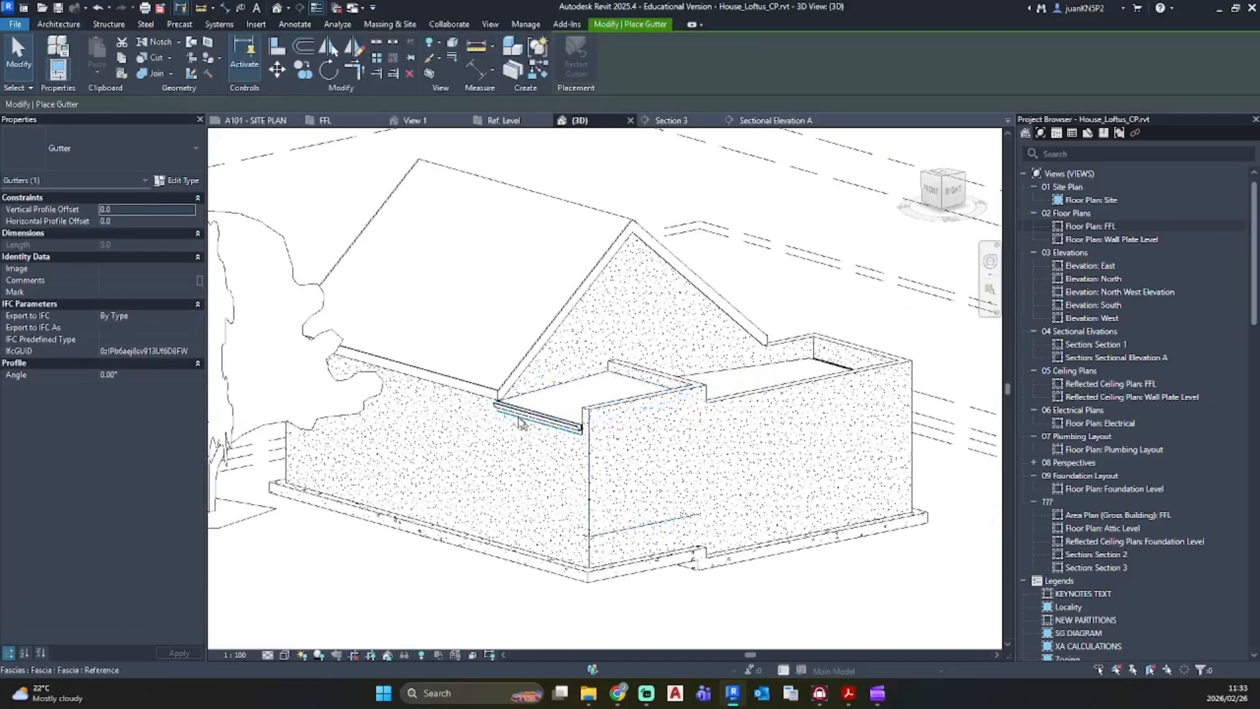
pyautogui.scroll(5, 525, 394)
pyautogui.click(515, 373)
pyautogui.scroll(-8, 683, 367)
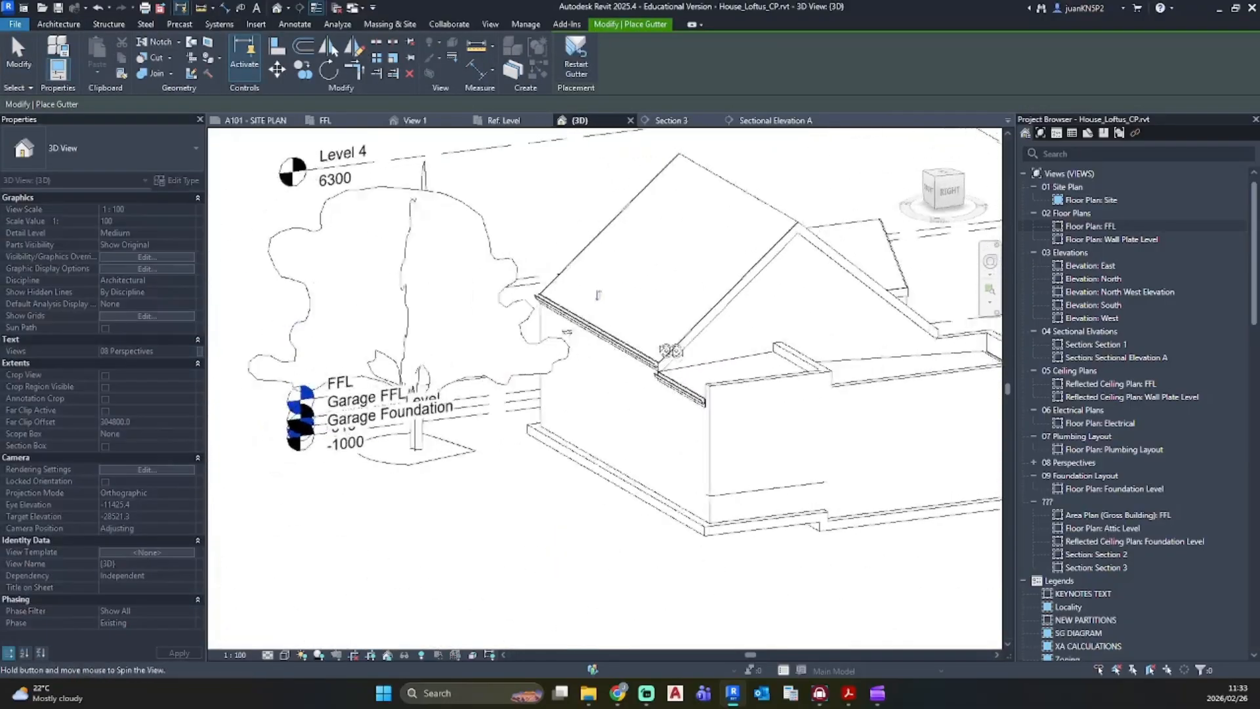
# Step: Place gutters along the main roof's rear eave fascias and end the gutter placement
pyautogui.keyDown('shift'); pyautogui.moveTo(670, 351); pyautogui.dragTo(385, 335, button='middle'); pyautogui.keyUp('shift')
pyautogui.scroll(4, 558, 397)
pyautogui.scroll(5, 516, 416)
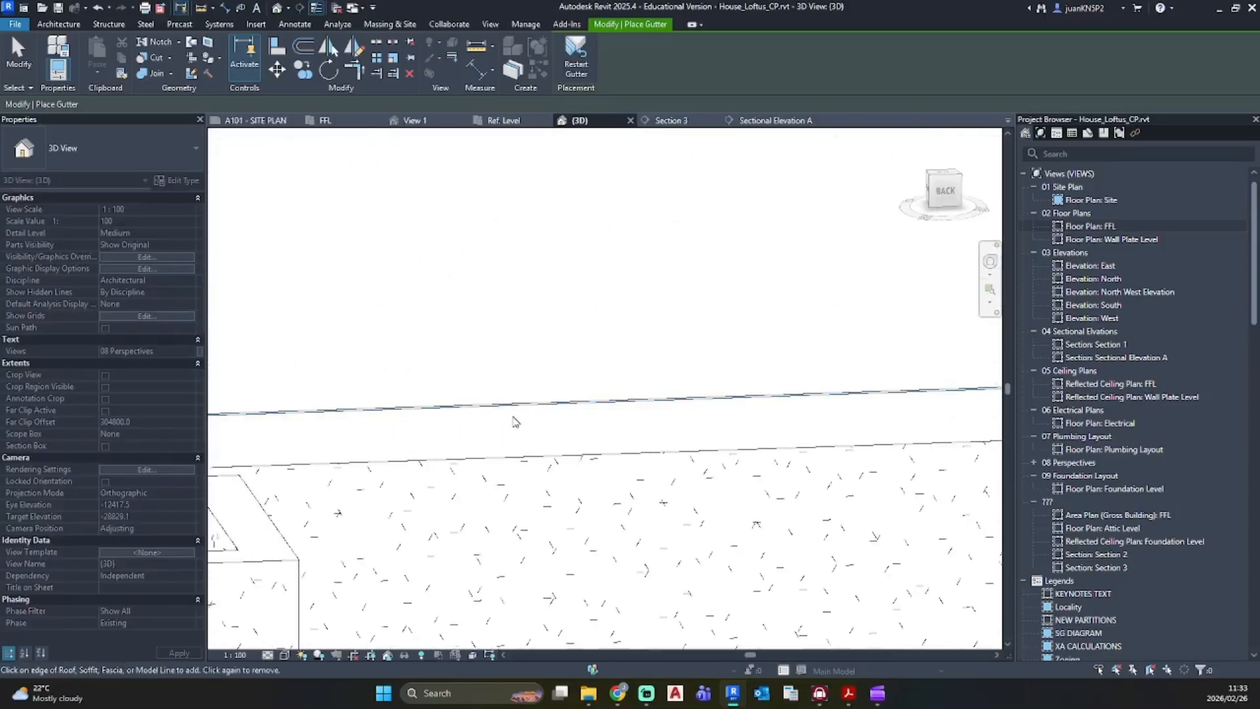
pyautogui.click(515, 410)
pyautogui.scroll(-5, 702, 404)
pyautogui.keyDown('shift'); pyautogui.moveTo(711, 409); pyautogui.dragTo(565, 422, button='middle'); pyautogui.keyUp('shift')
pyautogui.scroll(-8, 683, 408)
pyautogui.scroll(8, 578, 440)
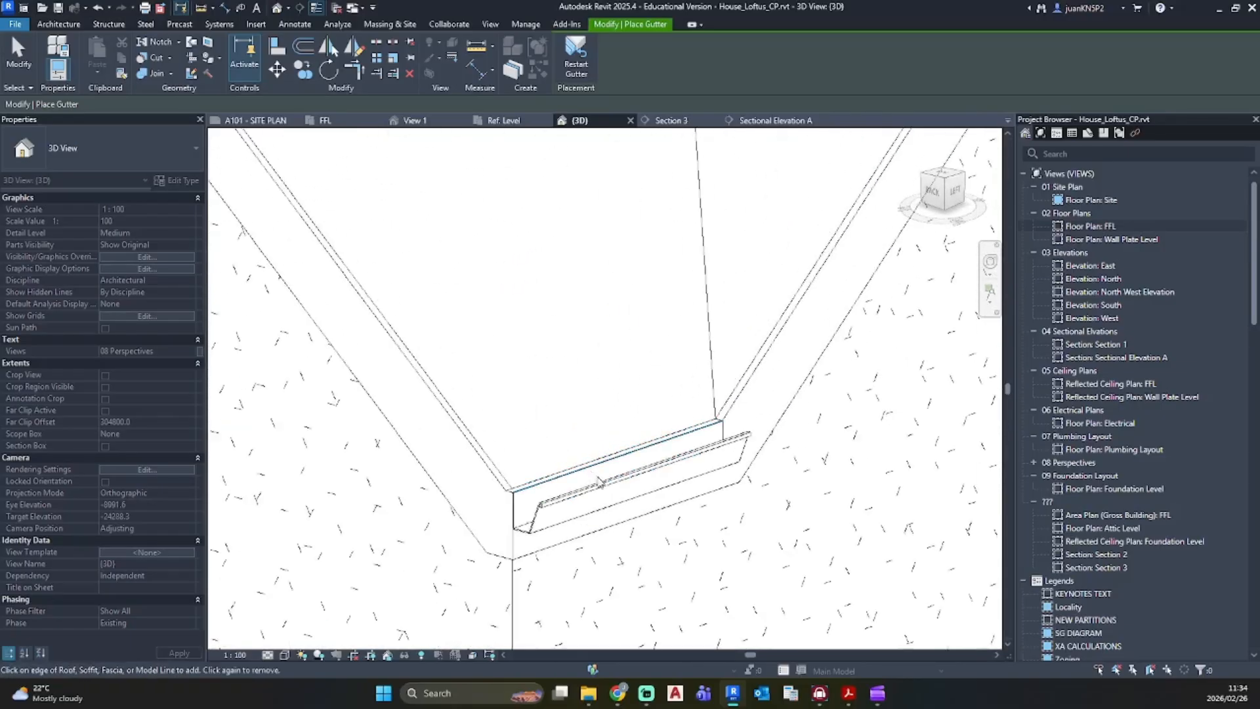
pyautogui.scroll(-9, 577, 470)
pyautogui.keyDown('shift'); pyautogui.moveTo(453, 469); pyautogui.dragTo(599, 407, button='middle'); pyautogui.keyUp('shift')
pyautogui.press('Escape')
pyautogui.press('Escape')
# Step: Examine the main roof and the garage IBR sheeting roof in 3D, and open the FFL floor plan
pyautogui.scroll(-3, 711, 503)
pyautogui.moveTo(604, 434)
pyautogui.keyDown('shift'); pyautogui.mouseDown(button='middle')
pyautogui.moveTo(639, 459)
pyautogui.moveTo(607, 457)
pyautogui.mouseUp(button='middle'); pyautogui.keyUp('shift')
pyautogui.scroll(5, 605, 458)
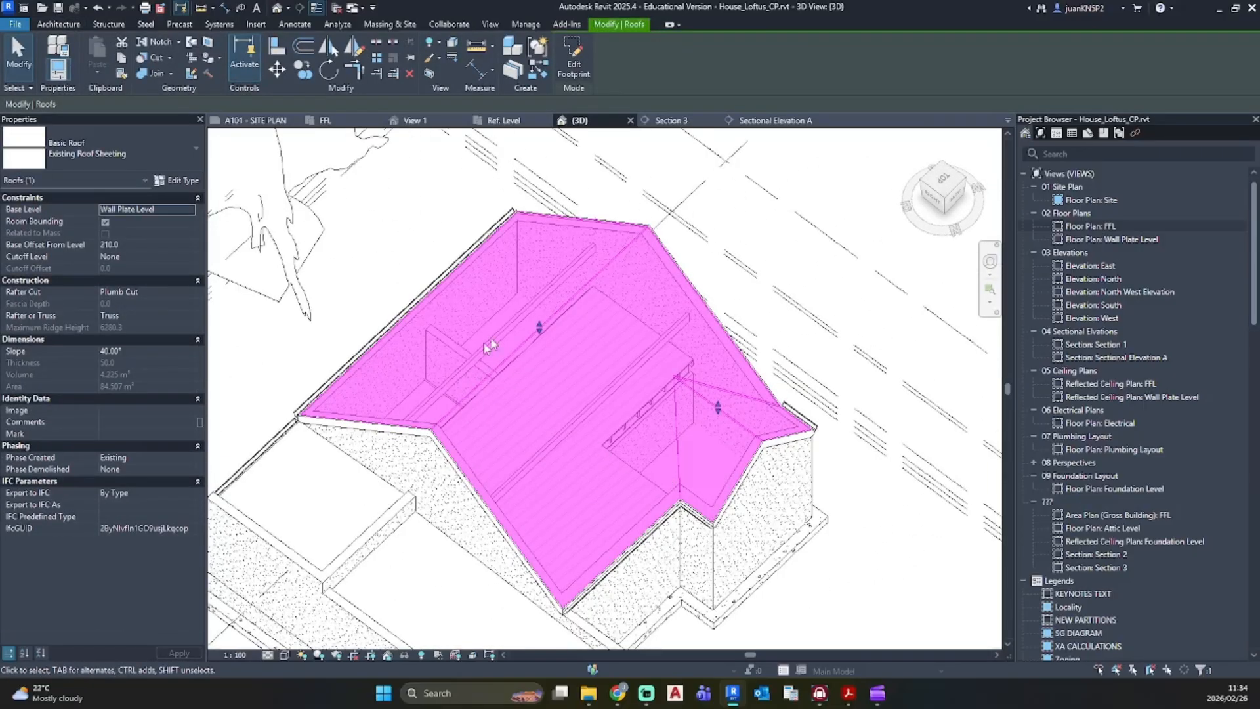
pyautogui.keyDown('shift'); pyautogui.moveTo(458, 450); pyautogui.dragTo(510, 548, button='middle'); pyautogui.keyUp('shift')
pyautogui.press('Escape')
pyautogui.click(364, 478)
pyautogui.press('Escape')
pyautogui.click(503, 533)
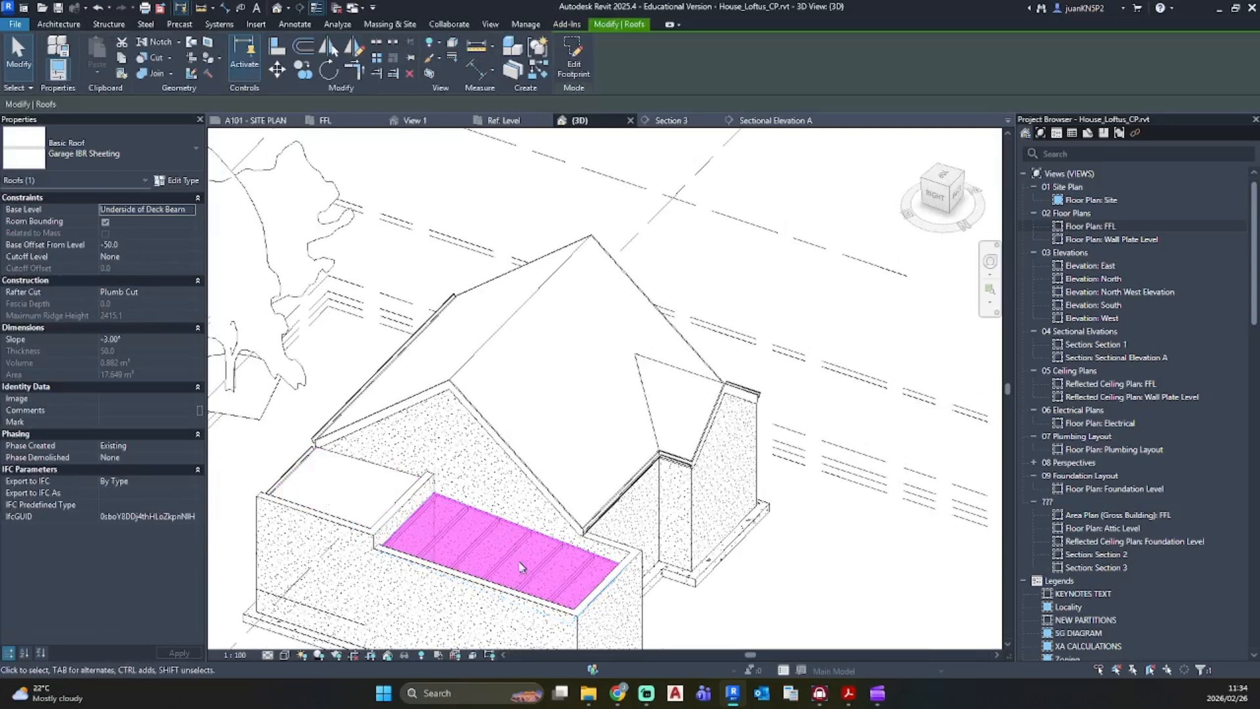
pyautogui.press('Escape')
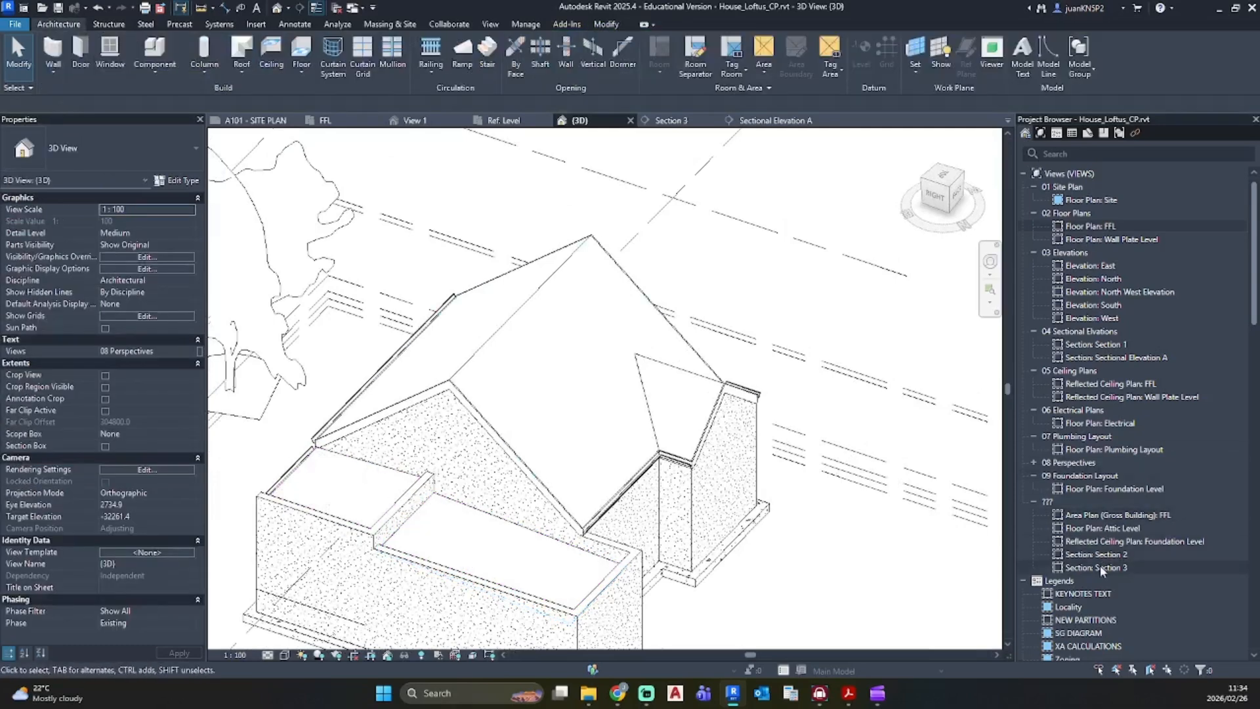
pyautogui.doubleClick(1109, 226)
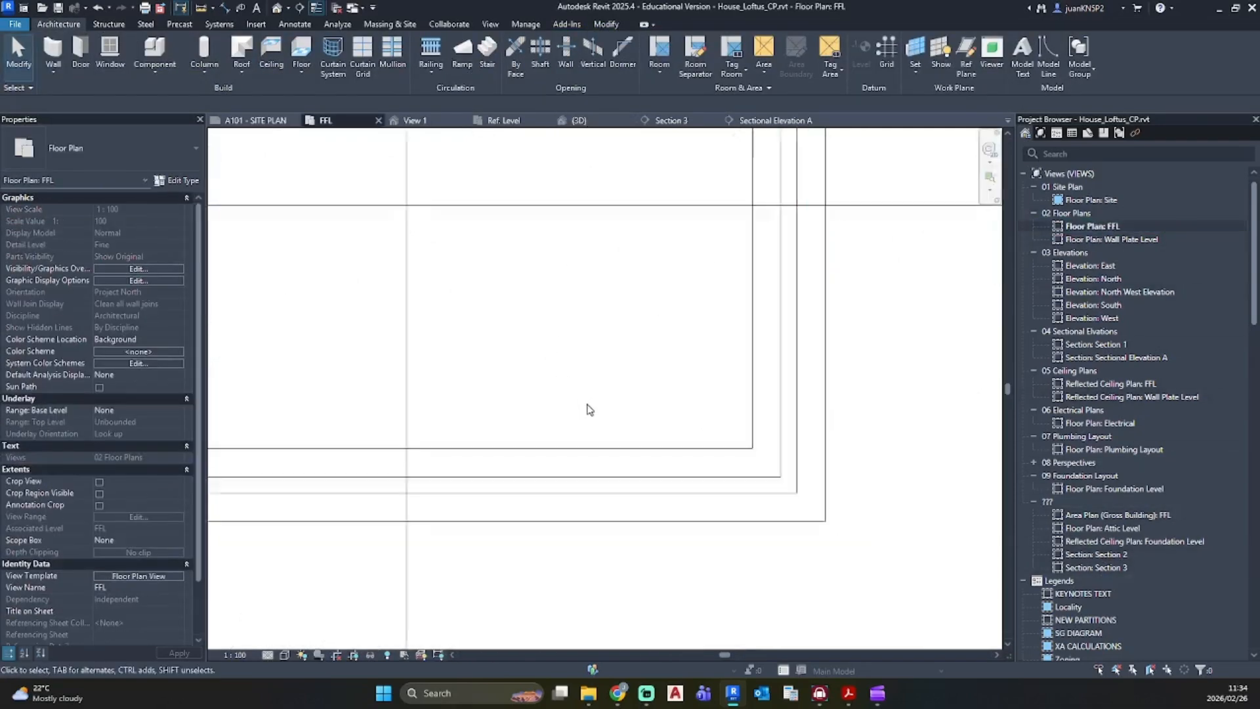
# Step: Start a structural beam in the FFL plan and check the kitchen roof rafter notes in the reference PDF
pyautogui.scroll(5, 587, 400)
pyautogui.moveTo(592, 383); pyautogui.dragTo(716, 510, button='middle')
pyautogui.click(109, 25)
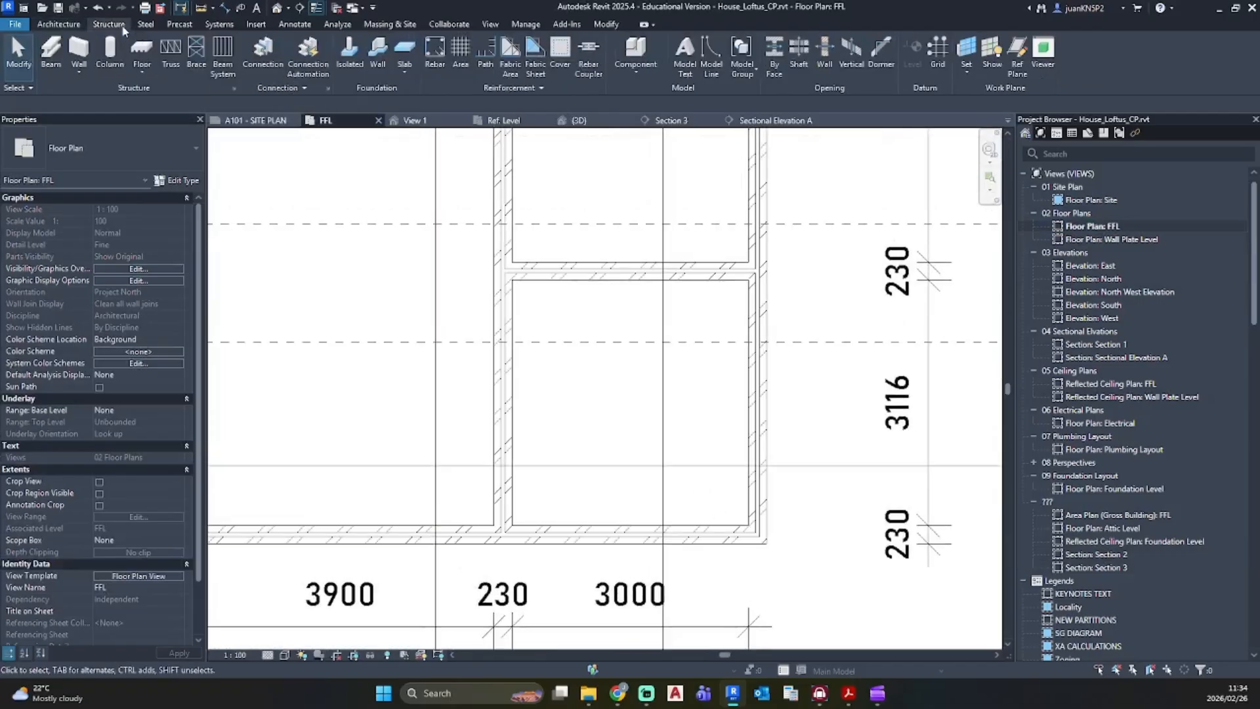
pyautogui.click(52, 52)
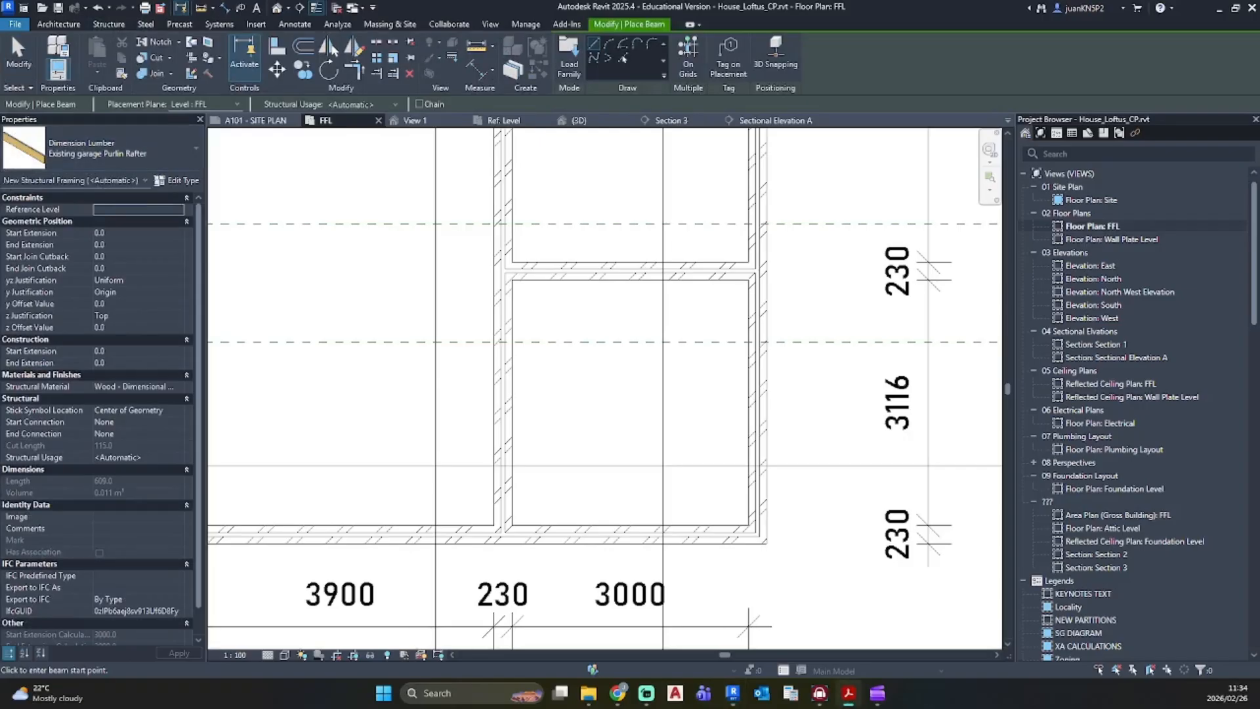
pyautogui.moveTo(0, 108); pyautogui.dragTo(430, 2)
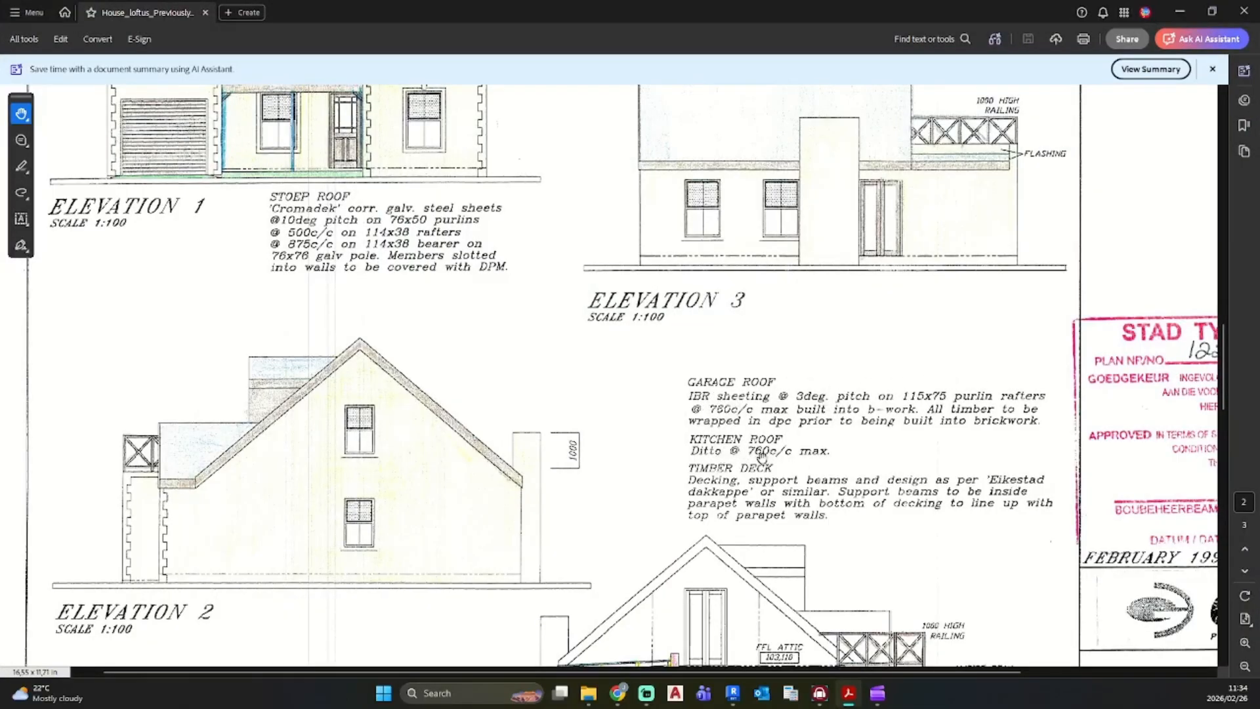
pyautogui.moveTo(746, 13); pyautogui.dragTo(0, 142)
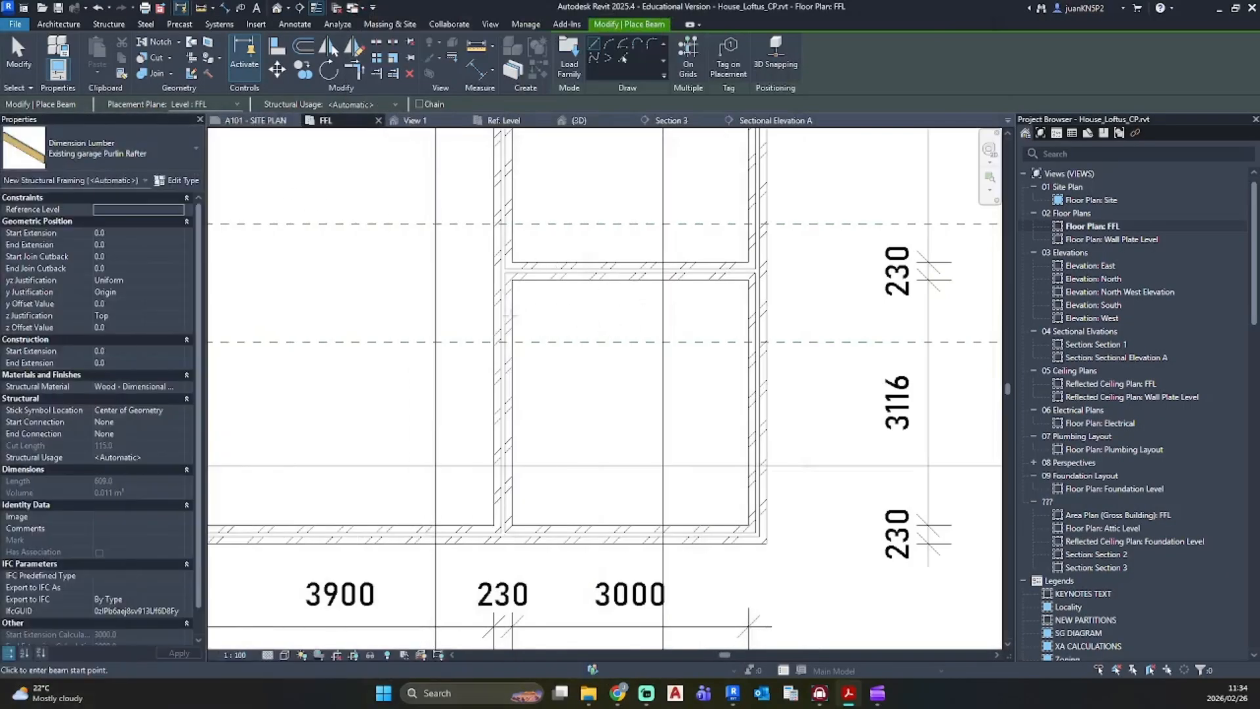
pyautogui.click(644, 318)
pyautogui.click(727, 316)
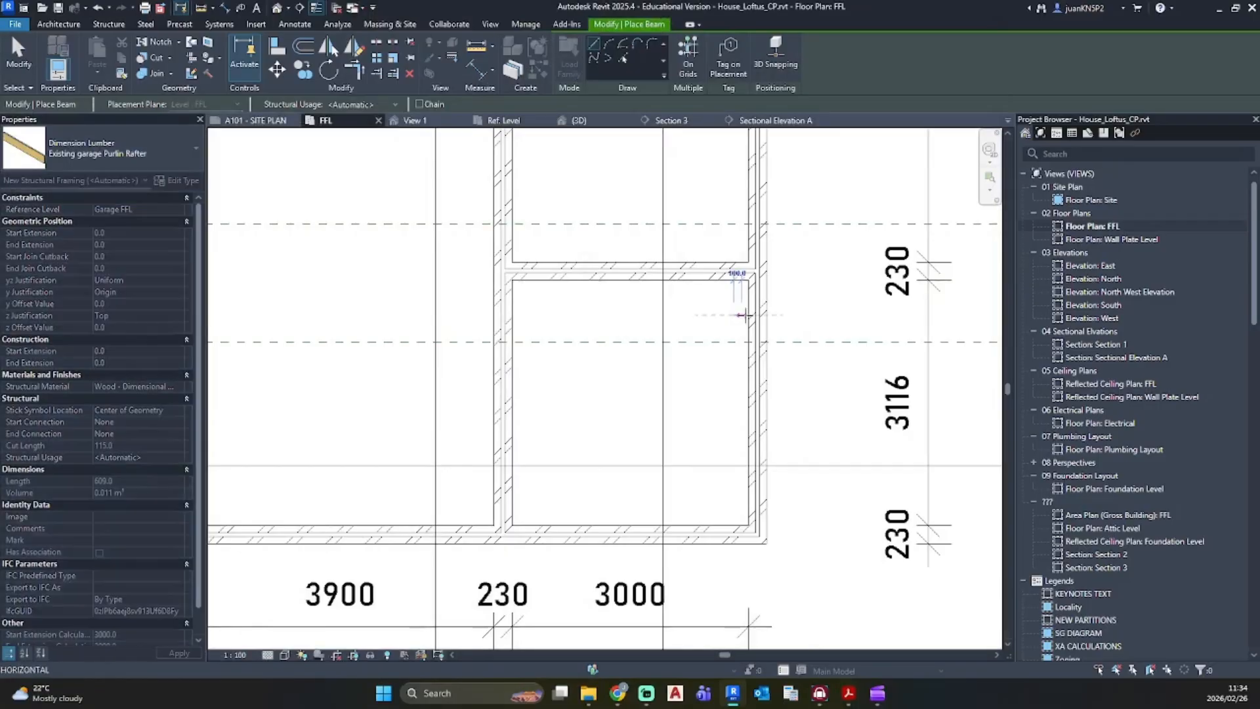
pyautogui.press('Escape')
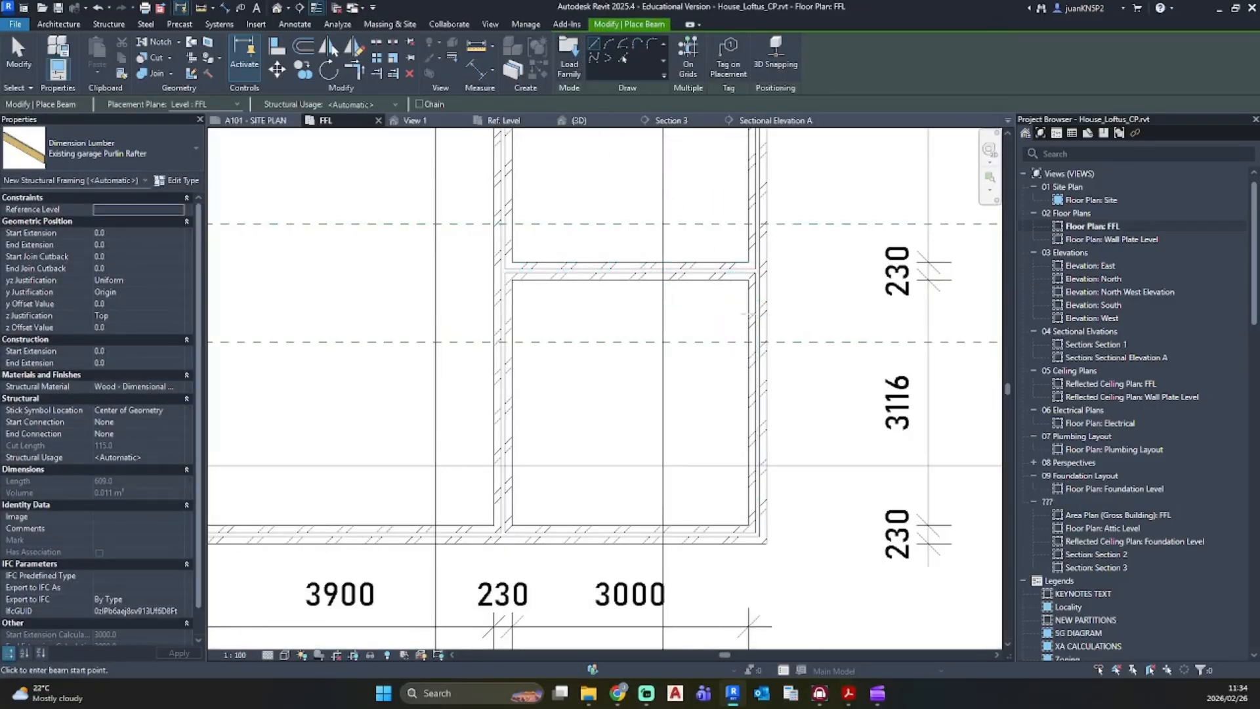
# Step: Place an Existing garage Purlin Rafter beam across the 3000 mm wide room, between its inner side wall faces
pyautogui.click(752, 348)
pyautogui.click(513, 348)
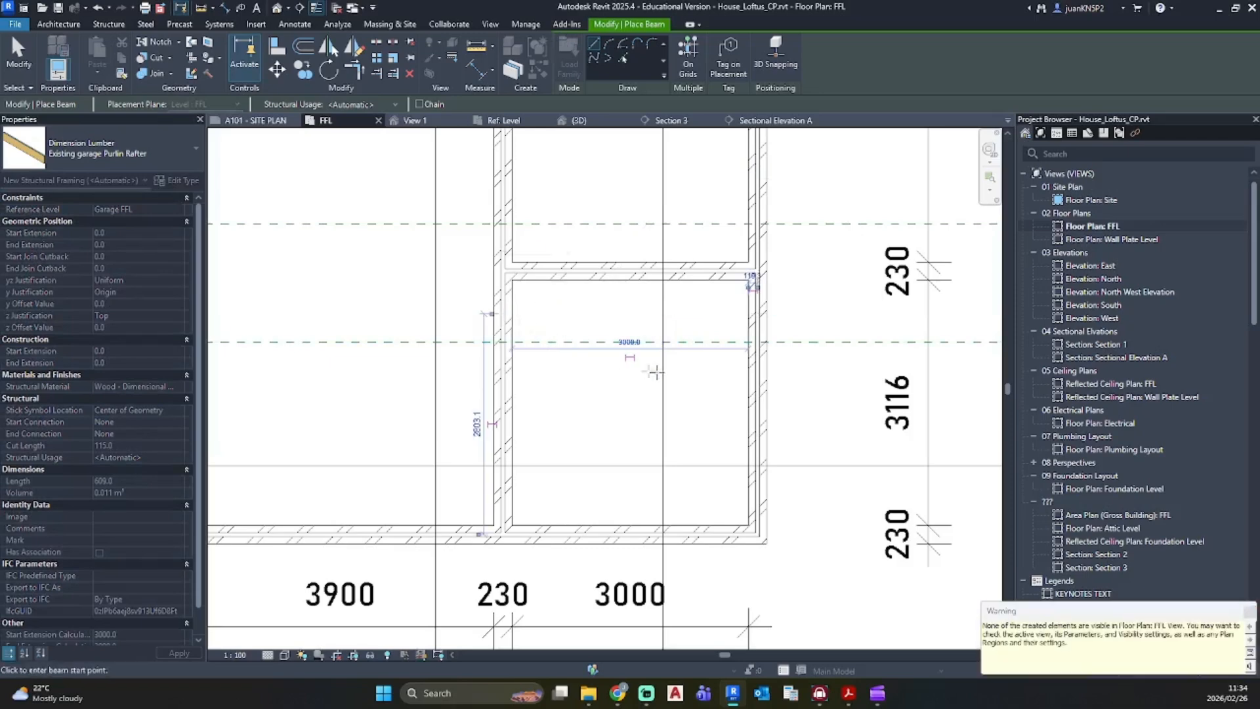
pyautogui.press('Escape')
pyautogui.press('Escape')
# Step: In Section 3, set the new purlin rafter's start and end level offsets to 2100
pyautogui.doubleClick(1096, 567)
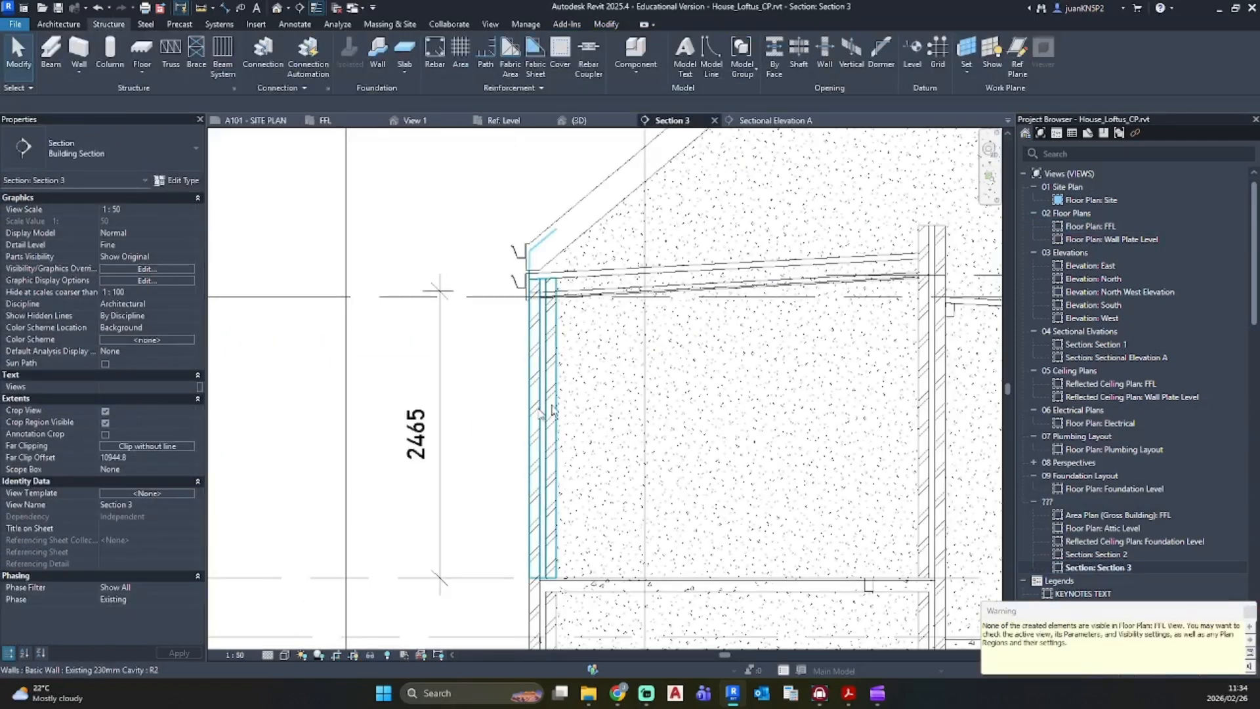
pyautogui.scroll(-1, 564, 412)
pyautogui.moveTo(654, 436); pyautogui.dragTo(517, 360, button='middle')
pyautogui.scroll(2, 652, 465)
pyautogui.click(642, 474)
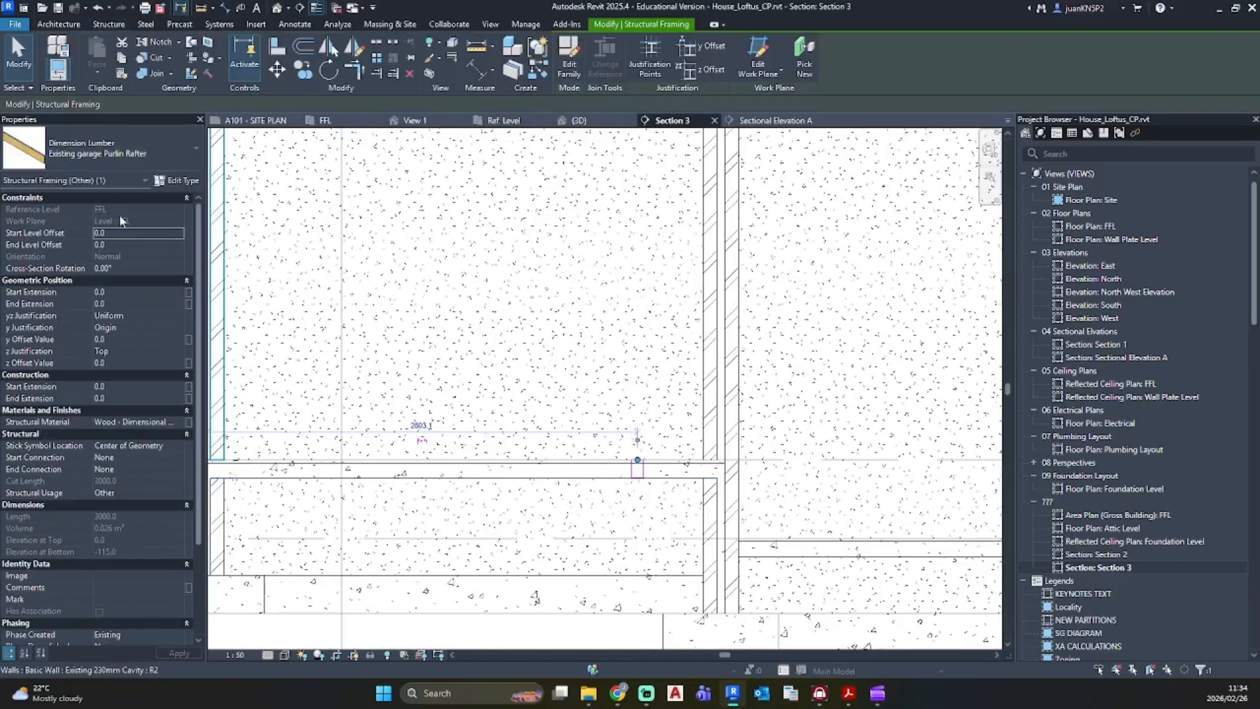
pyautogui.click(131, 233)
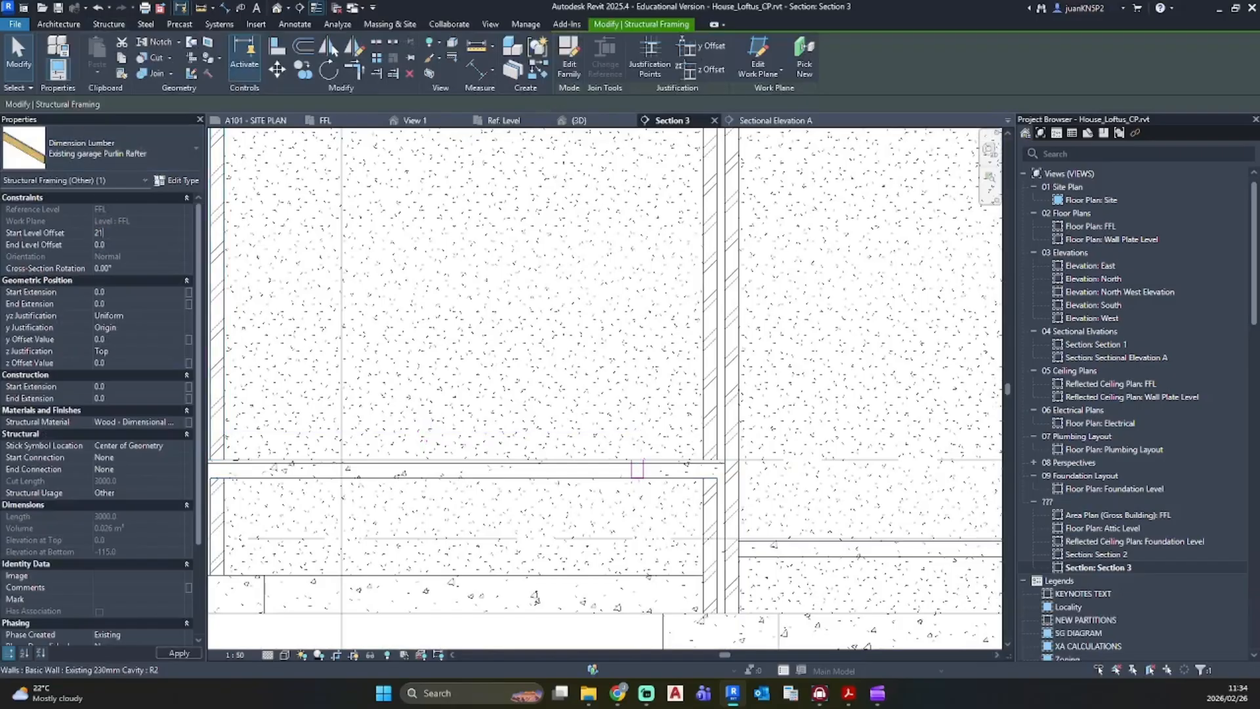
pyautogui.write('2100')
pyautogui.press('Return')
pyautogui.click(131, 236)
pyautogui.write('2100')
pyautogui.press('Return')
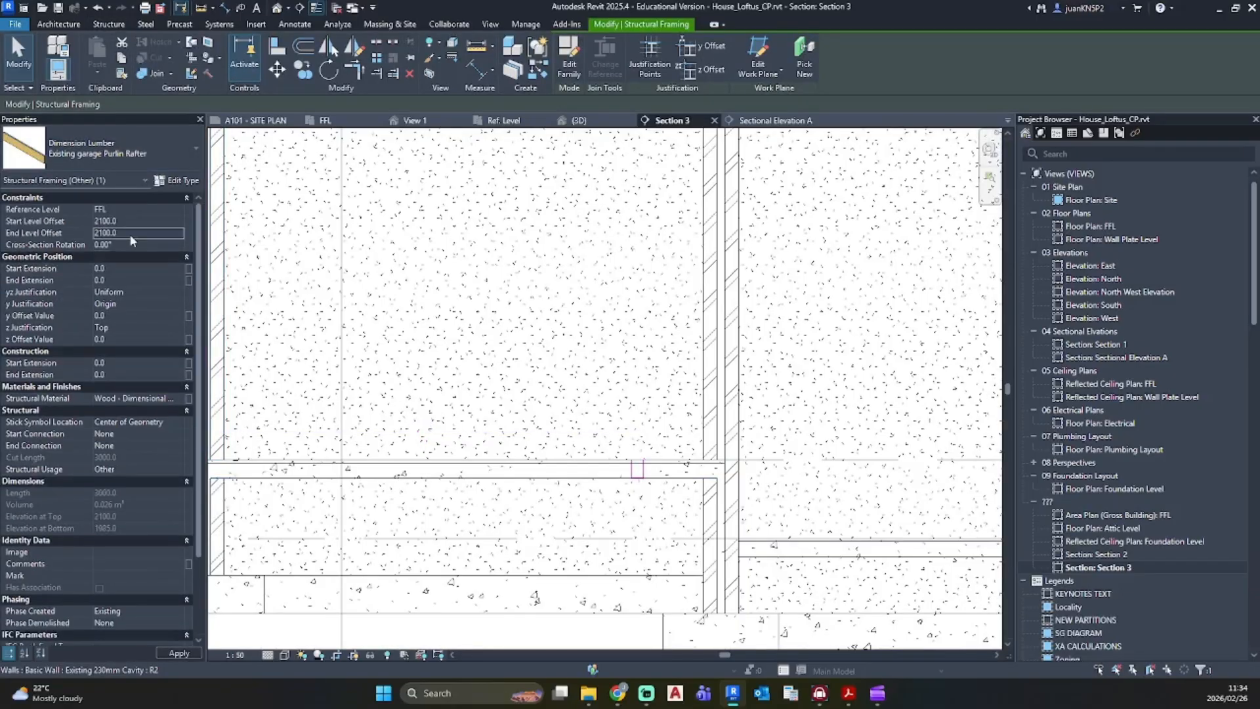
# Step: Set the purlin rafter's cross-section rotation to 3.00° to follow the roof slope
pyautogui.moveTo(616, 376); pyautogui.dragTo(628, 562, button='middle')
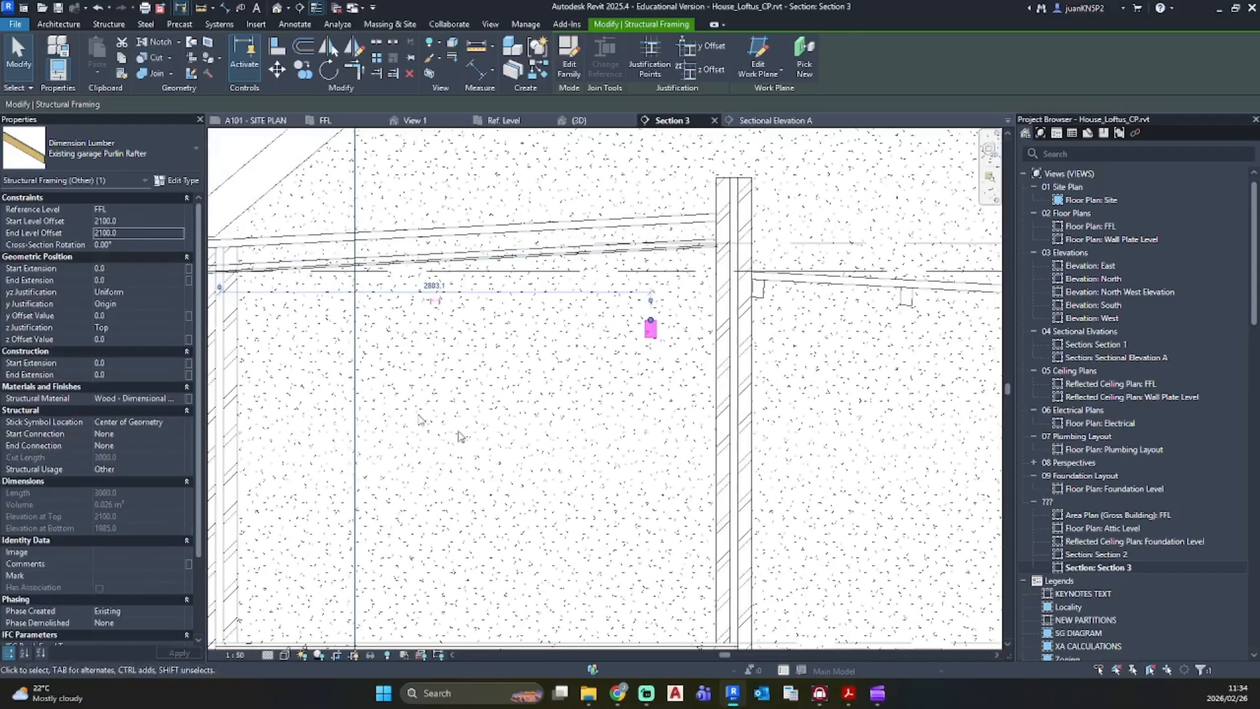
pyautogui.click(130, 245)
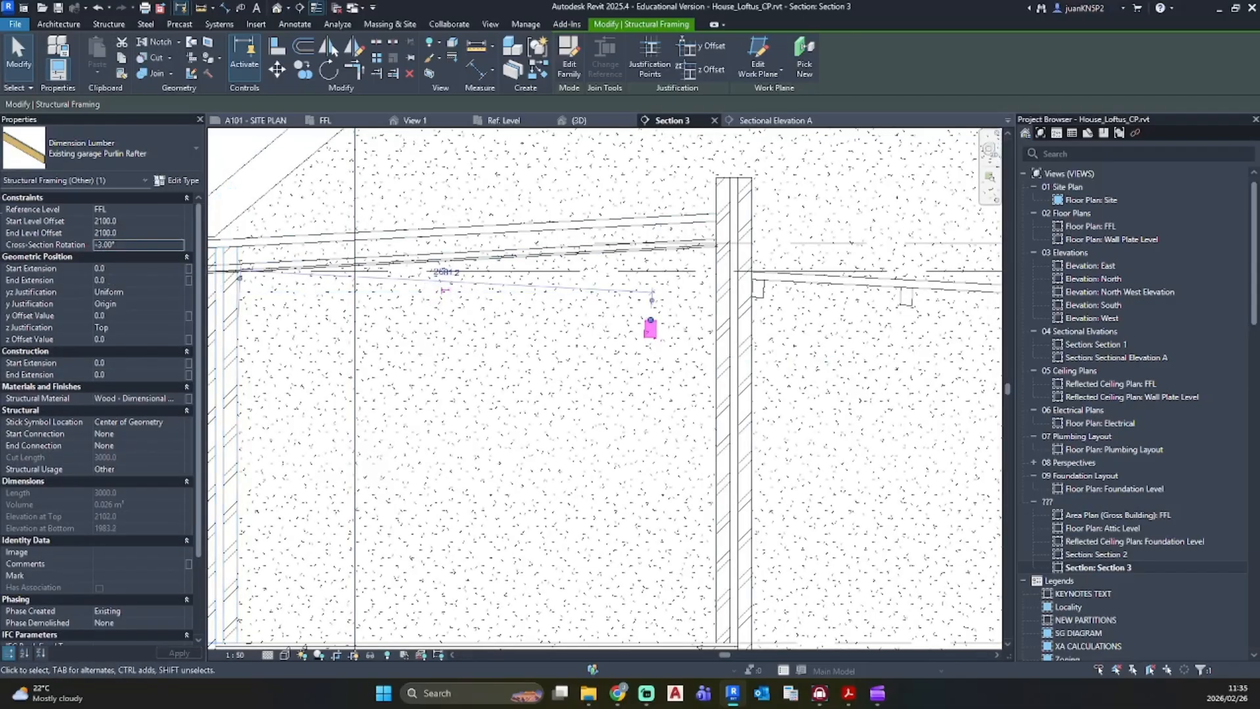
pyautogui.click(132, 242)
pyautogui.write('3')
pyautogui.press('Return')
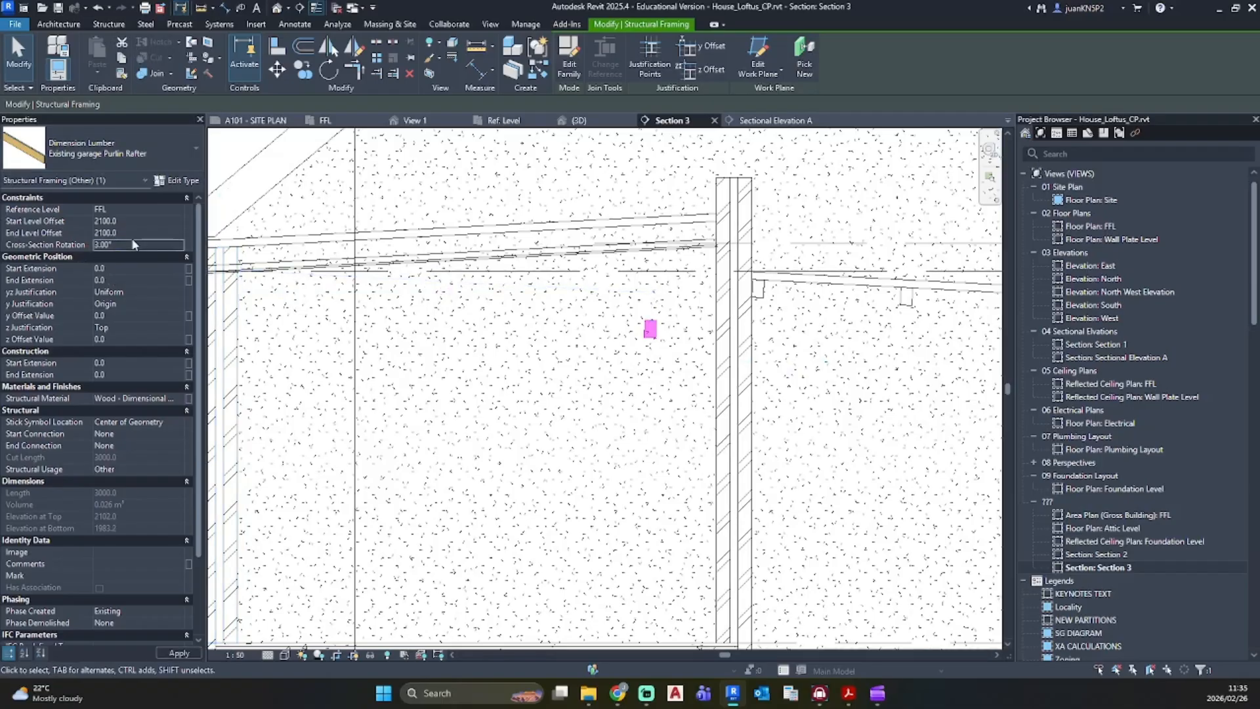
# Step: Align the top of the purlin rafter with the underside of the IBR sheeting roof
pyautogui.scroll(3, 626, 276)
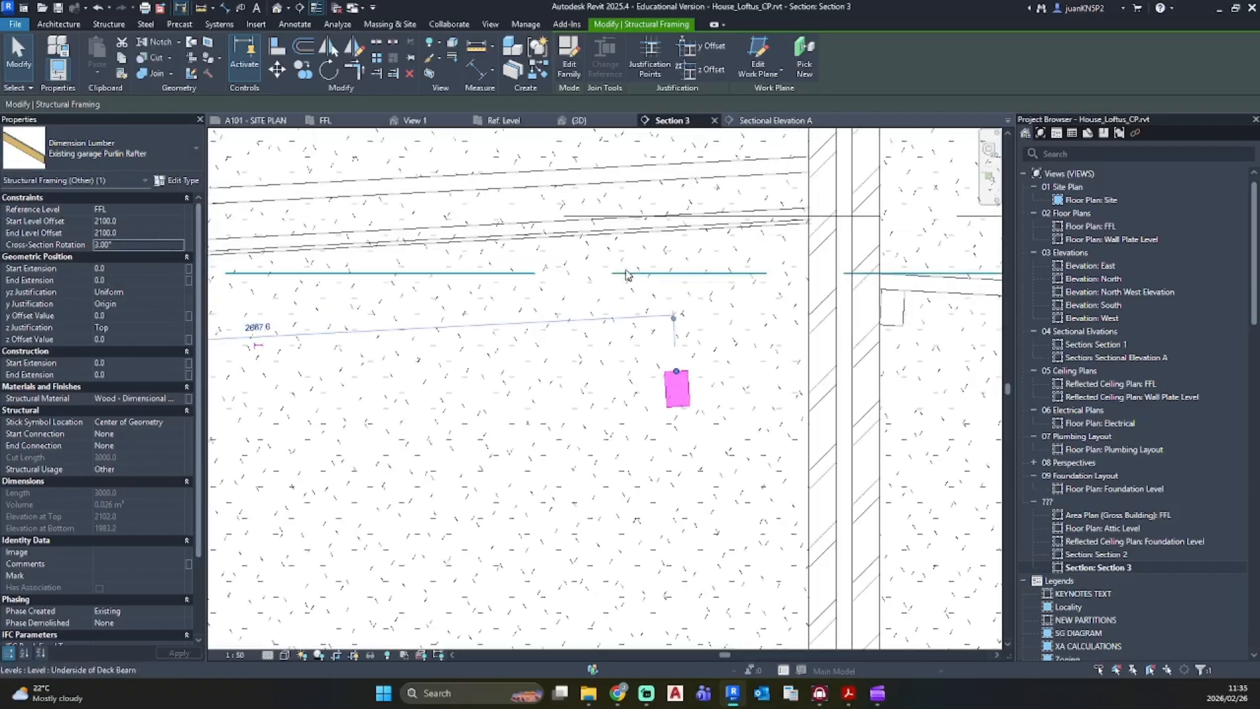
pyautogui.press('a')
pyautogui.press('l')
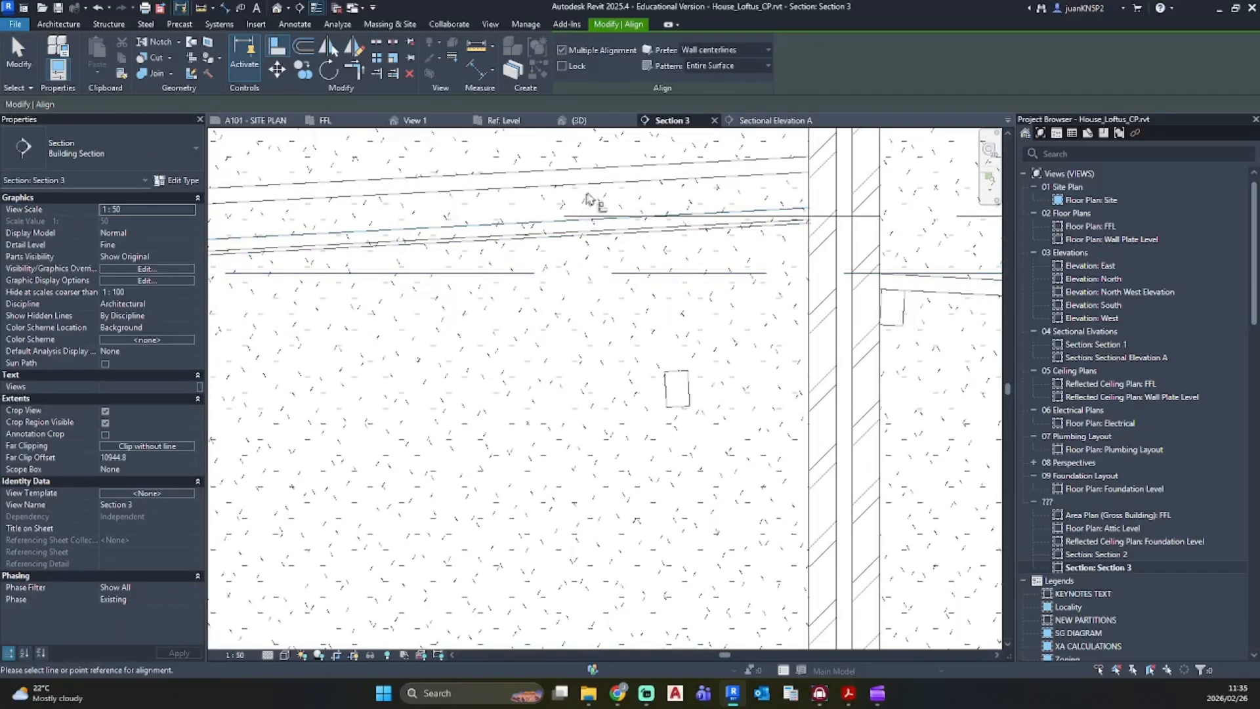
pyautogui.click(684, 383)
pyautogui.click(525, 170)
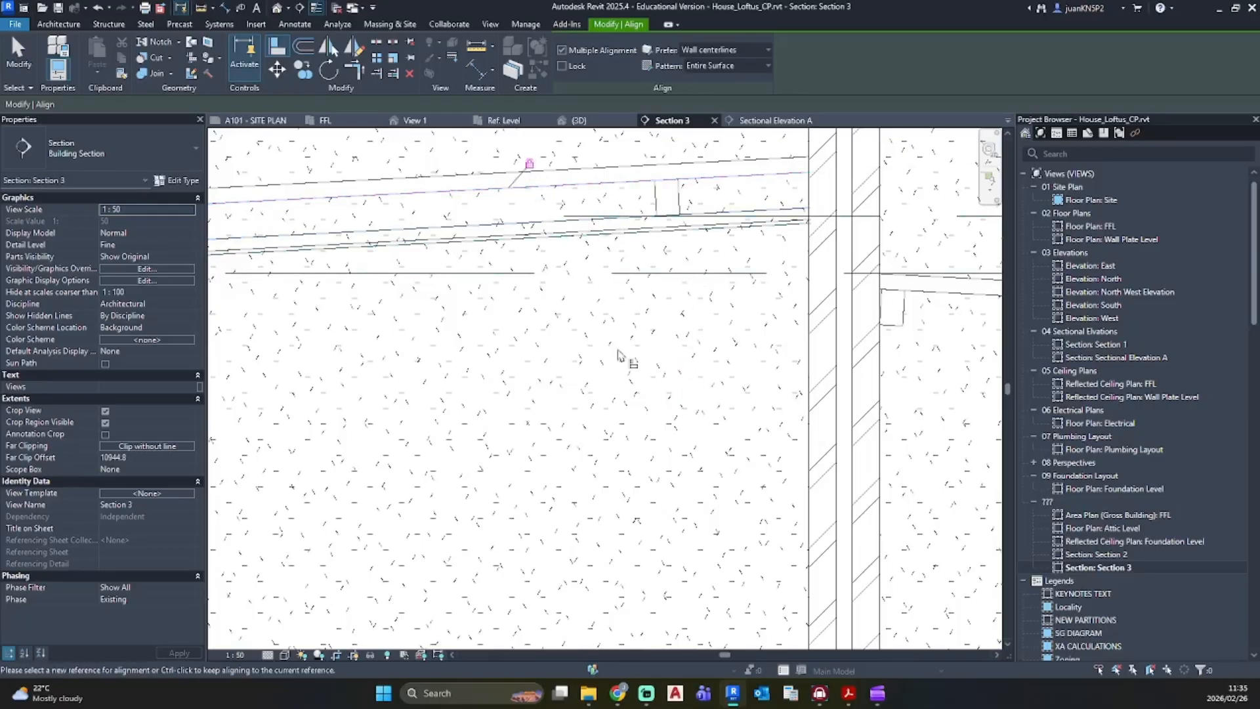
pyautogui.press('Escape')
# Step: Move the purlin rafter 410 mm up the slope until it meets the inner face of the parapet wall
pyautogui.scroll(-4, 627, 234)
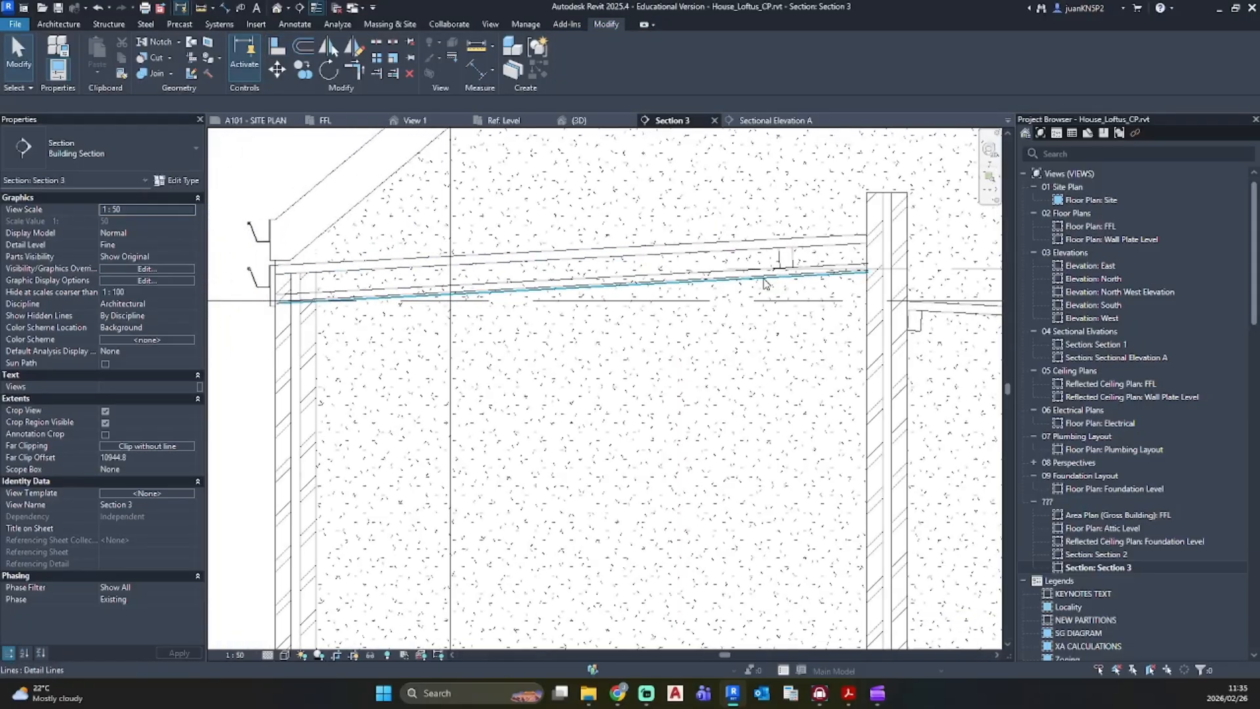
pyautogui.scroll(2, 788, 266)
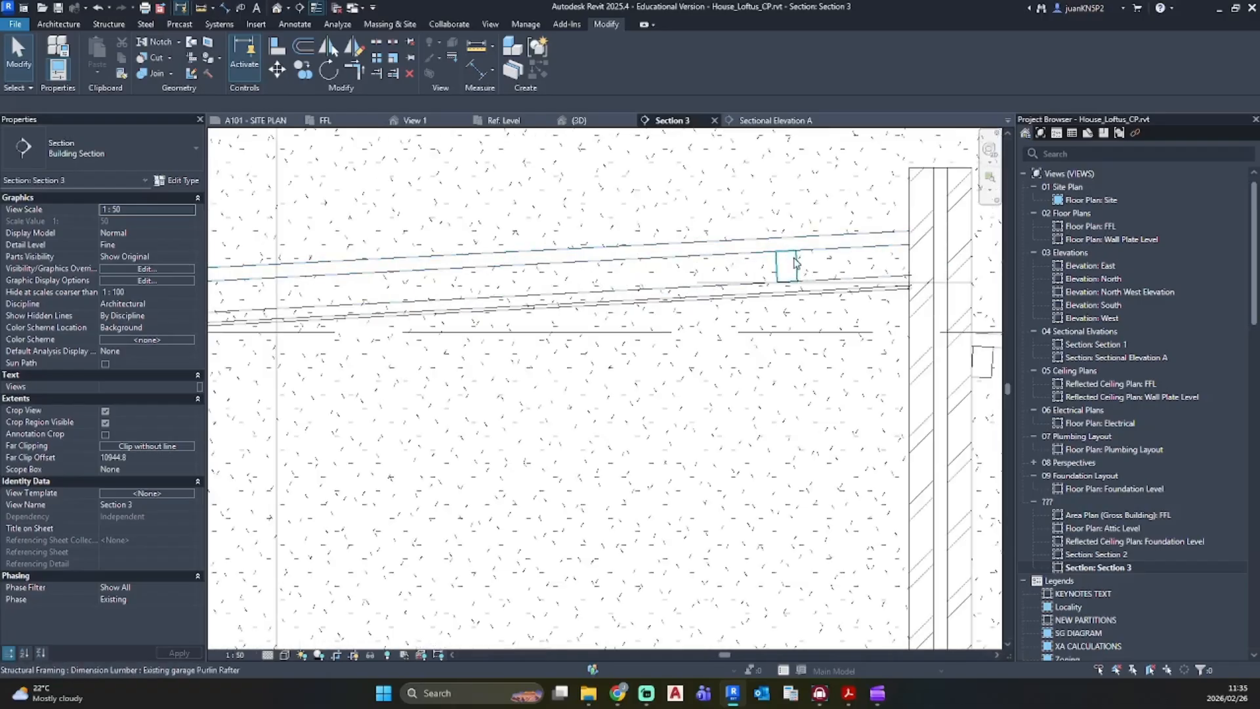
pyautogui.click(791, 264)
pyautogui.press('m')
pyautogui.press('v')
pyautogui.scroll(2, 795, 266)
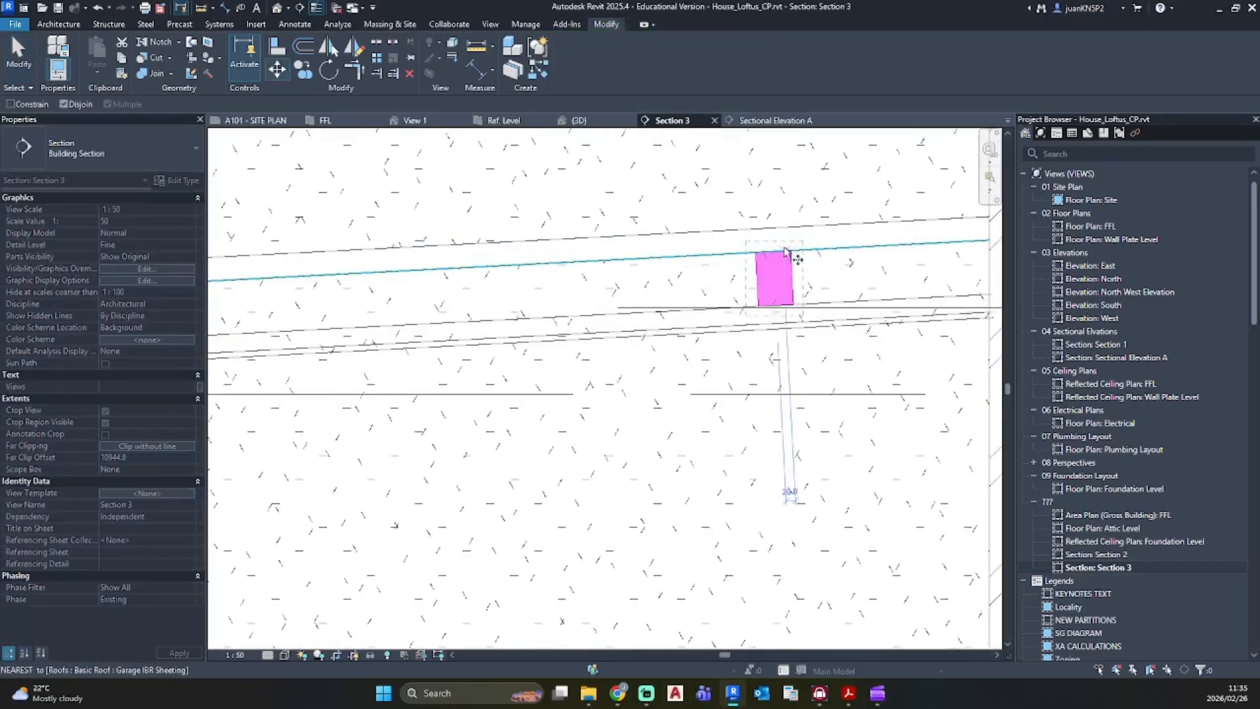
pyautogui.click(798, 302)
pyautogui.moveTo(798, 302); pyautogui.dragTo(692, 299, button='middle')
pyautogui.scroll(2, 692, 299)
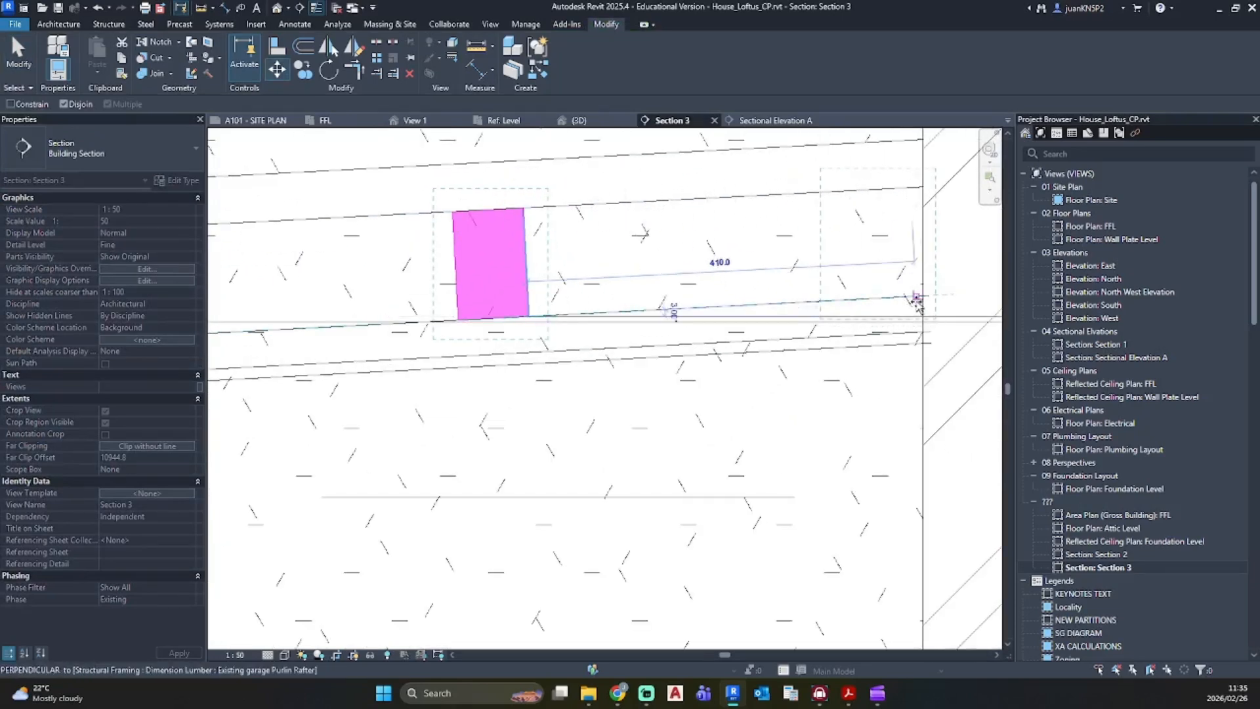
pyautogui.click(920, 295)
# Step: Array the purlin rafter down the roof slope, with the last member at the eave wall's inner face
pyautogui.scroll(-4, 873, 331)
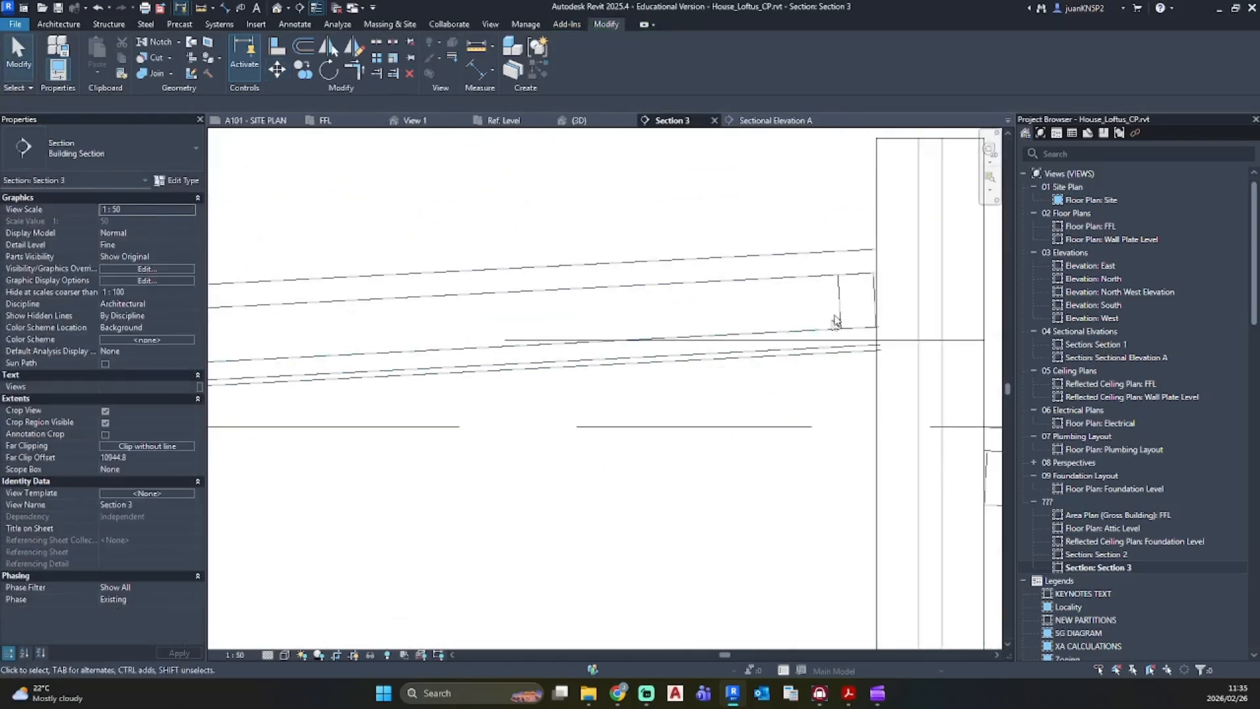
pyautogui.moveTo(697, 422); pyautogui.dragTo(400, 300, button='middle')
pyautogui.scroll(-2, 740, 407)
pyautogui.scroll(-2, 919, 324)
pyautogui.moveTo(919, 325); pyautogui.dragTo(889, 328, button='middle')
pyautogui.scroll(3, 617, 281)
pyautogui.scroll(2, 611, 290)
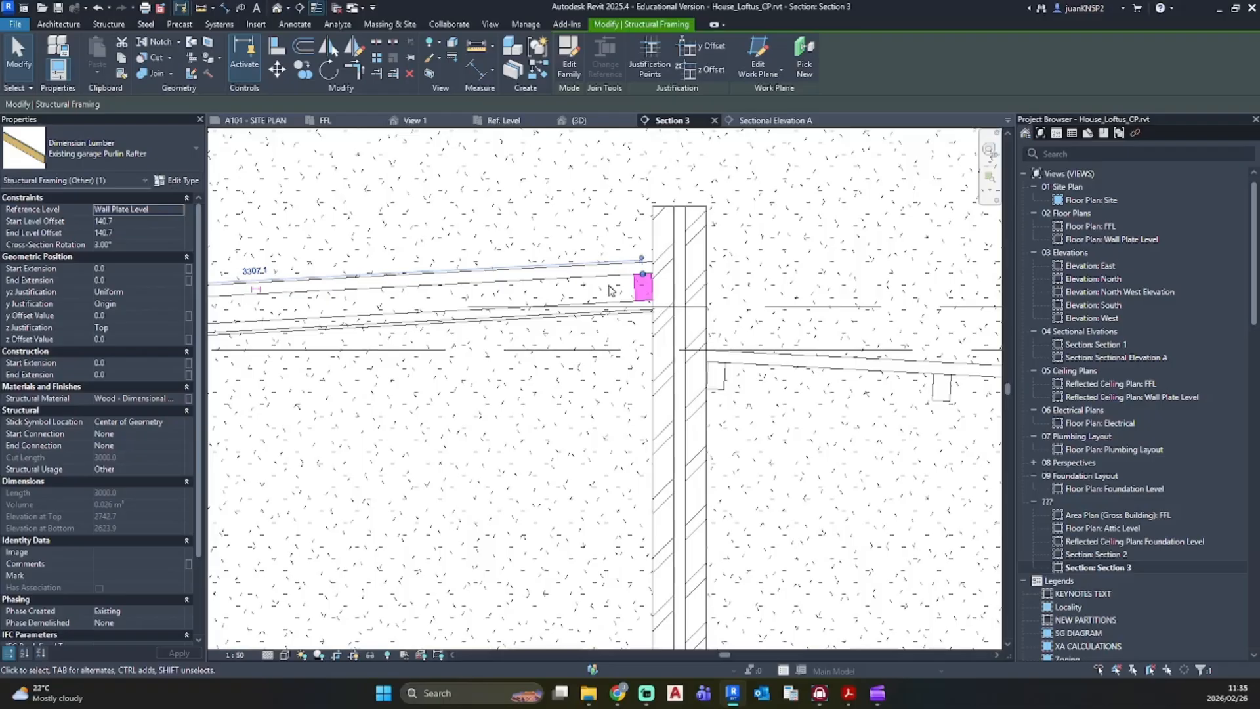
pyautogui.press('a')
pyautogui.press('r')
pyautogui.scroll(4, 610, 290)
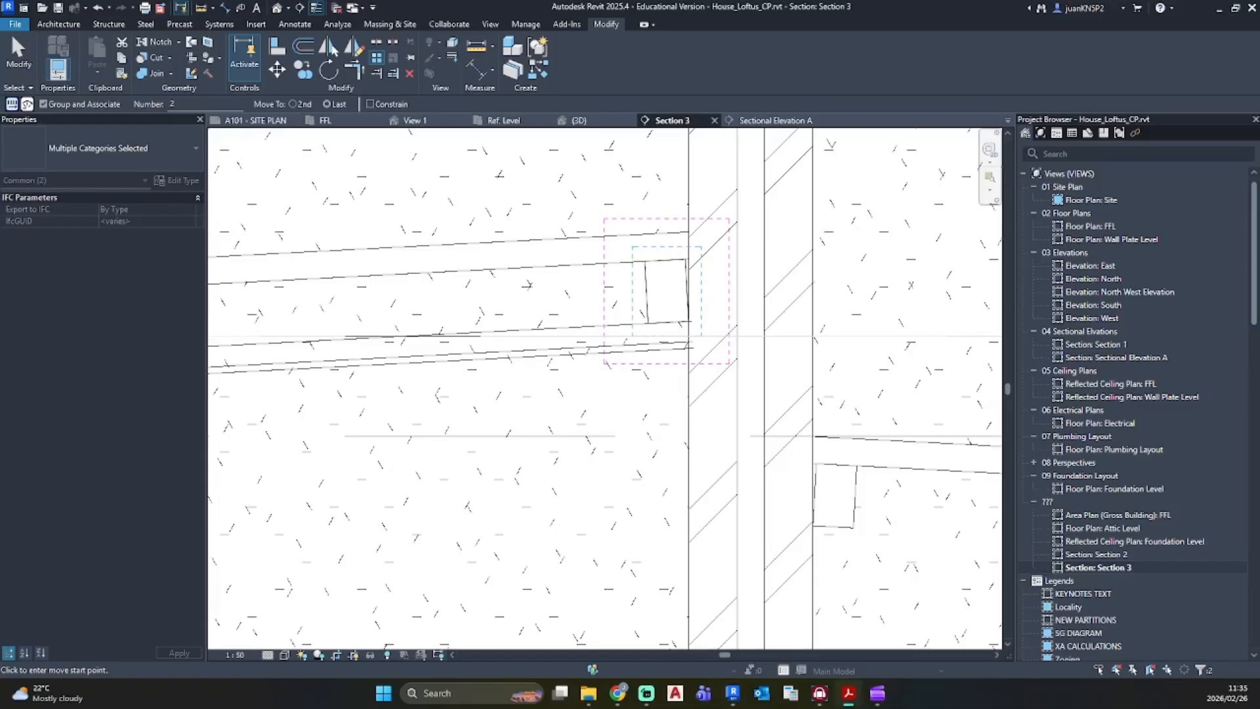
pyautogui.click(644, 262)
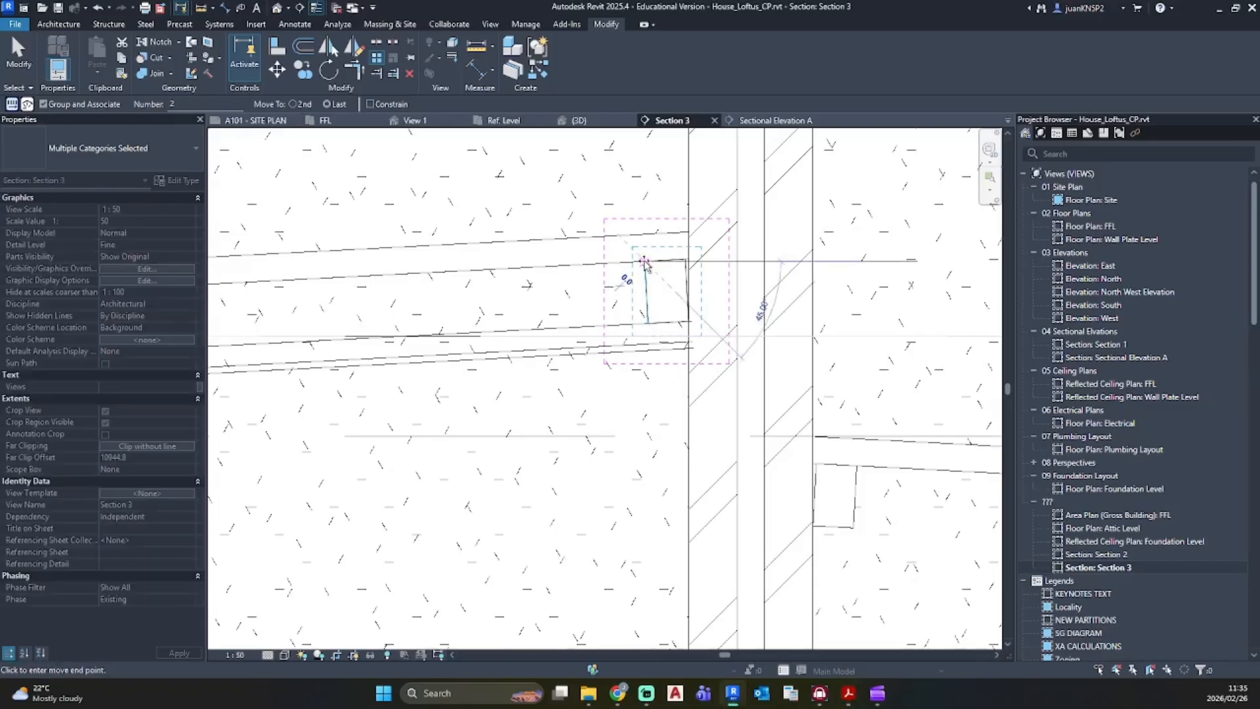
pyautogui.scroll(-6, 375, 278)
pyautogui.scroll(4, 296, 278)
pyautogui.scroll(3, 263, 319)
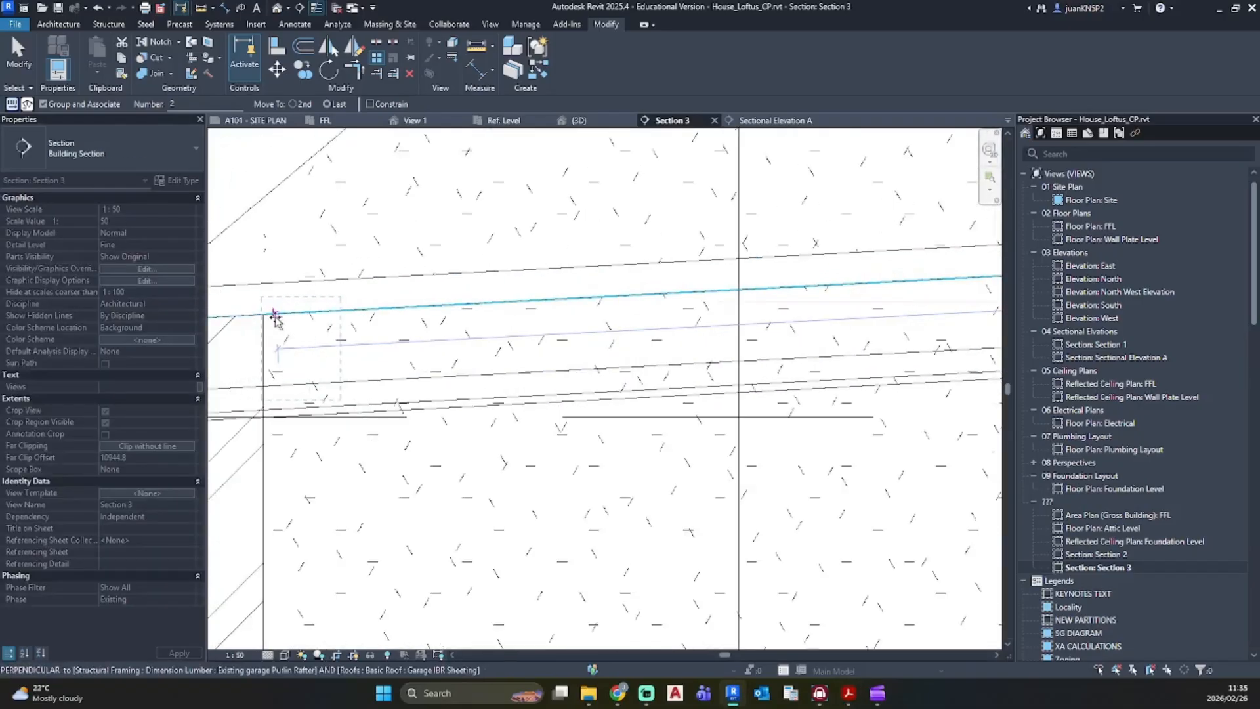
pyautogui.click(265, 317)
# Step: Set the purlin rafter array's number of members to 4
pyautogui.scroll(-5, 289, 318)
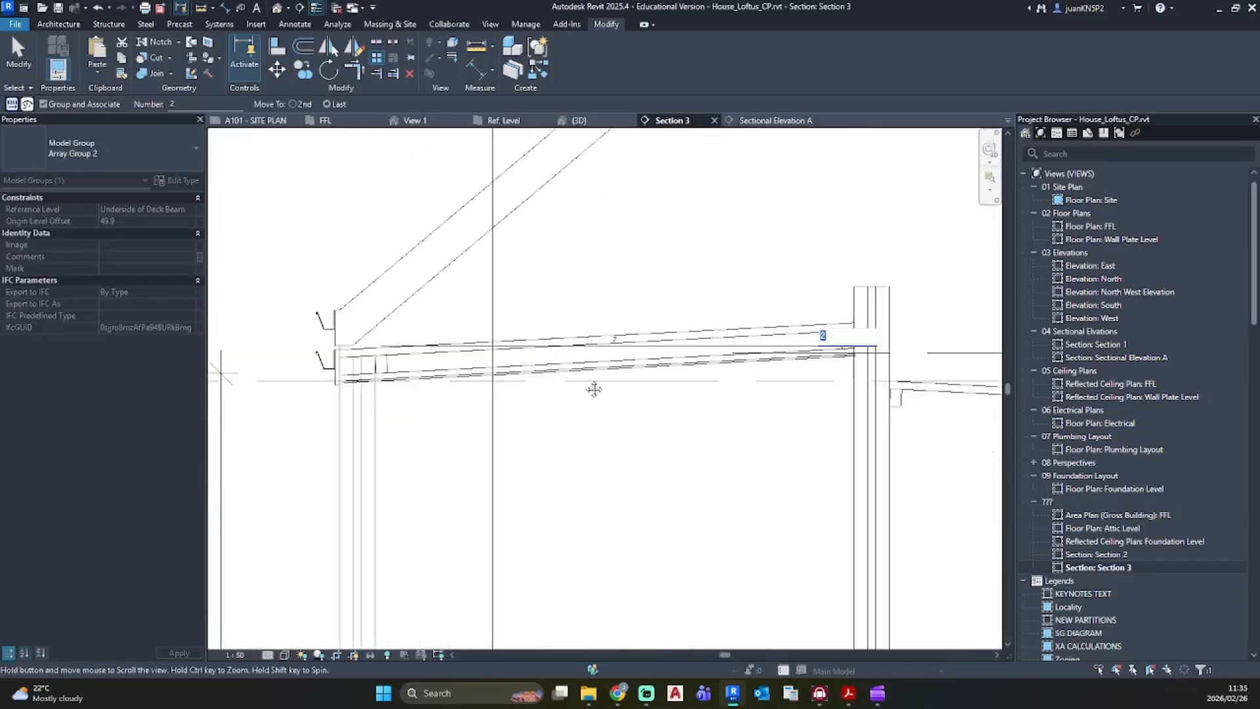
pyautogui.write('4')
pyautogui.press('Return')
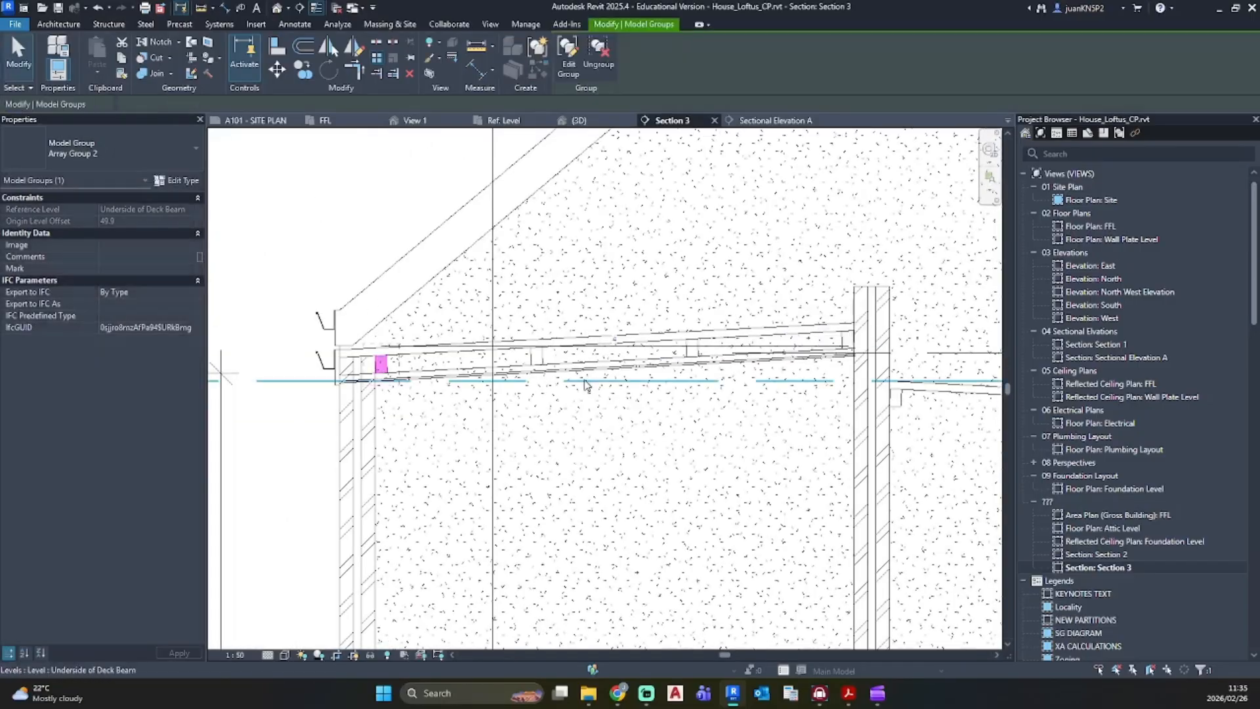
pyautogui.press('Escape')
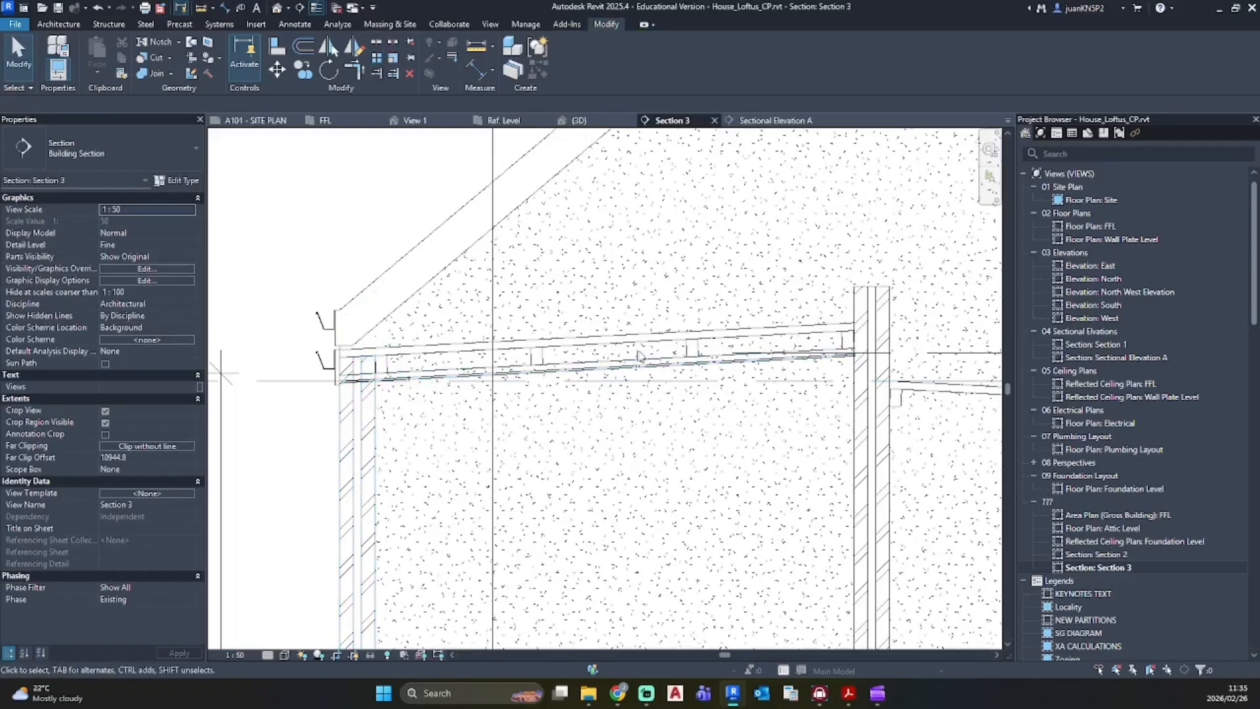
# Step: Select the four arrayed purlin rafter groups and ungroup them
pyautogui.click(833, 338)
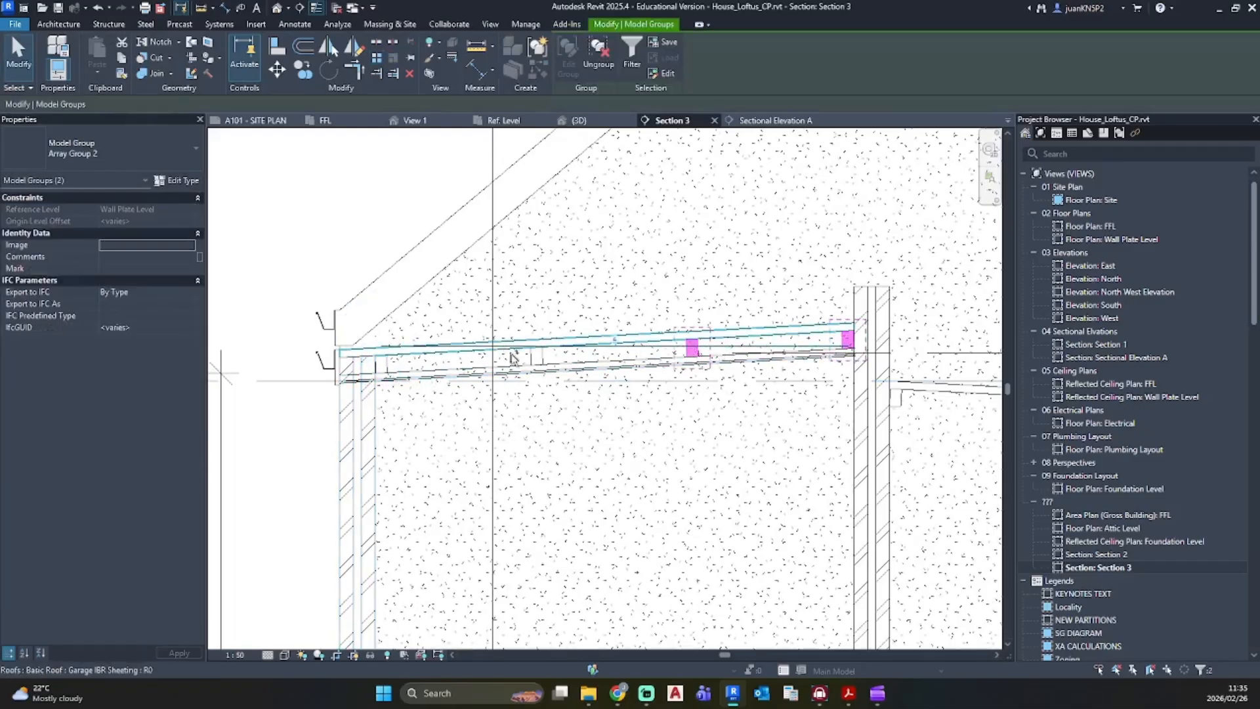
pyautogui.keyDown('ctrl'); pyautogui.click(383, 363); pyautogui.keyUp('ctrl')
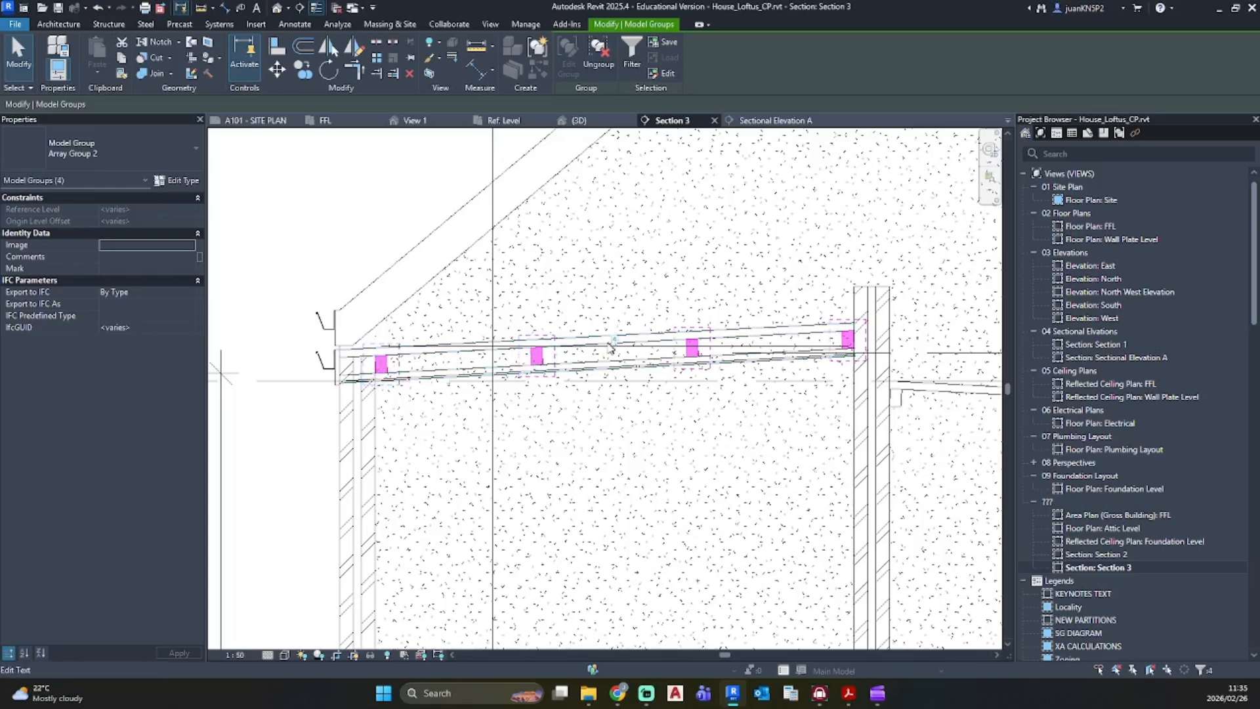
pyautogui.click(599, 55)
pyautogui.press('Escape')
pyautogui.scroll(-3, 712, 347)
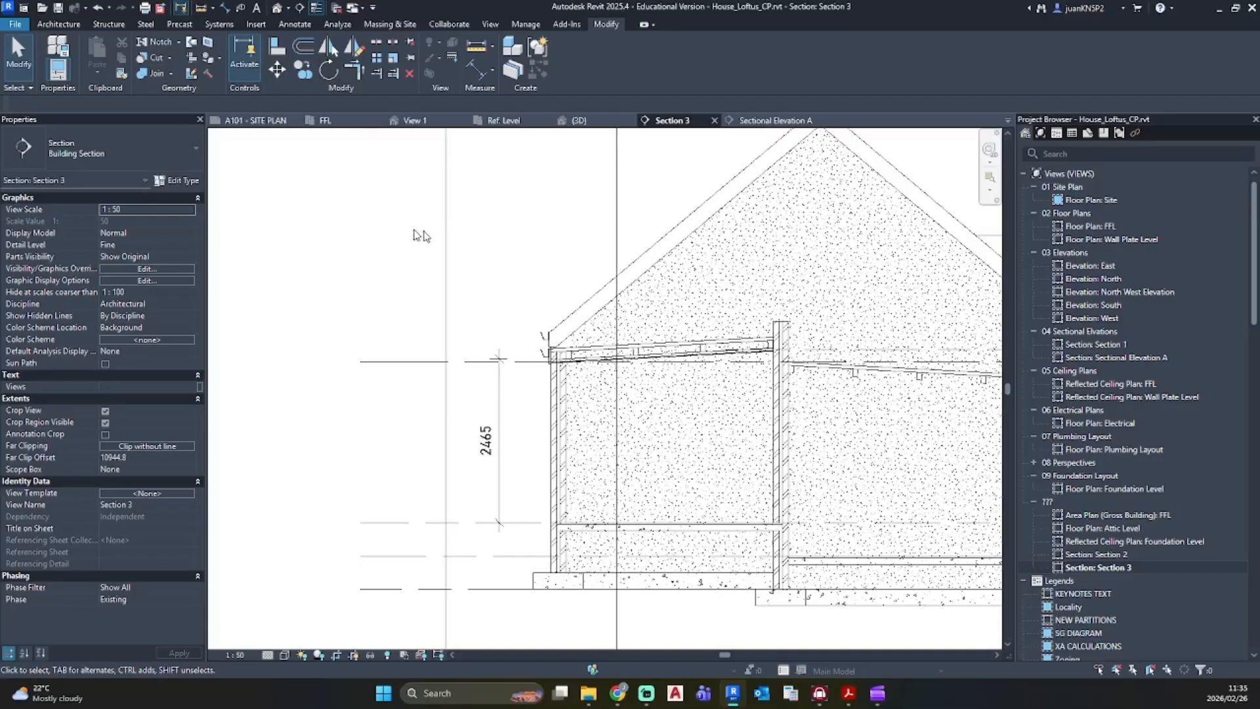
# Step: On the FFL floor plan, place an automatic 600 x 1200mm grid ceiling at 2600 mm offset in the 3000 by 3116 mm room
pyautogui.scroll(4, 674, 405)
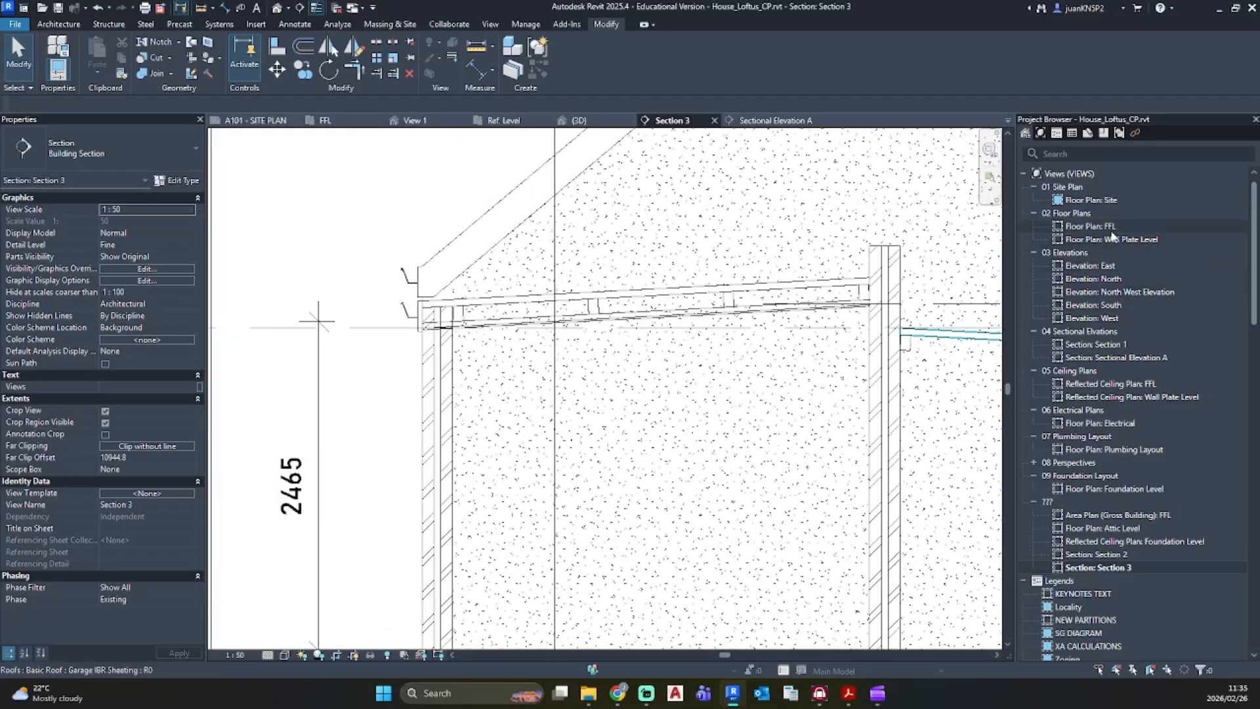
pyautogui.doubleClick(1092, 226)
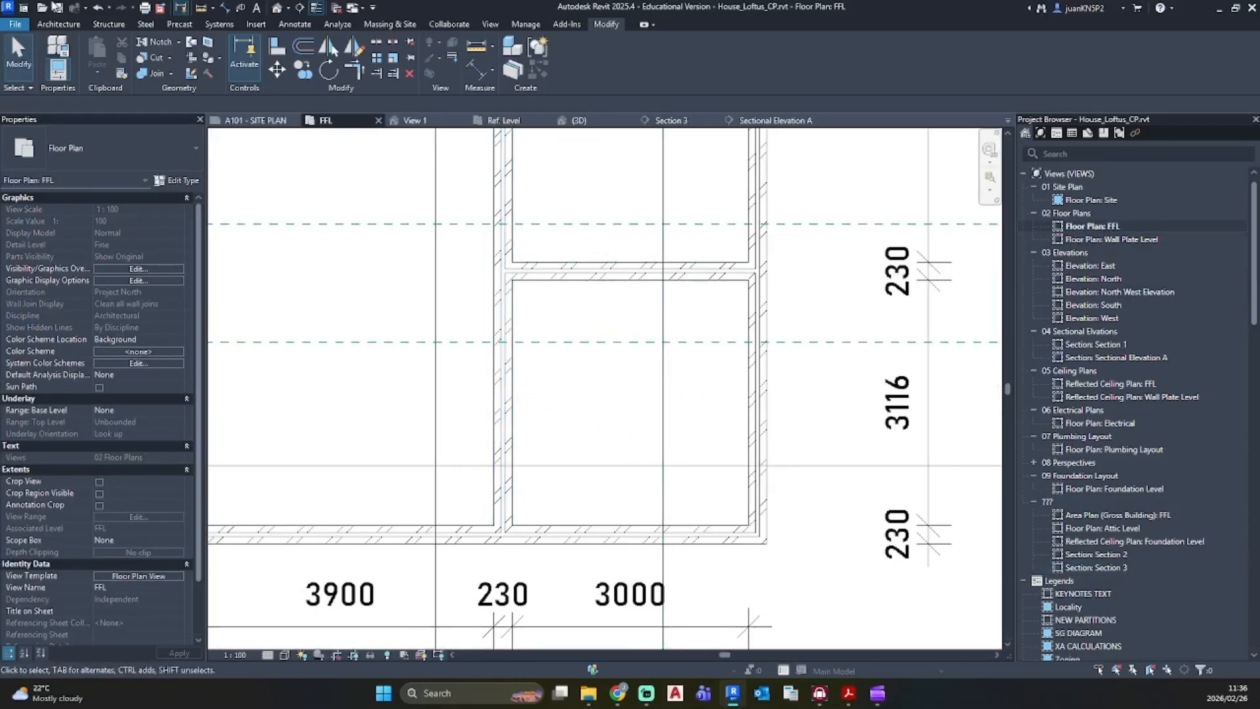
pyautogui.click(66, 25)
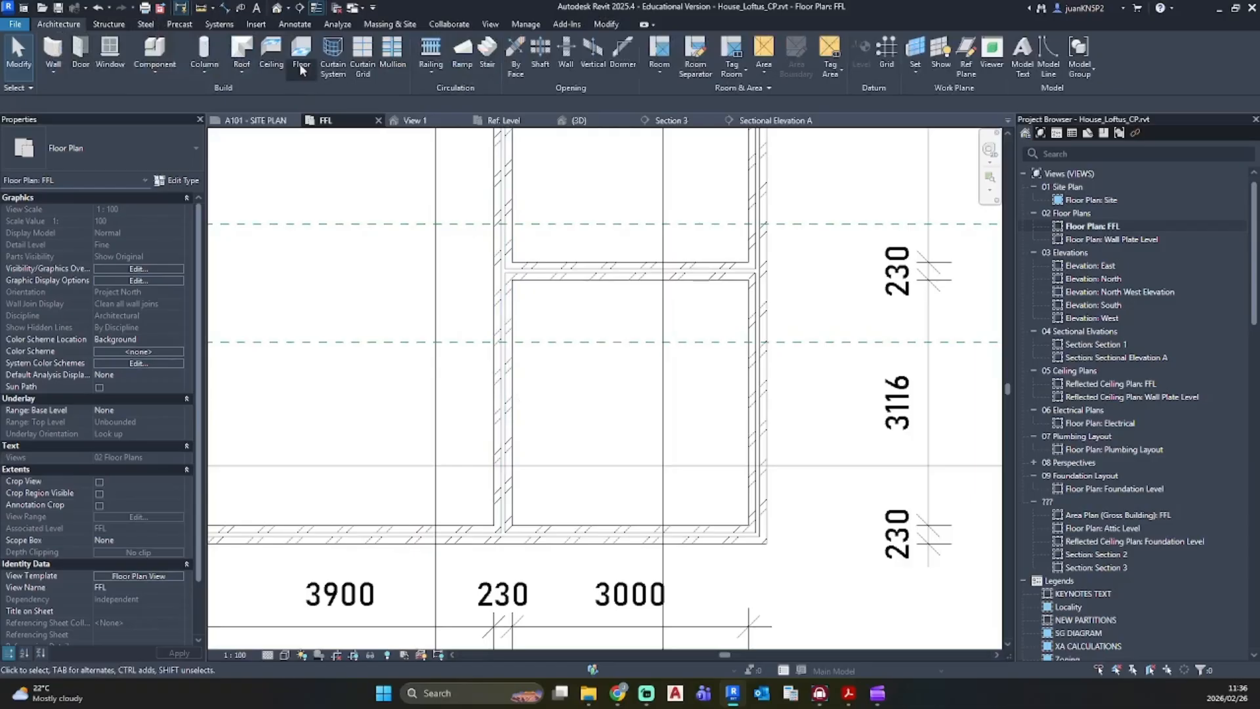
pyautogui.click(271, 52)
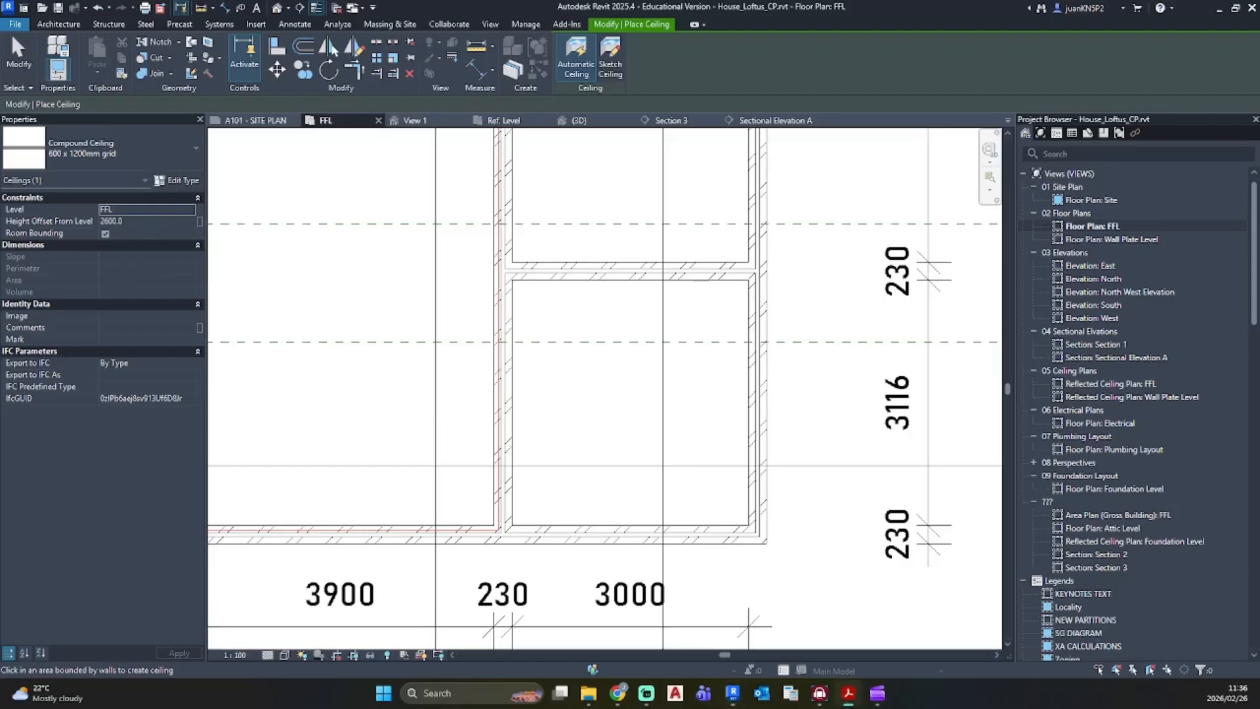
pyautogui.click(640, 385)
pyautogui.press('Escape')
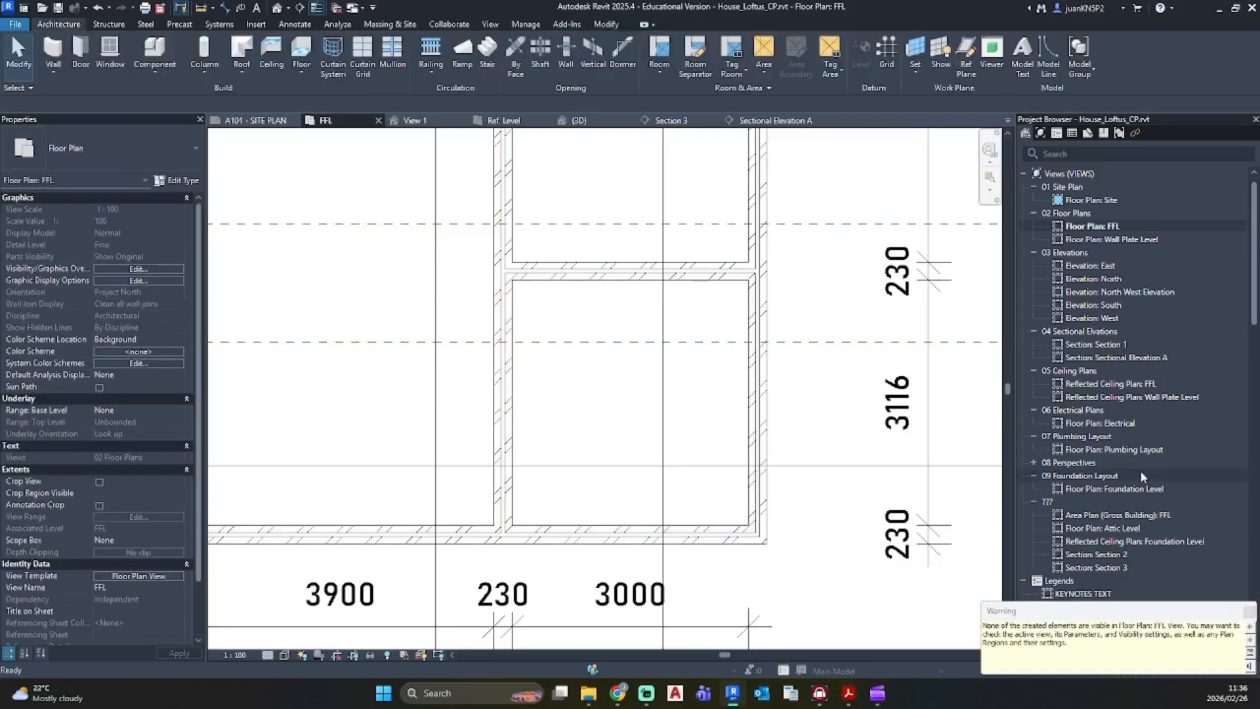
# Step: In Section 3, lower the new ceiling to a height offset of 2240 mm from FFL
pyautogui.scroll(-2, 1140, 474)
pyautogui.doubleClick(1109, 542)
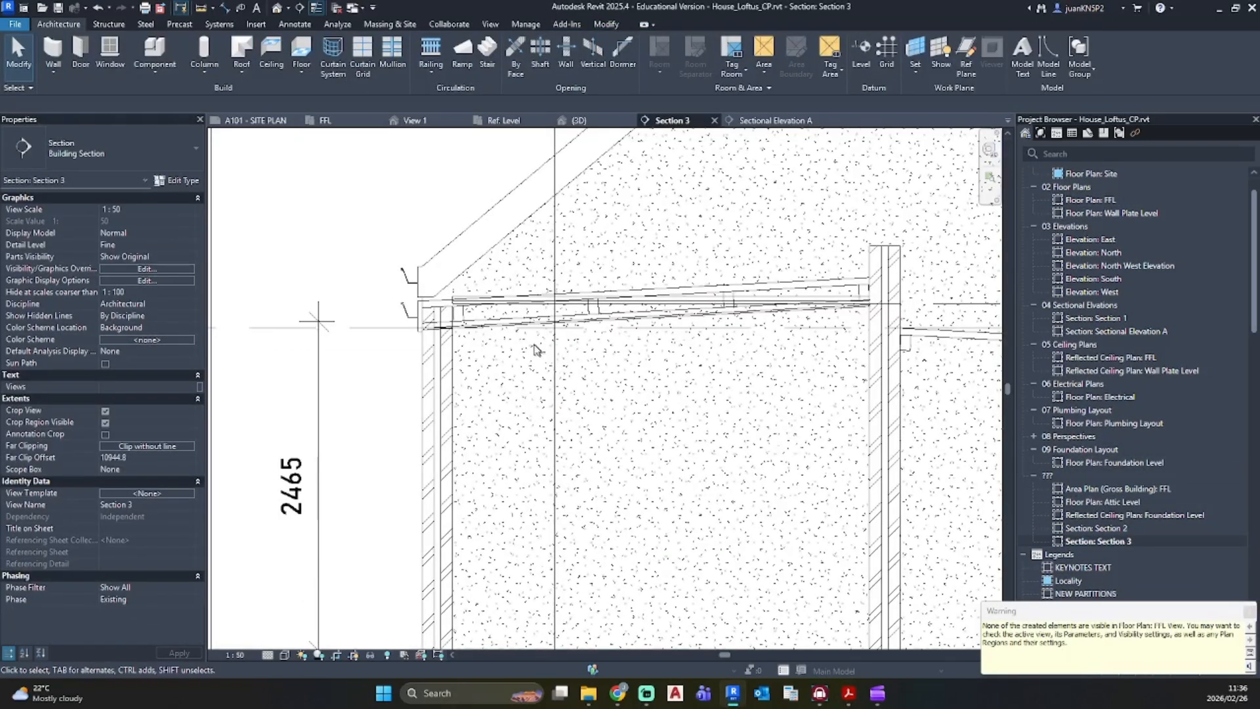
pyautogui.scroll(-5, 534, 349)
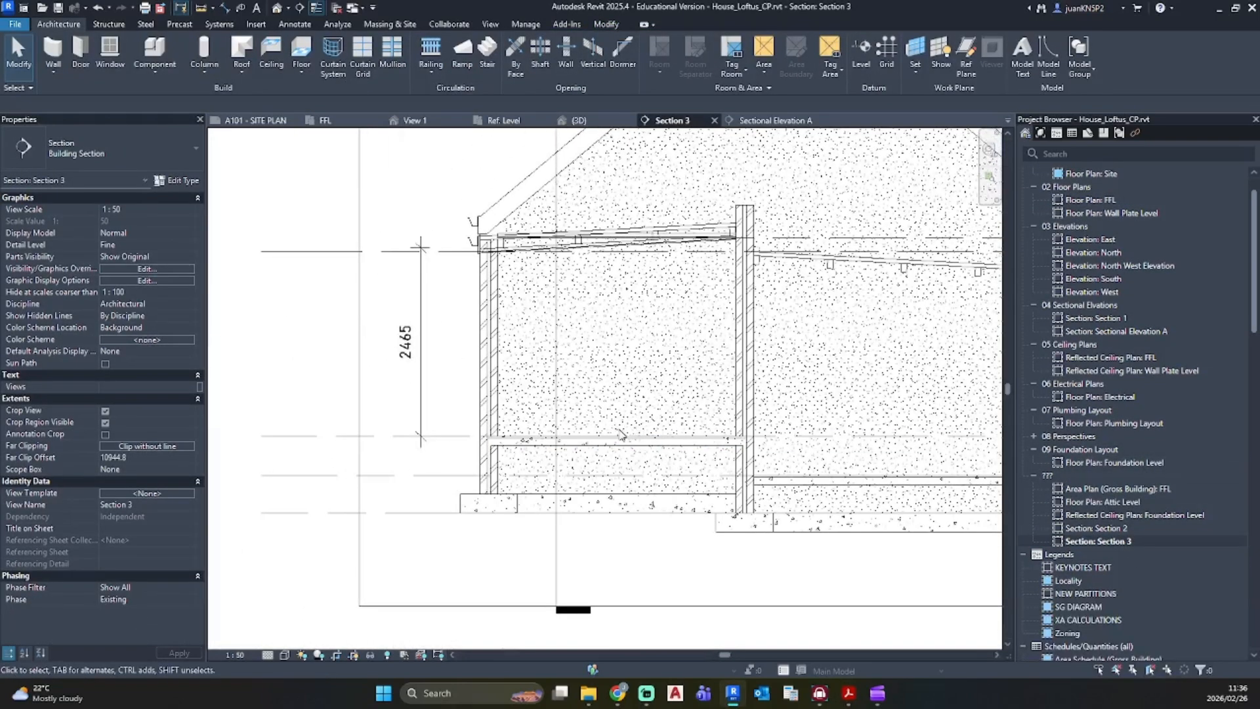
pyautogui.click(386, 655)
pyautogui.click(387, 655)
pyautogui.scroll(4, 661, 233)
pyautogui.click(668, 230)
pyautogui.press('Down')
pyautogui.press('Down')
pyautogui.press('Down')
pyautogui.press('Down')
pyautogui.press('Down')
pyautogui.press('Down')
pyautogui.press('Down')
pyautogui.press('Down')
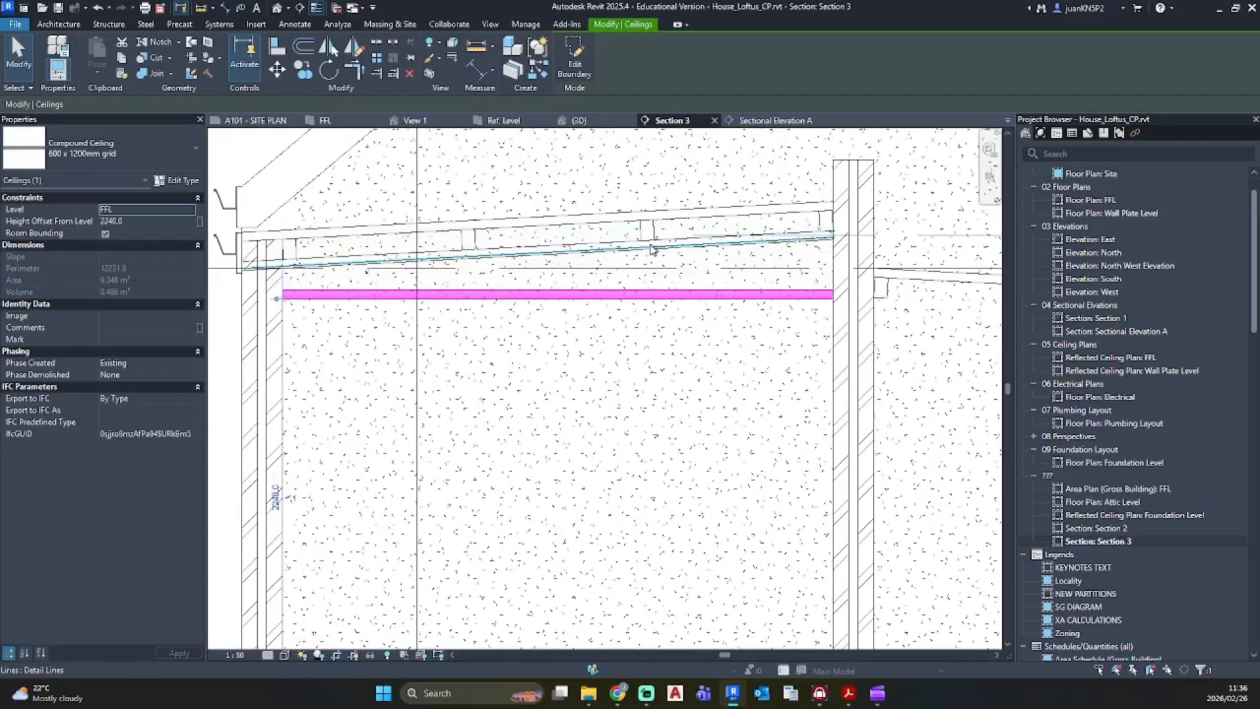
# Step: Check the gap between the purlin rafter's underside and the sloping detail line, and delete the lower parallel detail line
pyautogui.scroll(2, 627, 247)
pyautogui.click(627, 243)
pyautogui.moveTo(626, 246); pyautogui.dragTo(632, 258)
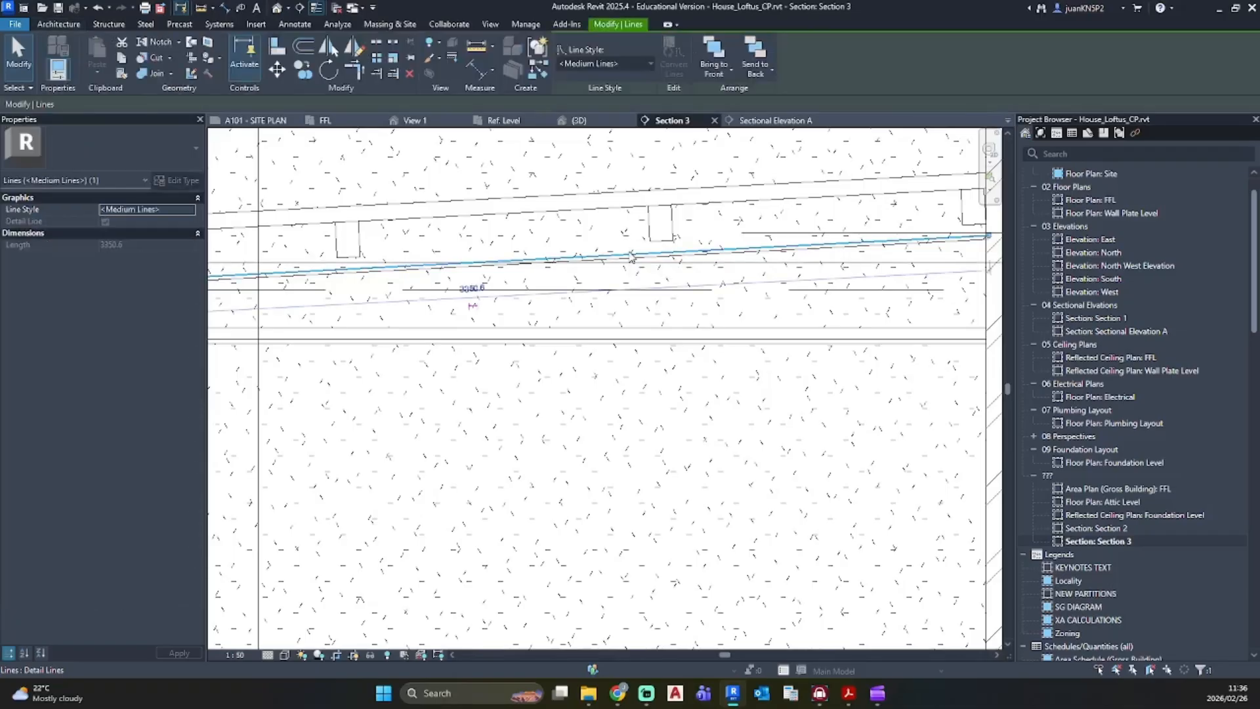
pyautogui.scroll(3, 635, 260)
pyautogui.scroll(2, 637, 260)
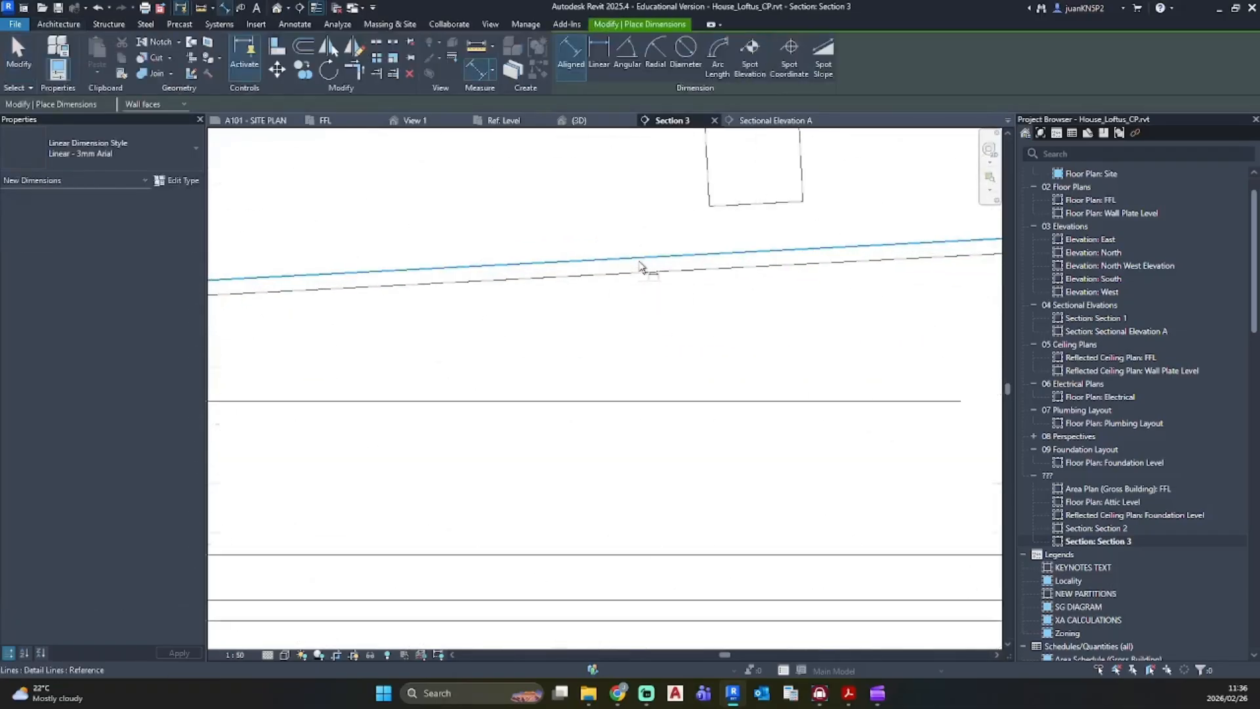
pyautogui.press('Escape')
pyautogui.press('d')
pyautogui.press('i')
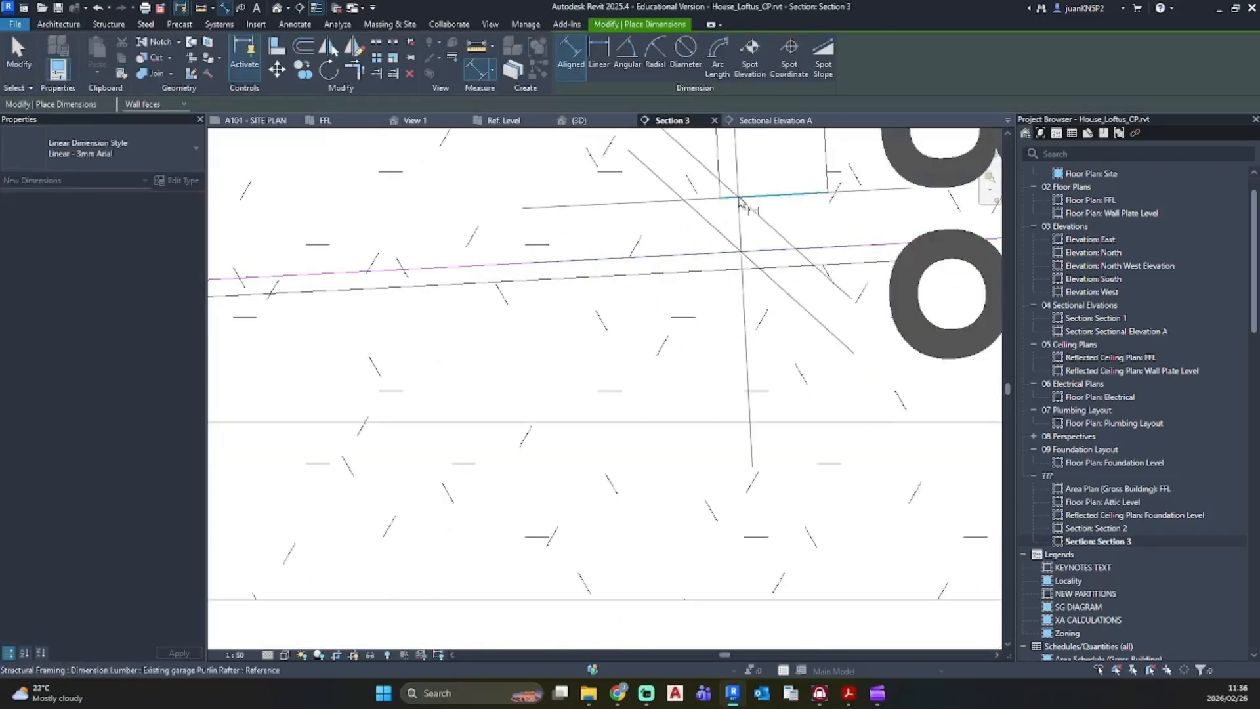
pyautogui.press('Escape')
pyautogui.click(678, 279)
pyautogui.press('Escape')
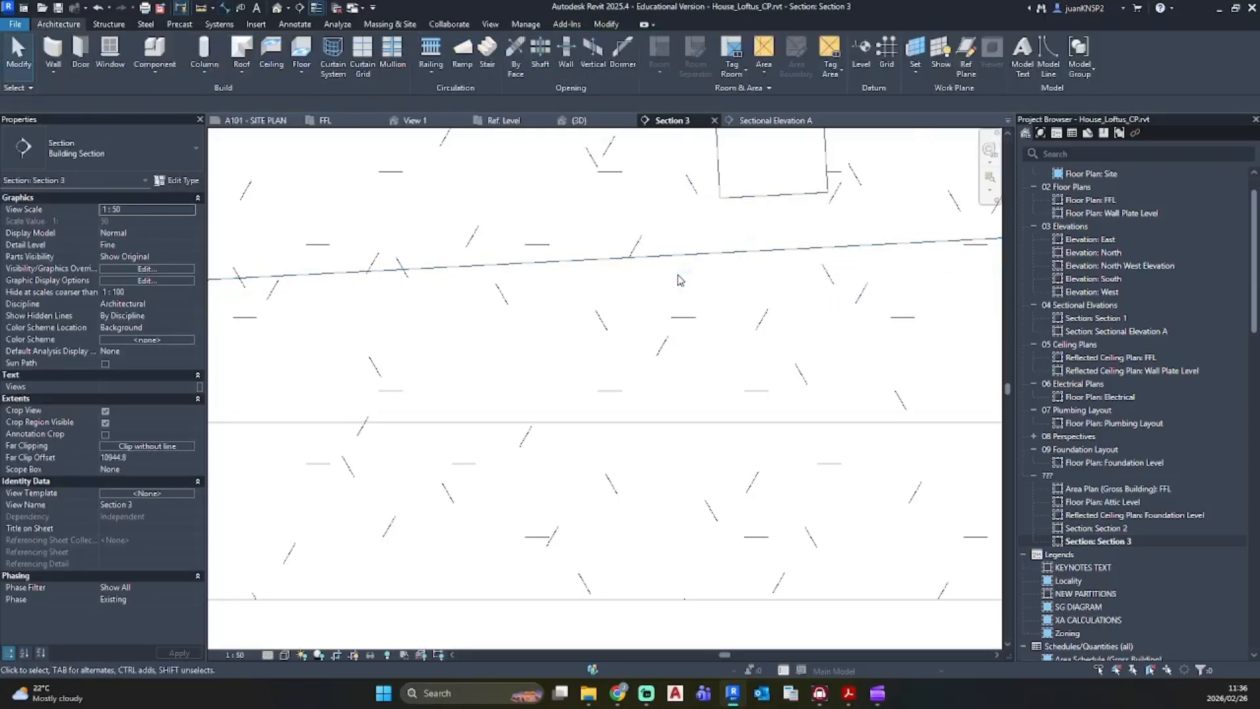
# Step: Extend the Attic Level line outward past the eave wall to align its end with the other level lines
pyautogui.scroll(-5, 678, 277)
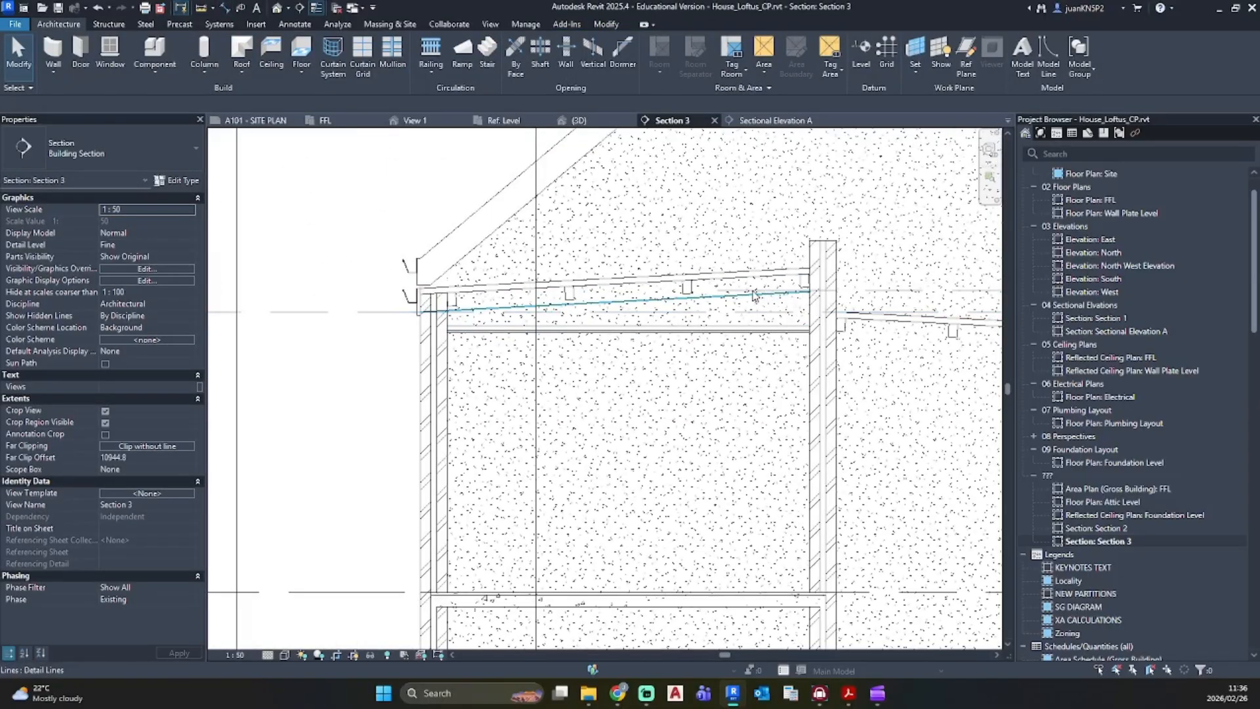
pyautogui.click(885, 291)
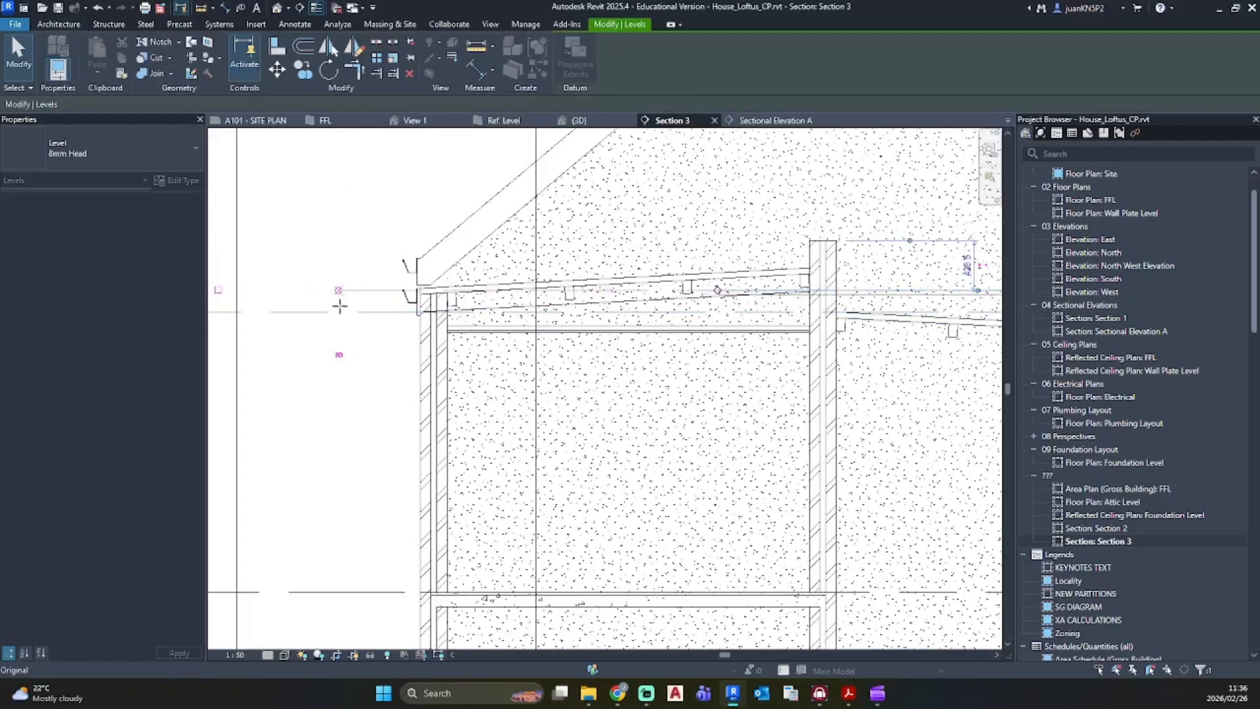
pyautogui.scroll(-2, 352, 294)
pyautogui.moveTo(352, 294); pyautogui.dragTo(728, 349, button='middle')
pyautogui.moveTo(728, 349); pyautogui.dragTo(558, 347)
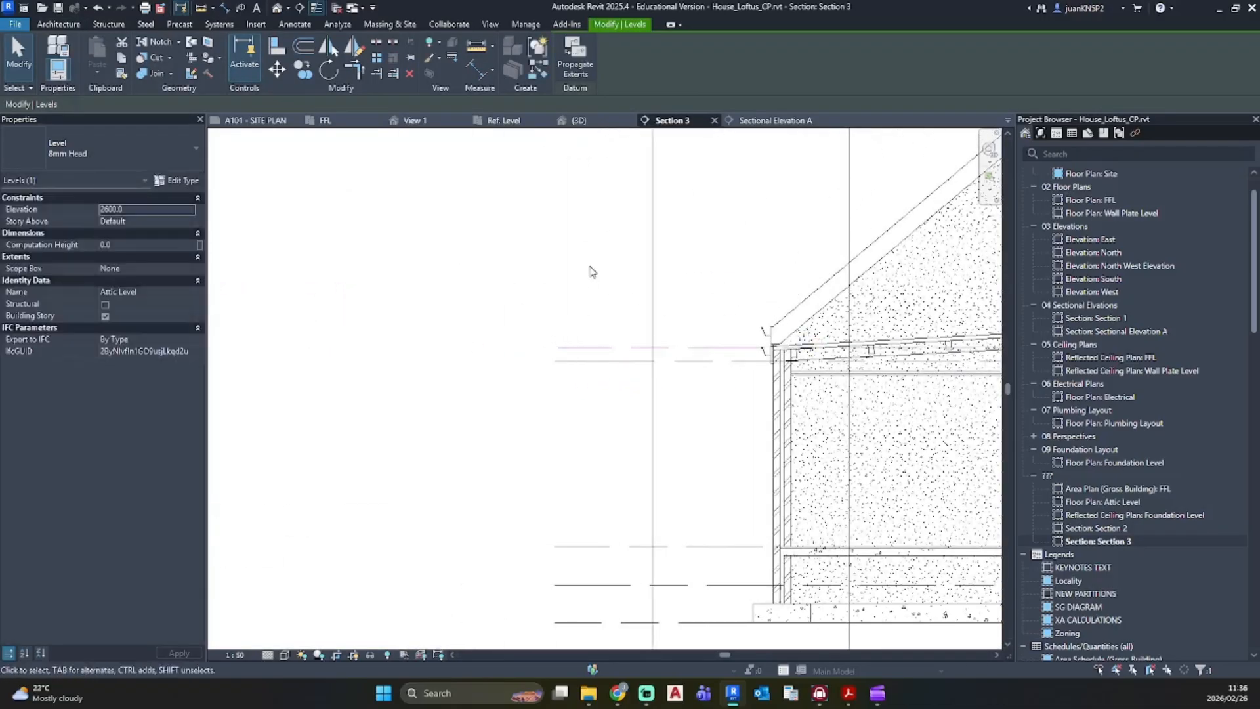
pyautogui.press('Escape')
pyautogui.moveTo(824, 427); pyautogui.dragTo(536, 401, button='middle')
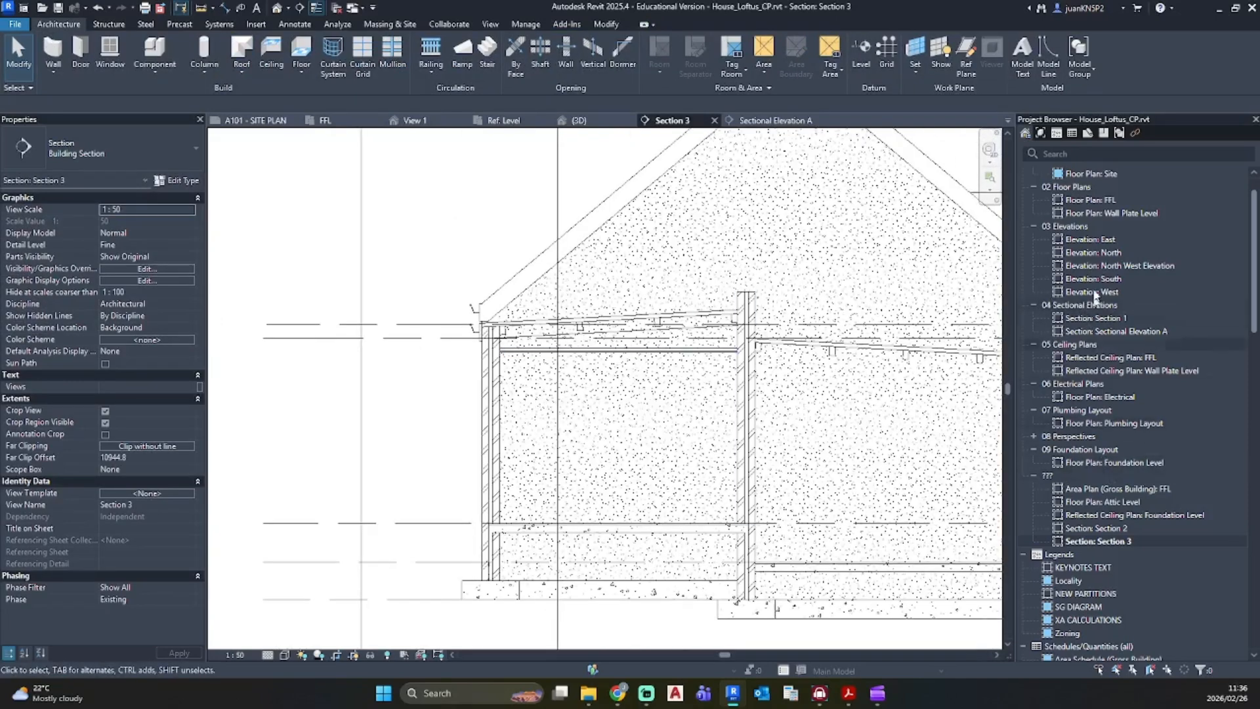
# Step: Look through the FFL and Wall Plate Level reflected ceiling plans, and set the FFL ceiling plan's detail level to Fine
pyautogui.scroll(1, 1084, 236)
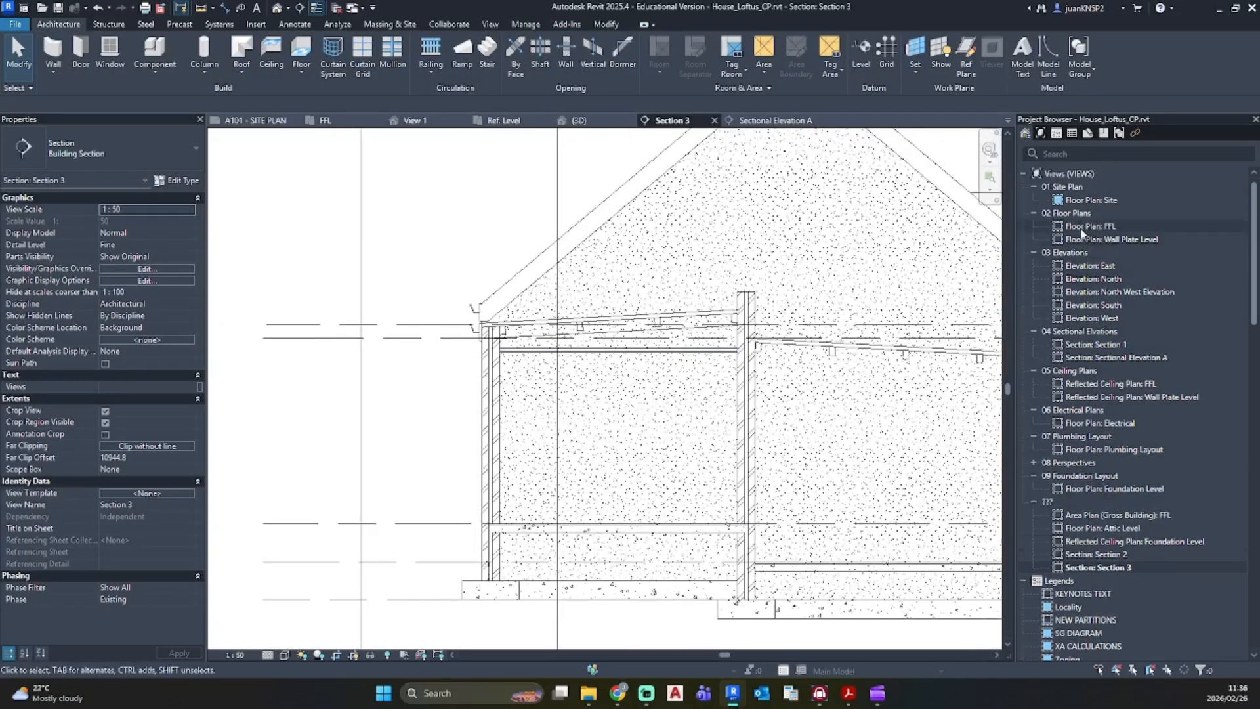
pyautogui.click(1083, 385)
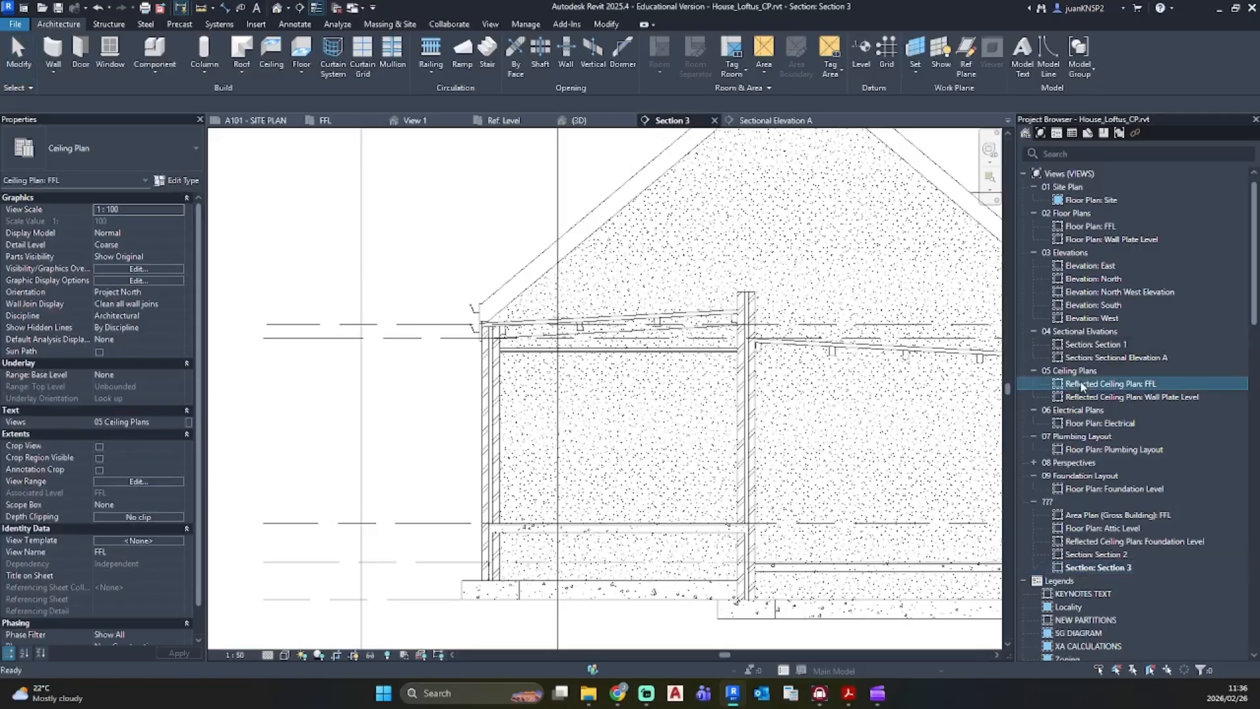
pyautogui.doubleClick(1083, 384)
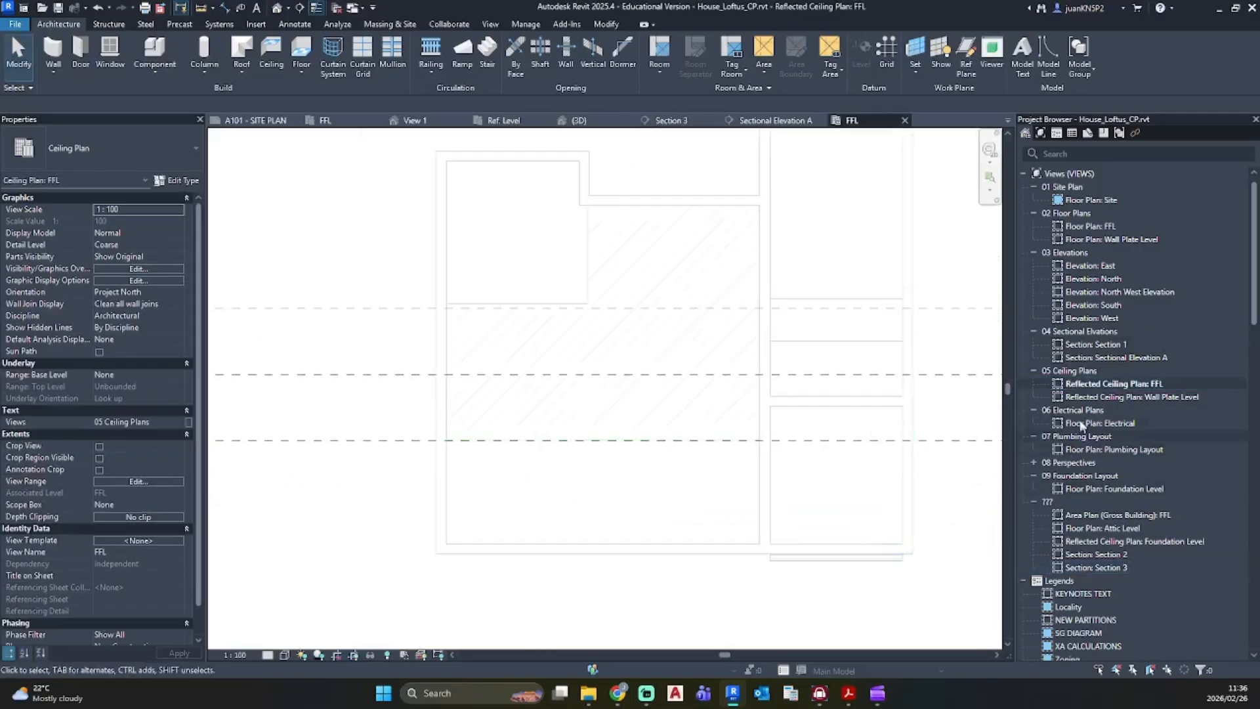
pyautogui.doubleClick(1102, 397)
pyautogui.click(1107, 388)
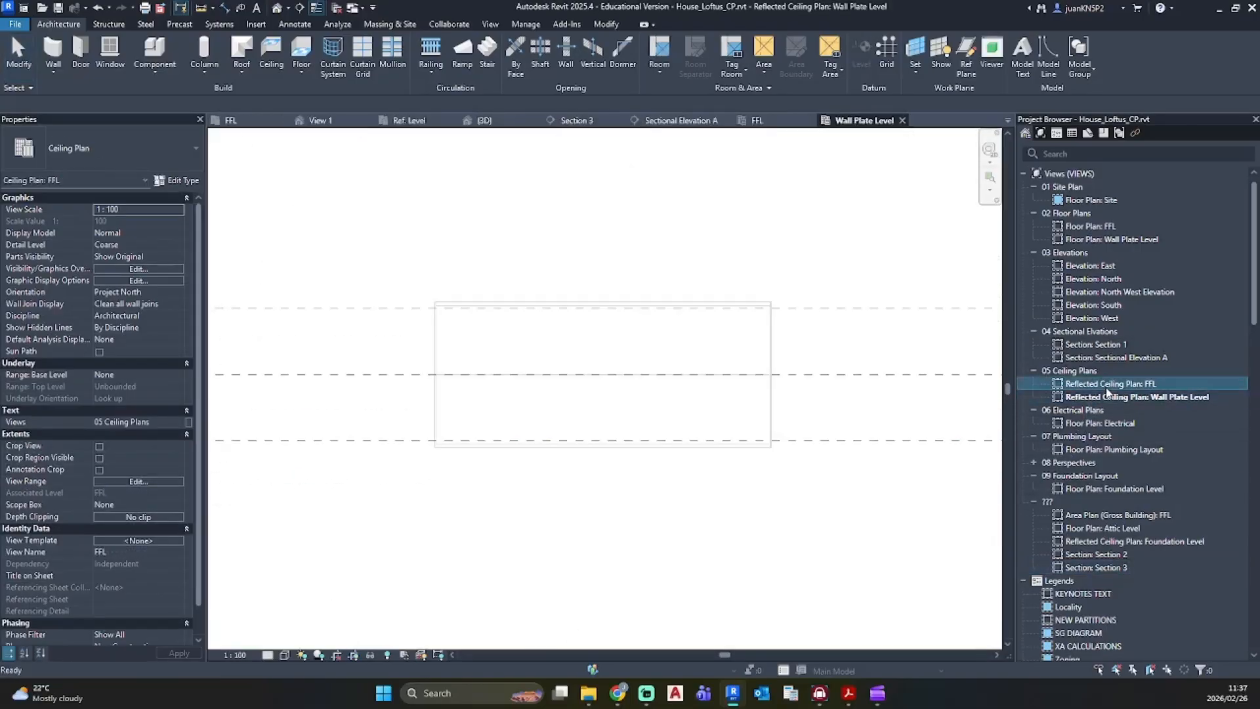
pyautogui.doubleClick(1107, 387)
pyautogui.click(267, 654)
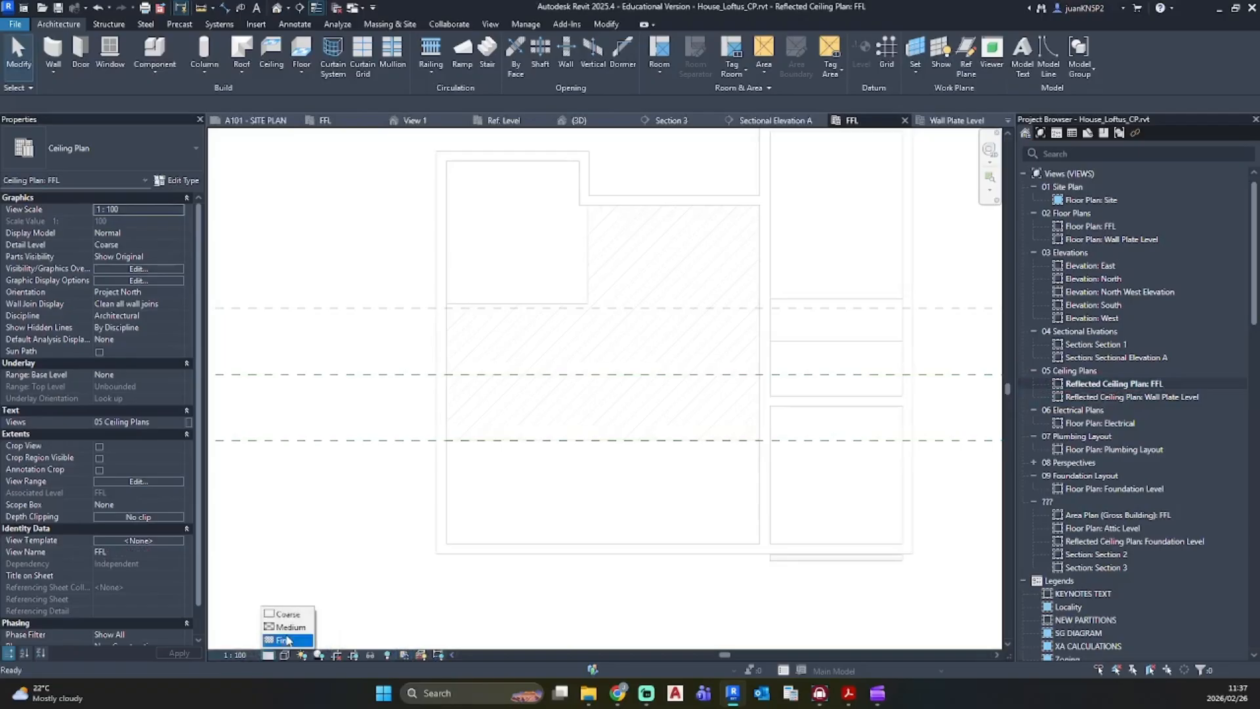
pyautogui.click(282, 642)
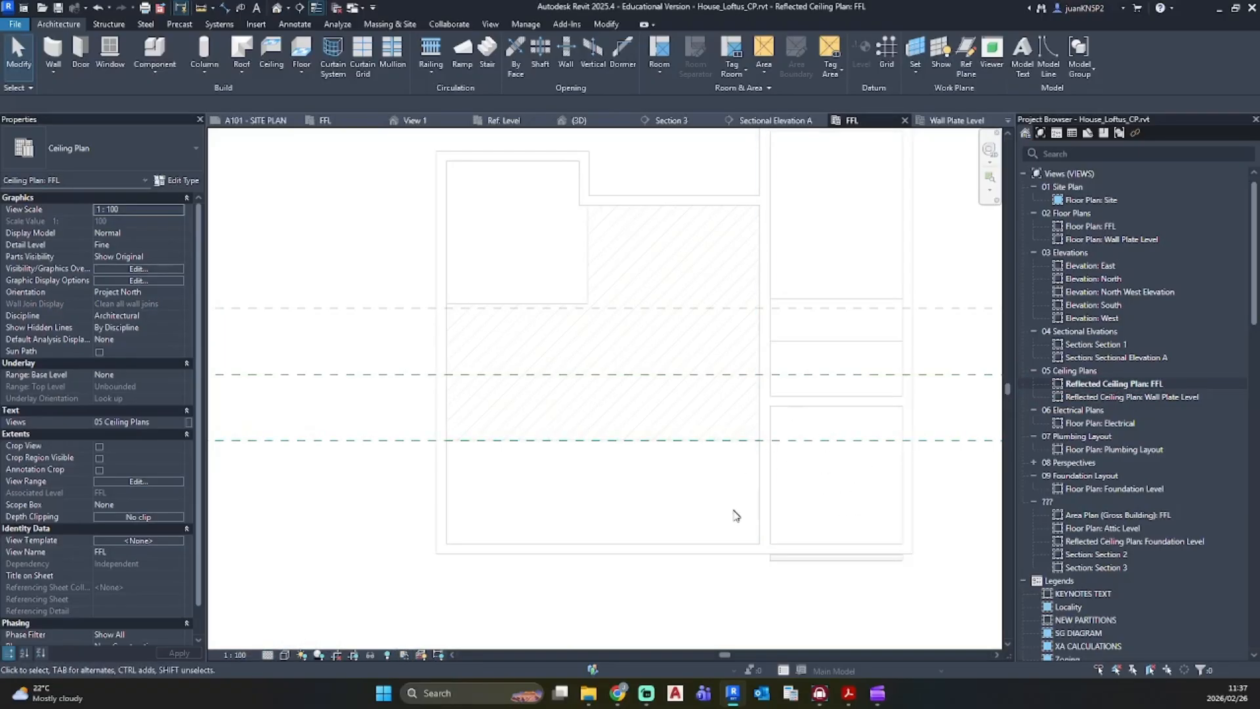
pyautogui.doubleClick(1097, 384)
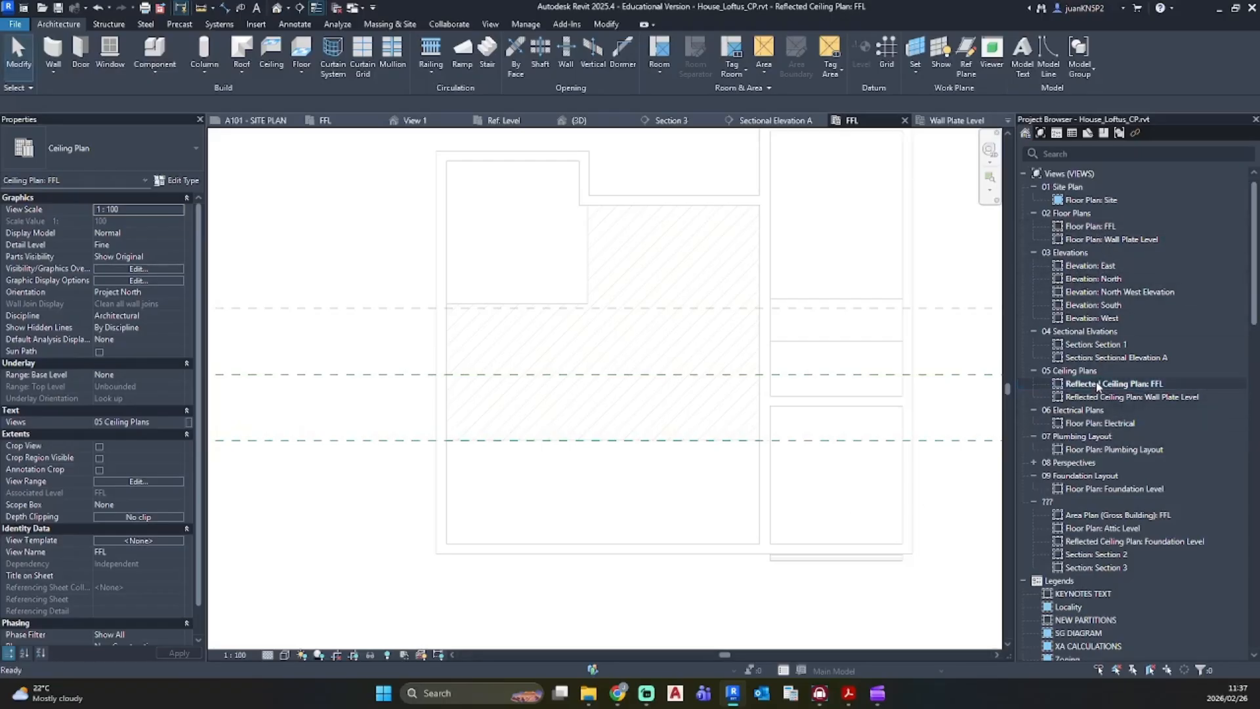
# Step: Set both the top and the view depth of the FFL ceiling plan's view range to Unlimited
pyautogui.click(138, 481)
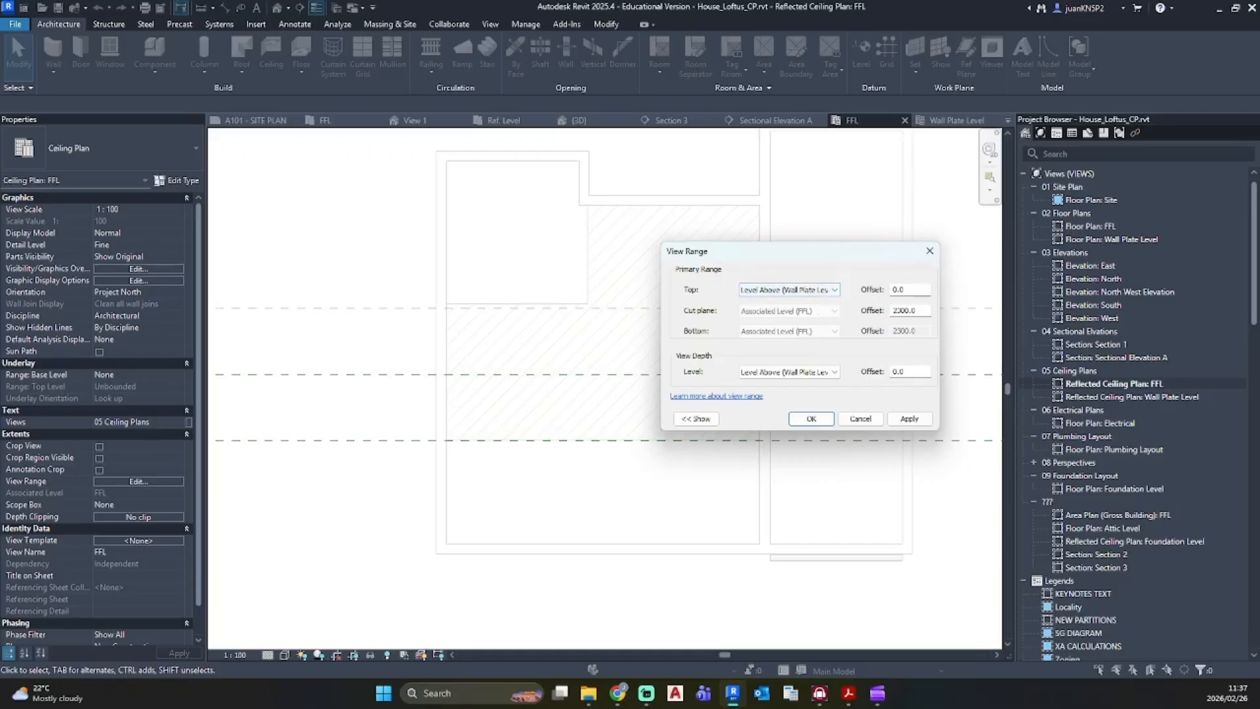
pyautogui.click(834, 290)
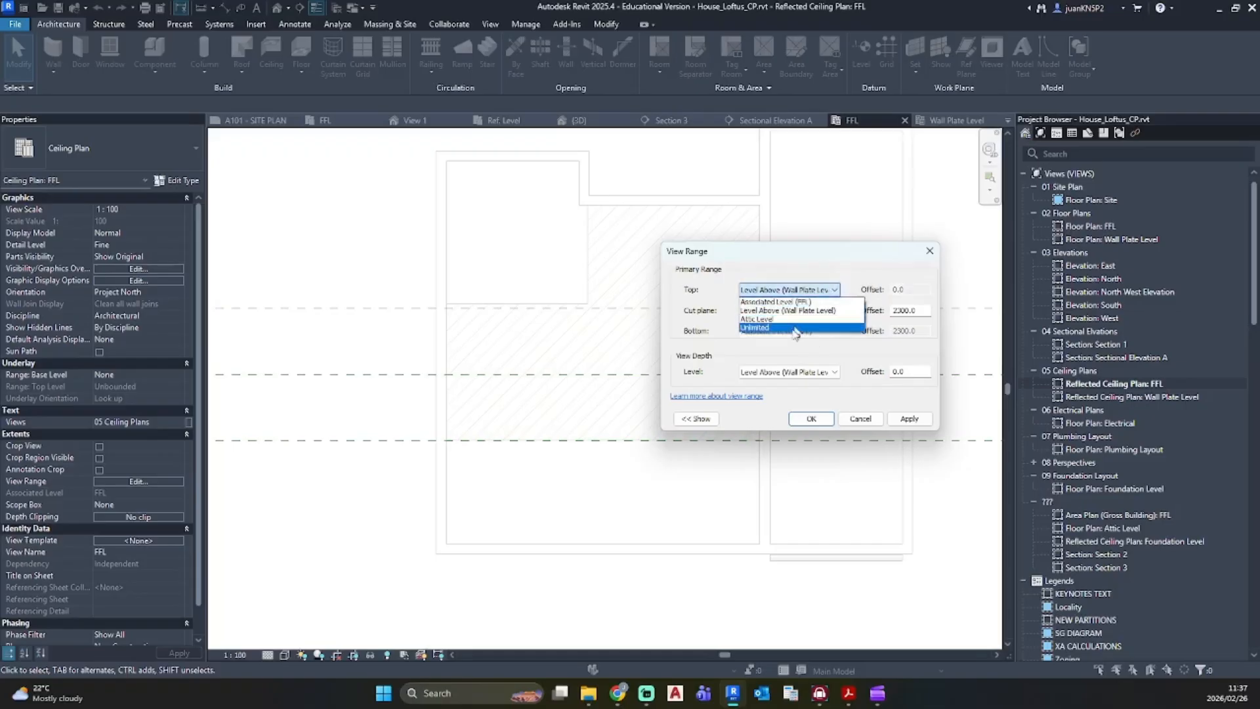
pyautogui.click(774, 329)
pyautogui.click(909, 419)
pyautogui.click(709, 355)
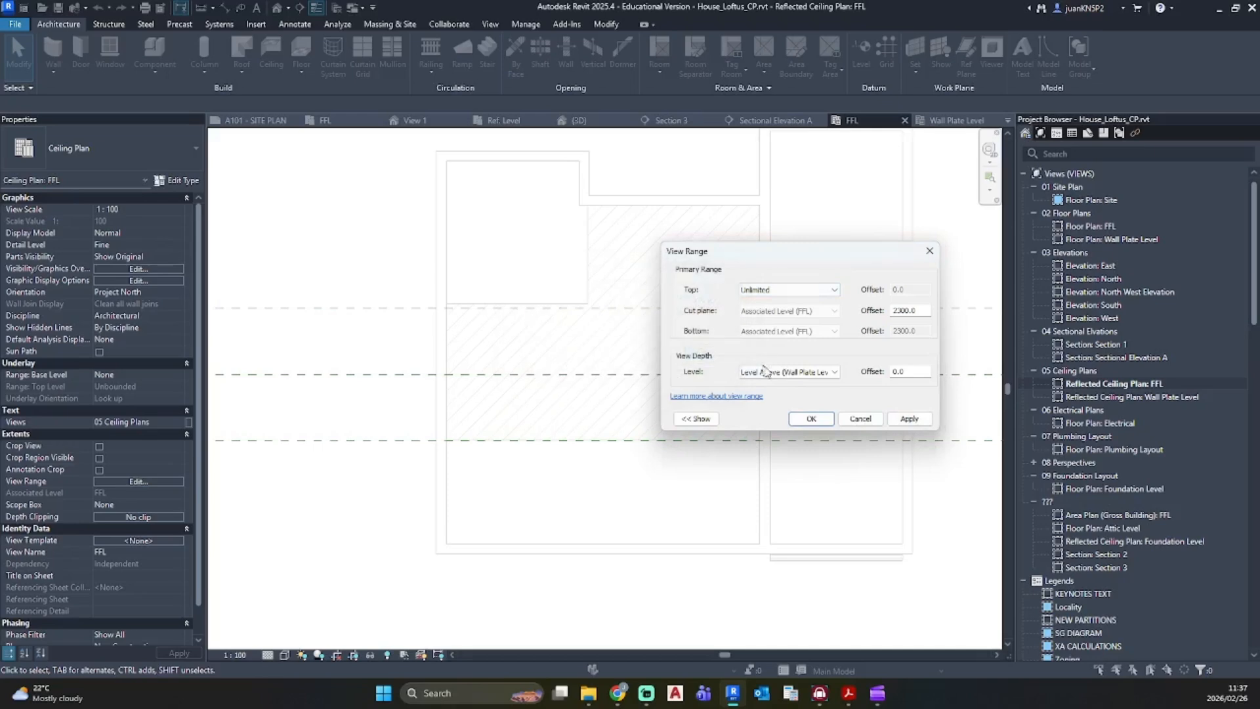
pyautogui.click(787, 372)
pyautogui.click(781, 423)
pyautogui.click(909, 418)
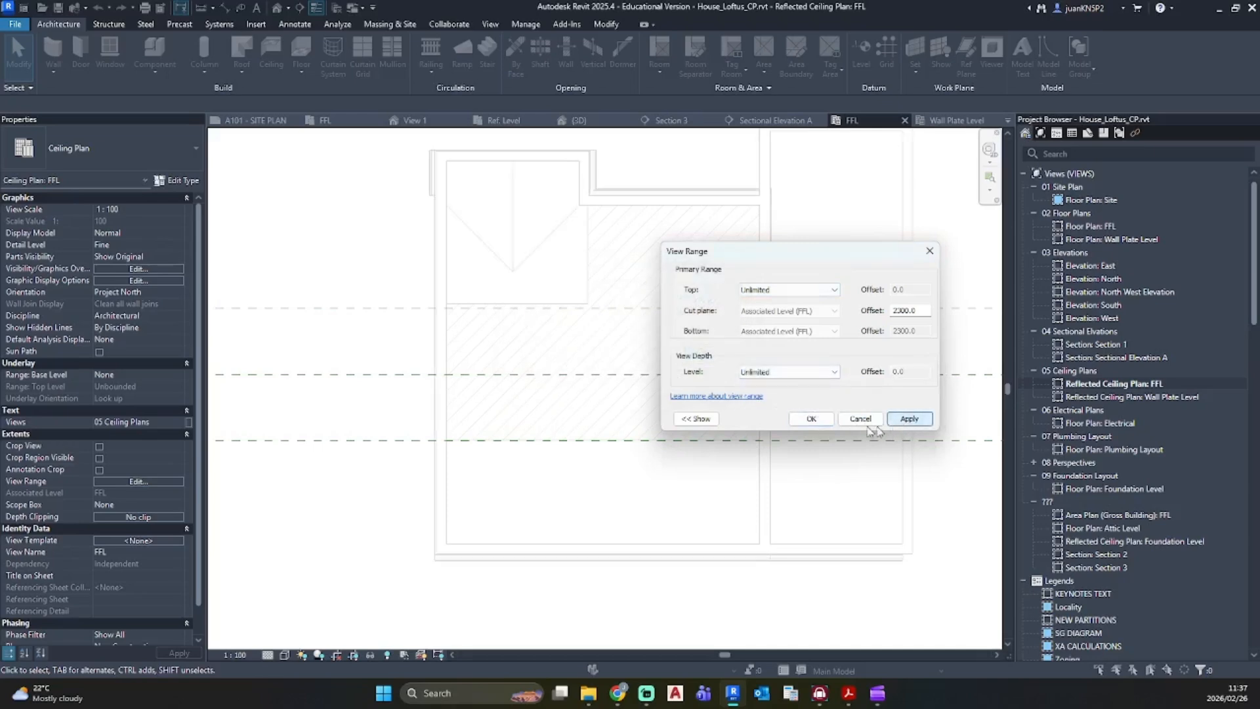
pyautogui.click(814, 420)
# Step: Set the FFL ceiling plan's underlay base level to Attic Level
pyautogui.scroll(-2, 849, 484)
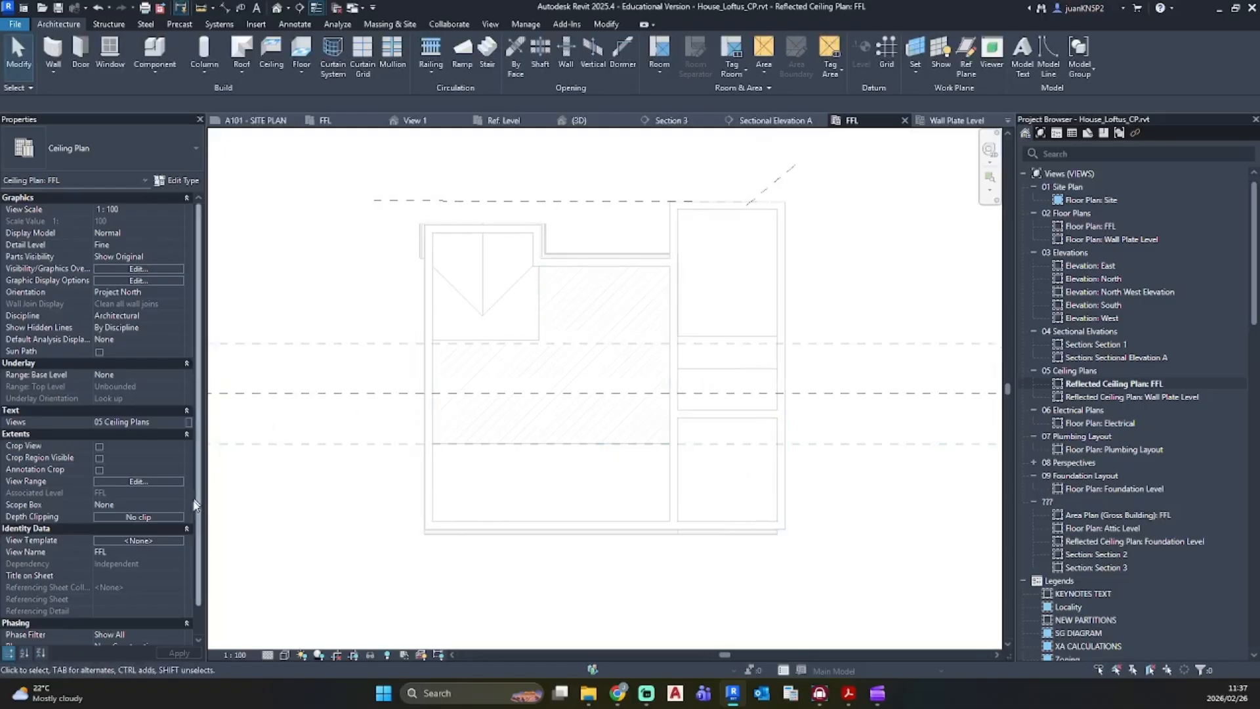
pyautogui.click(176, 374)
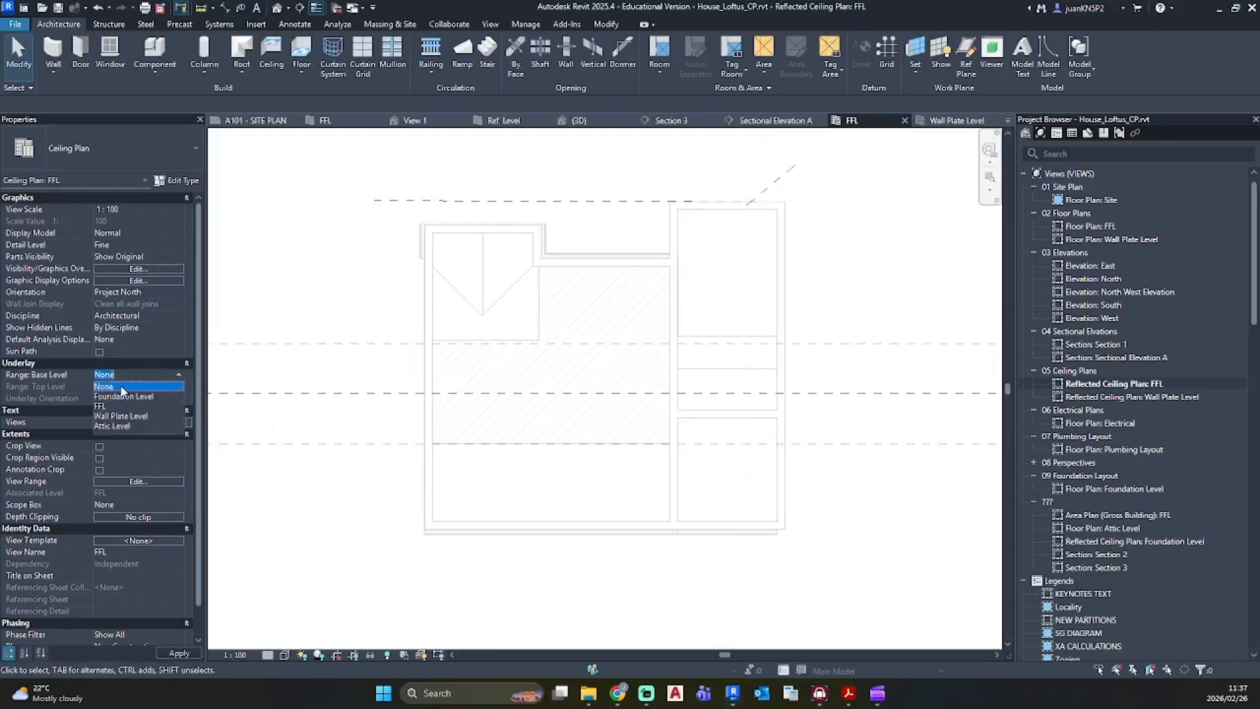
pyautogui.click(123, 430)
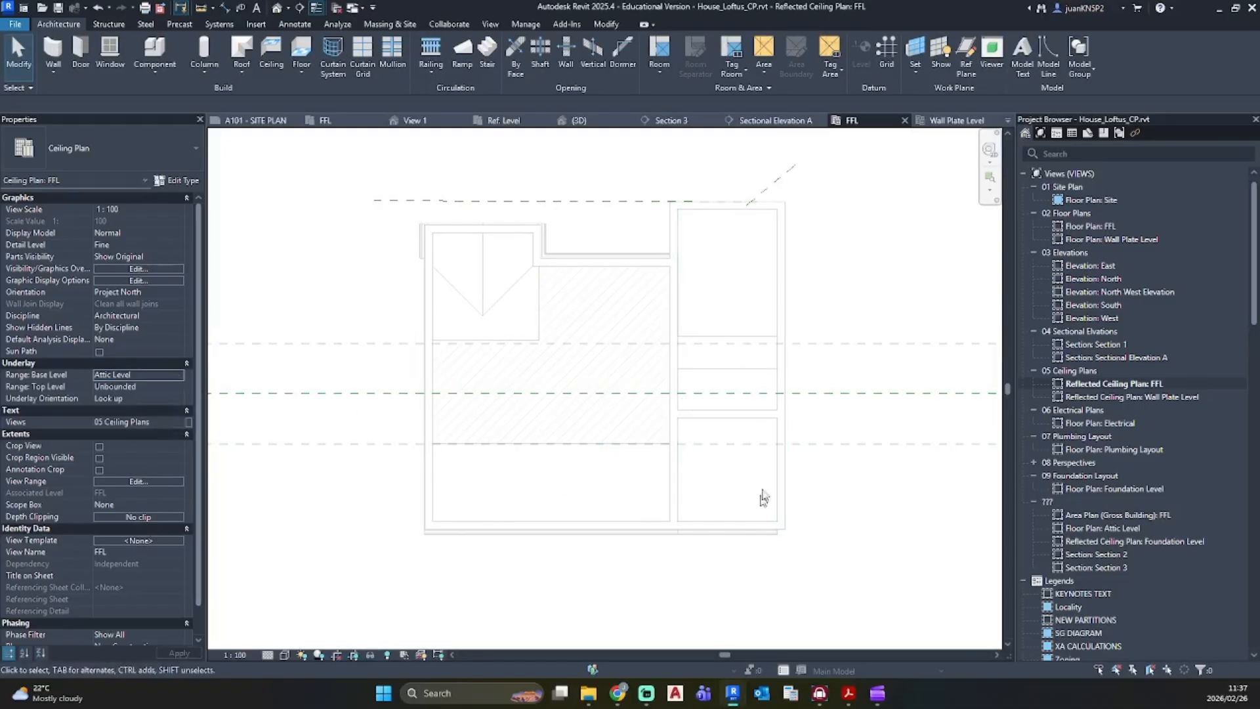
# Step: Set the cut plane offset in the FFL ceiling plan's view range to 3000 mm
pyautogui.click(158, 482)
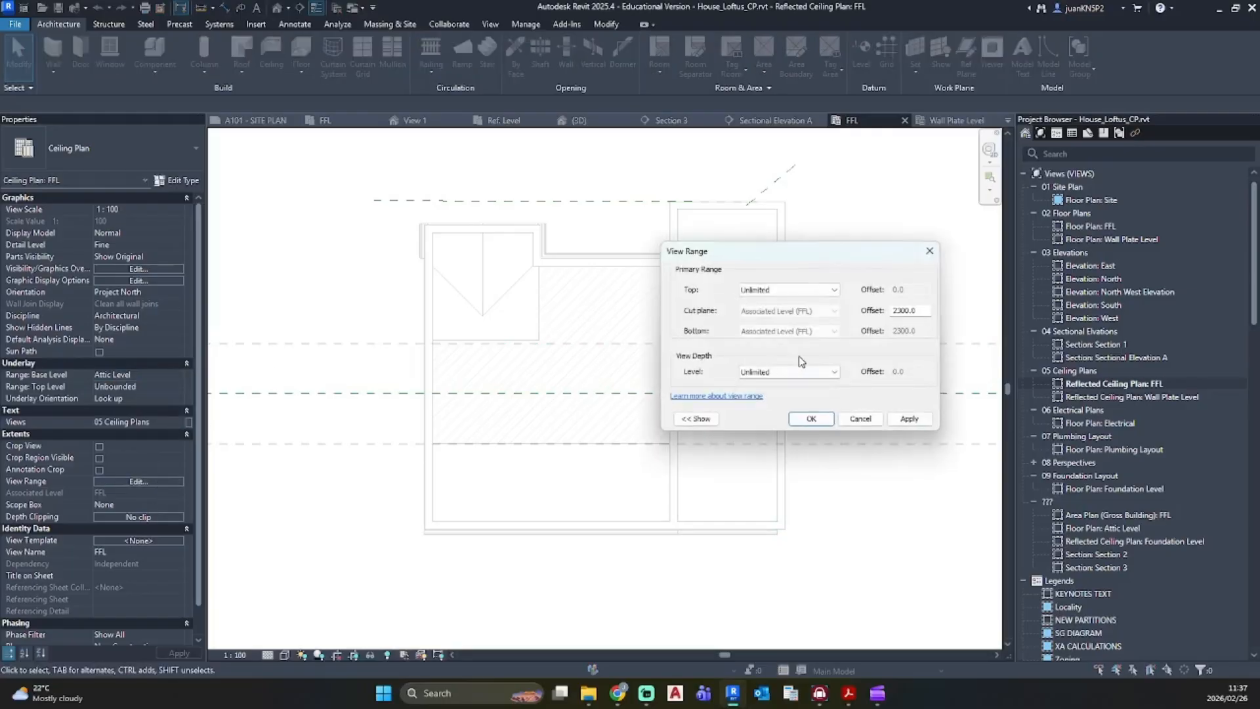
pyautogui.doubleClick(919, 310)
pyautogui.write('3000')
pyautogui.press('Return')
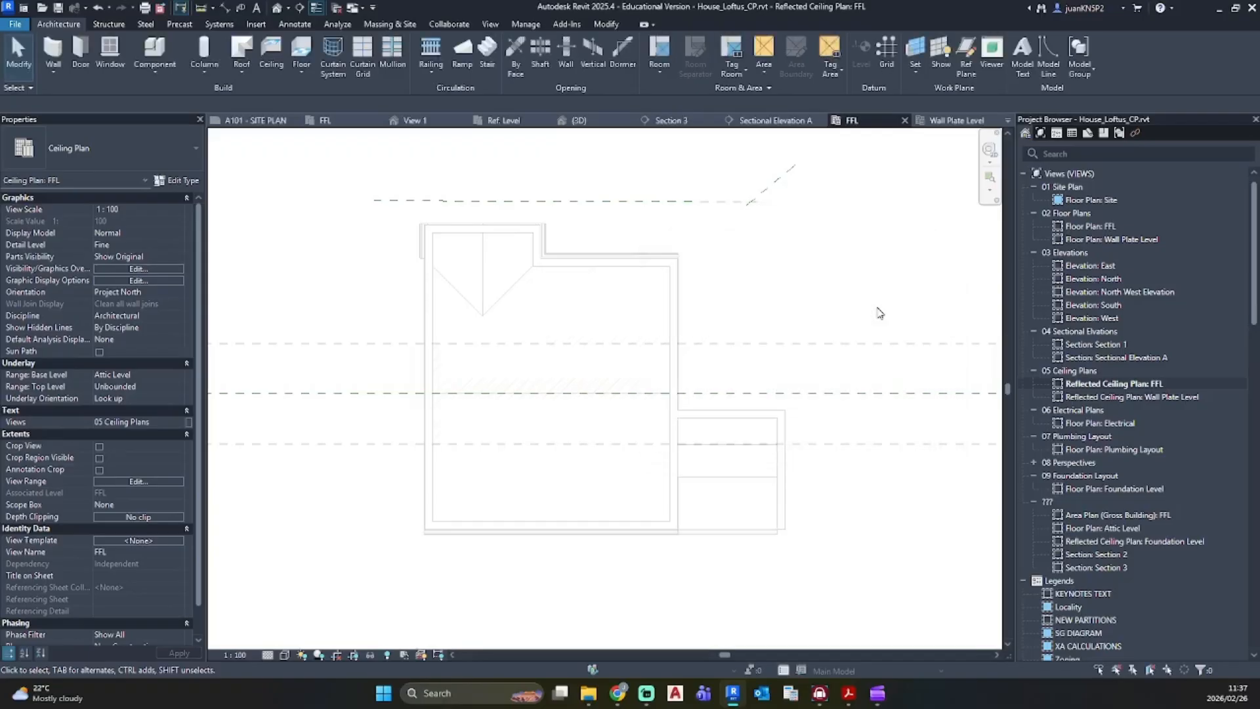
# Step: Identify the garage roof in the FFL ceiling plan, and set the view's phase to Existing
pyautogui.click(724, 475)
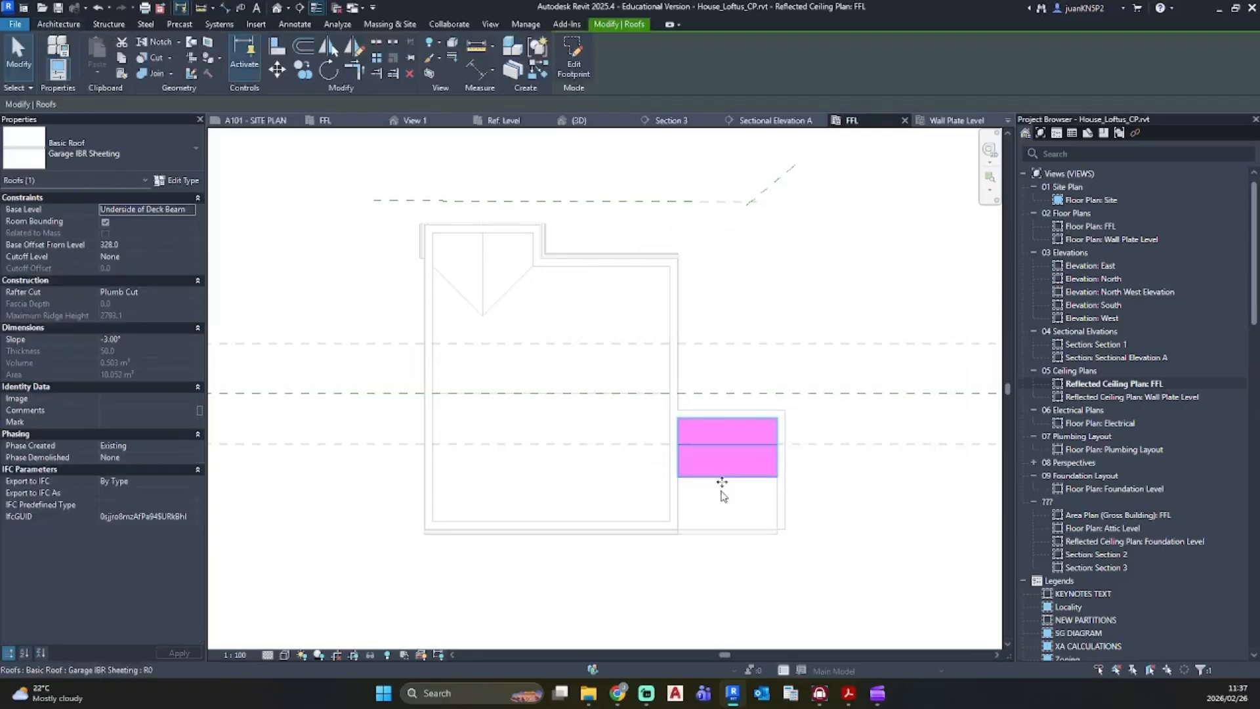
pyautogui.press('Escape')
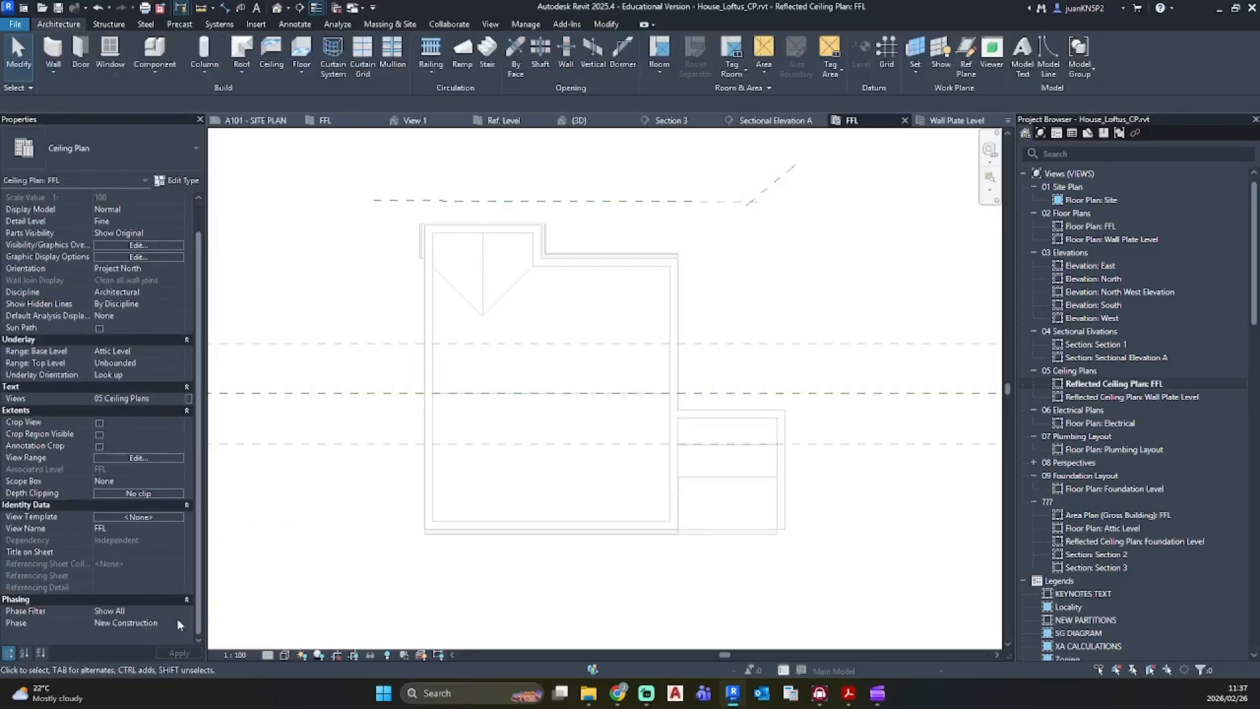
pyautogui.click(176, 623)
pyautogui.click(134, 631)
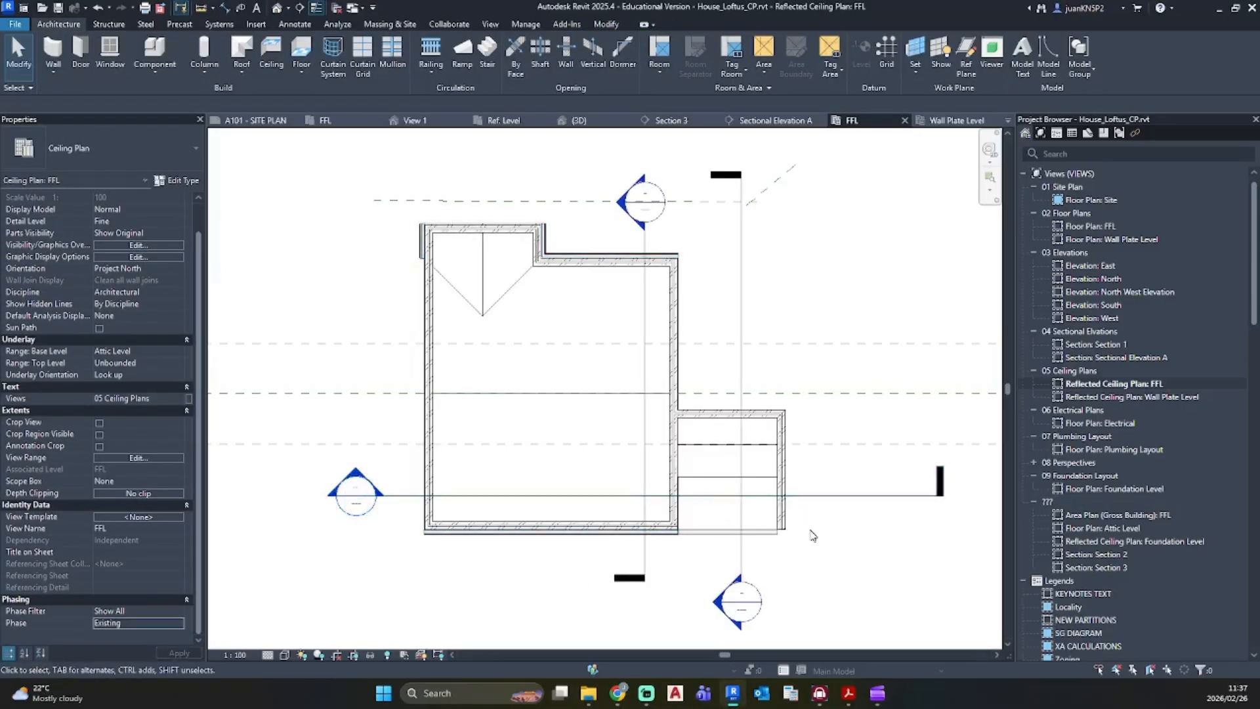
pyautogui.scroll(3, 682, 471)
pyautogui.click(712, 491)
pyautogui.scroll(-3, 744, 508)
pyautogui.moveTo(755, 516); pyautogui.dragTo(683, 479, button='middle')
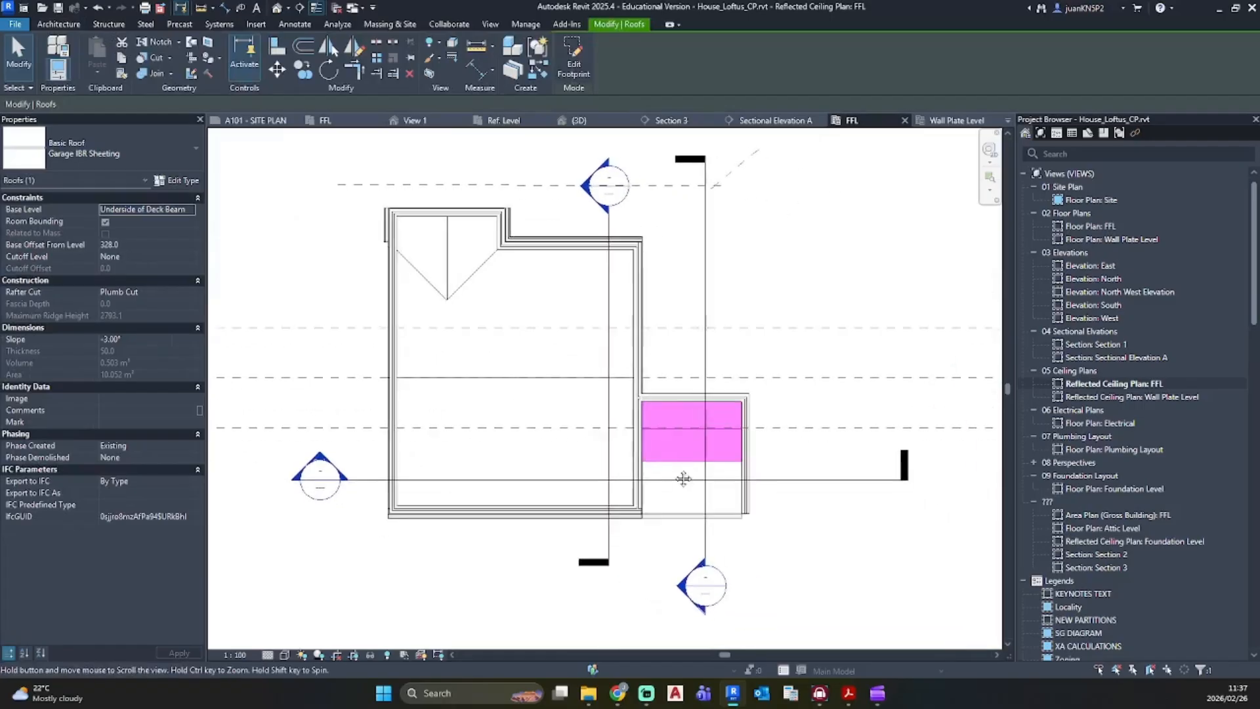
pyautogui.scroll(5, 734, 538)
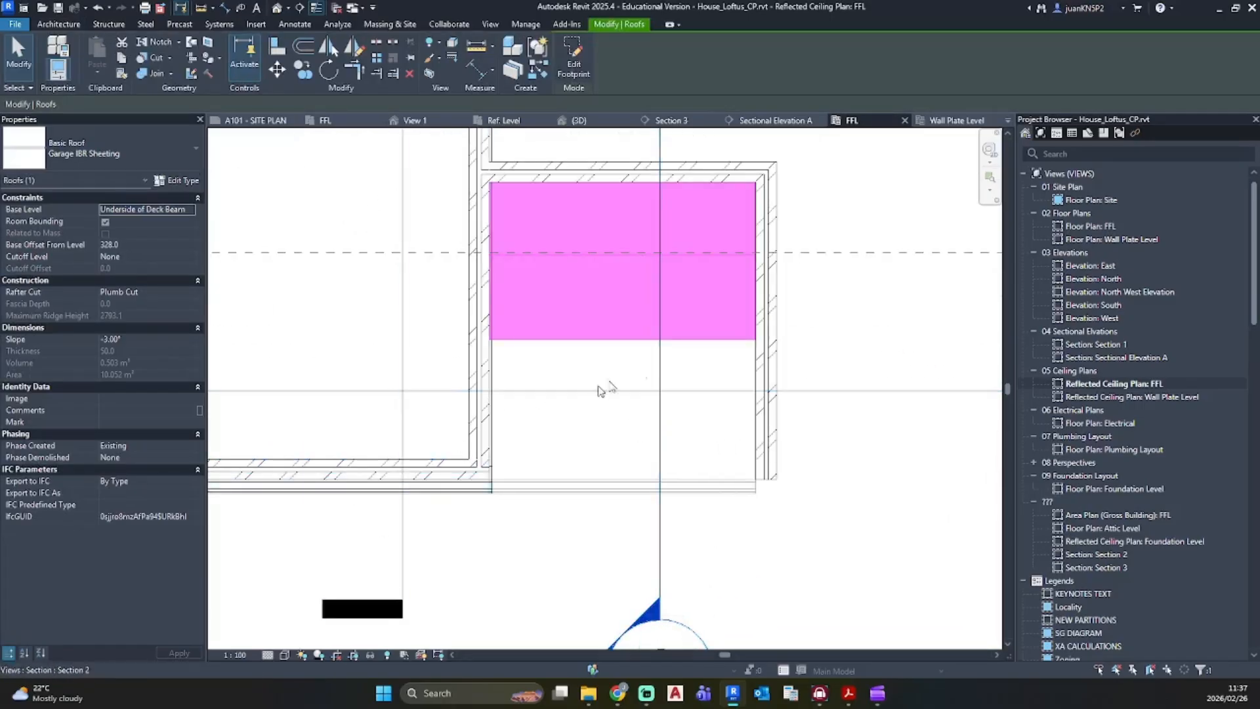
pyautogui.click(573, 64)
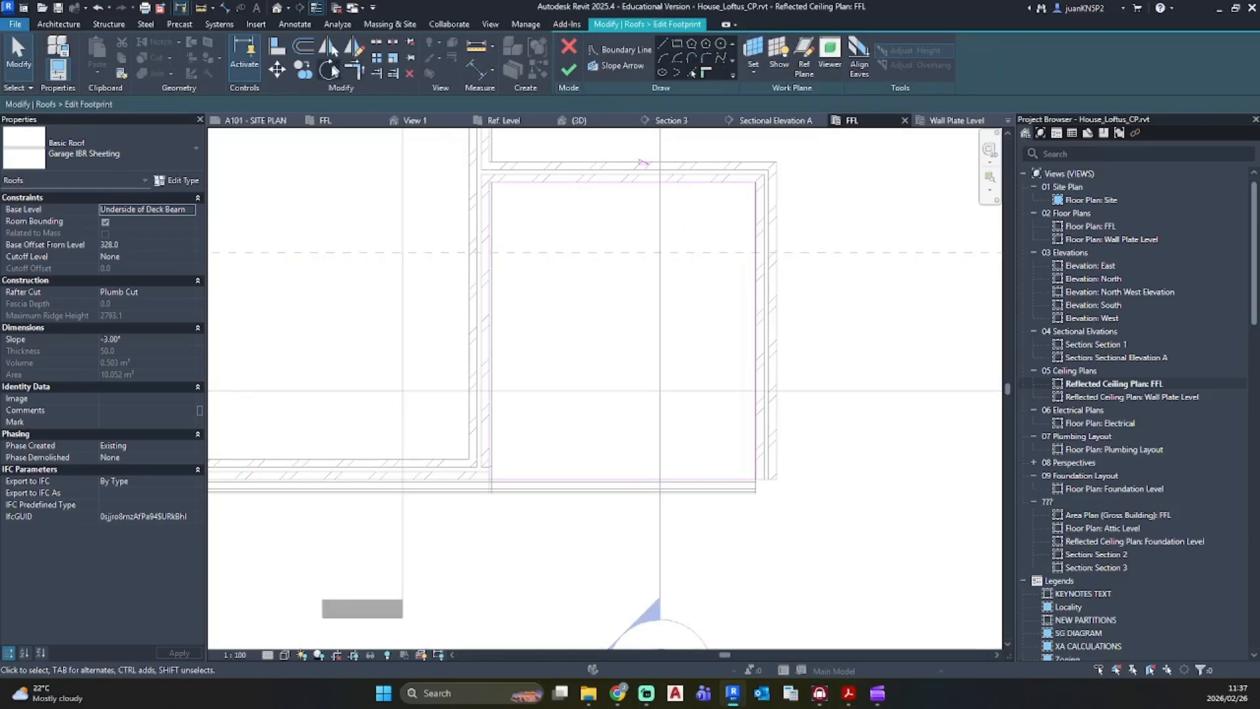
pyautogui.click(573, 49)
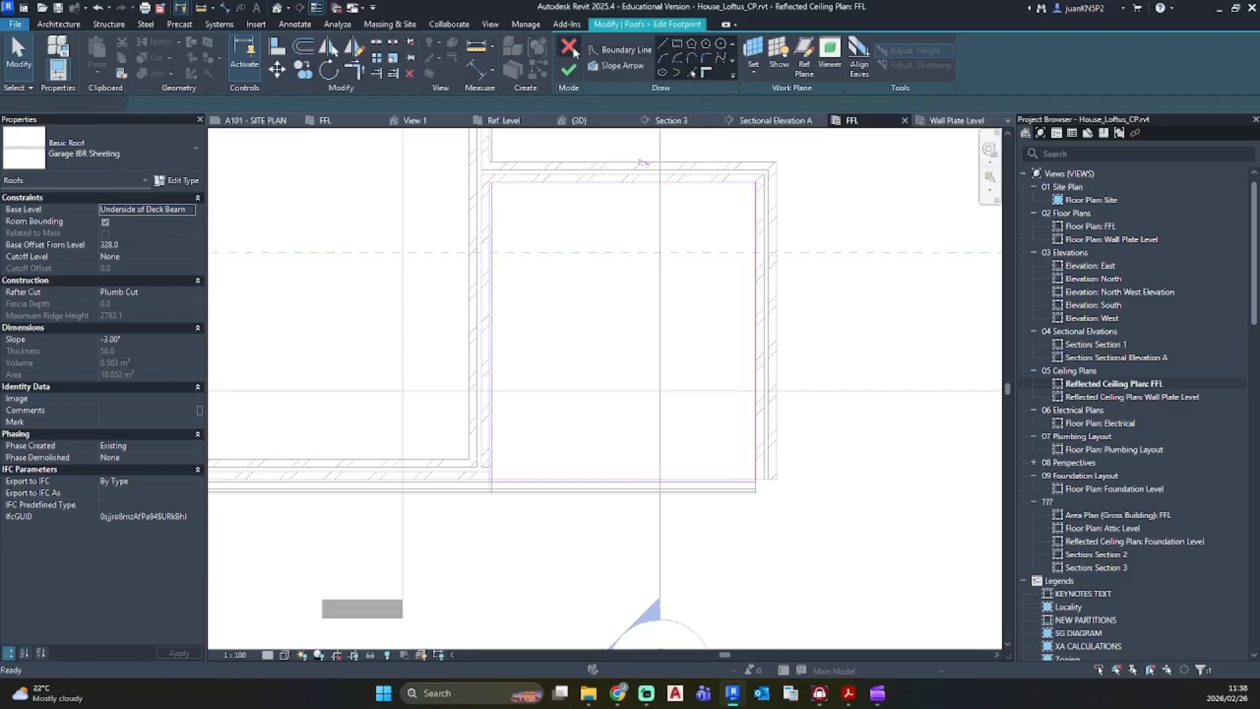
pyautogui.press('Escape')
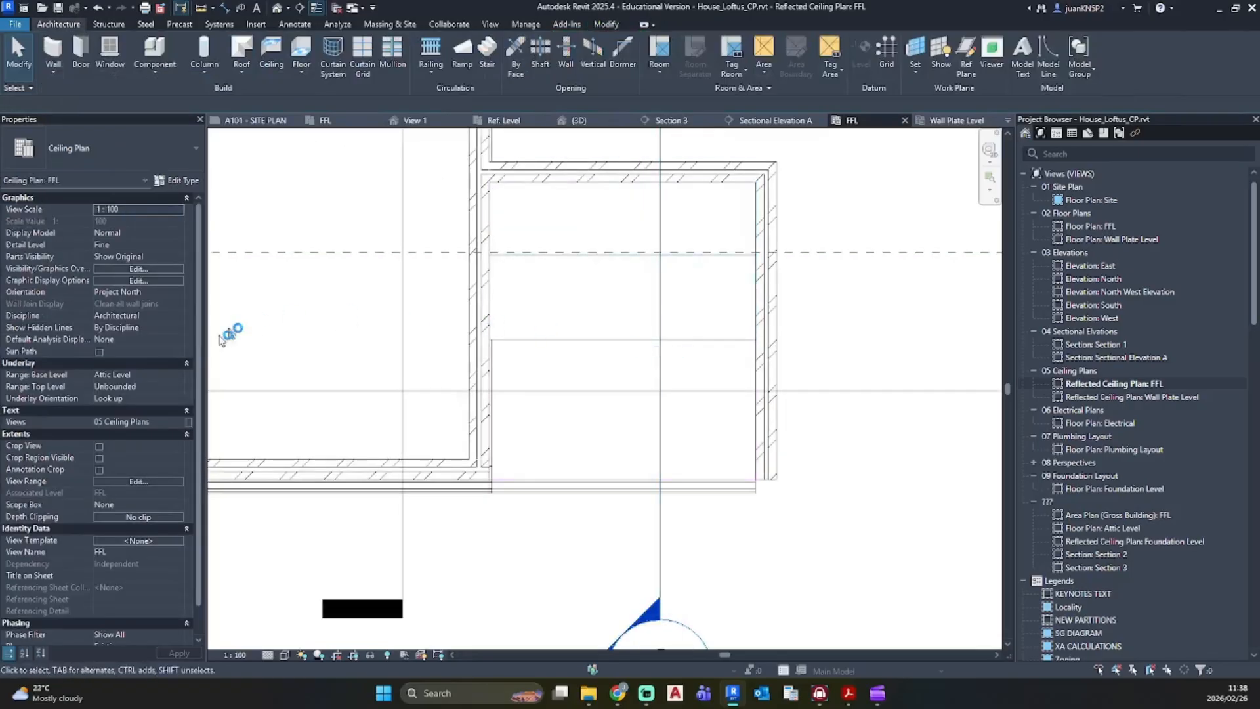
# Step: Set the cut plane offset in the FFL ceiling plan's view range to 2300 mm
pyautogui.click(140, 483)
pyautogui.doubleClick(920, 312)
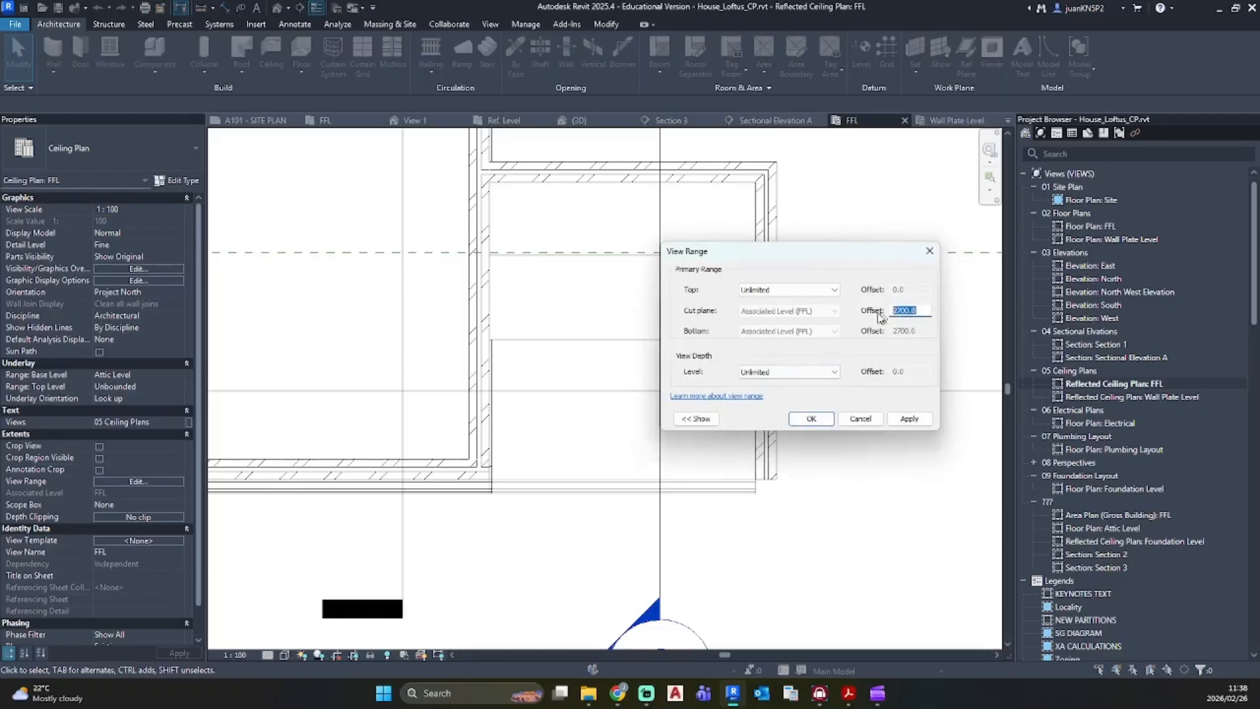
pyautogui.write('2300')
pyautogui.press('Return')
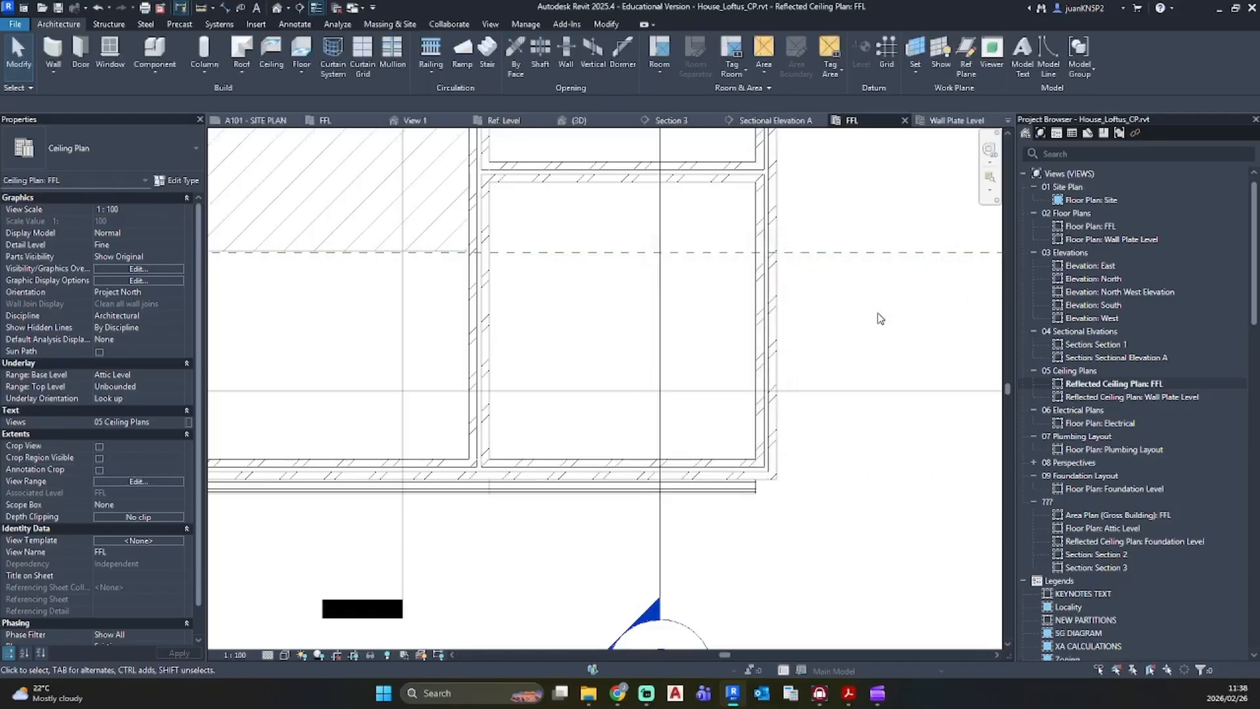
pyautogui.click(138, 481)
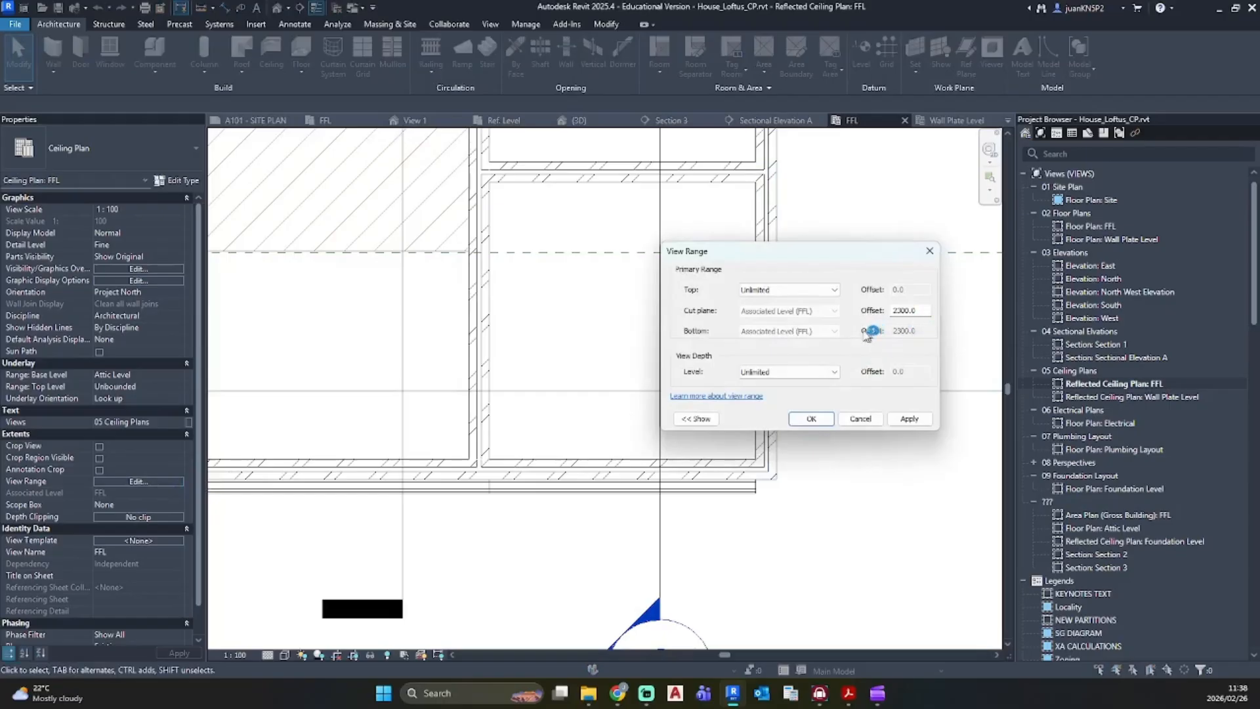
pyautogui.press('Return')
# Step: Check the kitchen ceiling's level and height offset in Section 3, and return to the FFL ceiling plan
pyautogui.click(277, 7)
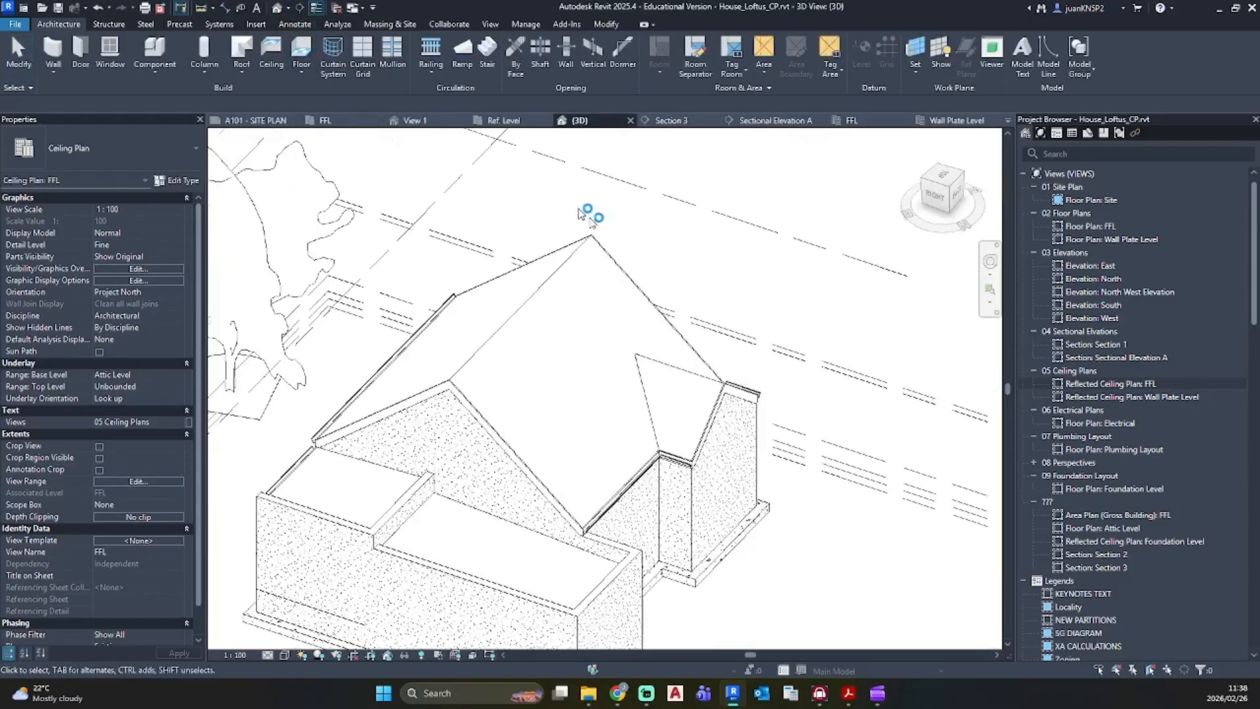
pyautogui.doubleClick(1137, 568)
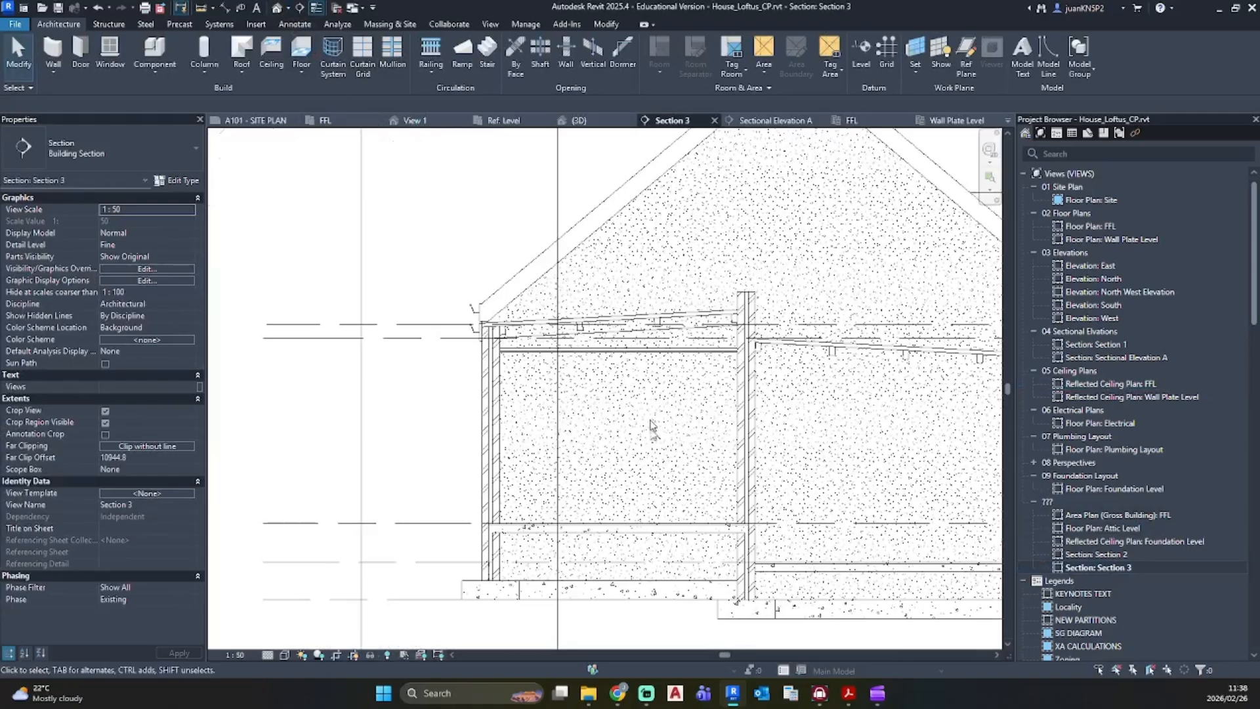
pyautogui.click(670, 350)
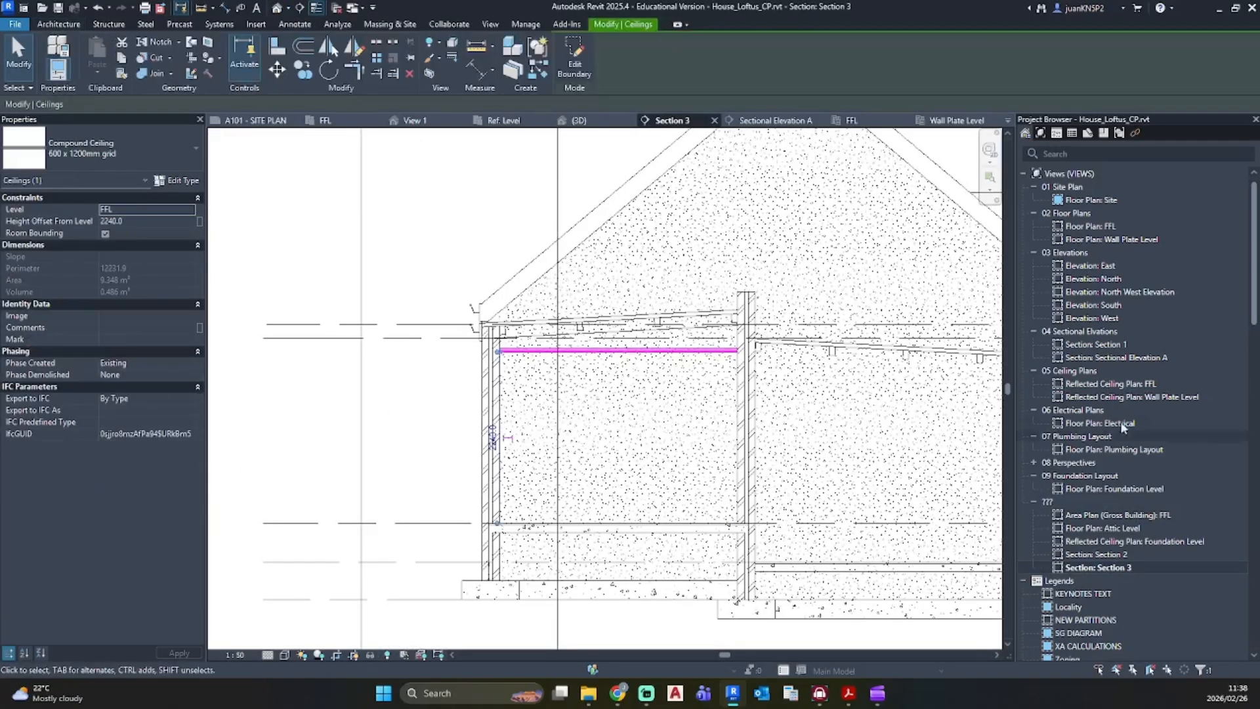
pyautogui.doubleClick(1113, 383)
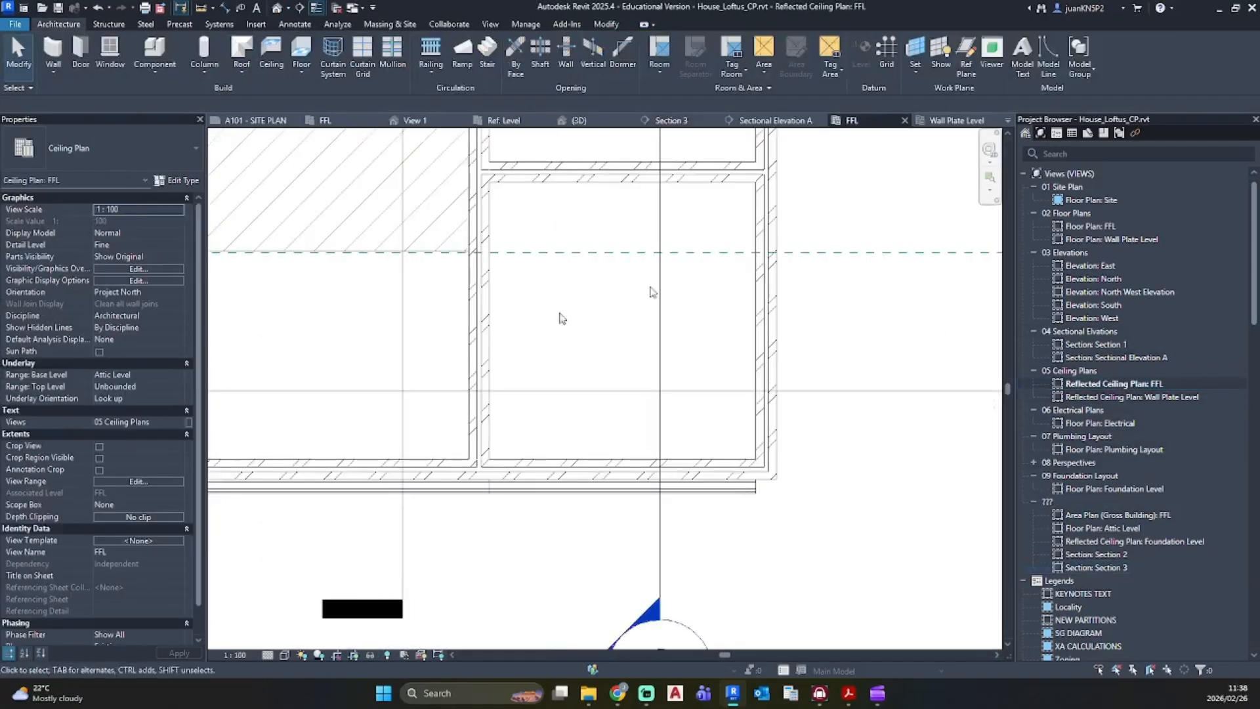
# Step: Set the FFL ceiling plan's underlay base level to None and the top of its view range to Attic Level
pyautogui.click(151, 374)
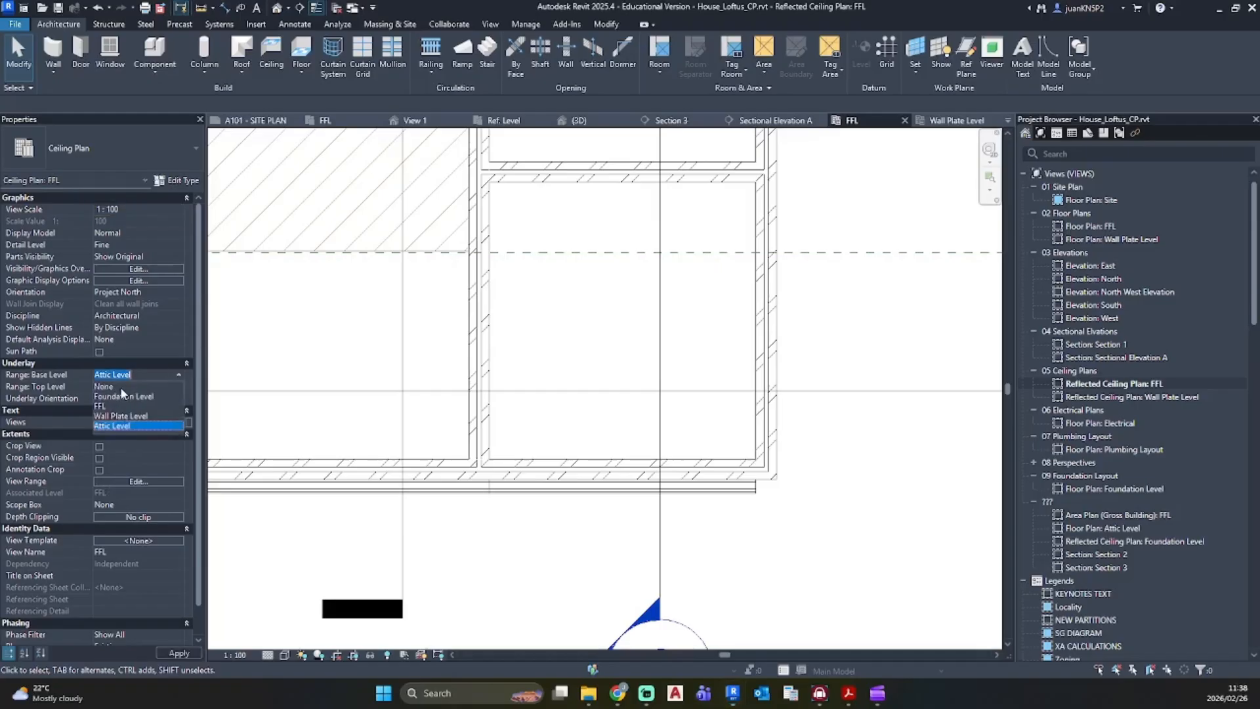
pyautogui.click(120, 387)
pyautogui.click(161, 483)
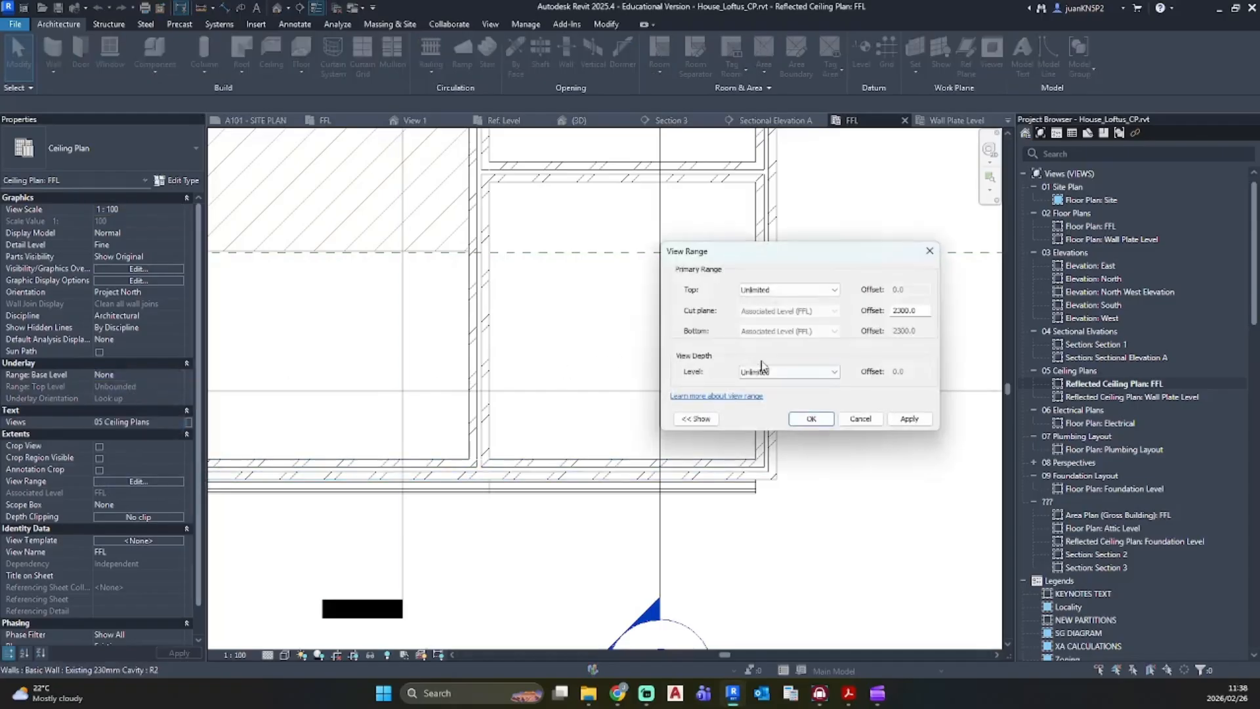
pyautogui.click(792, 288)
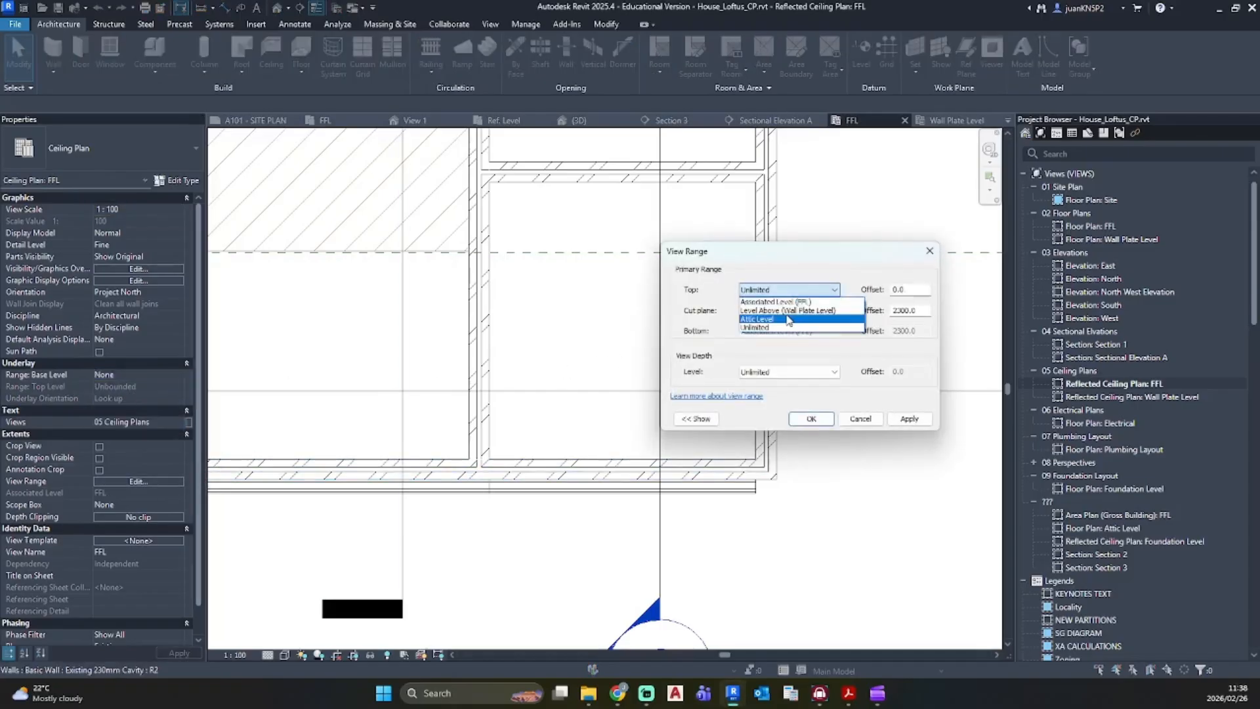
pyautogui.click(795, 317)
pyautogui.click(921, 420)
pyautogui.click(811, 418)
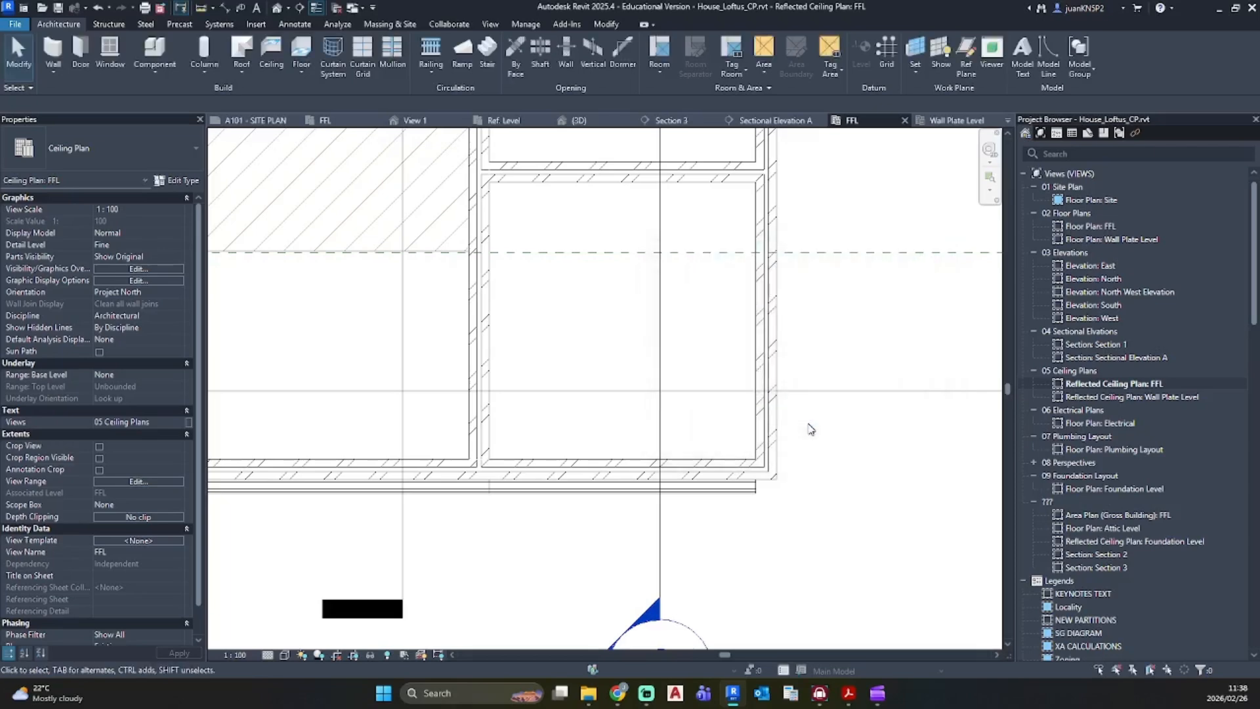
# Step: Set the cut plane offset in the FFL ceiling plan's view range to 2600 mm
pyautogui.click(133, 484)
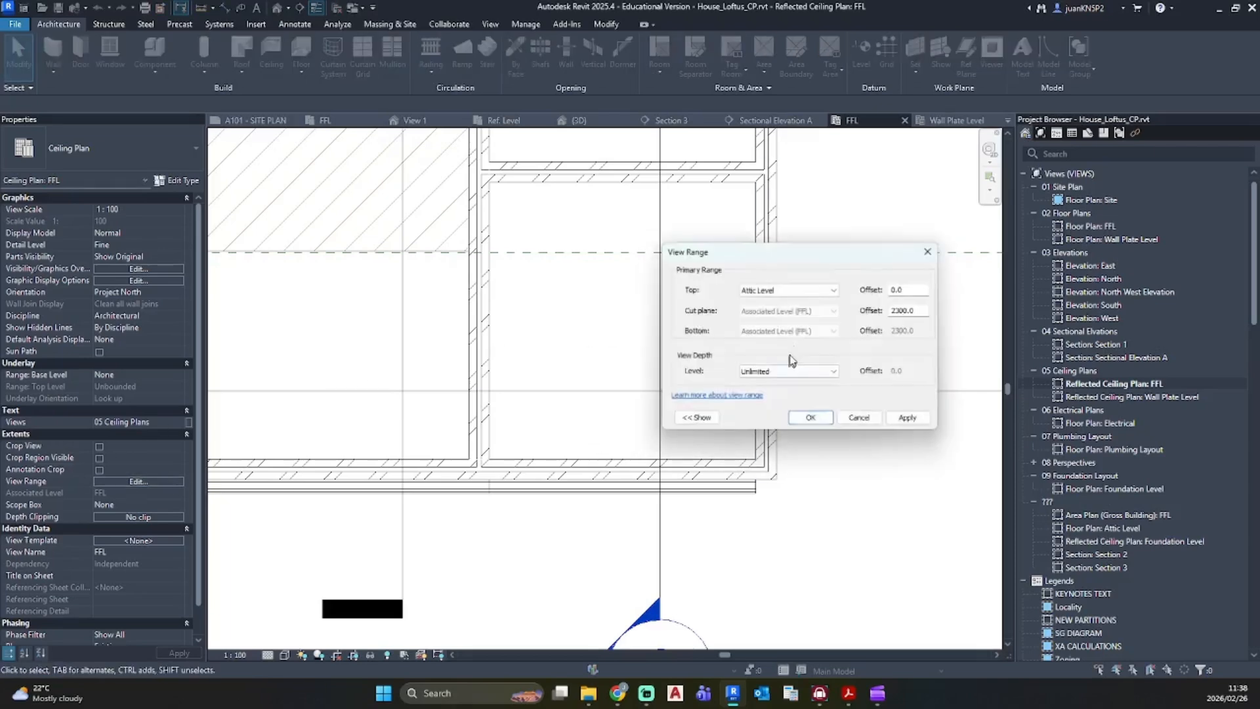
pyautogui.doubleClick(914, 311)
pyautogui.write('1800')
pyautogui.press('Return')
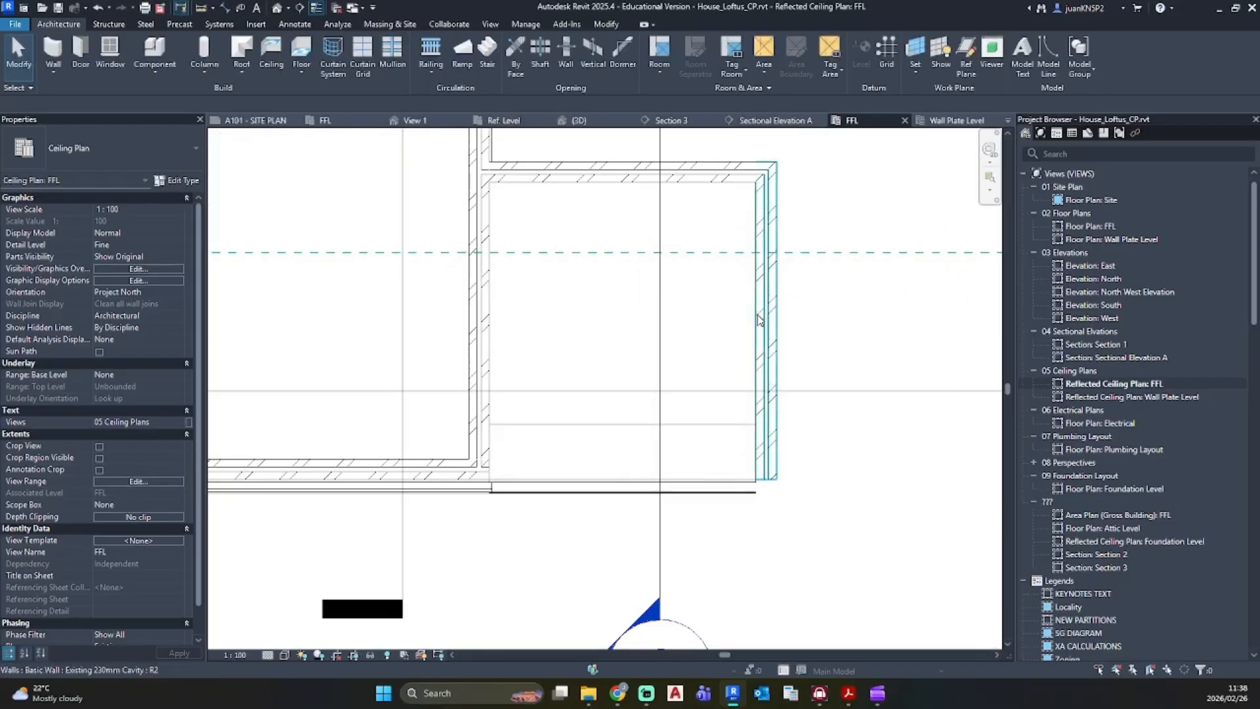
# Step: Set the FFL ceiling plan's phase filter to Show Complete
pyautogui.scroll(-2, 185, 540)
pyautogui.click(179, 610)
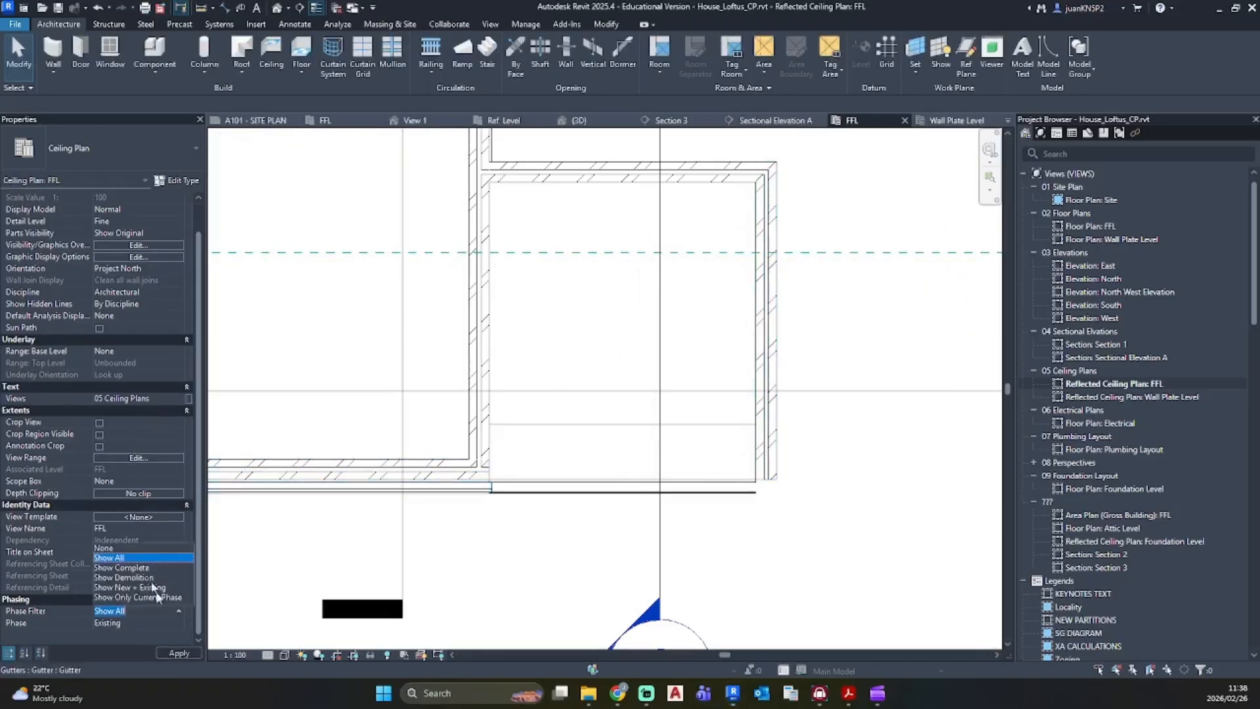
pyautogui.click(138, 568)
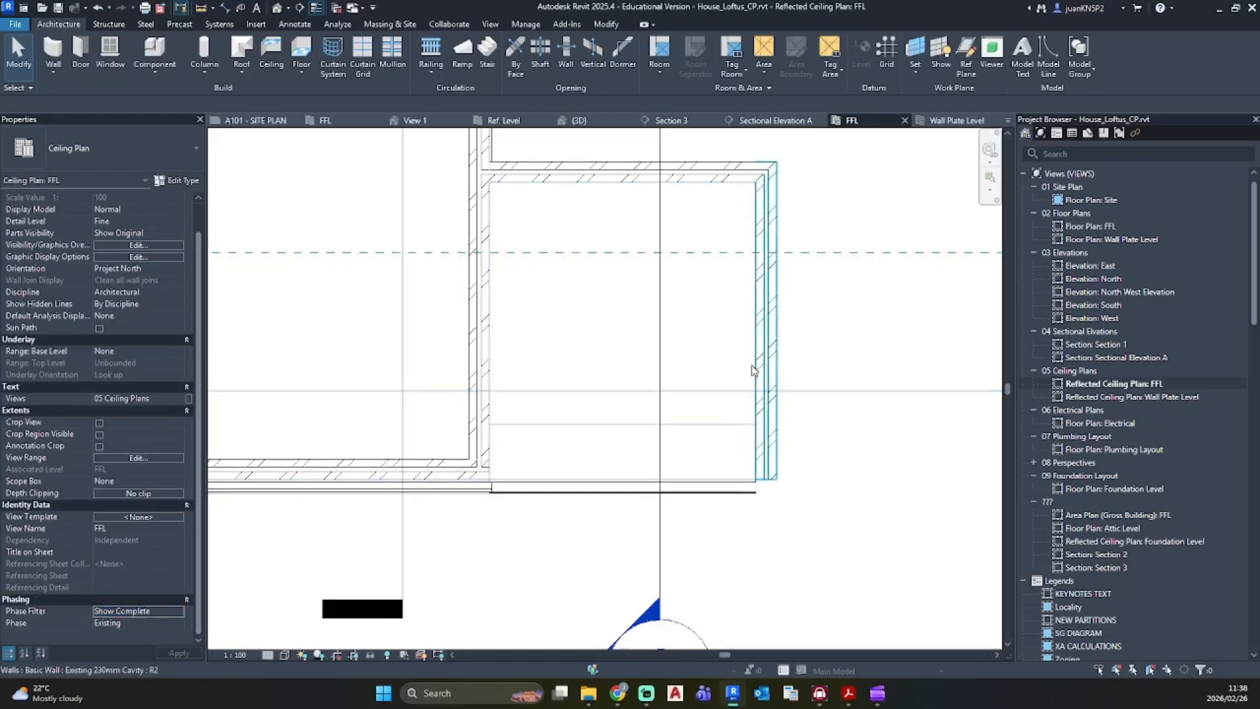
pyautogui.click(171, 609)
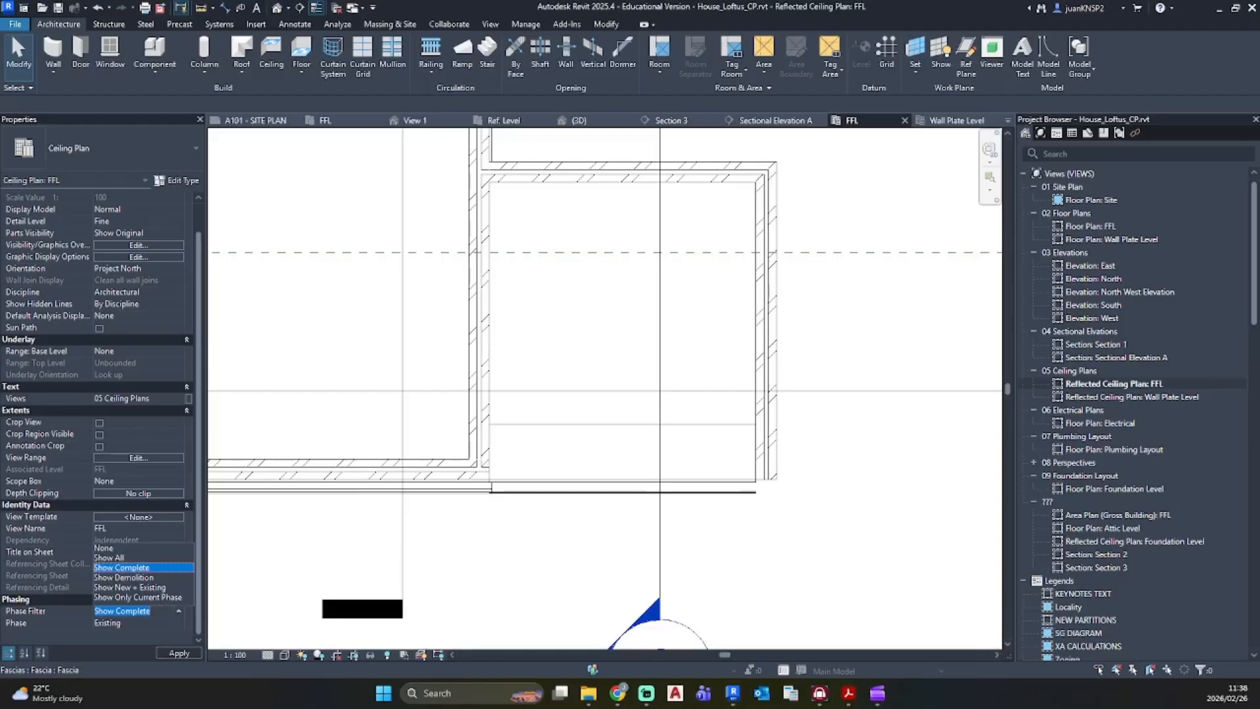
pyautogui.click(179, 616)
# Step: Set the cut plane offset in the FFL ceiling plan's view range to 2500 mm
pyautogui.click(147, 454)
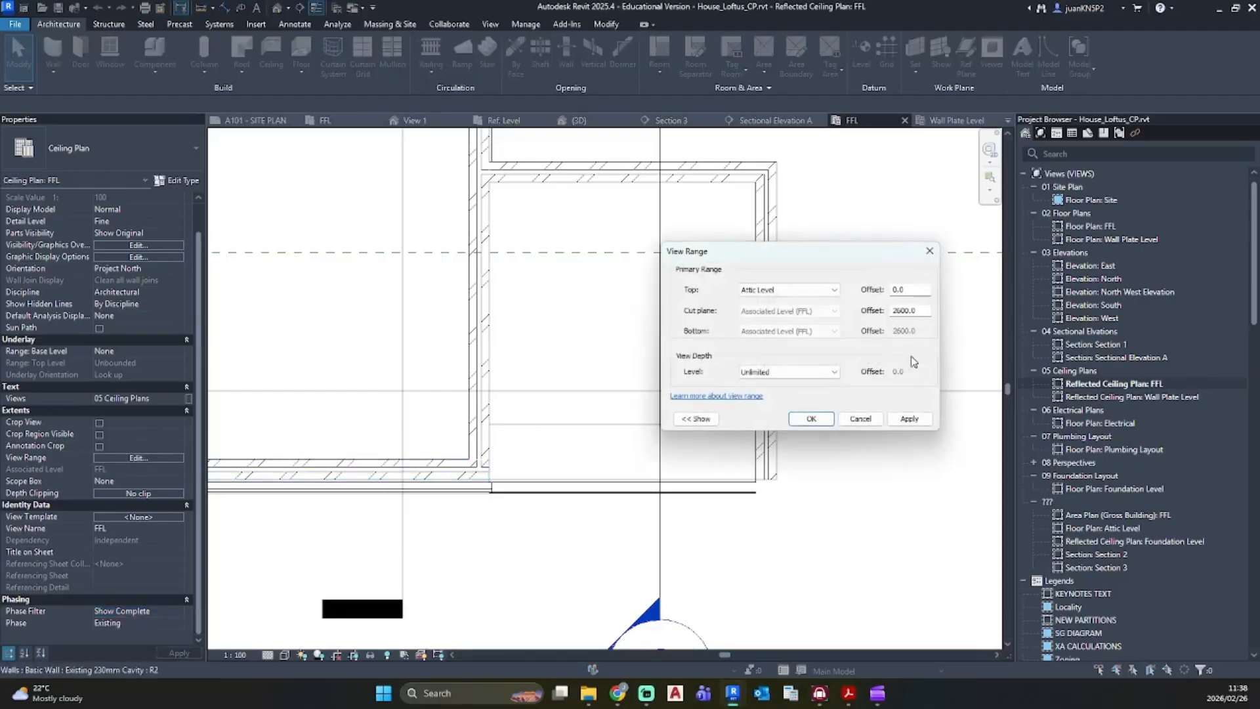
pyautogui.doubleClick(902, 310)
pyautogui.write('2500')
pyautogui.press('Return')
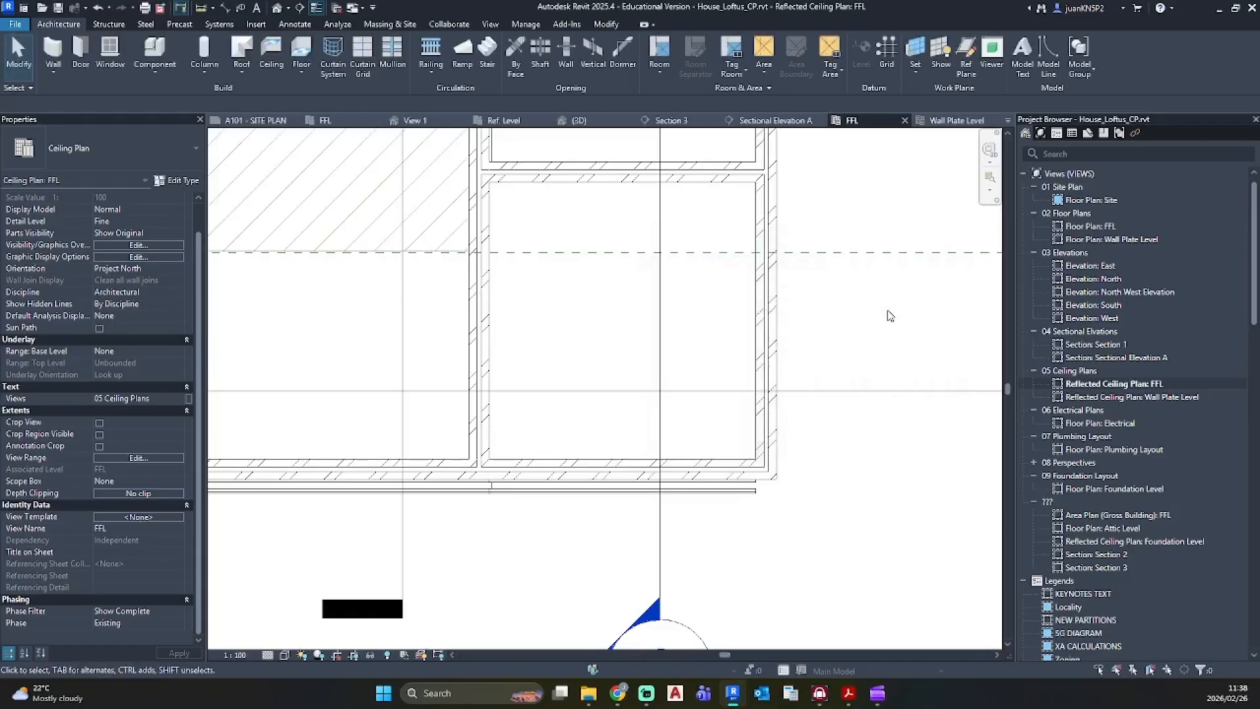
# Step: Look up the kitchen ceiling's height offset from its level in Section 3, and reopen the FFL ceiling plan
pyautogui.click(1116, 568)
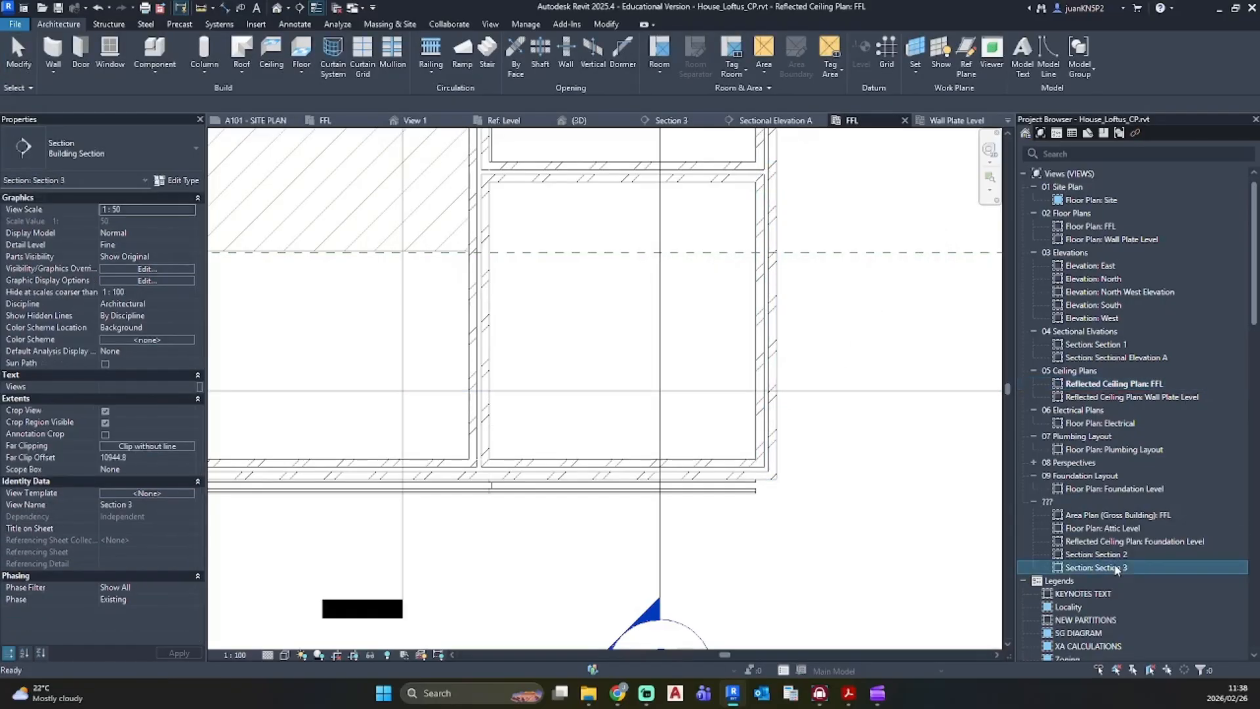
pyautogui.click(609, 354)
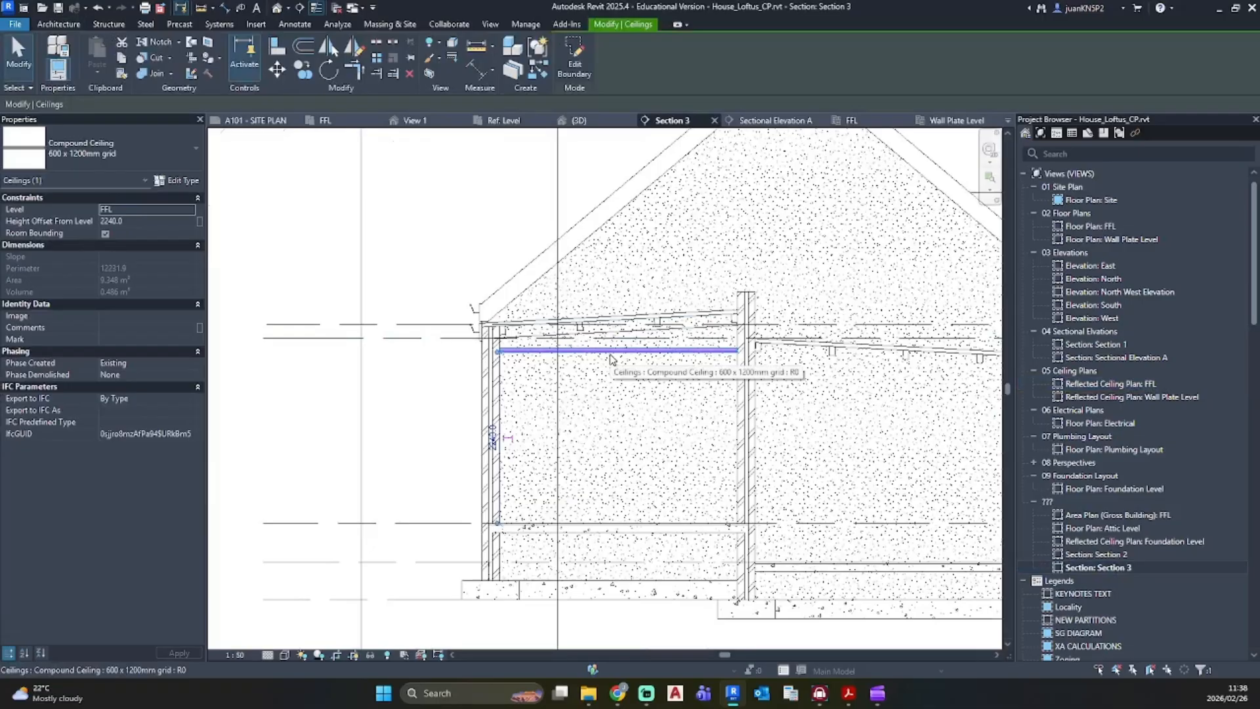
pyautogui.click(160, 225)
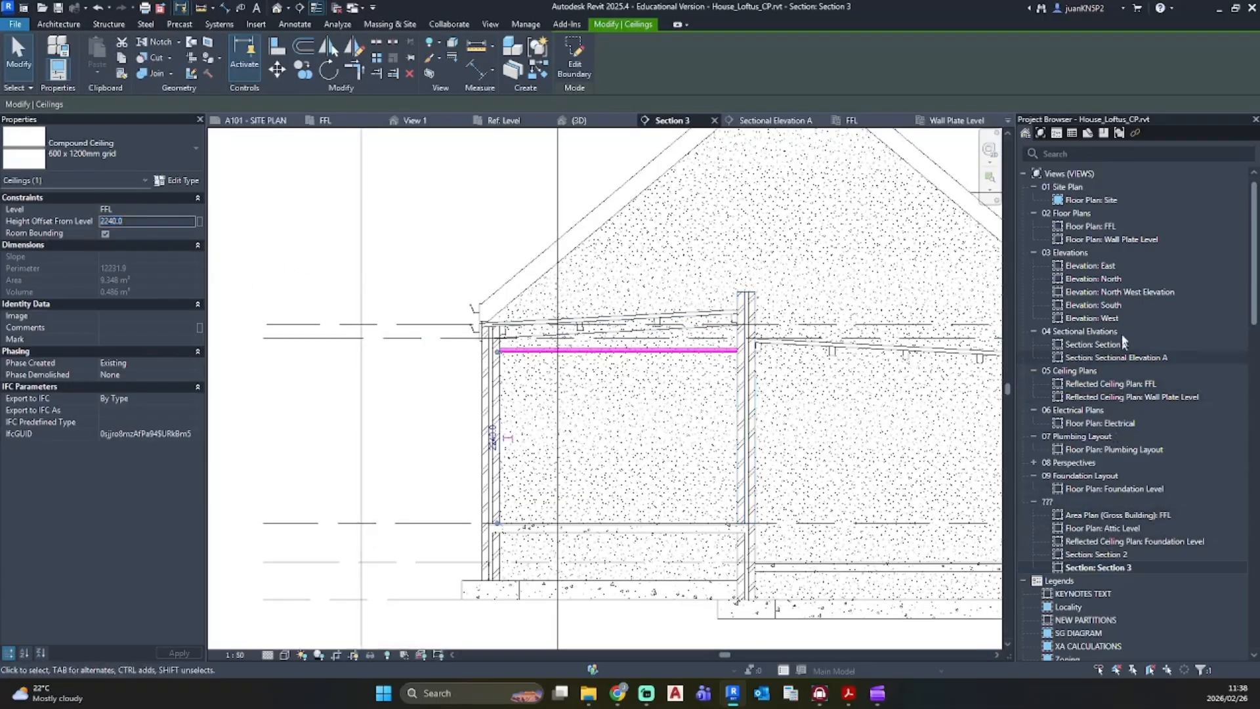
pyautogui.doubleClick(1123, 384)
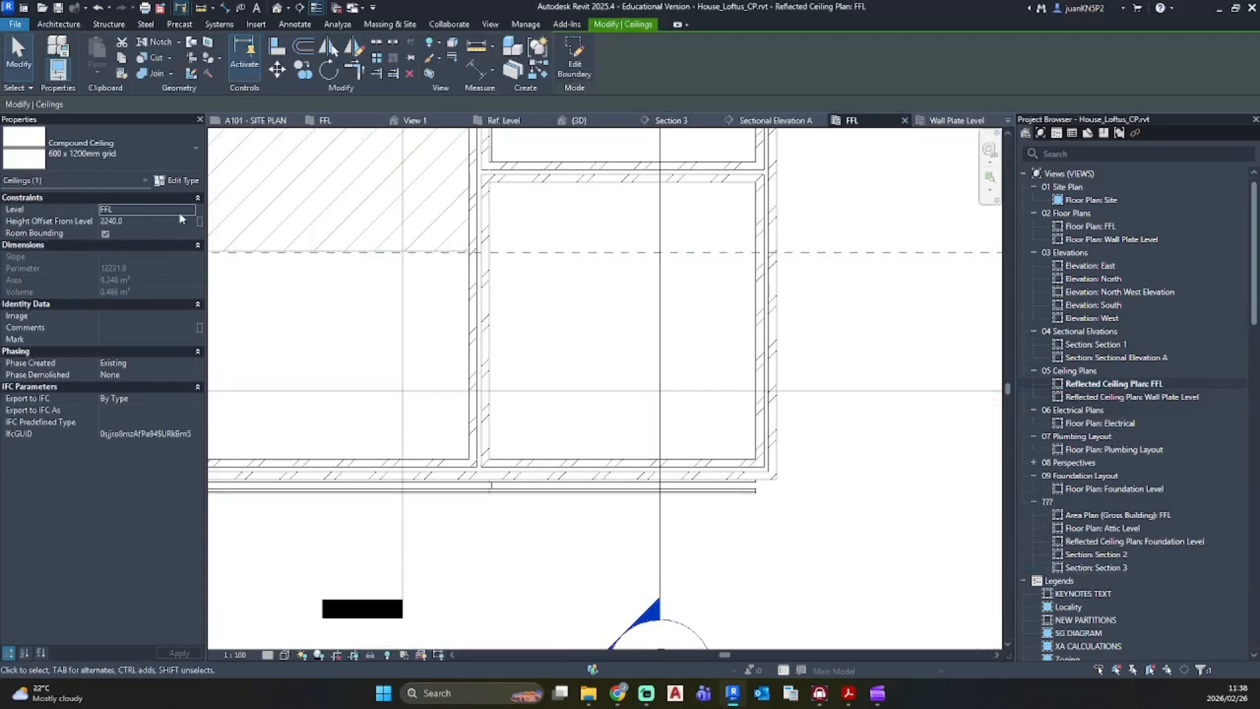
# Step: Match the FFL ceiling plan's cut plane to the kitchen ceiling by setting its offset to 2240 mm
pyautogui.press('Escape')
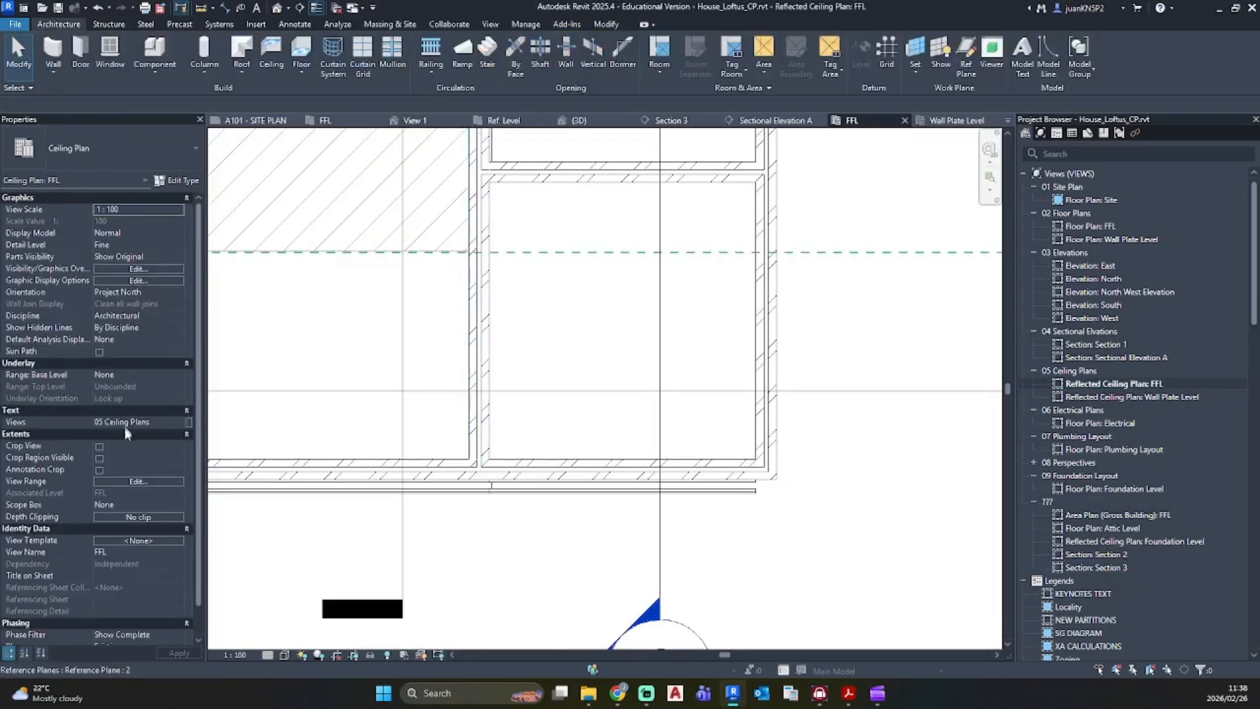
pyautogui.click(138, 482)
pyautogui.click(918, 310)
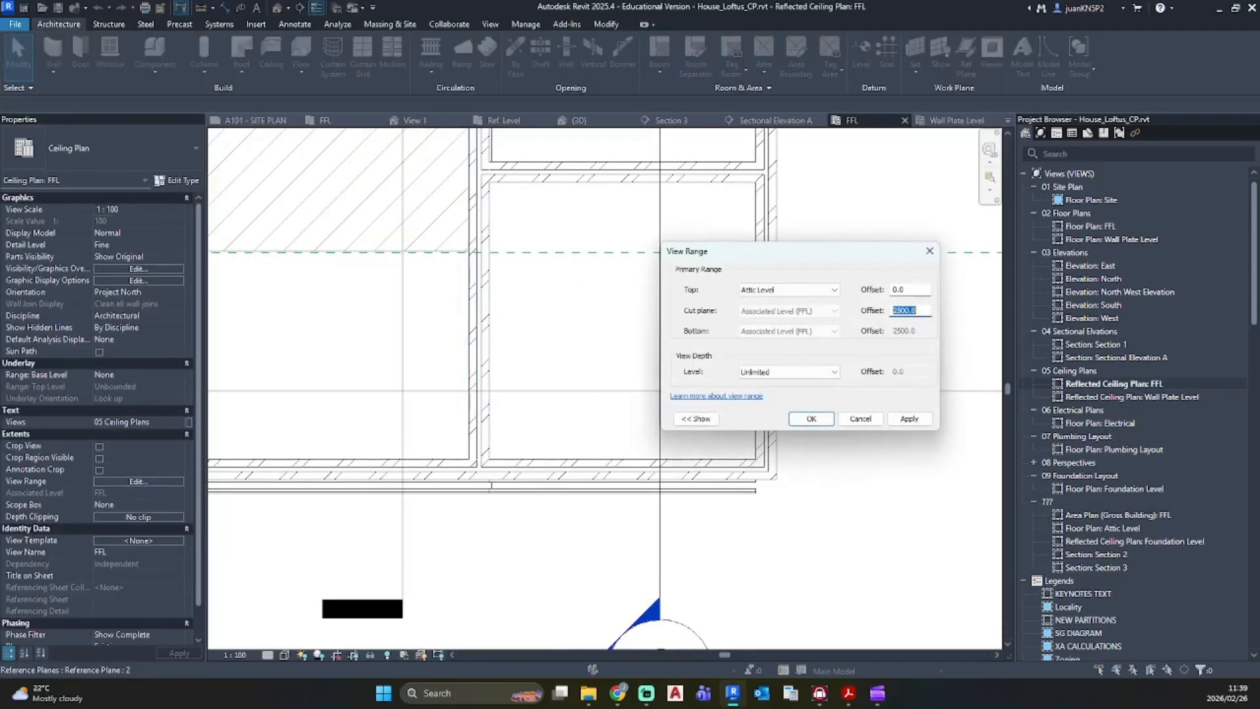
pyautogui.click(908, 418)
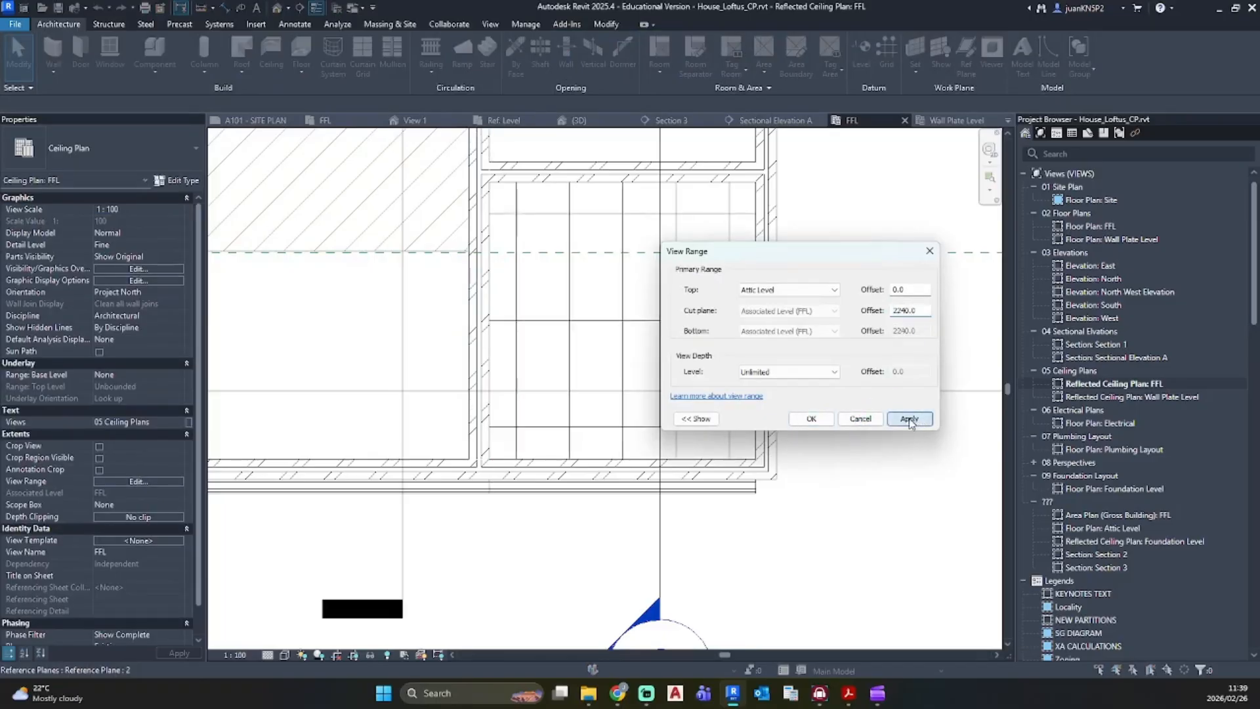
pyautogui.click(811, 419)
# Step: Duplicate the kitchen ceiling's 600 x 1200mm grid type as "Existing Kithcen Ceiling"
pyautogui.click(758, 284)
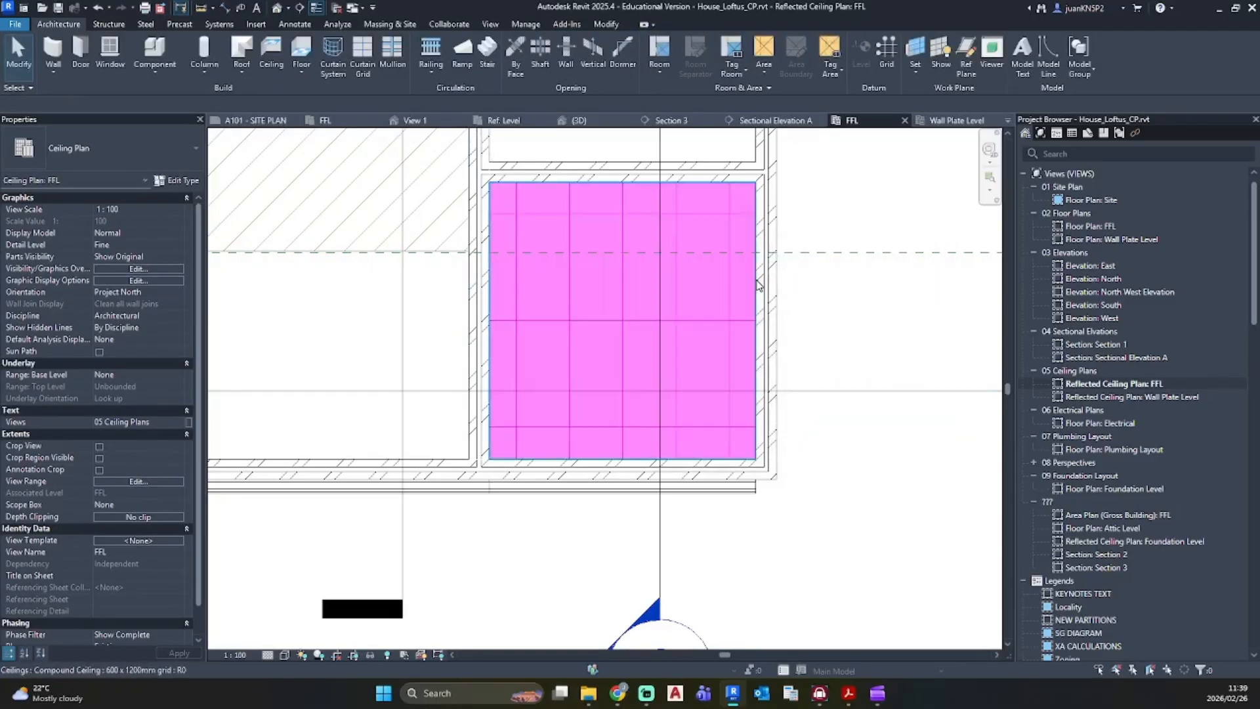
pyautogui.click(173, 180)
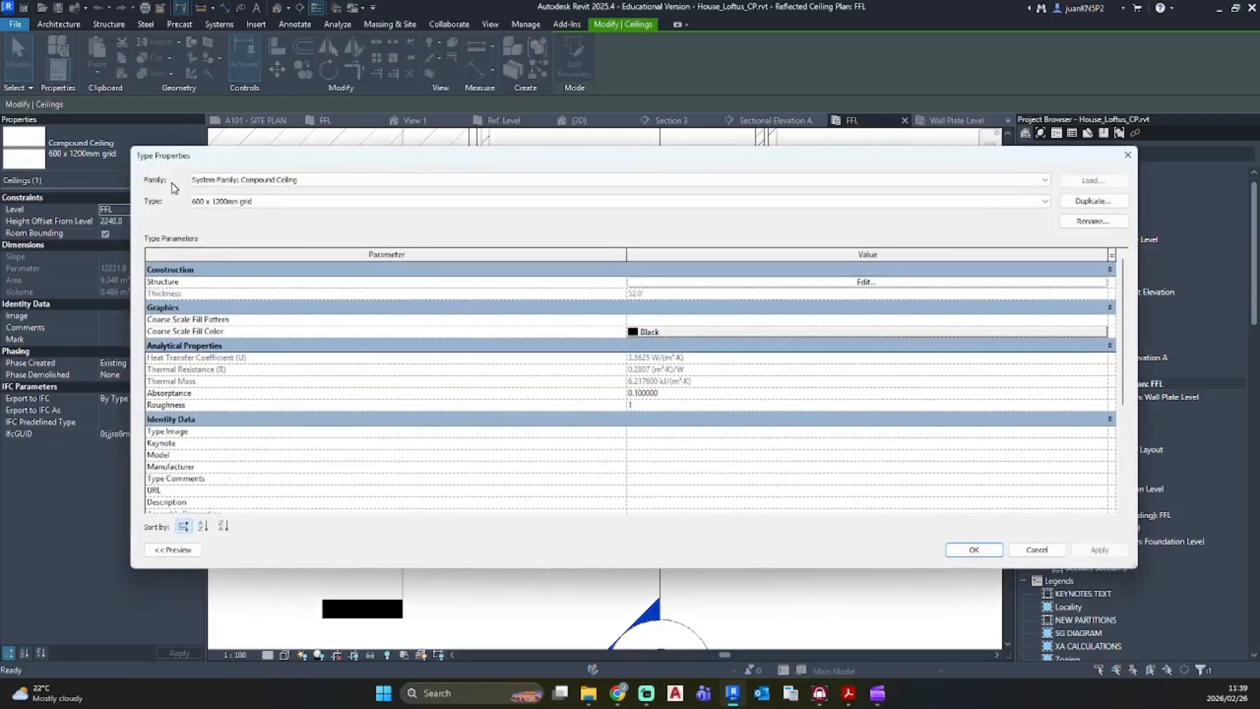
pyautogui.click(1091, 202)
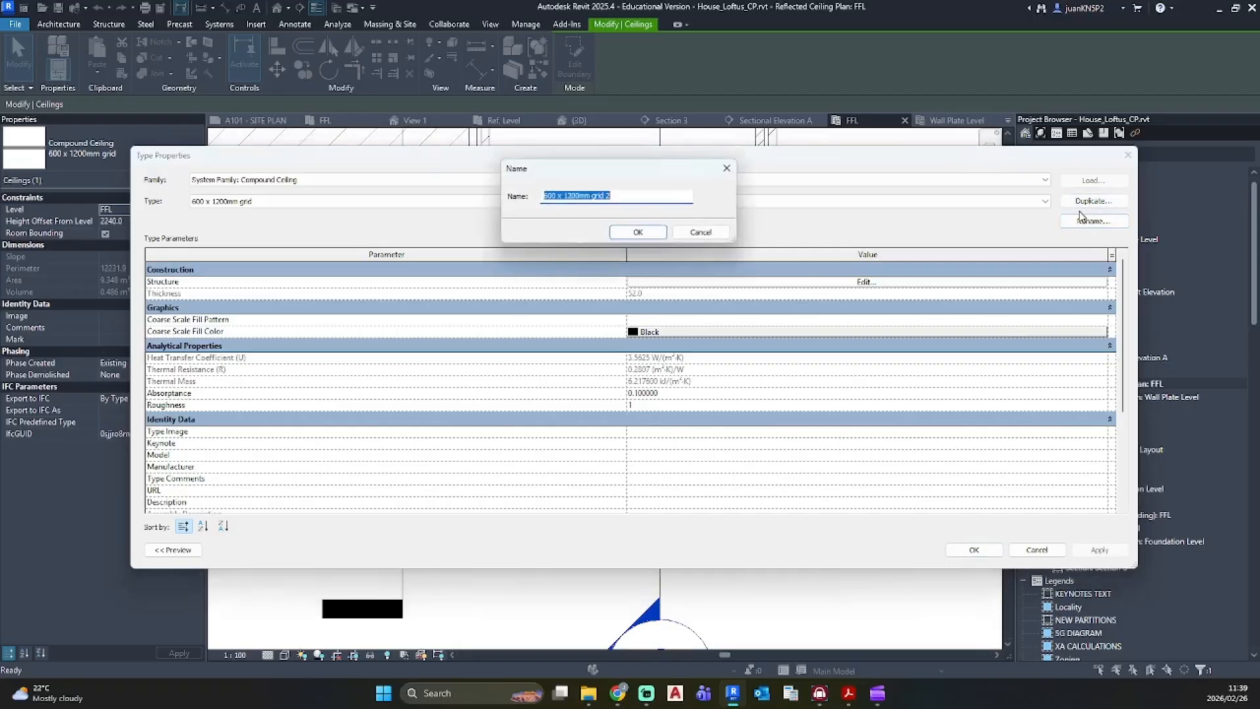
pyautogui.write('Existing Kithcen')
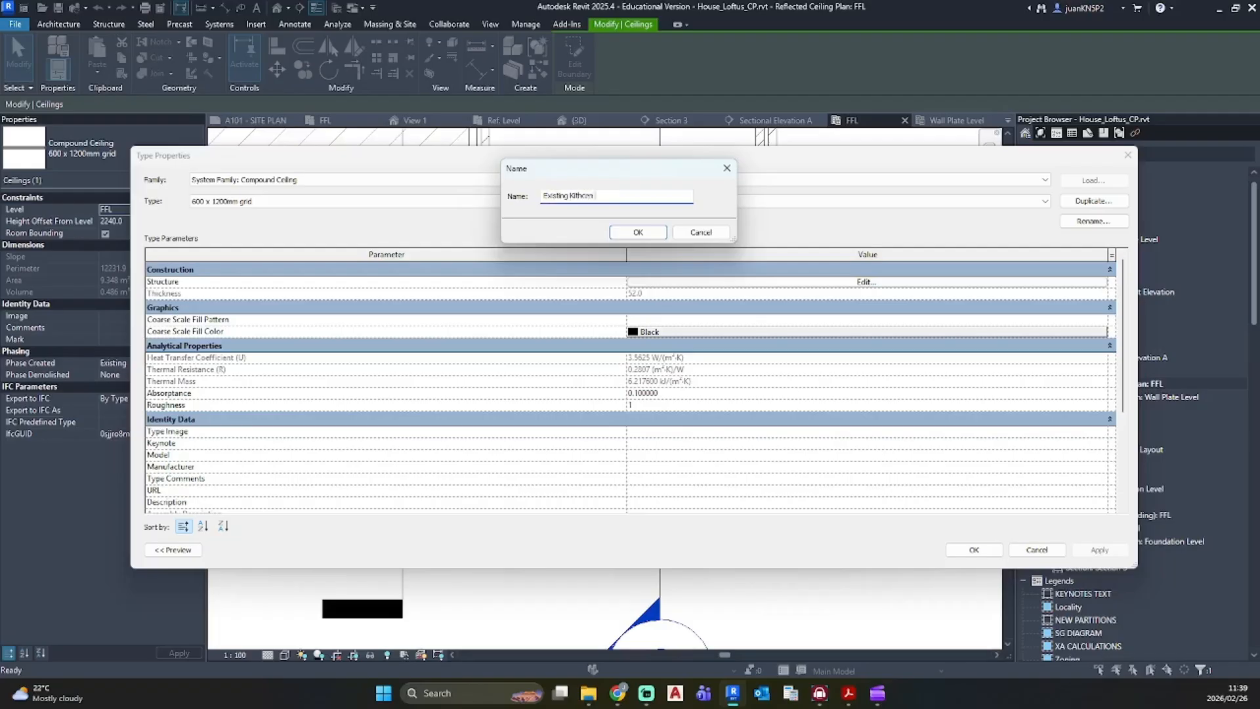
pyautogui.write('Ceiling')
pyautogui.press('Return')
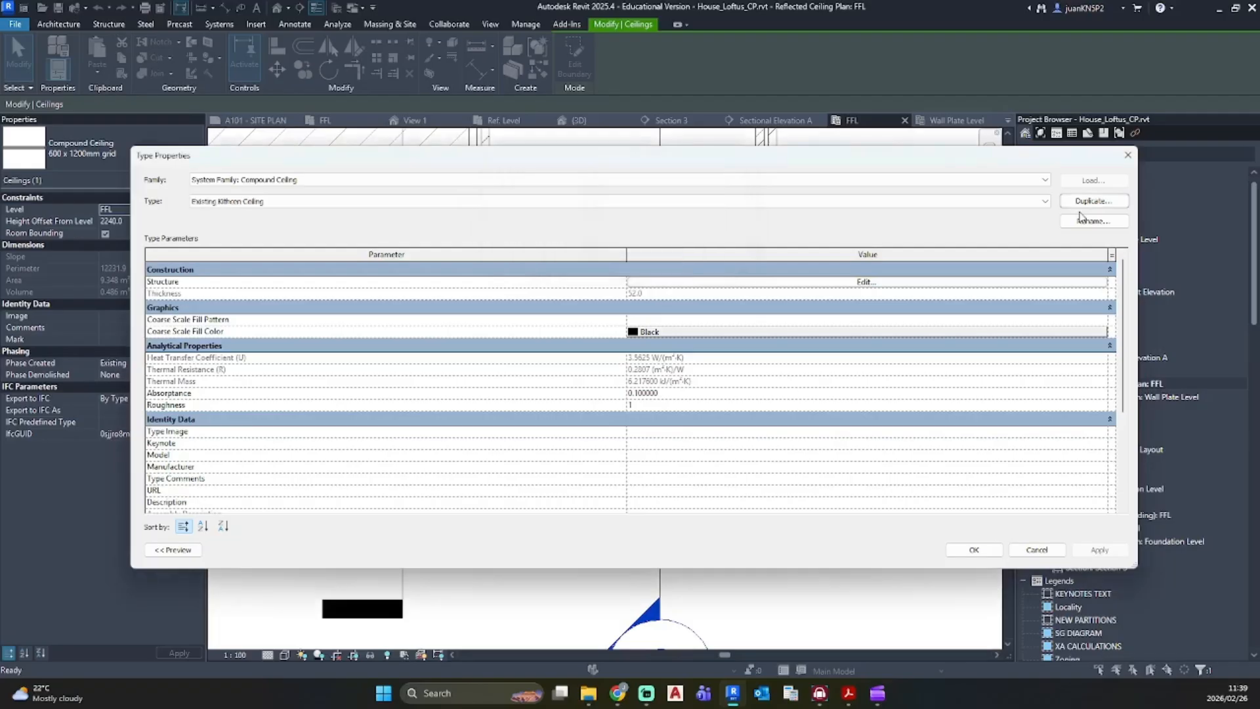
# Step: Make a 12 mm Finish 2 layer the only core layer in the kitchen ceiling type's assembly, deleting its structure layer
pyautogui.click(889, 283)
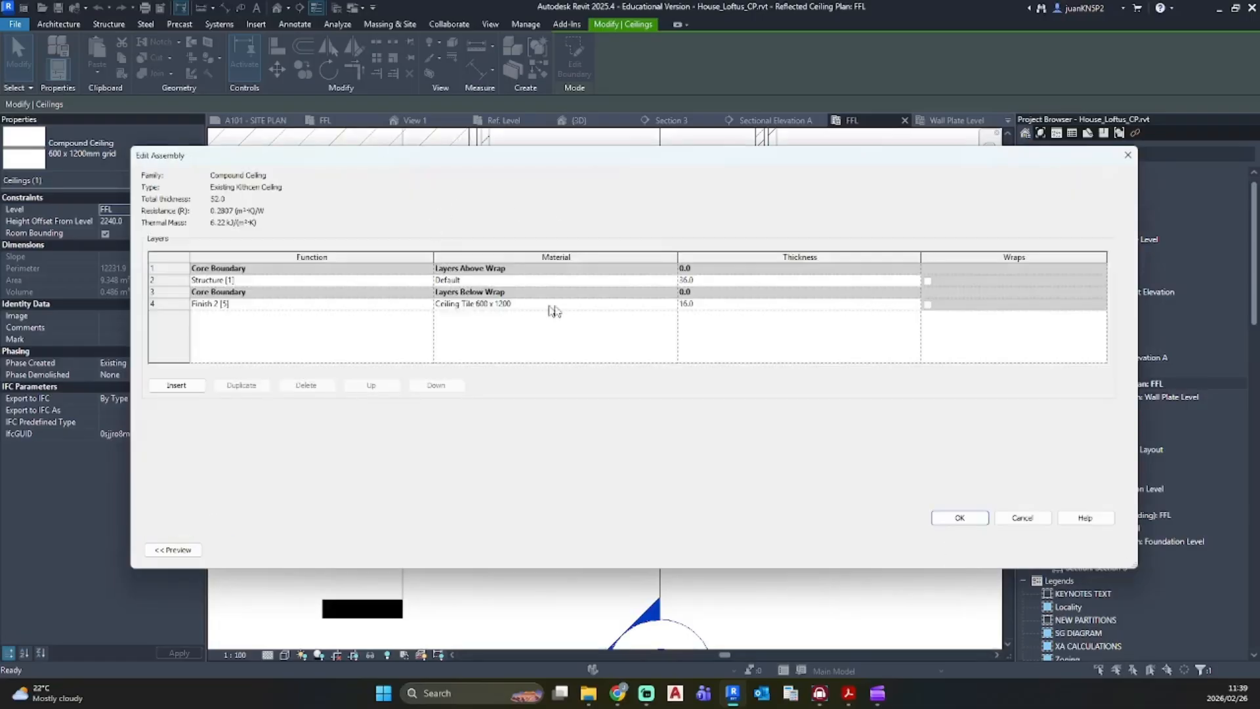
pyautogui.click(231, 281)
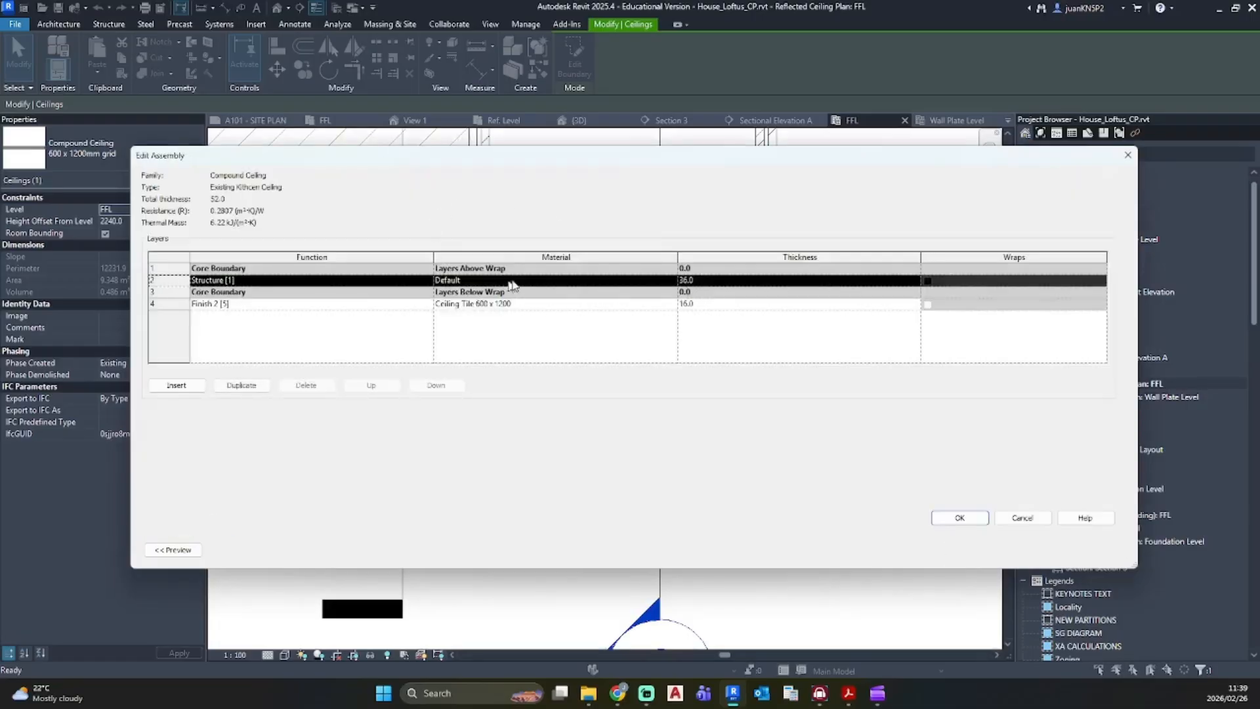
pyautogui.click(169, 305)
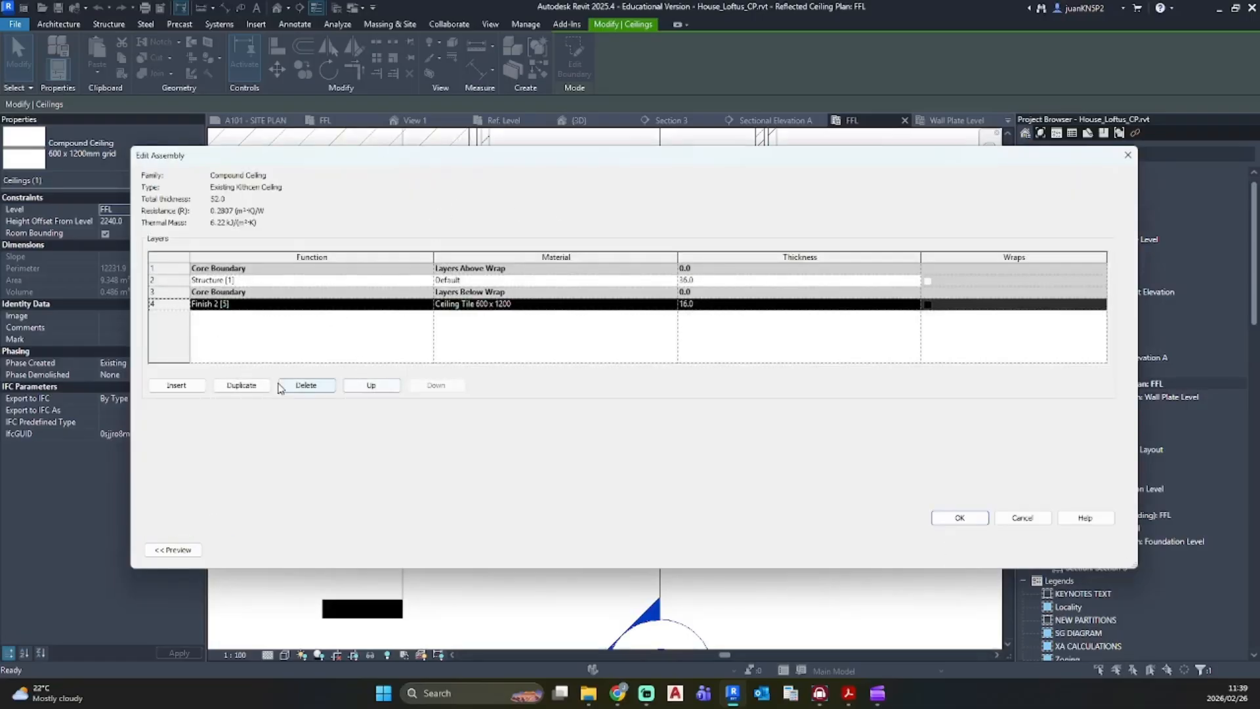
pyautogui.click(371, 385)
pyautogui.click(174, 281)
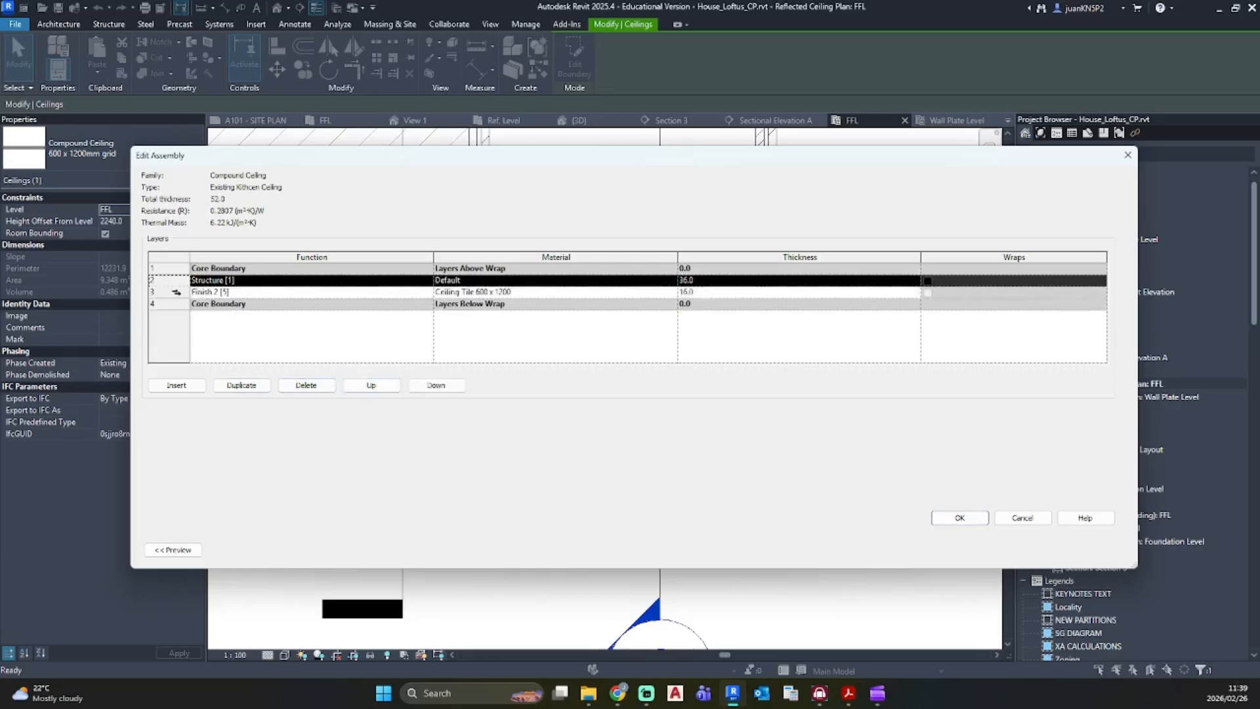
pyautogui.click(305, 385)
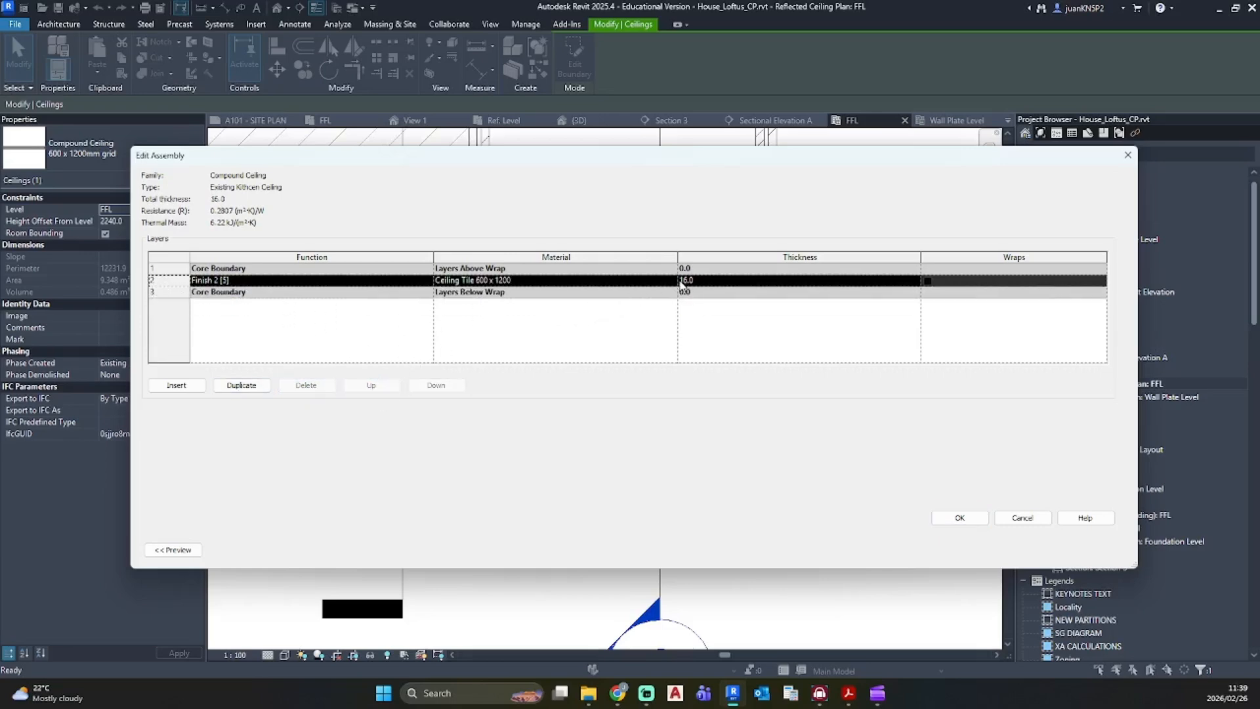
pyautogui.click(700, 282)
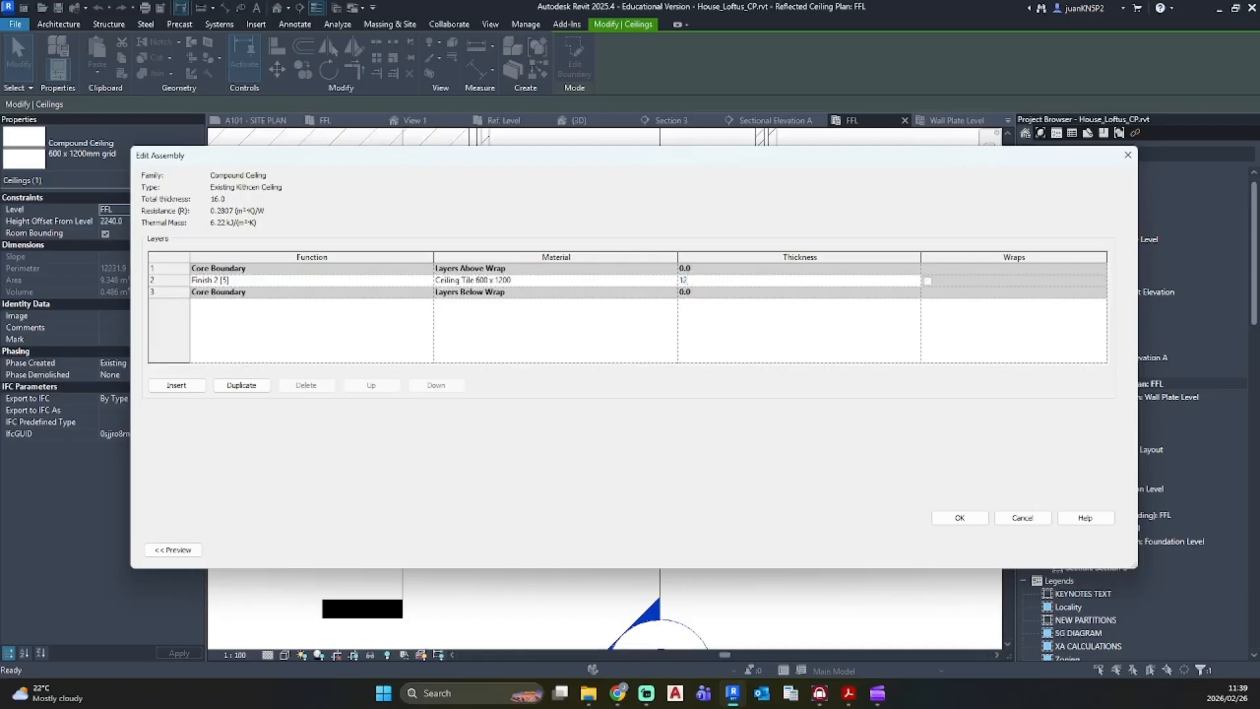
pyautogui.write('12')
# Step: Assign the Gypsum Wall Board material to the kitchen ceiling type's Finish 2 layer
pyautogui.click(666, 280)
pyautogui.click(671, 280)
pyautogui.scroll(8, 441, 361)
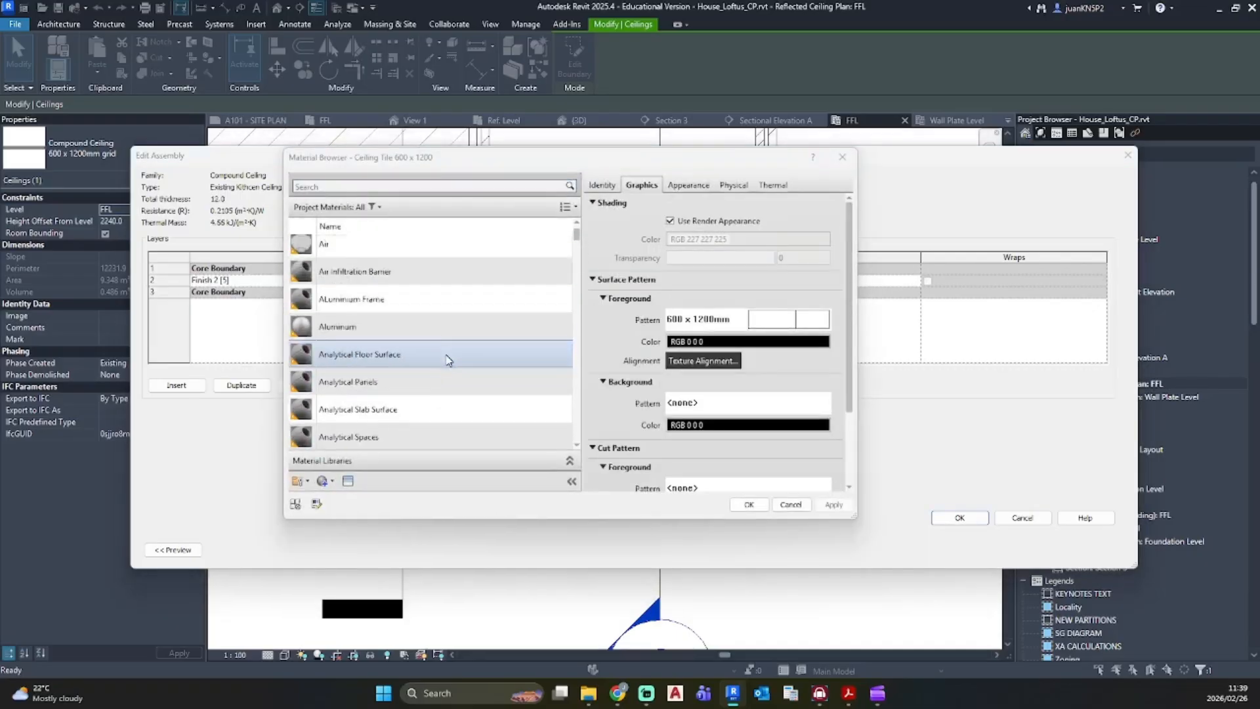
pyautogui.scroll(-10, 441, 366)
pyautogui.scroll(5, 428, 358)
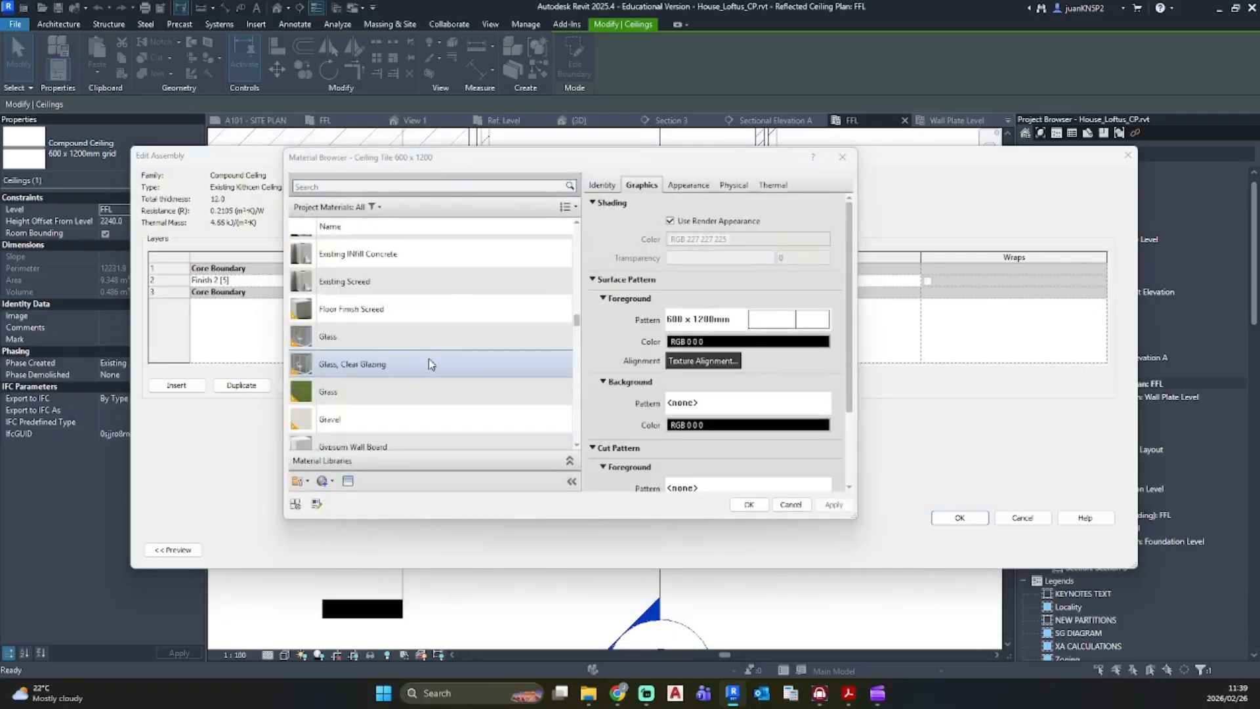
pyautogui.scroll(1, 400, 326)
pyautogui.scroll(1, 400, 327)
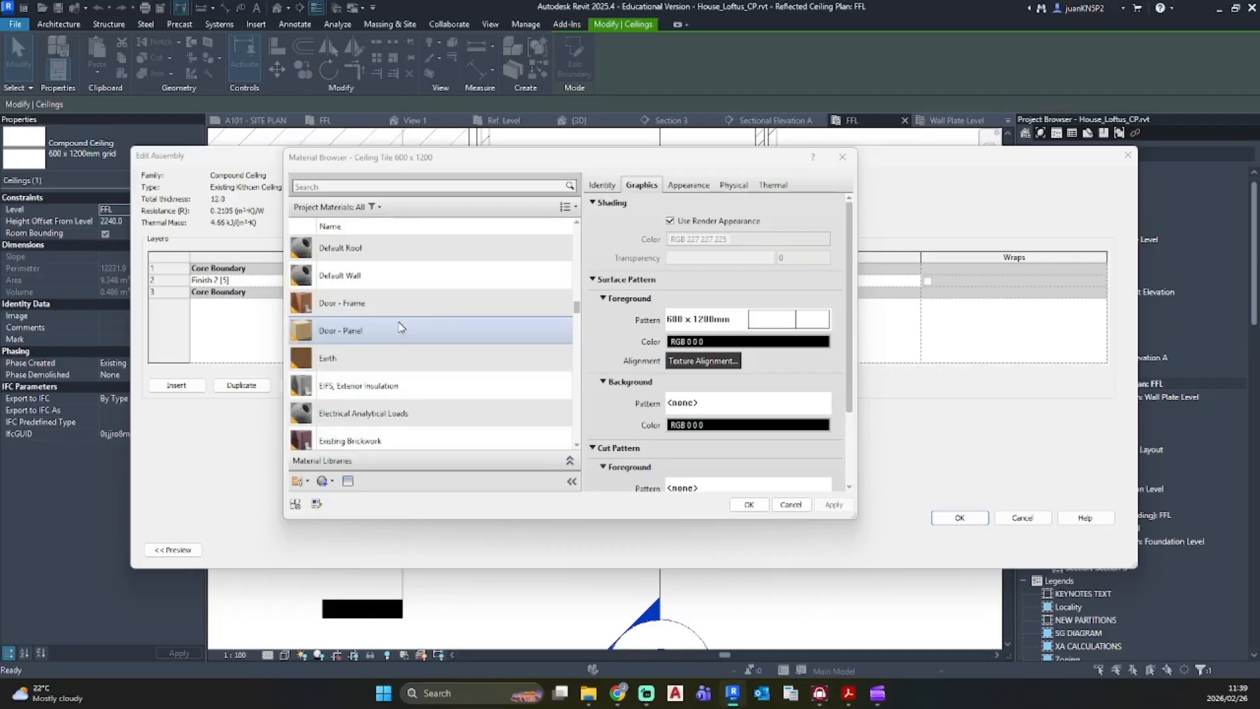
pyautogui.scroll(-2, 400, 326)
pyautogui.scroll(-2, 403, 329)
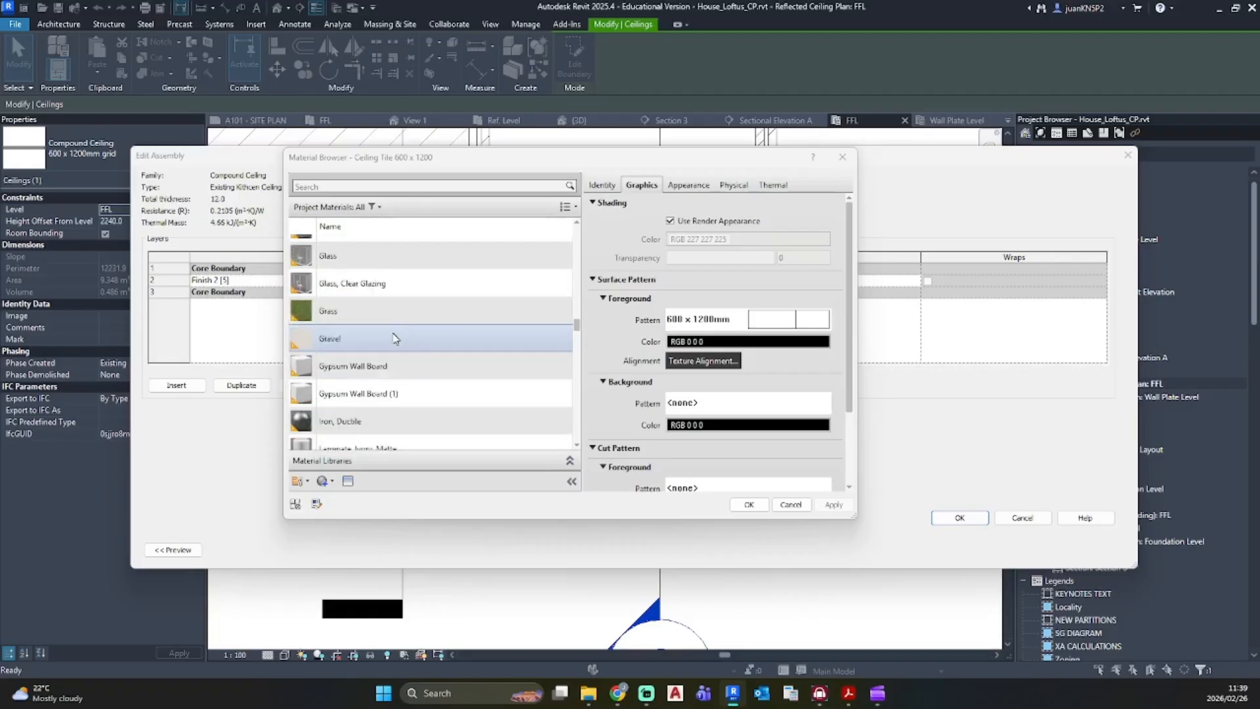
pyautogui.click(373, 363)
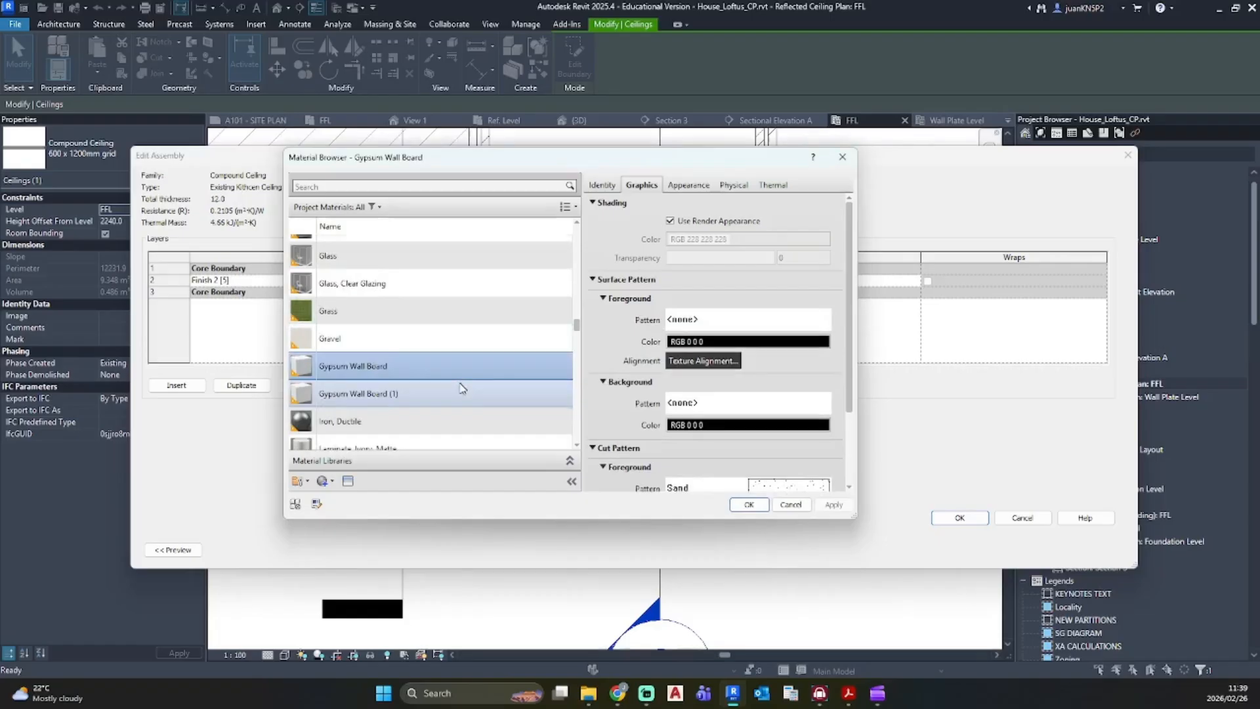
pyautogui.scroll(-3, 461, 387)
pyautogui.scroll(2, 461, 387)
pyautogui.scroll(-10, 461, 388)
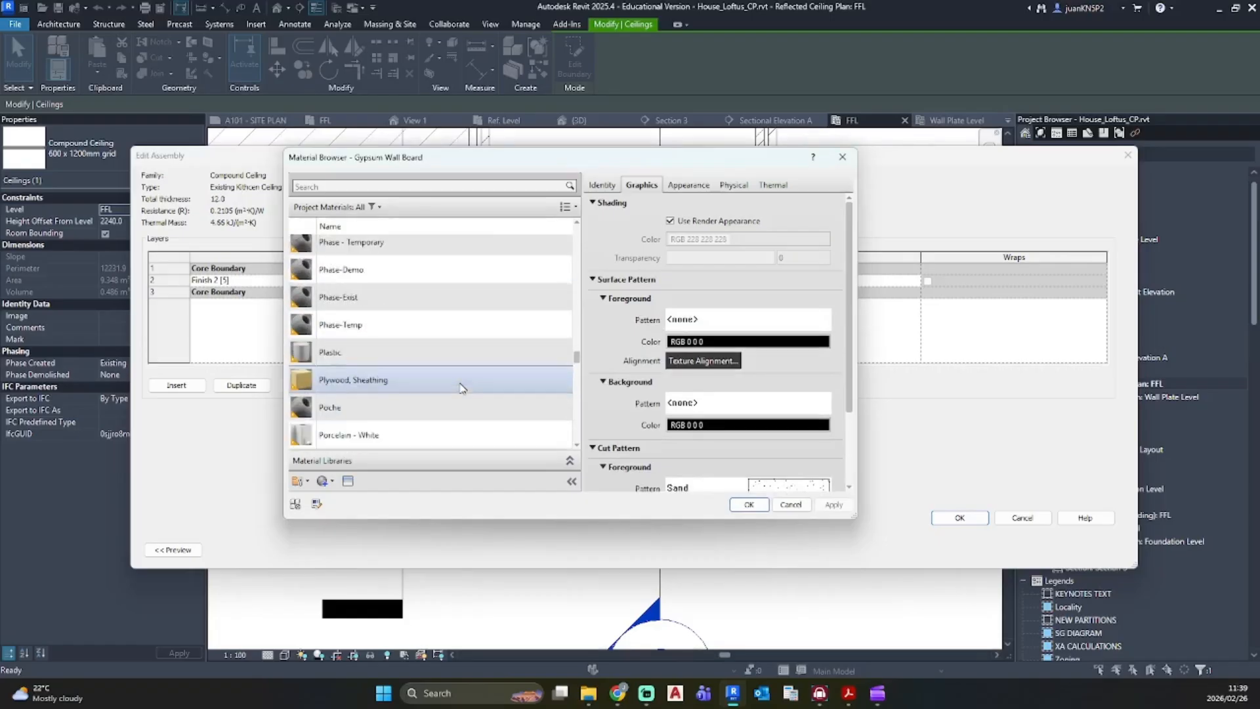
pyautogui.scroll(10, 461, 387)
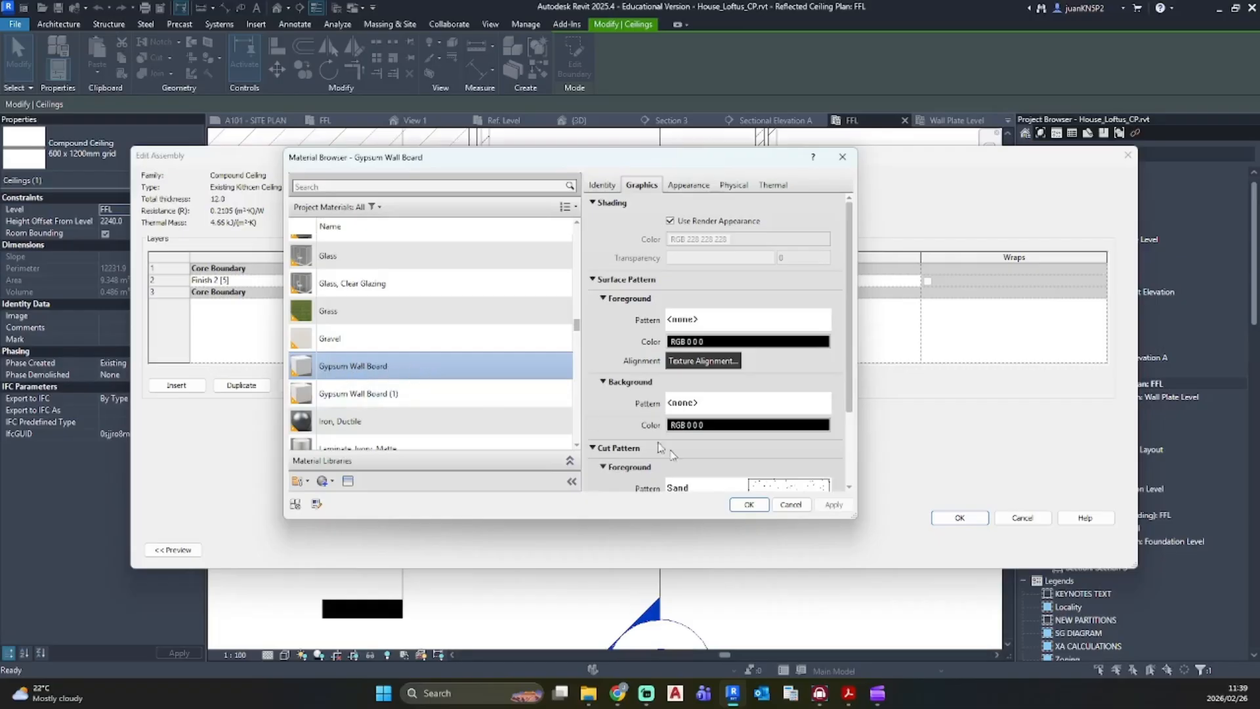
pyautogui.click(746, 505)
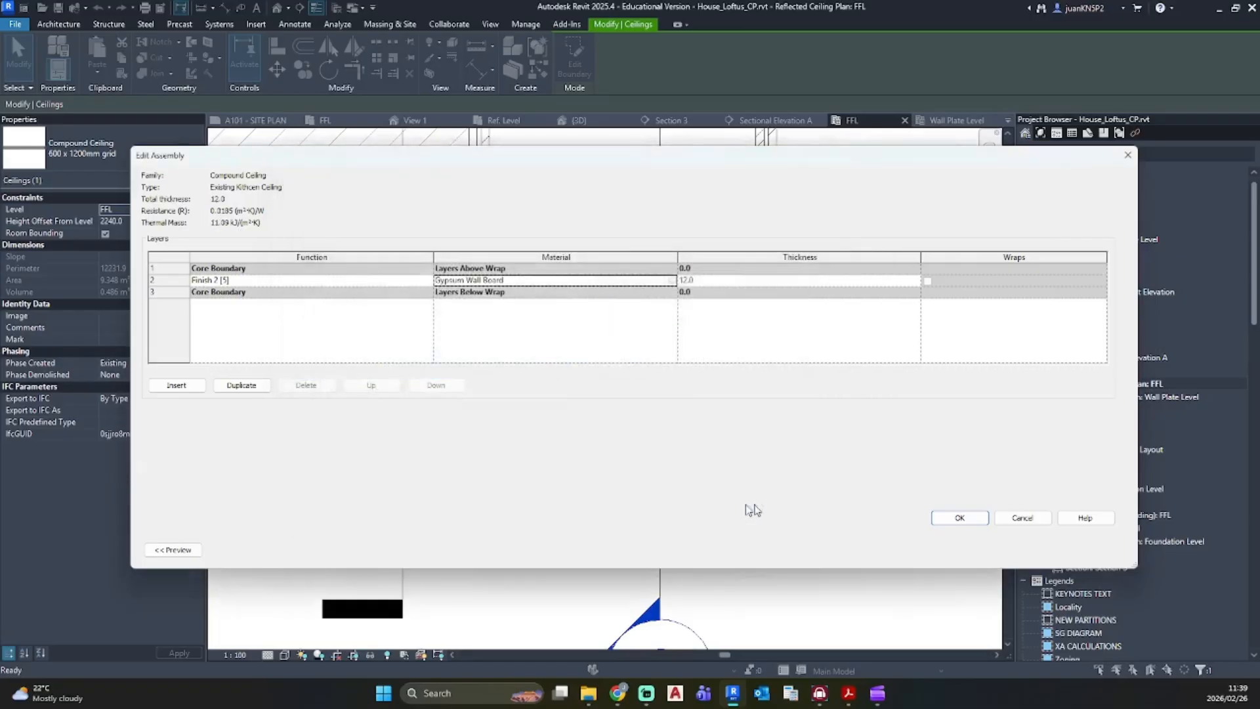
# Step: Give Gypsum Wall Board the Gypsum-Plaster foreground surface pattern and apply the edited type to the kitchen ceiling
pyautogui.click(673, 280)
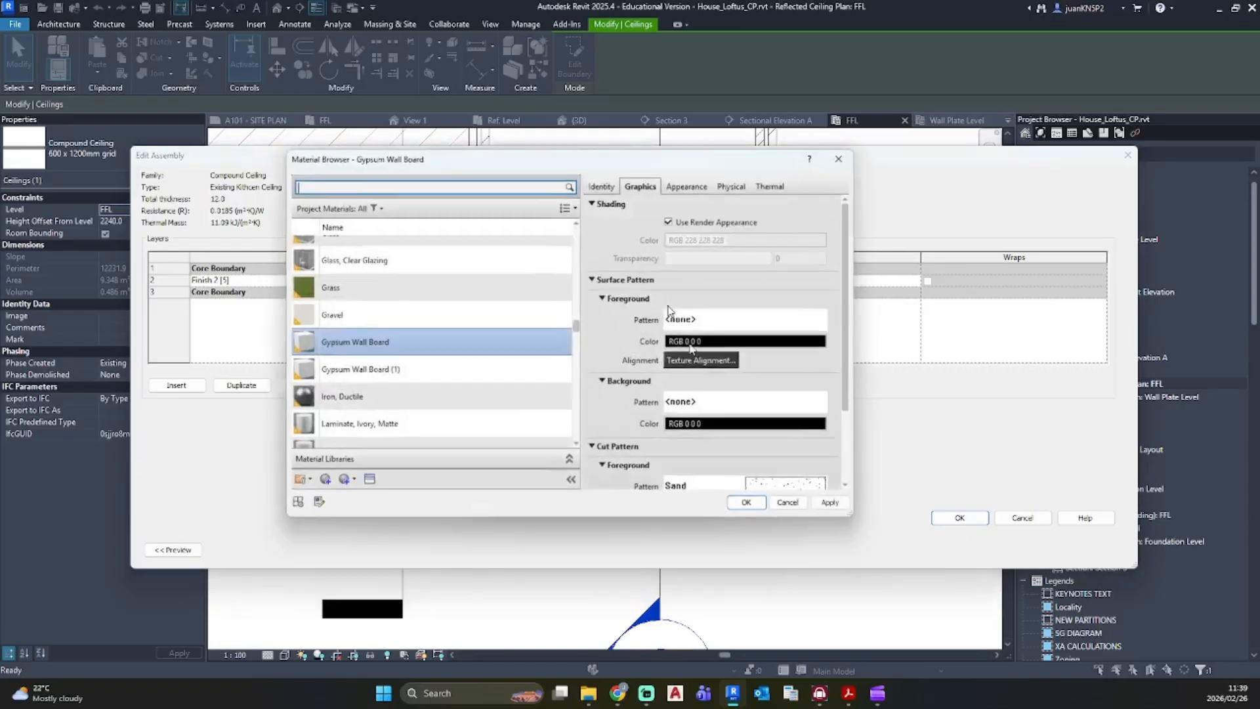
pyautogui.click(731, 320)
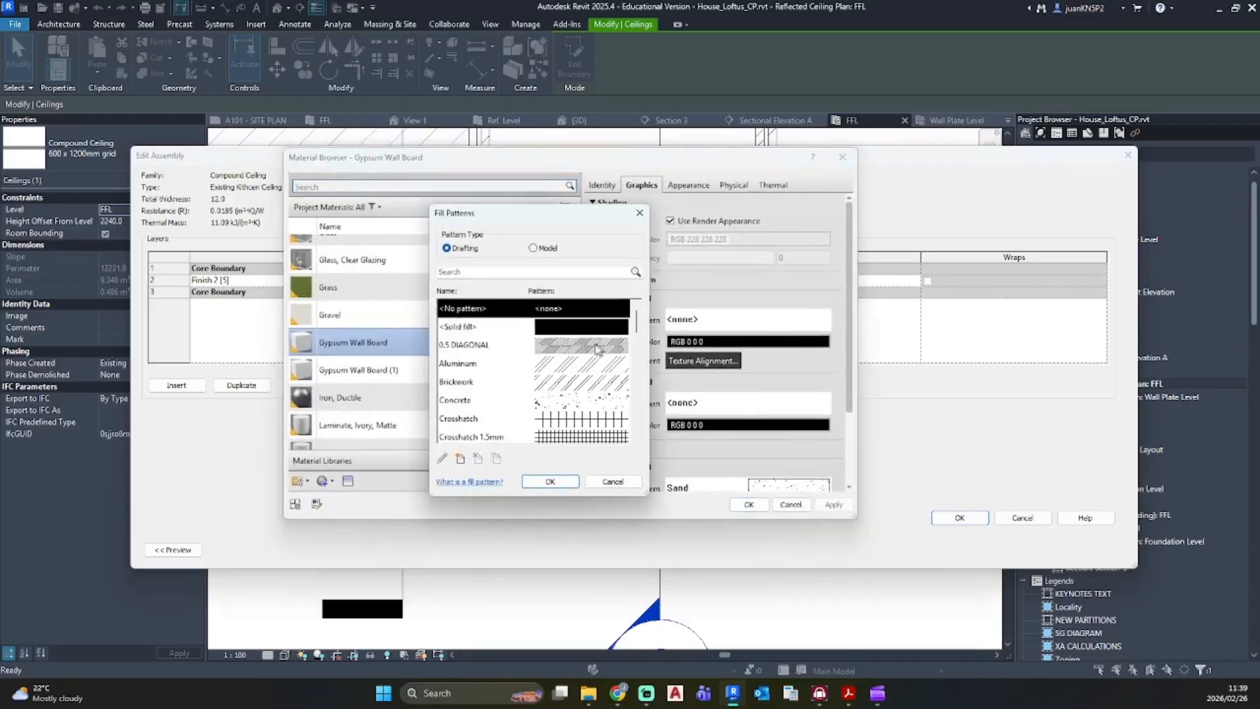
pyautogui.scroll(-7, 504, 406)
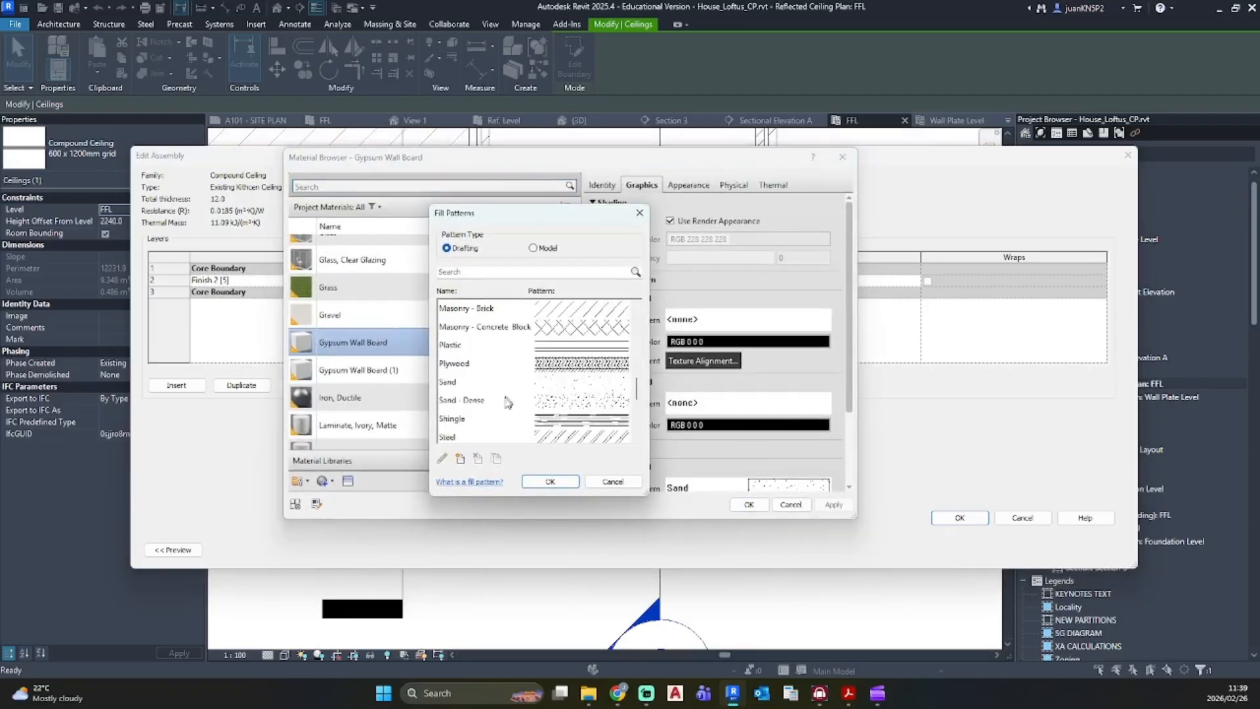
pyautogui.click(505, 401)
pyautogui.scroll(-2, 505, 403)
pyautogui.scroll(3, 514, 394)
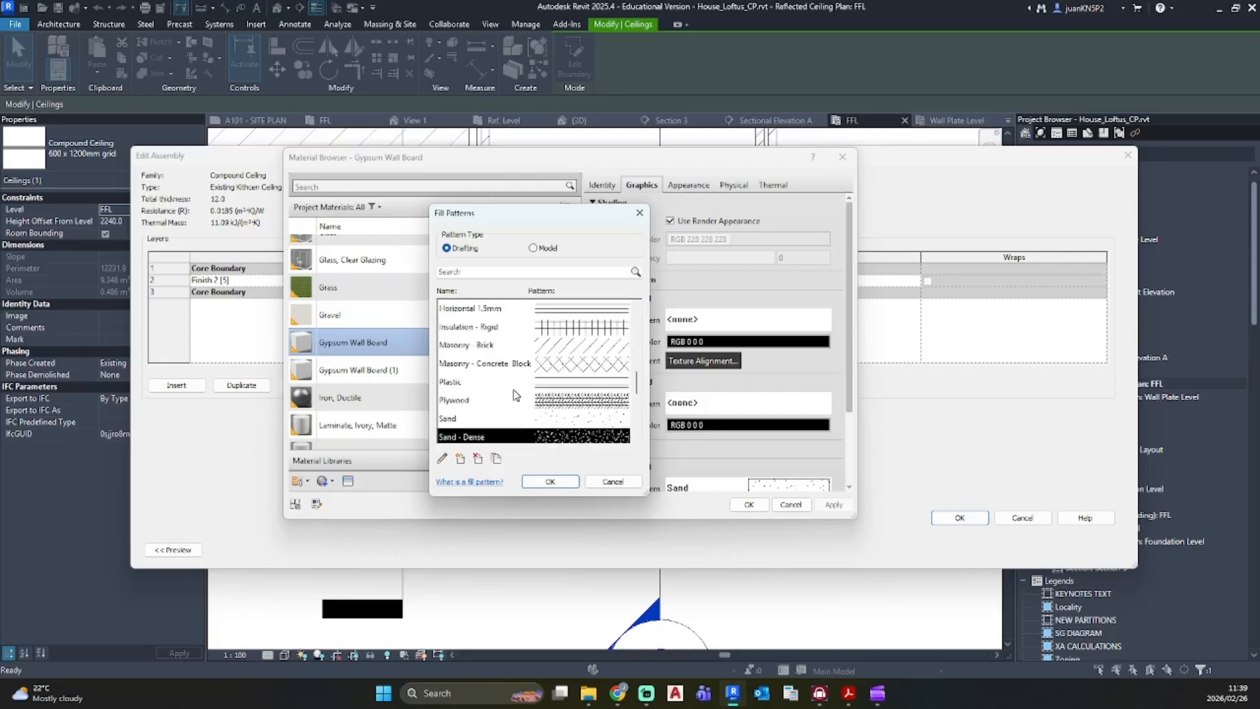
pyautogui.scroll(3, 514, 394)
pyautogui.click(515, 436)
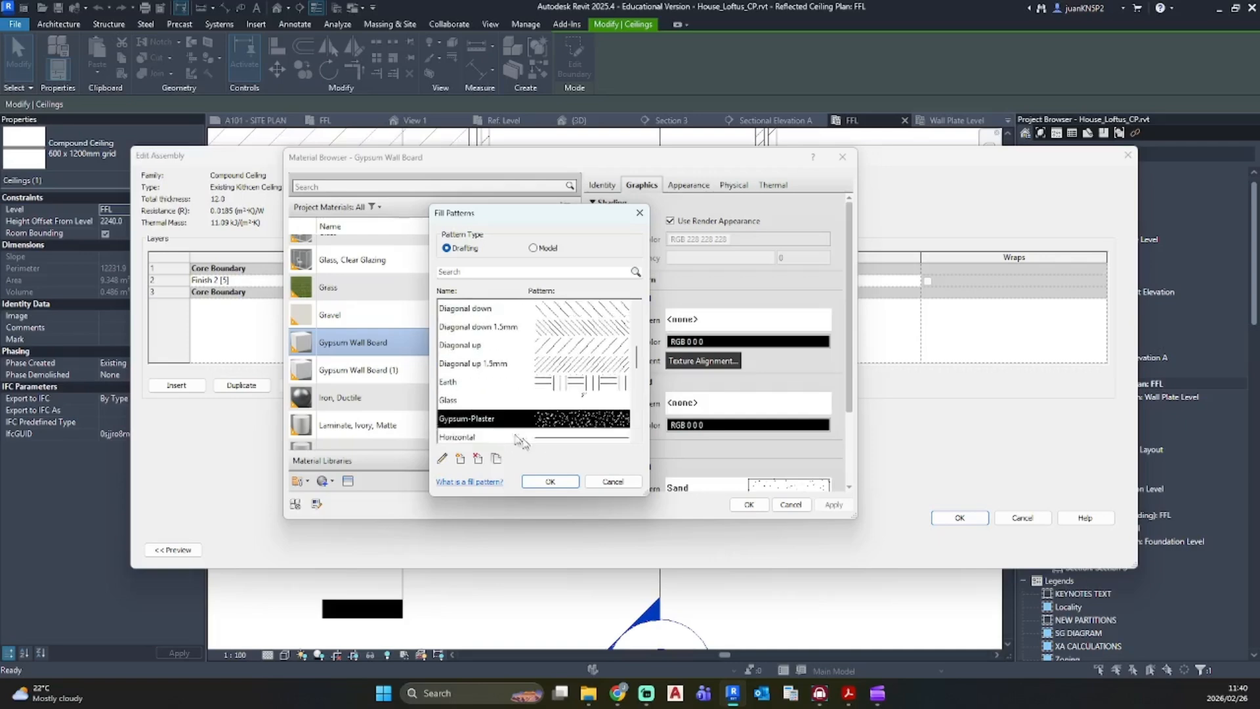
pyautogui.click(550, 481)
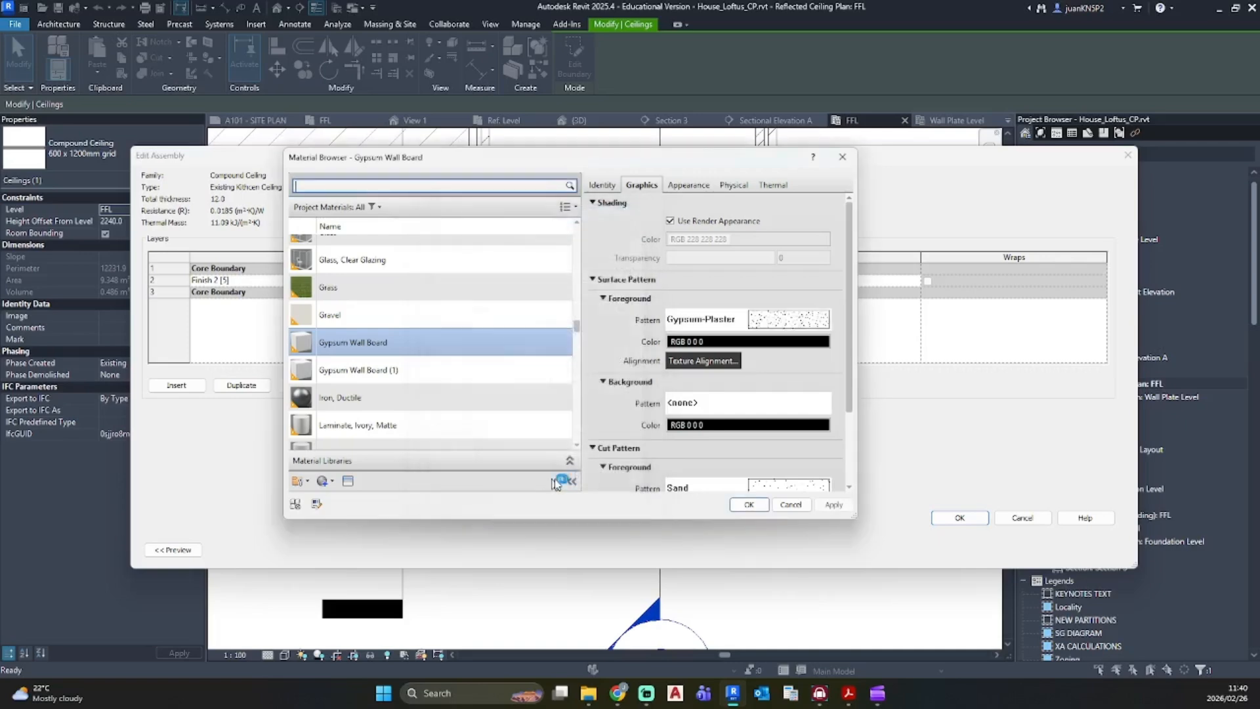
pyautogui.click(749, 506)
pyautogui.click(960, 517)
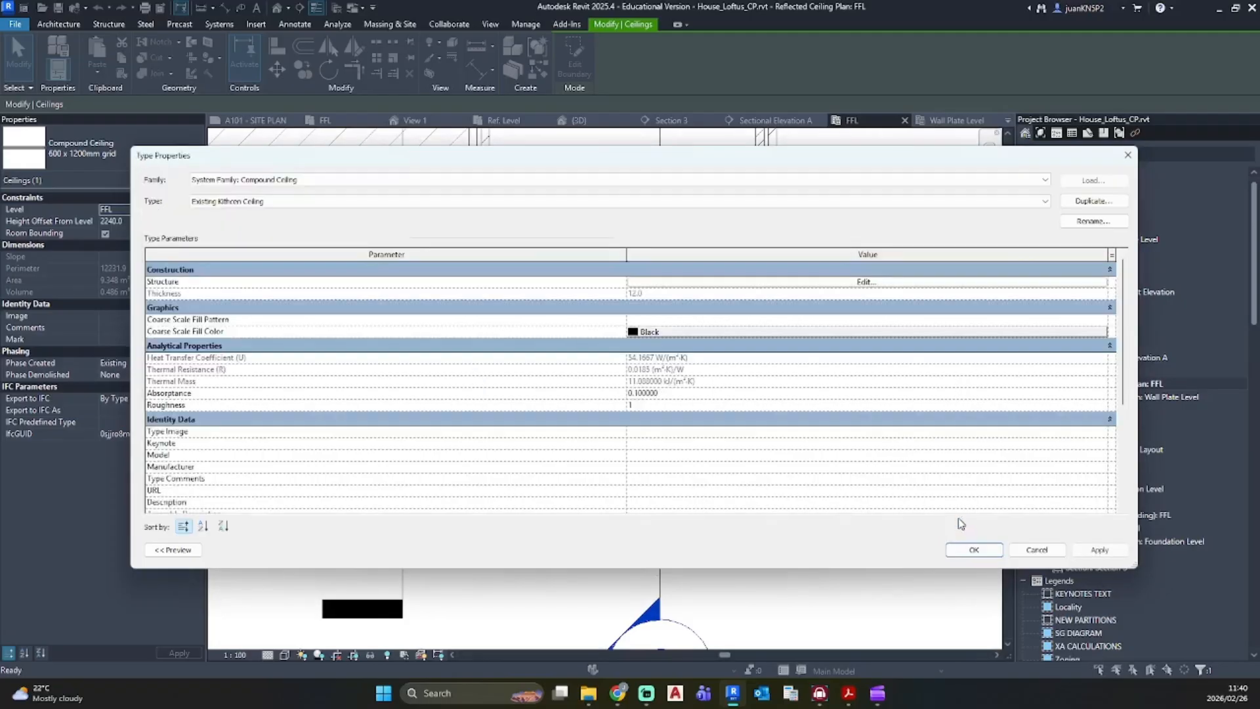
pyautogui.click(976, 551)
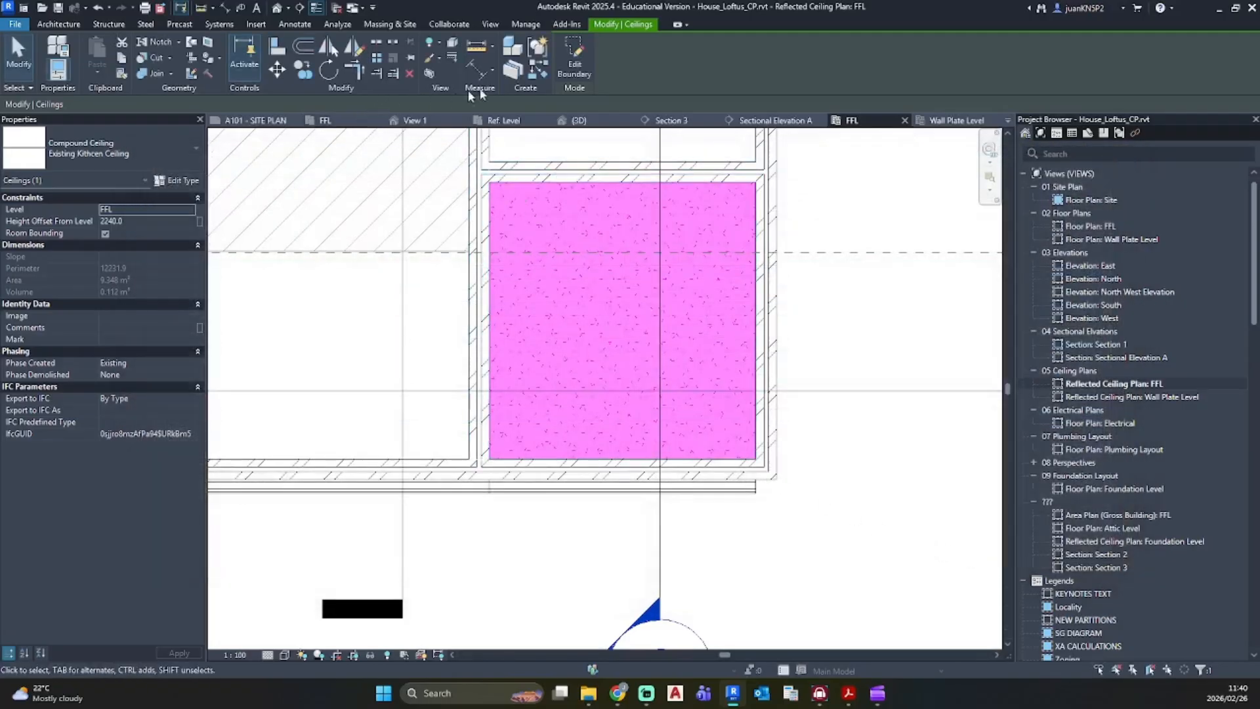
# Step: Edit the kitchen ceiling's boundary and draw a slope arrow about 3116 mm long down its middle, from the upper to the lower edge
pyautogui.click(575, 60)
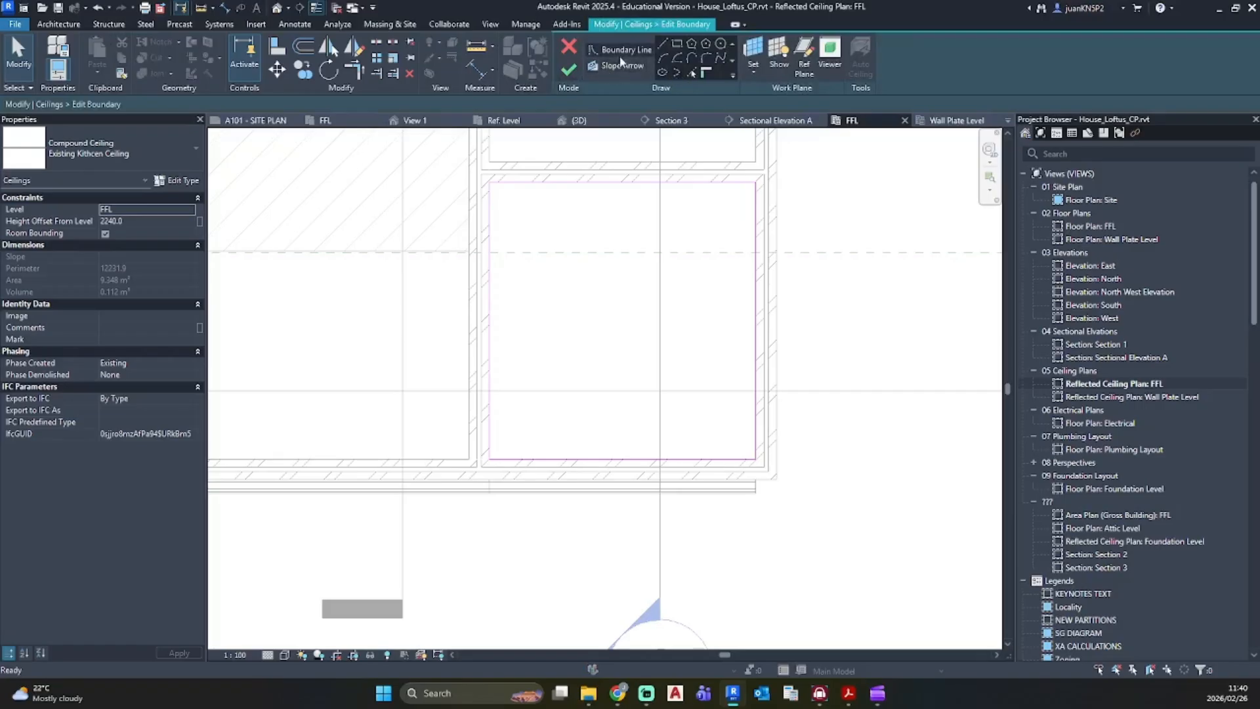
pyautogui.click(609, 66)
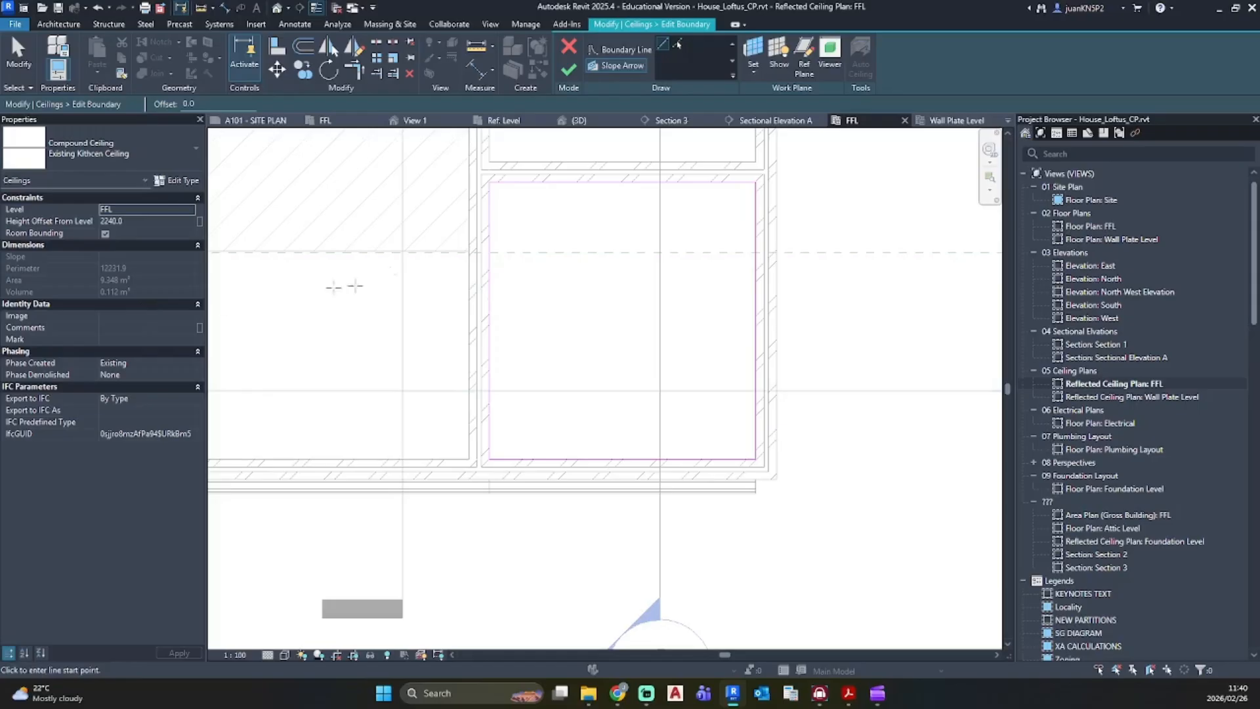
pyautogui.click(625, 182)
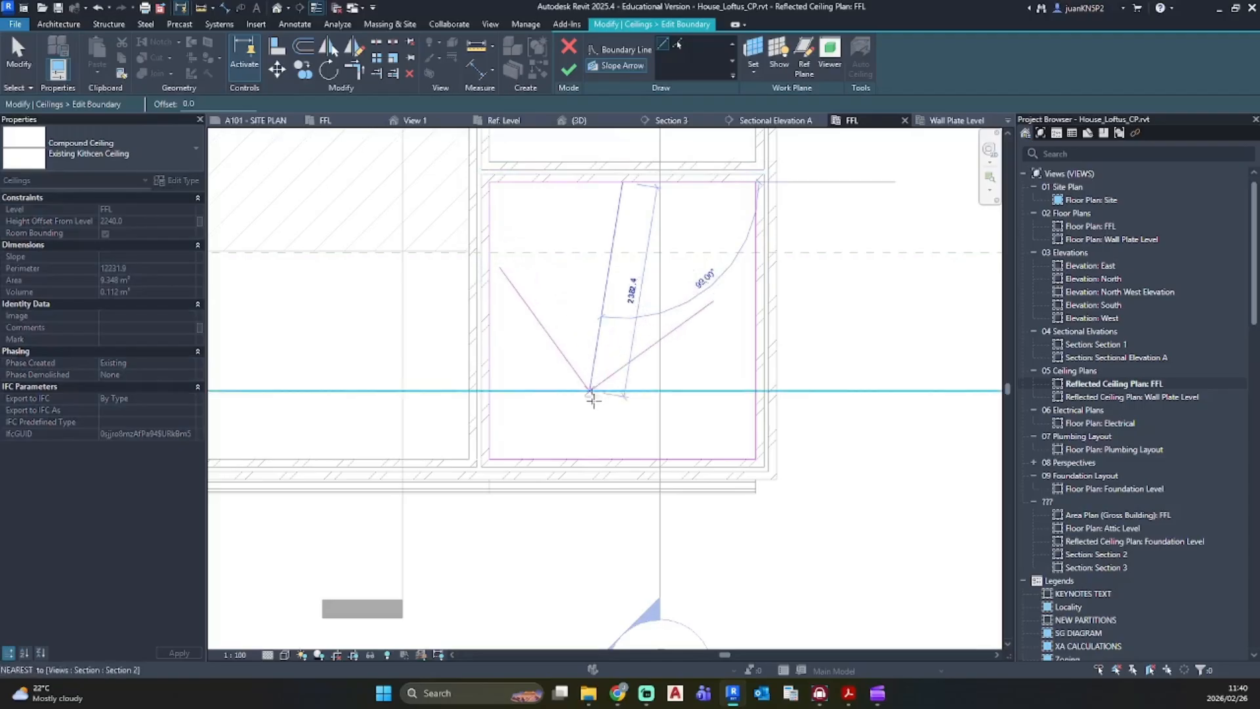
pyautogui.click(622, 459)
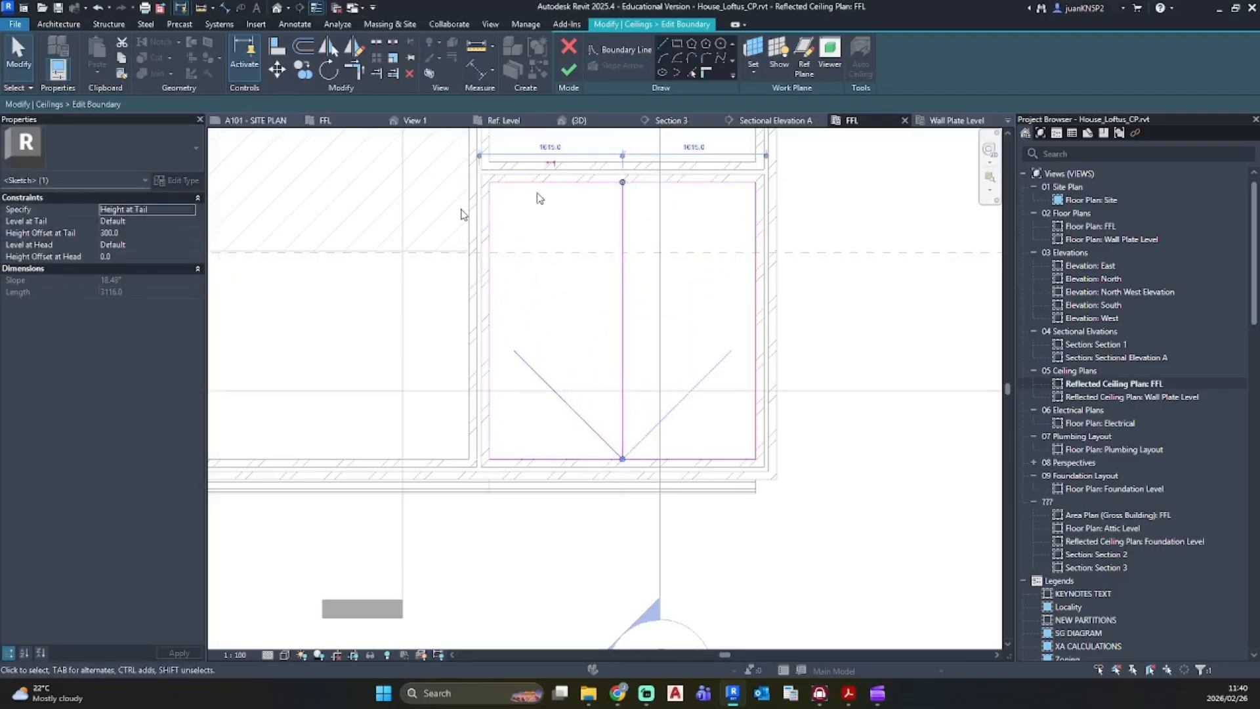
# Step: Define the slope arrow by Slope with an angle of 3° and finish the ceiling boundary
pyautogui.click(195, 208)
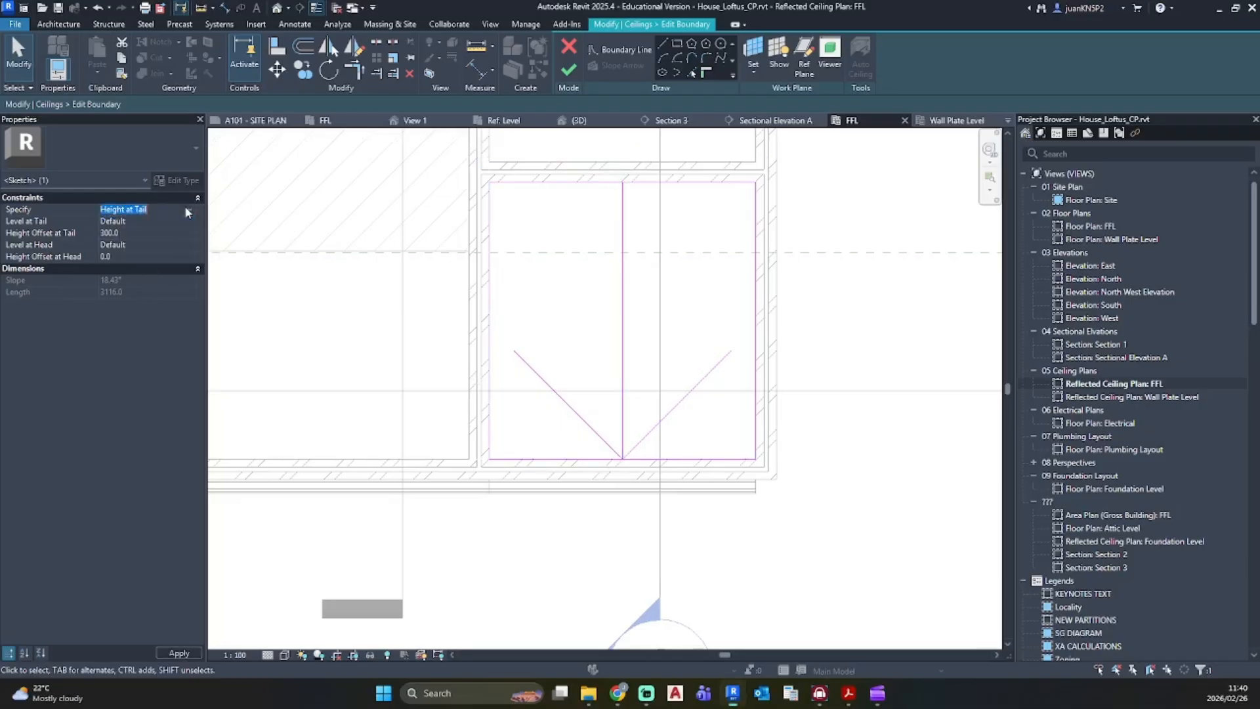
pyautogui.click(124, 232)
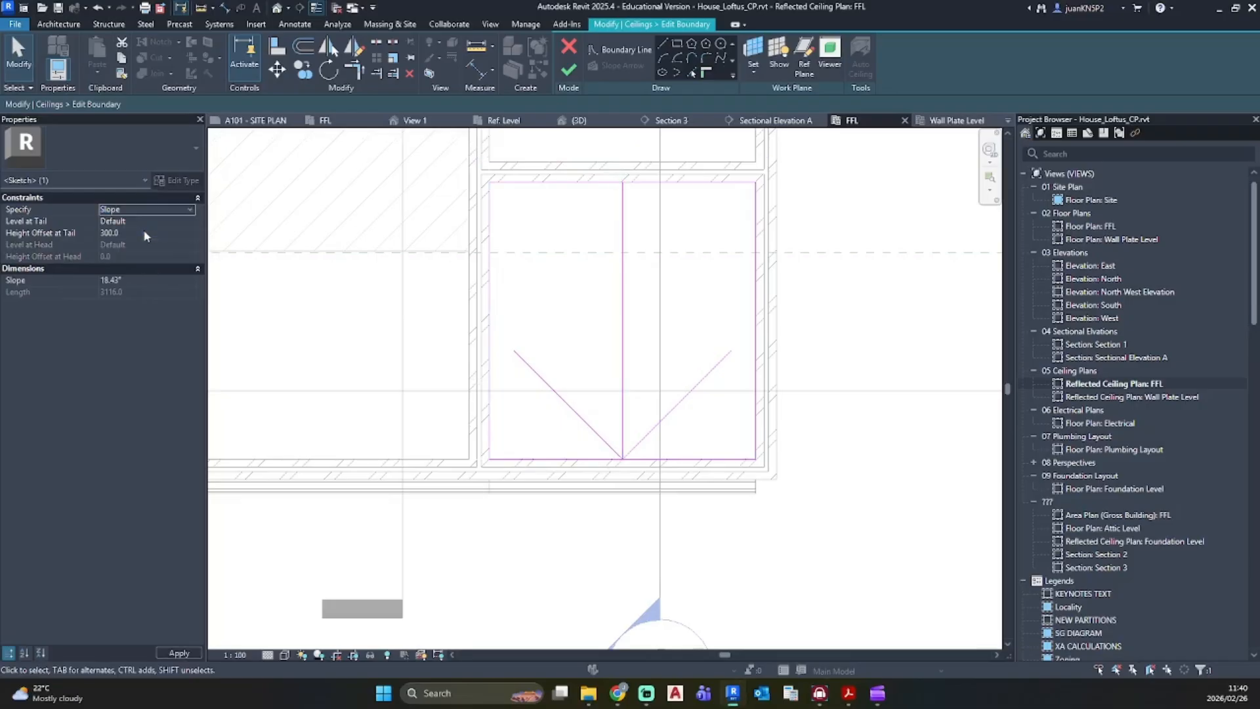
pyautogui.click(148, 279)
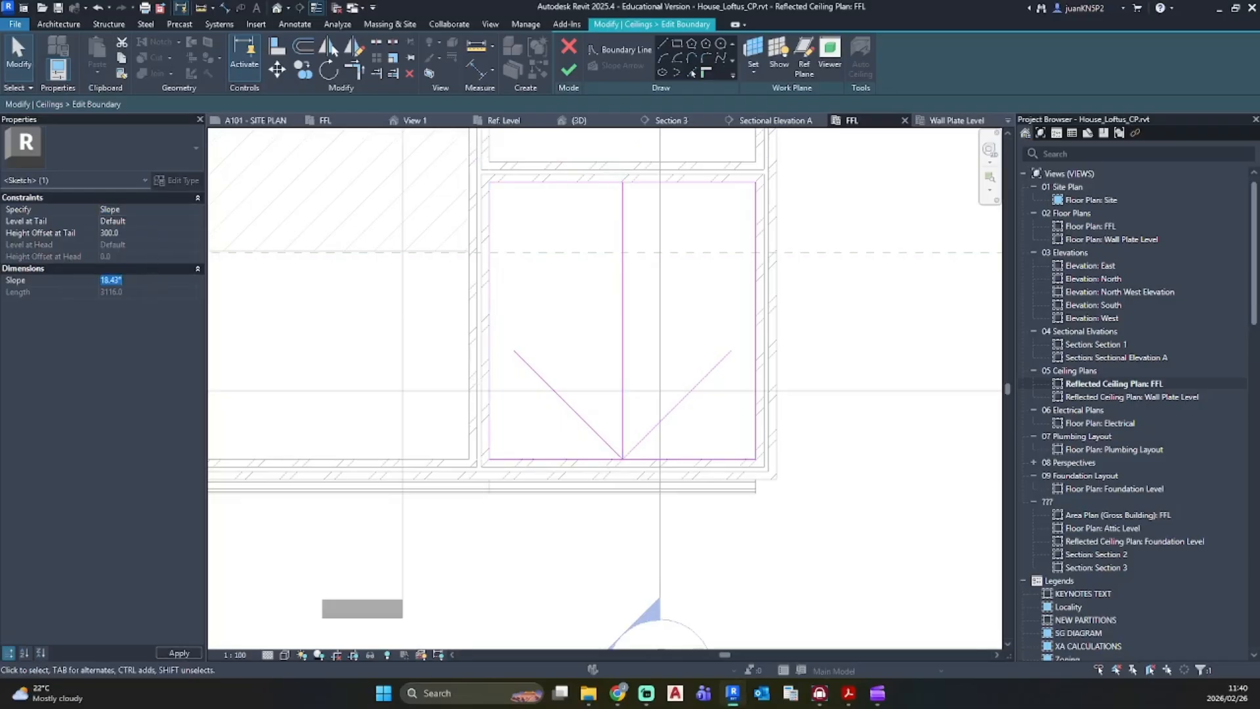
pyautogui.write('3')
pyautogui.press('Return')
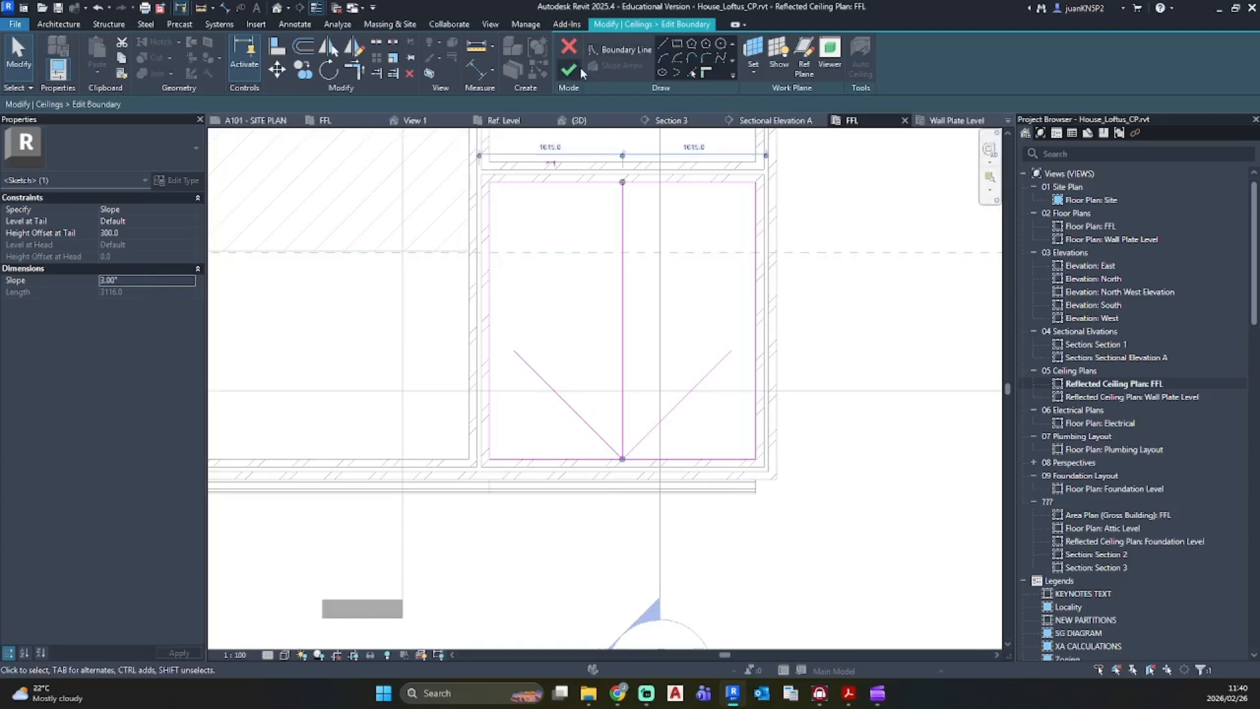
pyautogui.click(568, 68)
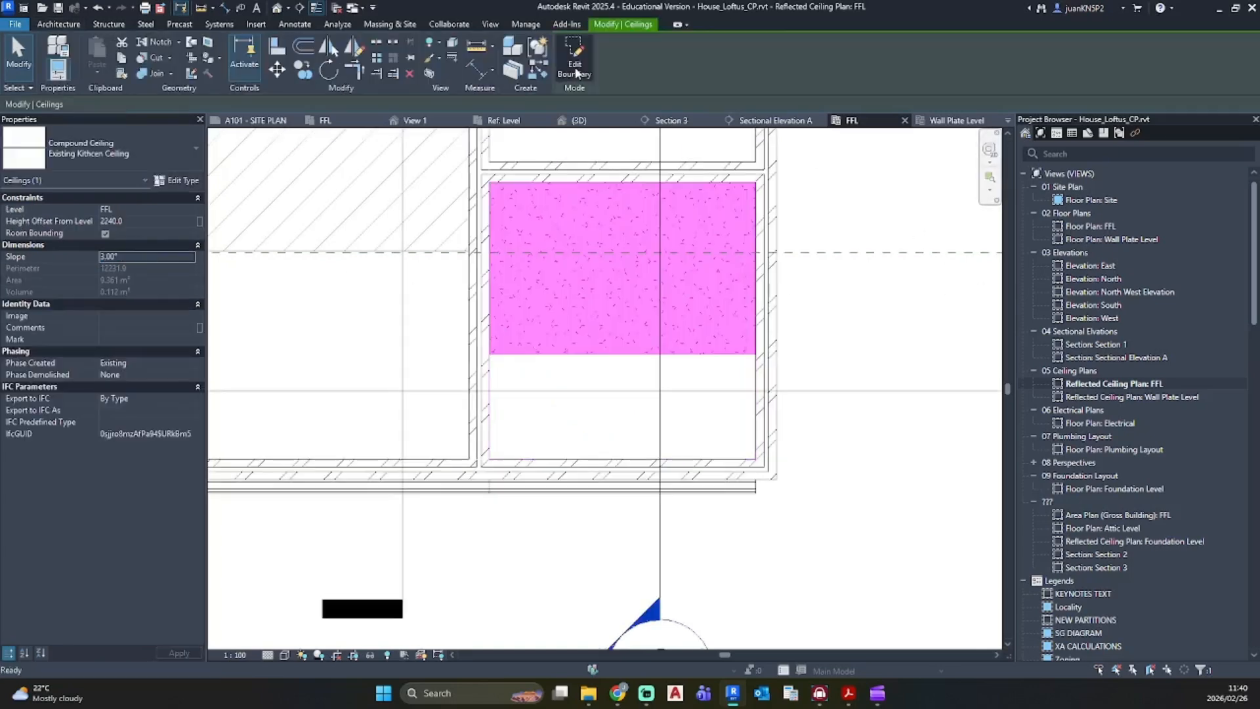
# Step: Open Section 3 and set the kitchen ceiling's slope to -3° so it follows the roof
pyautogui.doubleClick(1096, 568)
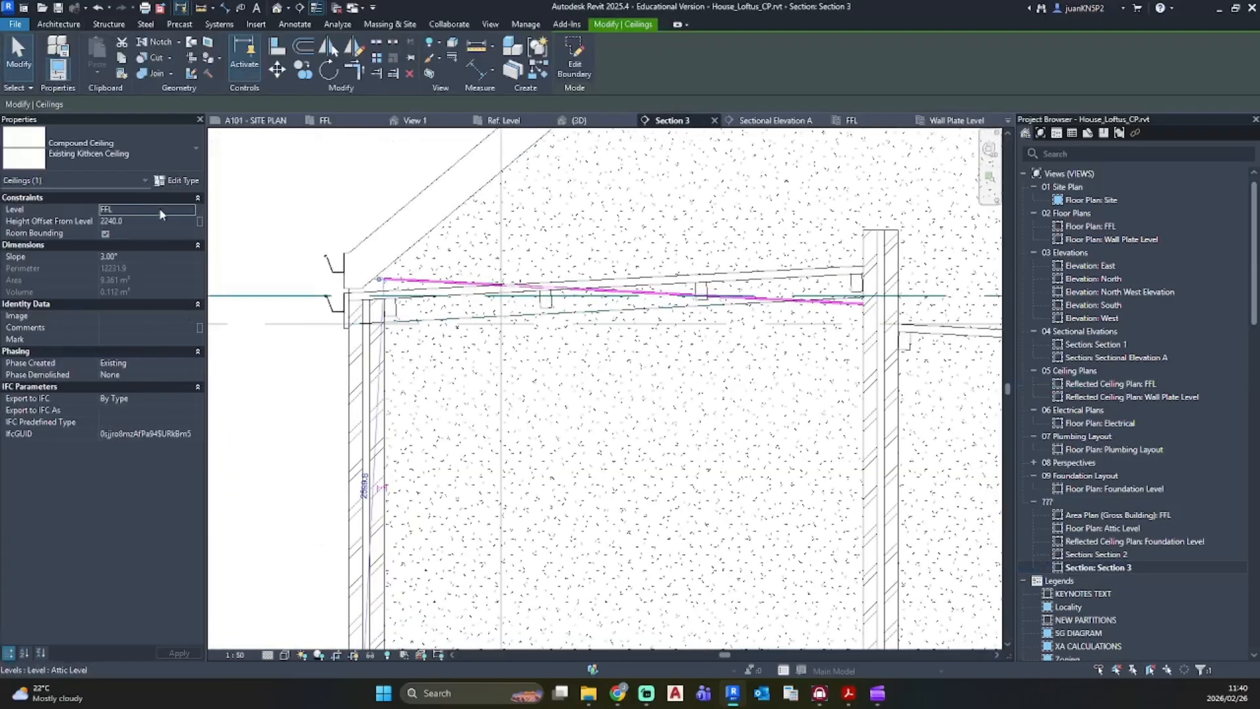
pyautogui.click(156, 256)
pyautogui.write('-')
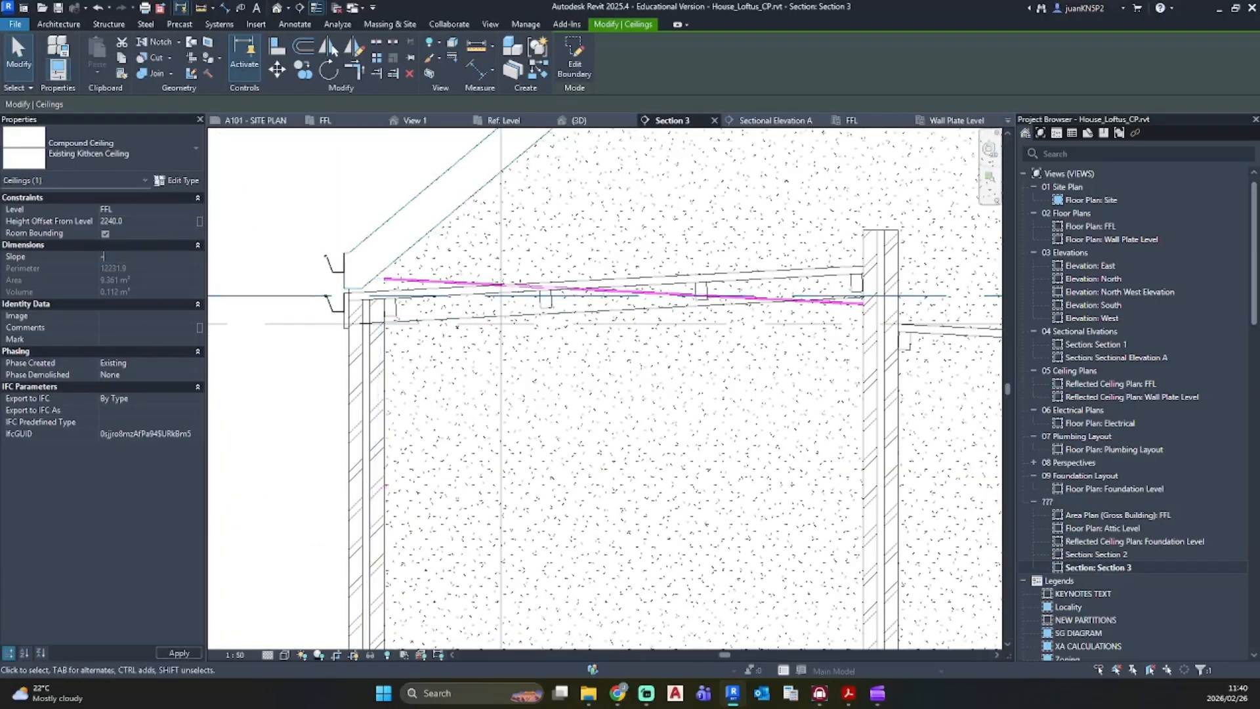
pyautogui.write('3')
pyautogui.press('Return')
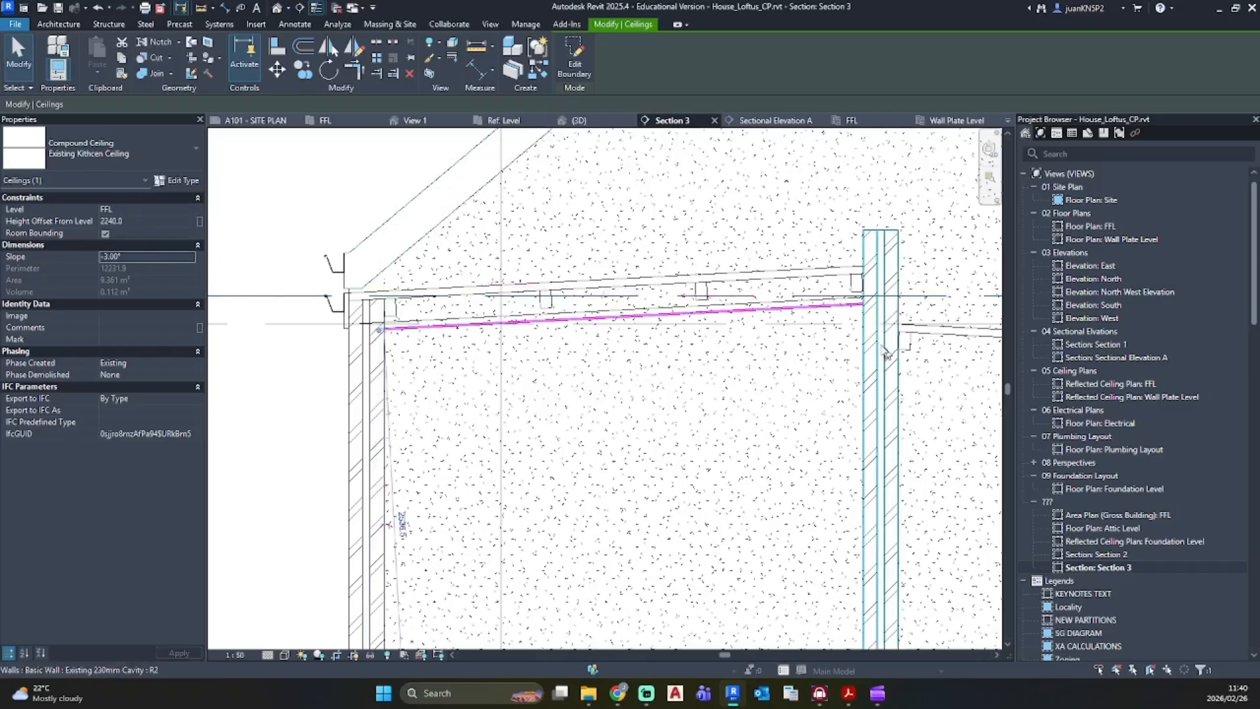
pyautogui.scroll(4, 821, 335)
pyautogui.scroll(-4, 814, 353)
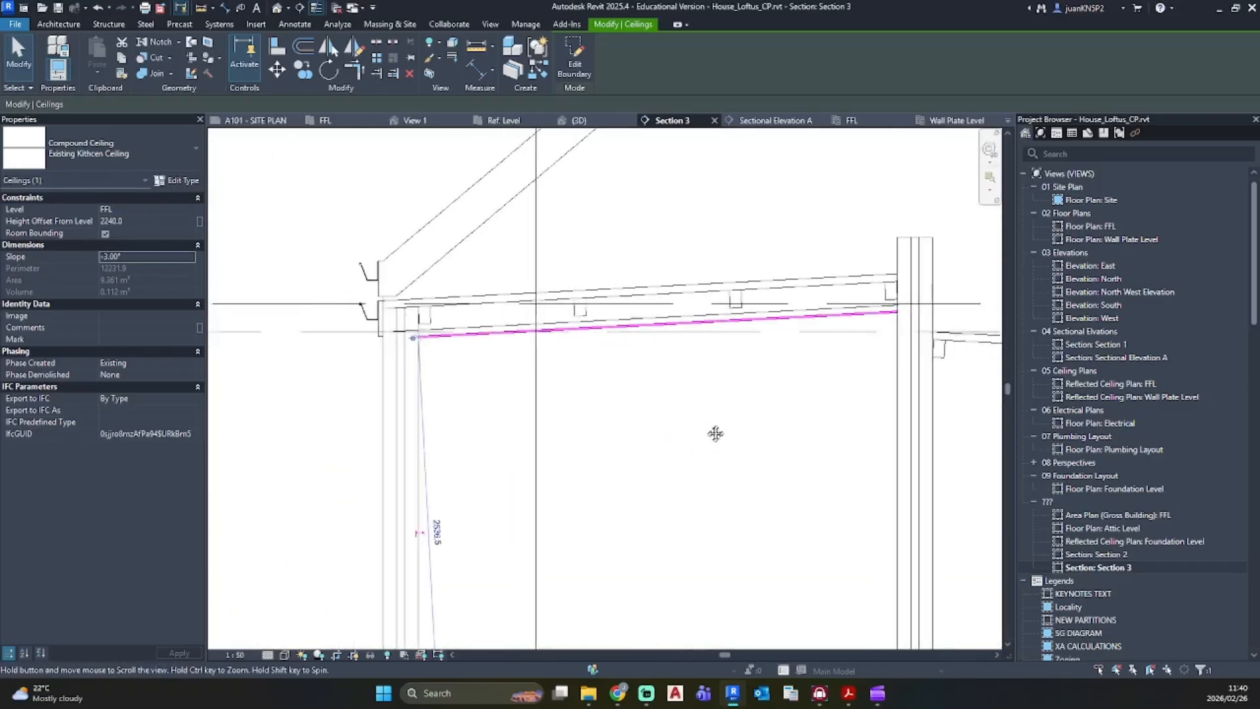
# Step: Edit the kitchen ceiling type's assembly and insert a Structure [1] layer above the Gypsum Wall Board finish
pyautogui.scroll(3, 714, 420)
pyautogui.press('Escape')
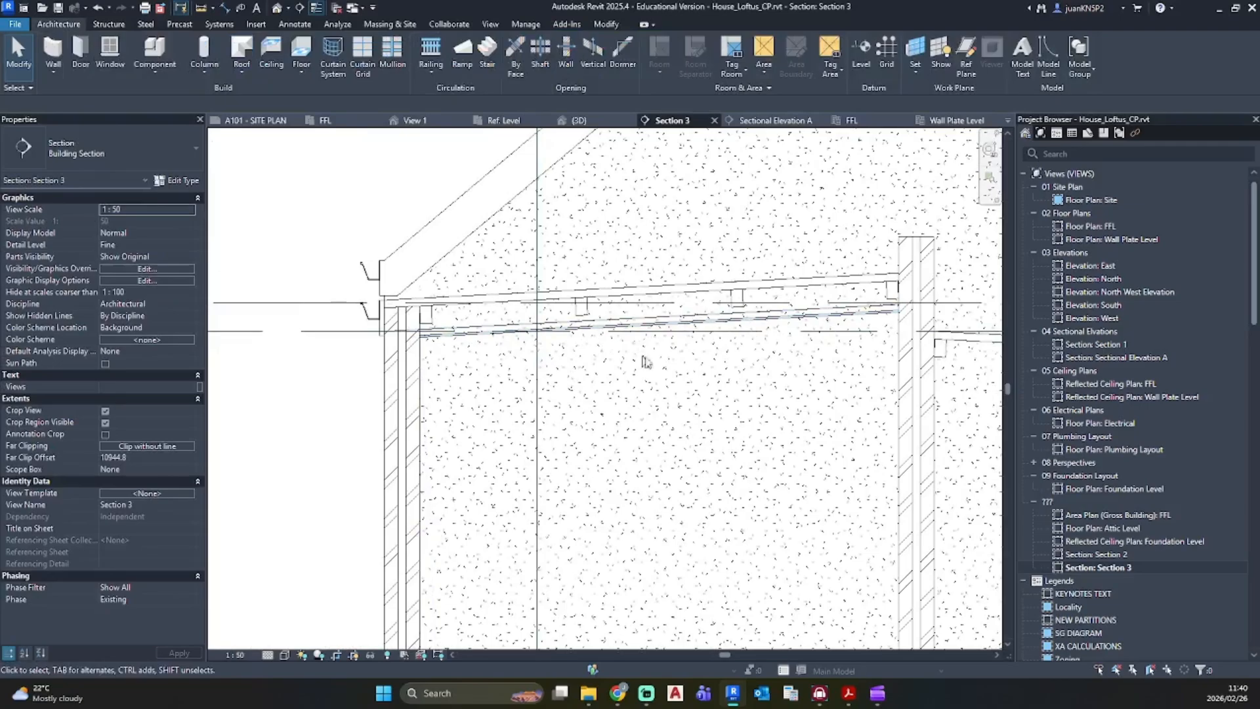
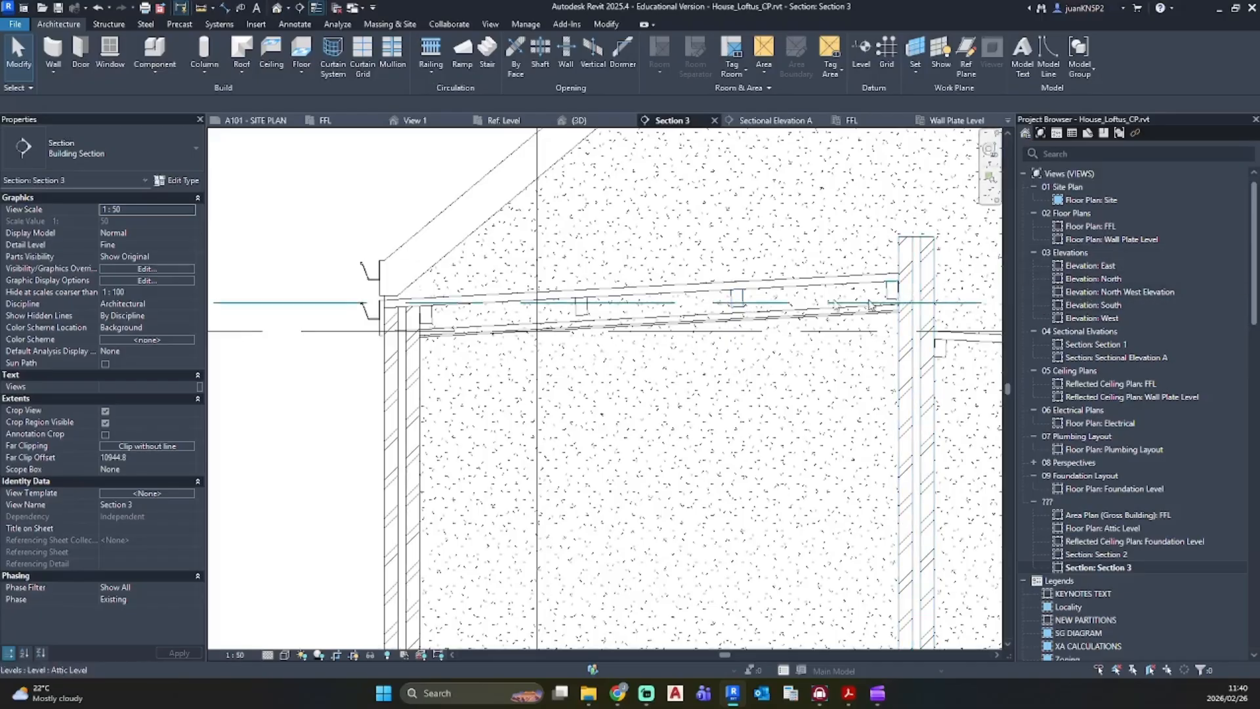
pyautogui.click(566, 326)
pyautogui.scroll(4, 566, 343)
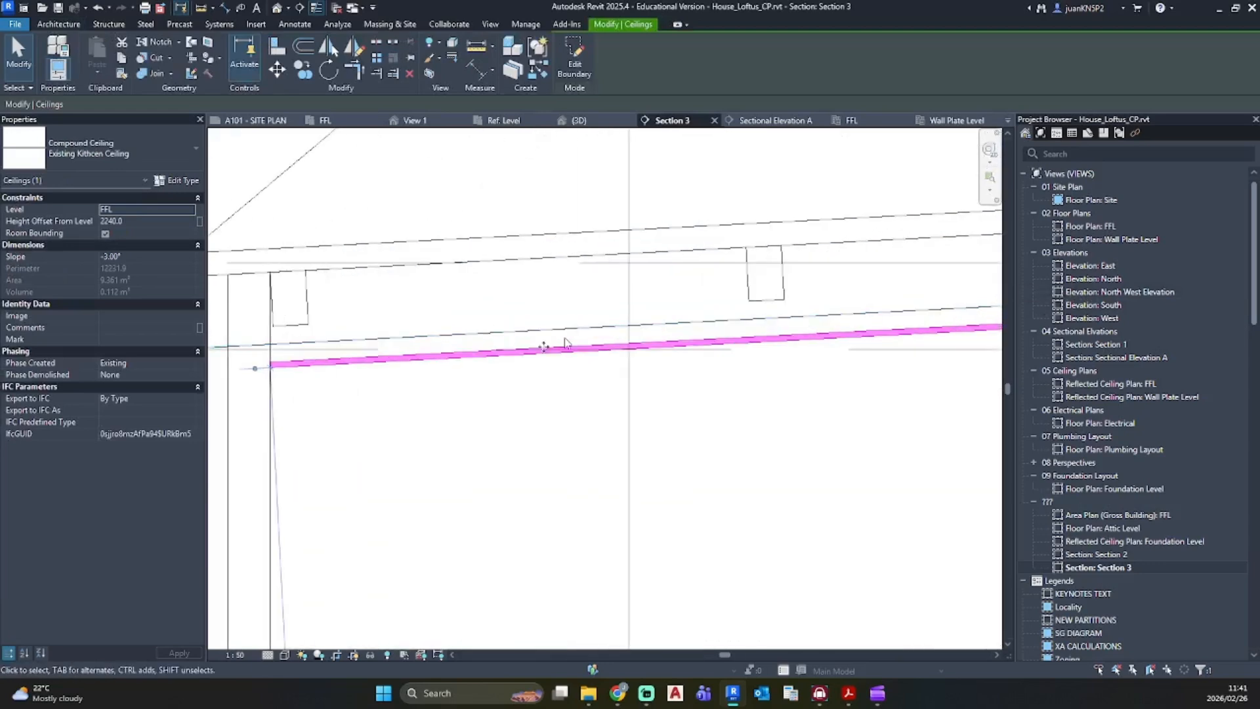
pyautogui.click(176, 180)
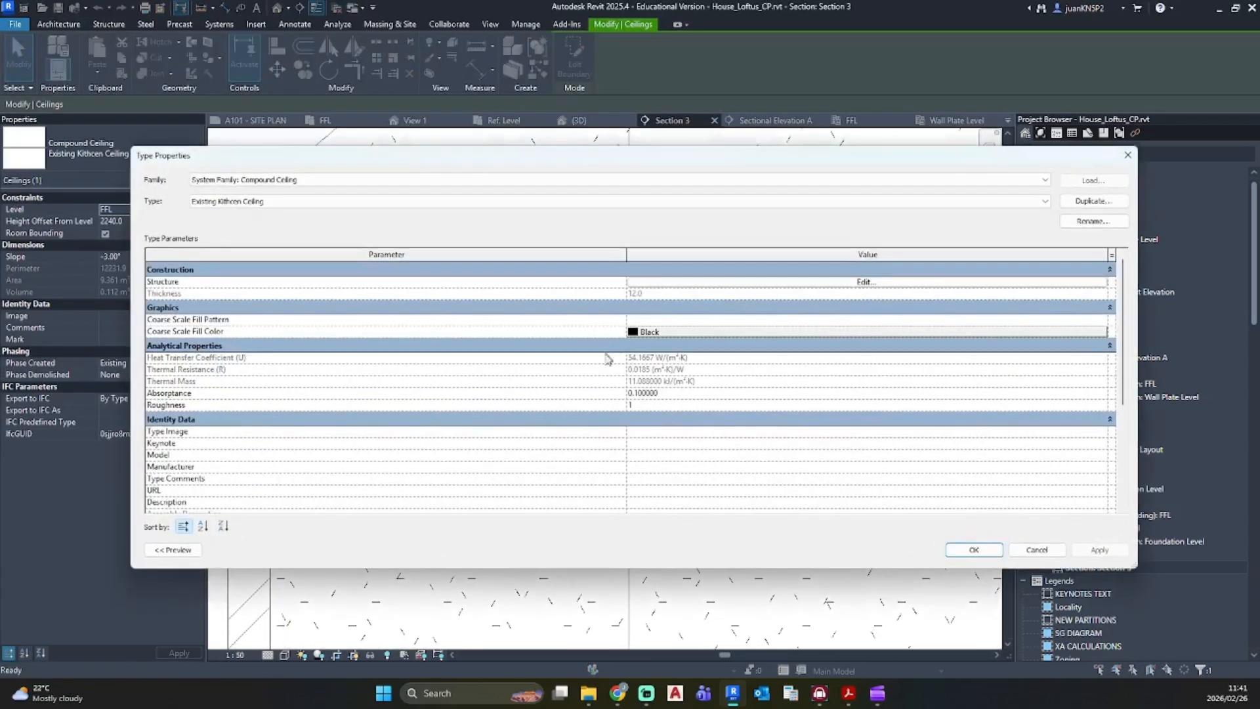
pyautogui.click(759, 283)
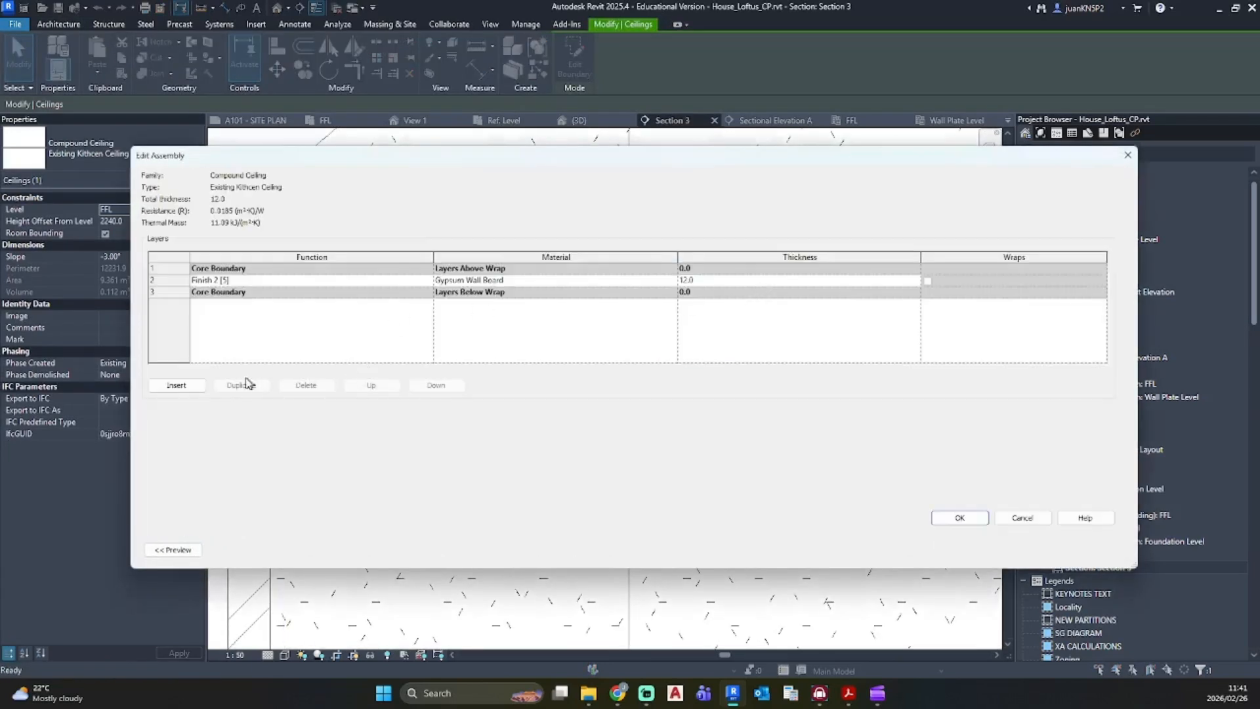
pyautogui.click(176, 384)
pyautogui.click(367, 386)
pyautogui.click(368, 385)
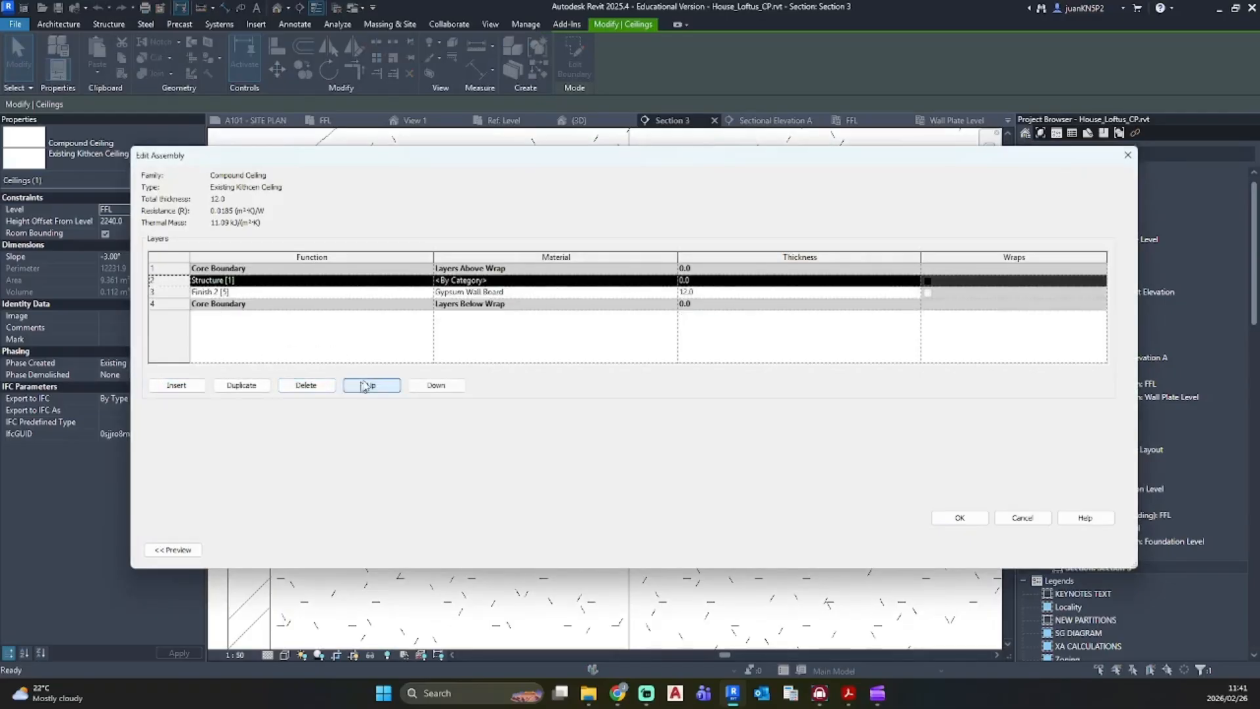
# Step: Set the new Structure layer's thickness to 38 mm and accept the kitchen ceiling type's changes
pyautogui.click(697, 281)
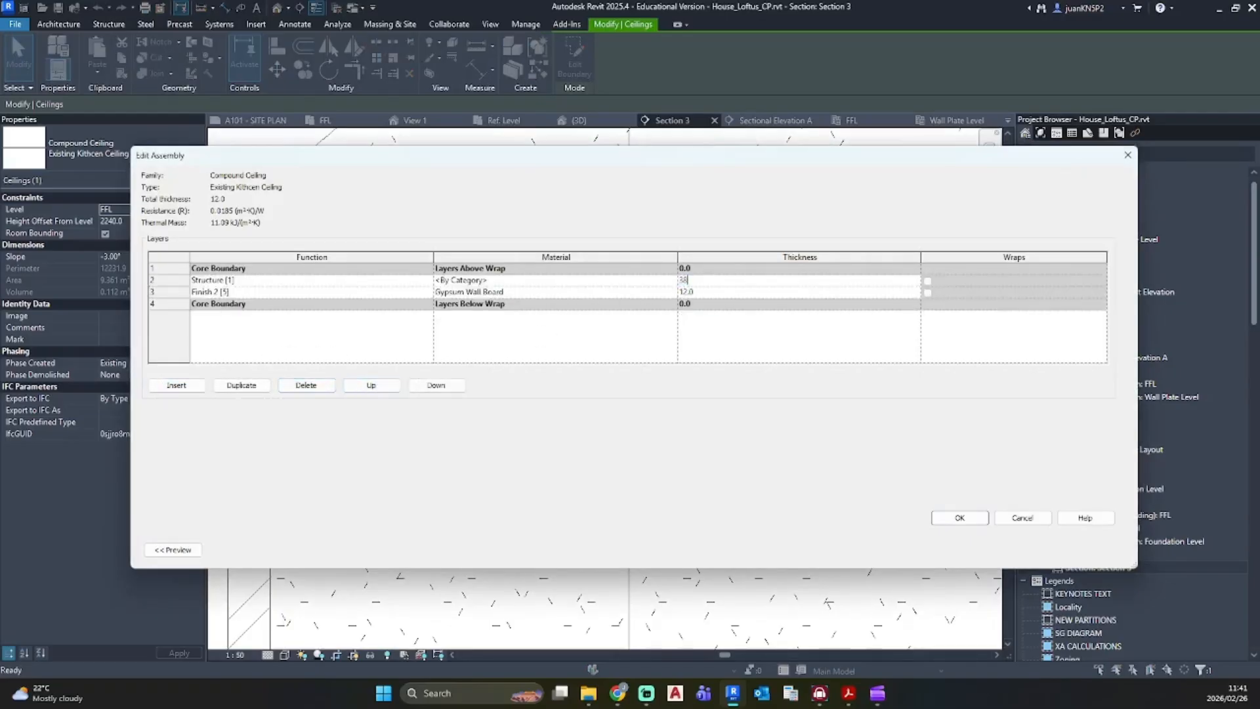
pyautogui.write('38')
pyautogui.click(957, 517)
pyautogui.click(959, 550)
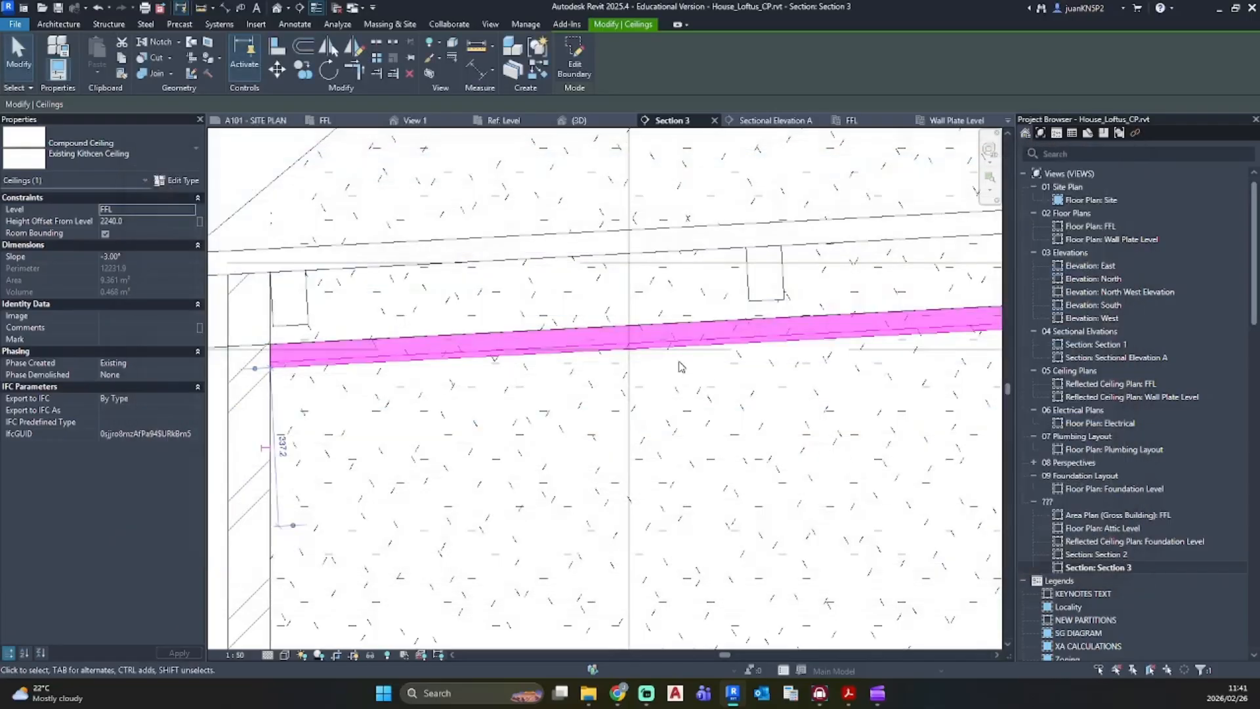
# Step: Move the kitchen ceiling up toward the purlins and nudge it slightly down to a height offset of 2272.5 mm
pyautogui.click(680, 367)
pyautogui.scroll(3, 296, 354)
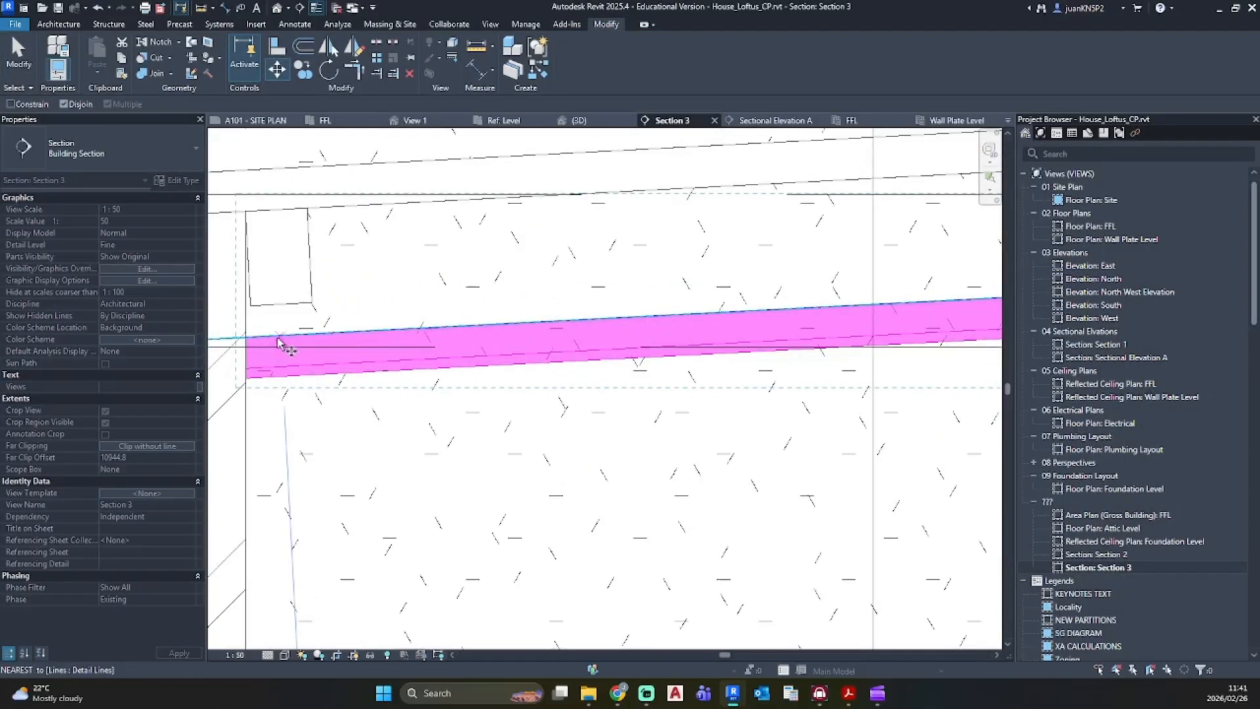
pyautogui.click(279, 307)
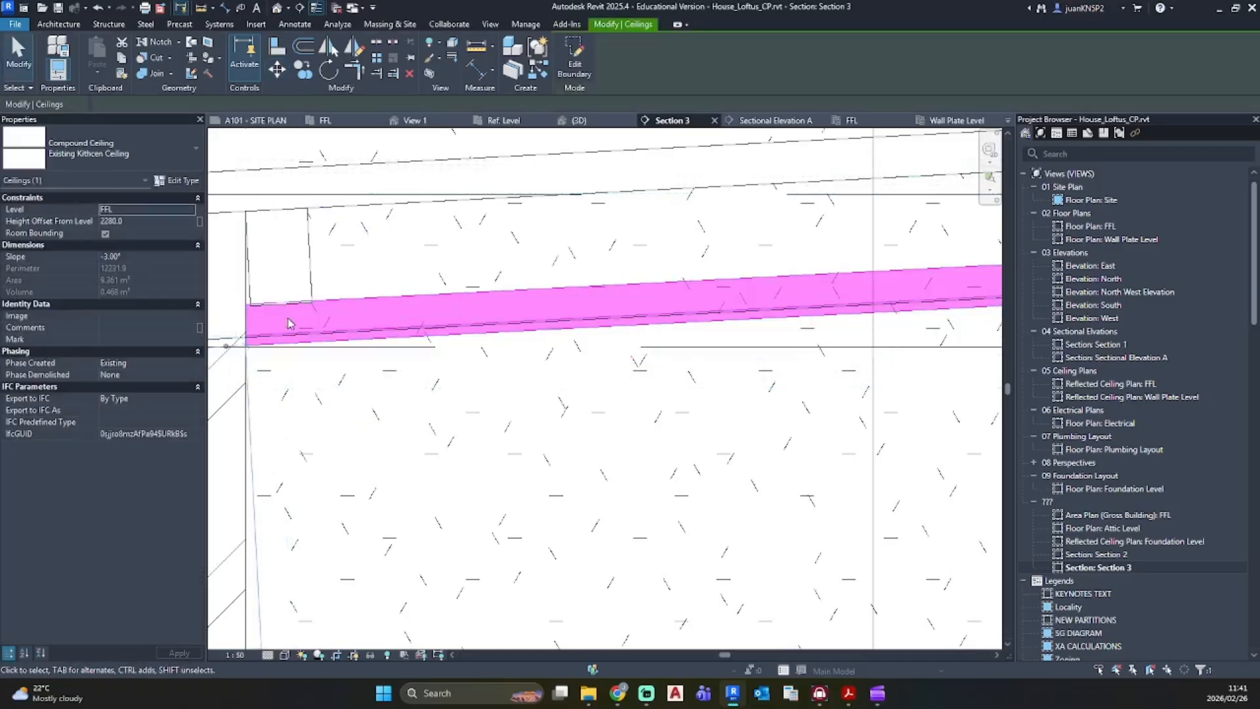
pyautogui.press('Down')
pyautogui.press('Down')
pyautogui.press('Down')
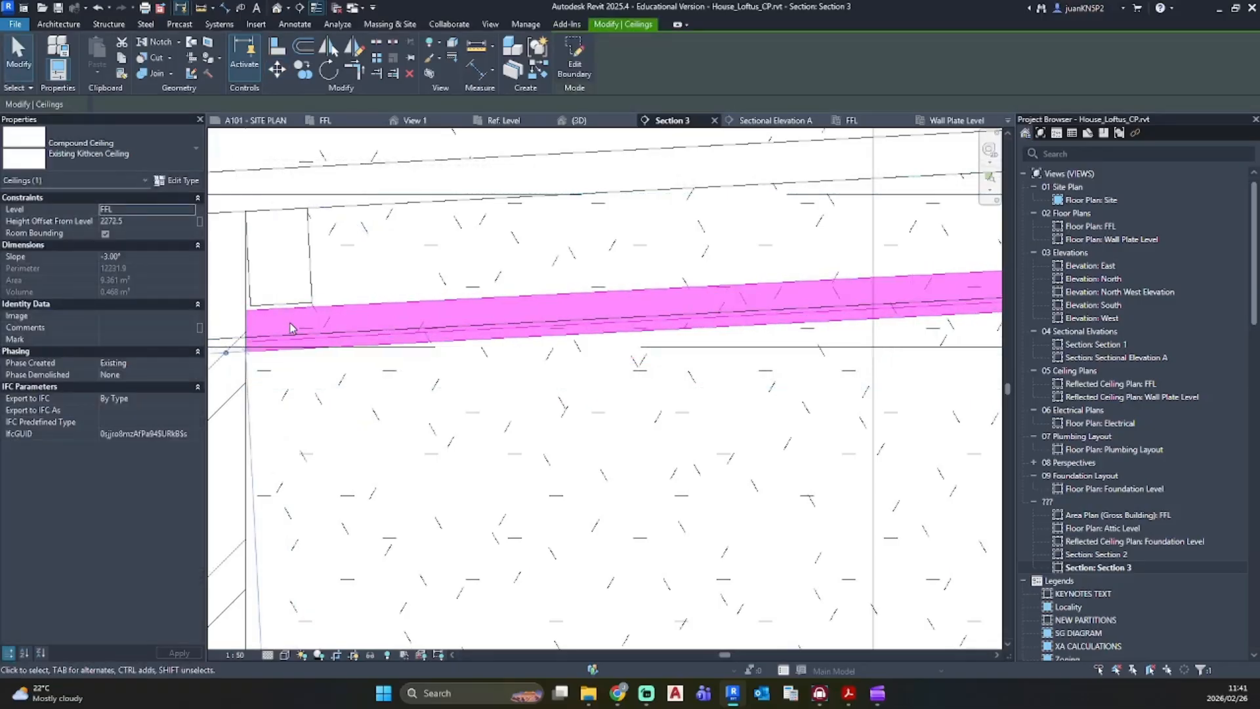
# Step: Align the kitchen ceiling's top face with the underside of the purlin rafters and check the fit at the opposite wall
pyautogui.press('a')
pyautogui.press('l')
pyautogui.scroll(2, 289, 320)
pyautogui.click(289, 296)
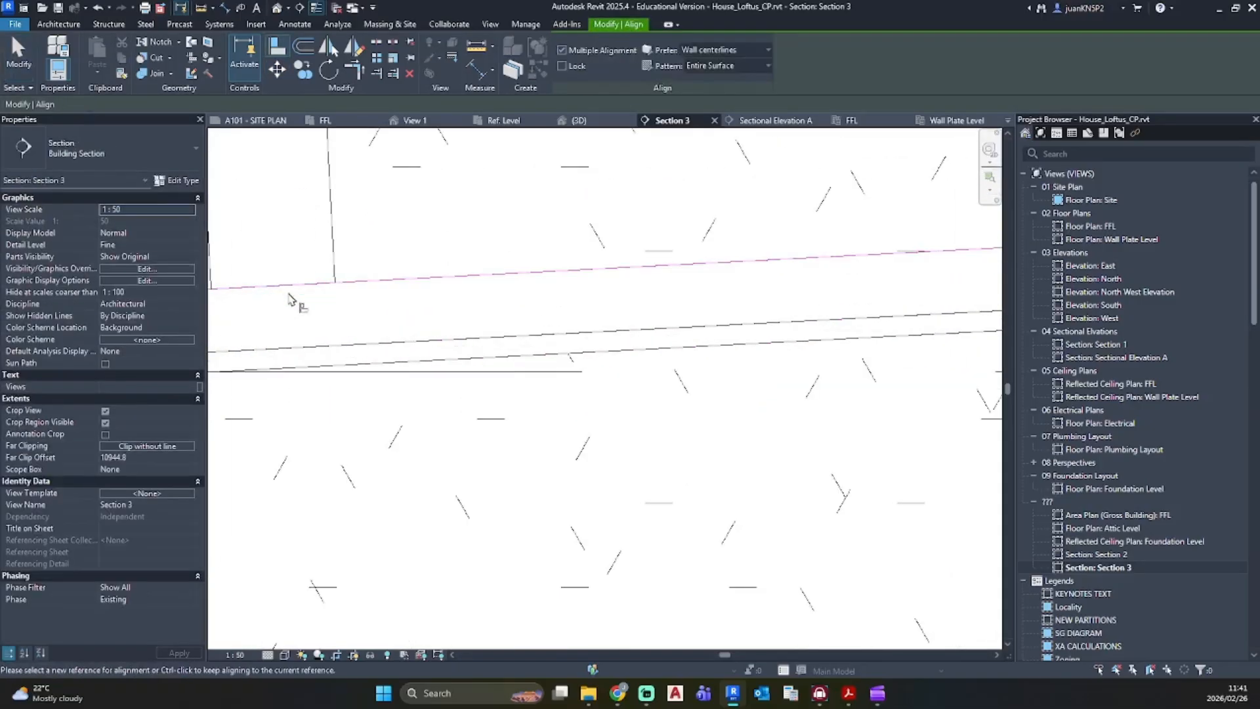
pyautogui.scroll(-3, 397, 362)
pyautogui.scroll(-2, 567, 389)
pyautogui.moveTo(586, 394); pyautogui.dragTo(394, 393, button='middle')
pyautogui.moveTo(915, 369); pyautogui.dragTo(525, 373, button='middle')
pyautogui.moveTo(841, 349); pyautogui.dragTo(377, 376, button='middle')
pyautogui.moveTo(977, 328); pyautogui.dragTo(580, 348, button='middle')
pyautogui.scroll(3, 653, 313)
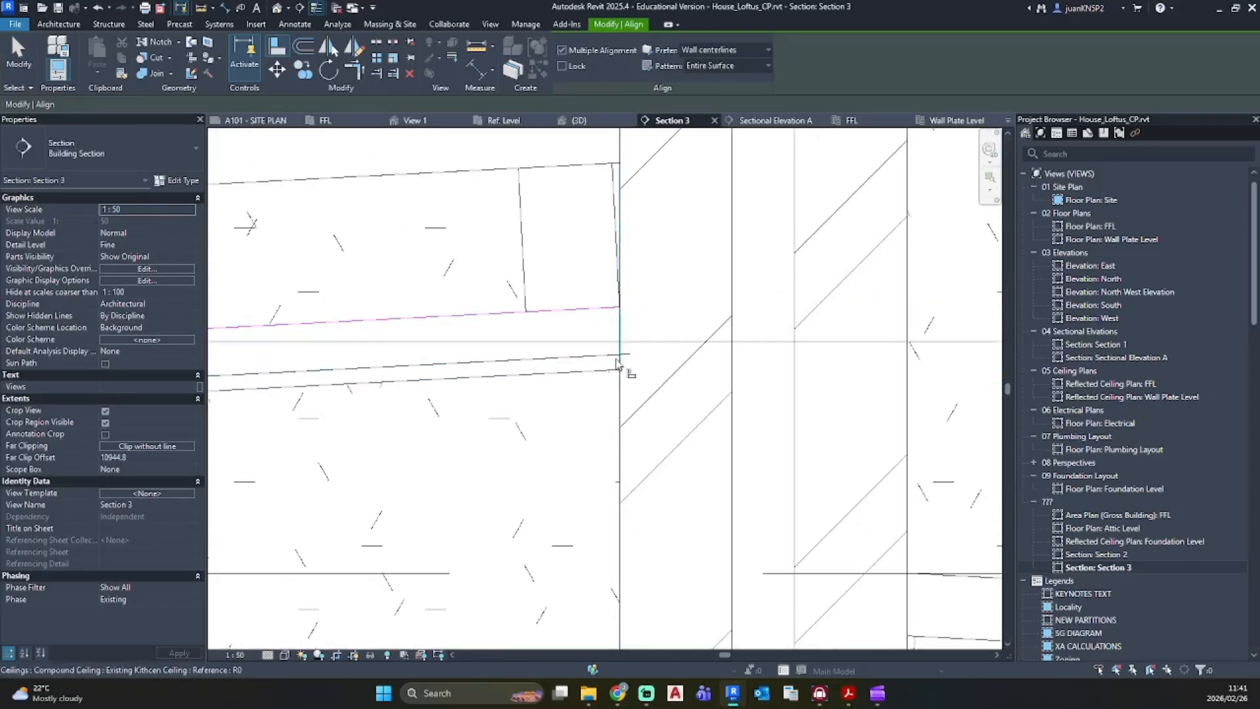
pyautogui.press('Escape')
# Step: Delete the leftover detail line that runs along the kitchen ceiling in Section 3
pyautogui.click(583, 358)
pyautogui.press('Delete')
pyautogui.scroll(-3, 581, 376)
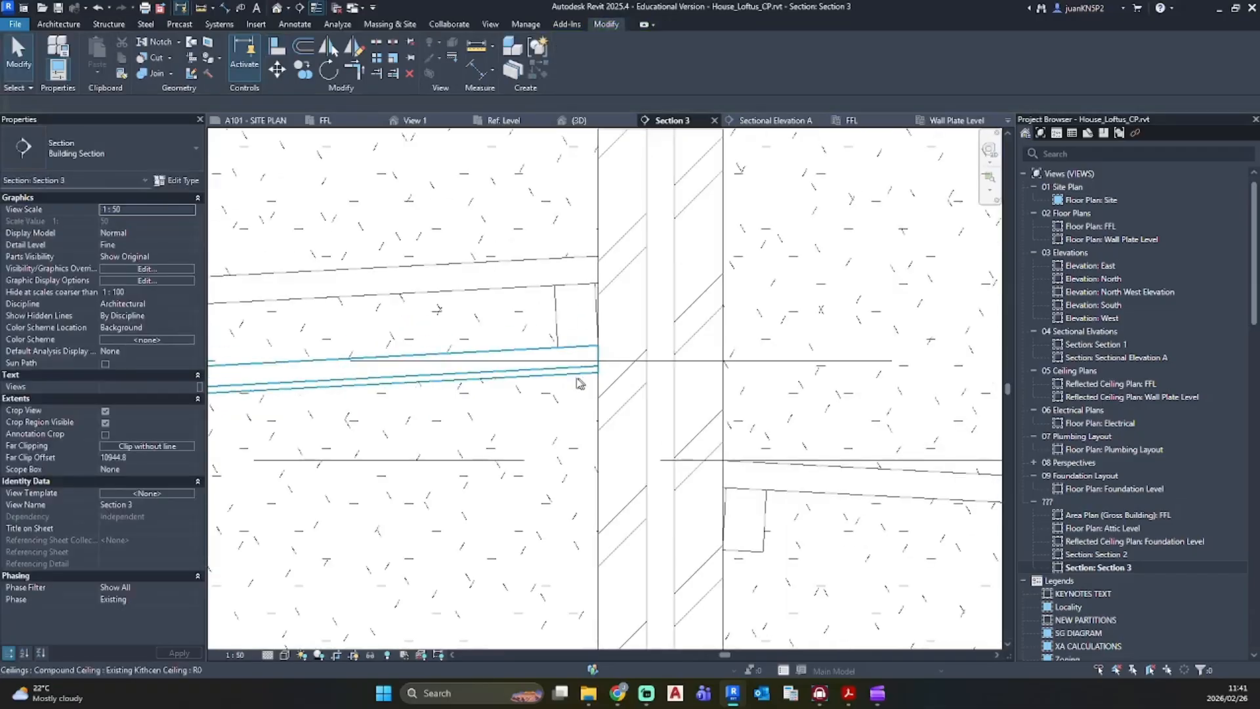
pyautogui.scroll(-3, 579, 383)
pyautogui.scroll(2, 446, 401)
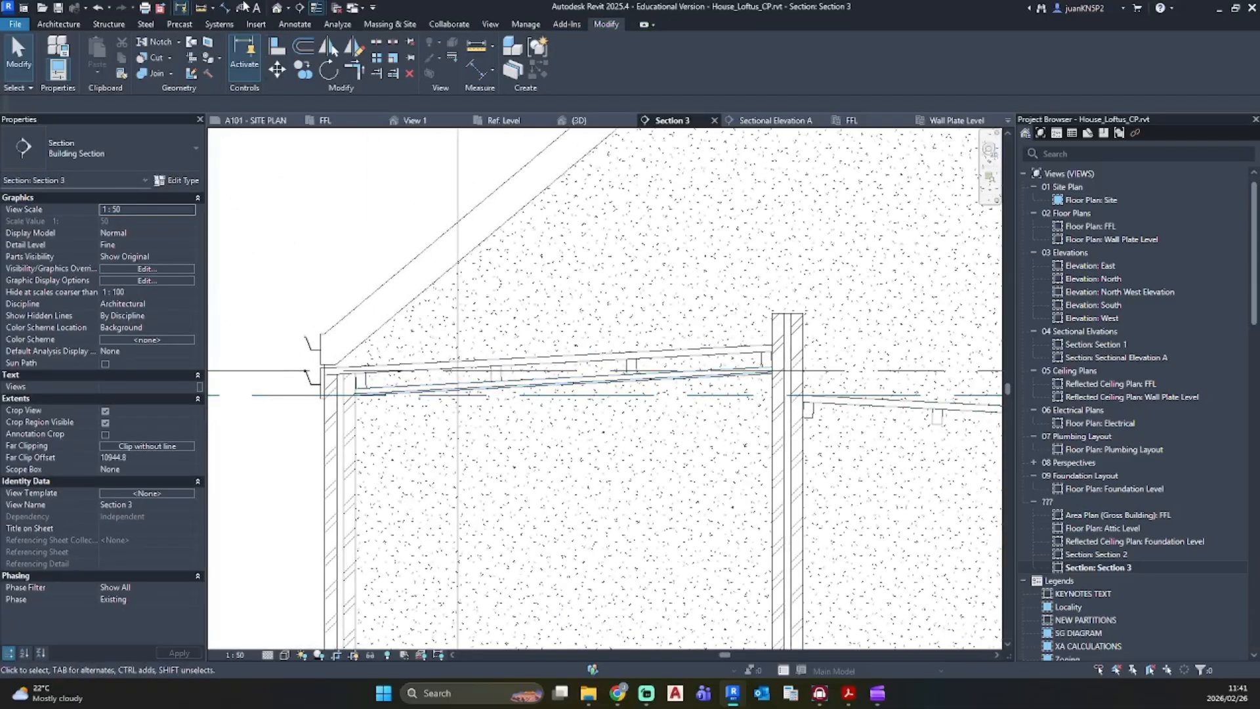
# Step: Examine the kitchen and garage roofs in the 3D view, and the garage roof against its levels in Section 3
pyautogui.click(276, 7)
pyautogui.click(329, 548)
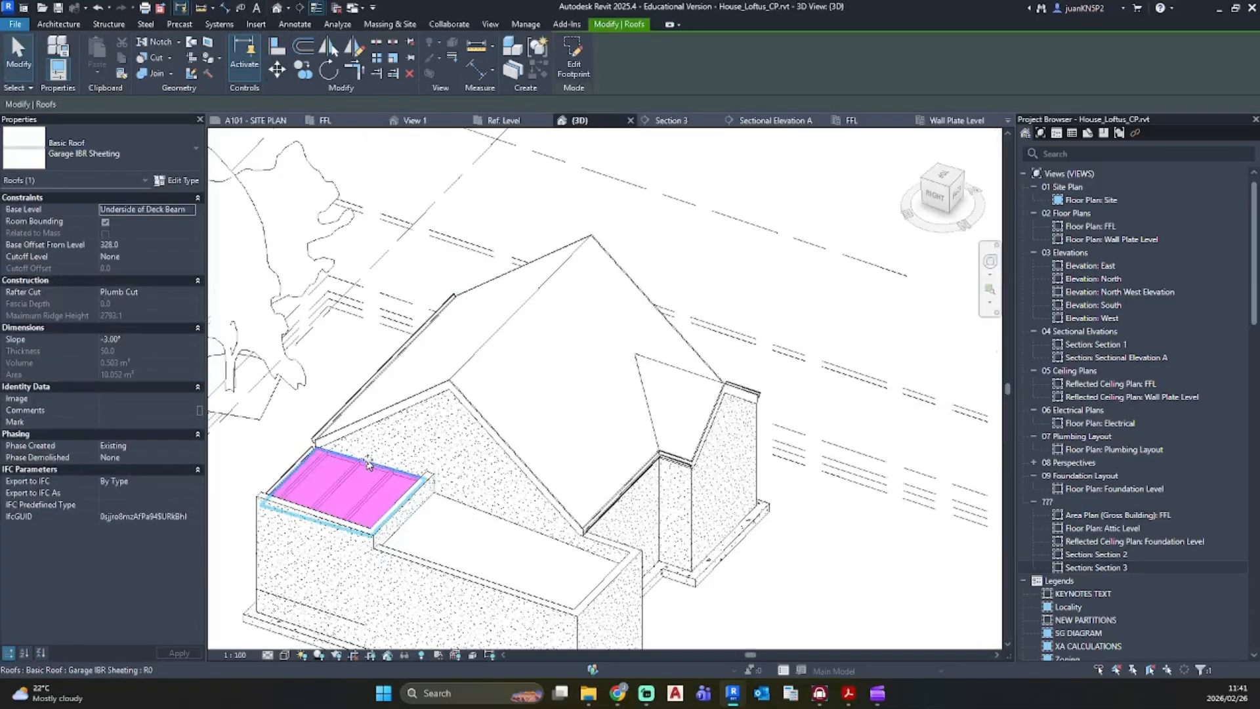
pyautogui.keyDown('shift'); pyautogui.moveTo(499, 525); pyautogui.dragTo(343, 504, button='middle'); pyautogui.keyUp('shift')
pyautogui.scroll(5, 352, 504)
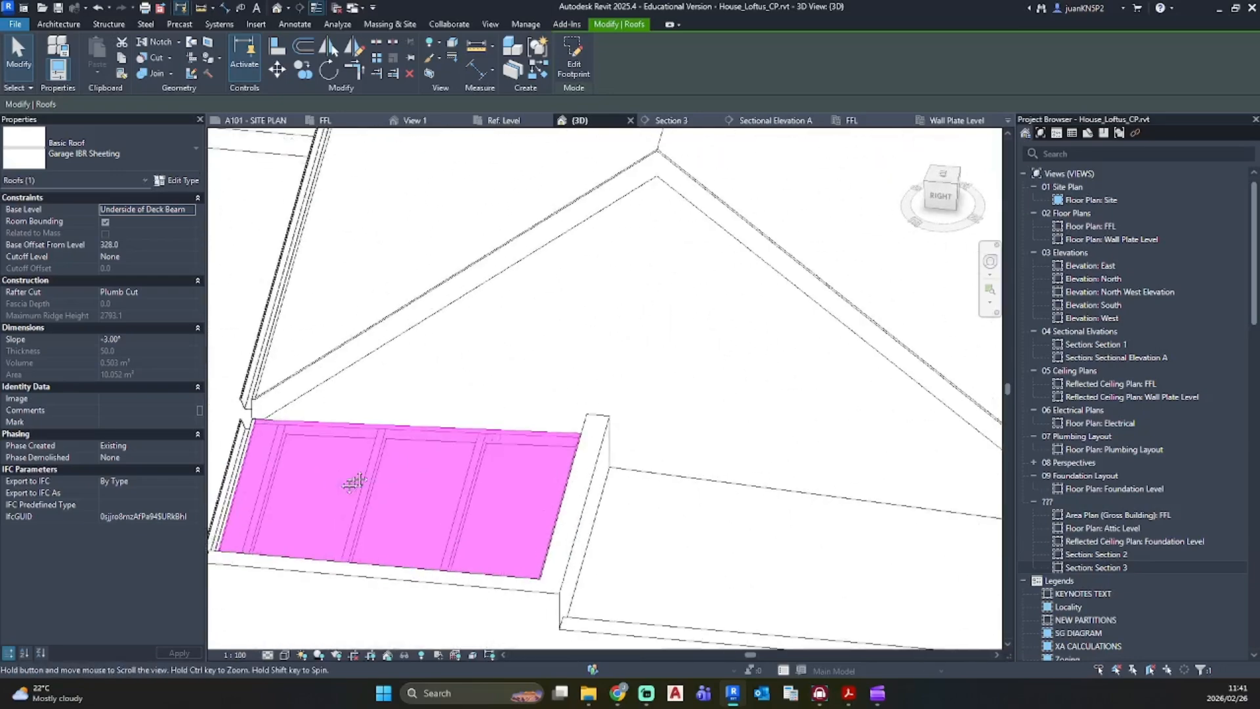
pyautogui.keyDown('shift'); pyautogui.moveTo(573, 407); pyautogui.dragTo(579, 358, button='middle'); pyautogui.keyUp('shift')
pyautogui.press('Escape')
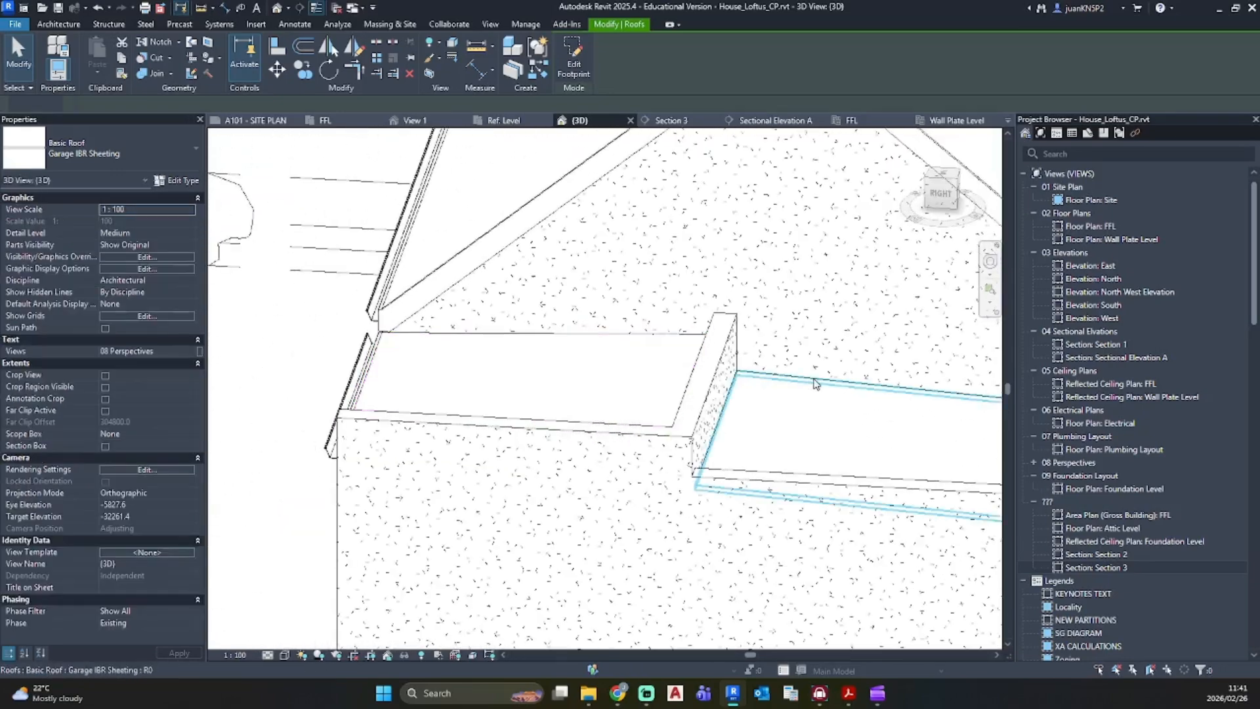
pyautogui.moveTo(804, 379)
pyautogui.mouseDown(button='middle')
pyautogui.moveTo(603, 339)
pyautogui.moveTo(407, 339)
pyautogui.mouseUp(button='middle')
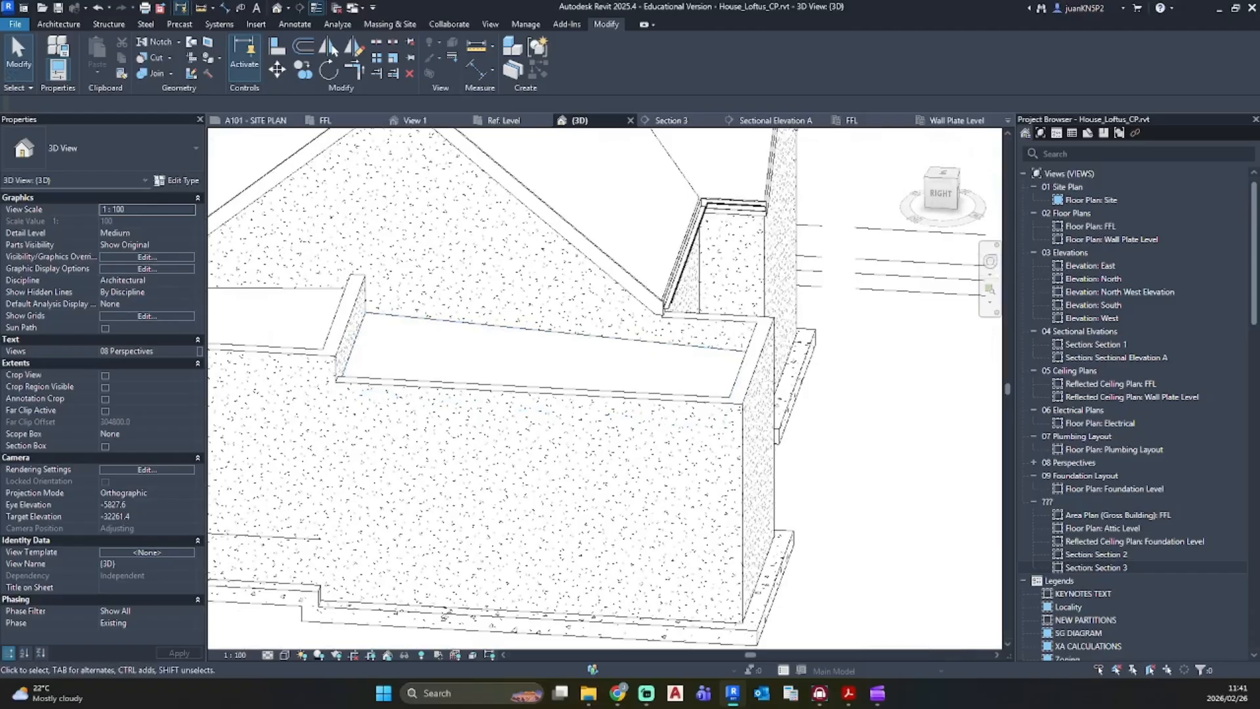
pyautogui.click(633, 351)
pyautogui.moveTo(633, 351)
pyautogui.keyDown('shift'); pyautogui.mouseDown(button='middle')
pyautogui.moveTo(338, 321)
pyautogui.moveTo(632, 334)
pyautogui.moveTo(585, 327)
pyautogui.moveTo(621, 268)
pyautogui.moveTo(611, 322)
pyautogui.mouseUp(button='middle'); pyautogui.keyUp('shift')
pyautogui.doubleClick(1108, 567)
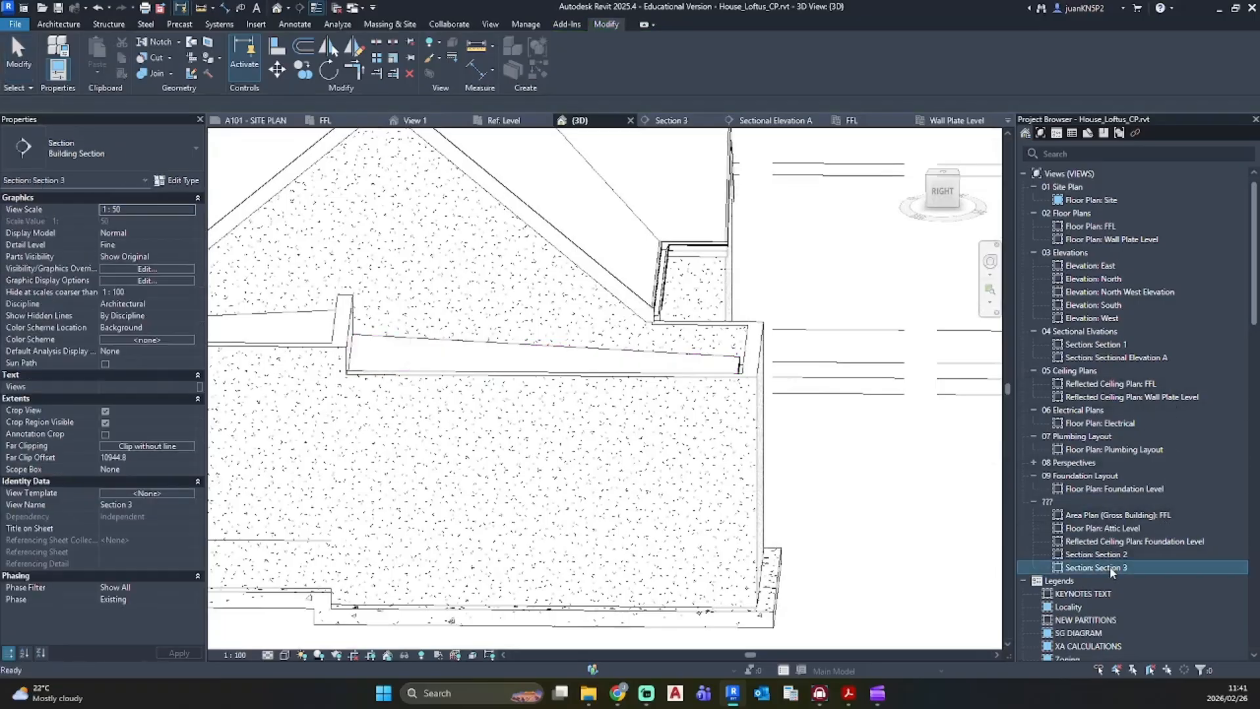
pyautogui.moveTo(656, 360); pyautogui.dragTo(289, 349, button='middle')
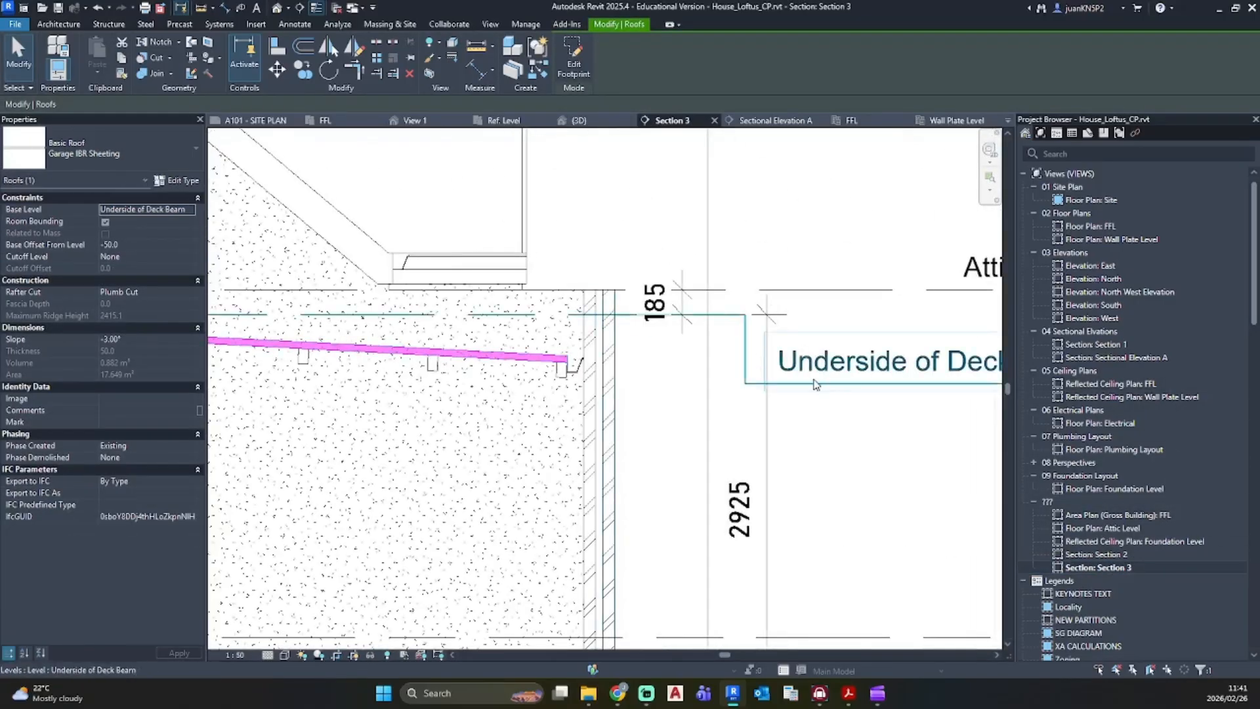
pyautogui.moveTo(877, 381); pyautogui.dragTo(819, 367, button='middle')
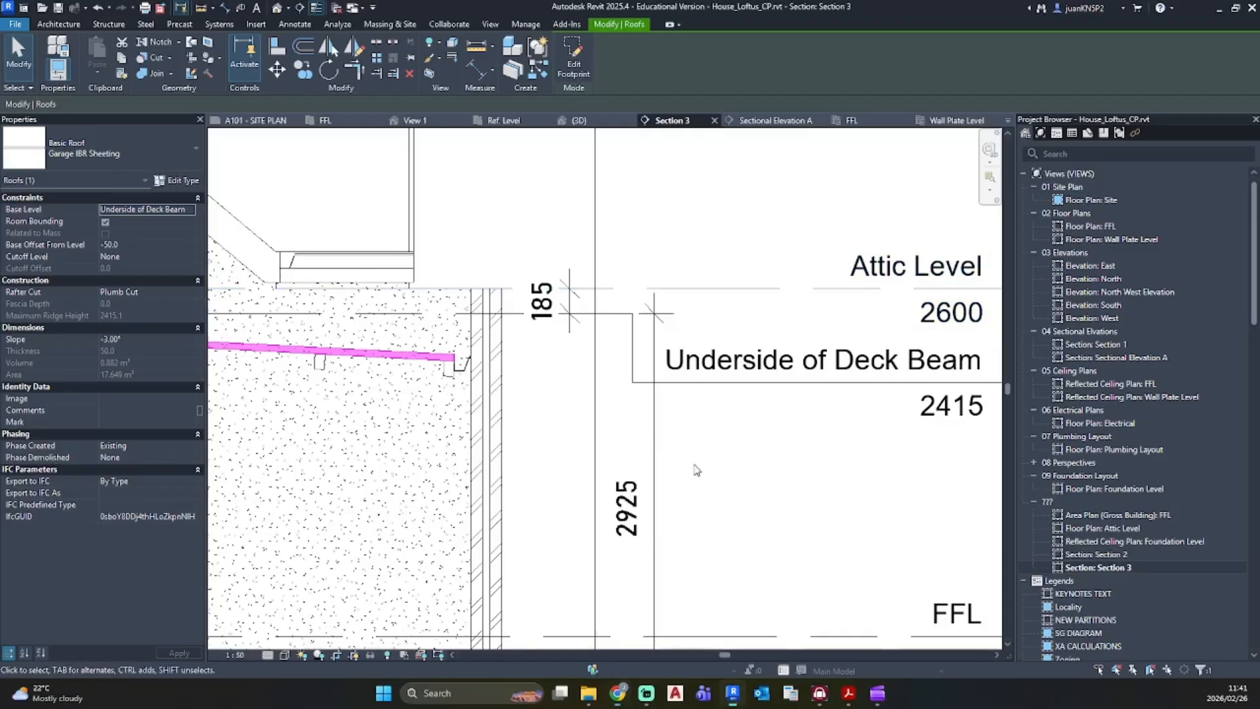
pyautogui.click(109, 23)
pyautogui.click(51, 55)
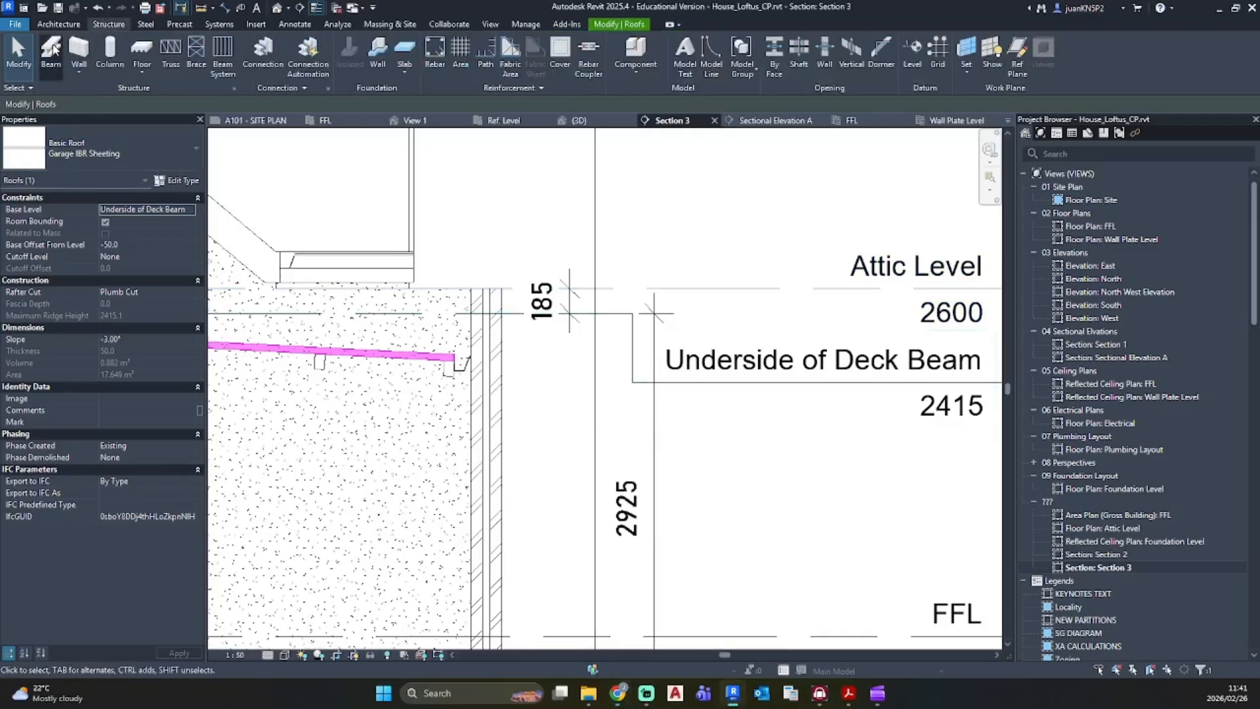
pyautogui.click(557, 334)
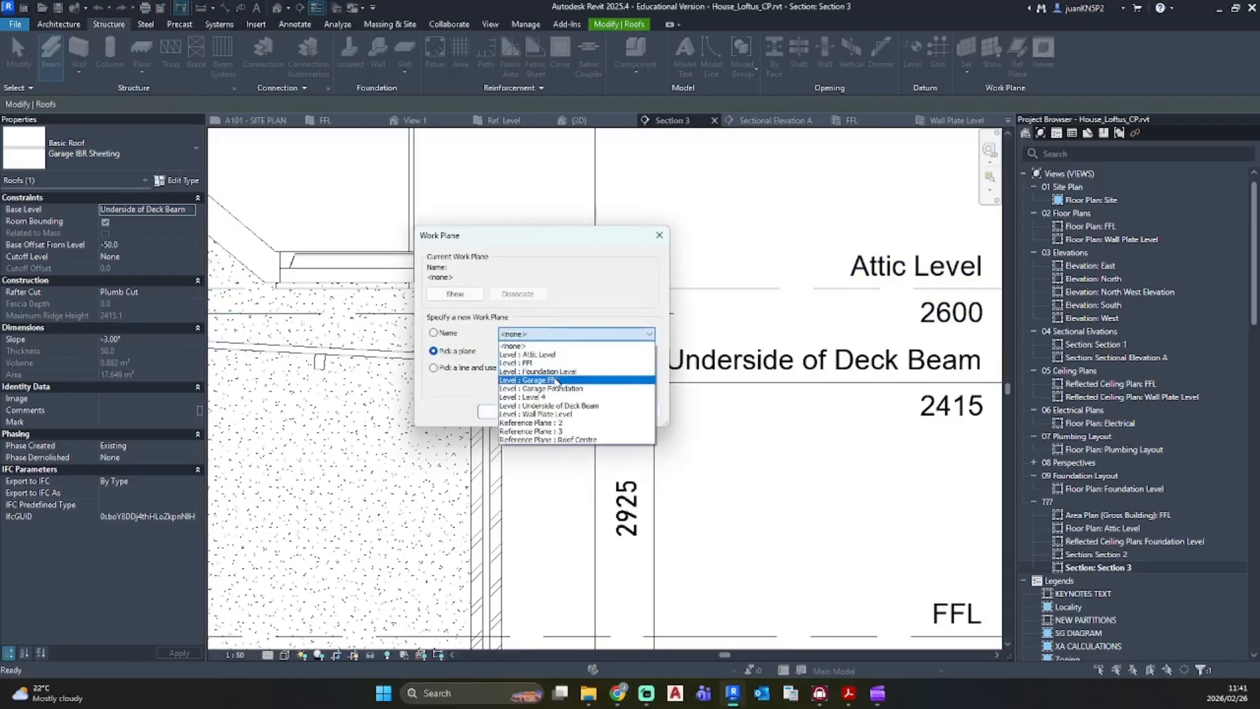
pyautogui.click(553, 380)
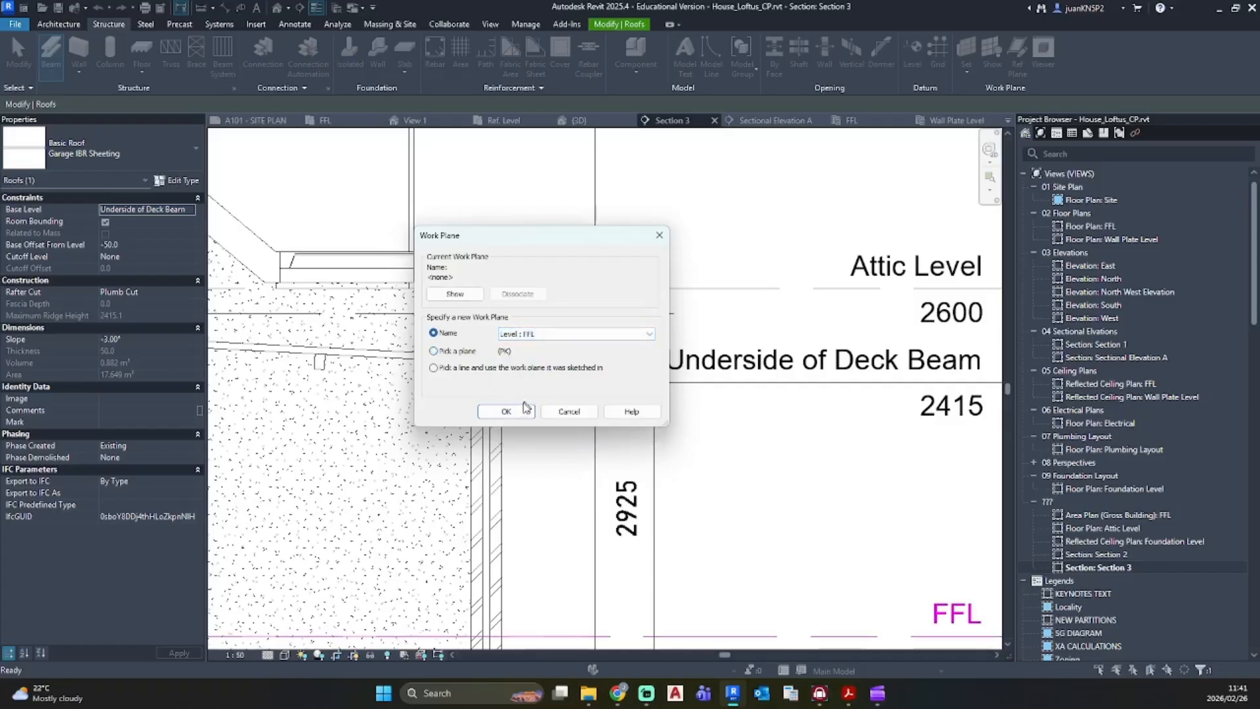
pyautogui.click(521, 410)
pyautogui.click(724, 195)
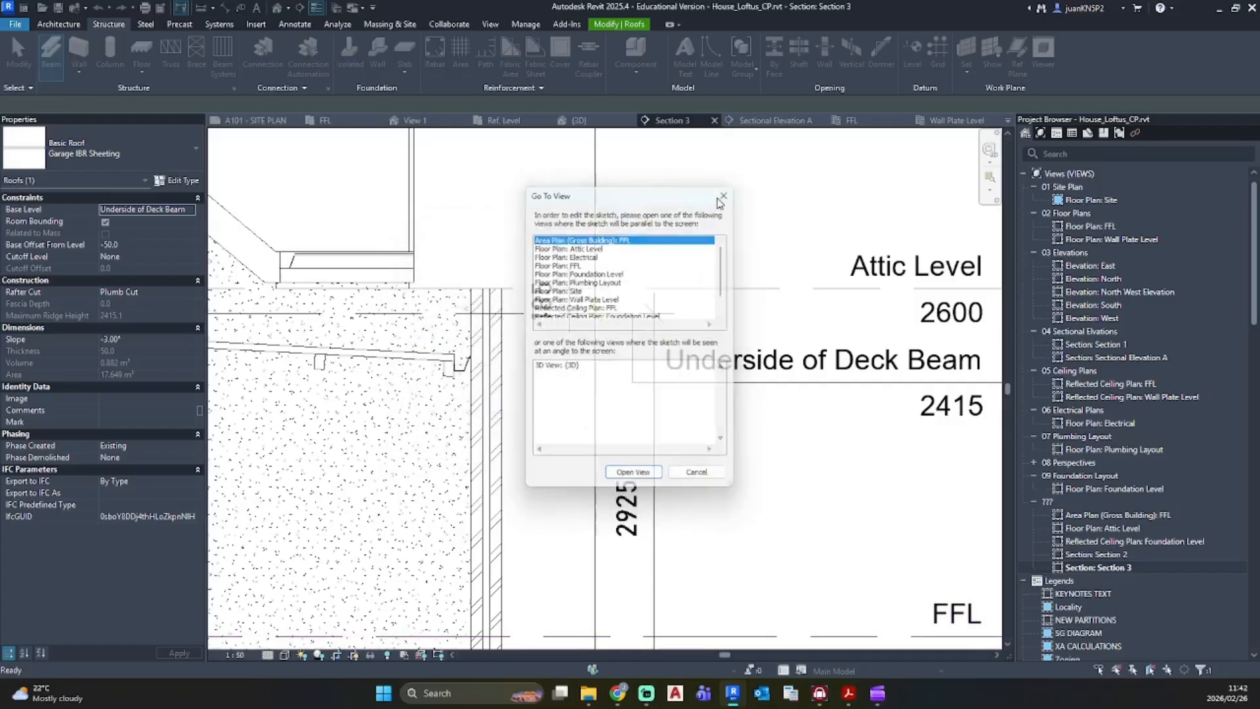
# Step: Start a beam in the FFL floor plan and duplicate the garage purlin rafter type as "Existing garage Deck Beam Joist"
pyautogui.doubleClick(1091, 228)
pyautogui.scroll(-5, 588, 253)
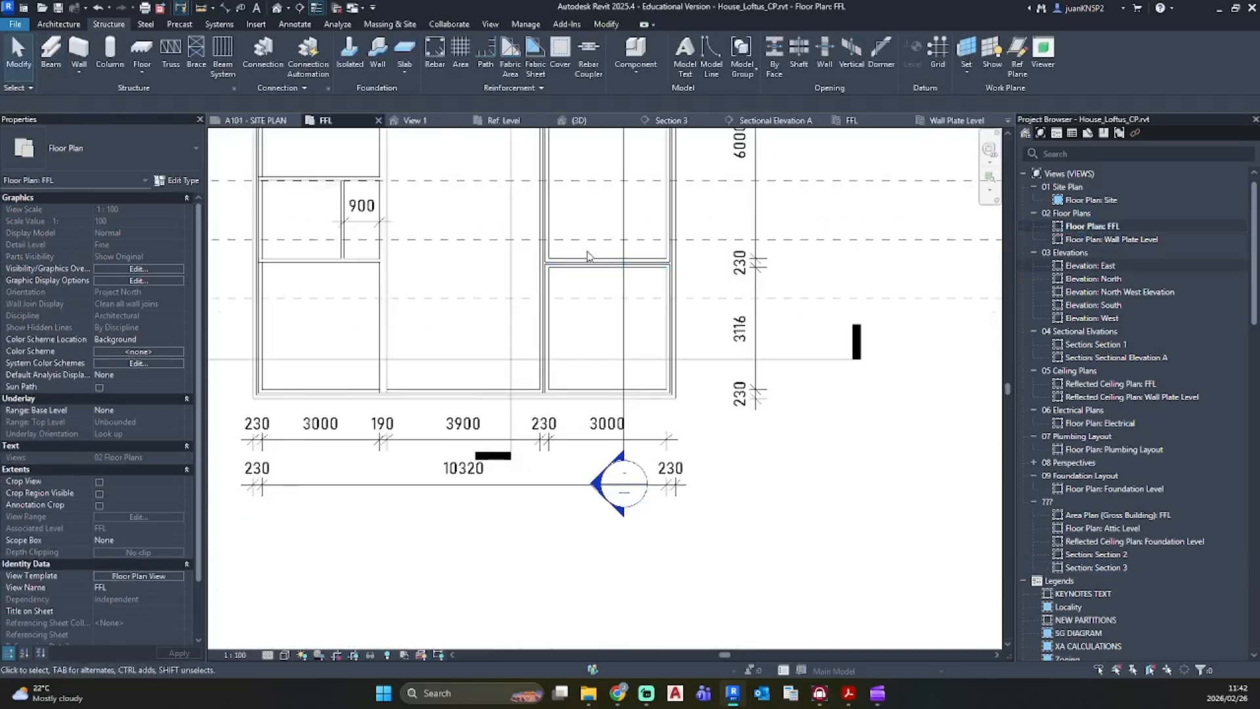
pyautogui.moveTo(594, 223); pyautogui.dragTo(610, 452, button='middle')
pyautogui.scroll(3, 612, 450)
pyautogui.click(63, 63)
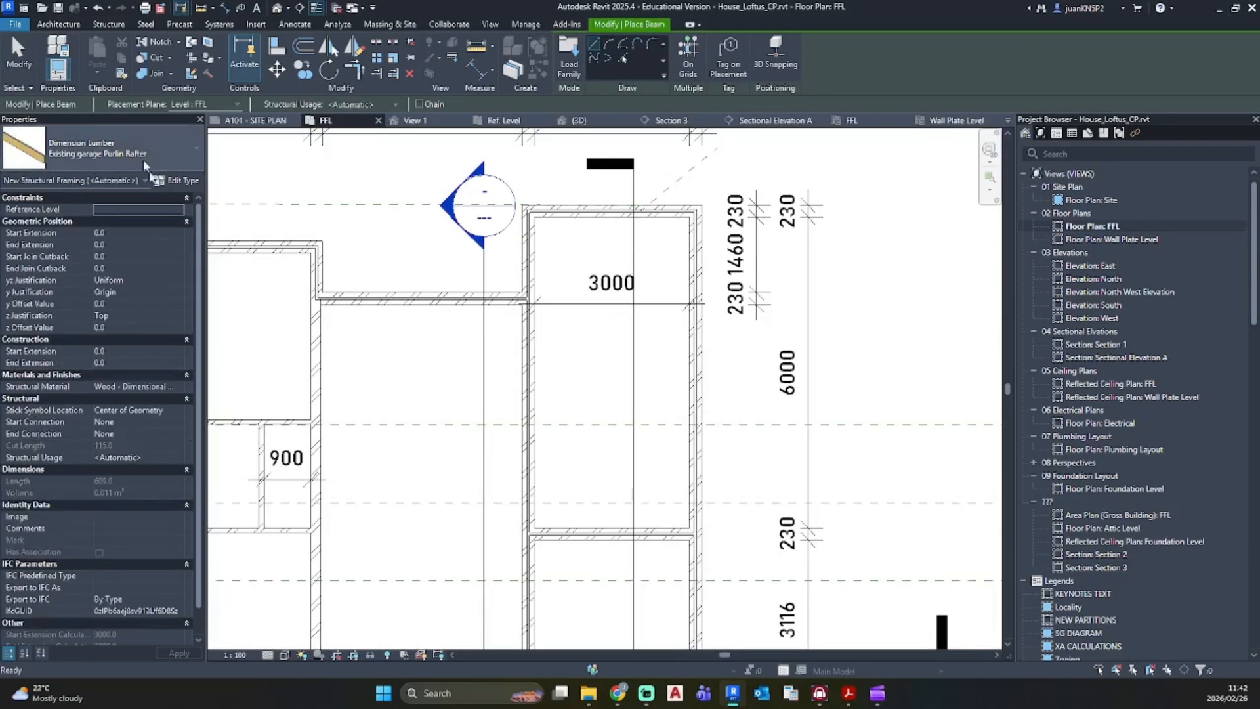
pyautogui.click(183, 182)
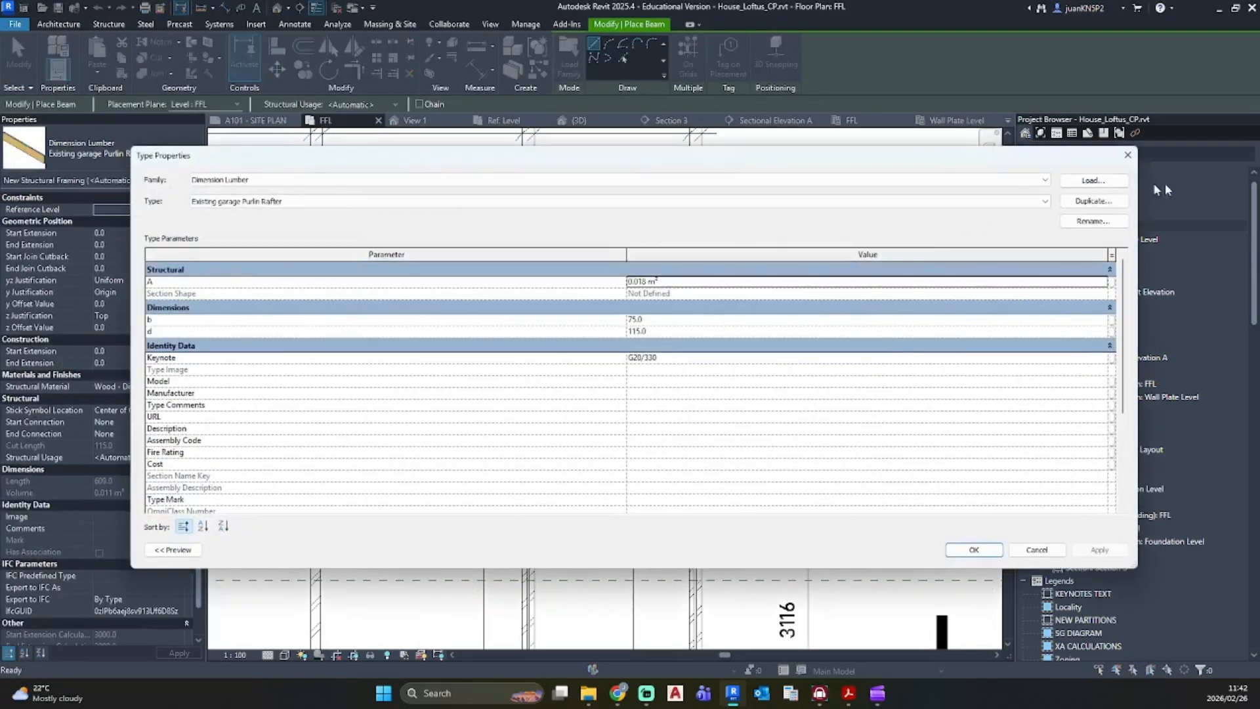
pyautogui.click(1119, 207)
pyautogui.write('F')
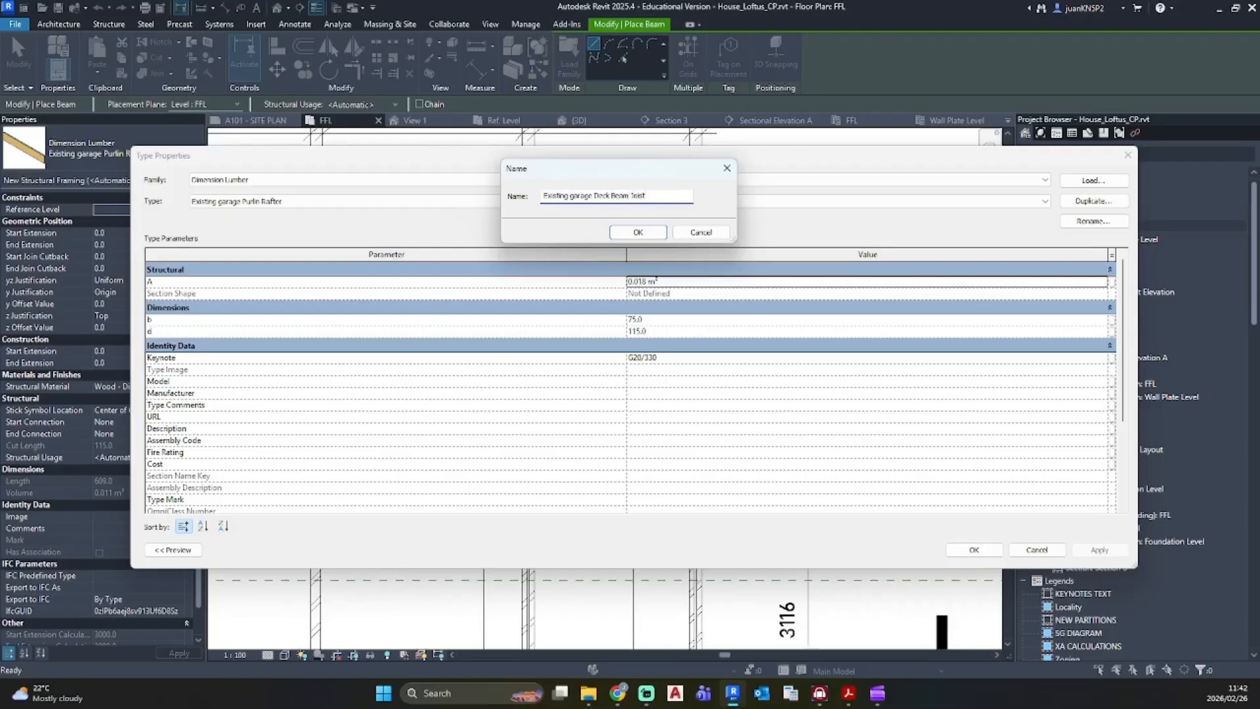
pyautogui.press('Return')
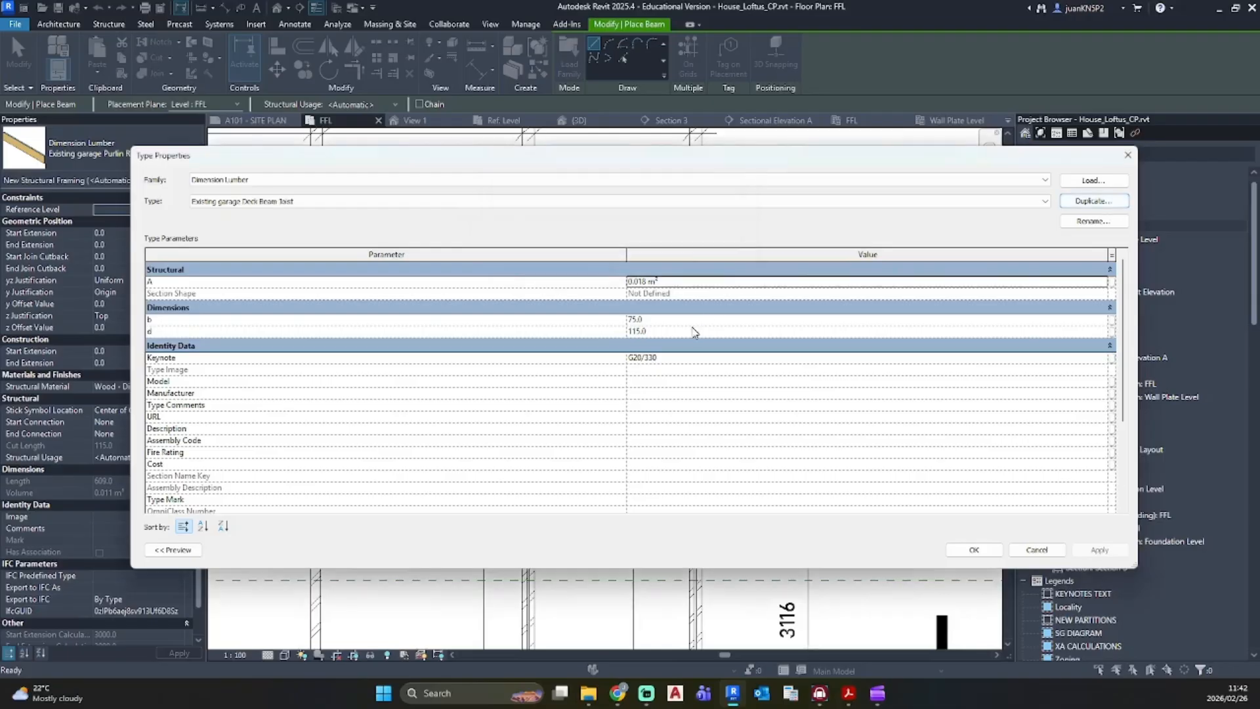
# Step: Set the deck beam joist type's width b to 73 mm and depth d to 149 mm, and apply the changes
pyautogui.click(691, 319)
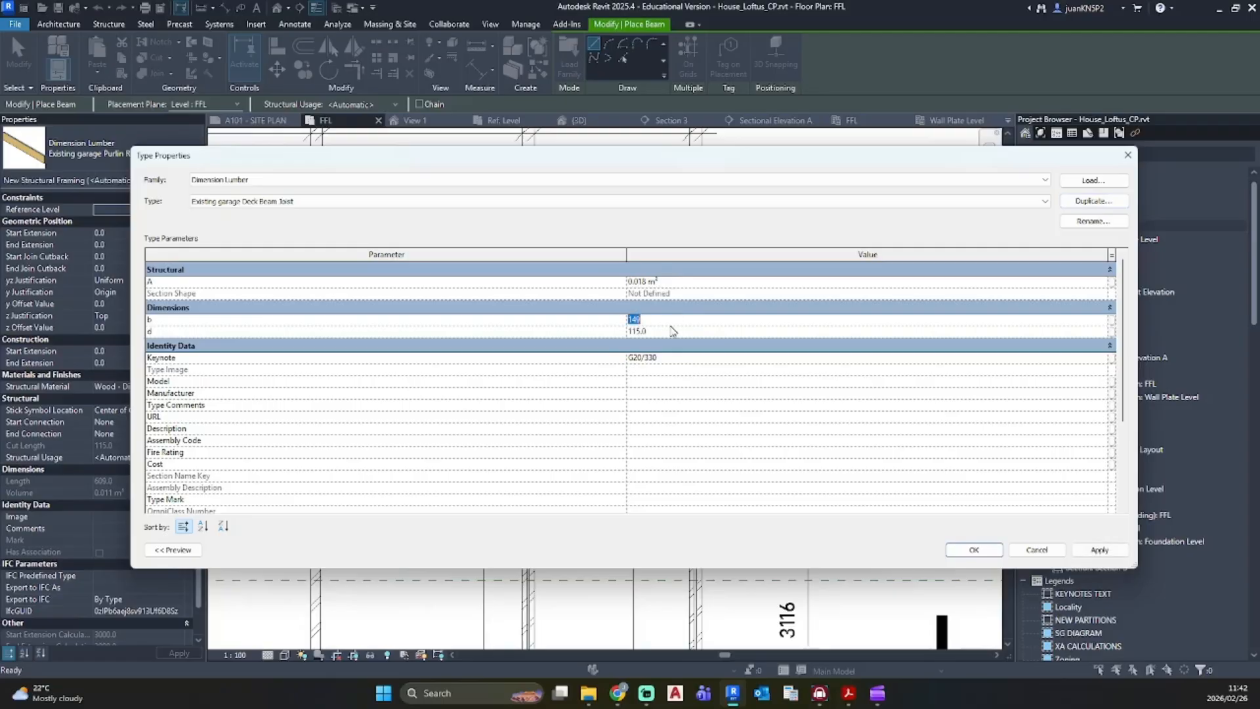
pyautogui.press('Tab')
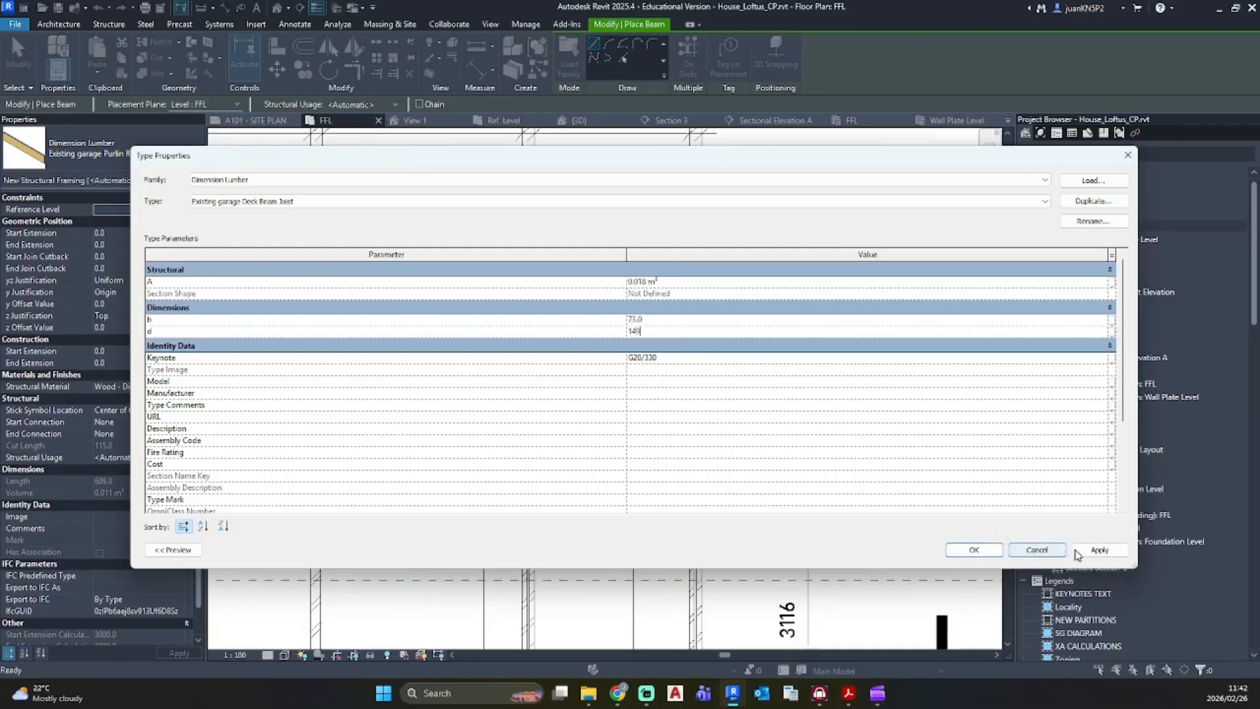
pyautogui.click(1099, 550)
pyautogui.click(973, 550)
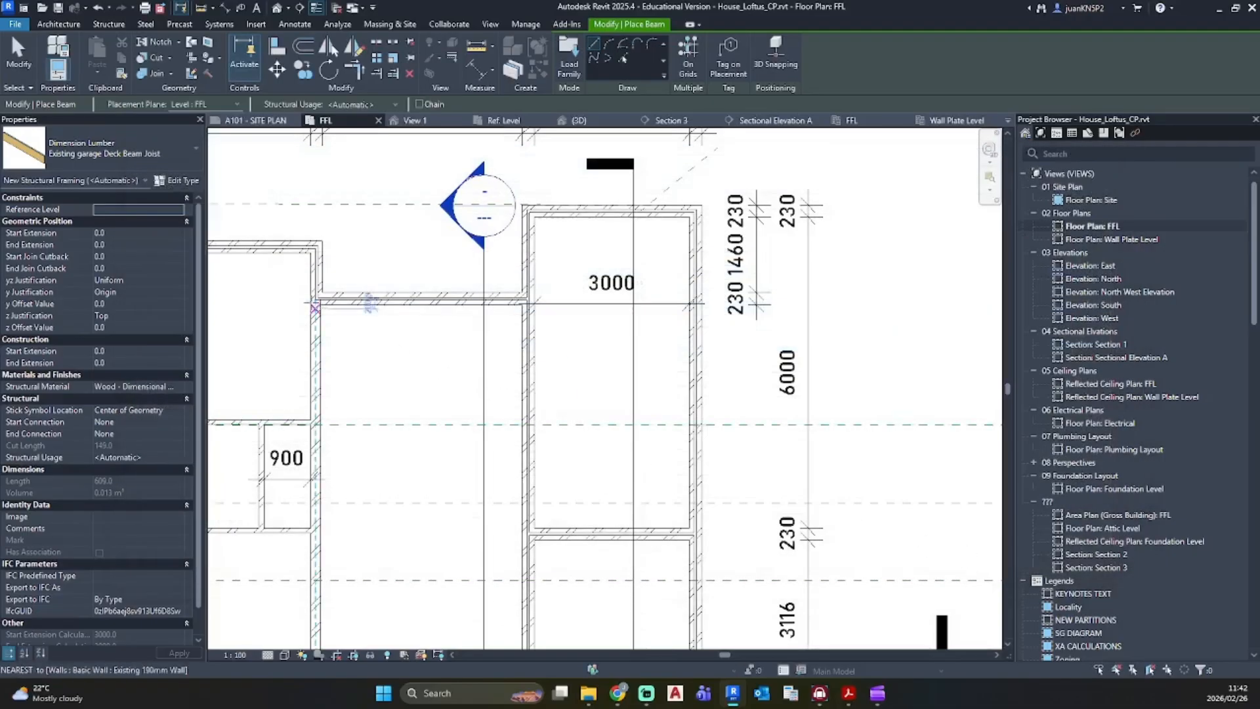
# Step: Set the reference level to Underside of Deck Beam and draw one deck beam joist about 2996 mm long across the garage between its side walls
pyautogui.click(183, 209)
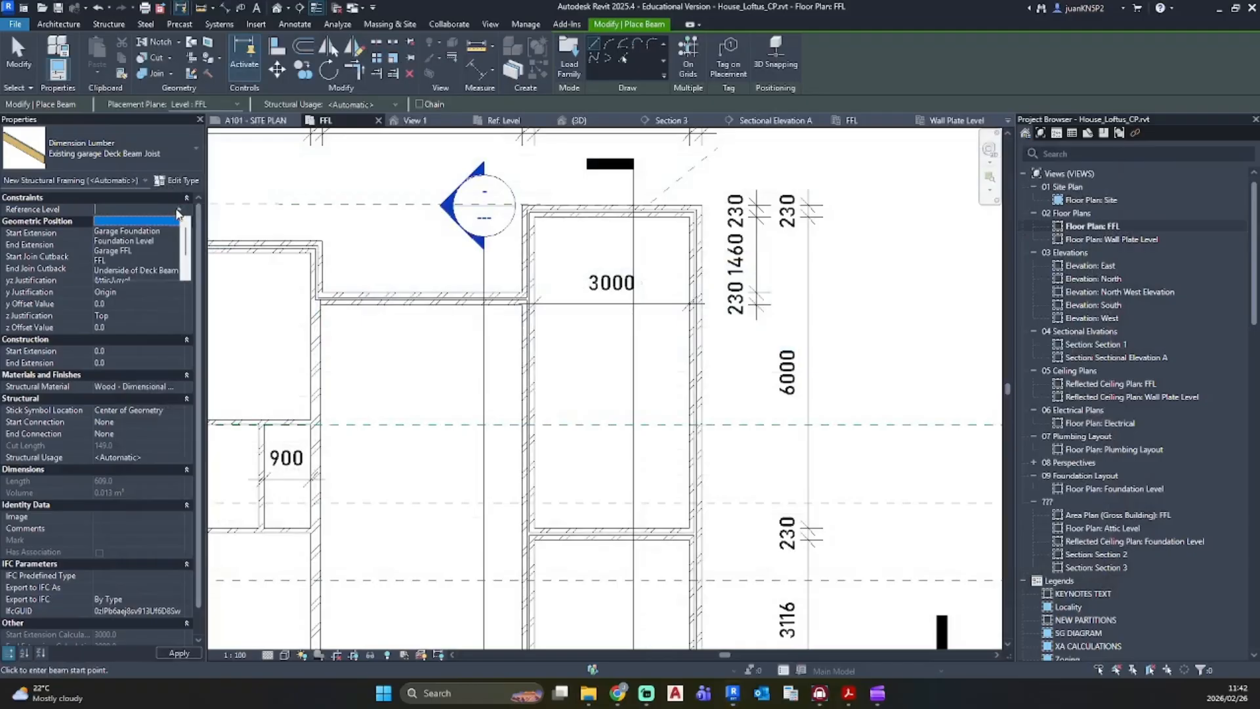
pyautogui.click(139, 269)
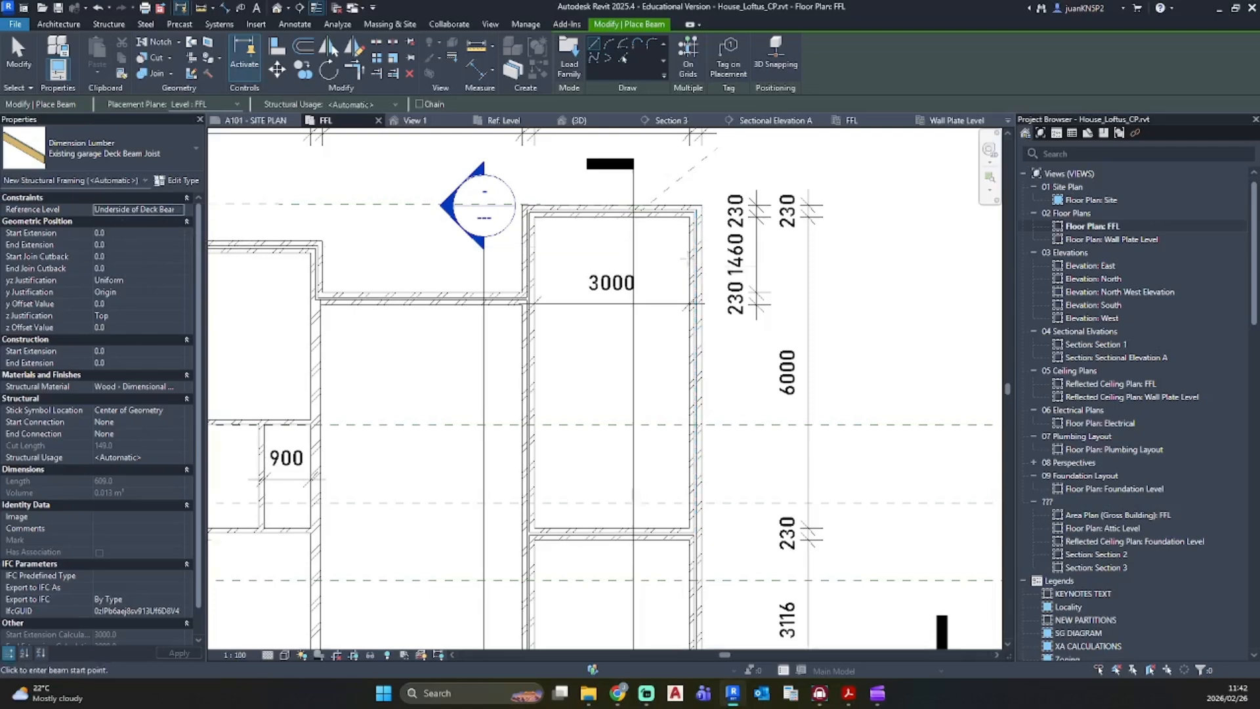
pyautogui.scroll(3, 688, 256)
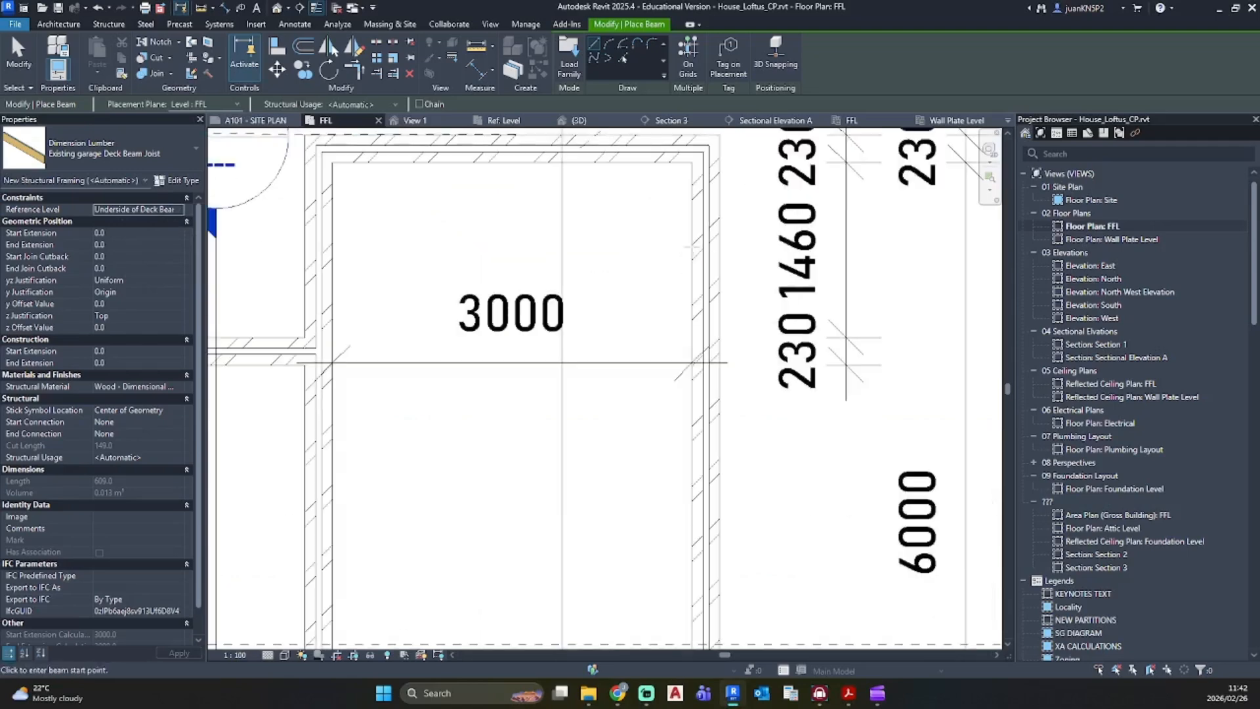
pyautogui.click(692, 247)
pyautogui.click(332, 248)
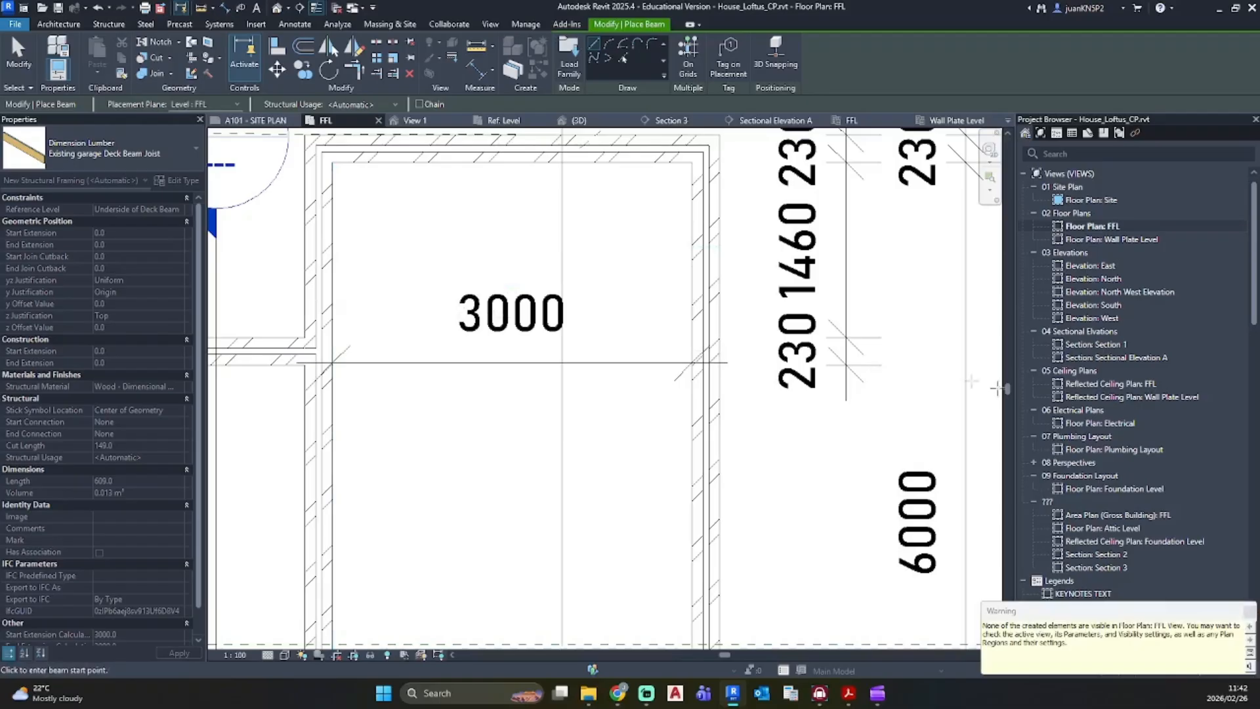
pyautogui.press('Escape')
pyautogui.press('Escape')
# Step: In Section 3, change the new deck beam joist's work plane to Level : Underside of Deck Beam
pyautogui.doubleClick(1094, 567)
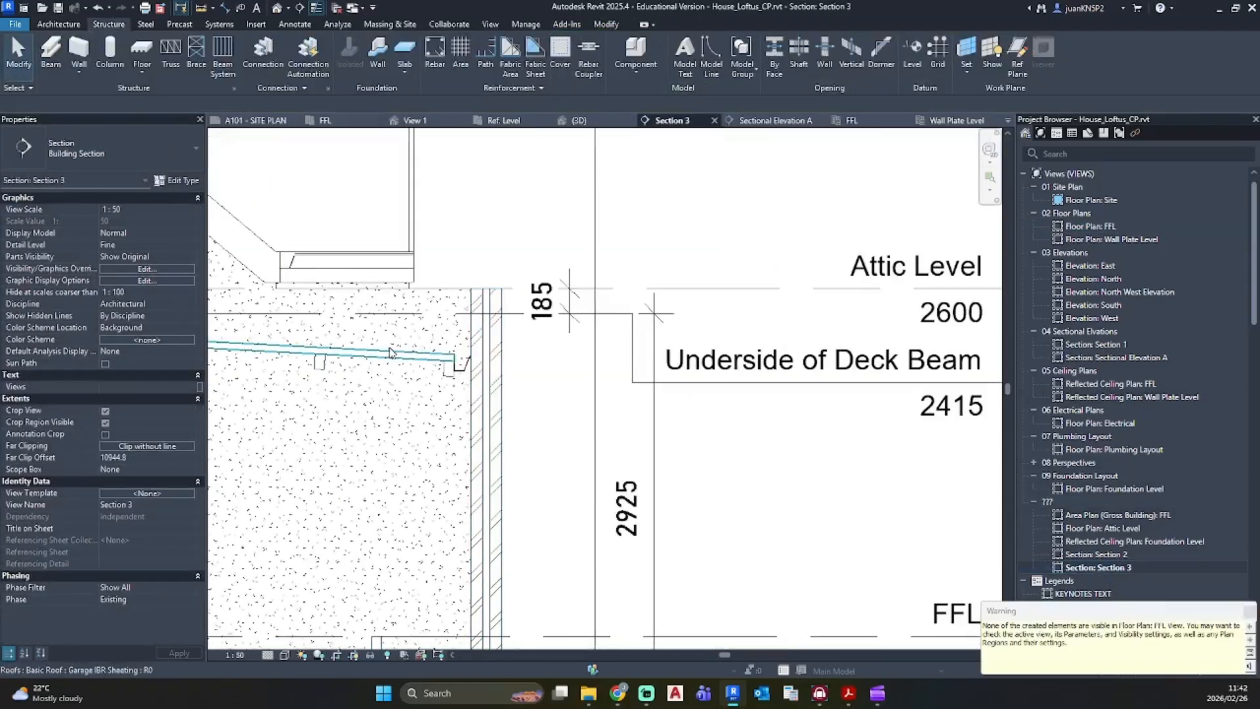
pyautogui.moveTo(390, 349); pyautogui.dragTo(816, 333, button='middle')
pyautogui.scroll(-2, 602, 324)
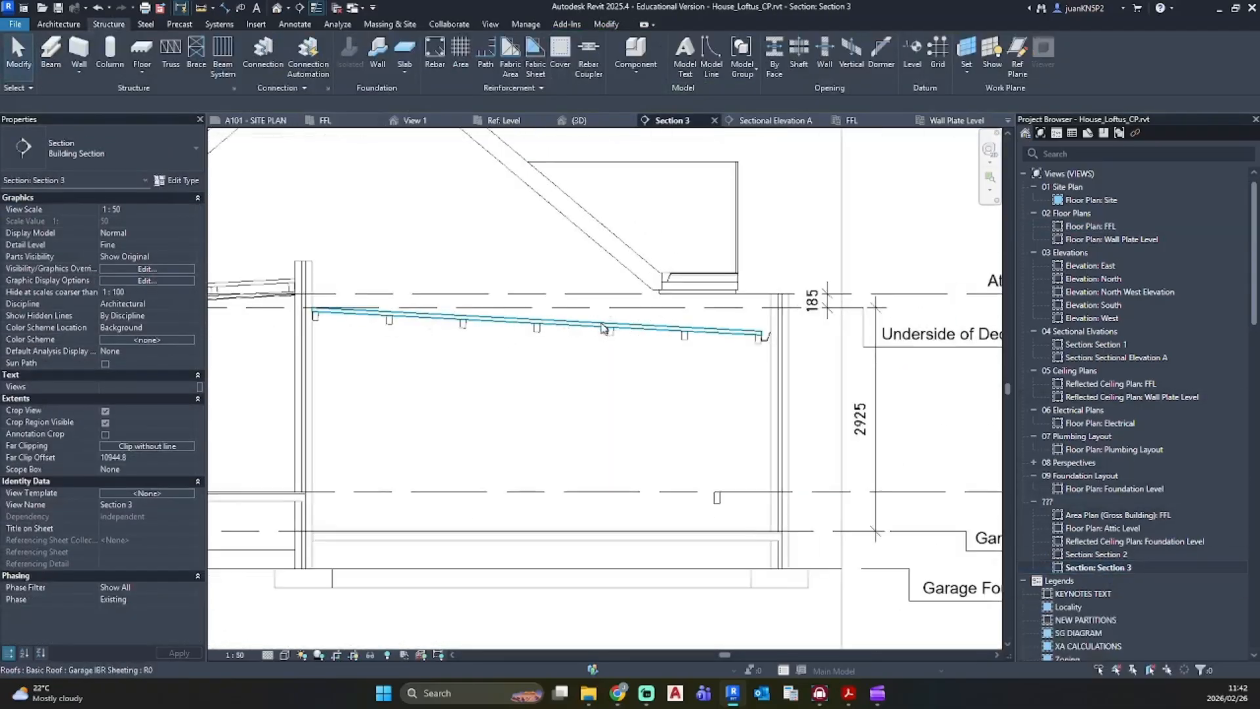
pyautogui.click(718, 500)
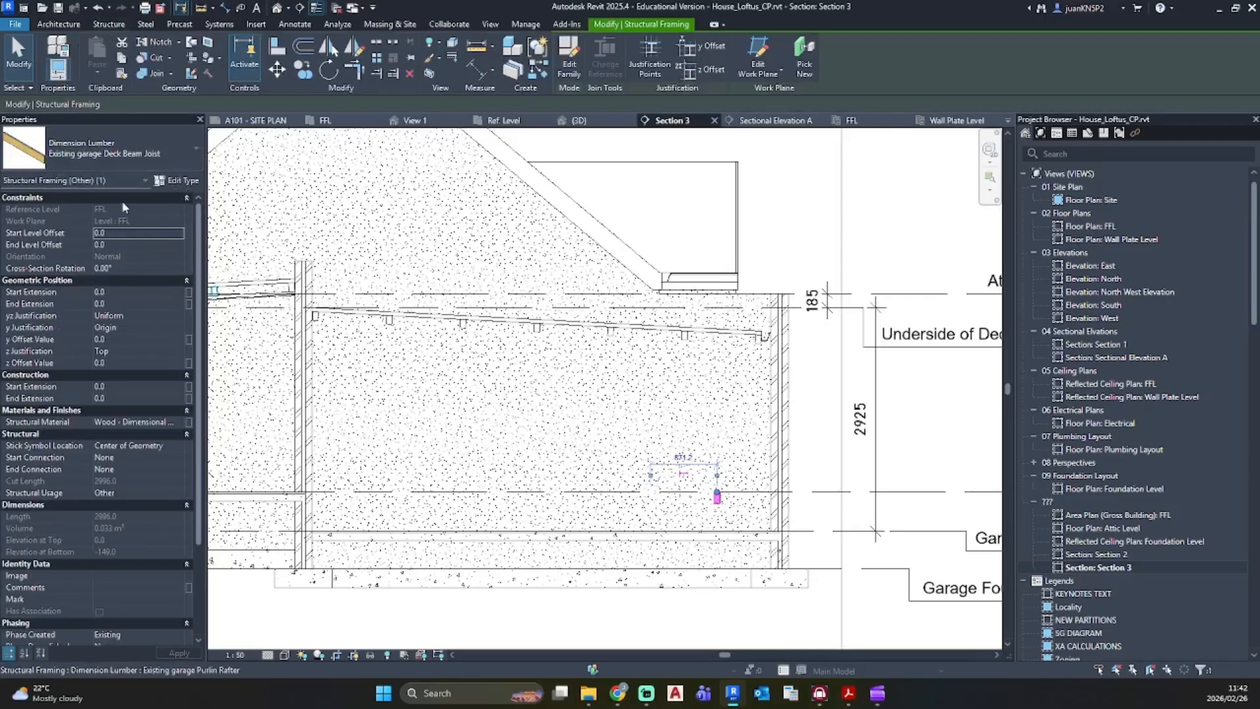
pyautogui.click(761, 71)
pyautogui.click(777, 101)
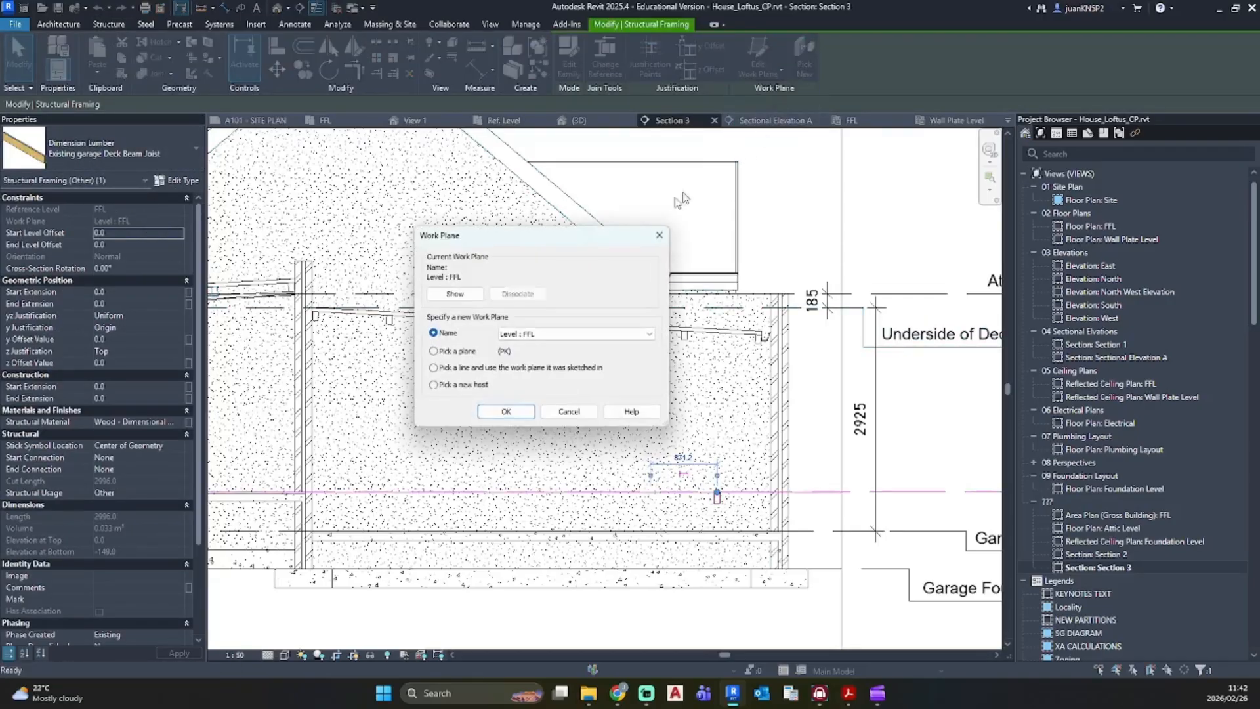
pyautogui.click(544, 334)
pyautogui.click(549, 397)
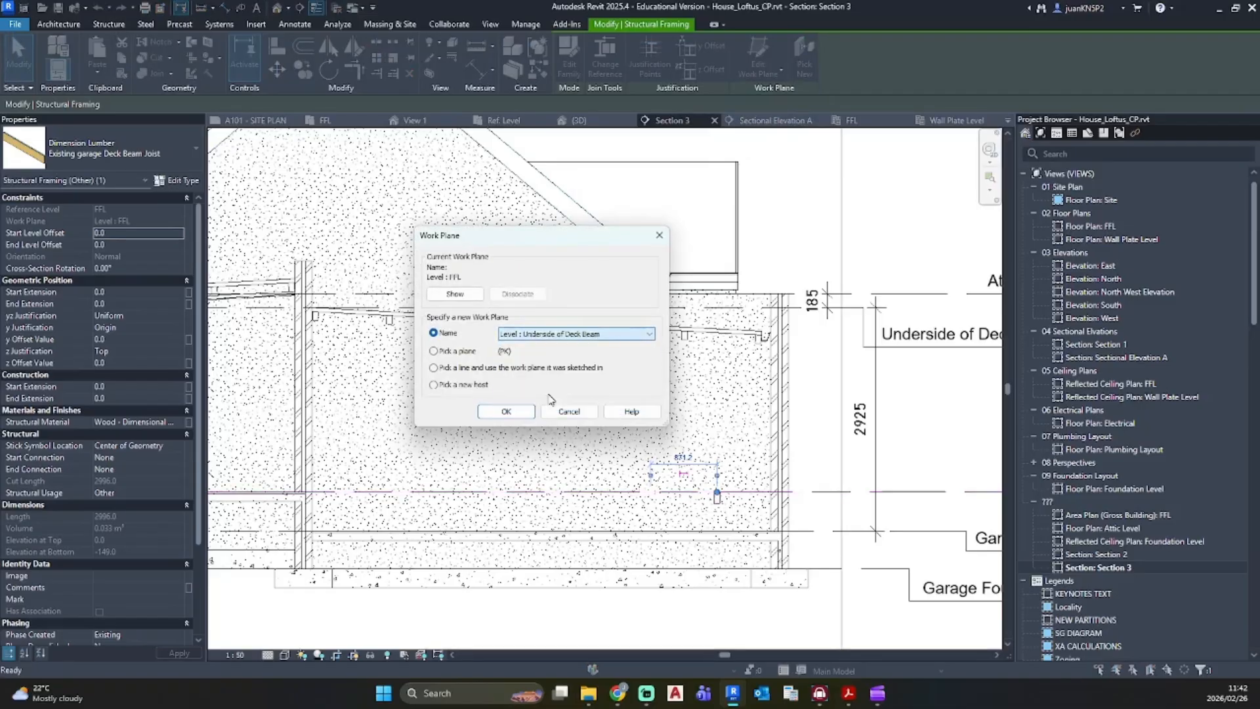
pyautogui.click(506, 411)
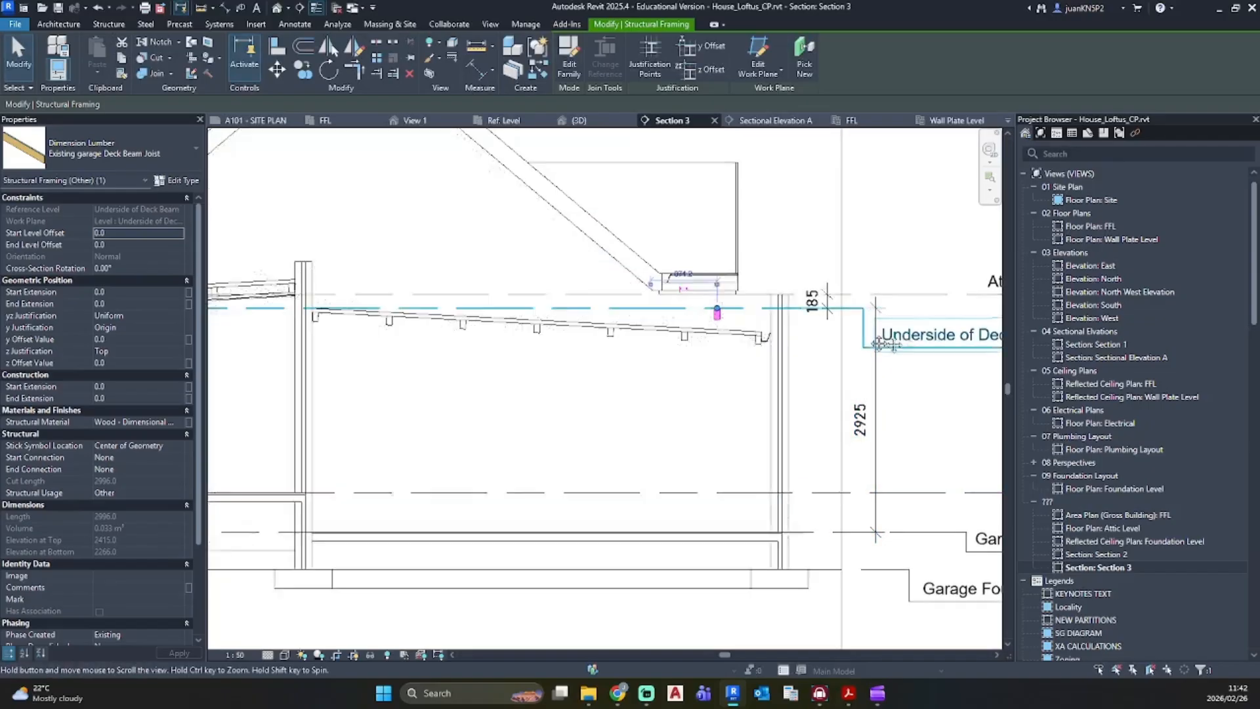
# Step: Set the deck beam joist's z Offset Value to 149 mm so it sits on top of the Underside of Deck Beam level
pyautogui.moveTo(905, 331); pyautogui.dragTo(779, 334, button='middle')
pyautogui.scroll(2, 748, 322)
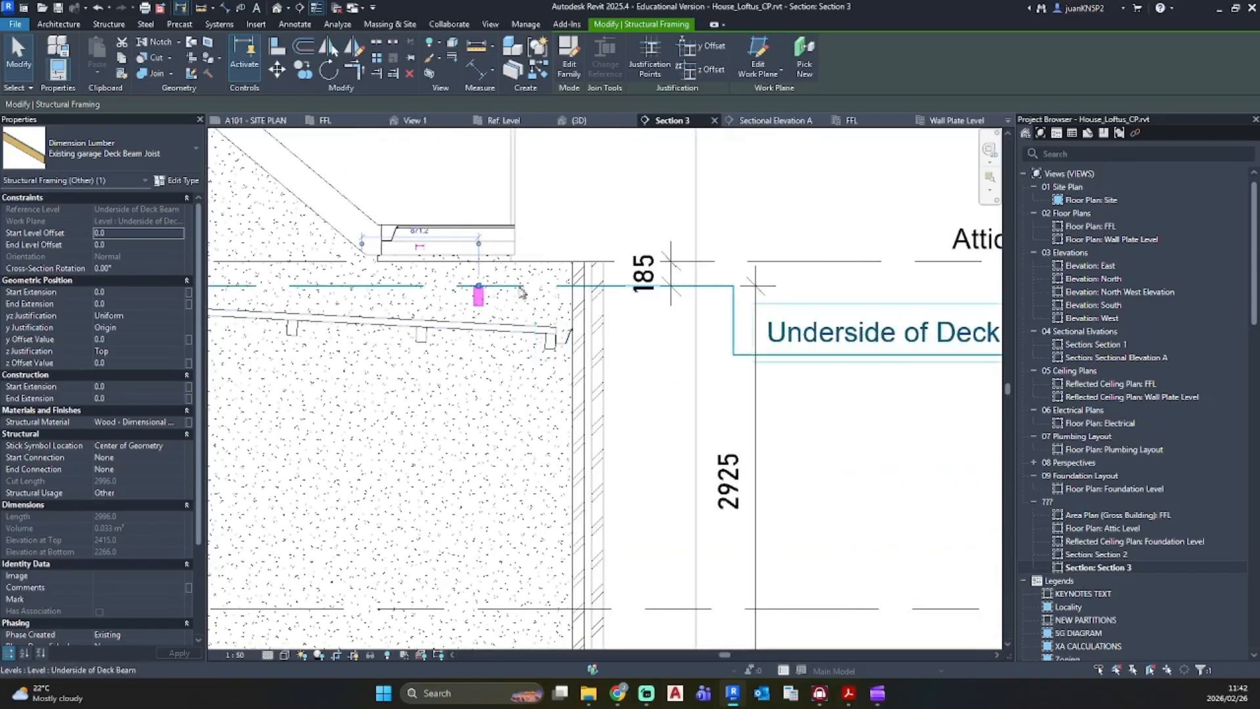
pyautogui.click(127, 364)
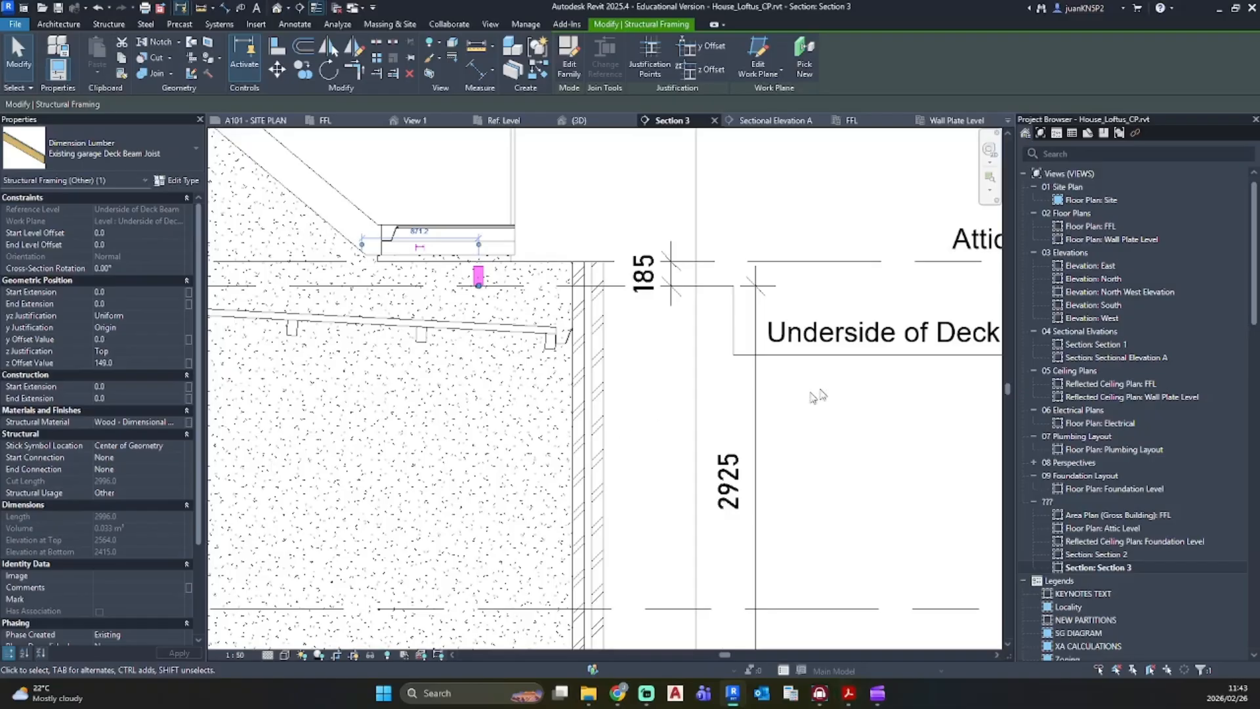
pyautogui.click(664, 384)
pyautogui.scroll(-3, 755, 407)
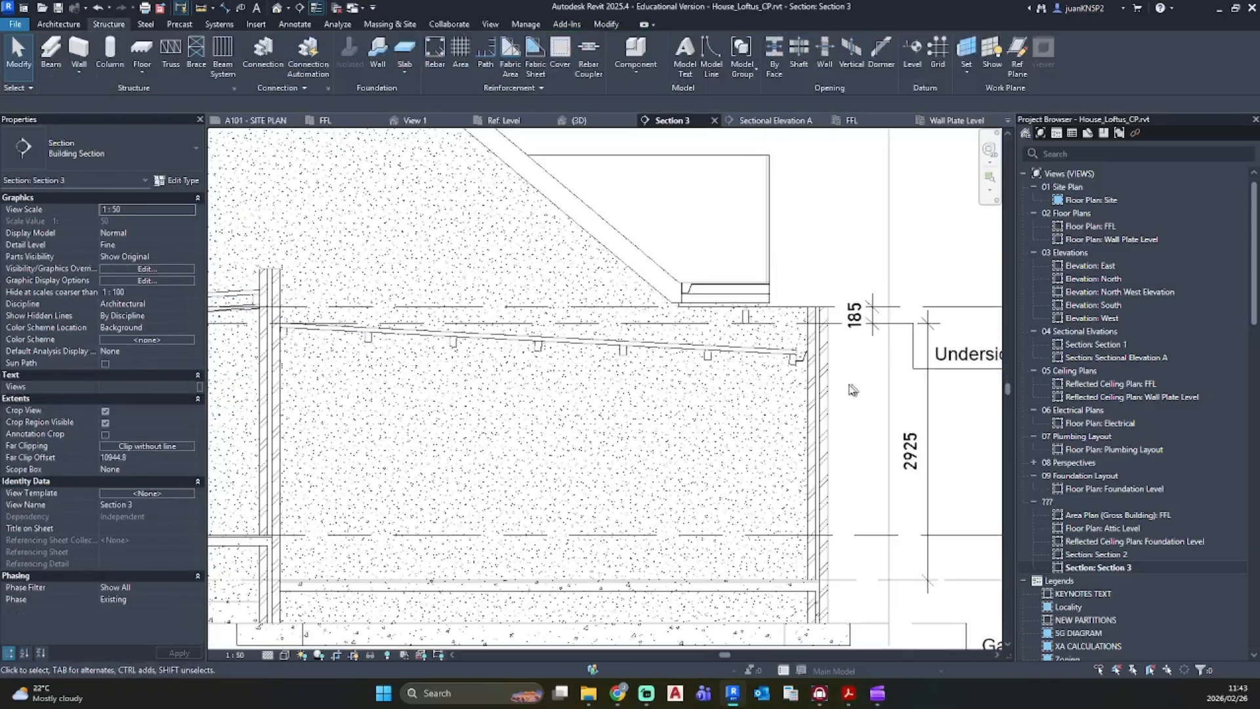
# Step: Move the deck beam joist horizontally along the Underside of Deck Beam level to the inner face of the garage's gutter-side wall
pyautogui.scroll(2, 742, 334)
pyautogui.click(750, 321)
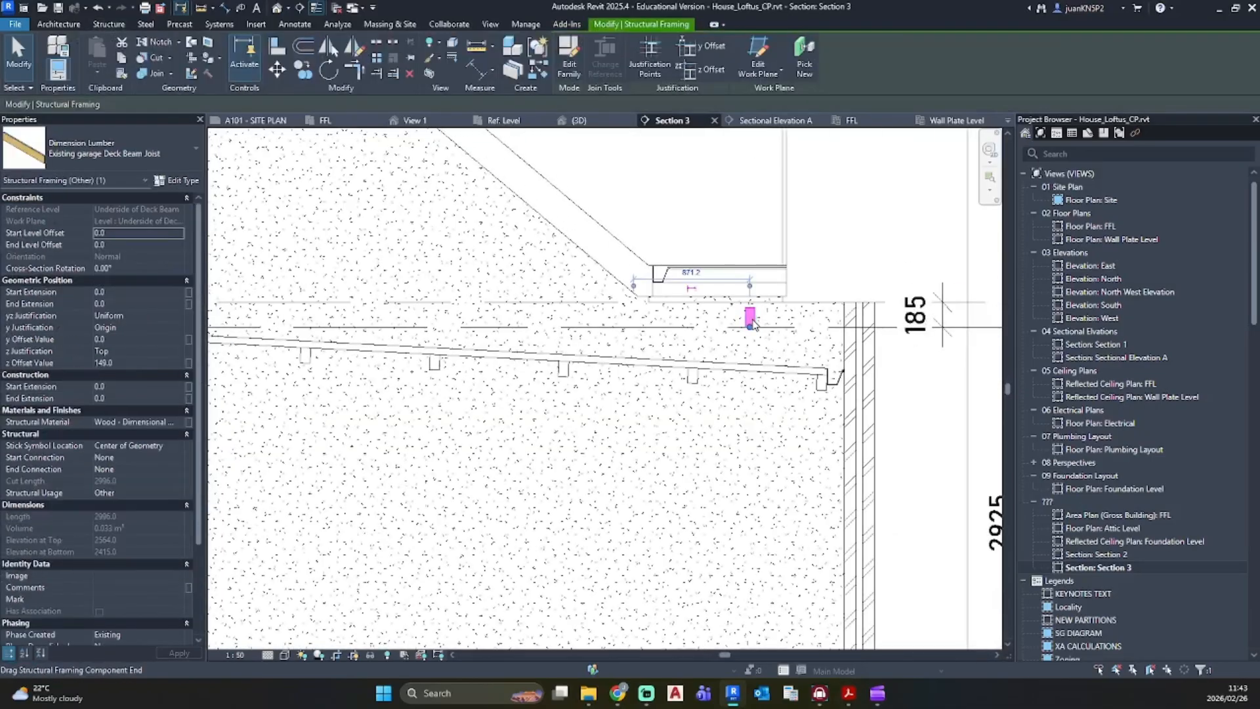
pyautogui.press('m')
pyautogui.press('v')
pyautogui.scroll(3, 753, 321)
pyautogui.click(759, 337)
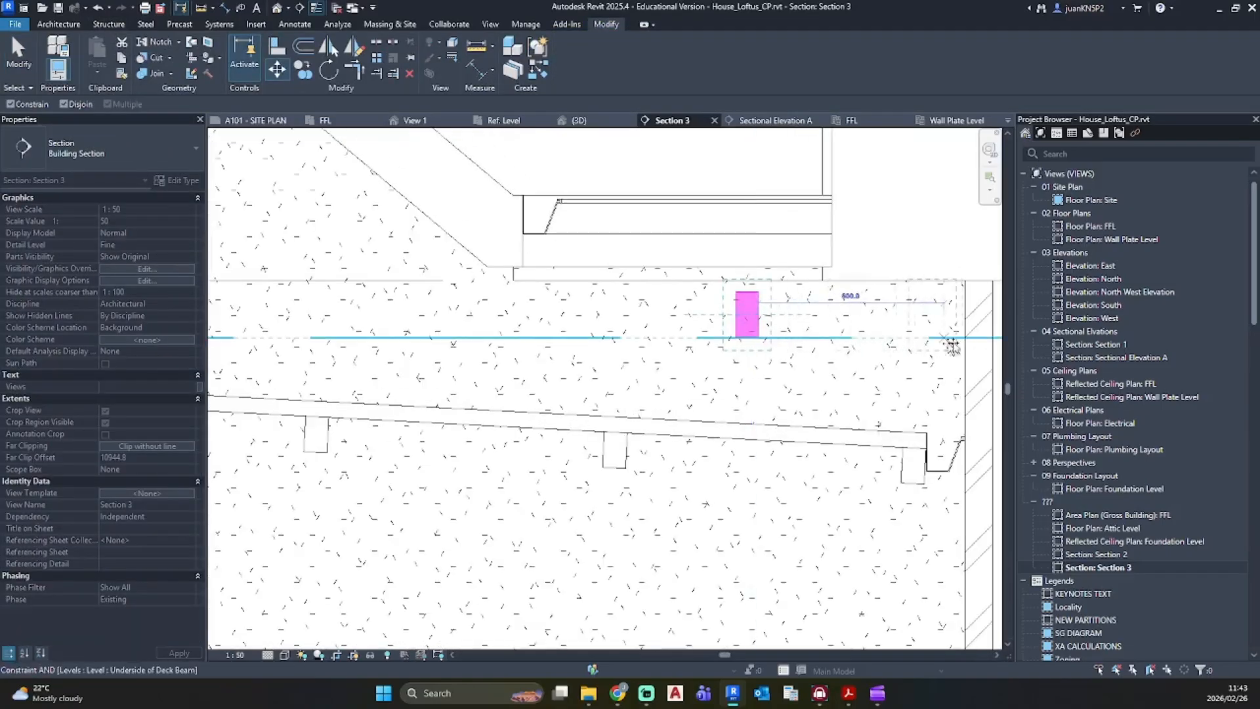
pyautogui.click(952, 342)
pyautogui.press('Escape')
pyautogui.scroll(-3, 936, 382)
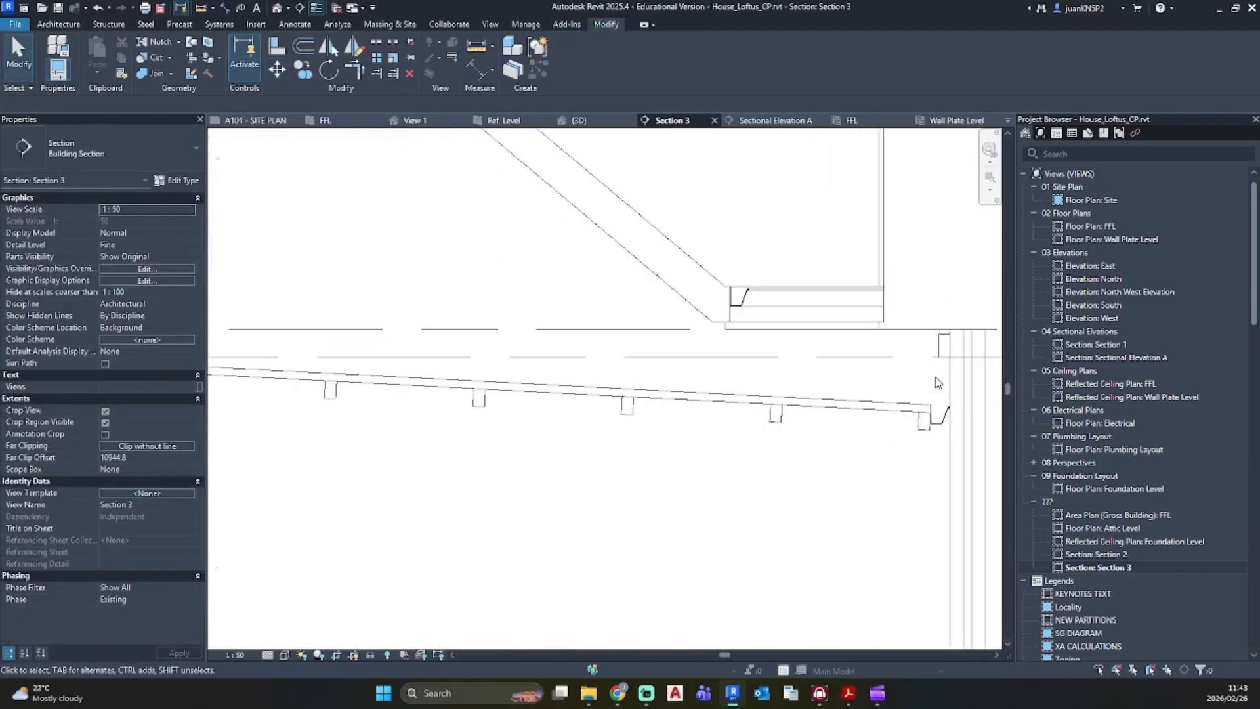
# Step: Switch to the SANS 10082 PDF in Chrome and check the joist spacing for 73 x 149 timber in Table 6, then return to Revit
pyautogui.click(942, 352)
pyautogui.scroll(-3, 675, 436)
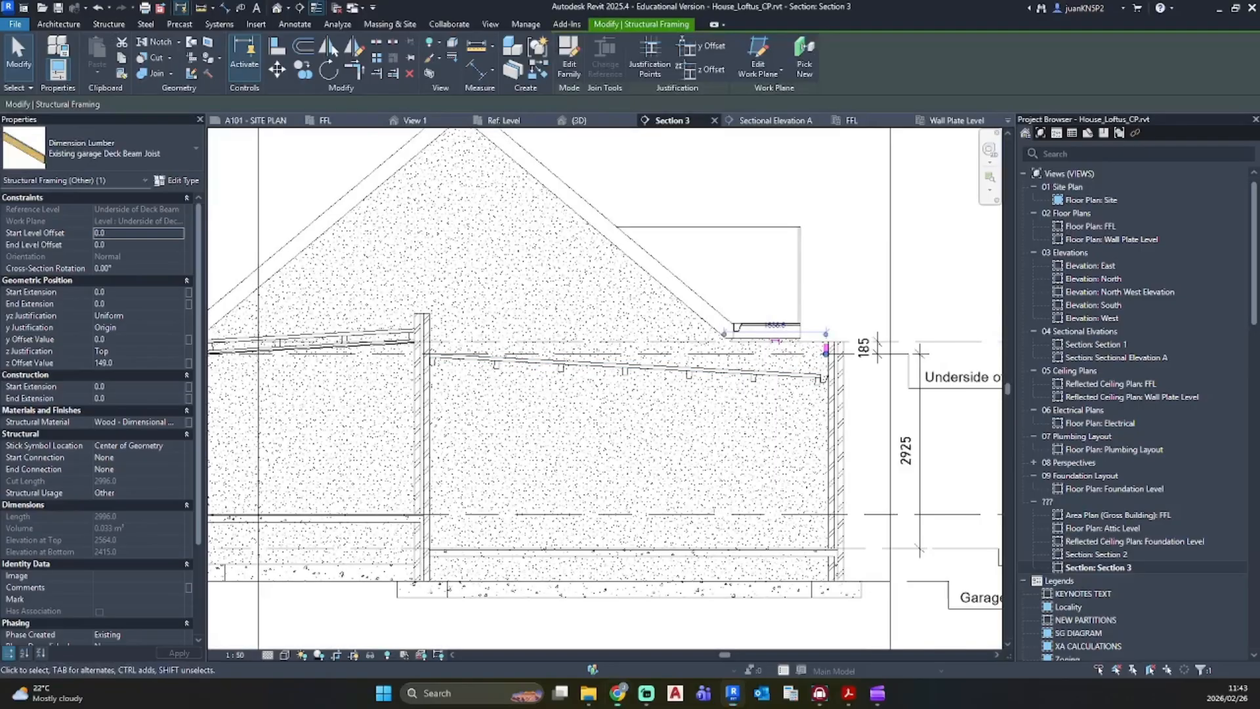
pyautogui.hotkey('alt', 'Tab')
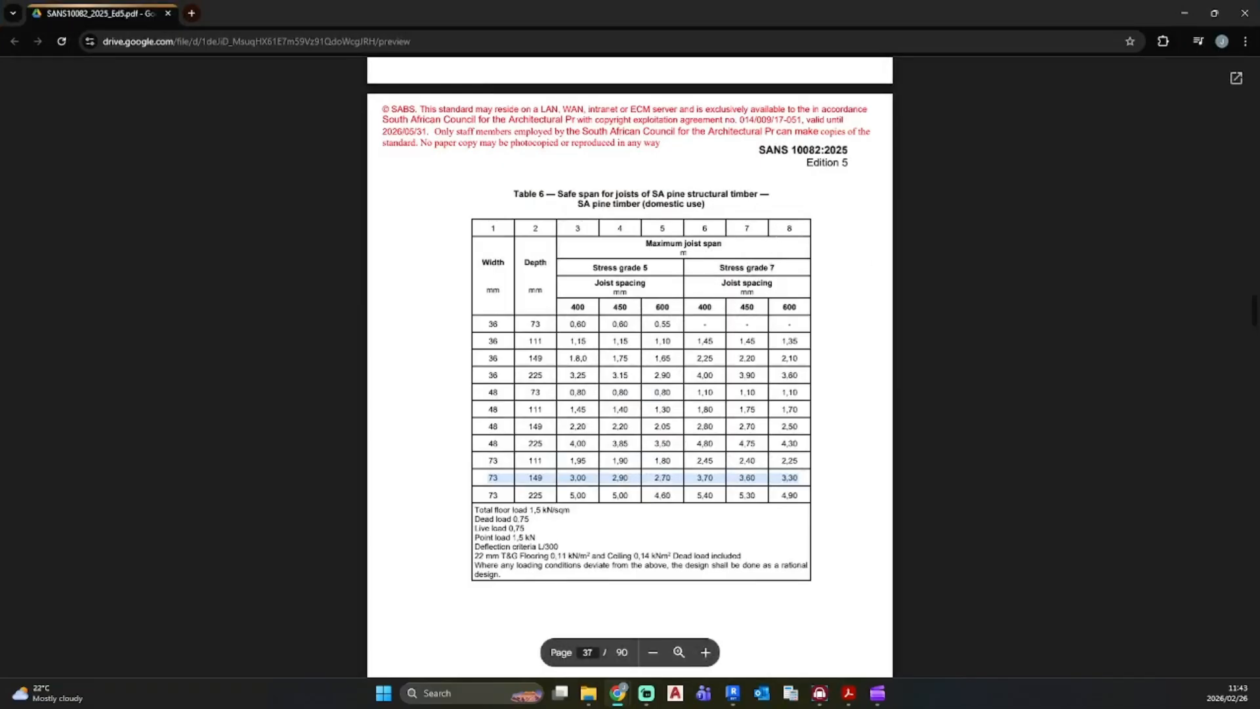
pyautogui.hotkey('alt', 'Tab')
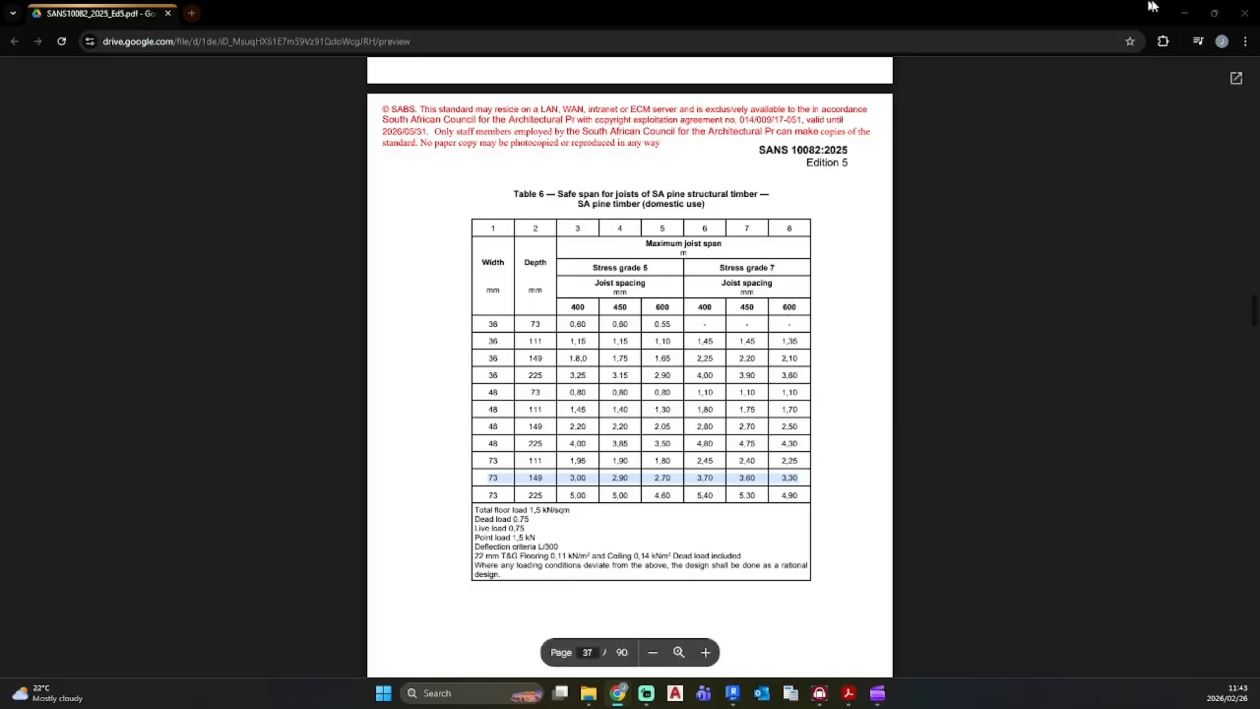
pyautogui.hotkey('alt', 'Tab')
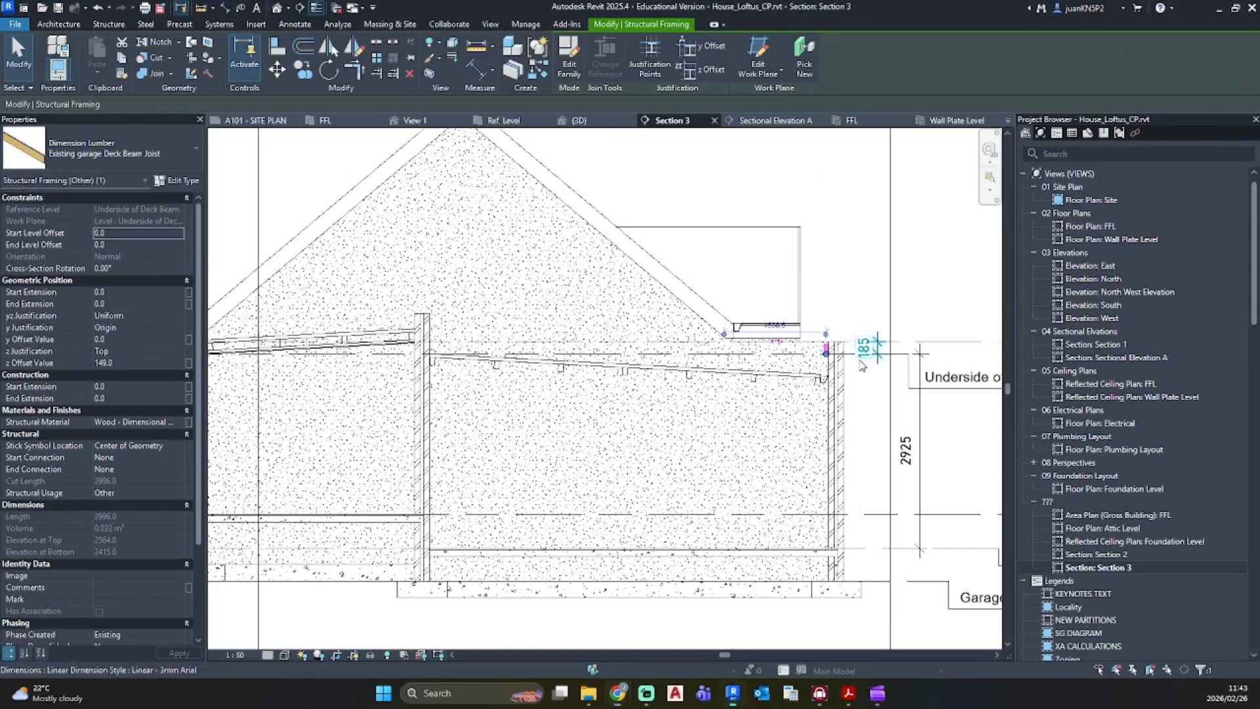
pyautogui.press('t')
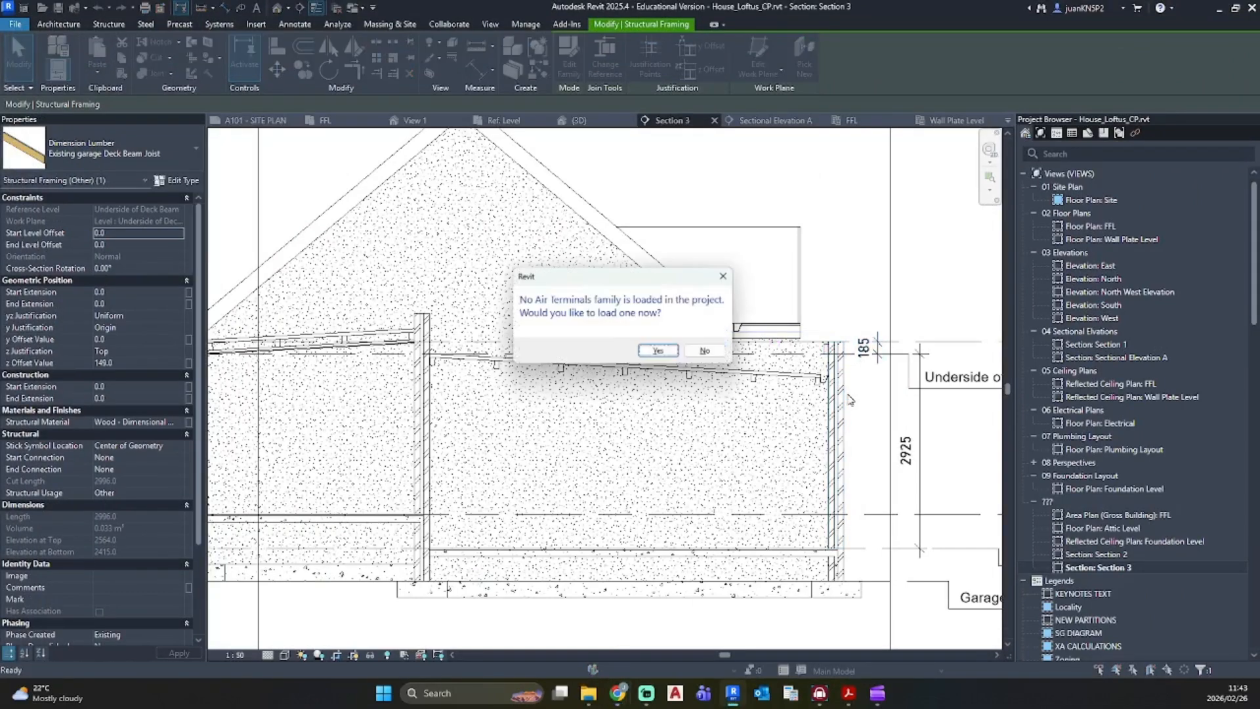
pyautogui.press('Escape')
pyautogui.press('Escape')
# Step: Array the deck beam joist across the garage as a group of 2, placing the last member against the kitchen-side wall's inner face
pyautogui.scroll(2, 832, 351)
pyautogui.click(831, 353)
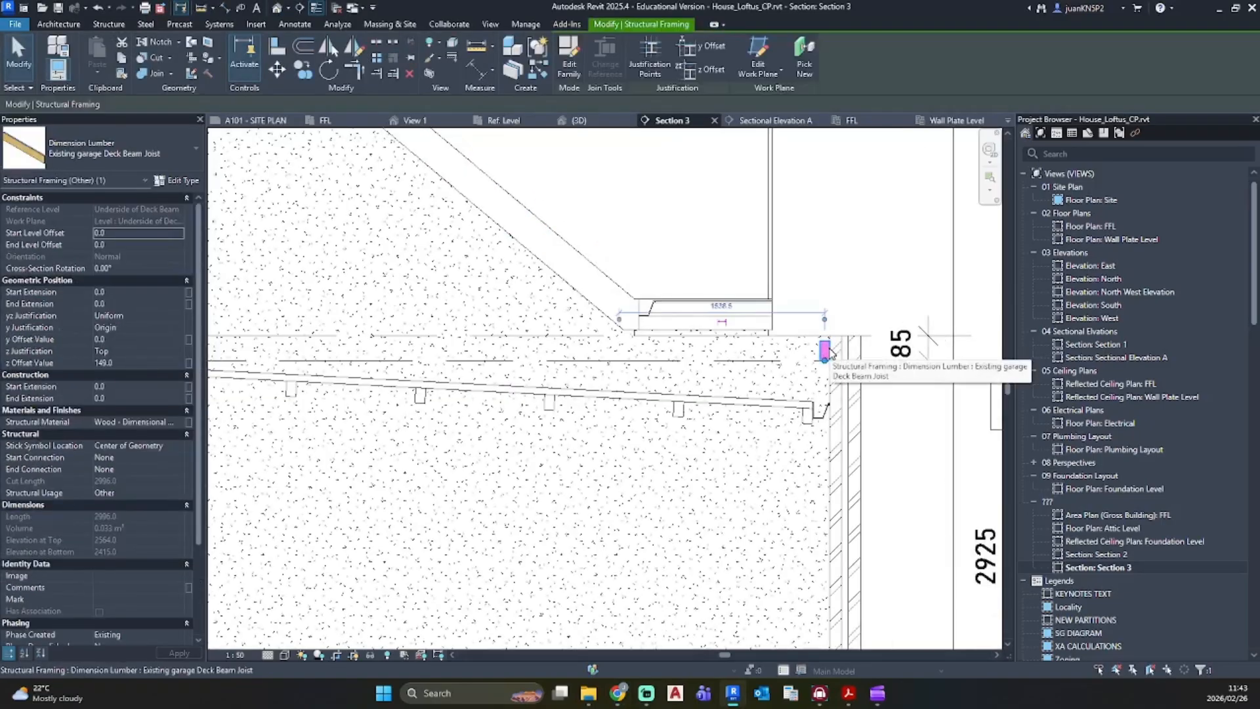
pyautogui.press('a')
pyautogui.press('r')
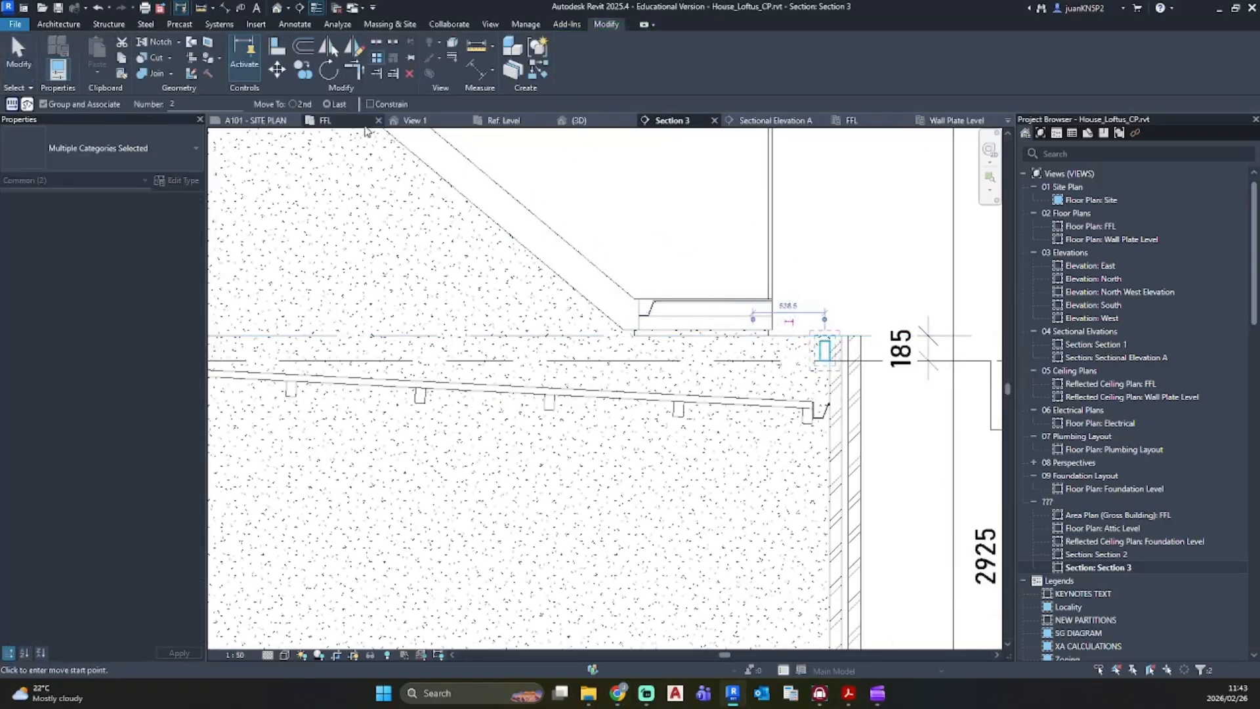
pyautogui.scroll(2, 860, 371)
pyautogui.click(776, 345)
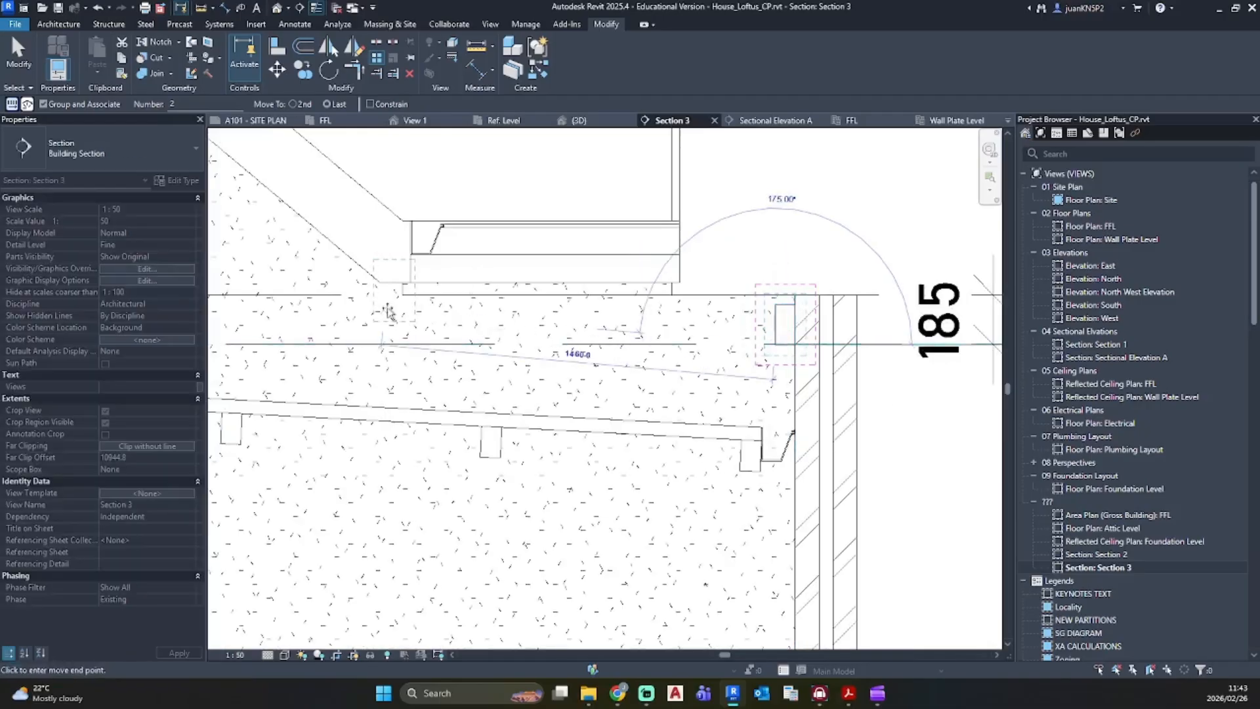
pyautogui.scroll(-3, 387, 311)
pyautogui.moveTo(394, 318); pyautogui.dragTo(1247, 321, button='middle')
pyautogui.scroll(3, 837, 330)
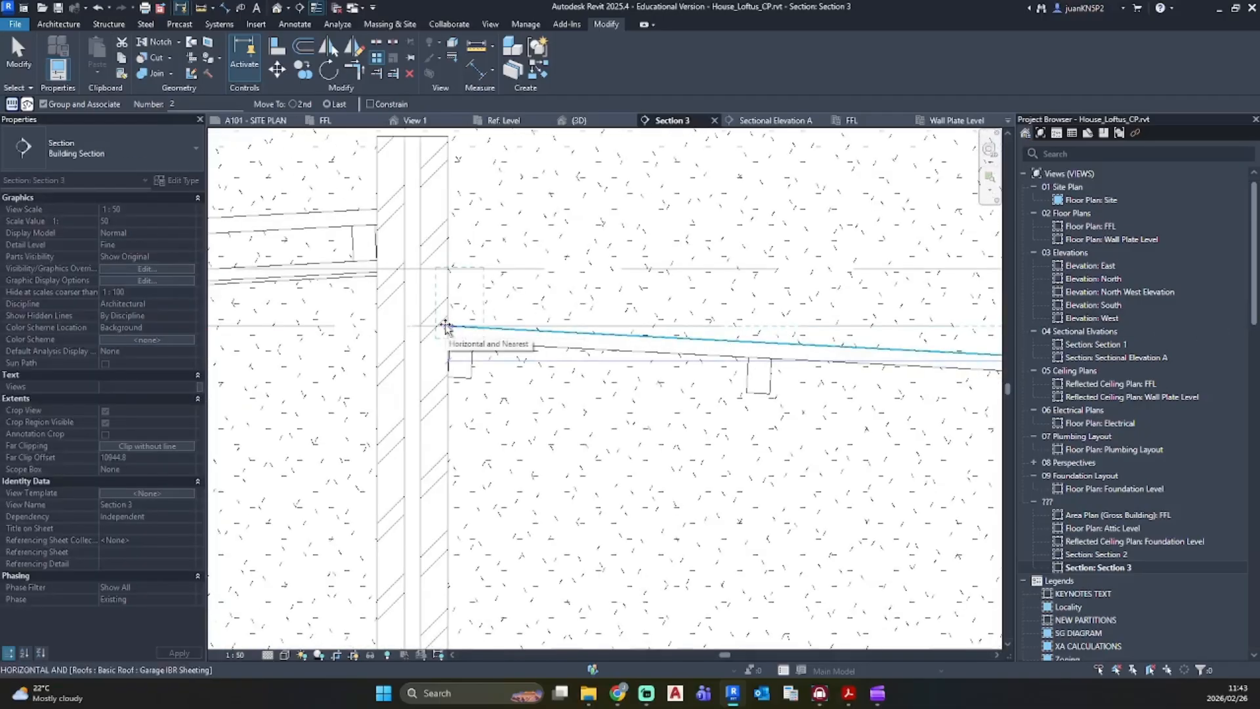
pyautogui.click(451, 326)
pyautogui.scroll(-3, 660, 320)
pyautogui.moveTo(919, 322); pyautogui.dragTo(611, 335, button='middle')
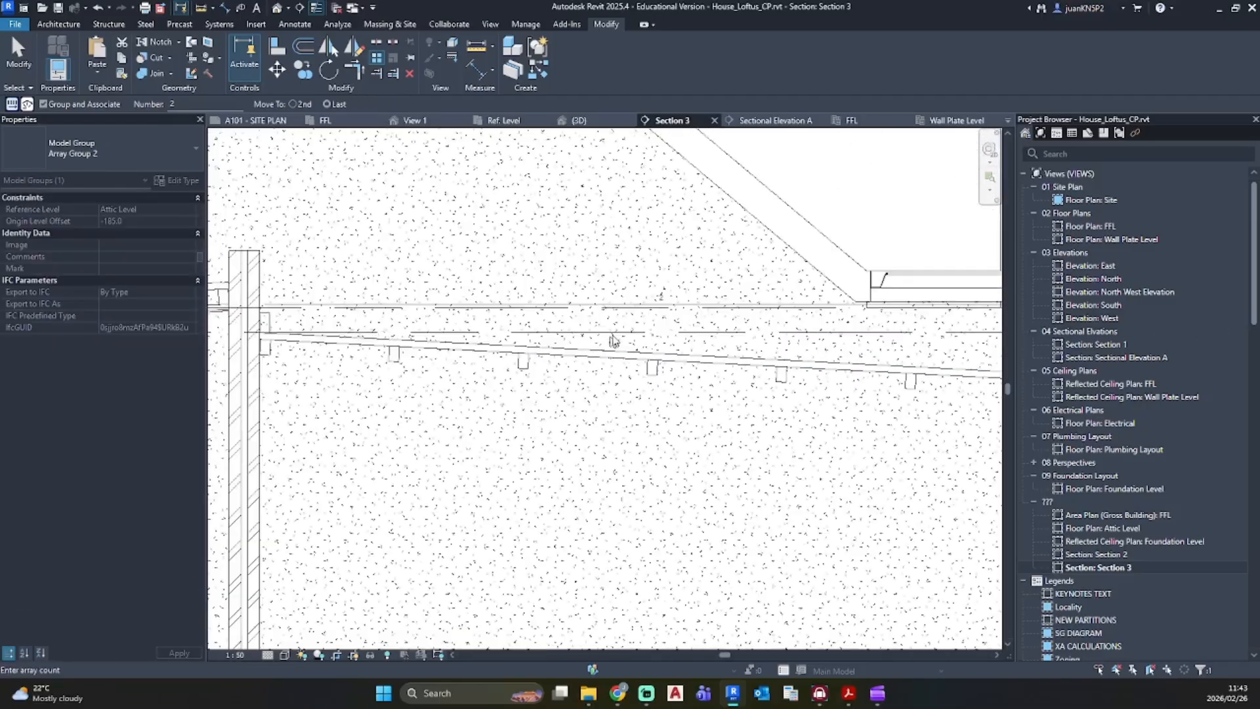
pyautogui.press('Return')
# Step: Set the deck beam joist array count to 10
pyautogui.scroll(-4, 666, 303)
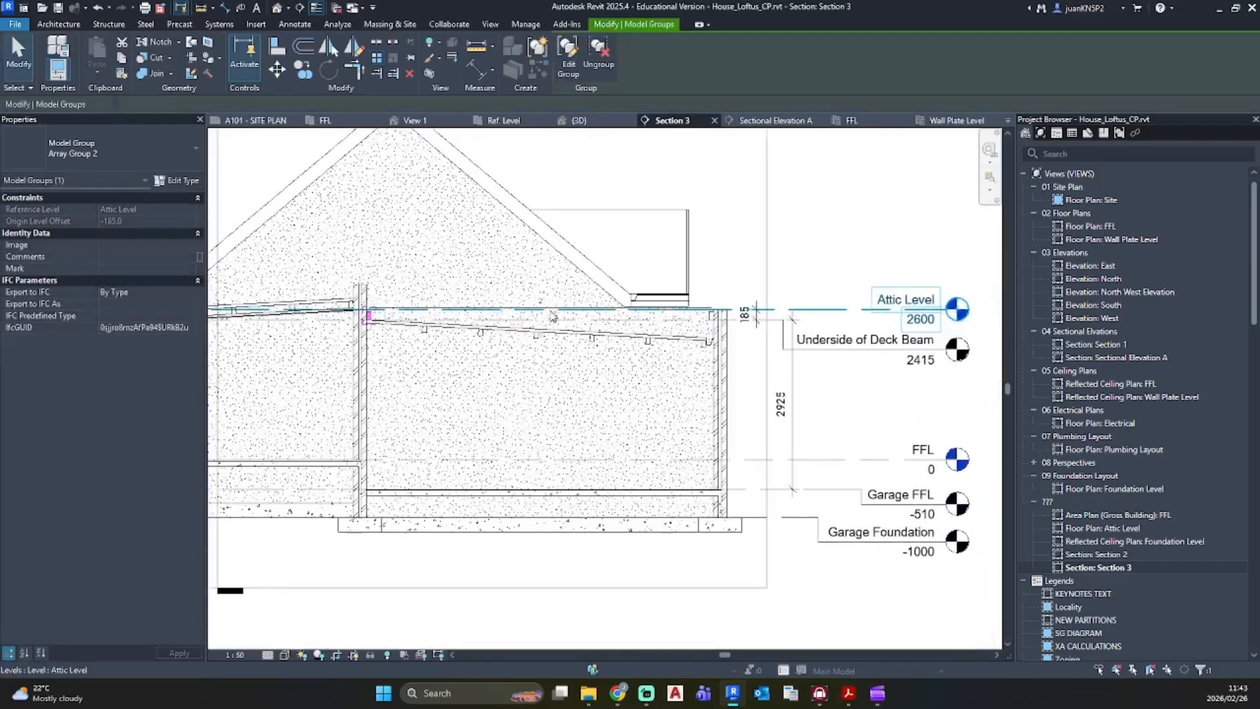
pyautogui.scroll(2, 541, 311)
pyautogui.click(510, 297)
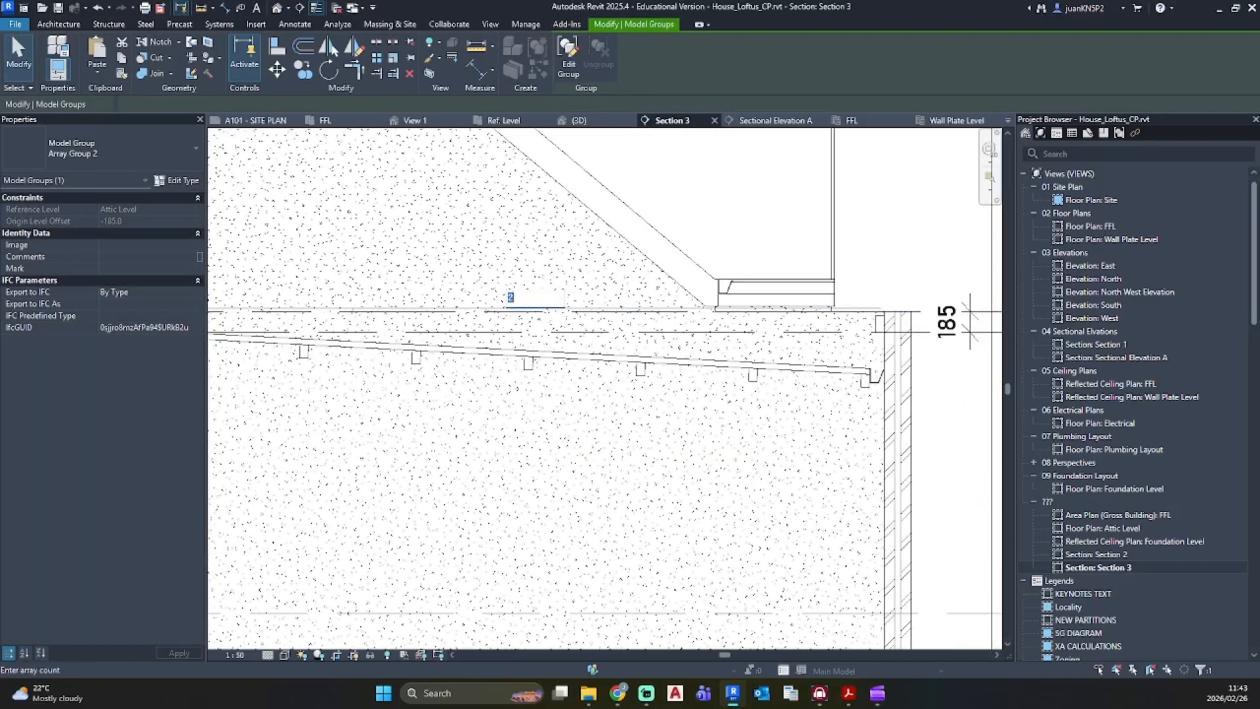
pyautogui.press('Return')
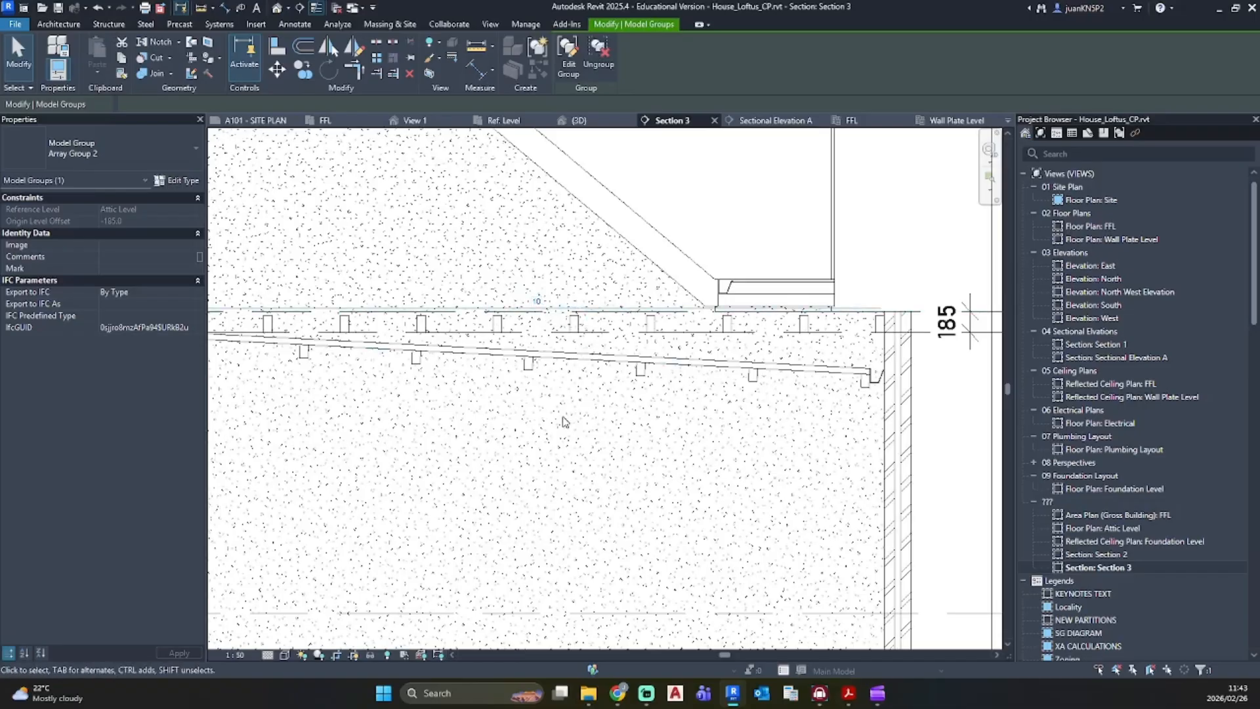
# Step: Check the centre-to-centre spacing between two neighbouring deck beam joists with a temporary aligned dimension
pyautogui.press('Escape')
pyautogui.press('d')
pyautogui.press('i')
pyautogui.scroll(3, 569, 328)
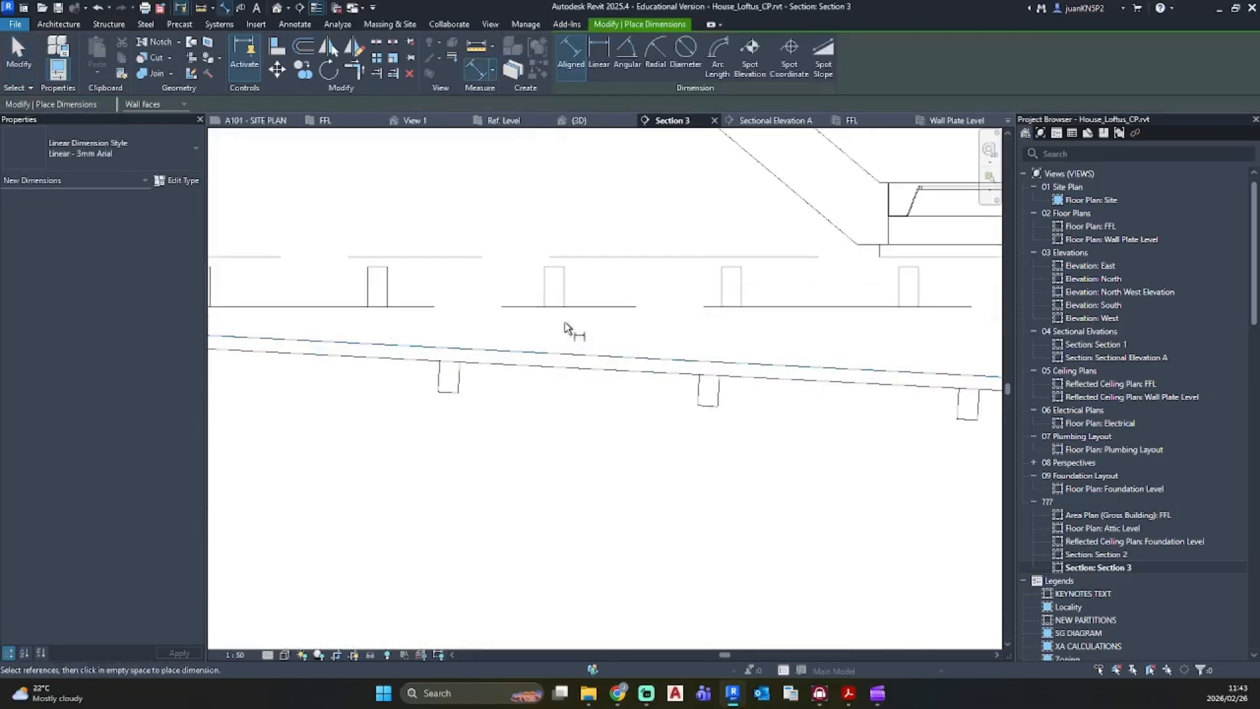
pyautogui.click(556, 283)
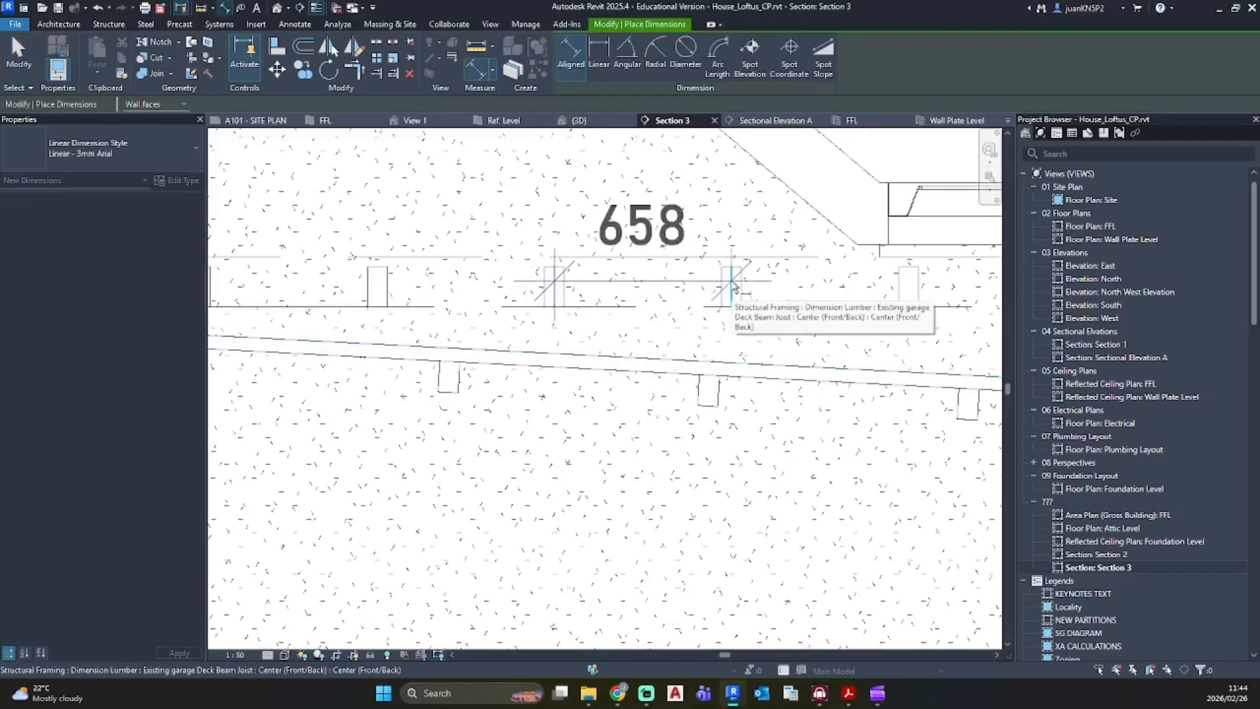
pyautogui.press('Escape')
pyautogui.press('Escape')
# Step: Change the number of deck beam joists in the array to 12
pyautogui.click(555, 289)
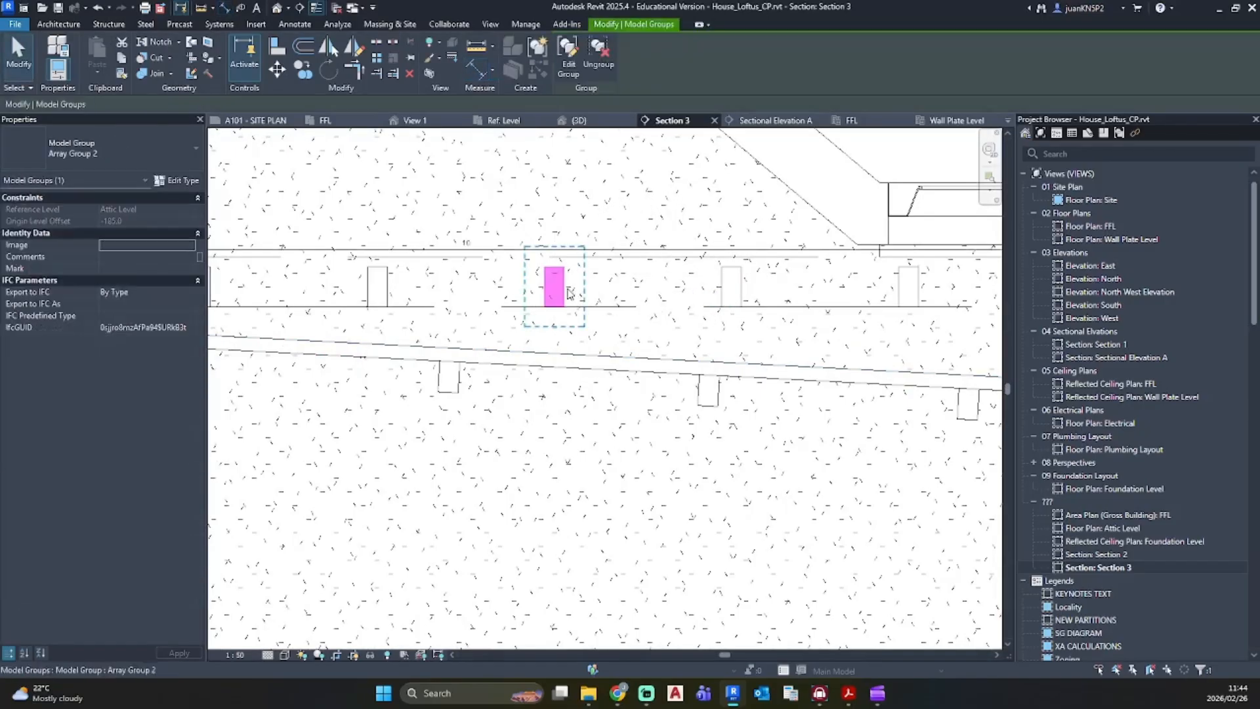
pyautogui.click(443, 238)
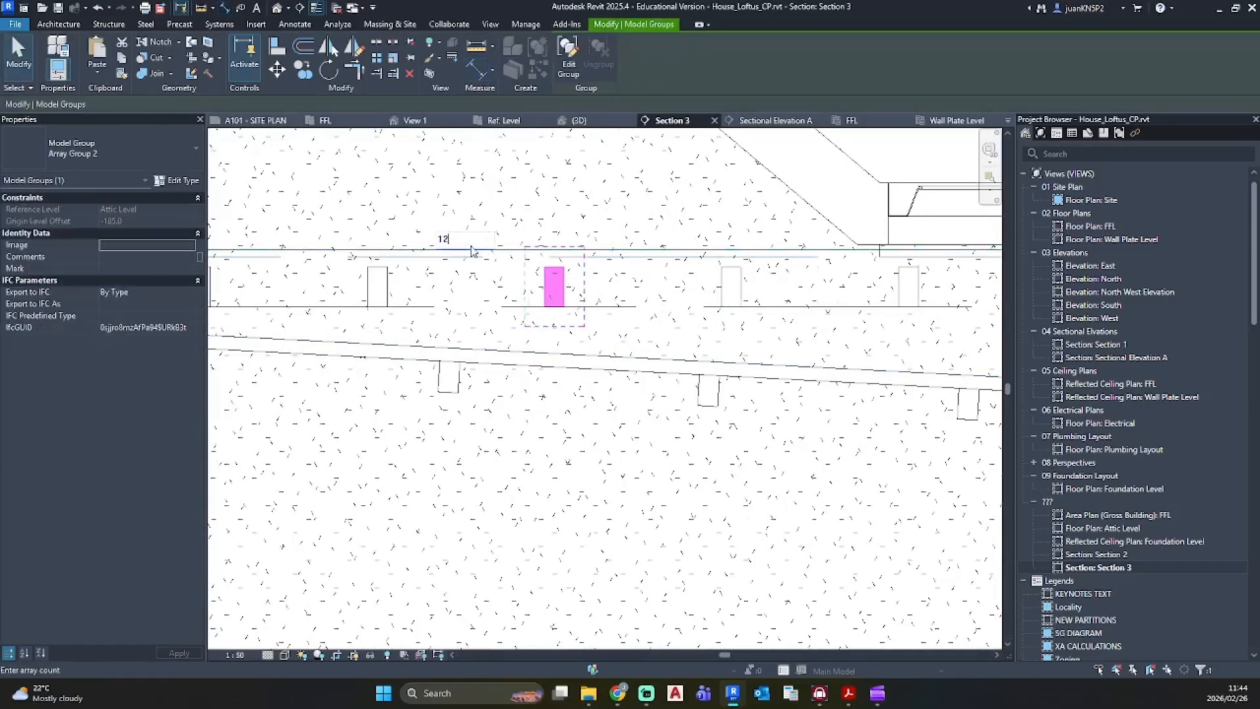
pyautogui.press('Return')
# Step: Check the centre-to-centre spacing between two neighbouring joists of the 12-member array with a temporary aligned dimension
pyautogui.press('d')
pyautogui.press('i')
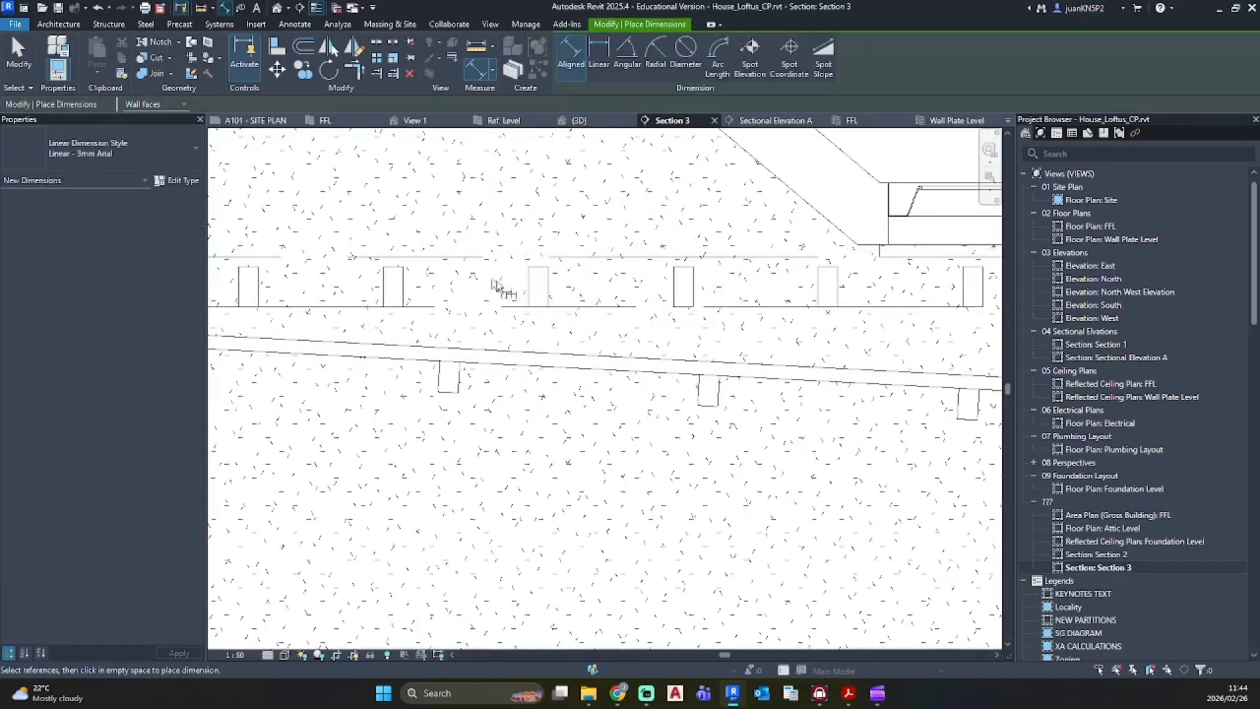
pyautogui.click(539, 283)
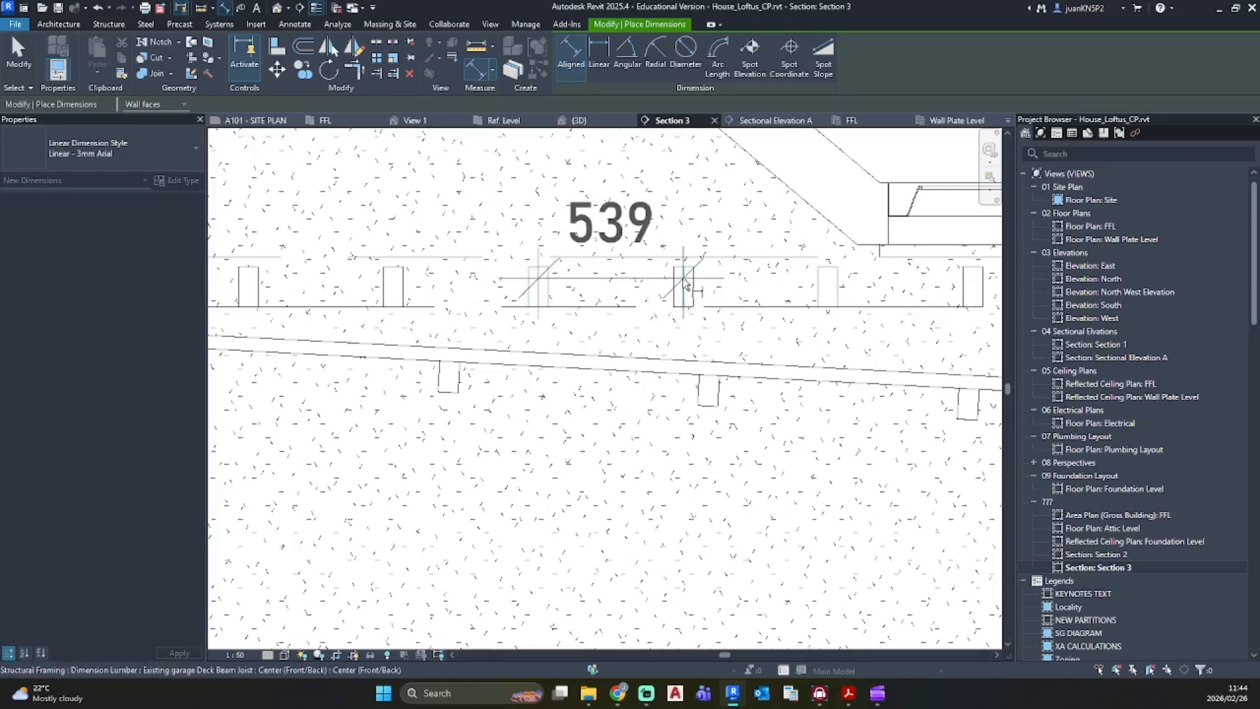
pyautogui.press('Escape')
pyautogui.press('Escape')
# Step: Set the number of deck beam joists in the array to 11
pyautogui.click(540, 289)
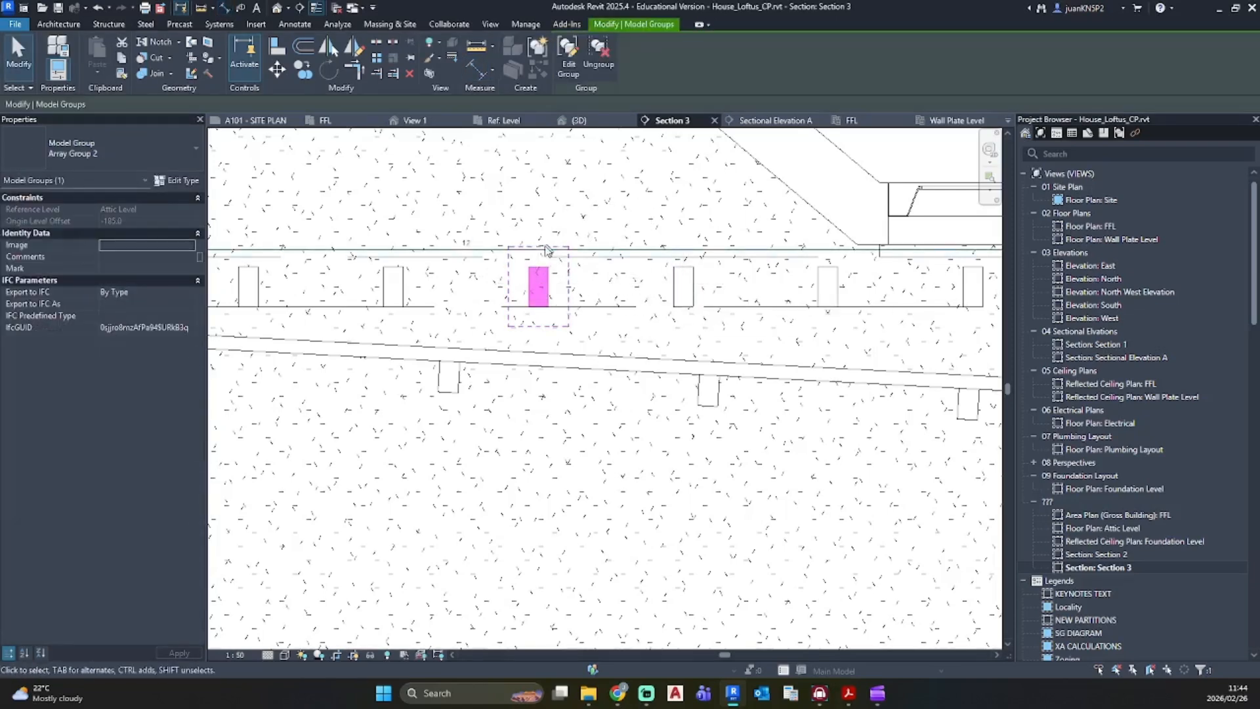
pyautogui.write('11')
pyautogui.press('Return')
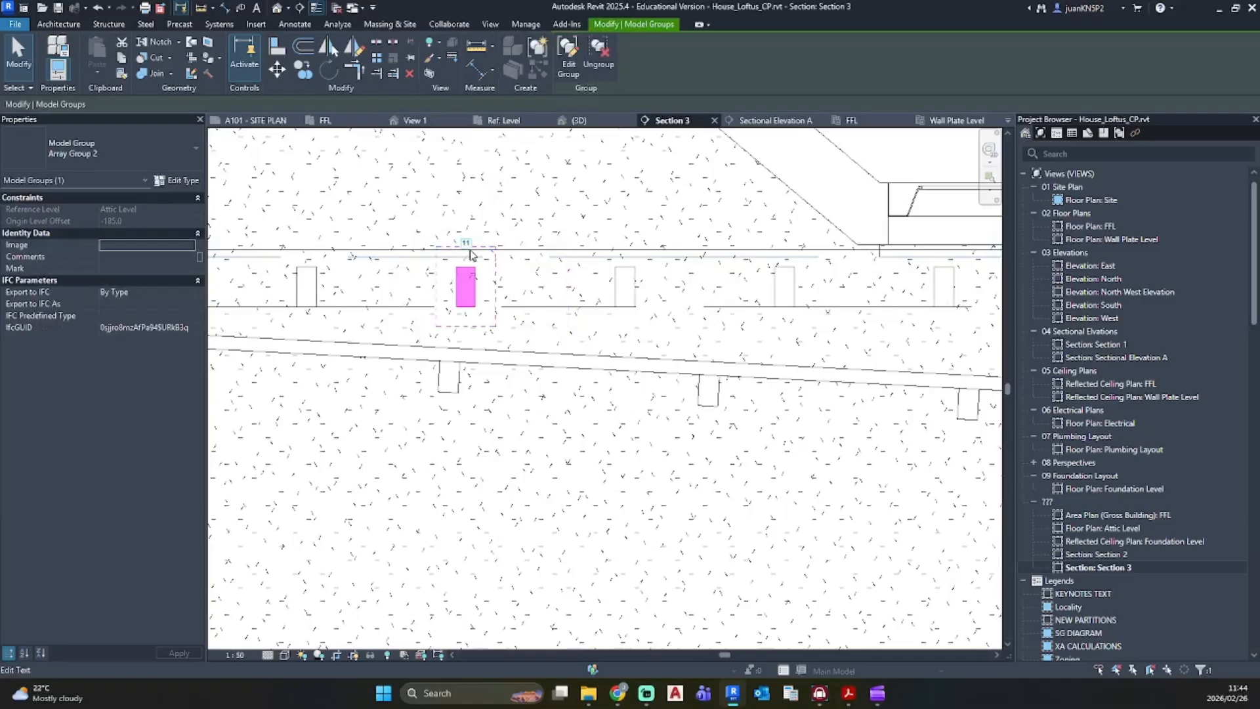
# Step: Check the spacing between two neighbouring joists of the 11-member array with a temporary dimension, and inspect the joists in the 3D view
pyautogui.press('d')
pyautogui.press('i')
pyautogui.click(465, 282)
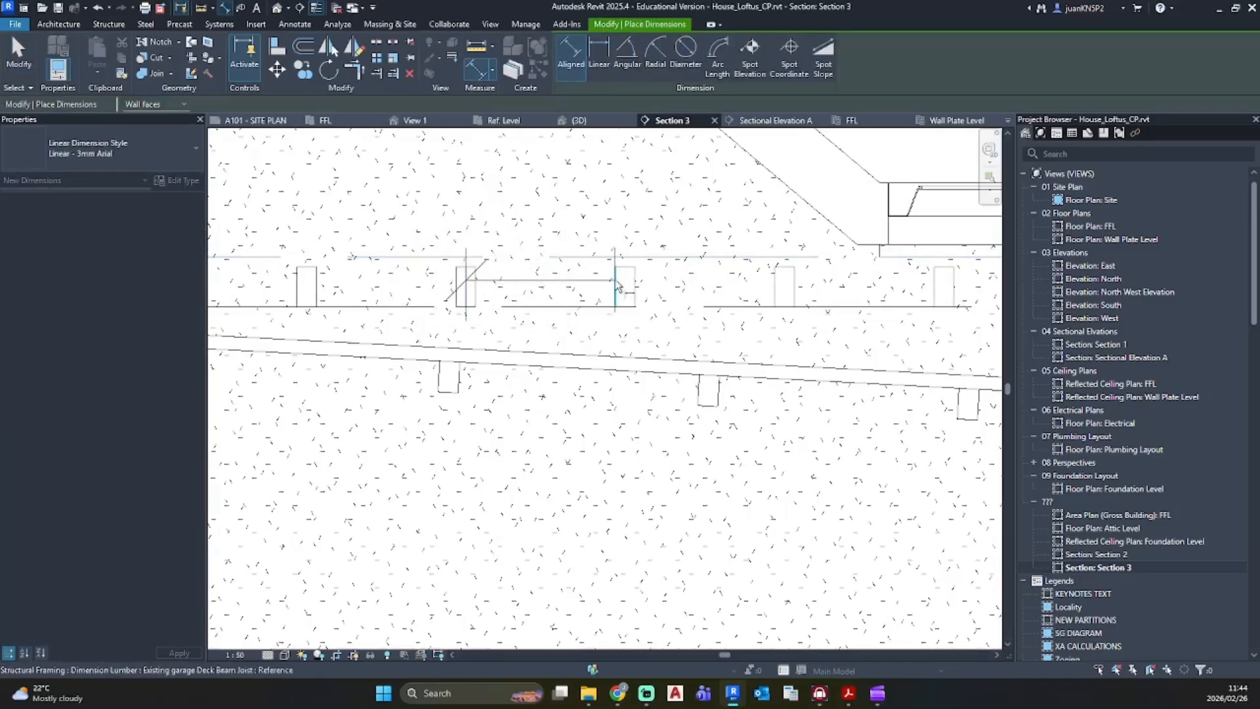
pyautogui.press('Escape')
pyautogui.press('Escape')
pyautogui.scroll(-5, 658, 351)
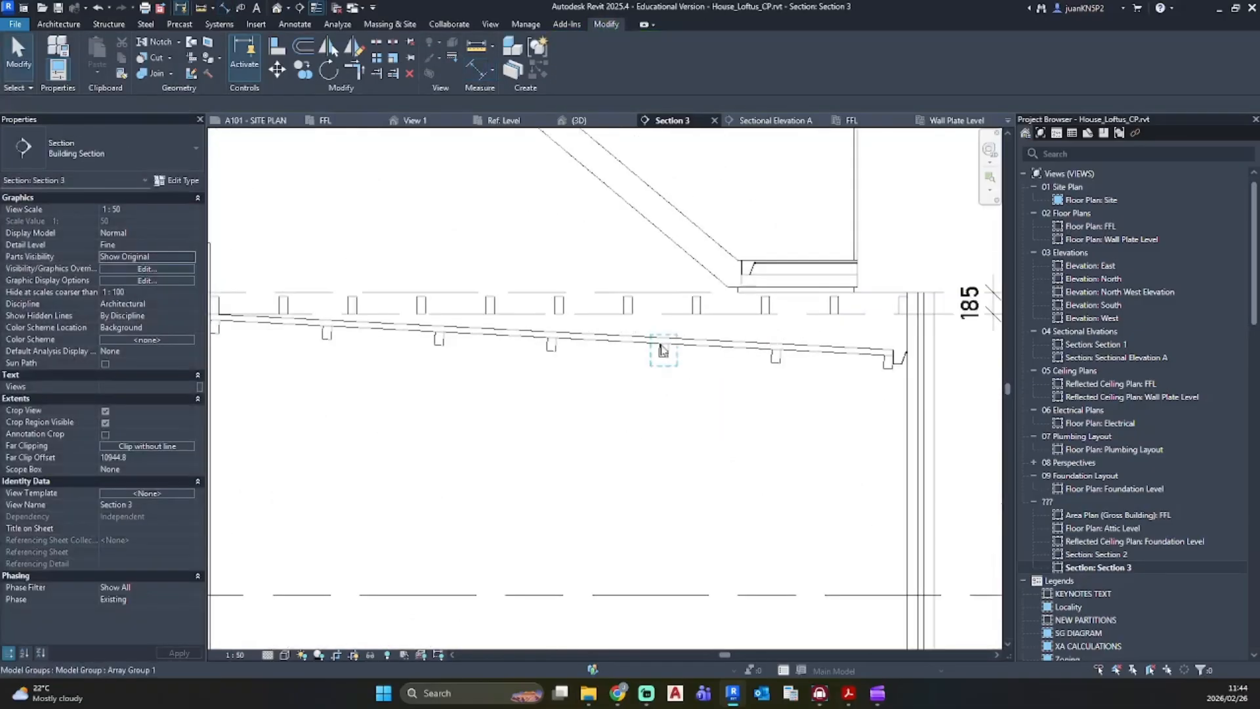
pyautogui.click(277, 9)
pyautogui.keyDown('shift'); pyautogui.moveTo(575, 424); pyautogui.dragTo(650, 462, button='middle'); pyautogui.keyUp('shift')
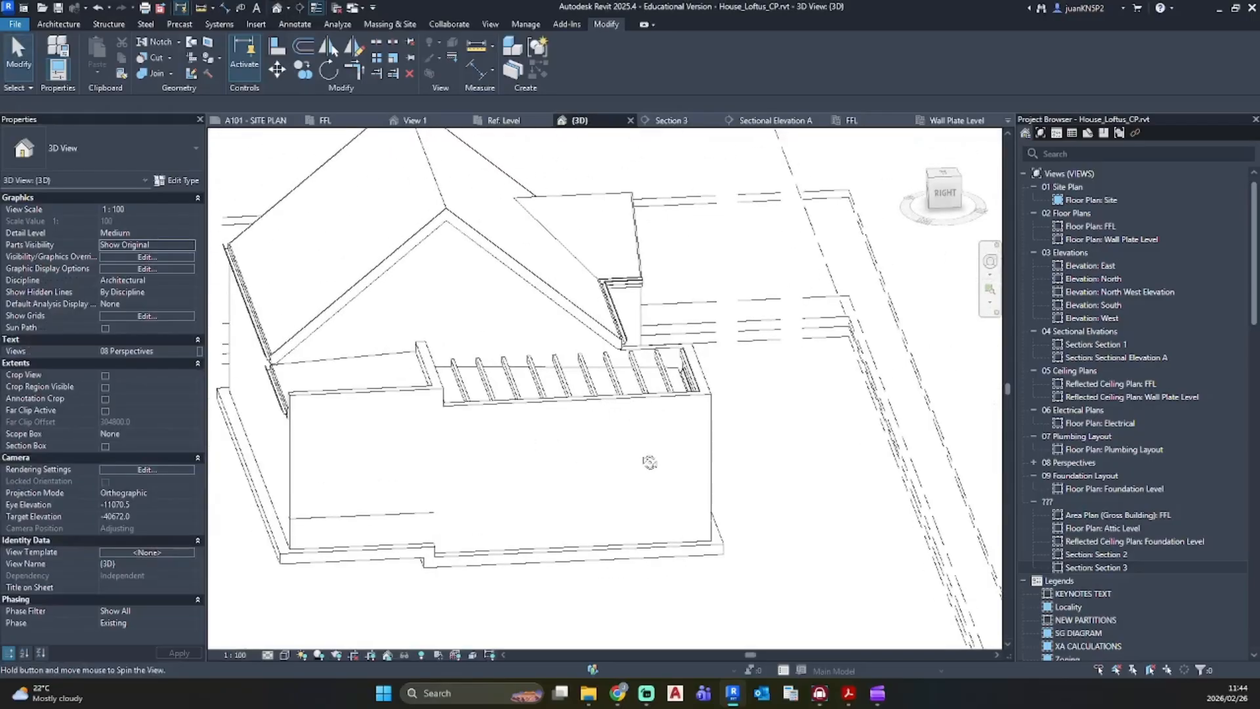
# Step: Start a 36mm wooden floor in the FFL floor plan, on level Underside of Deck Beam with a 185 mm height offset
pyautogui.doubleClick(1099, 225)
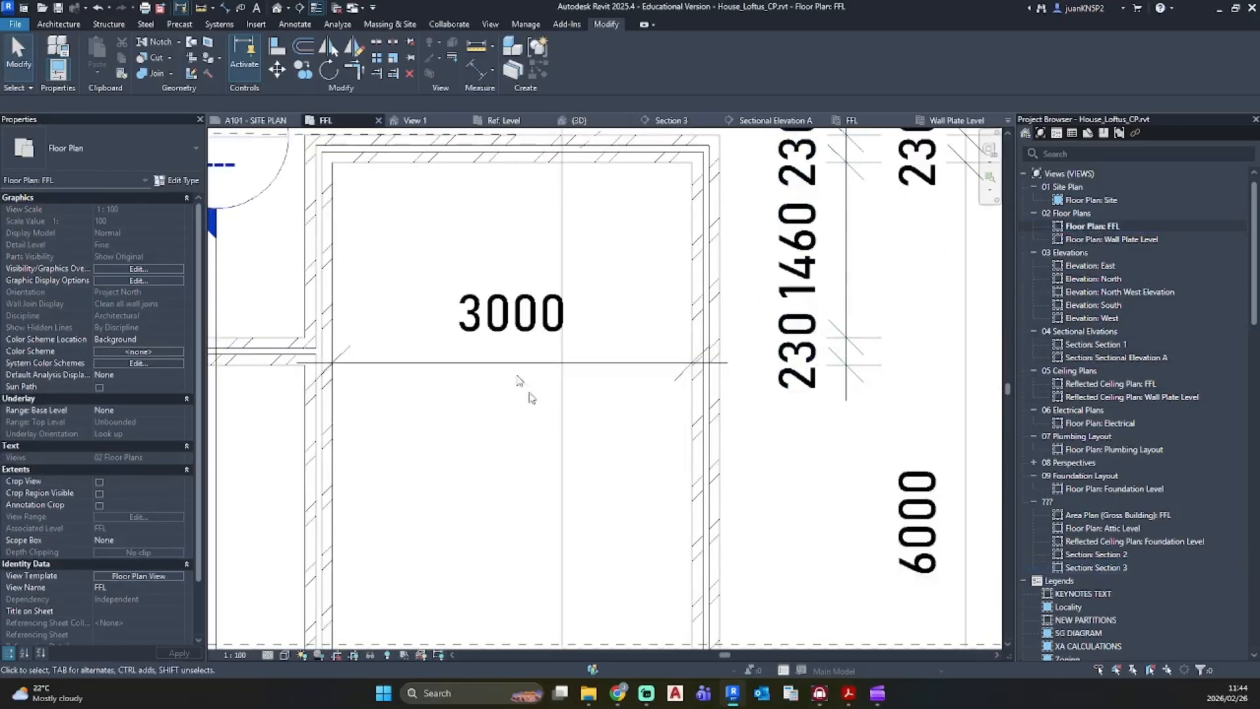
pyautogui.click(56, 24)
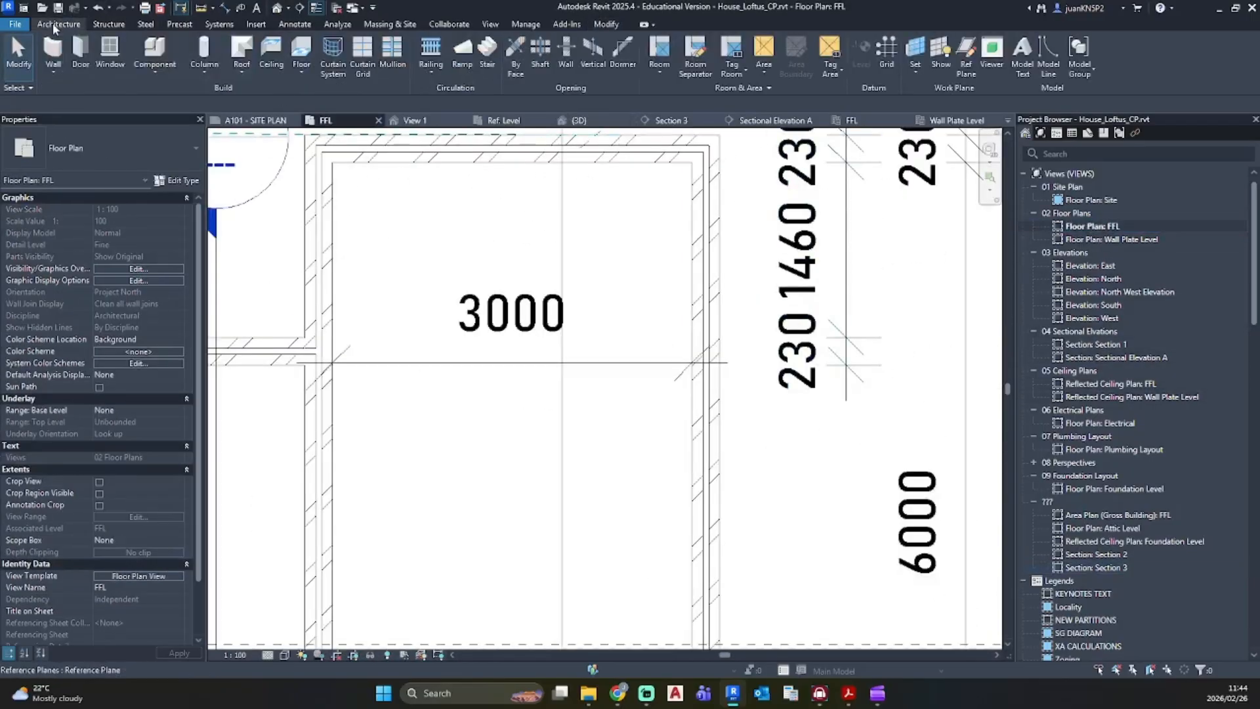
pyautogui.click(301, 53)
pyautogui.click(132, 156)
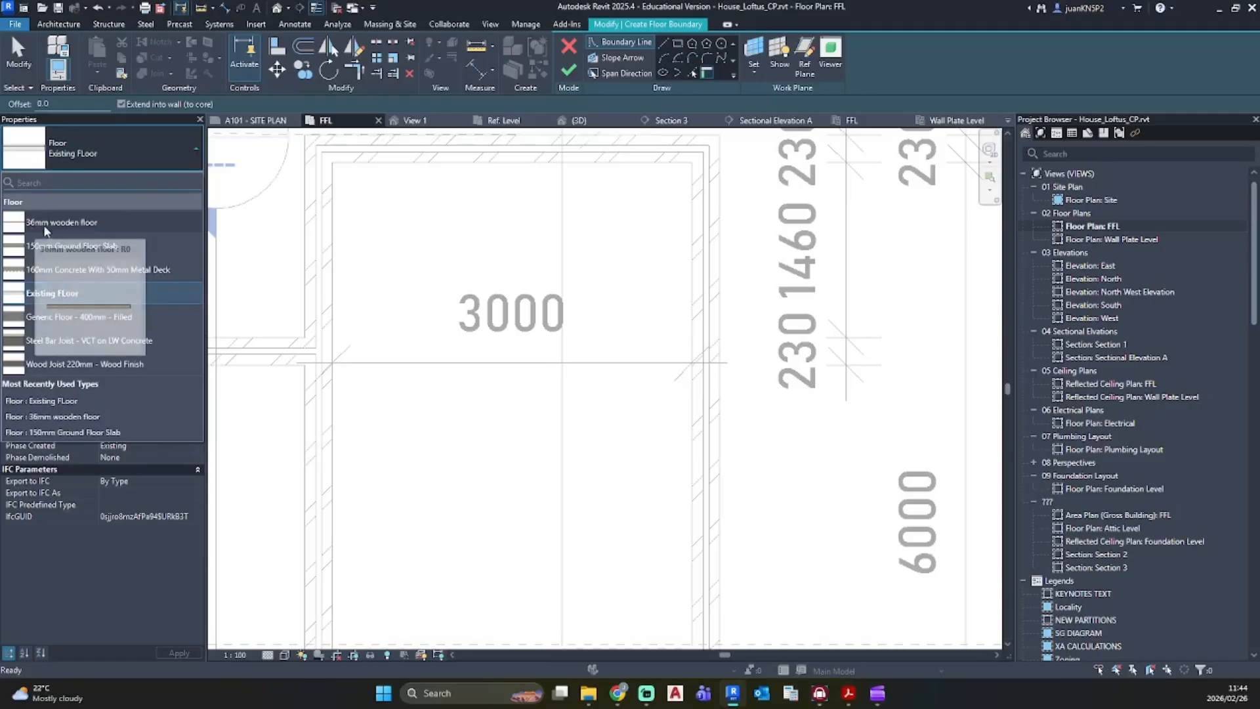
pyautogui.click(68, 223)
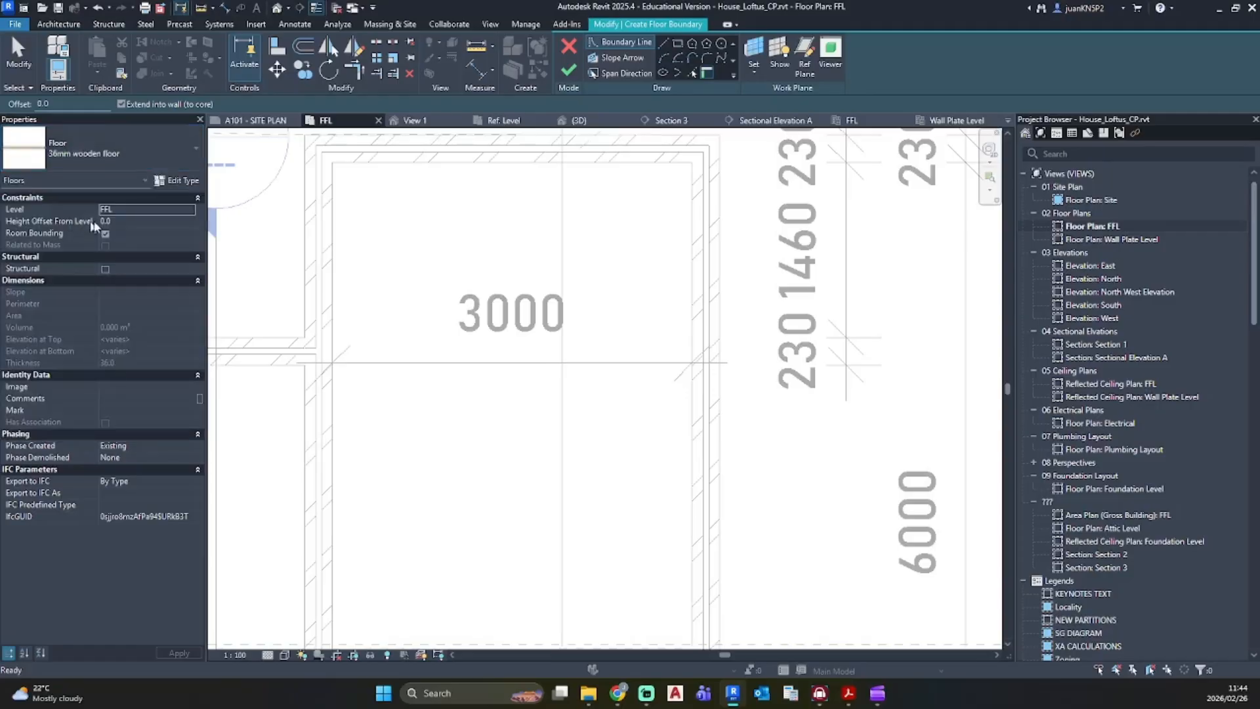
pyautogui.click(680, 44)
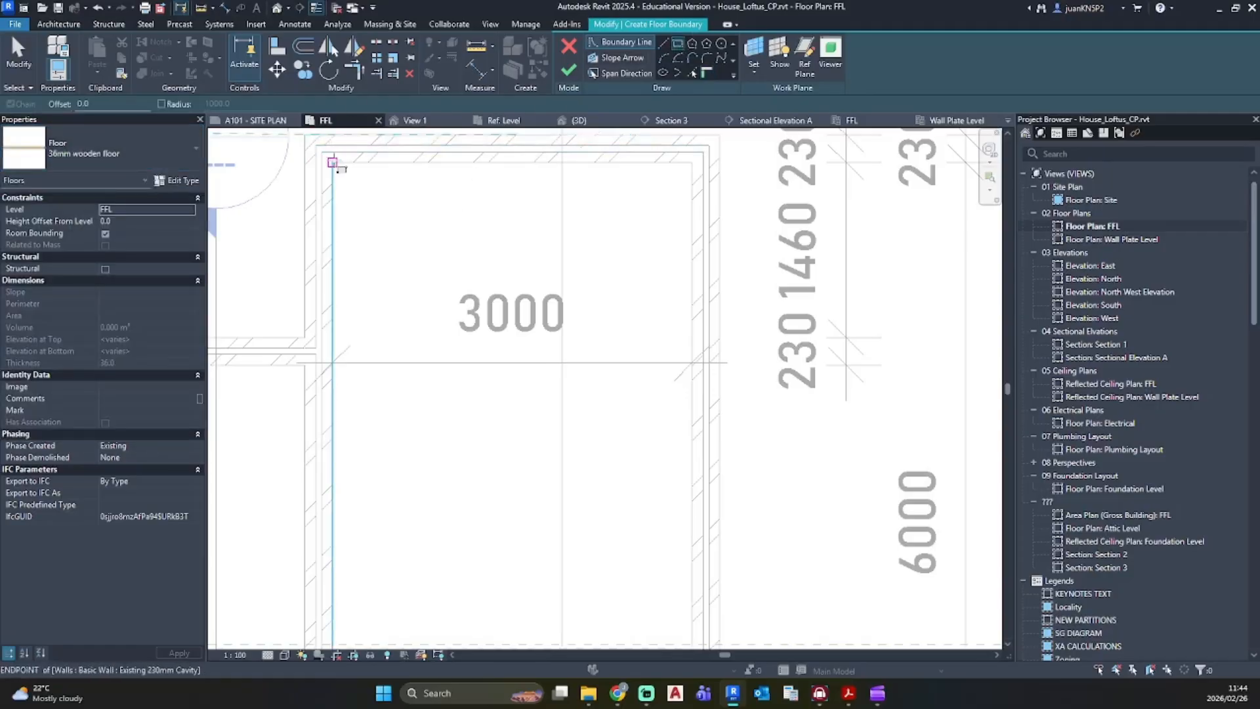
pyautogui.click(190, 211)
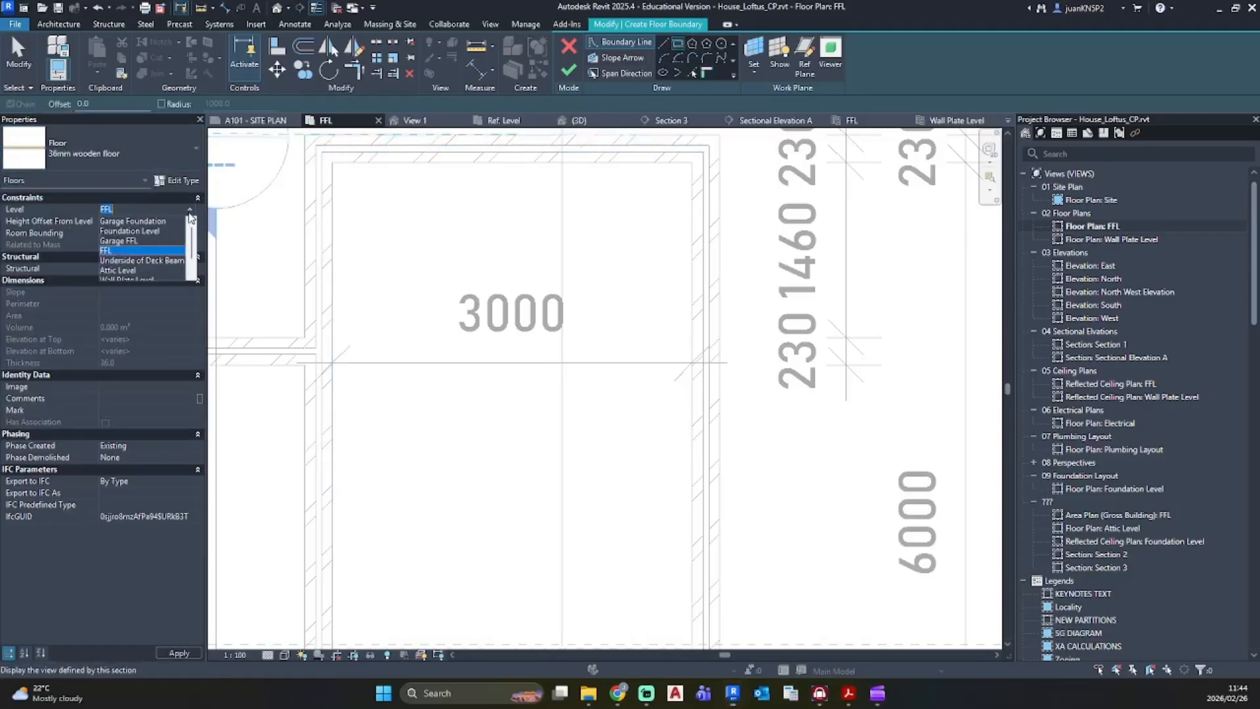
pyautogui.click(146, 260)
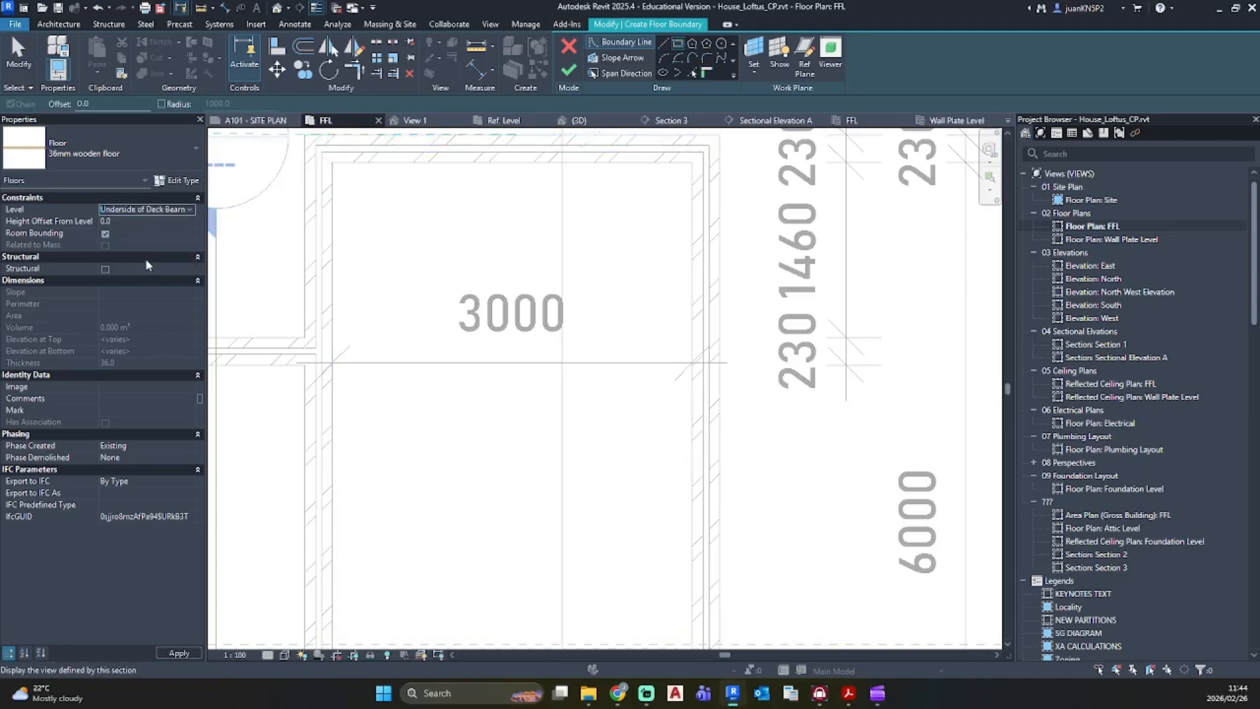
pyautogui.click(143, 222)
# Step: Sketch a rectangular floor boundary along the inner faces of the garage walls and finish the floor
pyautogui.click(332, 163)
pyautogui.scroll(-2, 535, 478)
pyautogui.moveTo(534, 478); pyautogui.dragTo(495, 206, button='middle')
pyautogui.click(591, 496)
pyautogui.press('Escape')
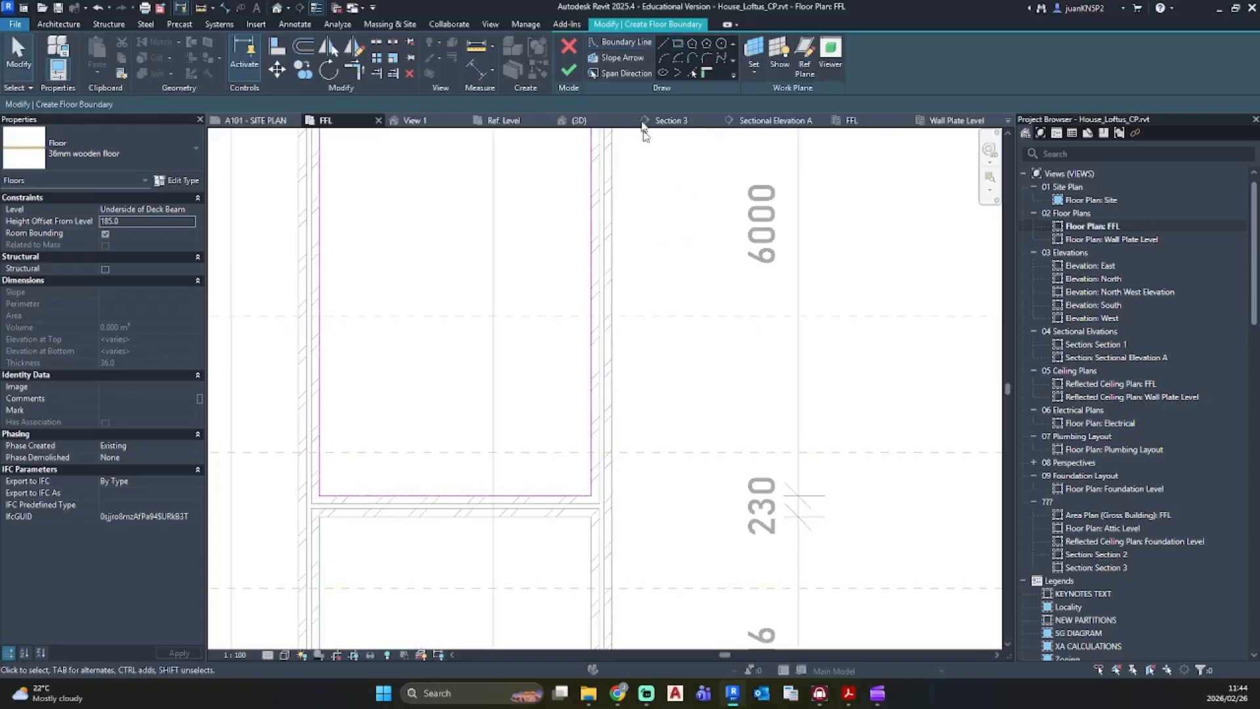
pyautogui.click(568, 70)
# Step: Examine in Section 3 how the new wooden floor sits against the deck beam joists and the walls at both ends
pyautogui.doubleClick(1100, 568)
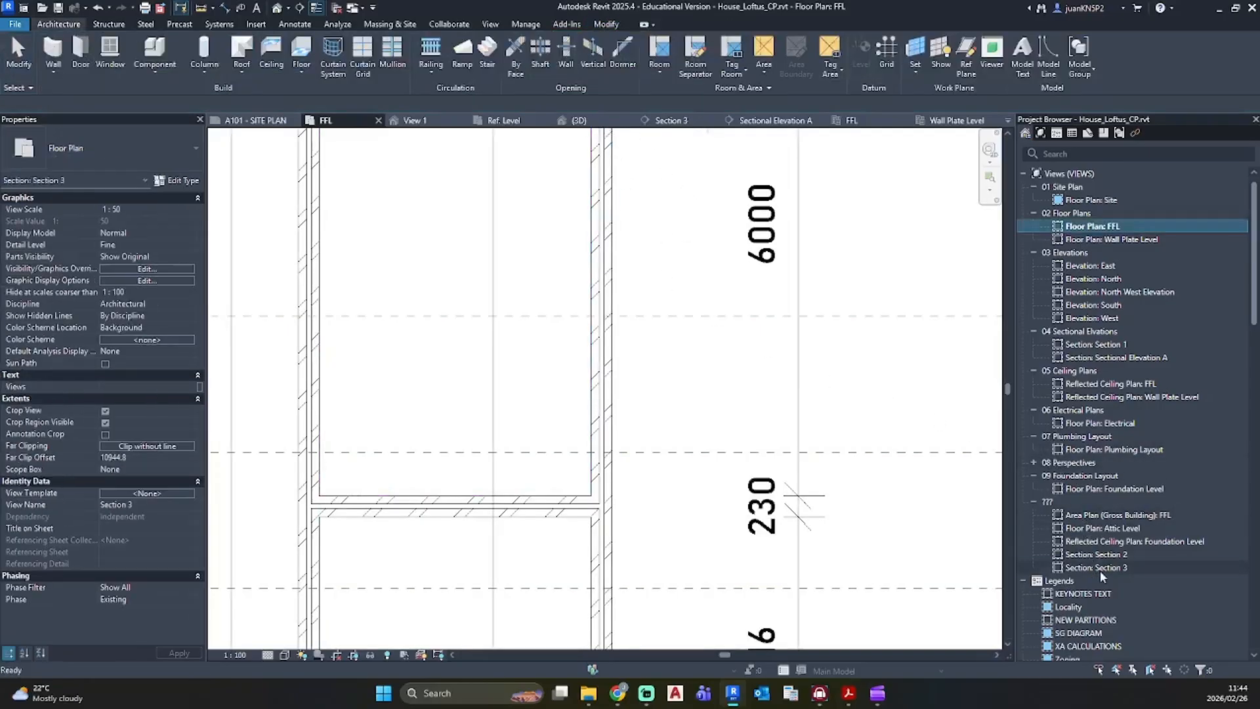
pyautogui.scroll(5, 501, 383)
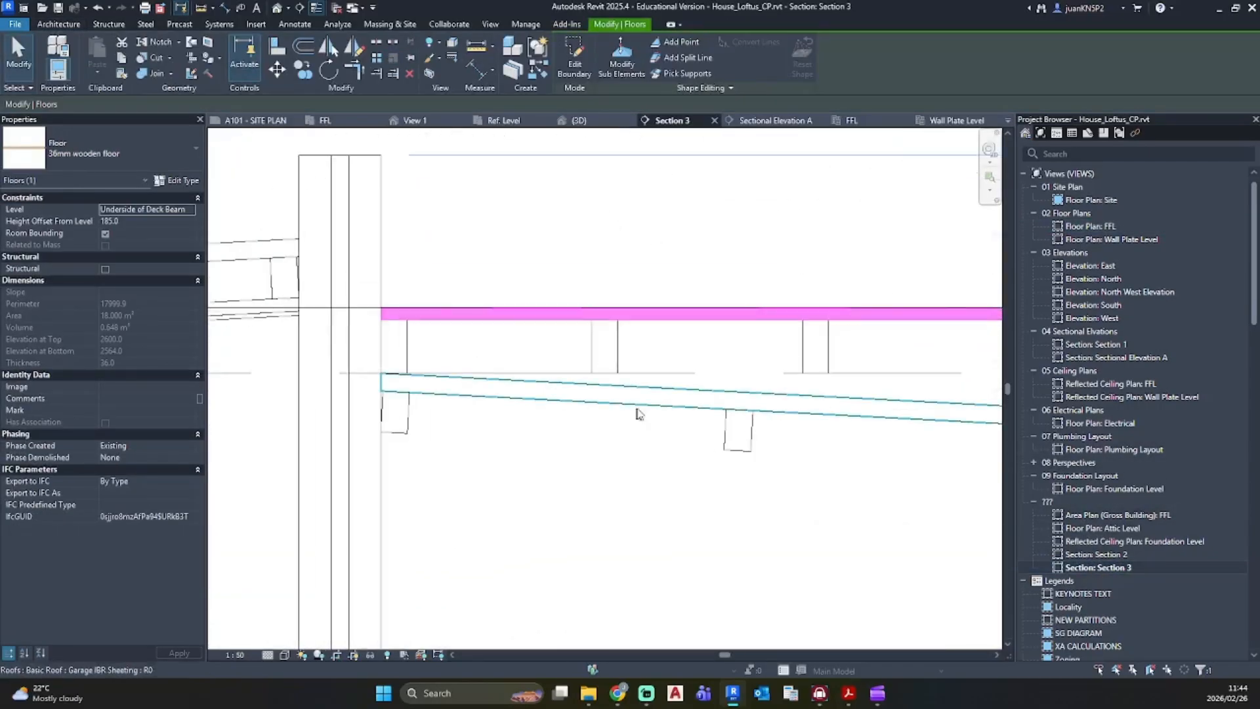
pyautogui.scroll(5, 717, 394)
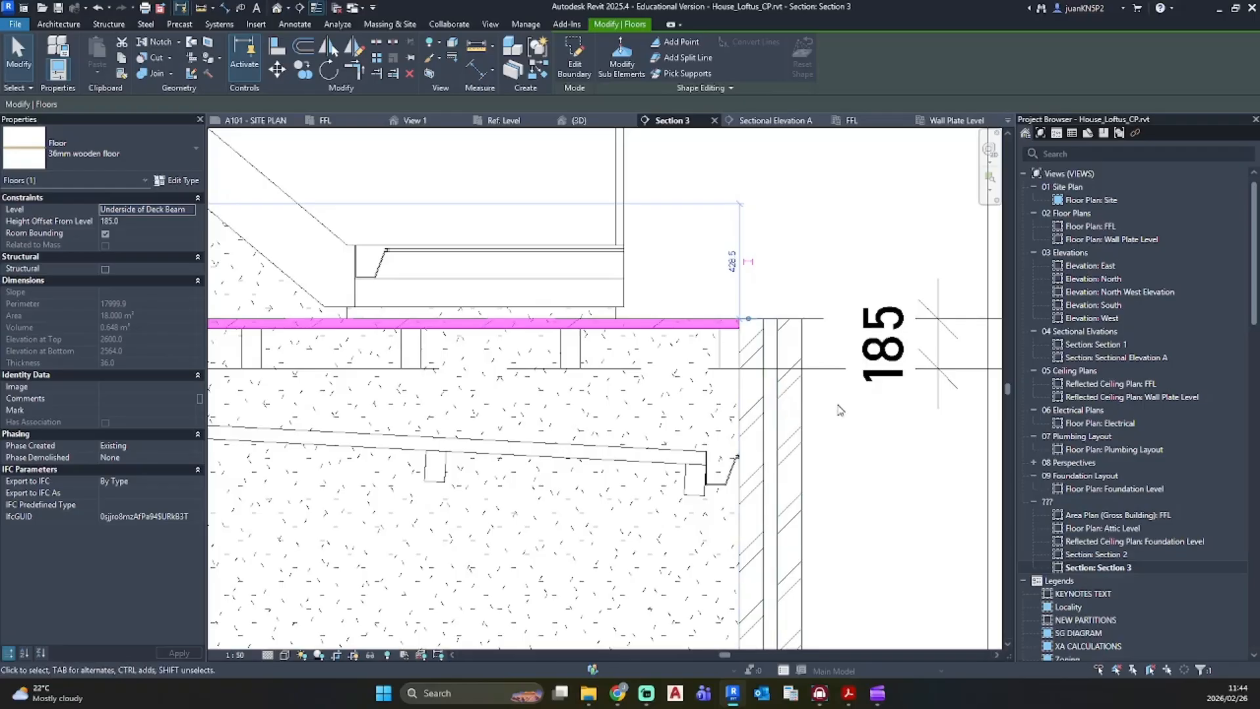
pyautogui.scroll(-5, 838, 410)
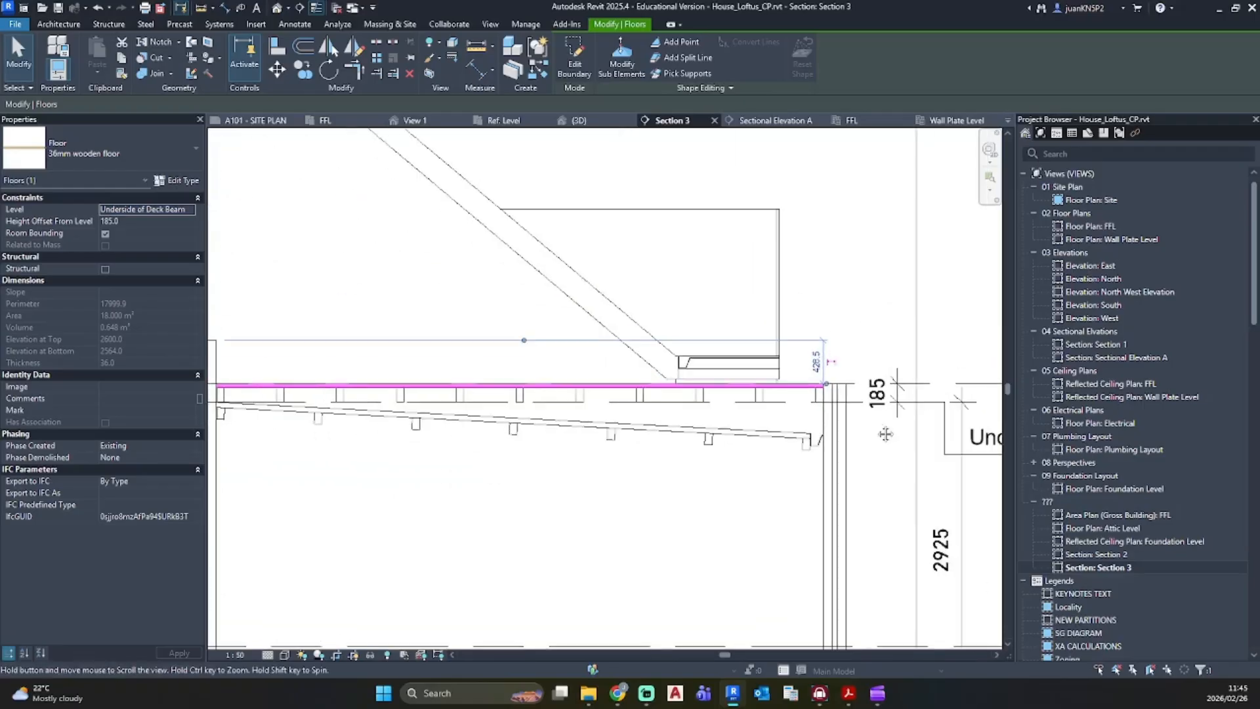
pyautogui.scroll(4, 656, 328)
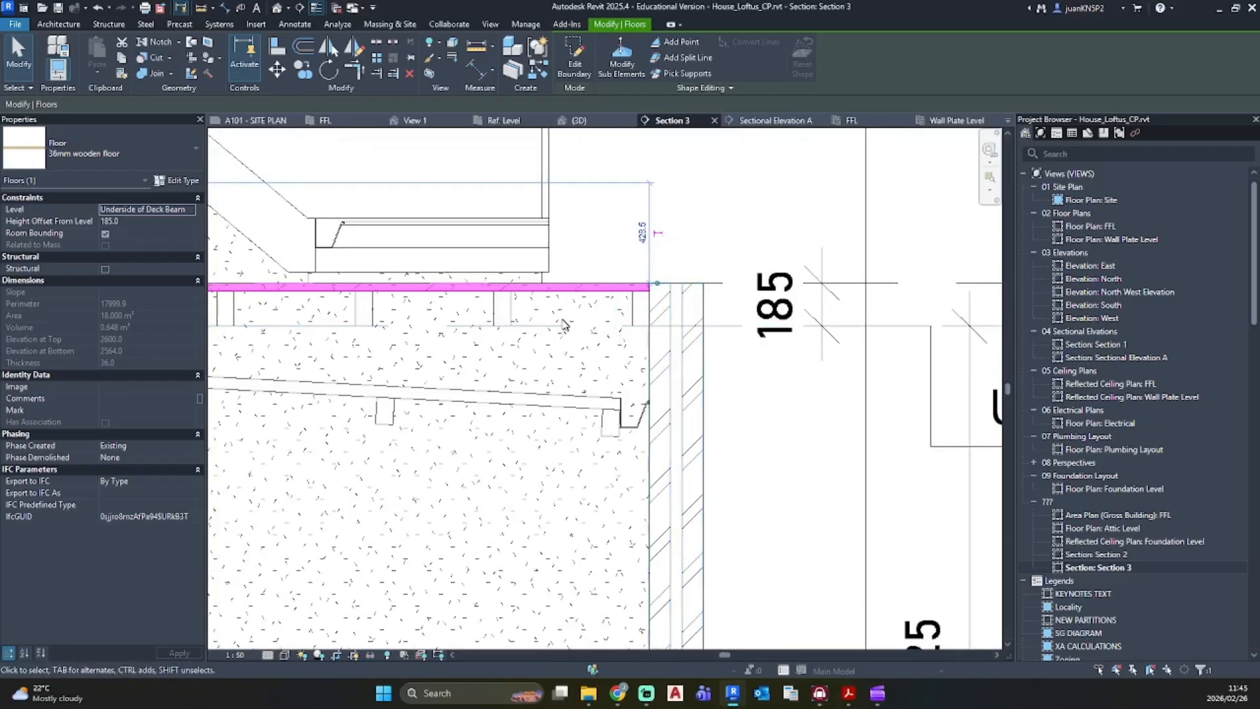
pyautogui.press('Escape')
pyautogui.scroll(-3, 564, 355)
pyautogui.scroll(3, 760, 342)
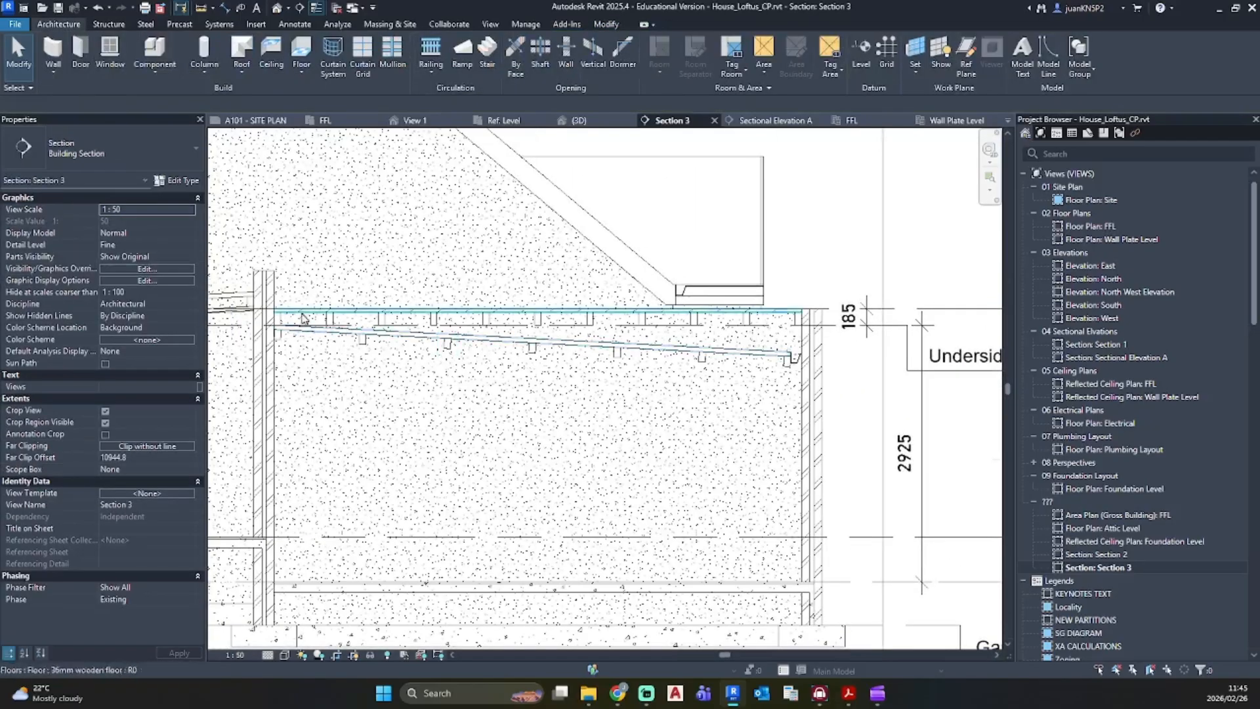
# Step: In the 3D view, shorten the main roof's eave gutter by pulling its end back from the gable edge beside the deck
pyautogui.click(277, 8)
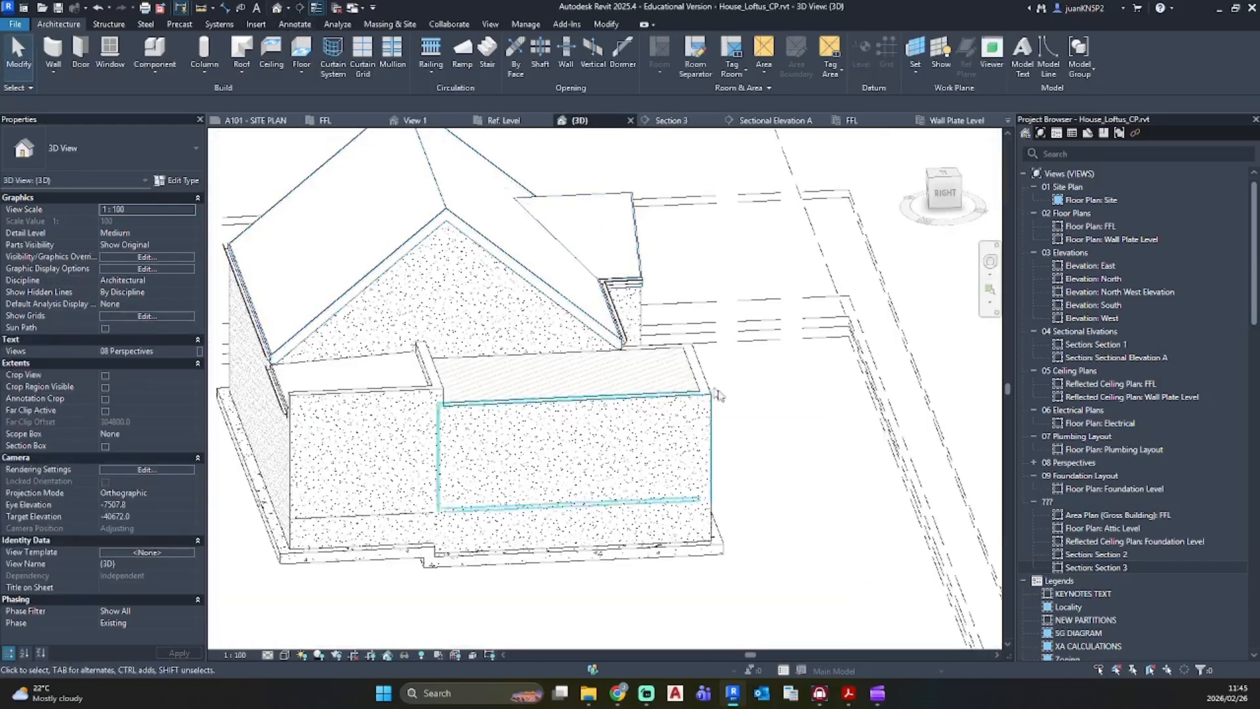
pyautogui.moveTo(754, 407)
pyautogui.keyDown('shift'); pyautogui.mouseDown(button='middle')
pyautogui.moveTo(846, 422)
pyautogui.moveTo(582, 366)
pyautogui.moveTo(537, 374)
pyautogui.moveTo(781, 394)
pyautogui.moveTo(755, 420)
pyautogui.moveTo(778, 432)
pyautogui.moveTo(525, 427)
pyautogui.mouseUp(button='middle'); pyautogui.keyUp('shift')
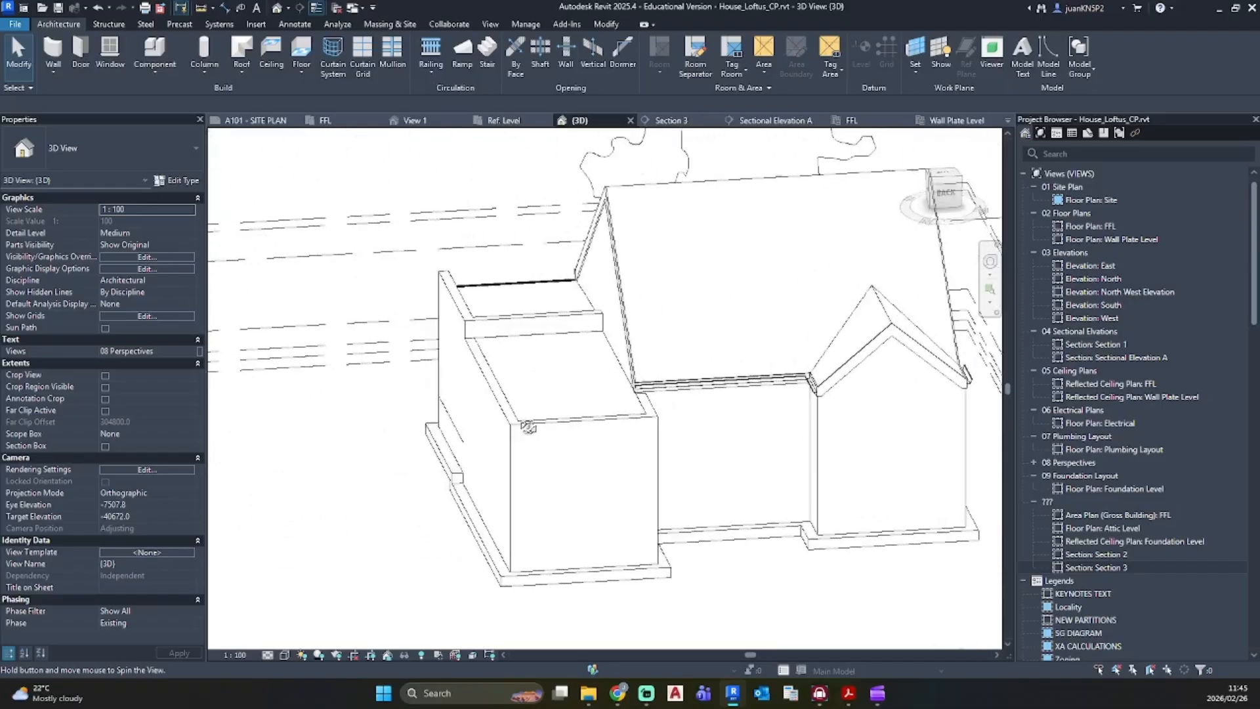
pyautogui.scroll(3, 659, 371)
pyautogui.scroll(3, 586, 400)
pyautogui.click(586, 400)
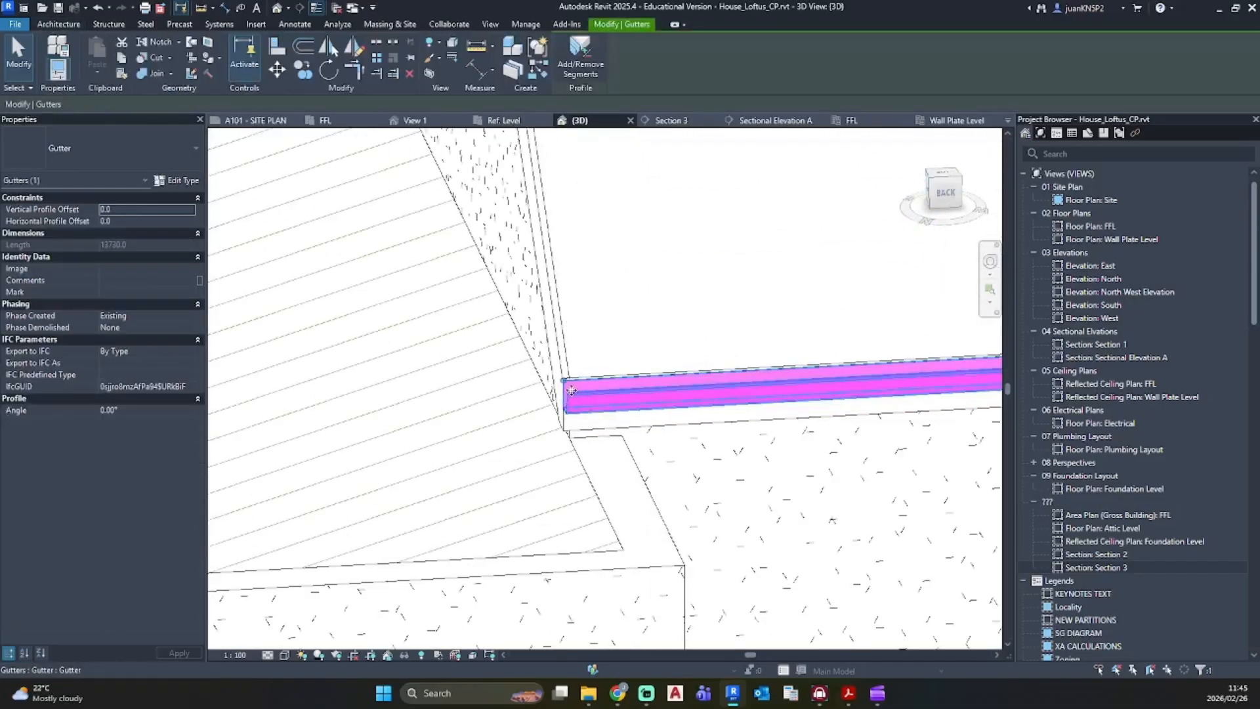
pyautogui.moveTo(564, 380); pyautogui.dragTo(627, 379)
pyautogui.click(647, 455)
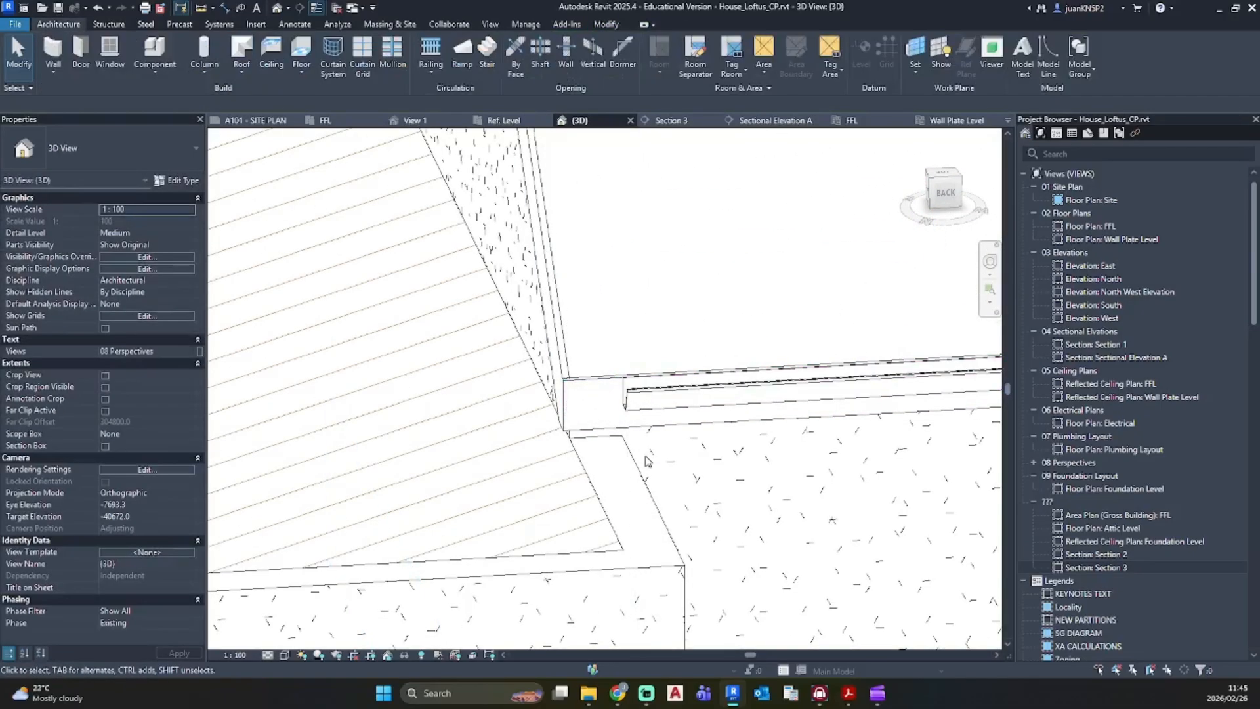
# Step: Inspect the flat roofs in 3D, return to Section 3 and examine the deck heights against the level markers
pyautogui.scroll(-7, 545, 446)
pyautogui.moveTo(473, 455)
pyautogui.keyDown('shift'); pyautogui.mouseDown(button='middle')
pyautogui.moveTo(761, 432)
pyautogui.moveTo(830, 456)
pyautogui.mouseUp(button='middle'); pyautogui.keyUp('shift')
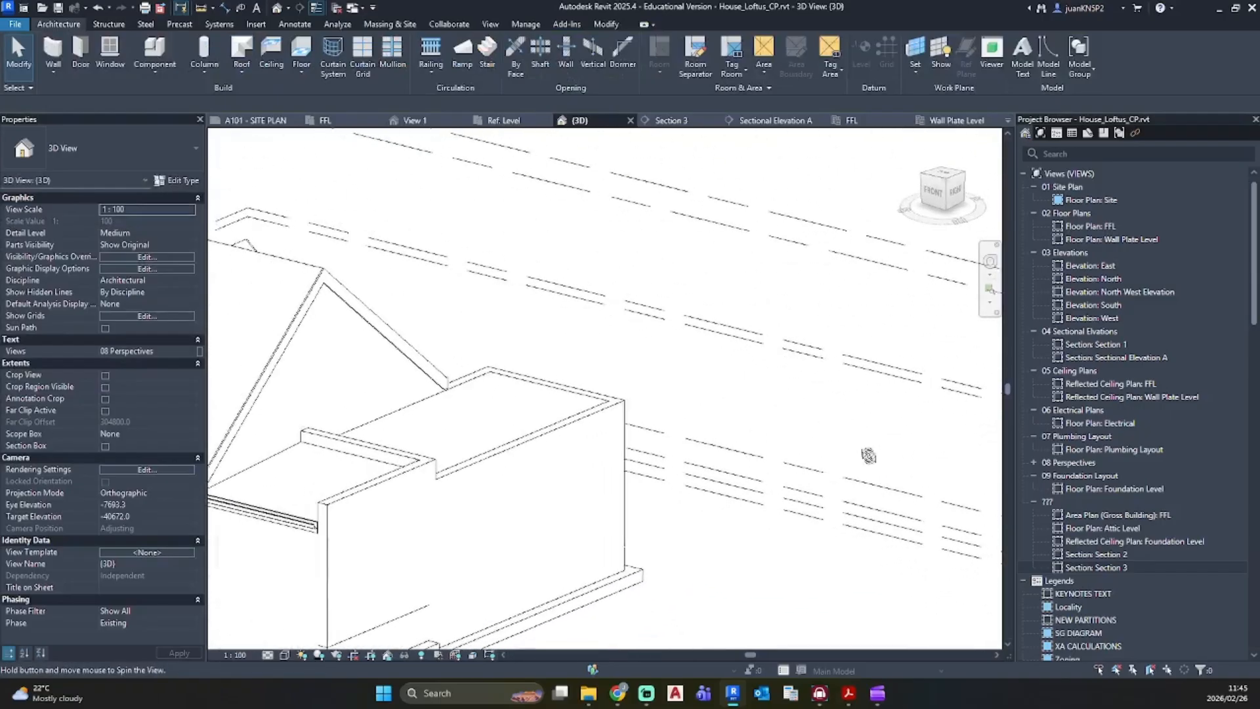
pyautogui.doubleClick(1111, 568)
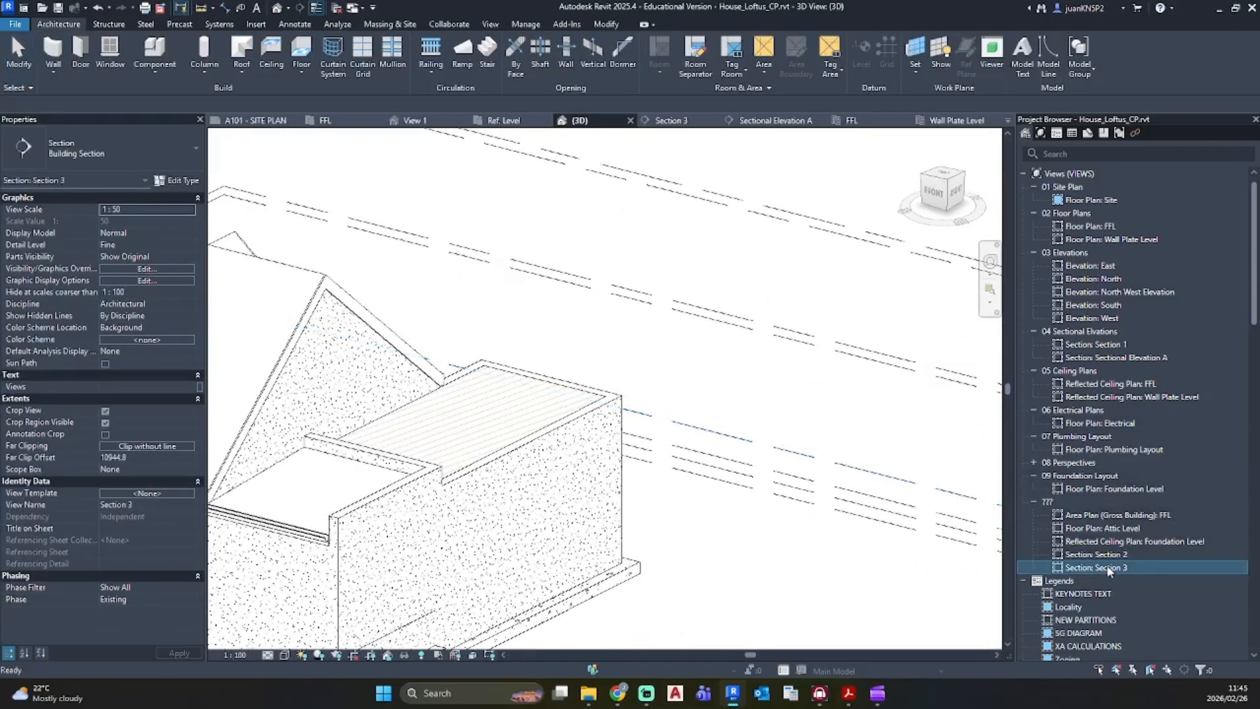
pyautogui.scroll(-3, 737, 419)
pyautogui.moveTo(737, 419); pyautogui.dragTo(495, 386, button='middle')
pyautogui.scroll(2, 705, 337)
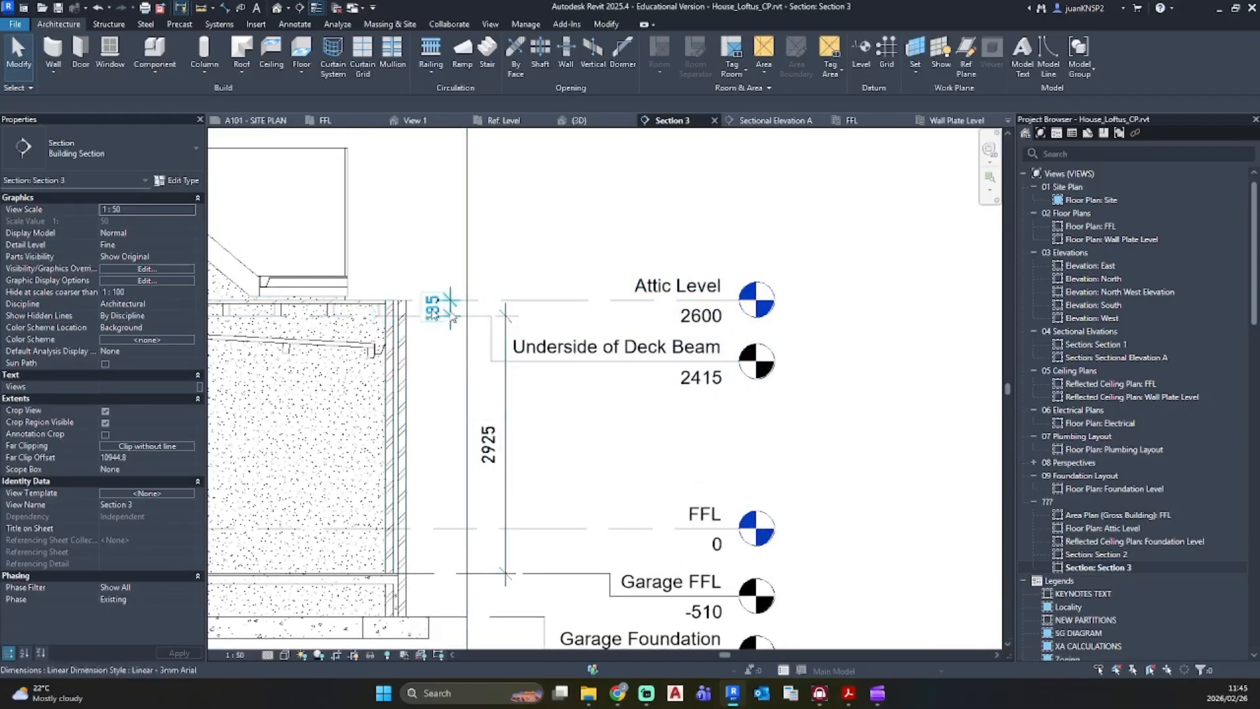
pyautogui.scroll(1, 375, 311)
pyautogui.moveTo(375, 314); pyautogui.dragTo(839, 285, button='middle')
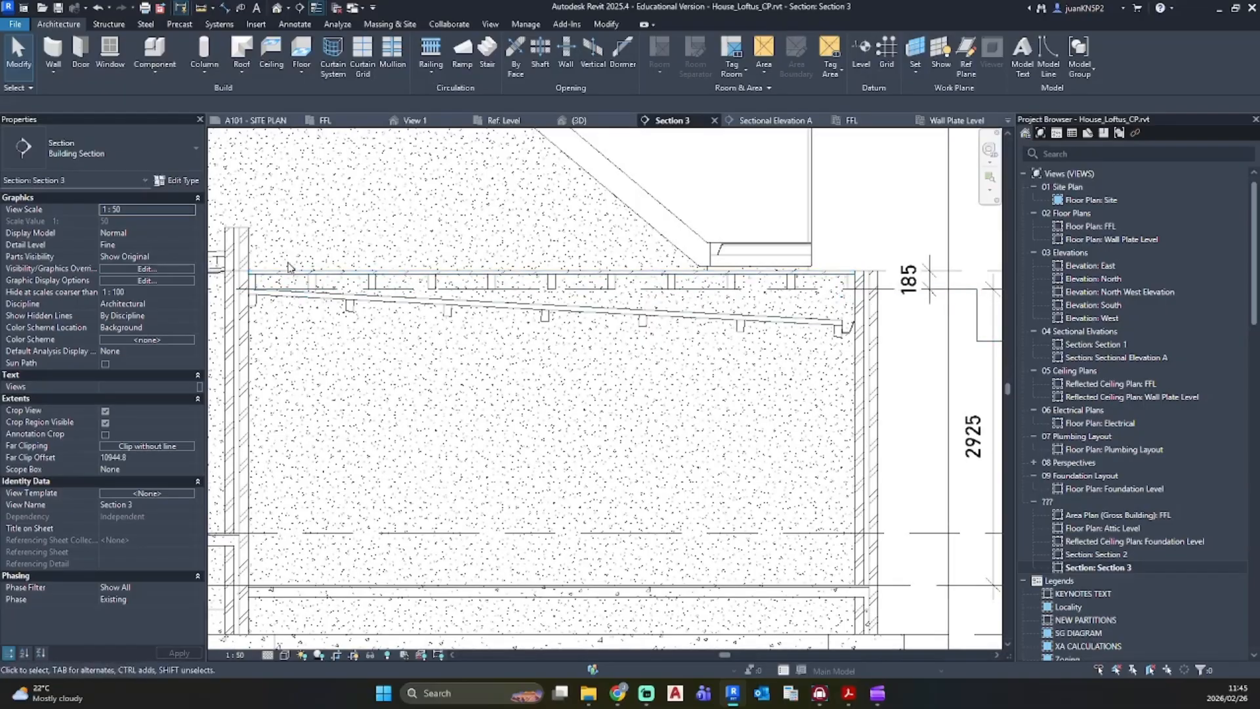
# Step: Duplicate the deck floor's 36mm wooden floor type under the name Existind Deck
pyautogui.scroll(2, 865, 273)
pyautogui.click(820, 271)
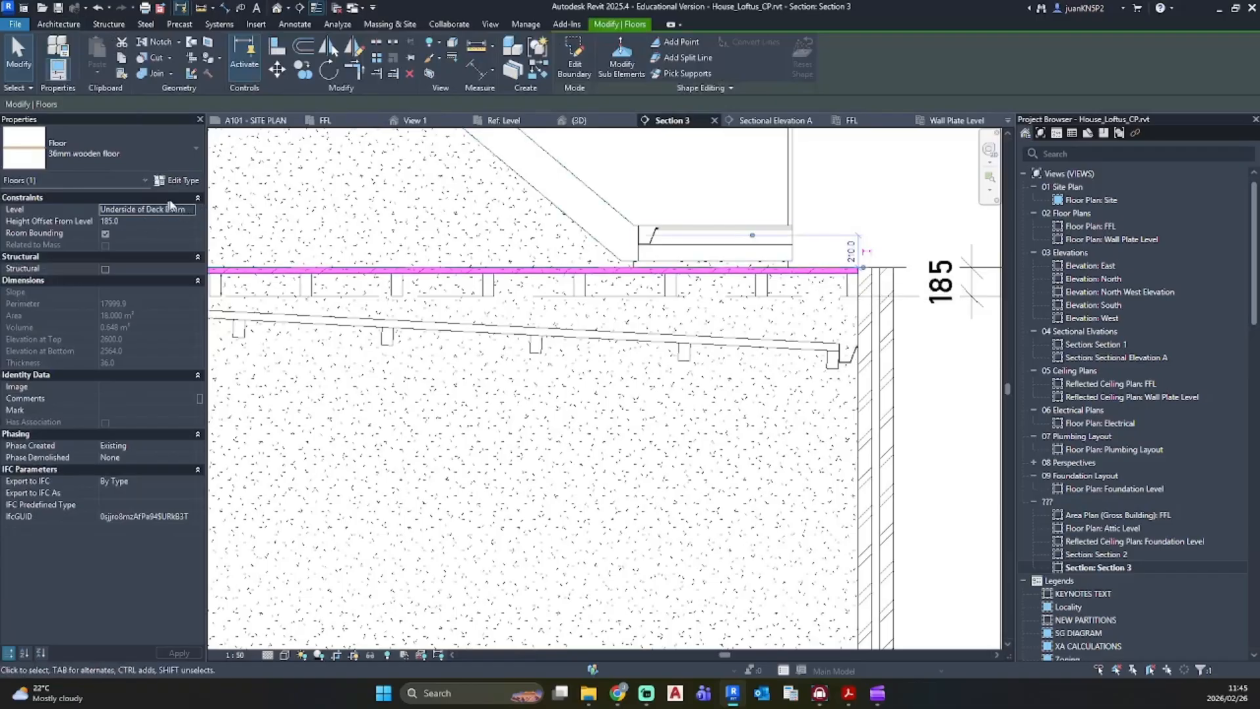
pyautogui.click(177, 182)
pyautogui.click(1092, 201)
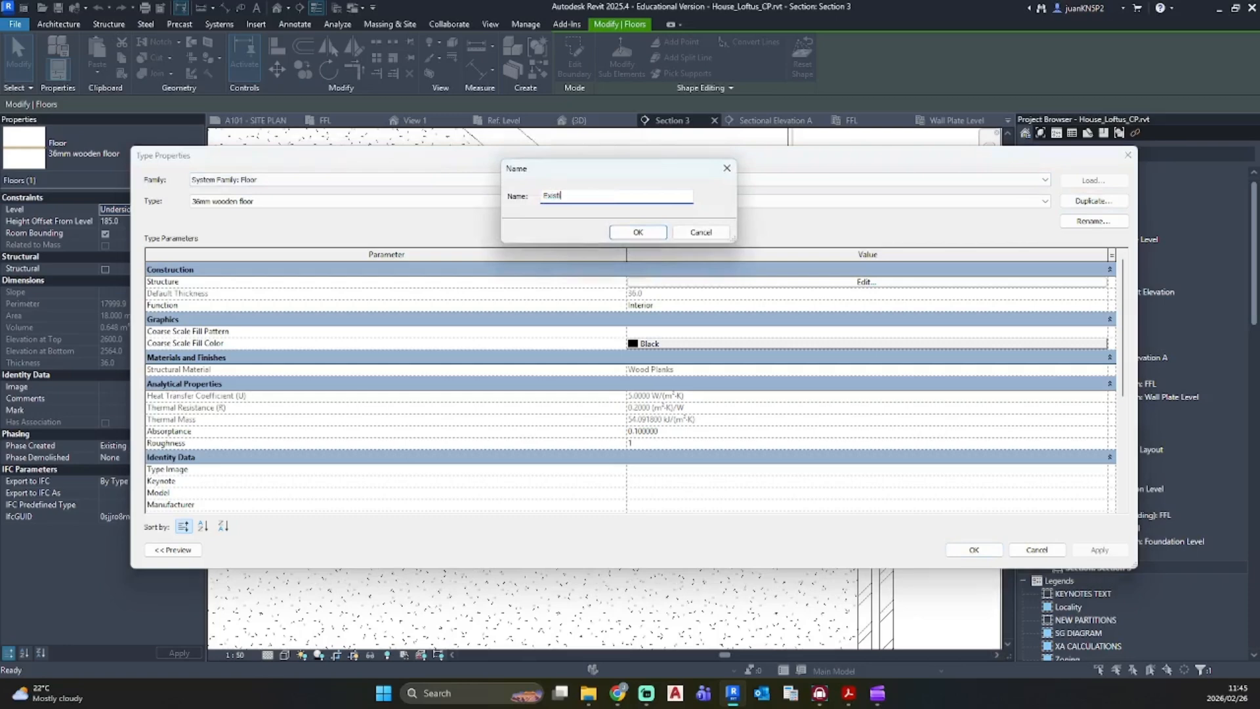
pyautogui.write('Existind Deck')
pyautogui.press('Return')
# Step: Set the Wood Planks structure layer of the new deck floor type to a thickness of 20 mm
pyautogui.click(917, 282)
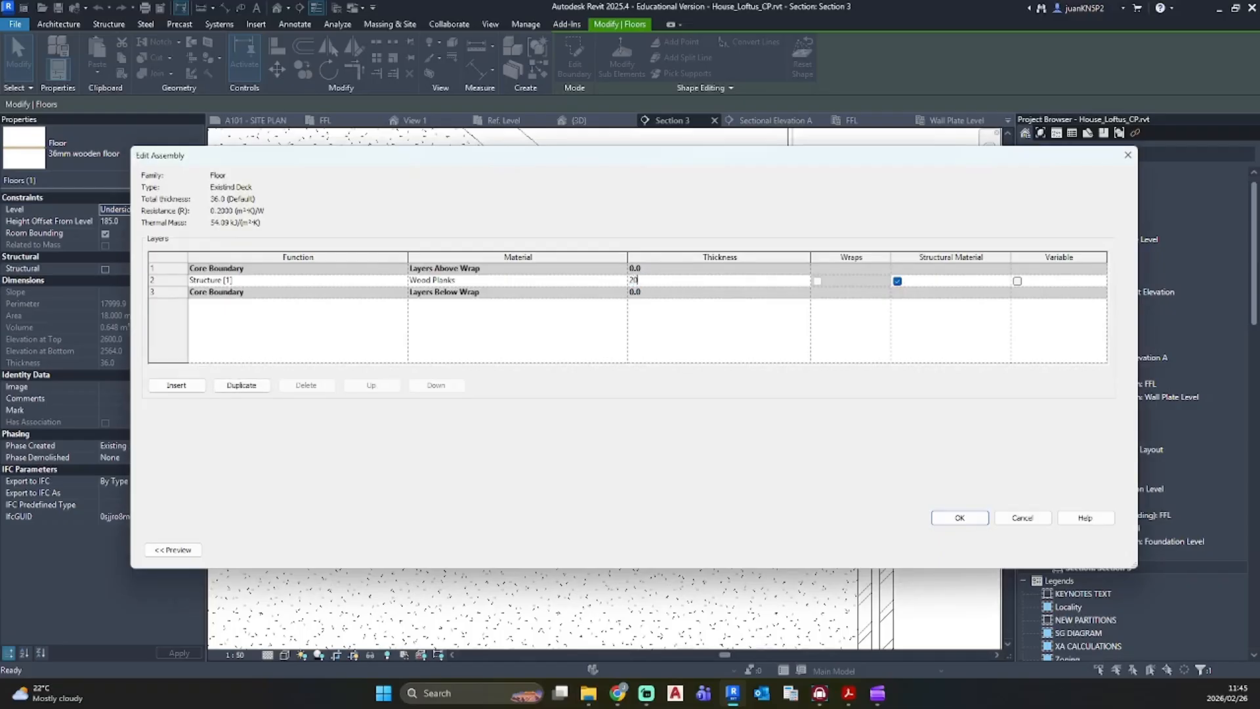
pyautogui.press('Return')
pyautogui.press('Return')
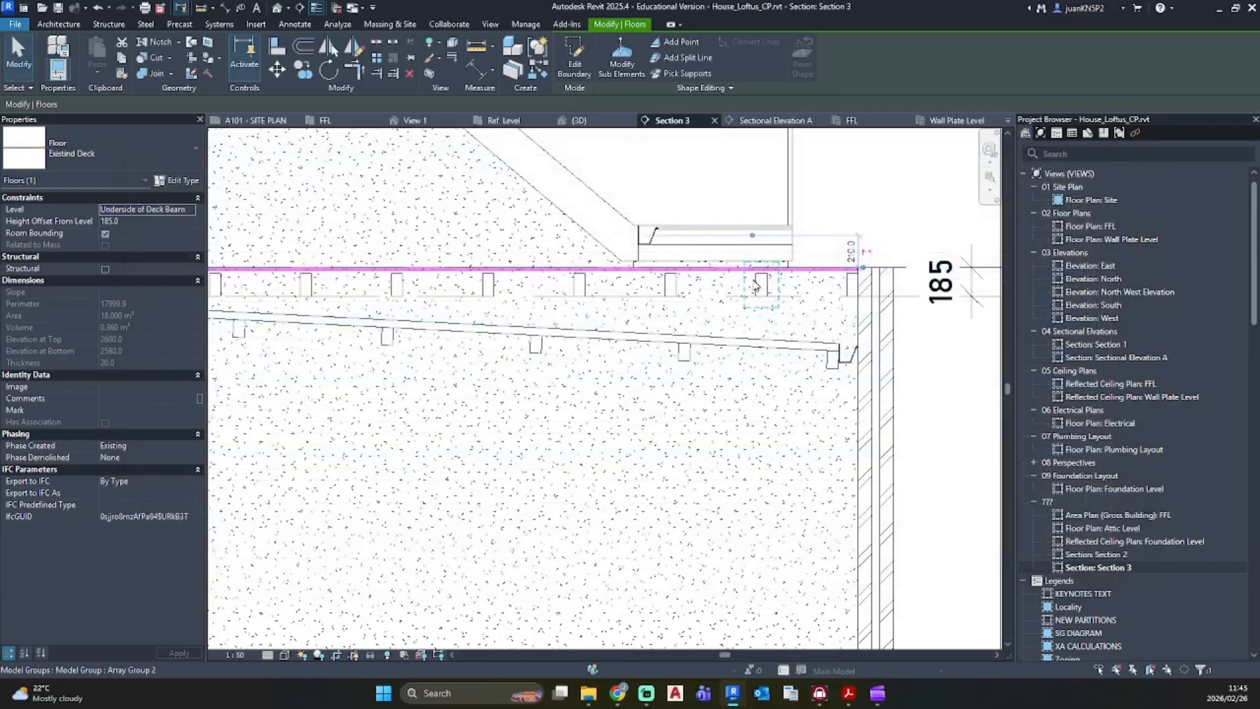
# Step: Lower the deck floor towards the beams by changing its height offset from the Underside of Deck Beam level
pyautogui.scroll(3, 755, 284)
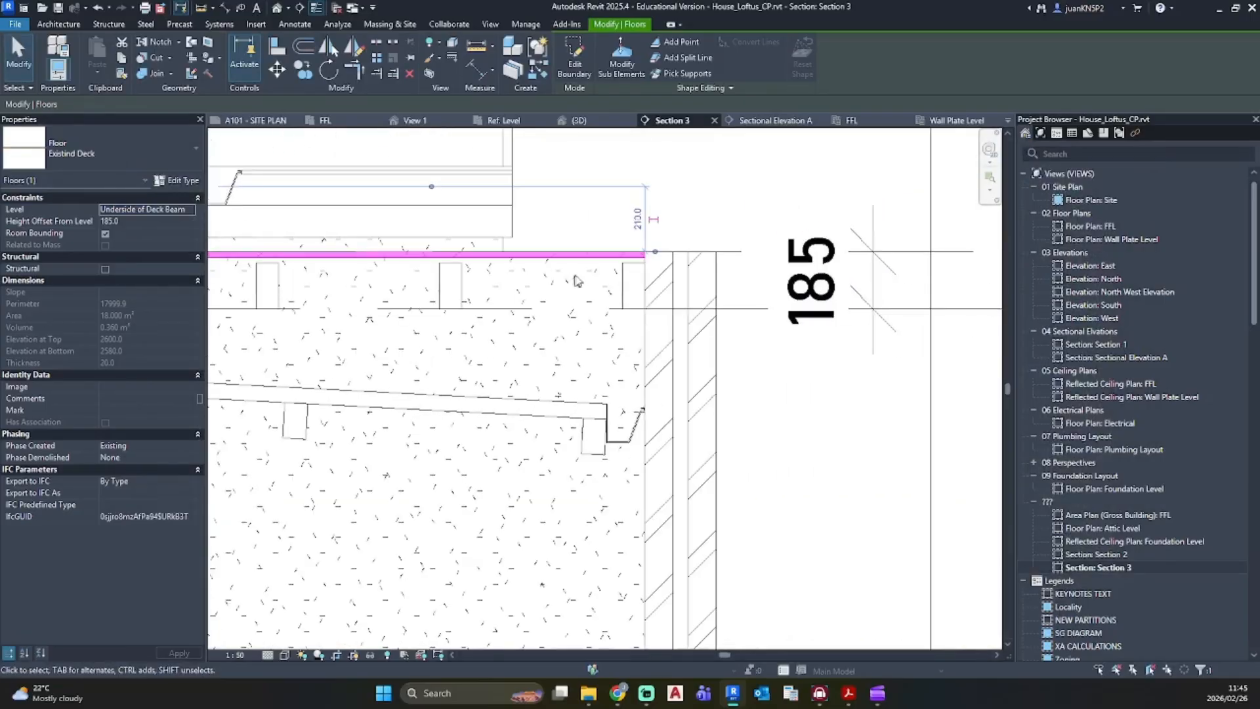
pyautogui.scroll(1, 578, 277)
pyautogui.moveTo(790, 297); pyautogui.dragTo(592, 282, button='middle')
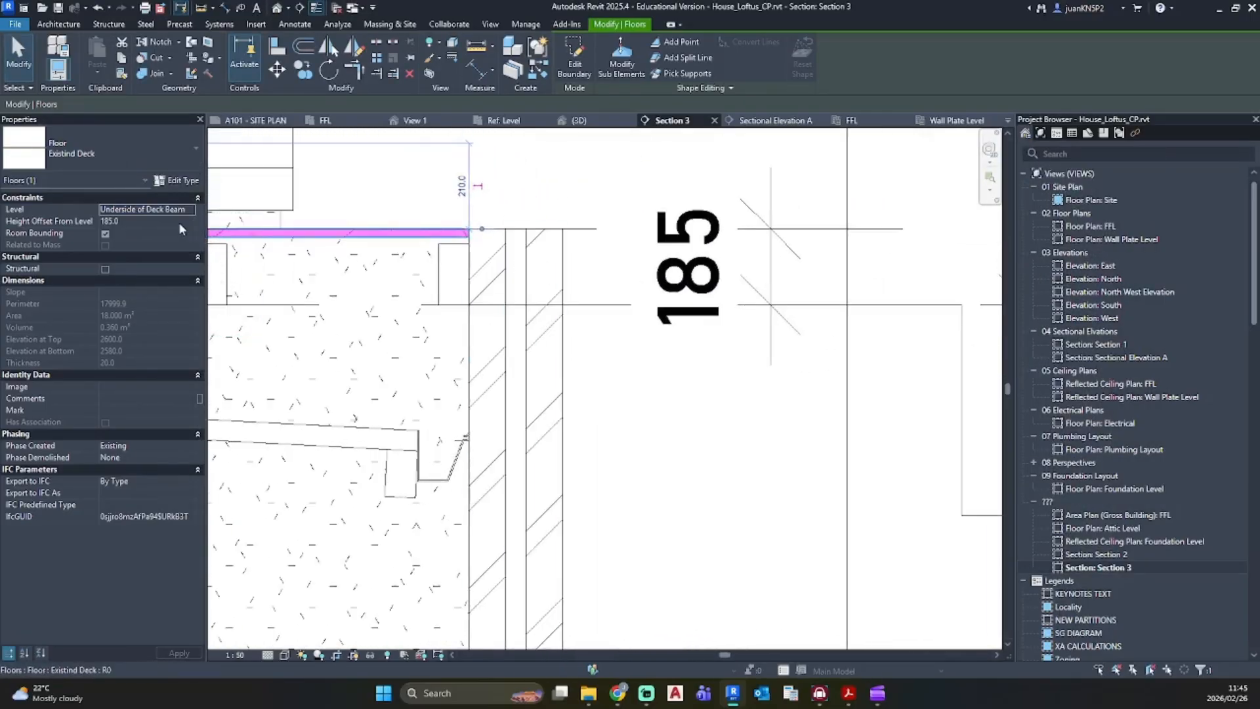
pyautogui.click(132, 221)
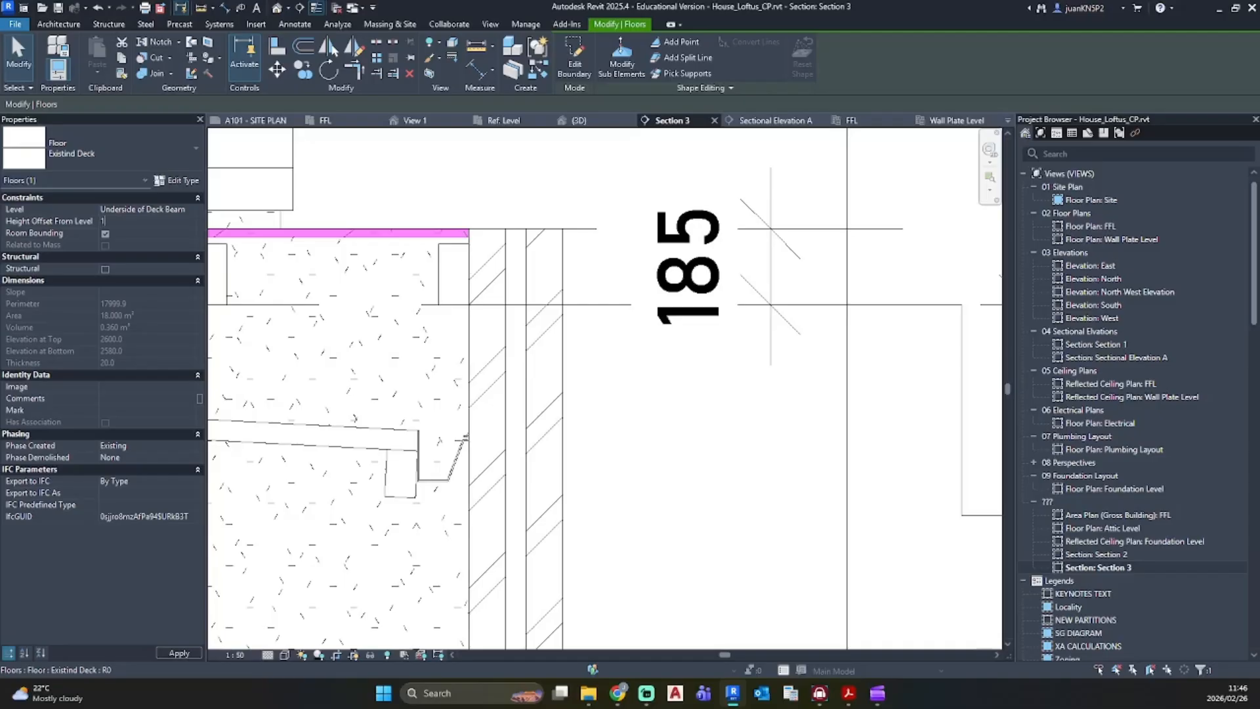
pyautogui.click(483, 372)
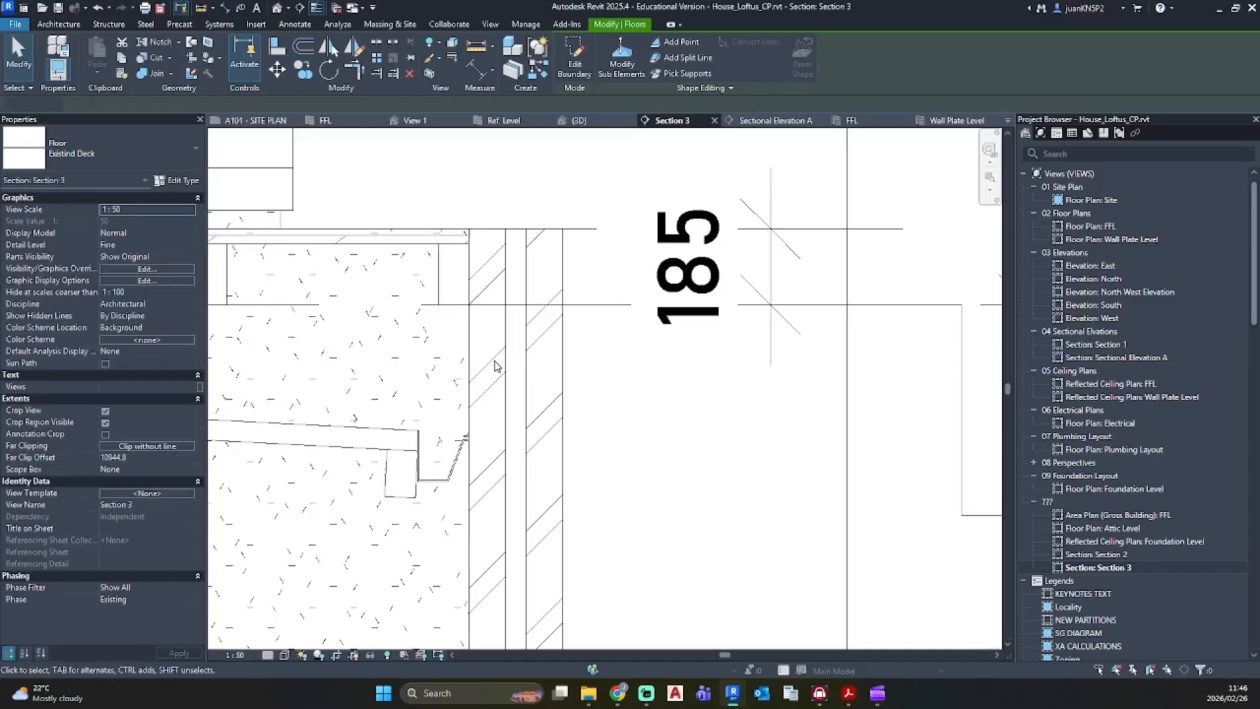
pyautogui.scroll(-5, 498, 367)
pyautogui.moveTo(506, 378); pyautogui.dragTo(871, 397, button='middle')
pyautogui.scroll(8, 450, 335)
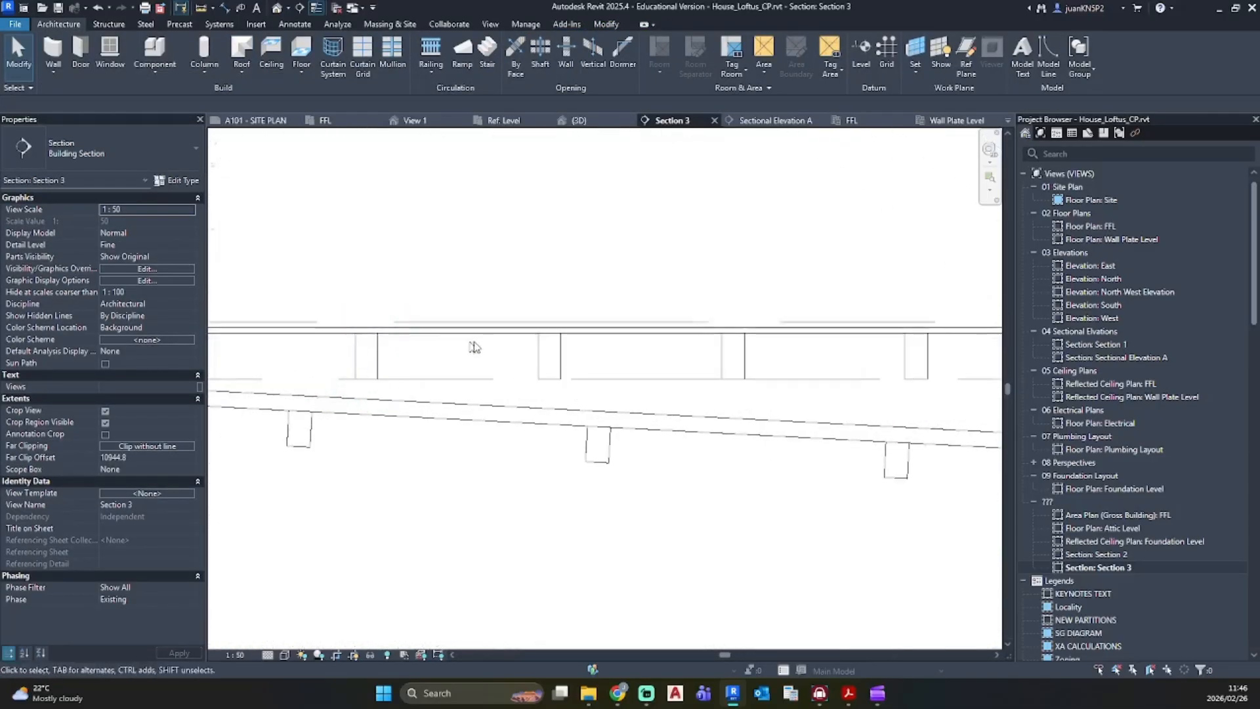
pyautogui.scroll(3, 450, 330)
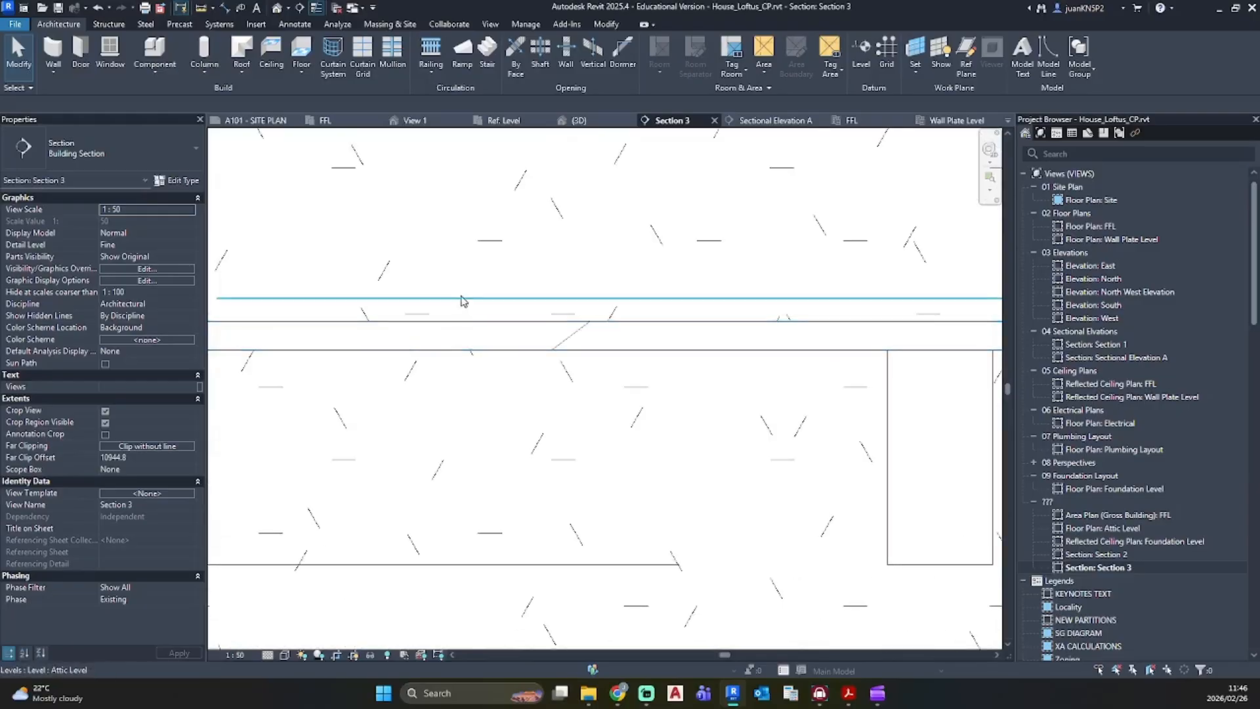
pyautogui.scroll(-7, 492, 337)
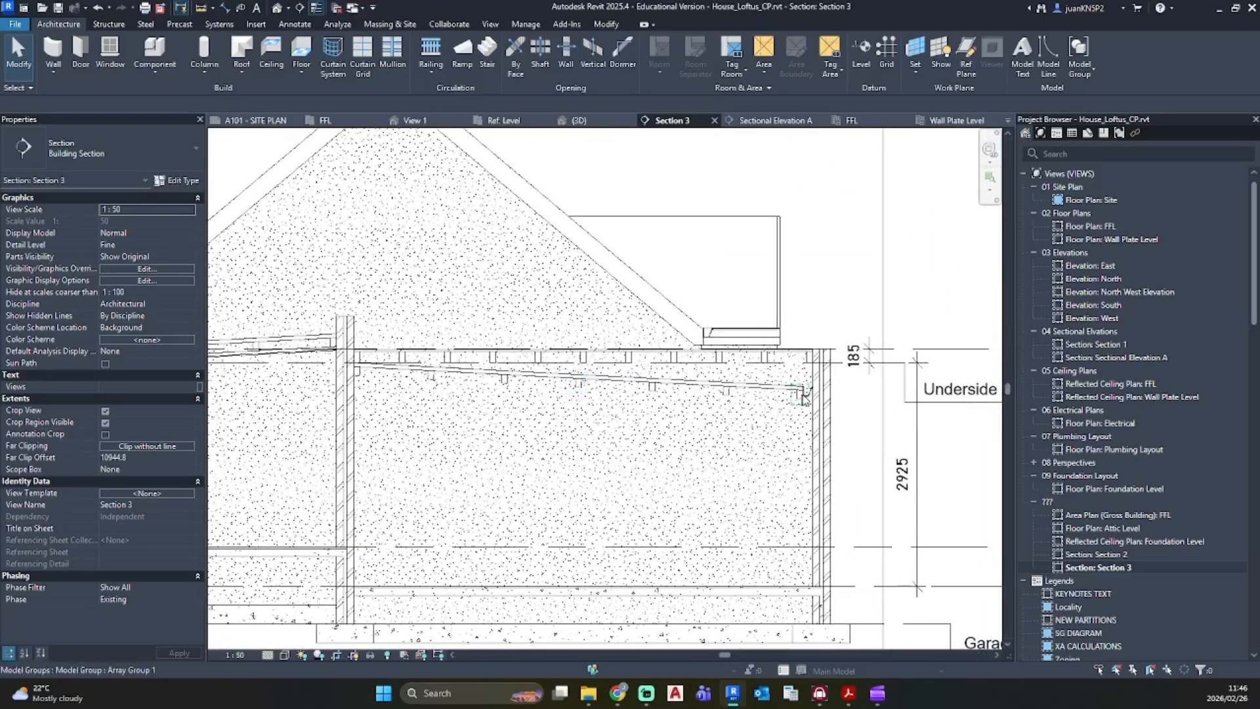
pyautogui.scroll(-3, 810, 397)
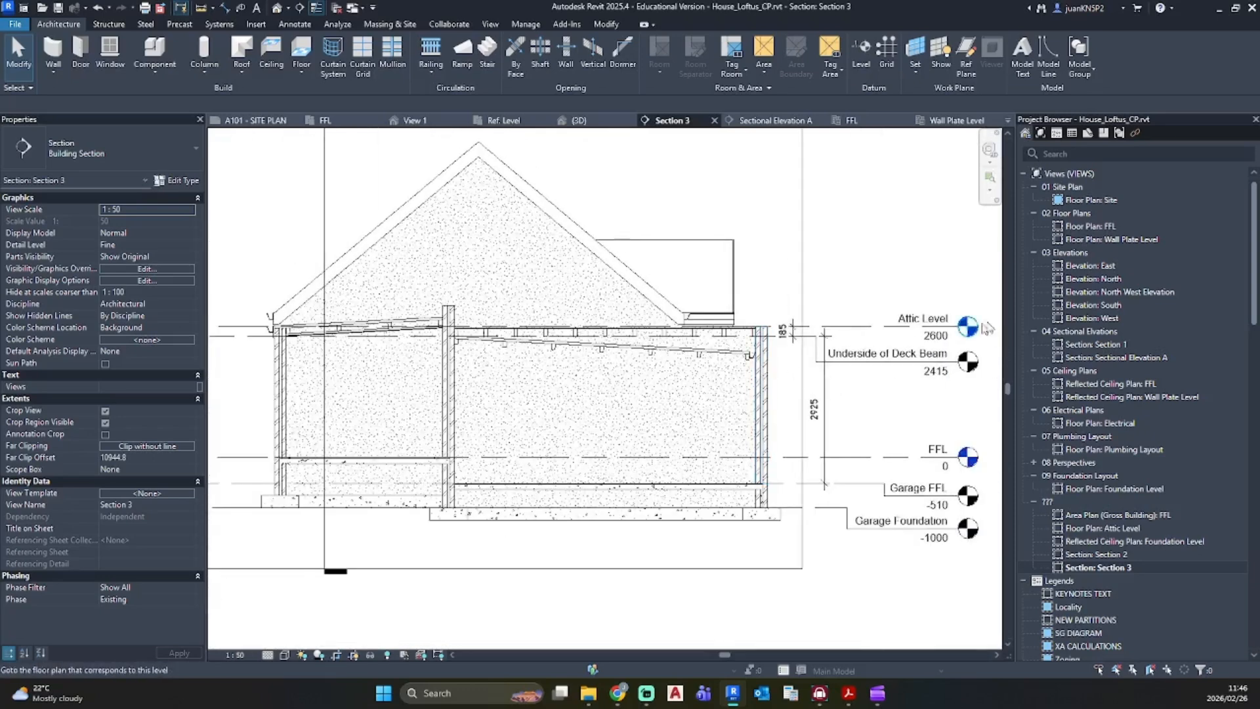
# Step: Open the FFL floor plan and consult the deck railing in the PDF reference section before returning to Revit
pyautogui.doubleClick(1091, 226)
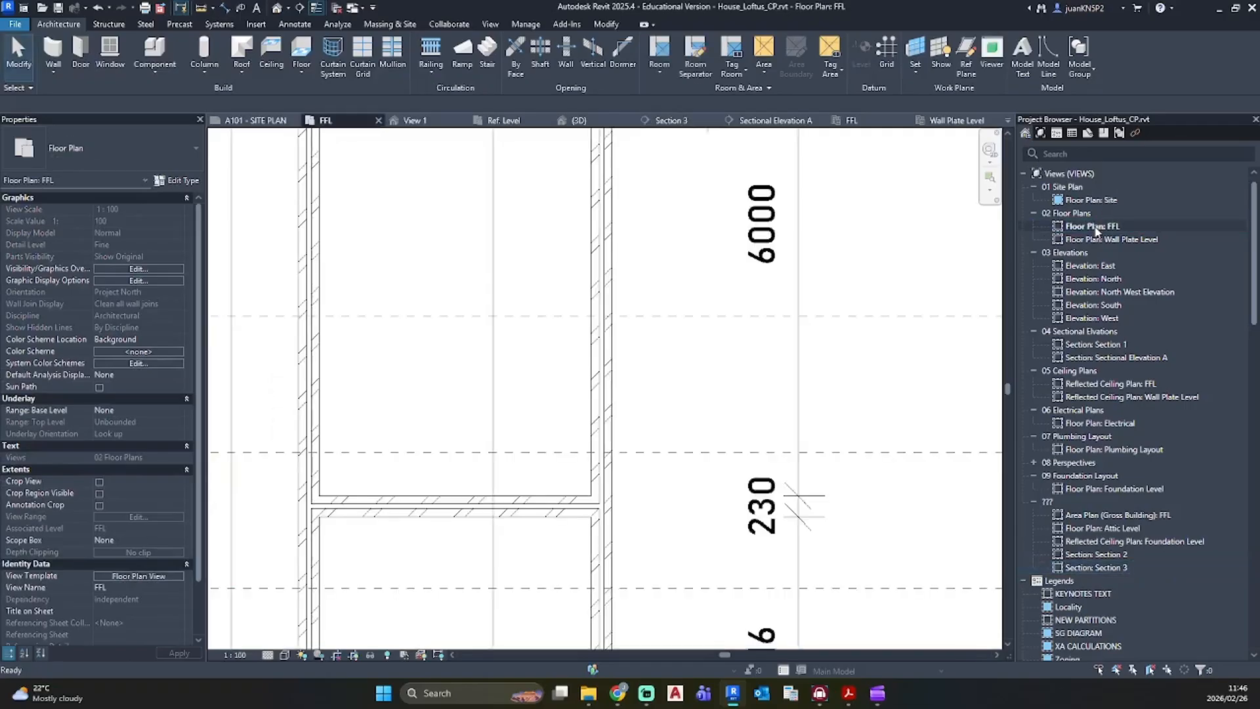
pyautogui.scroll(-5, 604, 341)
pyautogui.scroll(3, 590, 355)
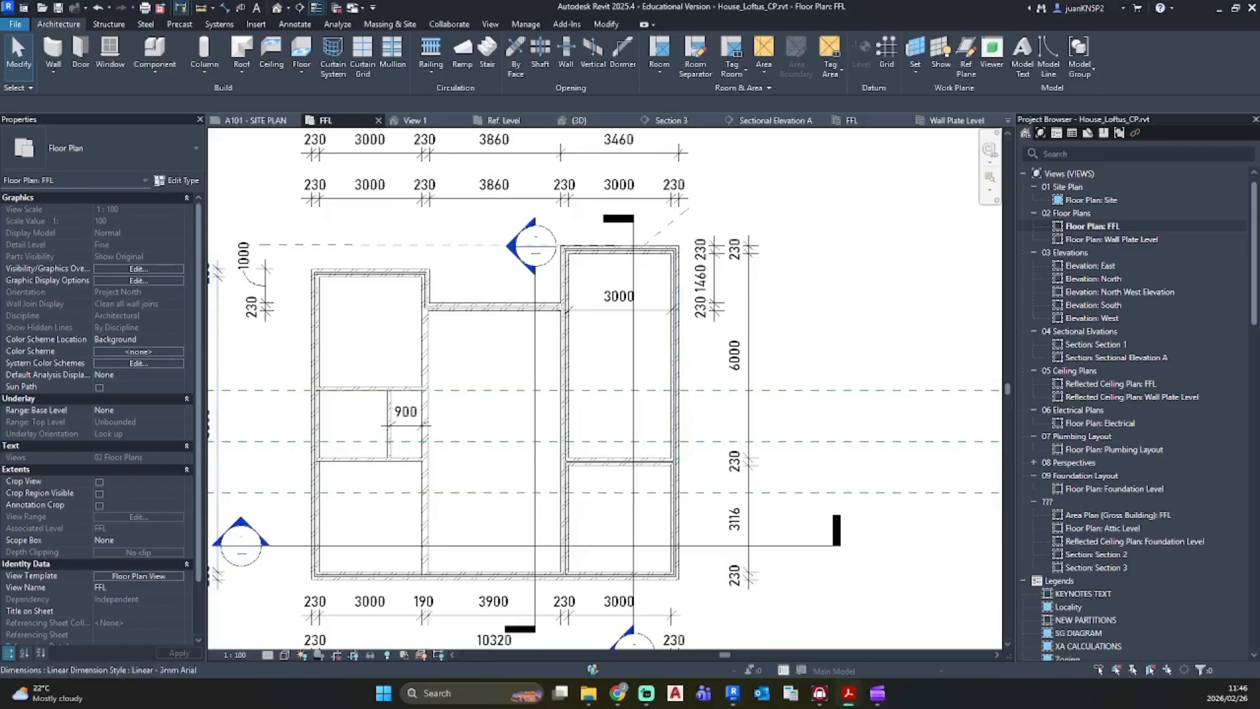
pyautogui.hotkey('alt', 'Tab')
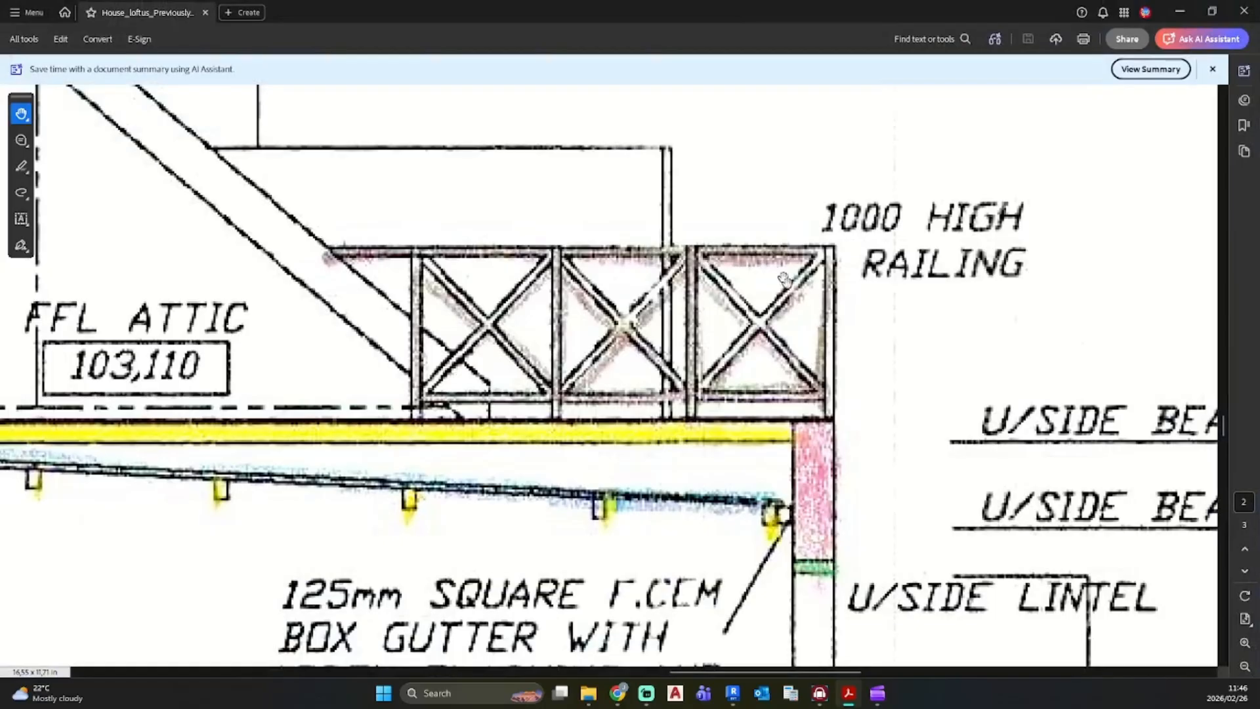
pyautogui.hotkey('alt', 'Tab')
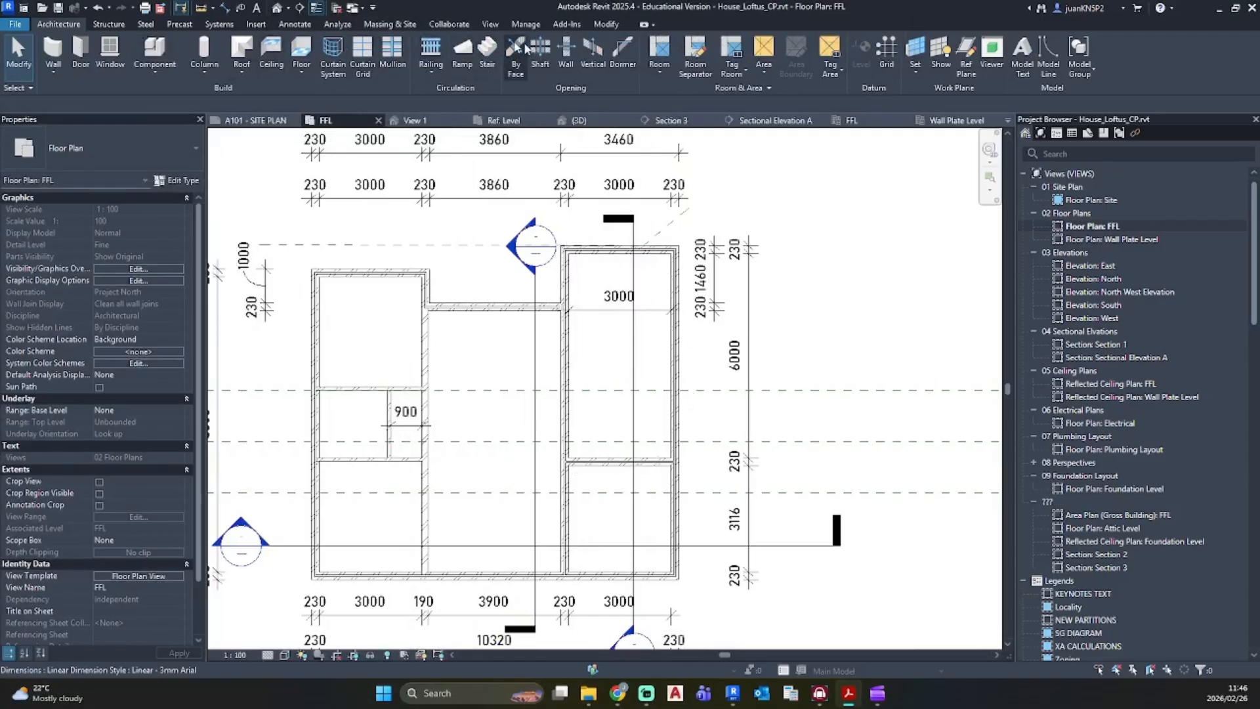
# Step: Start a 900mm Pipe railing path and specify Level : FFL as its work plane
pyautogui.click(435, 46)
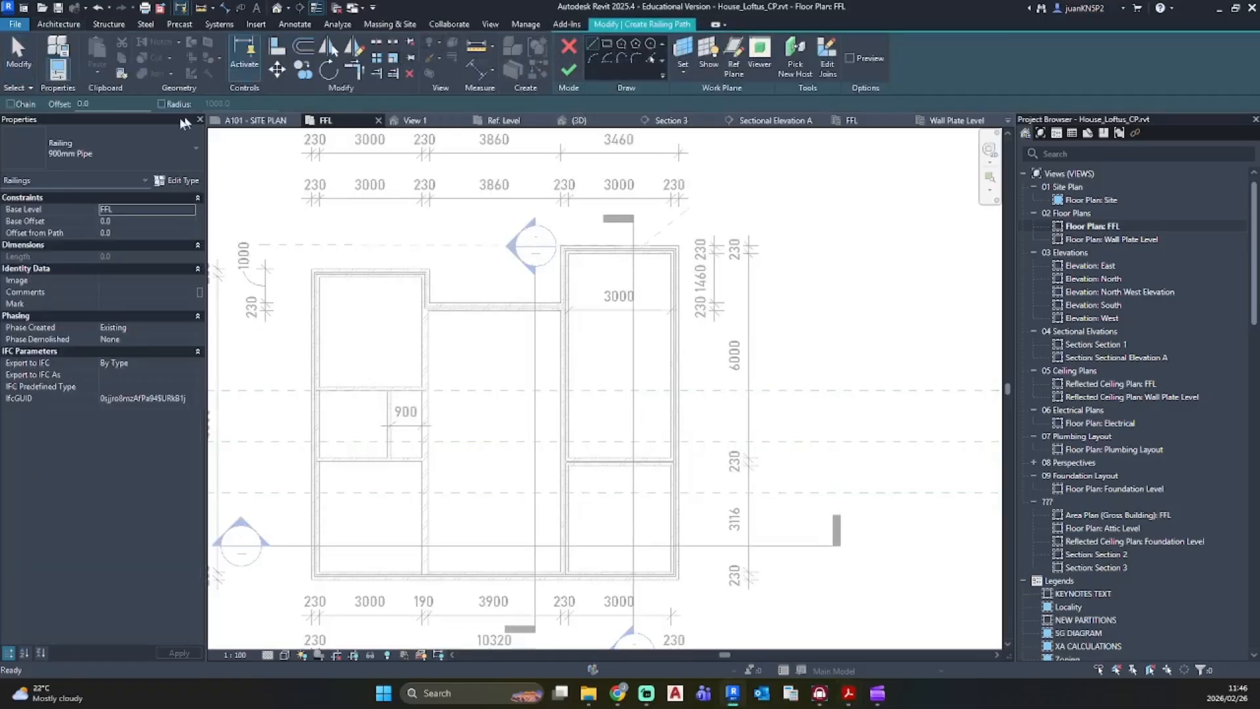
pyautogui.click(116, 166)
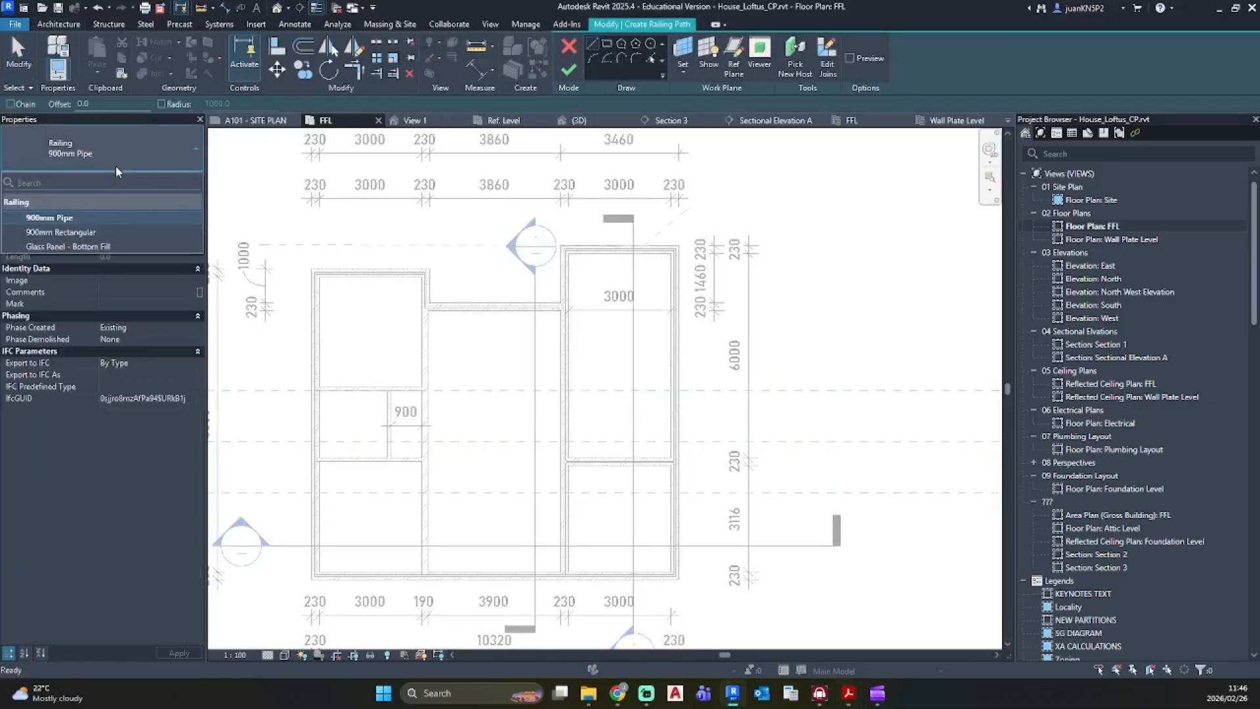
pyautogui.click(115, 165)
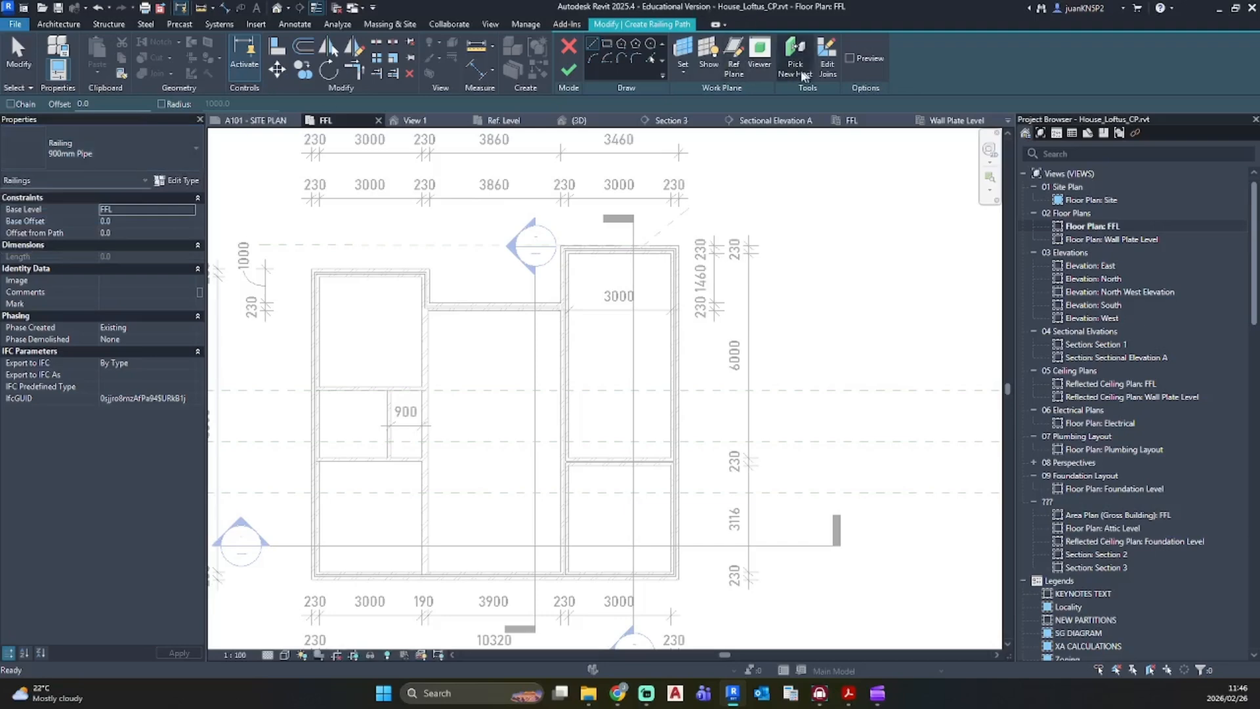
pyautogui.click(683, 53)
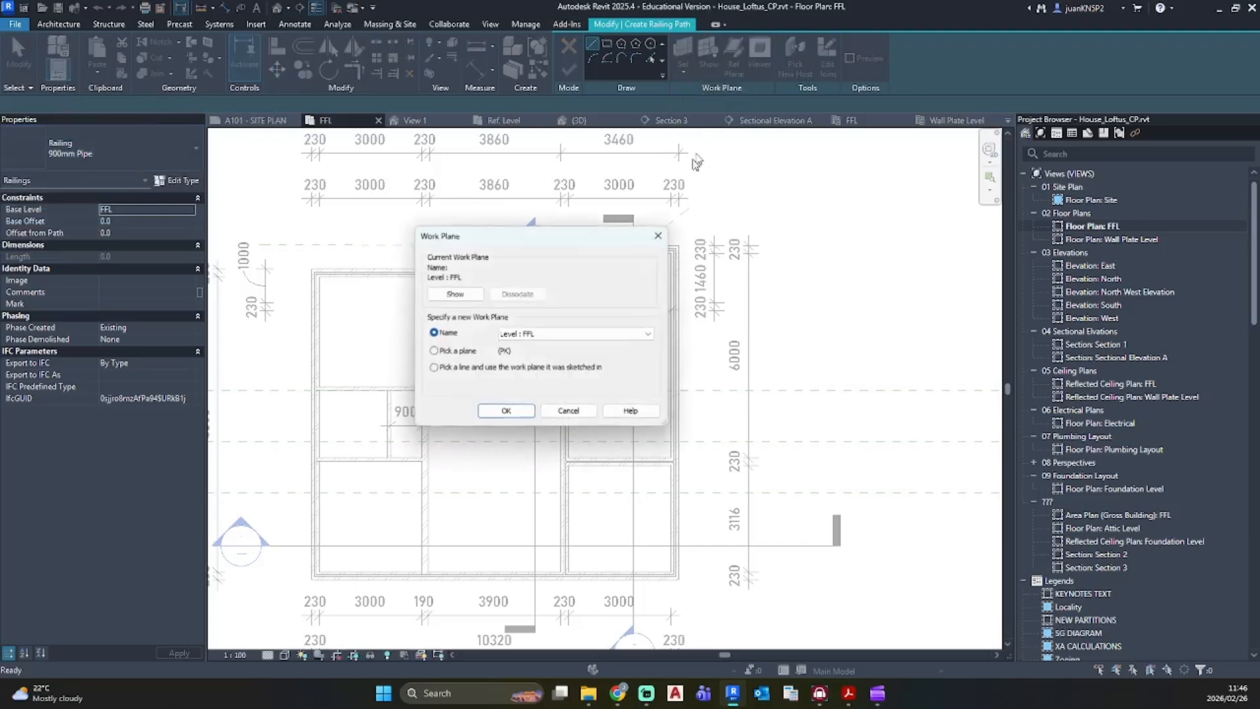
pyautogui.click(519, 336)
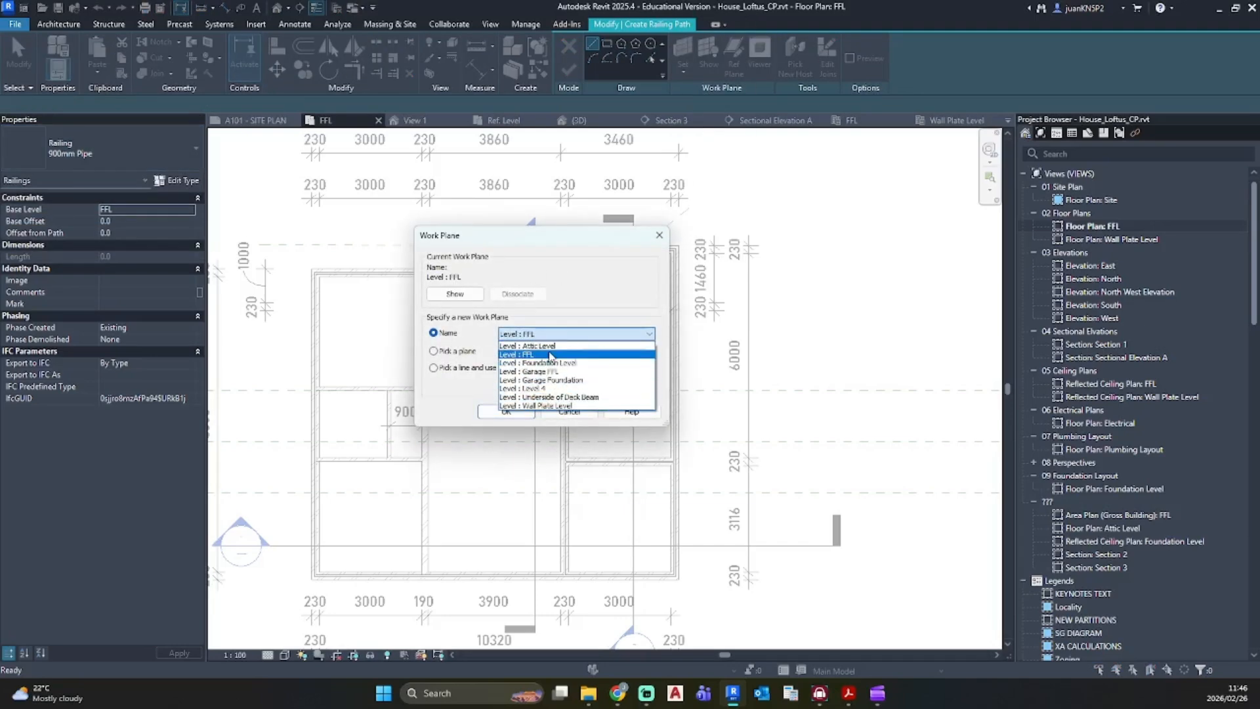
pyautogui.click(550, 355)
pyautogui.click(506, 412)
# Step: Sketch the railing path along the cavity of the 3000-wide room's walls, up the inner side wall and across the upper wall
pyautogui.scroll(2, 573, 235)
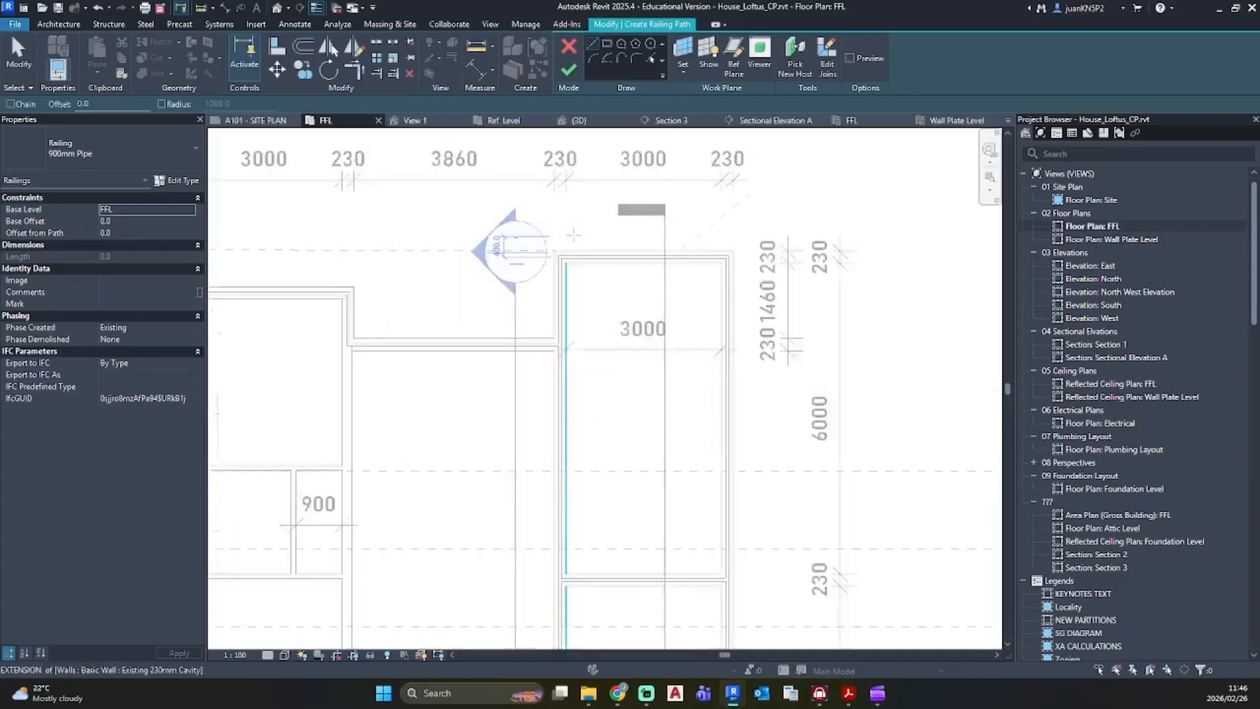
pyautogui.scroll(3, 576, 282)
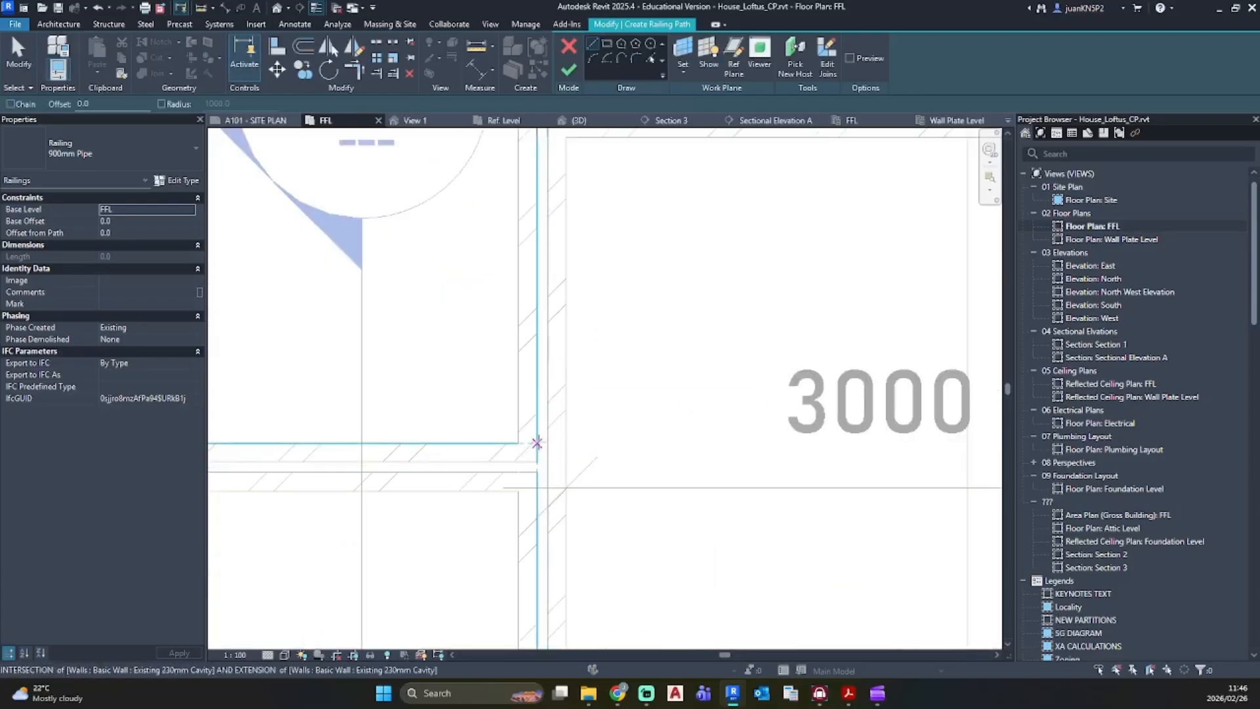
pyautogui.click(537, 443)
pyautogui.scroll(-2, 537, 400)
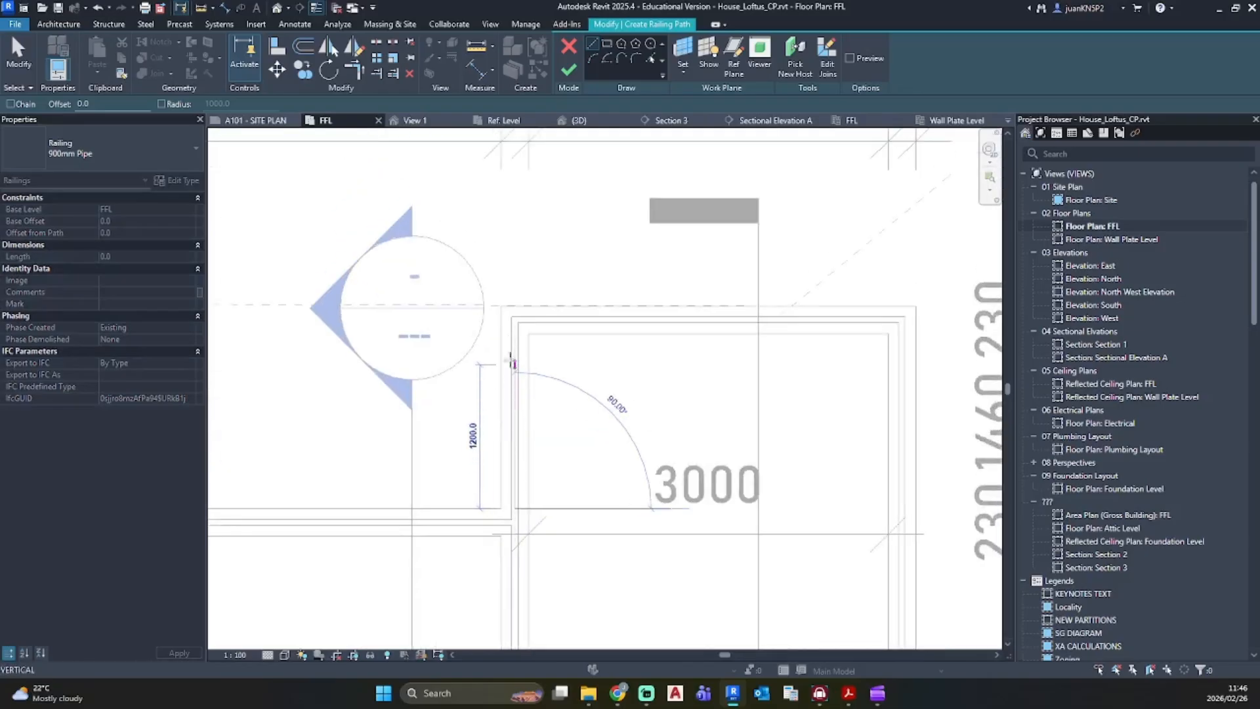
pyautogui.click(515, 321)
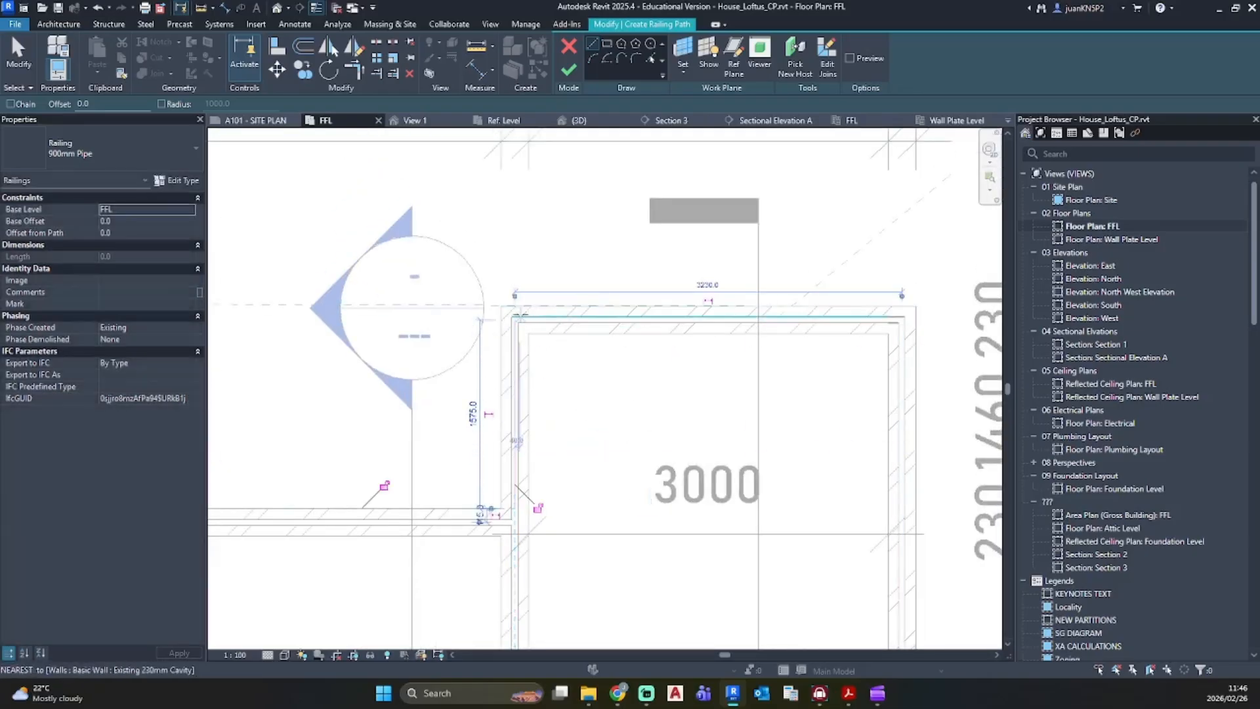
pyautogui.click(515, 320)
pyautogui.click(902, 320)
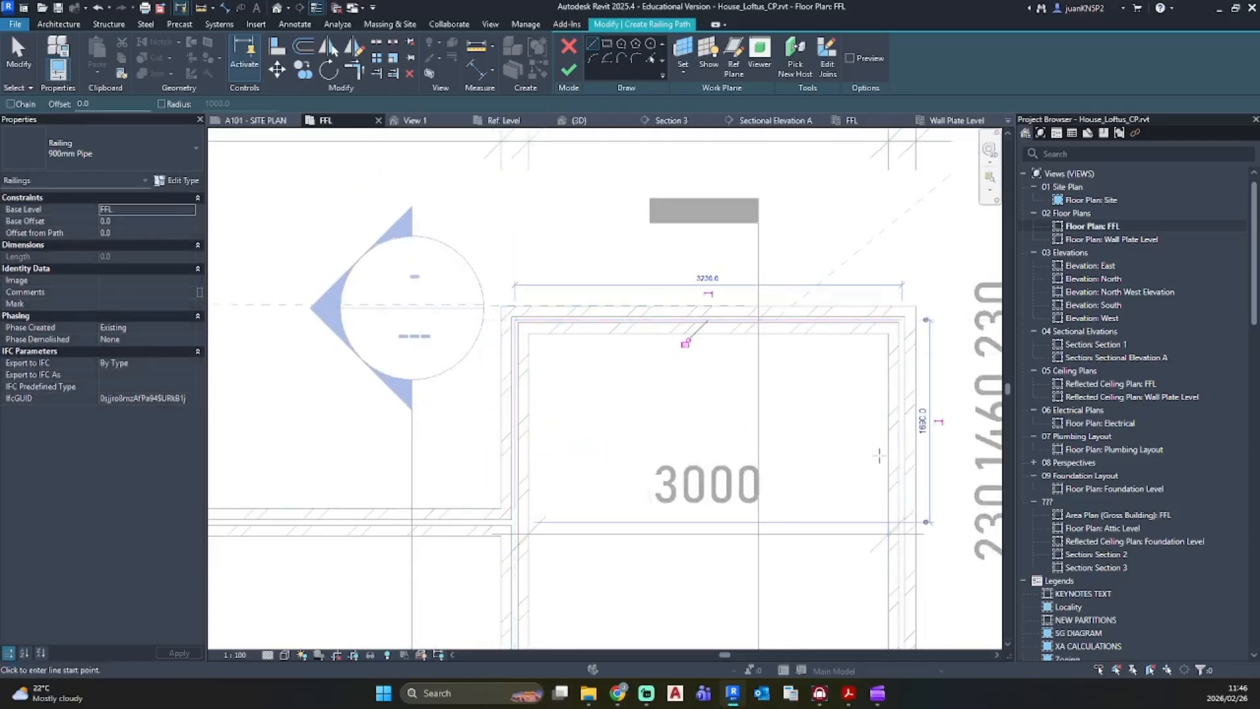
# Step: Extend the railing path down the outer side wall to the cross wall and finish the railing
pyautogui.click(902, 320)
pyautogui.scroll(-1, 878, 334)
pyautogui.moveTo(881, 446); pyautogui.dragTo(808, 160, button='middle')
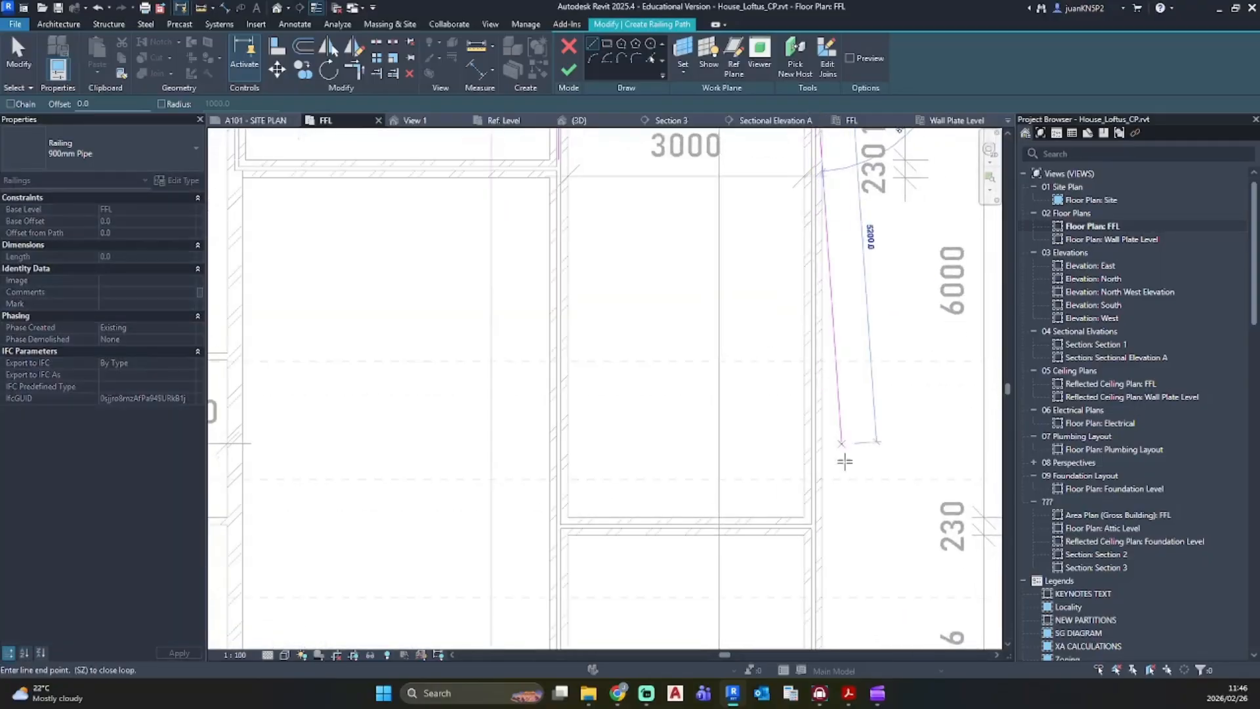
pyautogui.click(814, 523)
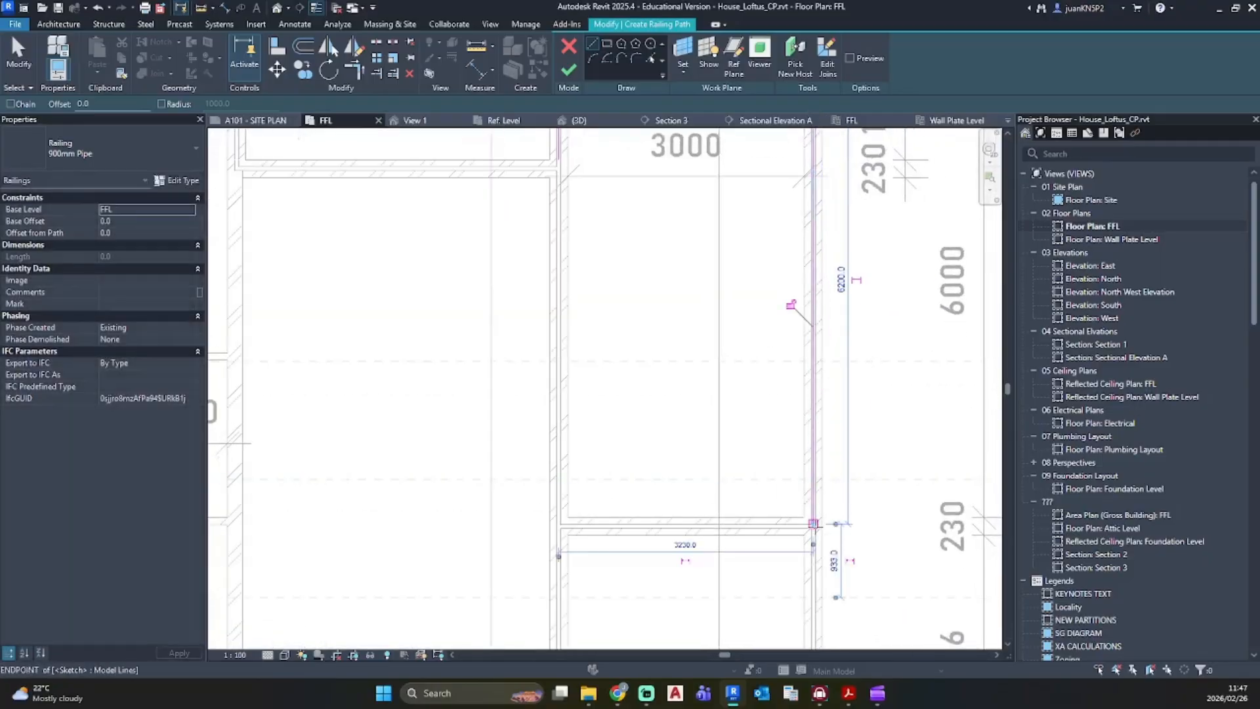
pyautogui.scroll(3, 813, 522)
pyautogui.press('Escape')
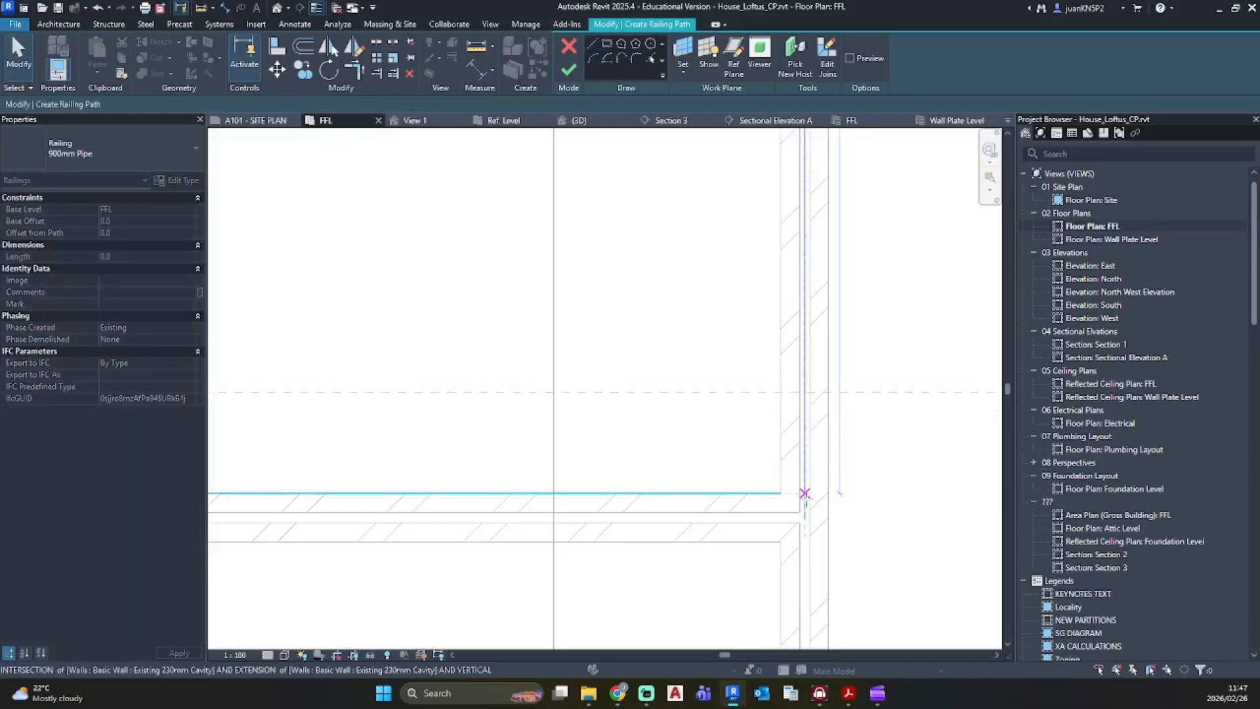
pyautogui.press('Escape')
pyautogui.click(576, 70)
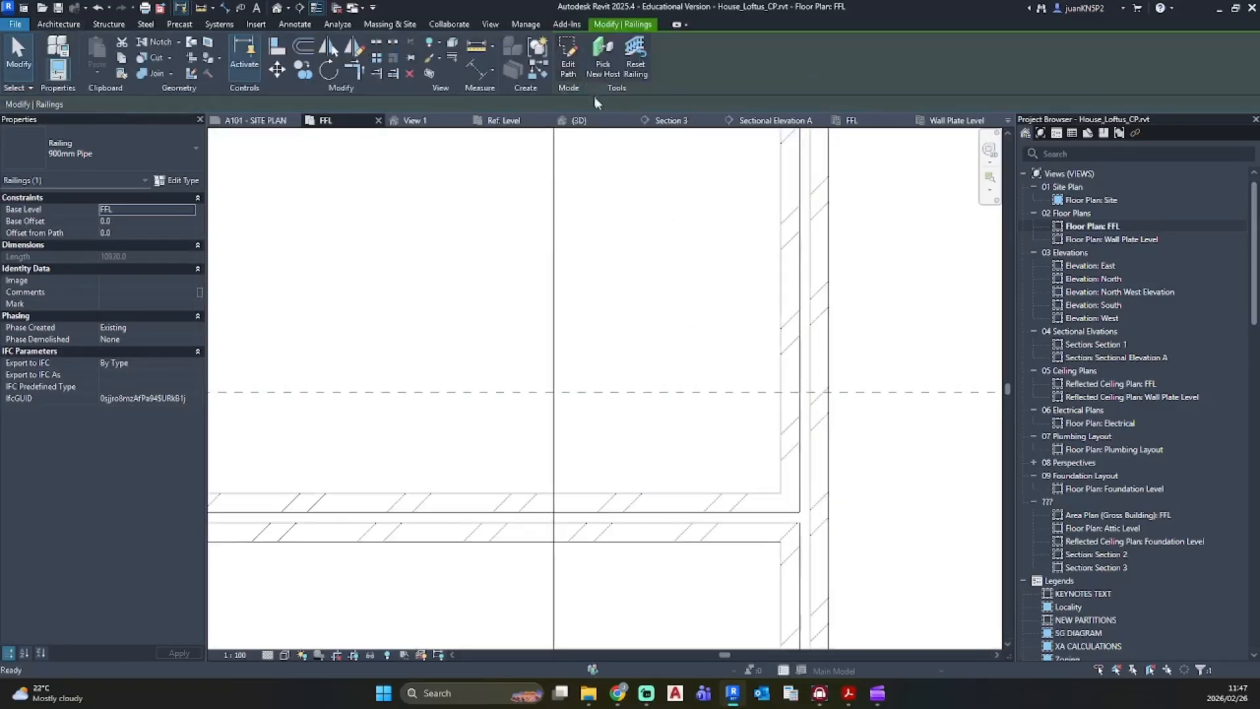
# Step: Set the railing's base level to Attic Level in Section 3 and check its position in the 3D view
pyautogui.click(278, 9)
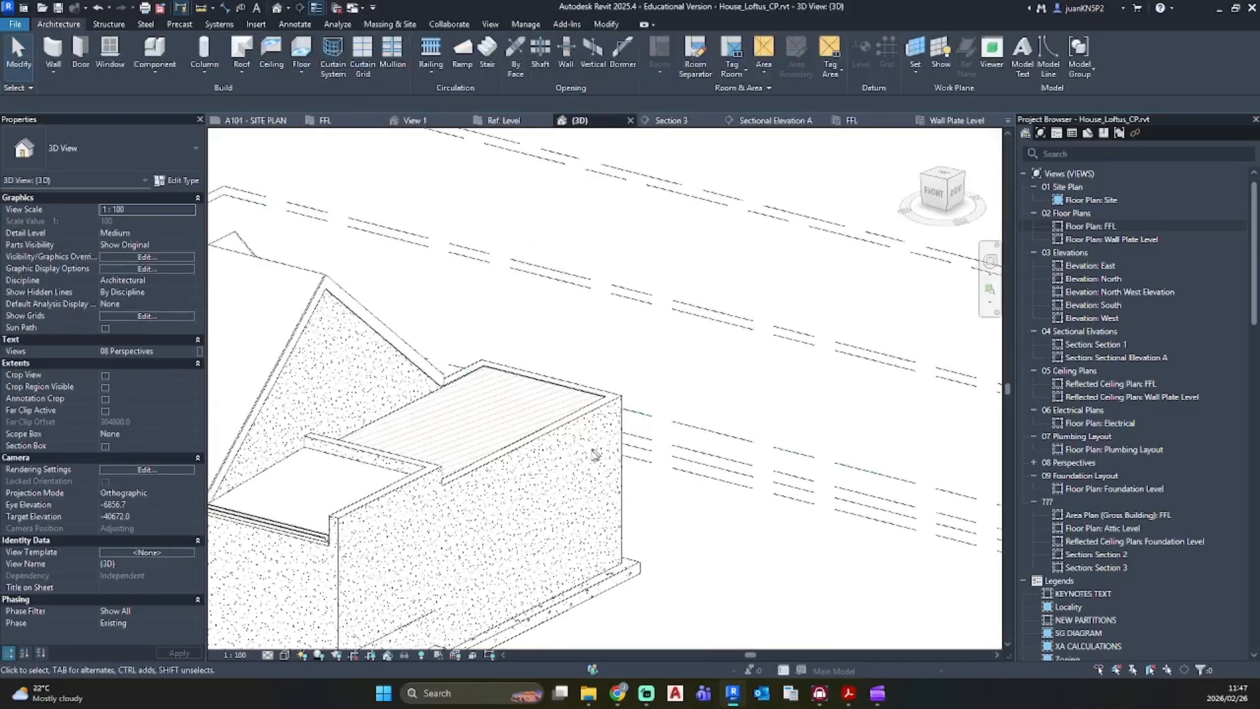
pyautogui.doubleClick(1086, 567)
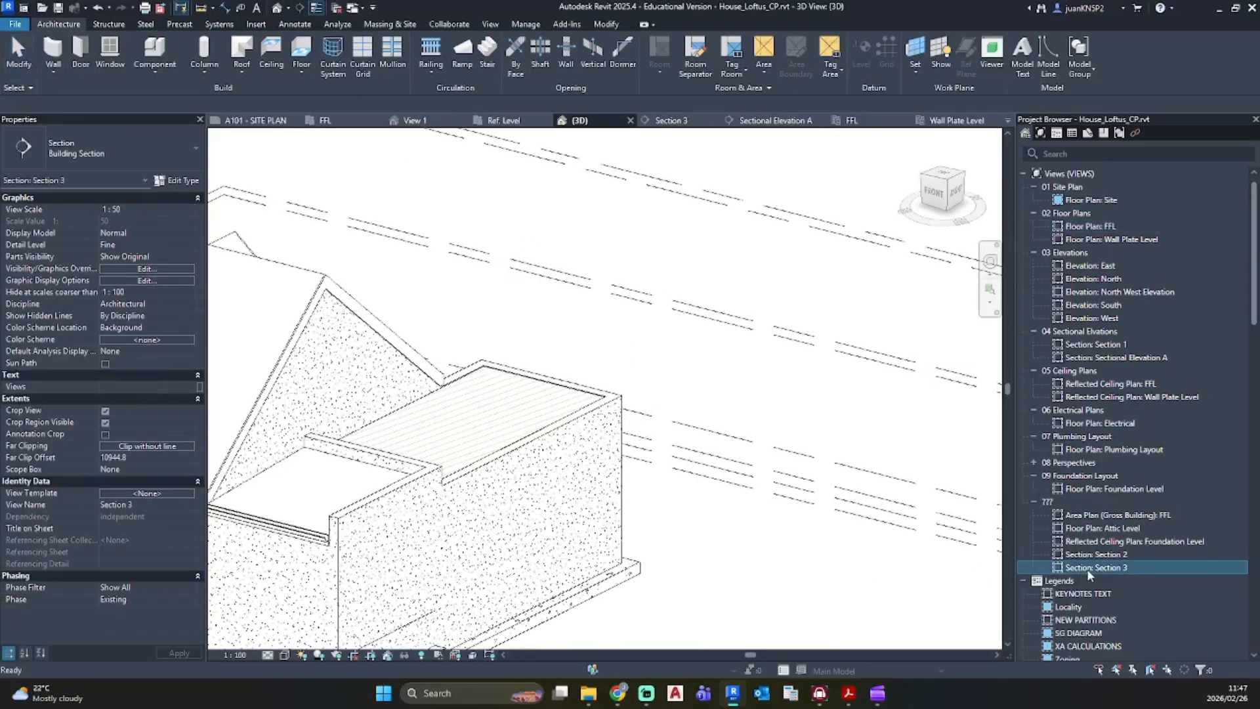
pyautogui.scroll(3, 740, 417)
pyautogui.click(740, 416)
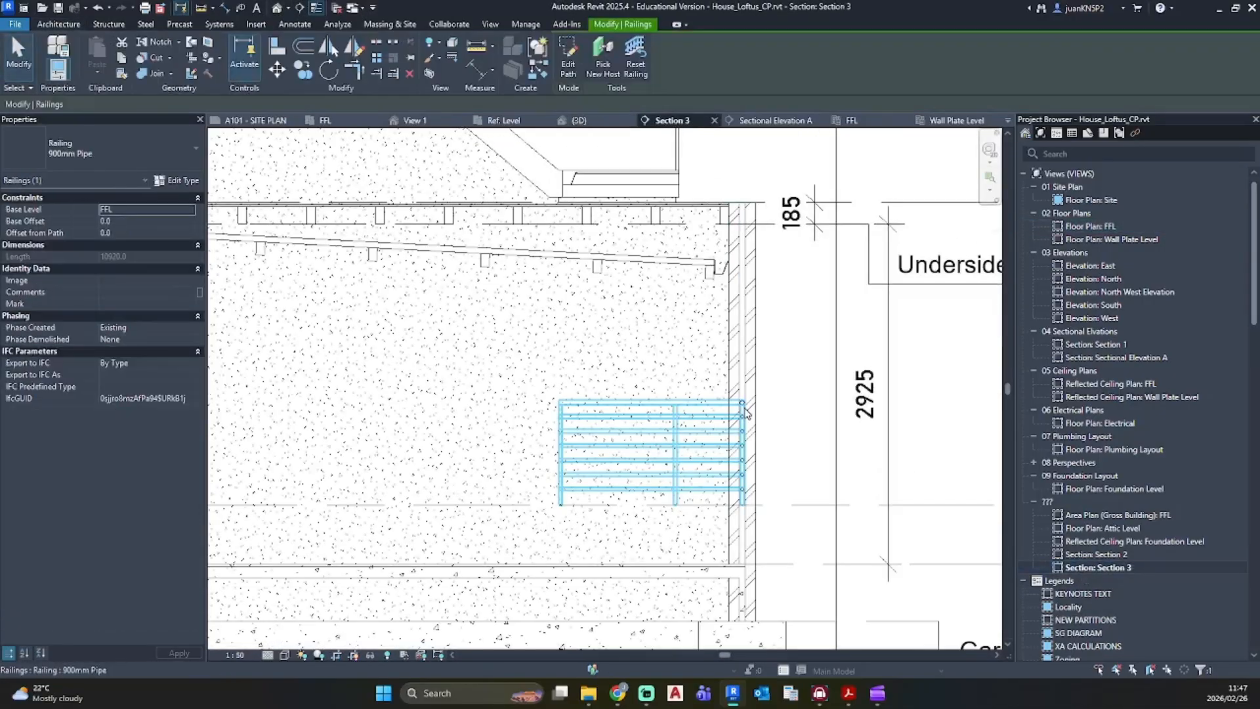
pyautogui.scroll(-3, 747, 432)
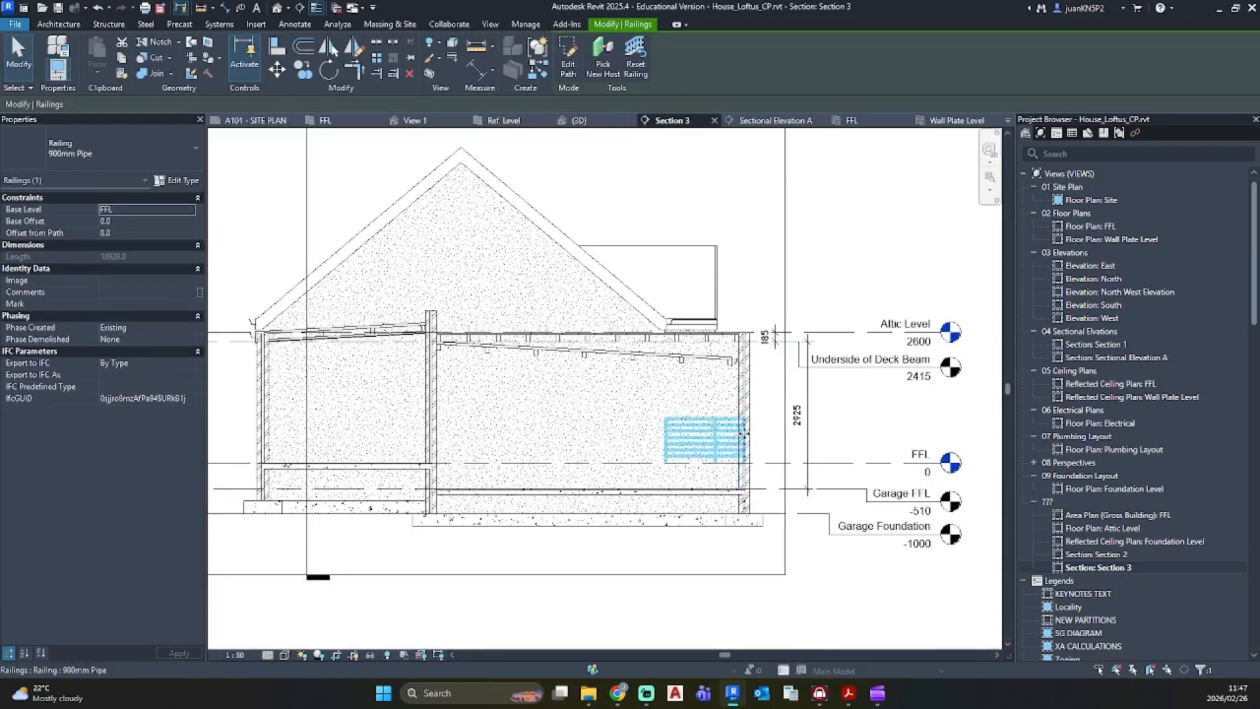
pyautogui.click(190, 210)
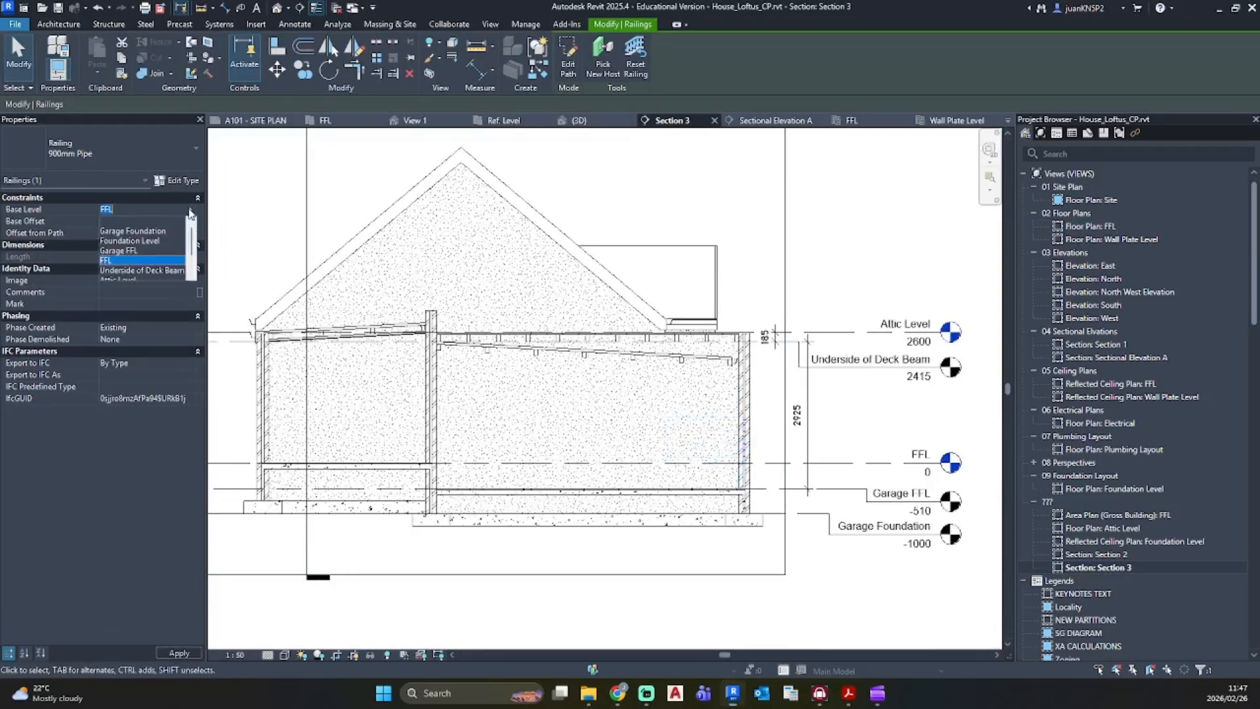
pyautogui.scroll(-1, 137, 256)
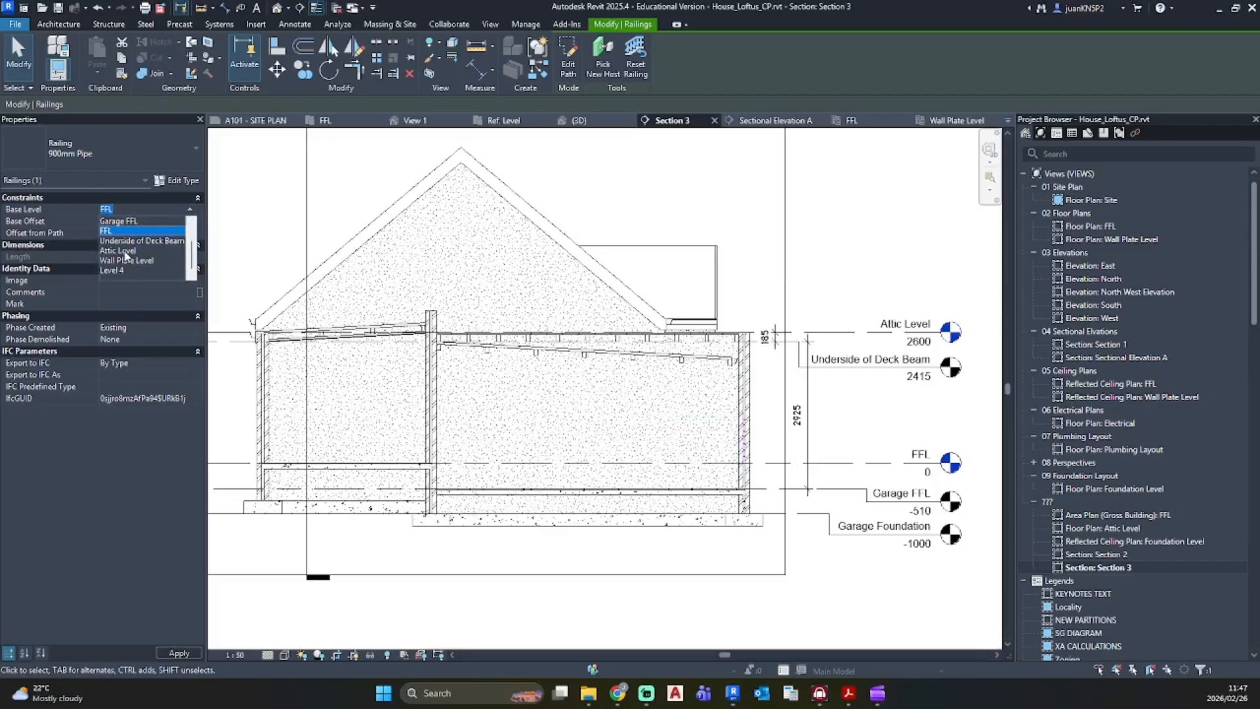
pyautogui.click(131, 270)
pyautogui.click(771, 308)
pyautogui.scroll(4, 772, 313)
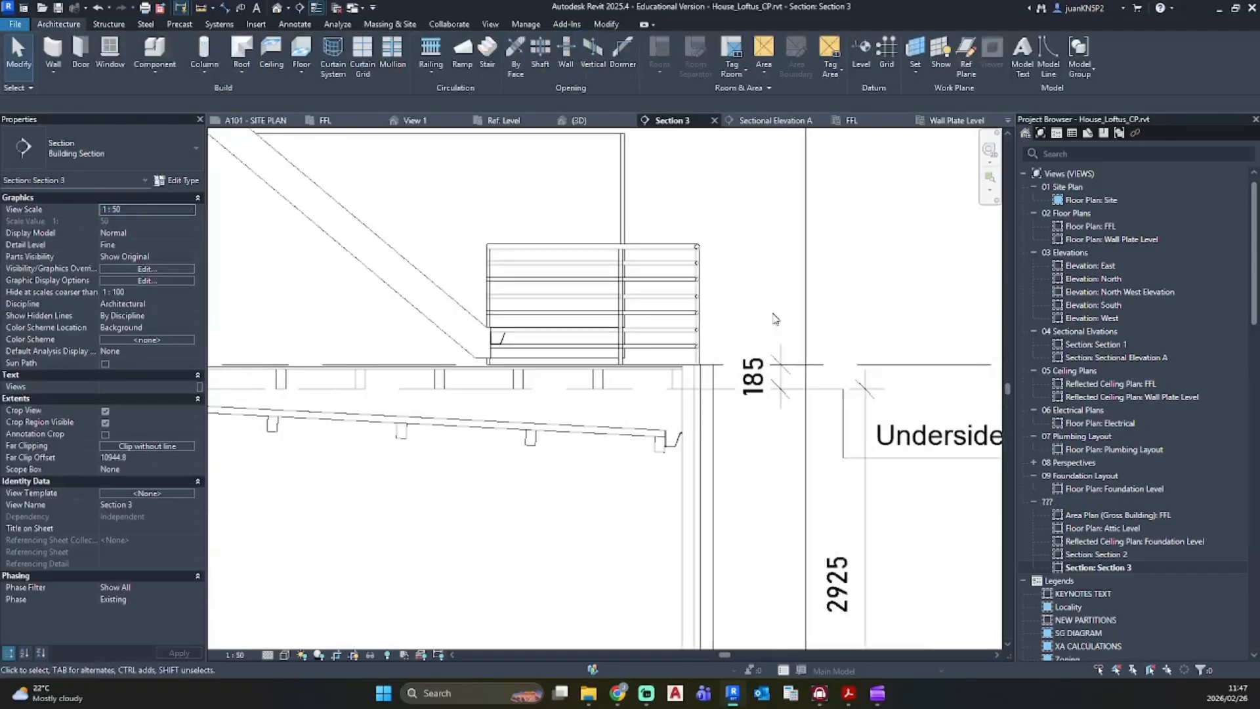
pyautogui.click(284, 9)
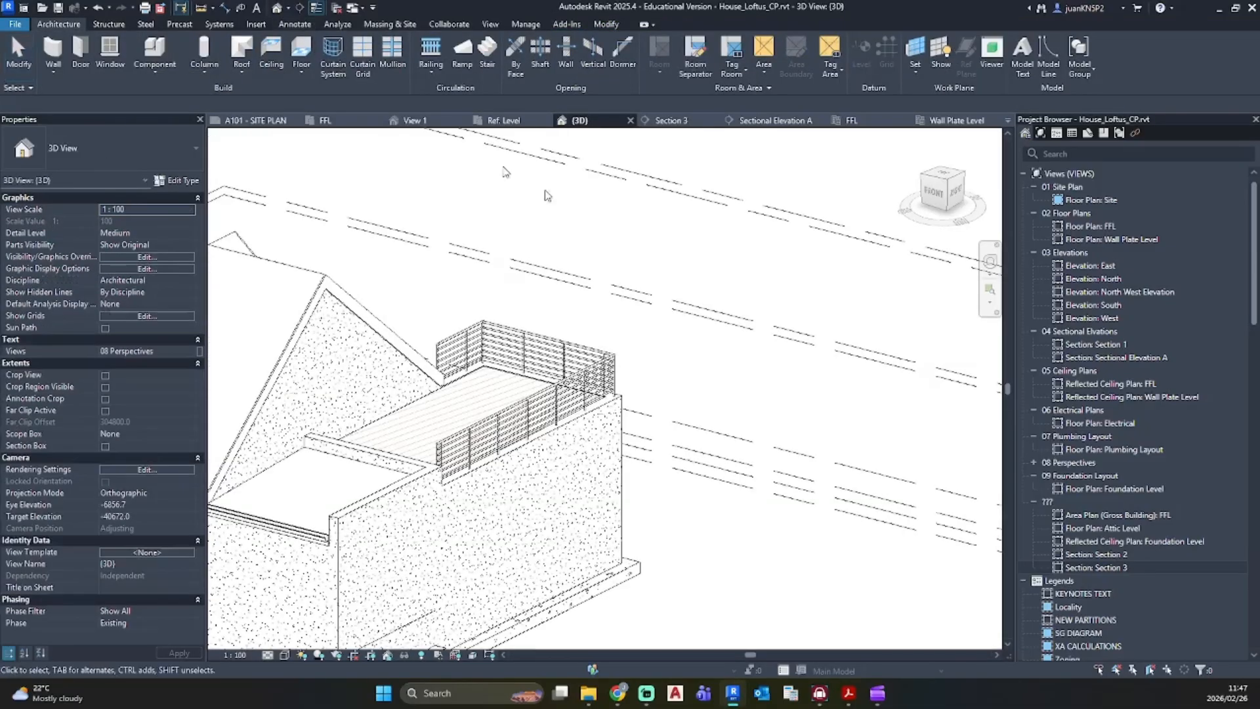
pyautogui.moveTo(459, 367)
pyautogui.keyDown('shift'); pyautogui.mouseDown(button='middle')
pyautogui.moveTo(745, 400)
pyautogui.moveTo(578, 420)
pyautogui.moveTo(317, 348)
pyautogui.moveTo(428, 467)
pyautogui.mouseUp(button='middle'); pyautogui.keyUp('shift')
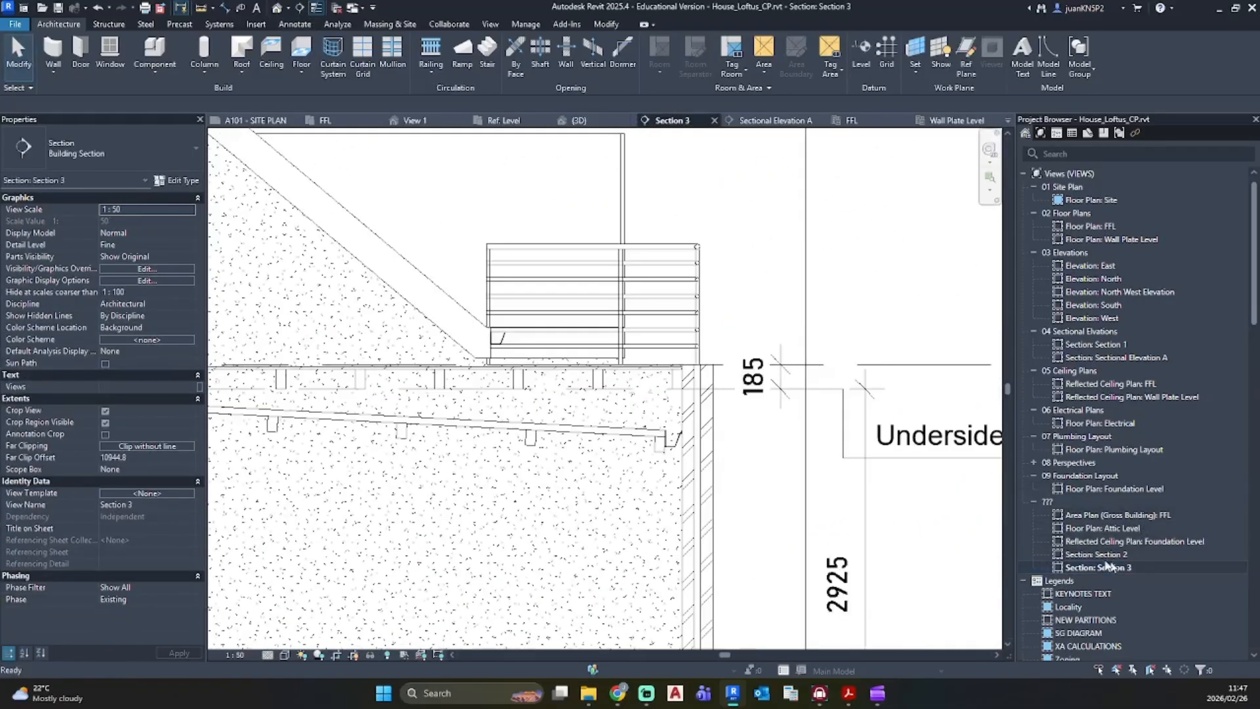
# Step: Set the top rail height of the 900mm Pipe railing type to 1000 mm from Section 3
pyautogui.click(659, 297)
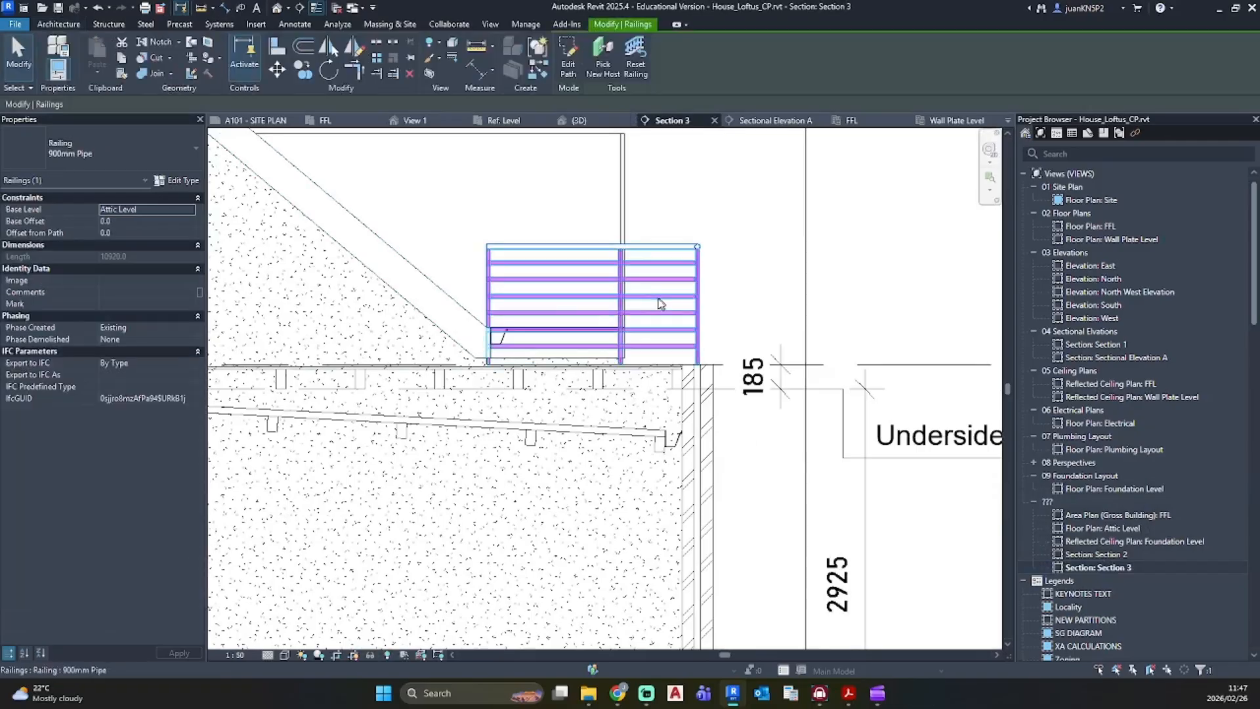
pyautogui.click(181, 182)
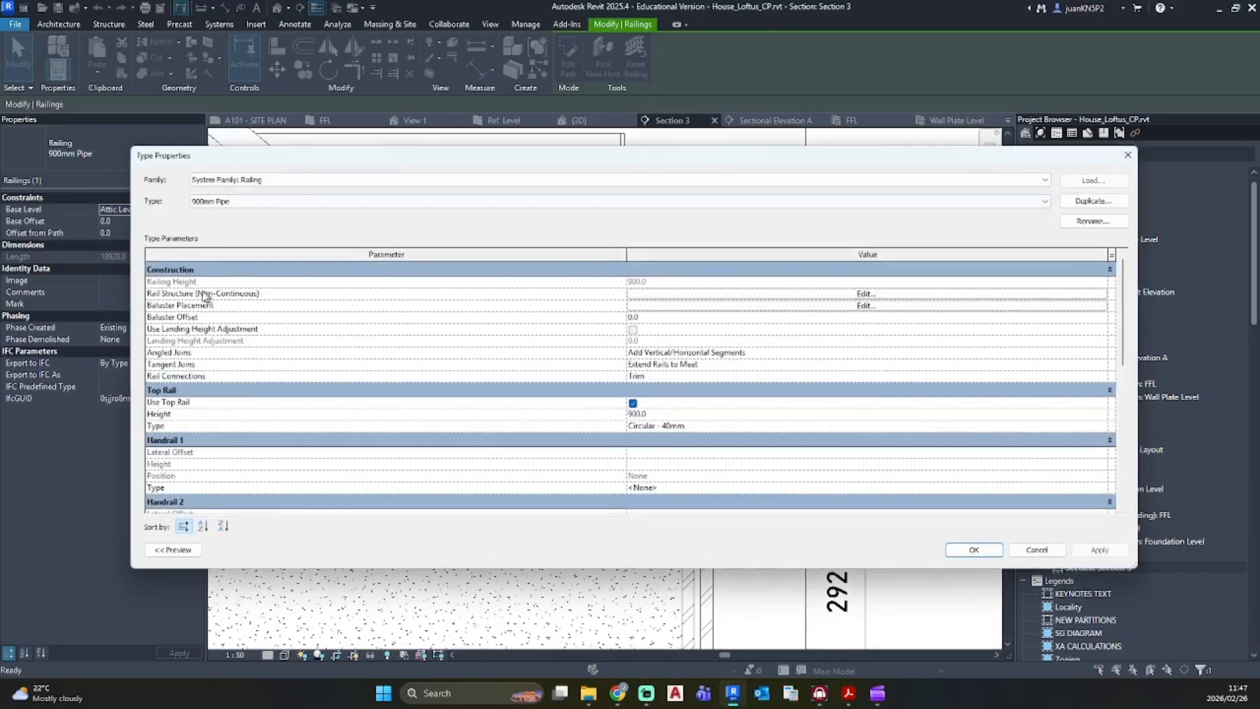
pyautogui.scroll(-3, 652, 292)
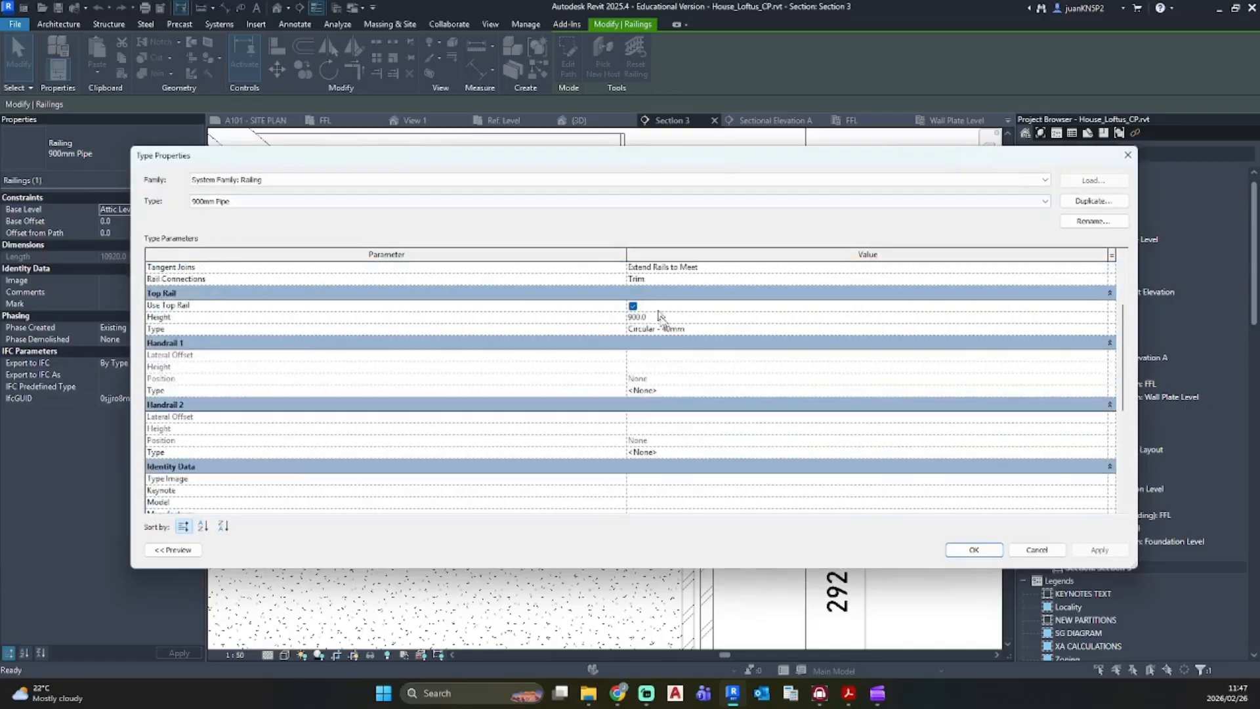
pyautogui.click(681, 318)
pyautogui.write('1000')
pyautogui.press('Return')
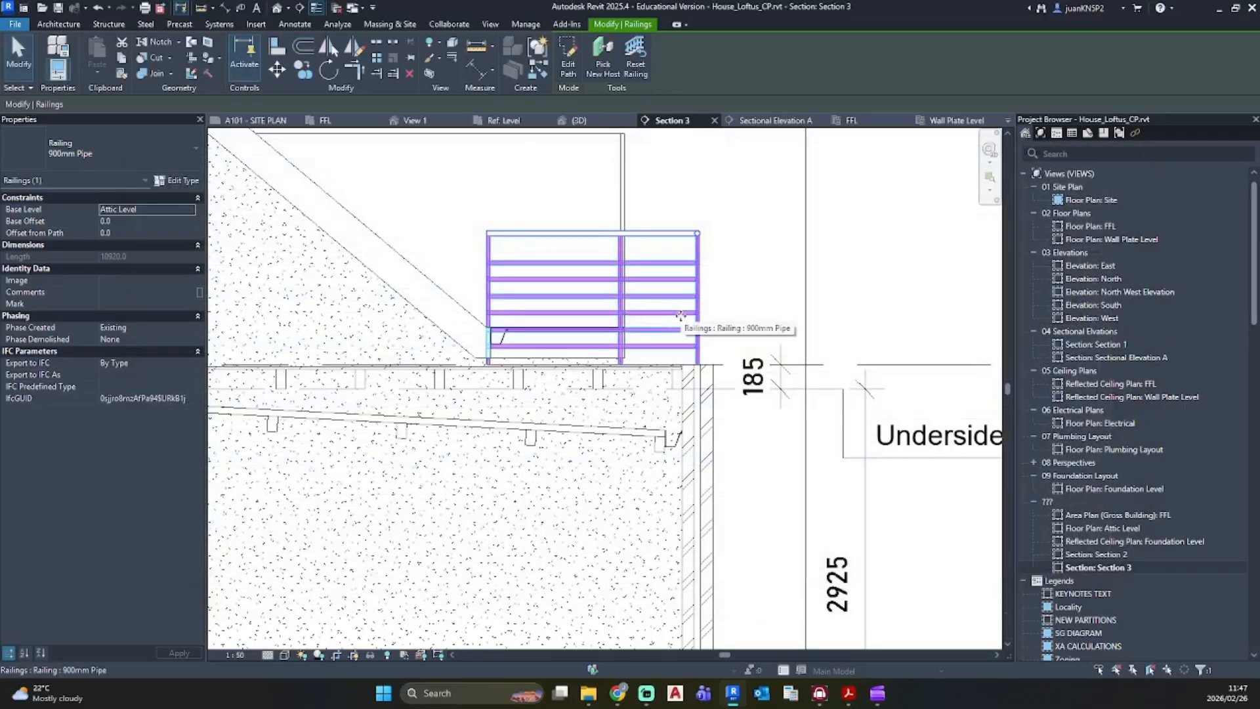
pyautogui.press('Escape')
# Step: Measure the height from the deck's top surface to the top of the adjoining cavity wall in Section 3
pyautogui.scroll(-2, 600, 324)
pyautogui.moveTo(606, 328); pyautogui.dragTo(708, 335, button='middle')
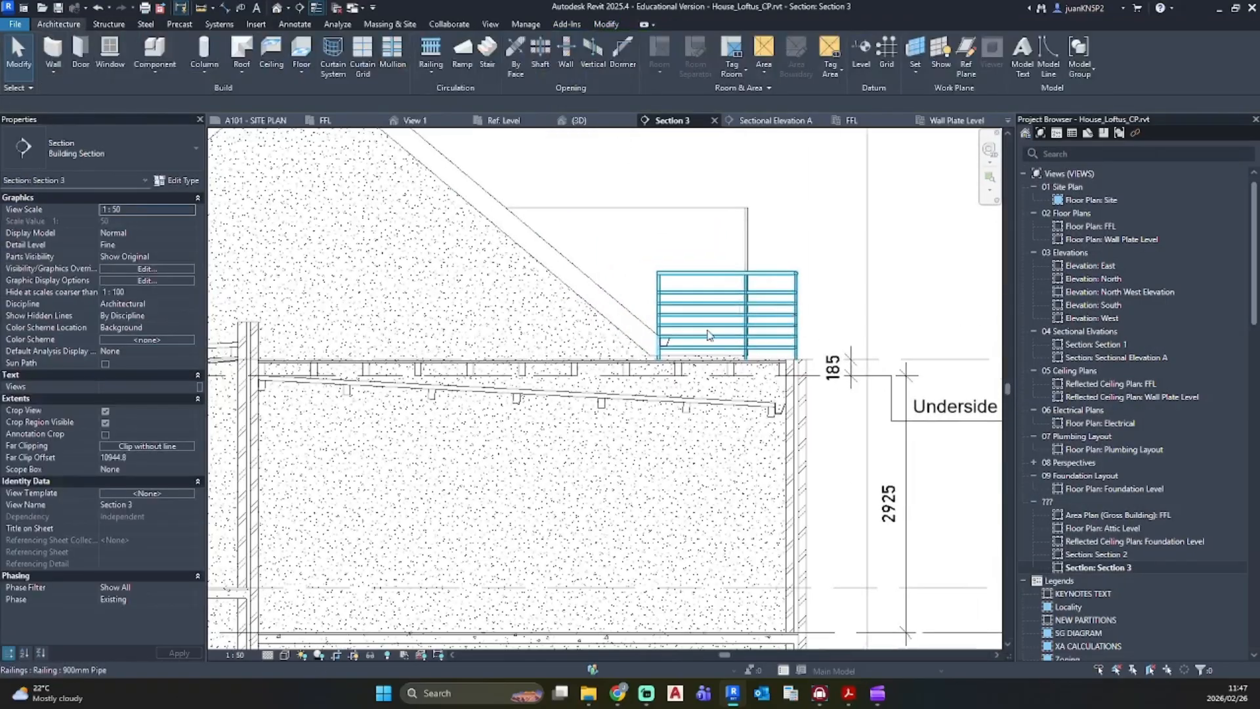
pyautogui.moveTo(253, 347); pyautogui.dragTo(387, 345, button='middle')
pyautogui.press('d')
pyautogui.press('l')
pyautogui.scroll(5, 391, 354)
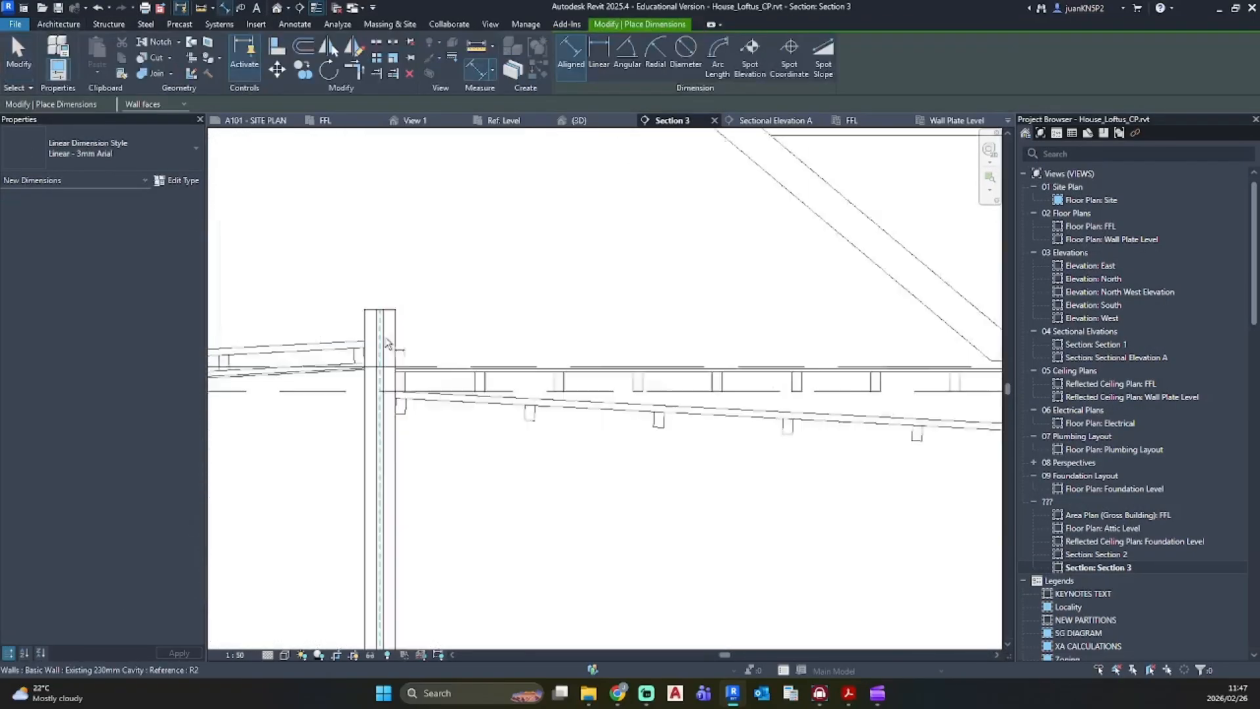
pyautogui.click(411, 394)
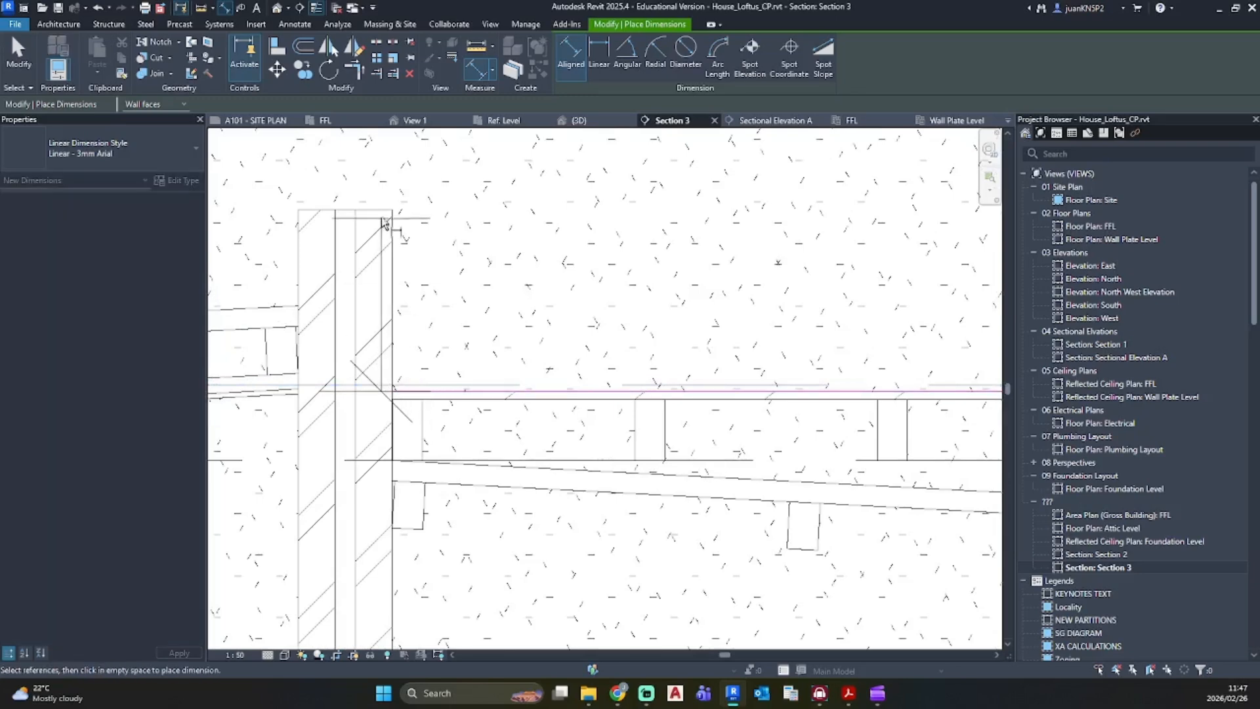
pyautogui.click(384, 212)
pyautogui.scroll(-5, 636, 248)
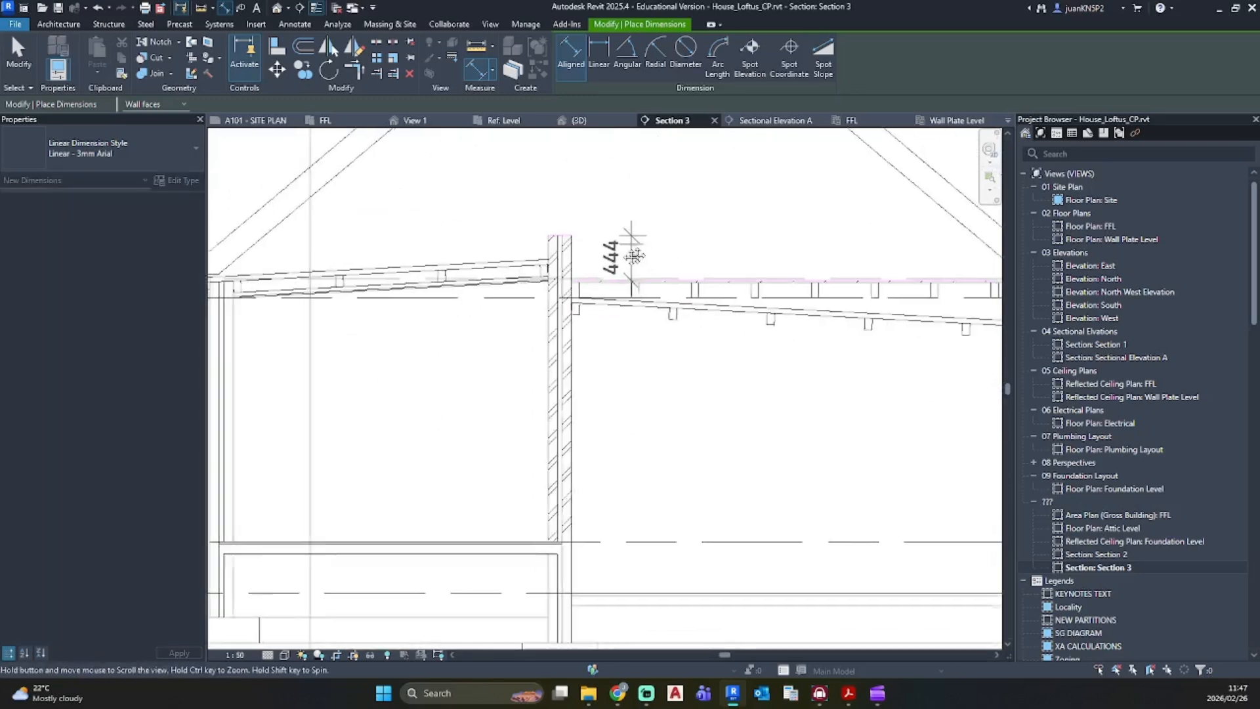
pyautogui.moveTo(635, 248); pyautogui.dragTo(350, 363, button='middle')
pyautogui.scroll(5, 459, 357)
pyautogui.press('Escape')
pyautogui.press('Escape')
pyautogui.scroll(-5, 458, 357)
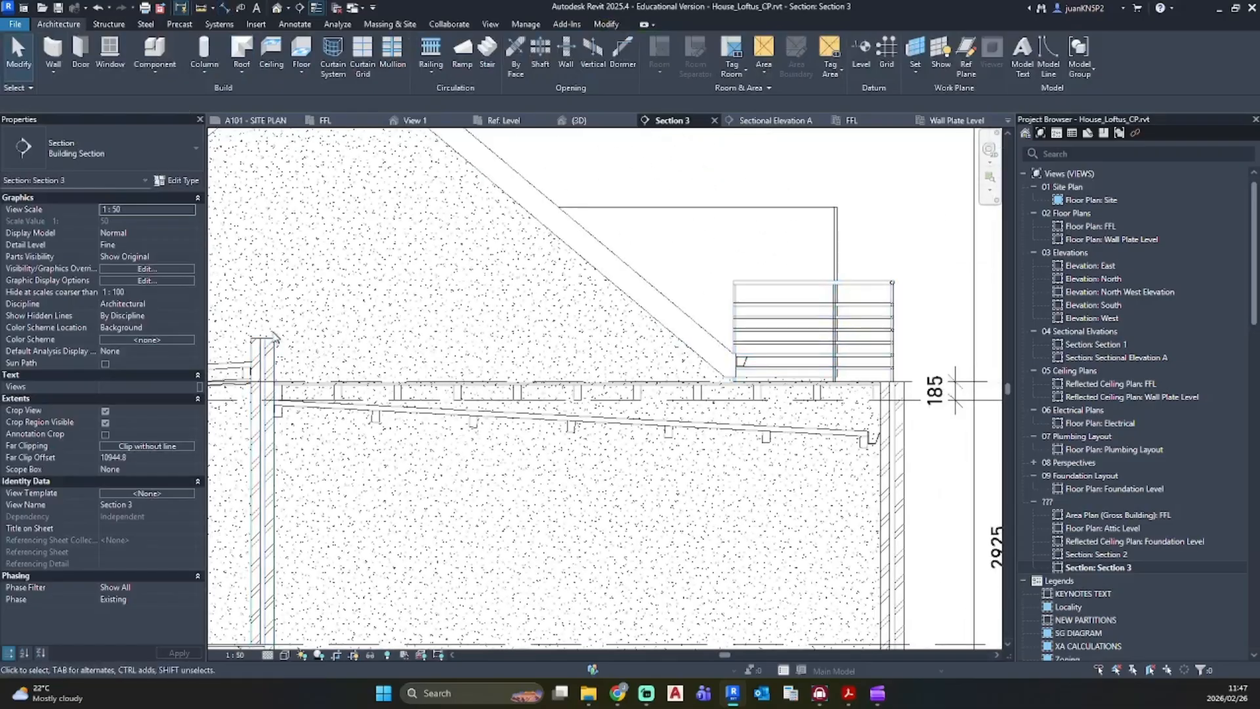
# Step: Sketch a second railing path about 3115 mm long in the FFL floor plan, along the cavity of the cross wall
pyautogui.doubleClick(1104, 226)
pyautogui.scroll(-4, 416, 376)
pyautogui.moveTo(418, 376); pyautogui.dragTo(546, 402, button='middle')
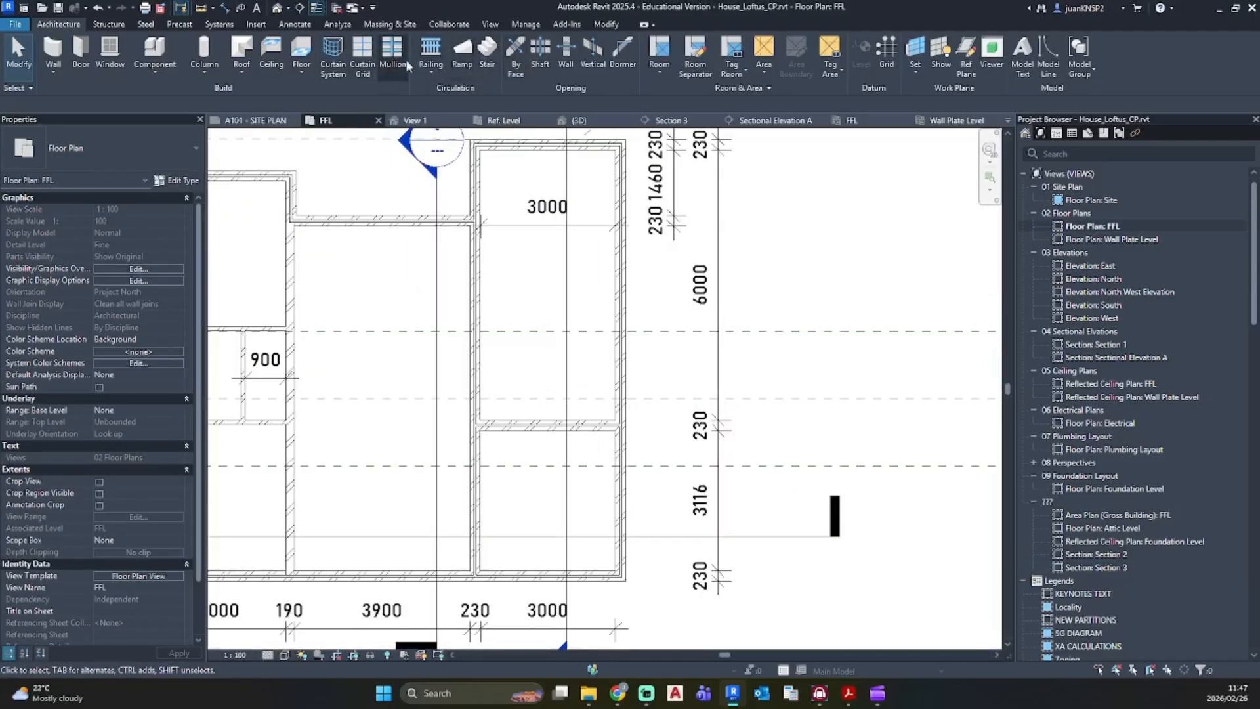
pyautogui.click(431, 49)
pyautogui.scroll(5, 487, 442)
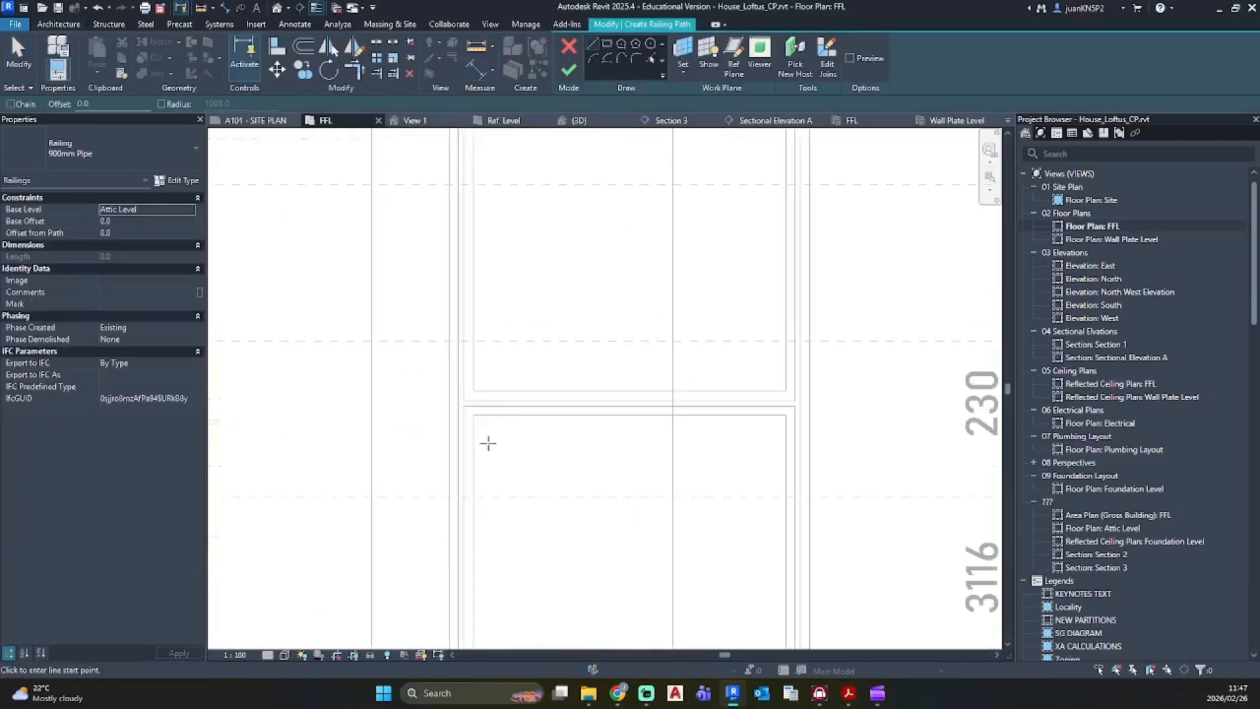
pyautogui.click(471, 396)
pyautogui.moveTo(912, 399); pyautogui.dragTo(590, 363, button='middle')
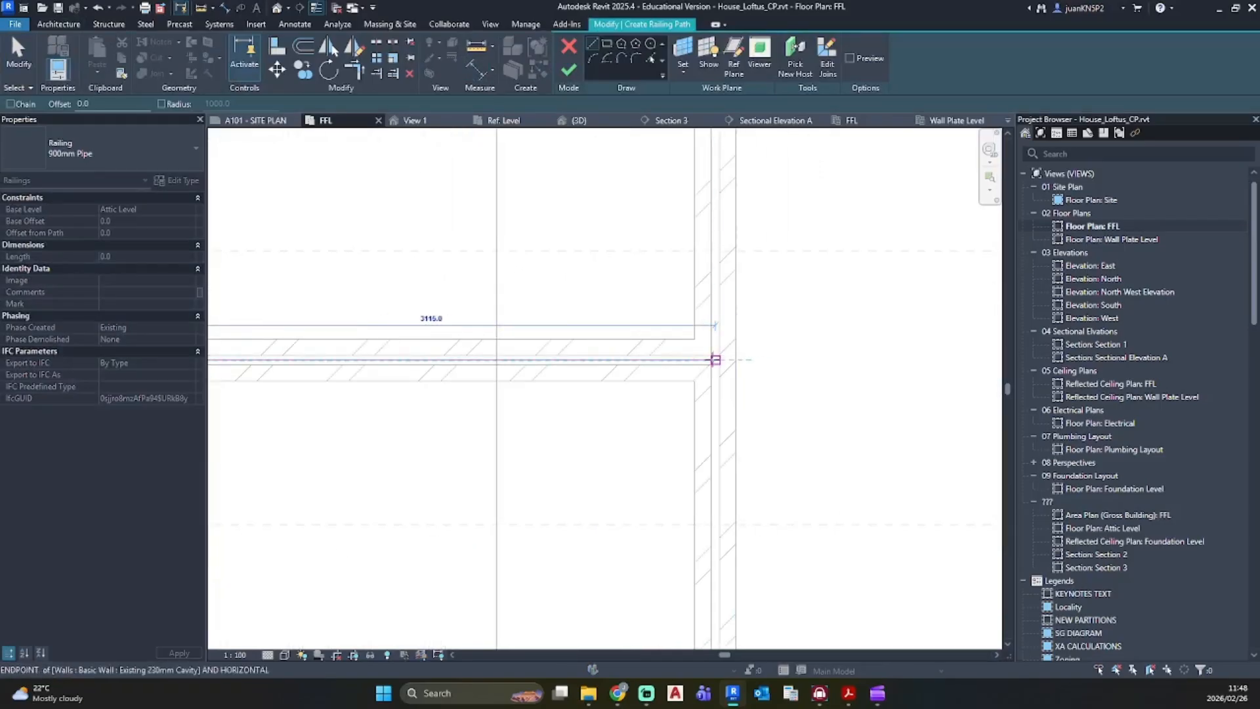
pyautogui.click(714, 359)
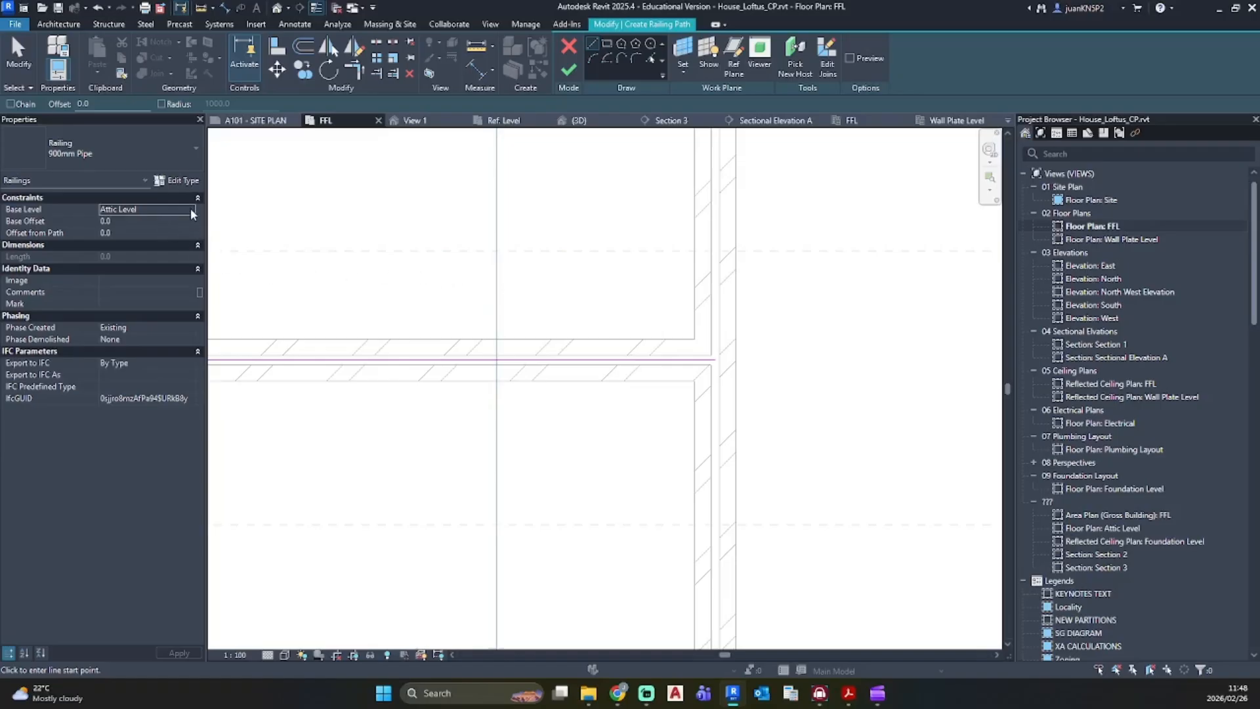
# Step: Finish the second railing with a base offset of 444 mm and check its base against the wall top in Section 3
pyautogui.click(173, 219)
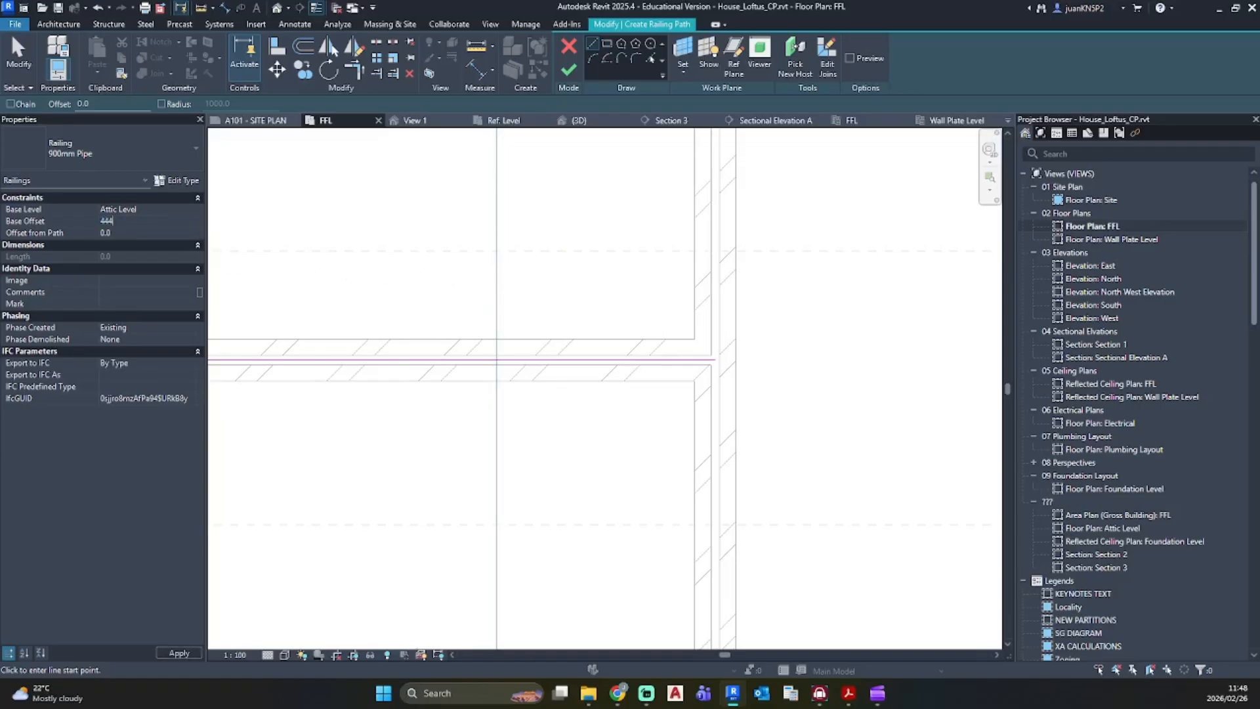
pyautogui.click(568, 73)
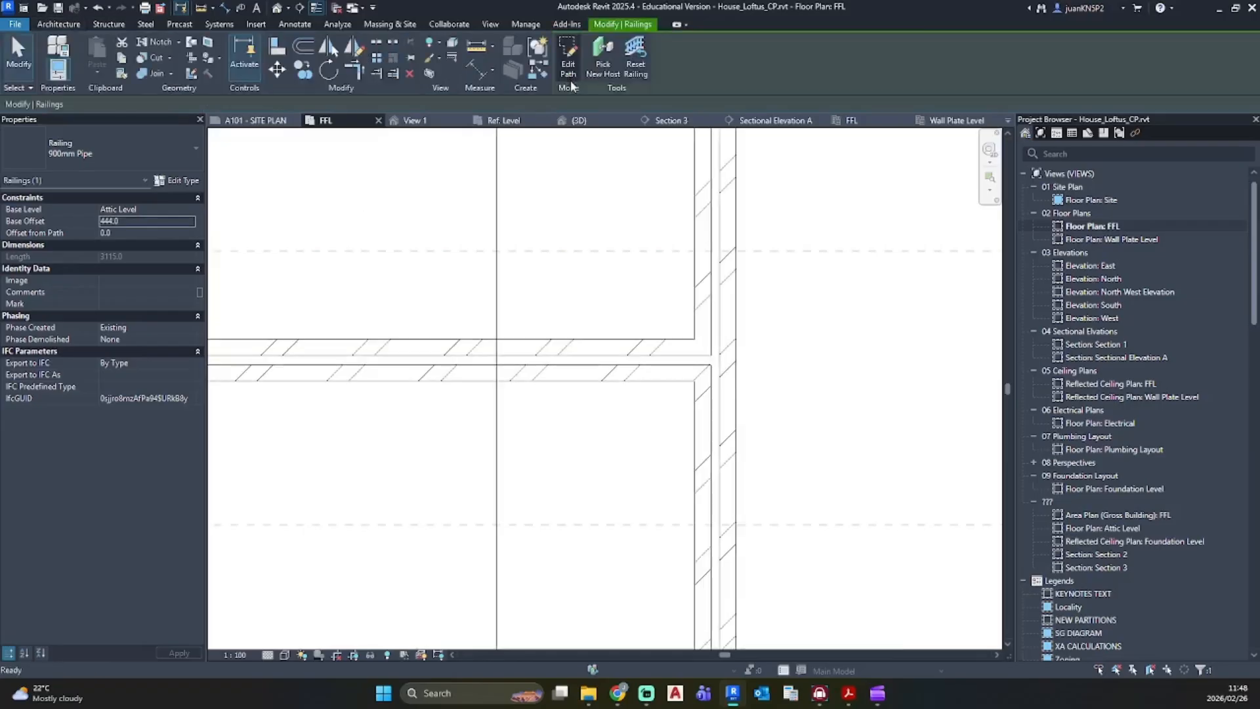
pyautogui.doubleClick(1102, 568)
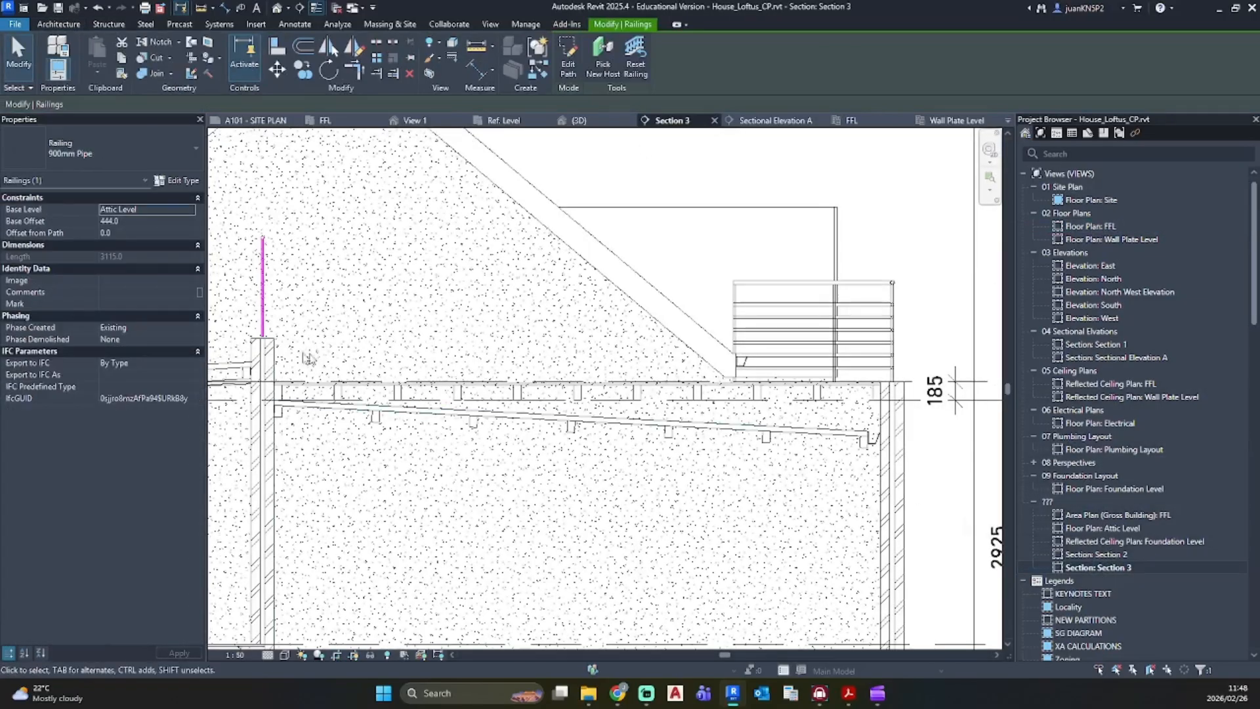
pyautogui.scroll(5, 433, 339)
pyautogui.scroll(1, 433, 339)
pyautogui.press('Escape')
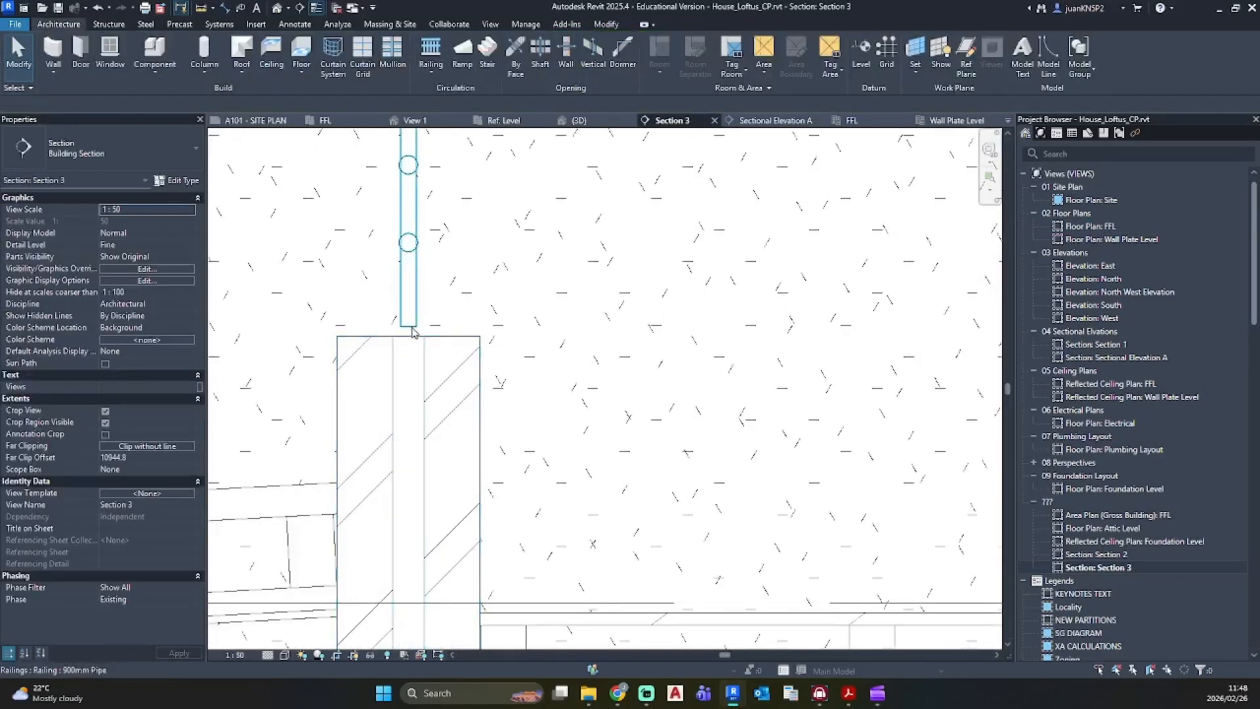
# Step: Set the cross-wall railing's base offset to 428 mm in Section 3 so it rests on top of the cavity wall
pyautogui.click(412, 328)
pyautogui.press('Escape')
pyautogui.scroll(-3, 530, 407)
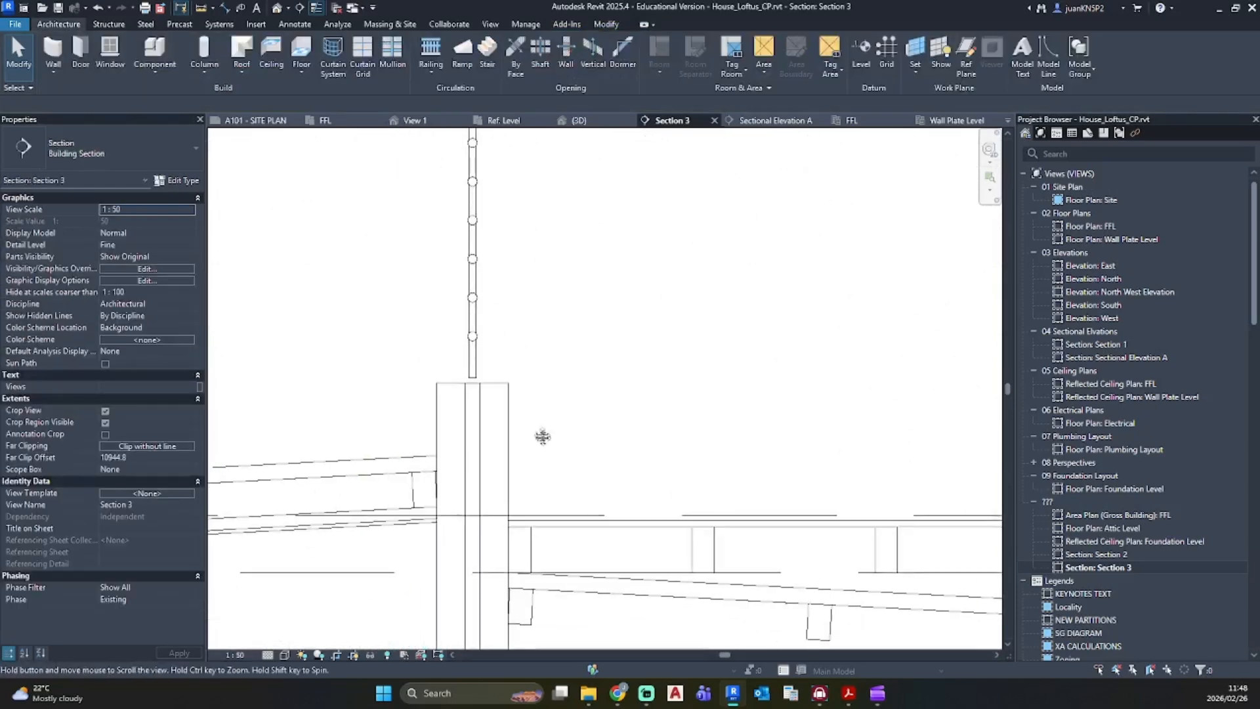
pyautogui.press('d')
pyautogui.press('i')
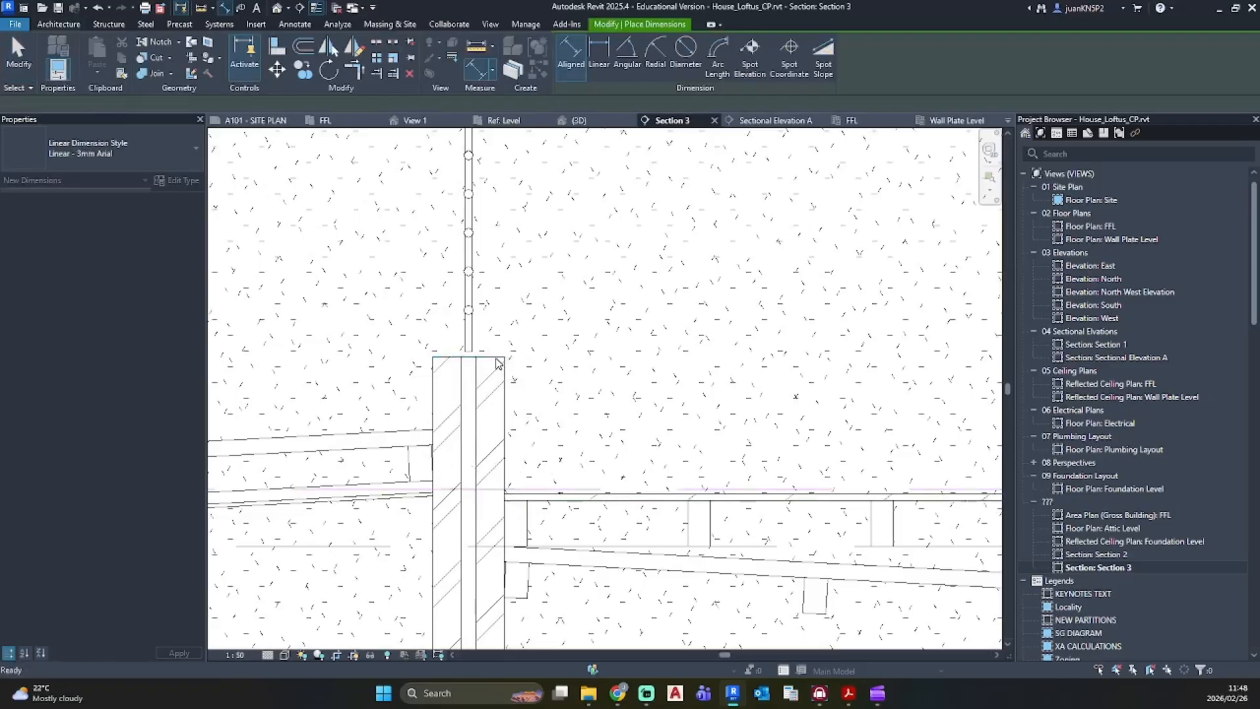
pyautogui.press('Escape')
pyautogui.press('Escape')
pyautogui.click(469, 308)
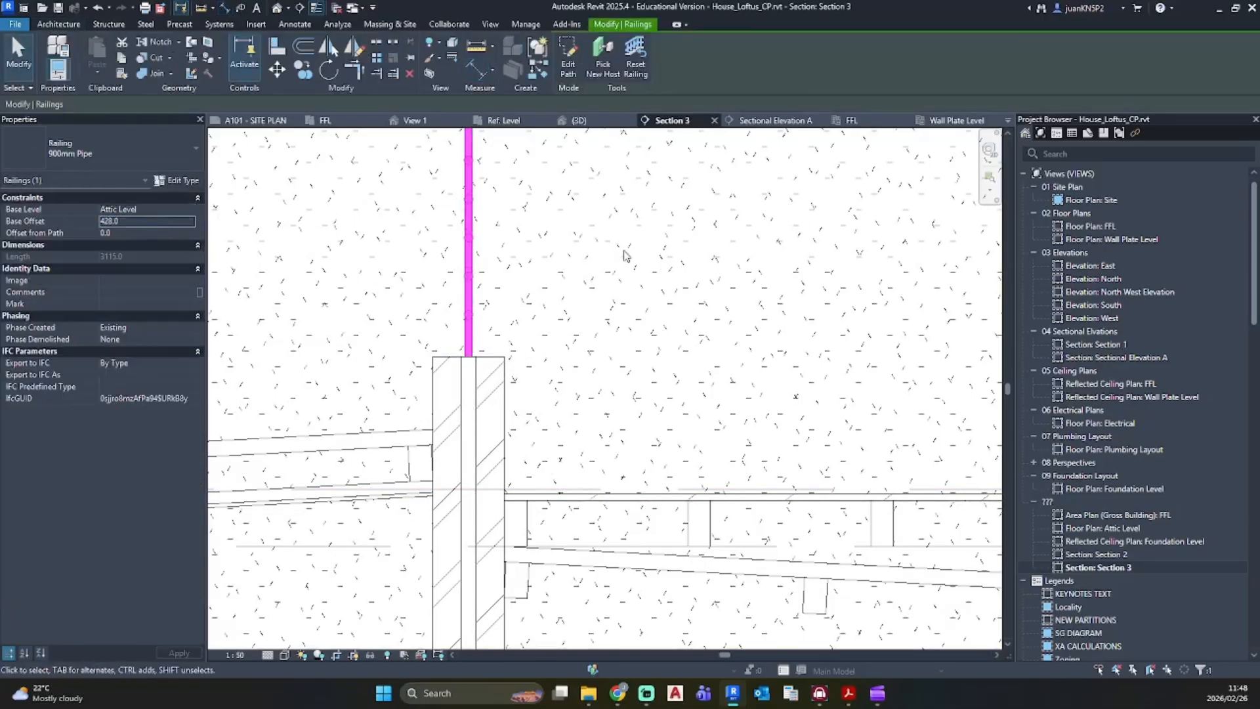
pyautogui.press('Escape')
# Step: Duplicate the railing type of the cross-wall railing as 900mm Pipe 2 in the 3D view
pyautogui.scroll(-5, 624, 256)
pyautogui.scroll(2, 392, 333)
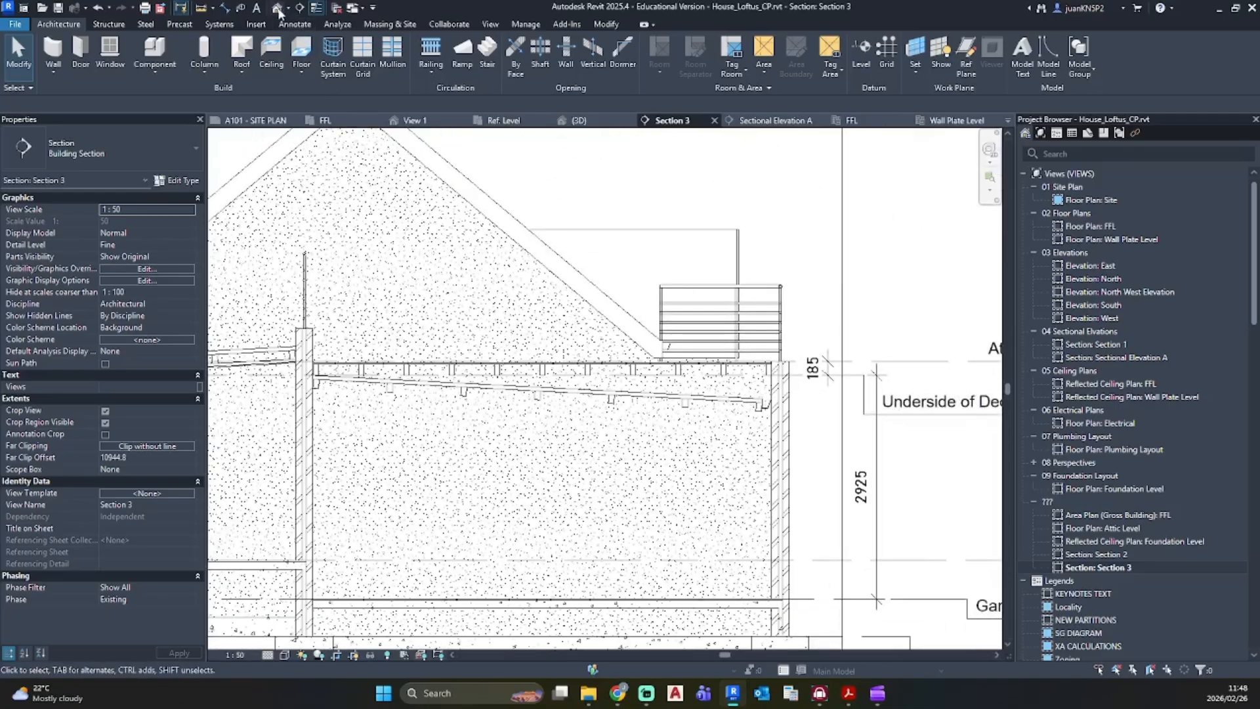
pyautogui.click(279, 12)
pyautogui.scroll(5, 479, 406)
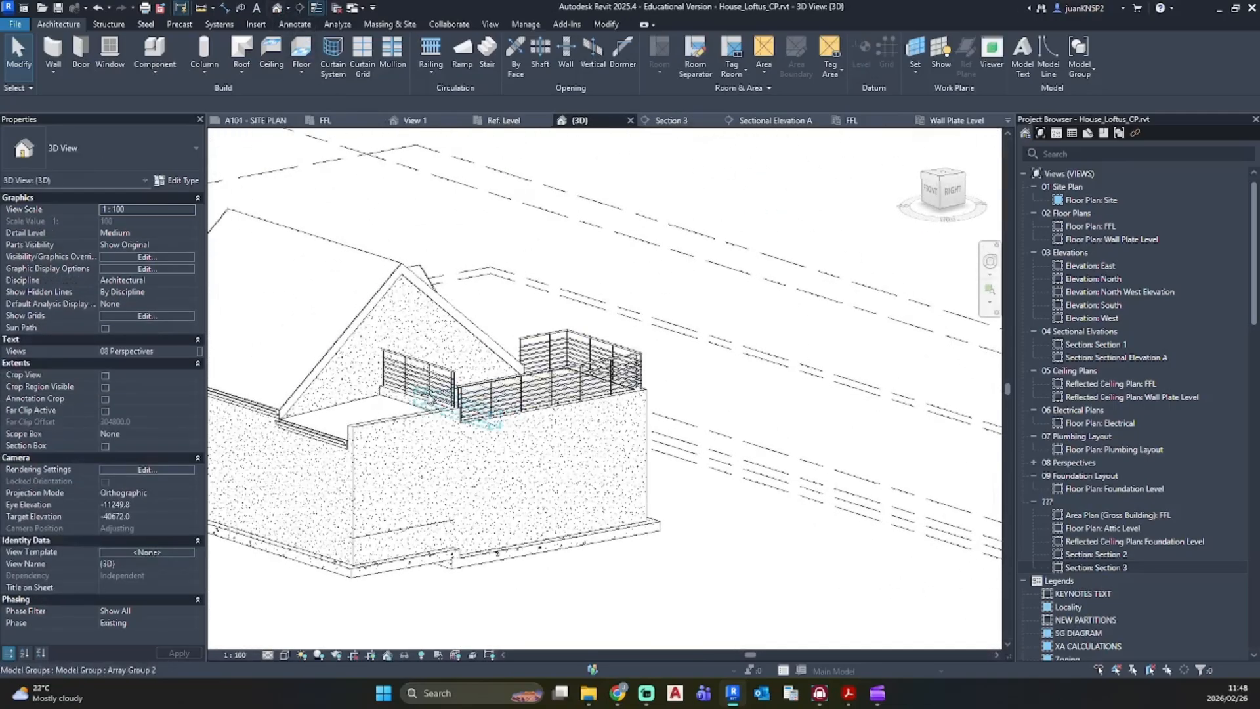
pyautogui.scroll(3, 428, 380)
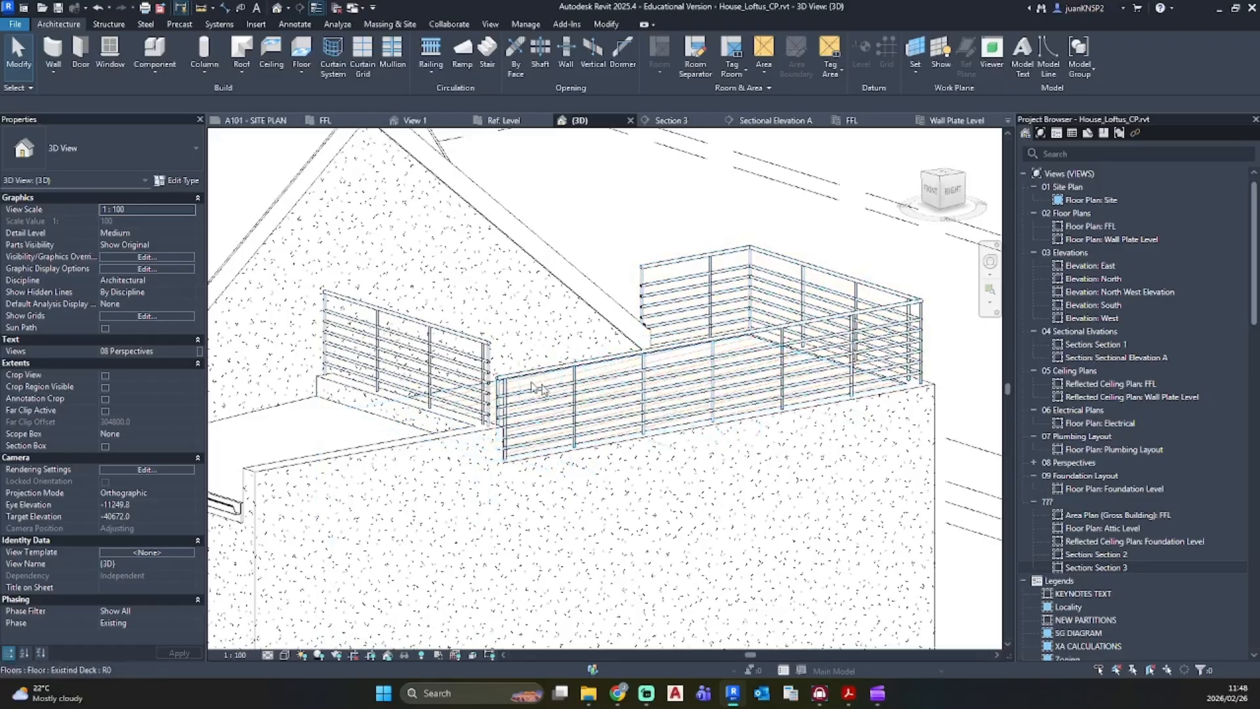
pyautogui.keyDown('shift'); pyautogui.moveTo(537, 387); pyautogui.dragTo(624, 404, button='middle'); pyautogui.keyUp('shift')
pyautogui.click(436, 337)
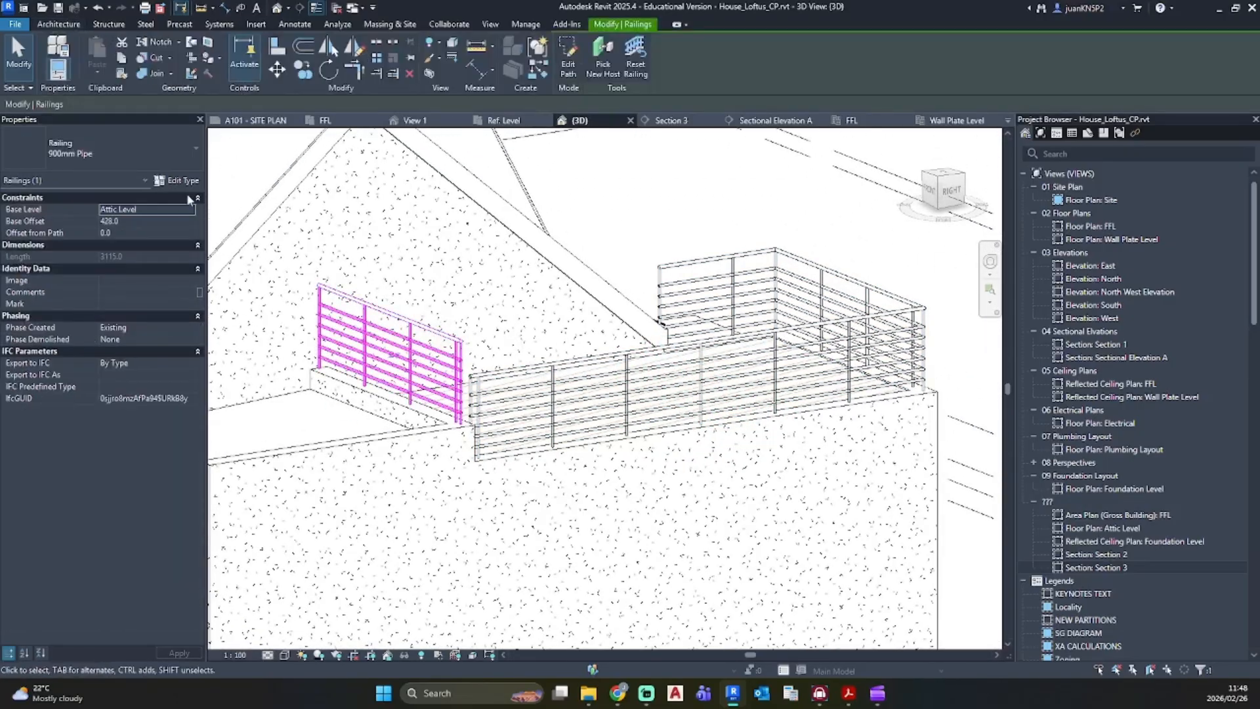
pyautogui.click(176, 181)
pyautogui.click(1083, 204)
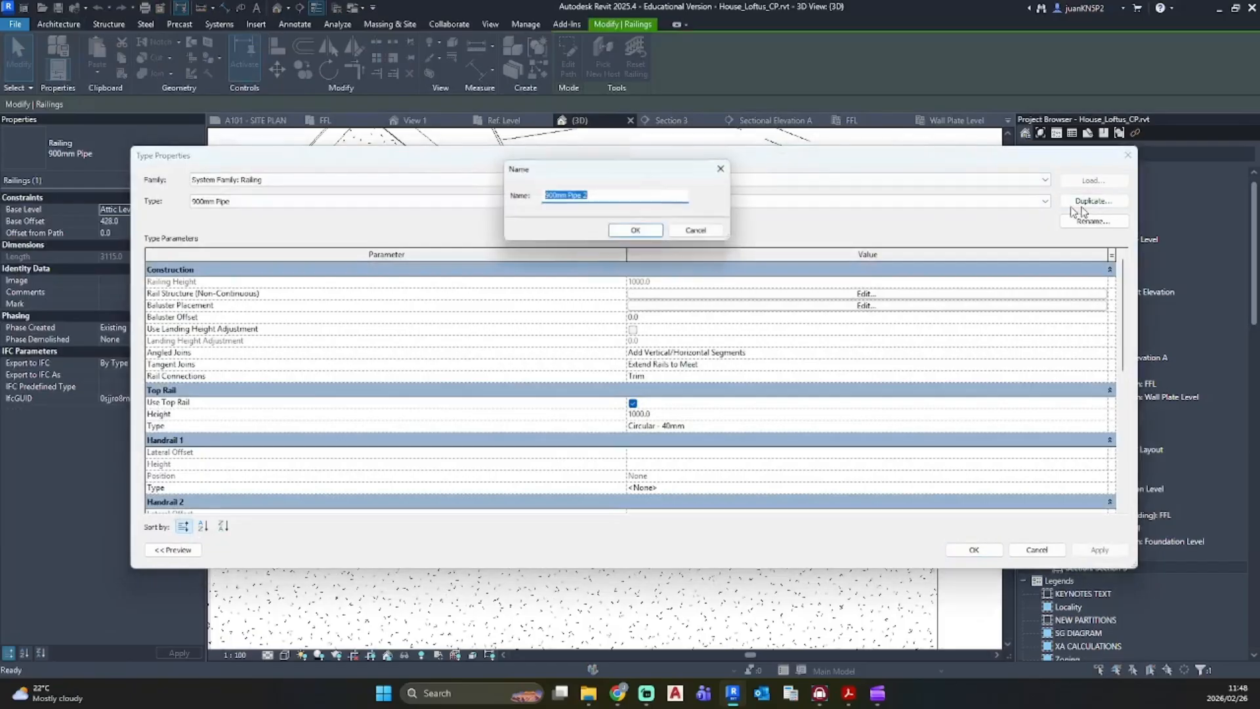
pyautogui.click(638, 230)
pyautogui.click(971, 549)
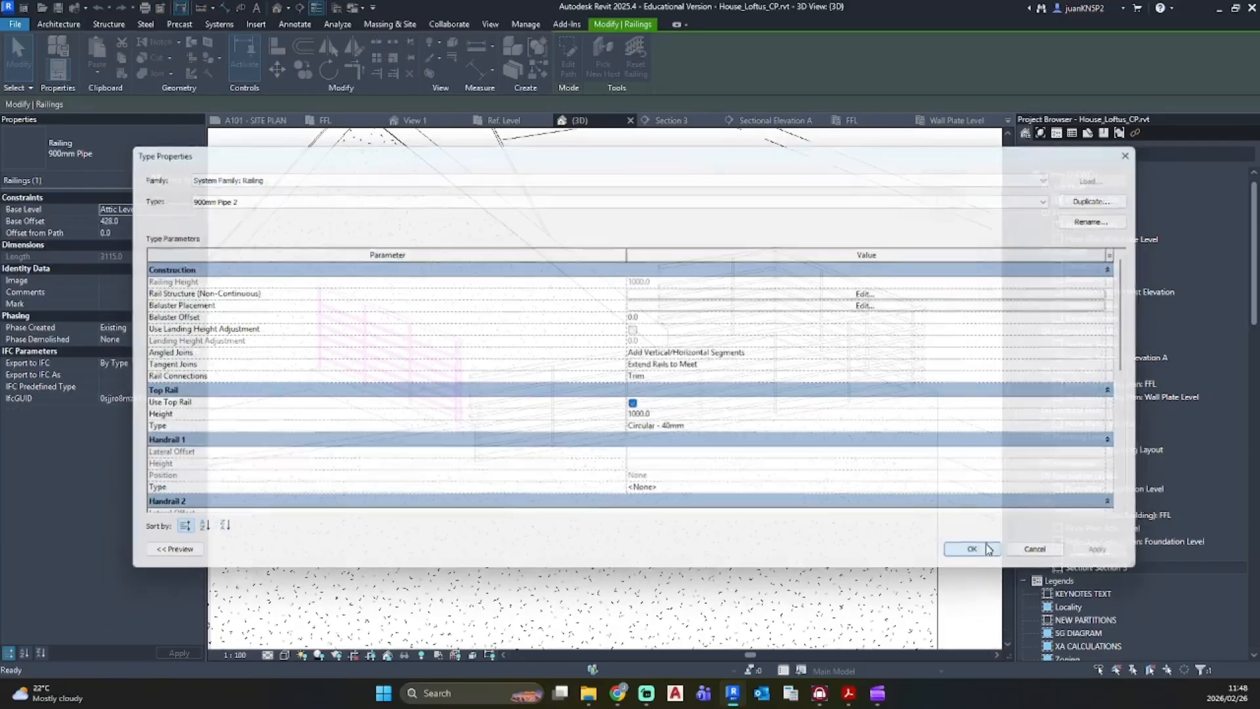
# Step: Draw detail lines in Section 3: 1000 mm up the cavity wall's face from the deck's top surface, and horizontally across the railing
pyautogui.doubleClick(1089, 566)
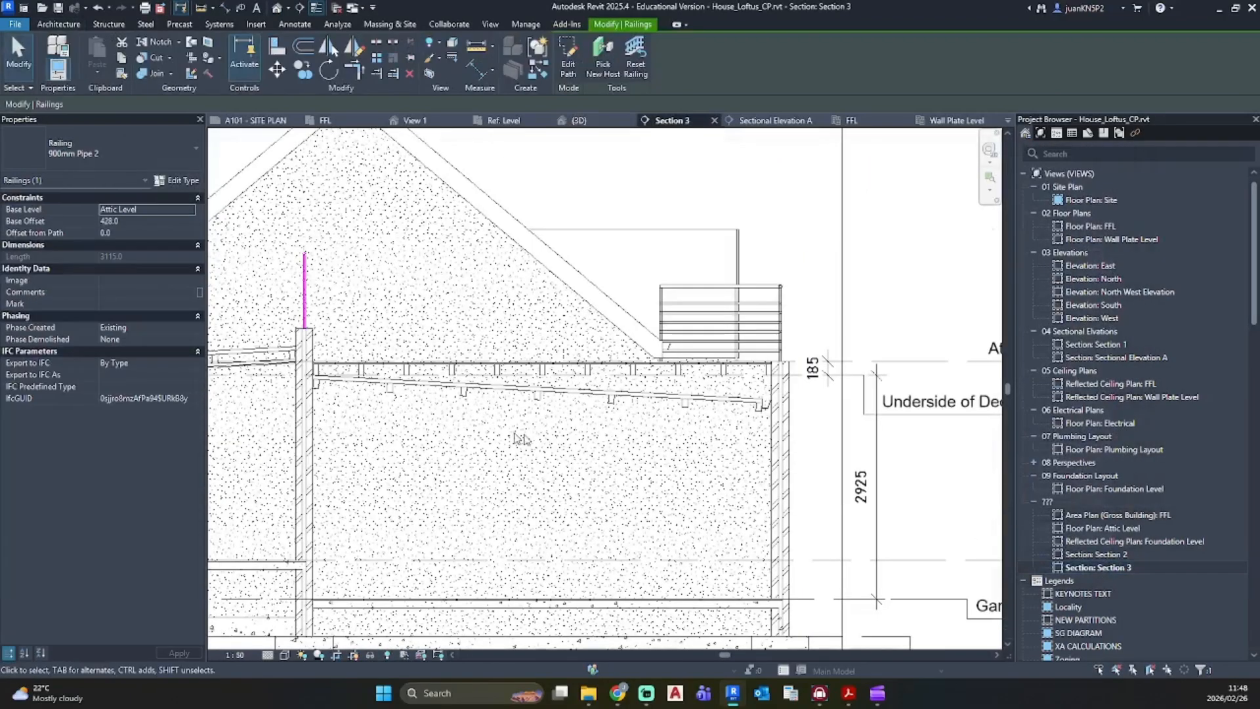
pyautogui.press('d')
pyautogui.press('l')
pyautogui.scroll(8, 309, 364)
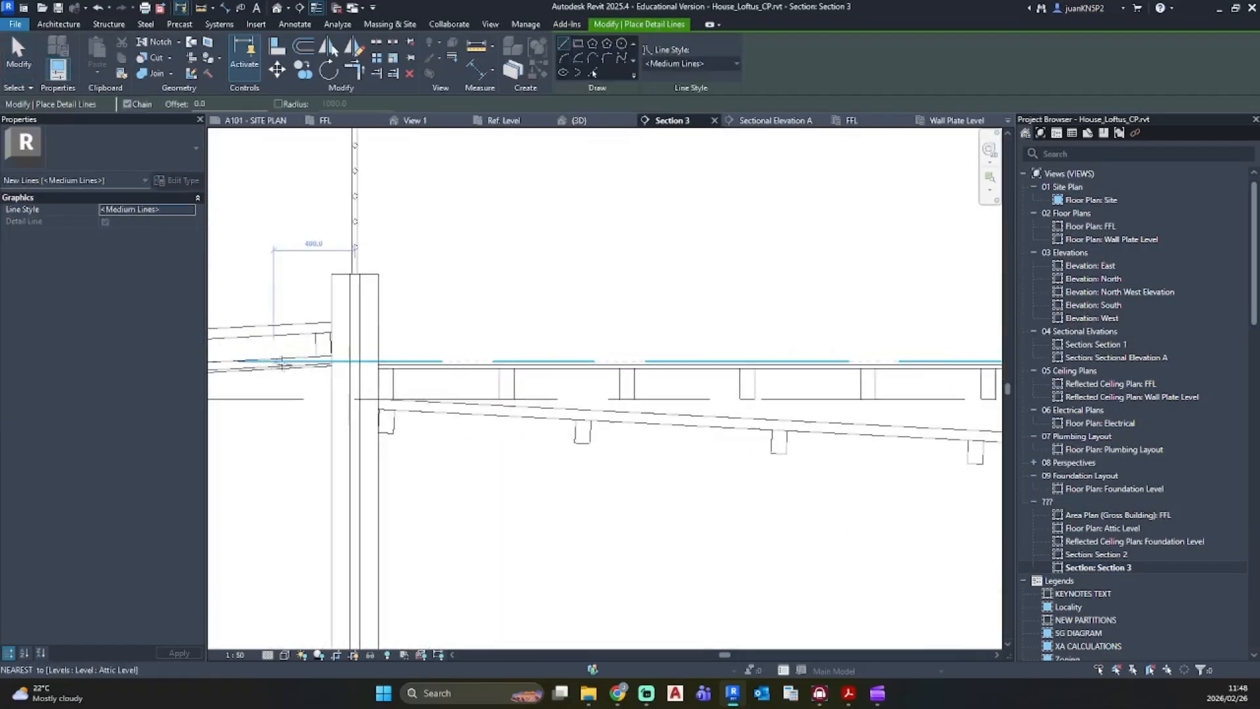
pyautogui.click(444, 362)
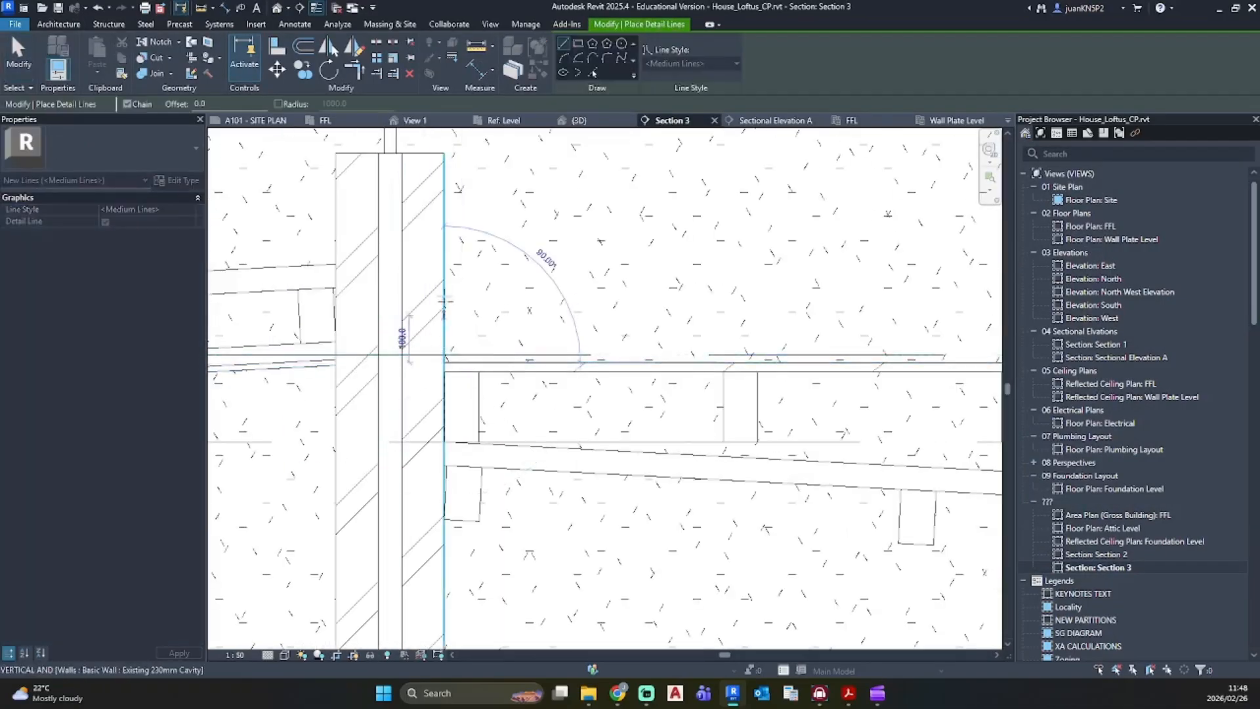
pyautogui.scroll(-5, 437, 282)
pyautogui.scroll(3, 433, 303)
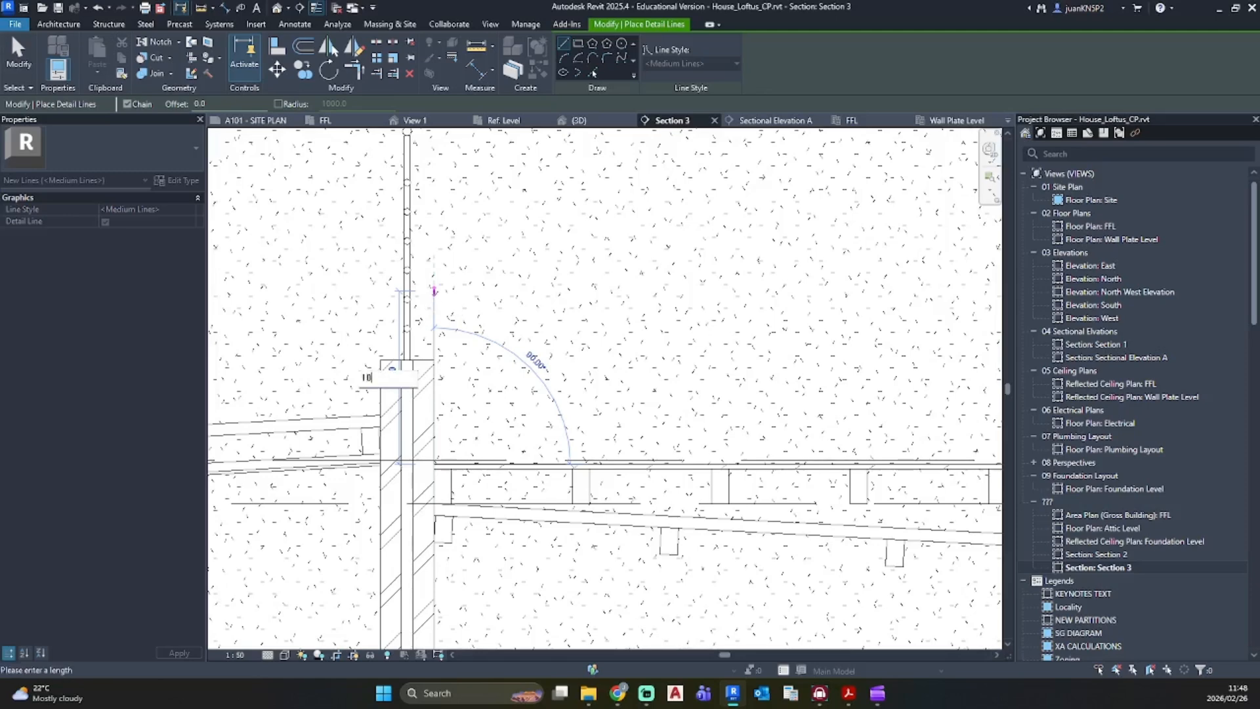
pyautogui.write('1000')
pyautogui.press('Return')
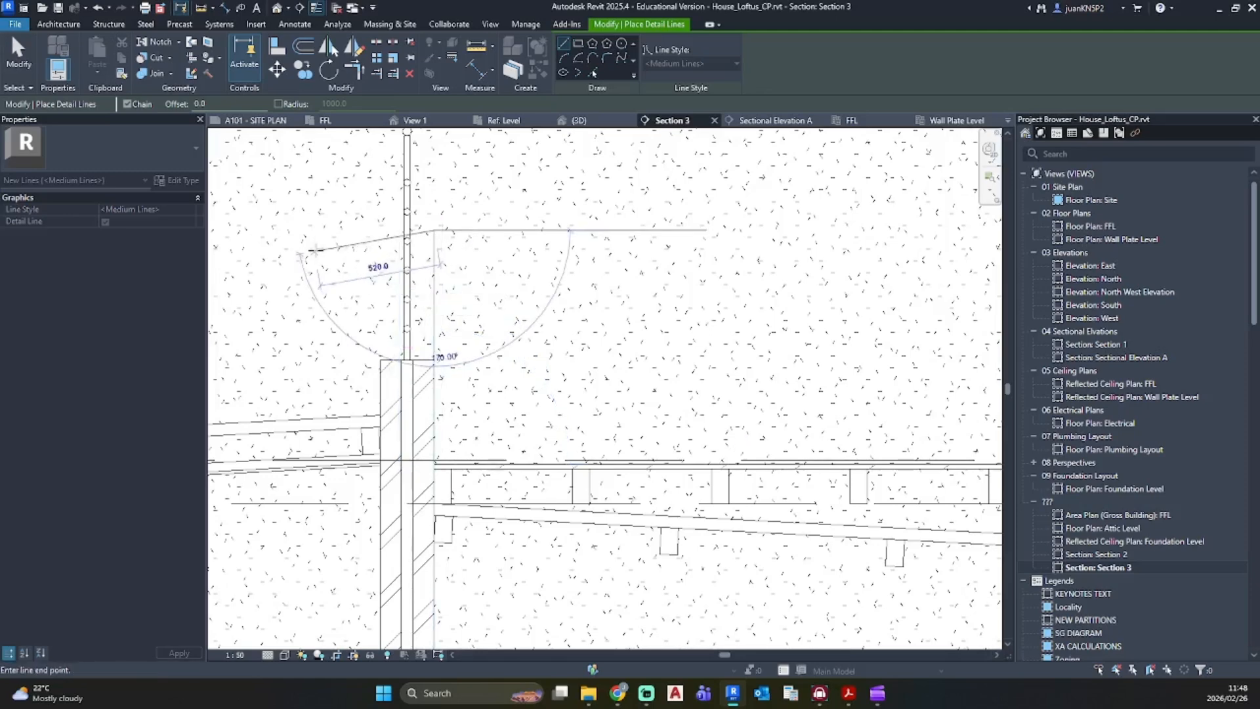
pyautogui.click(317, 230)
pyautogui.press('Escape')
pyautogui.press('Escape')
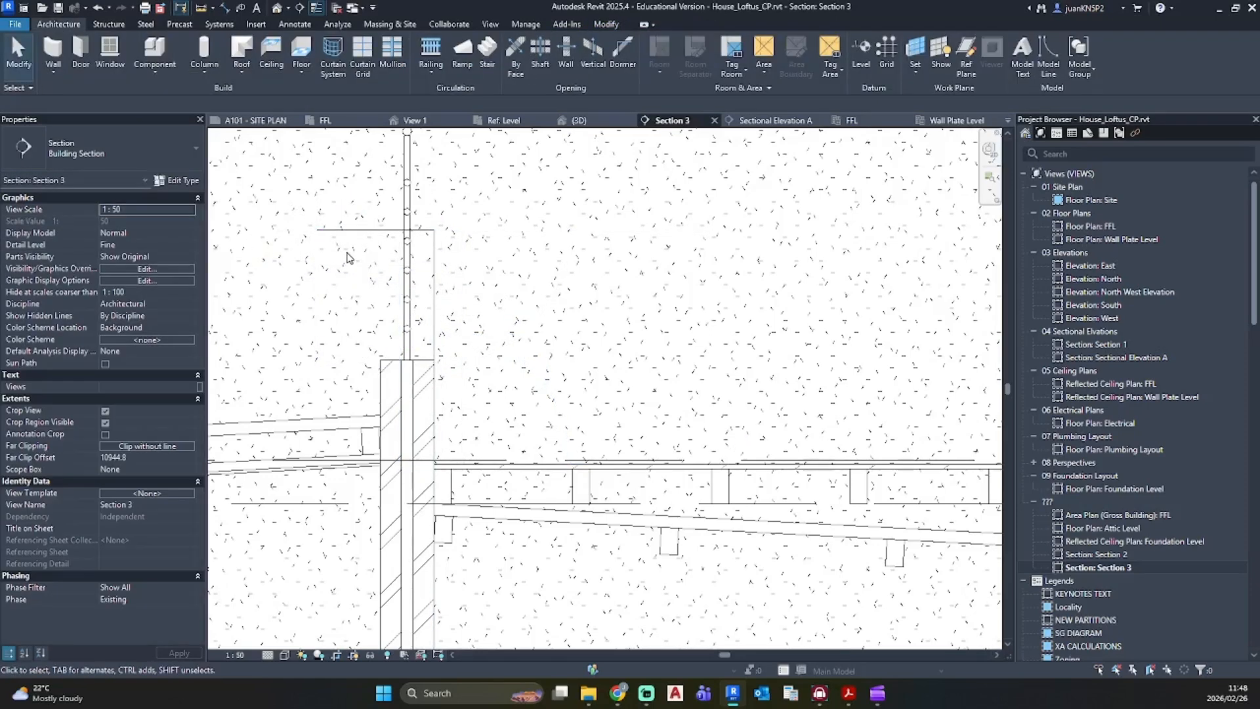
# Step: Dimension the height from the top of the cavity wall to the horizontal detail line
pyautogui.press('d')
pyautogui.press('i')
pyautogui.click(392, 230)
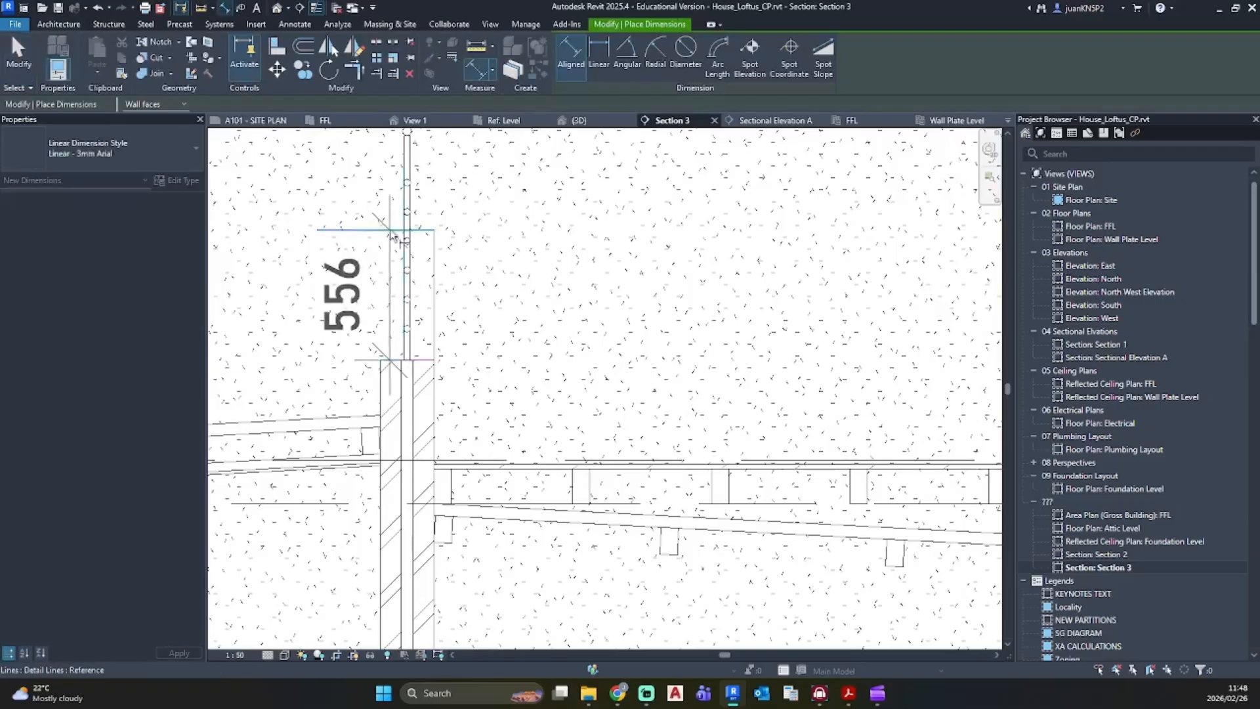
pyautogui.click(345, 258)
pyautogui.press('Escape')
pyautogui.press('Escape')
# Step: Set the top rail height of the 900mm Pipe 2 railing type to 556 mm
pyautogui.click(403, 207)
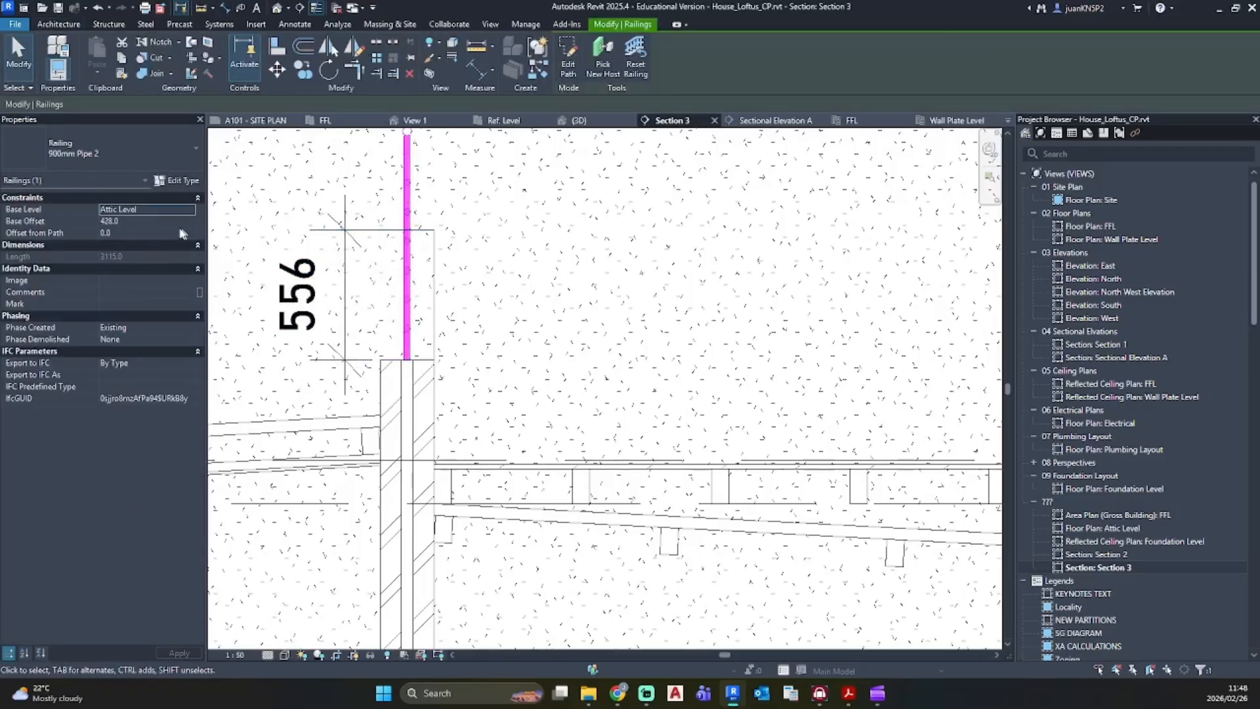
pyautogui.click(194, 182)
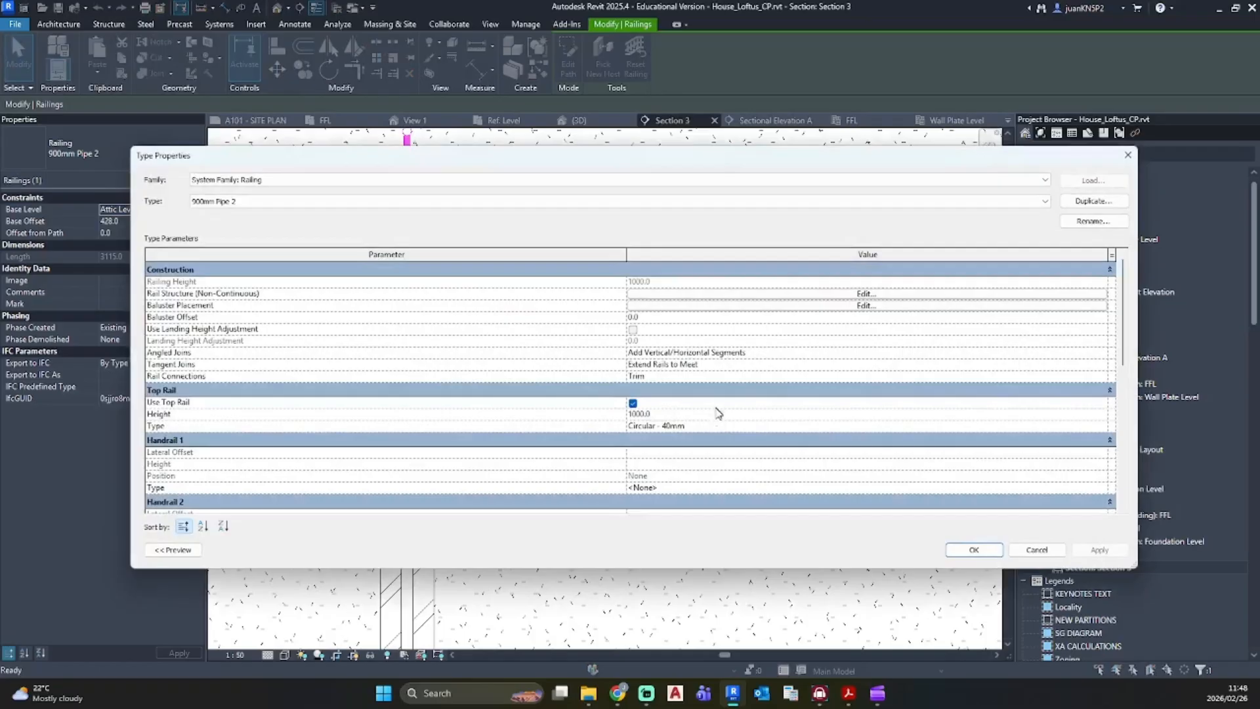
pyautogui.moveTo(629, 156); pyautogui.dragTo(894, 151)
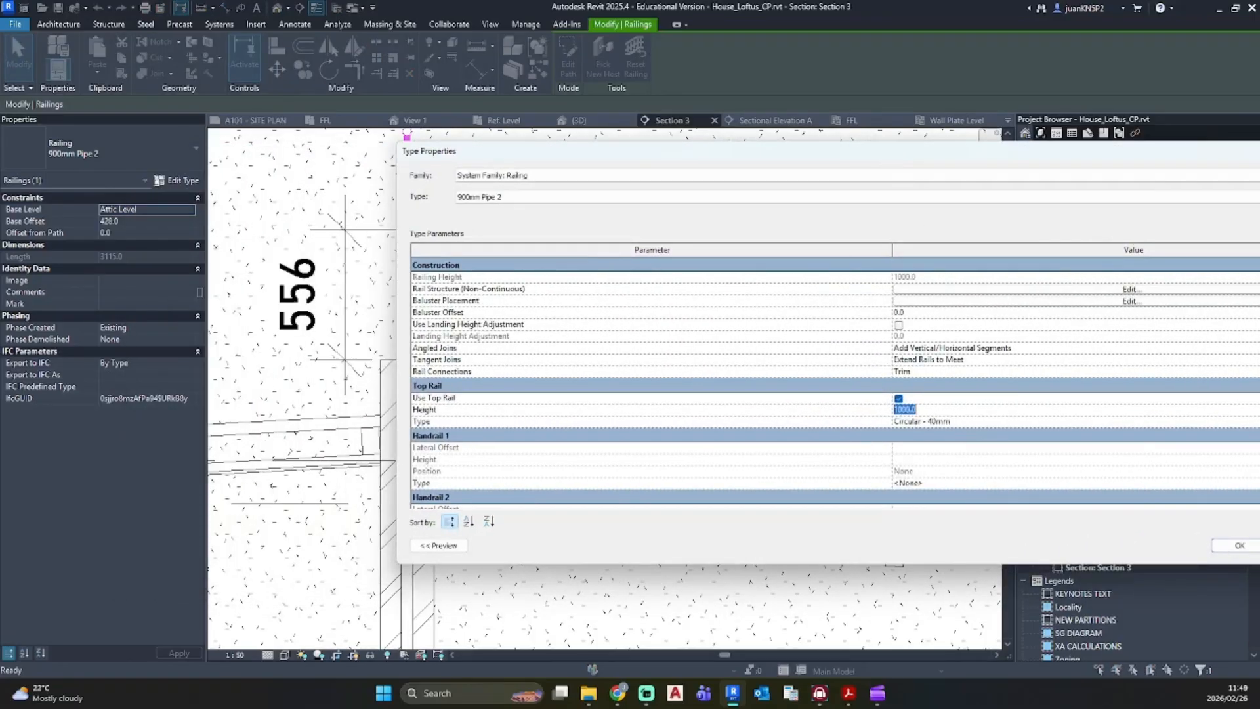
pyautogui.moveTo(1116, 151); pyautogui.dragTo(857, 134)
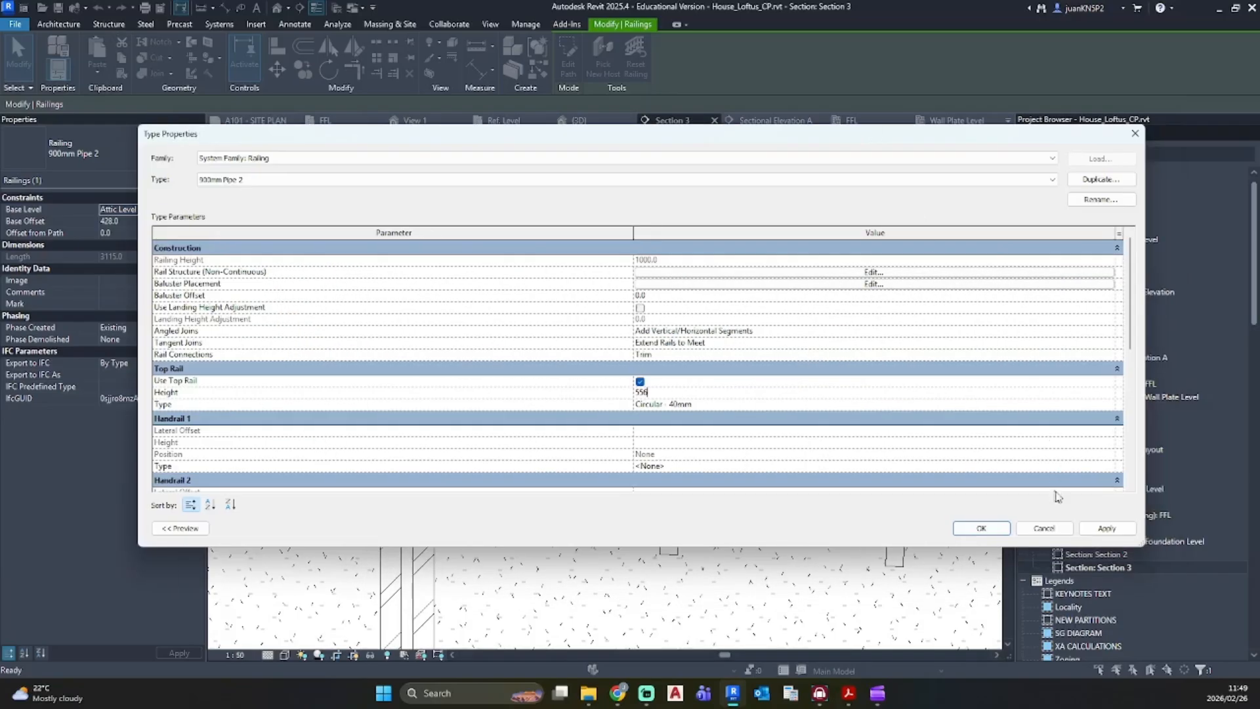
pyautogui.click(982, 529)
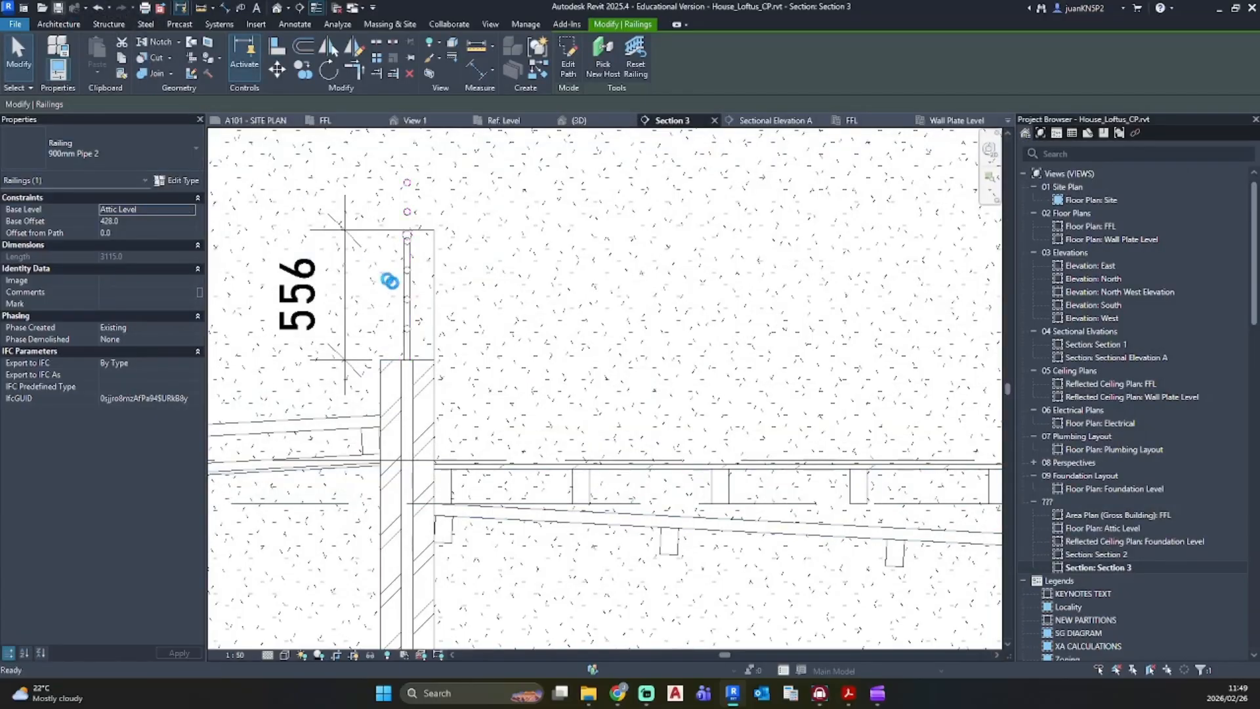
pyautogui.click(276, 51)
# Step: Examine in 3D how the cross-wall railing's rails and posts fit its top rail height and the adjoining deck railing
pyautogui.click(278, 8)
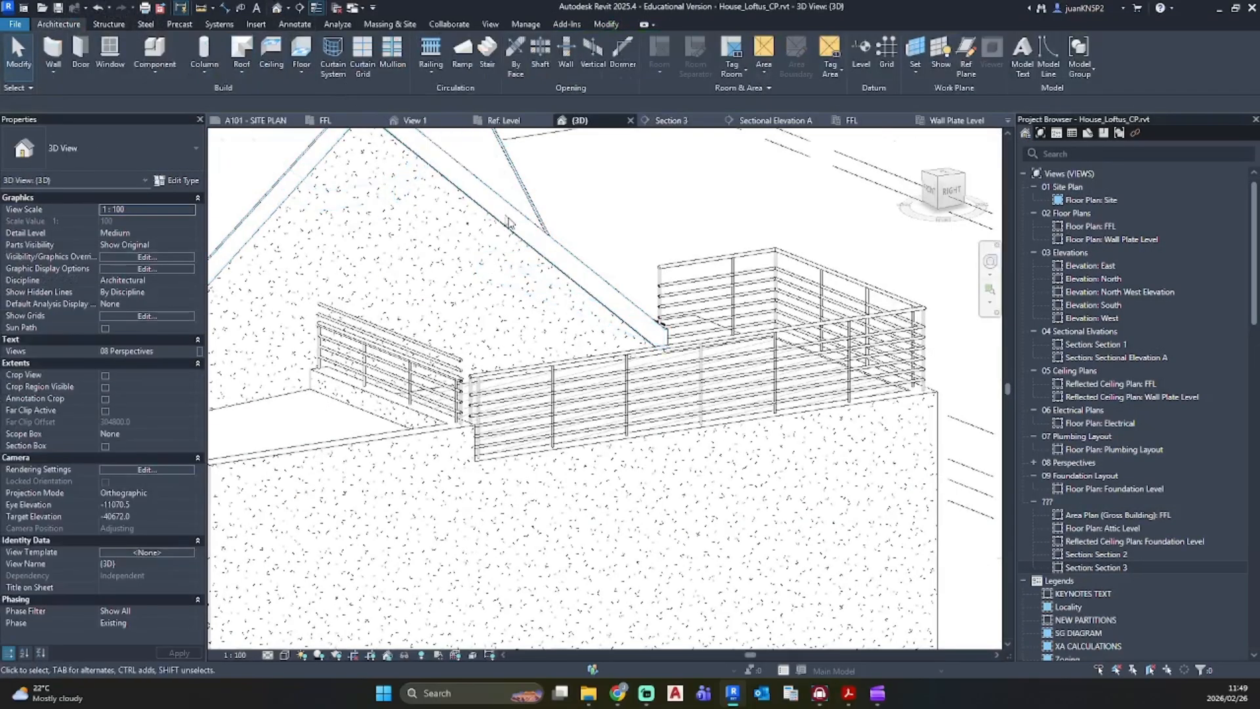
pyautogui.scroll(4, 463, 329)
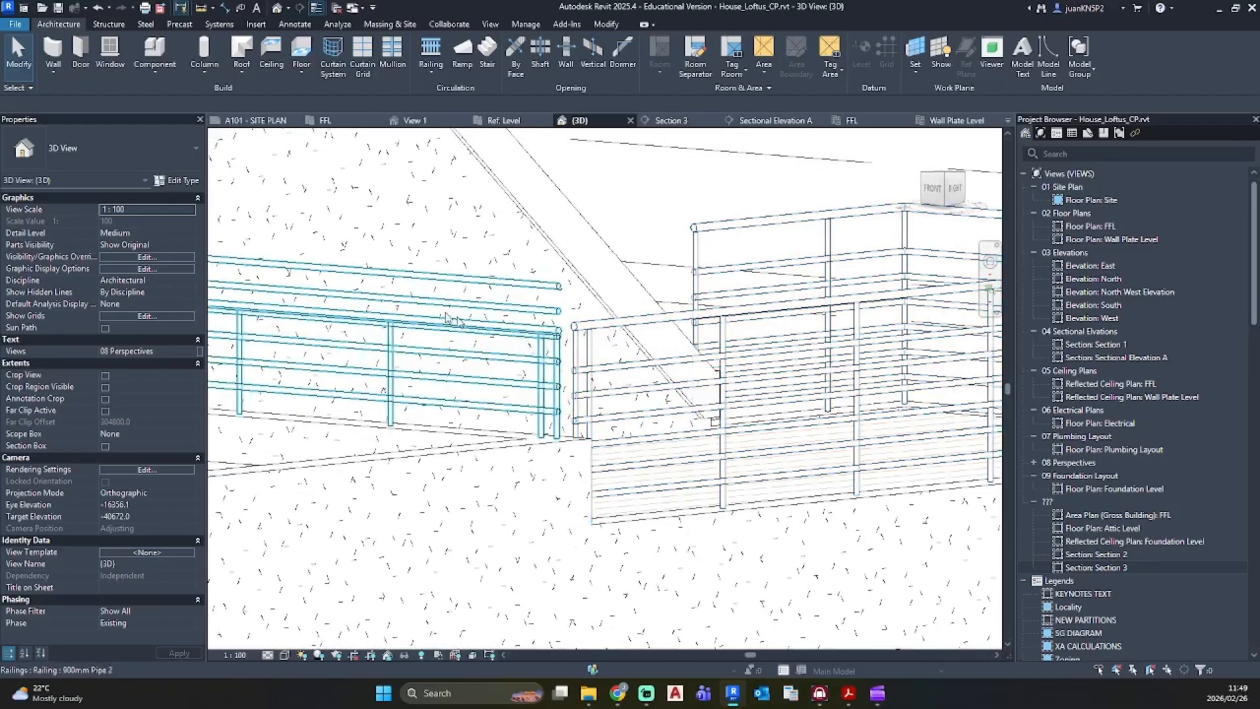
pyautogui.keyDown('shift'); pyautogui.moveTo(571, 348); pyautogui.dragTo(466, 362, button='middle'); pyautogui.keyUp('shift')
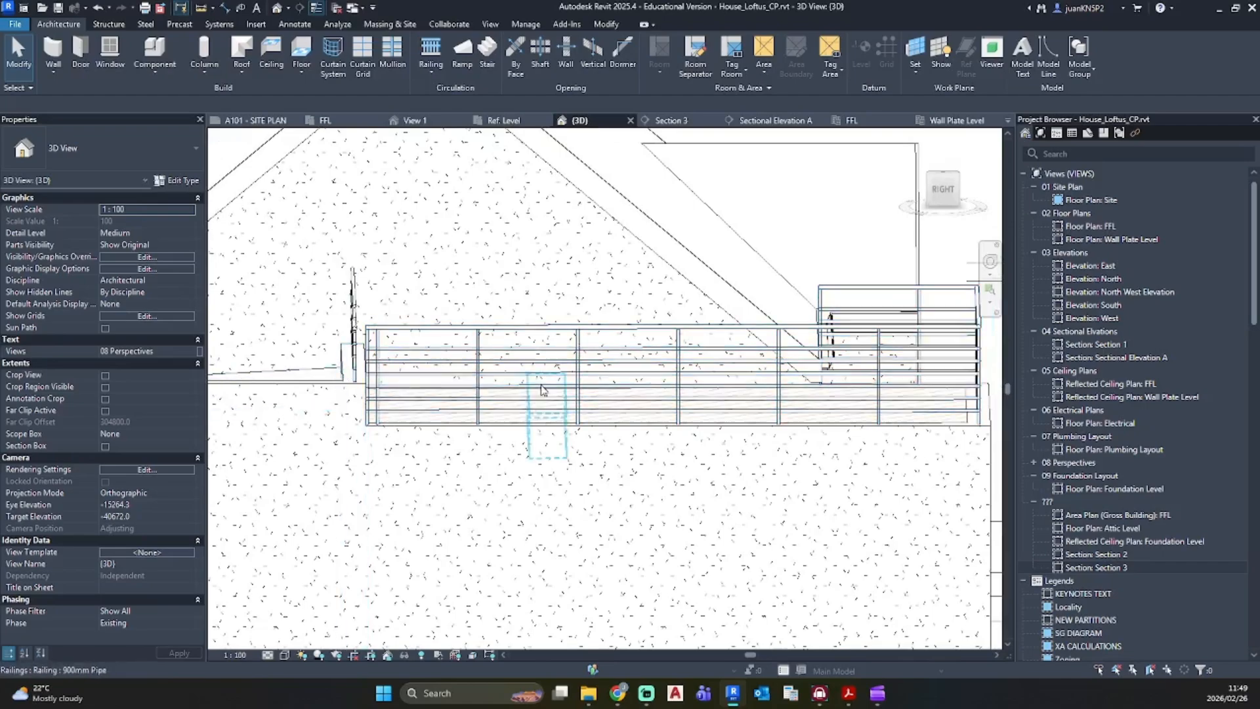
pyautogui.keyDown('shift'); pyautogui.moveTo(548, 367); pyautogui.dragTo(559, 447, button='middle'); pyautogui.keyUp('shift')
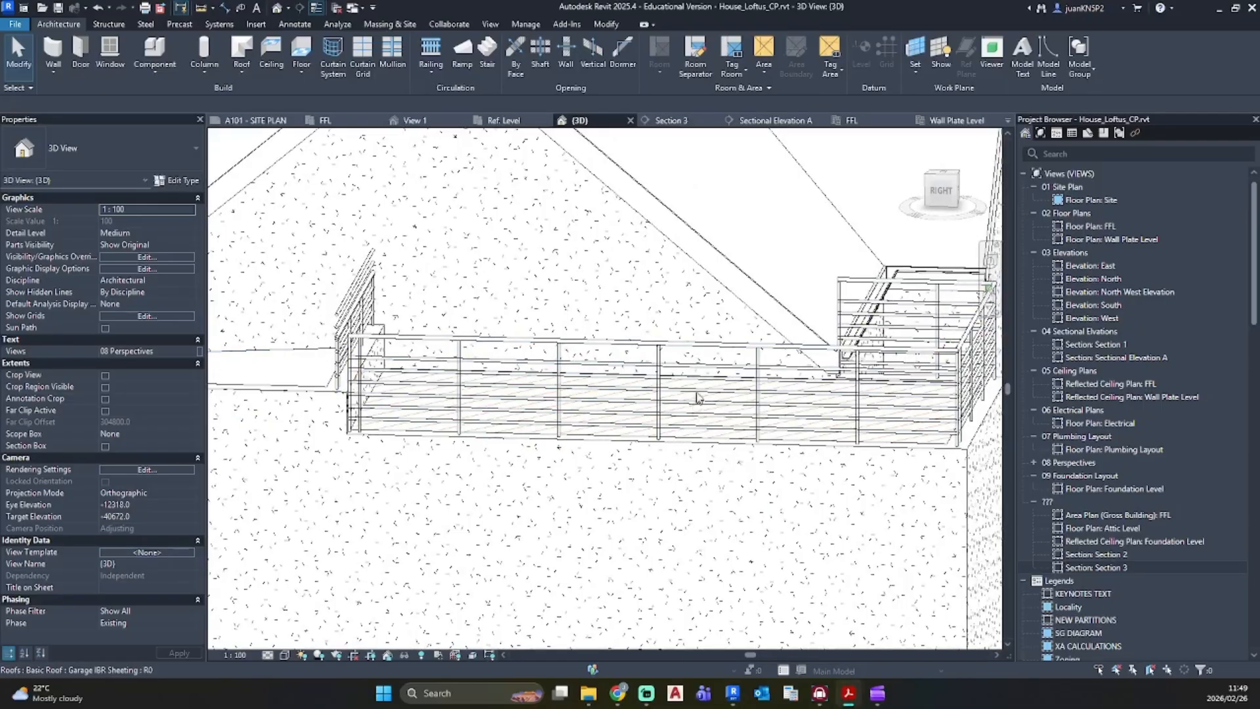
pyautogui.scroll(-8, 697, 397)
pyautogui.keyDown('shift'); pyautogui.moveTo(697, 397); pyautogui.dragTo(590, 475, button='middle'); pyautogui.keyUp('shift')
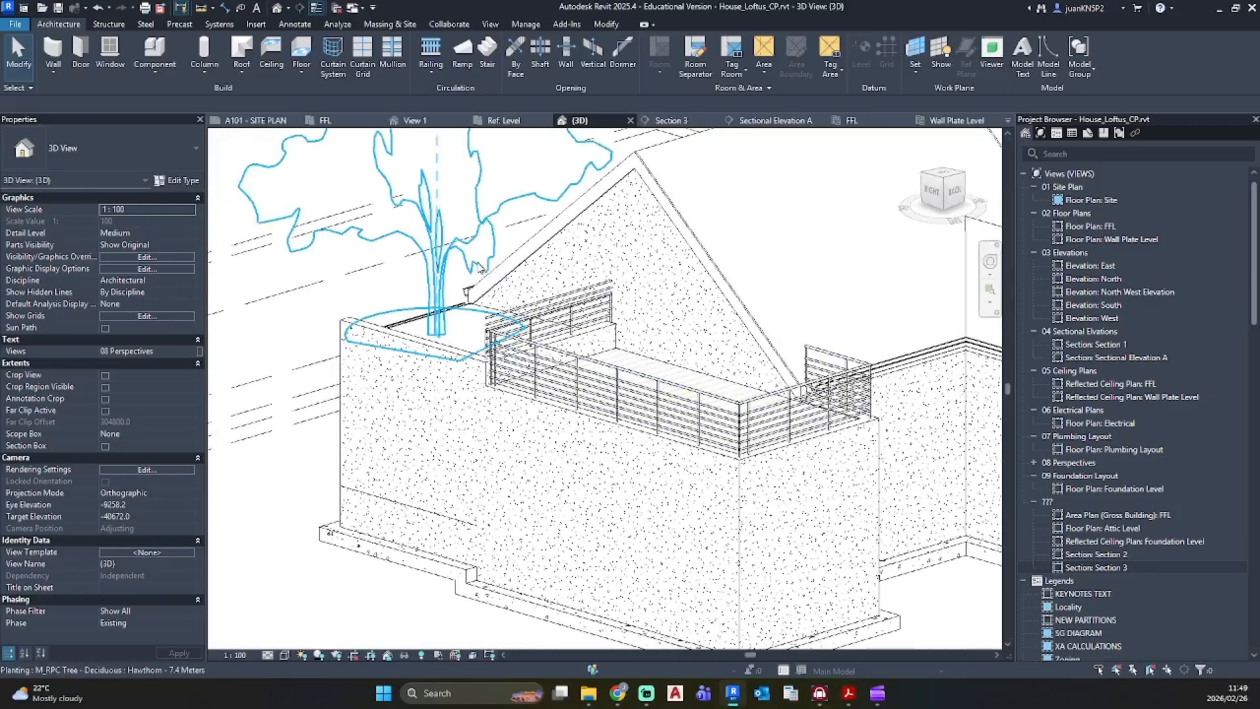
pyautogui.scroll(3, 479, 266)
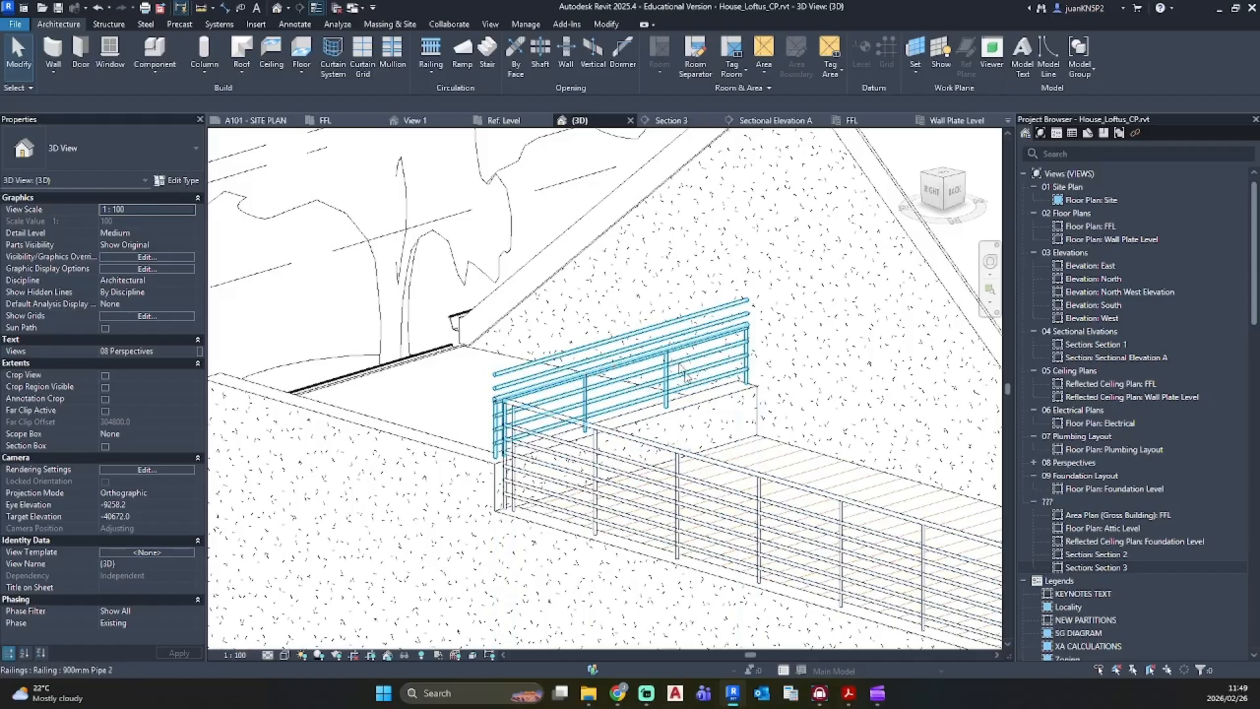
# Step: Set the top rail height of the 900mm Pipe 2 railing type back to 1000 mm
pyautogui.click(644, 346)
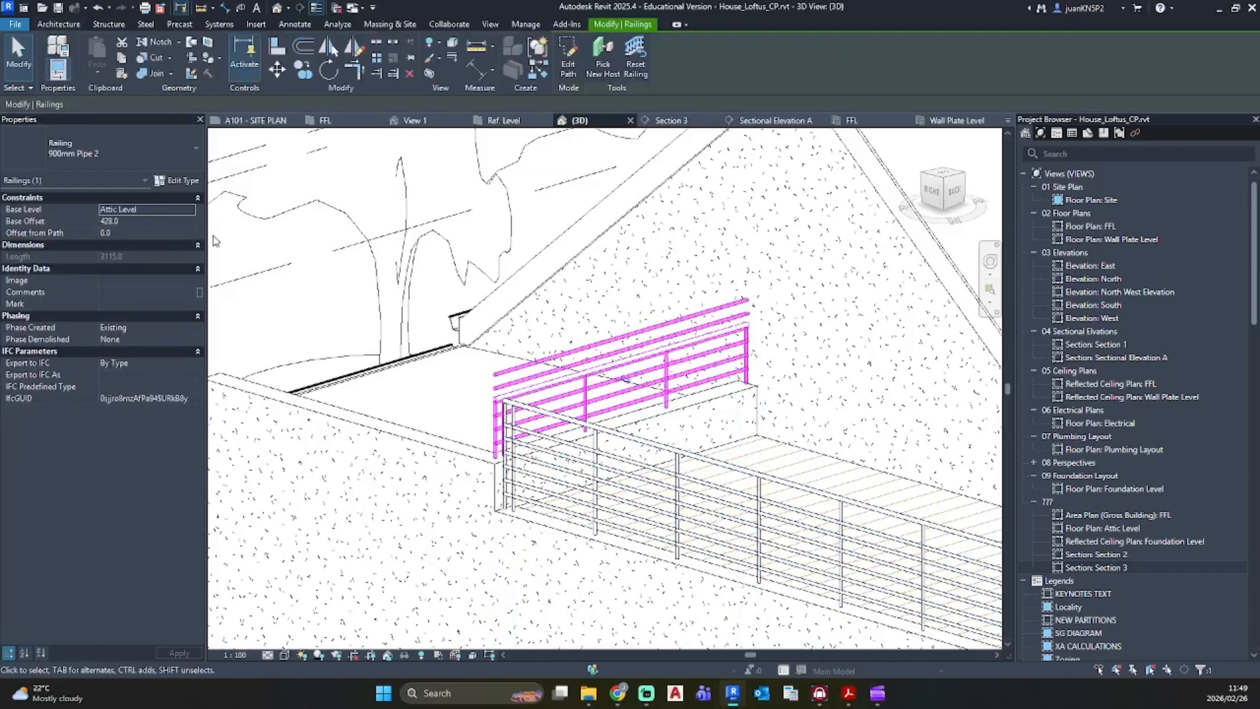
pyautogui.click(174, 181)
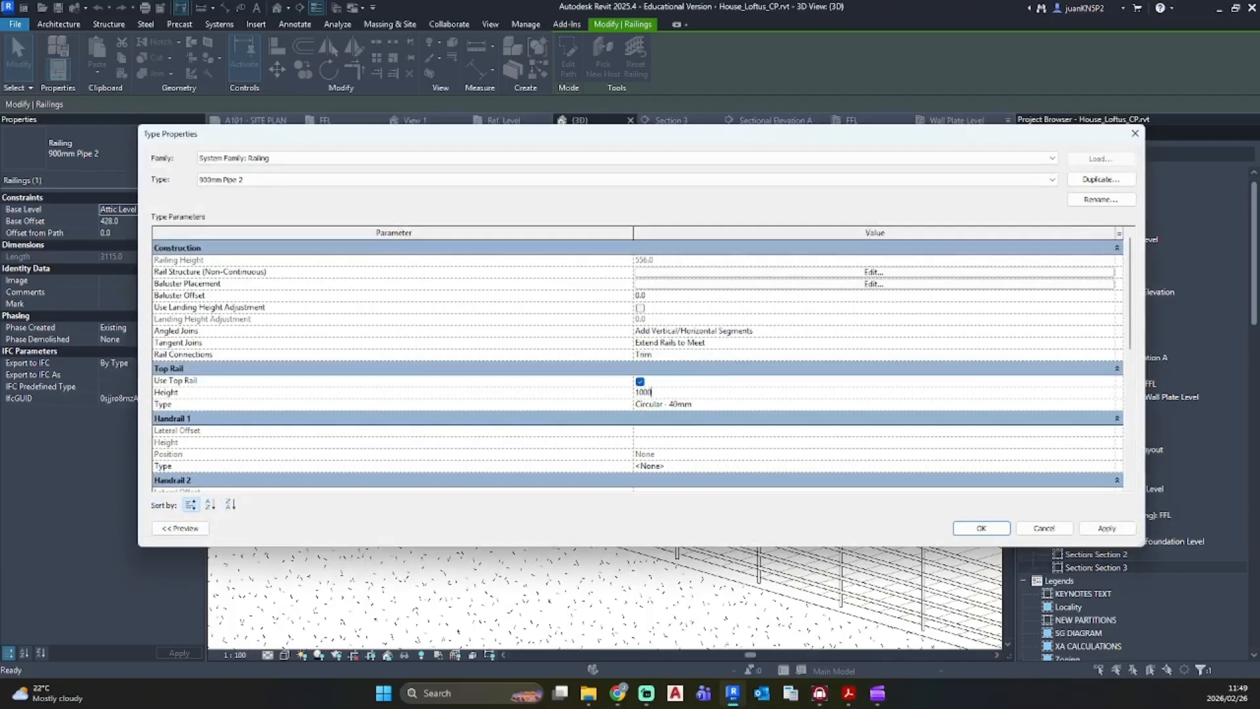
pyautogui.write('1000')
pyautogui.press('Return')
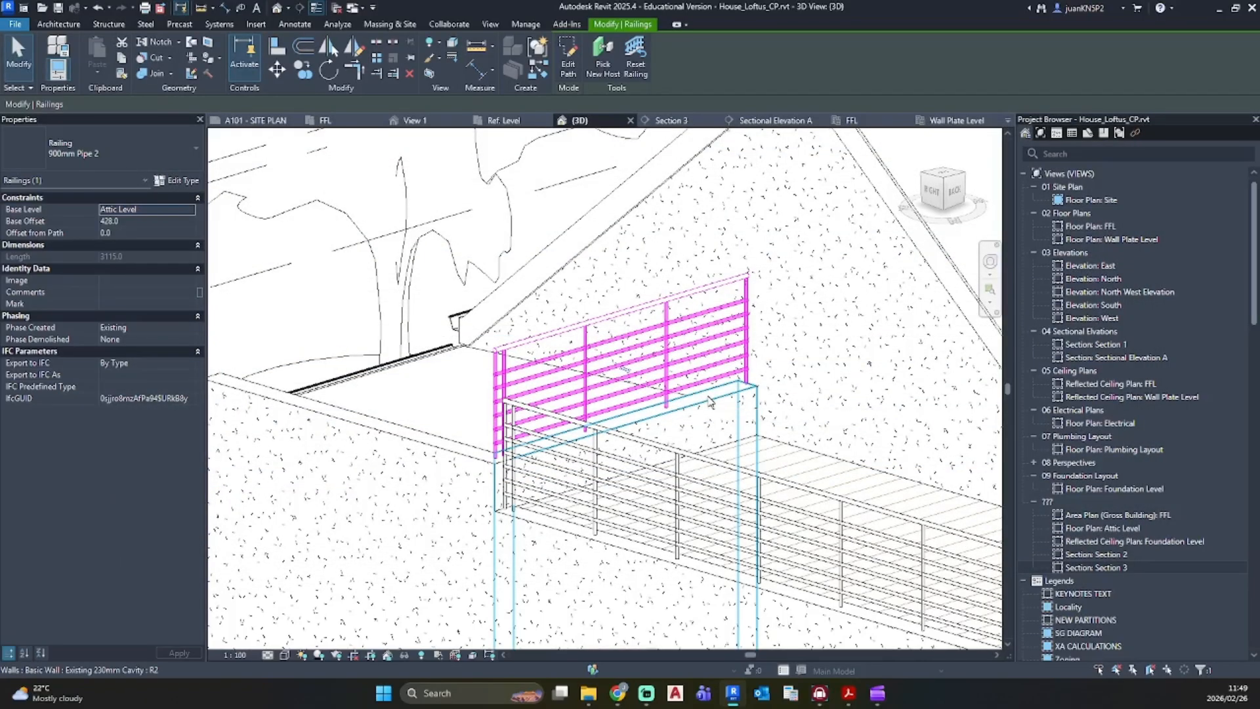
pyautogui.press('Escape')
# Step: Examine the cross-wall railing, the deck railing and the selected deck floor from several sides in 3D
pyautogui.keyDown('shift'); pyautogui.moveTo(708, 400); pyautogui.dragTo(861, 381, button='middle'); pyautogui.keyUp('shift')
pyautogui.scroll(3, 579, 446)
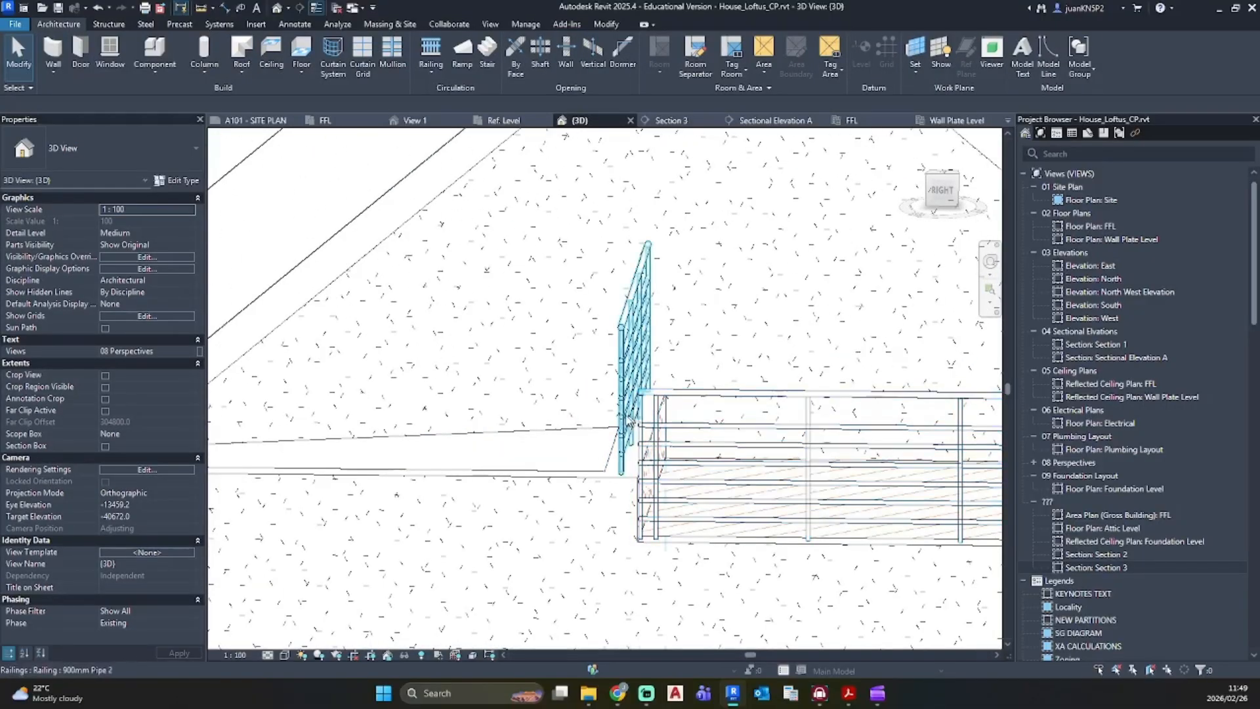
pyautogui.keyDown('shift'); pyautogui.moveTo(624, 420); pyautogui.dragTo(696, 438, button='middle'); pyautogui.keyUp('shift')
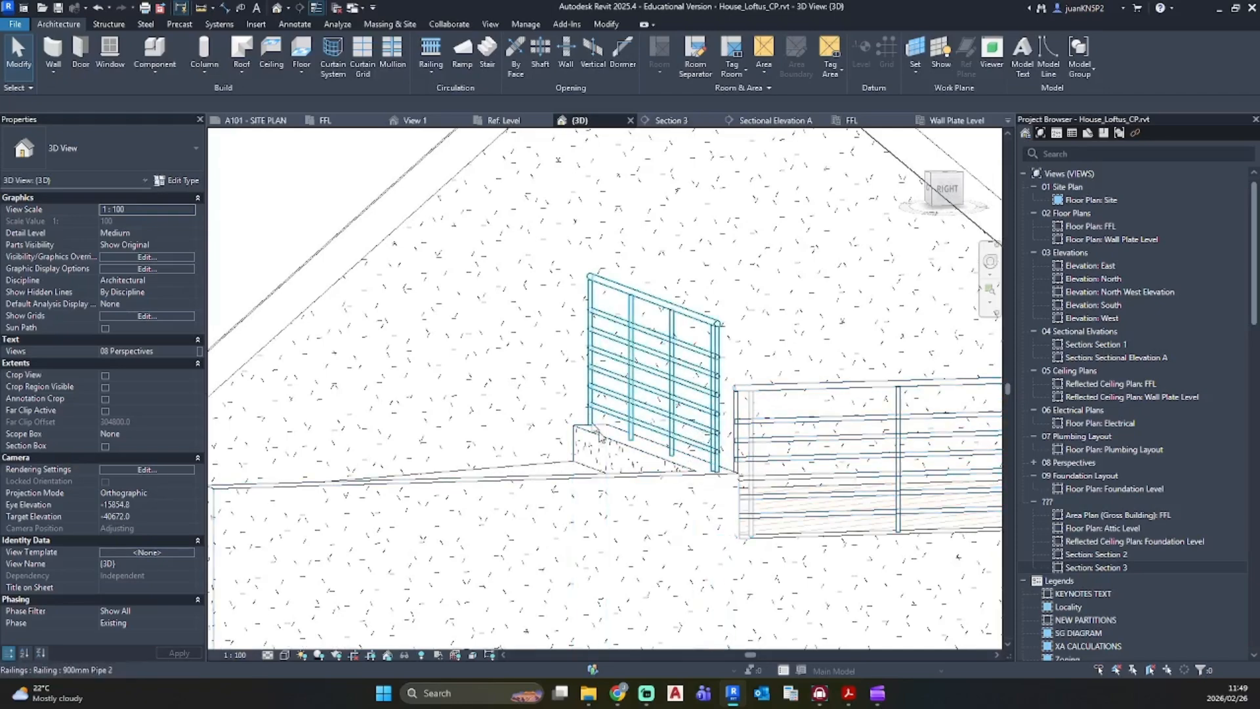
pyautogui.scroll(-3, 756, 407)
pyautogui.scroll(-3, 752, 408)
pyautogui.keyDown('shift'); pyautogui.moveTo(751, 408); pyautogui.dragTo(919, 515, button='middle'); pyautogui.keyUp('shift')
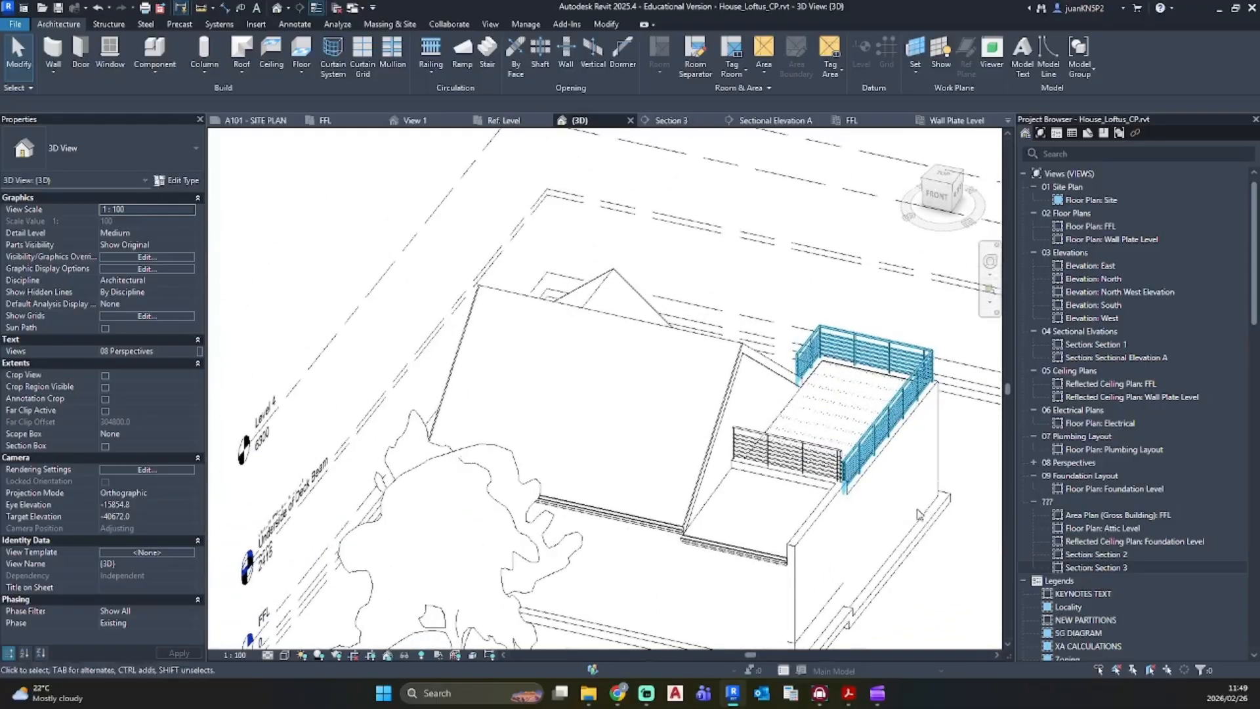
pyautogui.click(791, 400)
pyautogui.keyDown('shift'); pyautogui.moveTo(883, 420); pyautogui.dragTo(778, 442, button='middle'); pyautogui.keyUp('shift')
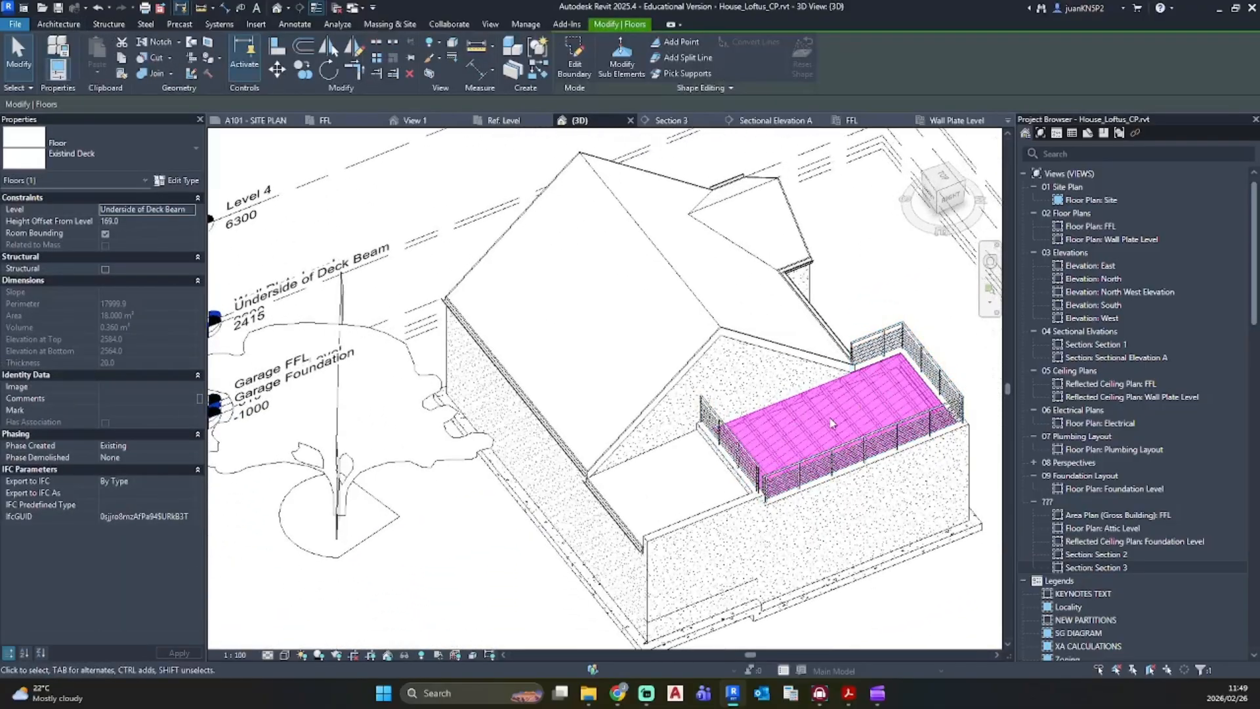
pyautogui.scroll(6, 831, 423)
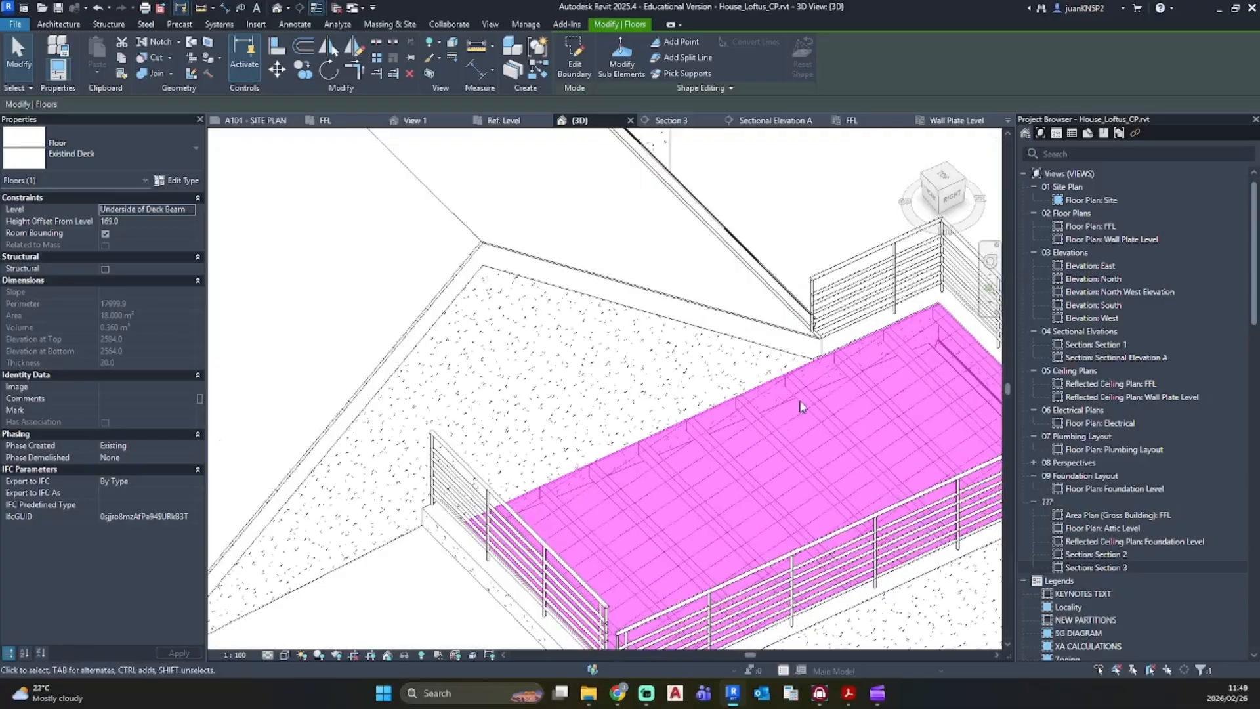
# Step: Open the FFL floor plan and draw a vertical reference plane from the inner midpoint of the 3000 mm wide garage's end wall
pyautogui.press('Escape')
pyautogui.scroll(-4, 945, 384)
pyautogui.keyDown('shift'); pyautogui.moveTo(938, 384); pyautogui.dragTo(735, 345, button='middle'); pyautogui.keyUp('shift')
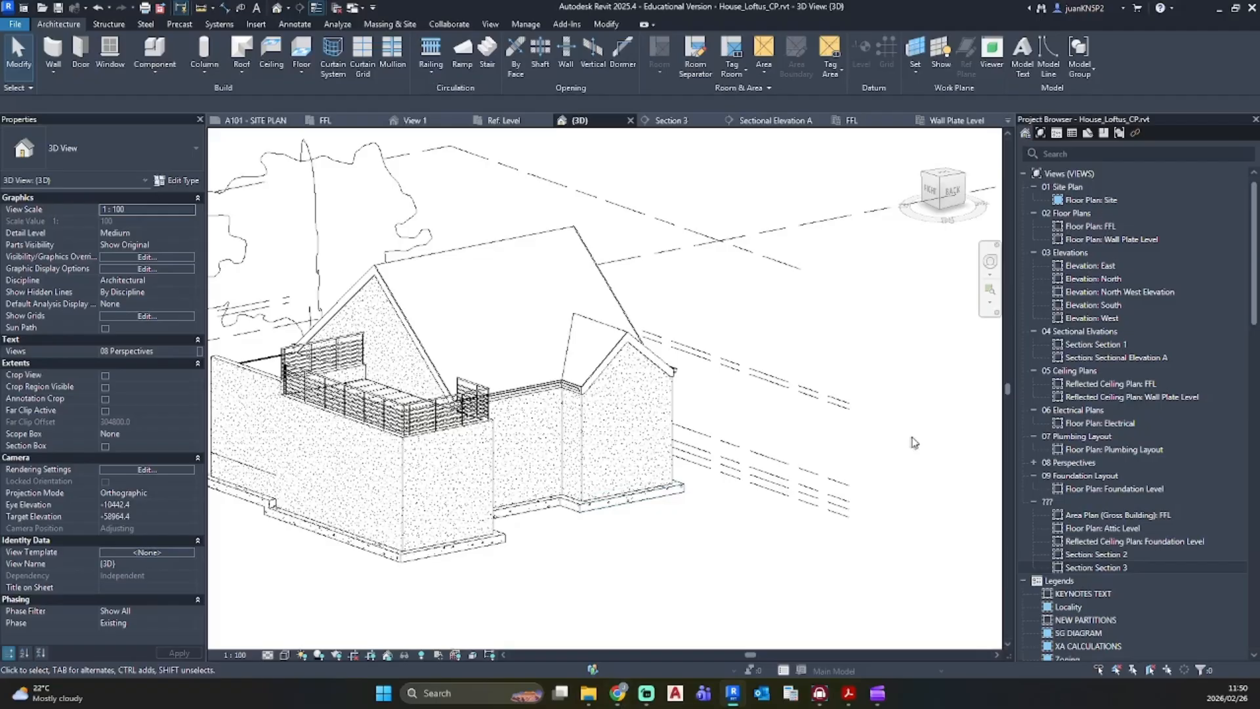
pyautogui.doubleClick(1101, 227)
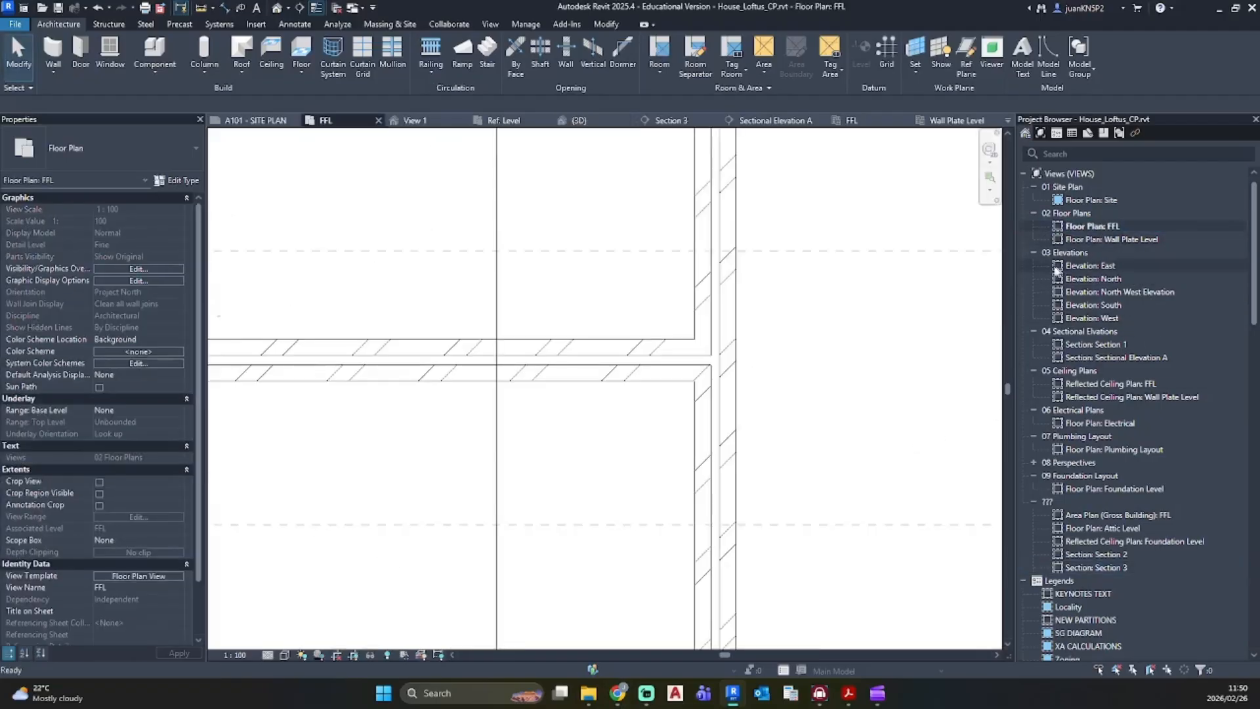
pyautogui.scroll(-4, 562, 281)
pyautogui.moveTo(563, 281); pyautogui.dragTo(603, 414, button='middle')
pyautogui.scroll(3, 571, 329)
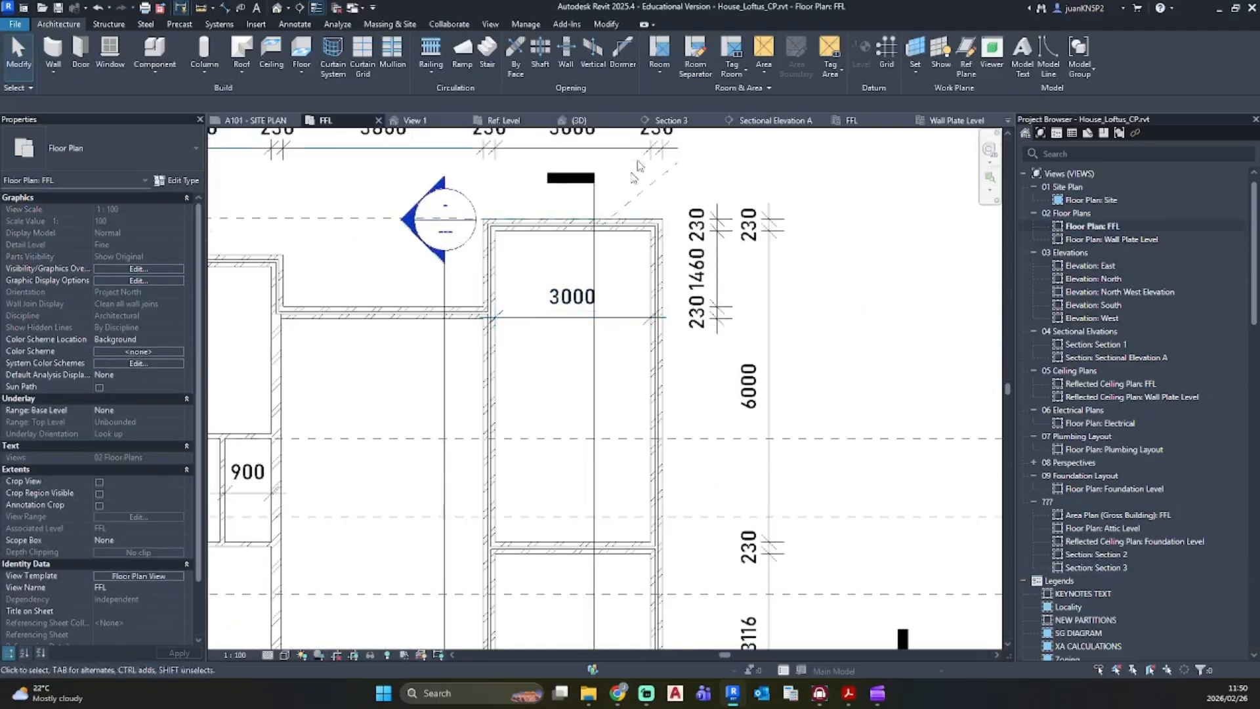
pyautogui.click(963, 65)
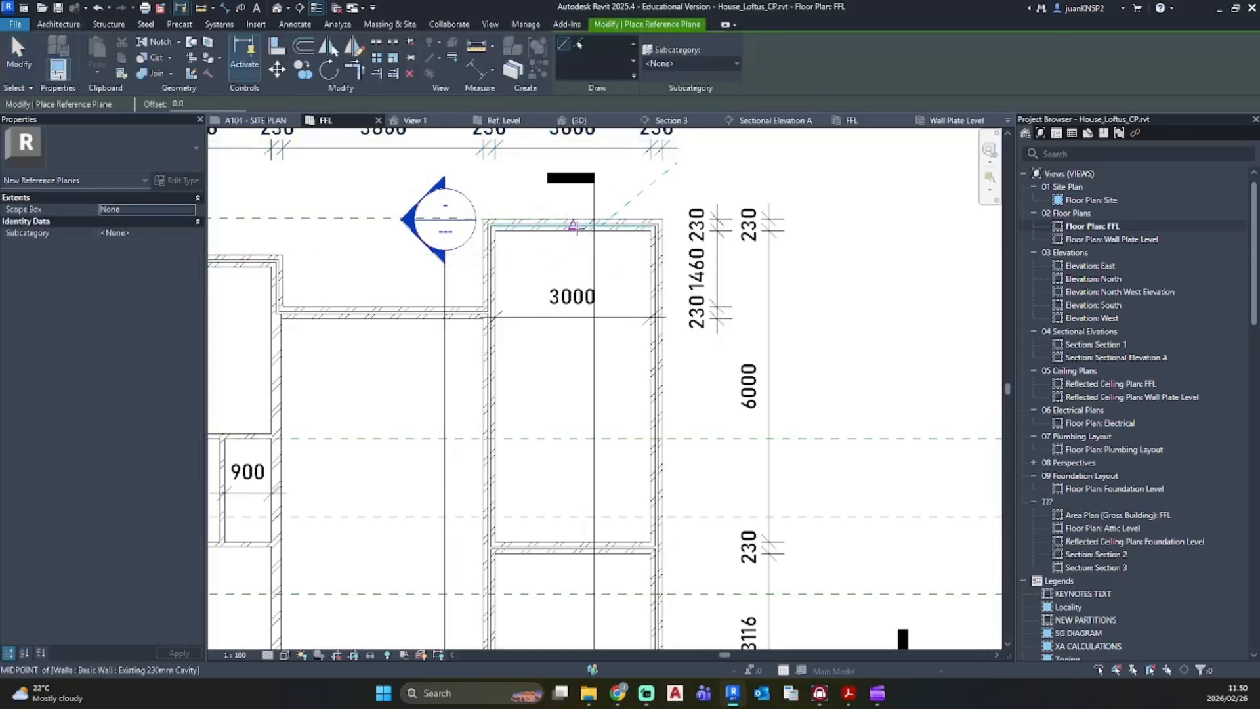
pyautogui.click(573, 230)
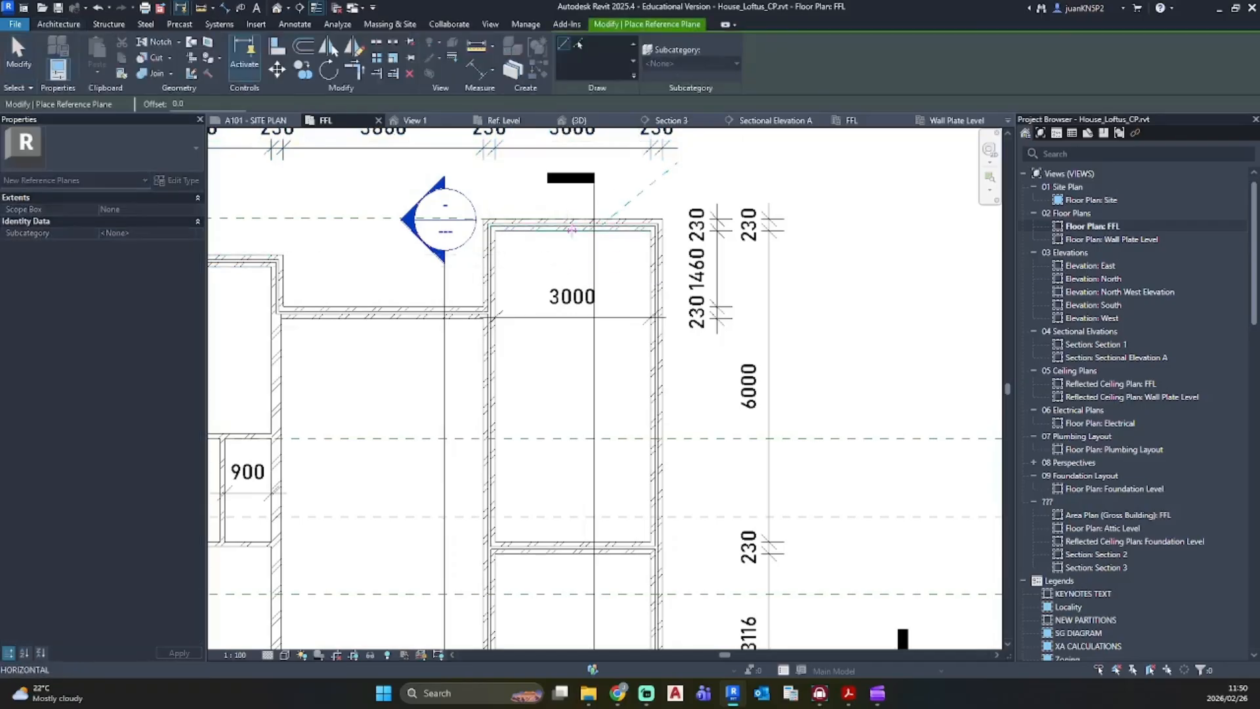
pyautogui.click(573, 381)
pyautogui.press('Escape')
pyautogui.press('Escape')
# Step: Cut a rectangular wall opening in the garage's end wall and set its width to 2500 mm
pyautogui.scroll(3, 577, 295)
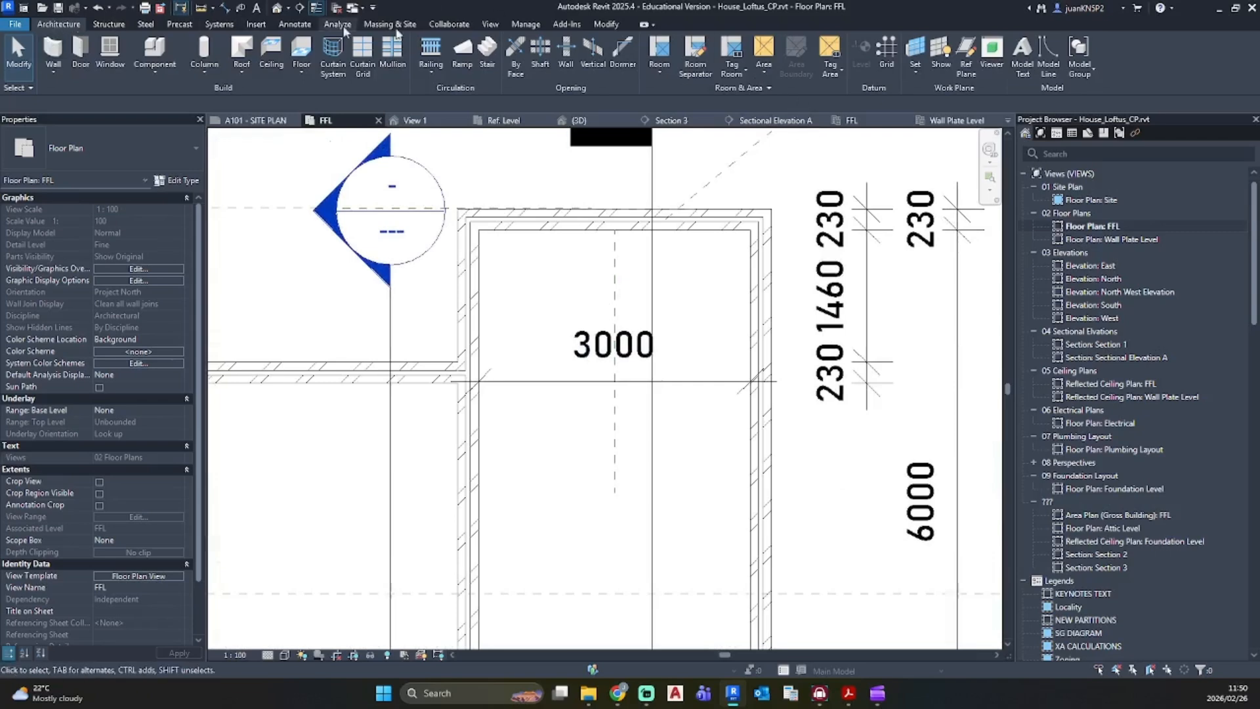
pyautogui.click(566, 52)
pyautogui.click(691, 225)
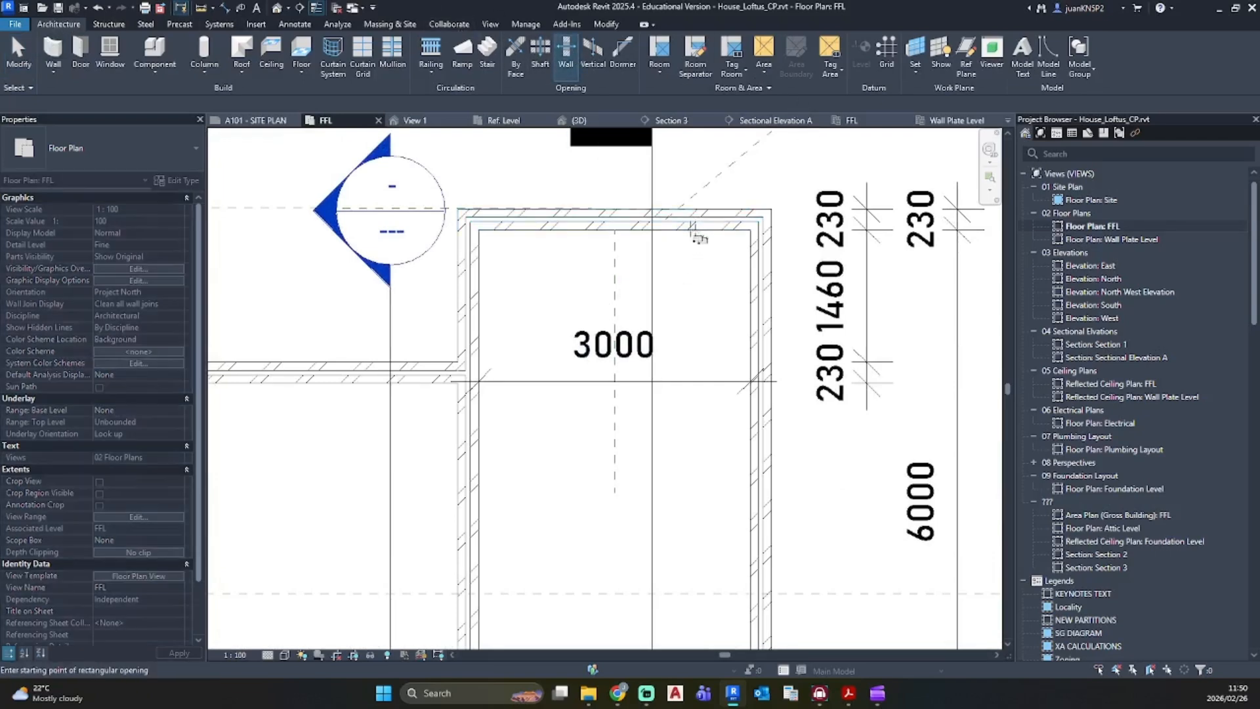
pyautogui.click(700, 235)
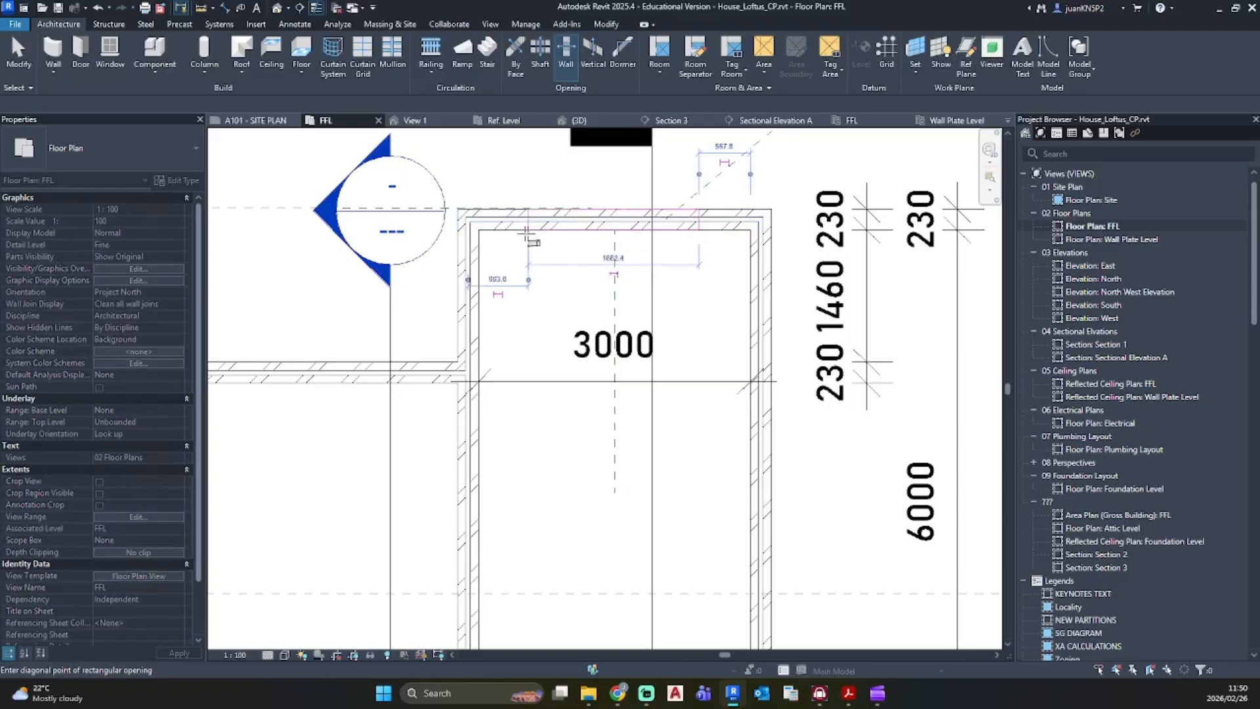
pyautogui.click(501, 231)
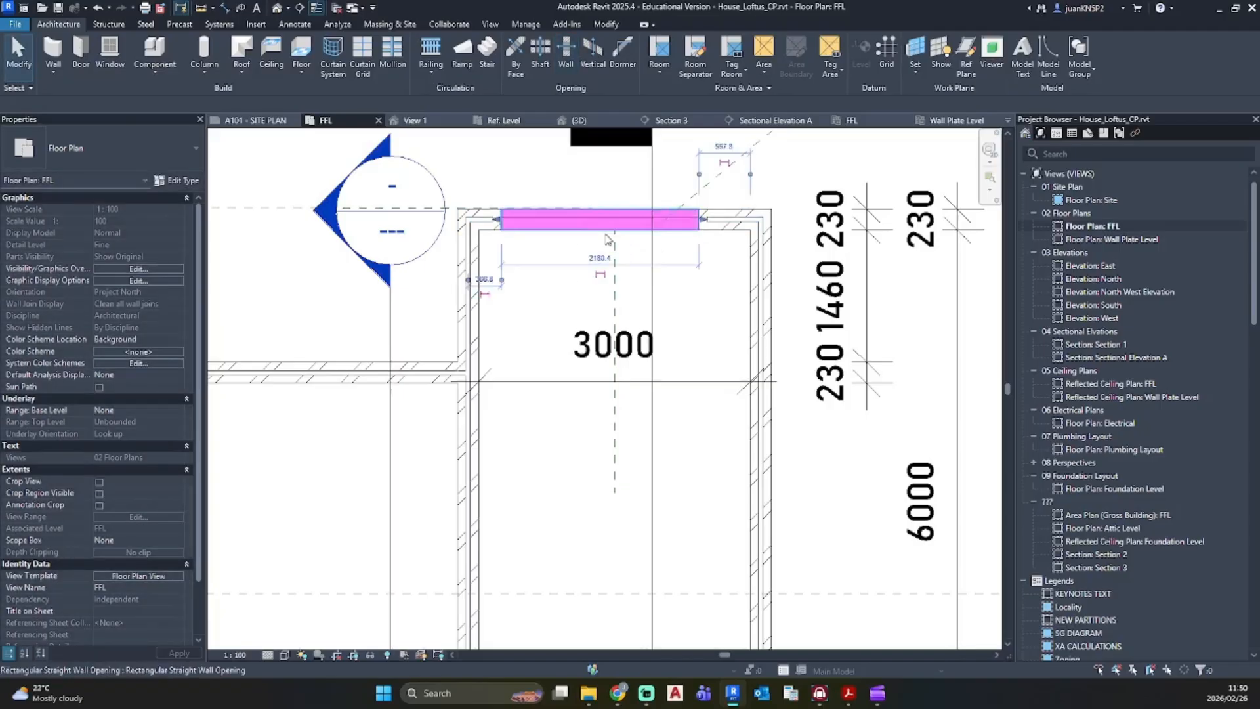
pyautogui.click(597, 260)
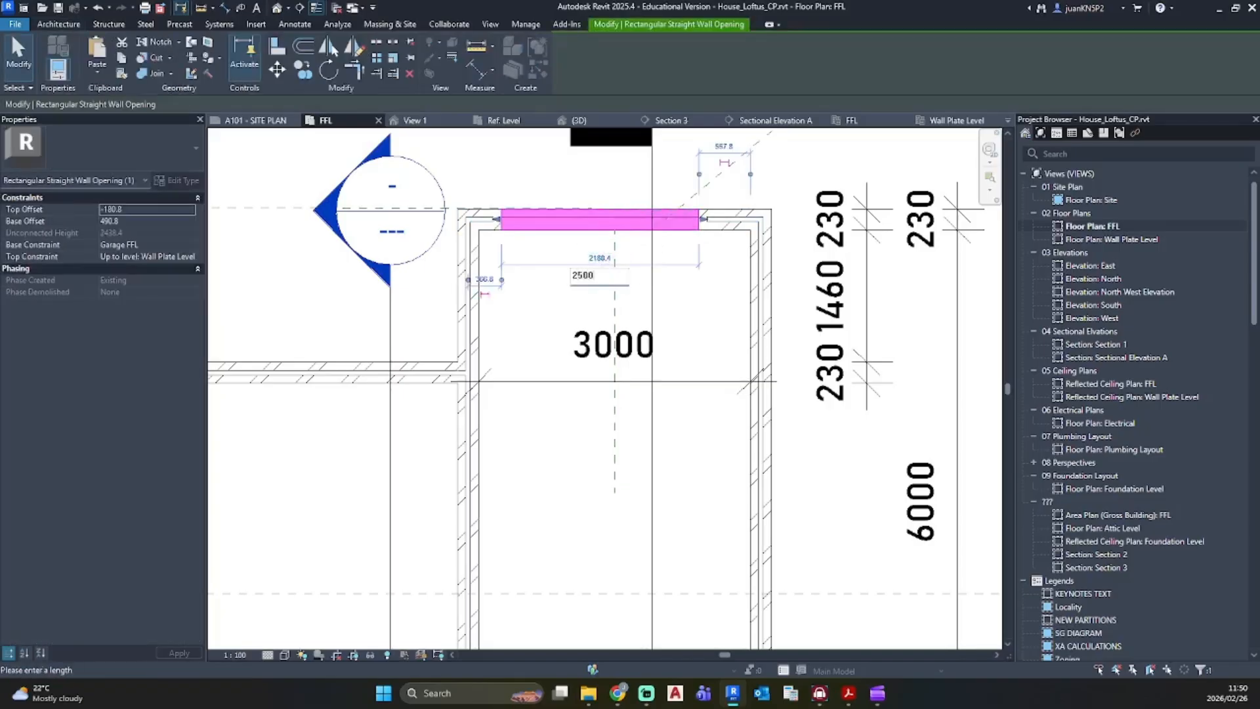
pyautogui.press('Return')
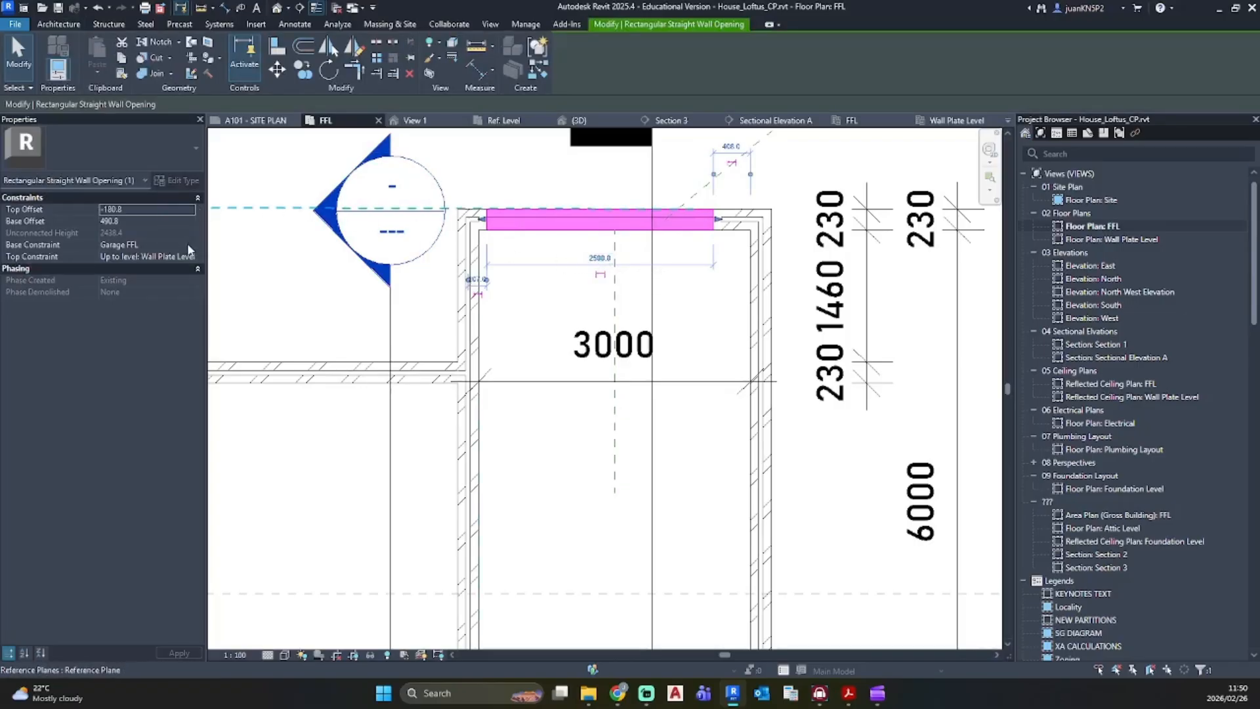
# Step: Make the opening's top constraint Unconnected, with a base offset of 0 and an unconnected height of 2100 mm
pyautogui.click(157, 257)
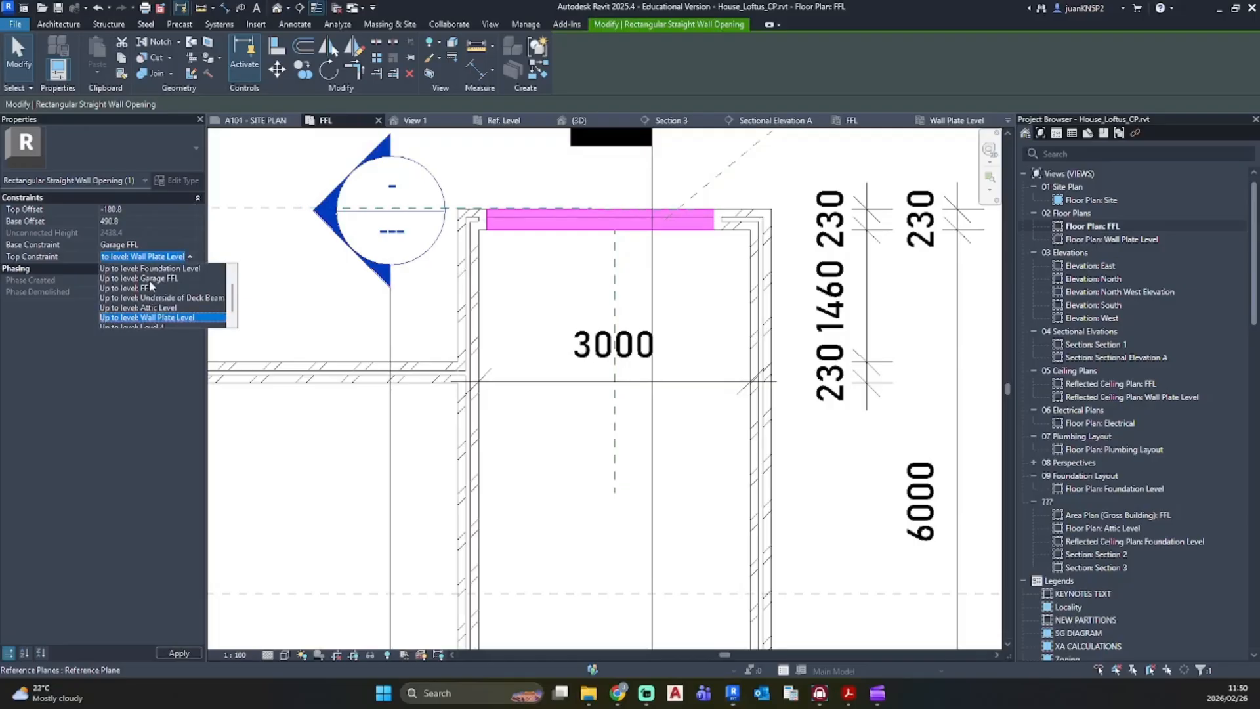
pyautogui.click(122, 269)
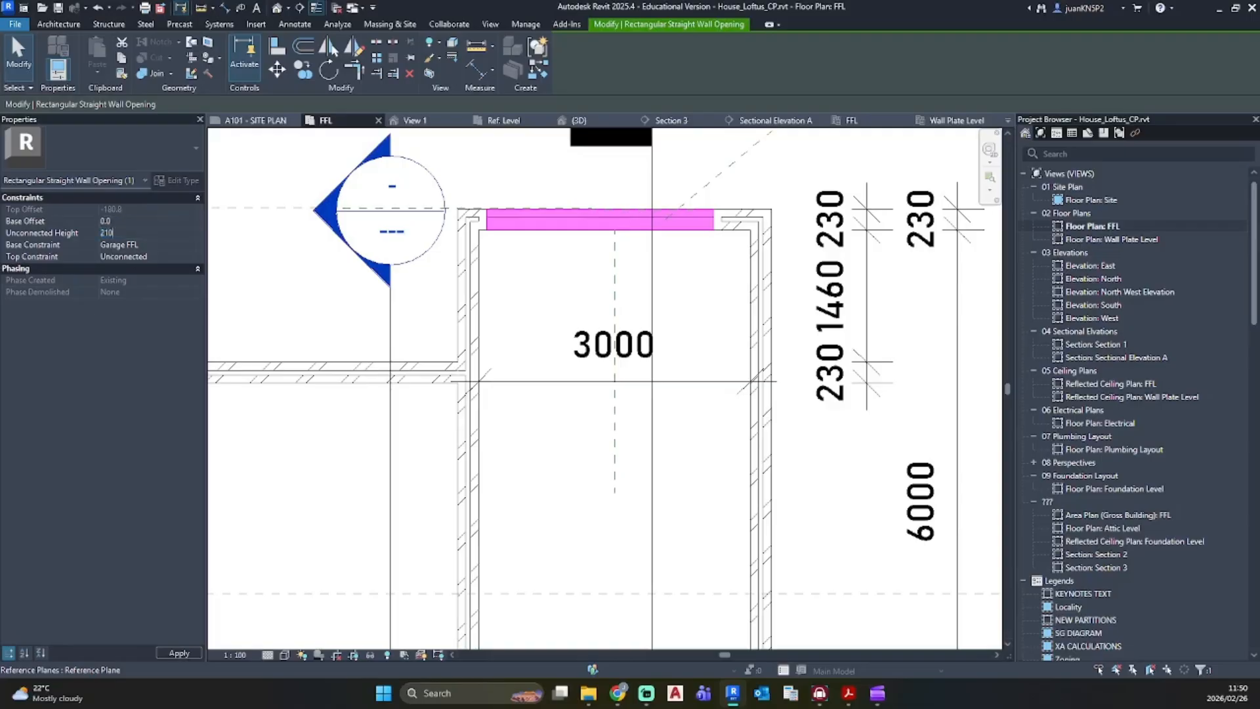
pyautogui.click(541, 224)
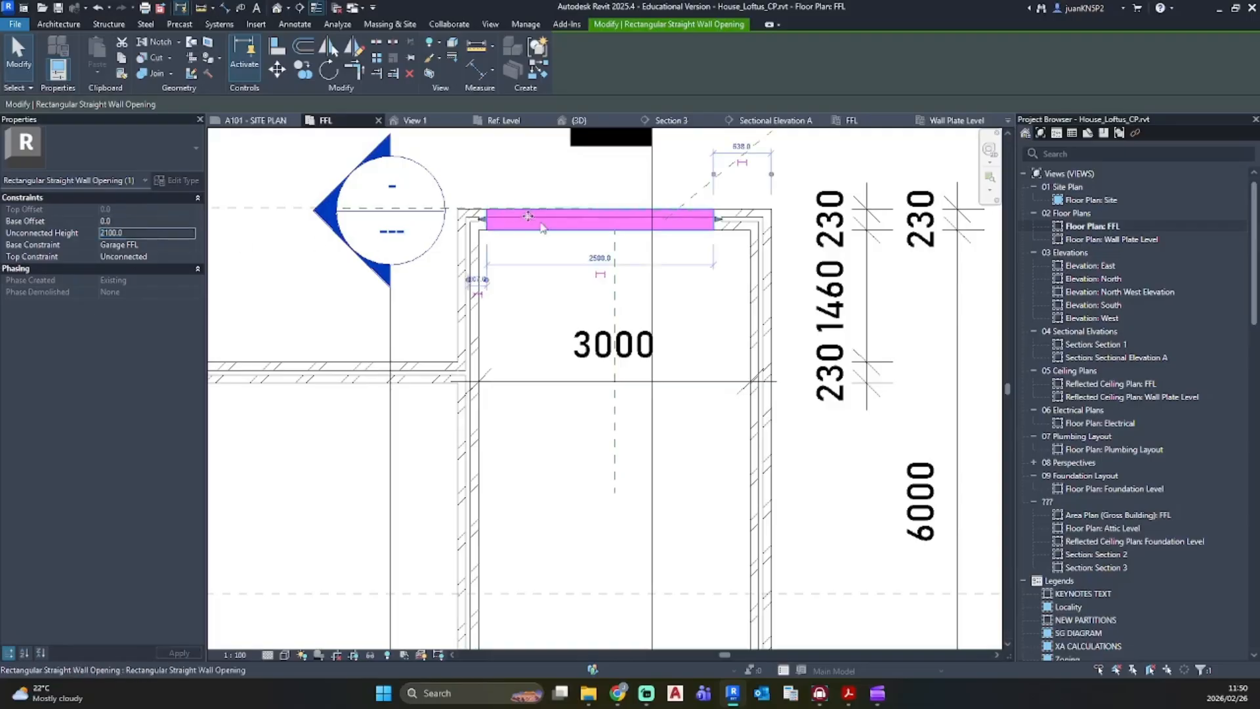
pyautogui.scroll(2, 589, 230)
pyautogui.click(590, 244)
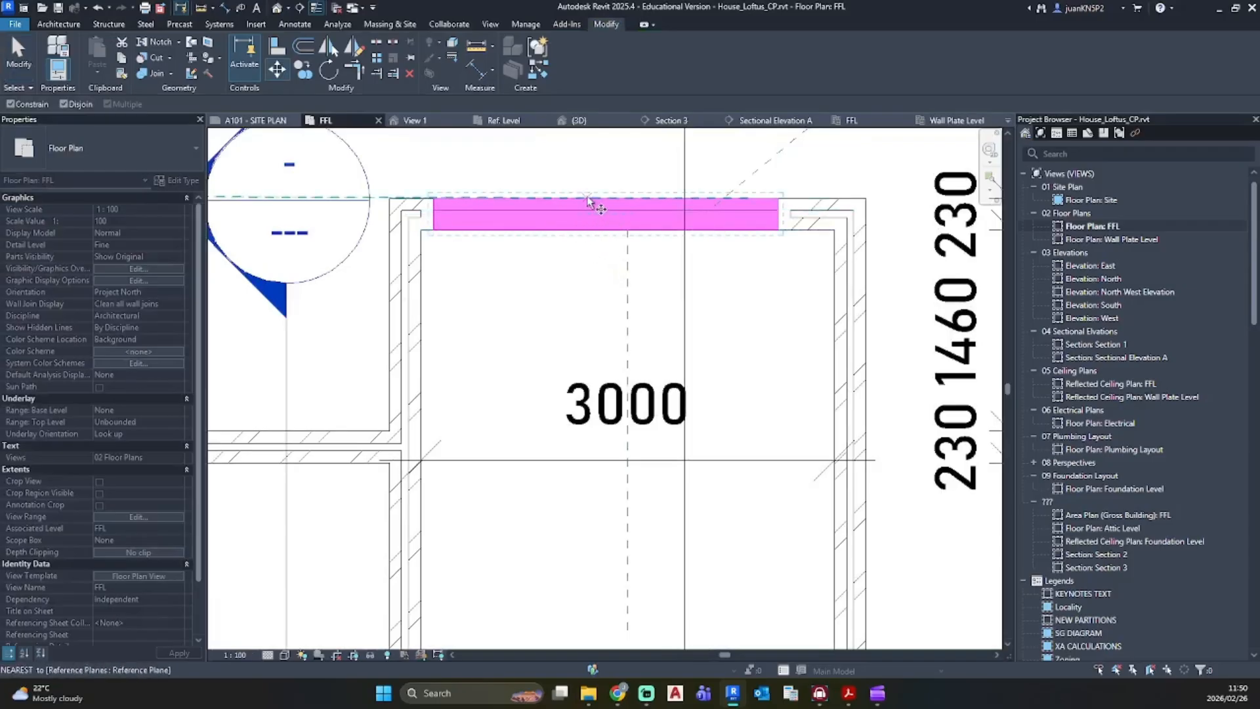
pyautogui.press('Delete')
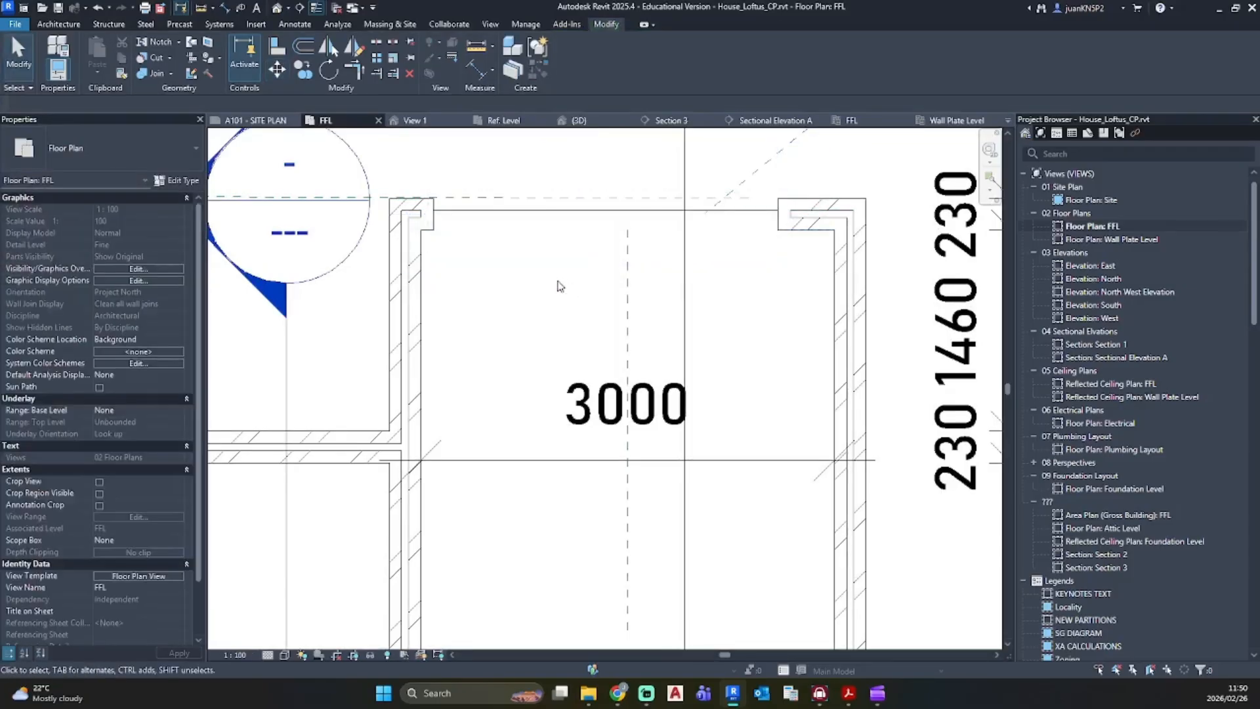
# Step: Place an aligned dimension string across the garage's inner side wall faces and both jambs of the opening
pyautogui.press('d')
pyautogui.press('i')
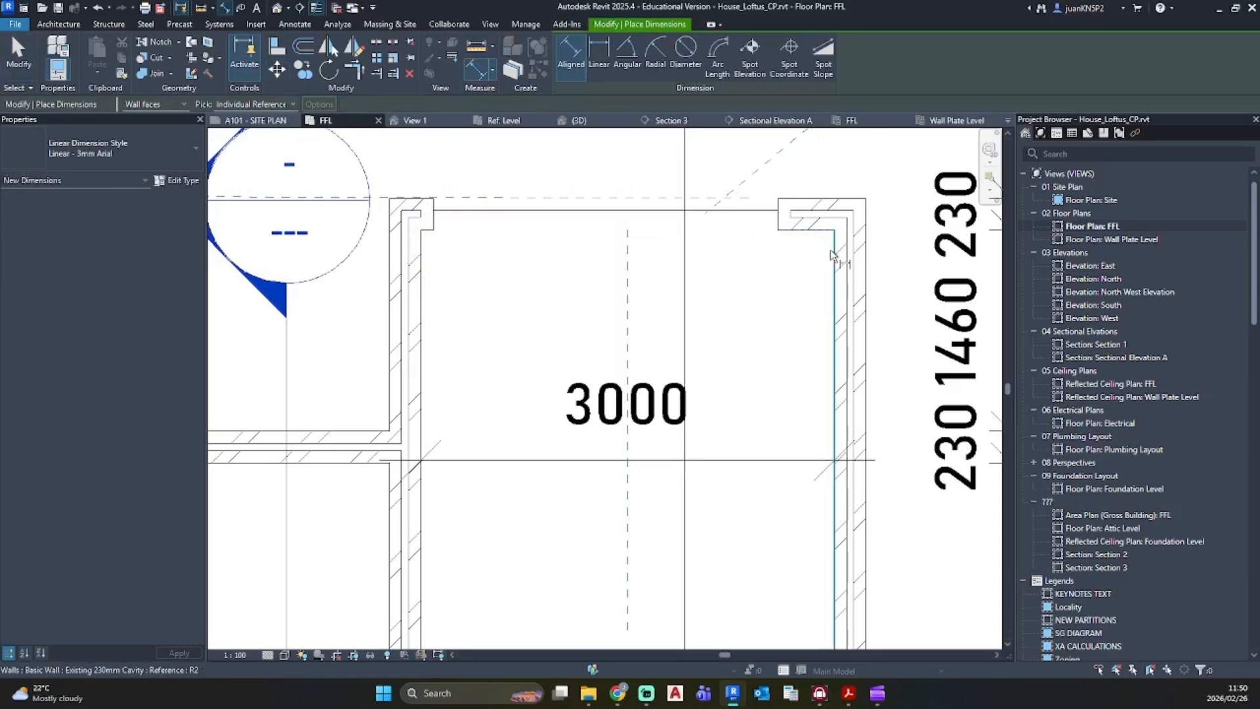
pyautogui.click(781, 227)
pyautogui.click(839, 262)
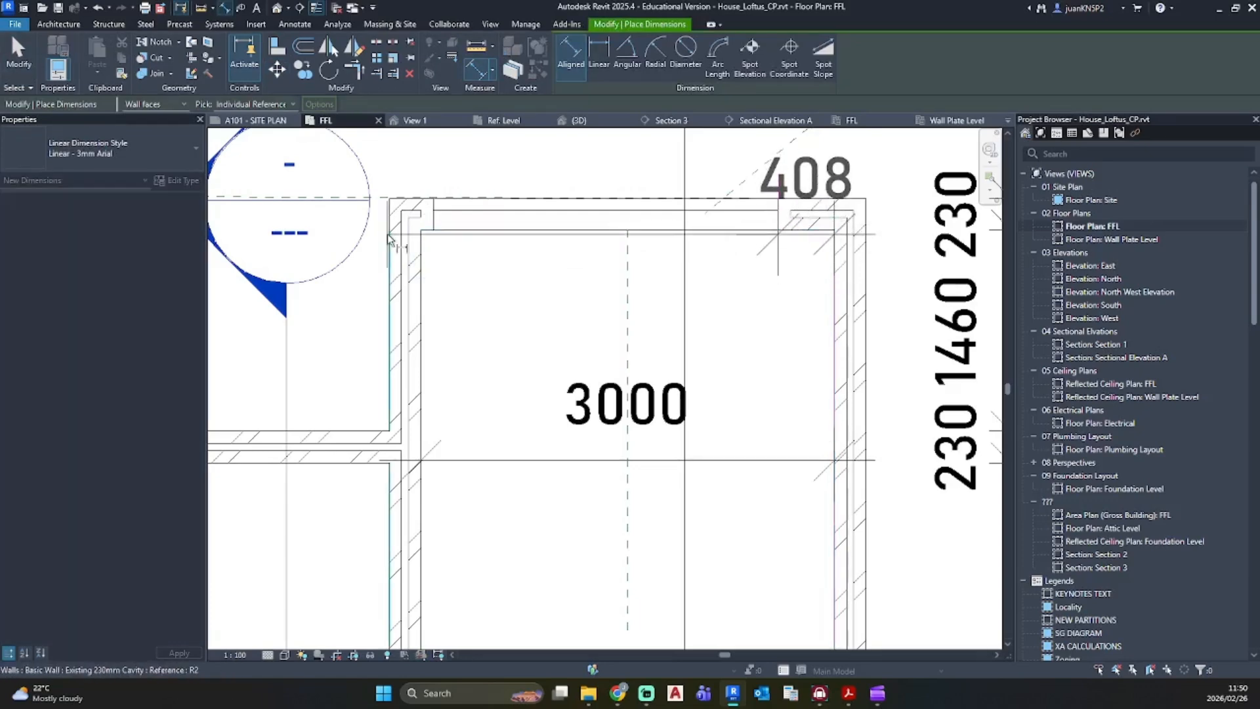
pyautogui.click(434, 240)
pyautogui.click(422, 272)
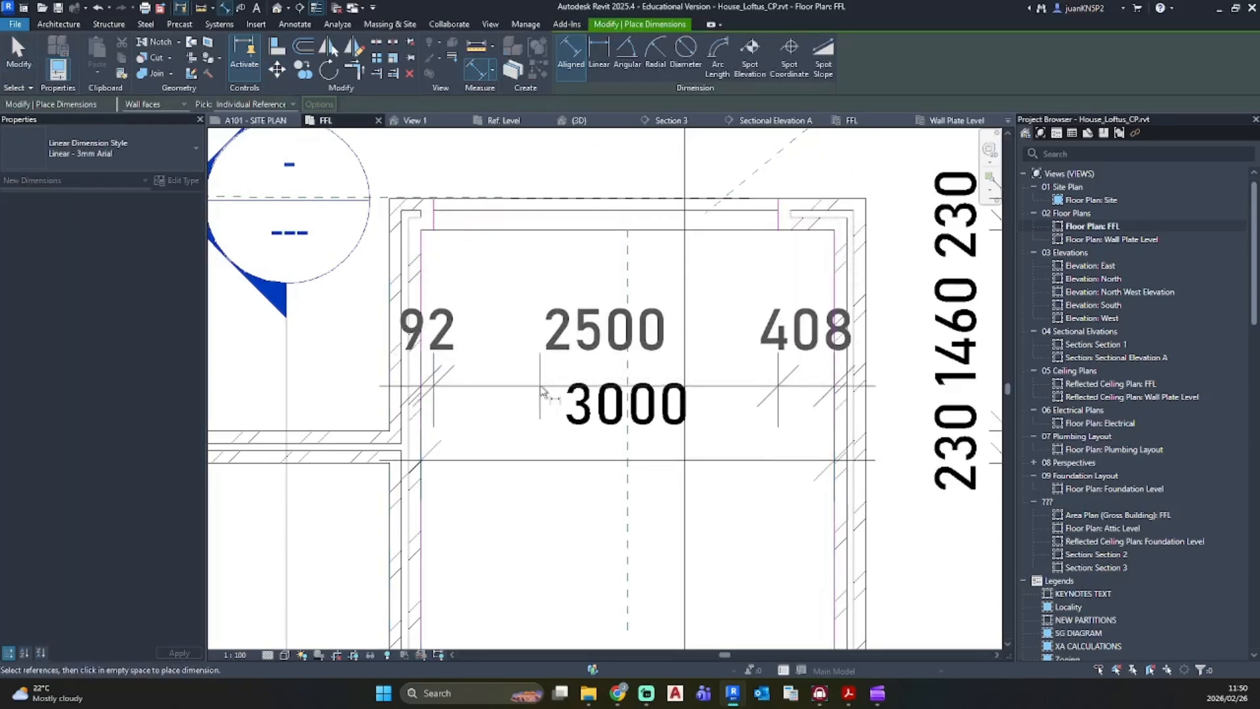
pyautogui.click(538, 379)
pyautogui.press('Escape')
pyautogui.press('Escape')
# Step: Nudge the wall opening to the right until it sits nearly centred between the garage's side walls
pyautogui.click(668, 235)
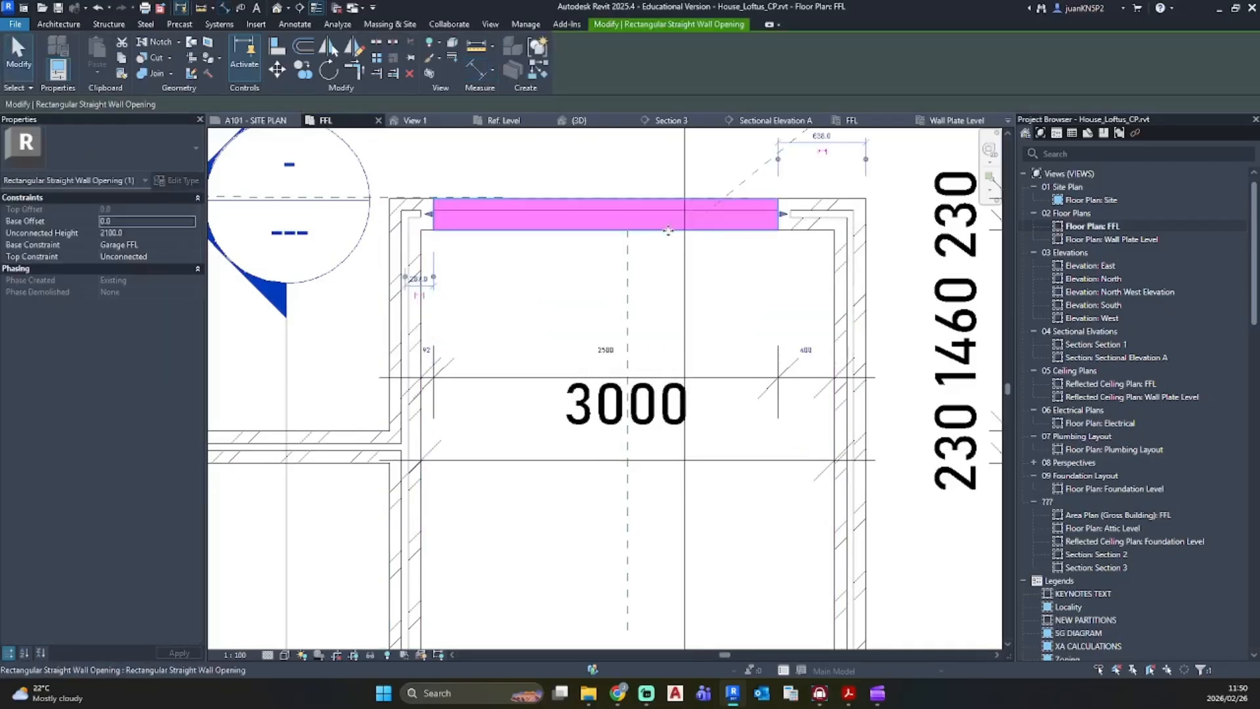
pyautogui.moveTo(669, 237); pyautogui.dragTo(676, 247)
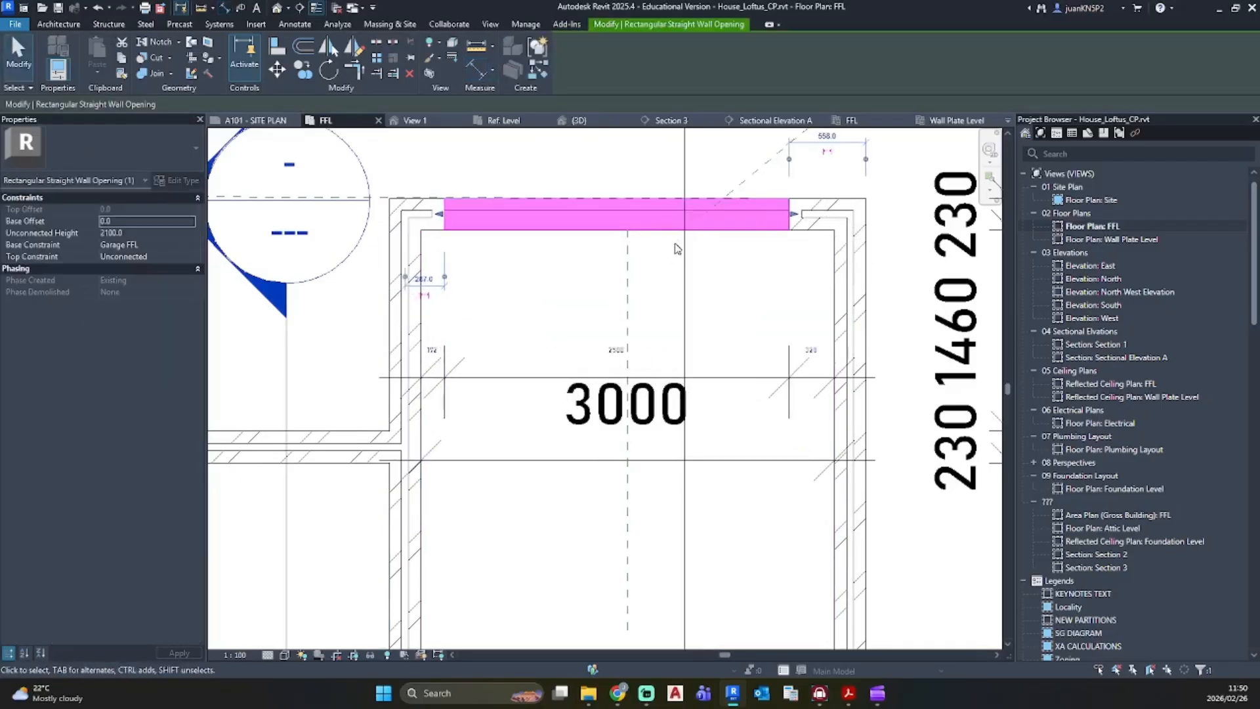
pyautogui.press('Right')
pyautogui.press('Right')
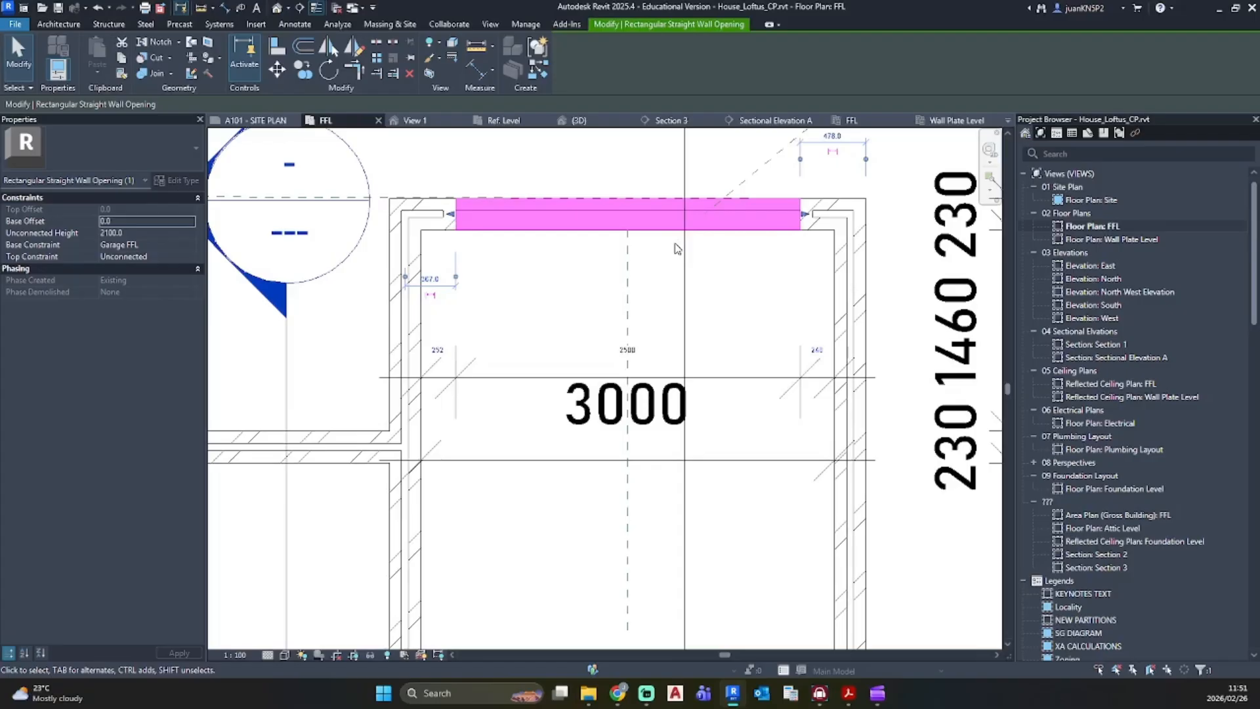
pyautogui.press('Left')
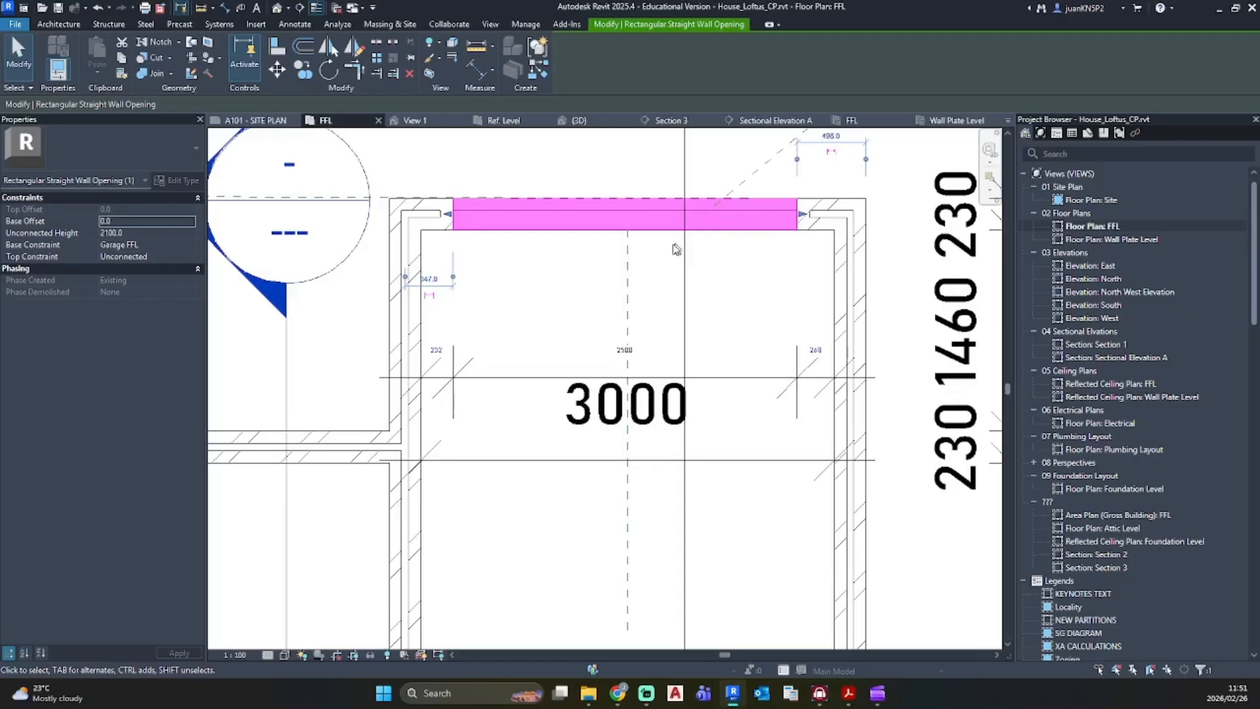
pyautogui.press('Escape')
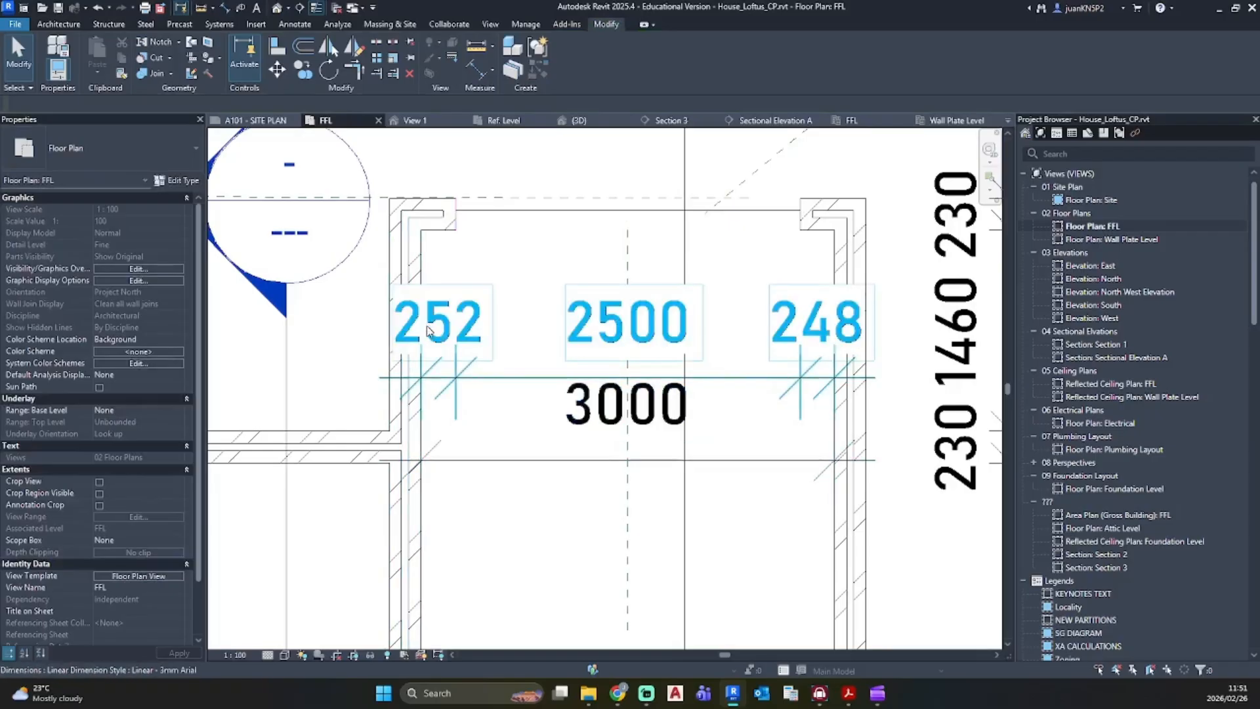
# Step: Try to shift the wall opening sideways with the Move command to centre it
pyautogui.click(765, 227)
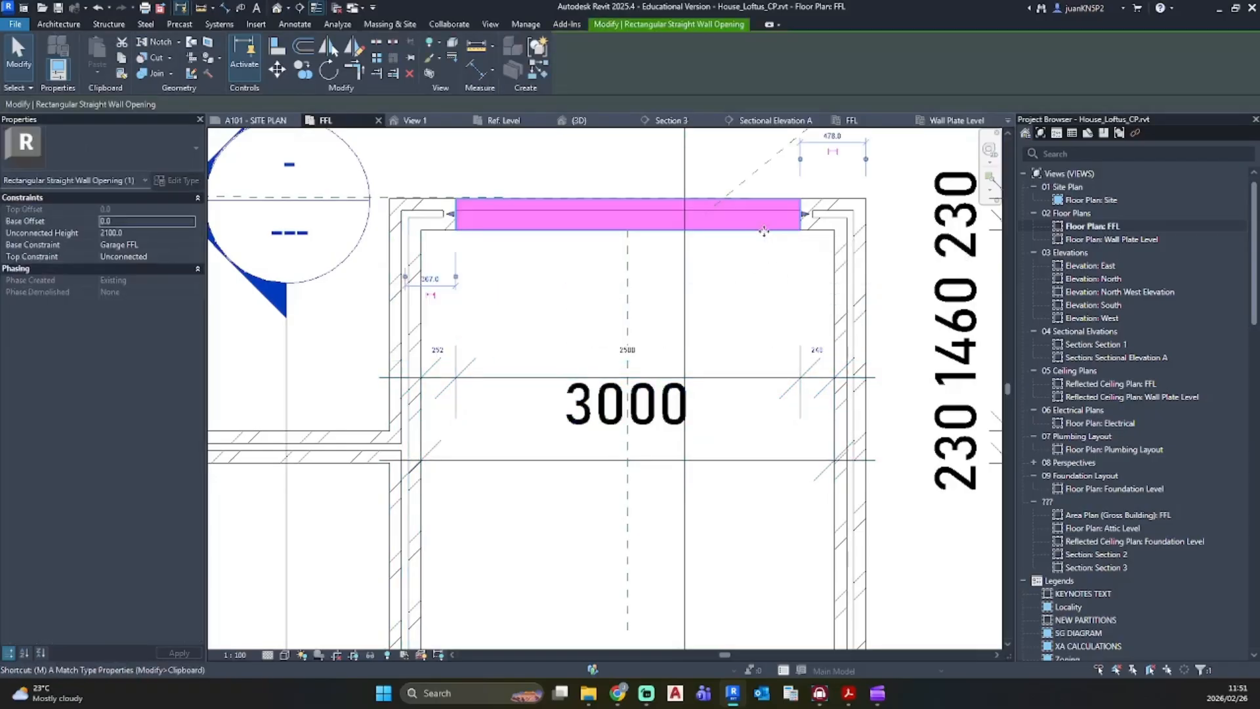
pyautogui.press('m')
pyautogui.press('v')
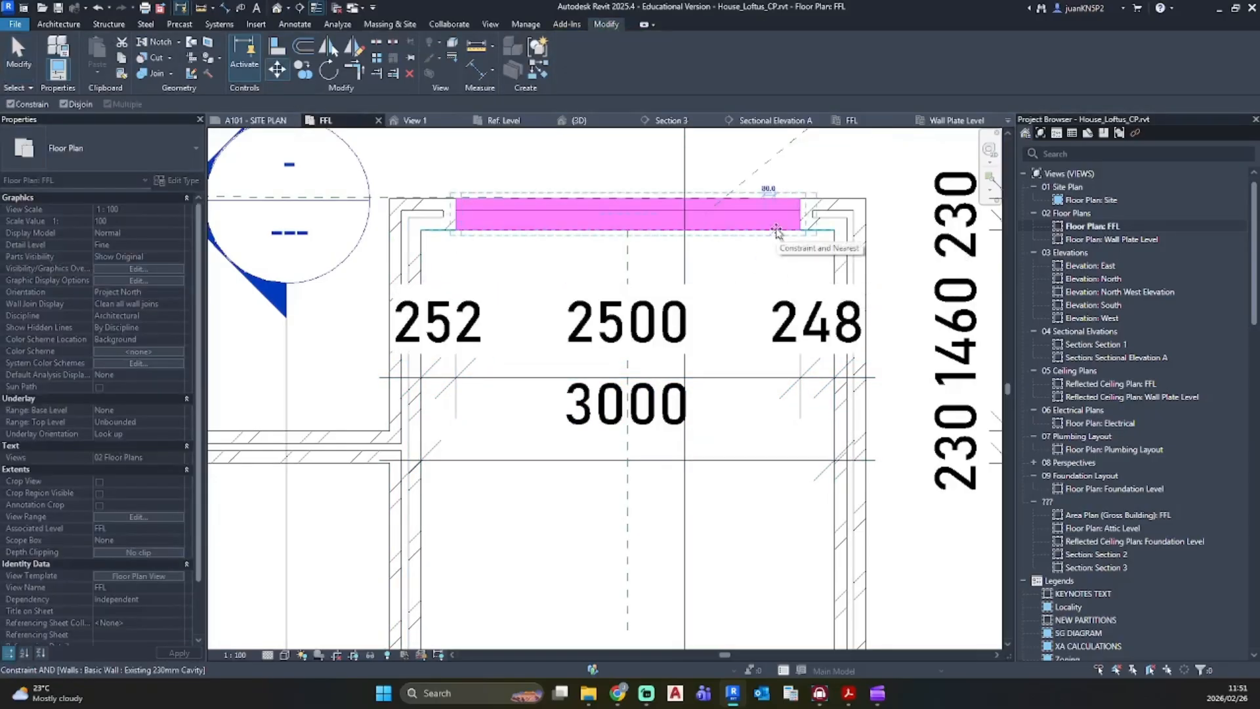
pyautogui.click(776, 230)
pyautogui.press('Escape')
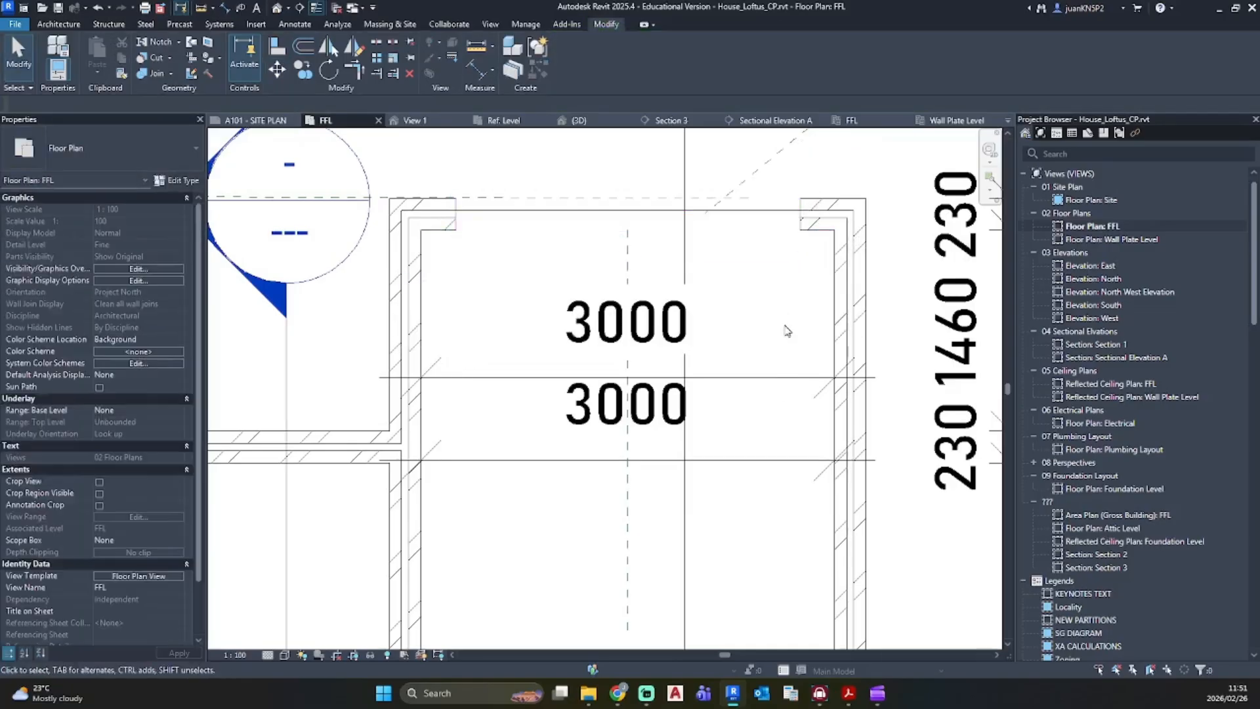
# Step: Try to dimension the gap between the right side wall's inner face and the opening's nearest jamb
pyautogui.press('d')
pyautogui.press('i')
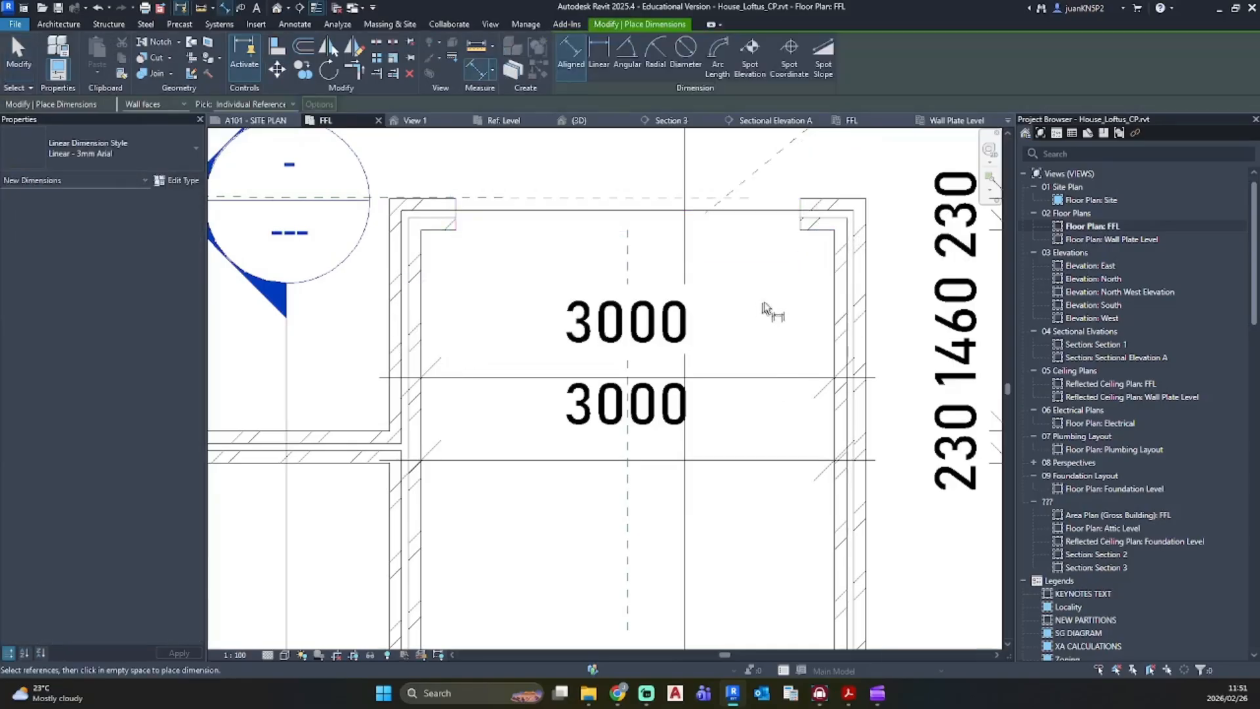
pyautogui.click(835, 268)
pyautogui.click(801, 223)
pyautogui.press('Escape')
pyautogui.press('Escape')
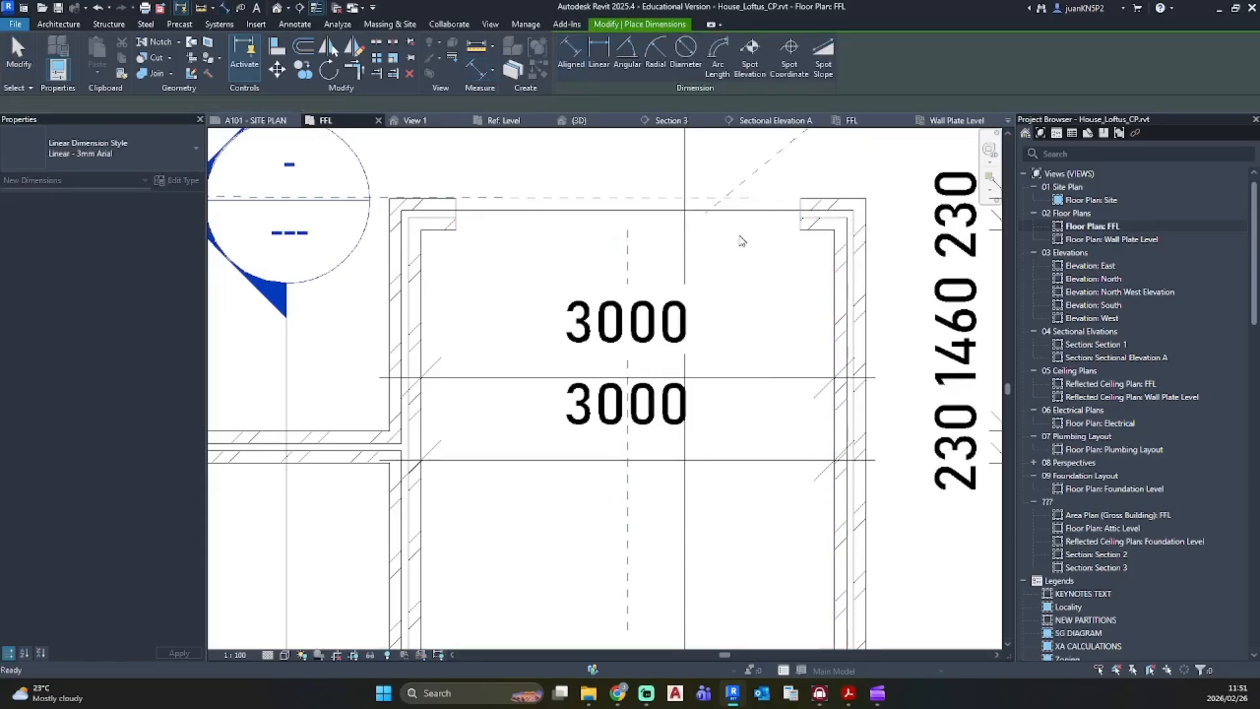
# Step: Move the wall opening 2 mm to the left
pyautogui.click(741, 231)
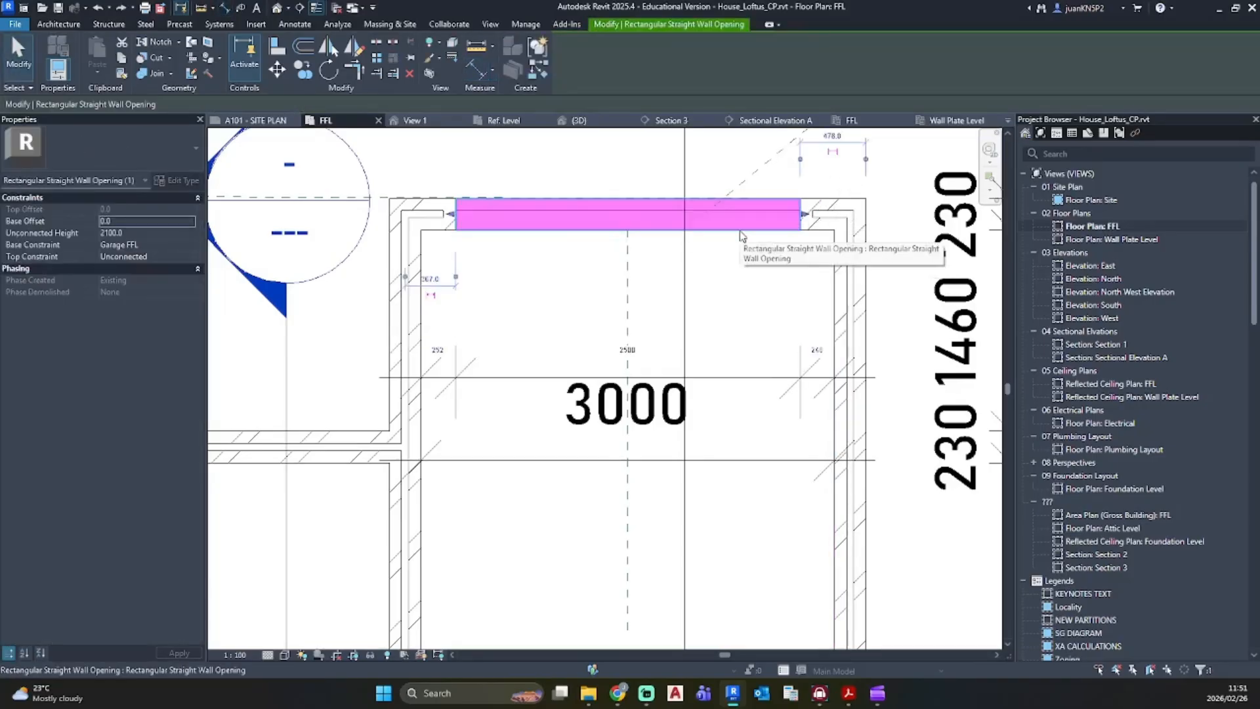
pyautogui.press('m')
pyautogui.press('v')
pyautogui.click(744, 237)
pyautogui.write('2')
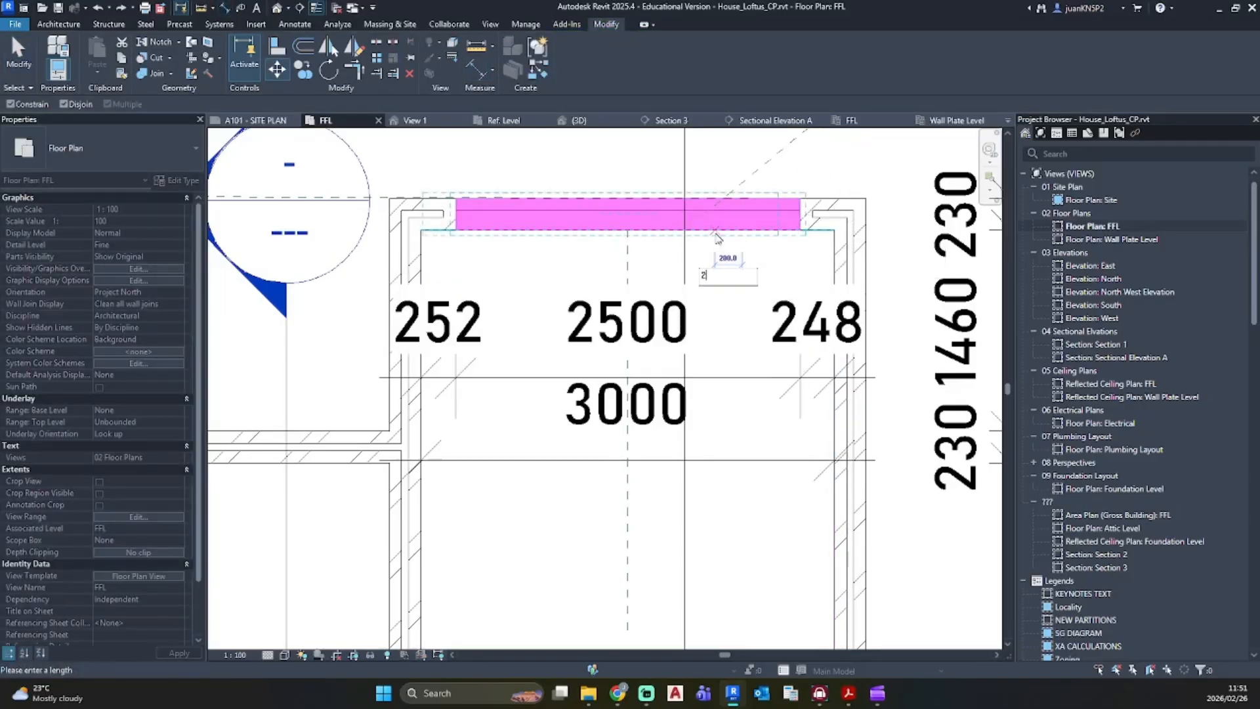
pyautogui.press('Return')
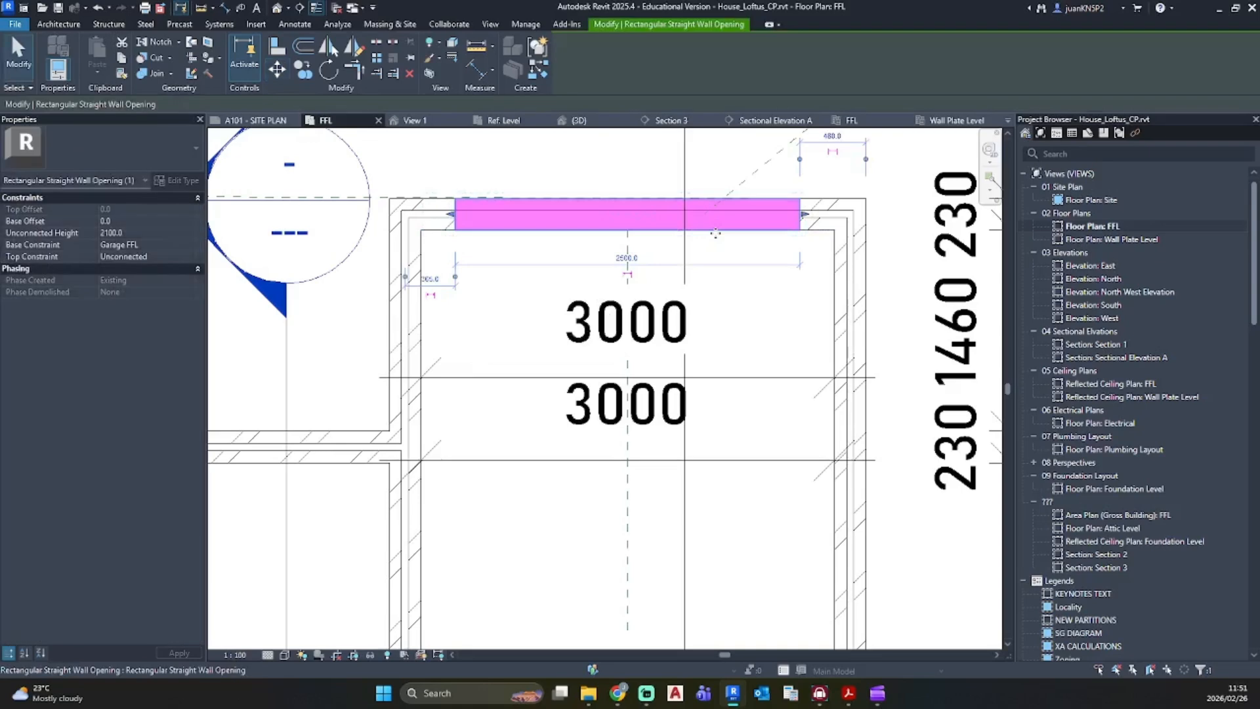
# Step: Check the opening's side gaps by adding witness lines at both jambs to the upper 3000 dimension
pyautogui.click(742, 362)
pyautogui.click(730, 59)
pyautogui.click(800, 224)
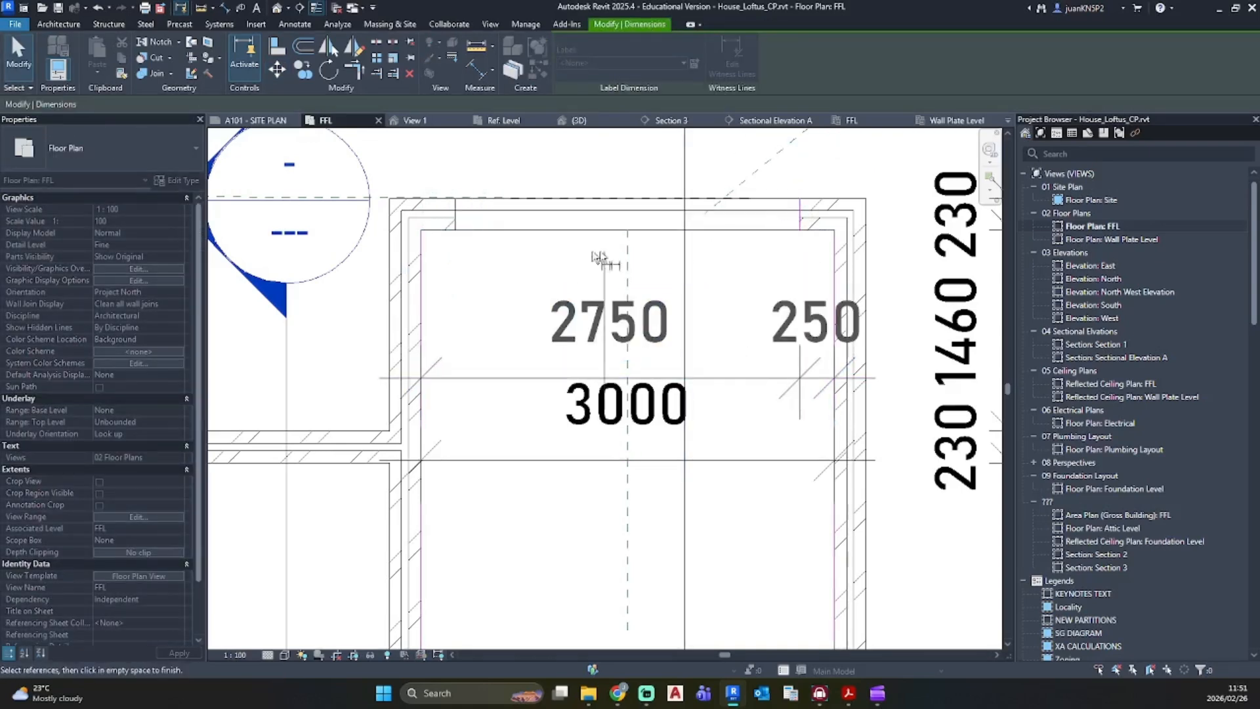
pyautogui.click(454, 221)
pyautogui.press('Escape')
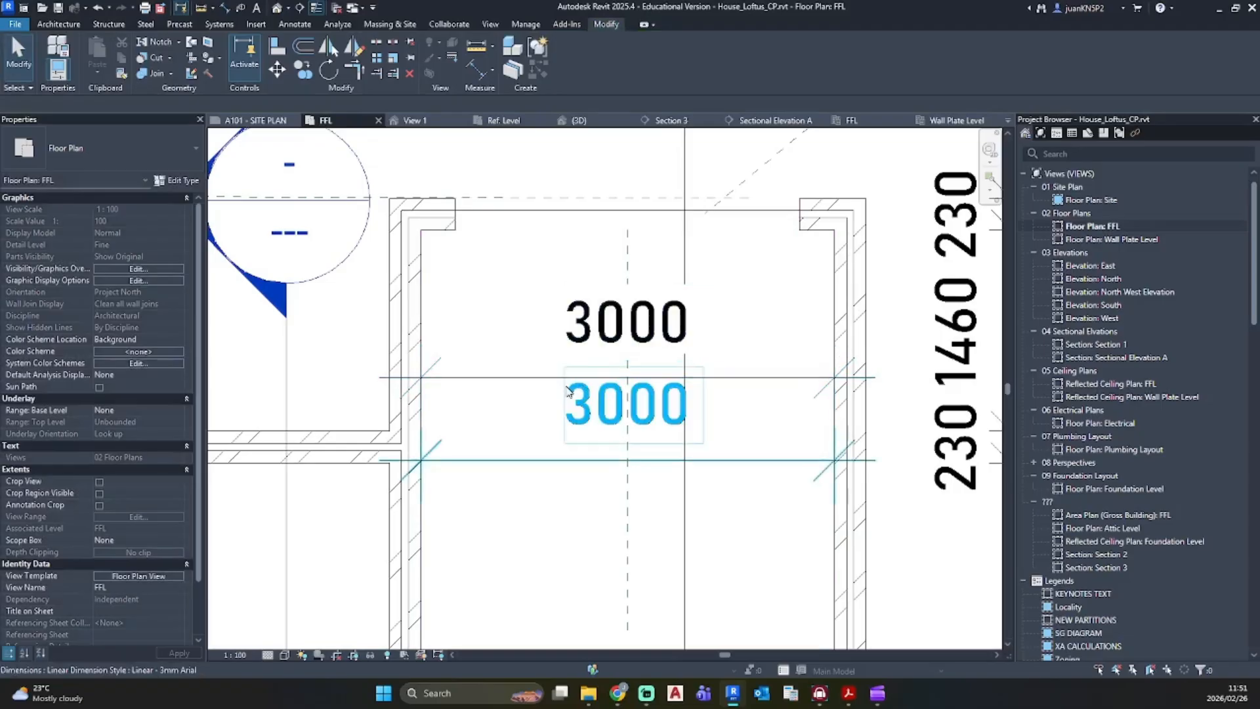
# Step: Delete the upper 3000 dimension inside the garage
pyautogui.click(537, 382)
pyautogui.press('Delete')
pyautogui.scroll(-3, 614, 302)
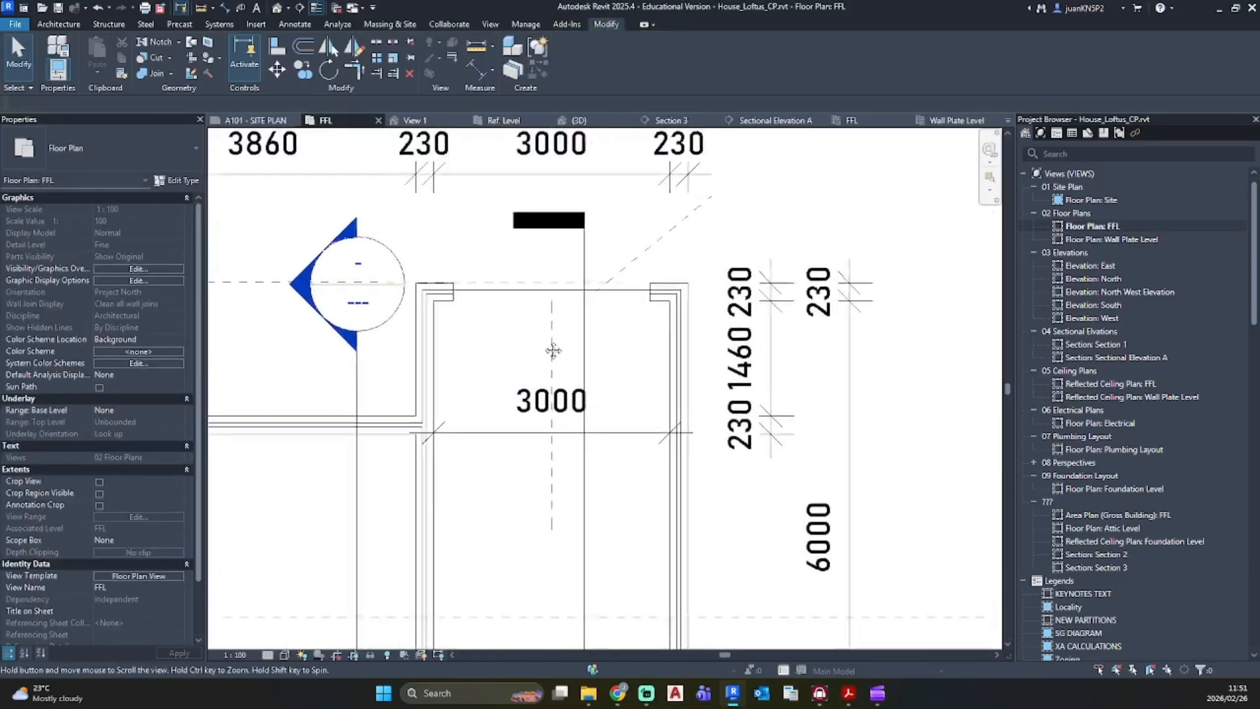
pyautogui.click(63, 27)
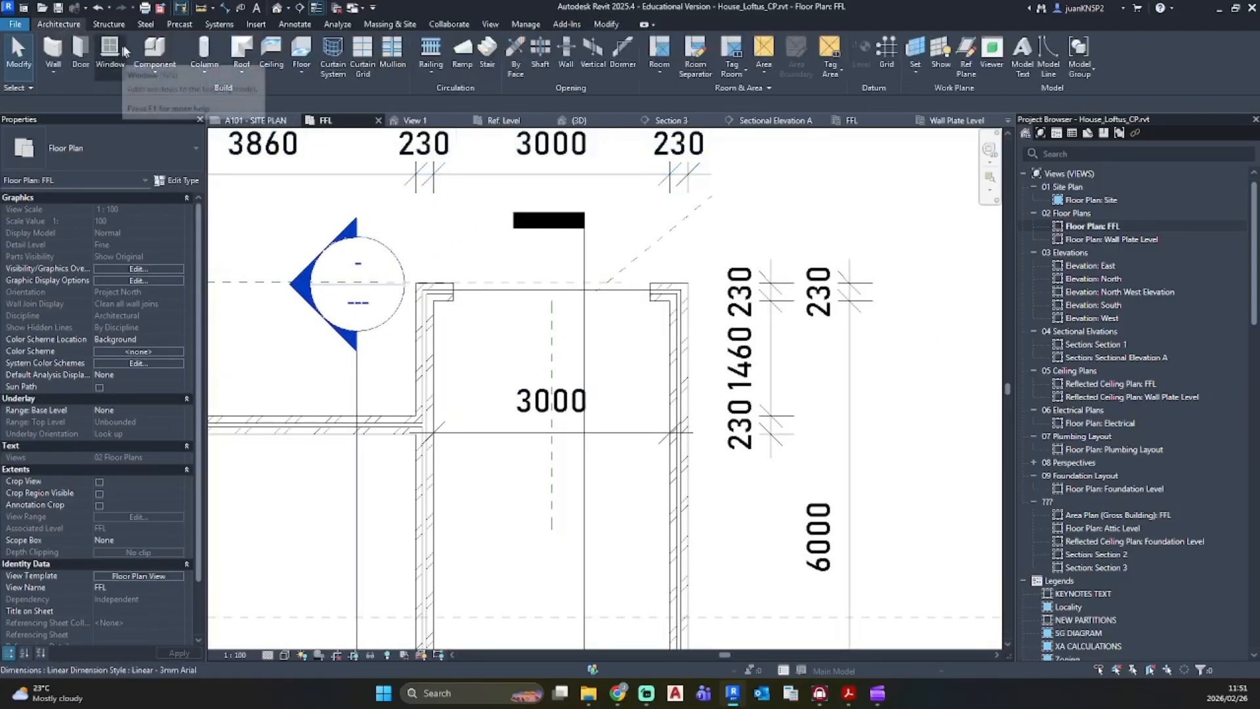
pyautogui.click(121, 54)
pyautogui.click(99, 164)
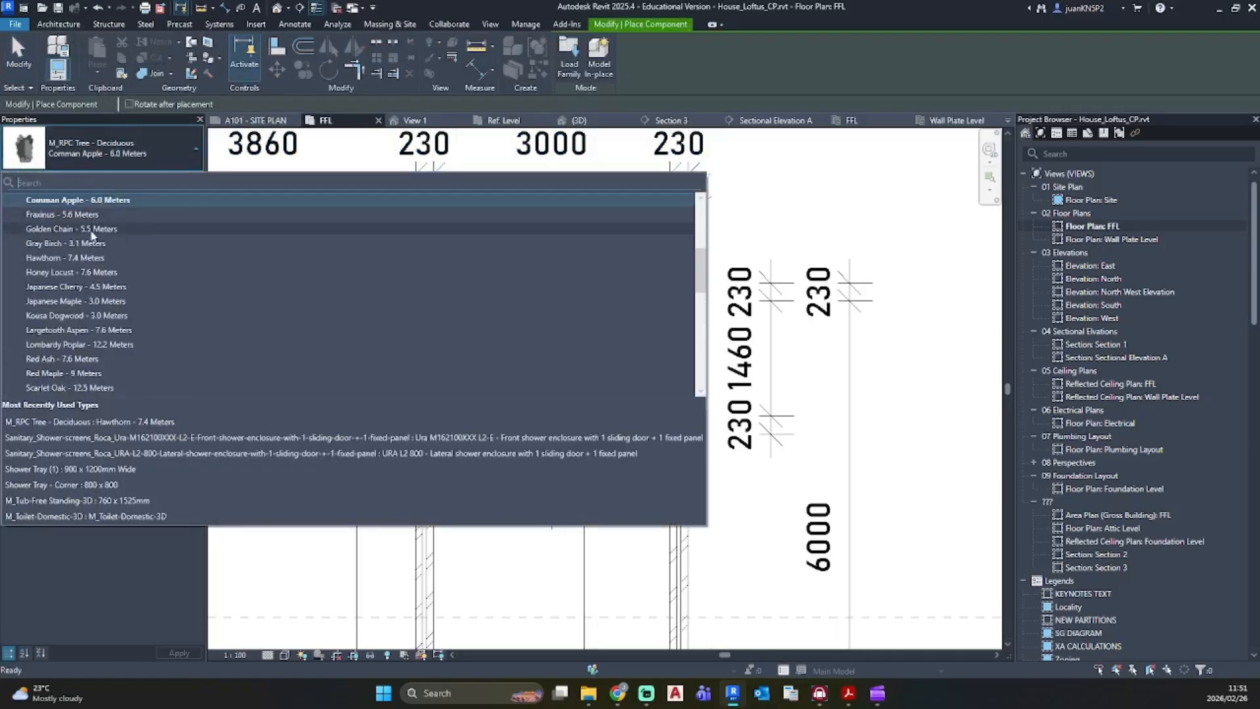
pyautogui.scroll(-5, 97, 261)
pyautogui.scroll(10, 115, 293)
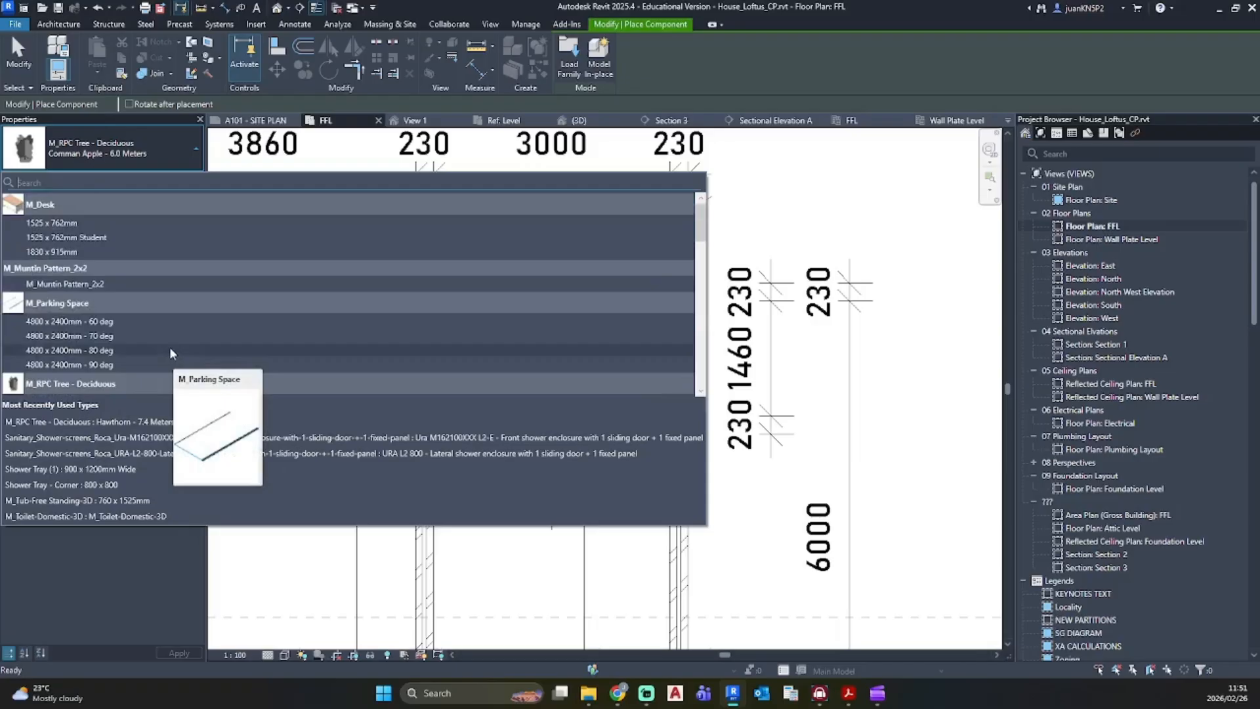
pyautogui.click(72, 109)
pyautogui.press('Escape')
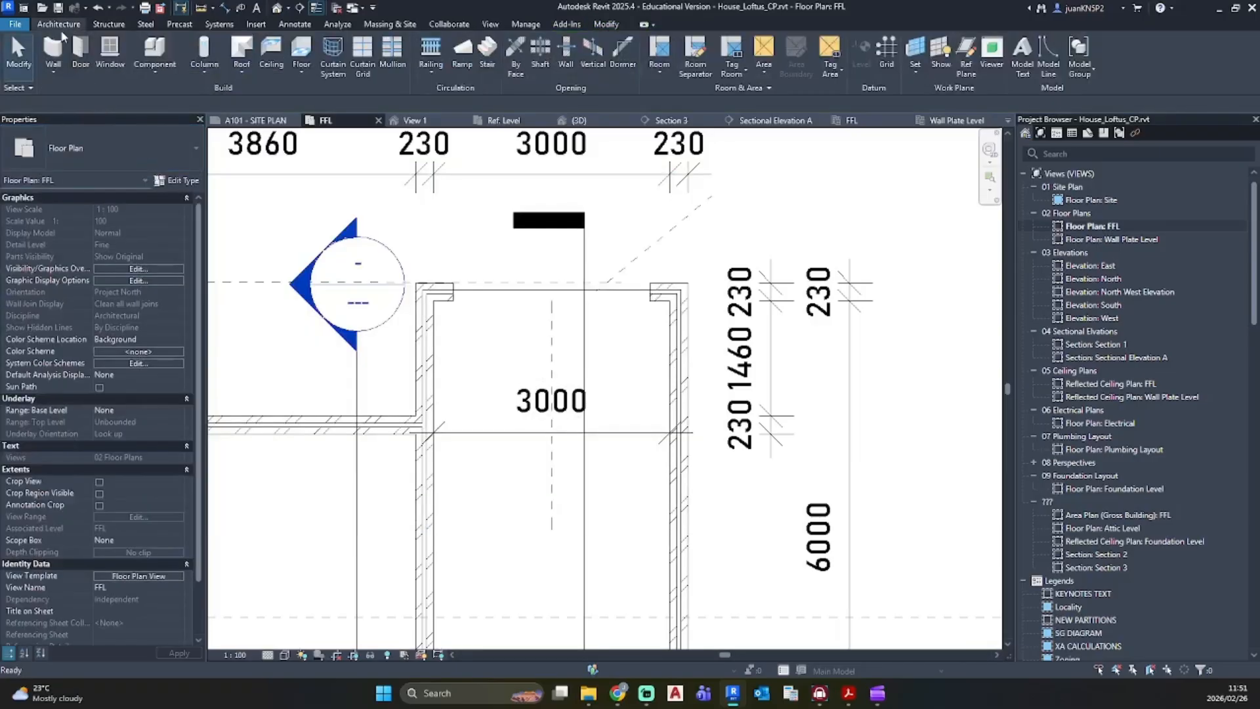
# Step: Place the HYDRO_Rollershutter garage door, type 4200W 5000H, centred in the garage's end-wall opening
pyautogui.click(80, 49)
pyautogui.scroll(3, 622, 295)
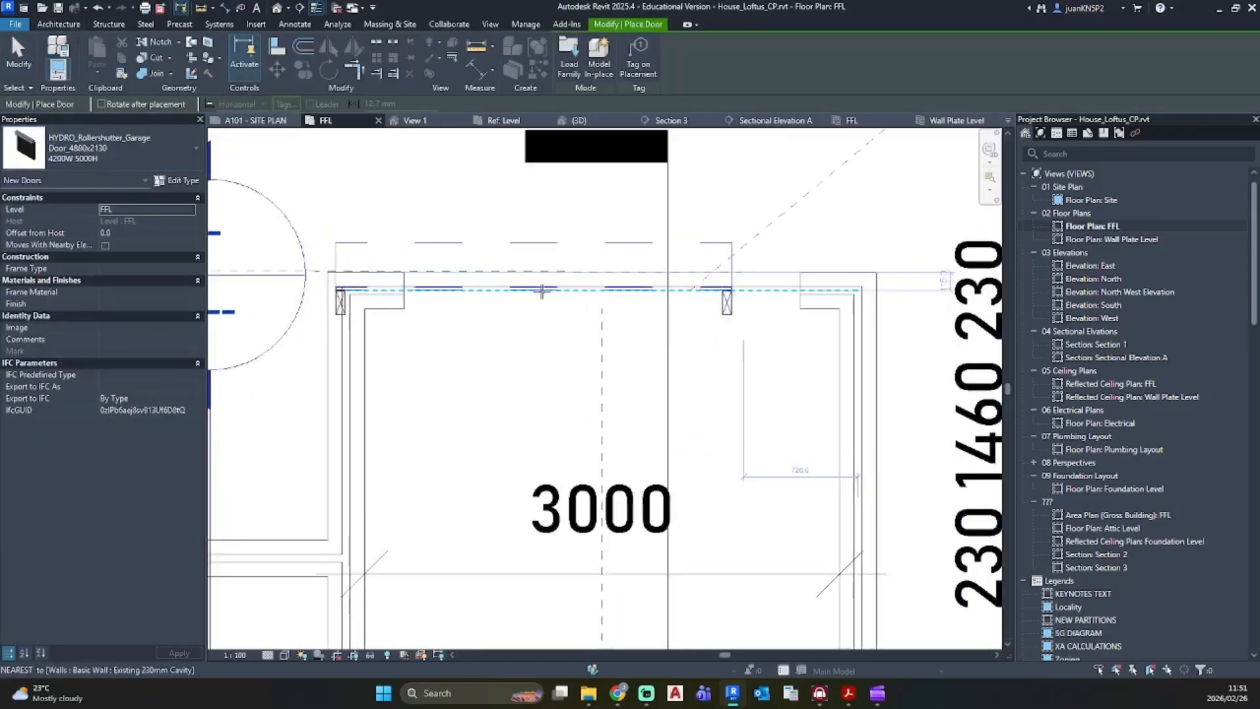
pyautogui.scroll(2, 617, 298)
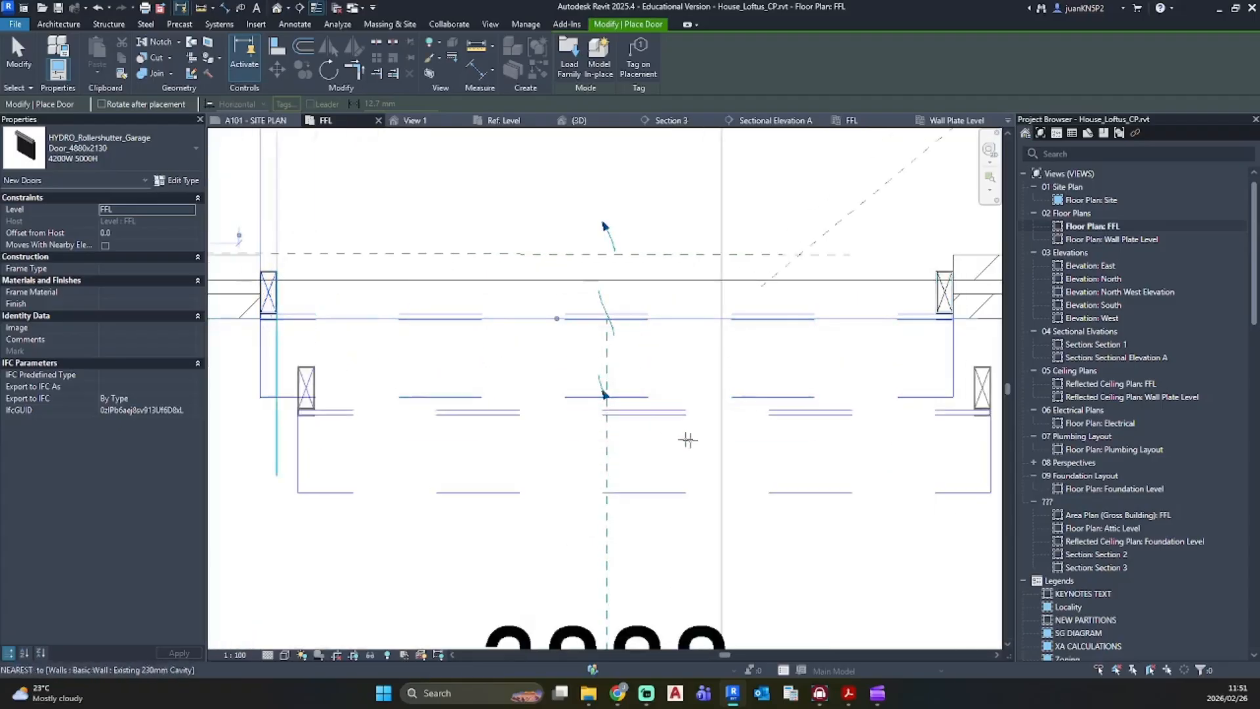
pyautogui.press('Escape')
pyautogui.press('Escape')
# Step: In Section 3, set the roller shutter door's level to Garage FFL
pyautogui.doubleClick(1116, 567)
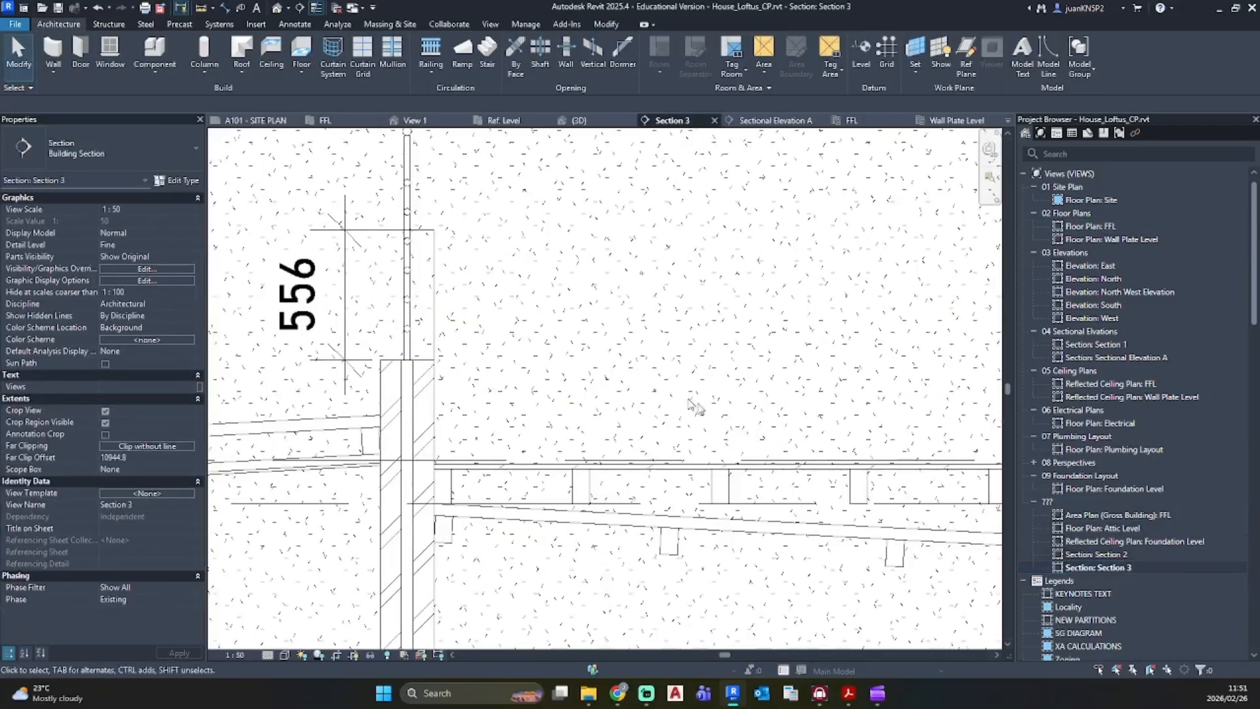
pyautogui.scroll(-4, 514, 351)
pyautogui.scroll(4, 669, 379)
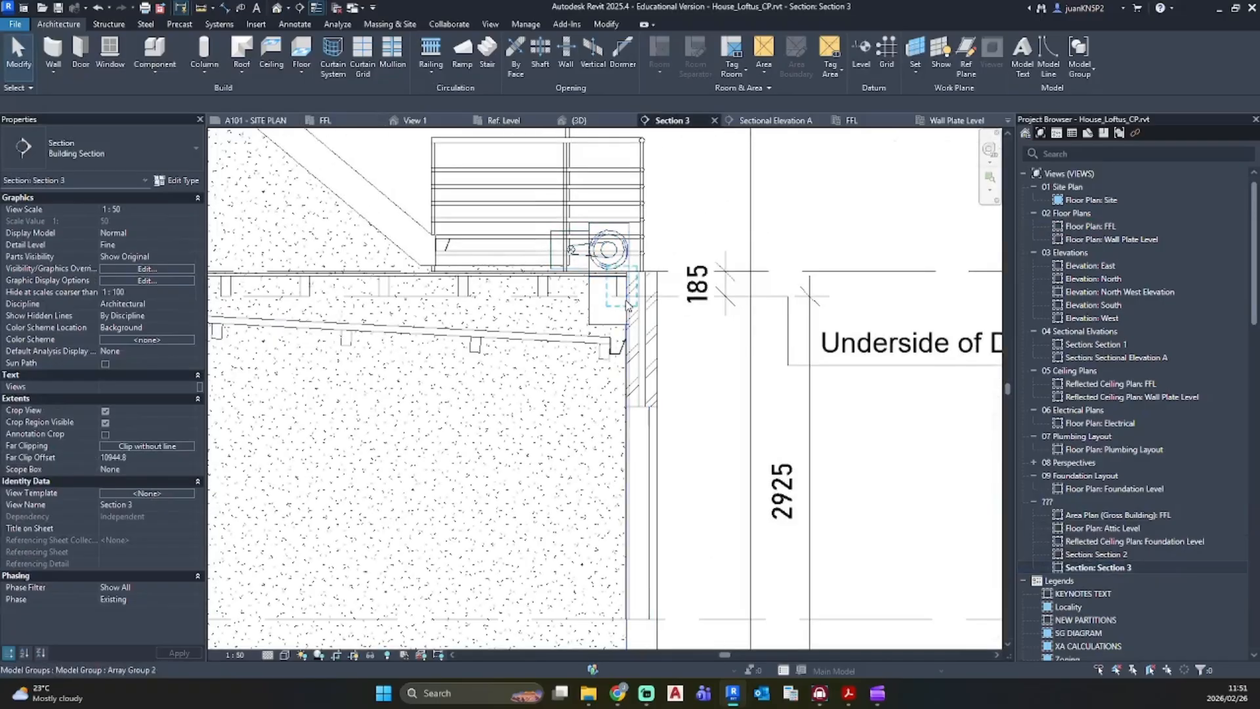
pyautogui.click(597, 295)
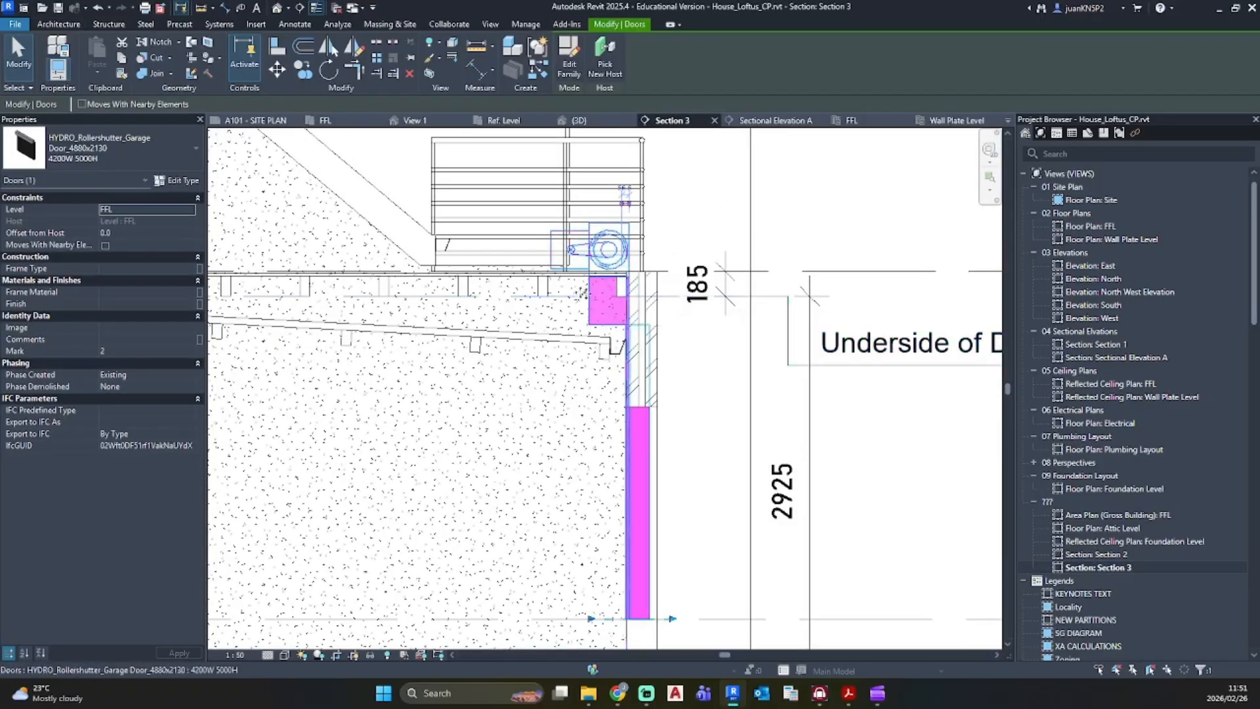
pyautogui.click(189, 209)
pyautogui.click(131, 241)
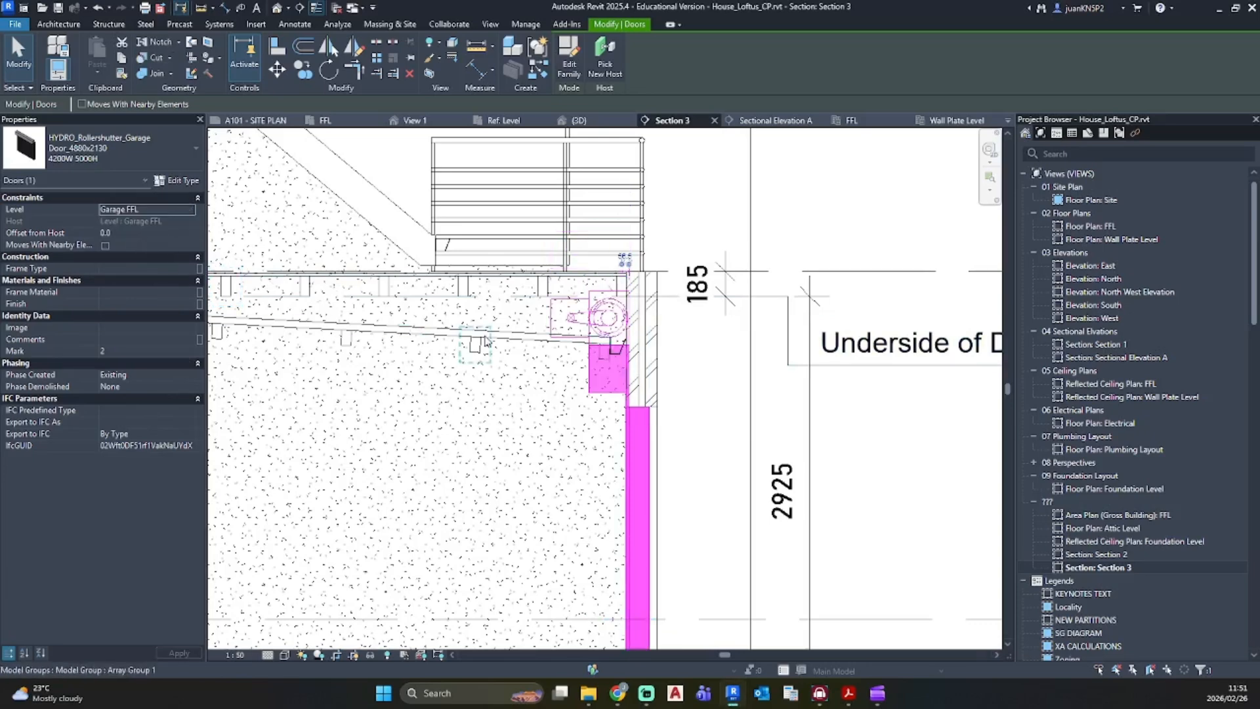
pyautogui.scroll(-2, 604, 273)
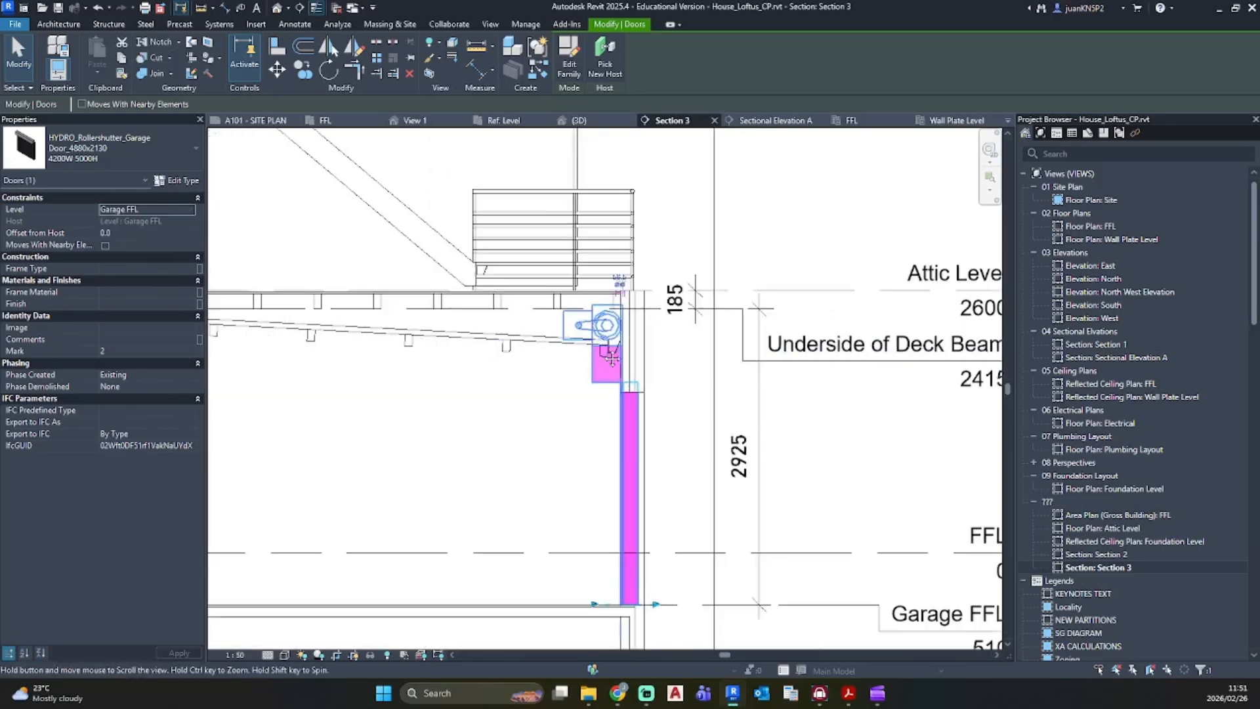
# Step: Open the roller shutter door's family for editing and delete the Roller Door Section model group above the shutter box
pyautogui.click(568, 53)
pyautogui.click(736, 231)
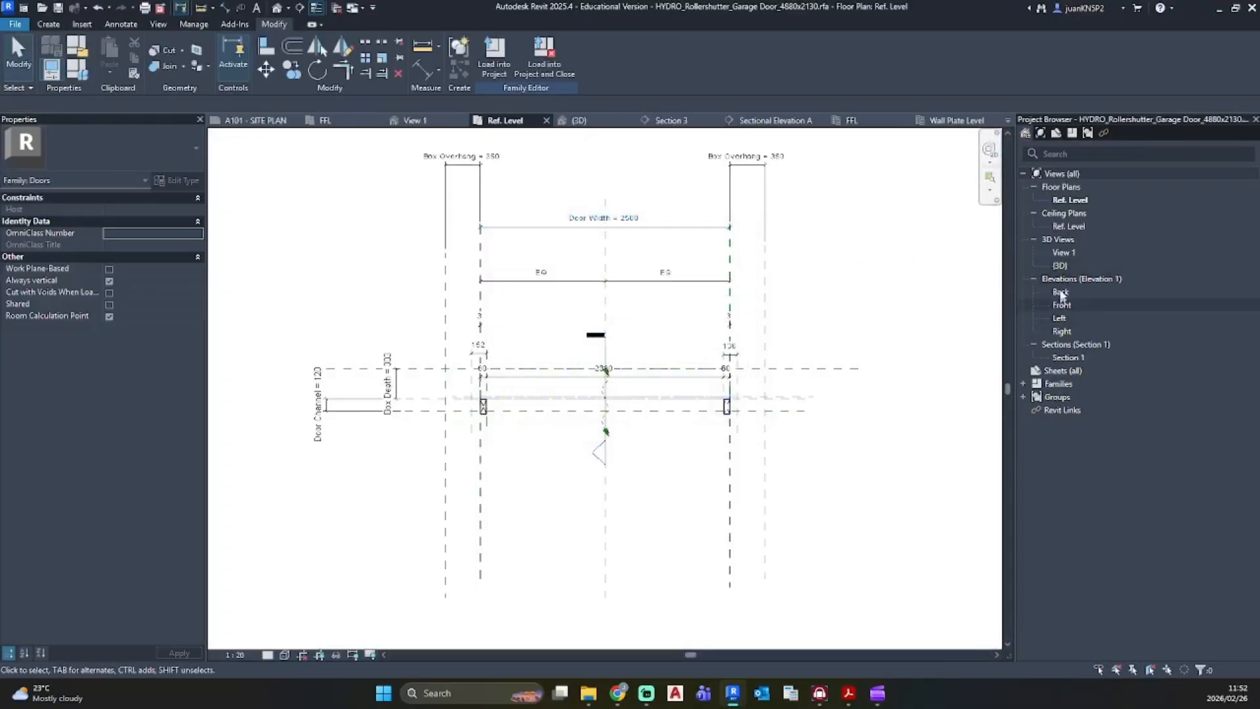
pyautogui.click(276, 8)
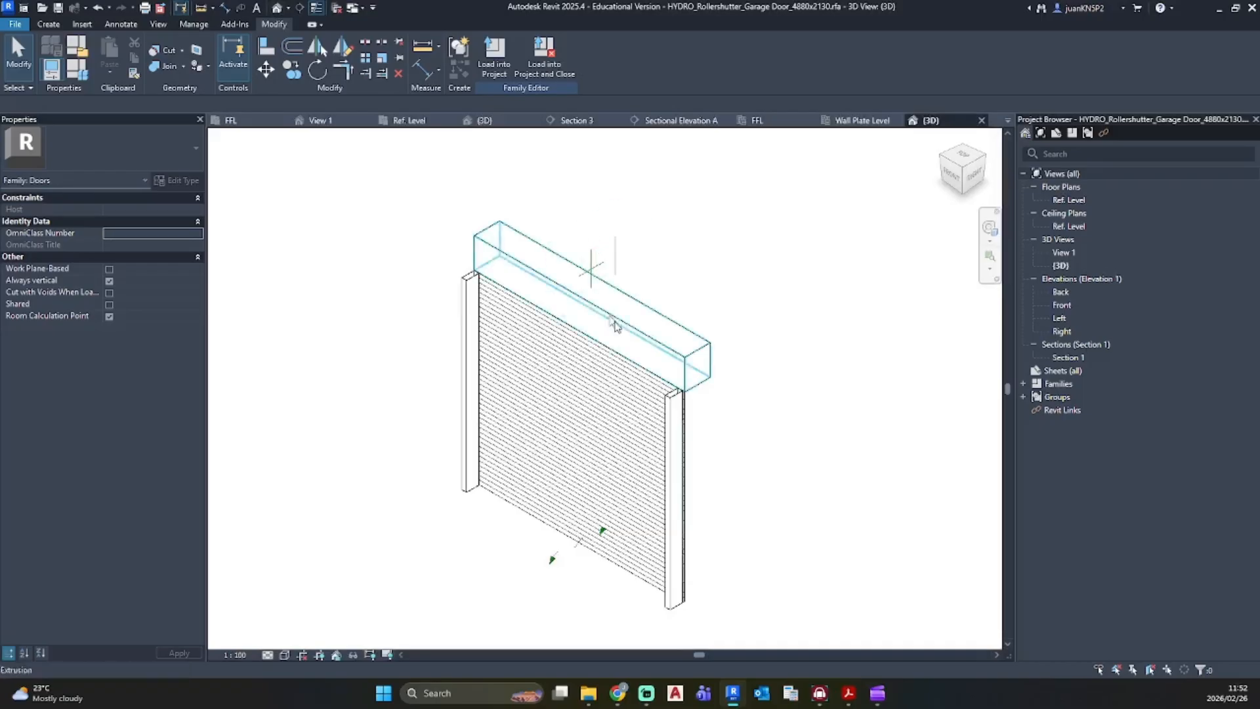
pyautogui.click(616, 258)
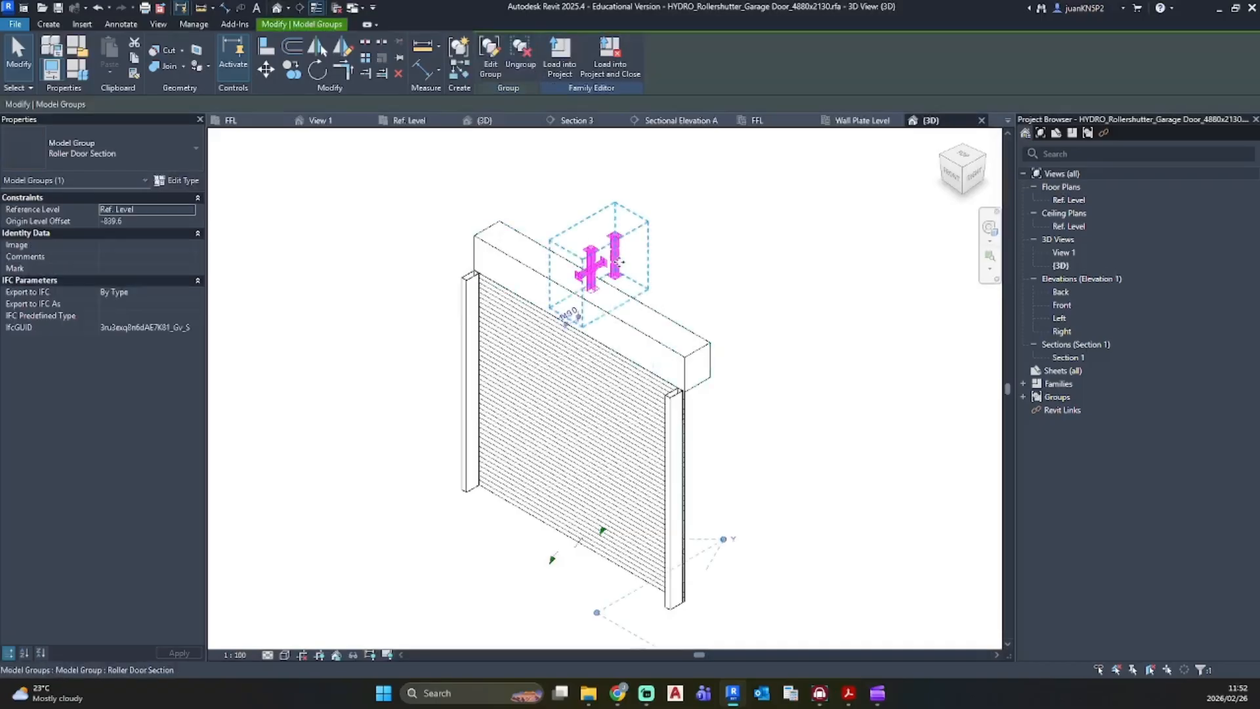
pyautogui.press('Delete')
# Step: Check the door family in its Left elevation and load it back into the House_Loftus_CP project
pyautogui.click(1058, 317)
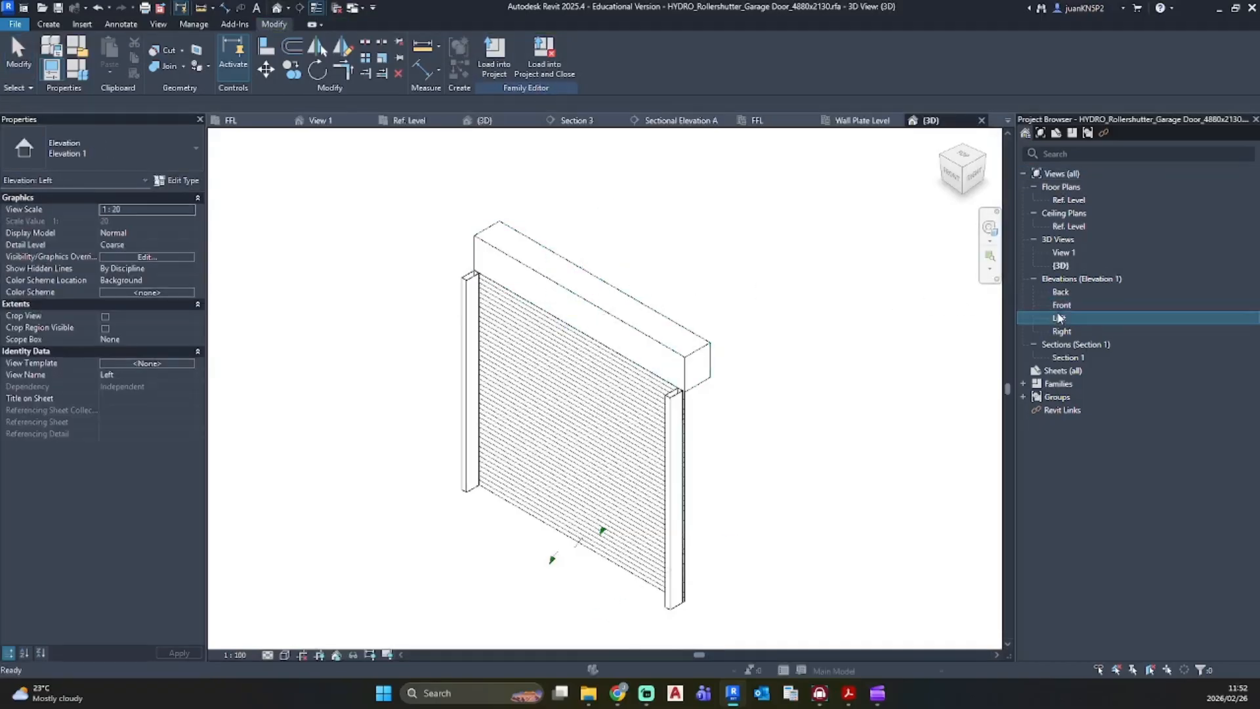
pyautogui.doubleClick(1059, 317)
pyautogui.scroll(5, 555, 353)
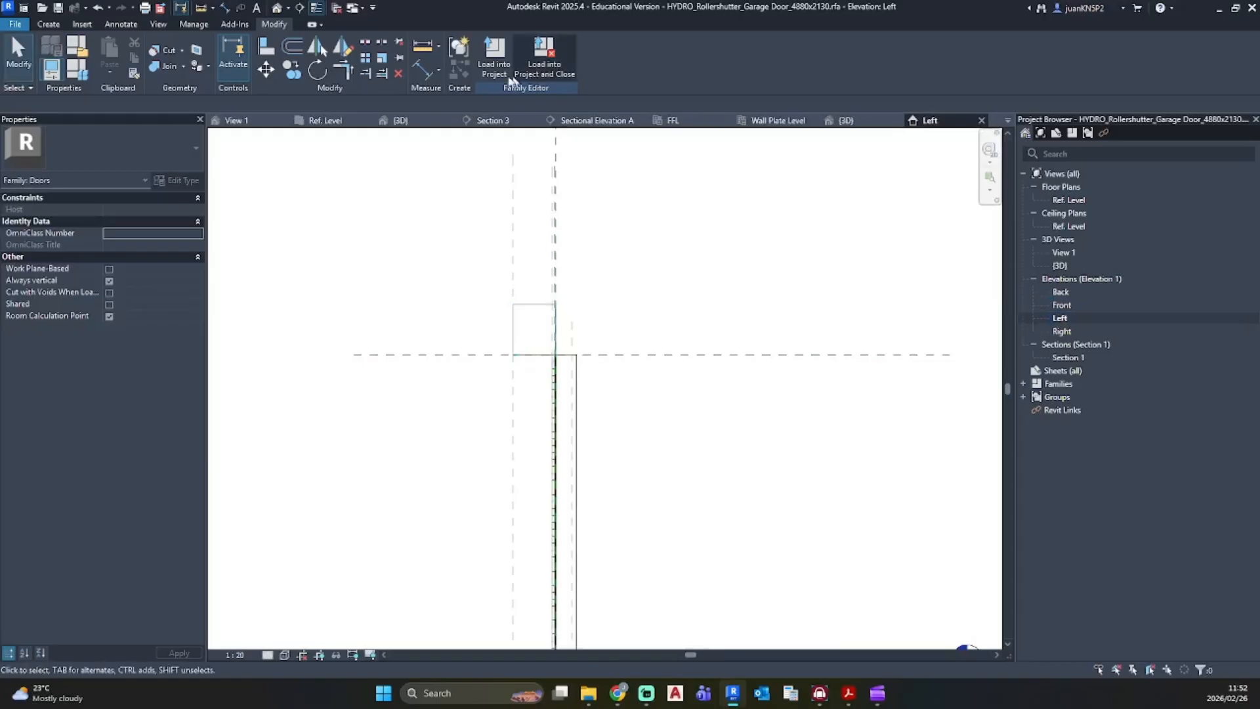
pyautogui.click(510, 78)
pyautogui.click(630, 338)
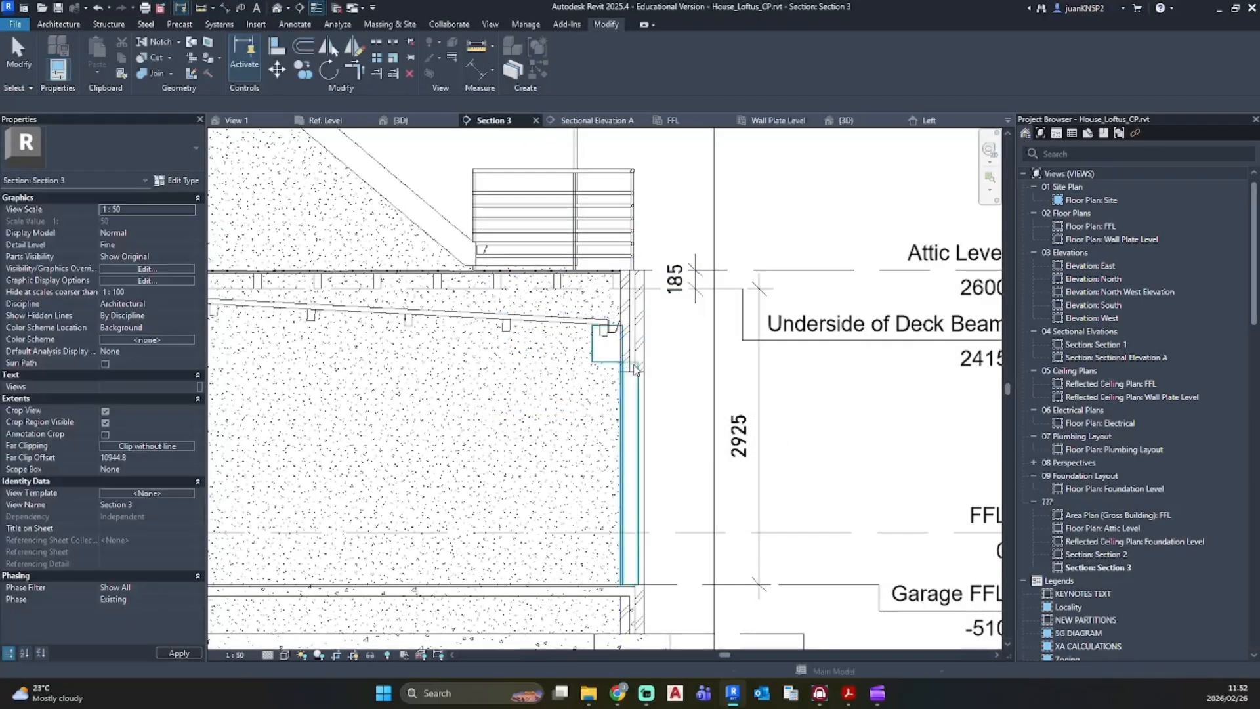
# Step: Set the roller shutter door type's Height to 2100 mm and check the door head against the wall opening
pyautogui.scroll(5, 635, 369)
pyautogui.moveTo(635, 368); pyautogui.dragTo(542, 186, button='middle')
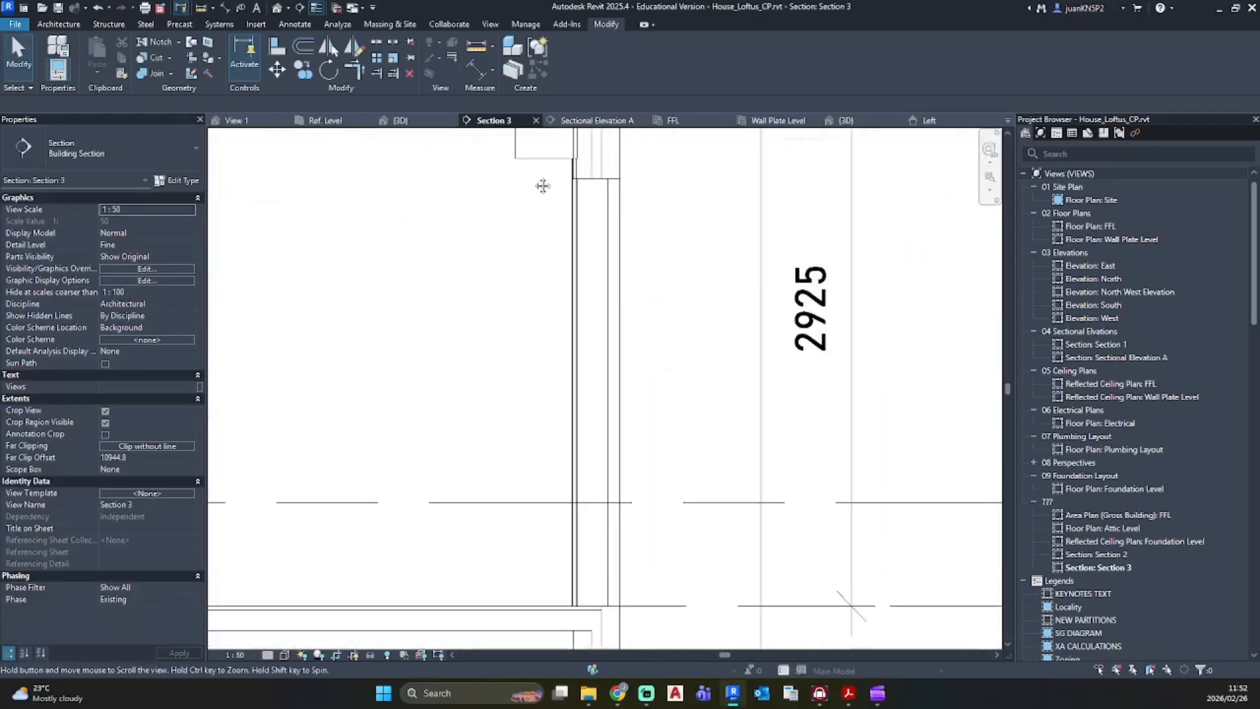
pyautogui.click(546, 158)
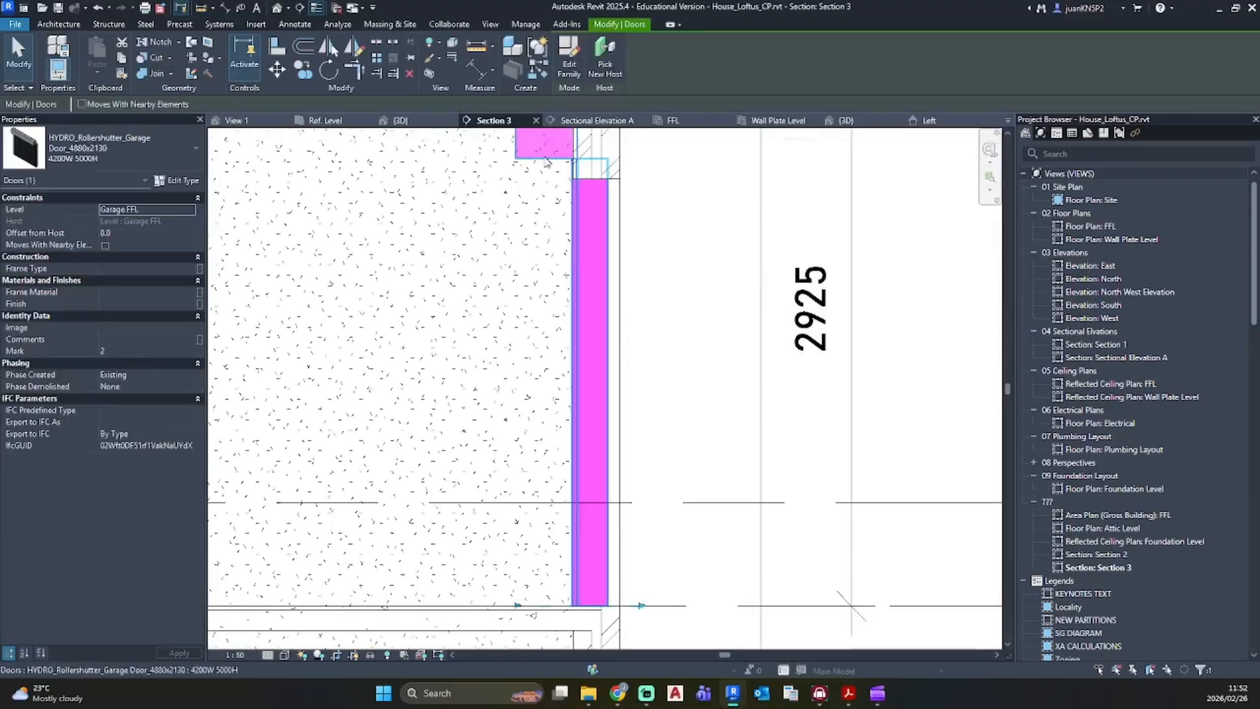
pyautogui.click(178, 182)
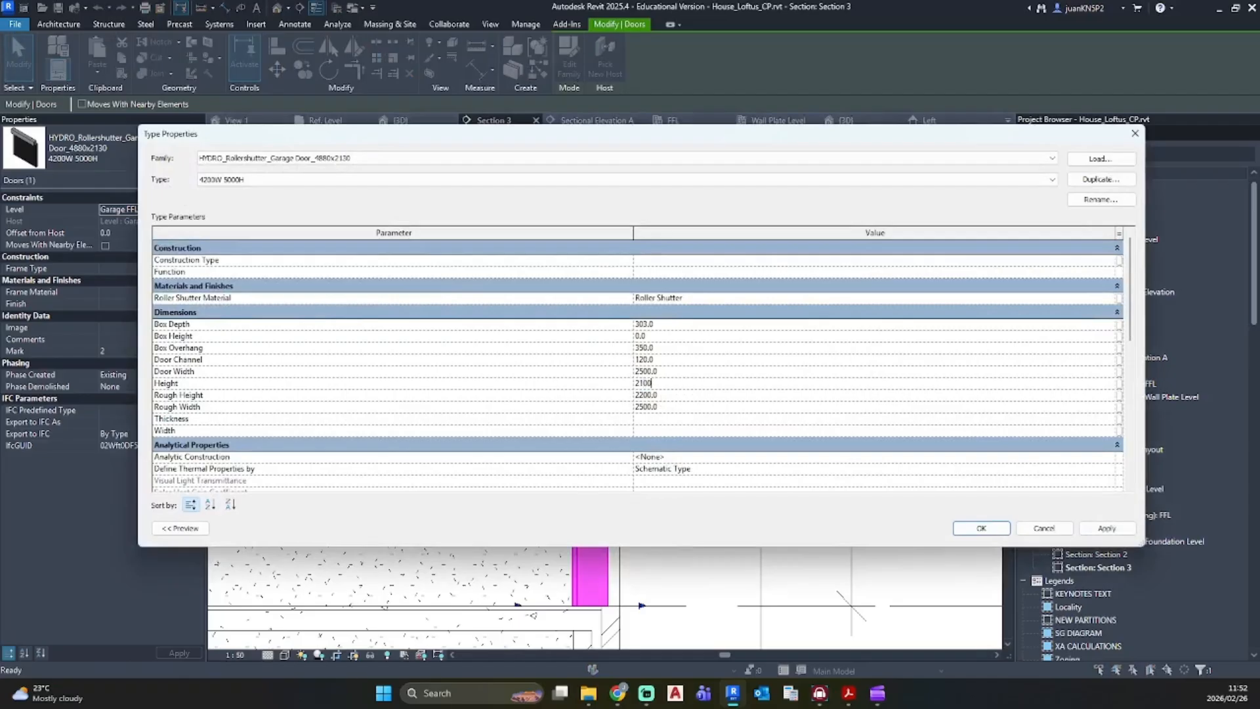
pyautogui.click(973, 527)
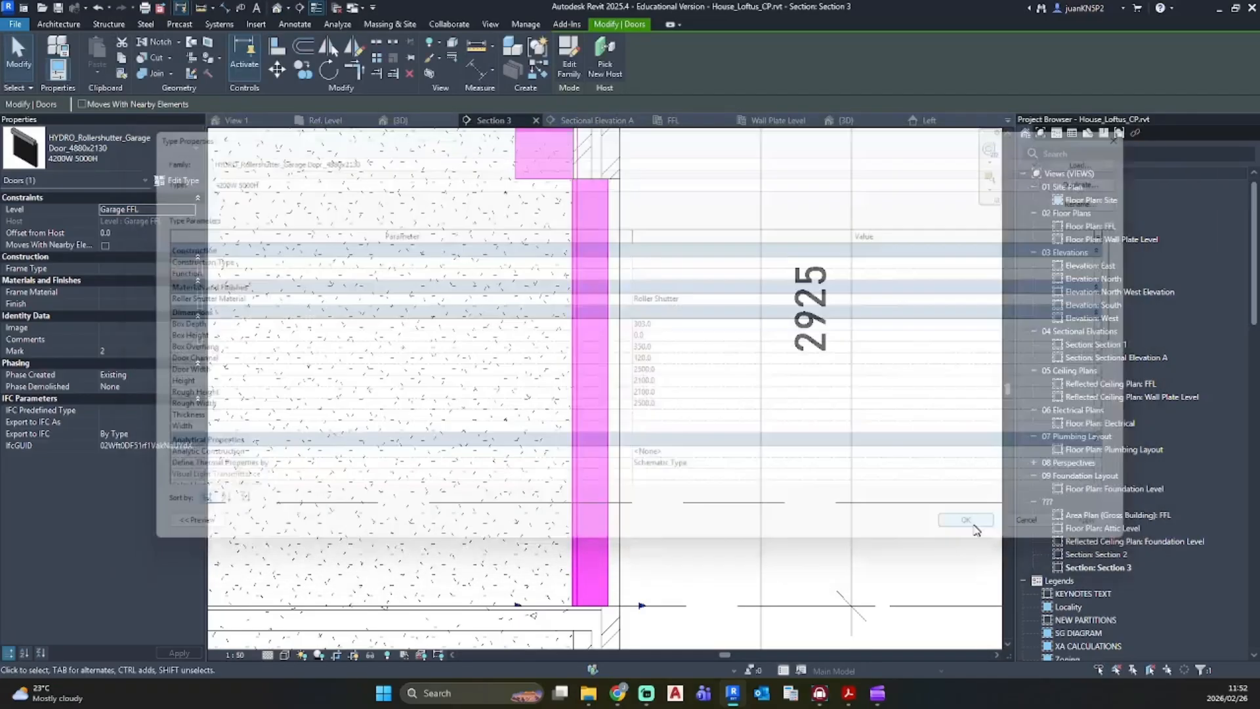
pyautogui.moveTo(558, 221); pyautogui.dragTo(579, 388, button='middle')
pyautogui.scroll(3, 549, 311)
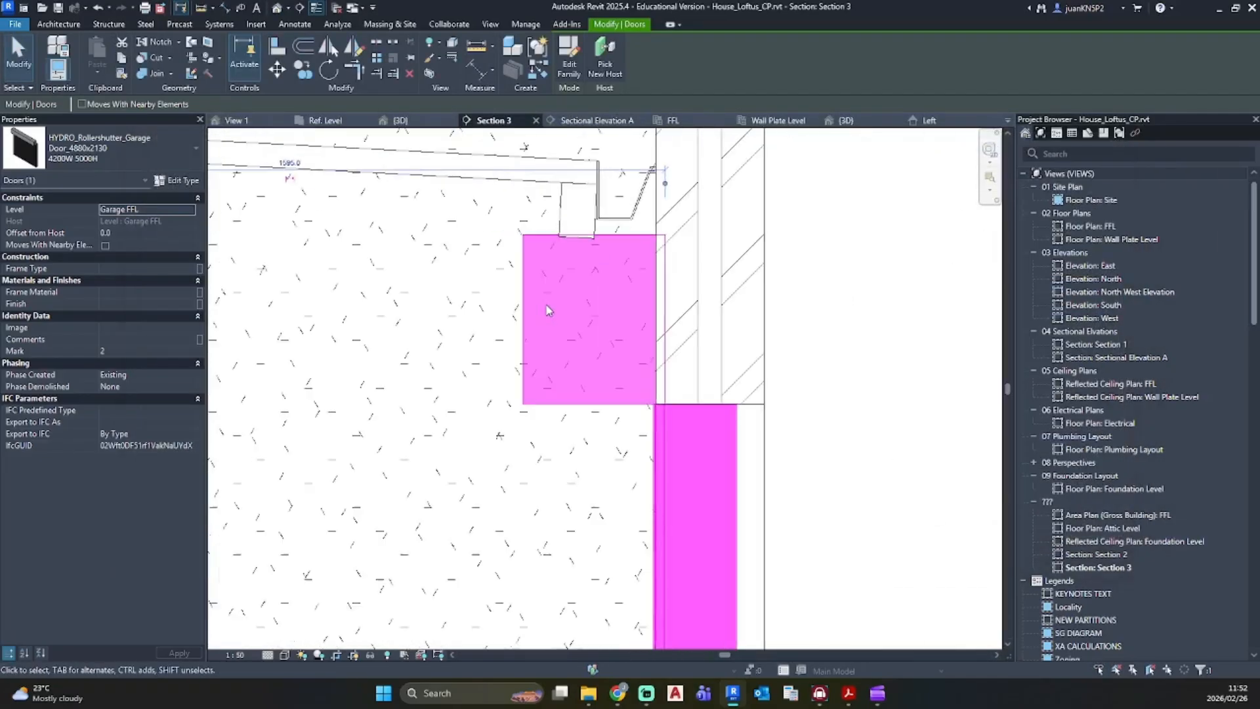
pyautogui.scroll(-3, 576, 361)
pyautogui.click(745, 411)
pyautogui.scroll(-4, 735, 412)
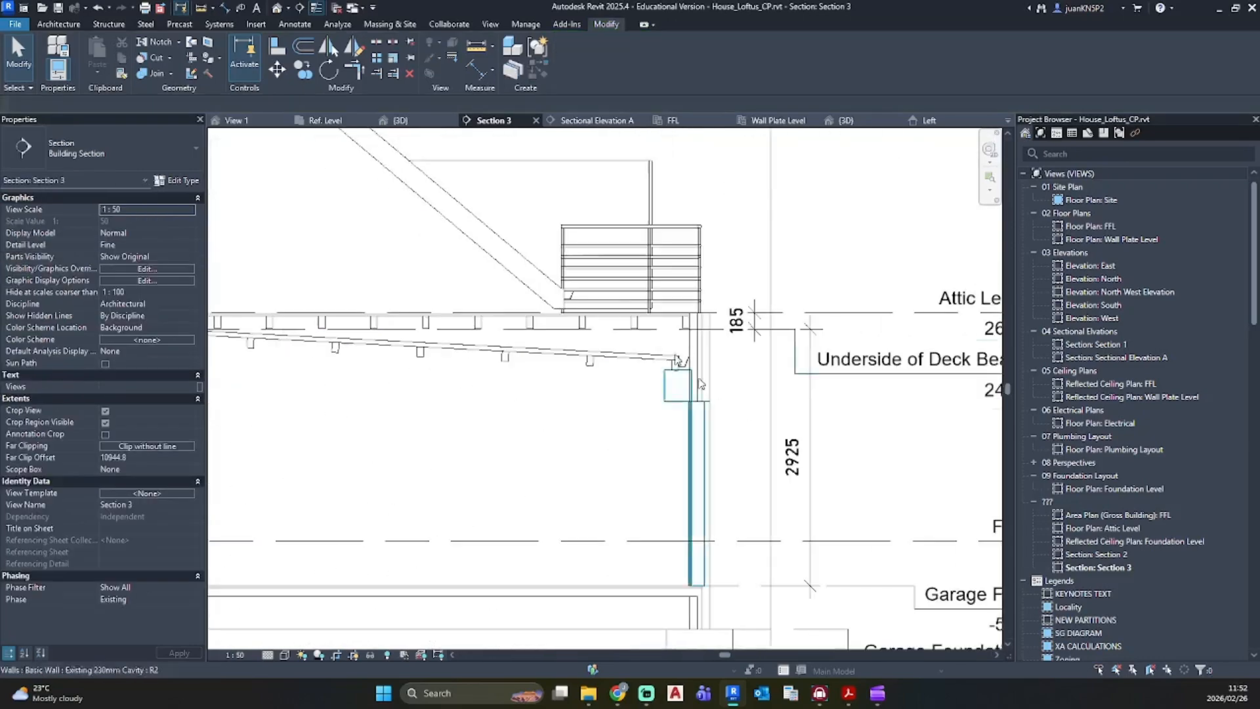
# Step: Examine the house in 3D from several sides, including the garage door, deck railings and foundation walls
pyautogui.click(277, 8)
pyautogui.scroll(-1, 641, 577)
pyautogui.keyDown('shift'); pyautogui.moveTo(653, 591); pyautogui.dragTo(495, 576, button='middle'); pyautogui.keyUp('shift')
pyautogui.keyDown('shift'); pyautogui.moveTo(412, 567); pyautogui.dragTo(671, 620, button='middle'); pyautogui.keyUp('shift')
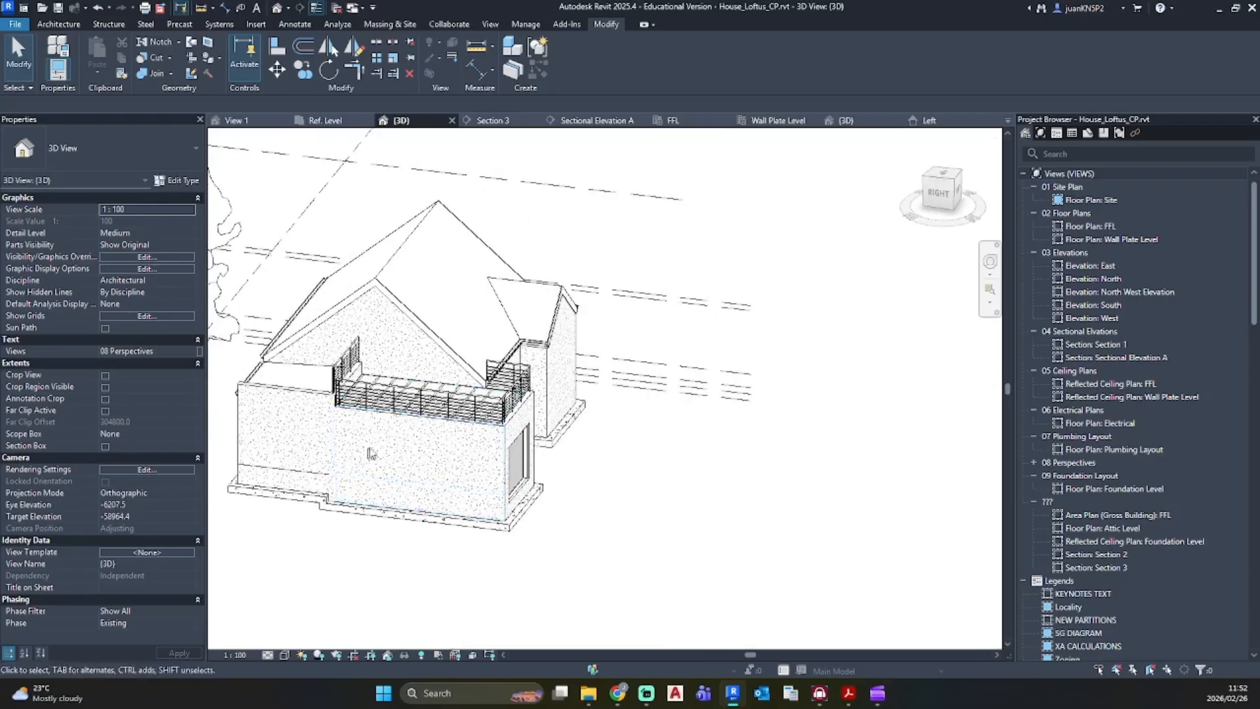
pyautogui.keyDown('shift'); pyautogui.moveTo(514, 487); pyautogui.dragTo(611, 511, button='middle'); pyautogui.keyUp('shift')
pyautogui.click(141, 66)
pyautogui.scroll(3, 433, 438)
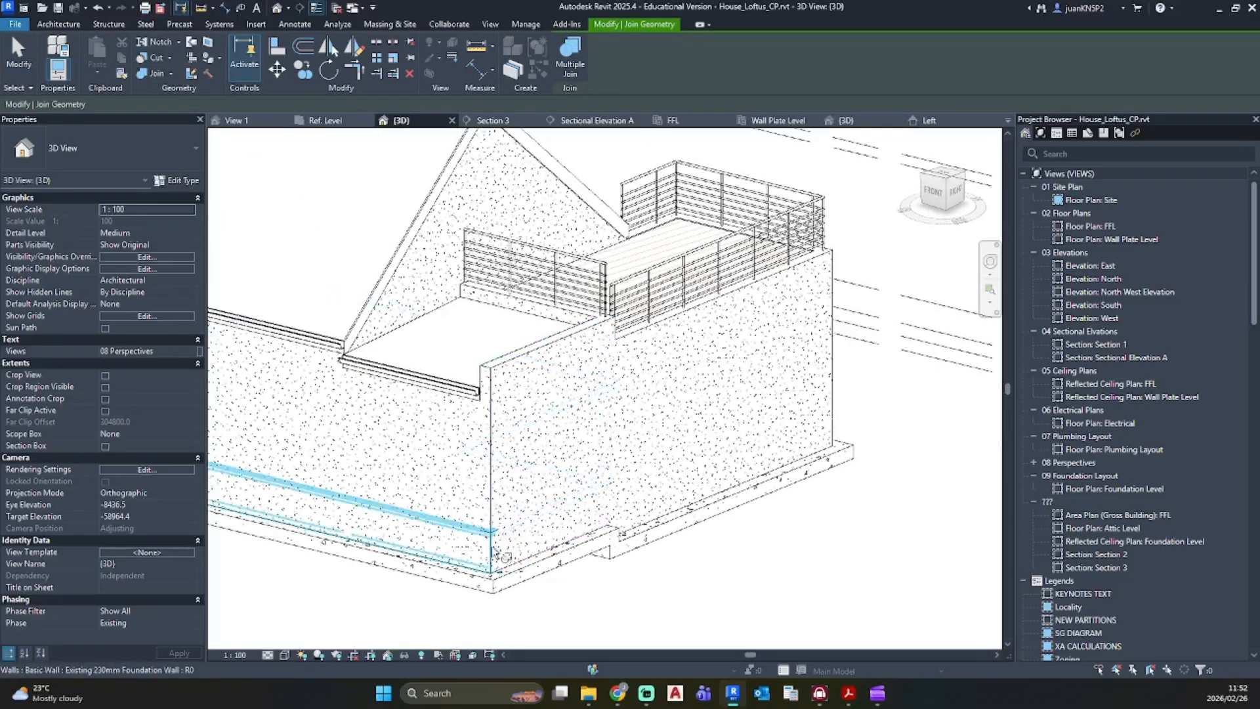
pyautogui.scroll(-3, 799, 503)
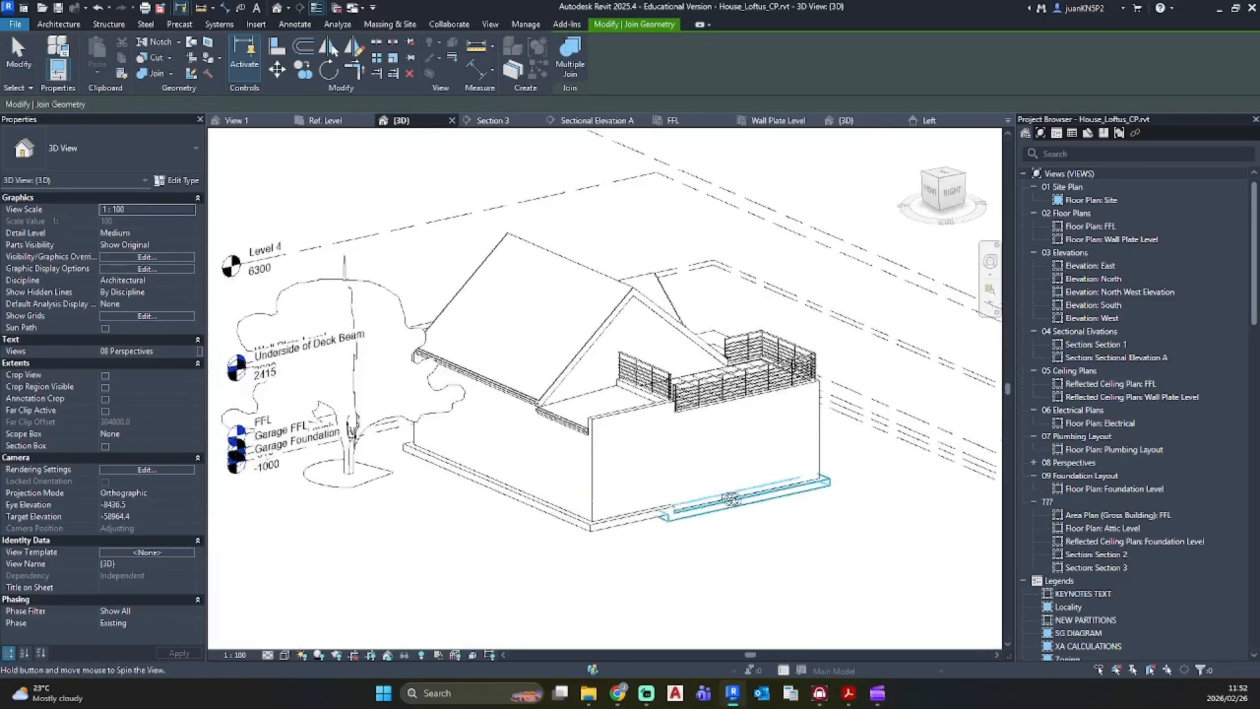
pyautogui.keyDown('shift'); pyautogui.moveTo(730, 499); pyautogui.dragTo(380, 441, button='middle'); pyautogui.keyUp('shift')
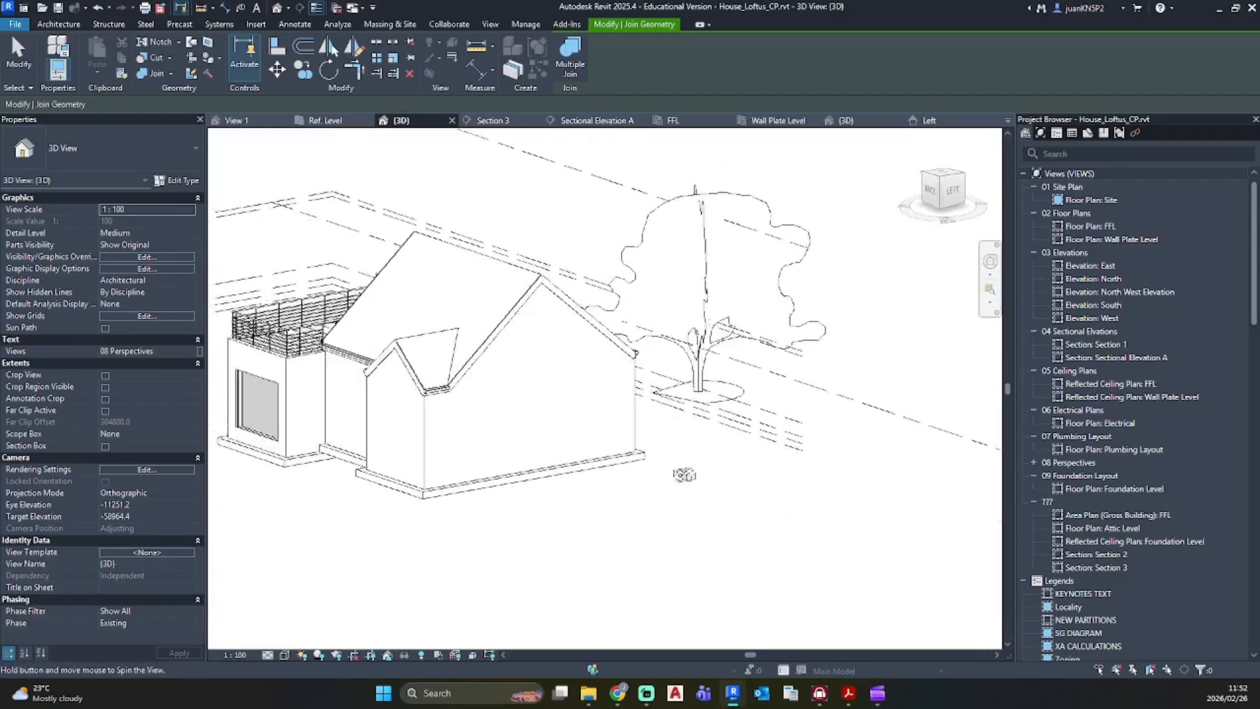
pyautogui.keyDown('shift'); pyautogui.moveTo(736, 459); pyautogui.dragTo(709, 481, button='middle'); pyautogui.keyUp('shift')
pyautogui.moveTo(472, 511); pyautogui.dragTo(714, 530, button='middle')
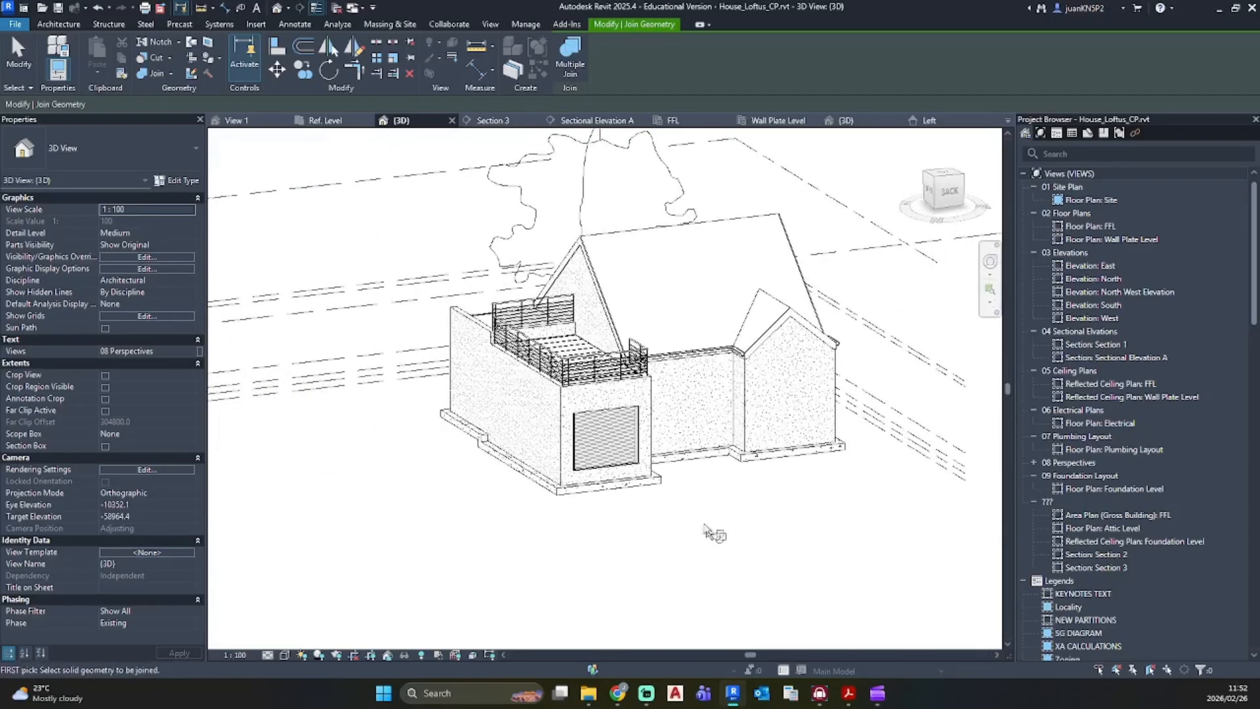
pyautogui.press('Escape')
pyautogui.keyDown('shift'); pyautogui.moveTo(438, 480); pyautogui.dragTo(598, 483, button='middle'); pyautogui.keyUp('shift')
# Step: On the Wall Plate Level plan, place an M_Single-Flush 0915 x 2134mm door in the wall between the house and the garage deck
pyautogui.doubleClick(1092, 239)
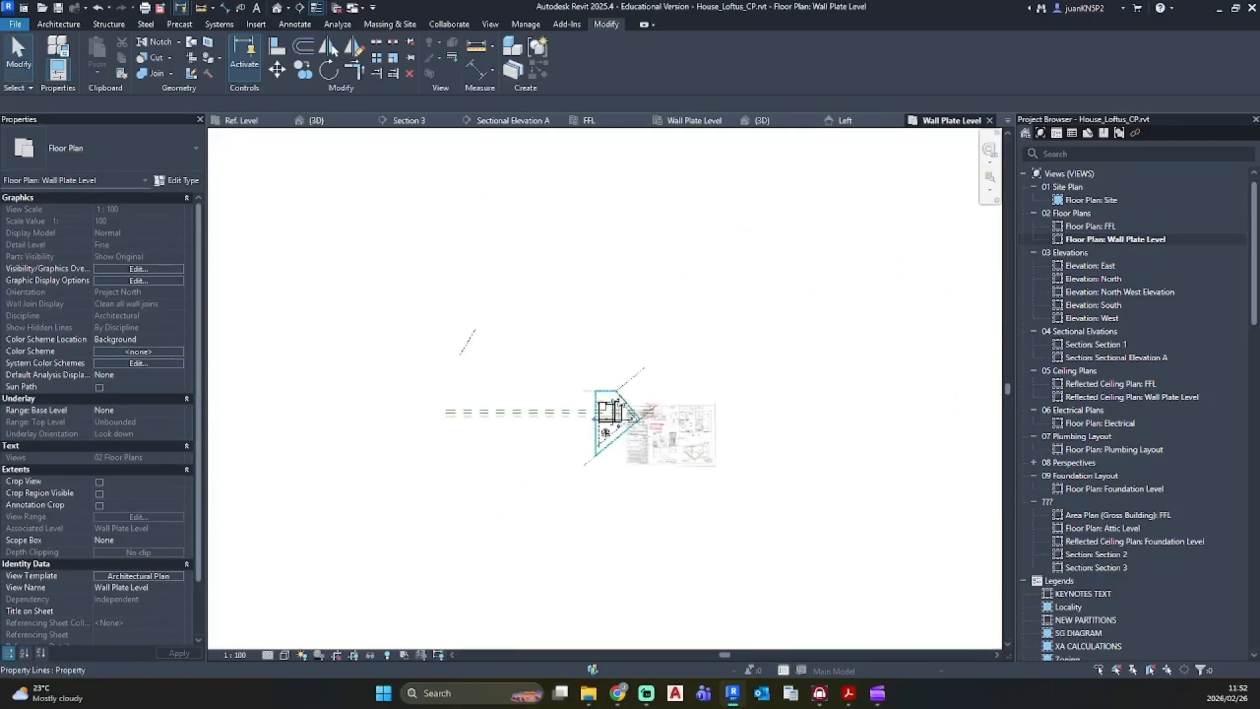
pyautogui.scroll(10, 605, 432)
pyautogui.moveTo(732, 467); pyautogui.dragTo(713, 458, button='middle')
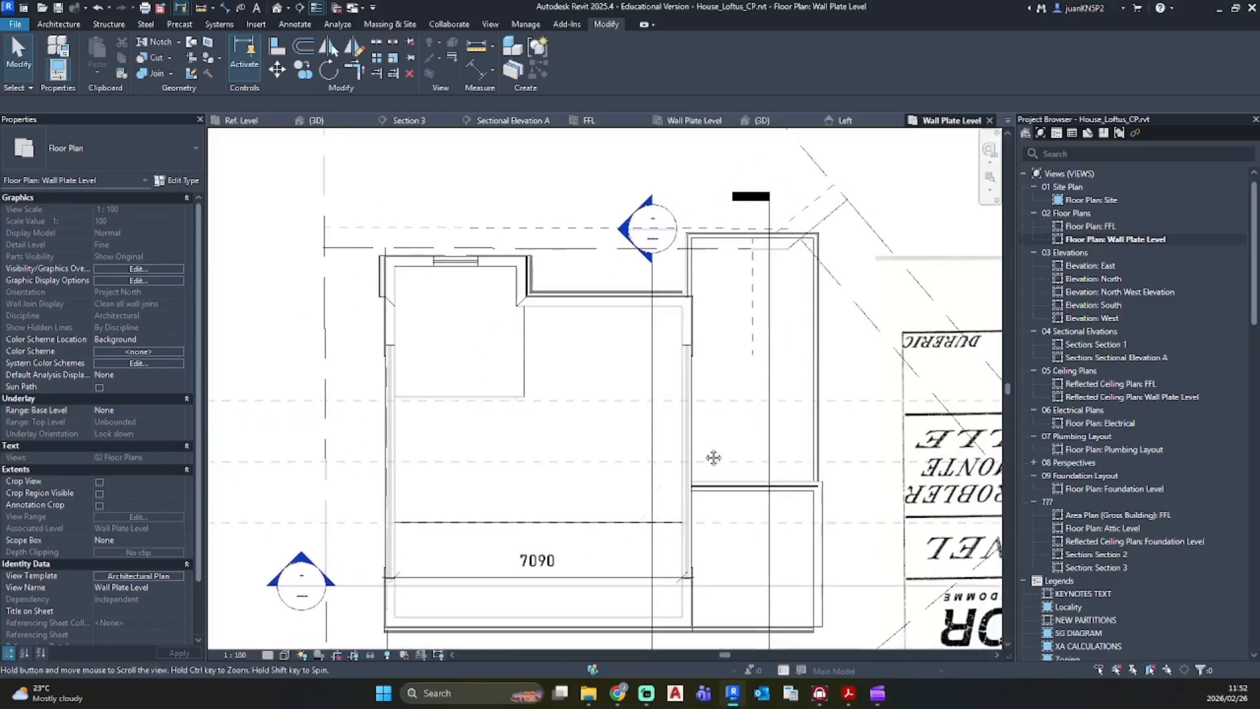
pyautogui.scroll(1, 714, 458)
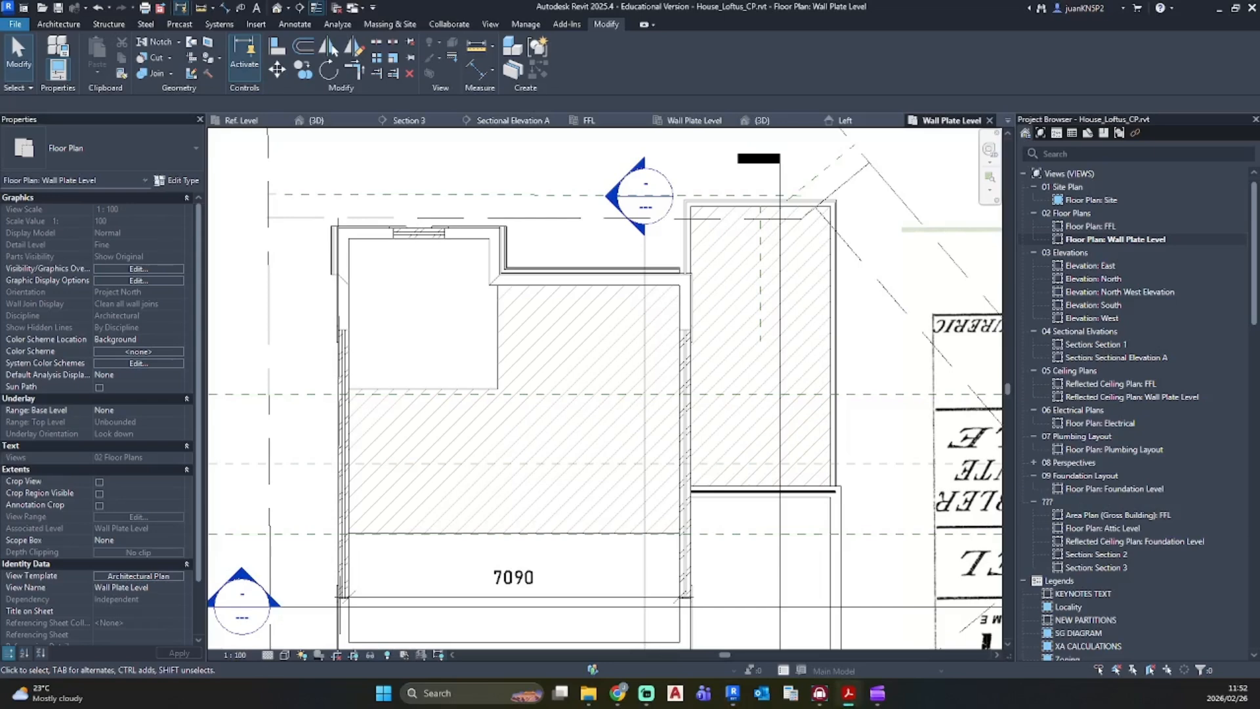
pyautogui.click(80, 26)
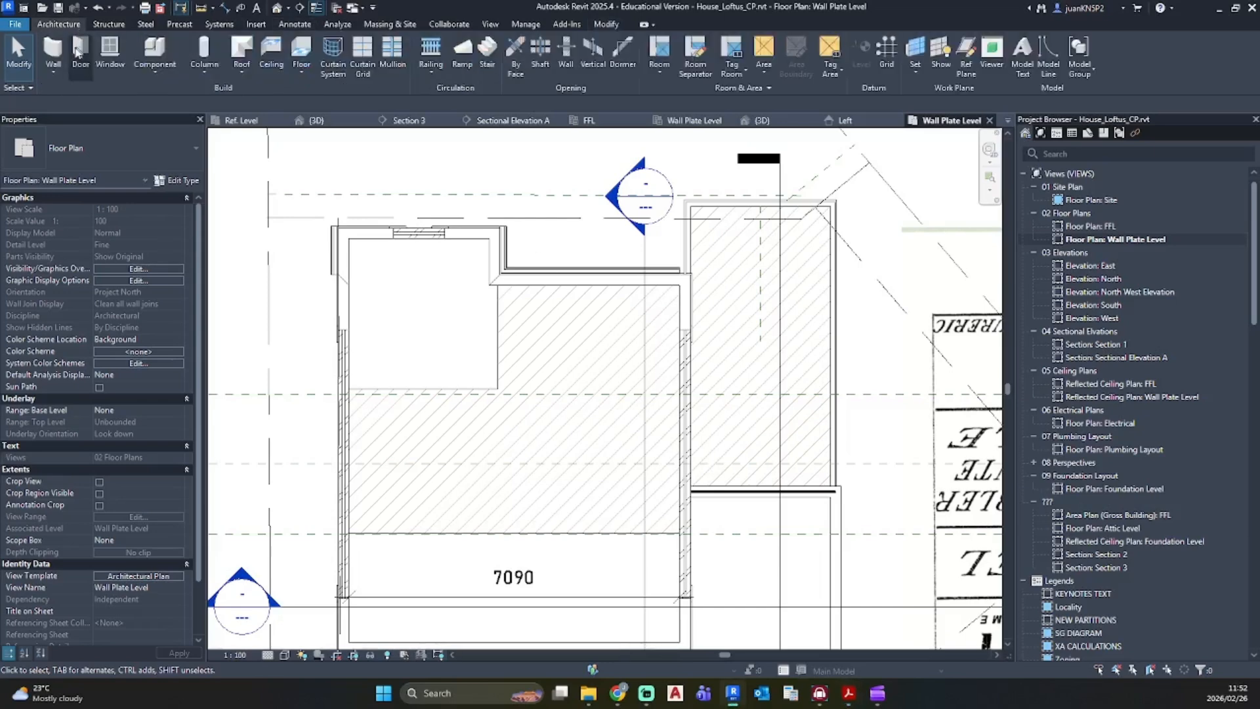
pyautogui.click(80, 53)
pyautogui.click(105, 149)
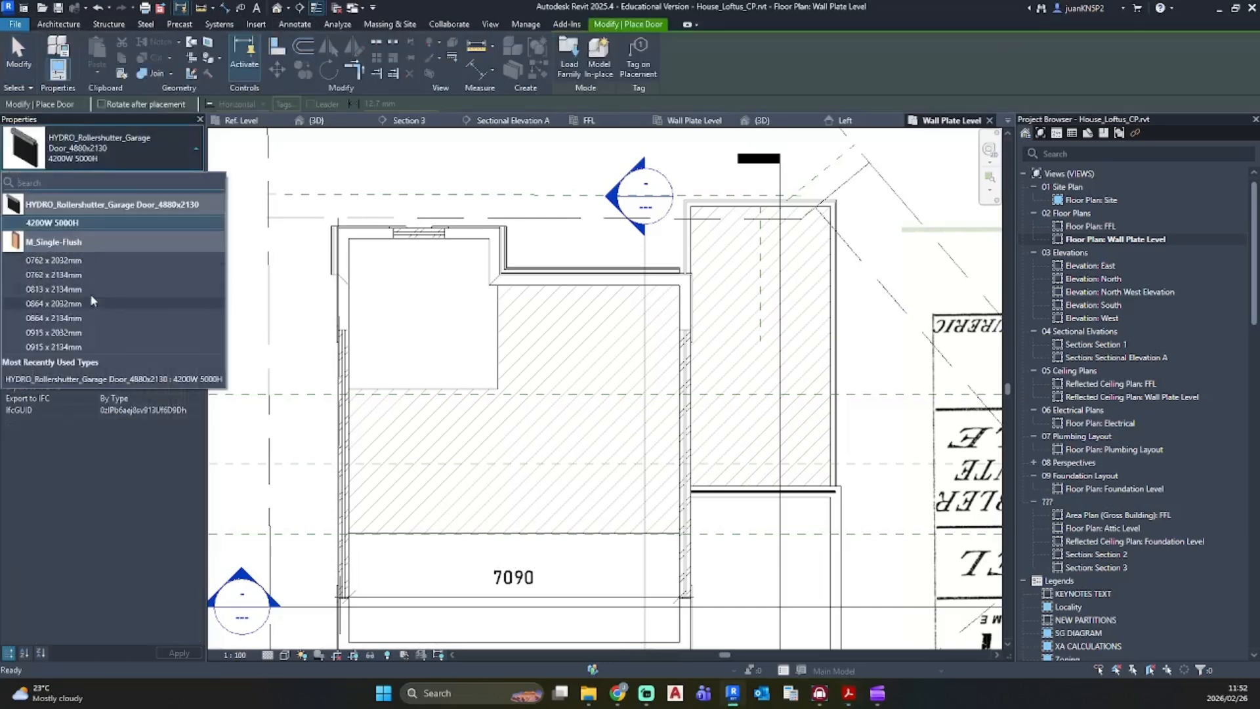
pyautogui.click(79, 346)
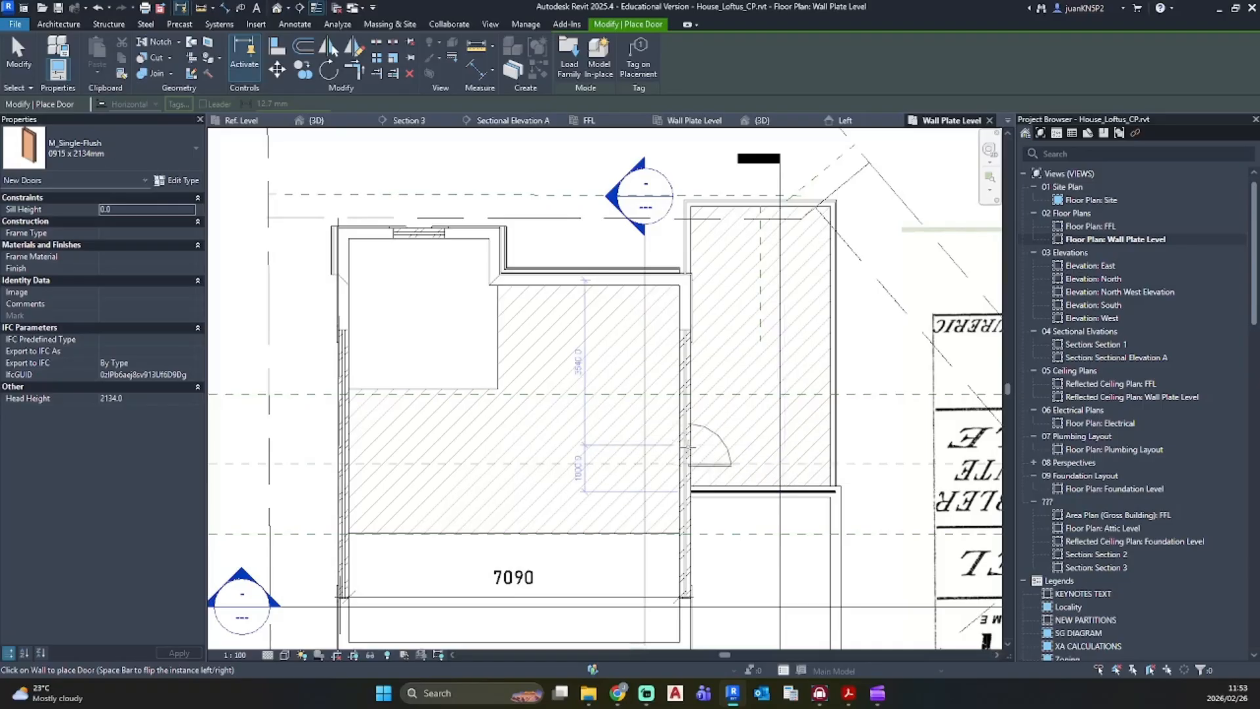
pyautogui.click(714, 447)
pyautogui.press('Escape')
# Step: Set the deck door's Level to Attic Level
pyautogui.click(714, 444)
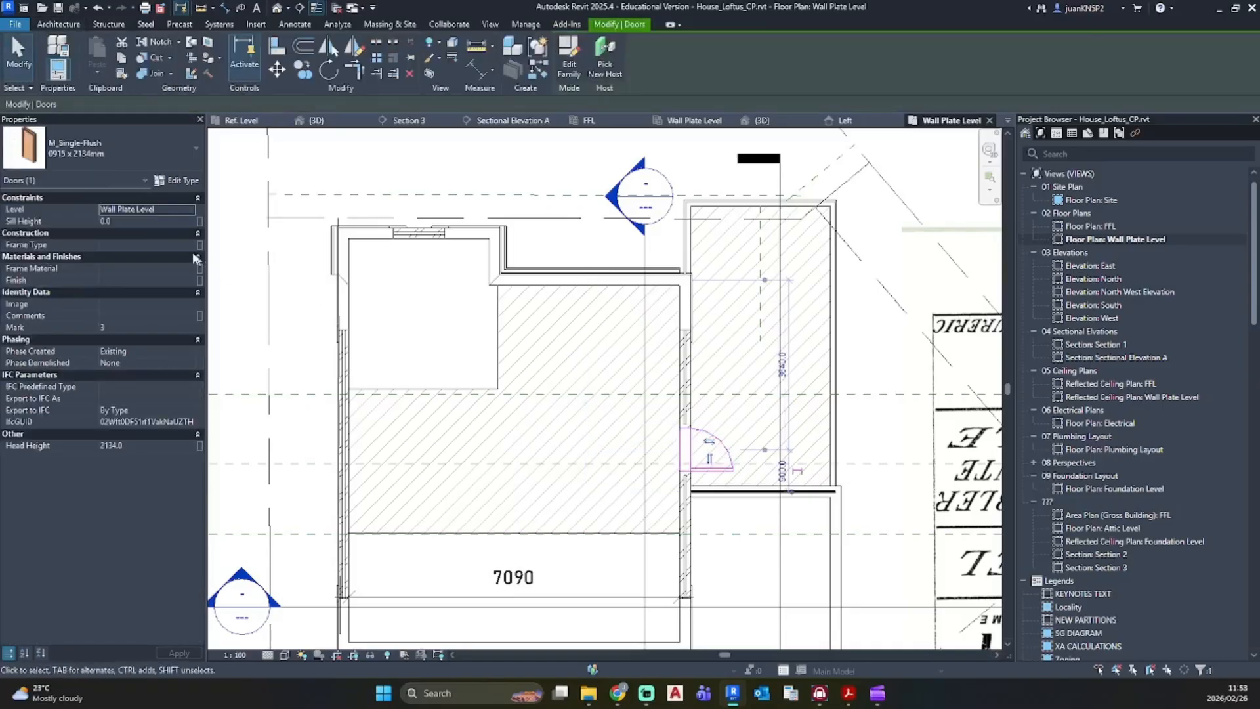
pyautogui.click(192, 213)
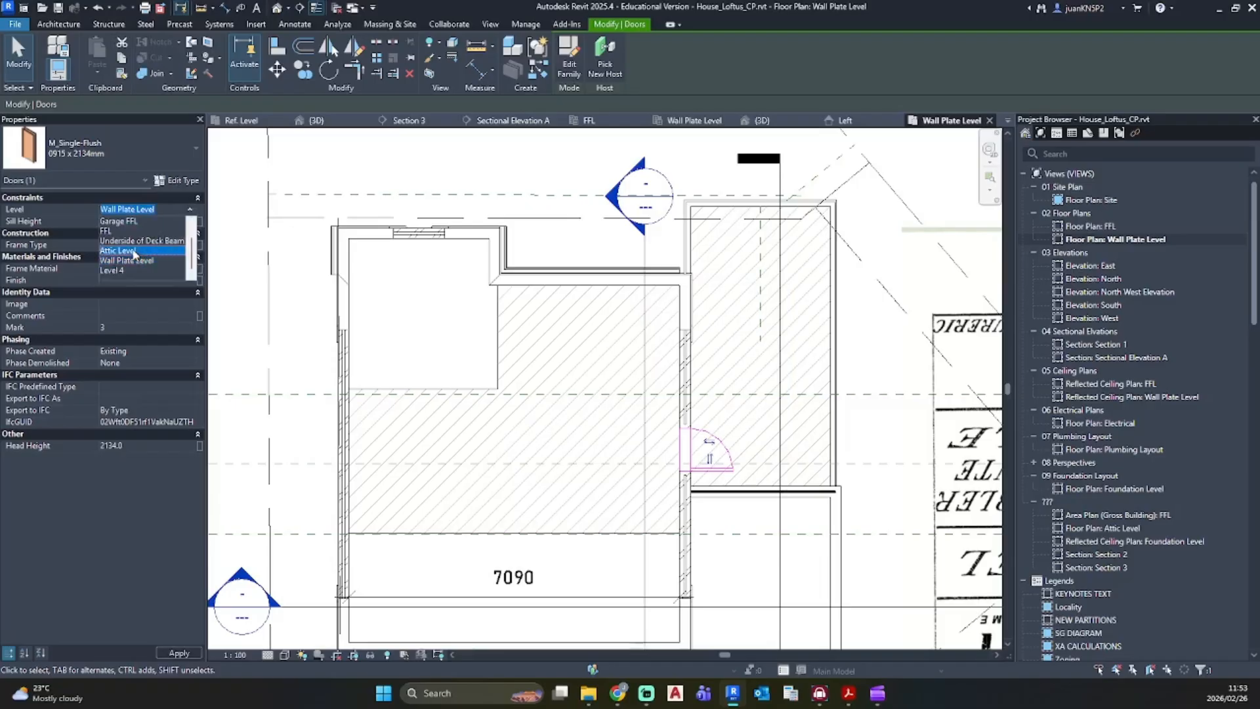
pyautogui.click(135, 252)
pyautogui.click(781, 420)
# Step: In Section 3, shift the deck door sideways to about 780 mm from the garage's side wall
pyautogui.scroll(-6, 1098, 571)
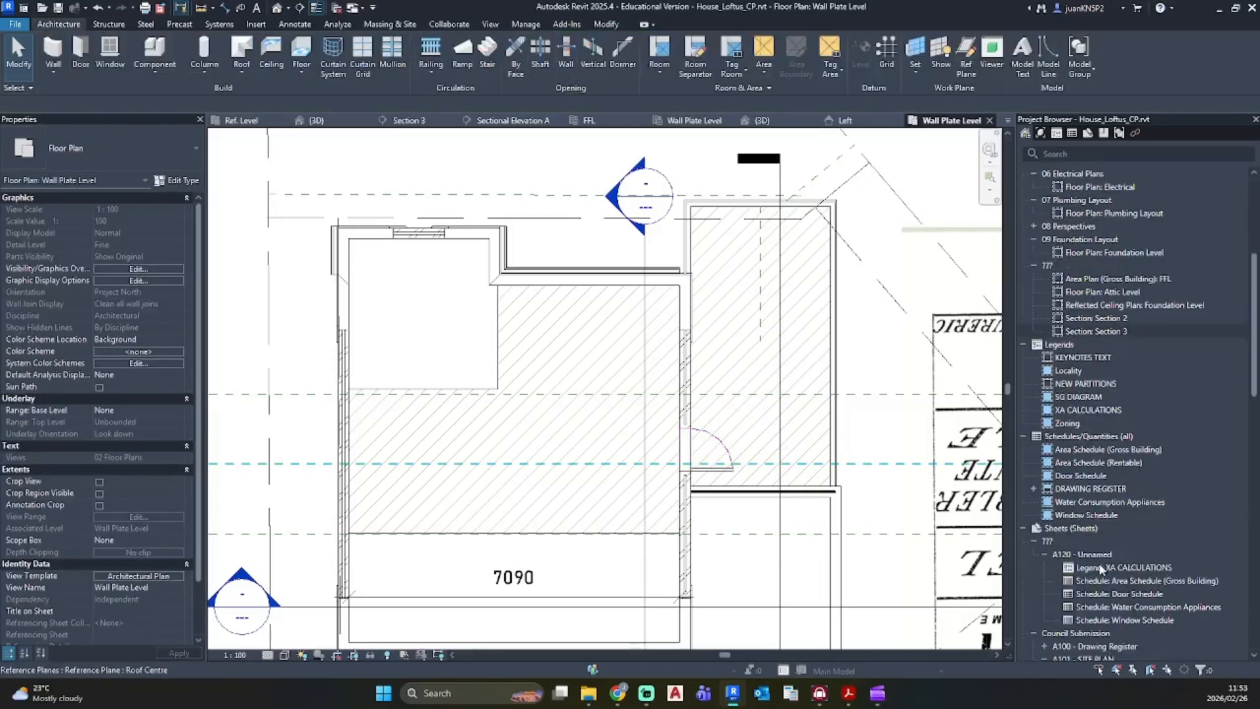
pyautogui.doubleClick(1105, 341)
pyautogui.doubleClick(1109, 331)
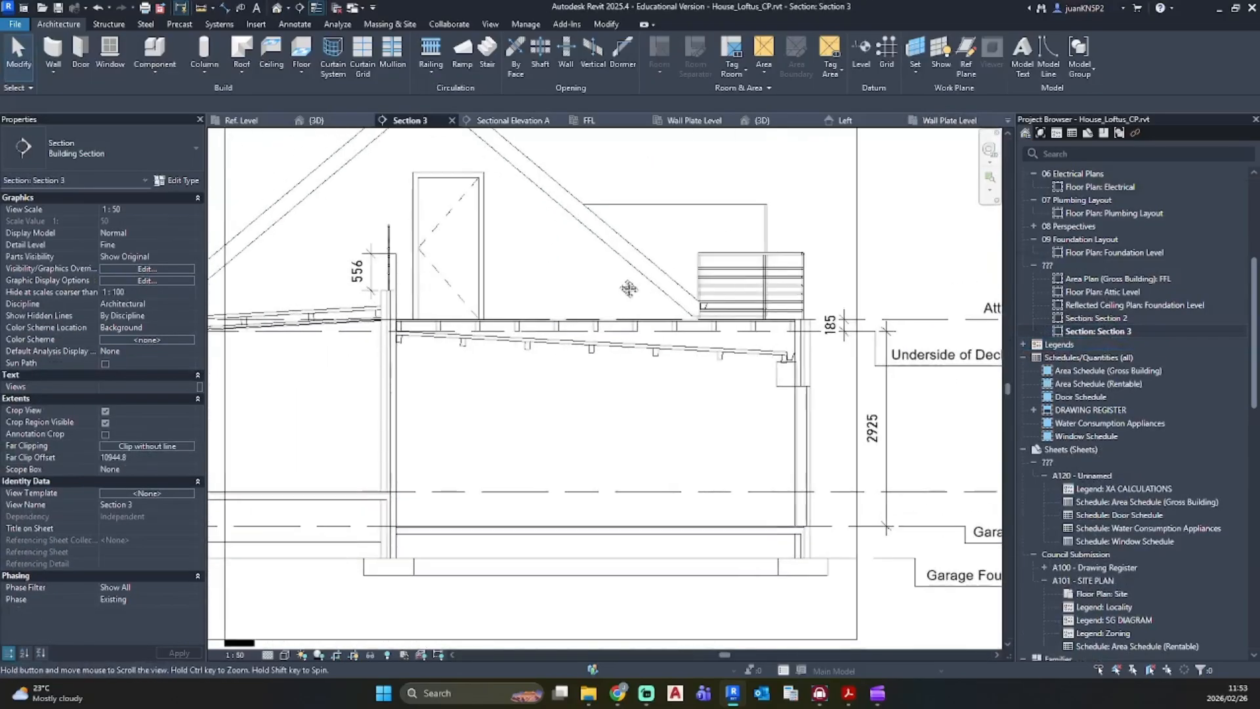
pyautogui.moveTo(629, 289); pyautogui.dragTo(741, 367, button='middle')
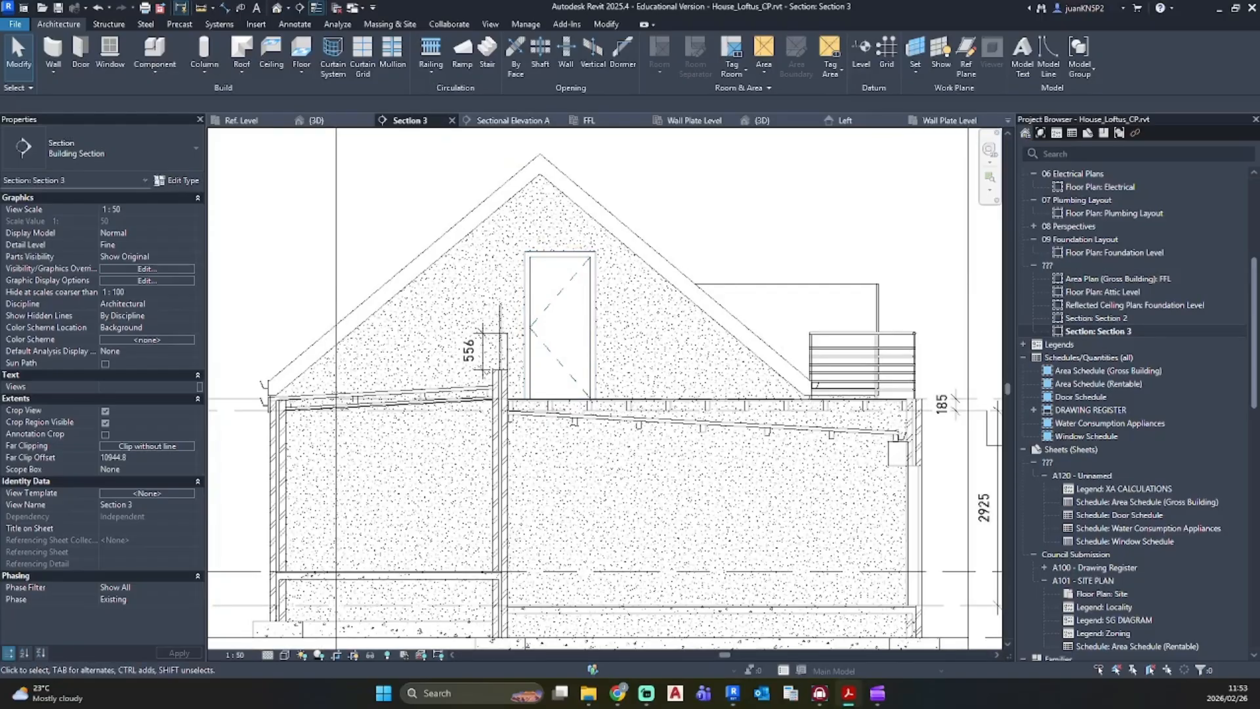
pyautogui.click(561, 261)
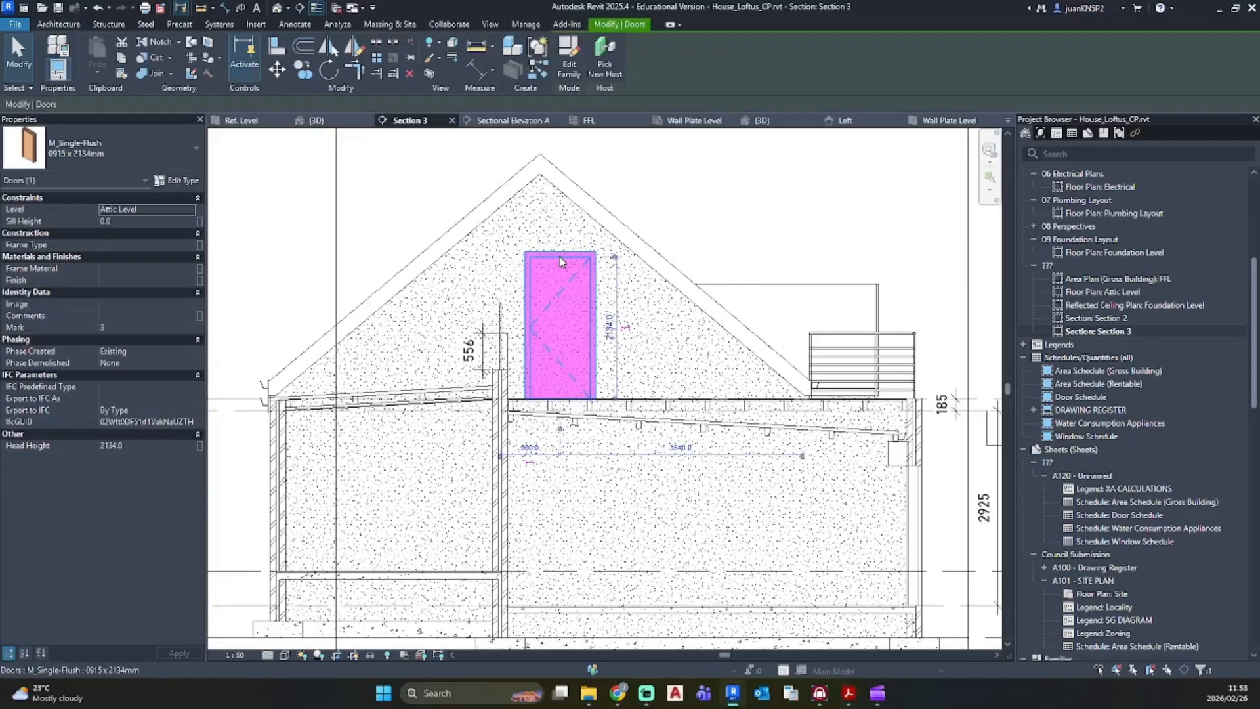
pyautogui.moveTo(561, 261); pyautogui.dragTo(560, 256)
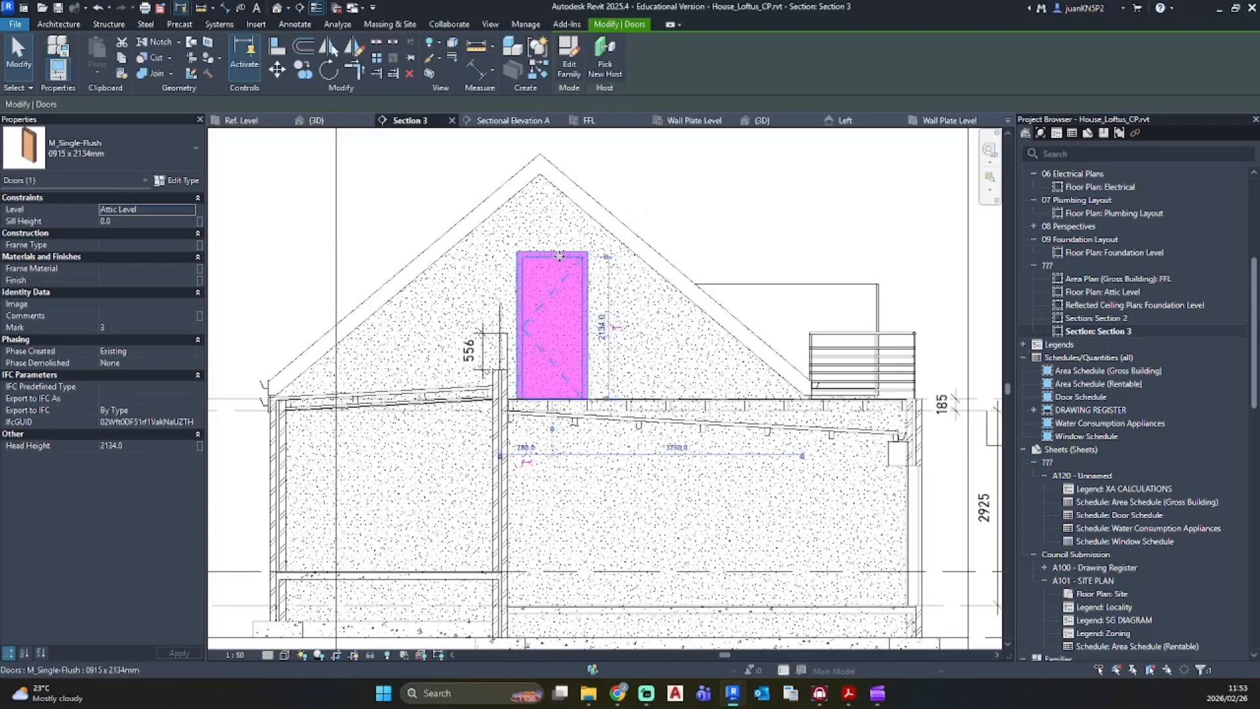
pyautogui.press('Escape')
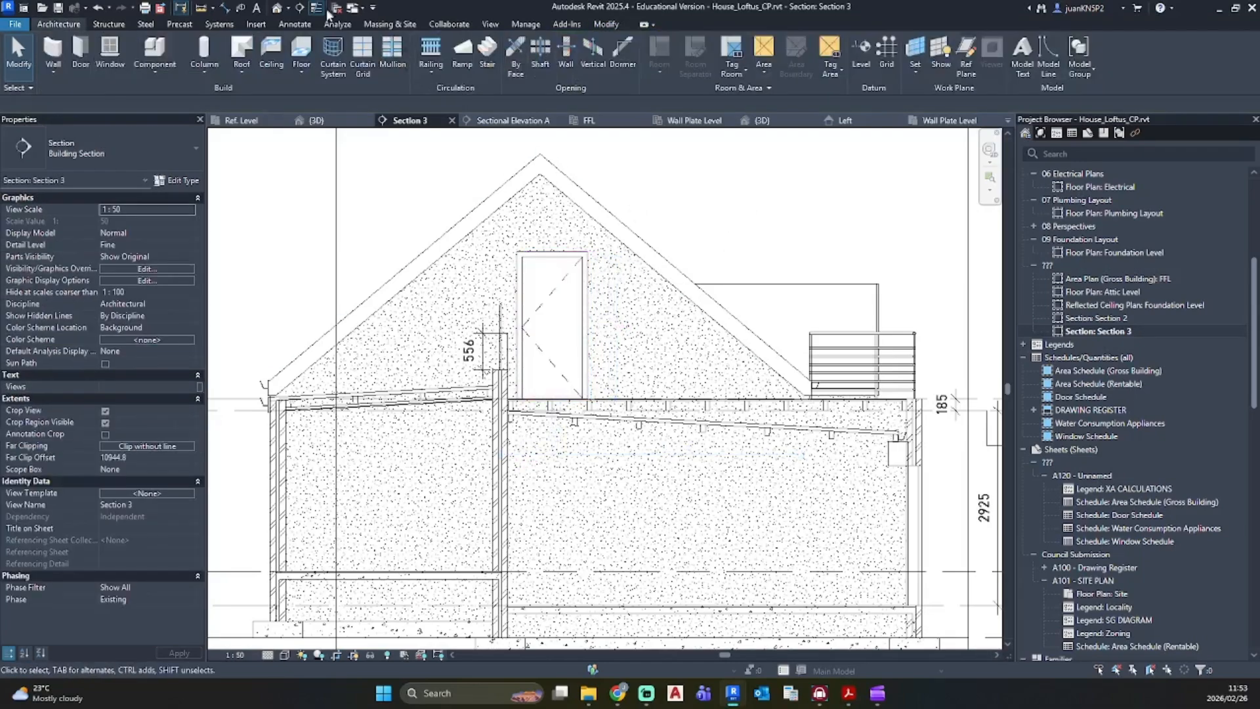
# Step: Examine the deck door, railings and garage in 3D from several sides of the house
pyautogui.click(279, 11)
pyautogui.scroll(-2, 676, 399)
pyautogui.keyDown('shift'); pyautogui.moveTo(633, 426); pyautogui.dragTo(700, 477, button='middle'); pyautogui.keyUp('shift')
pyautogui.scroll(5, 565, 344)
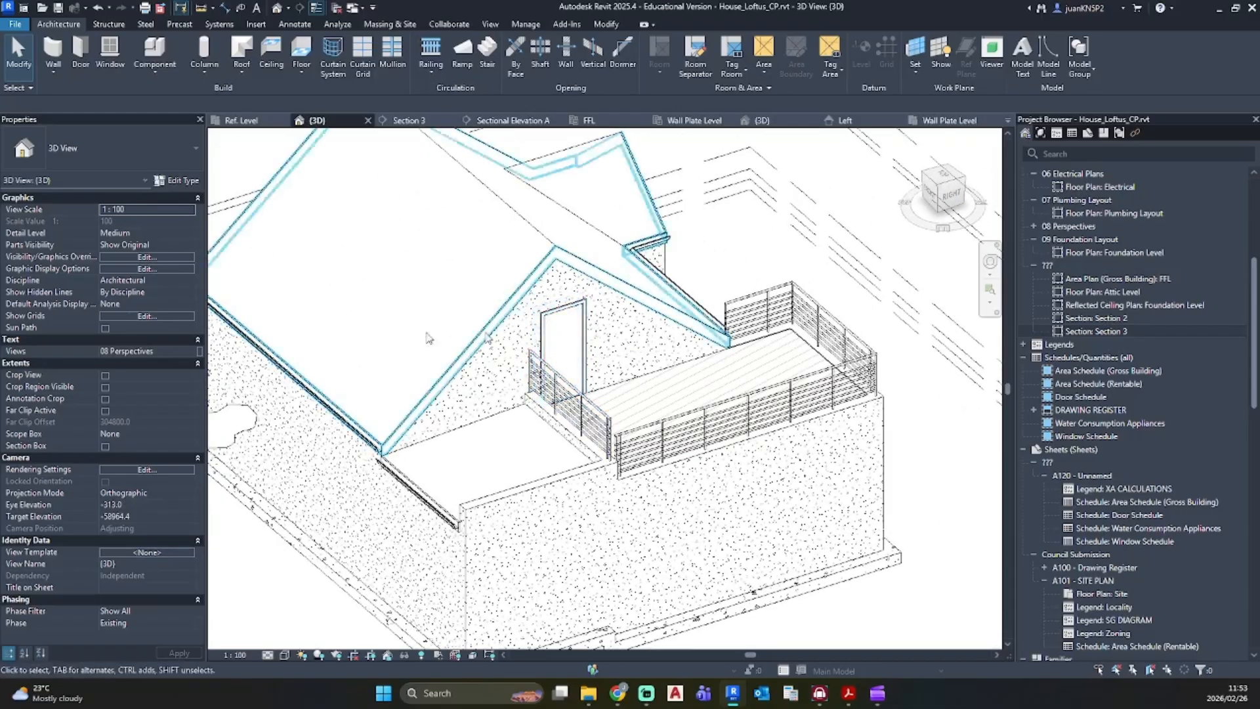
pyautogui.scroll(-4, 630, 328)
pyautogui.keyDown('shift'); pyautogui.moveTo(630, 328); pyautogui.dragTo(473, 335, button='middle'); pyautogui.keyUp('shift')
pyautogui.keyDown('shift'); pyautogui.moveTo(680, 495); pyautogui.dragTo(501, 508, button='middle'); pyautogui.keyUp('shift')
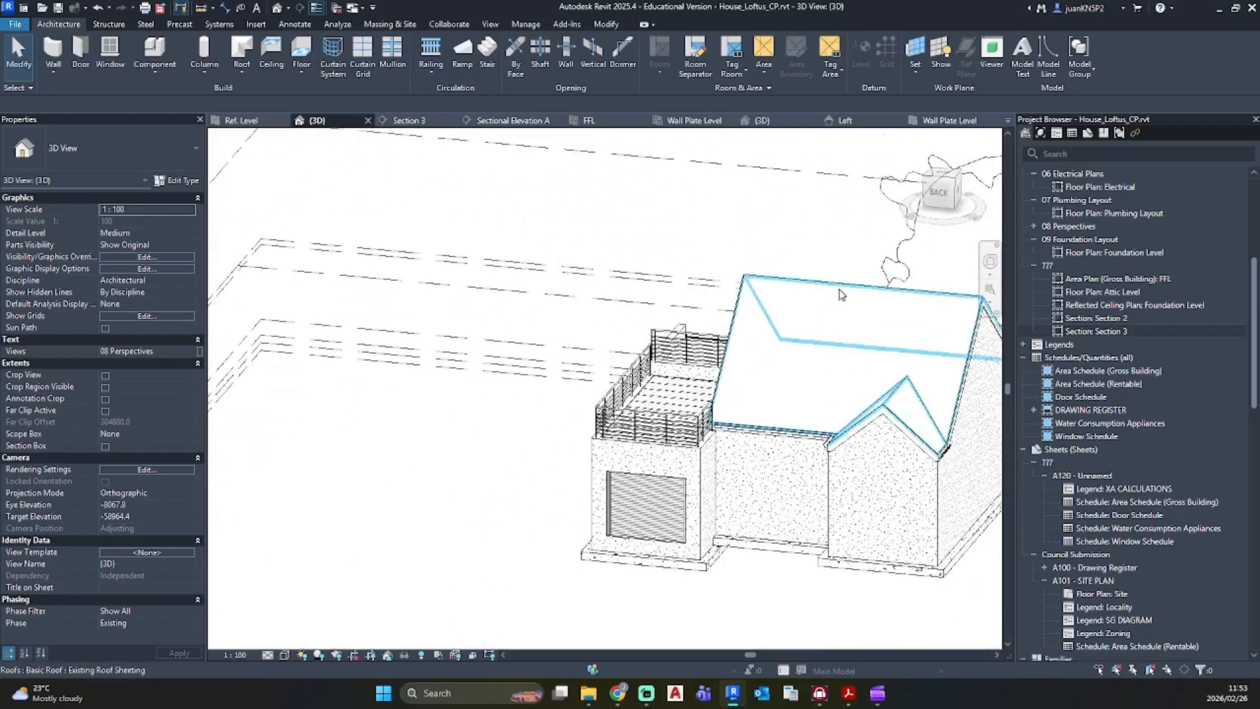
pyautogui.keyDown('shift'); pyautogui.moveTo(803, 327); pyautogui.dragTo(842, 306, button='middle'); pyautogui.keyUp('shift')
pyautogui.moveTo(479, 312); pyautogui.dragTo(521, 430, button='middle')
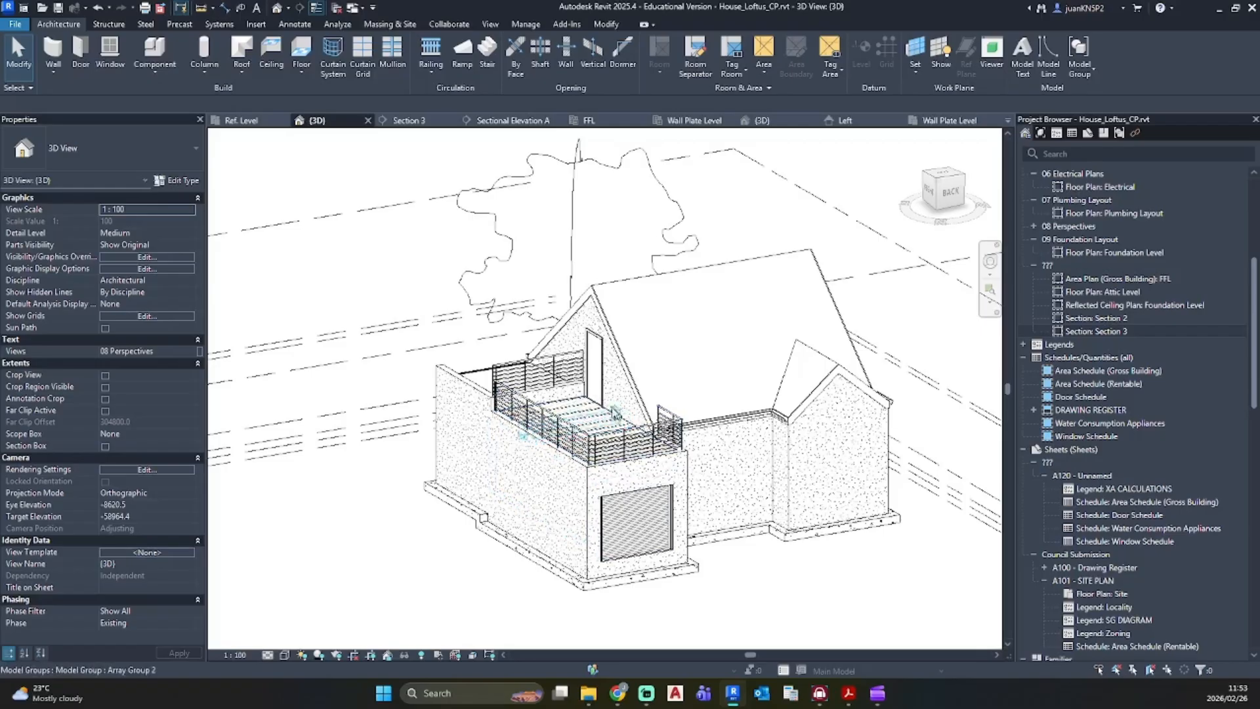
# Step: Hide the two outer side walls of the garage and the adjoining room in the 3D view
pyautogui.click(575, 467)
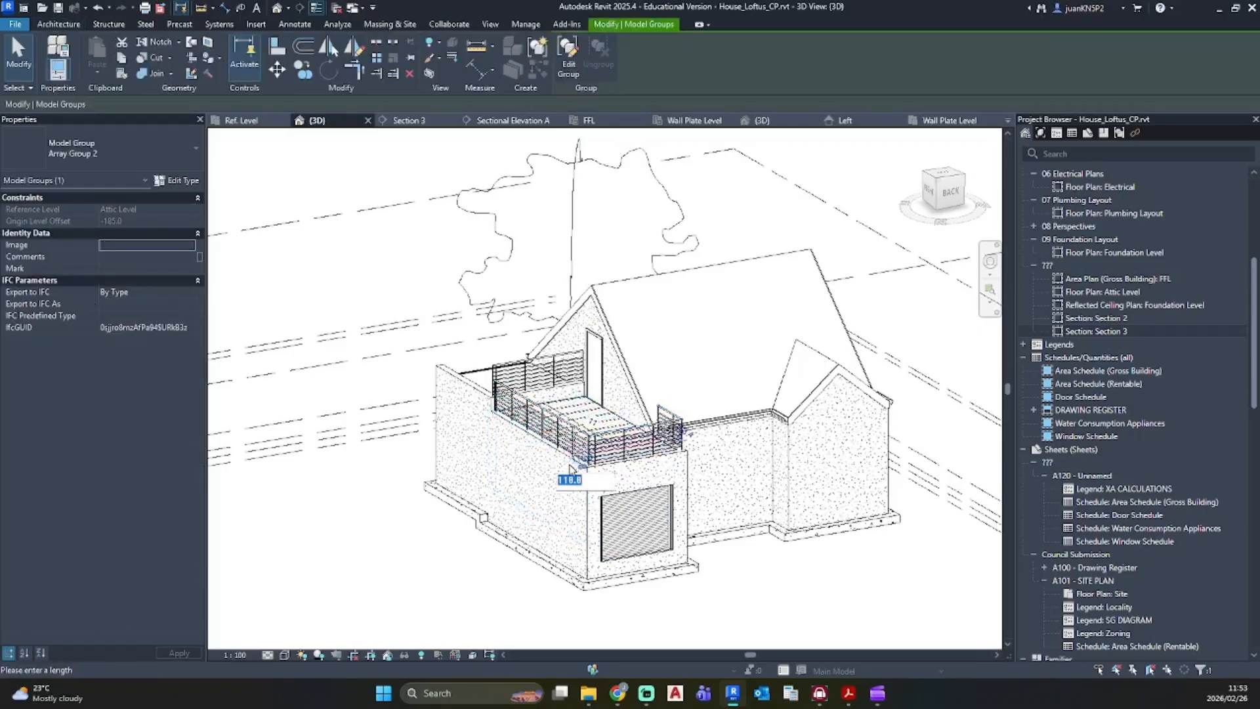
pyautogui.press('Escape')
pyautogui.click(533, 446)
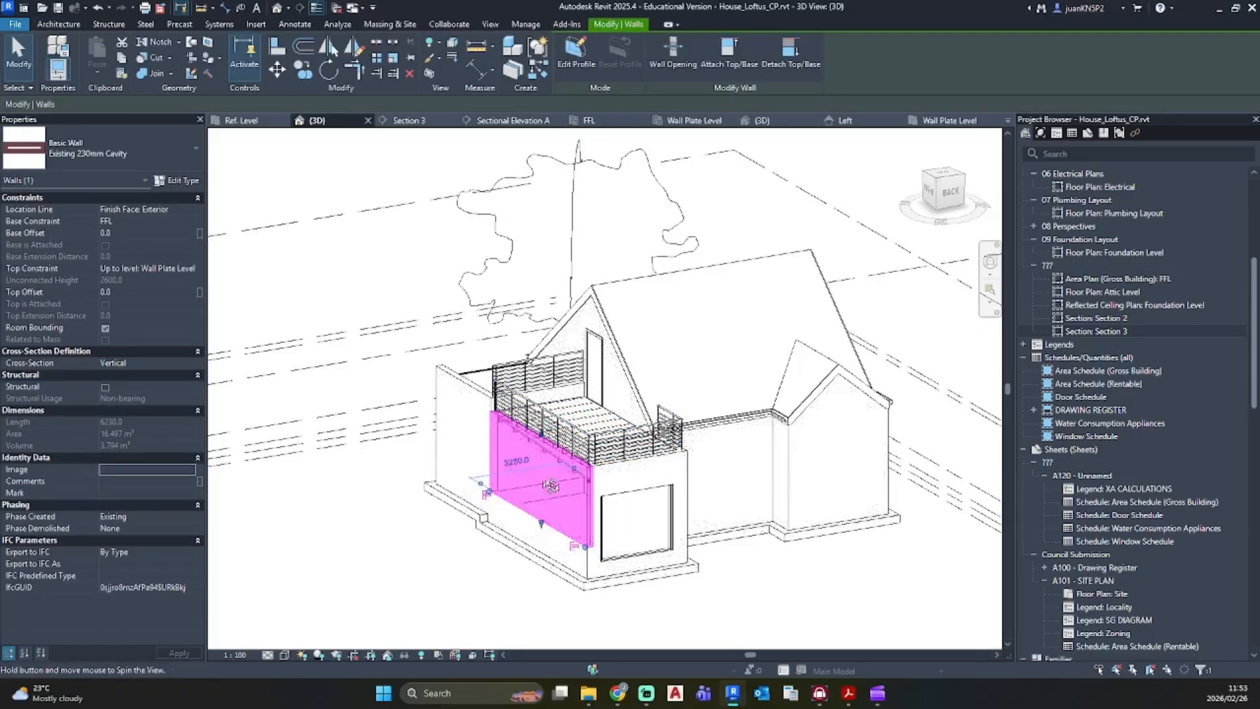
pyautogui.keyDown('shift'); pyautogui.moveTo(529, 450); pyautogui.dragTo(578, 424, button='middle'); pyautogui.keyUp('shift')
pyautogui.keyDown('ctrl'); pyautogui.click(406, 413); pyautogui.keyUp('ctrl')
pyautogui.rightClick(405, 414)
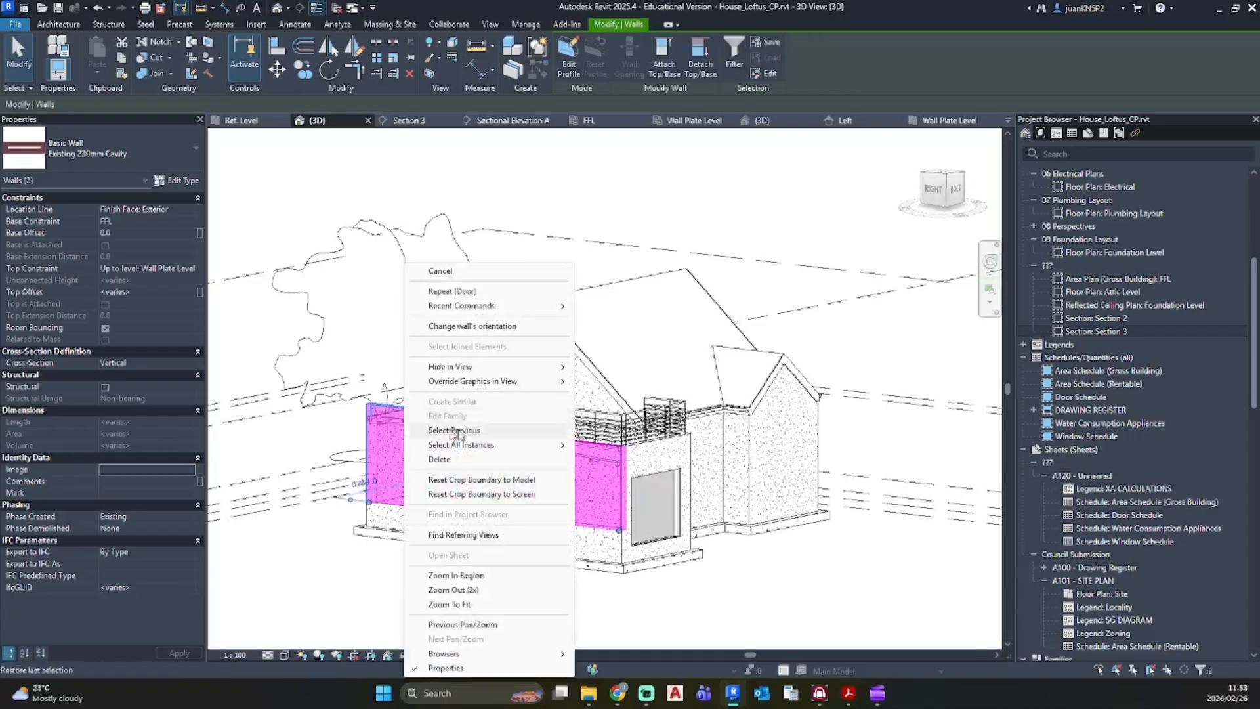
pyautogui.moveTo(539, 367)
pyautogui.click(613, 367)
pyautogui.keyDown('shift'); pyautogui.moveTo(566, 506); pyautogui.dragTo(534, 516, button='middle'); pyautogui.keyUp('shift')
pyautogui.scroll(10, 534, 515)
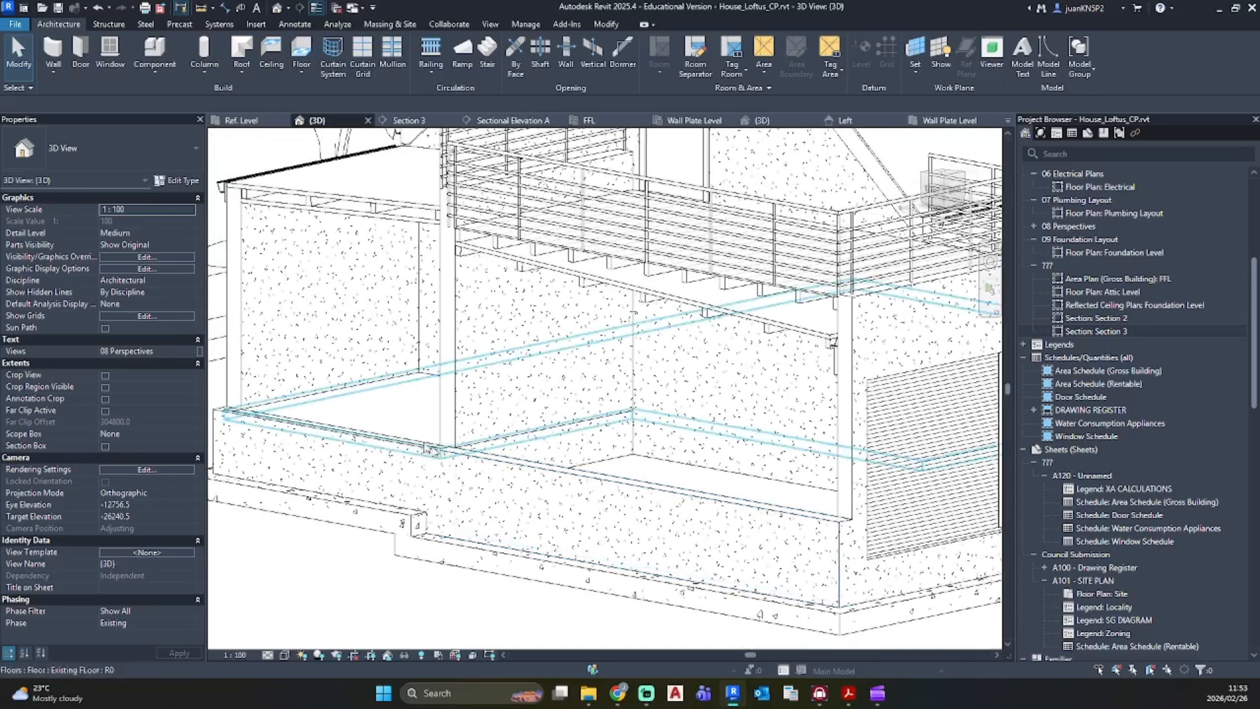
pyautogui.scroll(-5, 499, 470)
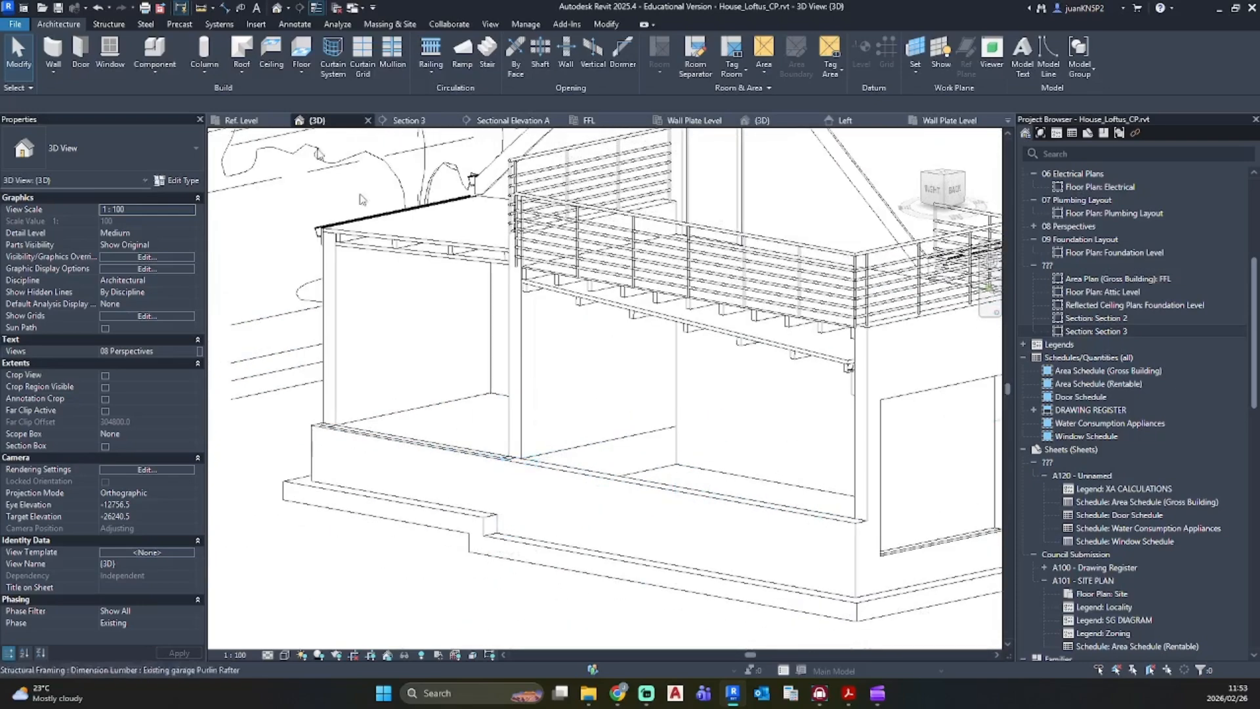
# Step: Join the kitchen floor slab with the foundation wall along its outer edge
pyautogui.click(604, 24)
pyautogui.click(155, 73)
pyautogui.scroll(5, 450, 358)
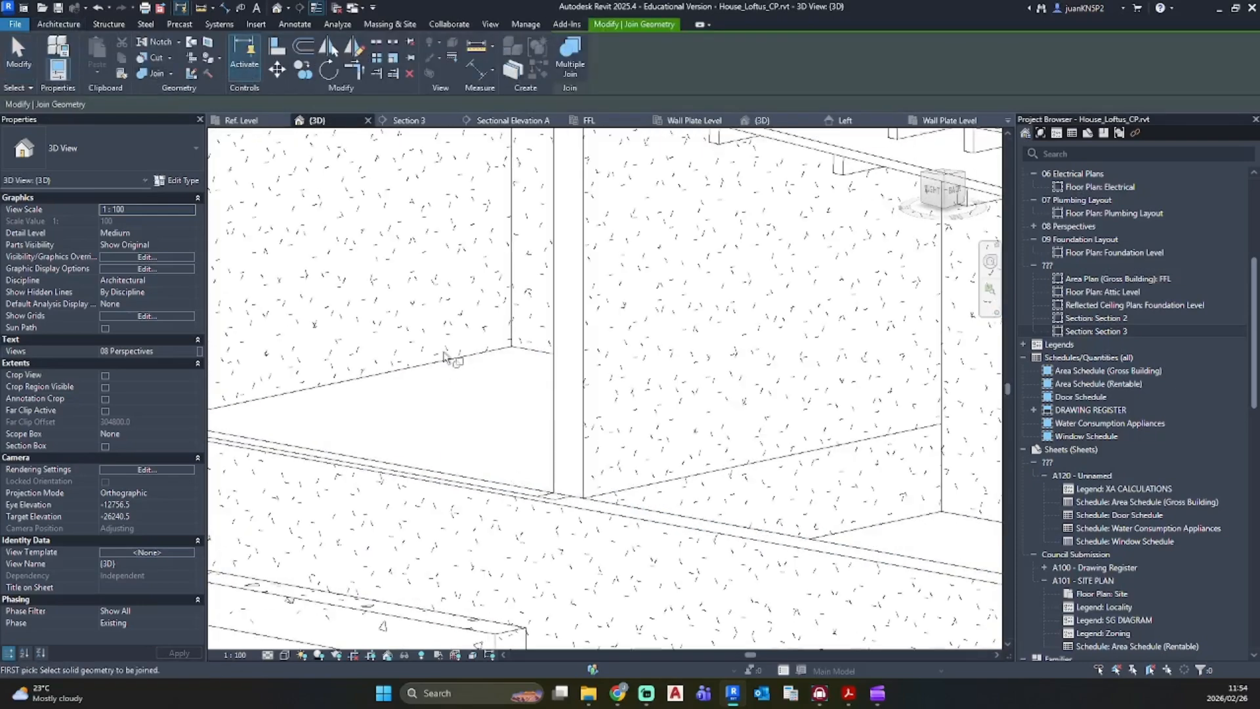
pyautogui.click(424, 485)
pyautogui.click(450, 485)
pyautogui.moveTo(354, 475); pyautogui.dragTo(588, 486, button='middle')
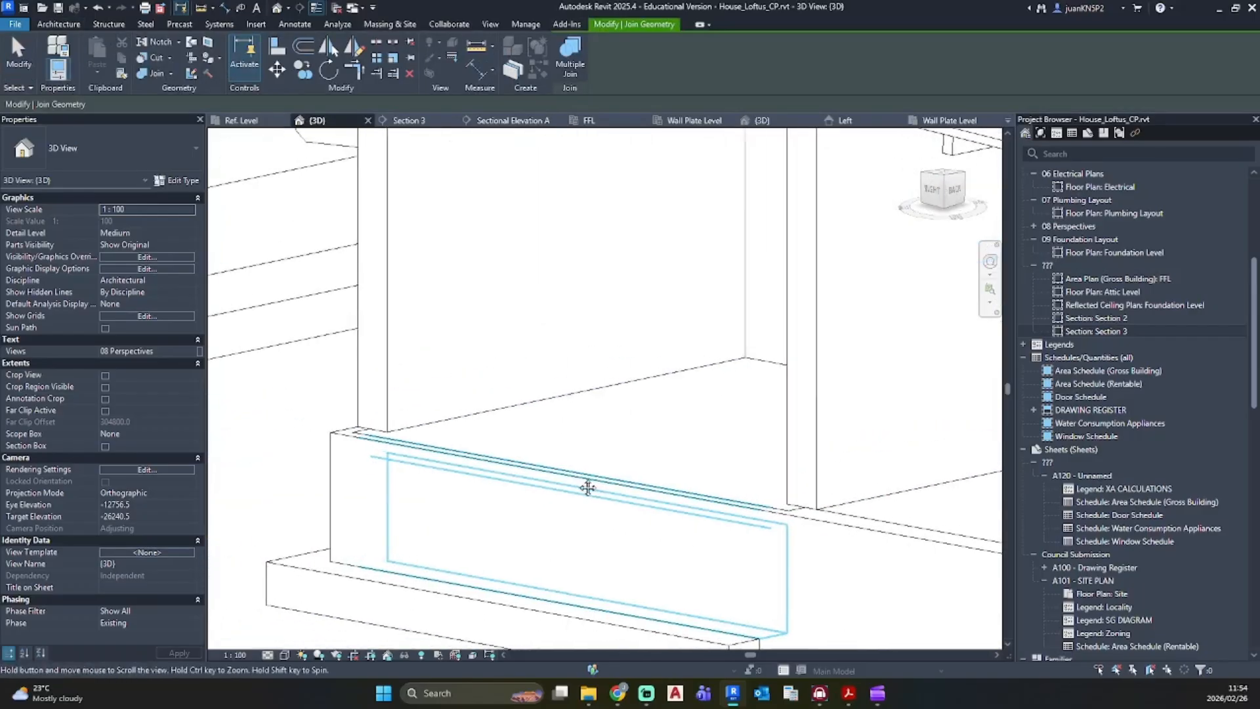
pyautogui.scroll(-3, 693, 471)
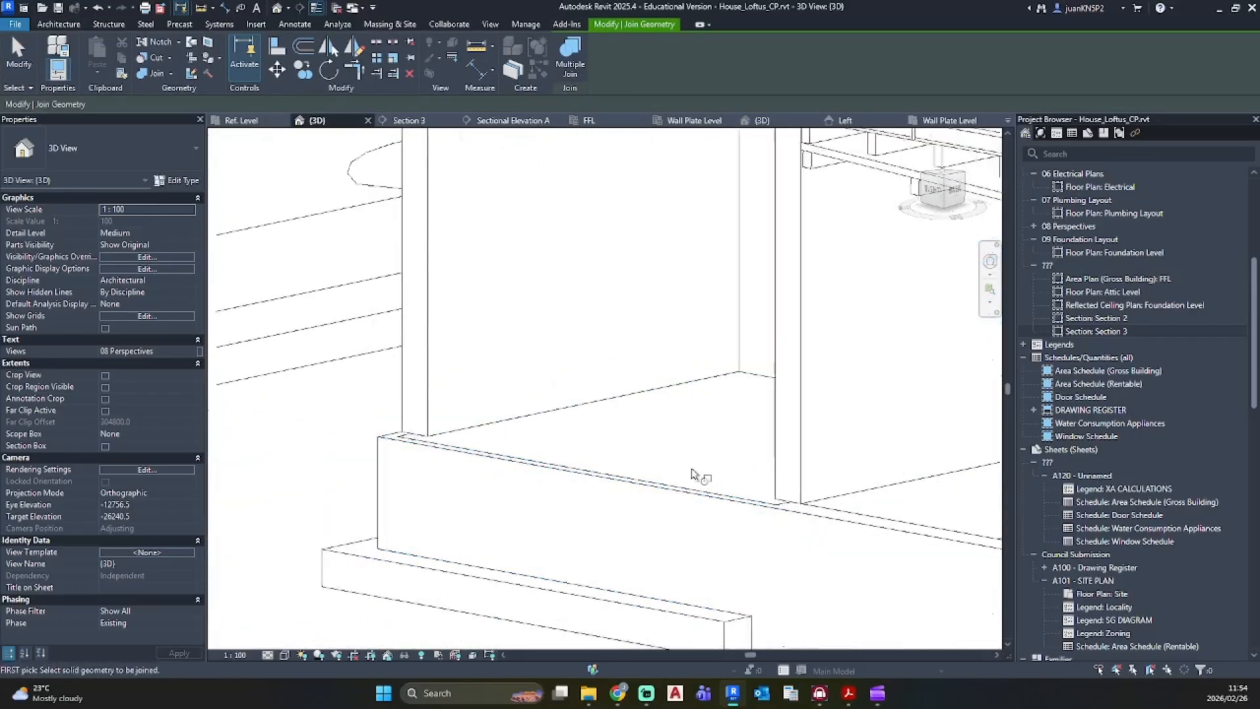
pyautogui.moveTo(693, 471); pyautogui.dragTo(484, 406, button='middle')
pyautogui.press('Escape')
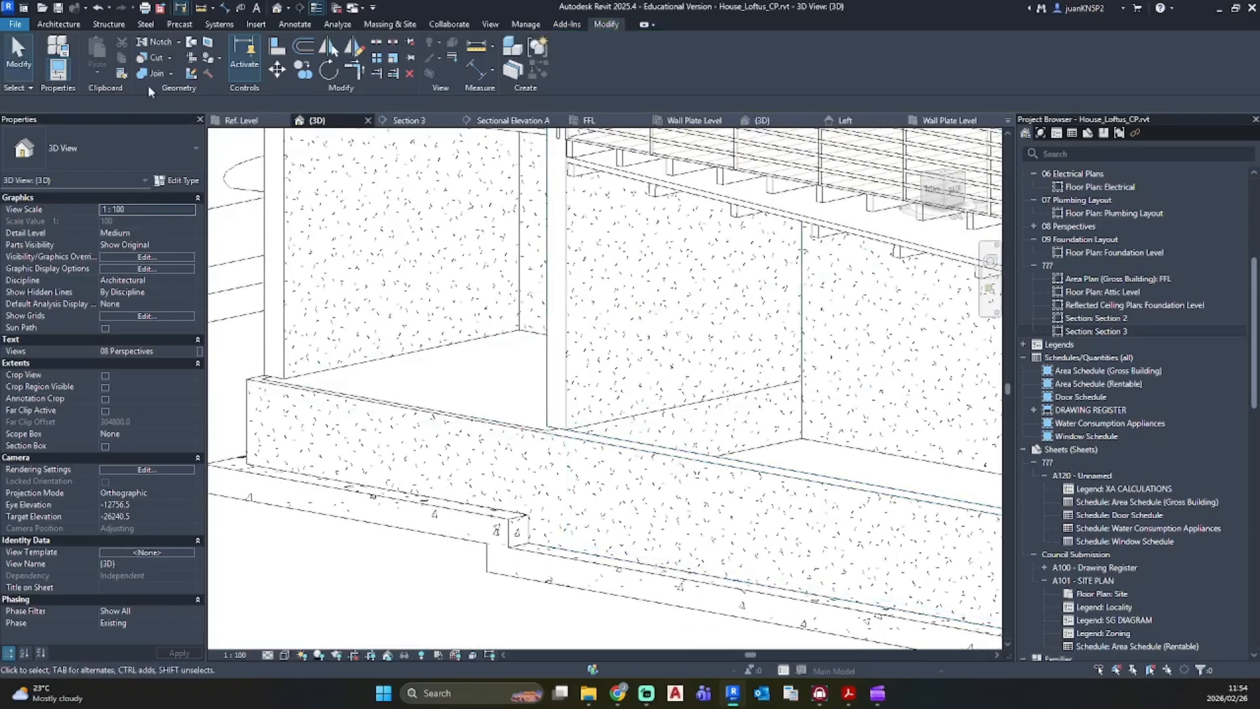
# Step: Join the wall between the kitchen and garage with the Existing 230mm Foundation Wall beneath it
pyautogui.press('j')
pyautogui.press('g')
pyautogui.click(725, 412)
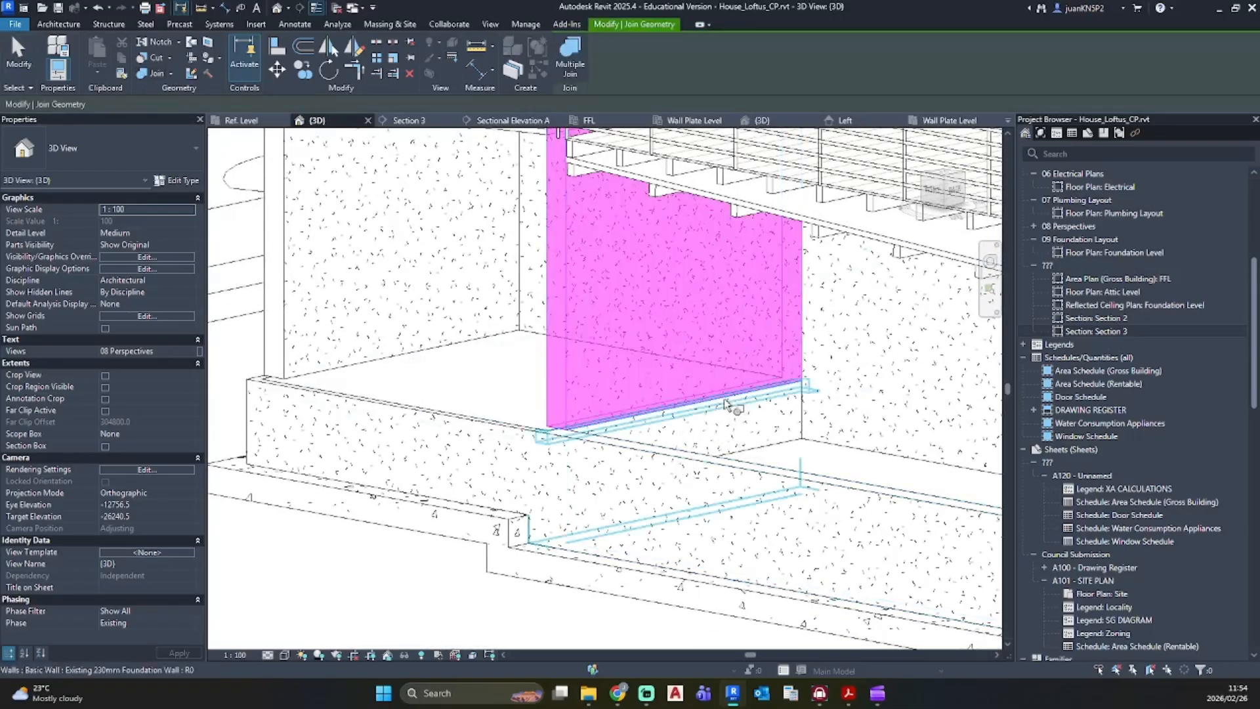
pyautogui.press('Escape')
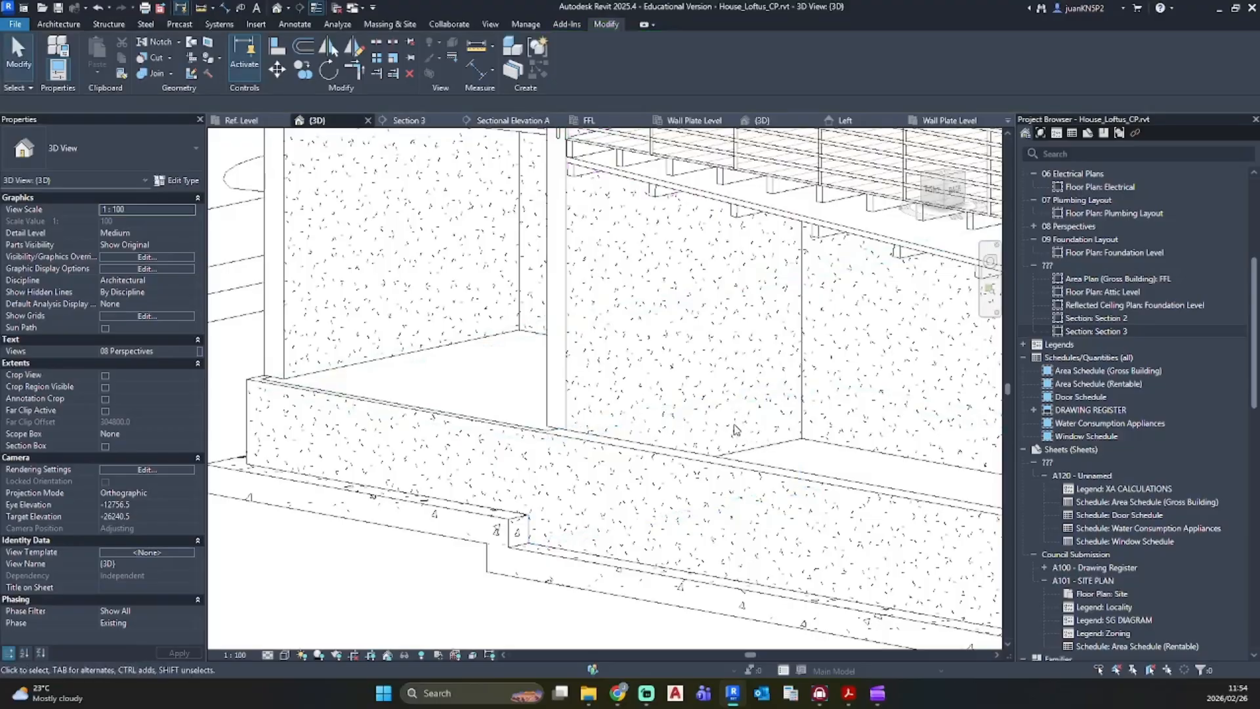
# Step: Examine the deck beams, roof framing and ceiling through the open side of the garage and kitchen
pyautogui.scroll(-5, 753, 438)
pyautogui.moveTo(631, 469); pyautogui.dragTo(578, 440, button='middle')
pyautogui.scroll(3, 660, 427)
pyautogui.moveTo(661, 422); pyautogui.dragTo(685, 452, button='middle')
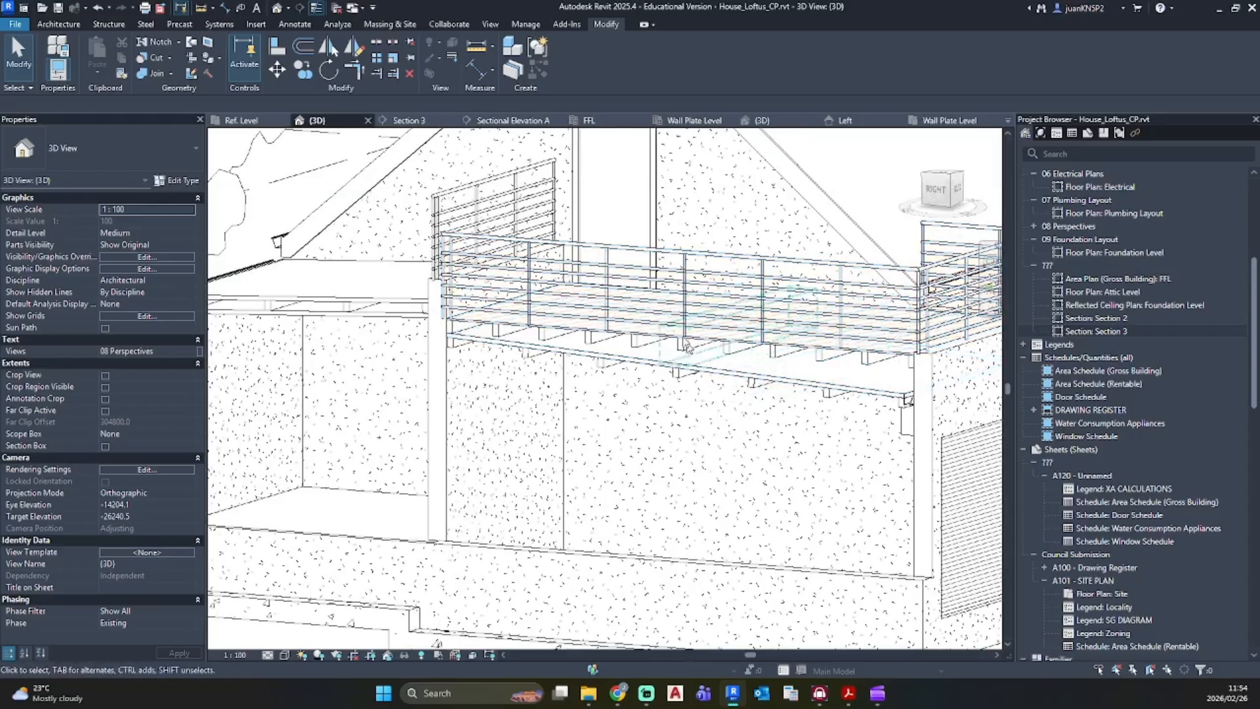
pyautogui.click(650, 289)
pyautogui.press('Escape')
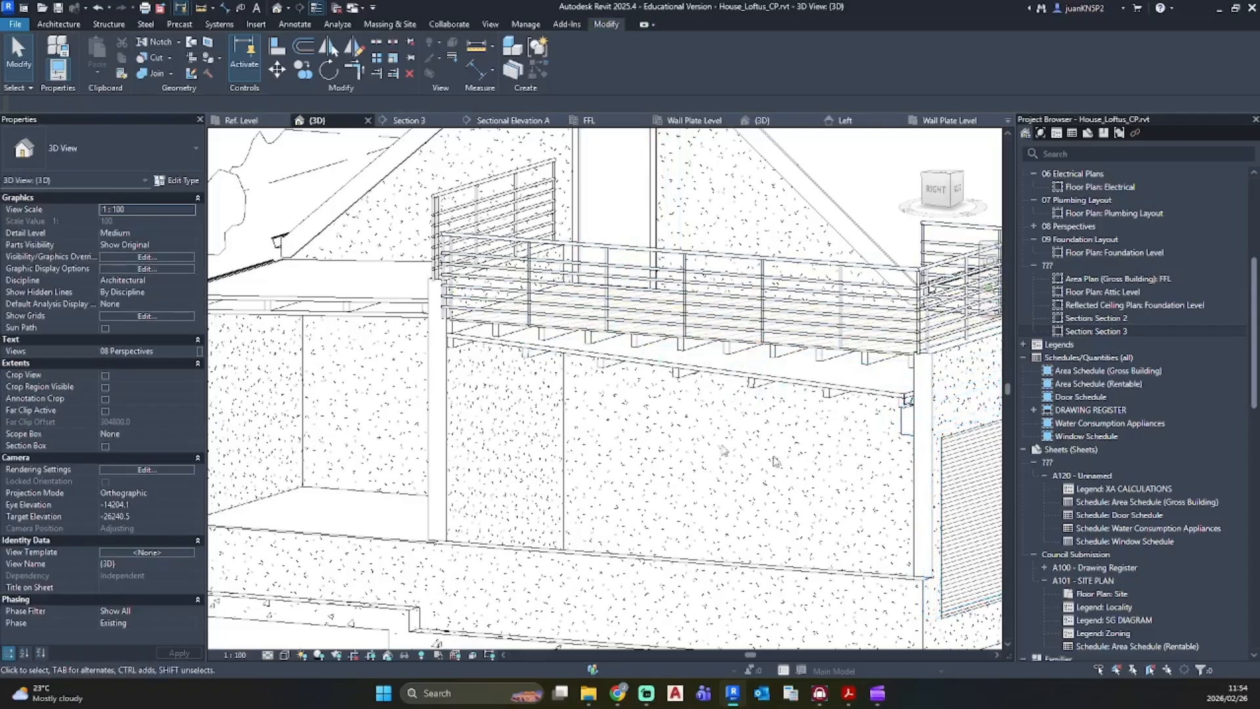
pyautogui.moveTo(360, 312); pyautogui.dragTo(375, 326, button='middle')
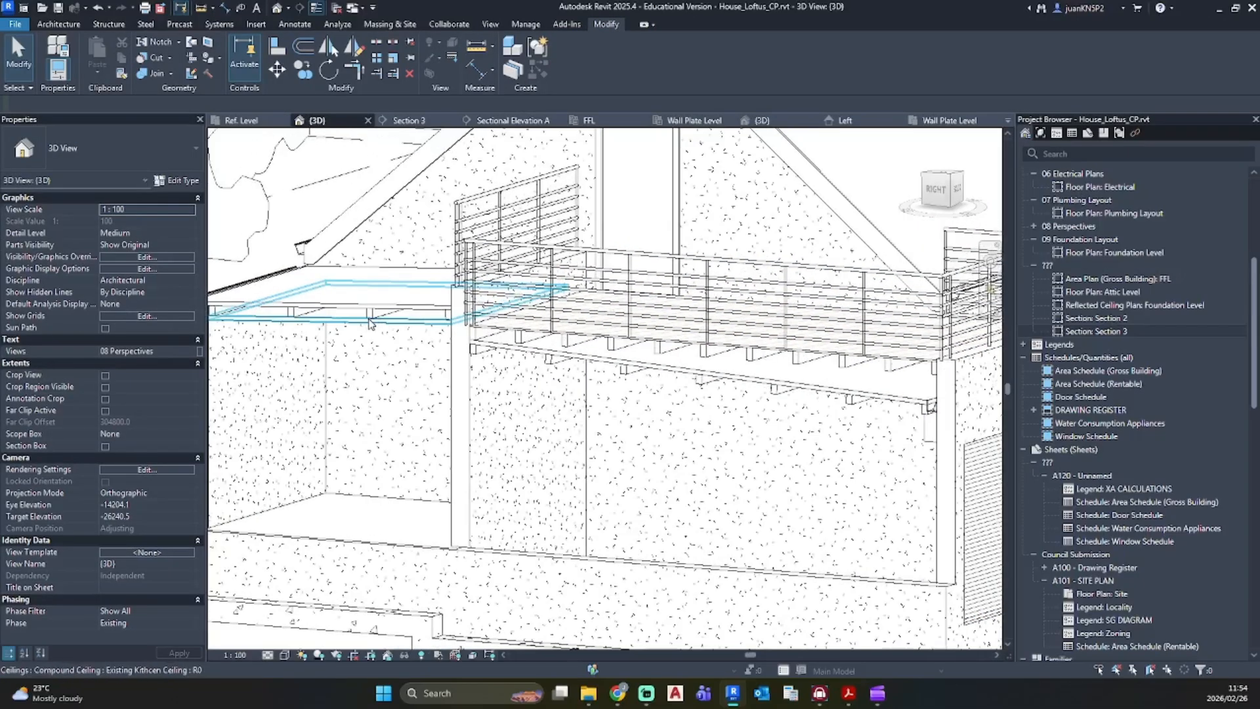
pyautogui.scroll(-2, 367, 331)
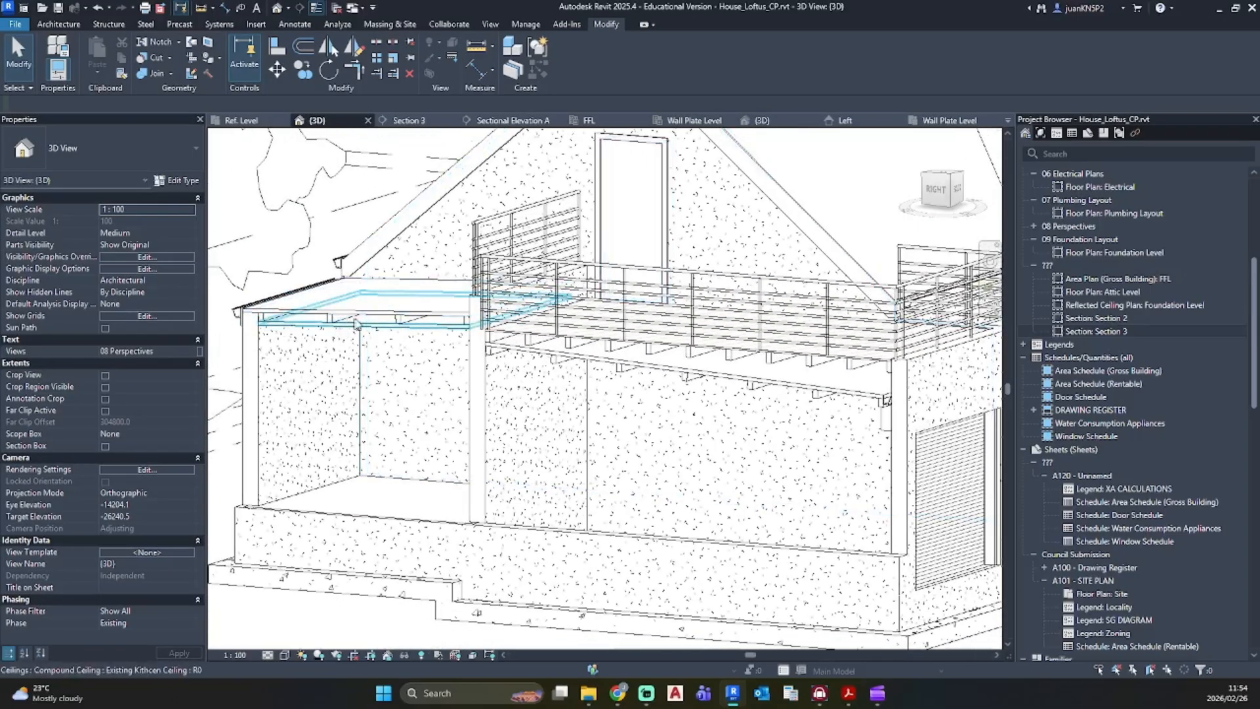
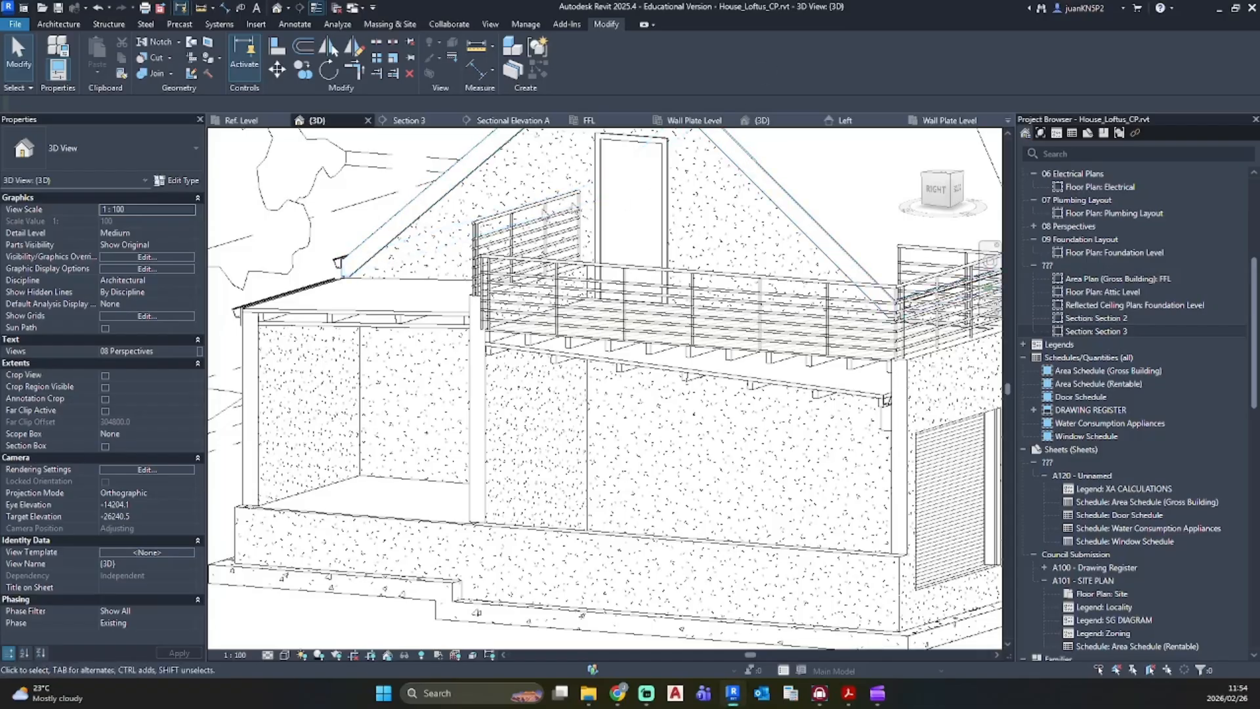
# Step: Turn on the 3D view's section box and pull its far side in close to the house
pyautogui.scroll(-4, 778, 292)
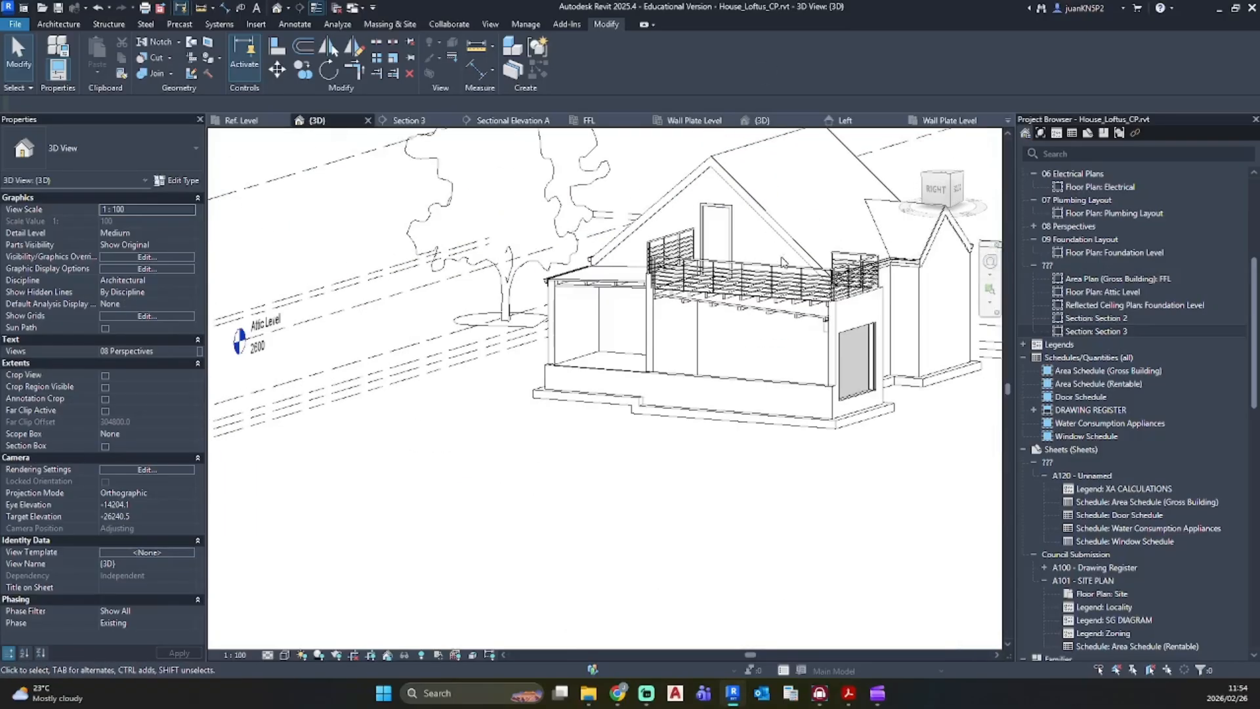
pyautogui.keyDown('shift'); pyautogui.moveTo(774, 296); pyautogui.dragTo(533, 326, button='middle'); pyautogui.keyUp('shift')
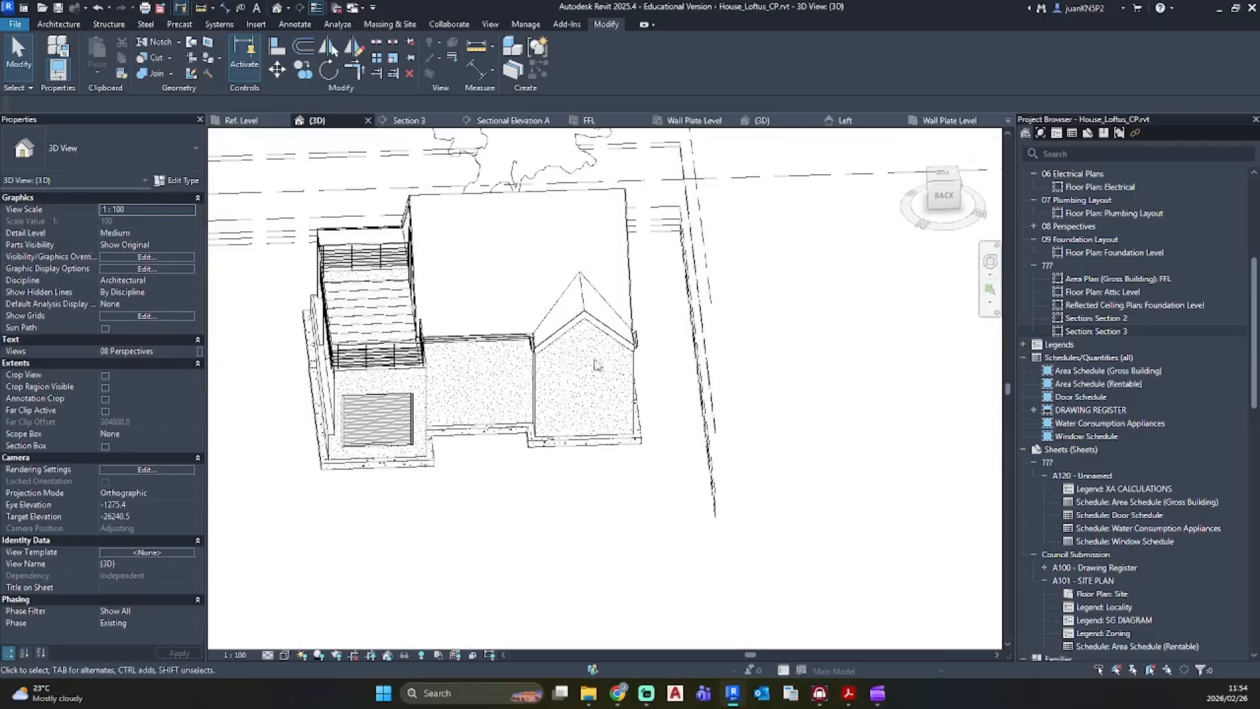
pyautogui.click(107, 448)
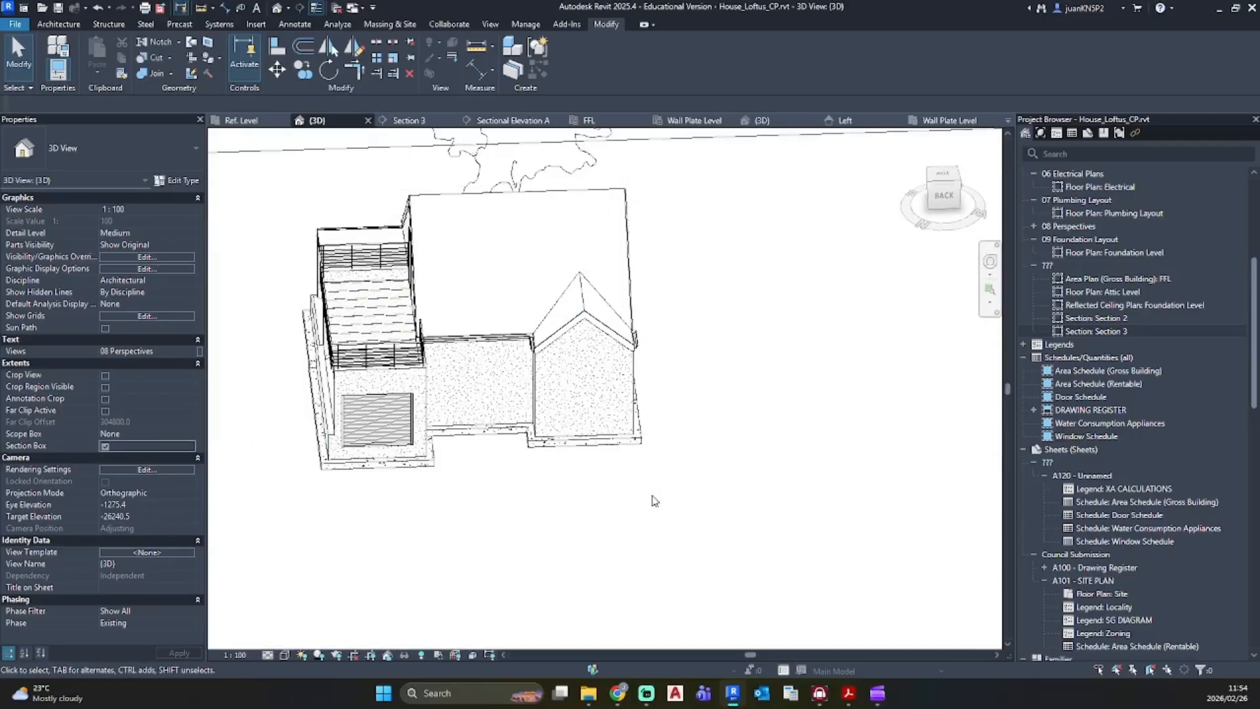
pyautogui.scroll(-2, 656, 500)
pyautogui.keyDown('shift'); pyautogui.moveTo(657, 500); pyautogui.dragTo(759, 475, button='middle'); pyautogui.keyUp('shift')
pyautogui.scroll(-3, 838, 500)
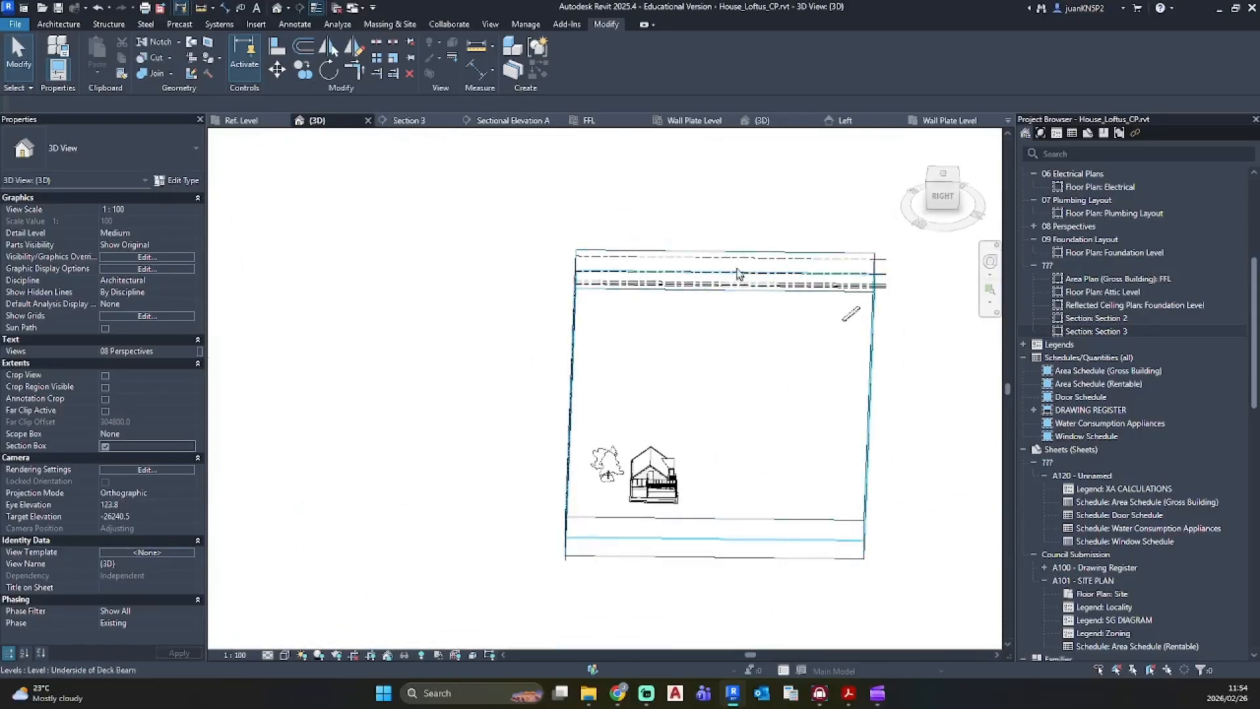
pyautogui.click(740, 256)
pyautogui.moveTo(727, 284); pyautogui.dragTo(721, 470)
# Step: Pull the remaining sides of the 3D section box in close around the house
pyautogui.keyDown('shift'); pyautogui.moveTo(775, 491); pyautogui.dragTo(695, 483, button='middle'); pyautogui.keyUp('shift')
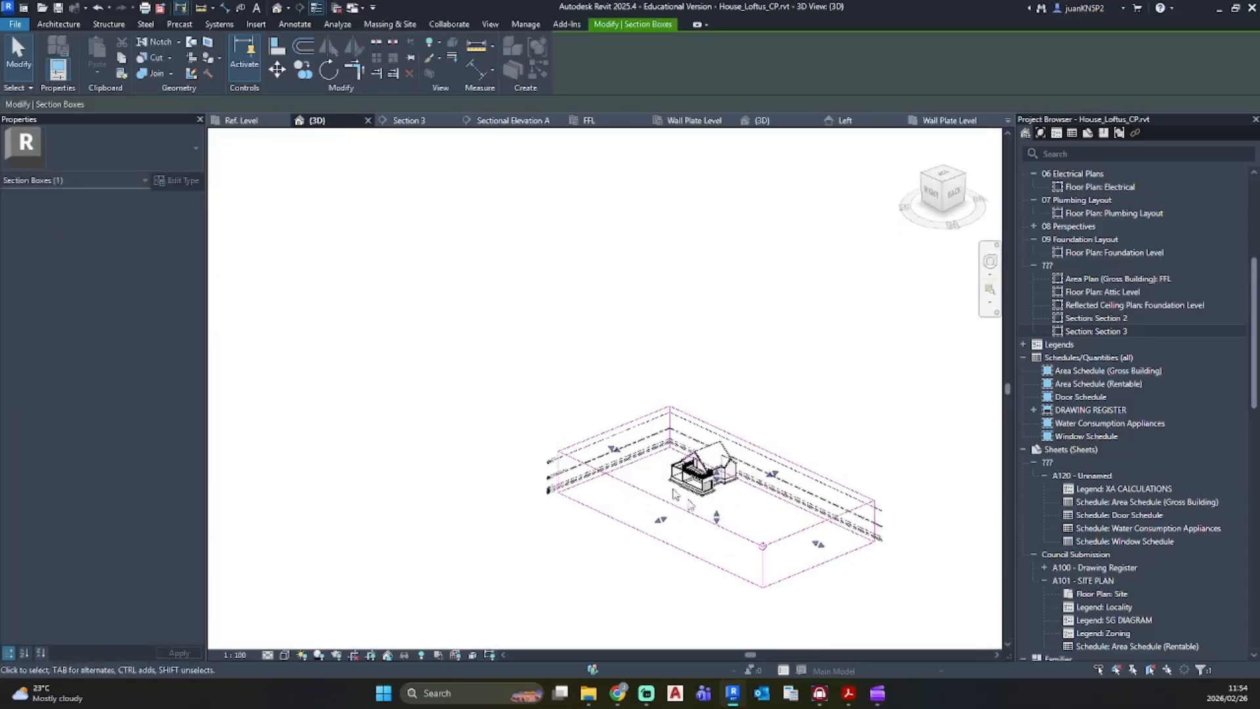
pyautogui.moveTo(818, 544); pyautogui.dragTo(699, 489)
pyautogui.scroll(2, 632, 499)
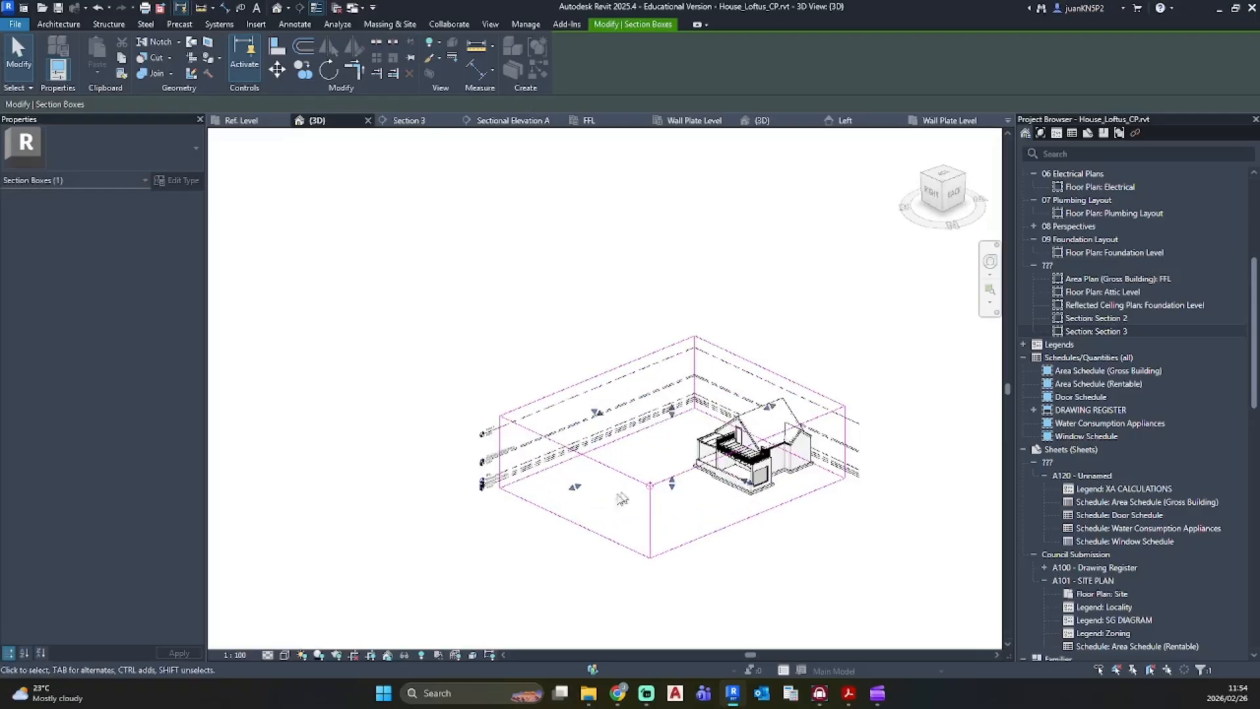
pyautogui.moveTo(575, 486); pyautogui.dragTo(699, 458)
pyautogui.scroll(2, 726, 463)
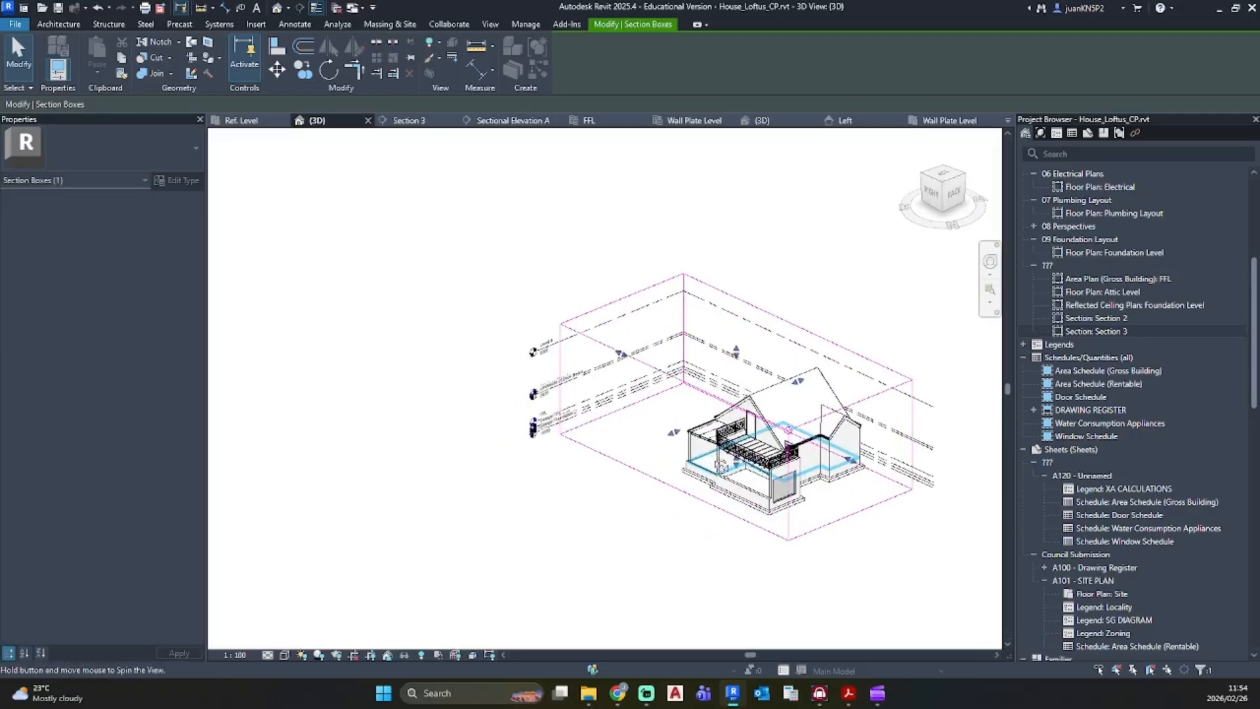
pyautogui.keyDown('shift'); pyautogui.moveTo(722, 465); pyautogui.dragTo(799, 463, button='middle'); pyautogui.keyUp('shift')
pyautogui.moveTo(570, 401); pyautogui.dragTo(720, 409)
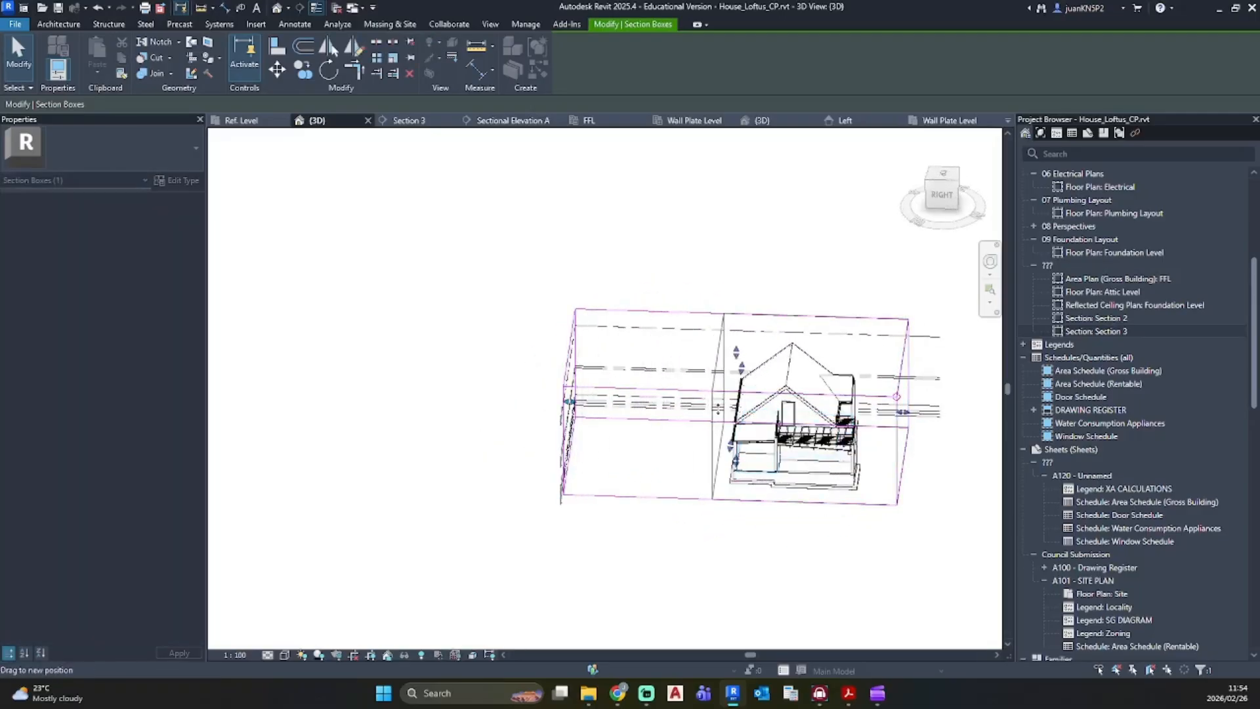
# Step: Examine the attic and roof framing through the cropped 3D view and open the Sectional Elevation A view
pyautogui.keyDown('shift'); pyautogui.moveTo(765, 446); pyautogui.dragTo(613, 450, button='middle'); pyautogui.keyUp('shift')
pyautogui.scroll(3, 901, 433)
pyautogui.keyDown('shift'); pyautogui.moveTo(900, 434); pyautogui.dragTo(755, 300, button='middle'); pyautogui.keyUp('shift')
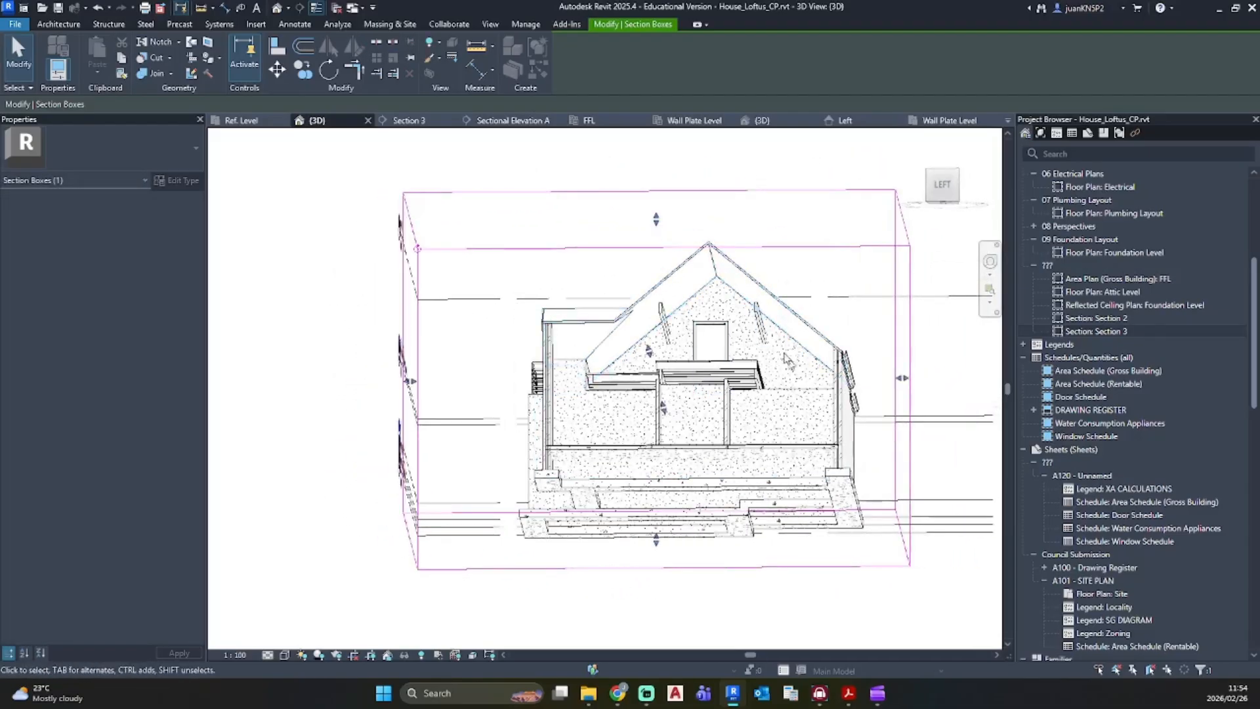
pyautogui.scroll(5, 557, 360)
pyautogui.scroll(2, 495, 372)
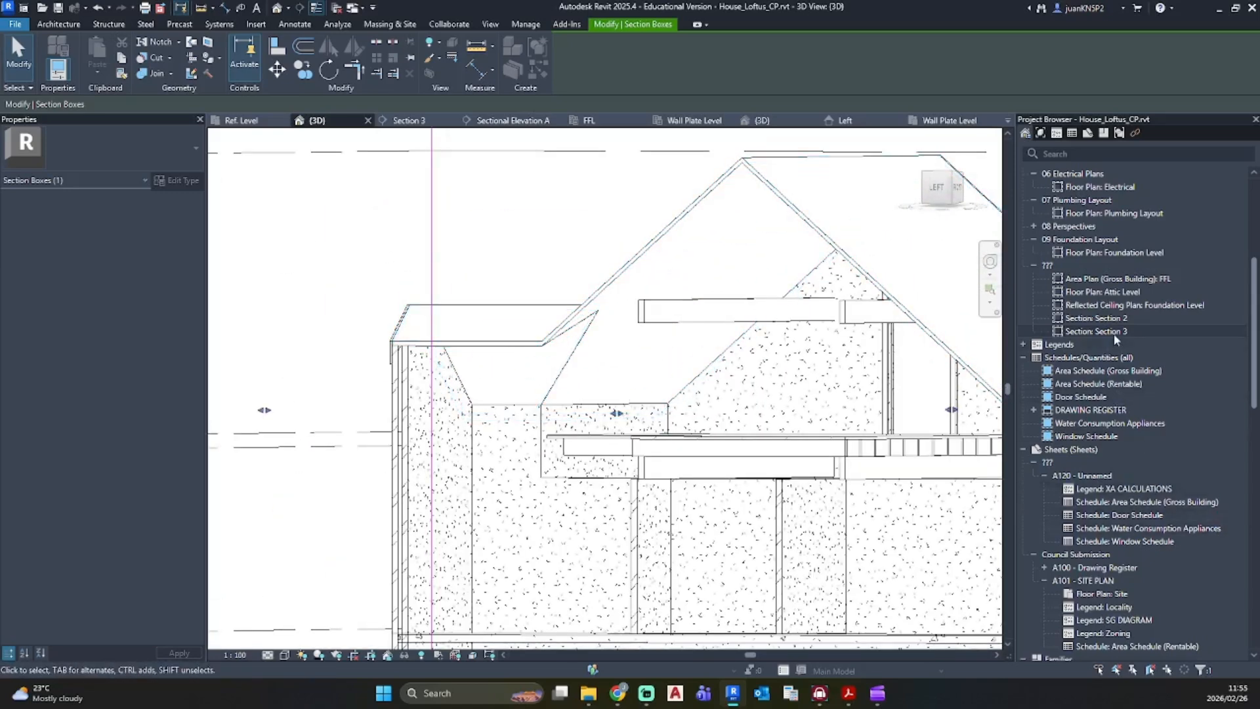
pyautogui.scroll(6, 1116, 306)
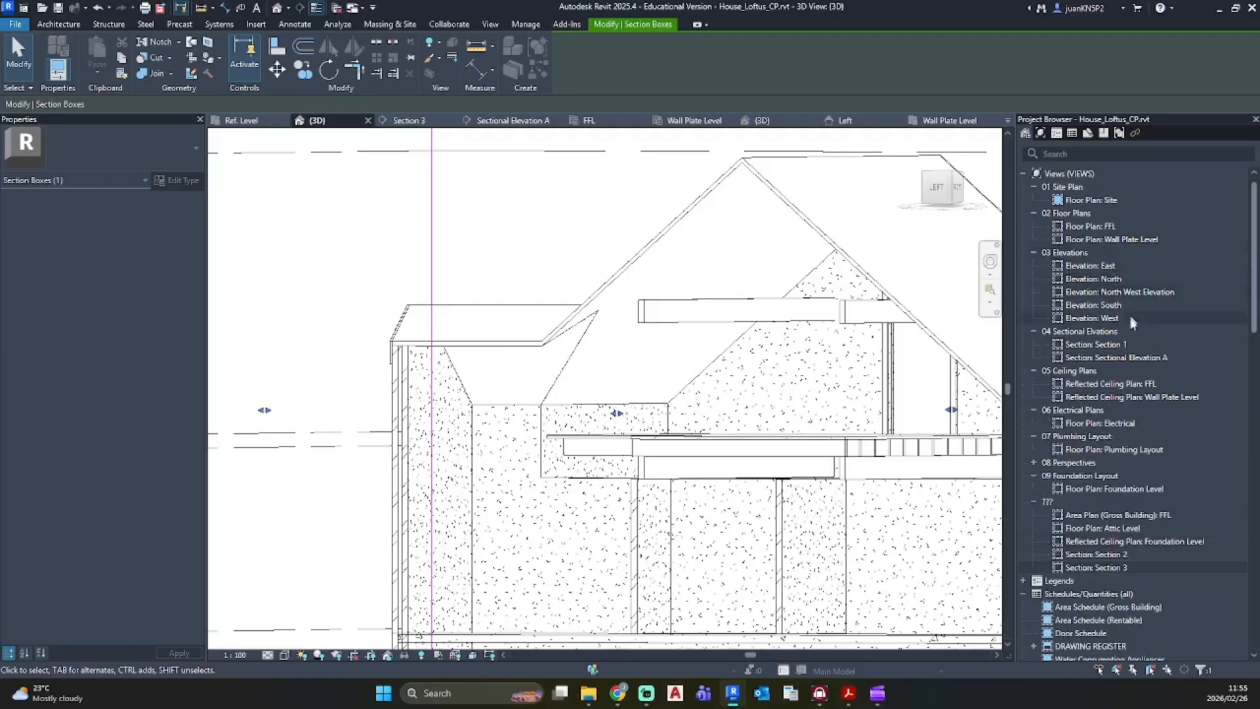
pyautogui.doubleClick(1120, 358)
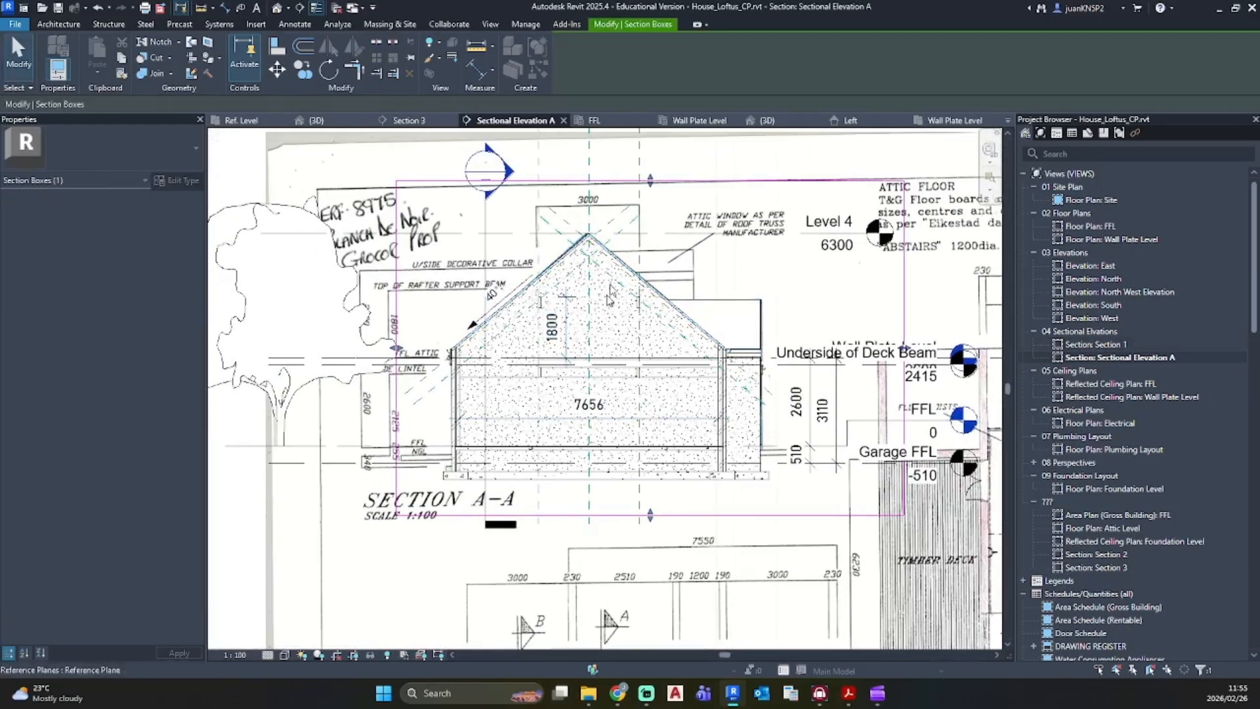
# Step: Copy the left 300x80mm Bearer Beam in the attic sideways to just short of the roof's centre plane
pyautogui.scroll(4, 610, 297)
pyautogui.click(476, 332)
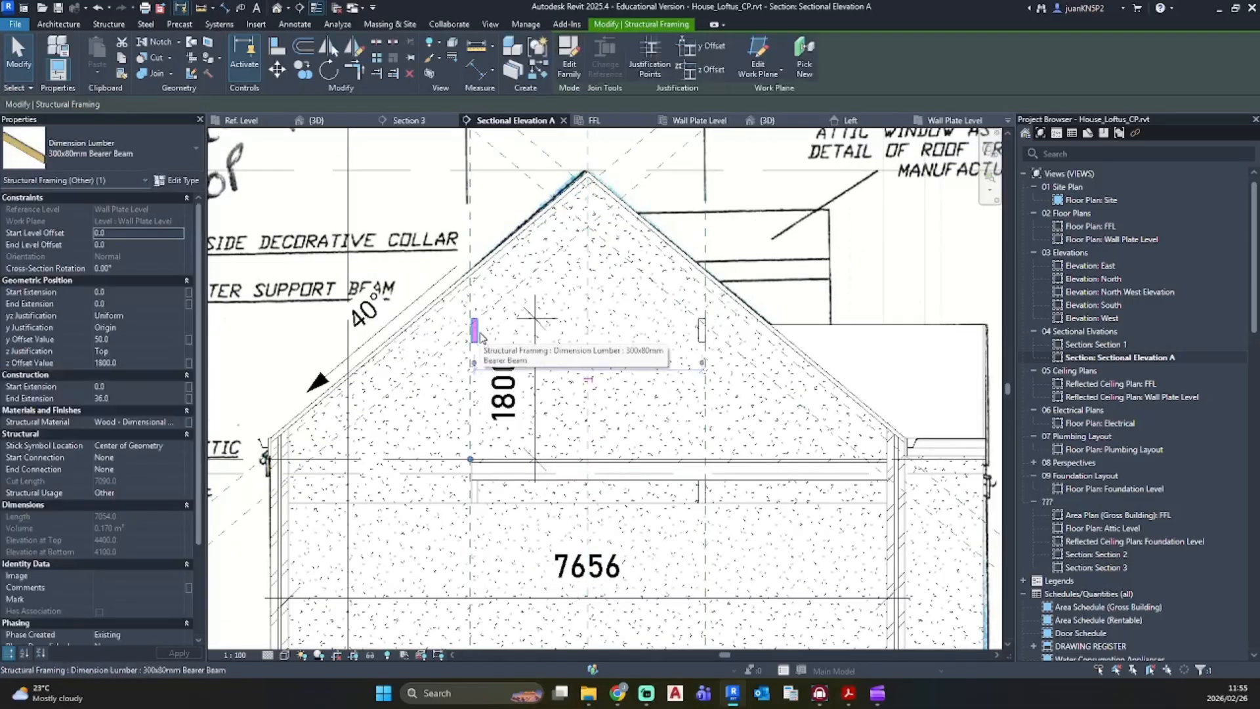
pyautogui.press('c')
pyautogui.press('o')
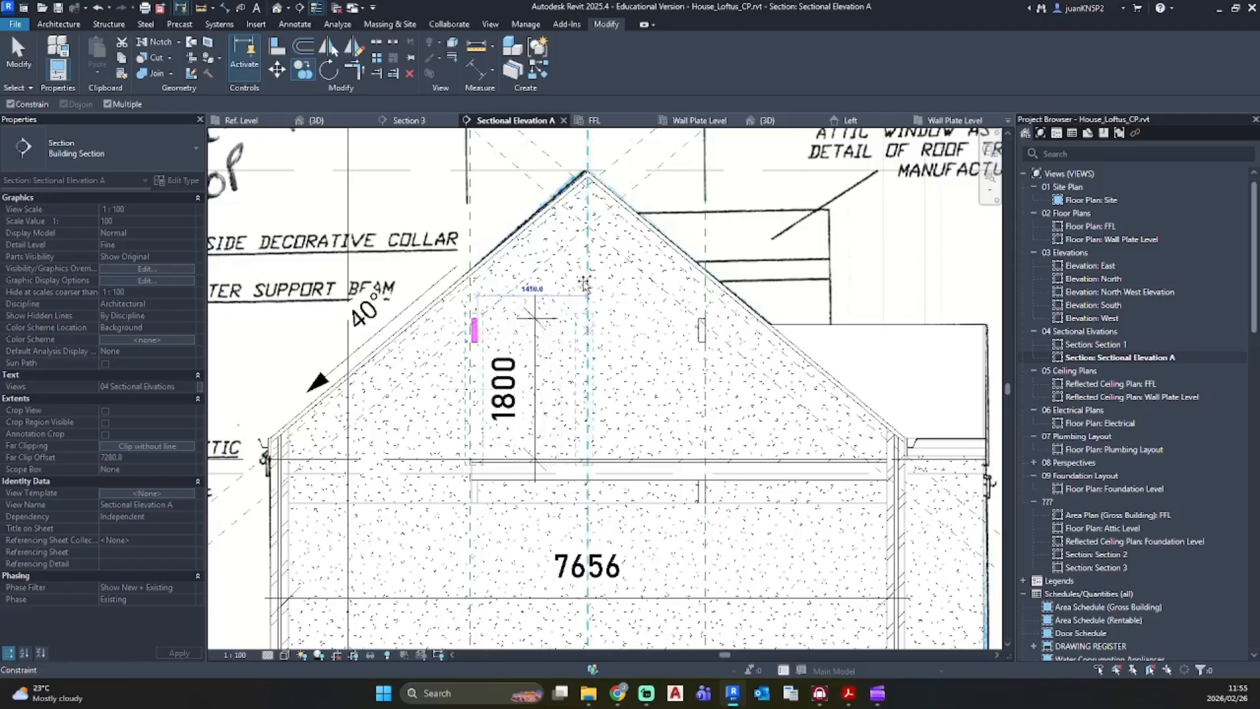
pyautogui.press('Escape')
pyautogui.scroll(3, 575, 334)
pyautogui.click(615, 353)
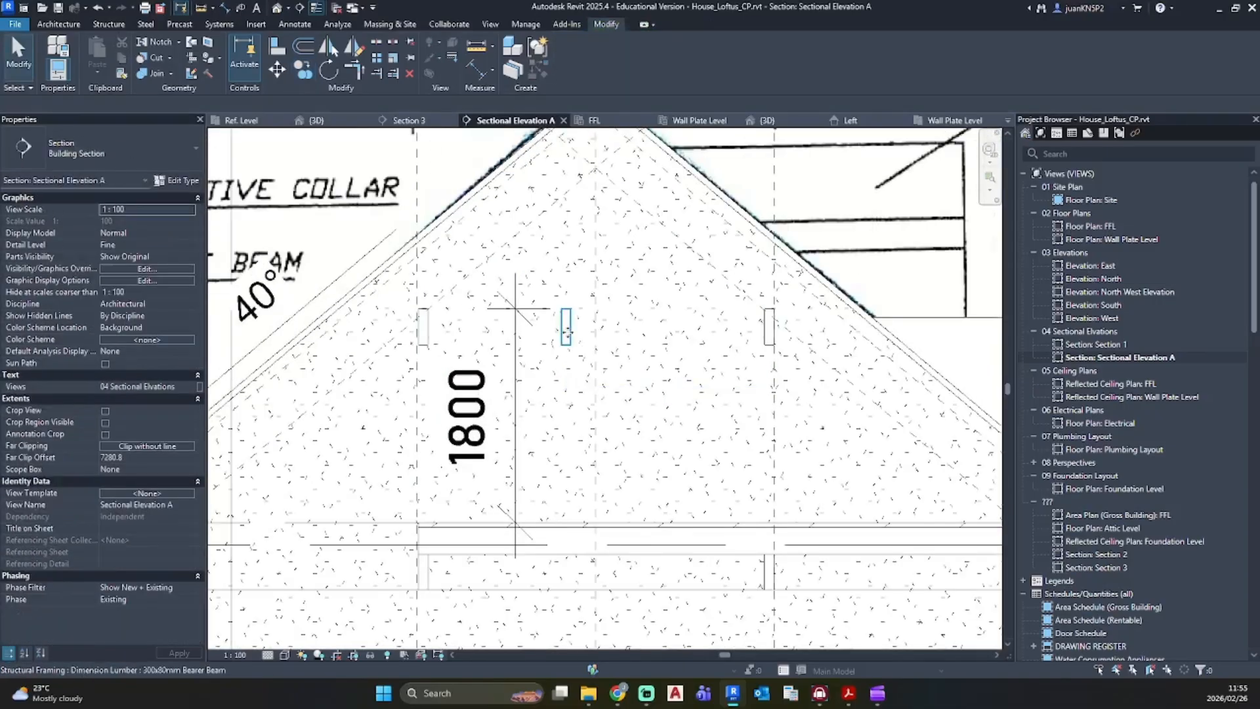
pyautogui.click(569, 335)
pyautogui.scroll(-1, 614, 331)
pyautogui.moveTo(613, 331); pyautogui.dragTo(625, 413, button='middle')
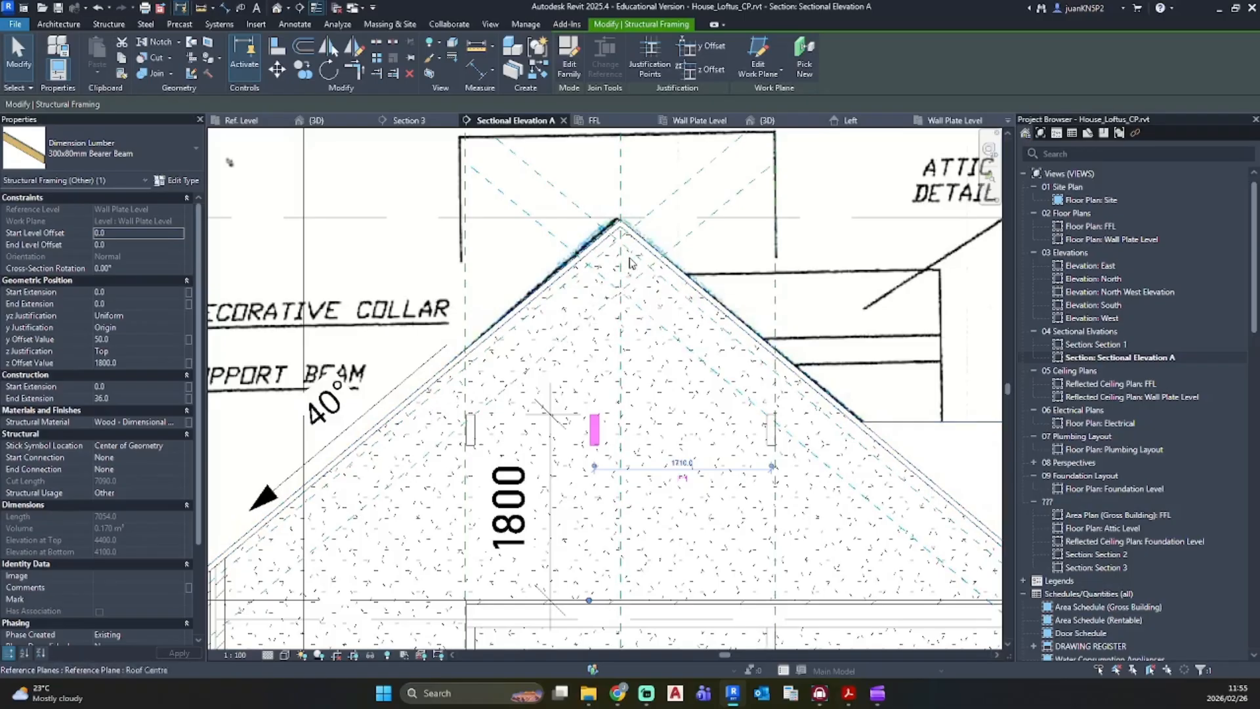
pyautogui.press('d')
pyautogui.press('i')
pyautogui.scroll(3, 617, 320)
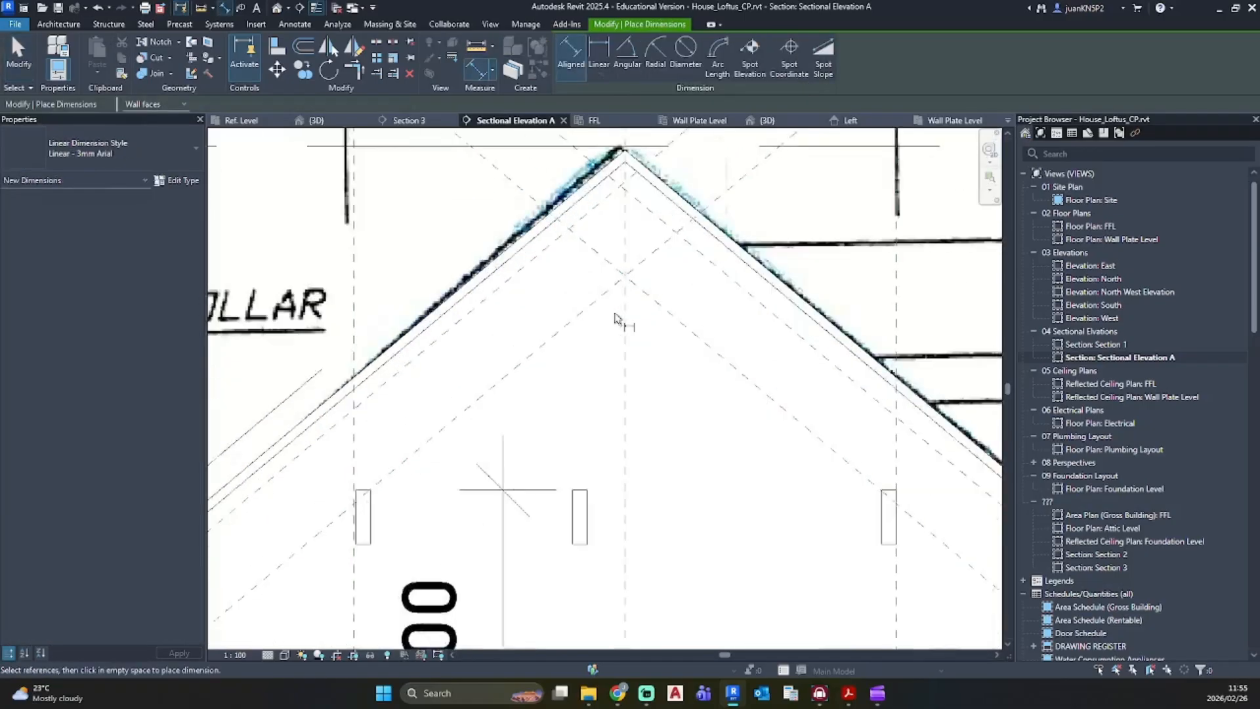
pyautogui.scroll(2, 627, 177)
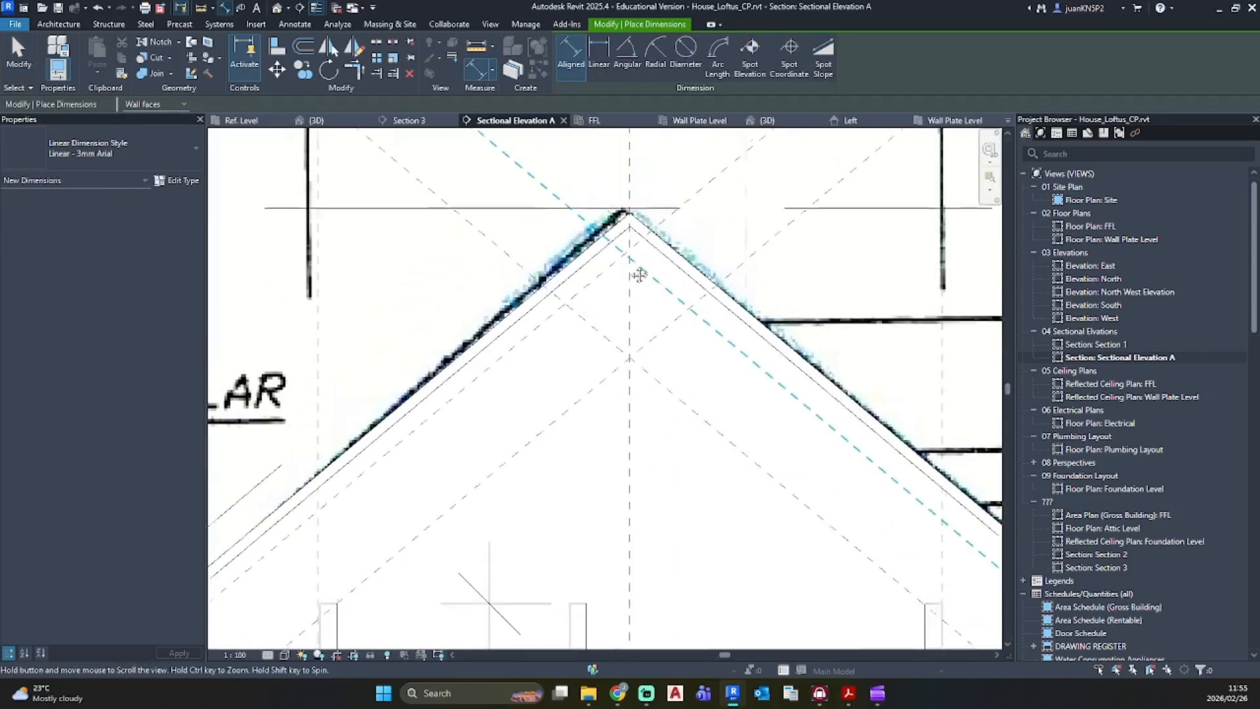
pyautogui.press('Escape')
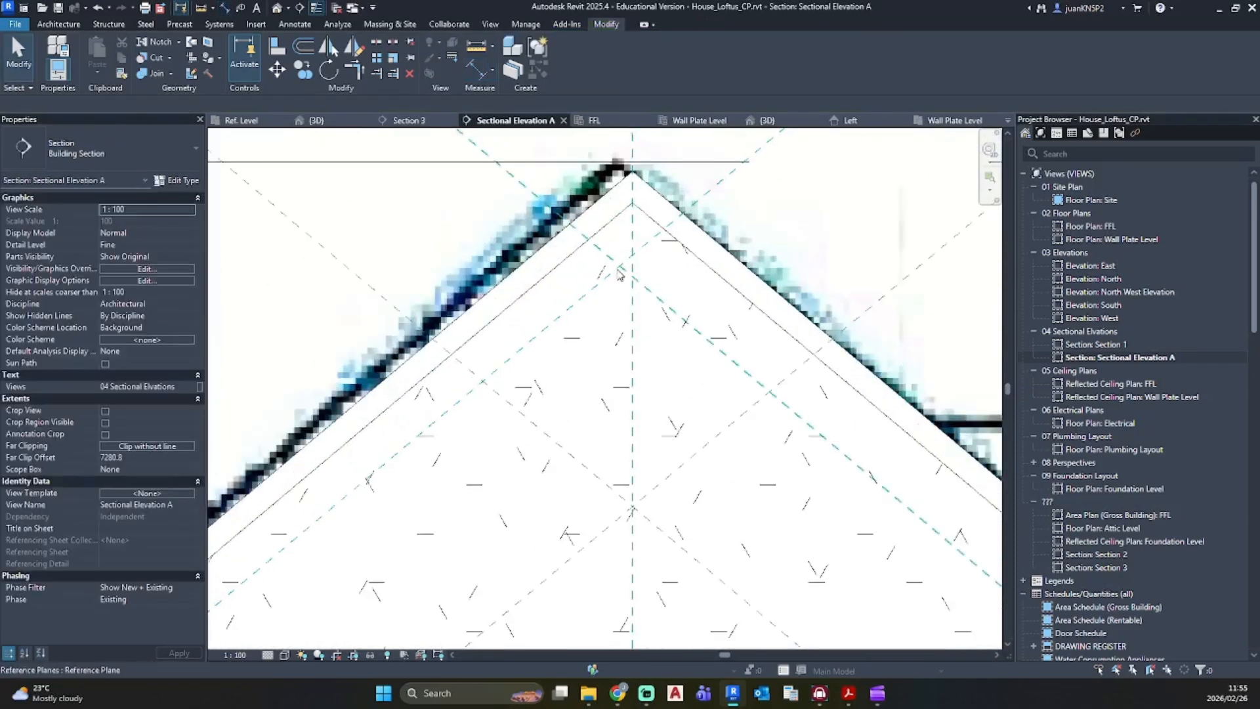
pyautogui.click(617, 270)
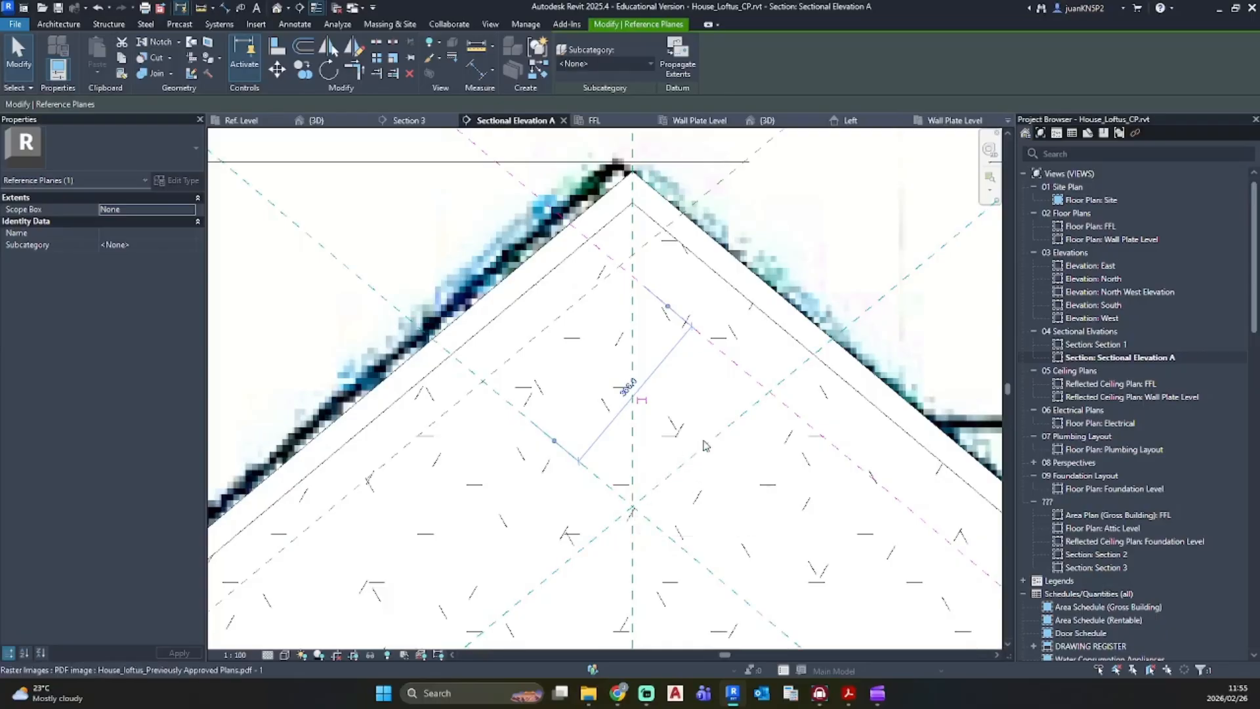
pyautogui.press('d')
pyautogui.press('i')
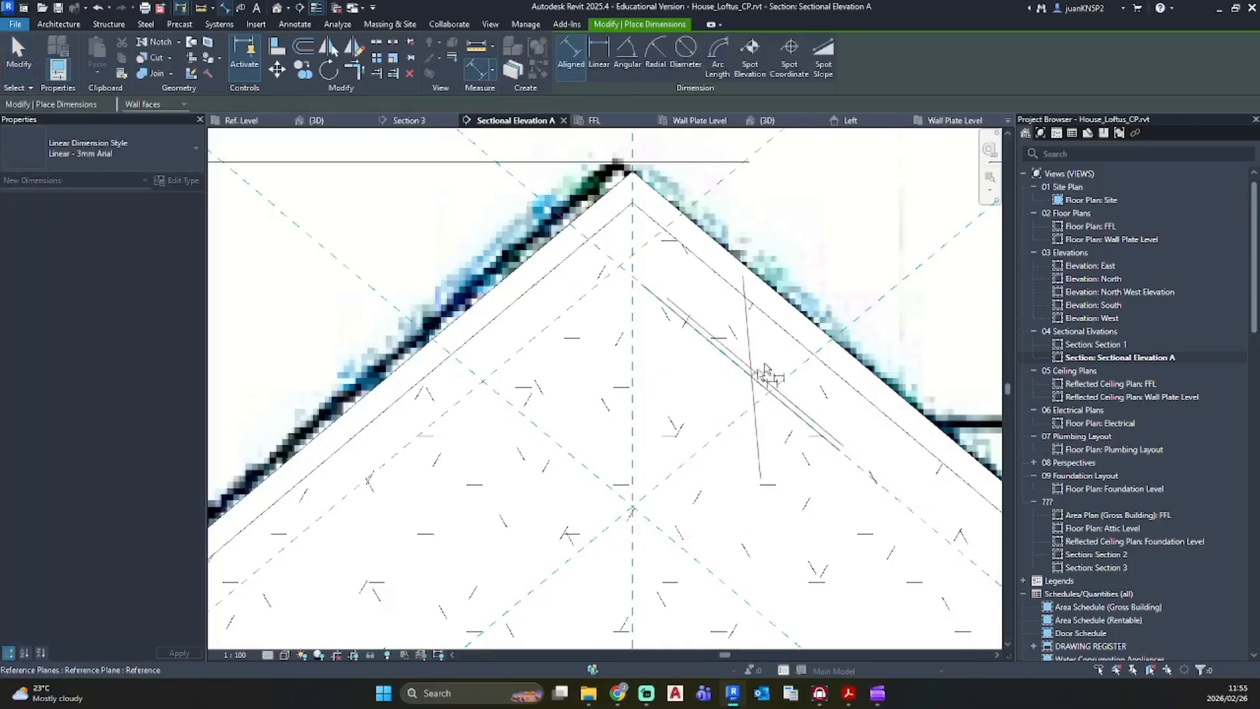
pyautogui.click(788, 335)
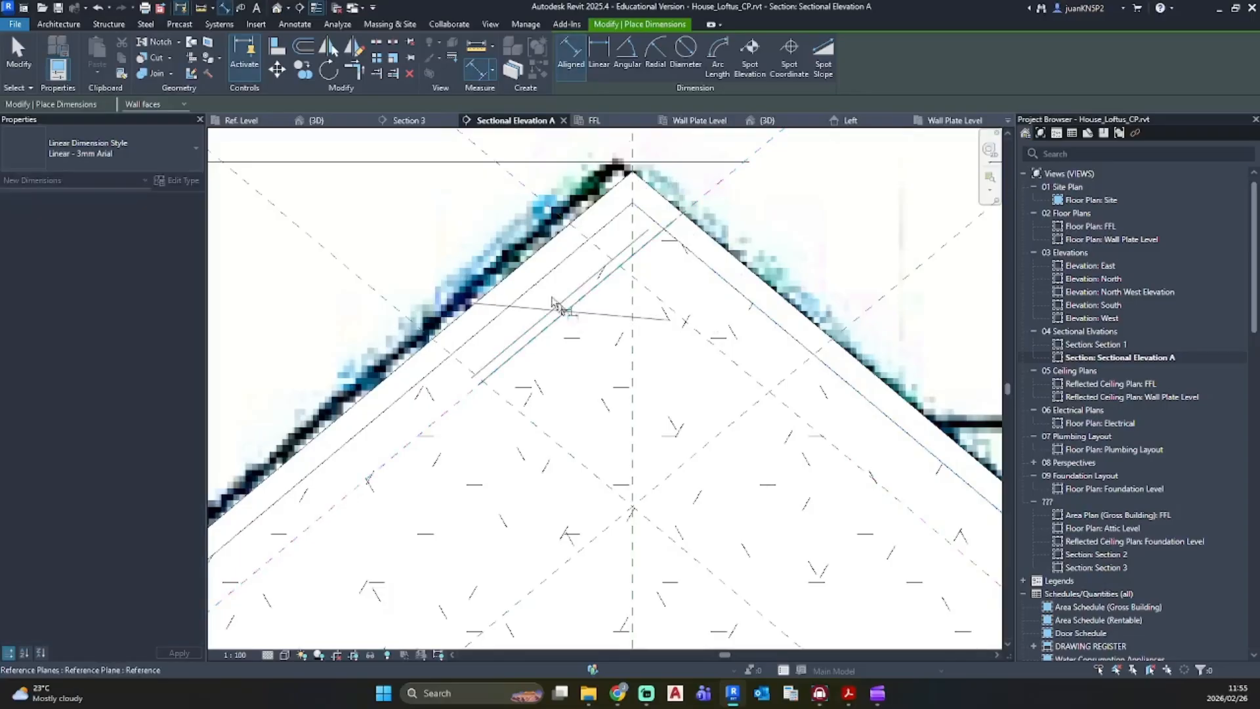
pyautogui.press('Escape')
pyautogui.press('Escape')
# Step: Delete the four sloping reference planes that run parallel to the roof slopes below the apex
pyautogui.scroll(-2, 537, 297)
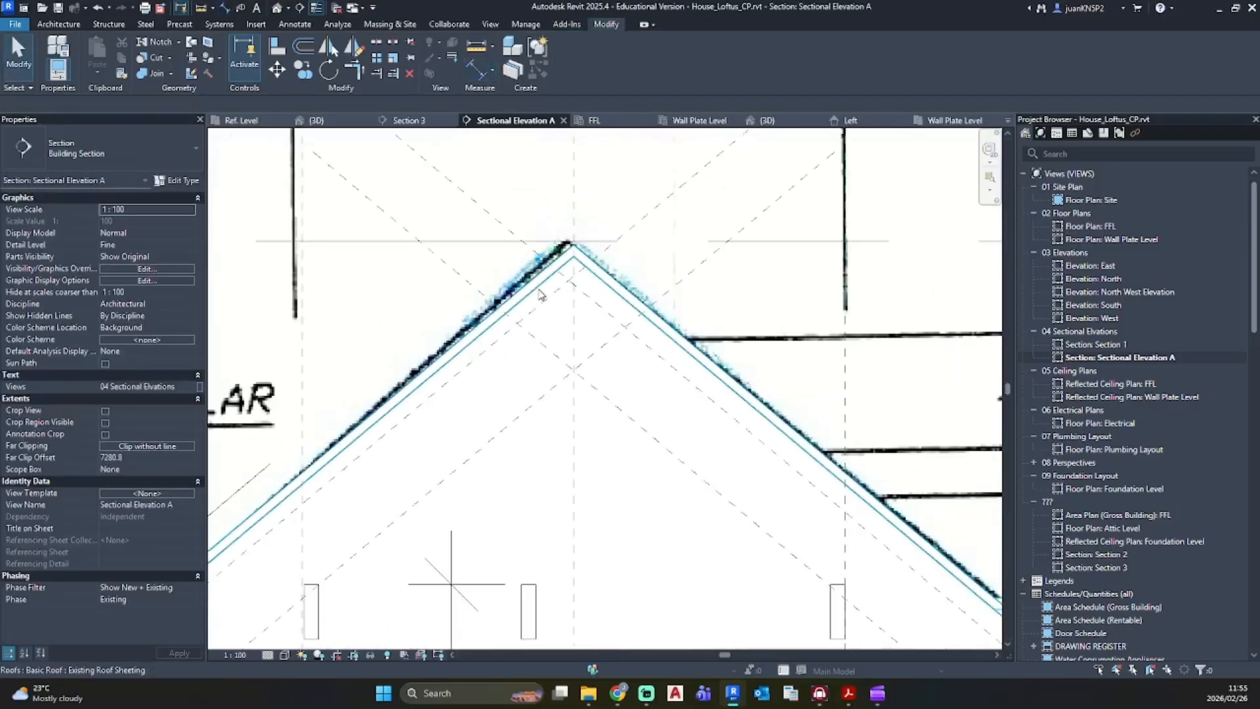
pyautogui.scroll(-2, 536, 297)
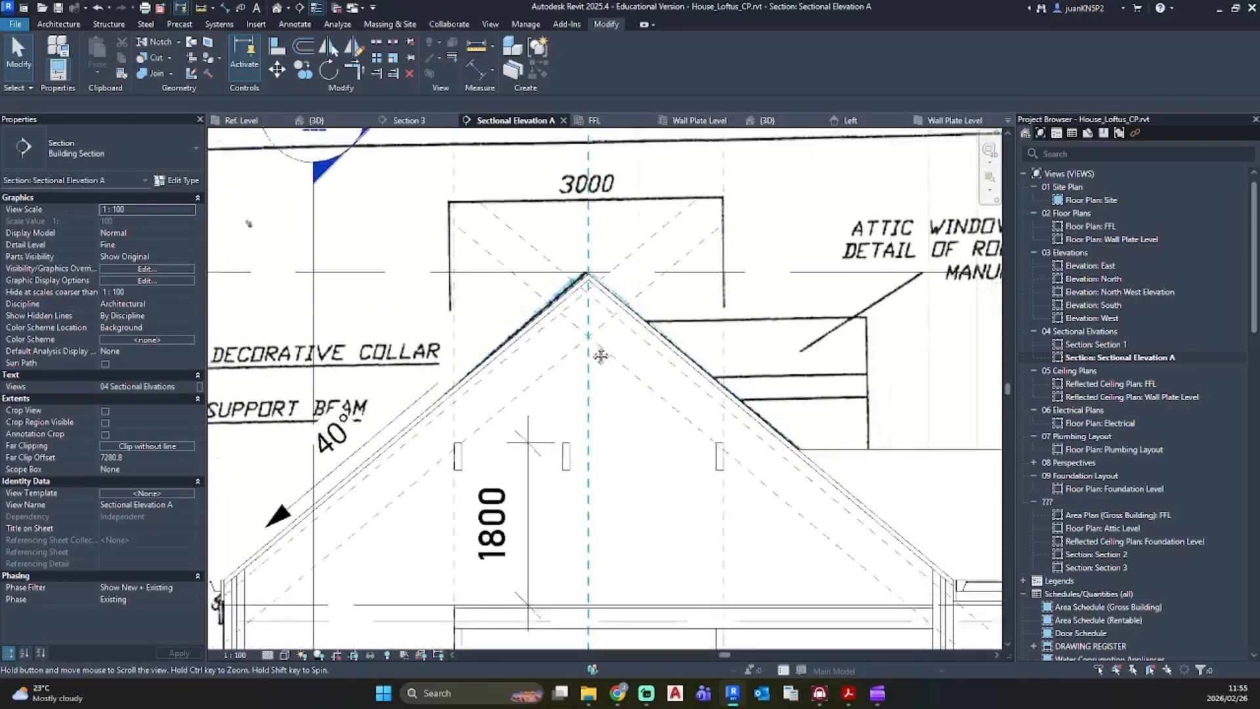
pyautogui.click(551, 300)
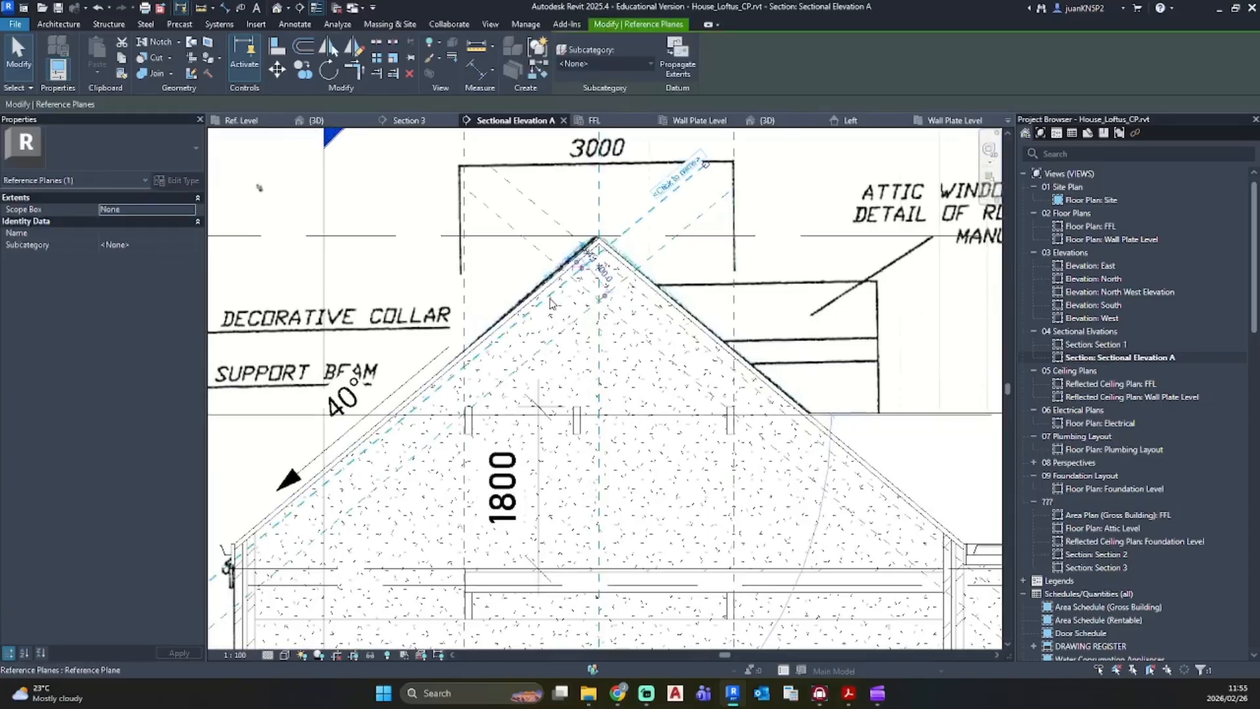
pyautogui.press('Delete')
pyautogui.click(570, 321)
pyautogui.press('Delete')
pyautogui.click(626, 321)
pyautogui.press('Delete')
pyautogui.click(645, 310)
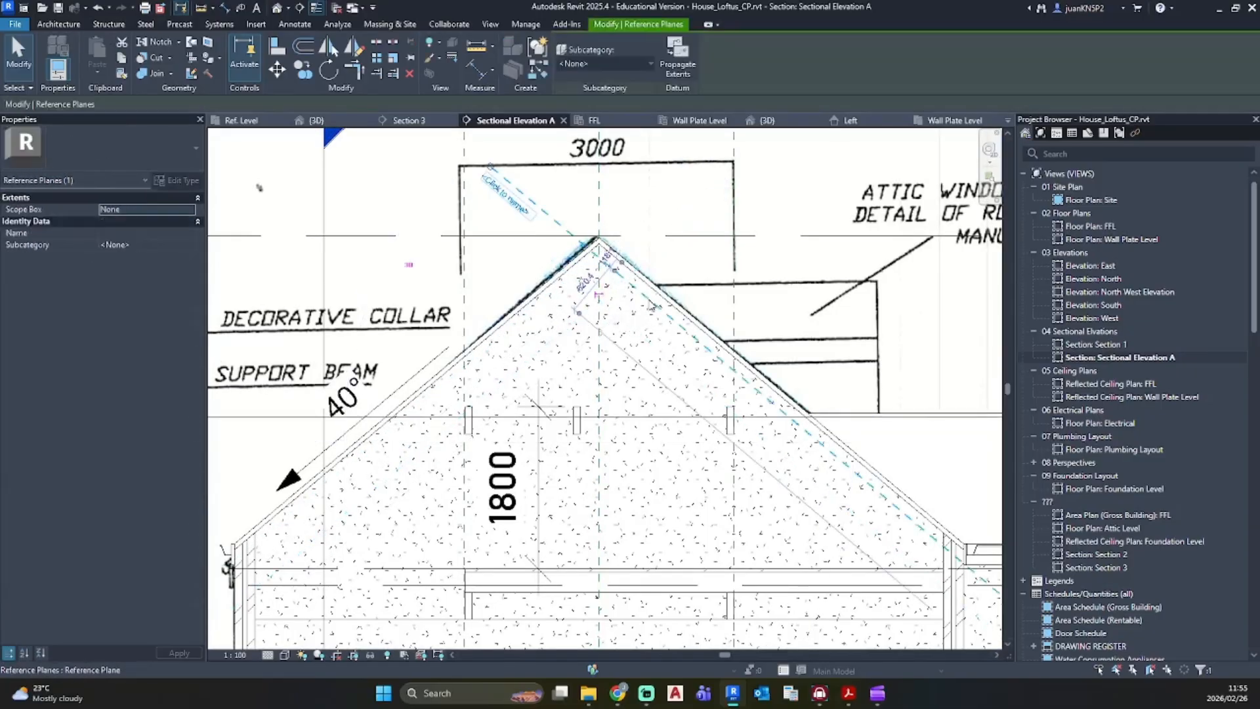
pyautogui.press('Delete')
# Step: Raise the copied bearer beam to a 500 level offset and move it onto the Roof Centre plane just beneath the apex
pyautogui.scroll(-2, 594, 252)
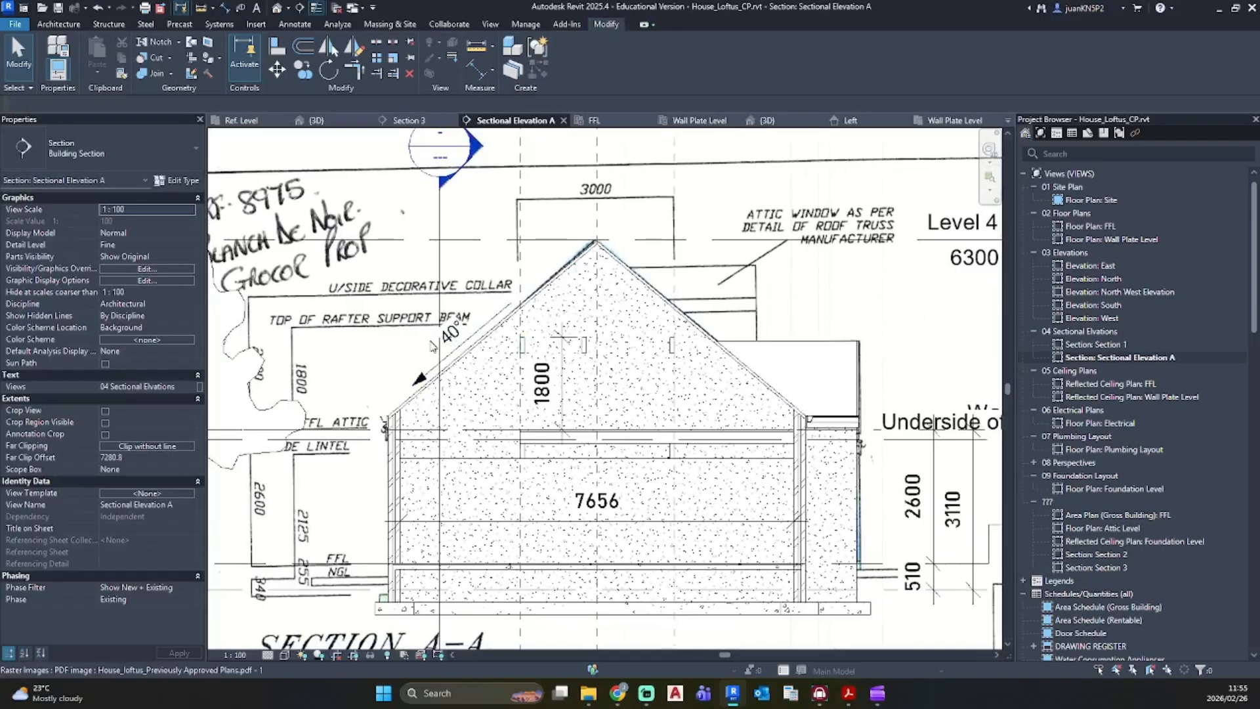
pyautogui.scroll(3, 588, 273)
pyautogui.click(561, 257)
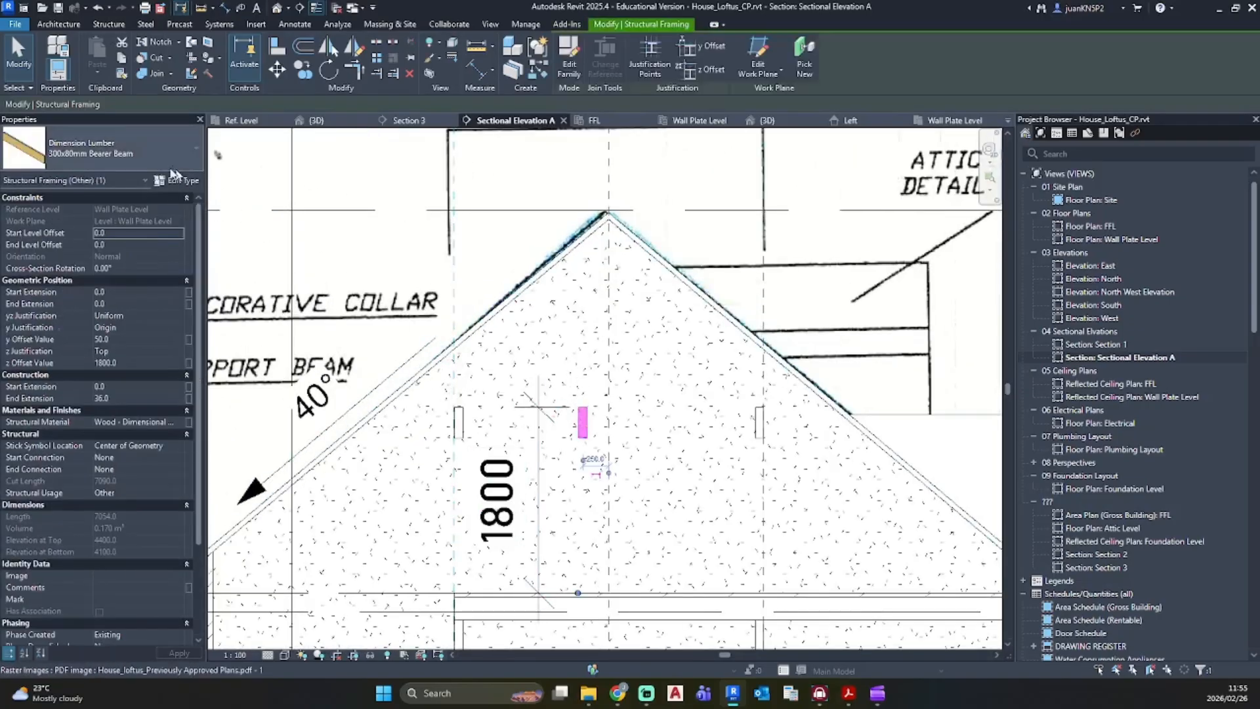
pyautogui.write('500')
pyautogui.press('Return')
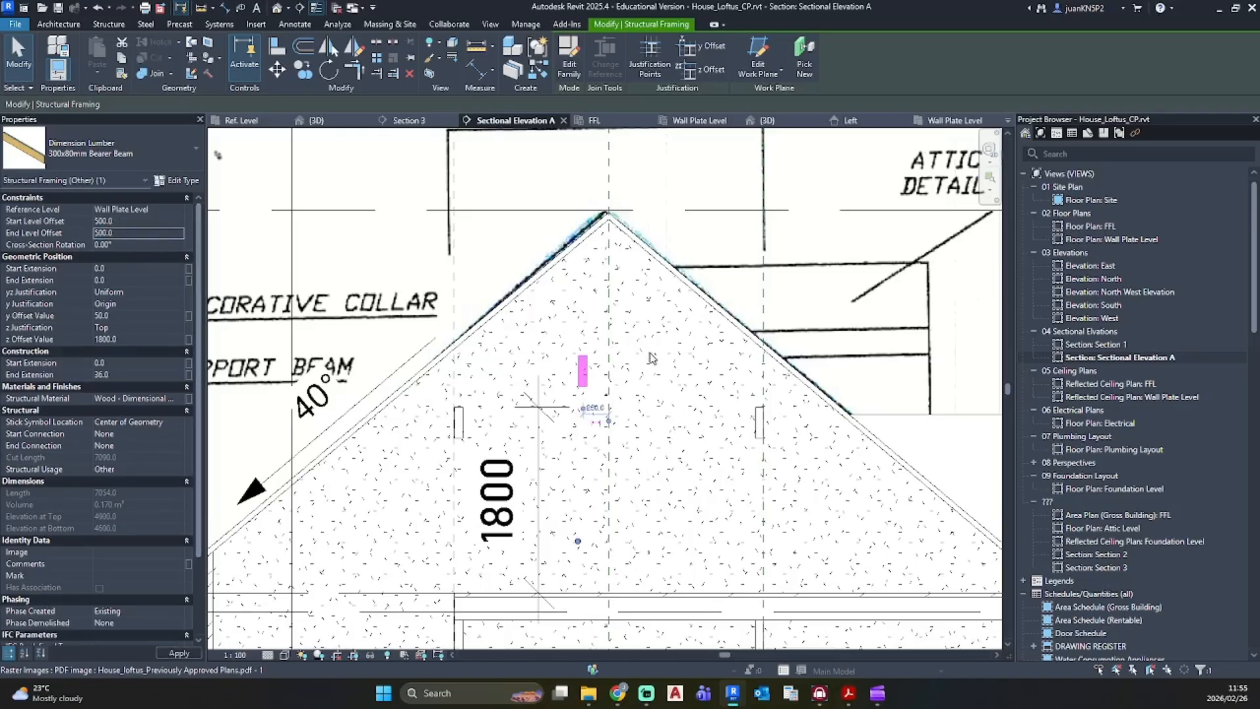
pyautogui.moveTo(604, 420); pyautogui.dragTo(609, 255)
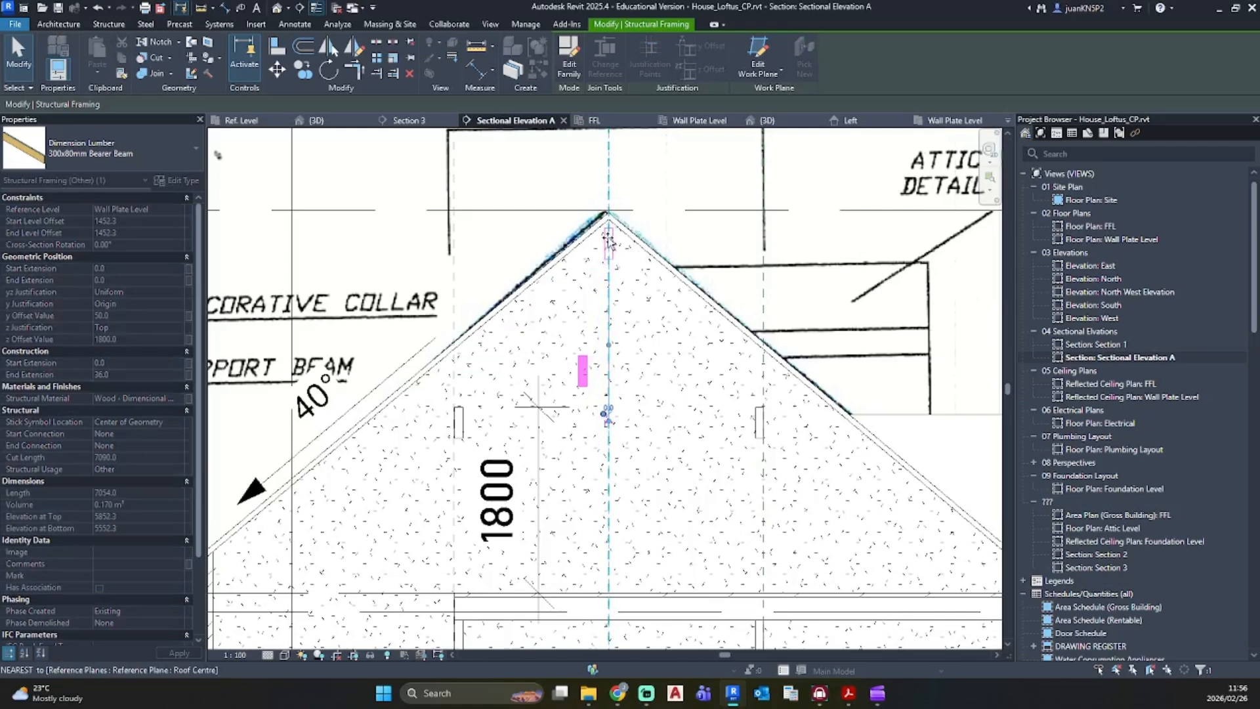
pyautogui.moveTo(609, 241); pyautogui.dragTo(610, 244)
pyautogui.scroll(3, 579, 265)
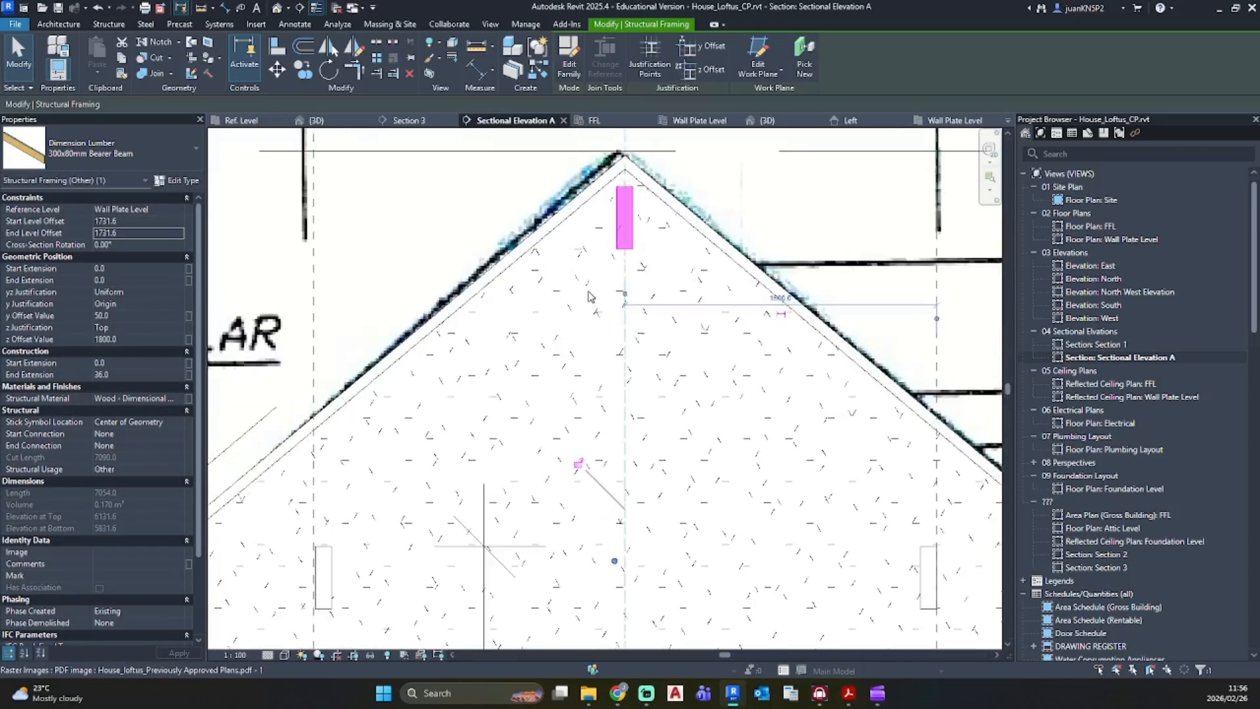
pyautogui.click(556, 308)
pyautogui.press('Escape')
# Step: Duplicate the apex beam's type as Main Ridge beam and set its depth d to 400
pyautogui.click(619, 221)
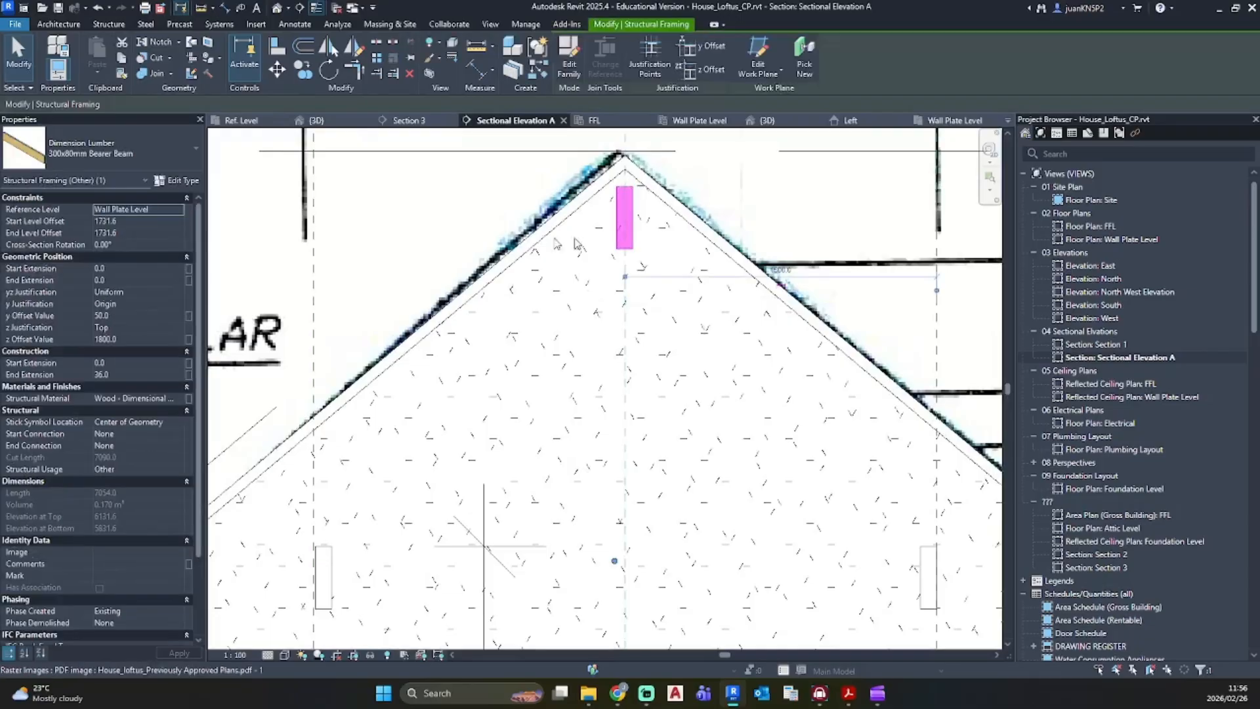
pyautogui.click(172, 190)
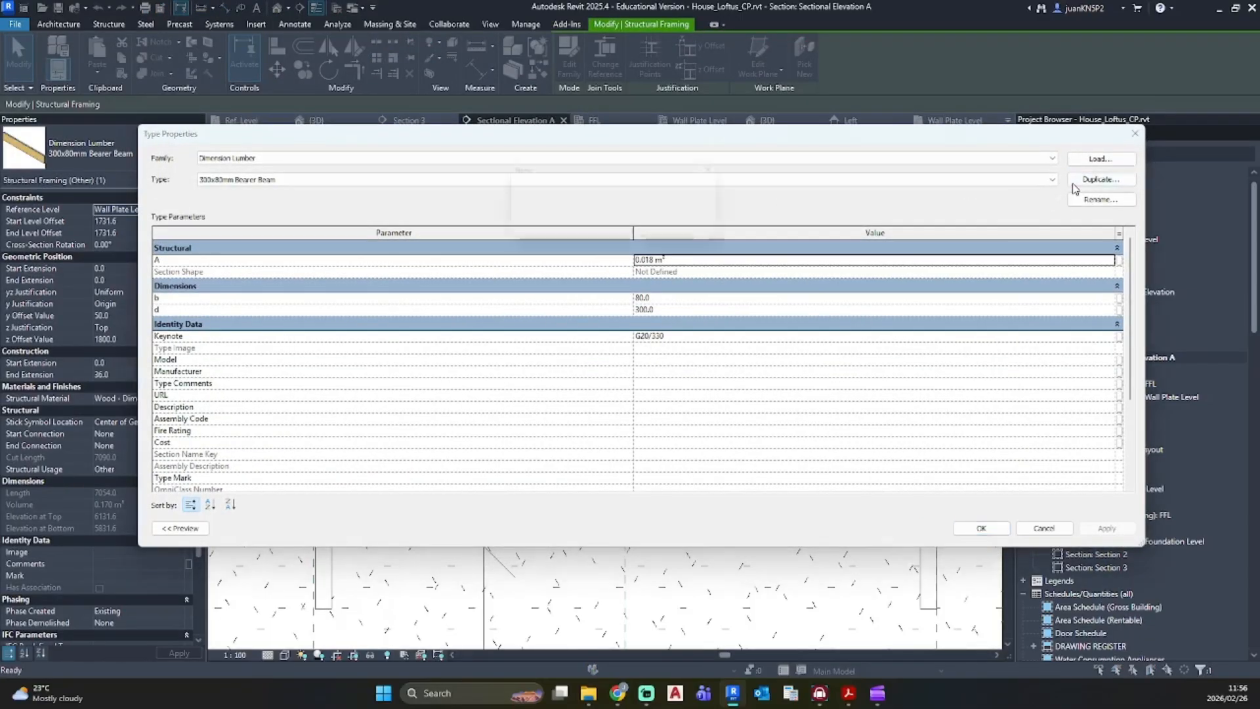
pyautogui.click(1093, 180)
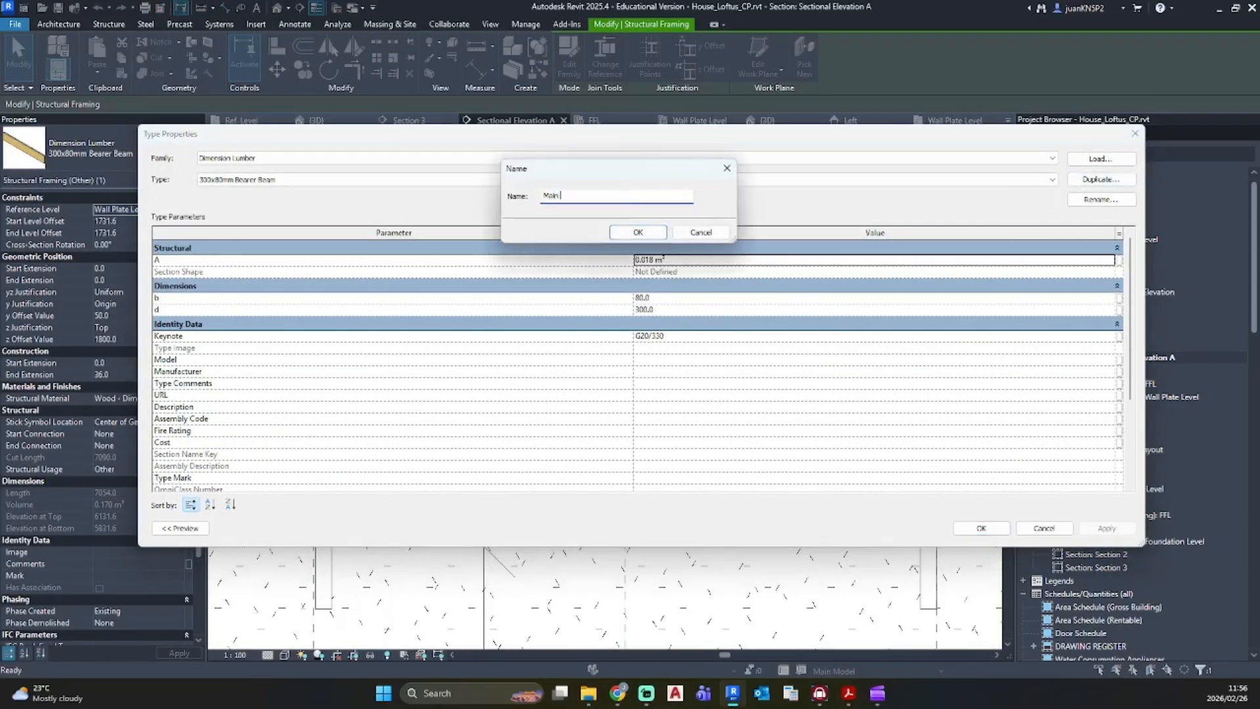
pyautogui.write('Main Ridge beam')
pyautogui.press('Return')
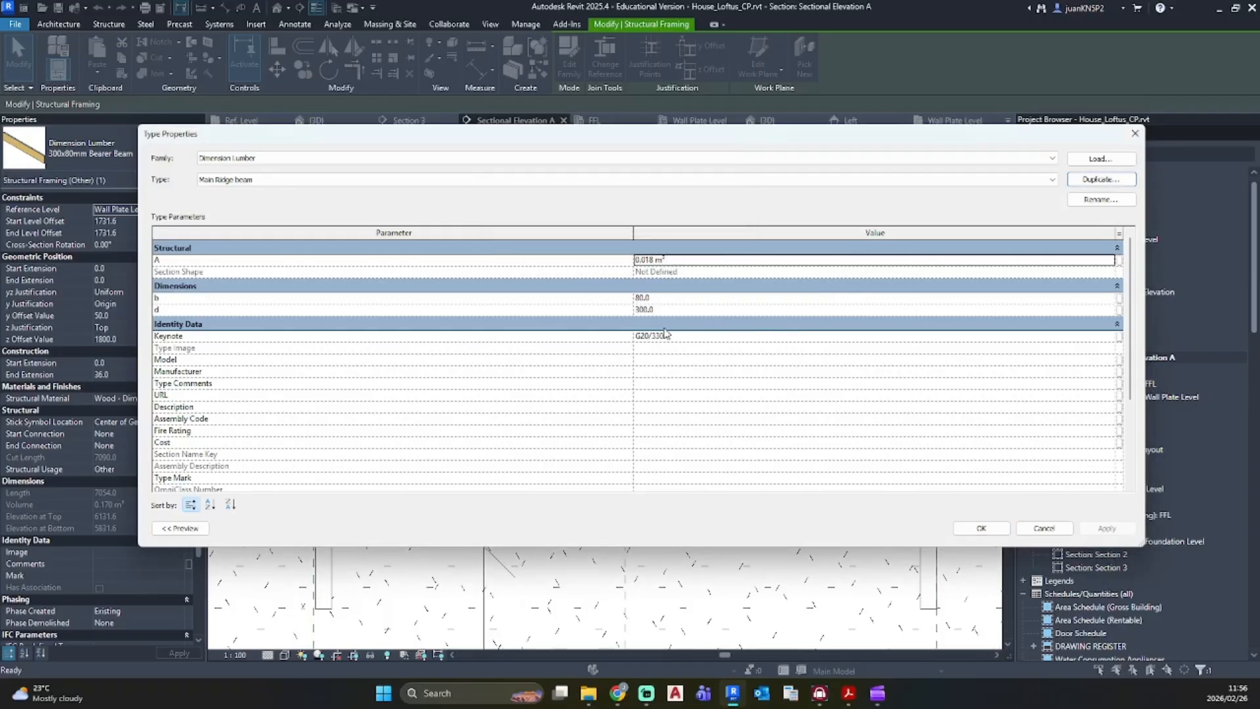
pyautogui.click(662, 310)
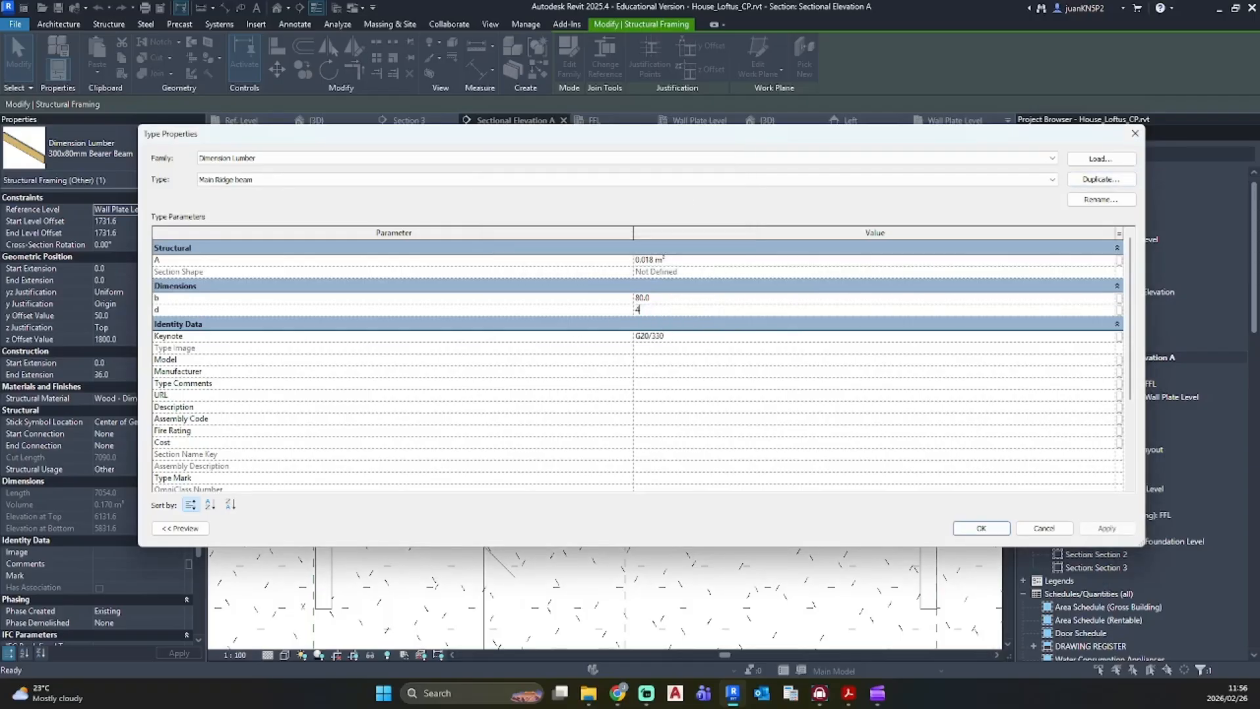
pyautogui.click(980, 528)
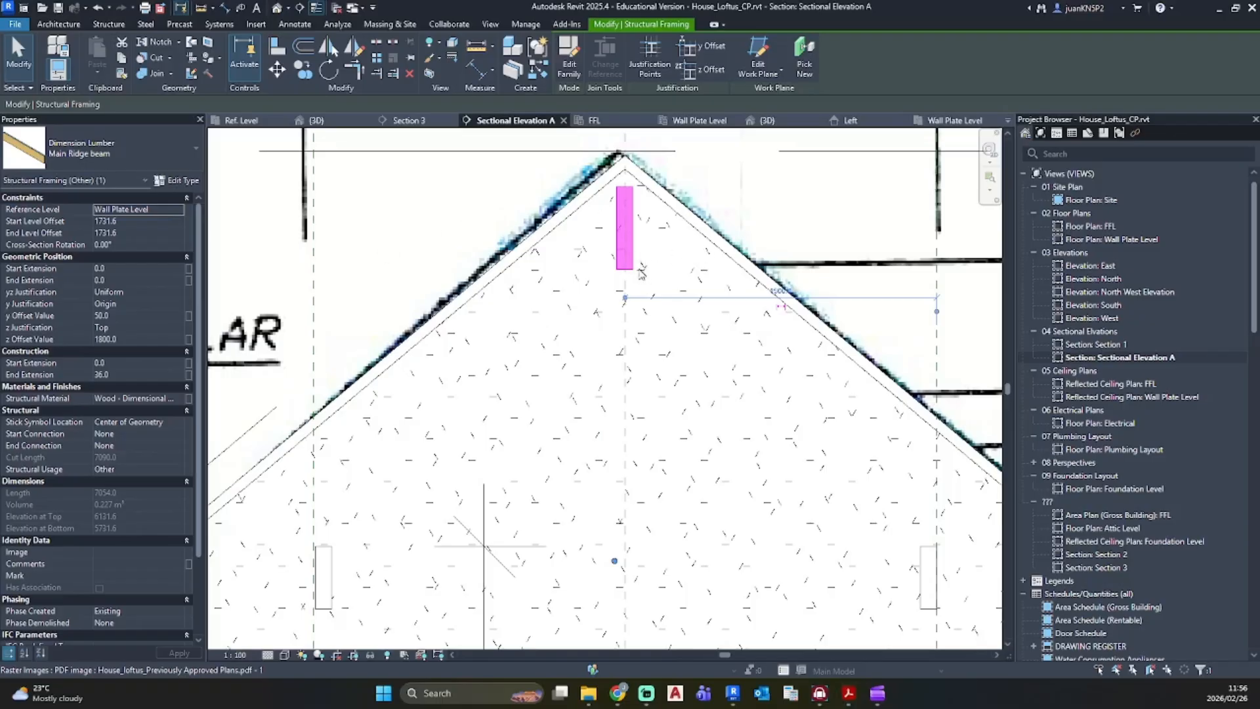
# Step: Lower the ridge beam along the Roof Centre plane to a level offset of about 1668.5
pyautogui.moveTo(629, 218); pyautogui.dragTo(630, 243)
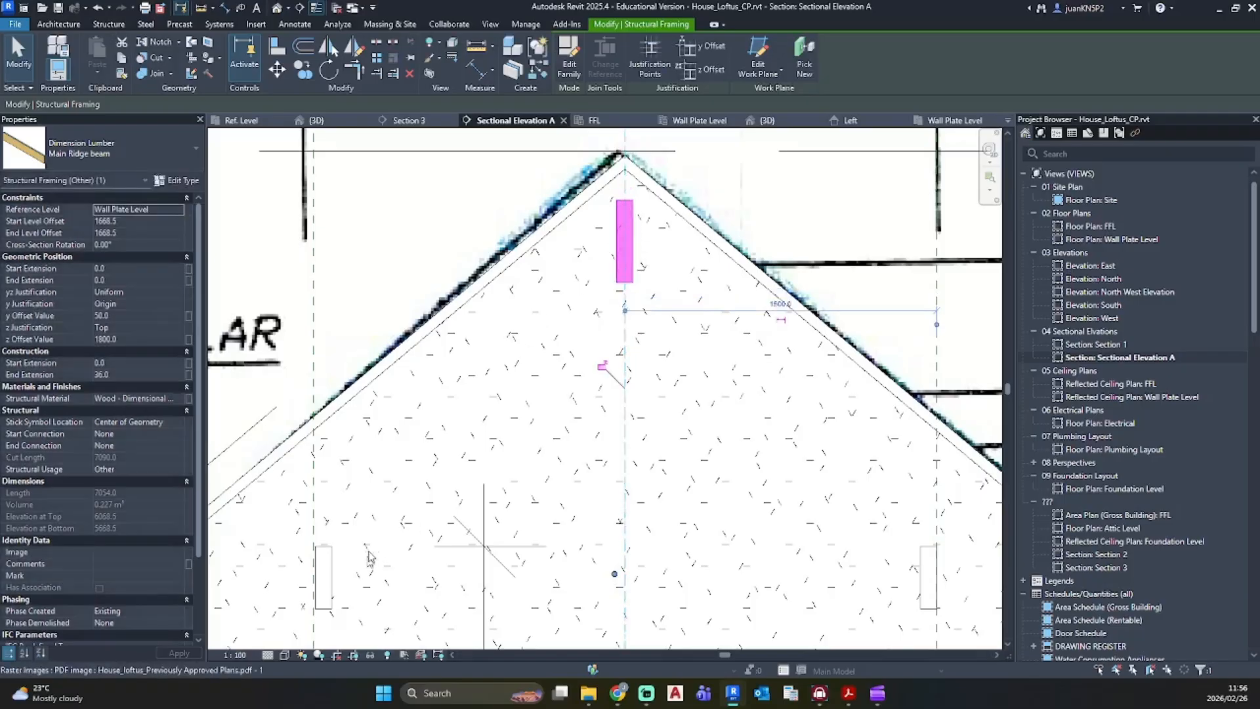
pyautogui.scroll(-3, 420, 519)
pyautogui.scroll(5, 405, 463)
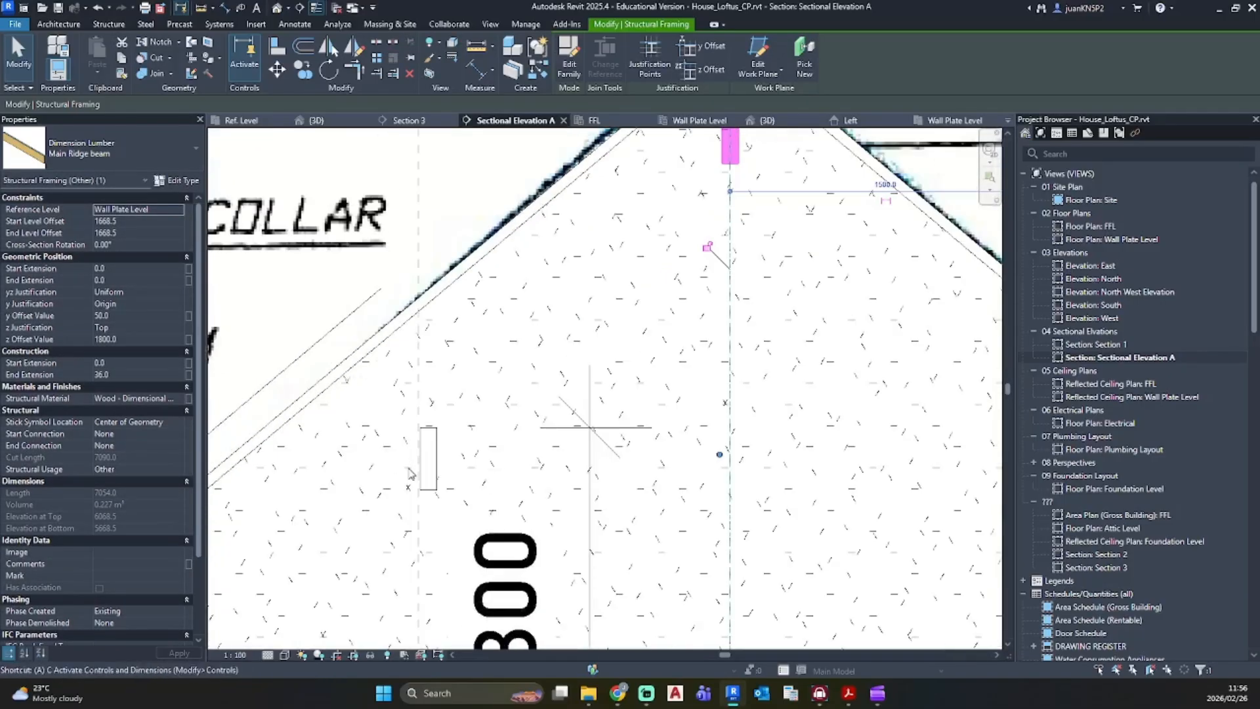
# Step: Try to align the left attic bearer beam's outer face with the vertical reference plane and compare it with the joist end below
pyautogui.press('l')
pyautogui.scroll(5, 410, 471)
pyautogui.click(431, 436)
pyautogui.click(435, 425)
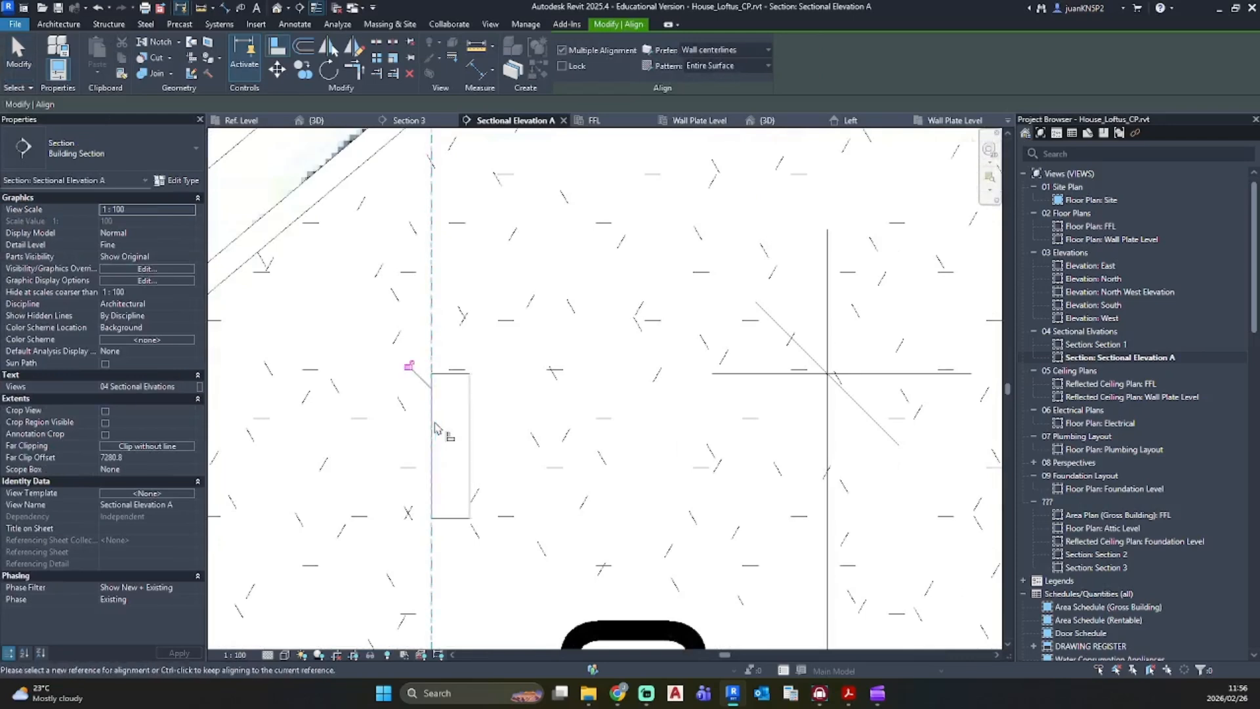
pyautogui.press('Escape')
pyautogui.scroll(-4, 436, 430)
pyautogui.scroll(5, 500, 584)
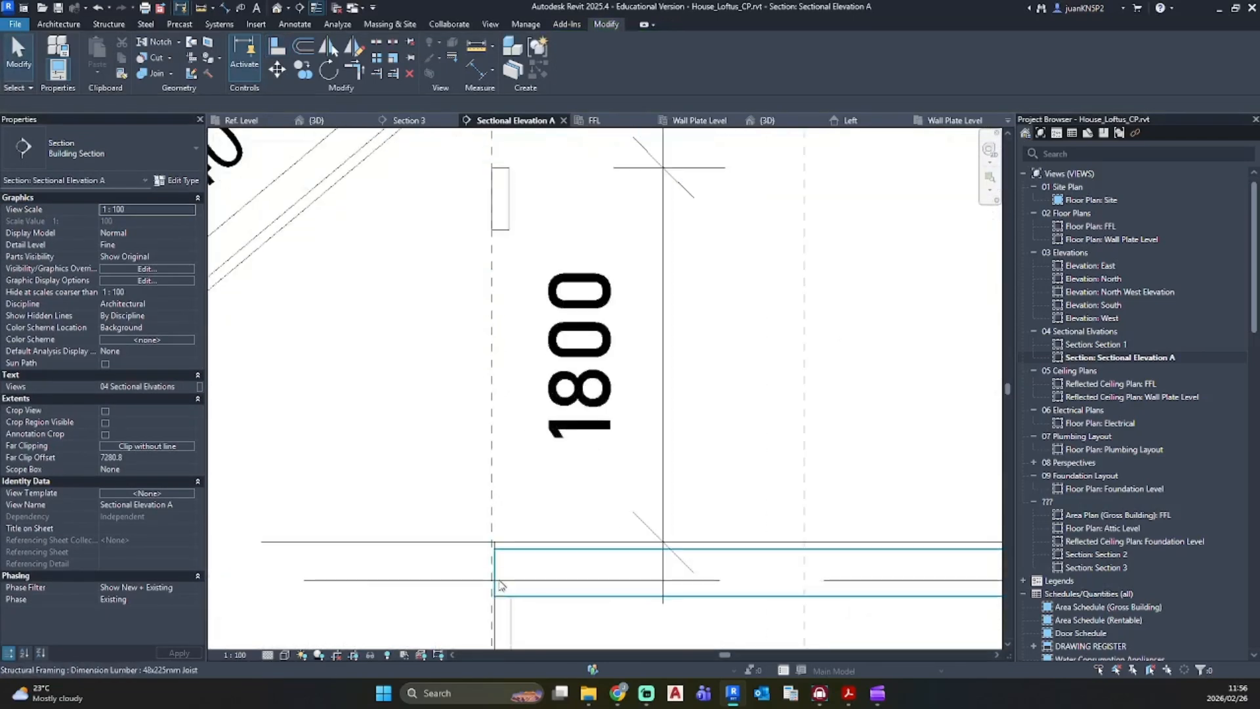
pyautogui.scroll(-2, 500, 584)
pyautogui.scroll(5, 501, 585)
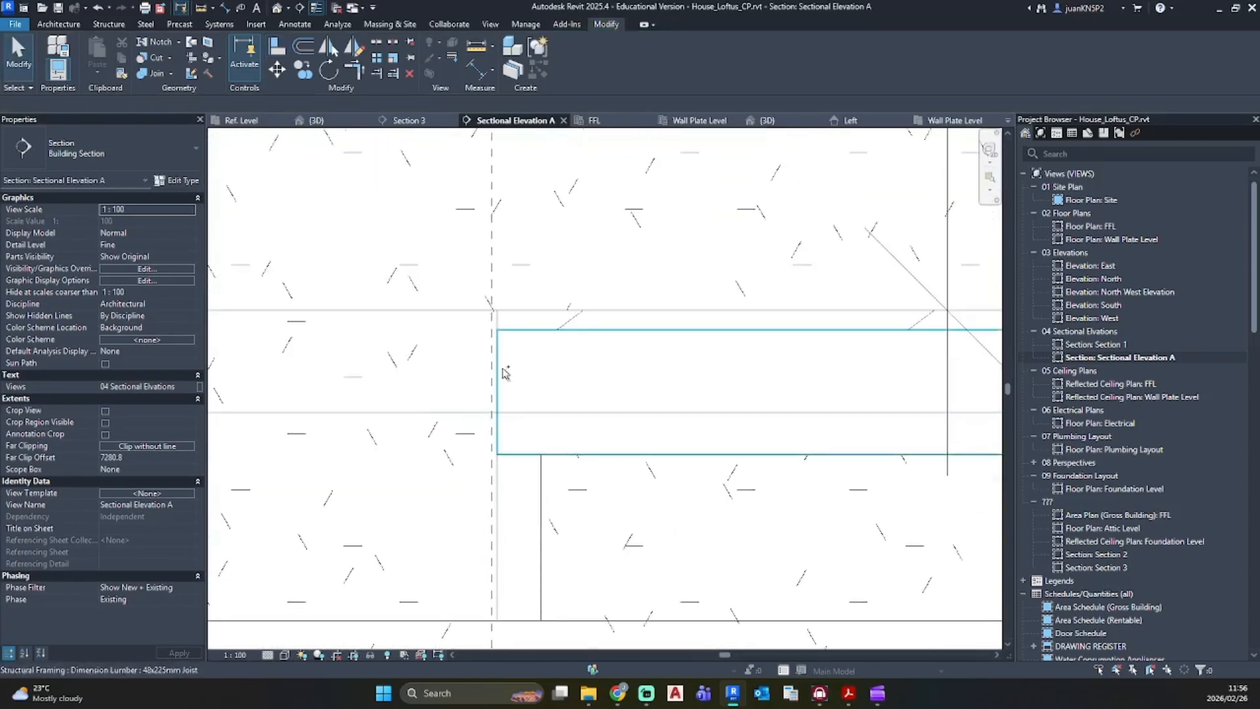
# Step: Align the vertical reference plane beside the left attic bearer beam with the beam's outer face
pyautogui.scroll(-4, 505, 373)
pyautogui.press('l')
pyautogui.scroll(2, 428, 393)
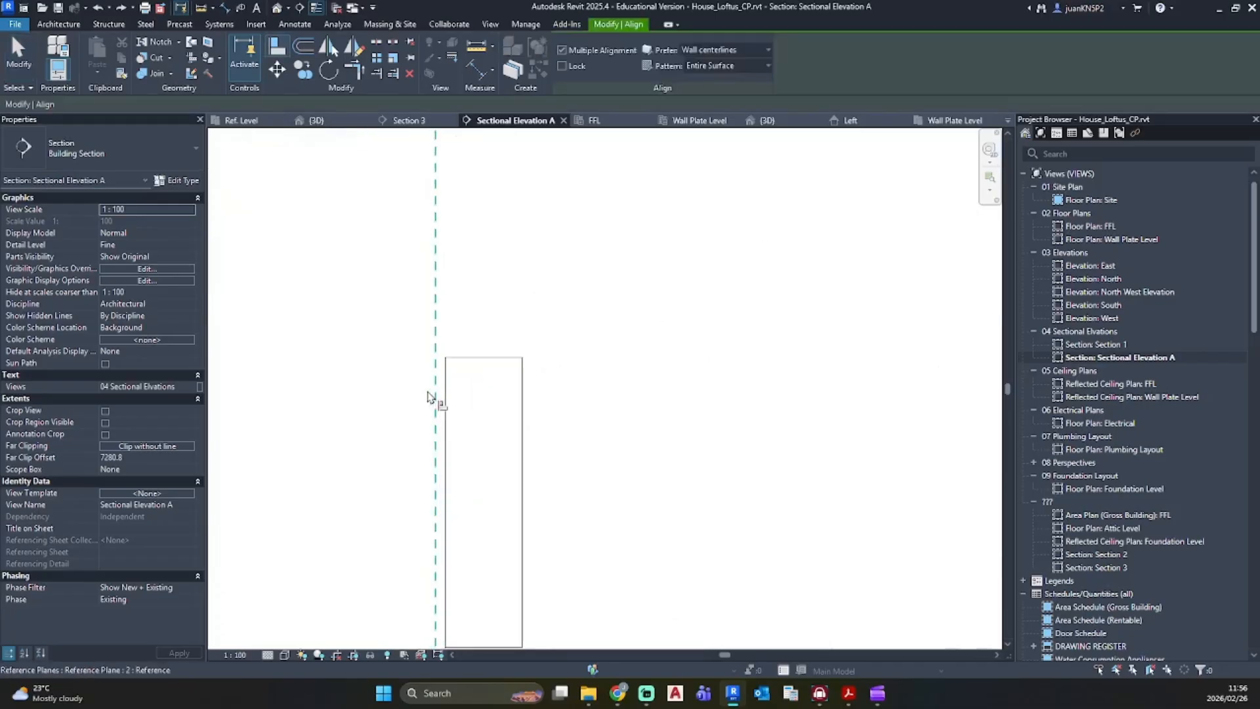
pyautogui.click(446, 387)
pyautogui.scroll(-2, 470, 427)
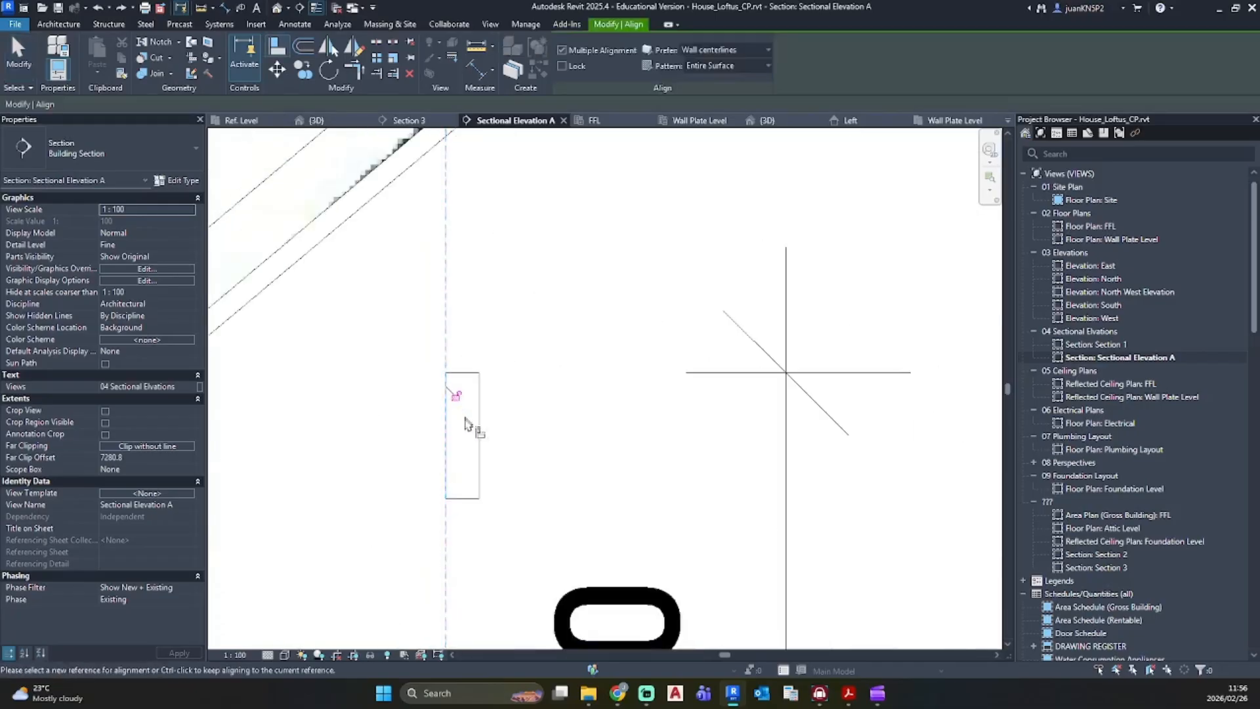
pyautogui.scroll(6, 470, 427)
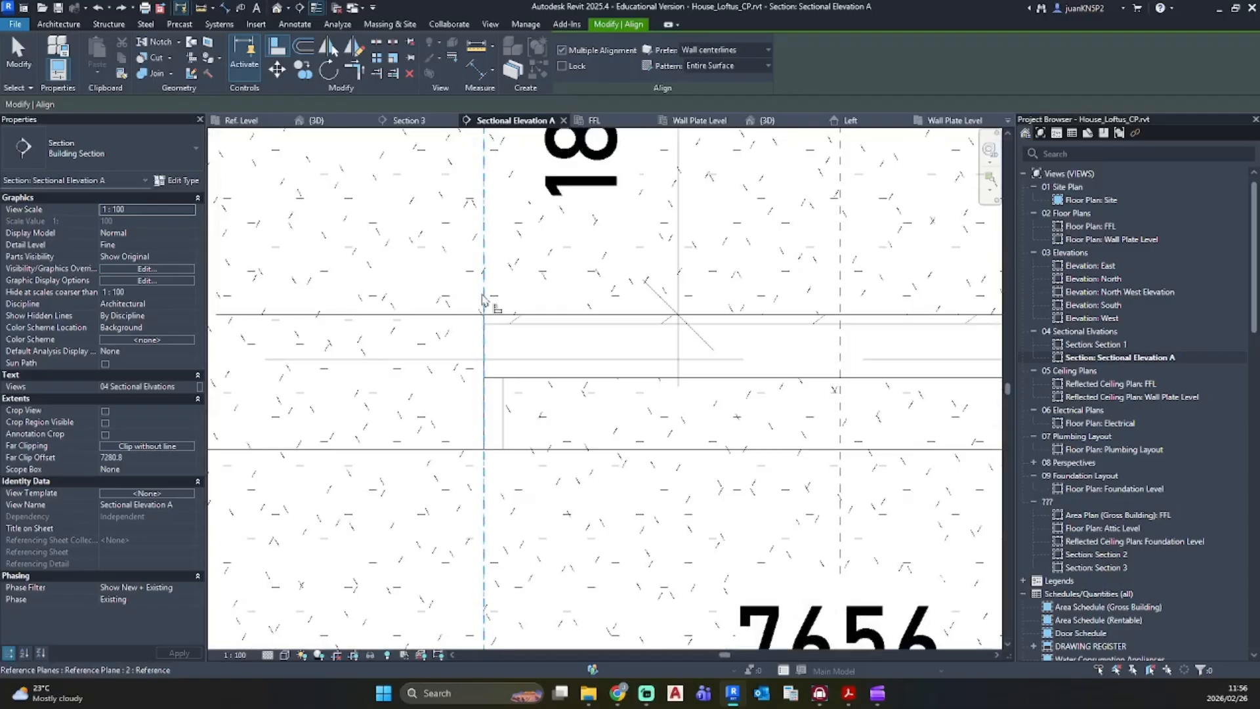
pyautogui.scroll(-4, 499, 368)
pyautogui.press('Escape')
pyautogui.press('Escape')
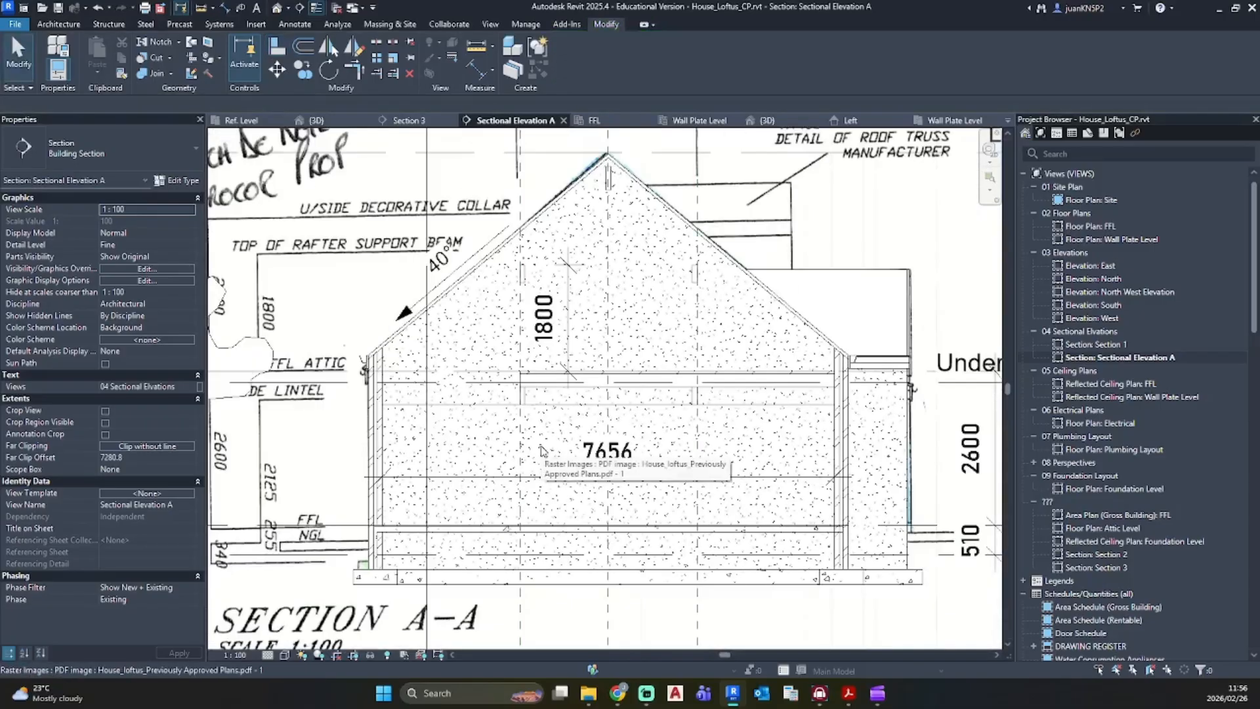
# Step: In the 3D view, stretch the 90 mm partition wall at the attic floor's edge upward to a height of about 4684
pyautogui.scroll(-2, 540, 450)
pyautogui.click(283, 6)
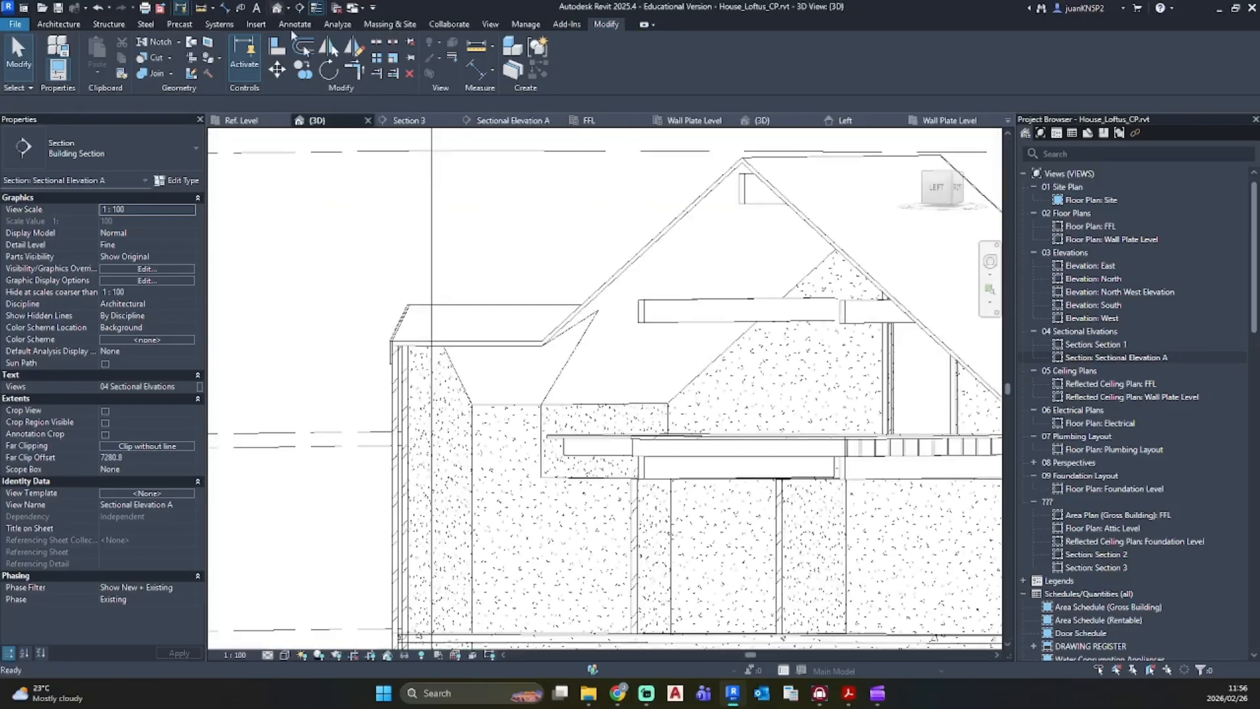
pyautogui.keyDown('shift'); pyautogui.moveTo(624, 394); pyautogui.dragTo(598, 423, button='middle'); pyautogui.keyUp('shift')
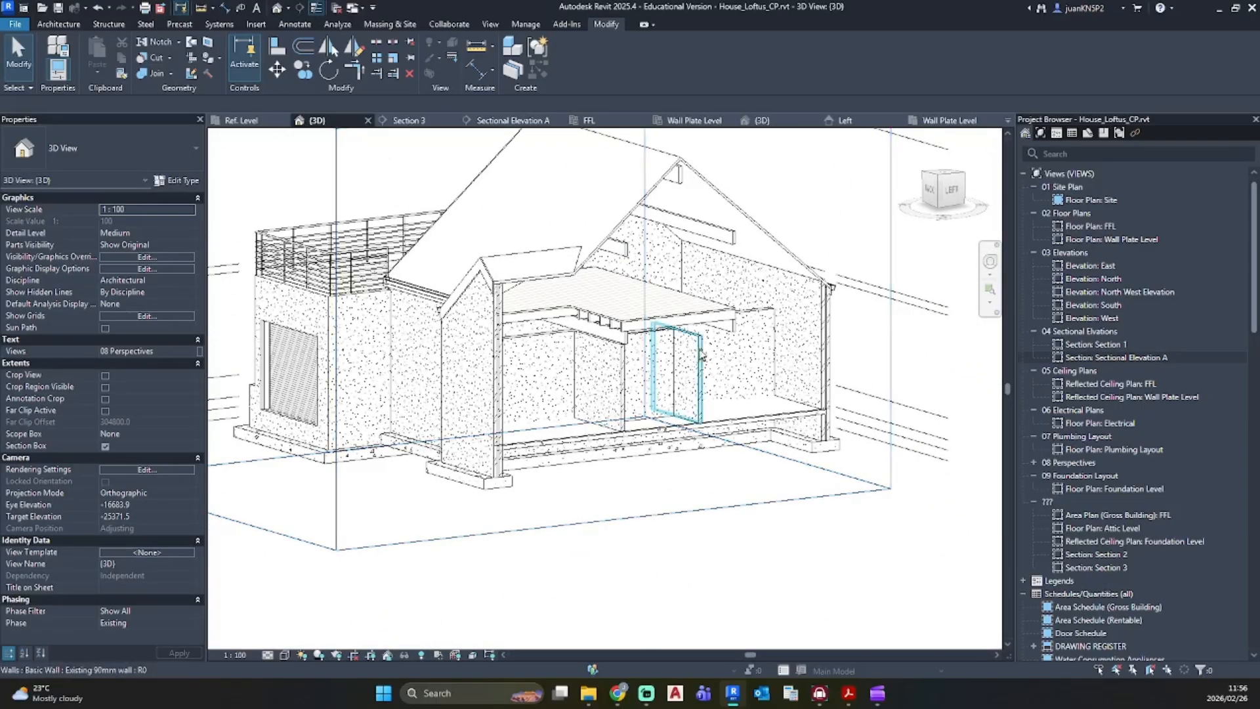
pyautogui.keyDown('shift'); pyautogui.moveTo(730, 391); pyautogui.dragTo(630, 399, button='middle'); pyautogui.keyUp('shift')
pyautogui.scroll(3, 371, 338)
pyautogui.keyDown('shift'); pyautogui.moveTo(380, 344); pyautogui.dragTo(561, 342, button='middle'); pyautogui.keyUp('shift')
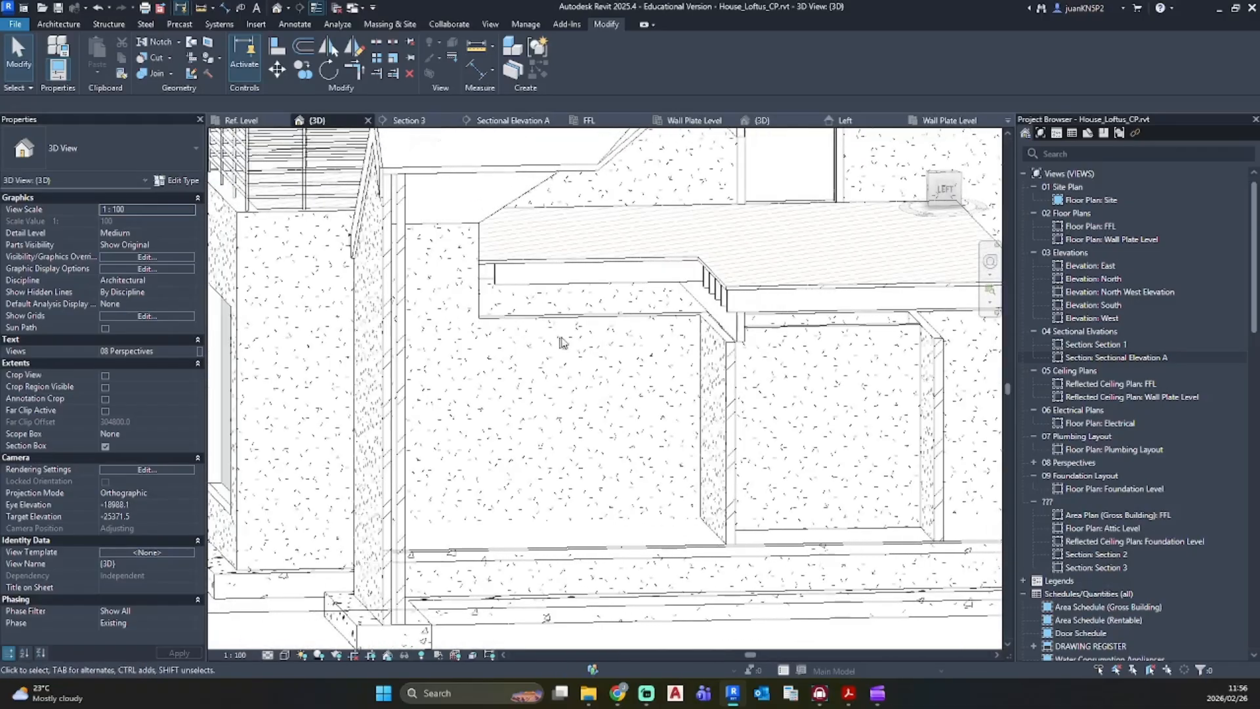
pyautogui.click(730, 345)
pyautogui.moveTo(730, 345)
pyautogui.keyDown('shift'); pyautogui.mouseDown(button='middle')
pyautogui.moveTo(762, 365)
pyautogui.moveTo(800, 358)
pyautogui.mouseUp(button='middle'); pyautogui.keyUp('shift')
pyautogui.moveTo(738, 333); pyautogui.dragTo(753, 203)
pyautogui.moveTo(753, 203)
pyautogui.keyDown('shift'); pyautogui.mouseDown(button='middle')
pyautogui.moveTo(668, 327)
pyautogui.moveTo(805, 372)
pyautogui.moveTo(748, 348)
pyautogui.moveTo(735, 312)
pyautogui.mouseUp(button='middle'); pyautogui.keyUp('shift')
pyautogui.keyDown('ctrl'); pyautogui.click(667, 326); pyautogui.keyUp('ctrl')
pyautogui.press('Escape')
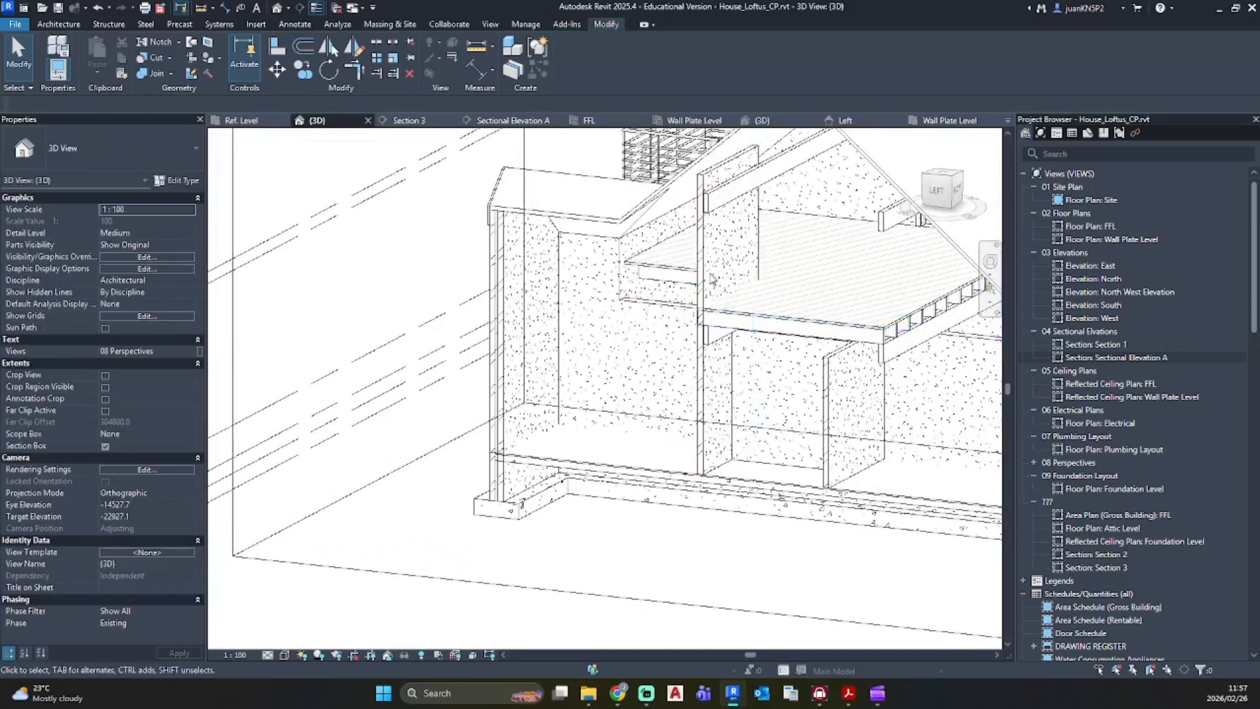
# Step: Attach the top of the raised 90 mm partition wall to the roof
pyautogui.click(701, 229)
pyautogui.keyDown('shift'); pyautogui.moveTo(701, 230); pyautogui.dragTo(745, 218, button='middle'); pyautogui.keyUp('shift')
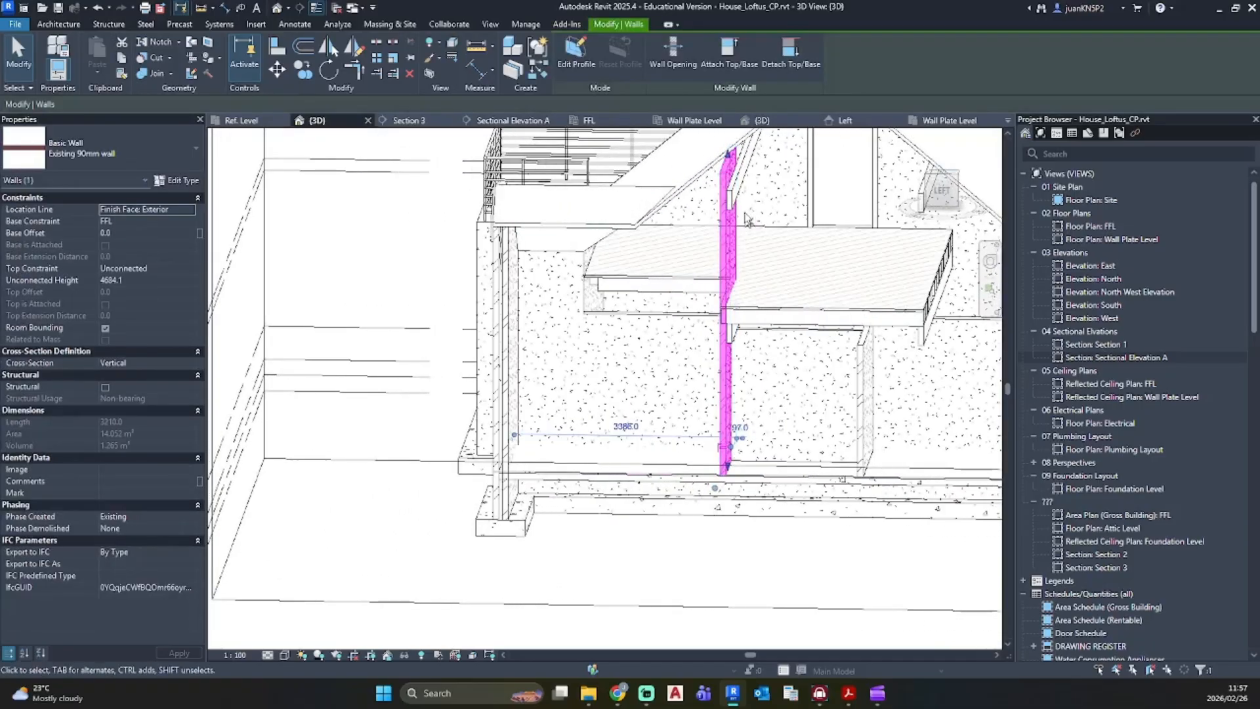
pyautogui.click(728, 63)
pyautogui.click(735, 305)
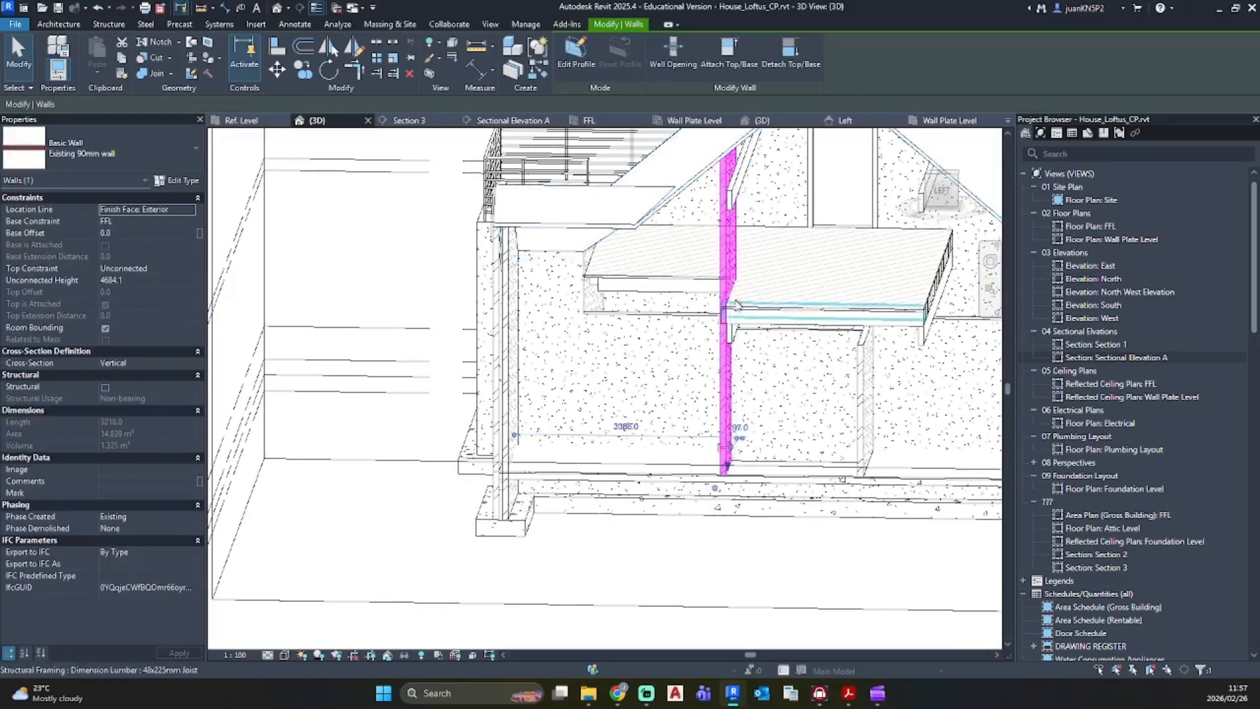
pyautogui.press('Escape')
pyautogui.scroll(-3, 729, 320)
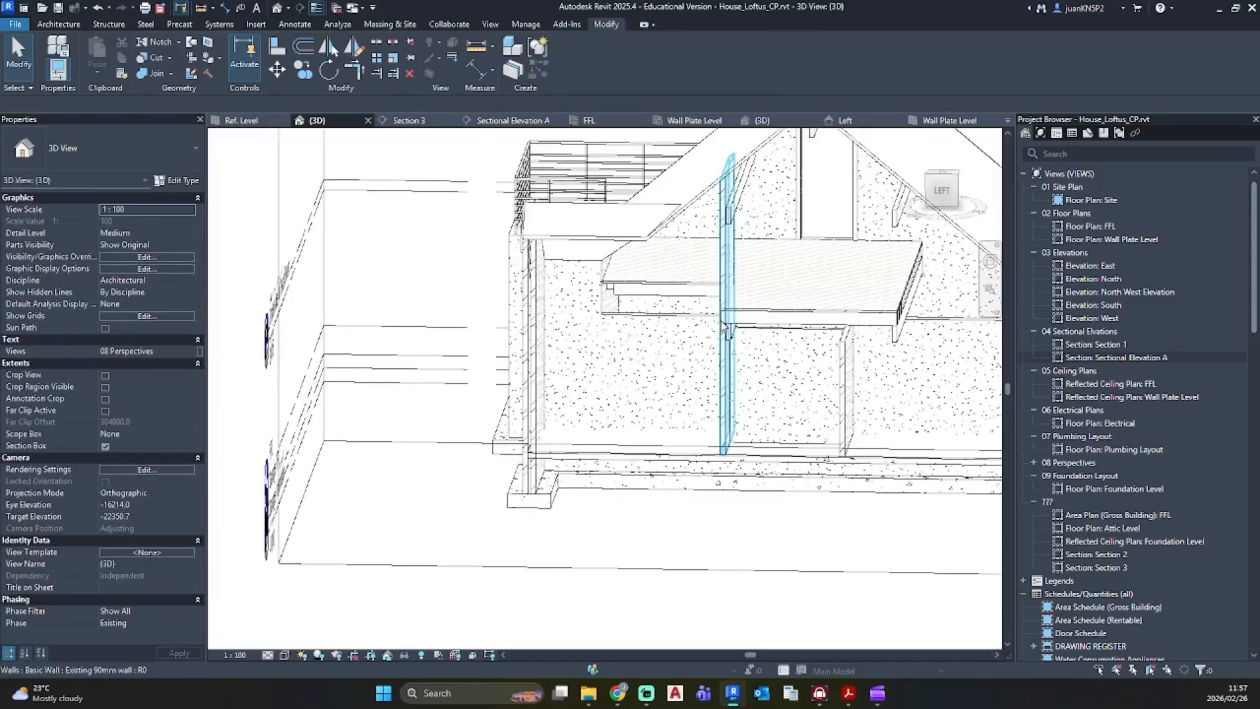
pyautogui.scroll(-3, 724, 323)
pyautogui.keyDown('shift'); pyautogui.moveTo(723, 323); pyautogui.dragTo(804, 331, button='middle'); pyautogui.keyUp('shift')
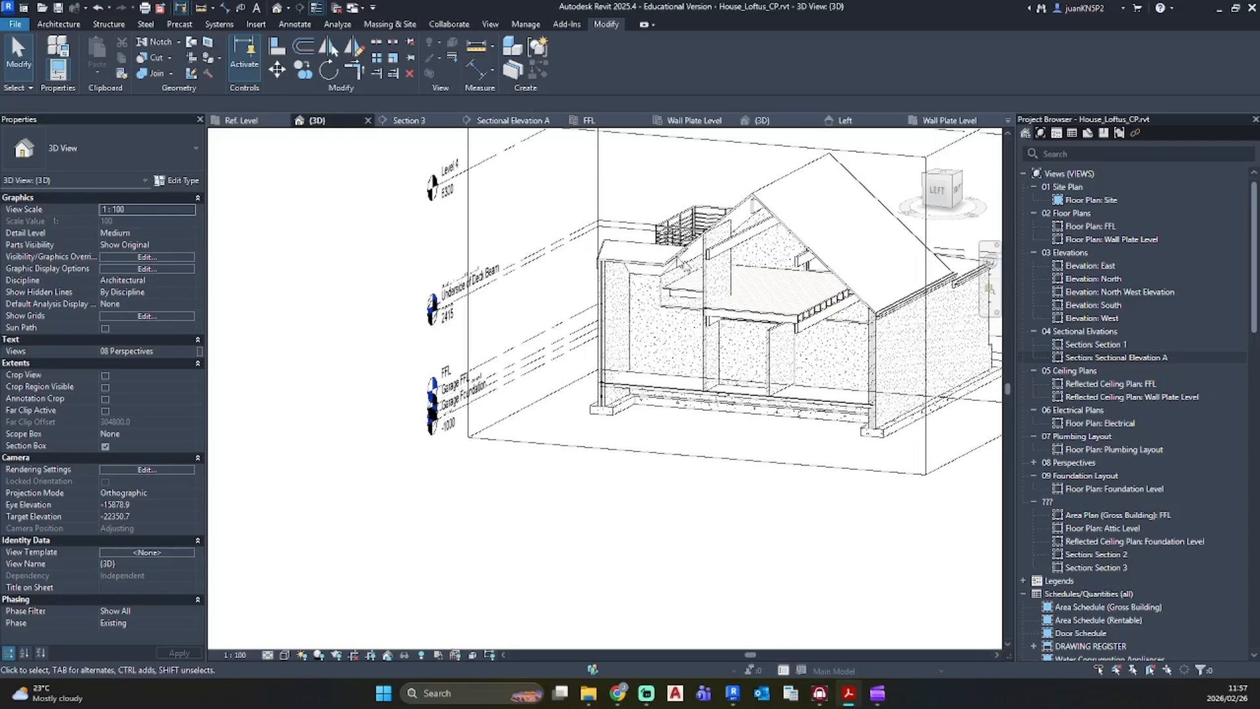
# Step: Examine the existing 190 mm cross wall in Sectional Elevation A and the roof end in Section 3, and return to the 3D view
pyautogui.scroll(2, 729, 313)
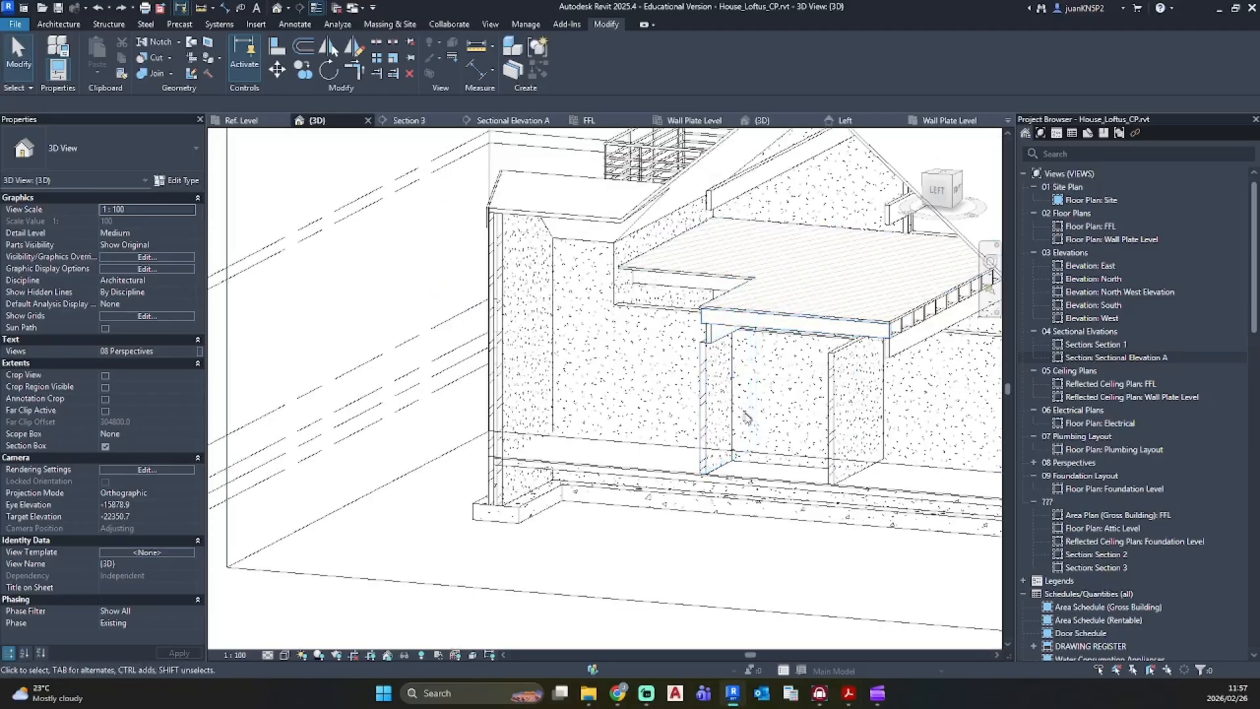
pyautogui.scroll(-6, 722, 394)
pyautogui.scroll(2, 727, 407)
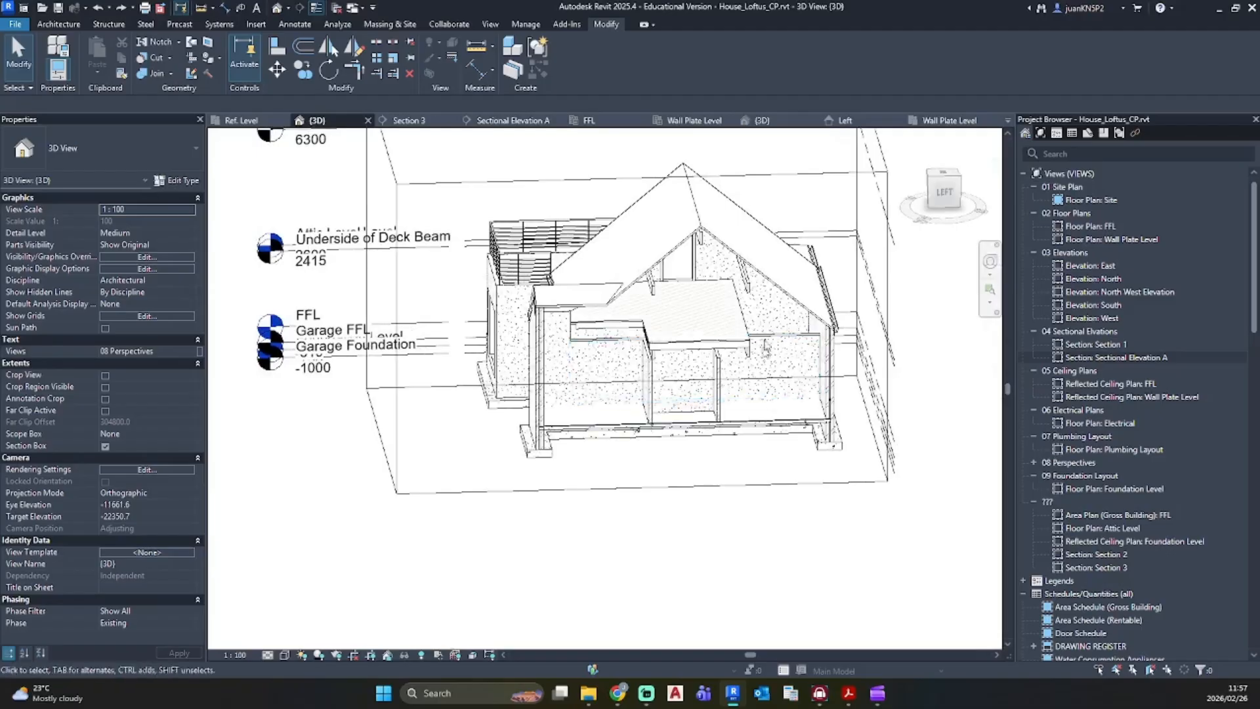
pyautogui.click(750, 337)
pyautogui.keyDown('shift'); pyautogui.moveTo(750, 336); pyautogui.dragTo(891, 406, button='middle'); pyautogui.keyUp('shift')
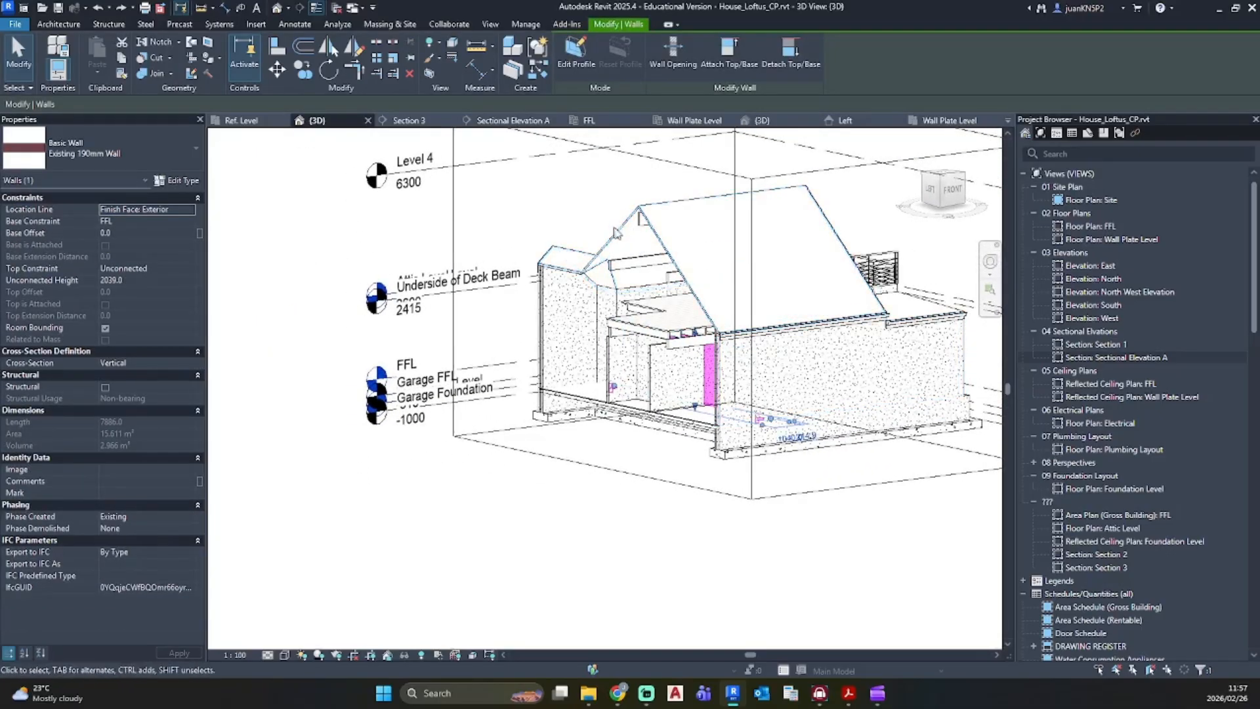
pyautogui.doubleClick(1093, 359)
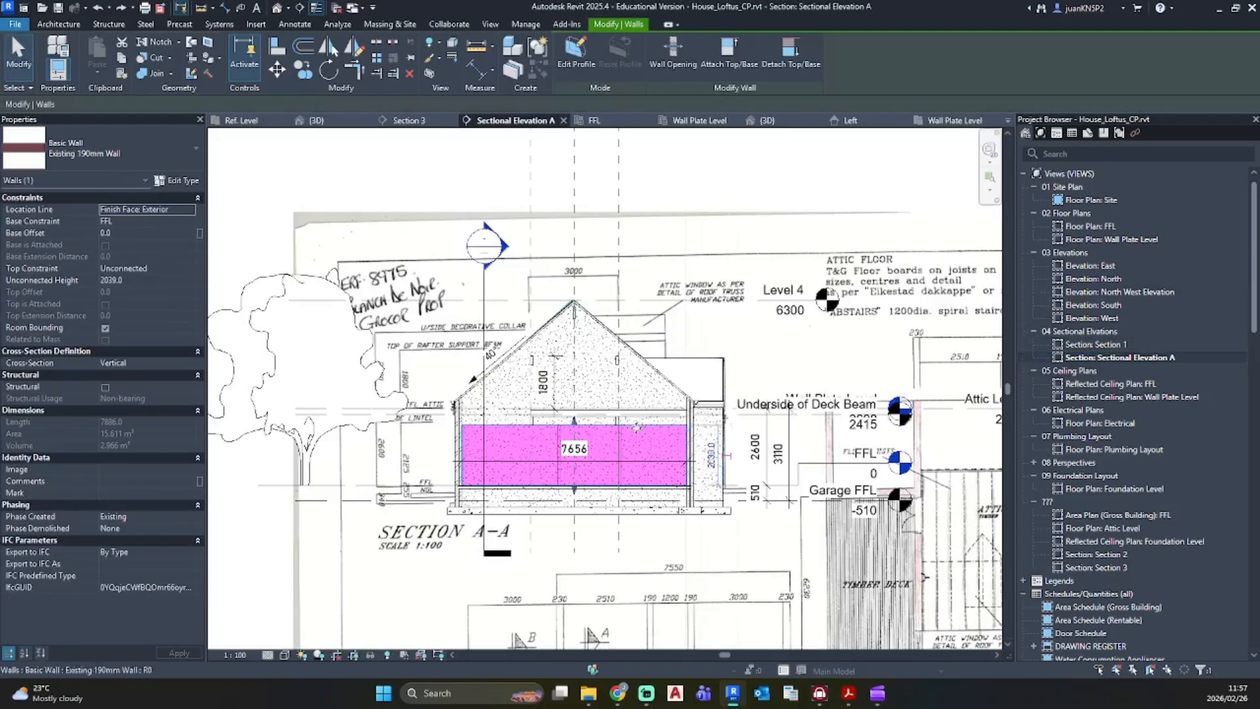
pyautogui.scroll(3, 587, 416)
pyautogui.press('Escape')
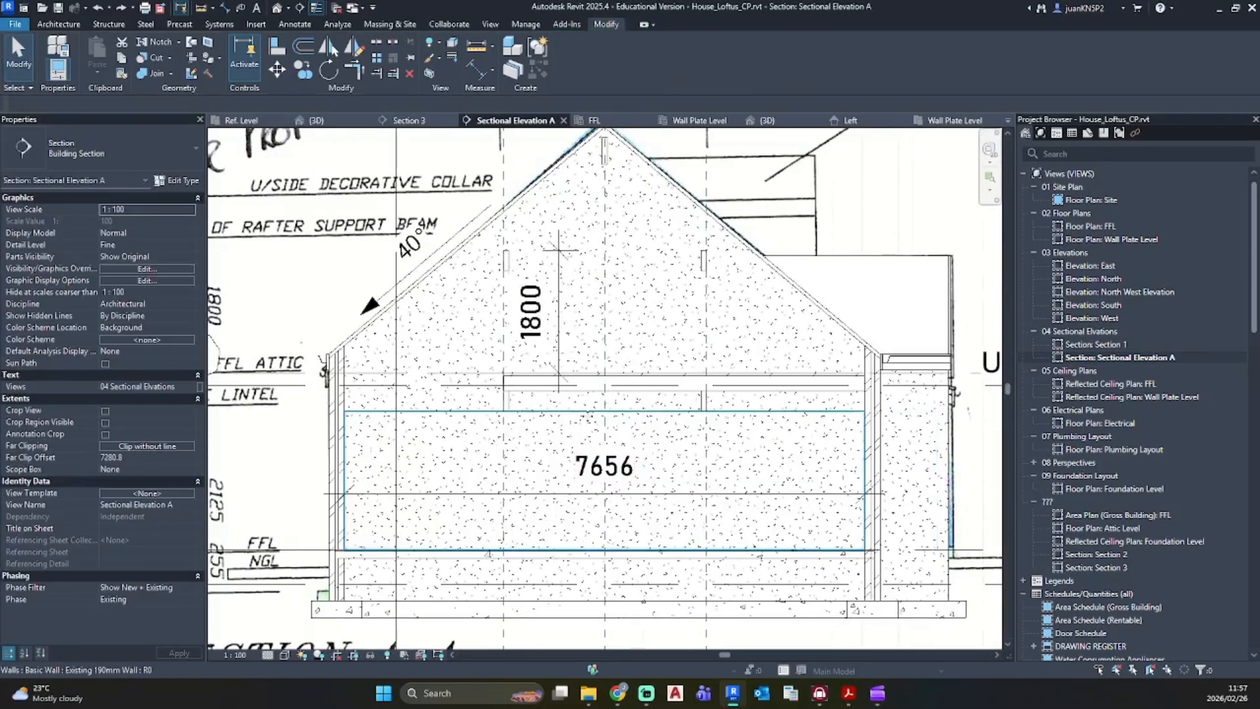
pyautogui.doubleClick(1114, 568)
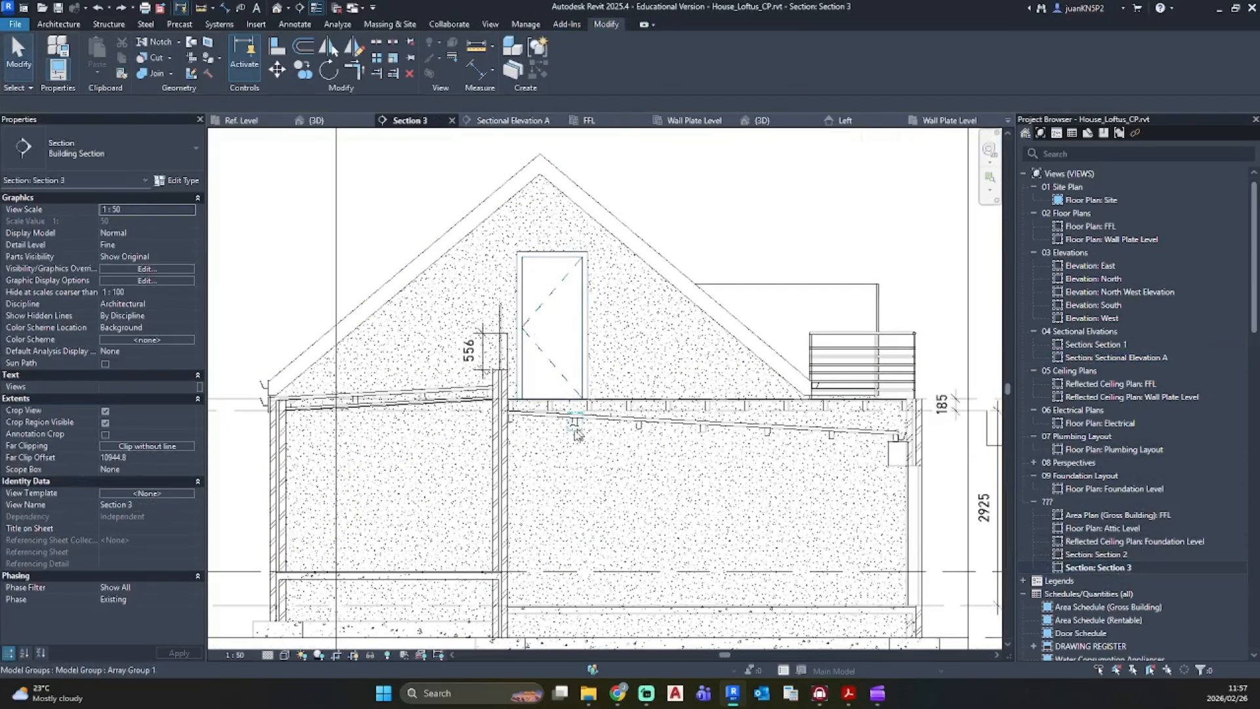
pyautogui.click(276, 8)
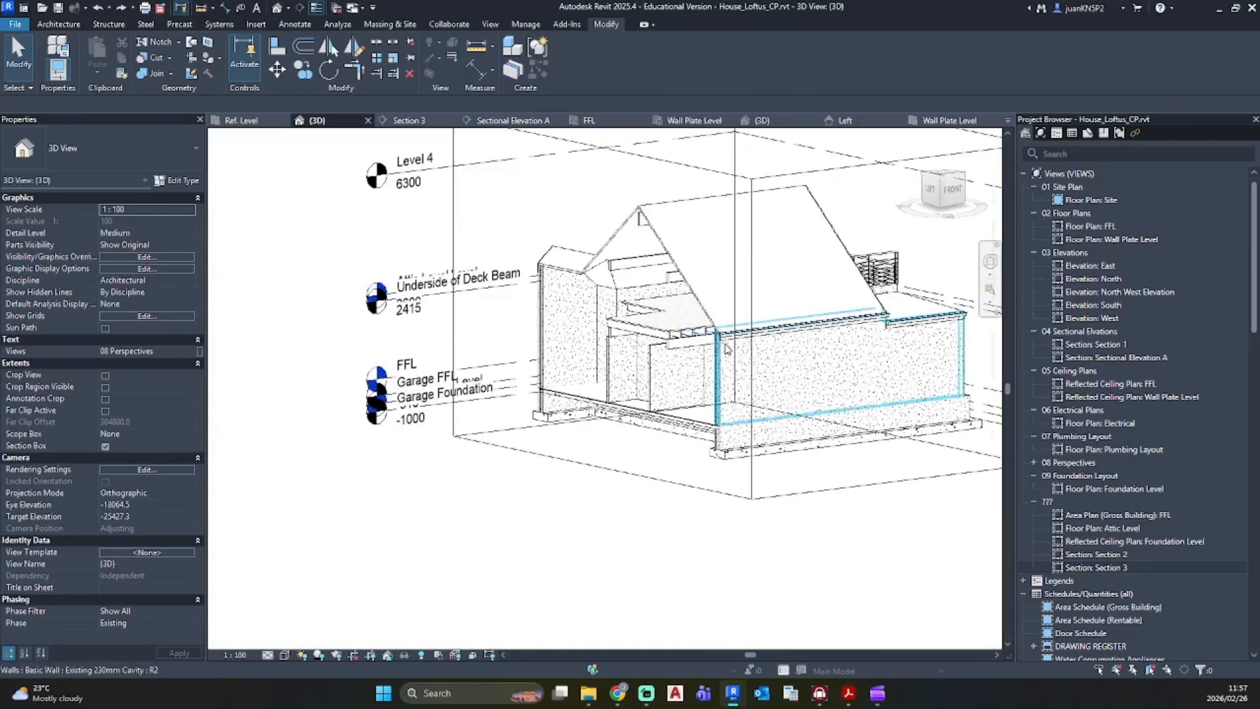
# Step: Split the existing 190 mm cross wall beside each of the two 90 mm partition walls
pyautogui.scroll(-3, 746, 328)
pyautogui.click(750, 346)
pyautogui.scroll(4, 710, 342)
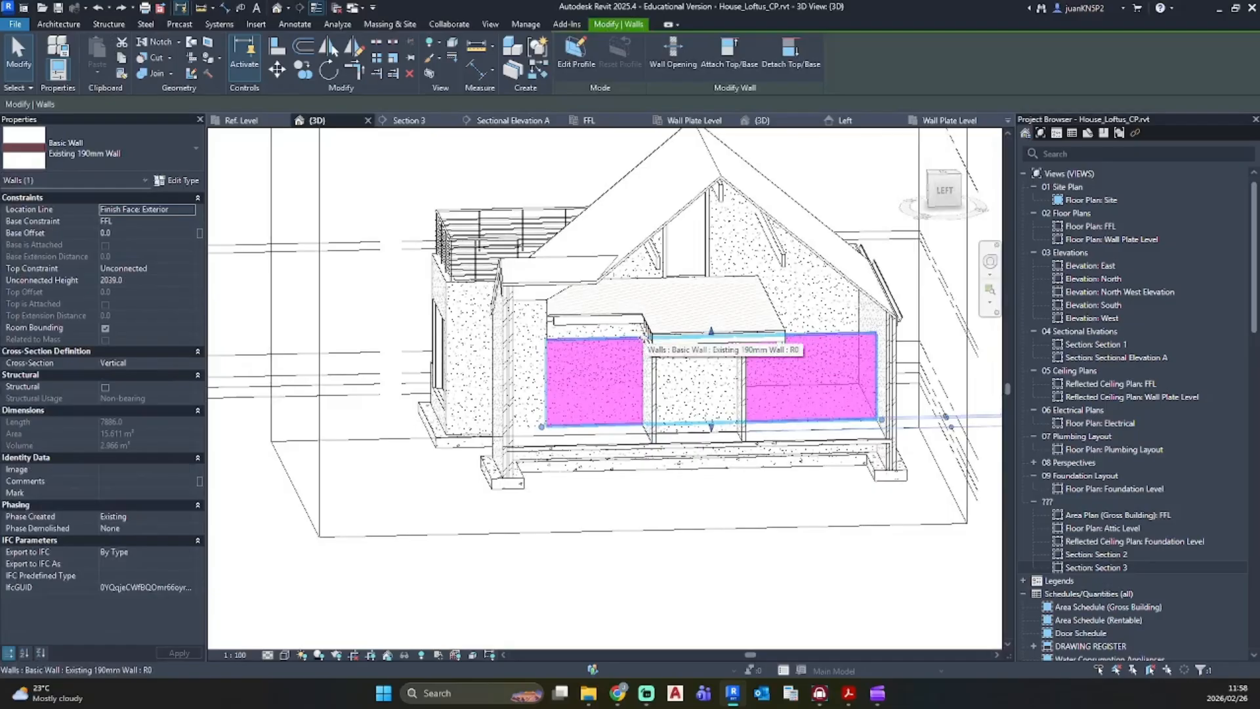
pyautogui.press('s')
pyautogui.press('l')
pyautogui.scroll(5, 646, 337)
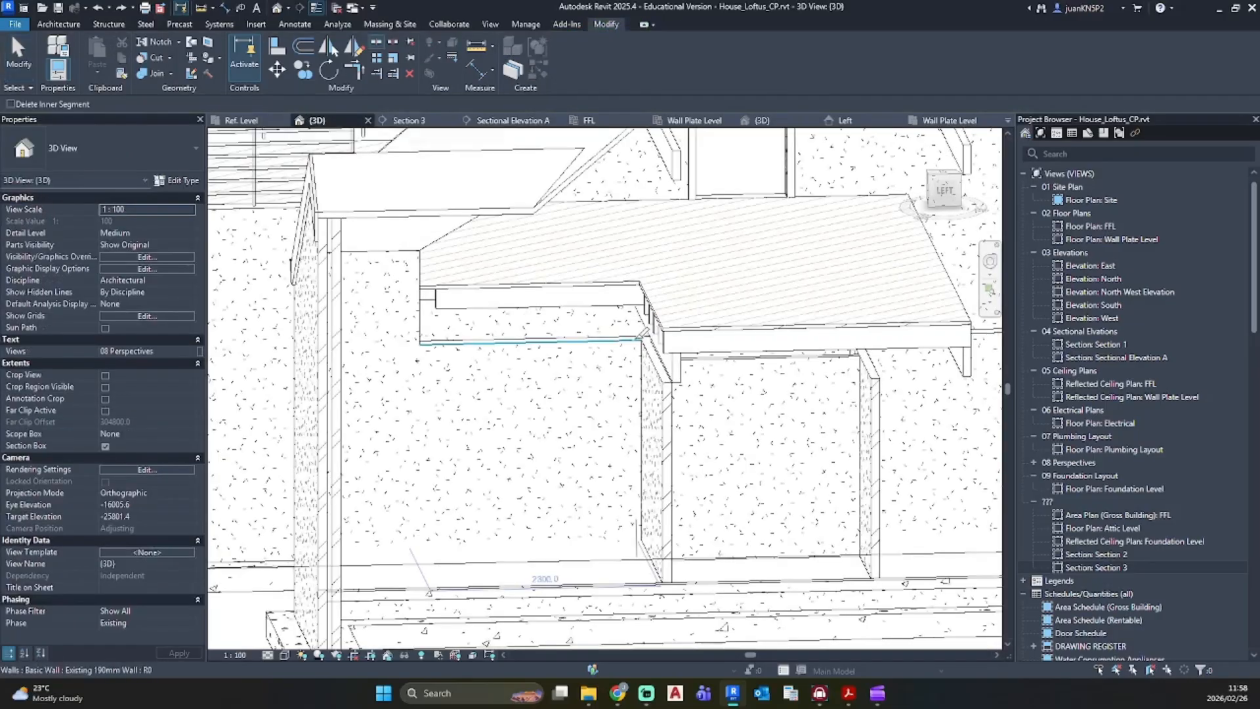
pyautogui.keyDown('shift'); pyautogui.moveTo(647, 354); pyautogui.dragTo(604, 368, button='middle'); pyautogui.keyUp('shift')
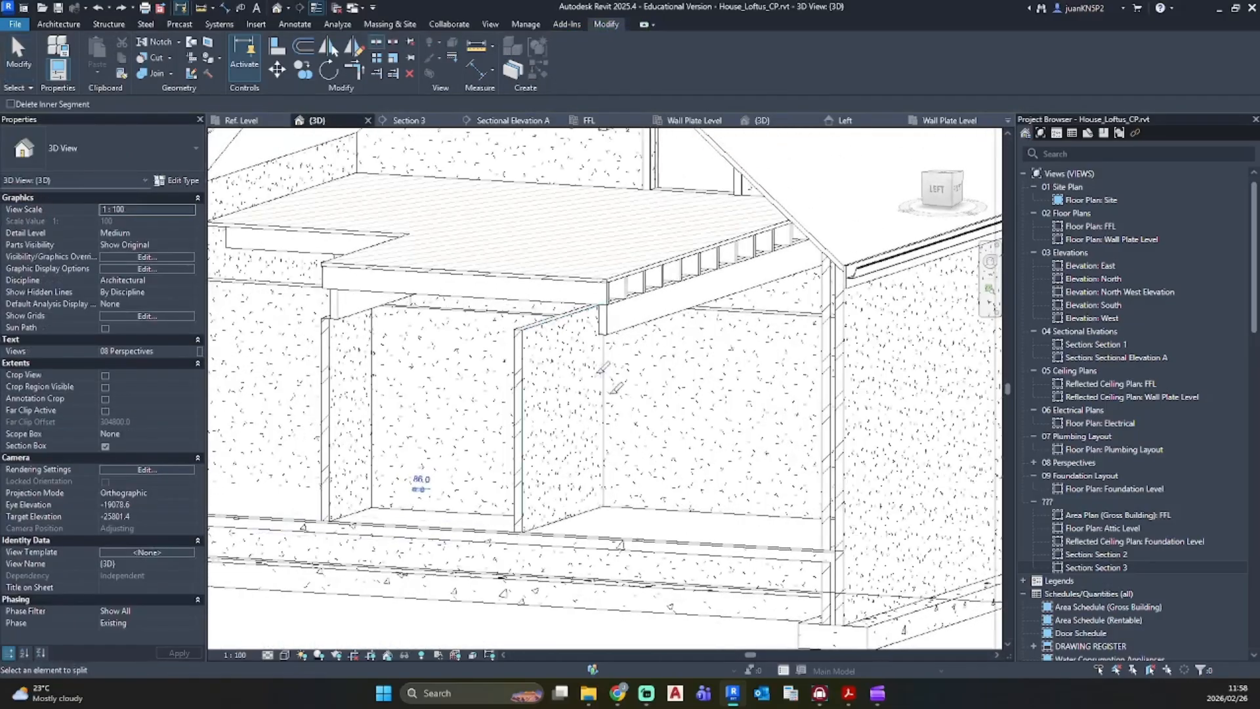
pyautogui.keyDown('shift'); pyautogui.moveTo(656, 322); pyautogui.dragTo(624, 294, button='middle'); pyautogui.keyUp('shift')
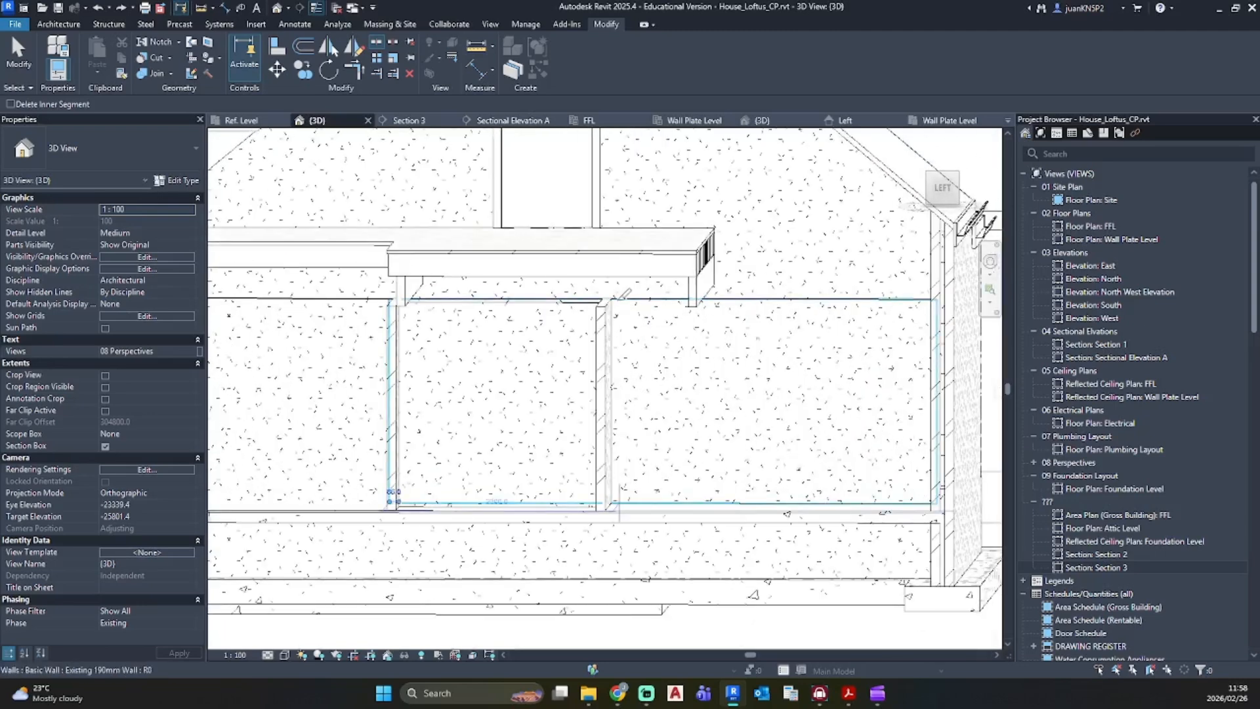
pyautogui.click(621, 297)
pyautogui.press('Escape')
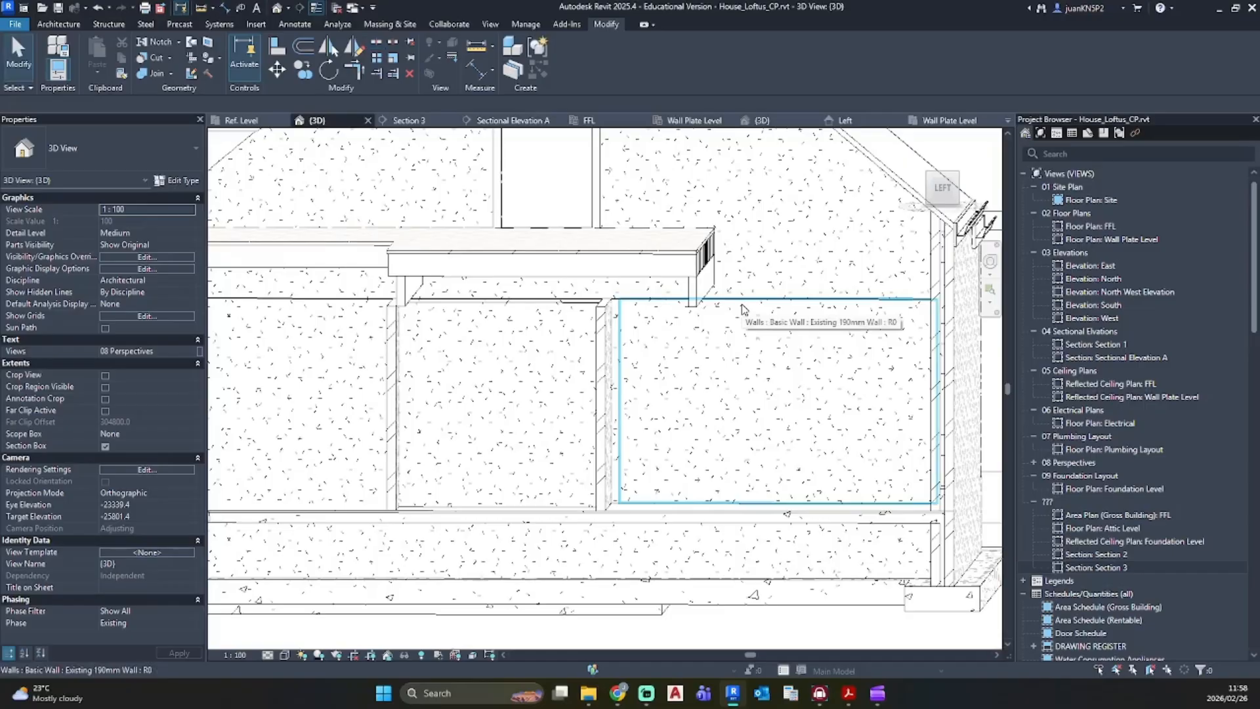
# Step: Pull the free end of the right 190 mm wall segment back from the partition to a length of about 2200 mm
pyautogui.click(742, 308)
pyautogui.keyDown('shift'); pyautogui.moveTo(743, 308); pyautogui.dragTo(644, 525, button='middle'); pyautogui.keyUp('shift')
pyautogui.moveTo(622, 477); pyautogui.dragTo(730, 485)
pyautogui.press('Escape')
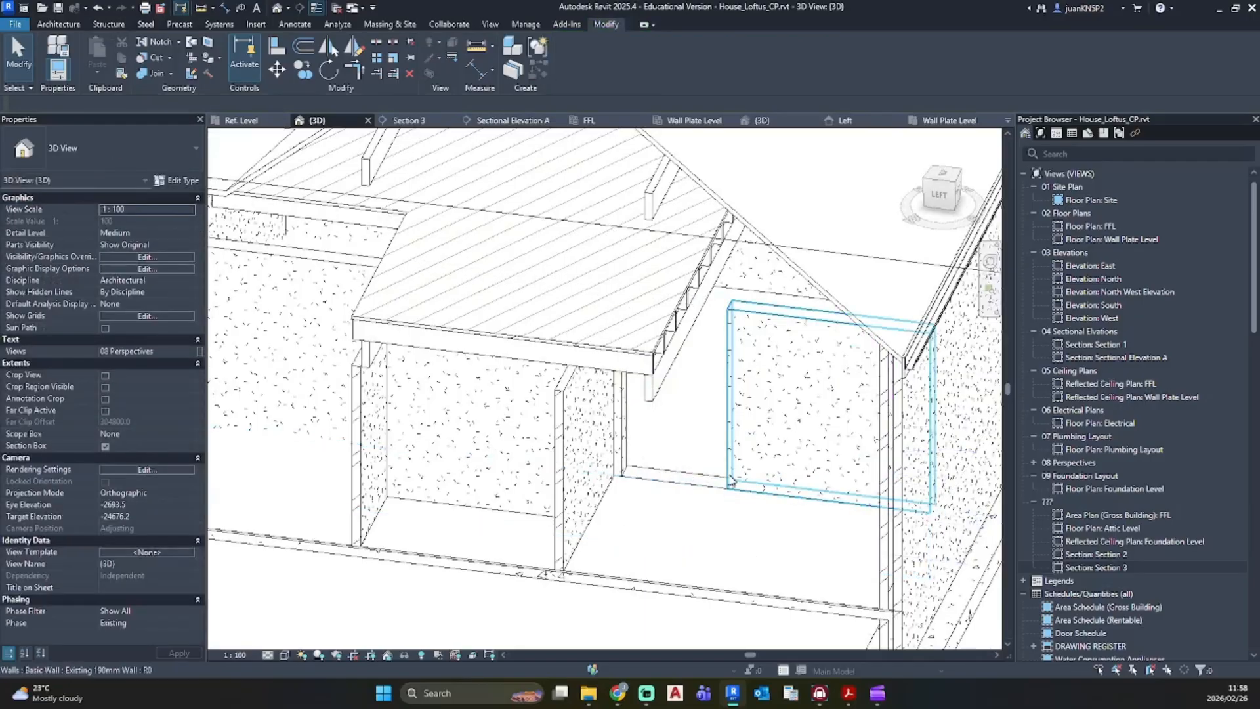
# Step: Attach the top of the shortened right 190 mm wall segment to the sloping roof
pyautogui.click(732, 482)
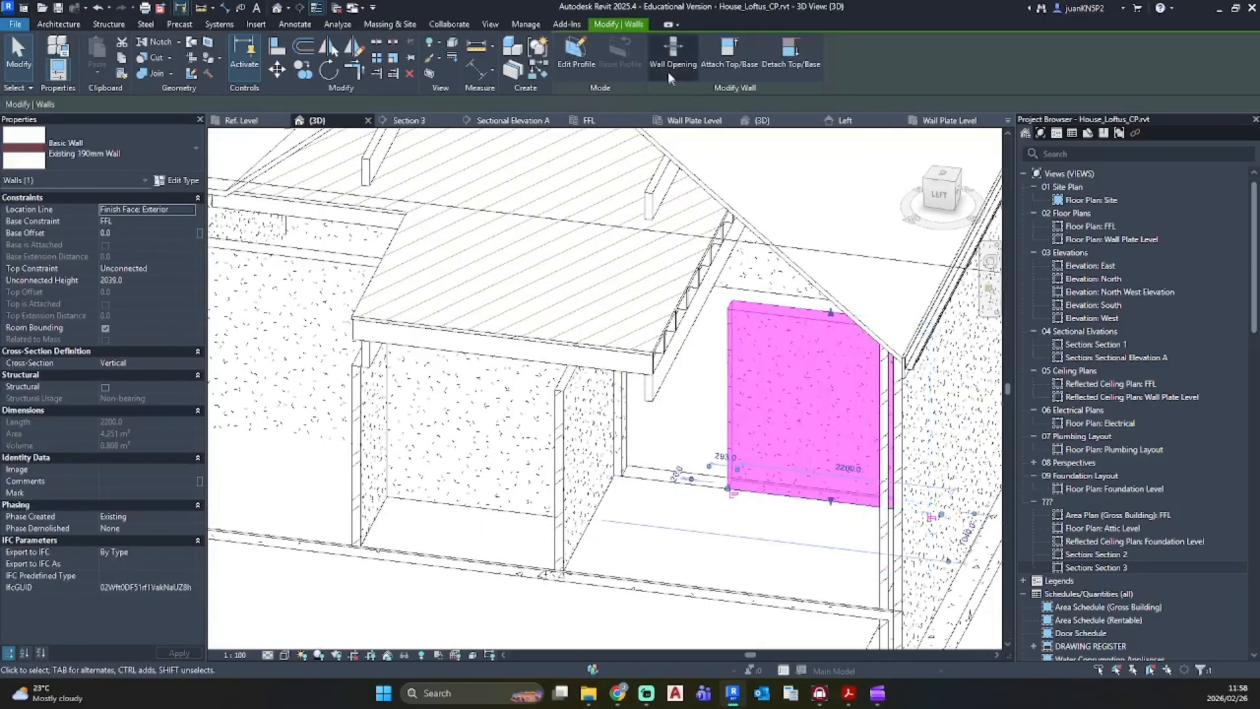
pyautogui.click(721, 64)
pyautogui.click(746, 227)
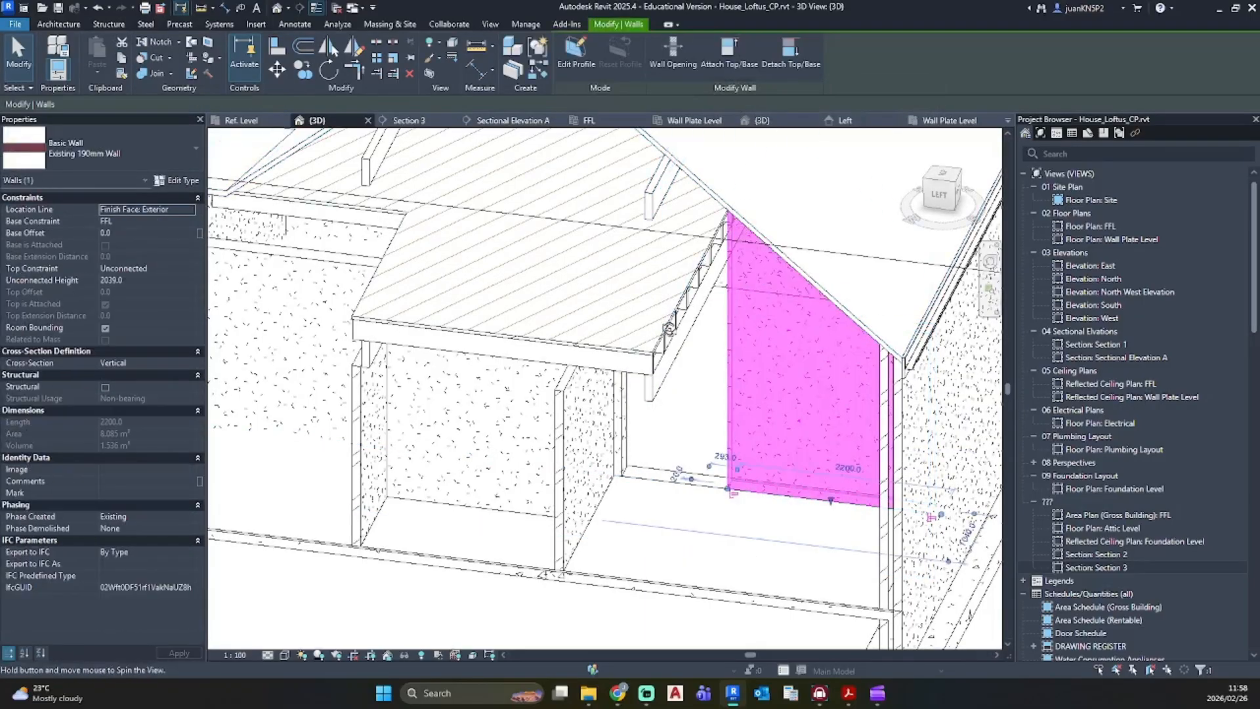
pyautogui.keyDown('shift'); pyautogui.moveTo(676, 197); pyautogui.dragTo(538, 315, button='middle'); pyautogui.keyUp('shift')
pyautogui.press('Escape')
# Step: Attach the top of the left 190 mm wall segment to the sloping roof
pyautogui.click(394, 355)
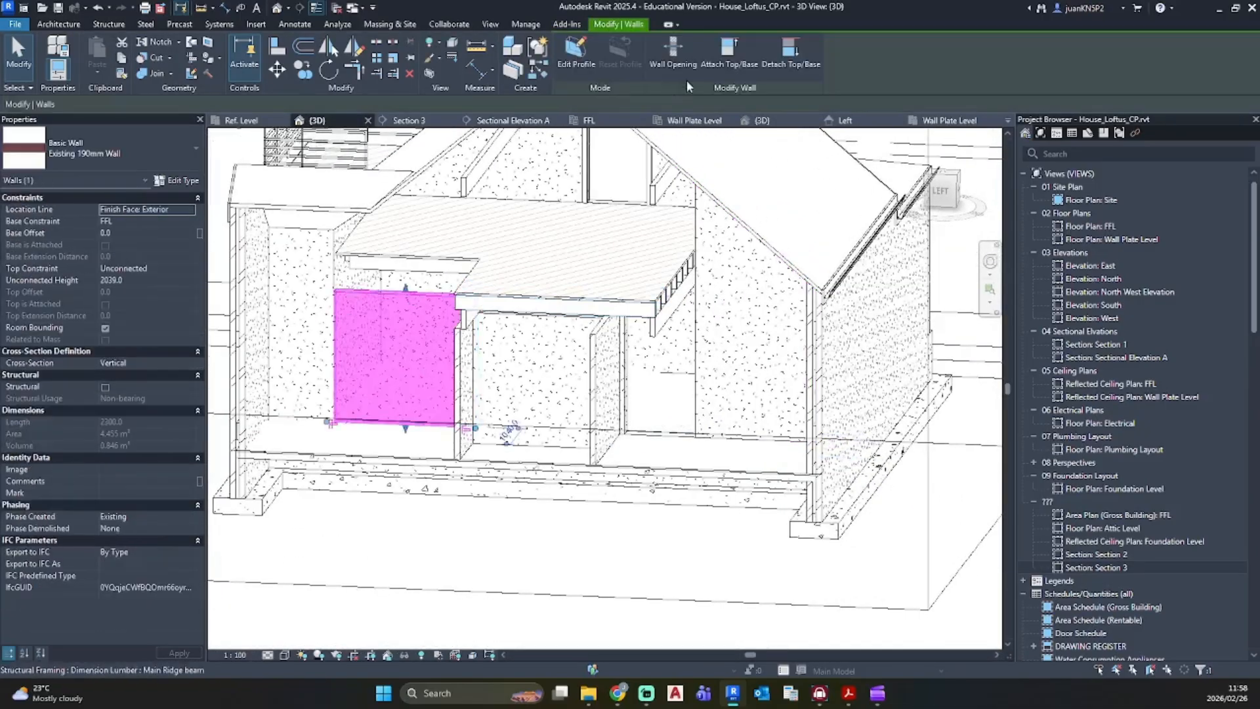
pyautogui.click(731, 57)
pyautogui.click(431, 163)
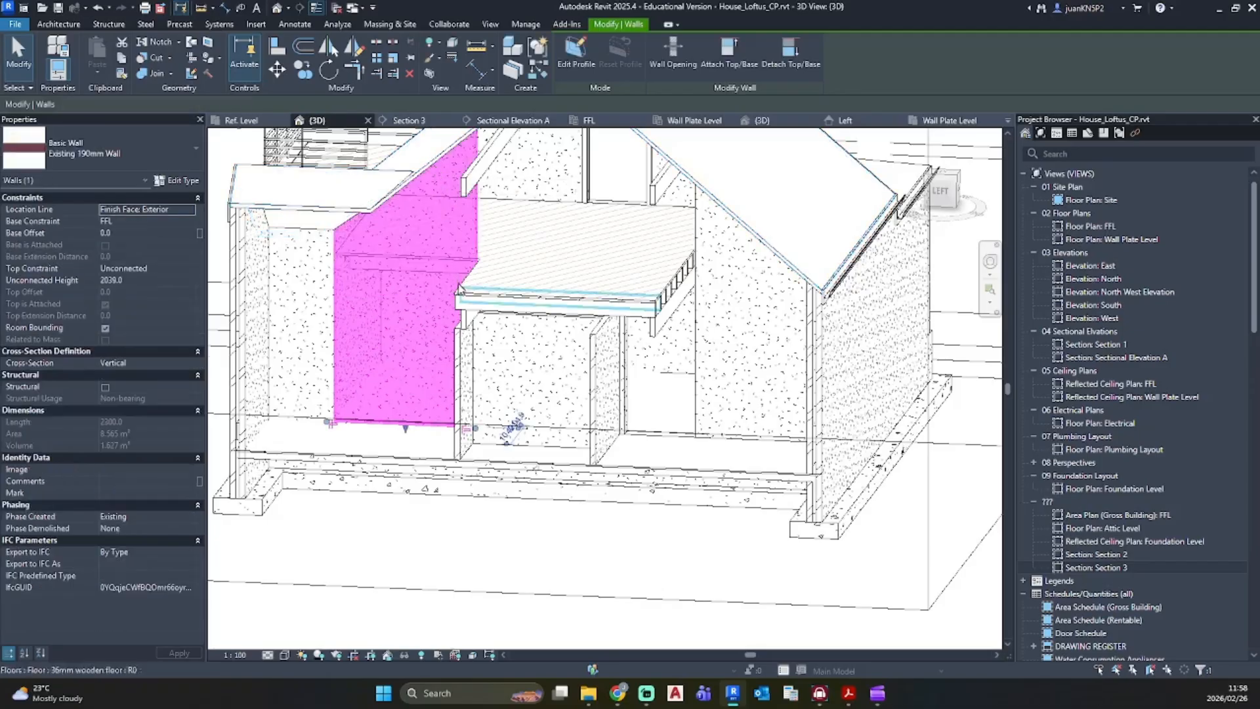
pyautogui.scroll(5, 512, 427)
pyautogui.press('Escape')
pyautogui.keyDown('shift'); pyautogui.moveTo(470, 323); pyautogui.dragTo(481, 283, button='middle'); pyautogui.keyUp('shift')
pyautogui.press('l')
pyautogui.click(500, 307)
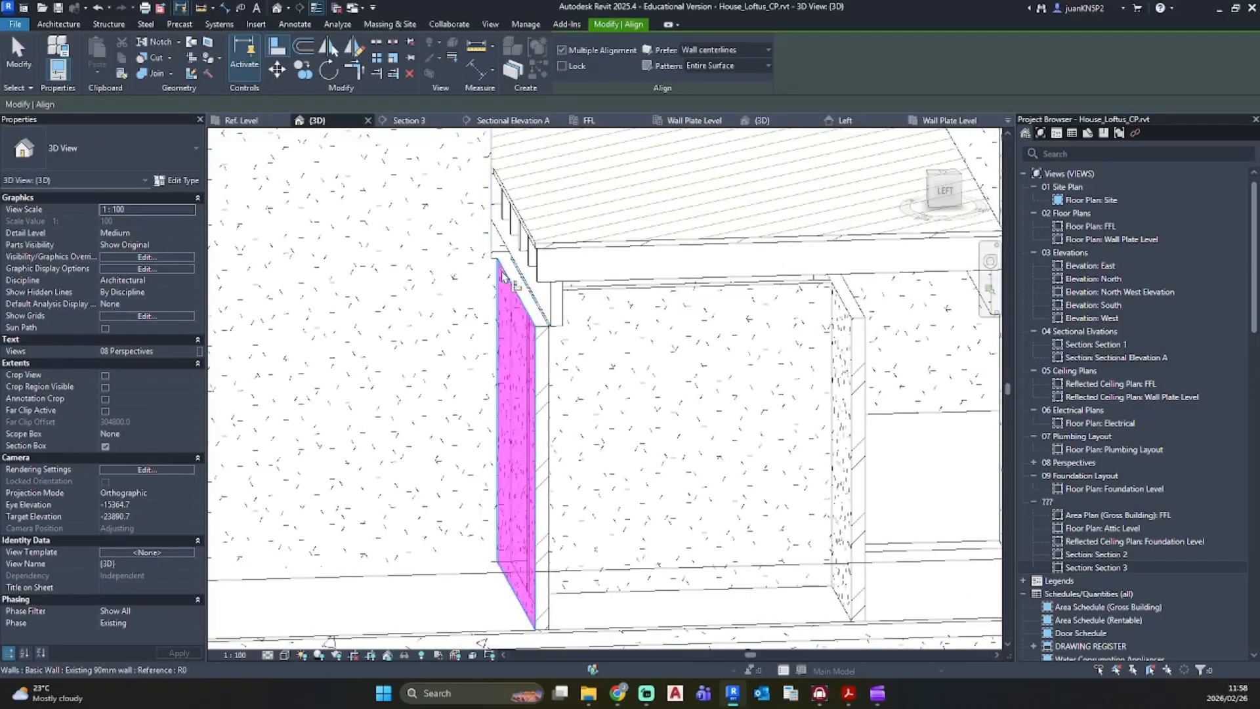
pyautogui.scroll(-2, 559, 340)
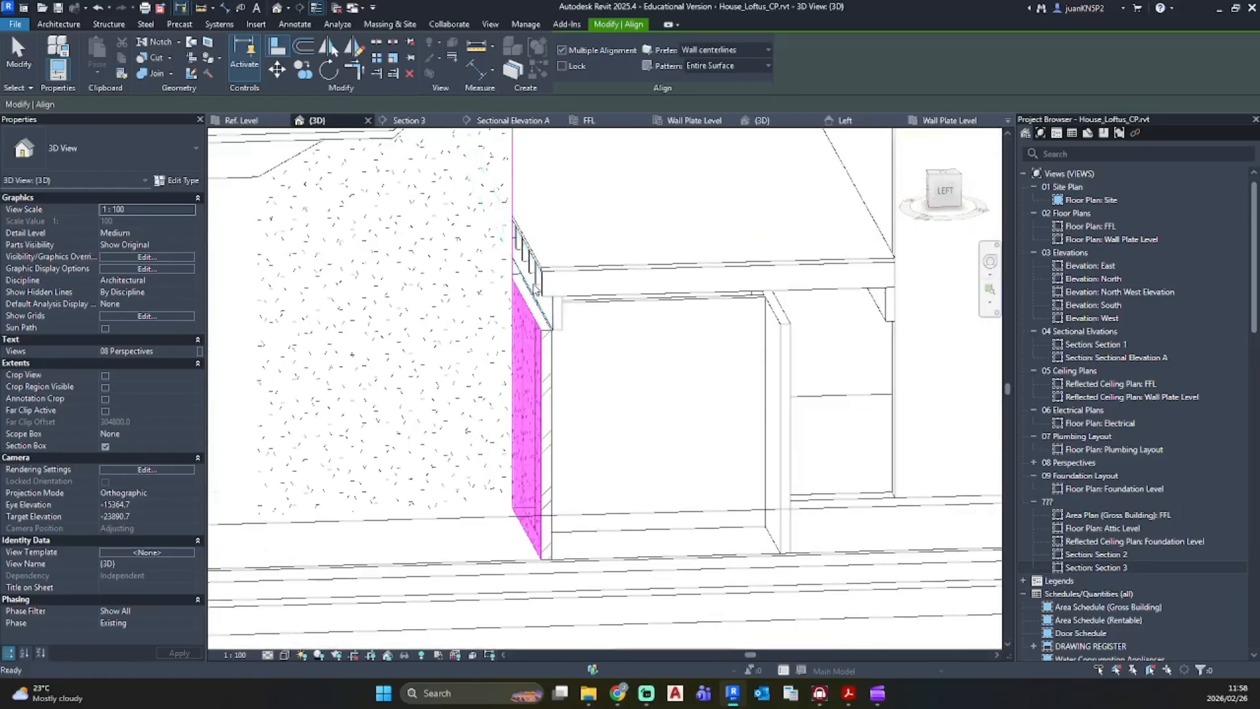
pyautogui.press('Escape')
pyautogui.press('Escape')
pyautogui.moveTo(543, 320)
pyautogui.keyDown('shift'); pyautogui.mouseDown(button='middle')
pyautogui.moveTo(500, 270)
pyautogui.moveTo(573, 363)
pyautogui.mouseUp(button='middle'); pyautogui.keyUp('shift')
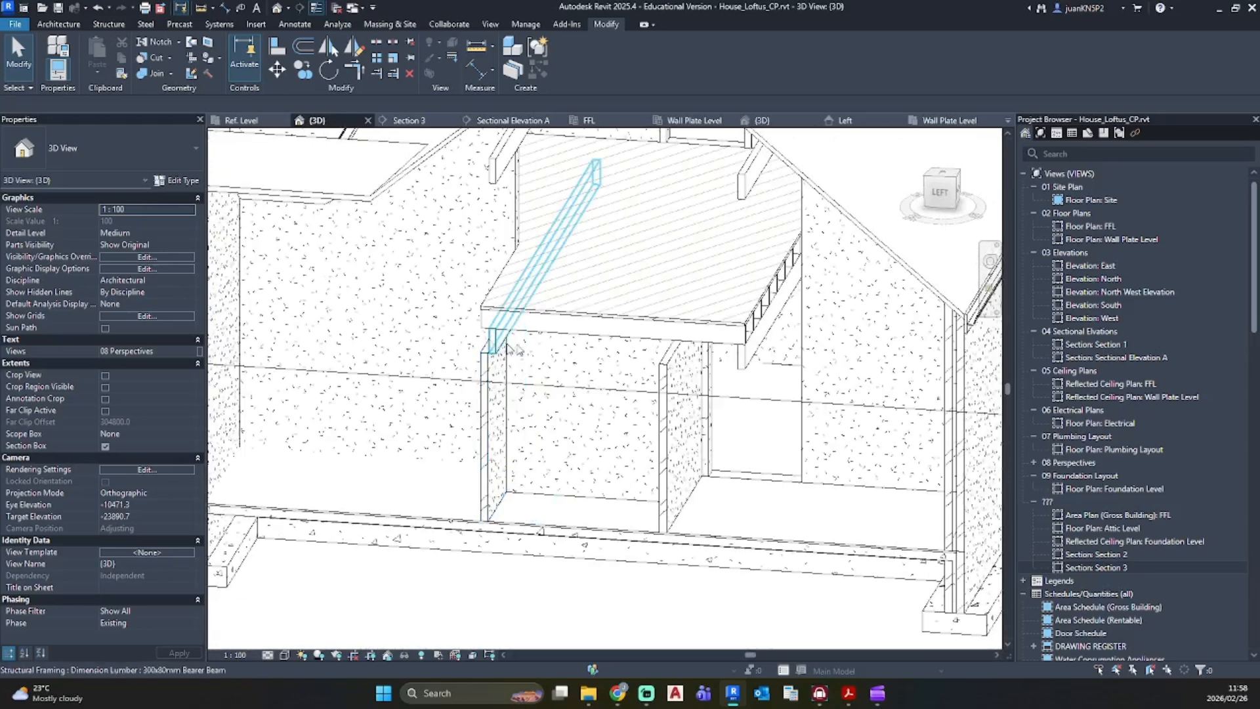
# Step: Align the end of the right 190 mm wall segment with the outer face of the 300x80mm bearer beam
pyautogui.press('a')
pyautogui.press('l')
pyautogui.scroll(3, 873, 292)
pyautogui.click(790, 305)
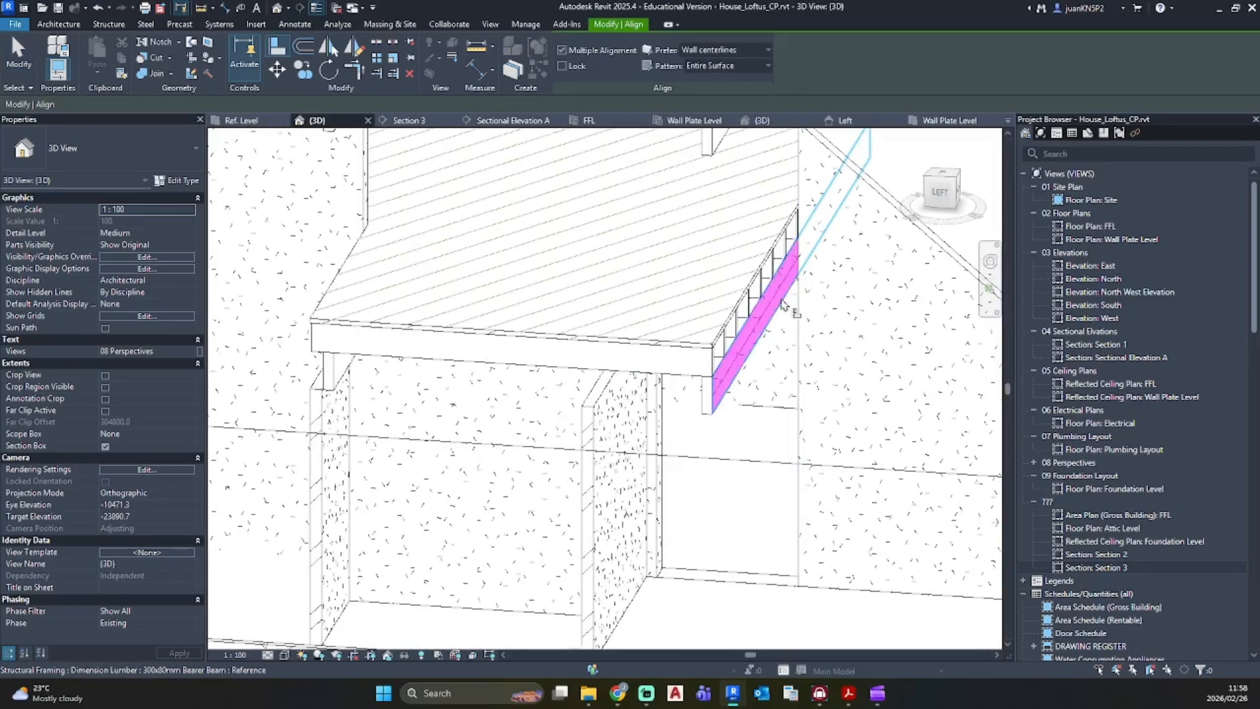
pyautogui.press('Escape')
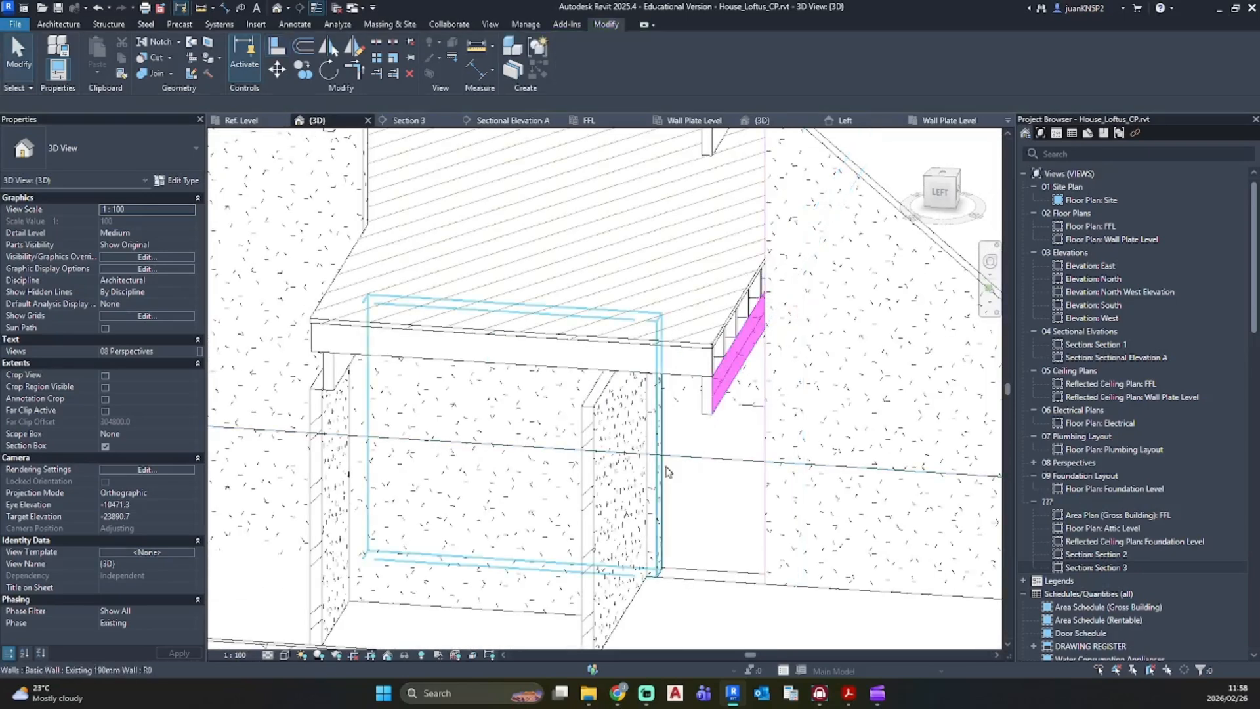
# Step: Try to stretch the end of the low middle 190 mm wall towards the right wall segment
pyautogui.click(666, 470)
pyautogui.keyDown('shift'); pyautogui.moveTo(668, 459); pyautogui.dragTo(651, 398, button='middle'); pyautogui.keyUp('shift')
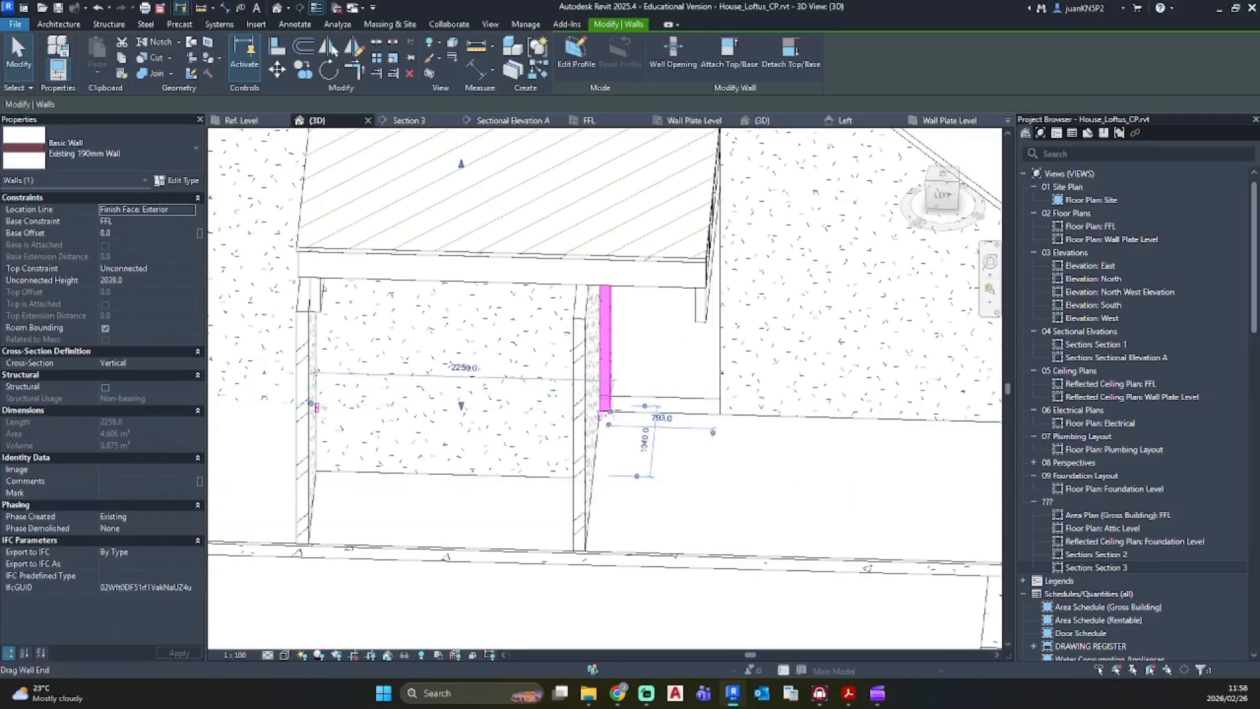
pyautogui.moveTo(610, 412); pyautogui.dragTo(719, 410)
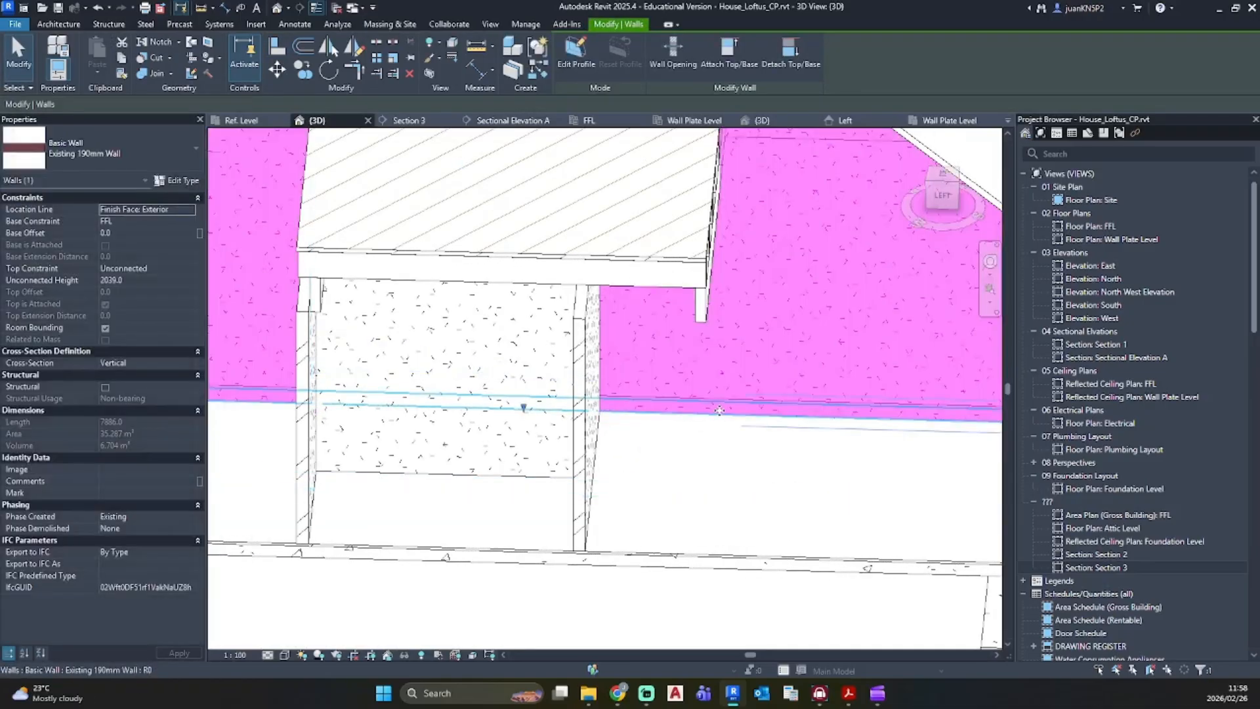
pyautogui.scroll(-5, 719, 410)
pyautogui.scroll(5, 722, 366)
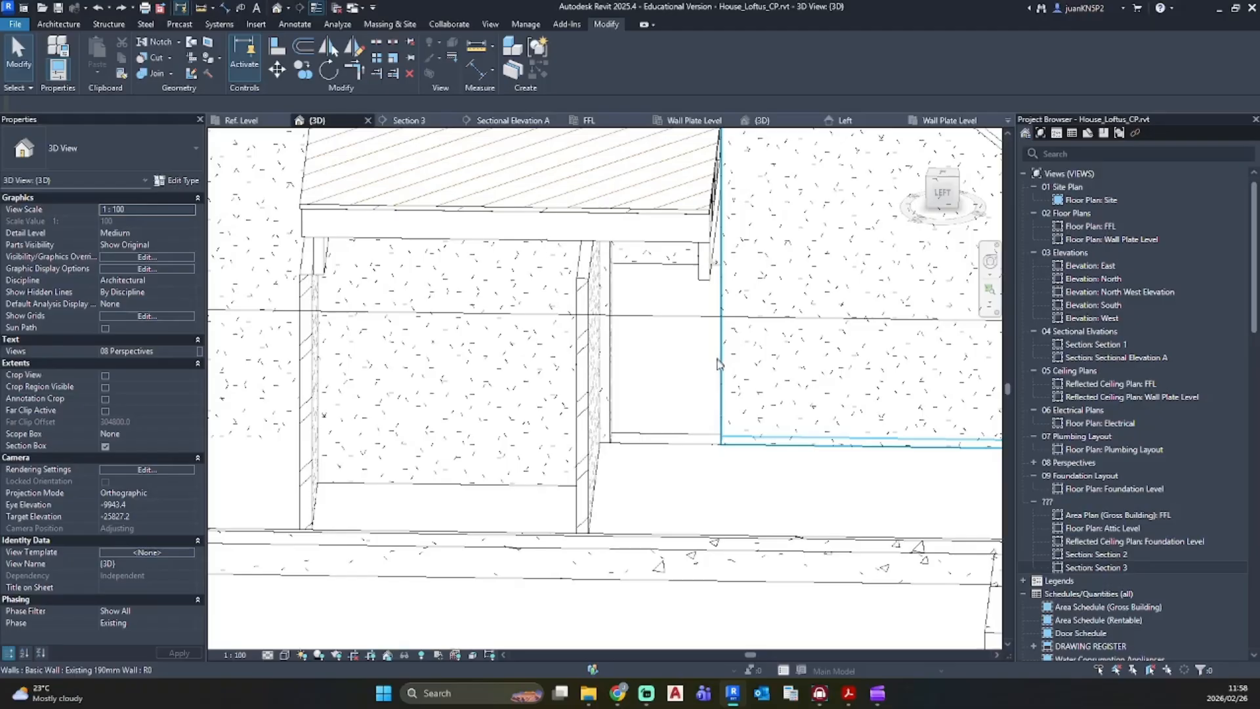
pyautogui.hotkey('ctrl', 'z')
pyautogui.click(612, 415)
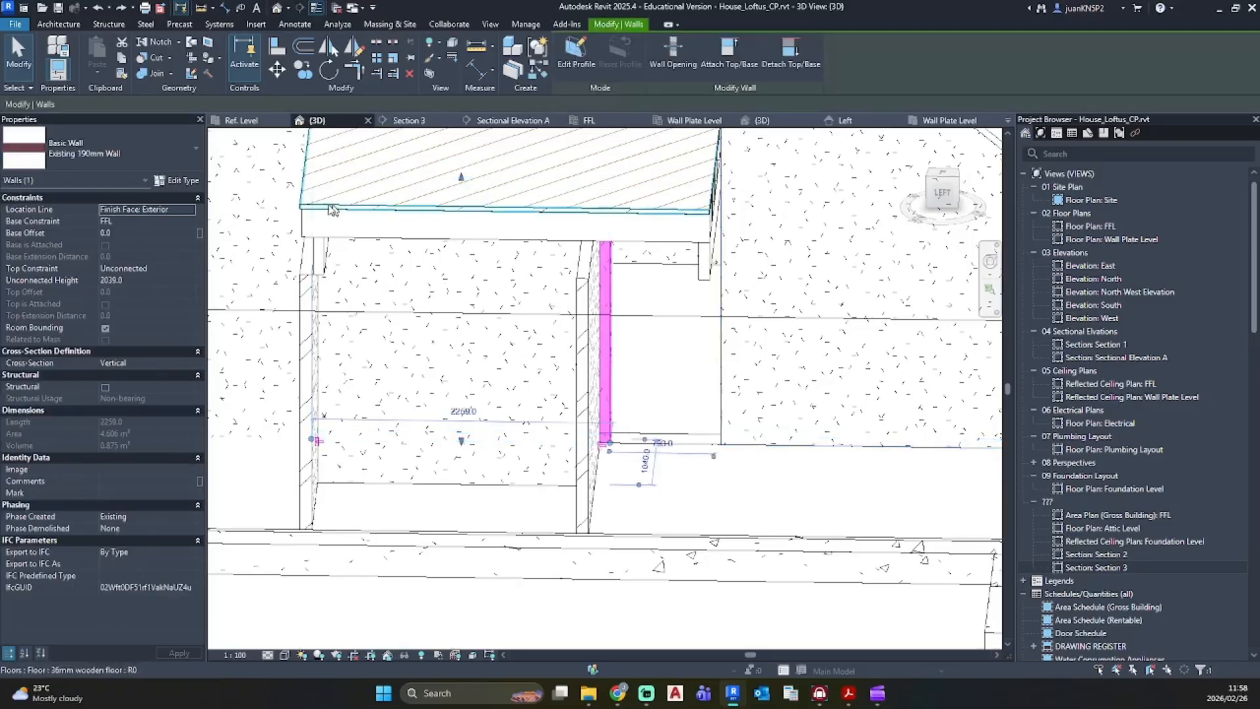
pyautogui.moveTo(611, 443); pyautogui.dragTo(686, 444)
pyautogui.scroll(-3, 676, 456)
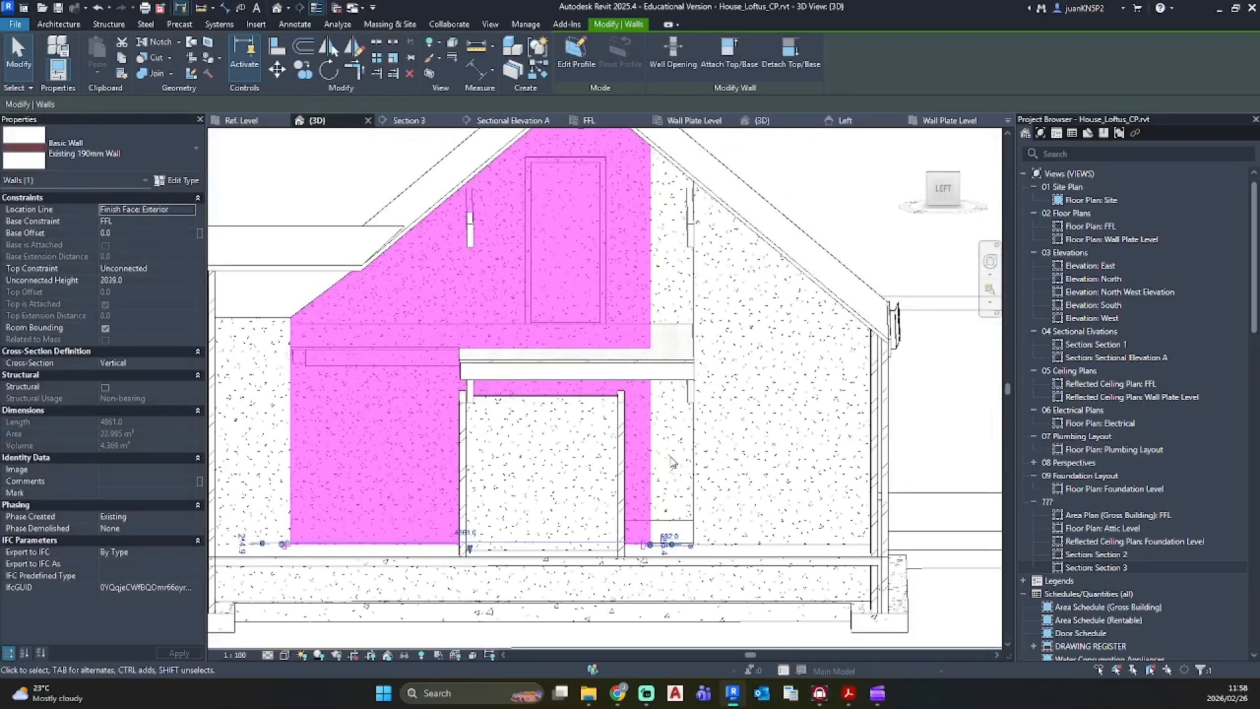
pyautogui.press('Escape')
# Step: Set the top constraint of the low middle 190 mm wall to Up to level: Attic Level
pyautogui.moveTo(670, 461)
pyautogui.keyDown('shift'); pyautogui.mouseDown(button='middle')
pyautogui.moveTo(614, 413)
pyautogui.moveTo(607, 420)
pyautogui.mouseUp(button='middle'); pyautogui.keyUp('shift')
pyautogui.scroll(4, 600, 422)
pyautogui.click(537, 379)
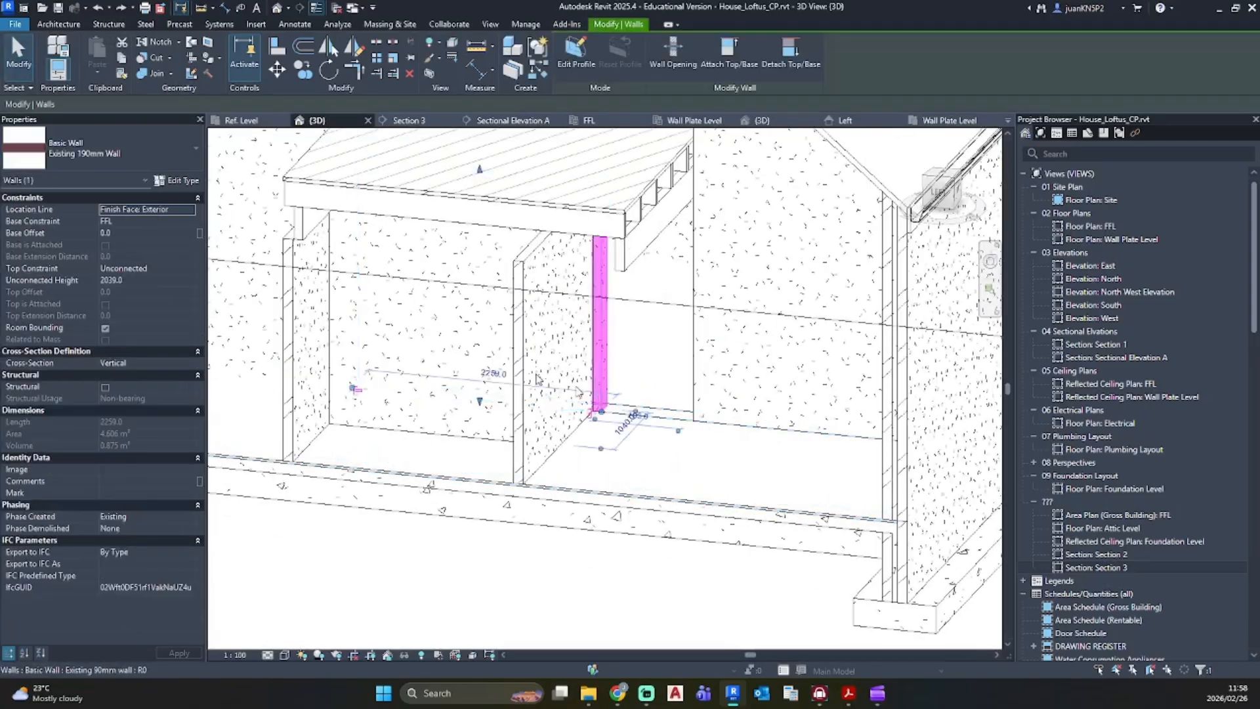
pyautogui.click(189, 267)
pyautogui.click(188, 268)
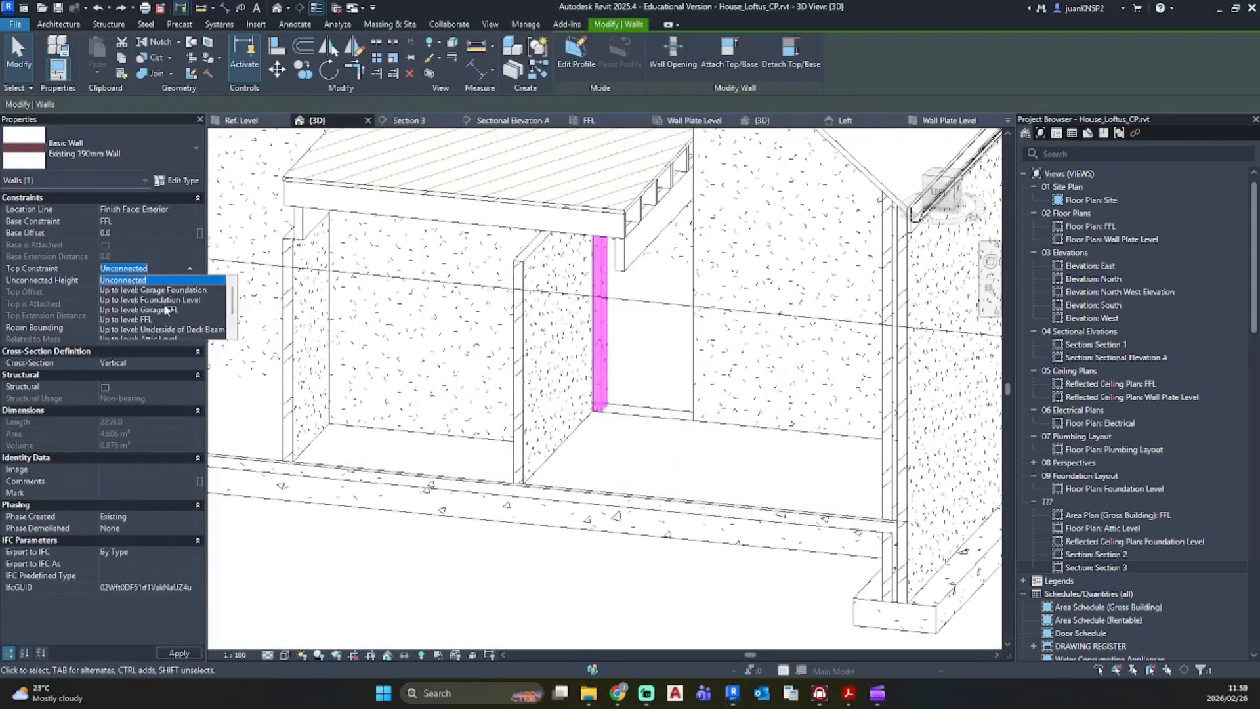
pyautogui.scroll(-3, 165, 310)
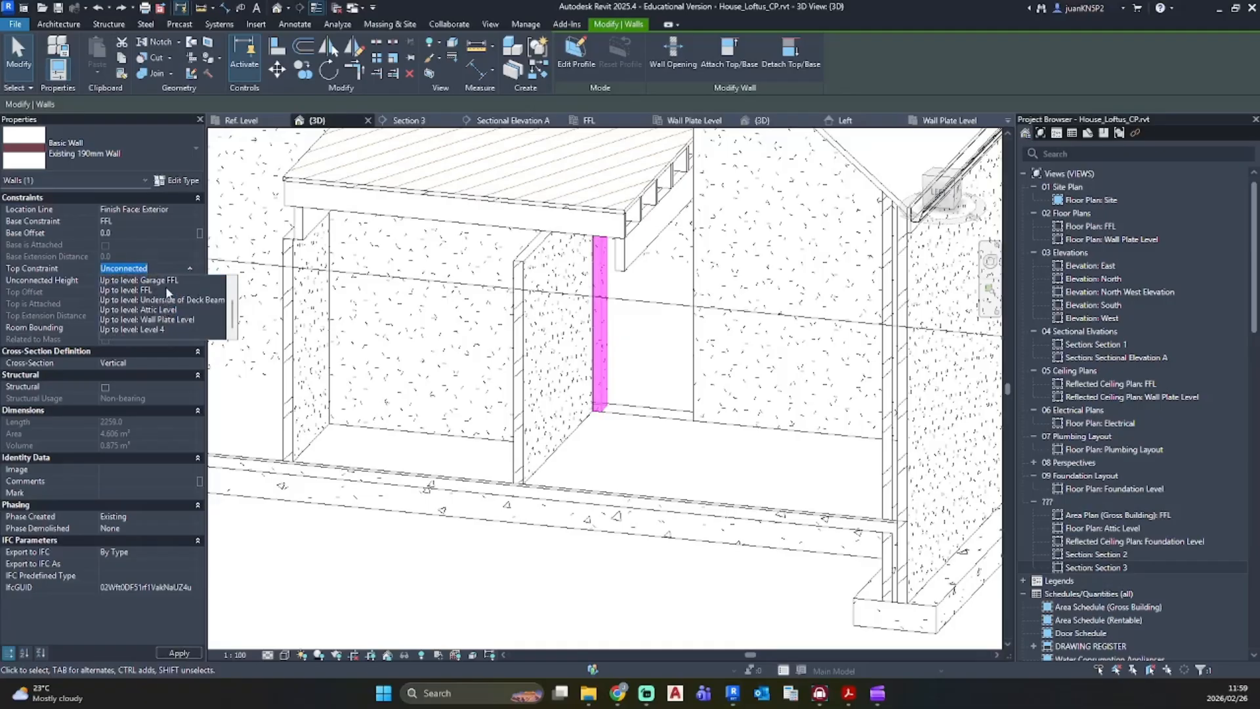
pyautogui.click(163, 310)
# Step: Extend the middle 190 mm wall past the right partition to the right wall segment, giving a length of about 3047 mm
pyautogui.keyDown('shift'); pyautogui.moveTo(591, 433); pyautogui.dragTo(605, 451, button='middle'); pyautogui.keyUp('shift')
pyautogui.scroll(3, 591, 498)
pyautogui.moveTo(569, 498); pyautogui.dragTo(730, 509)
pyautogui.scroll(-5, 730, 509)
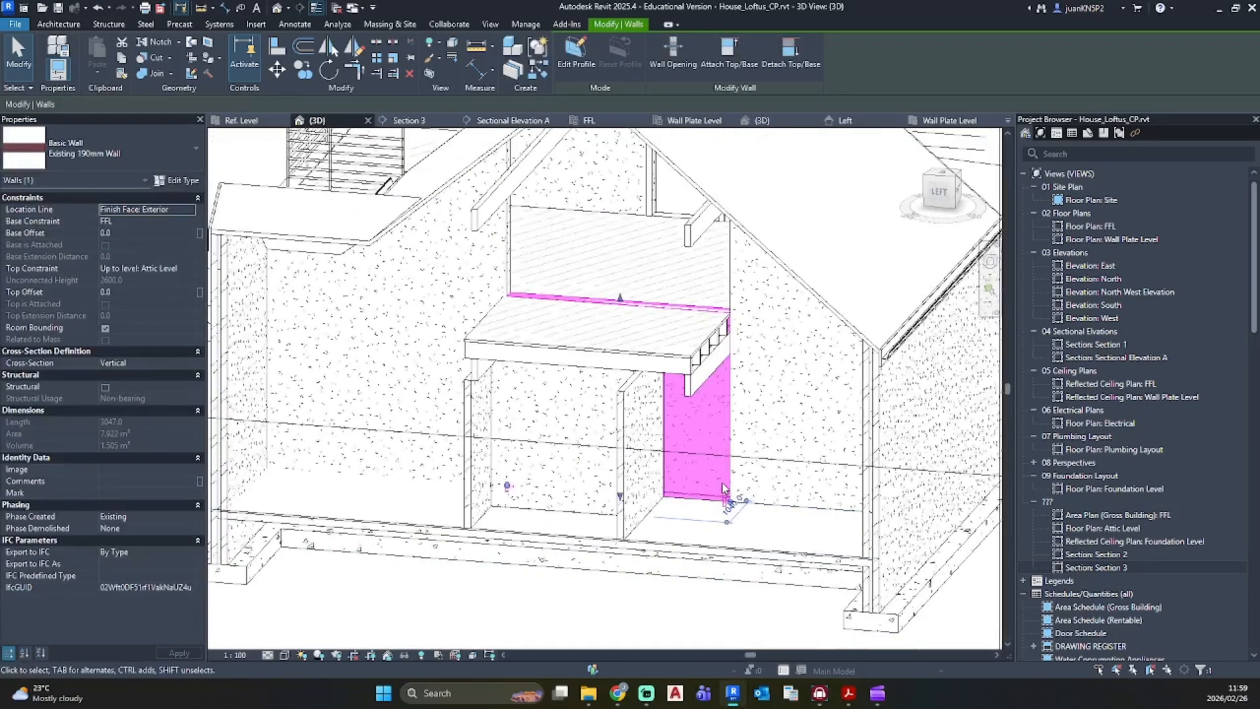
pyautogui.keyDown('shift'); pyautogui.moveTo(685, 479); pyautogui.dragTo(674, 466, button='middle'); pyautogui.keyUp('shift')
pyautogui.scroll(3, 627, 371)
pyautogui.keyDown('shift'); pyautogui.moveTo(663, 411); pyautogui.dragTo(749, 436, button='middle'); pyautogui.keyUp('shift')
# Step: In Sectional Elevation A, dimension the height from FFL to the underside of the left bearer beam
pyautogui.click(1091, 568)
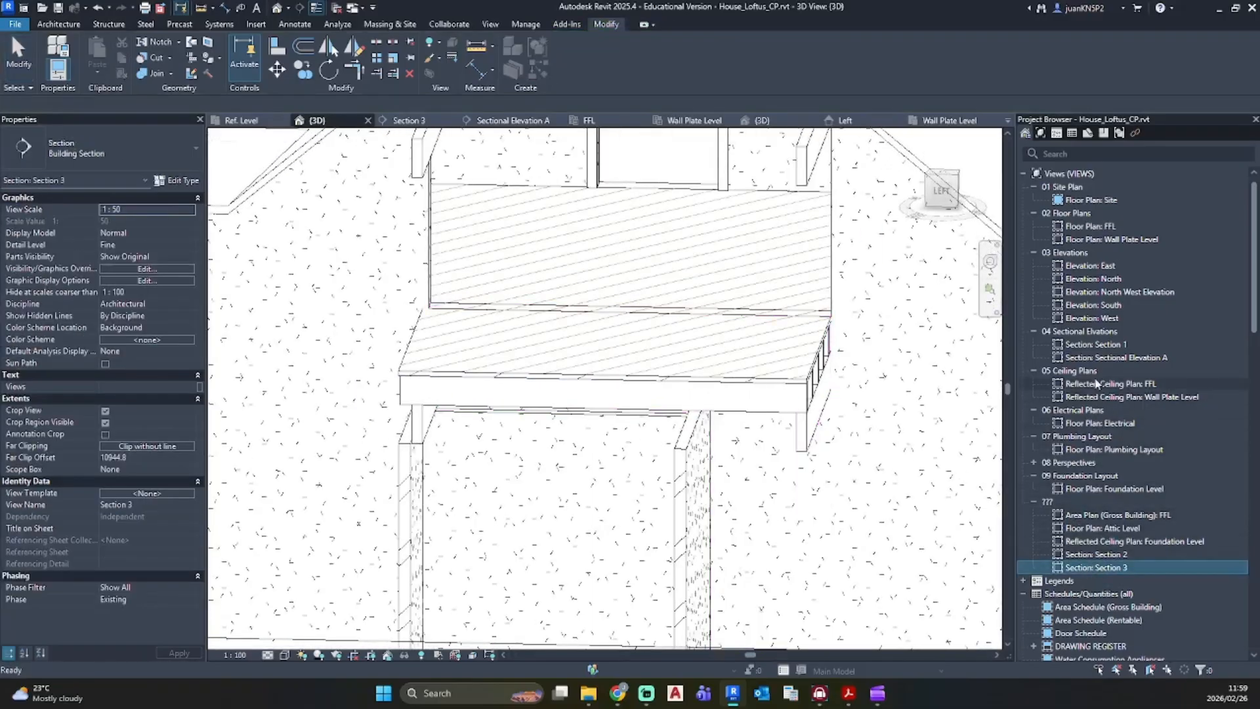
pyautogui.doubleClick(1104, 359)
pyautogui.scroll(3, 639, 344)
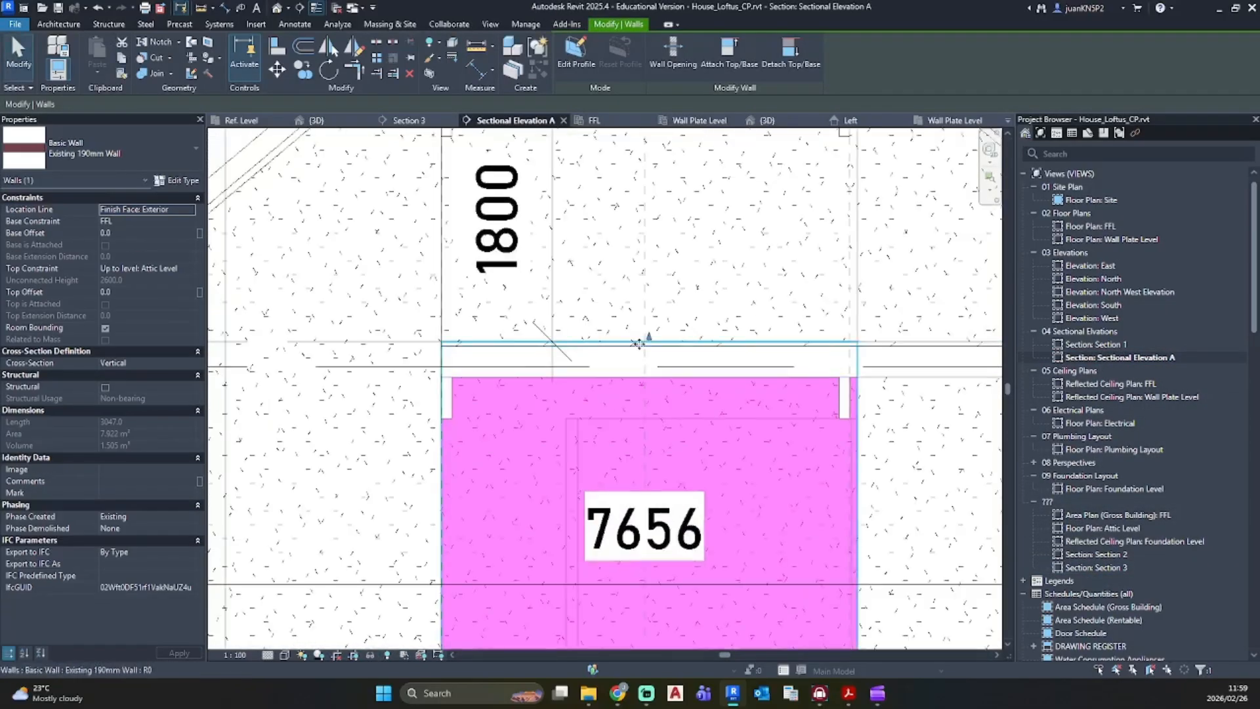
pyautogui.scroll(-3, 646, 346)
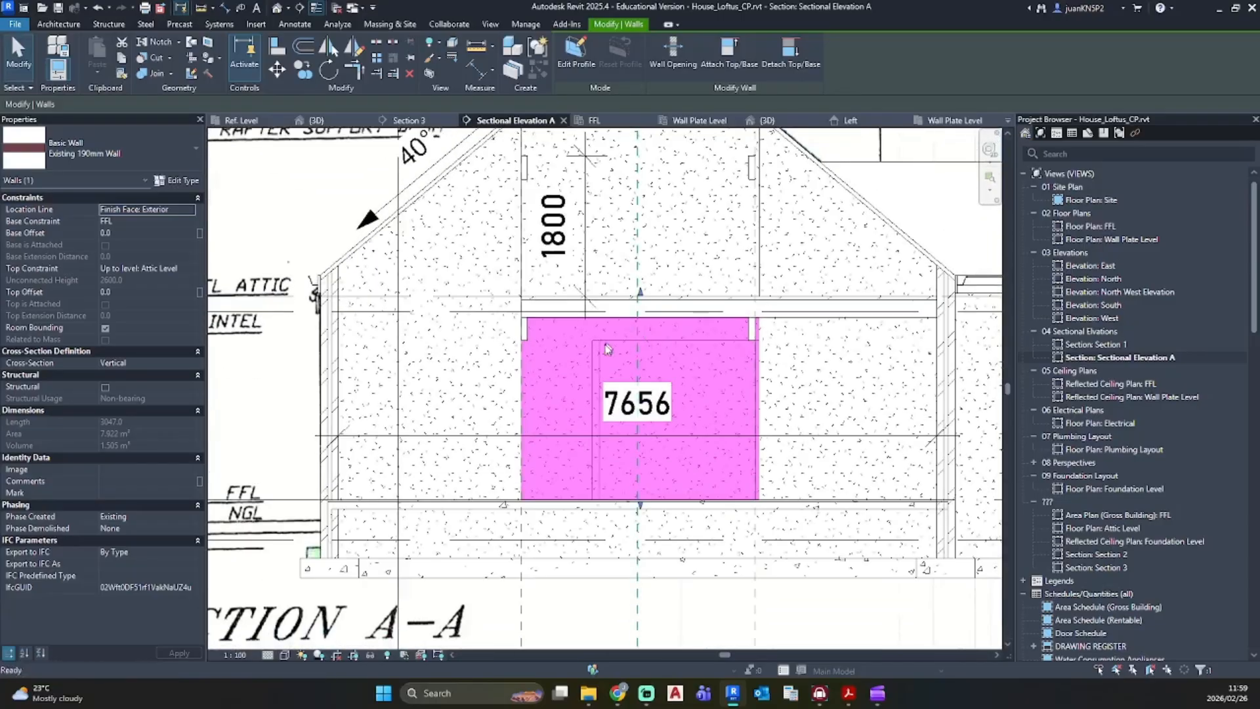
pyautogui.press('d')
pyautogui.press('i')
pyautogui.click(499, 502)
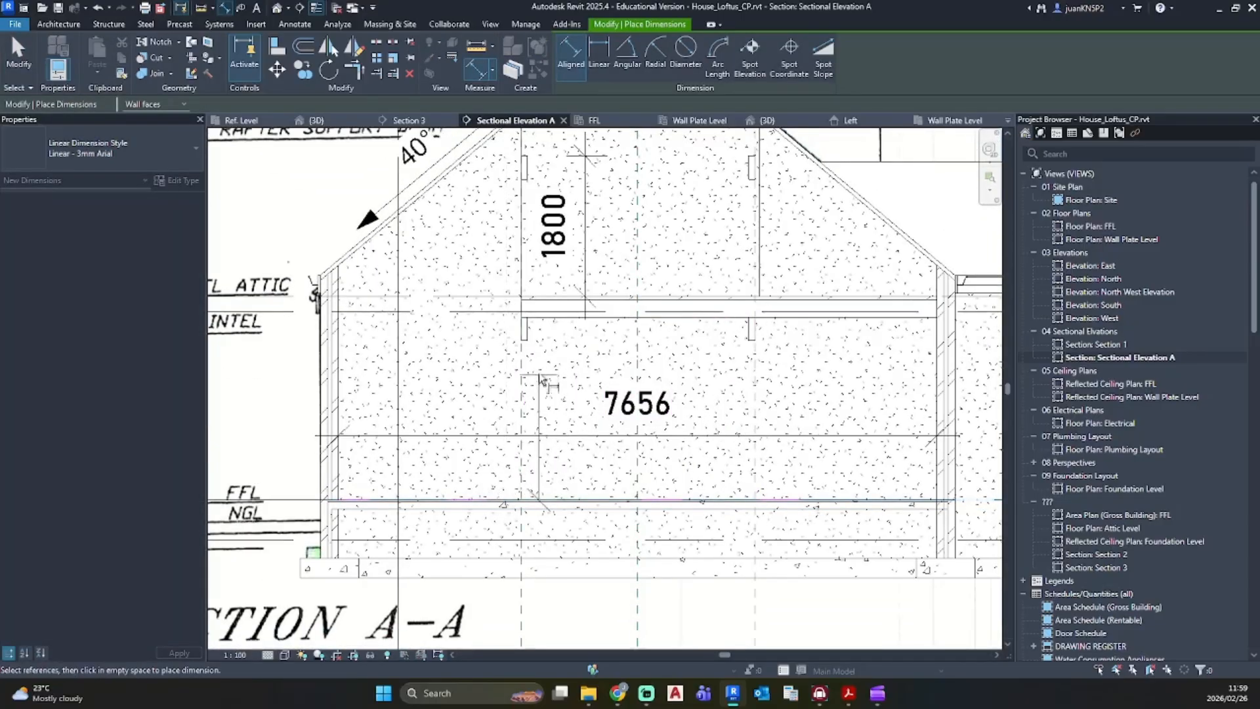
pyautogui.click(525, 342)
pyautogui.click(477, 342)
pyautogui.press('Escape')
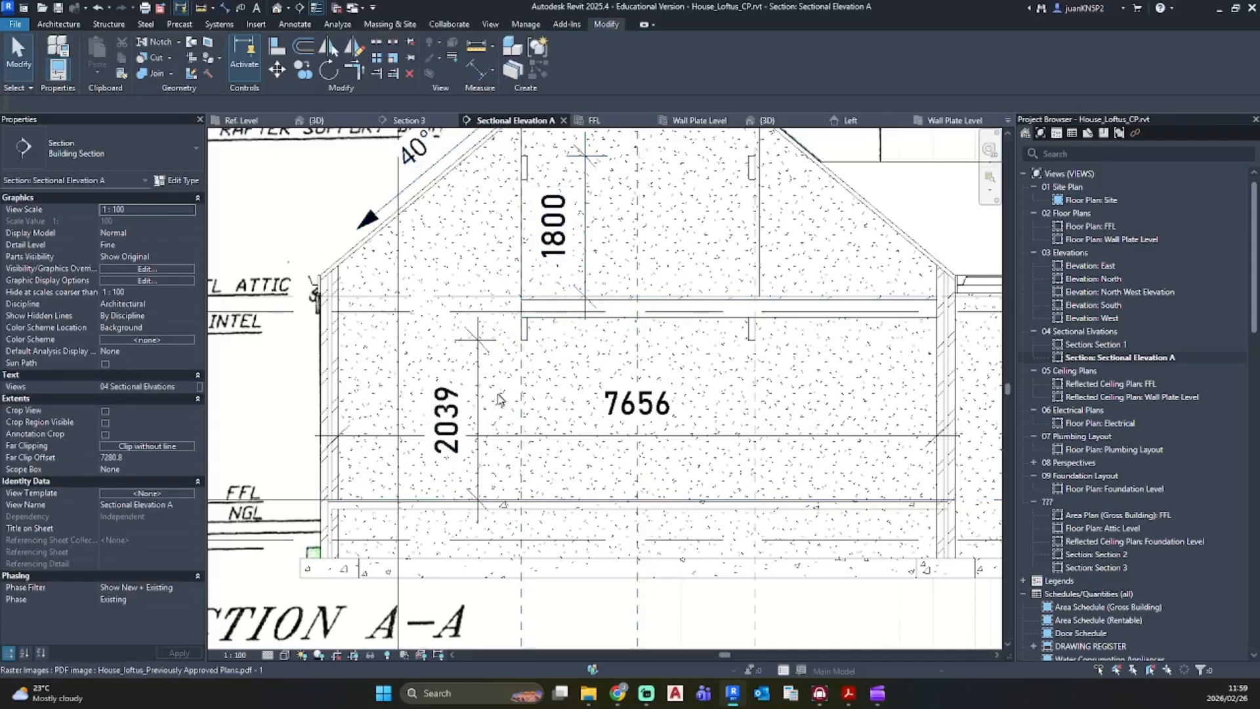
# Step: Dimension the vertical distance from the underside of the left bearer beam to the attic level
pyautogui.press('i')
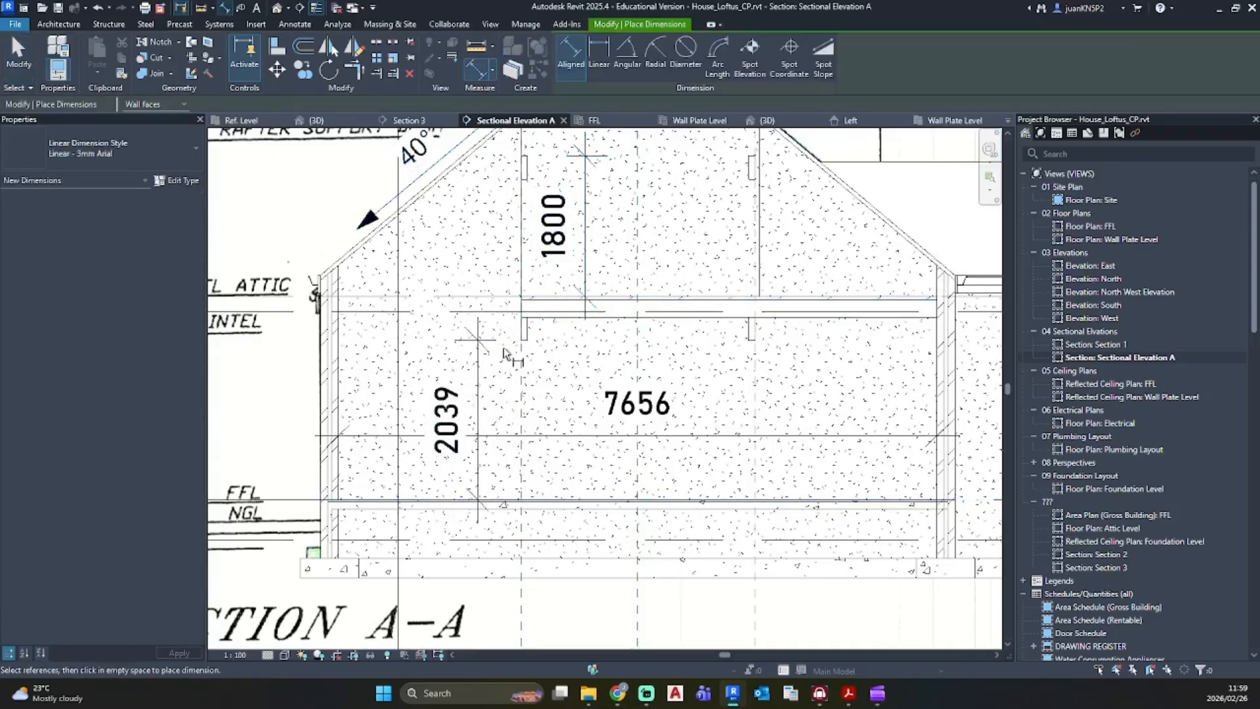
pyautogui.scroll(3, 528, 350)
pyautogui.click(523, 336)
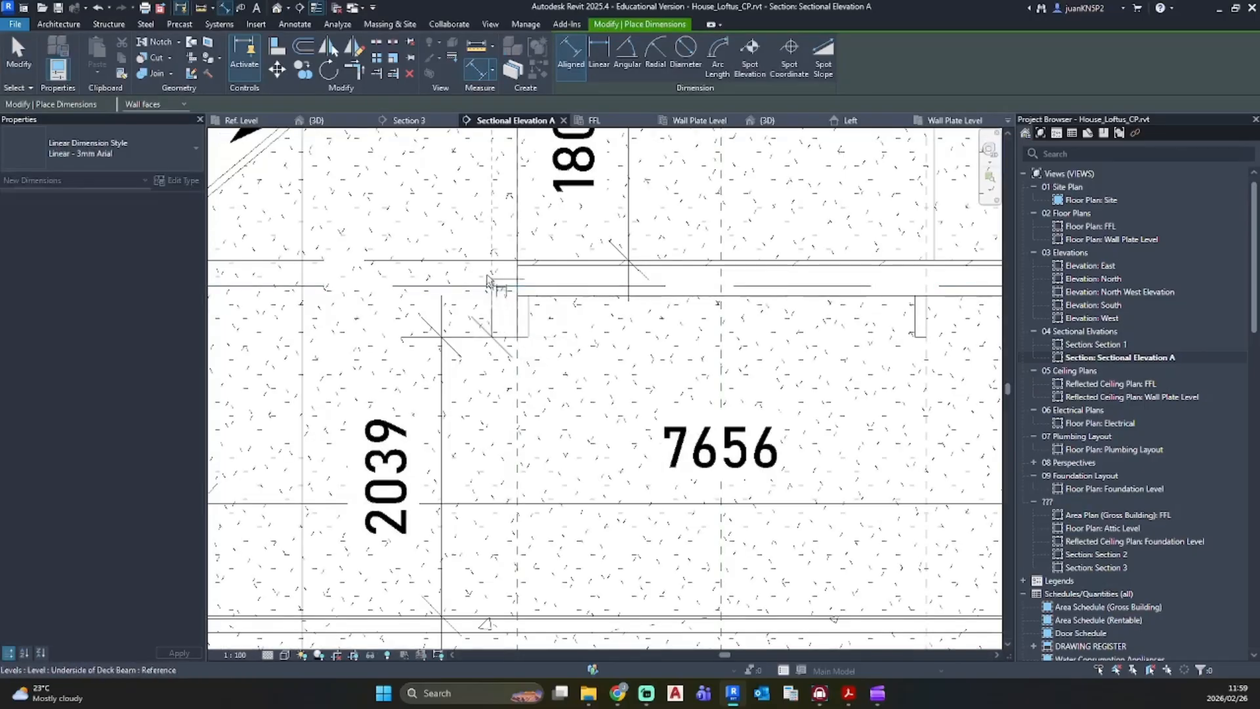
pyautogui.click(440, 255)
pyautogui.press('Escape')
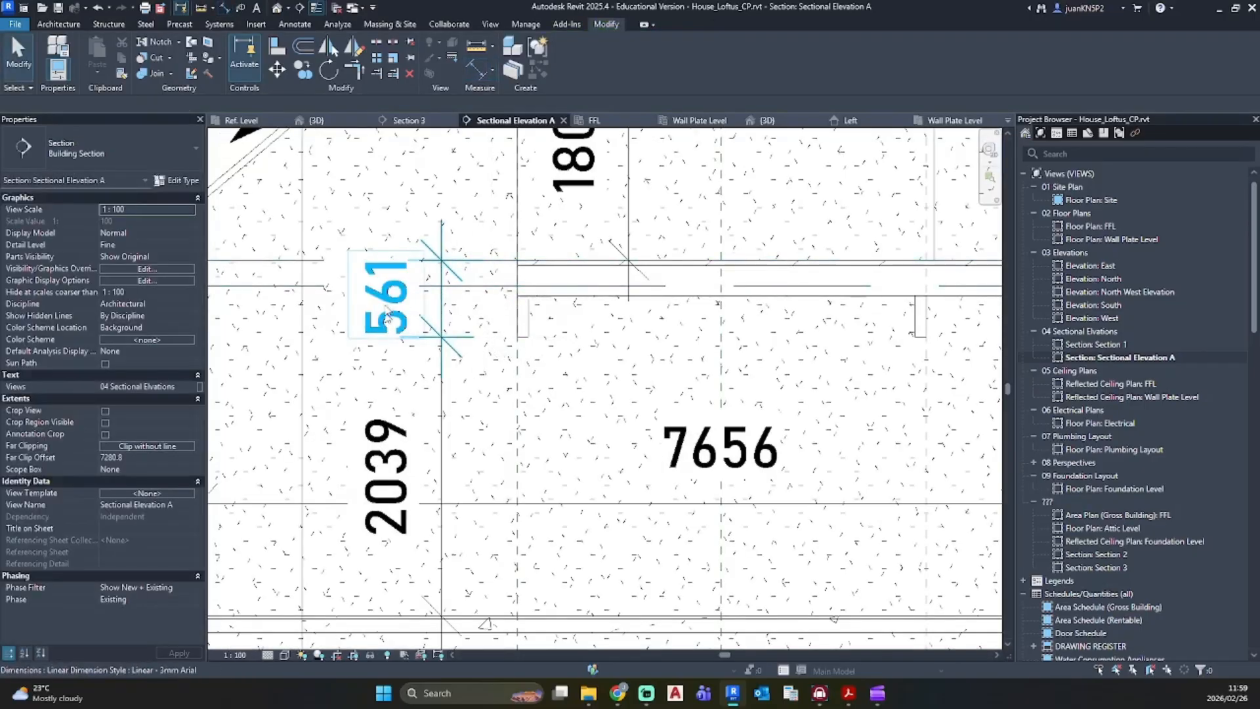
# Step: In the 3D view, set the middle 190 mm wall's top offset to -561
pyautogui.click(276, 8)
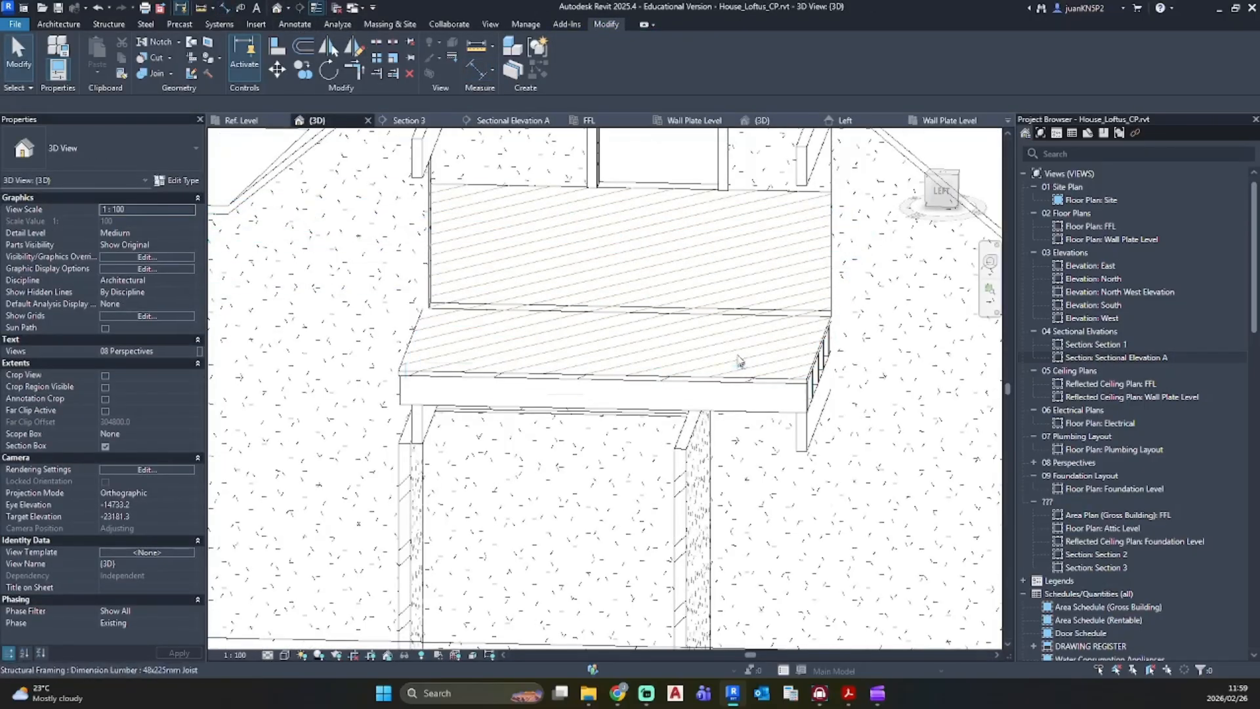
pyautogui.click(749, 316)
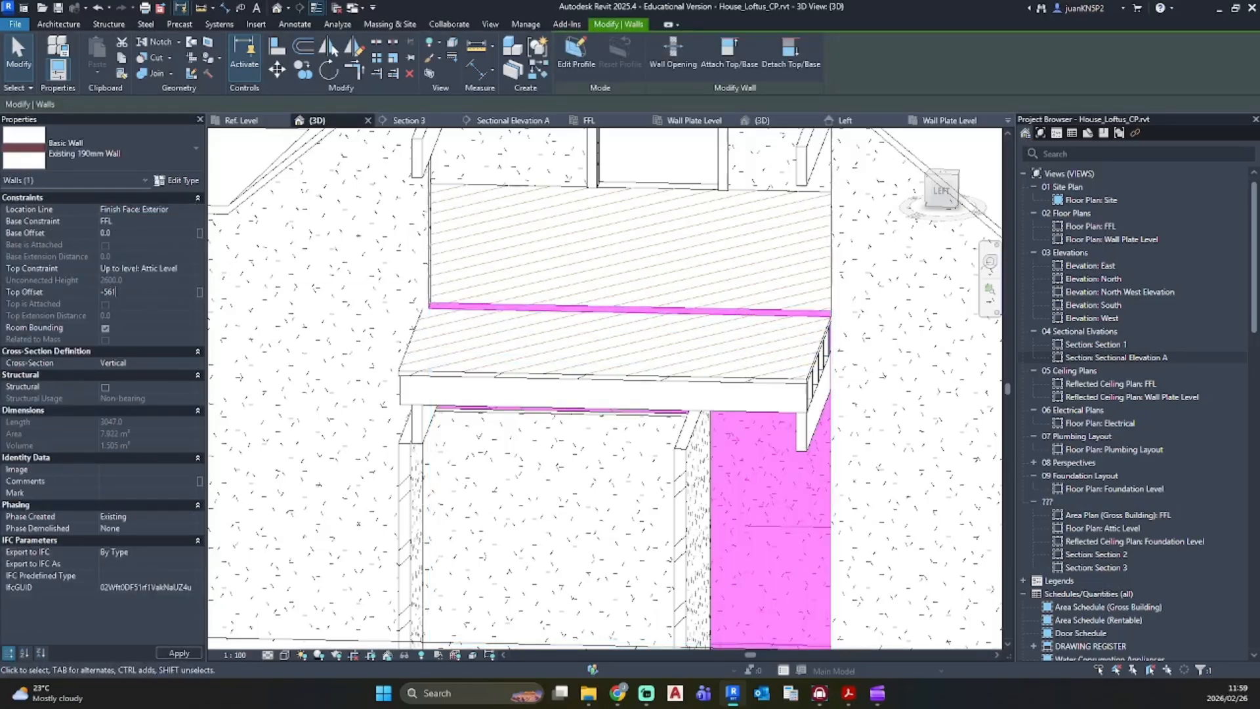
pyautogui.press('Escape')
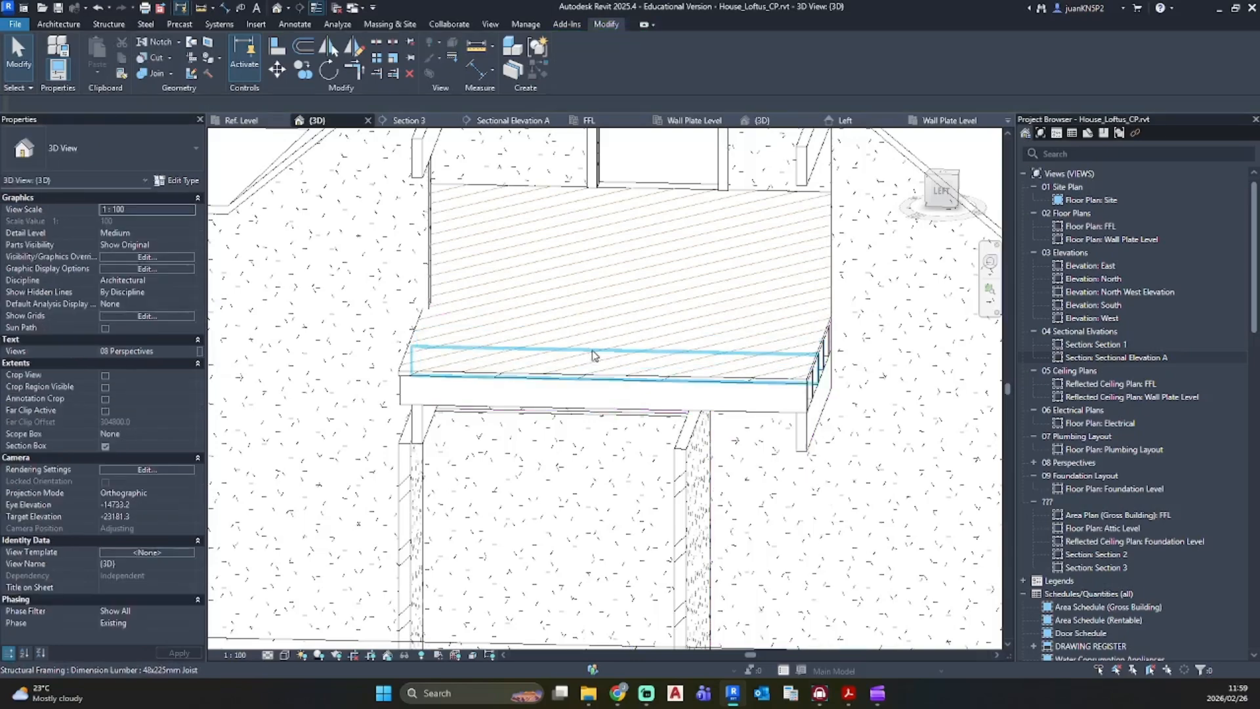
pyautogui.scroll(-3, 591, 359)
pyautogui.keyDown('shift'); pyautogui.moveTo(636, 449); pyautogui.dragTo(540, 383, button='middle'); pyautogui.keyUp('shift')
pyautogui.scroll(3, 540, 383)
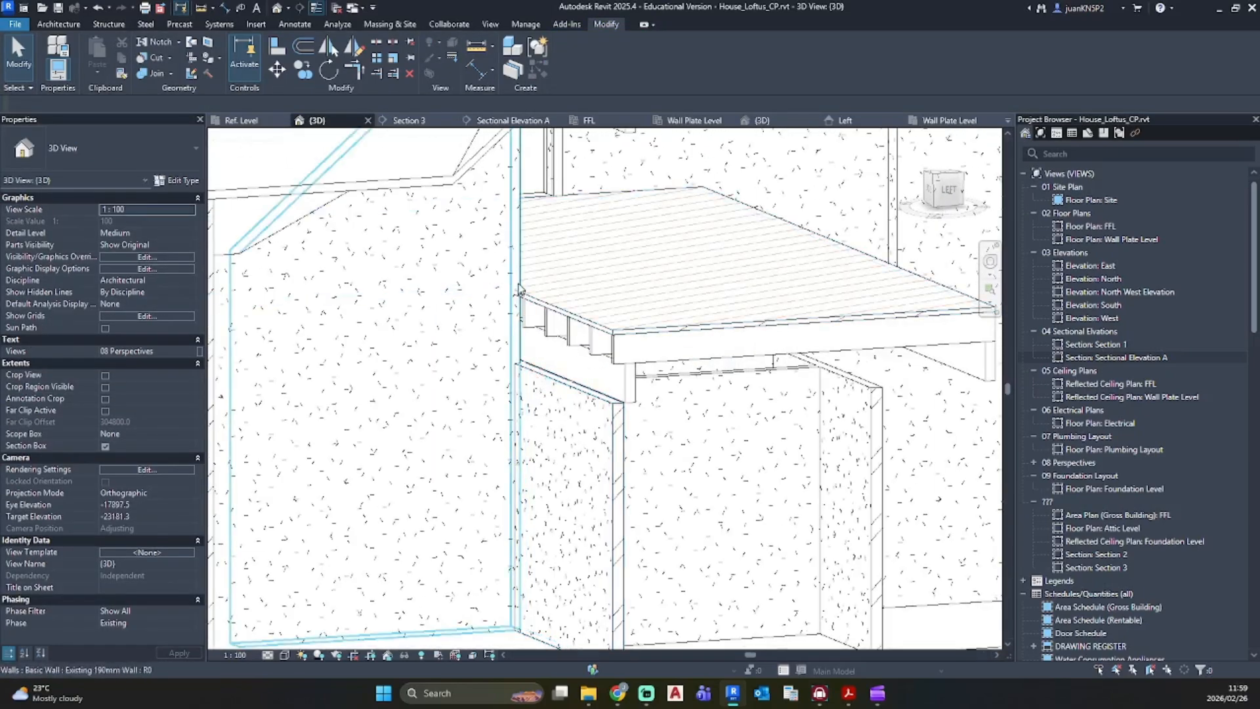
pyautogui.scroll(2, 520, 288)
pyautogui.press('a')
pyautogui.press('l')
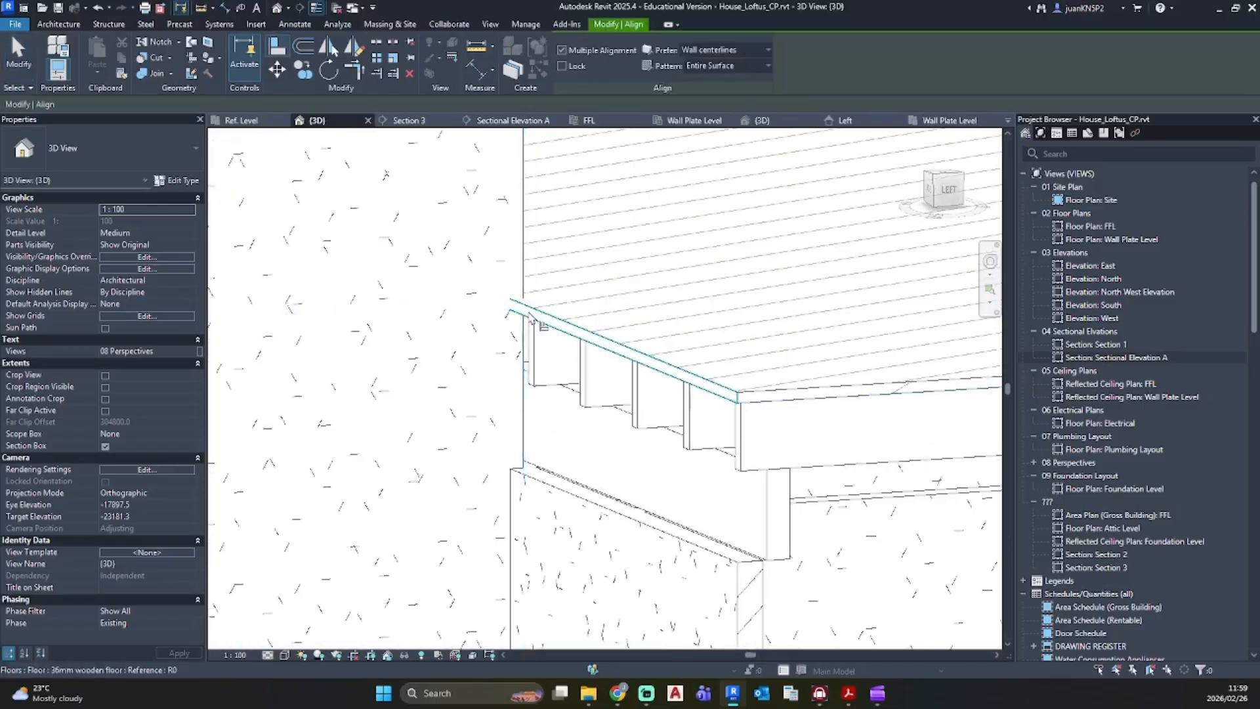
pyautogui.click(525, 297)
pyautogui.press('Escape')
pyautogui.press('Escape')
pyautogui.keyDown('shift'); pyautogui.moveTo(525, 297); pyautogui.dragTo(509, 323, button='middle'); pyautogui.keyUp('shift')
# Step: Pull the inner end of the left 190 mm wall segment back to its corner with the left 90 mm partition wall
pyautogui.click(525, 302)
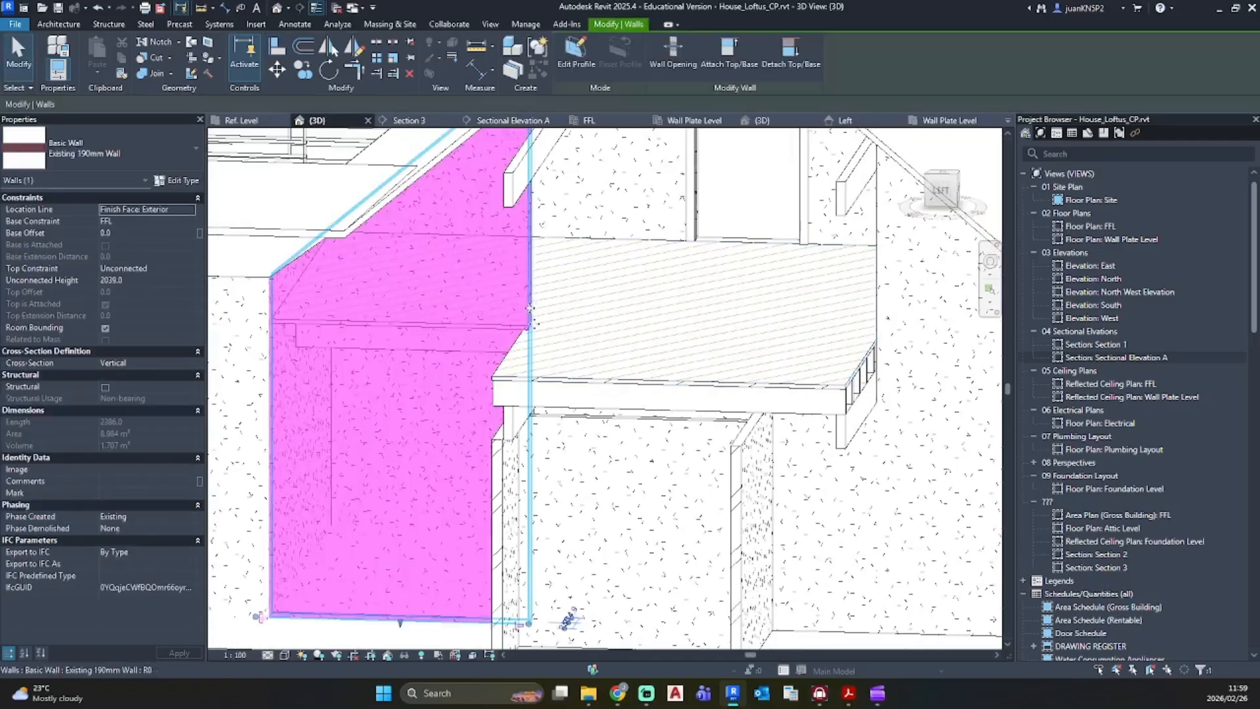
pyautogui.scroll(5, 525, 308)
pyautogui.moveTo(535, 367); pyautogui.dragTo(565, 430, button='middle')
pyautogui.scroll(4, 566, 430)
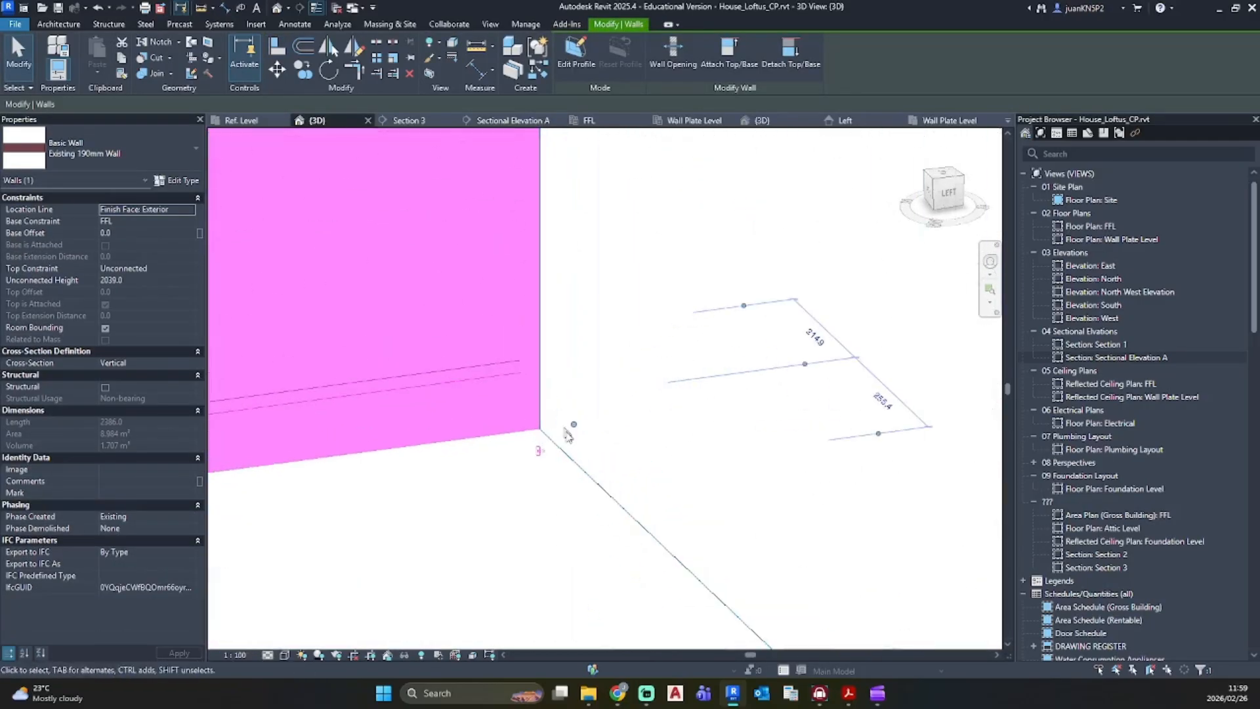
pyautogui.moveTo(574, 425); pyautogui.dragTo(540, 430)
pyautogui.scroll(-6, 570, 400)
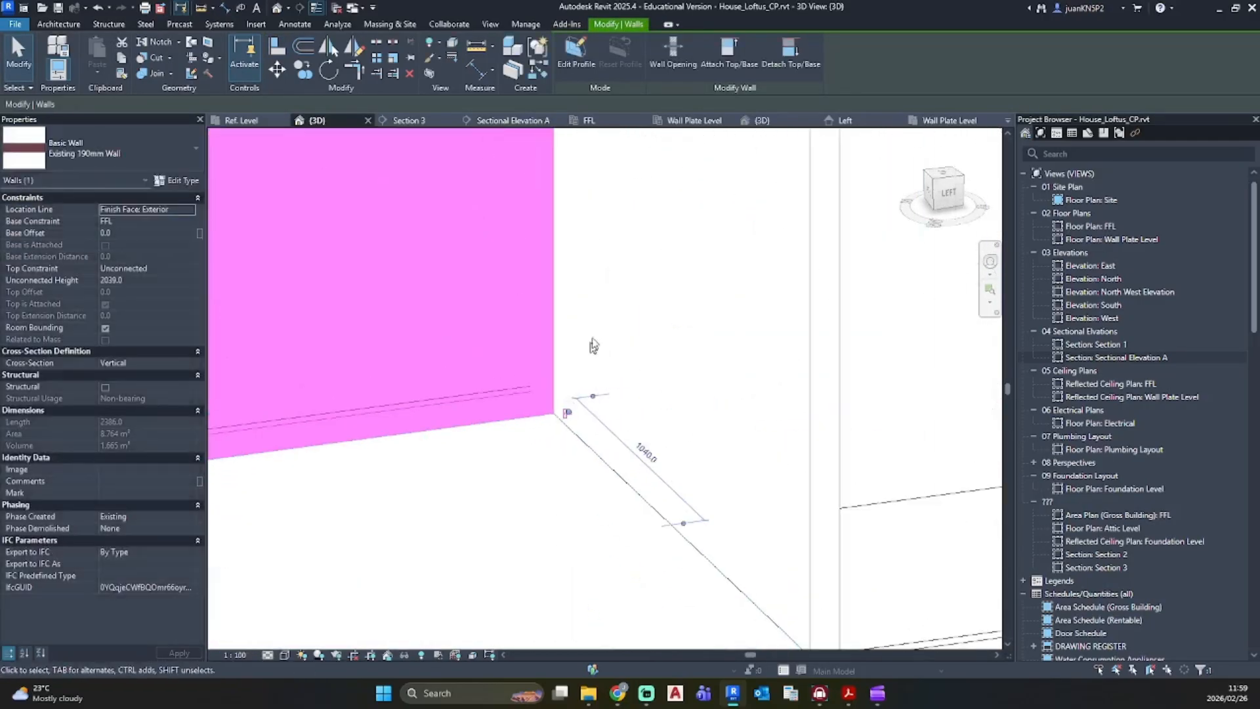
pyautogui.moveTo(607, 353); pyautogui.dragTo(529, 510, button='middle')
pyautogui.keyDown('shift'); pyautogui.moveTo(543, 304); pyautogui.dragTo(475, 250, button='middle'); pyautogui.keyUp('shift')
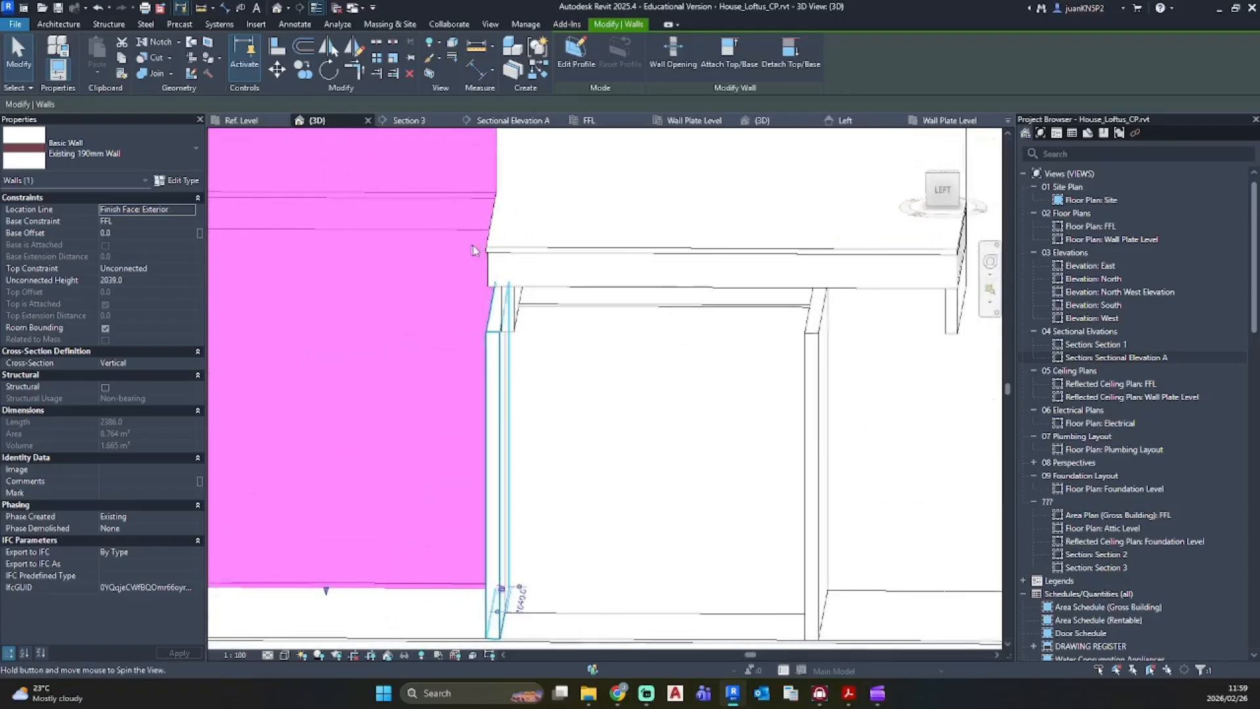
pyautogui.scroll(-4, 565, 276)
pyautogui.press('Escape')
# Step: Inspect the middle cross wall, the partitions and the attic floor beams from several angles in 3D
pyautogui.scroll(-3, 619, 297)
pyautogui.keyDown('shift'); pyautogui.moveTo(619, 297); pyautogui.dragTo(815, 355, button='middle'); pyautogui.keyUp('shift')
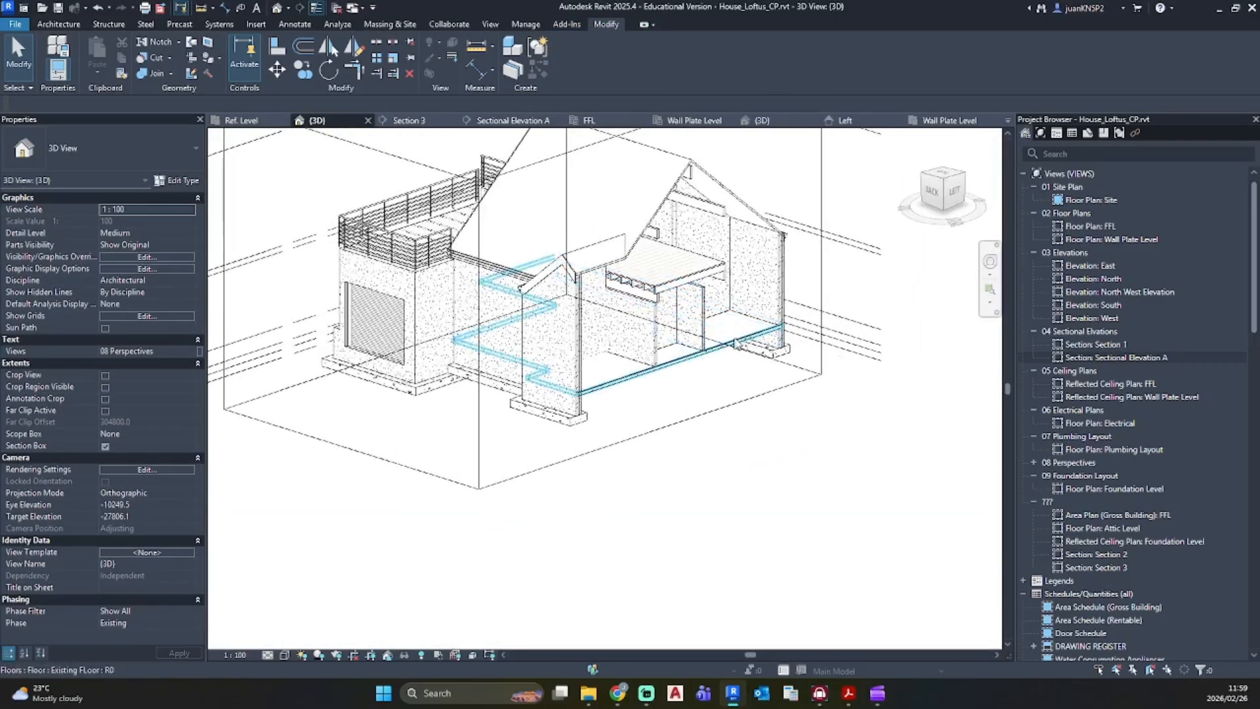
pyautogui.keyDown('shift'); pyautogui.moveTo(736, 342); pyautogui.dragTo(658, 329, button='middle'); pyautogui.keyUp('shift')
pyautogui.keyDown('shift'); pyautogui.moveTo(509, 342); pyautogui.dragTo(661, 317, button='middle'); pyautogui.keyUp('shift')
pyautogui.keyDown('shift'); pyautogui.moveTo(735, 452); pyautogui.dragTo(698, 433, button='middle'); pyautogui.keyUp('shift')
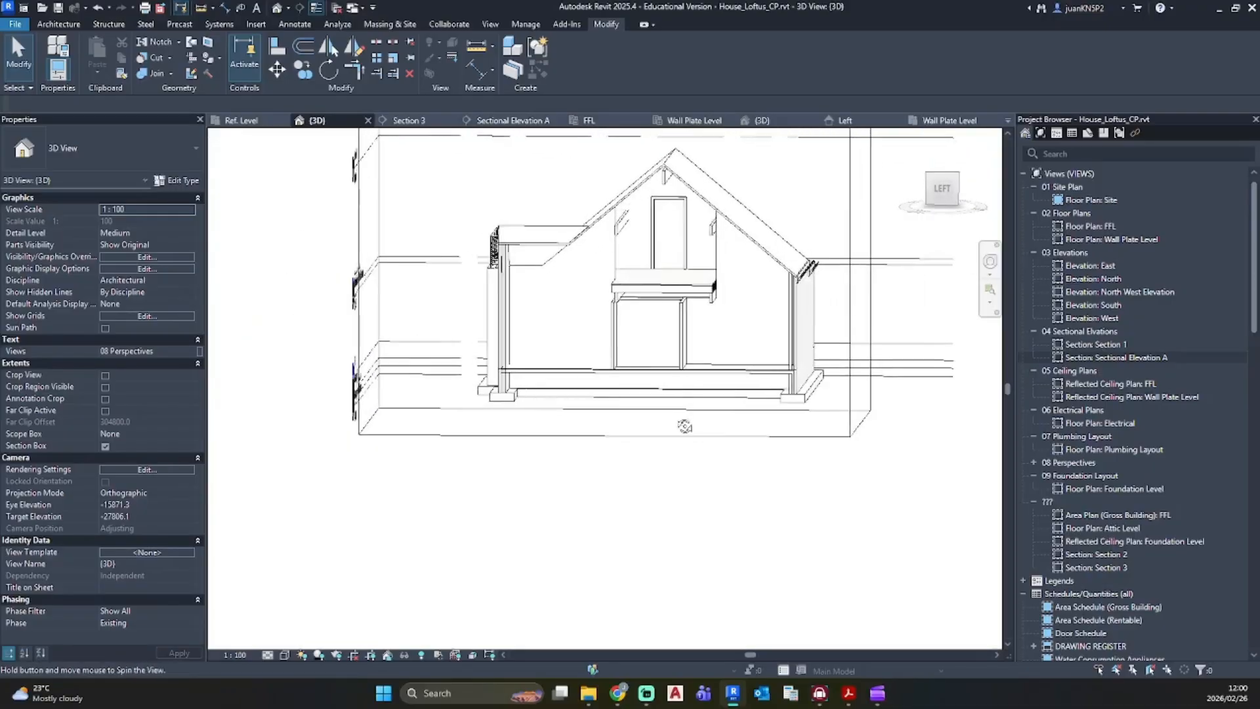
pyautogui.scroll(5, 633, 320)
pyautogui.keyDown('shift'); pyautogui.moveTo(633, 319); pyautogui.dragTo(709, 300, button='middle'); pyautogui.keyUp('shift')
pyautogui.click(794, 276)
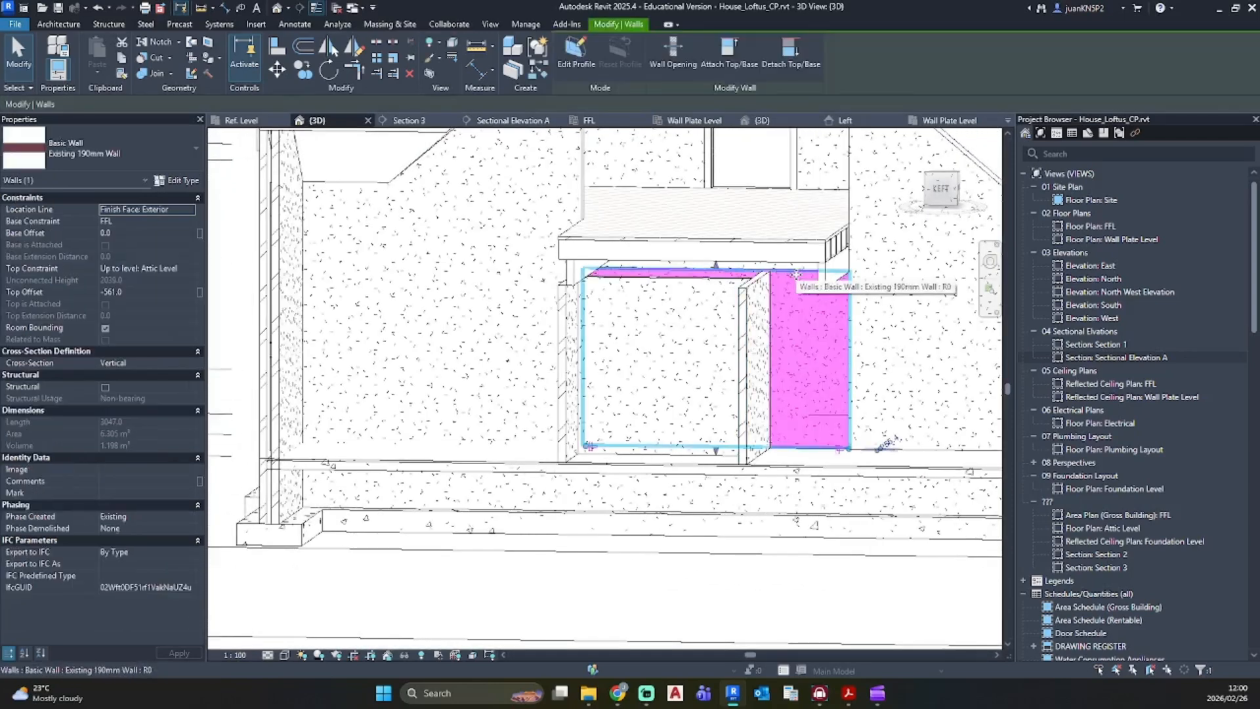
pyautogui.press('Escape')
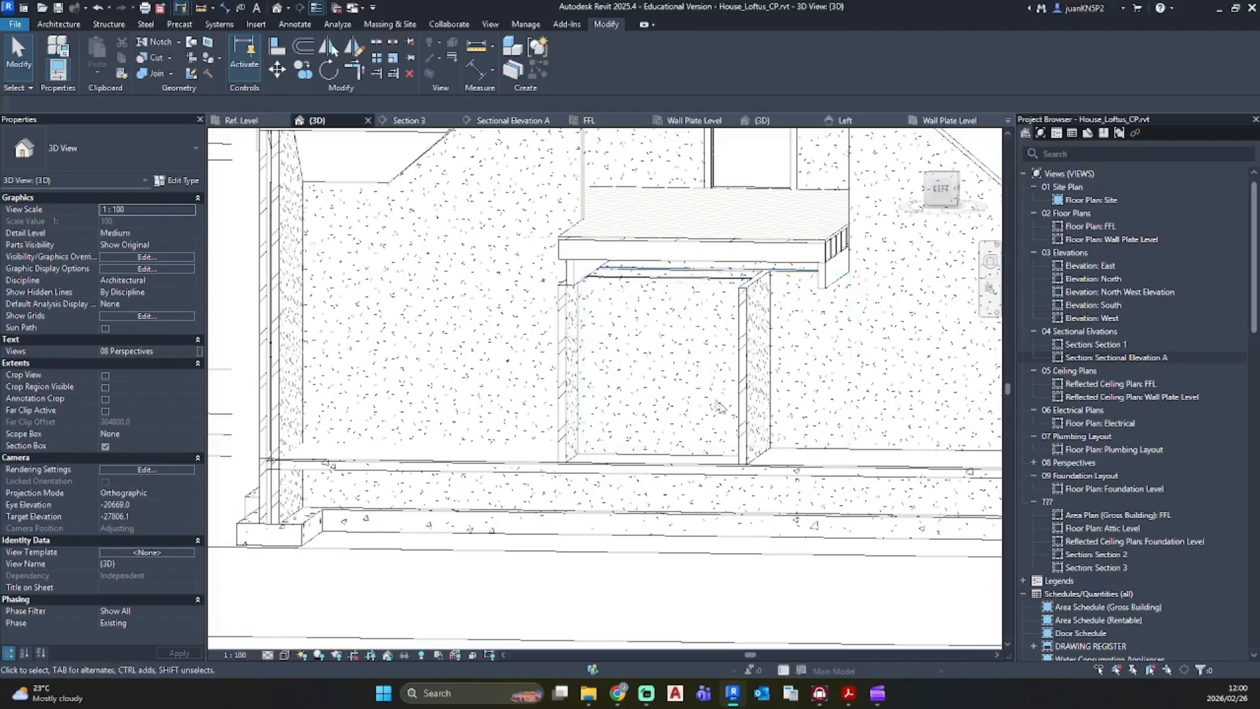
pyautogui.keyDown('shift'); pyautogui.moveTo(607, 273); pyautogui.dragTo(720, 388, button='middle'); pyautogui.keyUp('shift')
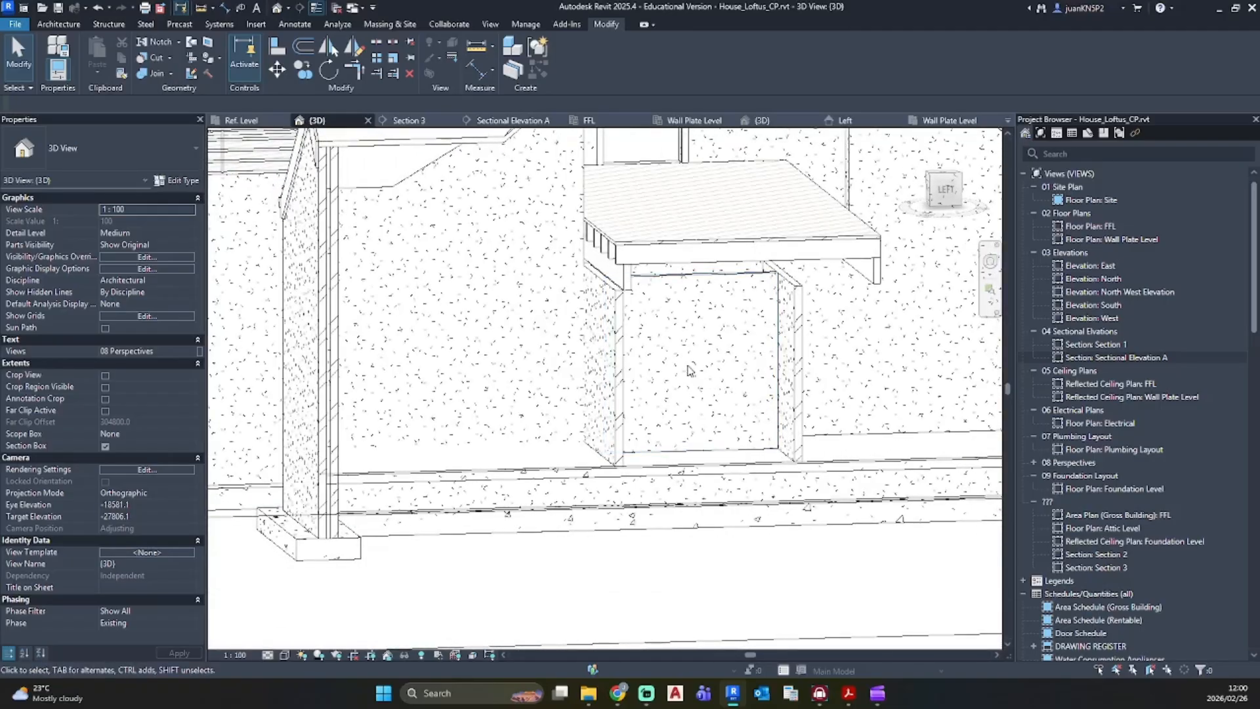
pyautogui.keyDown('shift'); pyautogui.moveTo(647, 333); pyautogui.dragTo(591, 328, button='middle'); pyautogui.keyUp('shift')
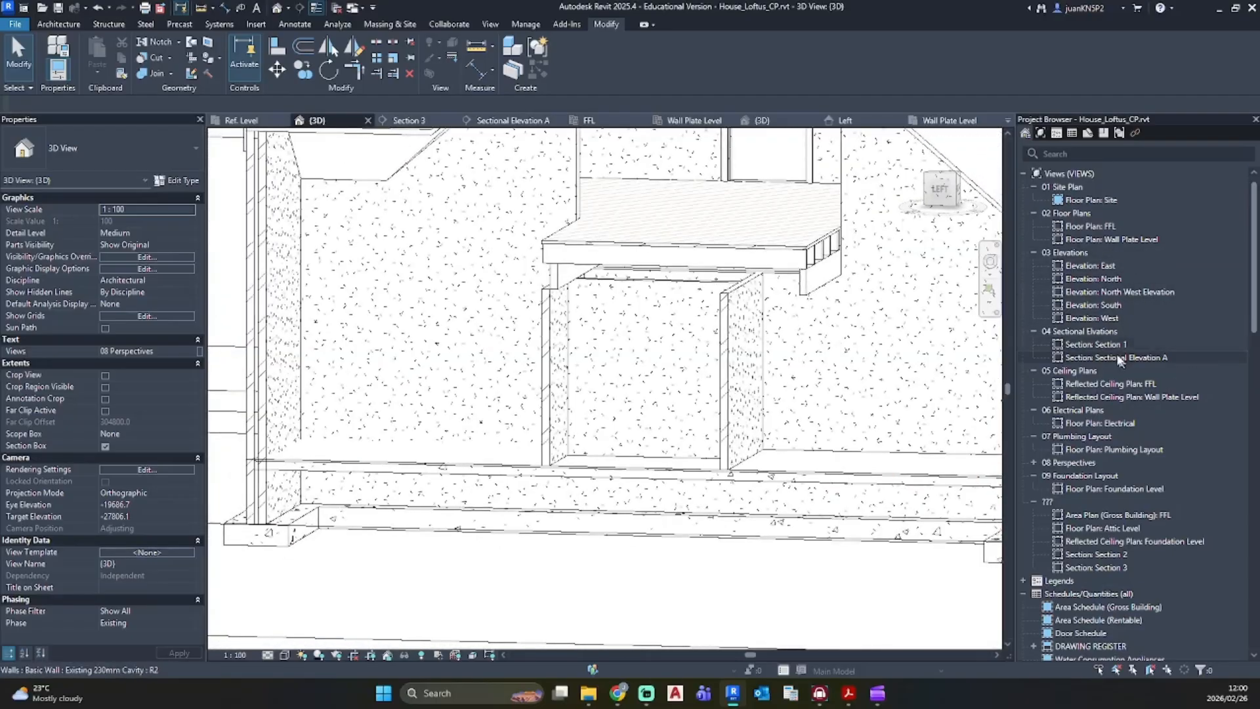
# Step: Examine the 90 mm partition walls and their junction with the bearer beam in the FFL plan and in 3D
pyautogui.doubleClick(1090, 226)
pyautogui.scroll(-3, 604, 365)
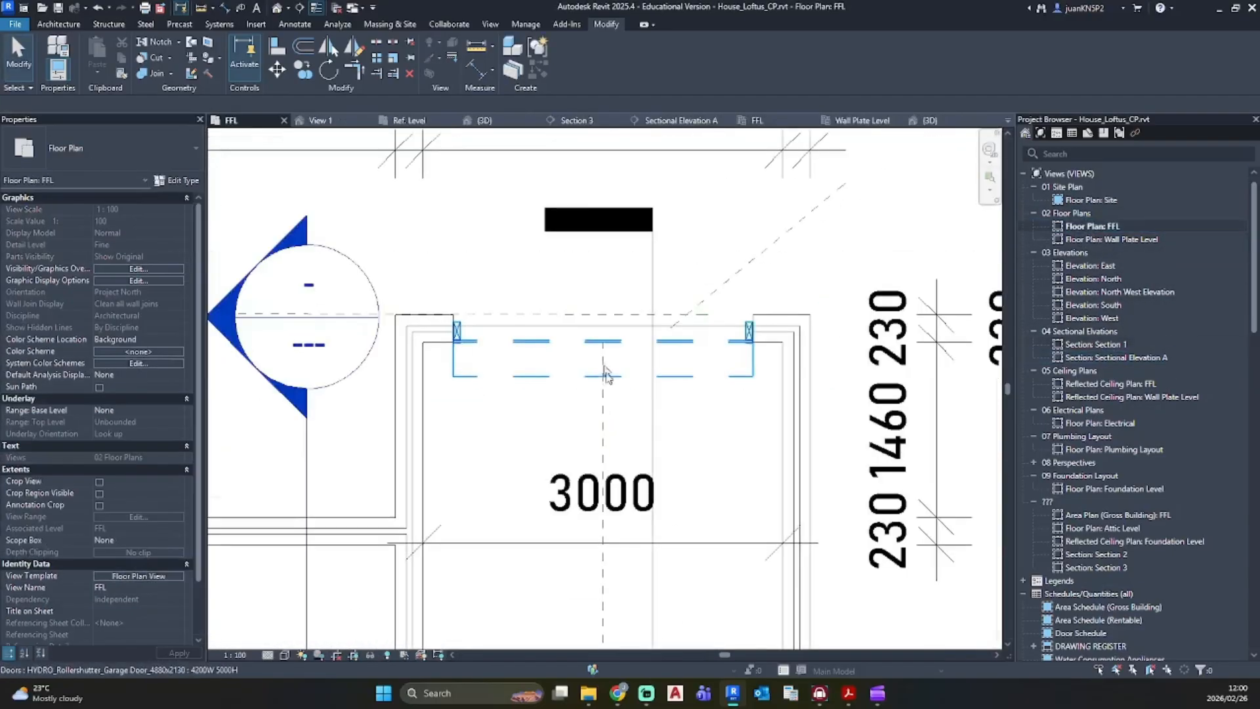
pyautogui.moveTo(604, 365); pyautogui.dragTo(873, 228, button='middle')
pyautogui.scroll(4, 517, 397)
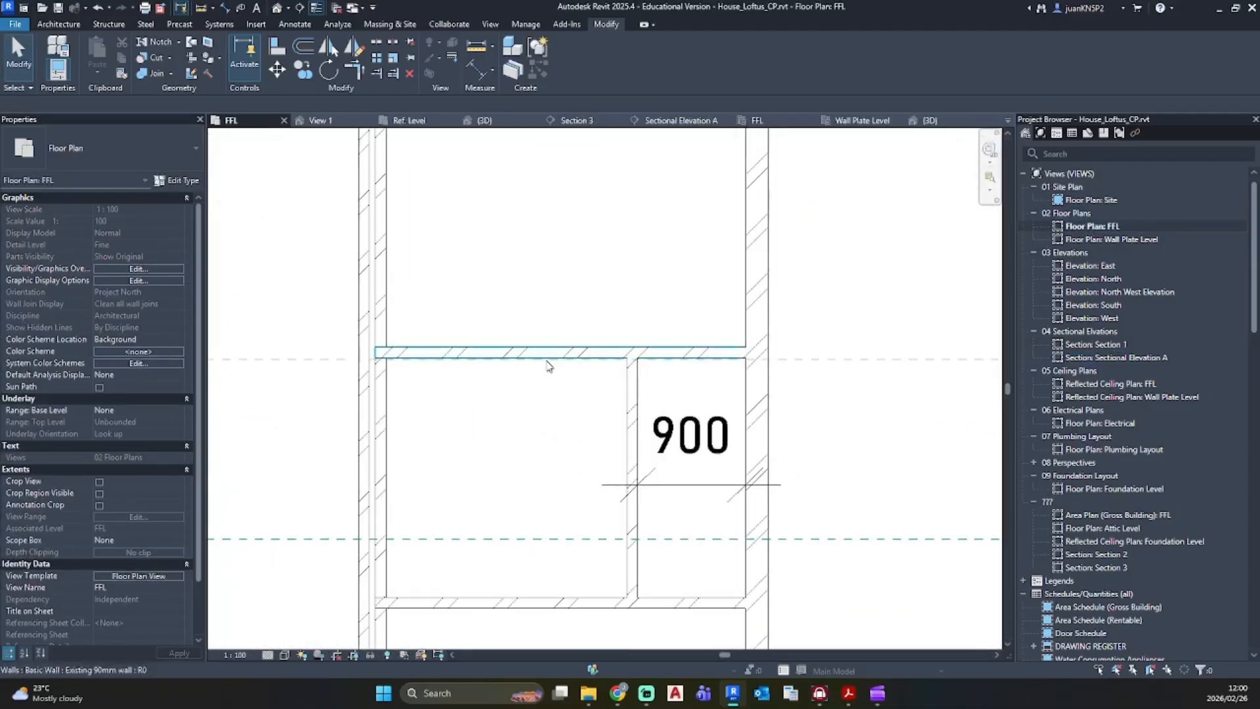
pyautogui.click(277, 8)
pyautogui.scroll(6, 653, 281)
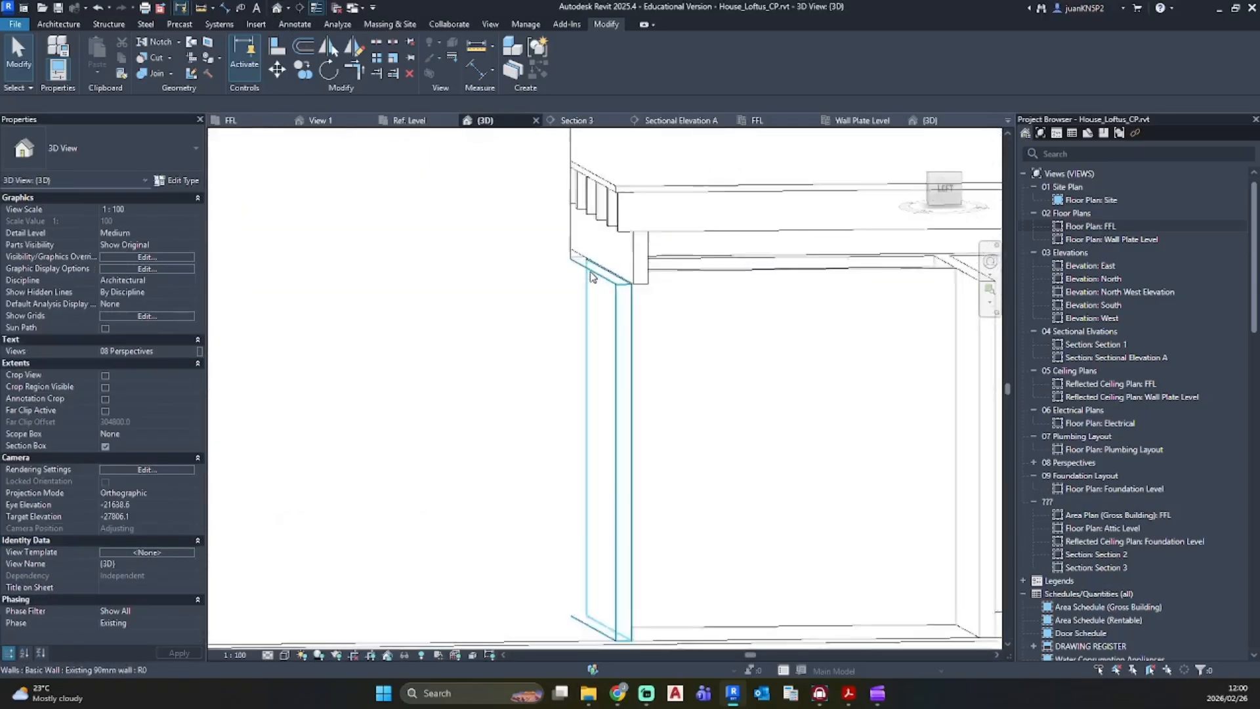
pyautogui.moveTo(704, 333)
pyautogui.keyDown('shift'); pyautogui.mouseDown(button='middle')
pyautogui.moveTo(692, 321)
pyautogui.moveTo(691, 333)
pyautogui.moveTo(695, 318)
pyautogui.mouseUp(button='middle'); pyautogui.keyUp('shift')
pyautogui.click(583, 194)
pyautogui.scroll(-1, 582, 194)
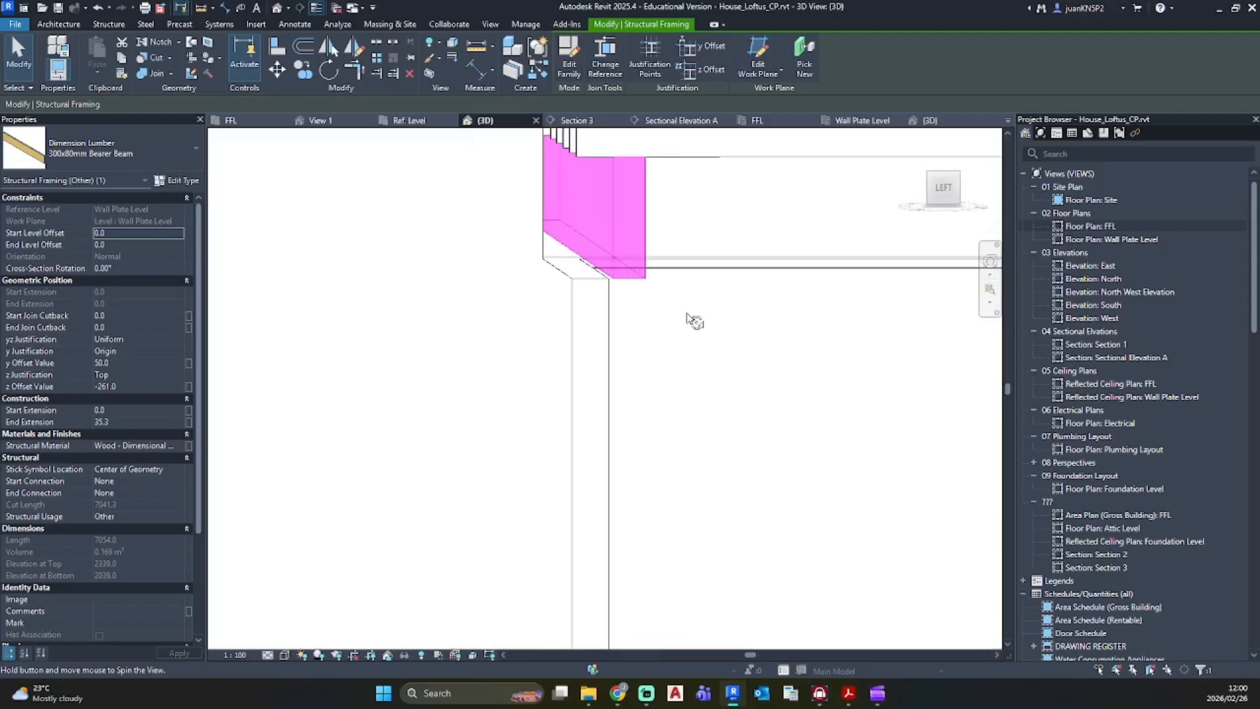
pyautogui.click(582, 272)
pyautogui.keyDown('shift'); pyautogui.moveTo(633, 281); pyautogui.dragTo(768, 440, button='middle'); pyautogui.keyUp('shift')
pyautogui.press('Escape')
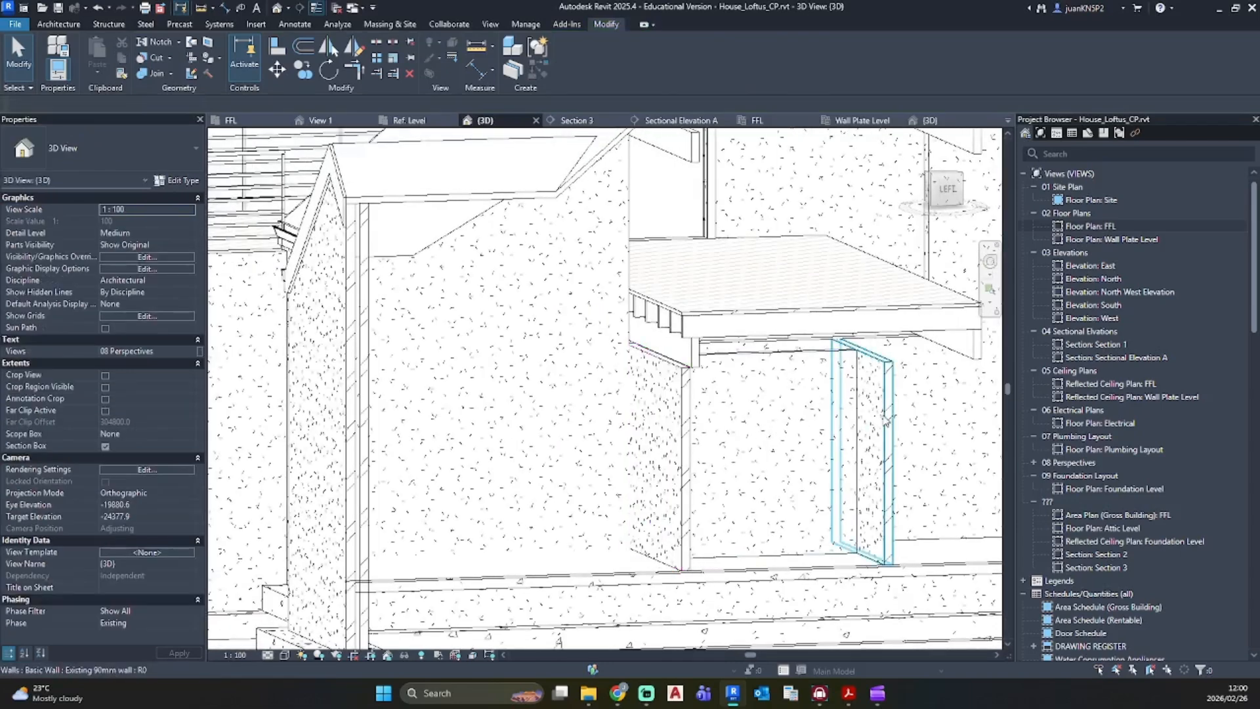
# Step: In the FFL plan, start an Existing Kithcen Ceiling with a height offset of 2400 from the FFL level
pyautogui.doubleClick(1095, 227)
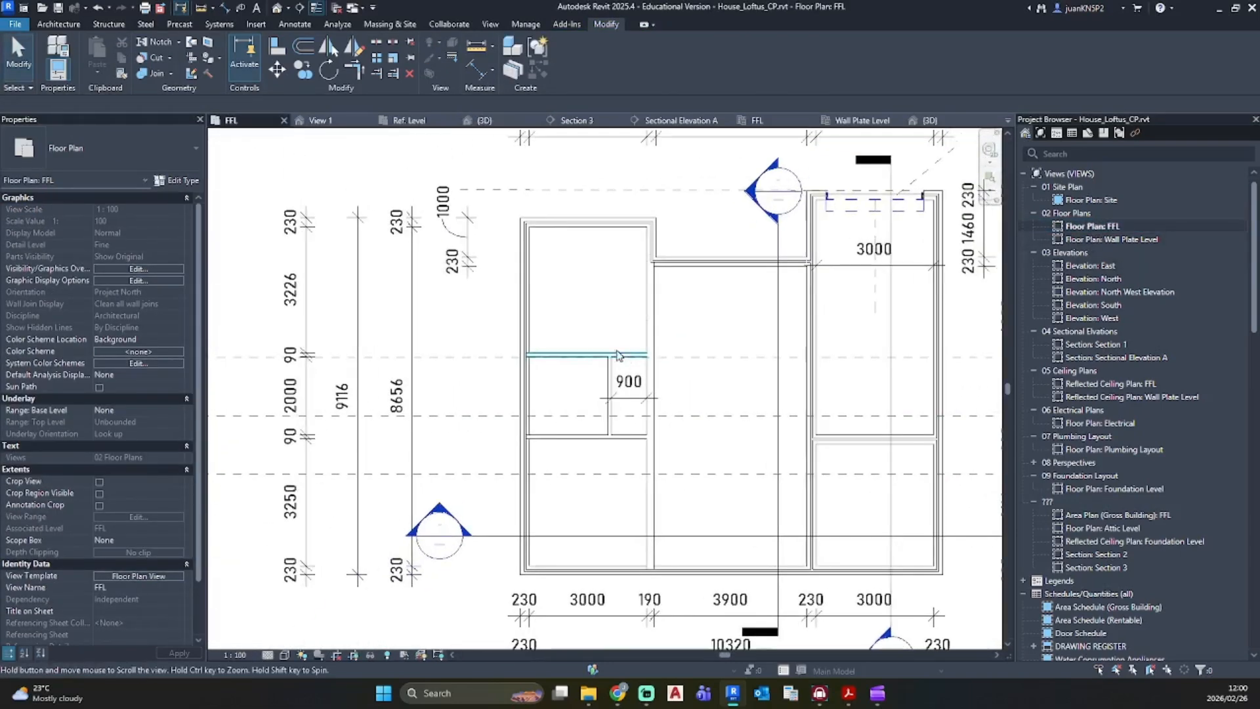
pyautogui.click(59, 24)
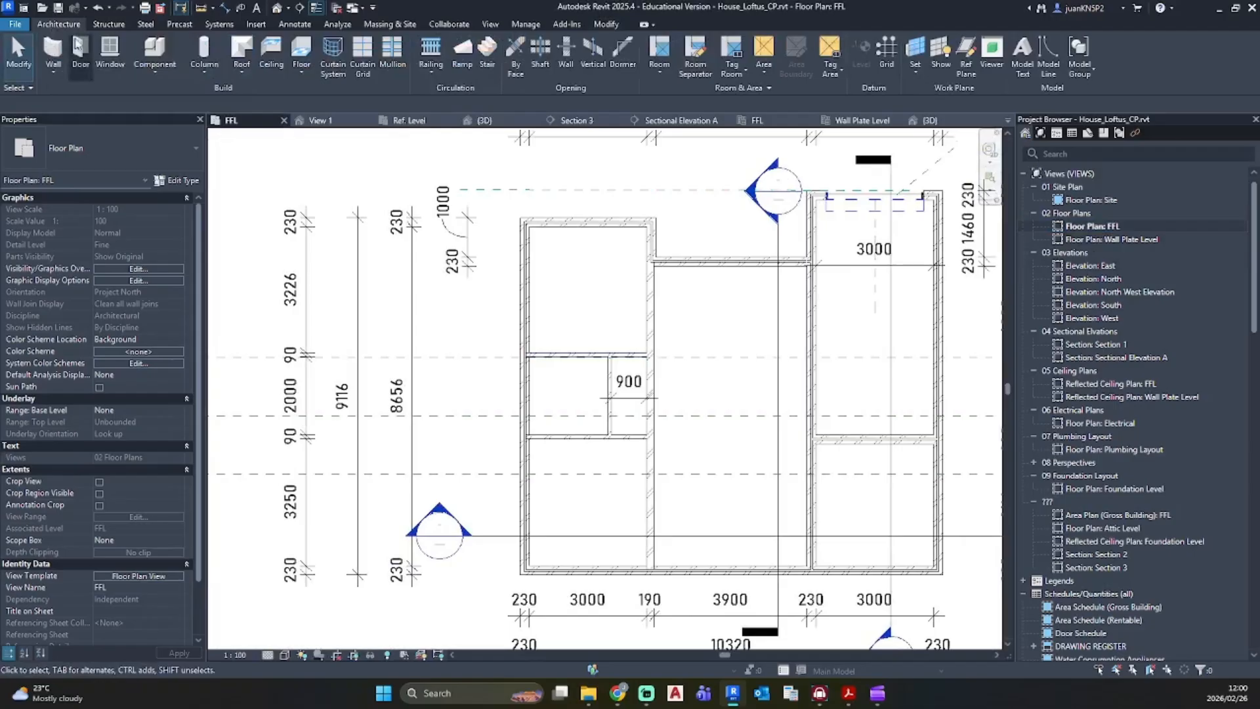
pyautogui.click(270, 58)
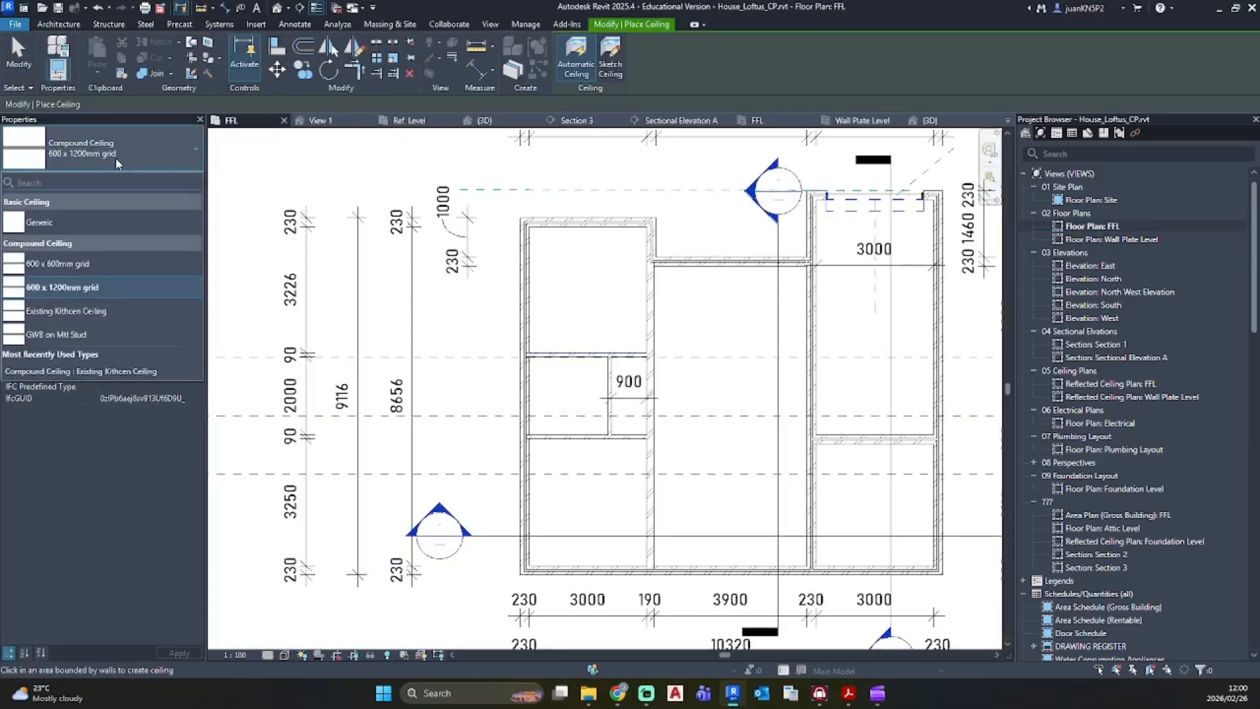
pyautogui.click(100, 311)
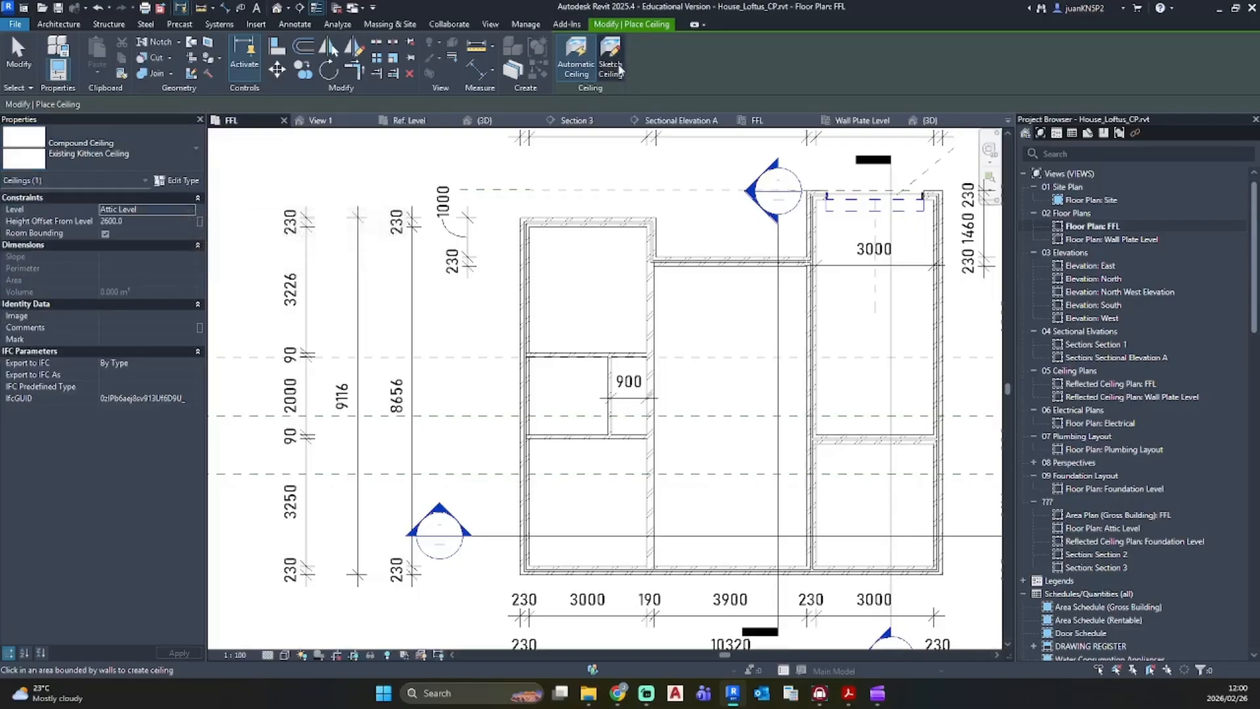
pyautogui.click(163, 221)
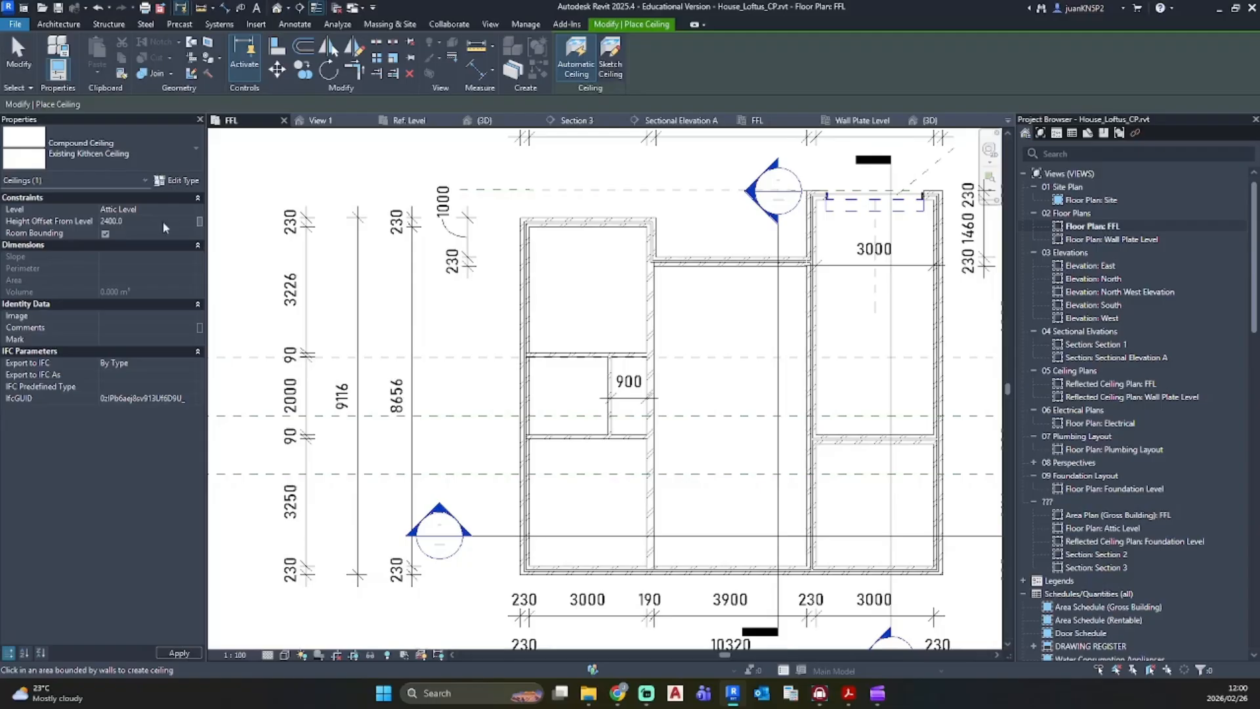
pyautogui.click(177, 210)
pyautogui.click(121, 250)
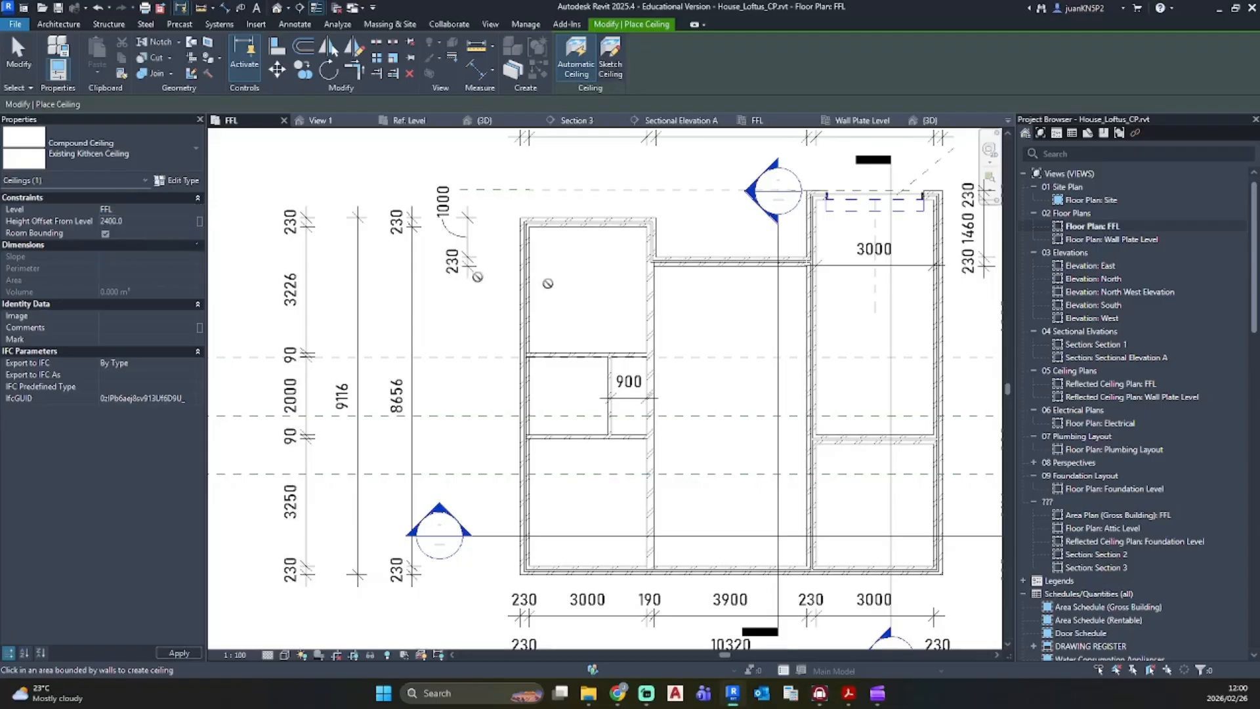
# Step: Sketch rectangular ceiling boundaries along the inner wall faces of the four left-hand rooms, including the 900 mm wide one
pyautogui.click(613, 71)
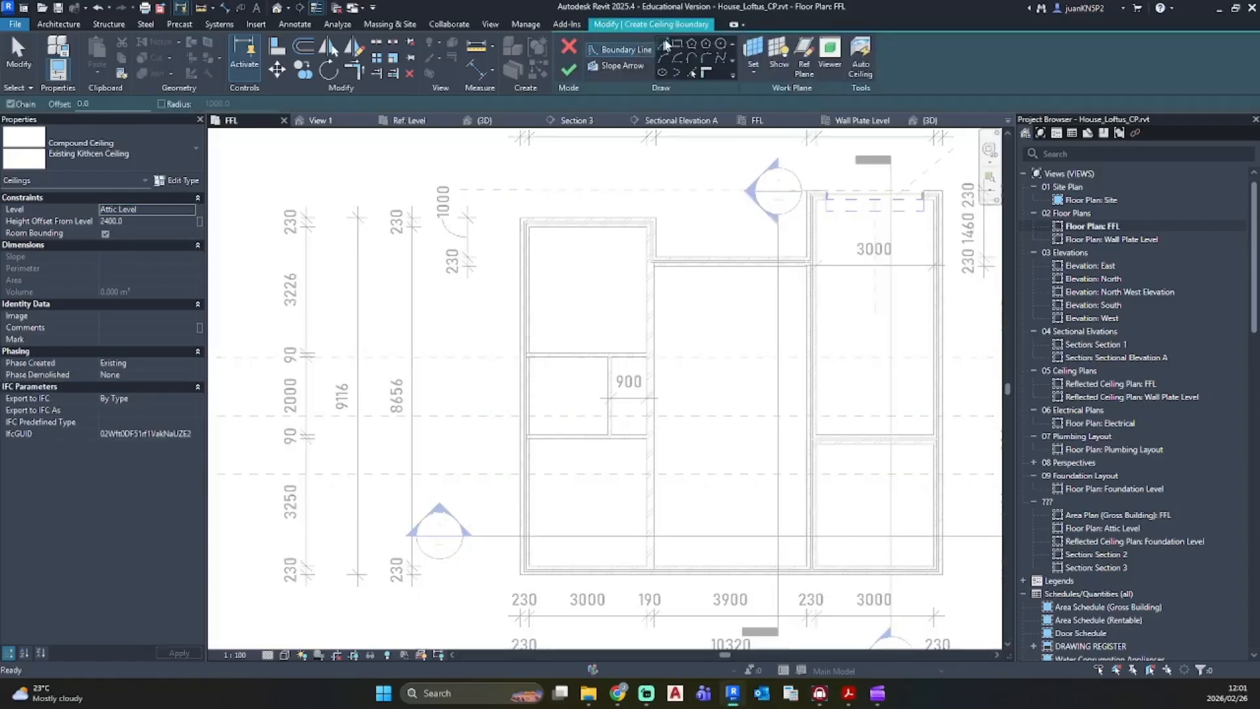
pyautogui.click(676, 43)
pyautogui.click(529, 227)
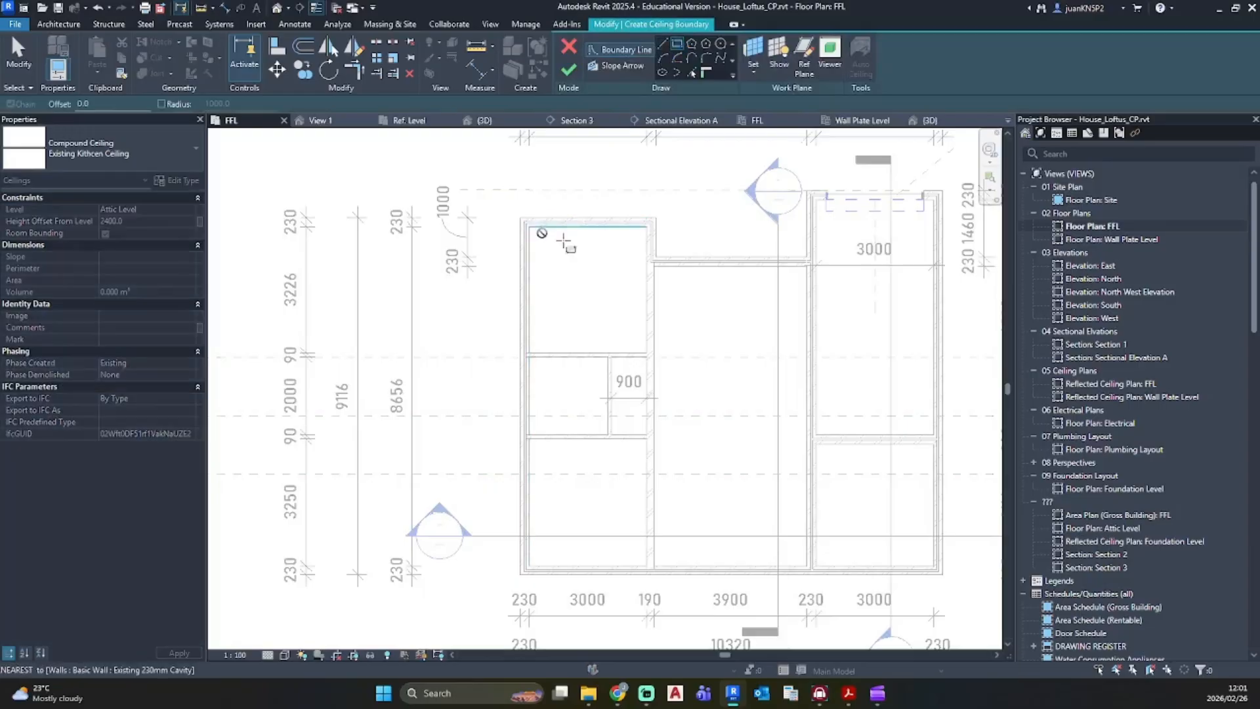
pyautogui.click(646, 352)
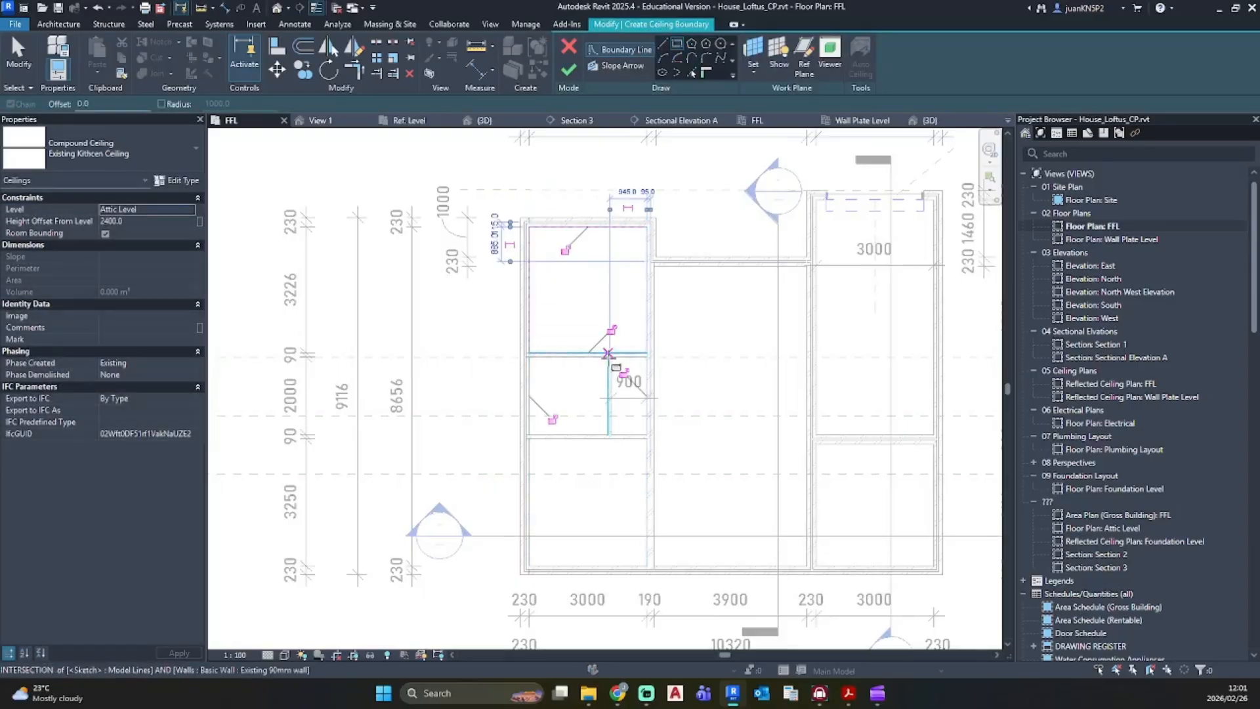
pyautogui.click(608, 361)
pyautogui.click(529, 437)
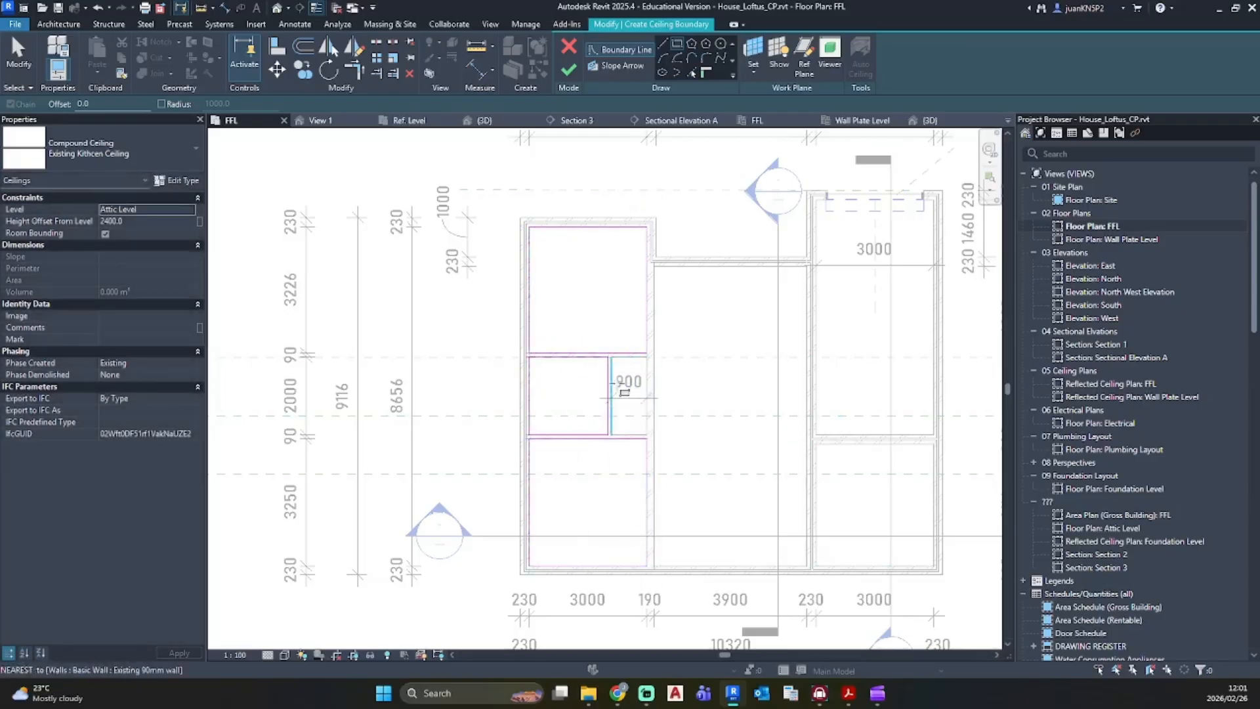
pyautogui.scroll(3, 648, 427)
pyautogui.click(647, 464)
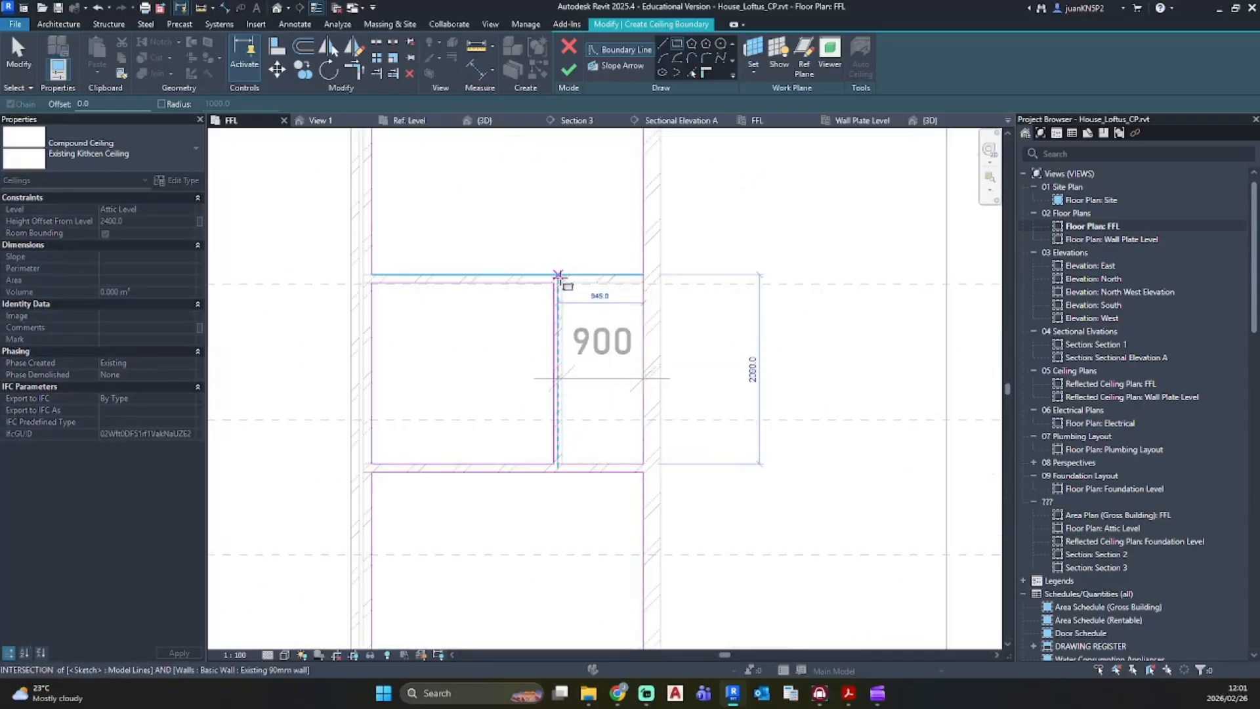
pyautogui.click(562, 282)
pyautogui.press('Escape')
pyautogui.scroll(-4, 512, 341)
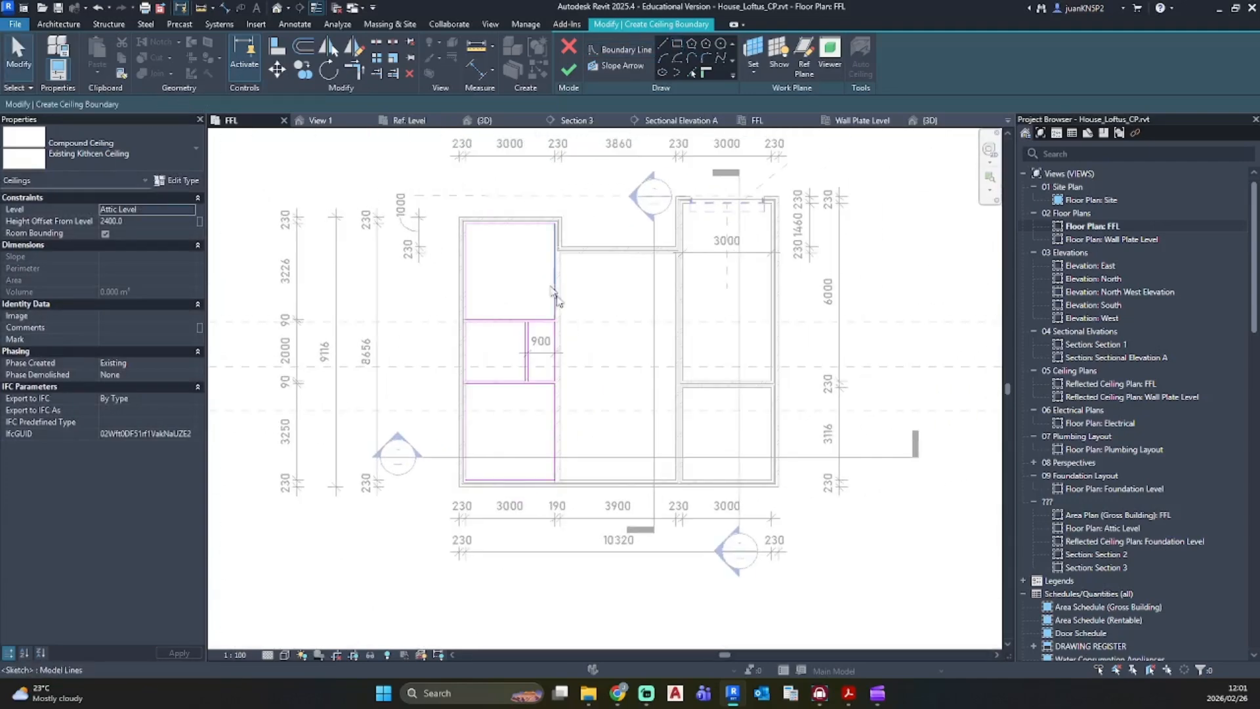
# Step: Set the sketched ceiling's level to FFL and finish its boundary
pyautogui.click(188, 210)
pyautogui.click(135, 251)
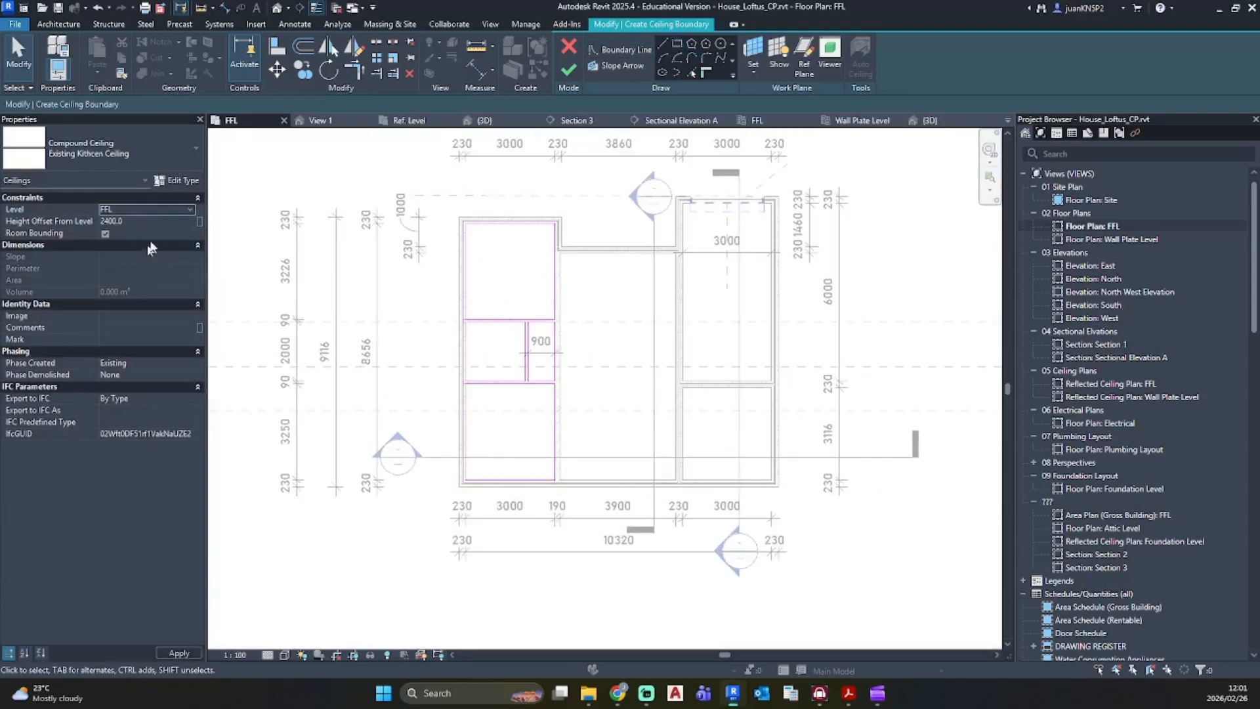
pyautogui.click(568, 69)
# Step: Inspect the new ceiling in 3D against the attic floor, bearer beams and 90 mm partition walls
pyautogui.click(278, 7)
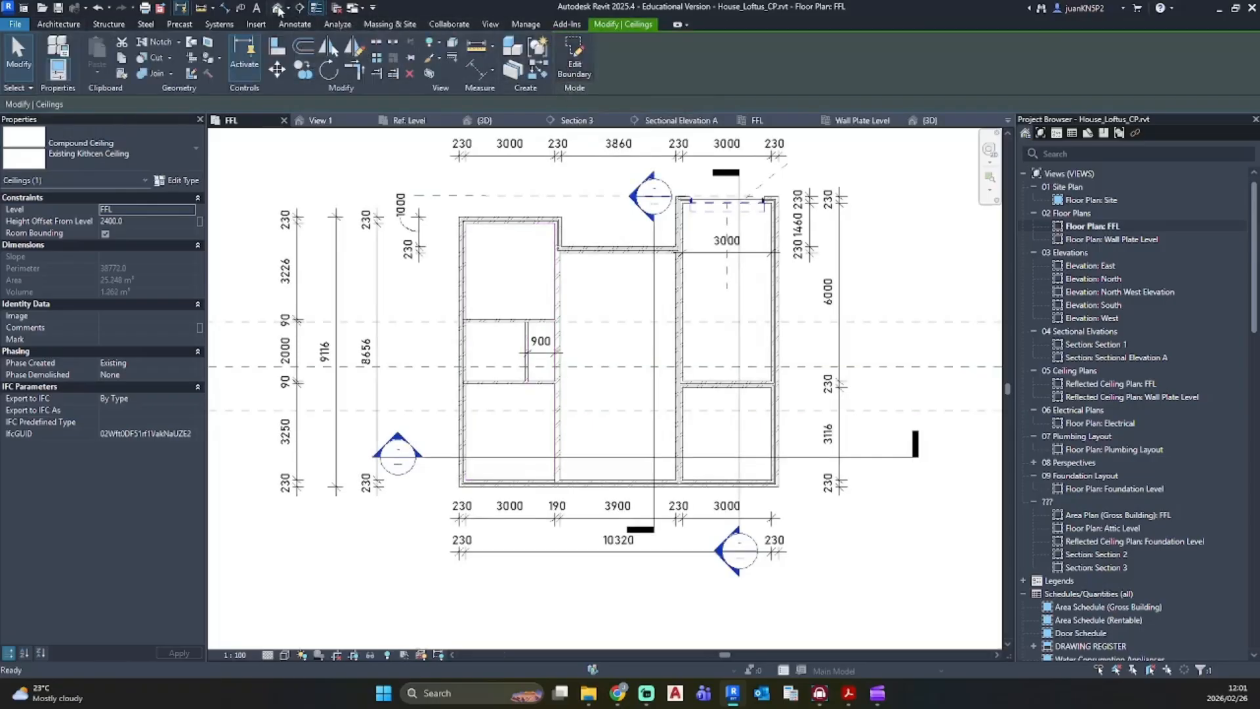
pyautogui.keyDown('shift'); pyautogui.moveTo(768, 465); pyautogui.dragTo(641, 322, button='middle'); pyautogui.keyUp('shift')
pyautogui.click(604, 344)
pyautogui.moveTo(734, 341)
pyautogui.keyDown('shift'); pyautogui.mouseDown(button='middle')
pyautogui.moveTo(754, 405)
pyautogui.moveTo(731, 365)
pyautogui.mouseUp(button='middle'); pyautogui.keyUp('shift')
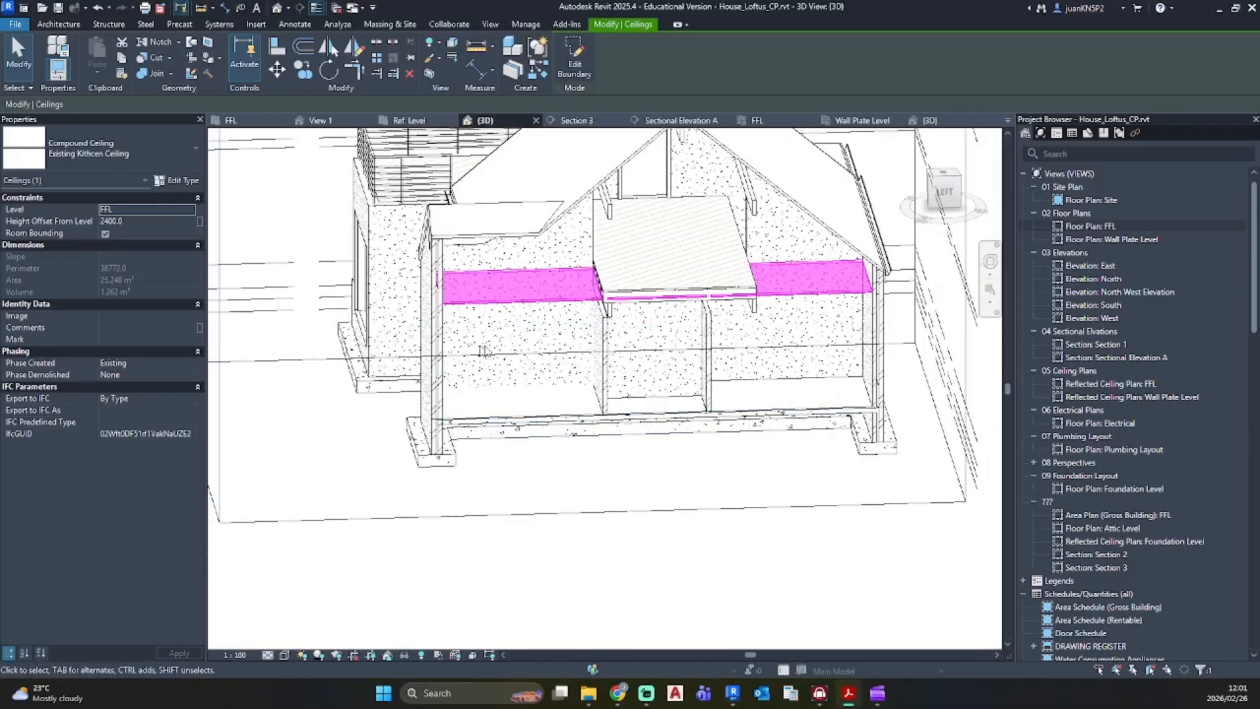
pyautogui.doubleClick(603, 328)
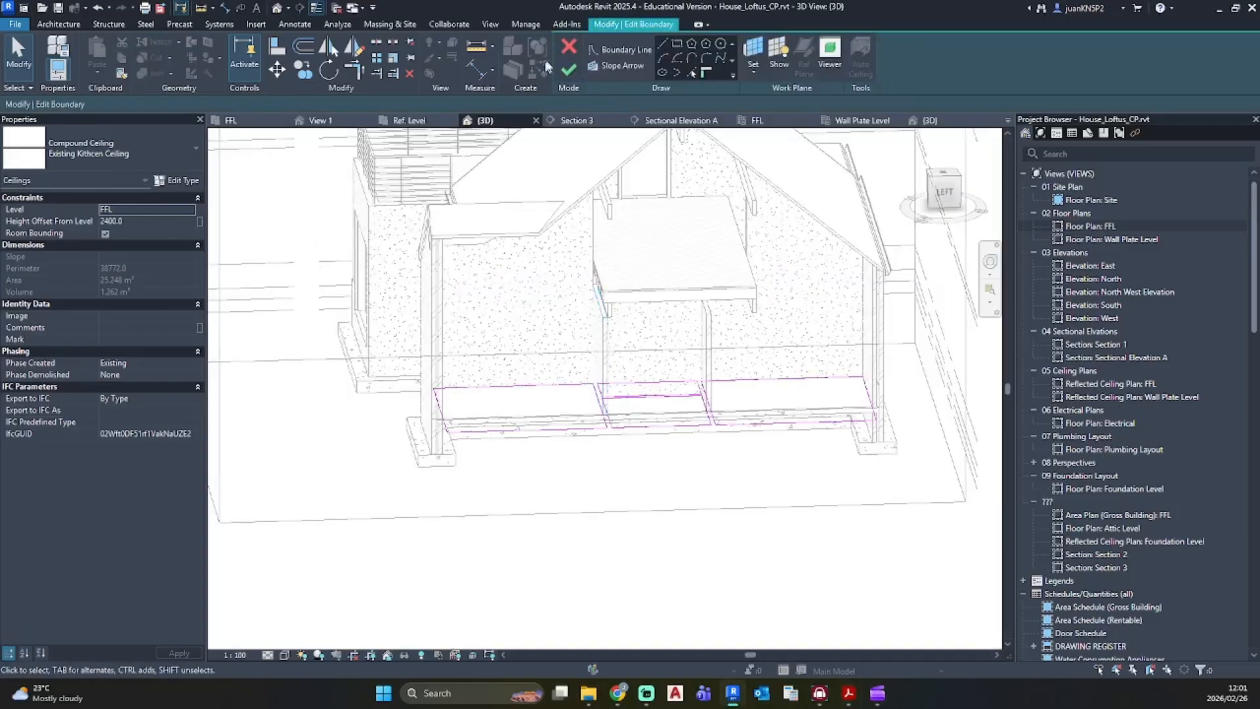
pyautogui.click(568, 69)
pyautogui.click(601, 348)
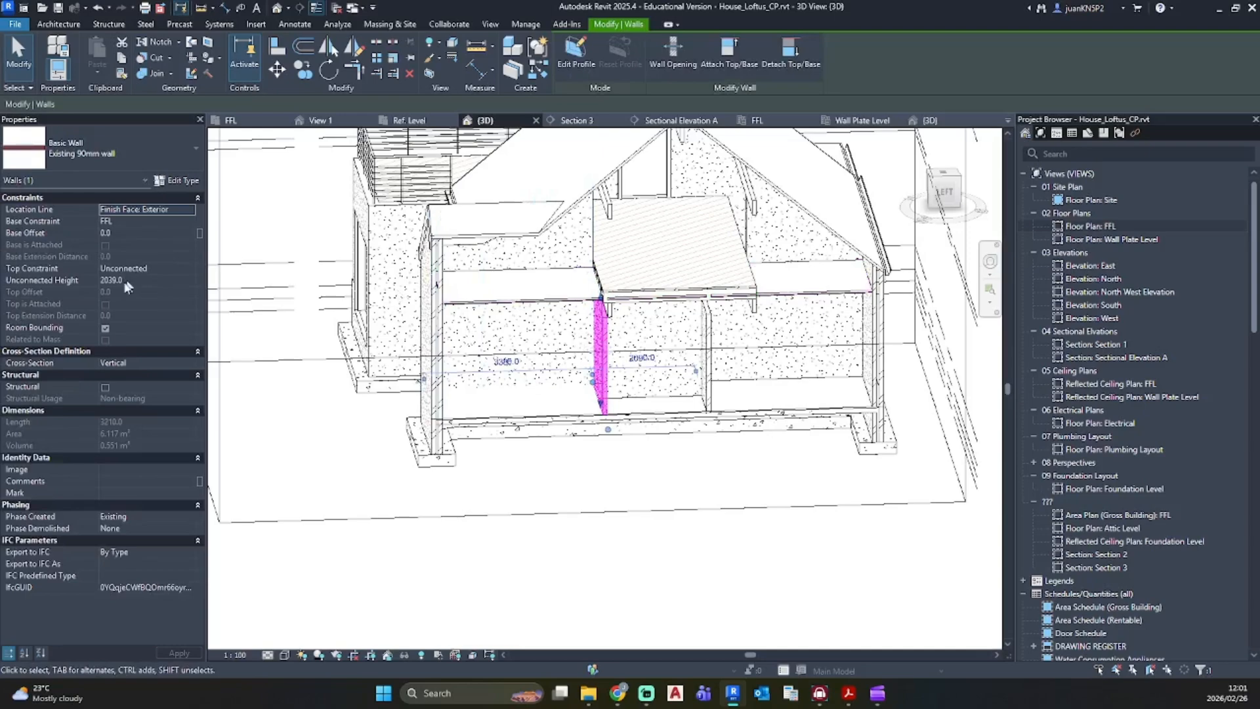
pyautogui.press('Escape')
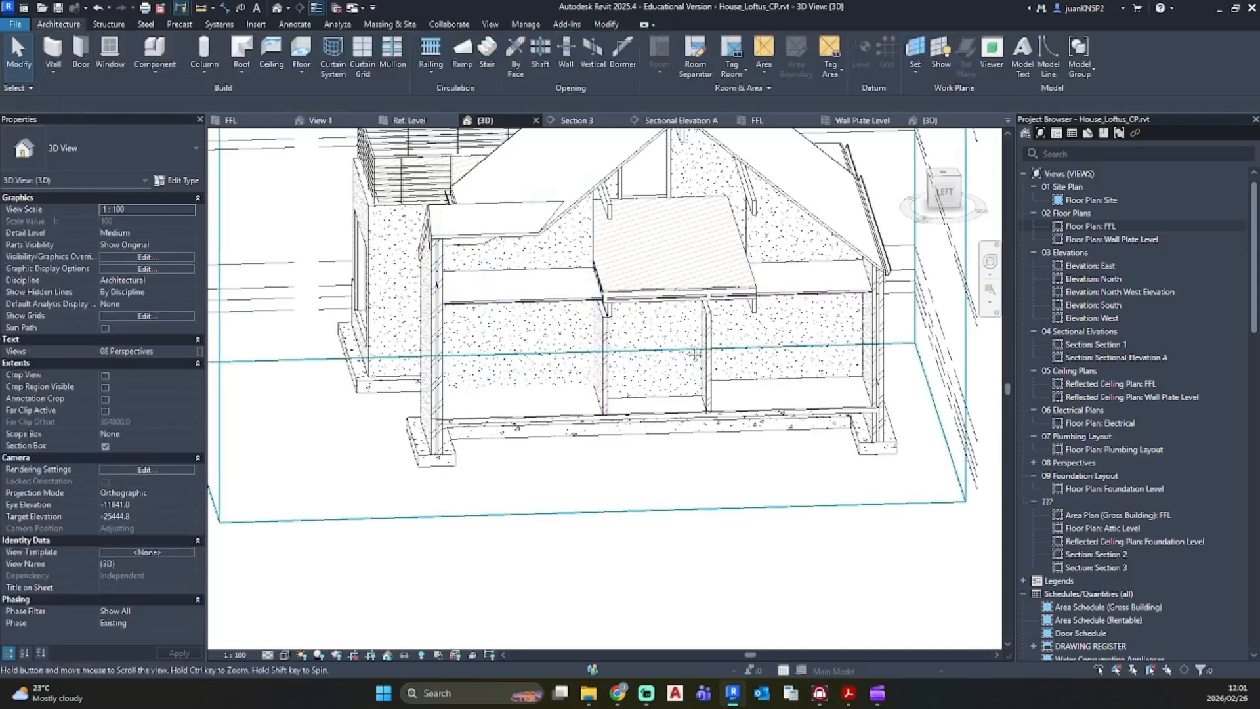
pyautogui.keyDown('shift'); pyautogui.moveTo(650, 329); pyautogui.dragTo(695, 262, button='middle'); pyautogui.keyUp('shift')
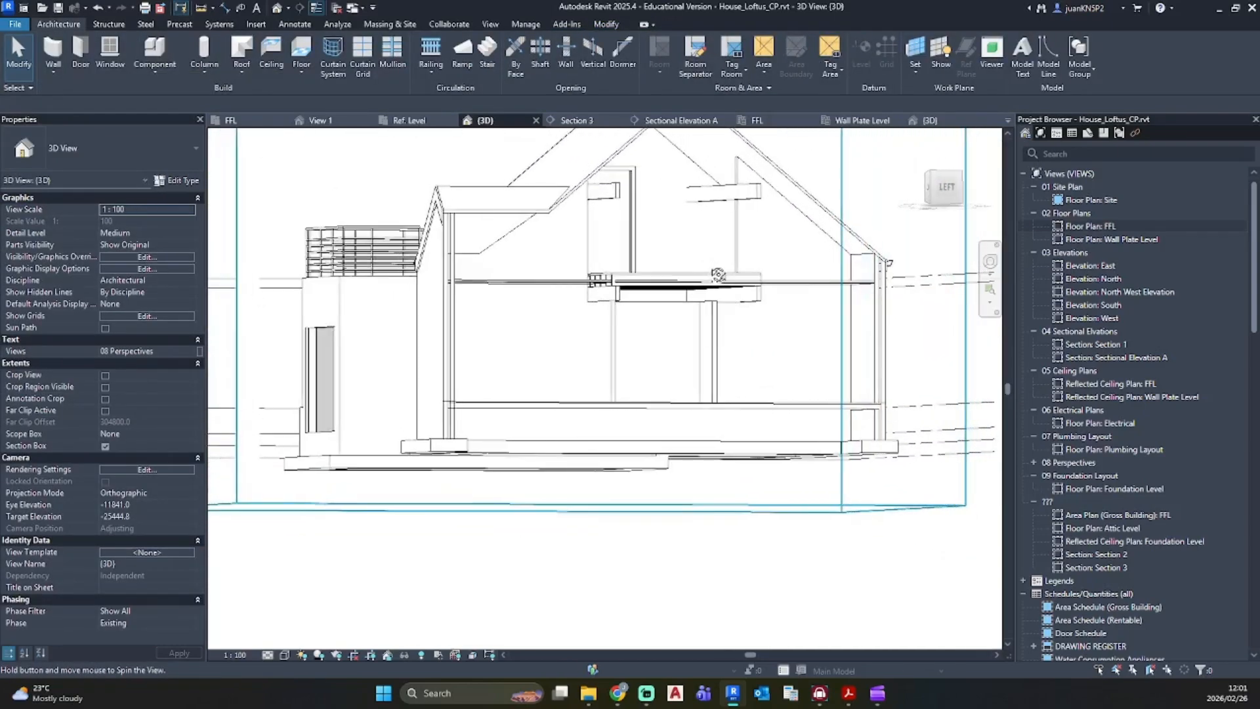
pyautogui.scroll(4, 594, 282)
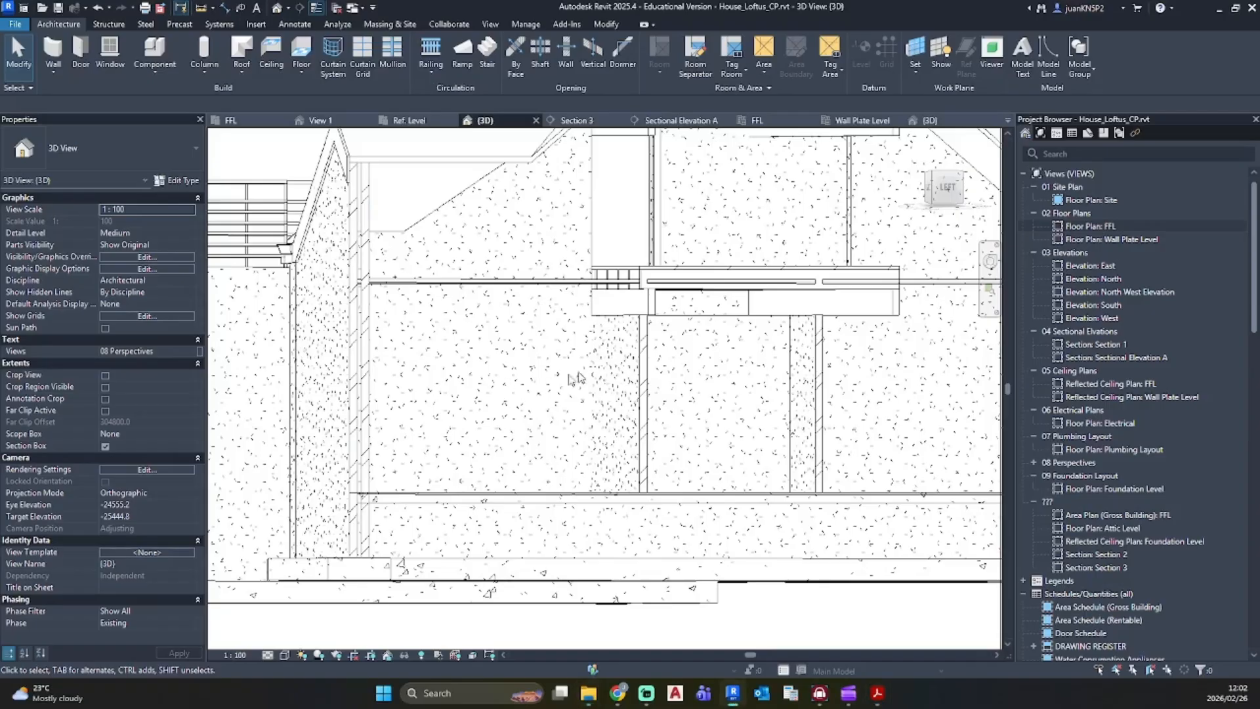
pyautogui.click(622, 374)
pyautogui.keyDown('shift'); pyautogui.moveTo(675, 387); pyautogui.dragTo(617, 305, button='middle'); pyautogui.keyUp('shift')
pyautogui.press('Escape')
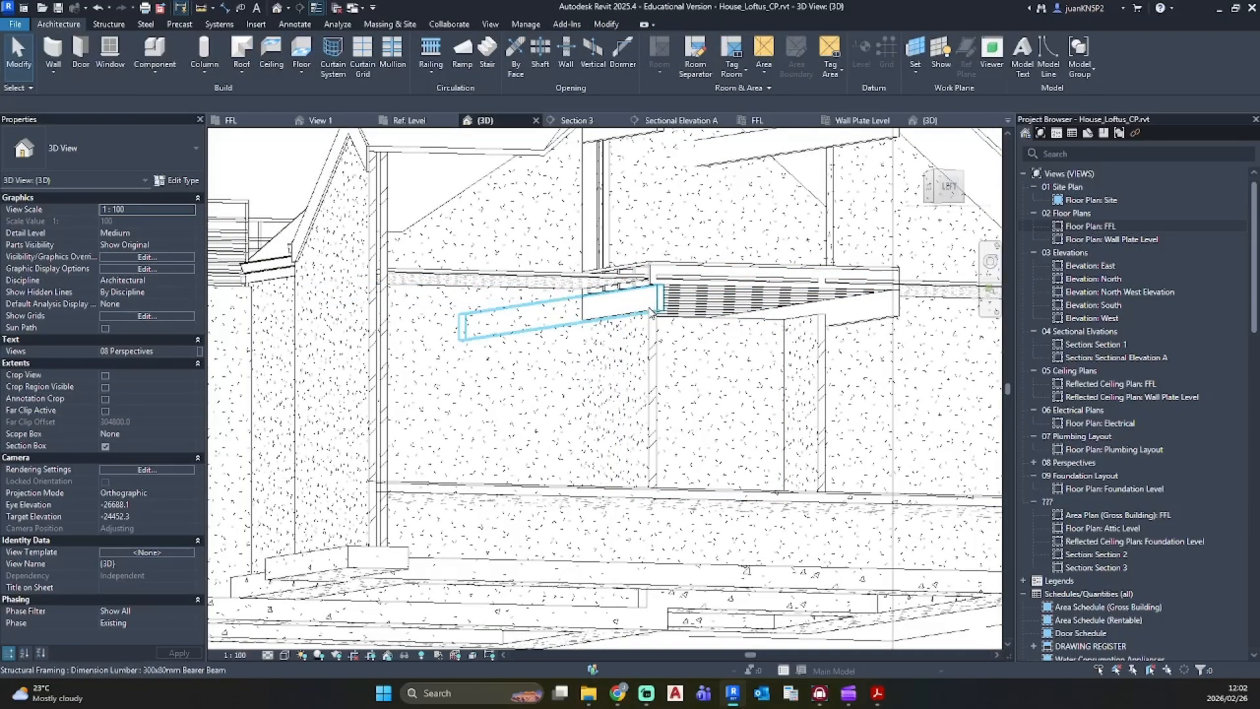
# Step: Delete the middle-room rectangles beneath the attic floor from the ceiling boundary and finish the edit
pyautogui.click(588, 276)
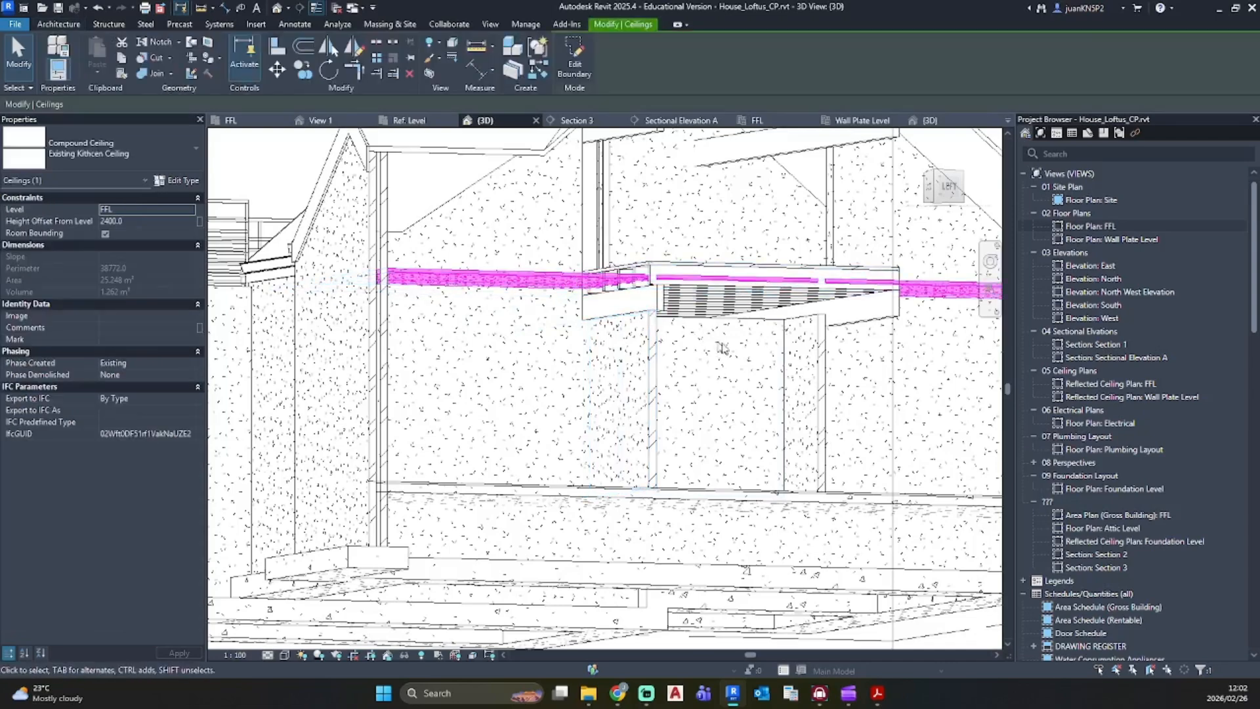
pyautogui.keyDown('shift'); pyautogui.moveTo(722, 347); pyautogui.dragTo(534, 374, button='middle'); pyautogui.keyUp('shift')
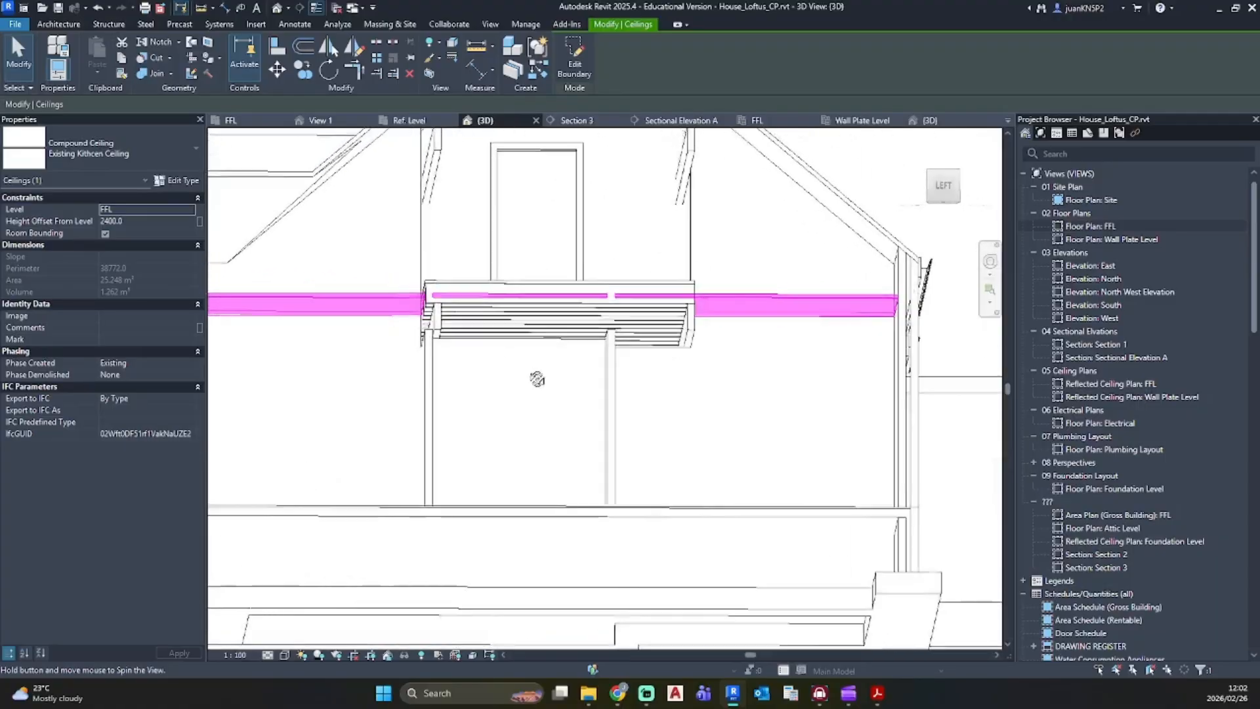
pyautogui.click(574, 56)
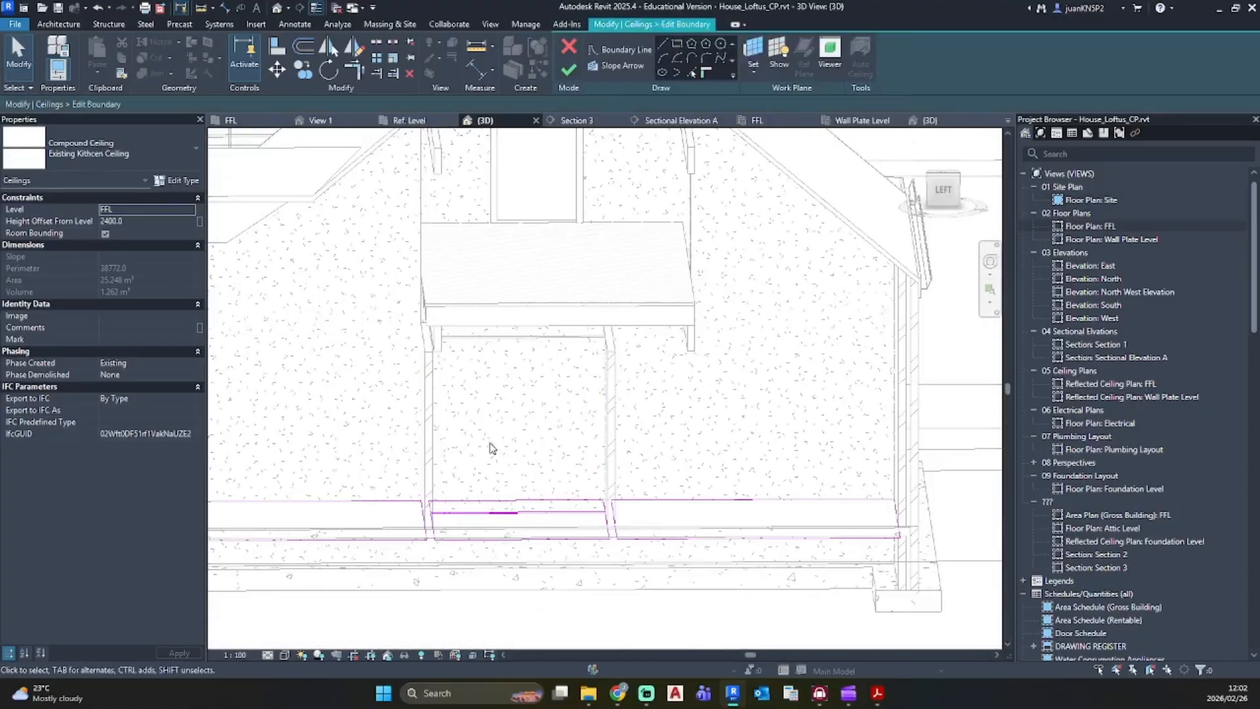
pyautogui.moveTo(514, 495)
pyautogui.keyDown('shift'); pyautogui.mouseDown(button='middle')
pyautogui.moveTo(509, 478)
pyautogui.moveTo(562, 565)
pyautogui.moveTo(509, 490)
pyautogui.moveTo(492, 525)
pyautogui.moveTo(460, 460)
pyautogui.mouseUp(button='middle'); pyautogui.keyUp('shift')
pyautogui.moveTo(425, 408)
pyautogui.mouseDown()
pyautogui.moveTo(604, 518)
pyautogui.moveTo(632, 475)
pyautogui.mouseUp()
pyautogui.press('Delete')
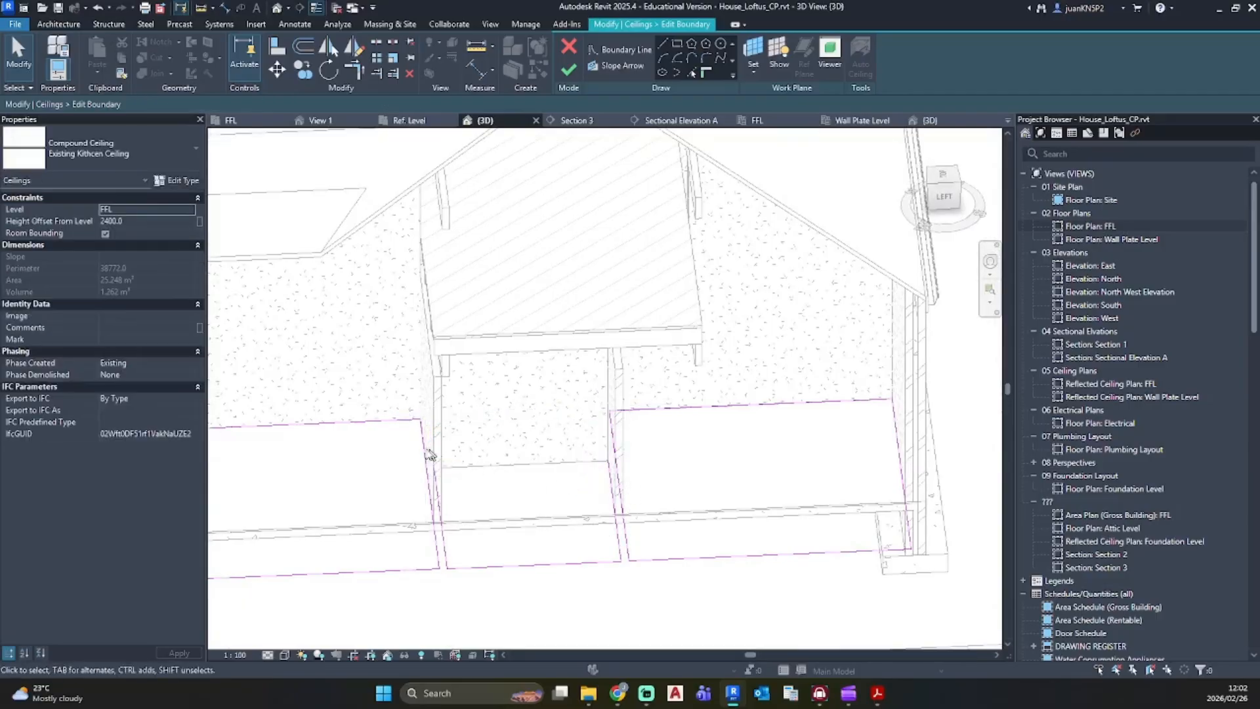
pyautogui.moveTo(400, 444); pyautogui.dragTo(697, 608)
pyautogui.press('Delete')
pyautogui.click(568, 69)
# Step: Reopen the ceiling boundary and align the right ceiling section's inner edge with the outer face of the right bearer beam
pyautogui.keyDown('shift'); pyautogui.moveTo(676, 432); pyautogui.dragTo(671, 408, button='middle'); pyautogui.keyUp('shift')
pyautogui.click(575, 78)
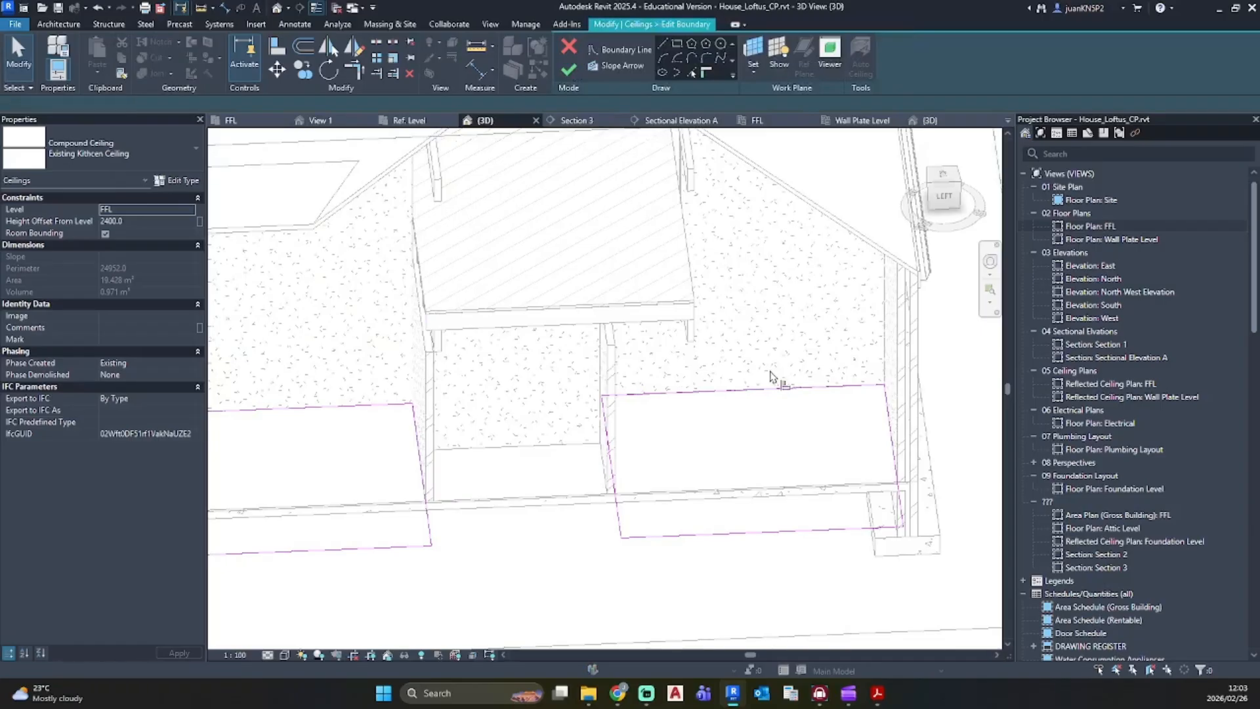
pyautogui.press('a')
pyautogui.press('l')
pyautogui.keyDown('shift'); pyautogui.moveTo(773, 378); pyautogui.dragTo(663, 275, button='middle'); pyautogui.keyUp('shift')
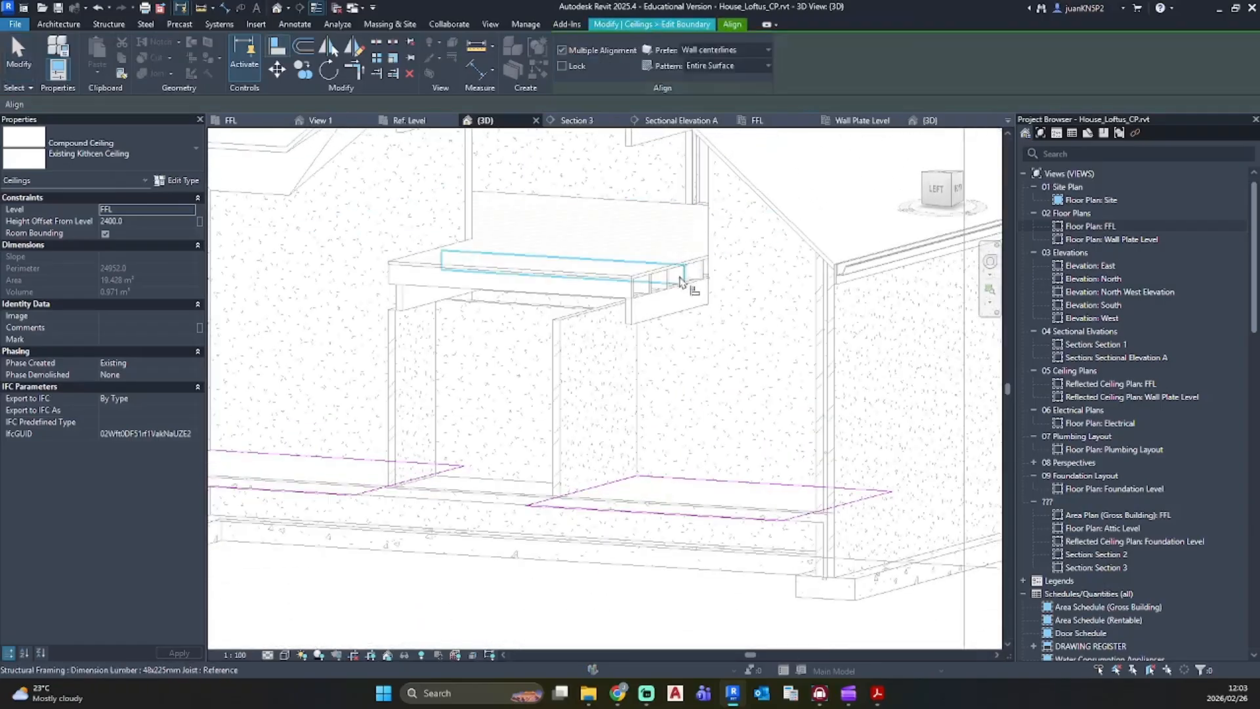
pyautogui.scroll(3, 657, 272)
pyautogui.click(671, 371)
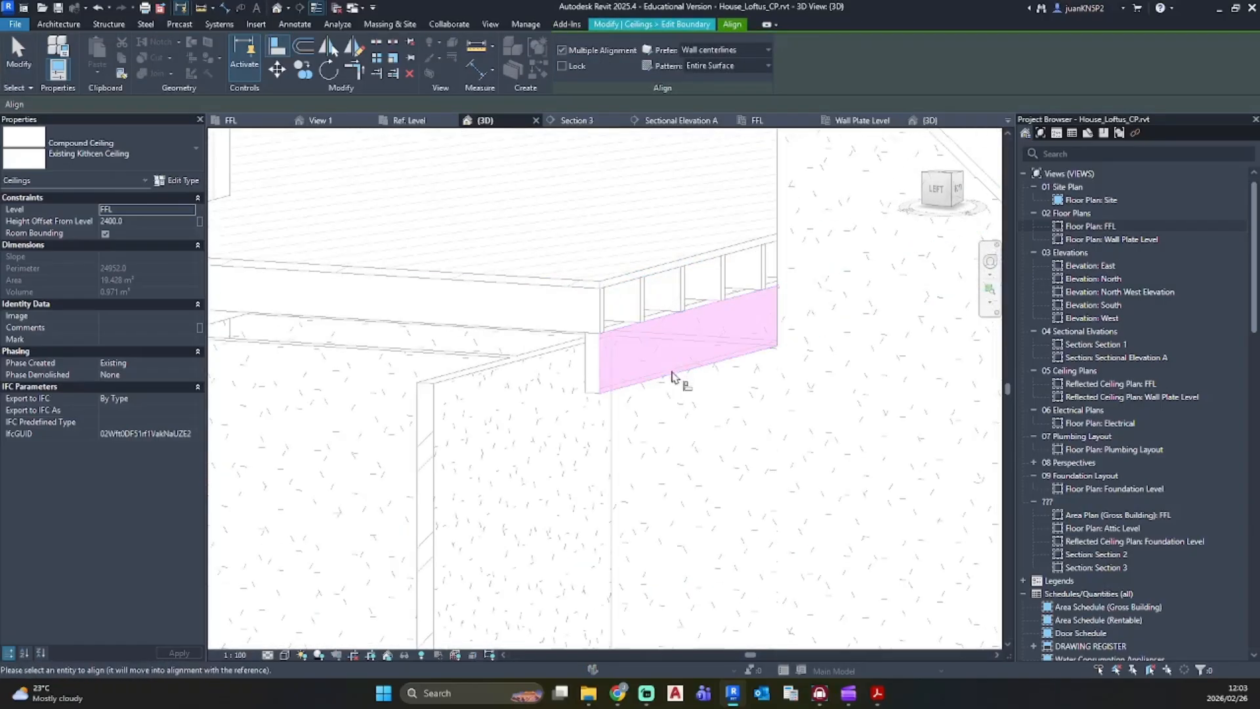
pyautogui.scroll(-3, 660, 295)
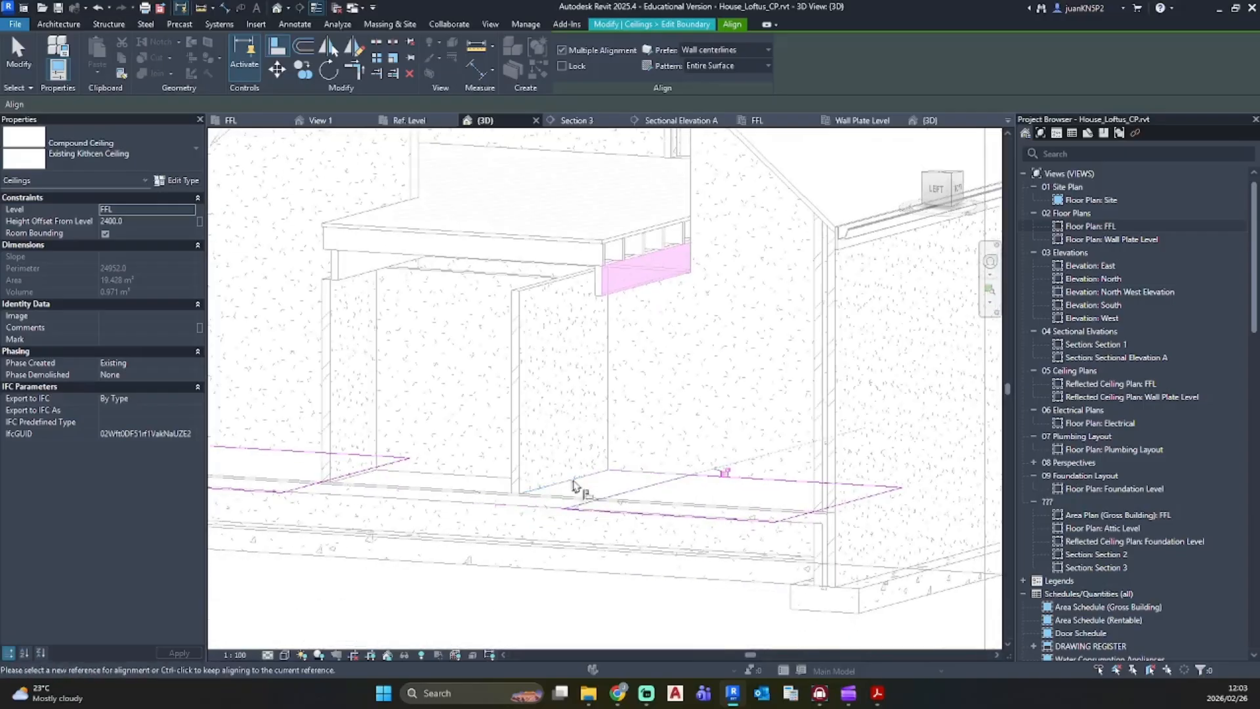
pyautogui.moveTo(573, 486)
pyautogui.keyDown('shift'); pyautogui.mouseDown(button='middle')
pyautogui.moveTo(613, 436)
pyautogui.moveTo(681, 413)
pyautogui.moveTo(624, 436)
pyautogui.mouseUp(button='middle'); pyautogui.keyUp('shift')
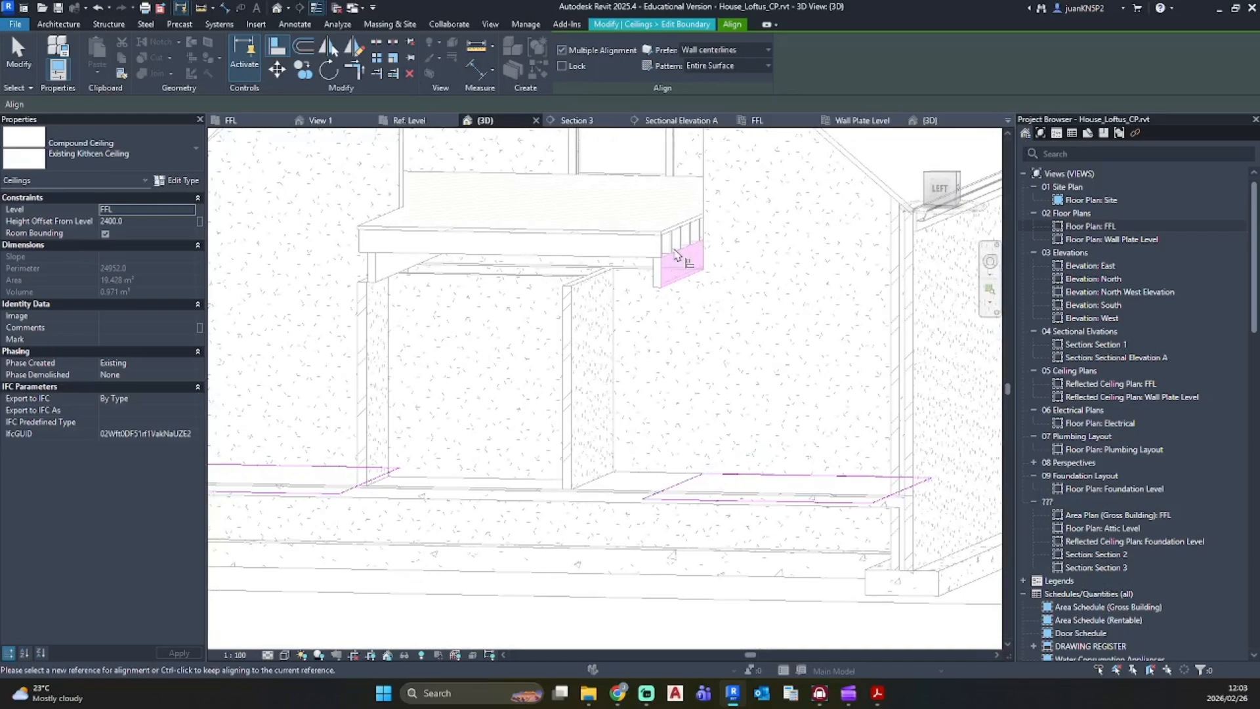
# Step: Finish the ceiling boundary edit with the inner edge aligned to the bearer beam
pyautogui.press('Escape')
pyautogui.press('Escape')
pyautogui.click(569, 73)
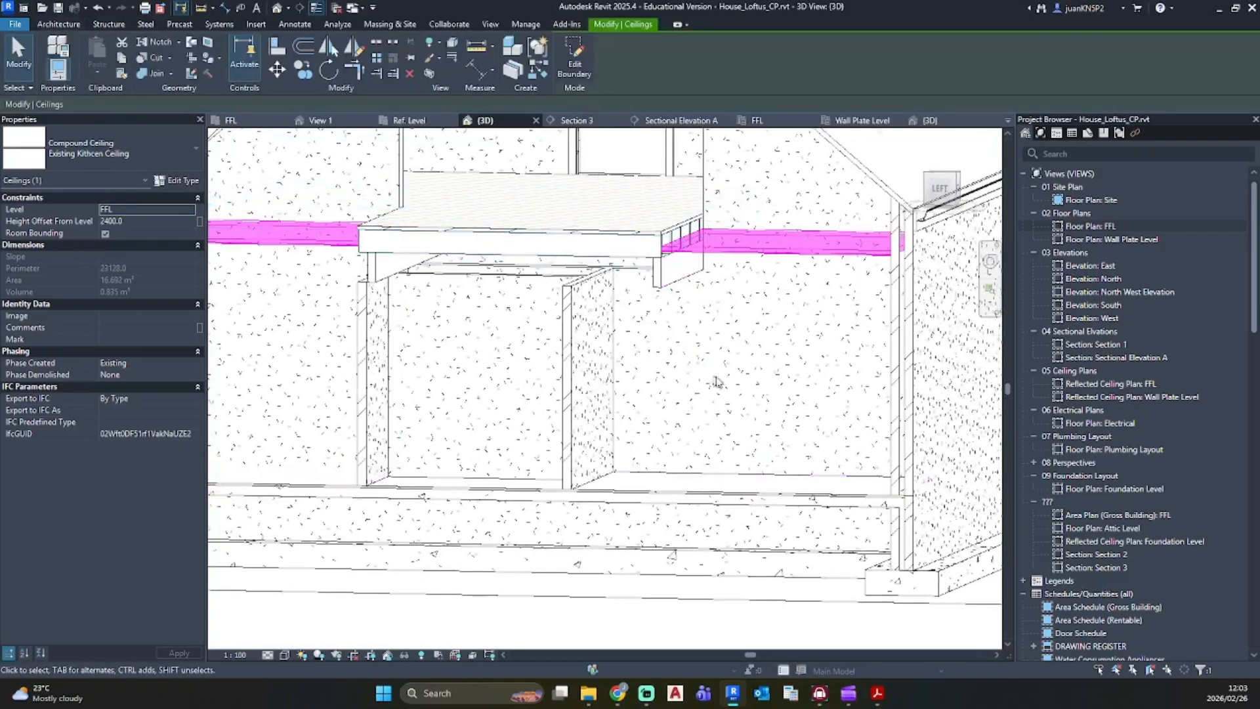
# Step: Align the height of the FFL ceiling with the top surface of the attic floor
pyautogui.scroll(-3, 716, 381)
pyautogui.press('a')
pyautogui.press('l')
pyautogui.scroll(5, 633, 242)
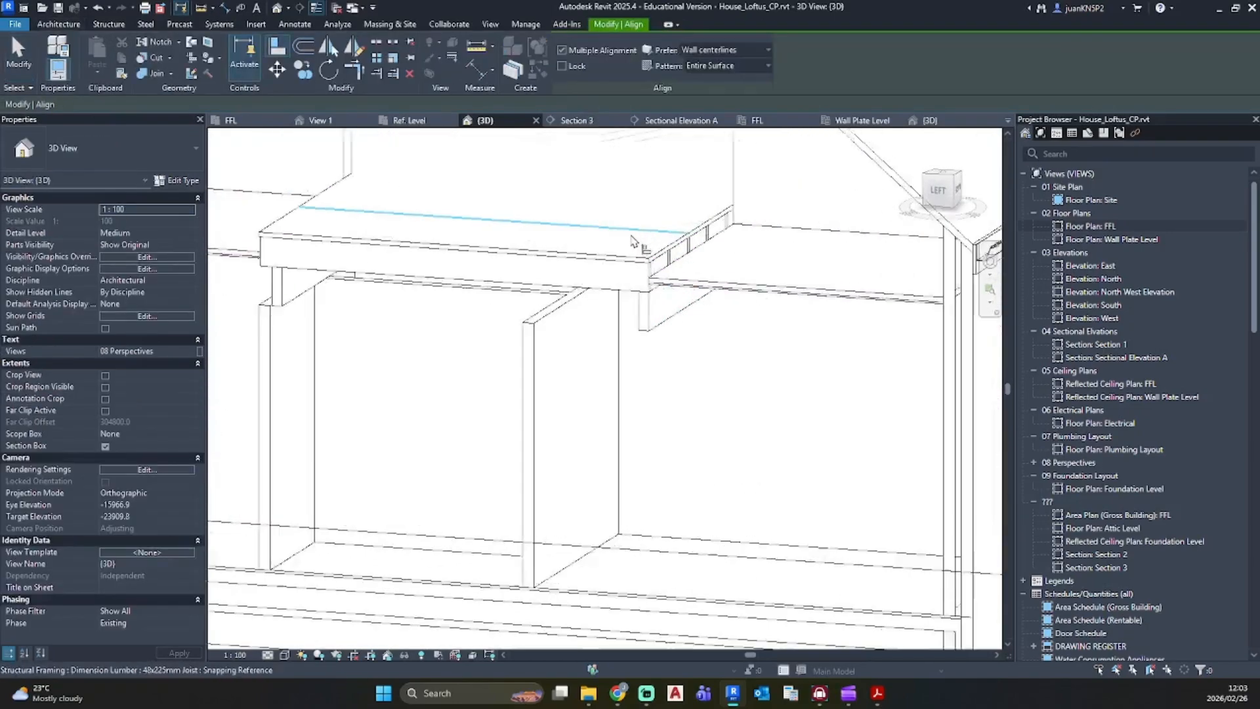
pyautogui.scroll(2, 637, 249)
pyautogui.click(656, 288)
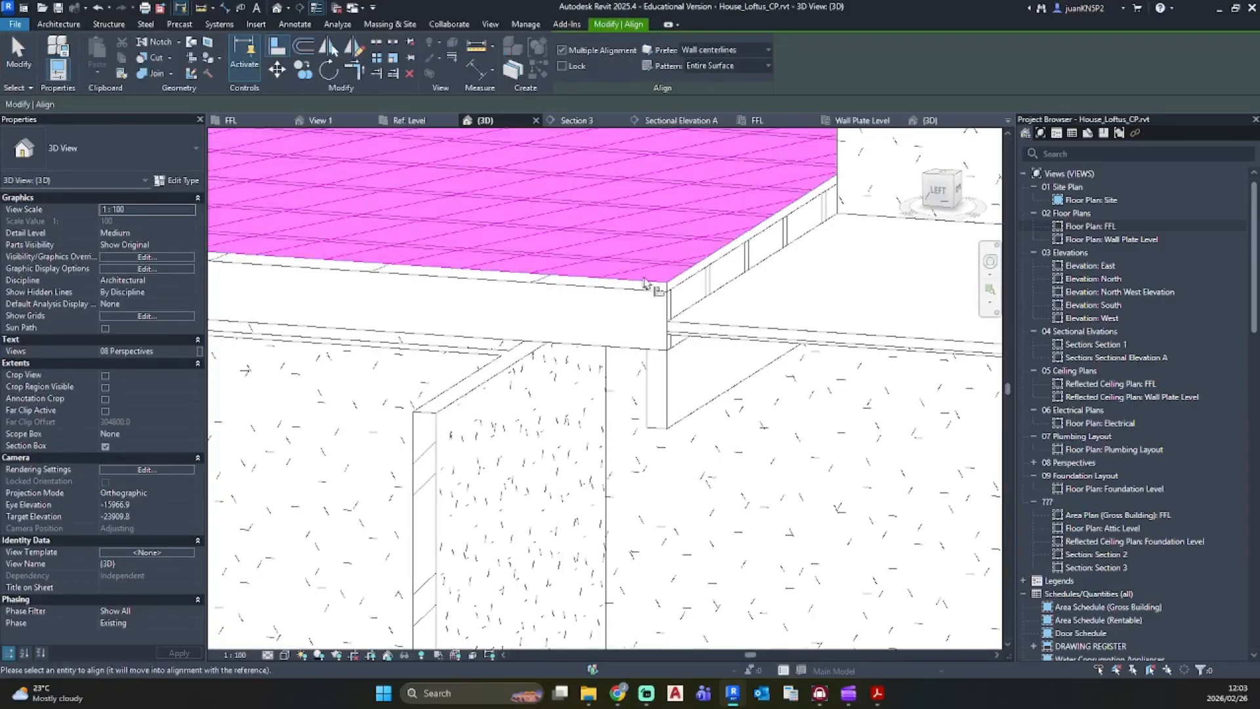
pyautogui.scroll(-6, 683, 363)
pyautogui.press('Escape')
pyautogui.press('Escape')
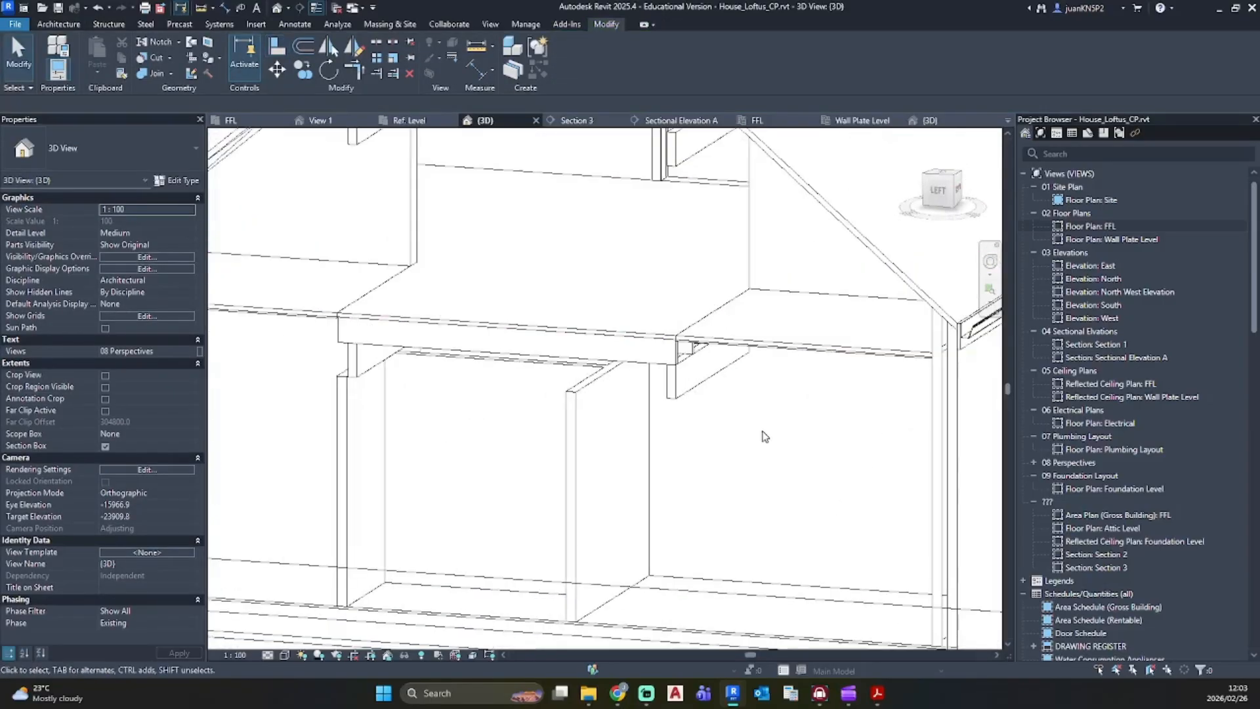
# Step: Raise the top of the 90 mm partition wall beneath the bearer beam to the top of the attic joists
pyautogui.keyDown('shift'); pyautogui.moveTo(772, 436); pyautogui.dragTo(590, 394, button='middle'); pyautogui.keyUp('shift')
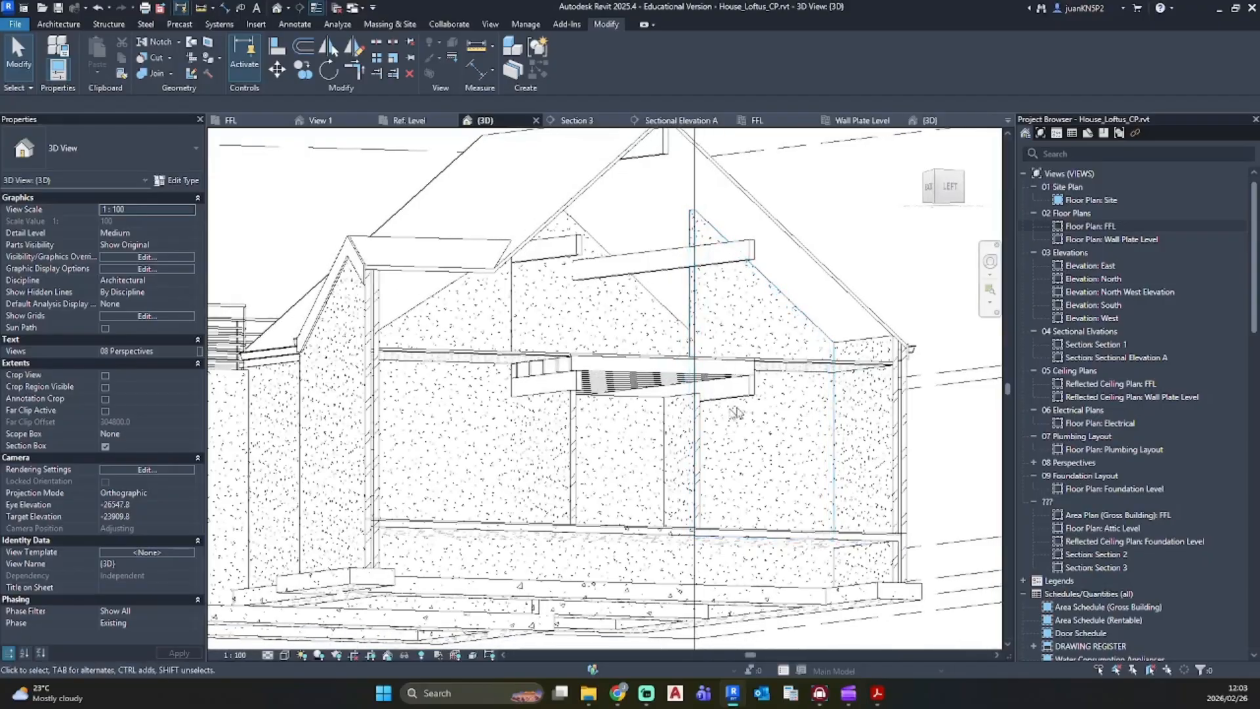
pyautogui.click(553, 393)
pyautogui.scroll(4, 554, 393)
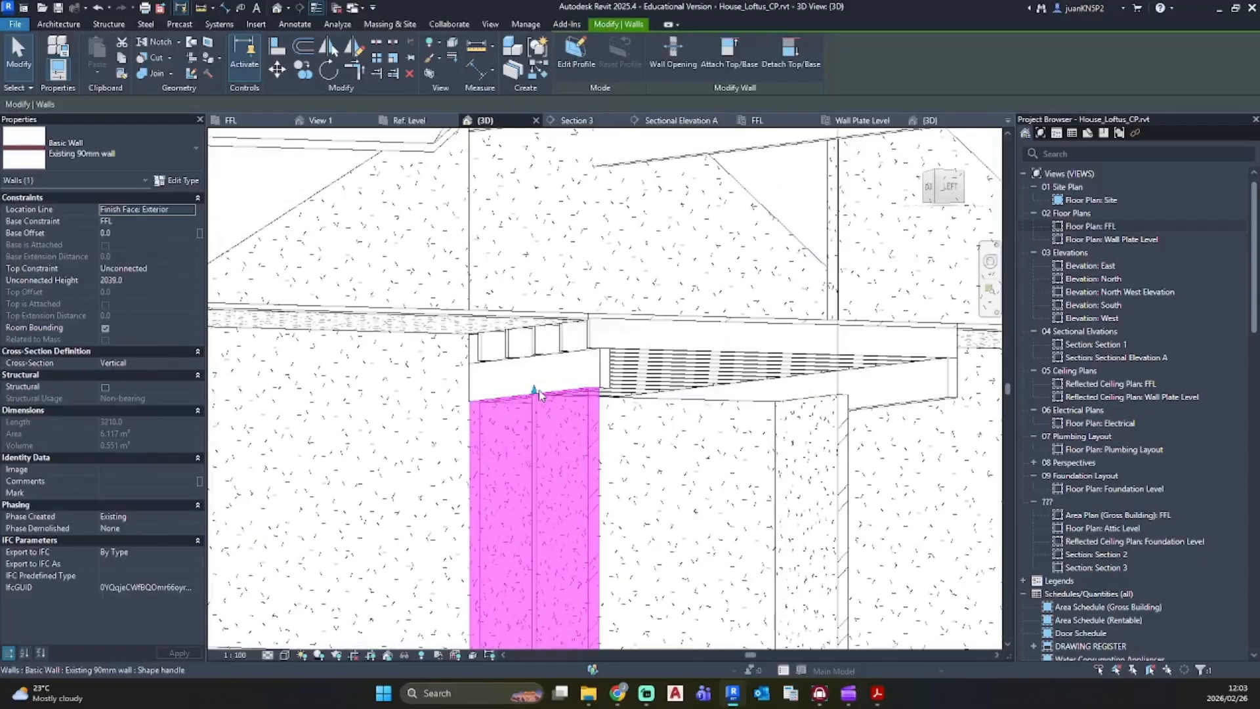
pyautogui.moveTo(540, 393); pyautogui.dragTo(539, 332)
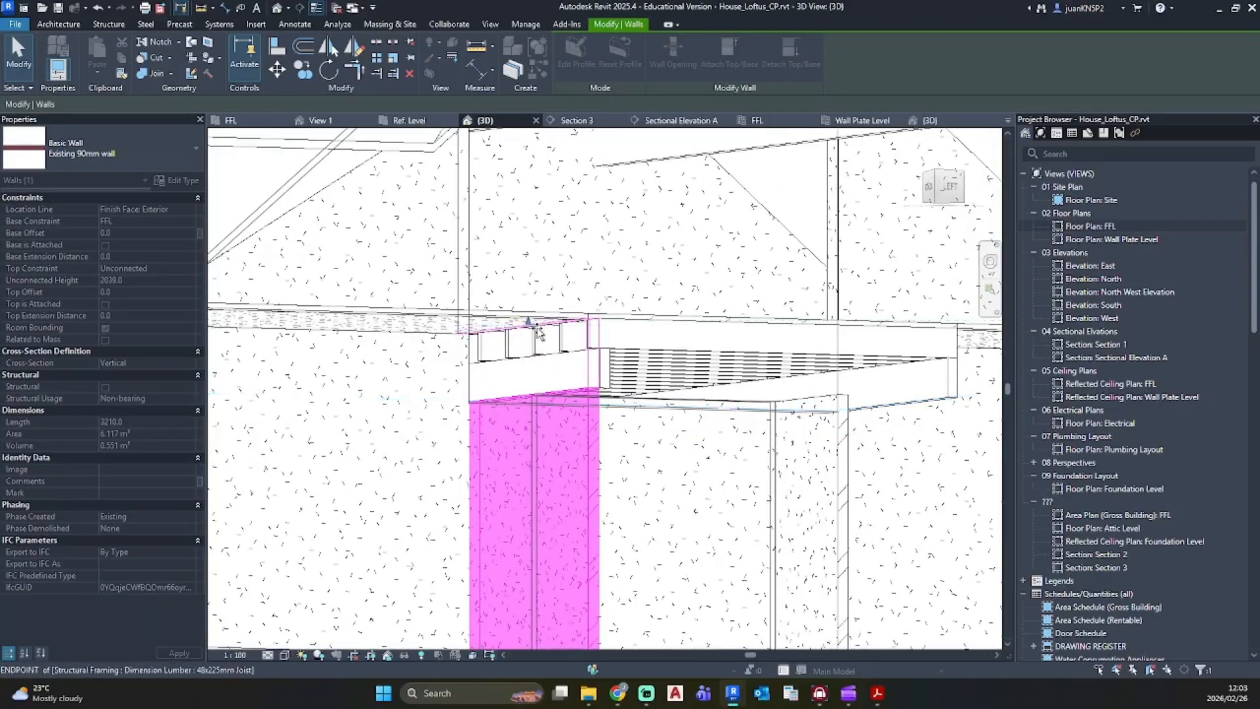
pyautogui.press('Escape')
# Step: Raise the other long 90 mm partition wall to the underside of the 48x225mm attic joists
pyautogui.scroll(-5, 580, 394)
pyautogui.keyDown('shift'); pyautogui.moveTo(580, 393); pyautogui.dragTo(675, 372, button='middle'); pyautogui.keyUp('shift')
pyautogui.scroll(1, 680, 404)
pyautogui.click(678, 405)
pyautogui.scroll(2, 679, 406)
pyautogui.scroll(4, 694, 402)
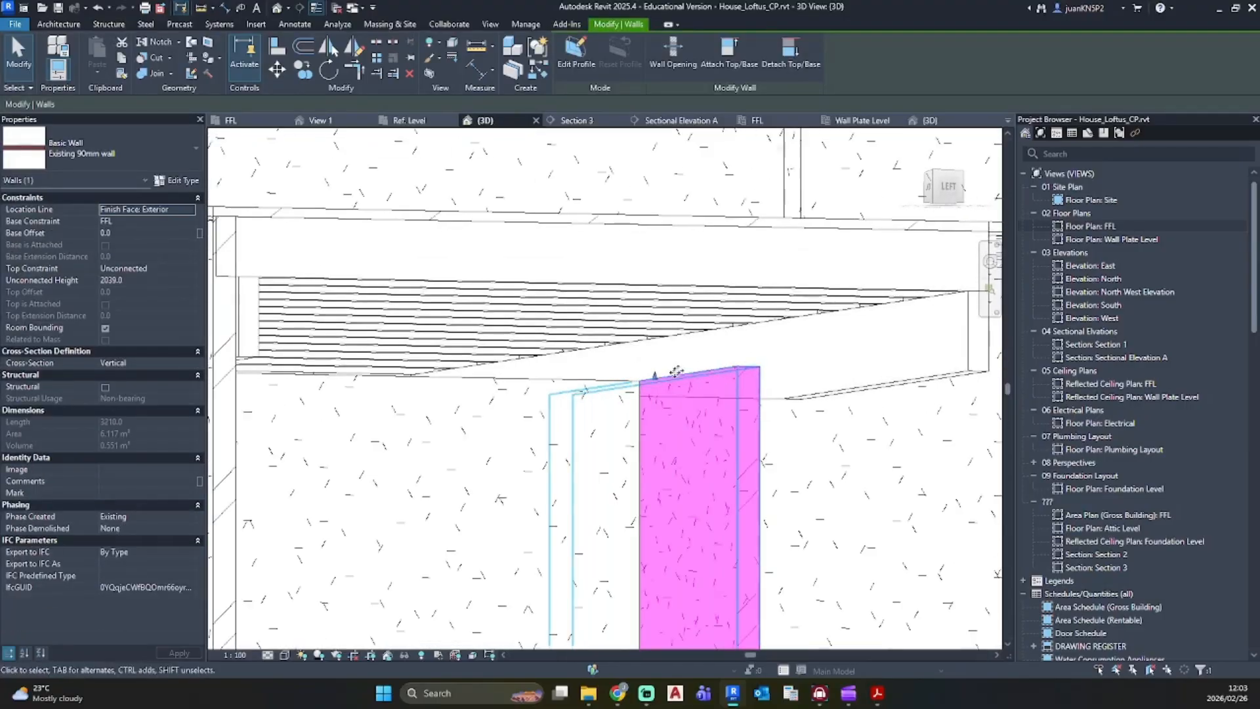
pyautogui.moveTo(655, 374); pyautogui.dragTo(657, 299)
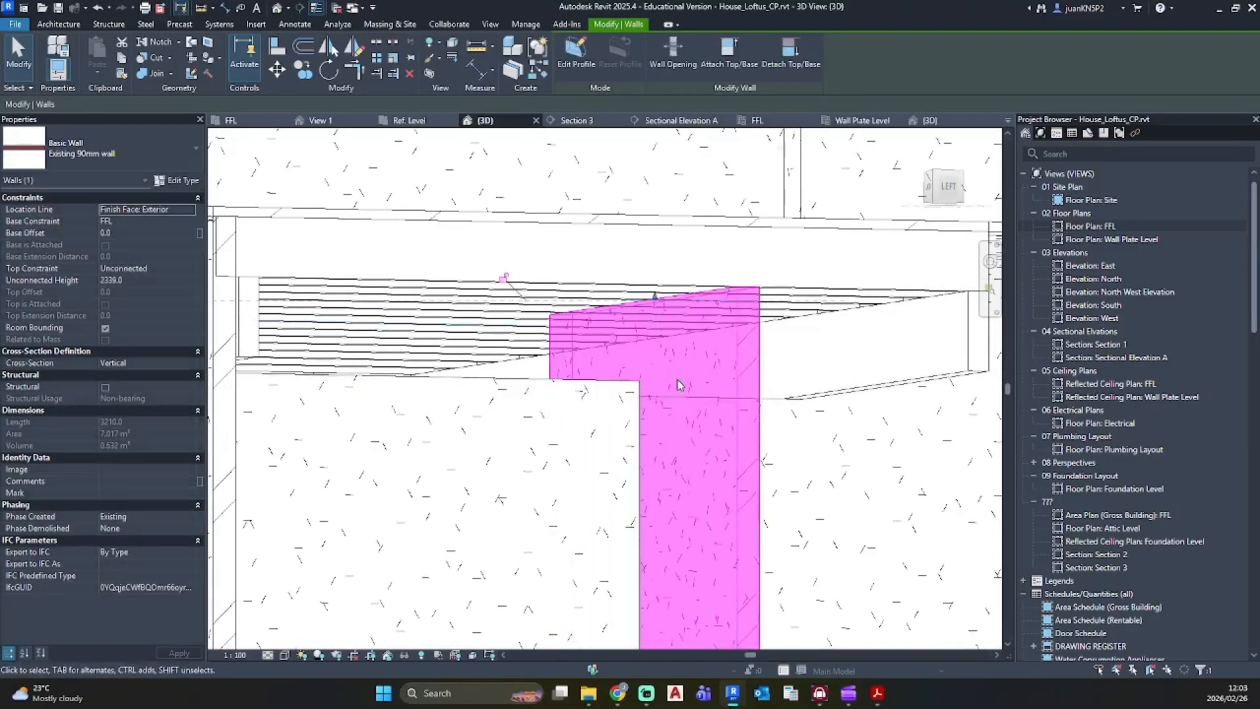
pyautogui.press('Escape')
# Step: Raise the short 90 mm wall between the two long partitions to the underside of the attic joists
pyautogui.scroll(-3, 677, 386)
pyautogui.keyDown('shift'); pyautogui.moveTo(677, 386); pyautogui.dragTo(599, 433, button='middle'); pyautogui.keyUp('shift')
pyautogui.click(574, 400)
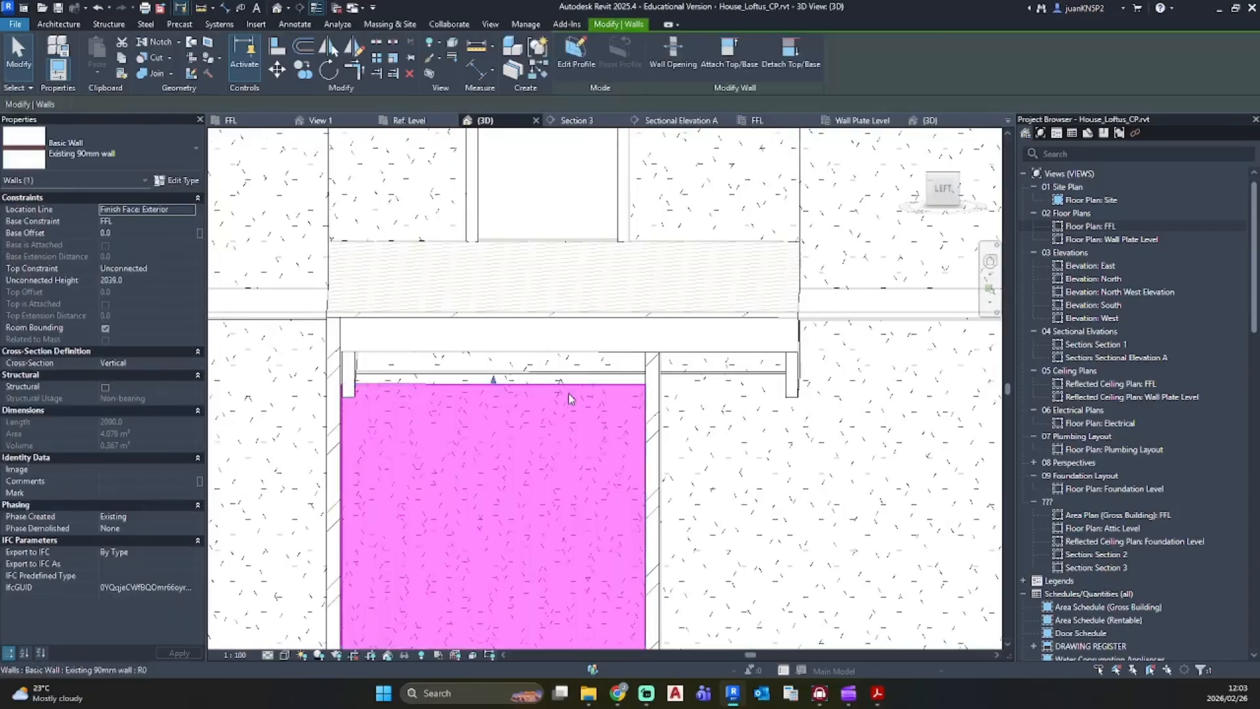
pyautogui.keyDown('shift'); pyautogui.moveTo(569, 392); pyautogui.dragTo(511, 384, button='middle'); pyautogui.keyUp('shift')
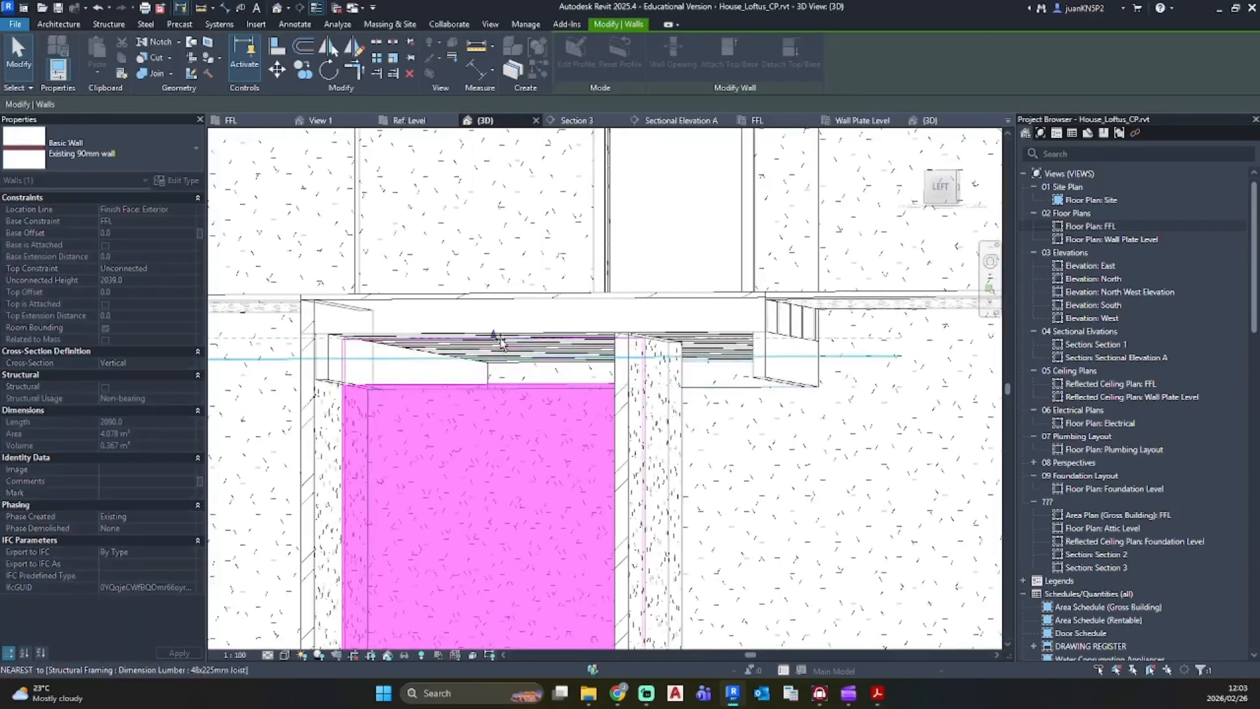
pyautogui.press('Escape')
# Step: Shrink the 3D view's section box so the house is cut close behind the attic floor, exposing the Existing 190mm Wall
pyautogui.scroll(-2, 629, 407)
pyautogui.moveTo(630, 407)
pyautogui.keyDown('shift'); pyautogui.mouseDown(button='middle')
pyautogui.moveTo(651, 424)
pyautogui.moveTo(604, 394)
pyautogui.moveTo(689, 450)
pyautogui.moveTo(650, 410)
pyautogui.moveTo(656, 441)
pyautogui.mouseUp(button='middle'); pyautogui.keyUp('shift')
pyautogui.click(656, 403)
pyautogui.scroll(-6, 657, 443)
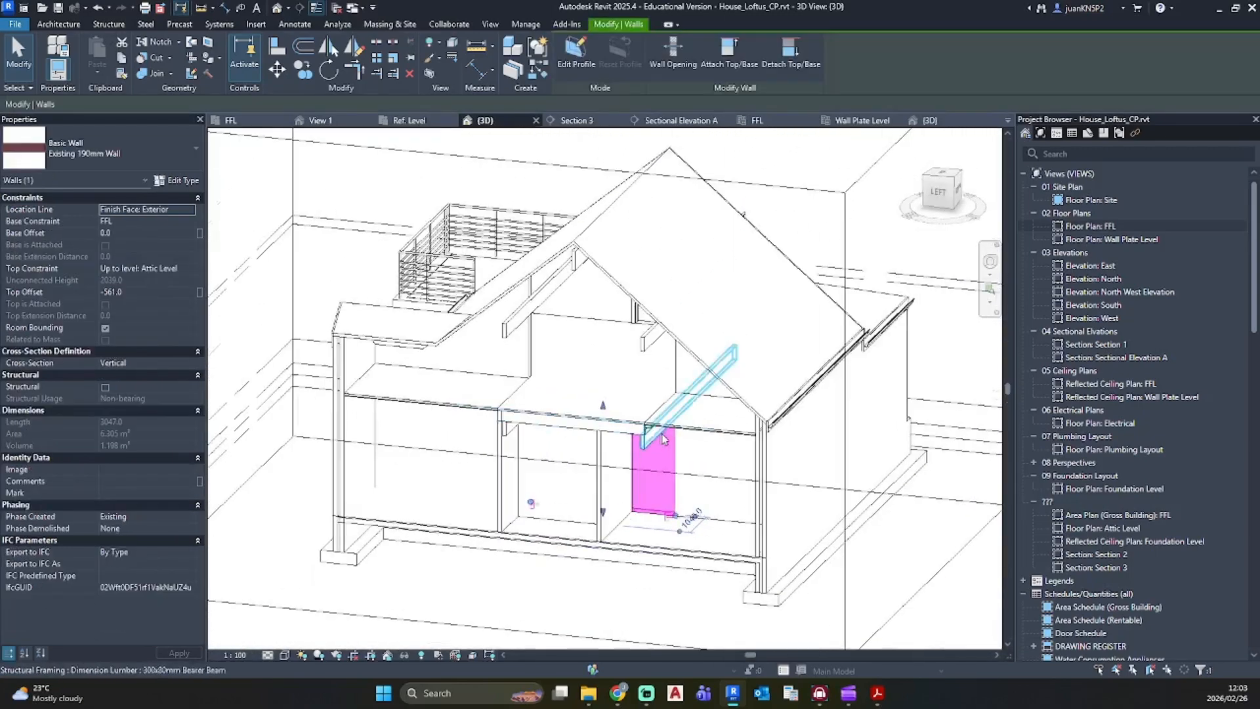
pyautogui.press('Escape')
pyautogui.keyDown('shift'); pyautogui.moveTo(755, 479); pyautogui.dragTo(680, 523, button='middle'); pyautogui.keyUp('shift')
pyautogui.click(837, 427)
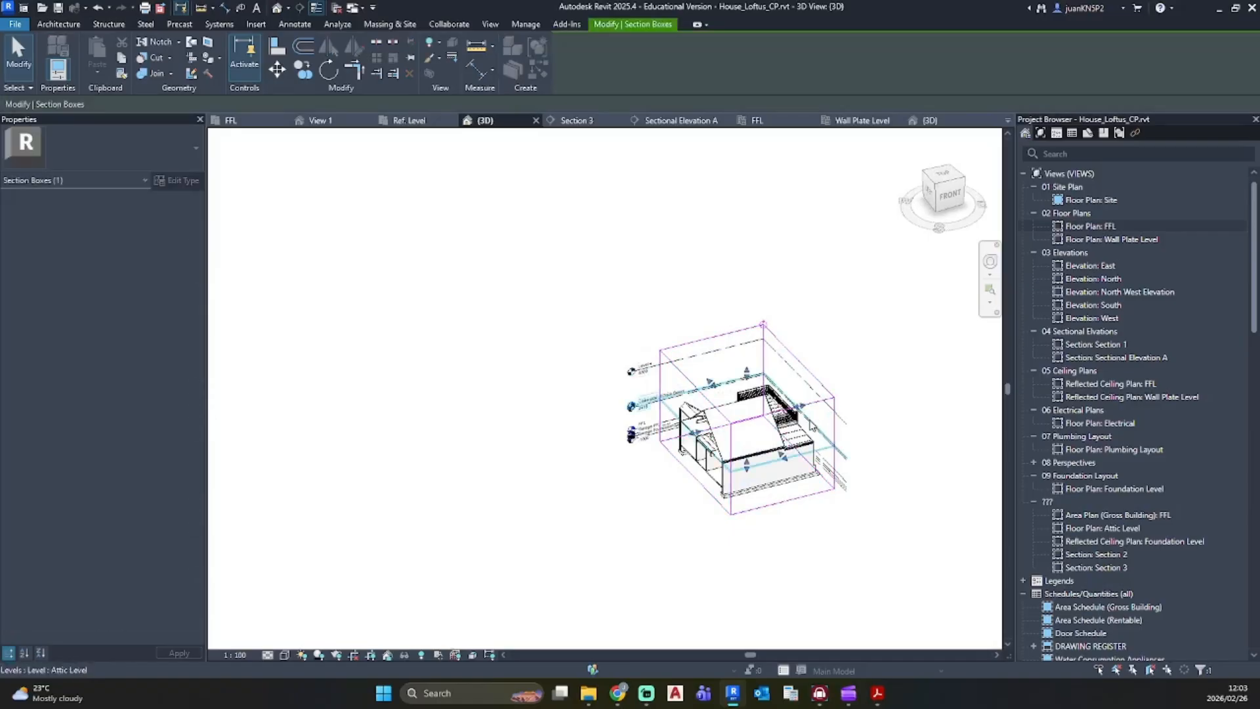
pyautogui.moveTo(729, 418); pyautogui.dragTo(730, 421)
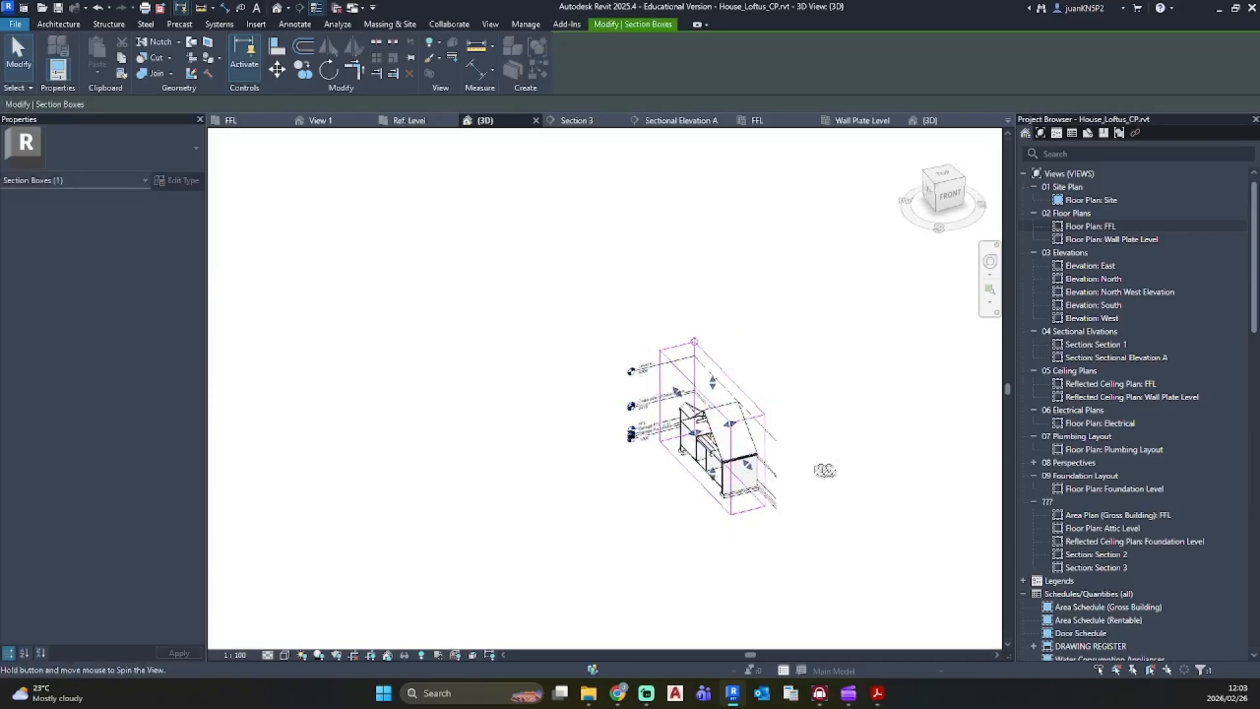
pyautogui.keyDown('shift'); pyautogui.moveTo(824, 470); pyautogui.dragTo(505, 423, button='middle'); pyautogui.keyUp('shift')
pyautogui.press('Escape')
pyautogui.scroll(6, 720, 448)
# Step: Raise the top of the Existing 190mm Wall under the attic floor to meet the underside of the joists
pyautogui.moveTo(623, 411)
pyautogui.keyDown('shift'); pyautogui.mouseDown(button='middle')
pyautogui.moveTo(647, 289)
pyautogui.moveTo(520, 346)
pyautogui.mouseUp(button='middle'); pyautogui.keyUp('shift')
pyautogui.click(586, 358)
pyautogui.scroll(3, 509, 322)
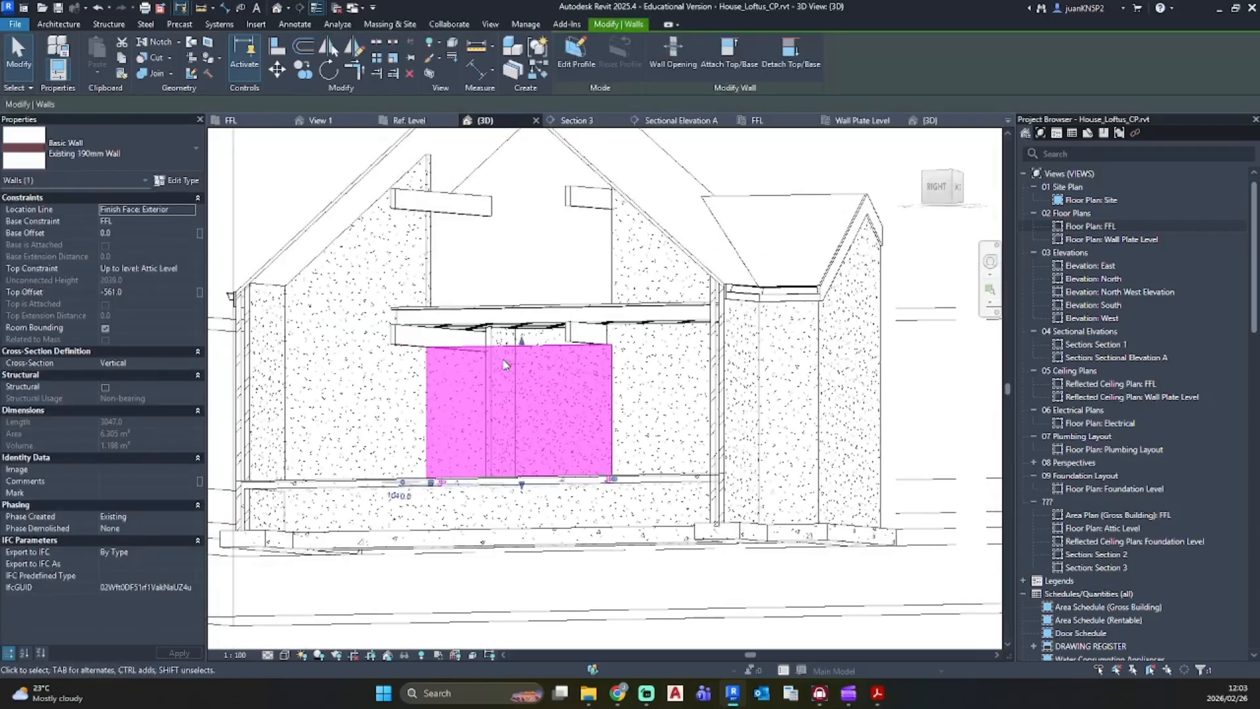
pyautogui.moveTo(535, 333); pyautogui.dragTo(536, 300)
pyautogui.click(620, 370)
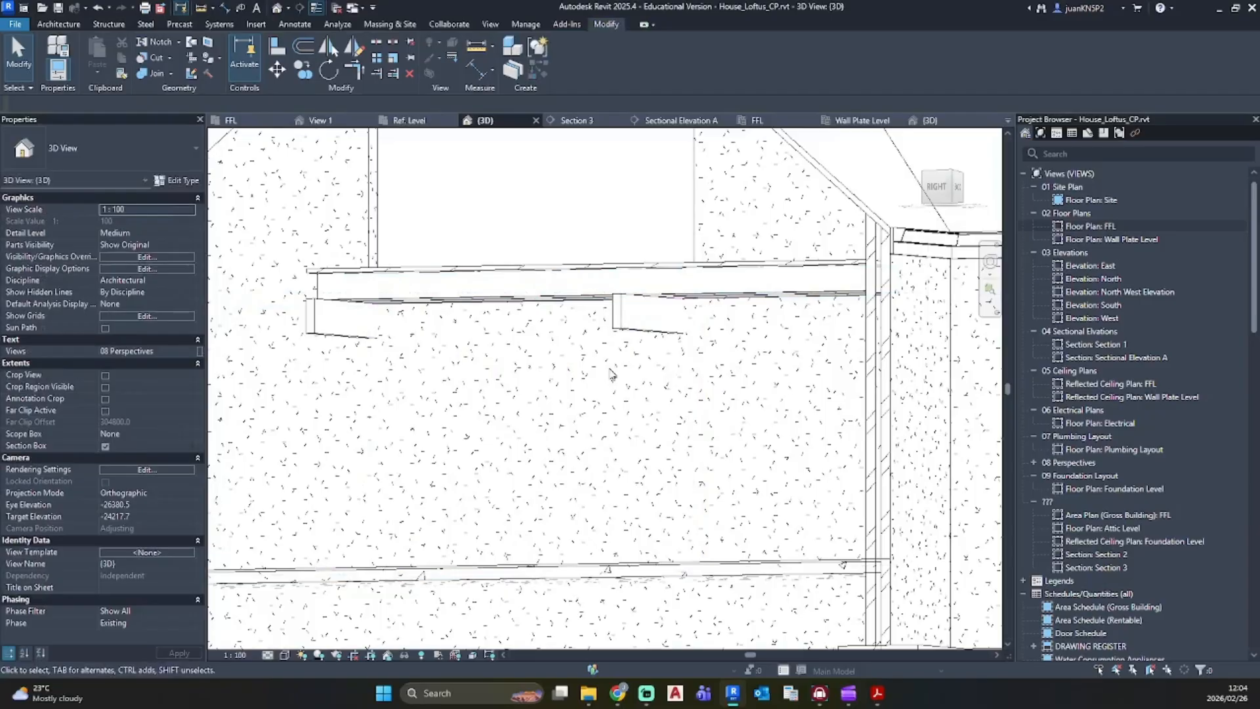
pyautogui.click(155, 73)
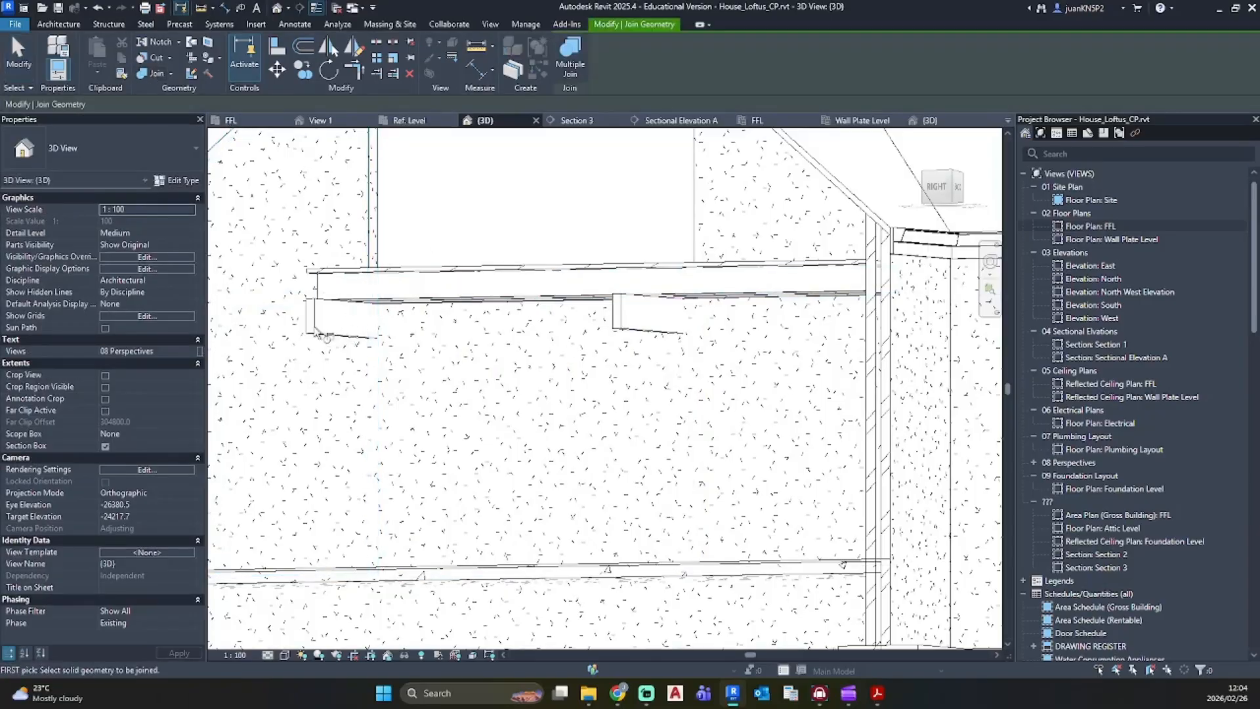
pyautogui.scroll(-3, 394, 337)
pyautogui.keyDown('shift'); pyautogui.moveTo(394, 337); pyautogui.dragTo(537, 394, button='middle'); pyautogui.keyUp('shift')
pyautogui.click(156, 58)
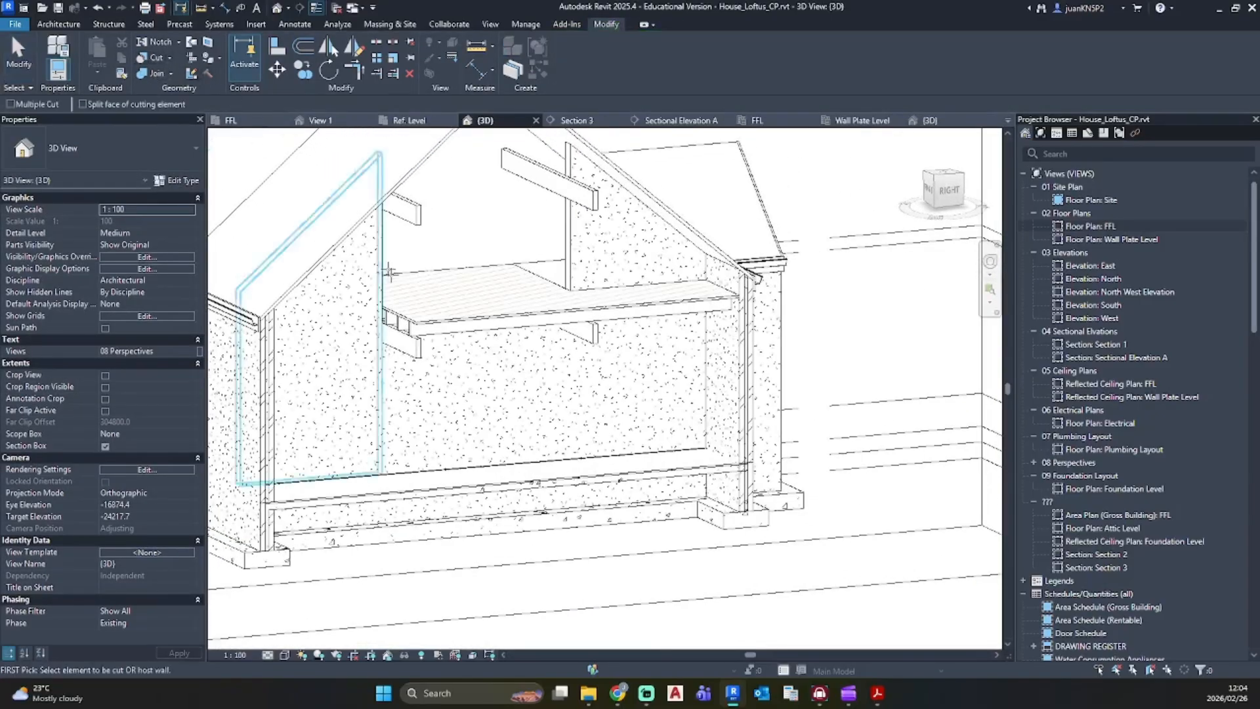
pyautogui.click(402, 340)
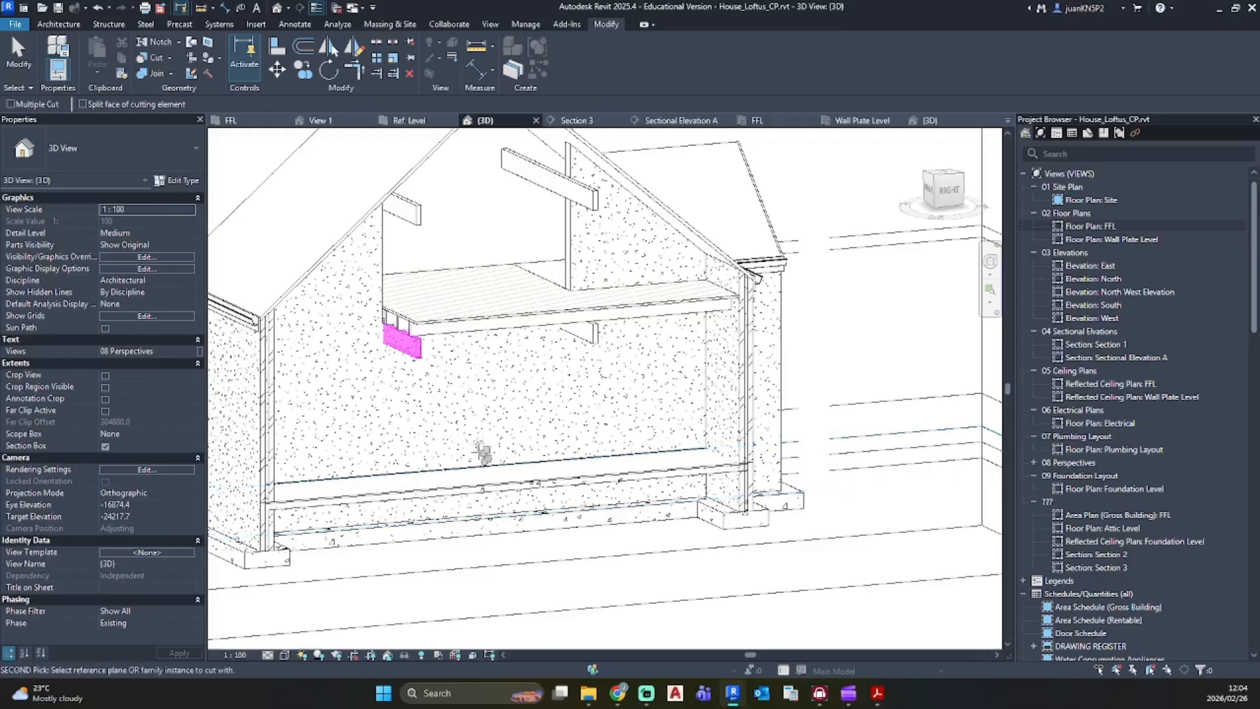
pyautogui.keyDown('shift'); pyautogui.moveTo(476, 361); pyautogui.dragTo(431, 330, button='middle'); pyautogui.keyUp('shift')
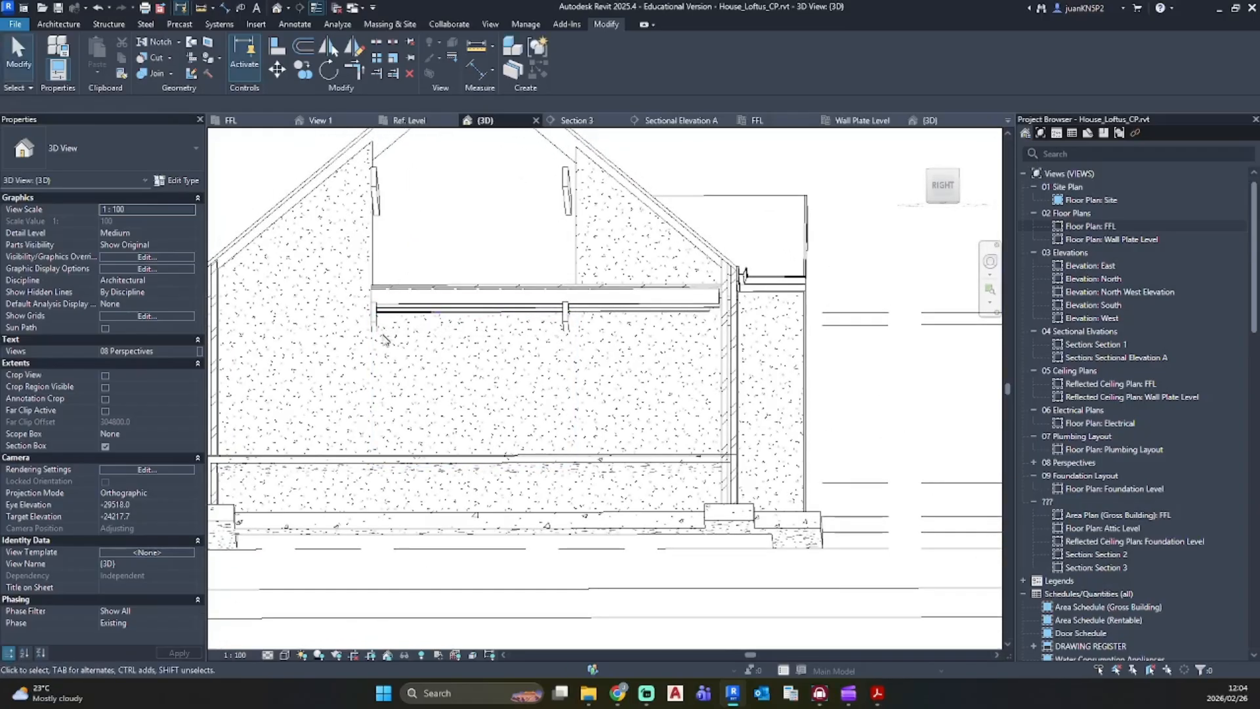
# Step: Align the underside of the FFL ceiling with the underside of the 48x225mm attic joists
pyautogui.scroll(-5, 426, 344)
pyautogui.keyDown('shift'); pyautogui.moveTo(469, 352); pyautogui.dragTo(431, 331, button='middle'); pyautogui.keyUp('shift')
pyautogui.scroll(3, 431, 332)
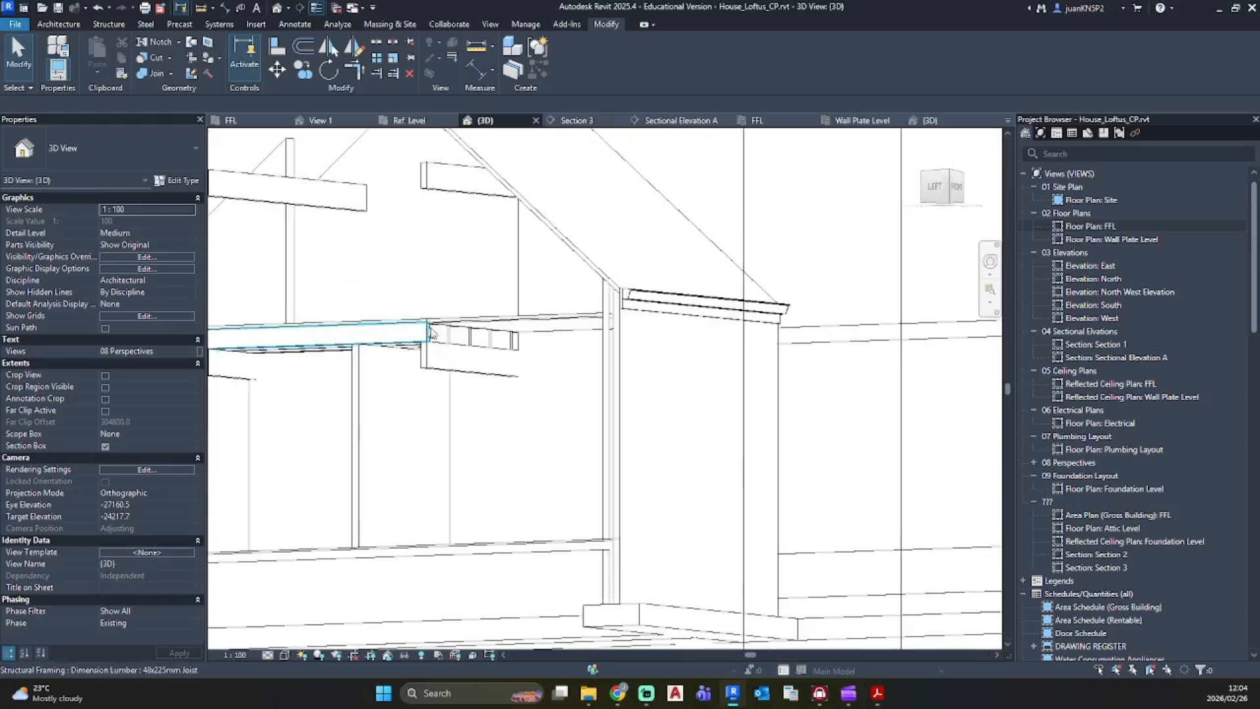
pyautogui.click(466, 320)
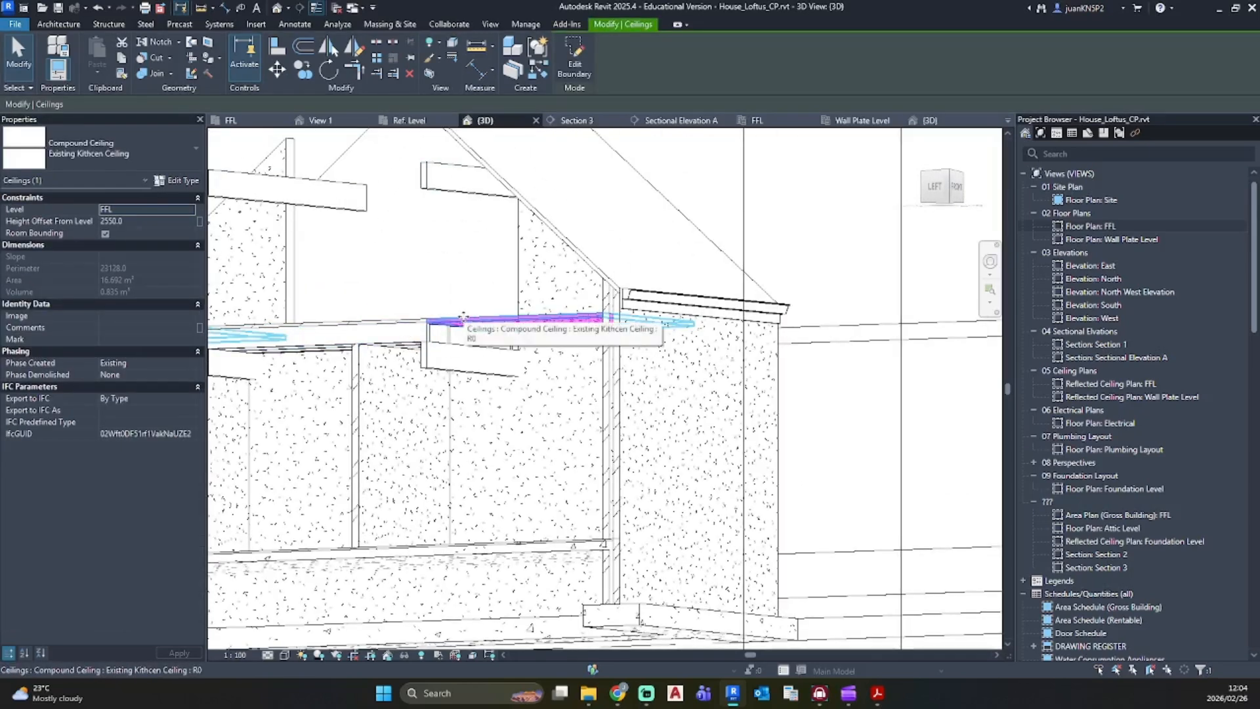
pyautogui.keyDown('shift'); pyautogui.moveTo(463, 317); pyautogui.dragTo(492, 239, button='middle'); pyautogui.keyUp('shift')
pyautogui.press('a')
pyautogui.press('l')
pyautogui.scroll(3, 432, 352)
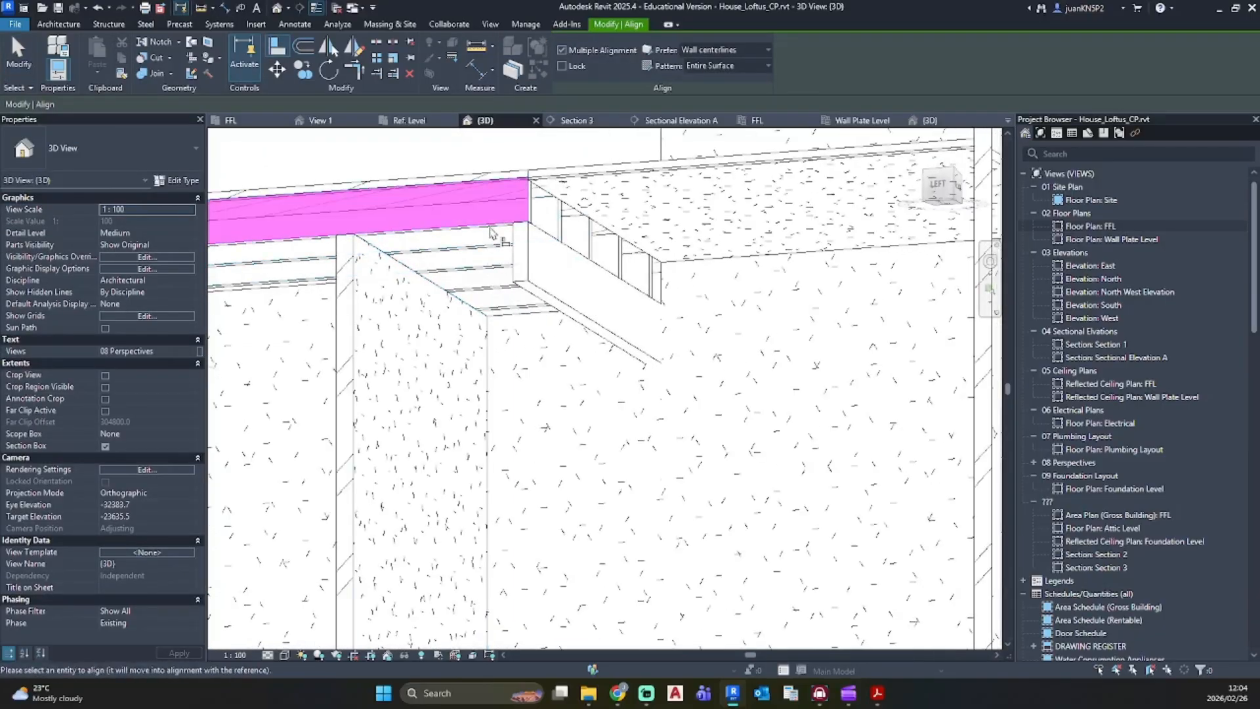
pyautogui.press('Escape')
pyautogui.press('l')
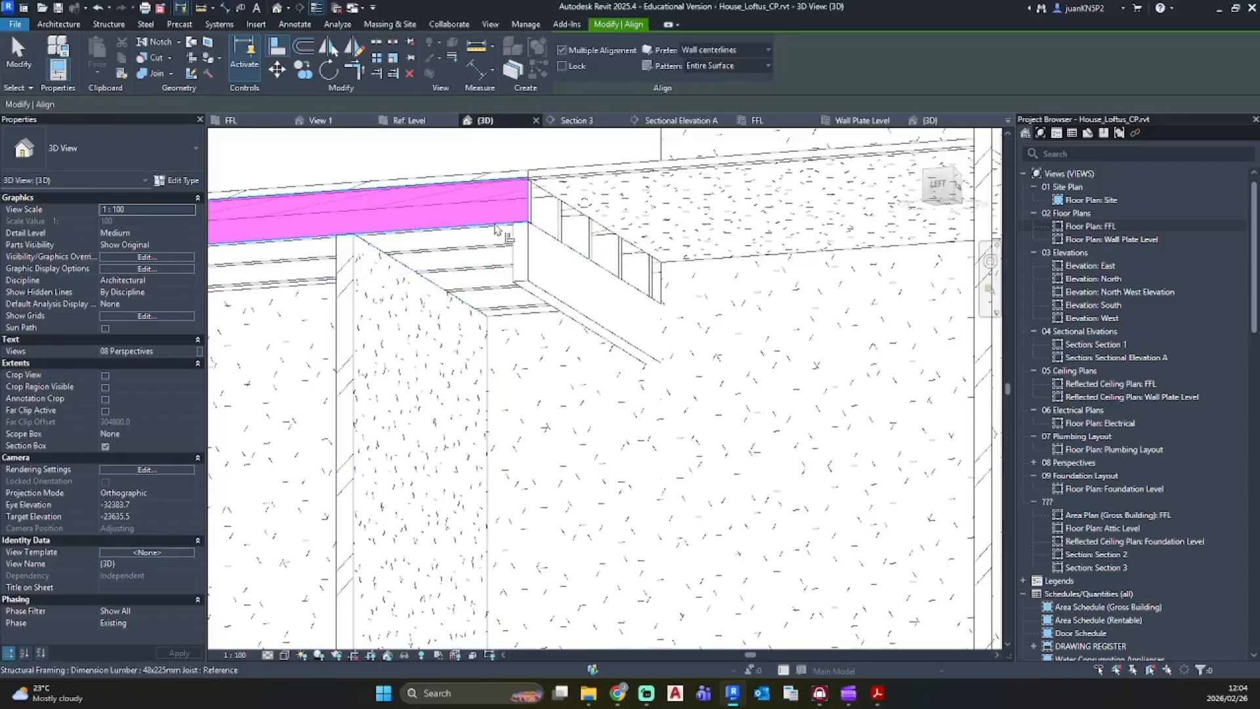
pyautogui.click(497, 226)
pyautogui.click(622, 176)
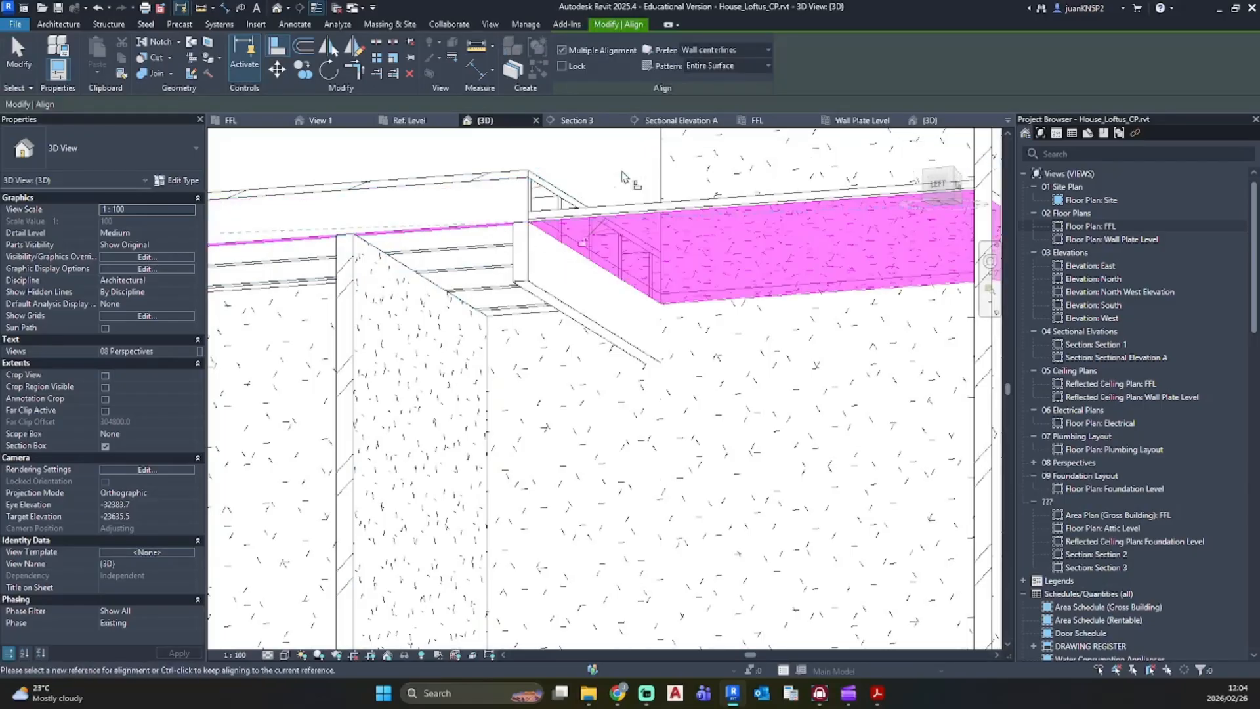
pyautogui.press('Escape')
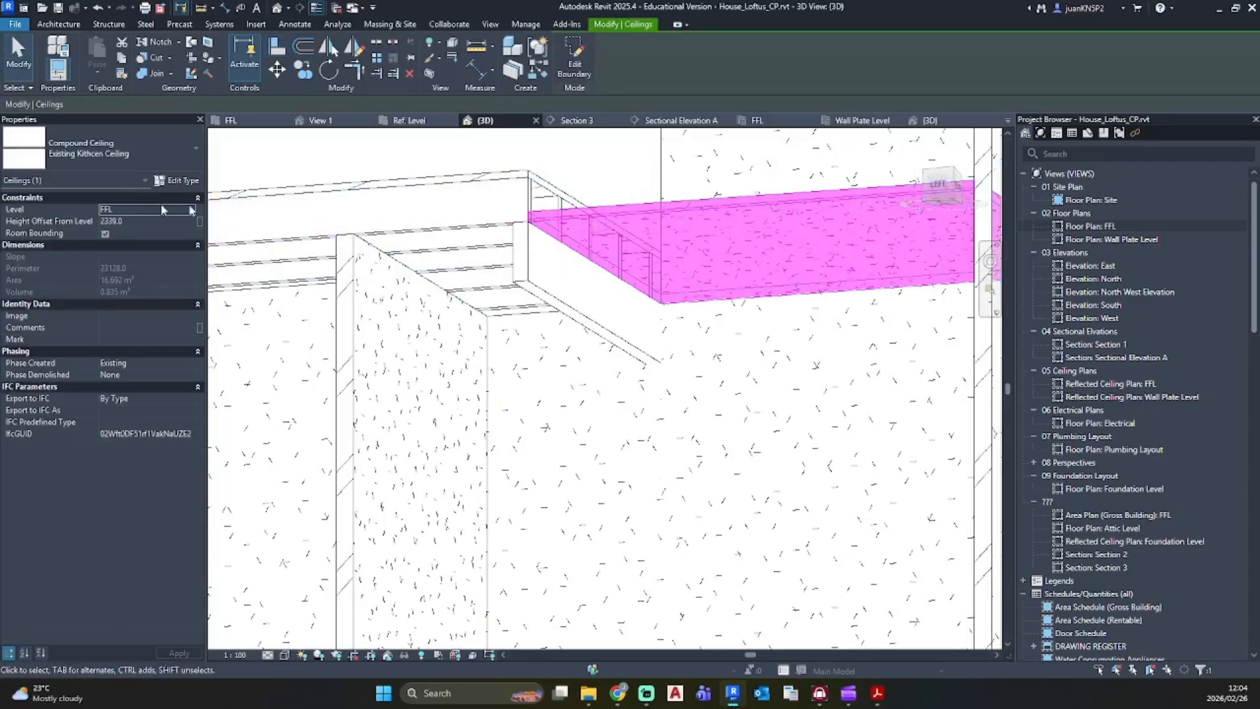
pyautogui.press('Escape')
# Step: Lower the 90 mm partition wall beneath the bearer beam to the underside of the attic joists and check the beam beside it
pyautogui.keyDown('shift'); pyautogui.moveTo(460, 315); pyautogui.dragTo(725, 443, button='middle'); pyautogui.keyUp('shift')
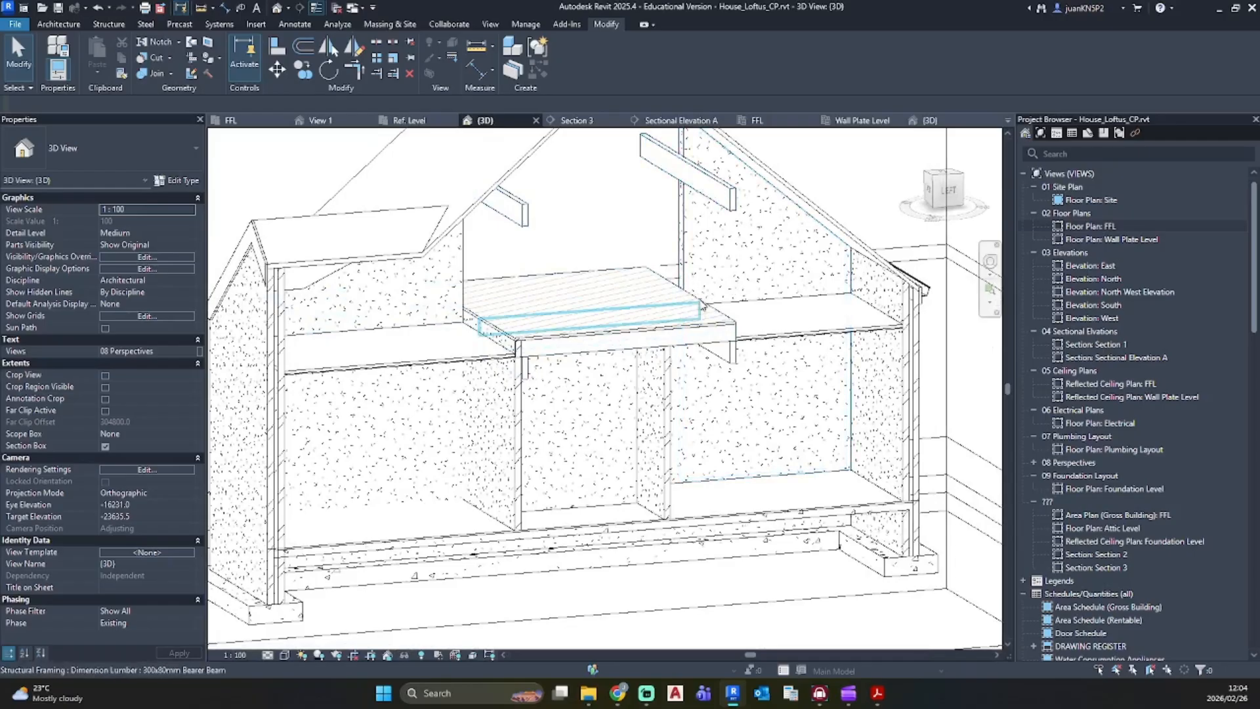
pyautogui.keyDown('shift'); pyautogui.moveTo(725, 348); pyautogui.dragTo(492, 427, button='middle'); pyautogui.keyUp('shift')
pyautogui.click(492, 427)
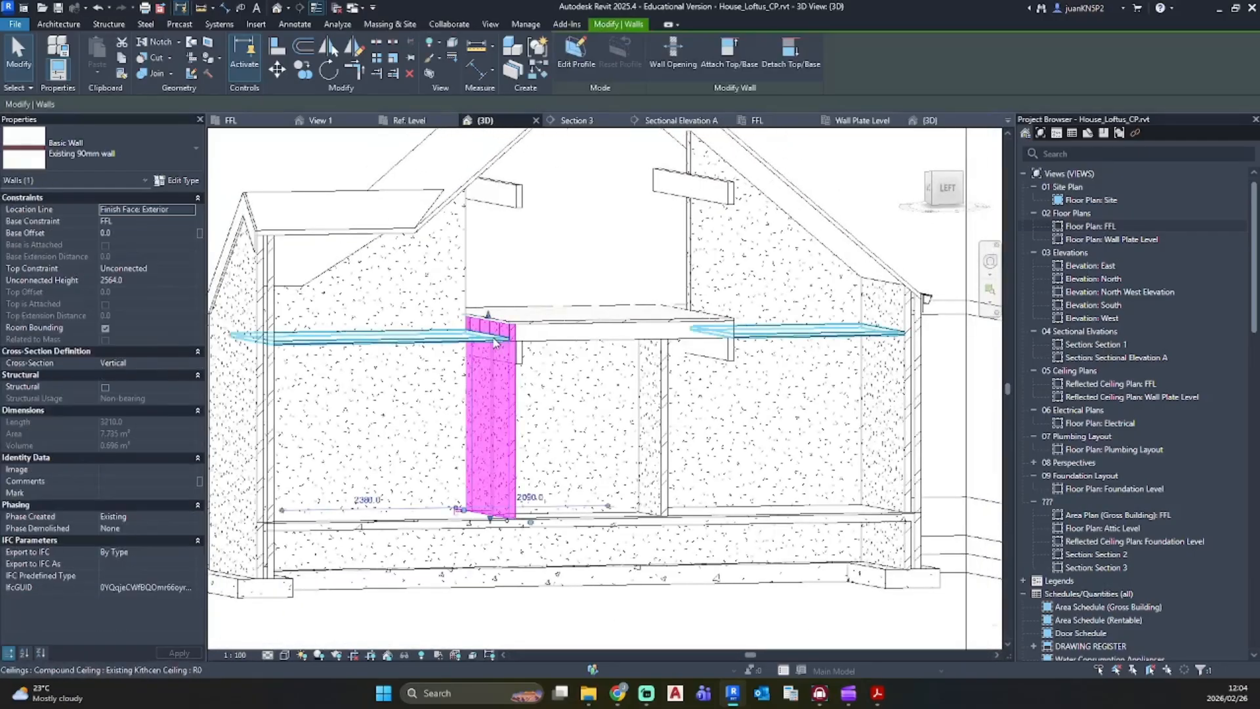
pyautogui.scroll(5, 487, 294)
pyautogui.moveTo(483, 297); pyautogui.dragTo(490, 343)
pyautogui.click(634, 439)
pyautogui.scroll(-2, 635, 442)
pyautogui.moveTo(637, 442)
pyautogui.keyDown('shift'); pyautogui.mouseDown(button='middle')
pyautogui.moveTo(680, 441)
pyautogui.moveTo(652, 411)
pyautogui.moveTo(526, 382)
pyautogui.moveTo(633, 431)
pyautogui.mouseUp(button='middle'); pyautogui.keyUp('shift')
pyautogui.click(558, 384)
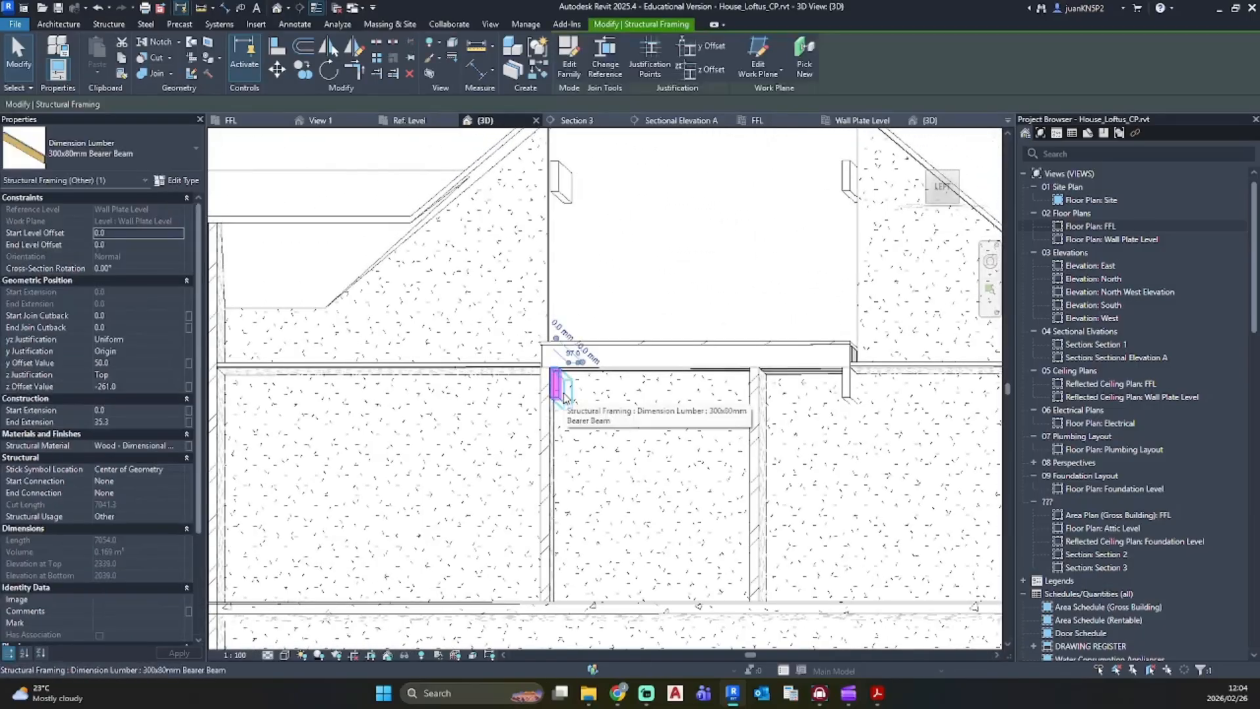
pyautogui.press('Escape')
# Step: On the FFL floor plan, sketch an Existing Kithcen Ceiling over the two middle rooms, on level FFL with a 2100 height offset
pyautogui.doubleClick(1090, 227)
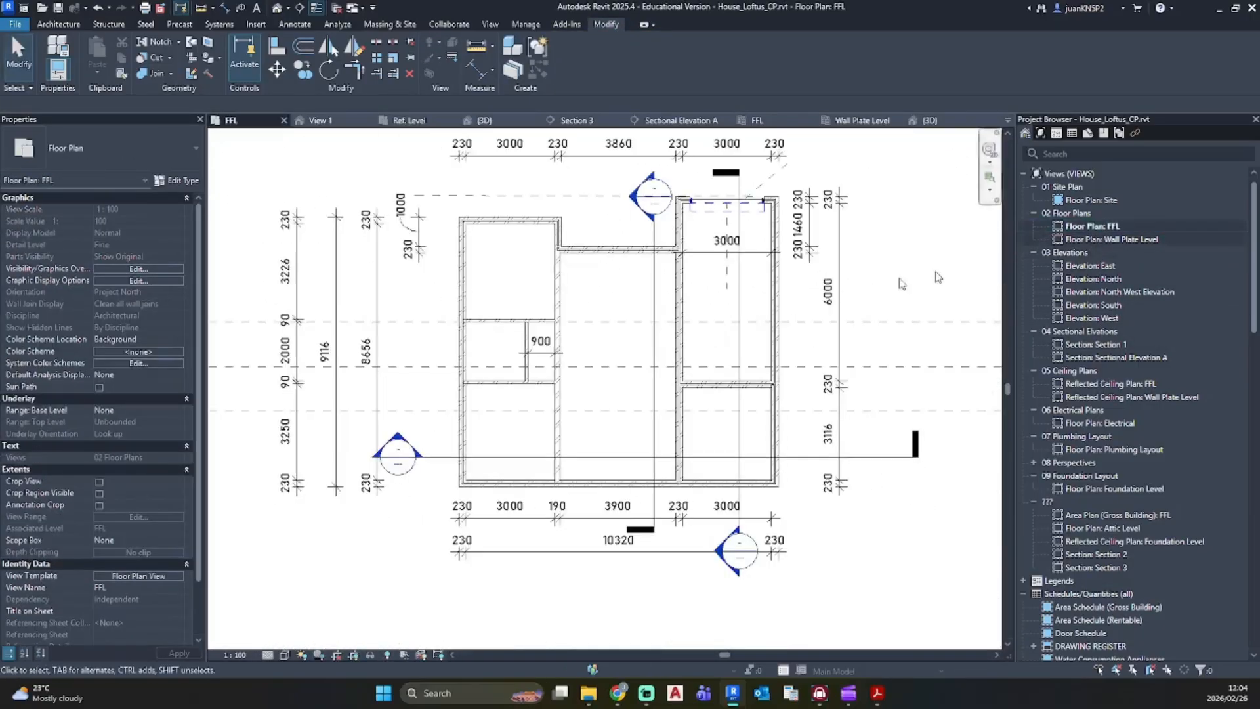
pyautogui.click(59, 24)
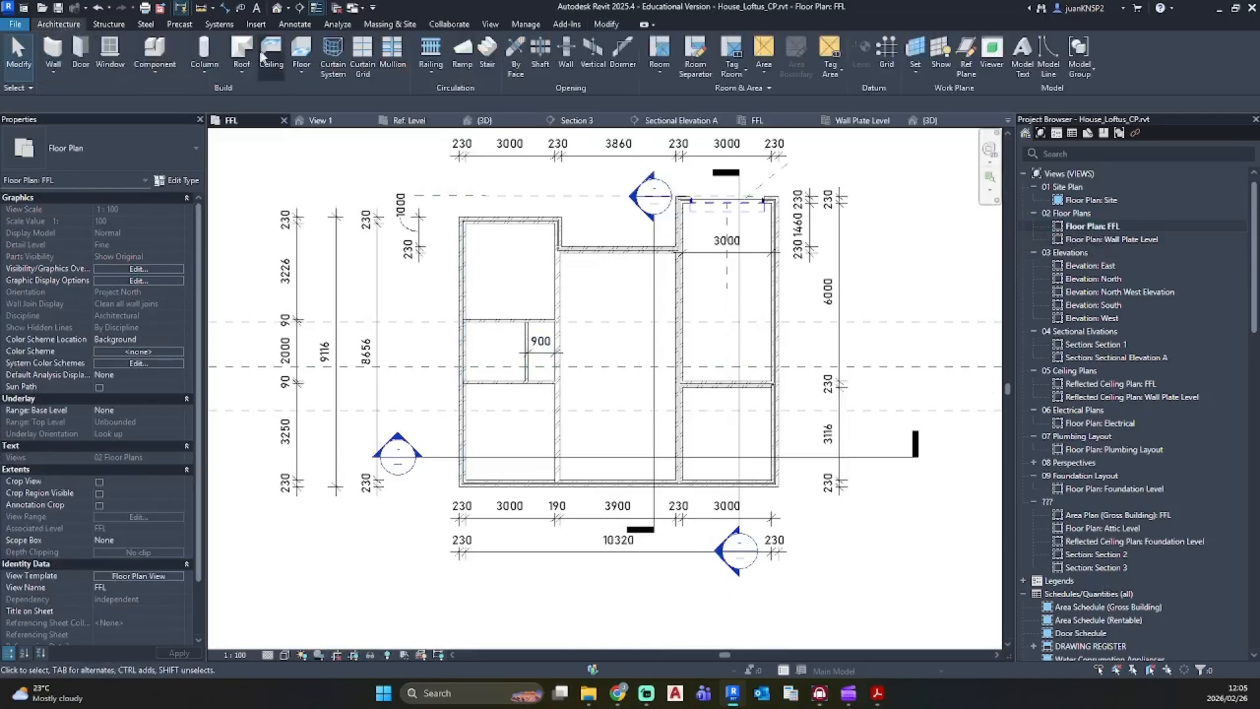
pyautogui.click(269, 52)
pyautogui.click(621, 69)
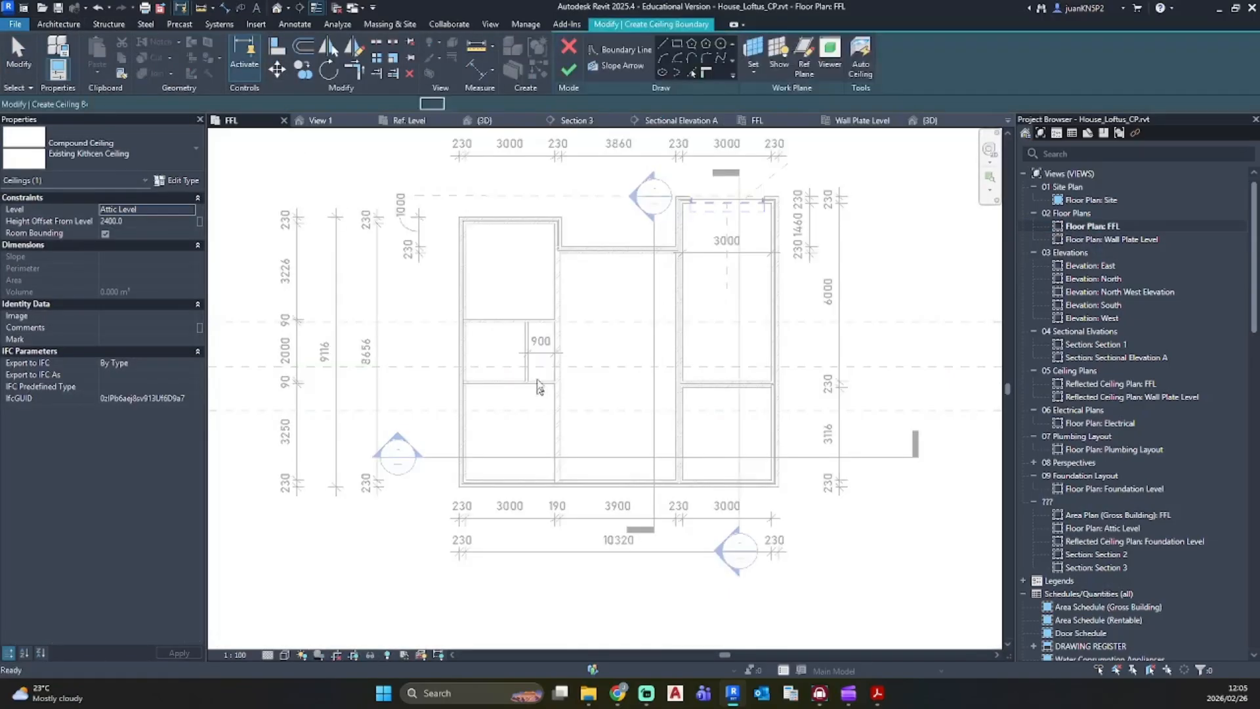
pyautogui.click(678, 44)
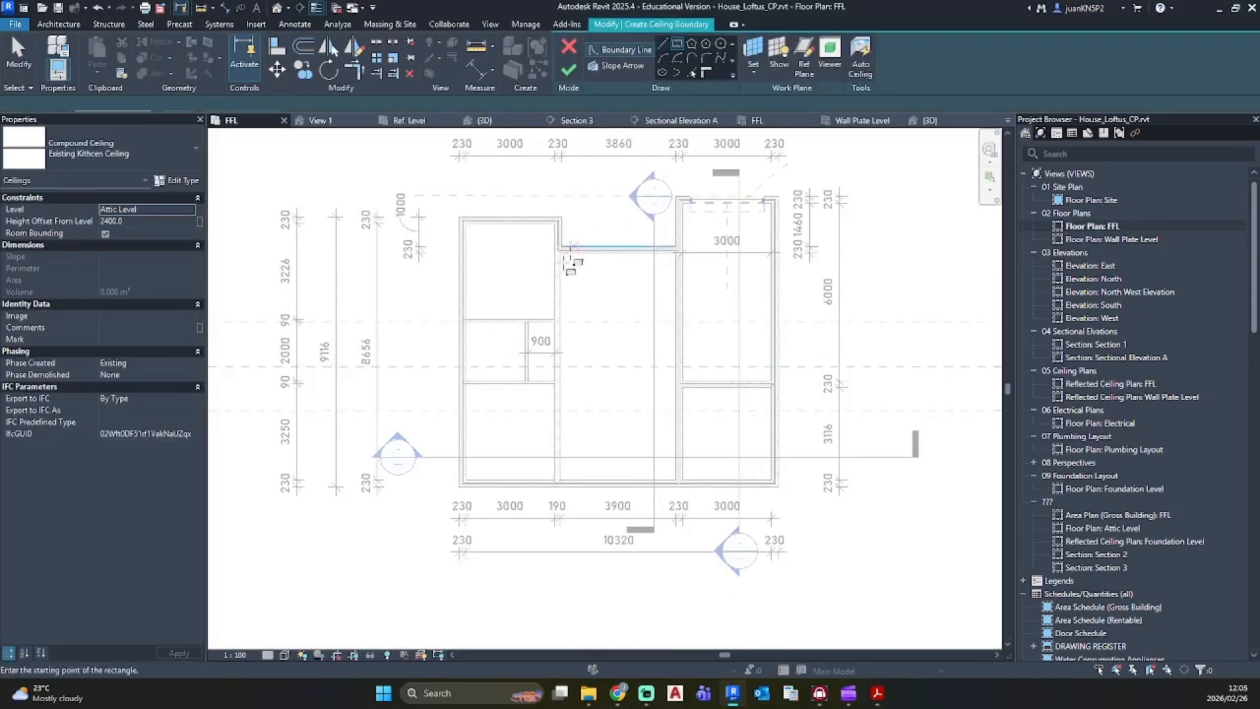
pyautogui.scroll(4, 523, 317)
pyautogui.click(387, 341)
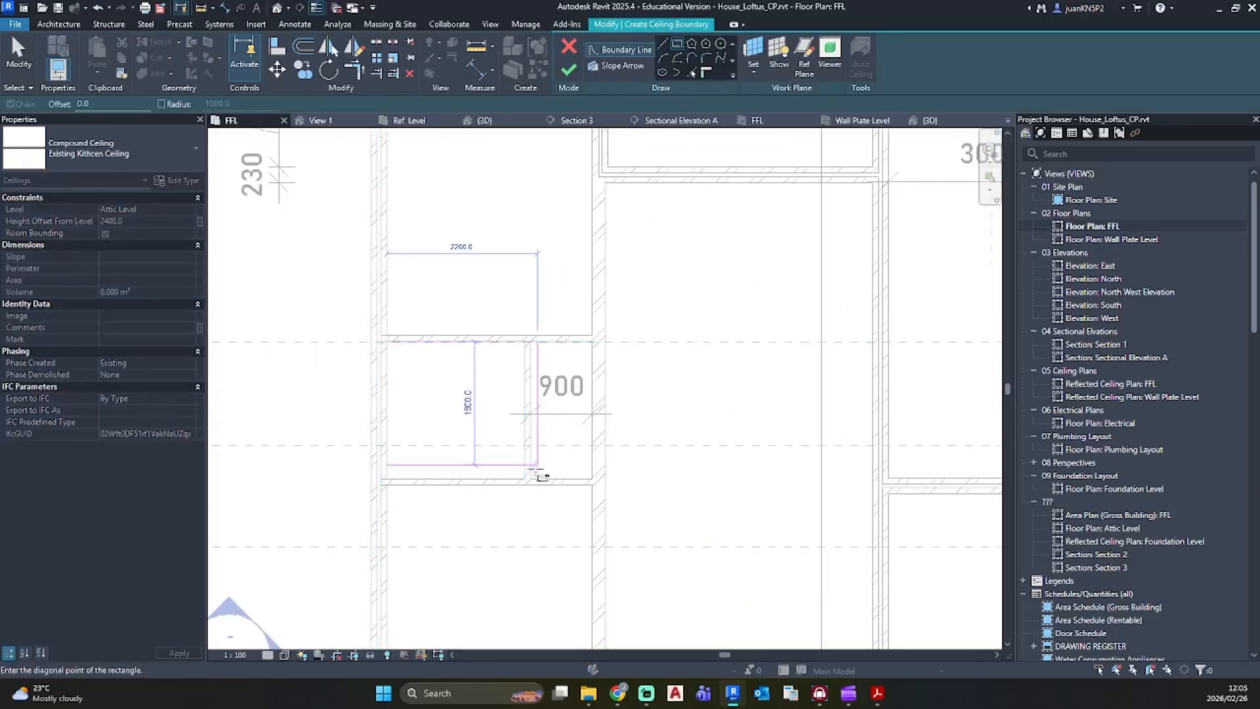
pyautogui.click(588, 389)
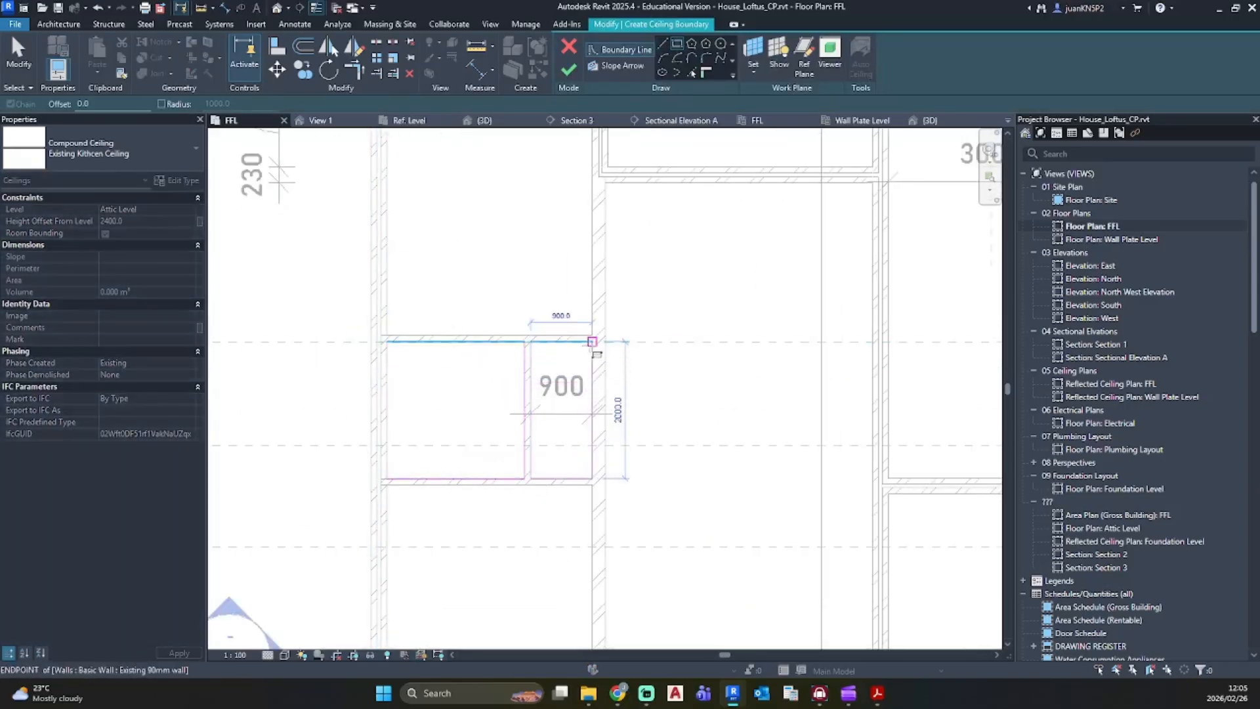
pyautogui.click(187, 209)
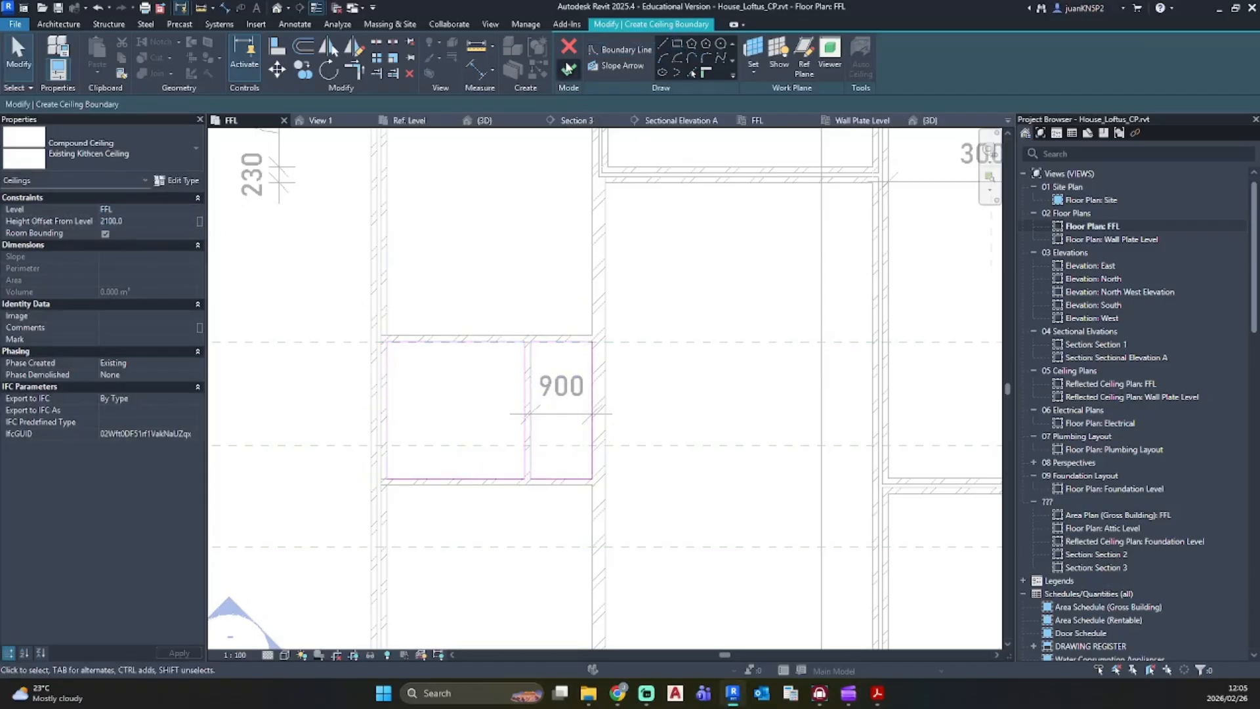
pyautogui.click(568, 68)
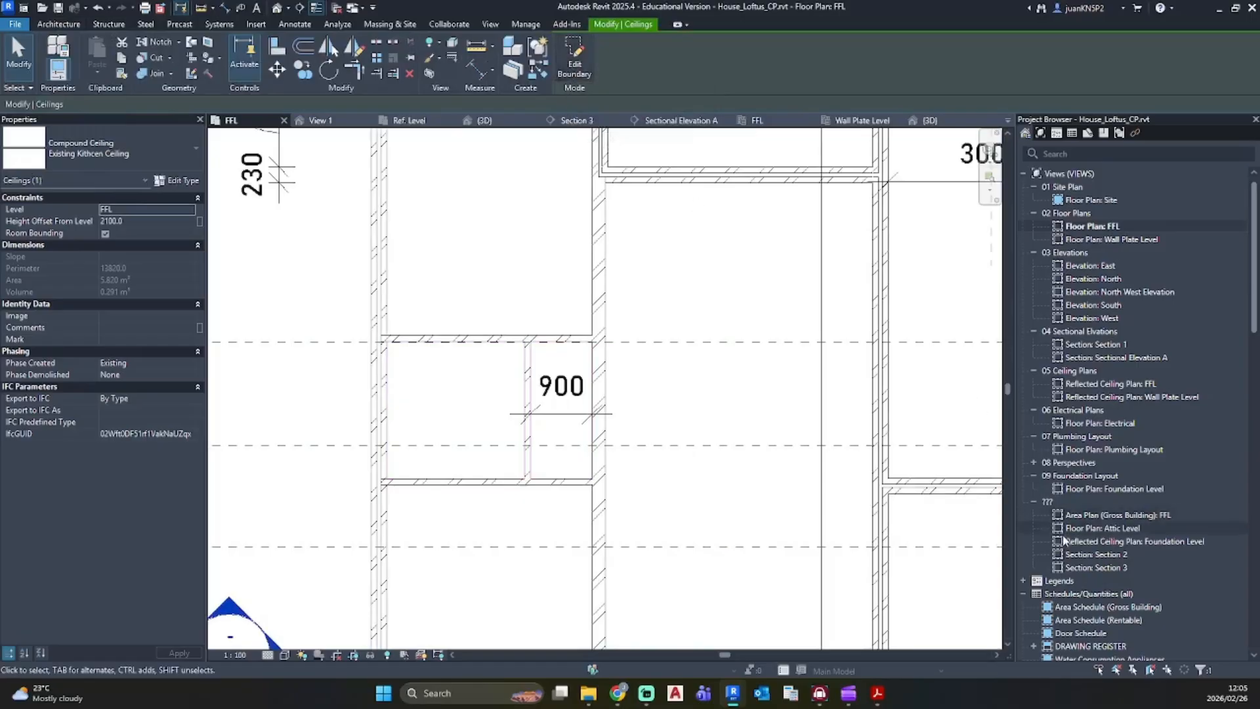
# Step: Examine in the 3D view how the new middle-room ceiling fits against the partition walls, the 300x80mm Bearer Beam and the 48x225mm attic joists
pyautogui.click(275, 9)
pyautogui.keyDown('shift'); pyautogui.moveTo(539, 387); pyautogui.dragTo(641, 386, button='middle'); pyautogui.keyUp('shift')
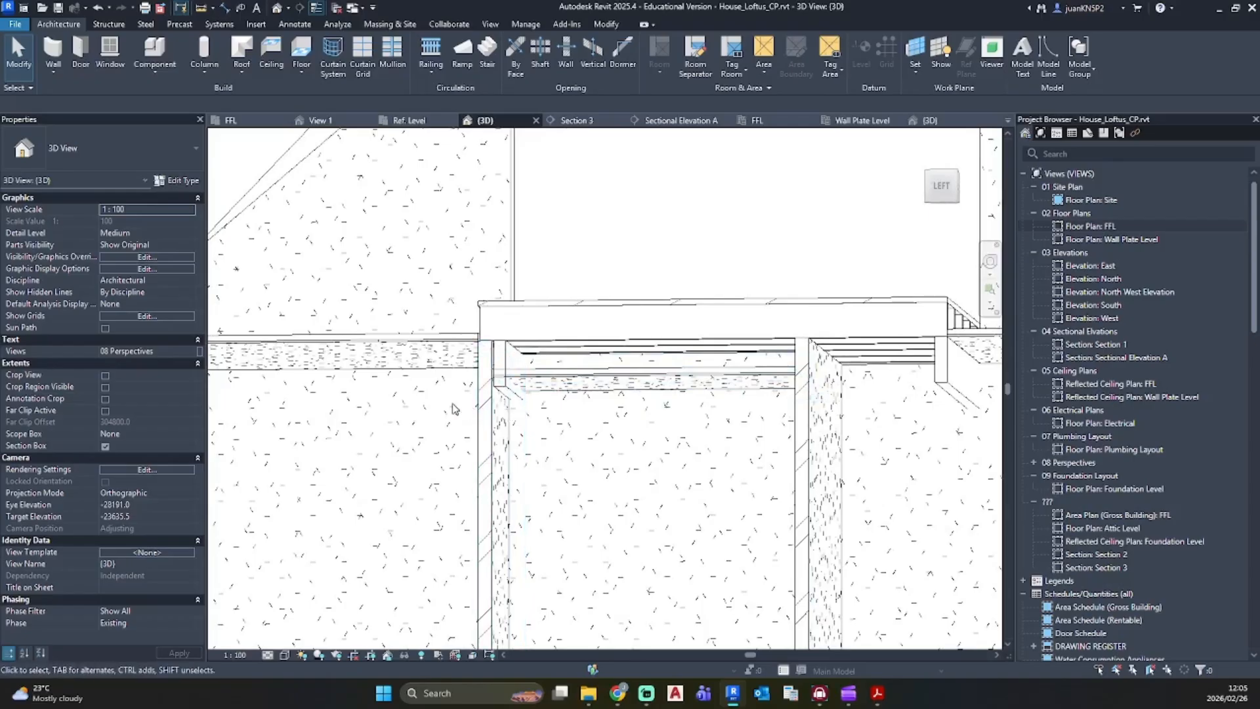
pyautogui.keyDown('shift'); pyautogui.moveTo(454, 408); pyautogui.dragTo(519, 395, button='middle'); pyautogui.keyUp('shift')
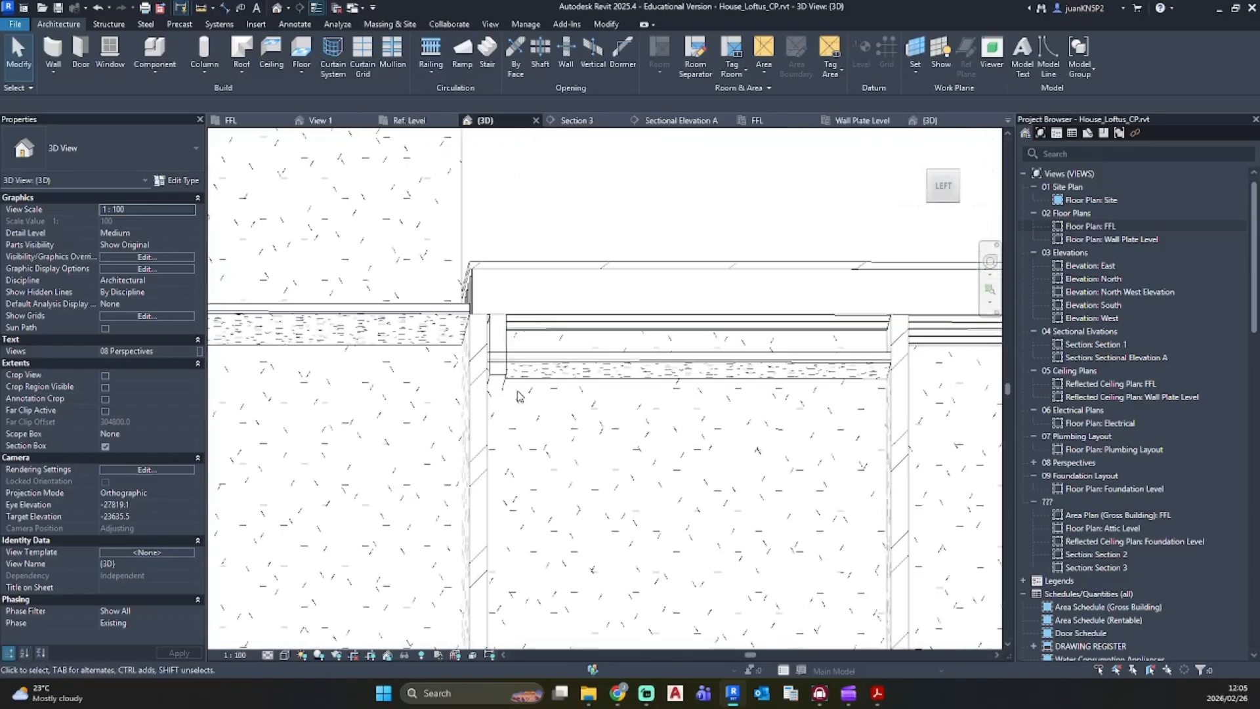
pyautogui.click(481, 381)
pyautogui.click(500, 356)
pyautogui.moveTo(646, 447); pyautogui.dragTo(485, 445, button='middle')
pyautogui.scroll(-5, 515, 410)
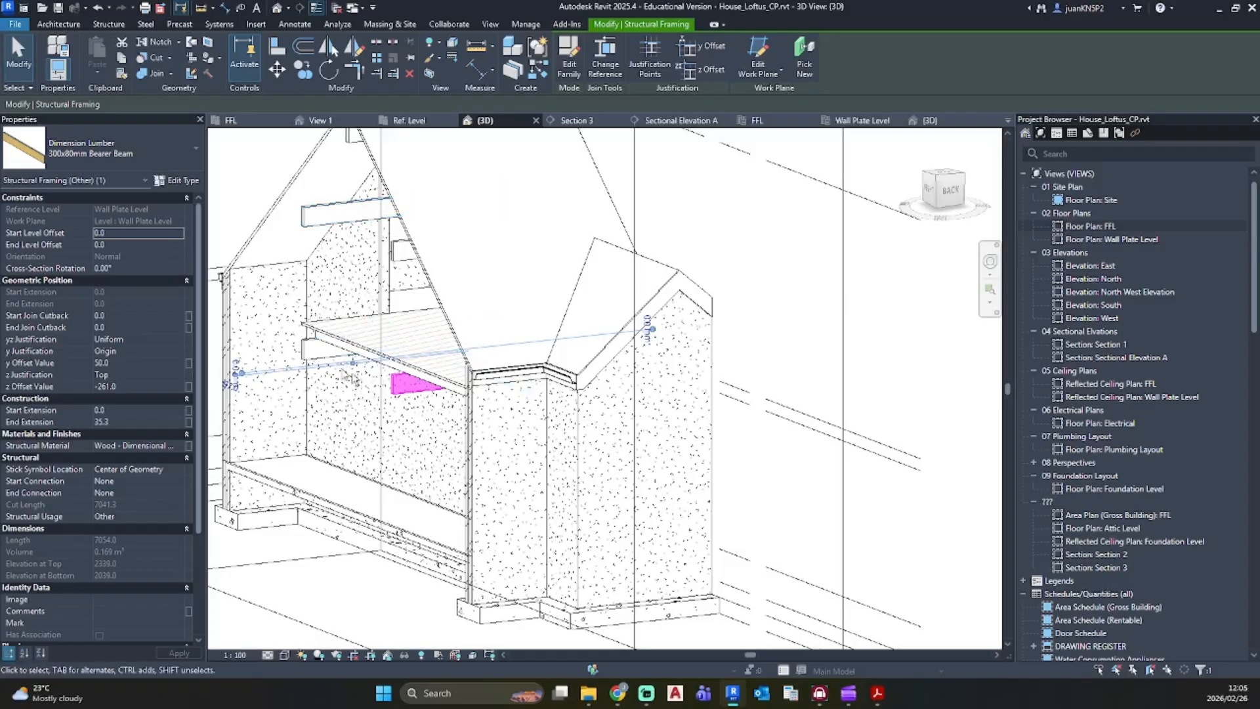
pyautogui.keyDown('shift'); pyautogui.moveTo(335, 364); pyautogui.dragTo(545, 363, button='middle'); pyautogui.keyUp('shift')
pyautogui.scroll(3, 544, 363)
pyautogui.click(468, 384)
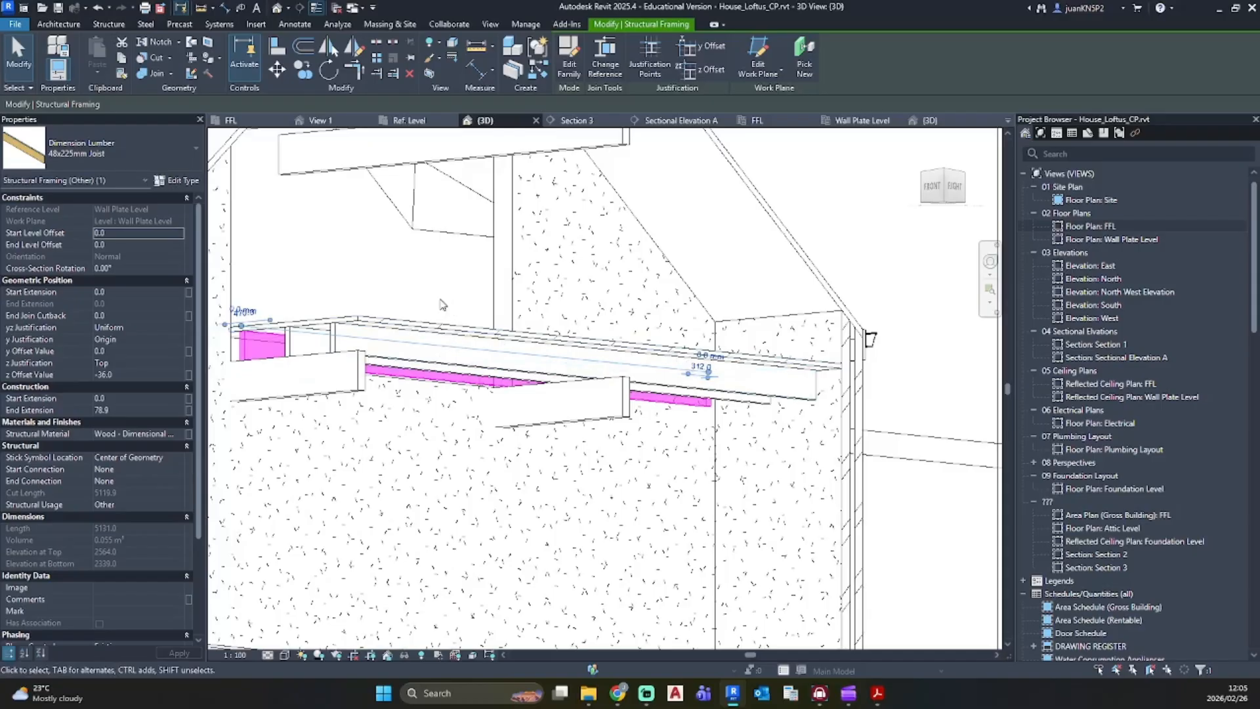
pyautogui.scroll(-3, 440, 303)
pyautogui.keyDown('shift'); pyautogui.moveTo(408, 284); pyautogui.dragTo(866, 426, button='middle'); pyautogui.keyUp('shift')
pyautogui.scroll(3, 459, 360)
pyautogui.click(460, 353)
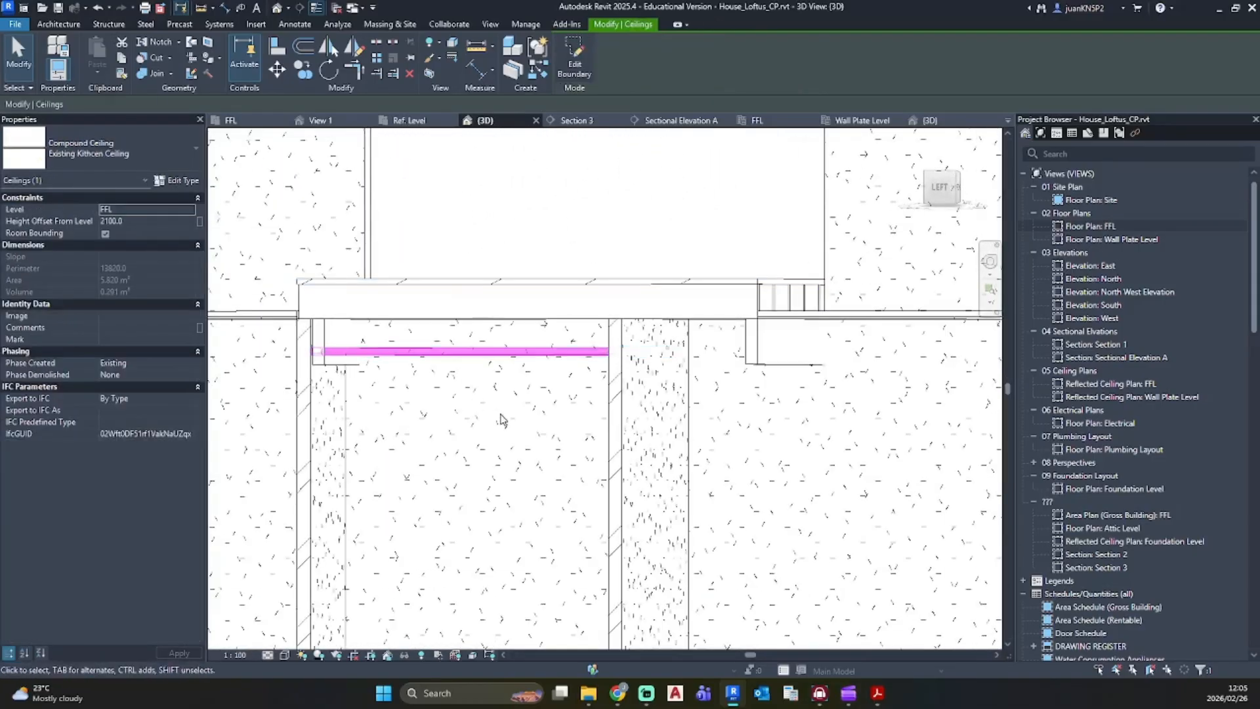
# Step: Pull the section box's side face inward to cut through the middle rooms, exposing the attic floor, beams and ceiling from the house's right side
pyautogui.keyDown('shift'); pyautogui.moveTo(500, 418); pyautogui.dragTo(794, 497, button='middle'); pyautogui.keyUp('shift')
pyautogui.scroll(-7, 754, 402)
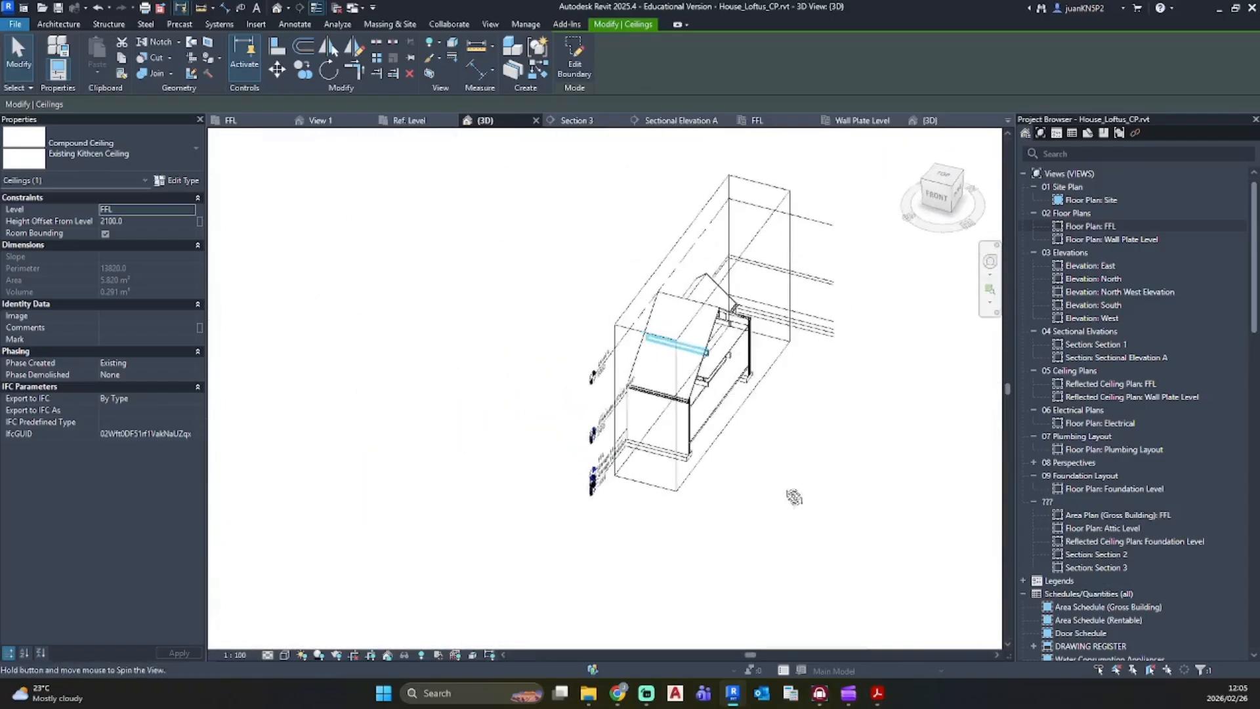
pyautogui.click(737, 278)
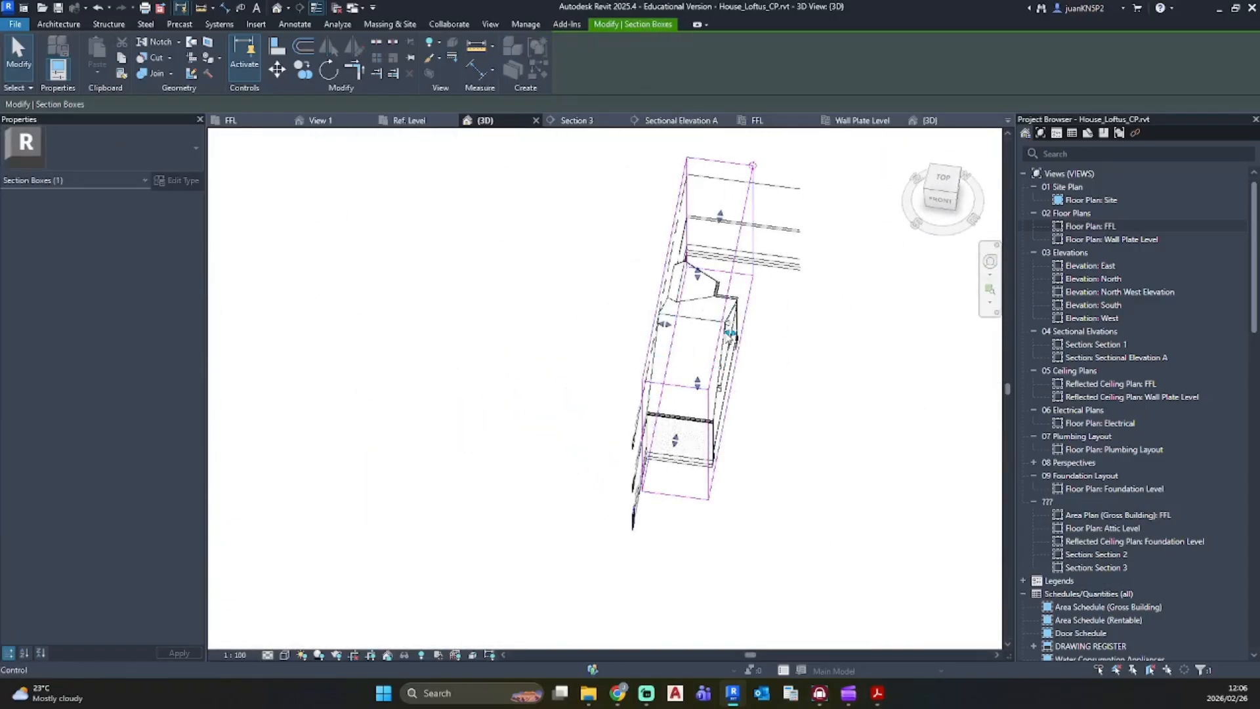
pyautogui.moveTo(730, 333); pyautogui.dragTo(695, 327)
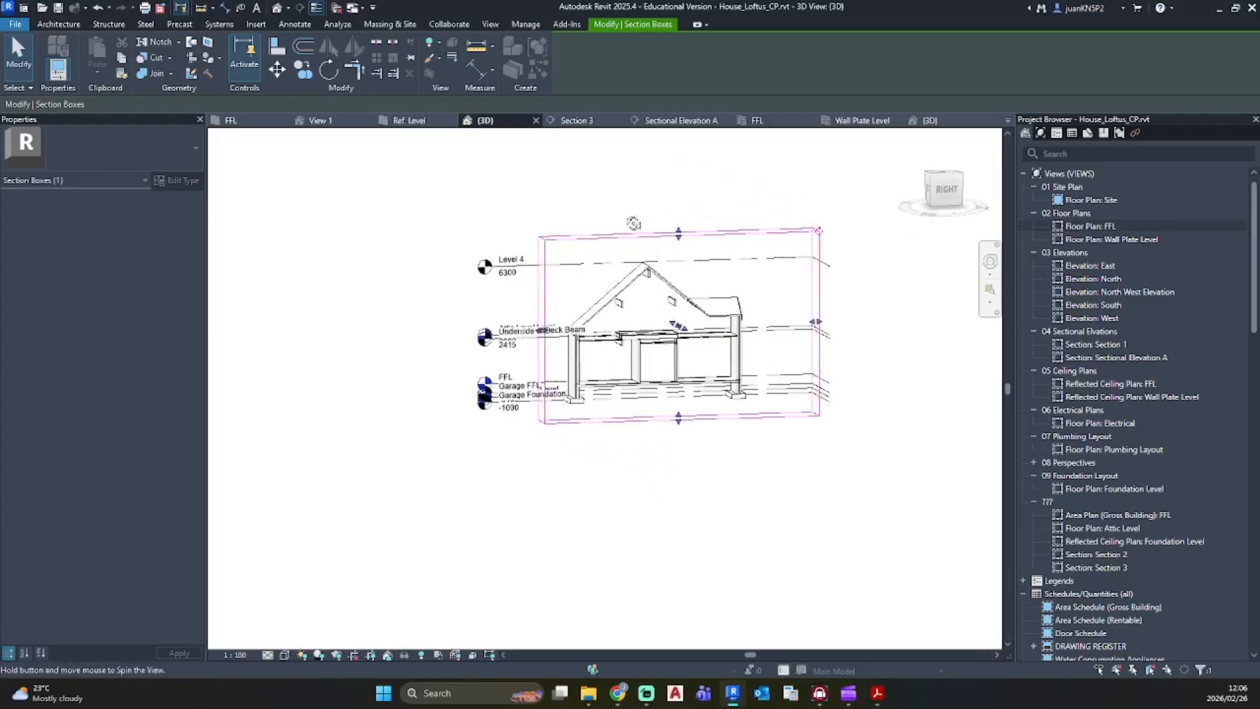
pyautogui.scroll(10, 675, 337)
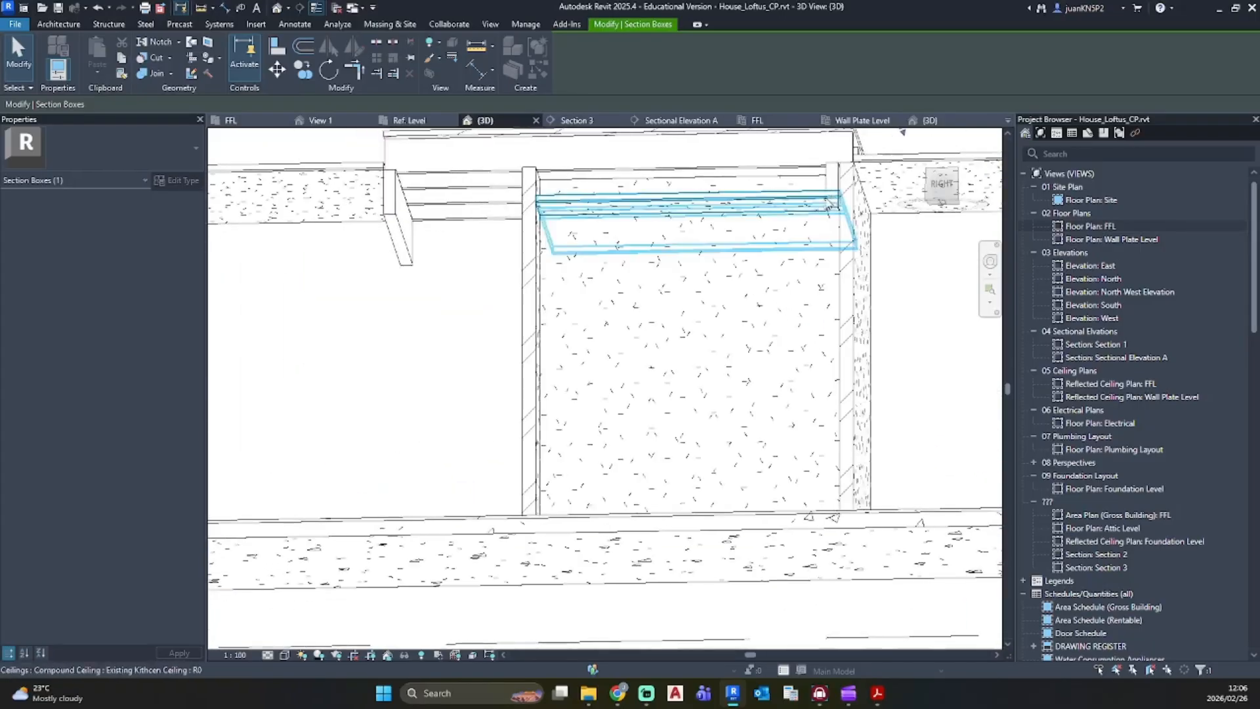
pyautogui.scroll(-5, 827, 204)
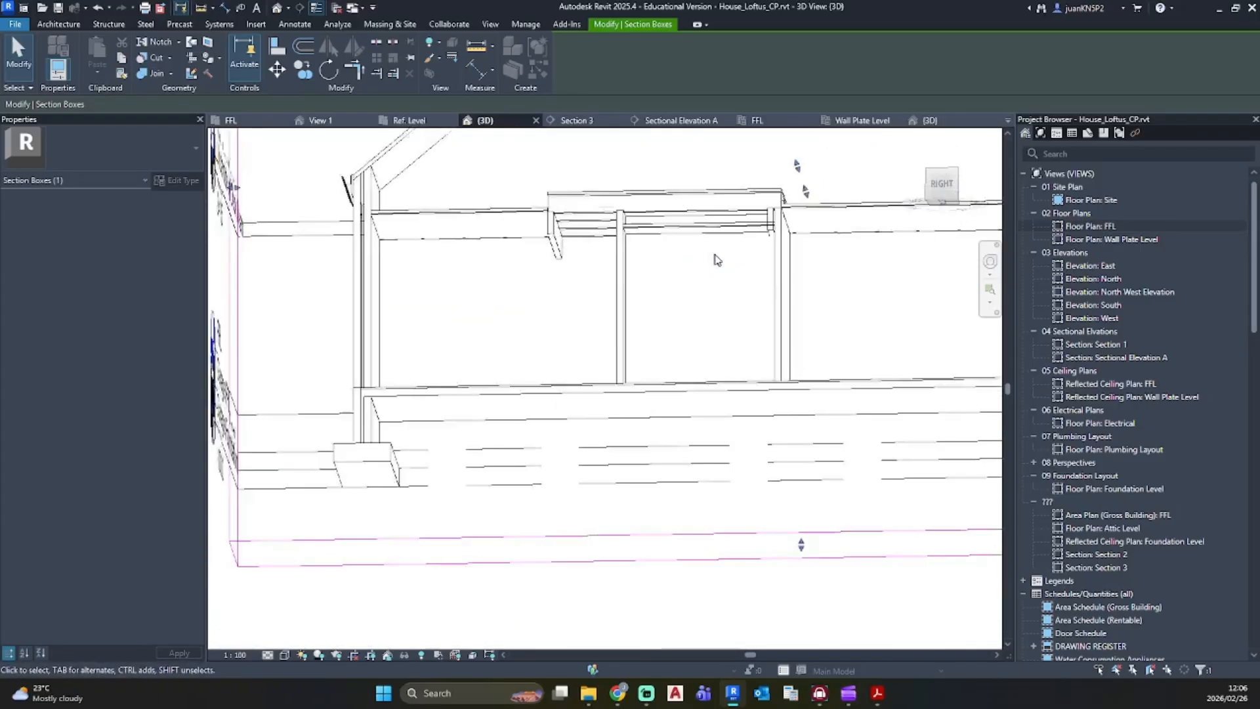
pyautogui.moveTo(715, 258)
pyautogui.keyDown('shift'); pyautogui.mouseDown(button='middle')
pyautogui.moveTo(813, 332)
pyautogui.moveTo(844, 375)
pyautogui.mouseUp(button='middle'); pyautogui.keyUp('shift')
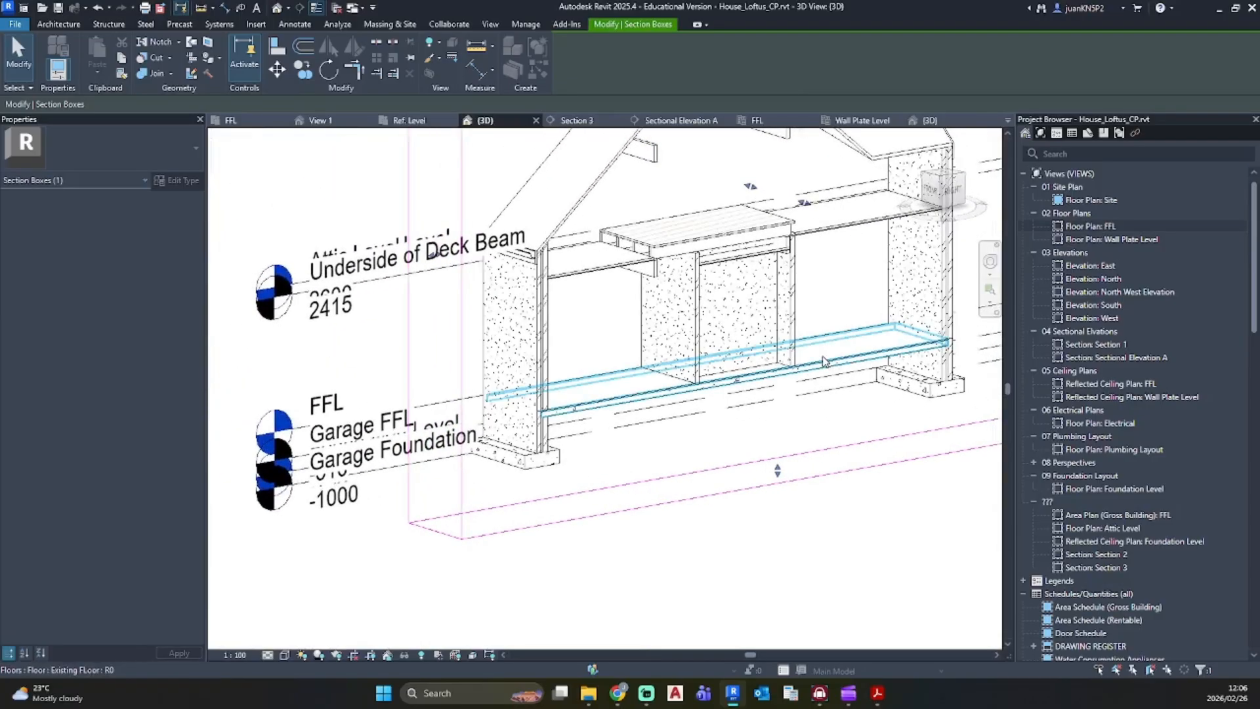
pyautogui.scroll(6, 664, 238)
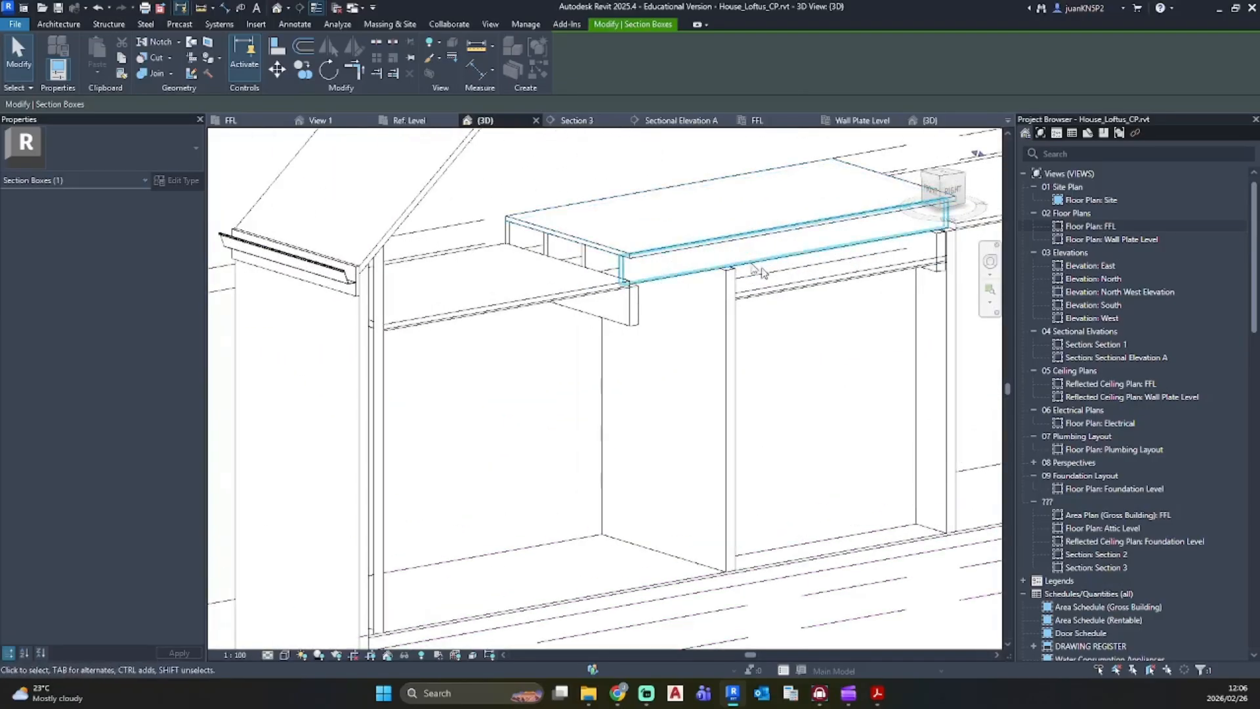
# Step: Check the extension and phasing properties of the 300x80mm Bearer Beam under the edge of the attic floor
pyautogui.click(584, 334)
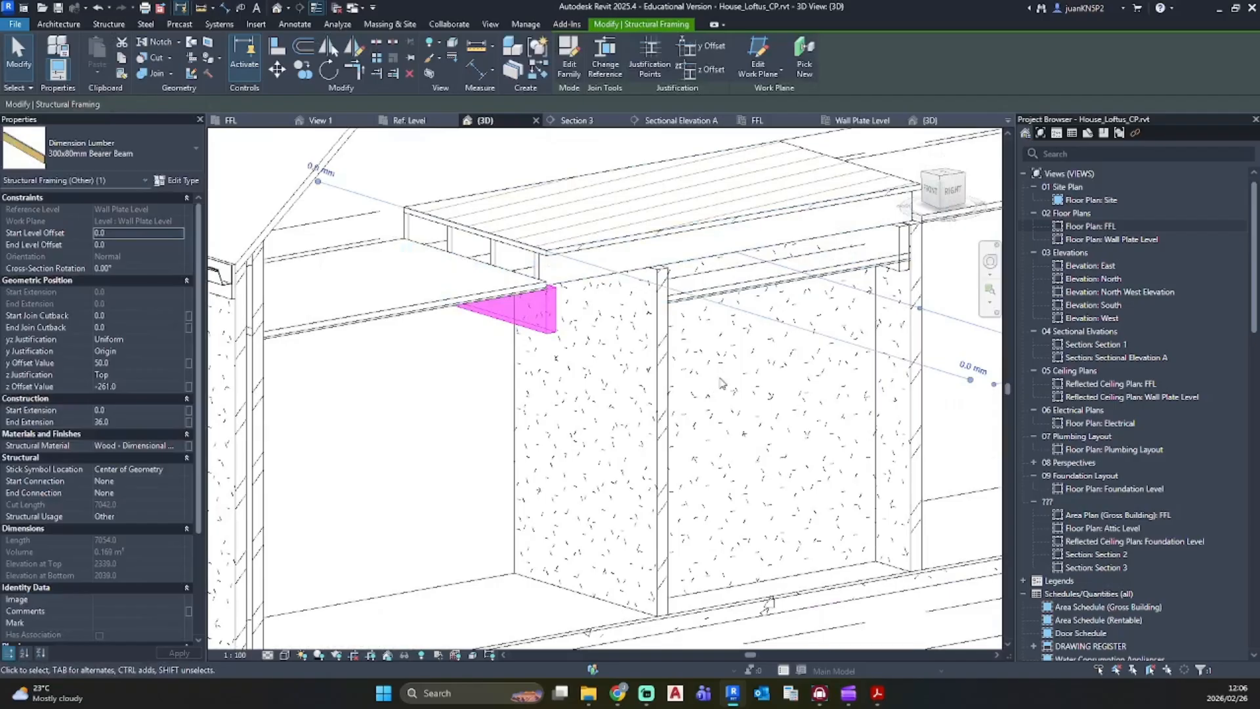
pyautogui.scroll(-6, 722, 382)
pyautogui.keyDown('shift'); pyautogui.moveTo(666, 368); pyautogui.dragTo(595, 410, button='middle'); pyautogui.keyUp('shift')
pyautogui.scroll(-3, 368, 307)
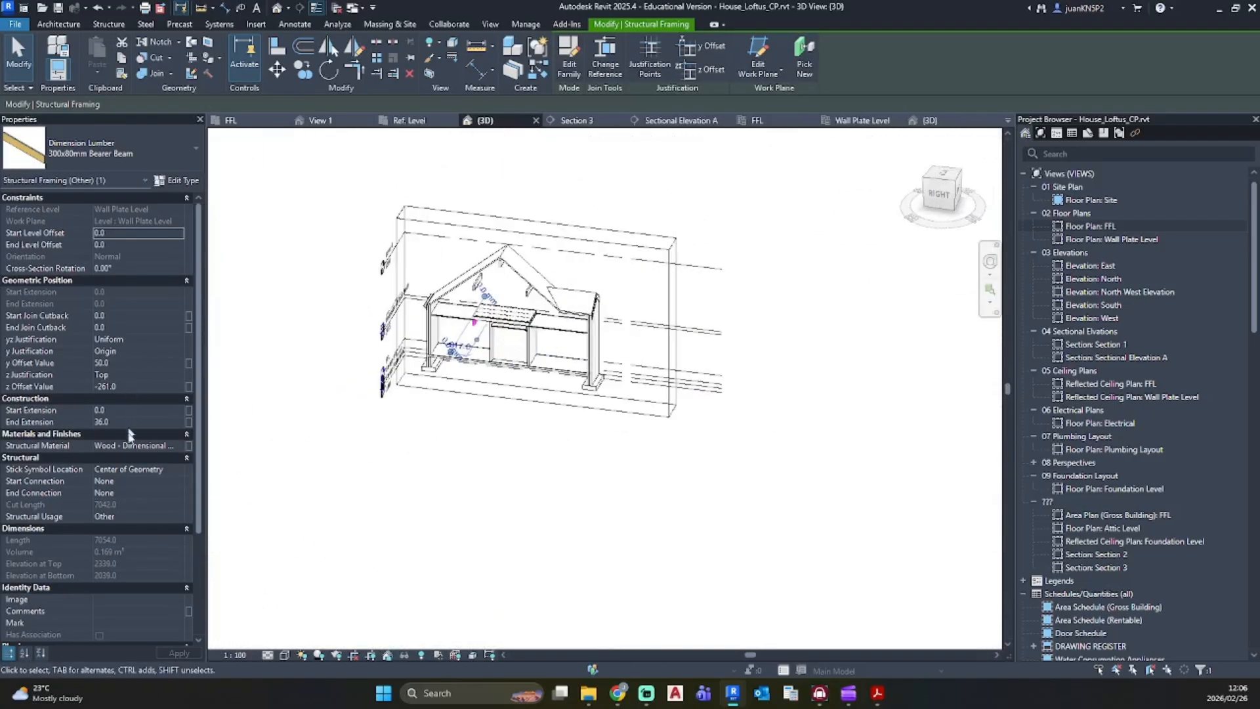
pyautogui.scroll(-4, 113, 417)
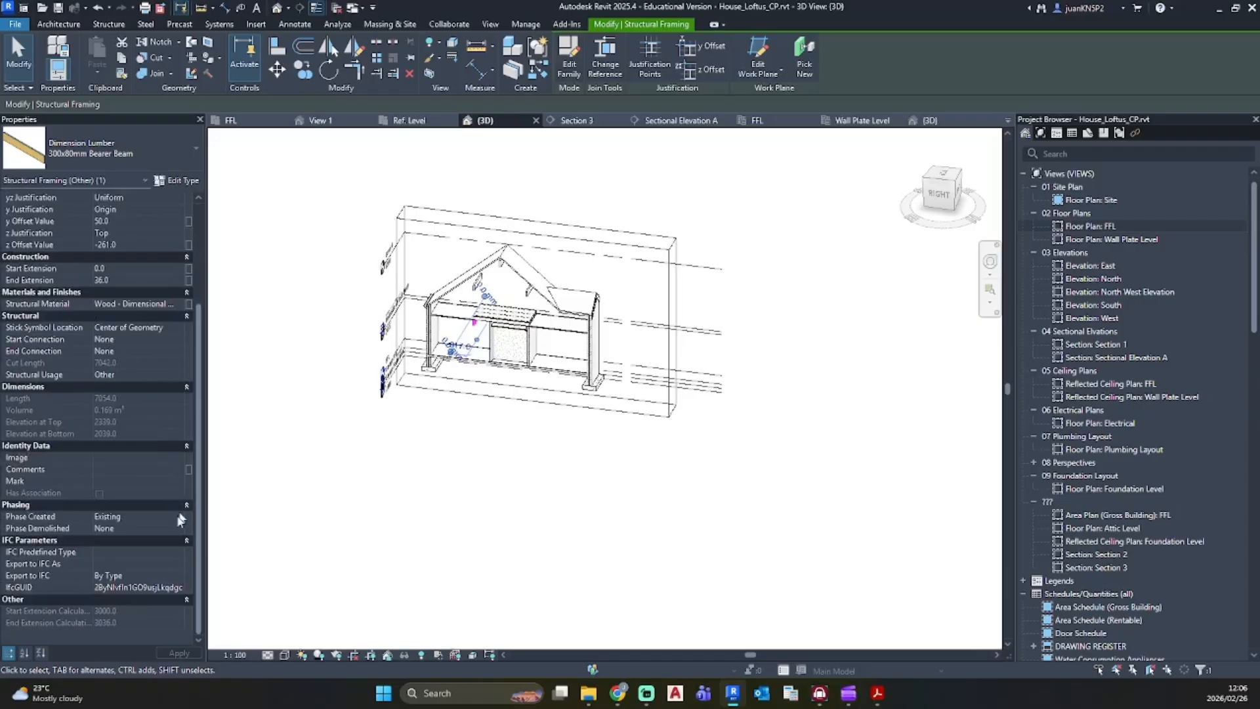
# Step: Turn off the 3D view's section box to show the whole house
pyautogui.click(388, 503)
pyautogui.keyDown('shift'); pyautogui.moveTo(220, 434); pyautogui.dragTo(451, 375, button='middle'); pyautogui.keyUp('shift')
pyautogui.click(422, 260)
pyautogui.keyDown('shift'); pyautogui.moveTo(423, 259); pyautogui.dragTo(503, 527, button='middle'); pyautogui.keyUp('shift')
pyautogui.click(558, 453)
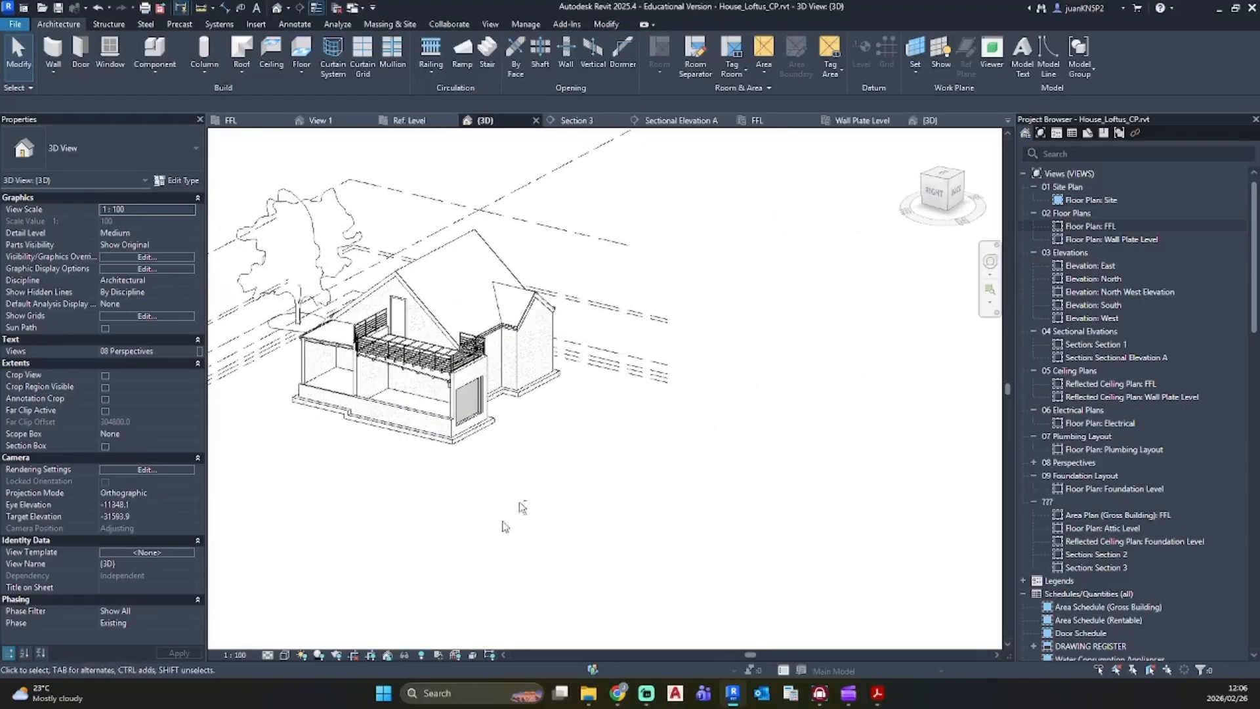
# Step: Reveal the hidden elements and unhide the two Existing 230mm Cavity walls on the house's open side below the balcony
pyautogui.click(421, 654)
pyautogui.click(394, 371)
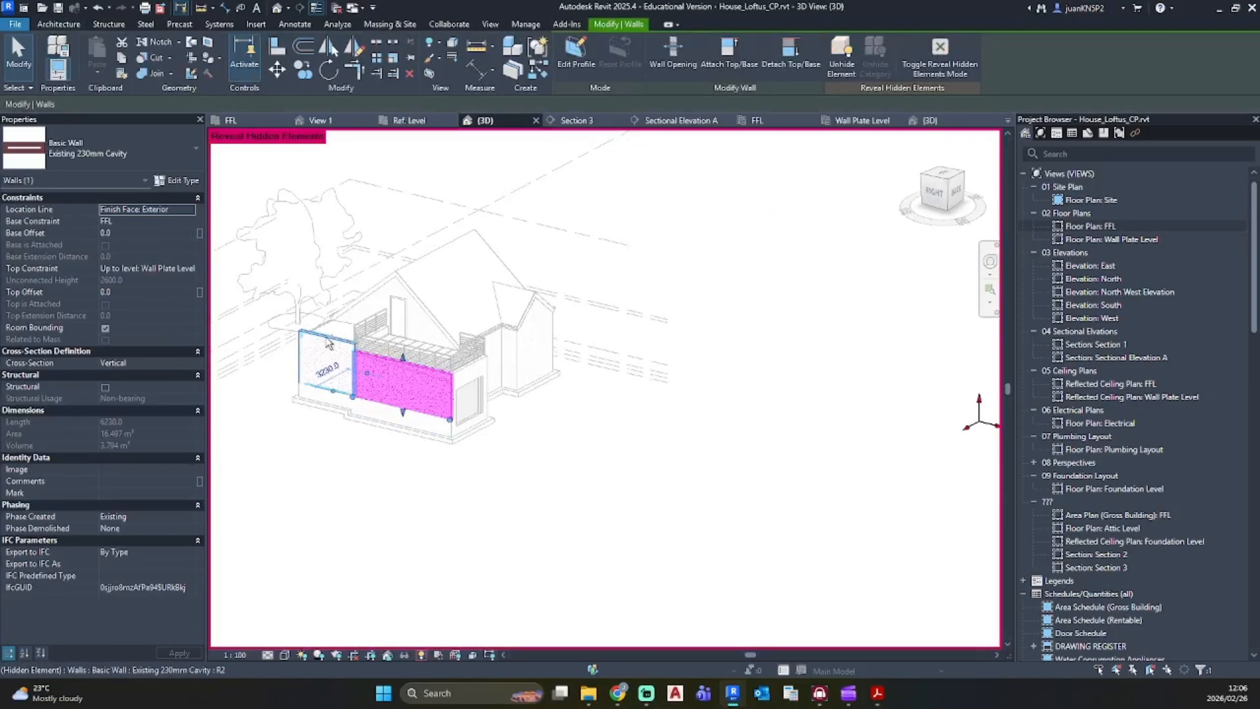
pyautogui.keyDown('ctrl'); pyautogui.click(315, 361); pyautogui.keyUp('ctrl')
pyautogui.rightClick(323, 360)
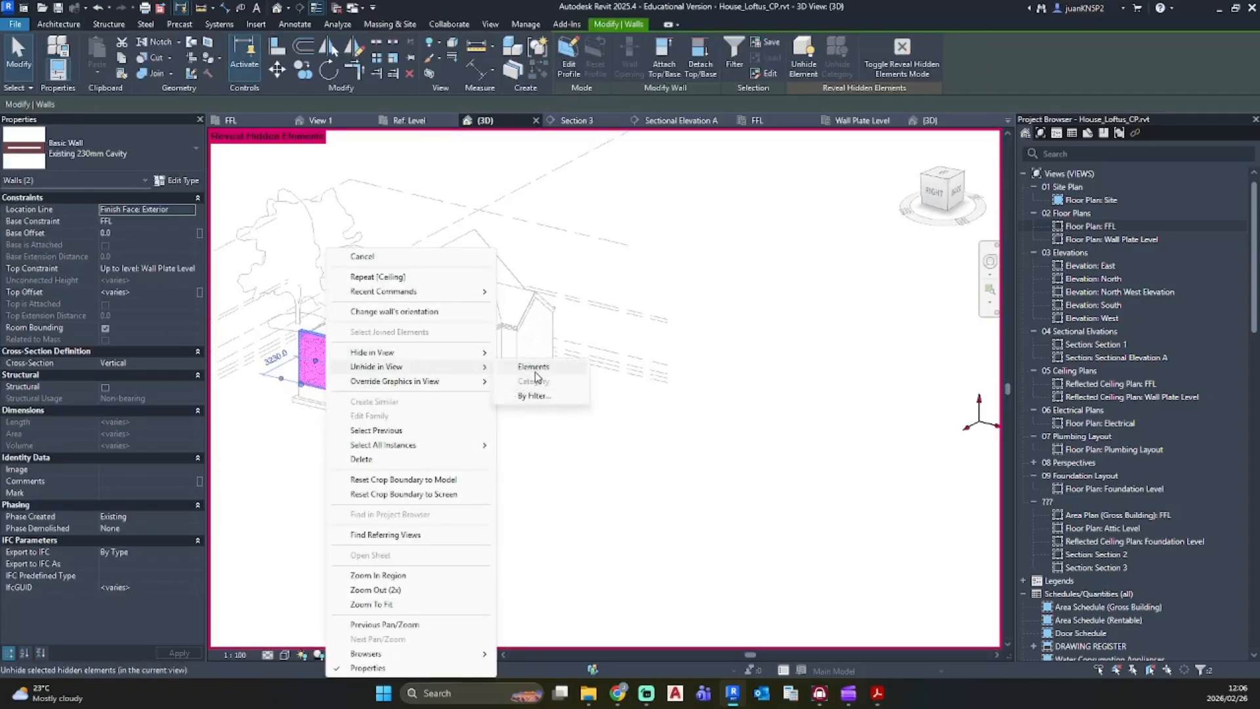
pyautogui.click(533, 366)
pyautogui.click(439, 632)
pyautogui.click(425, 652)
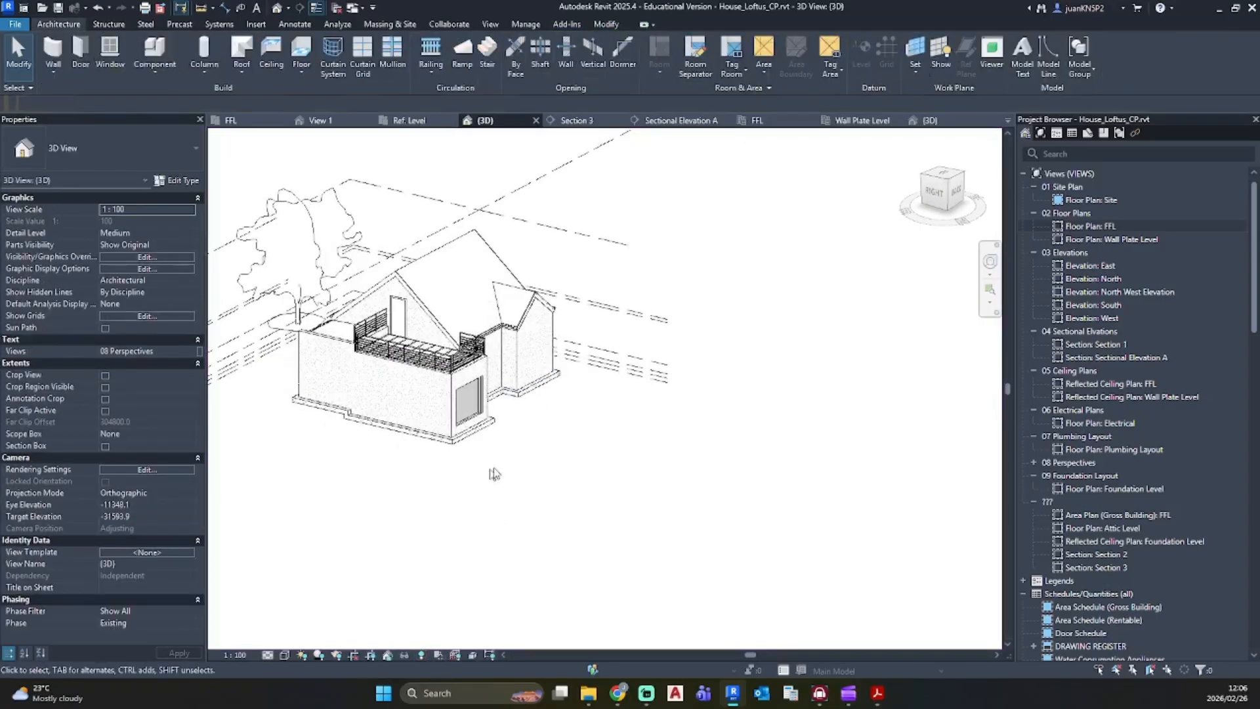
pyautogui.keyDown('shift'); pyautogui.moveTo(493, 394); pyautogui.dragTo(538, 436, button='middle'); pyautogui.keyUp('shift')
pyautogui.scroll(3, 387, 338)
pyautogui.scroll(1, 387, 341)
pyautogui.moveTo(446, 382); pyautogui.dragTo(560, 448, button='middle')
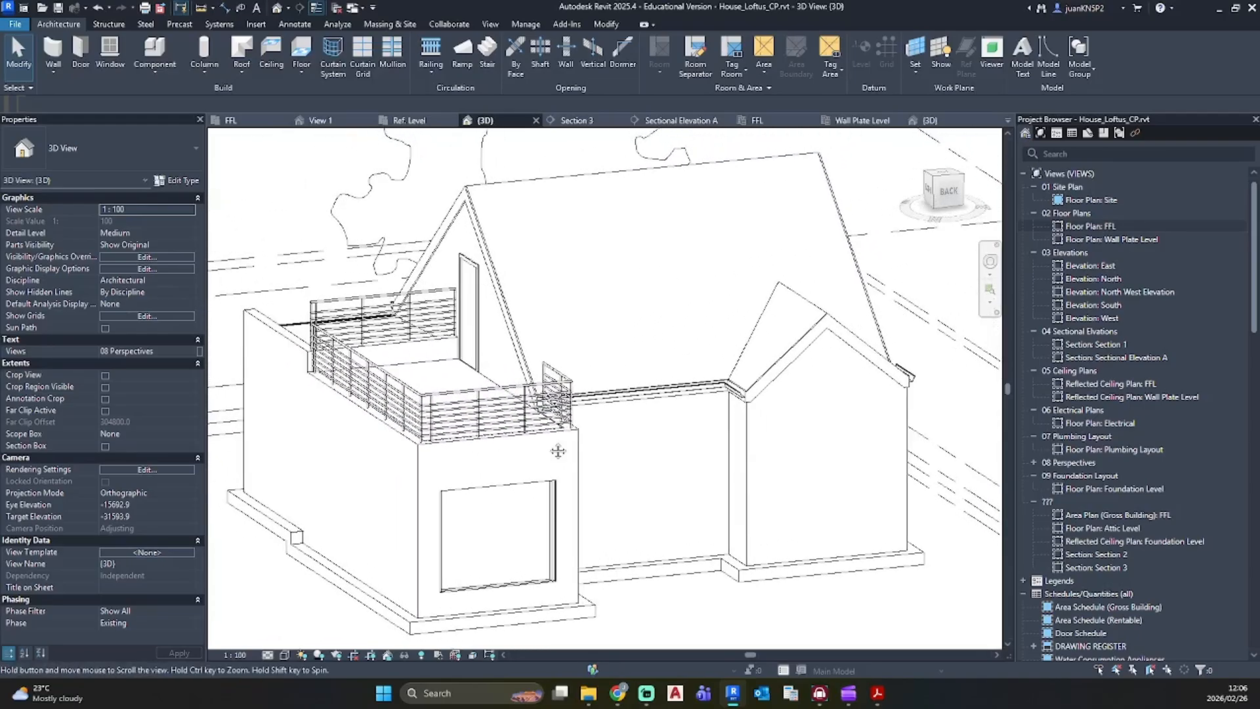